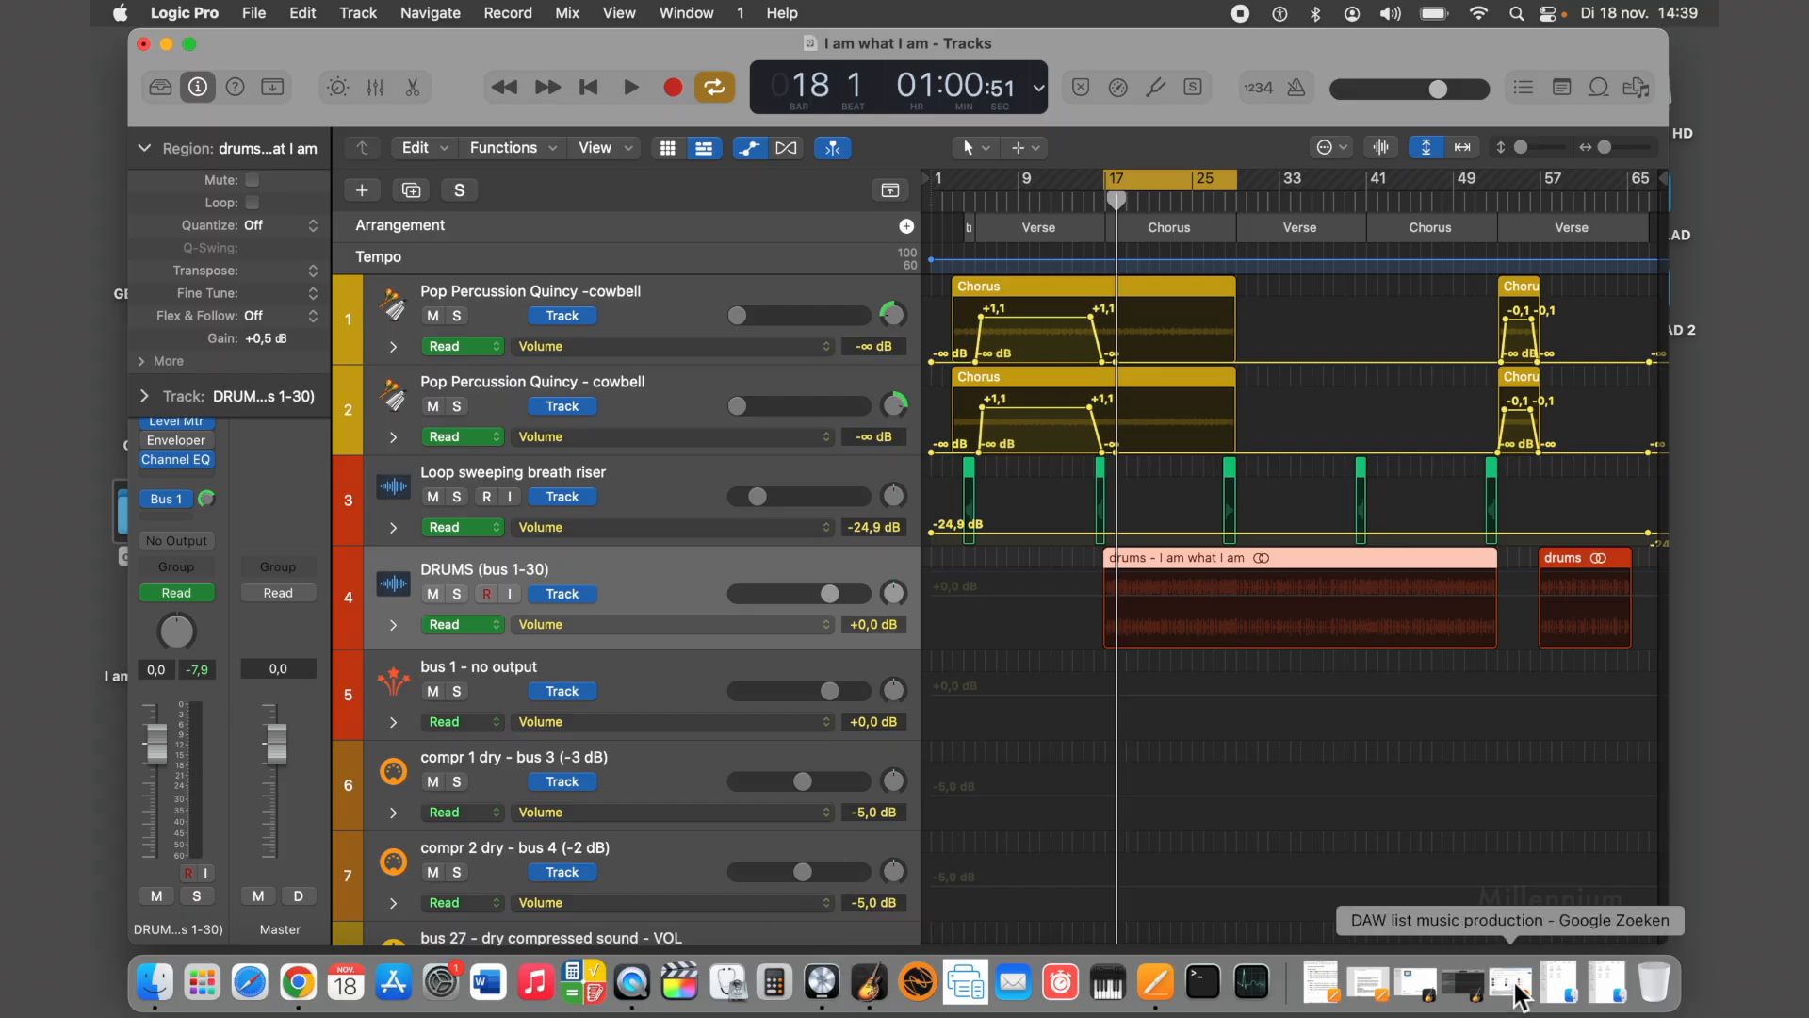
Switch to Chrome to review the search results for popular music production DAWs, and put the browser window away
click(299, 982)
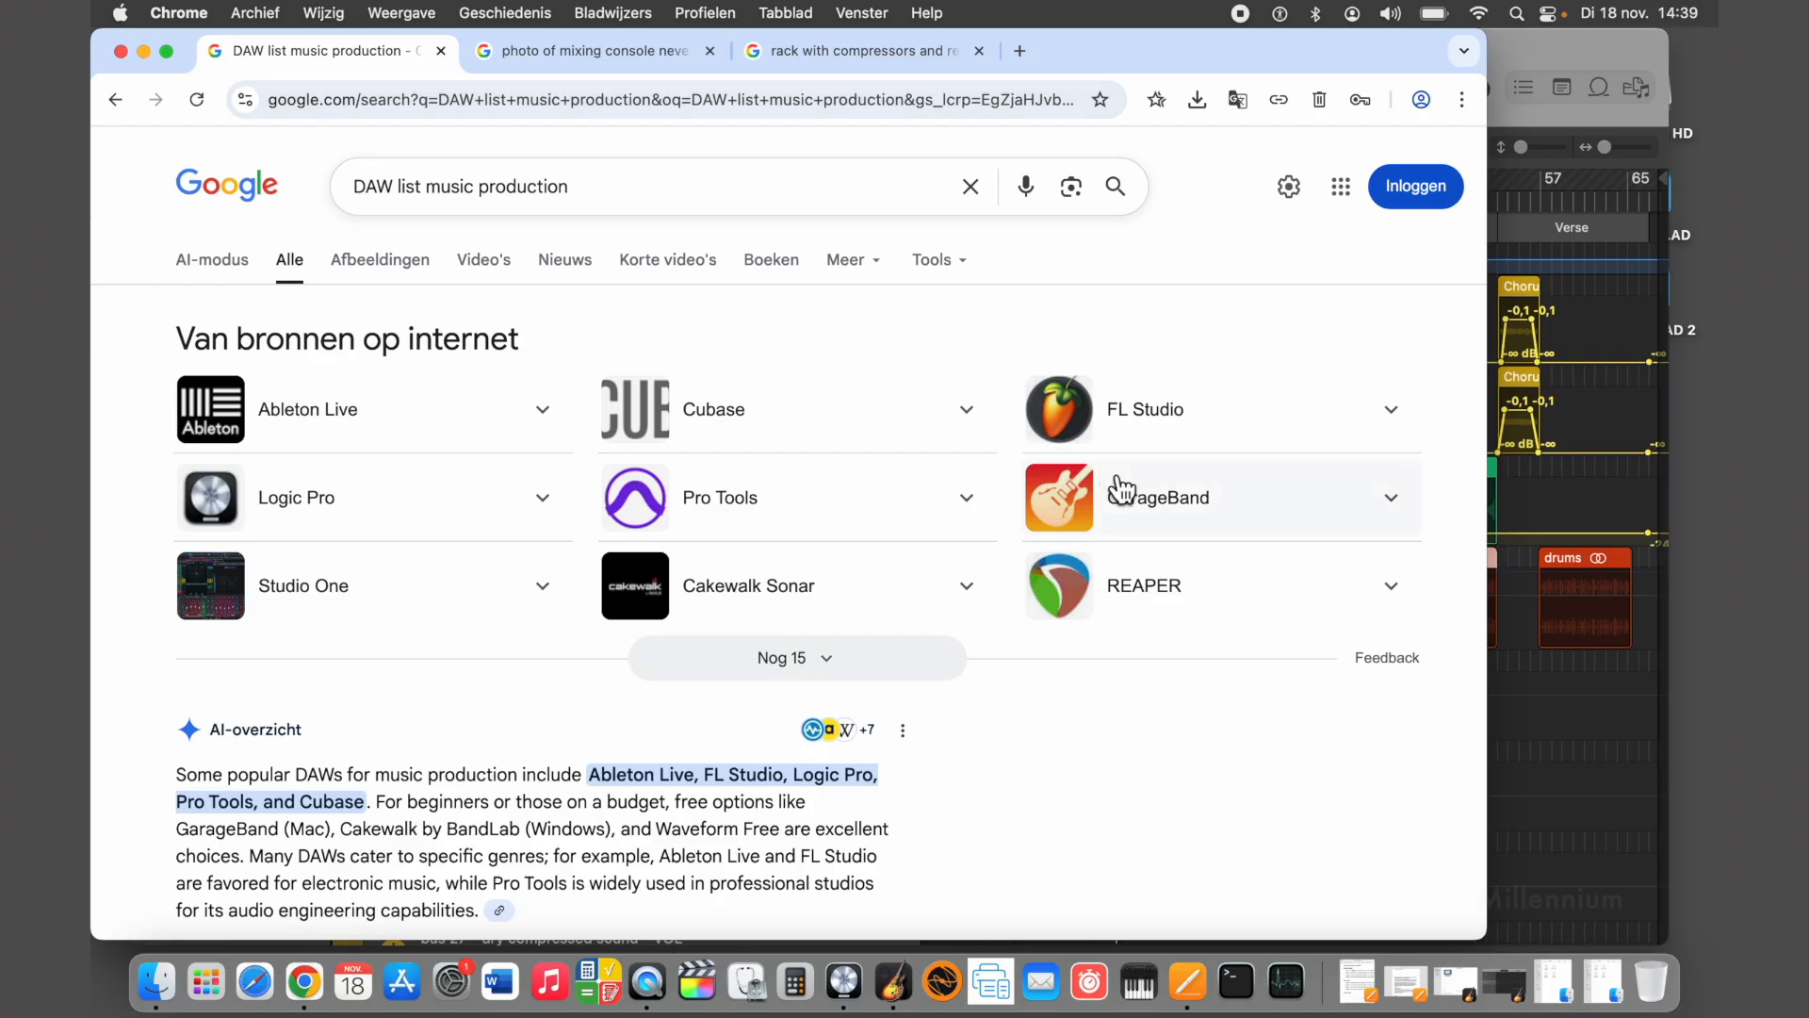
click(143, 50)
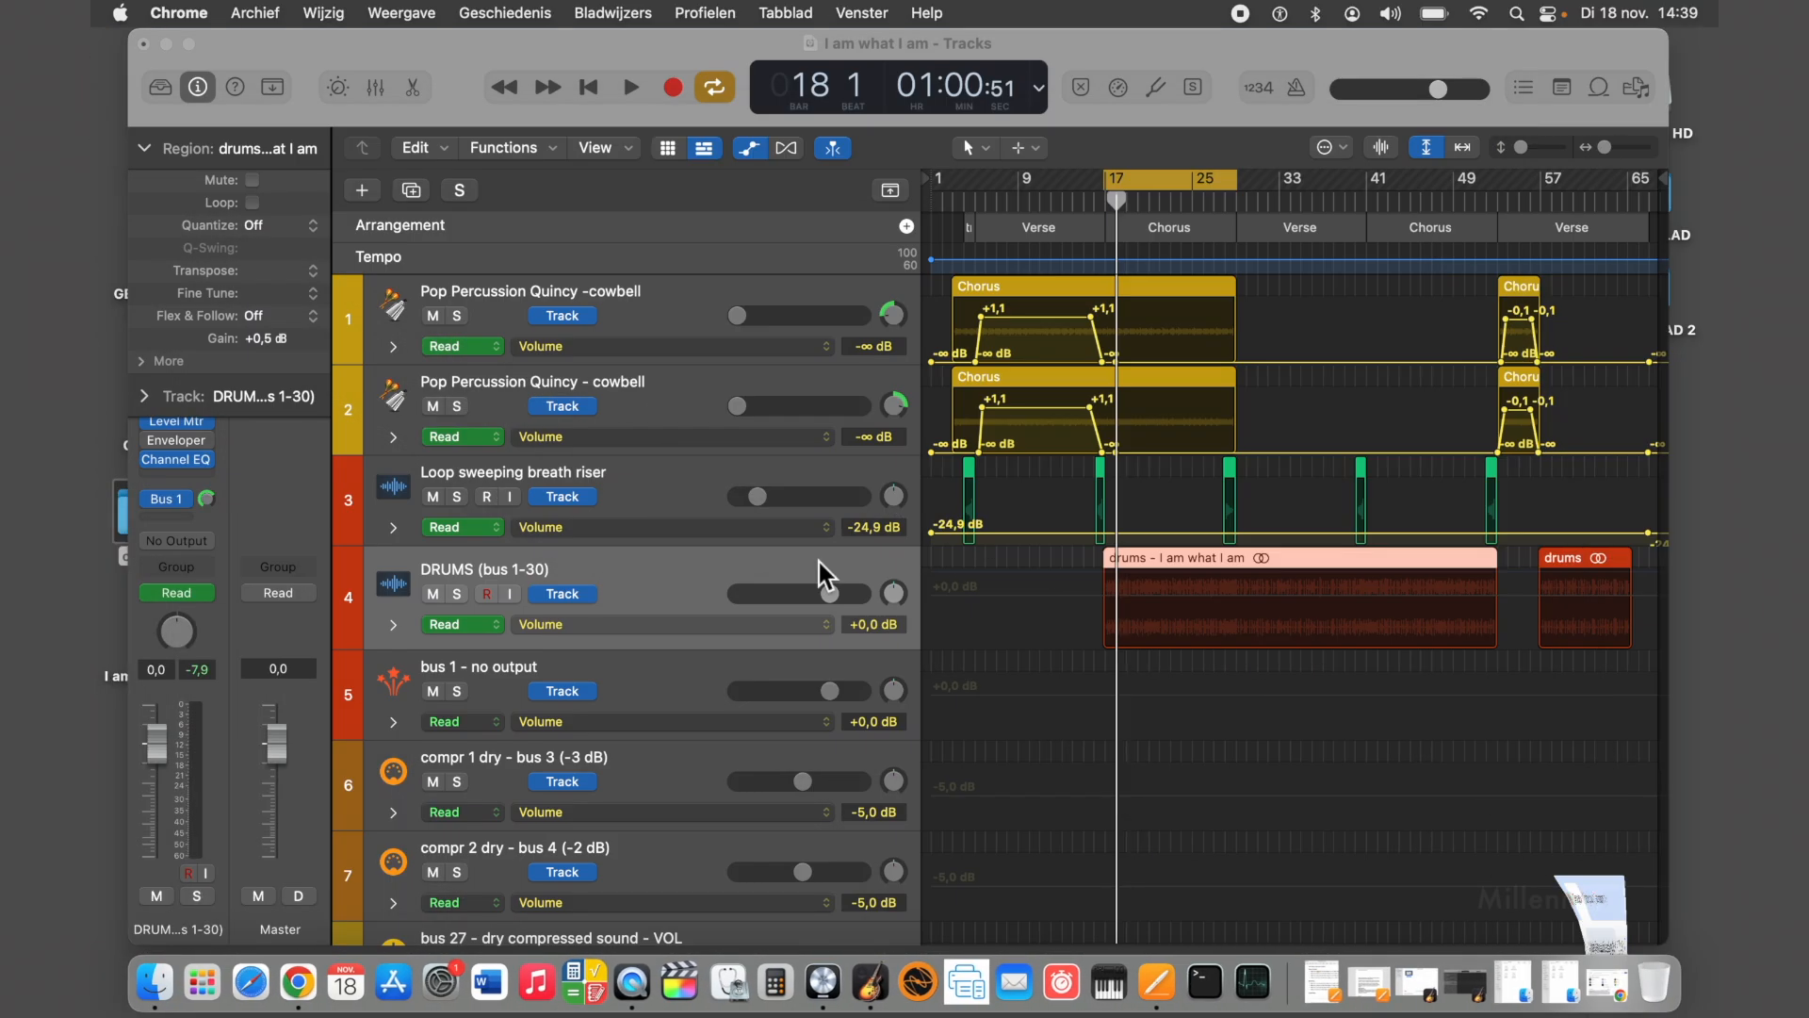
Switch to GarageBand to examine the GB_2 DAW project's tracks, and minimise its windows to return to Logic Pro
click(869, 997)
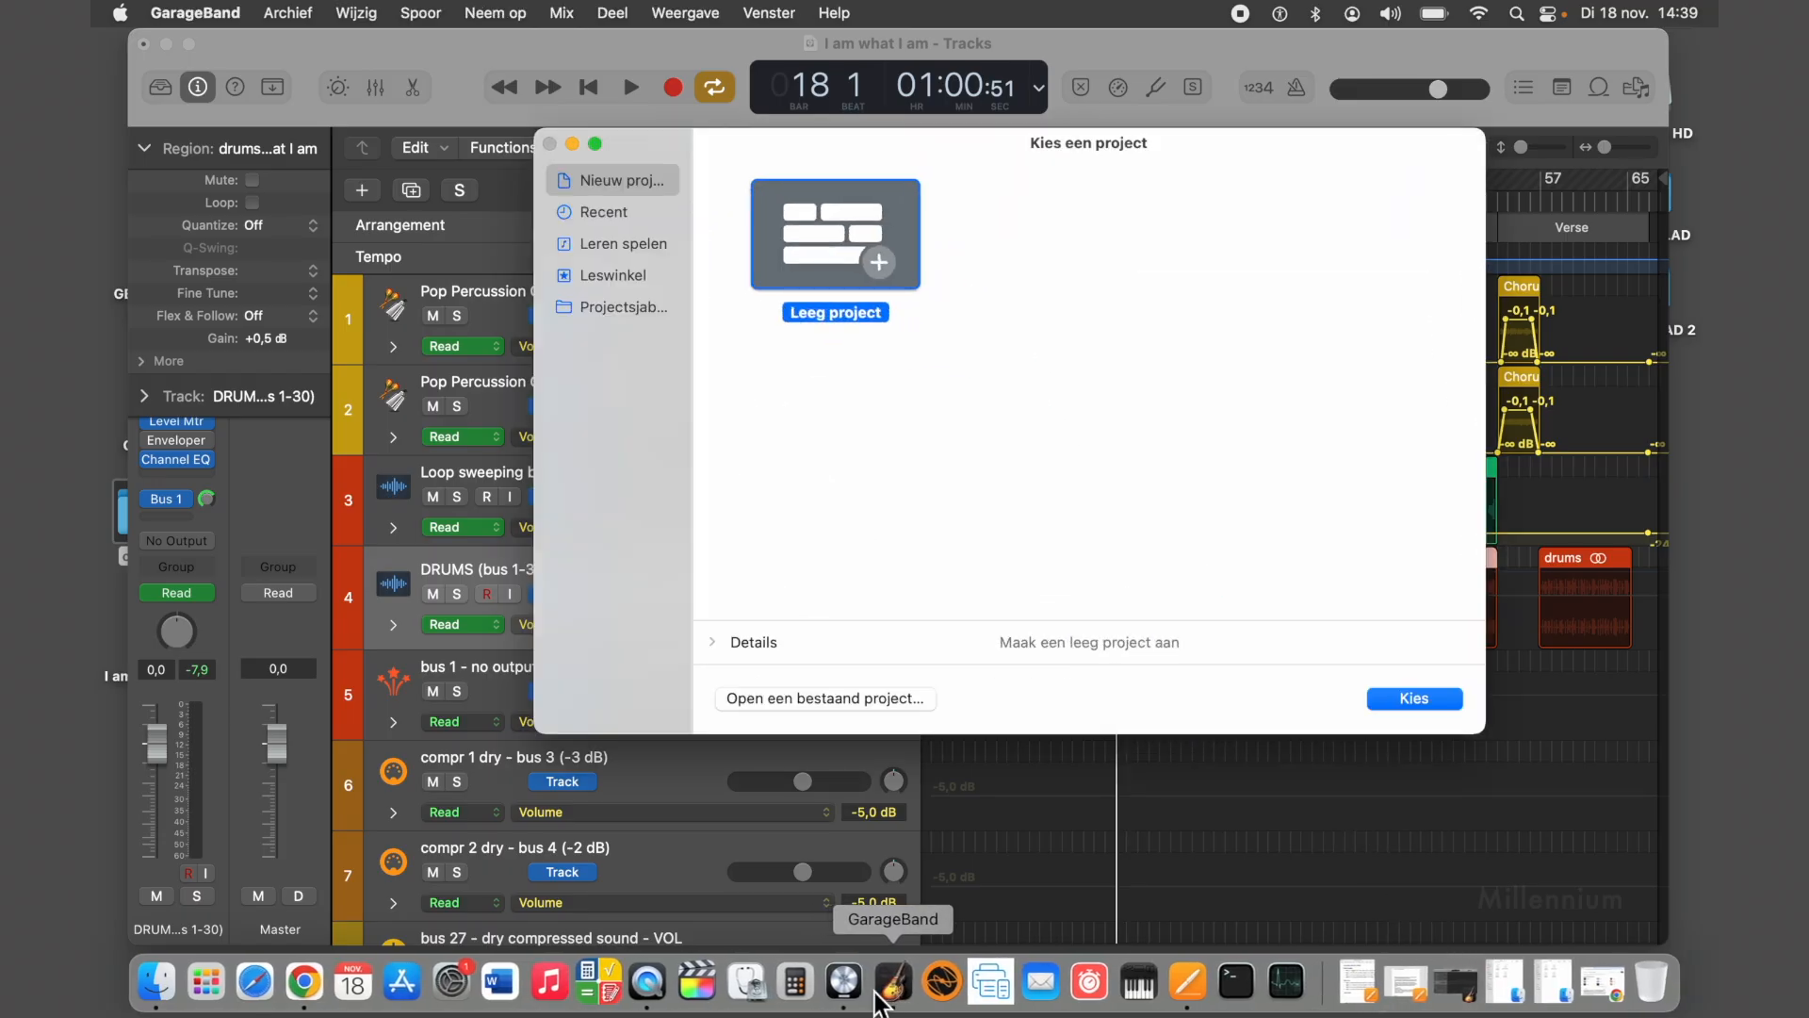
click(1456, 985)
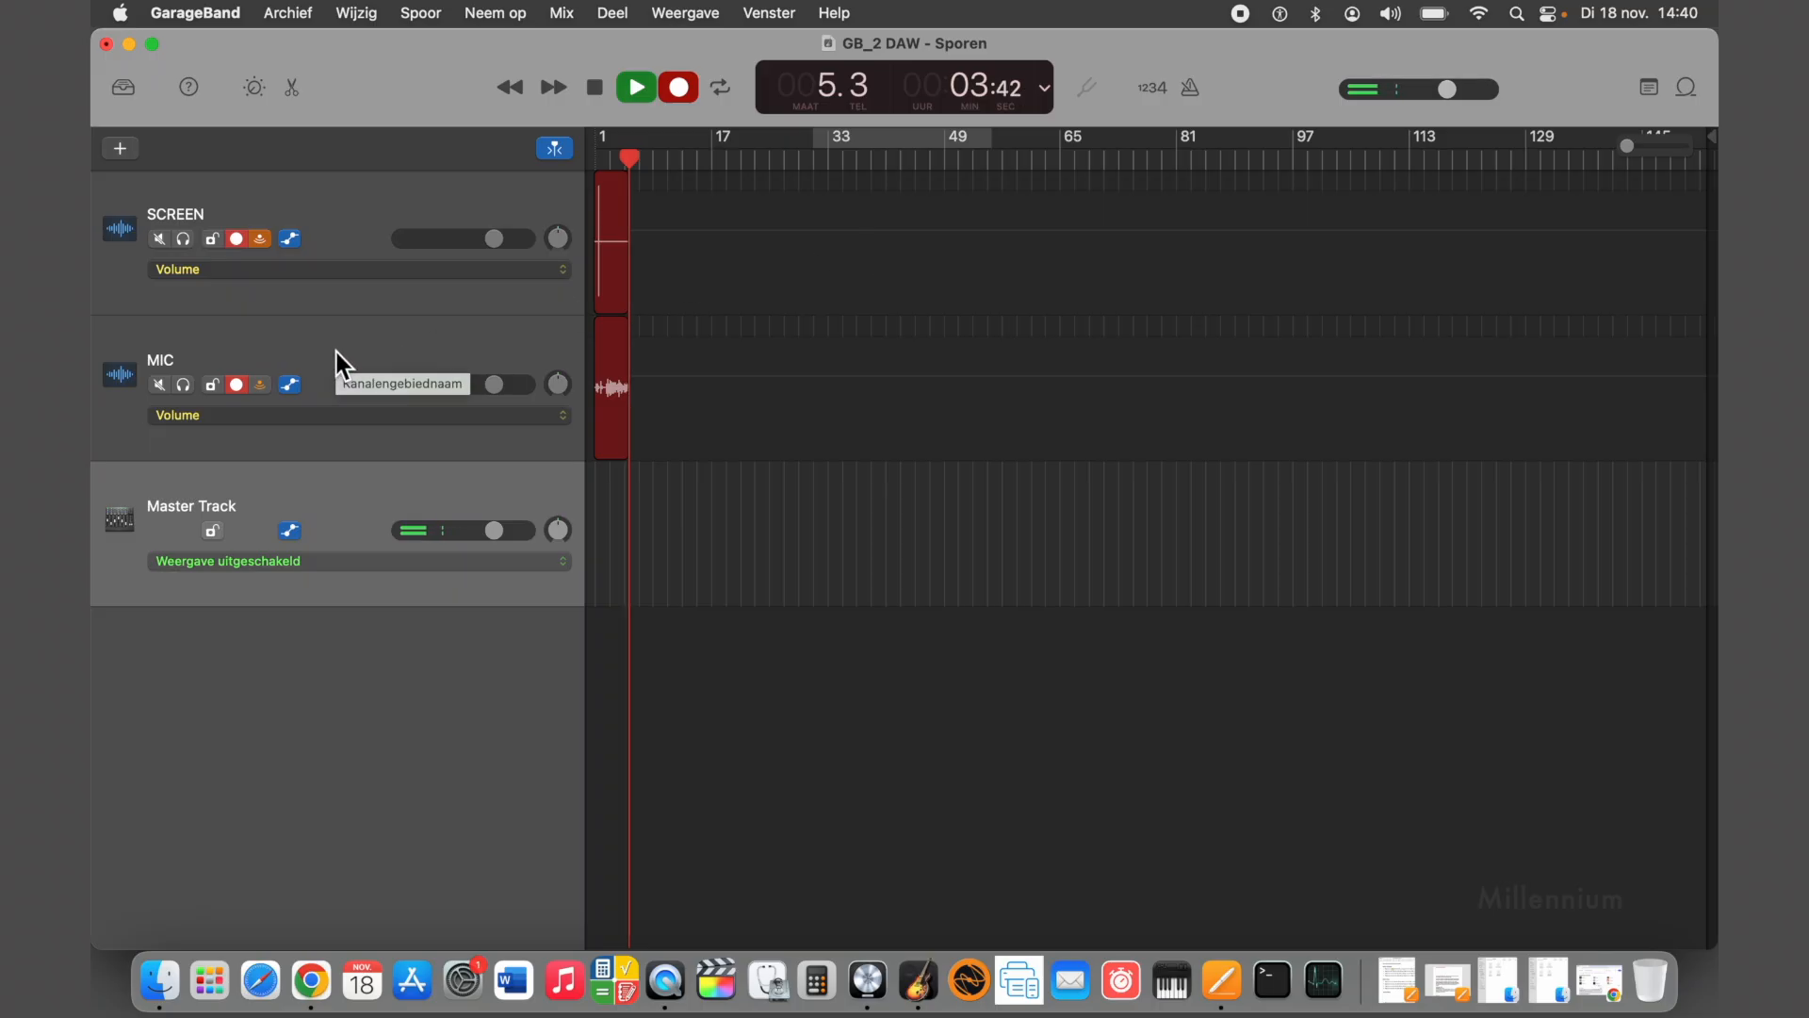
click(129, 45)
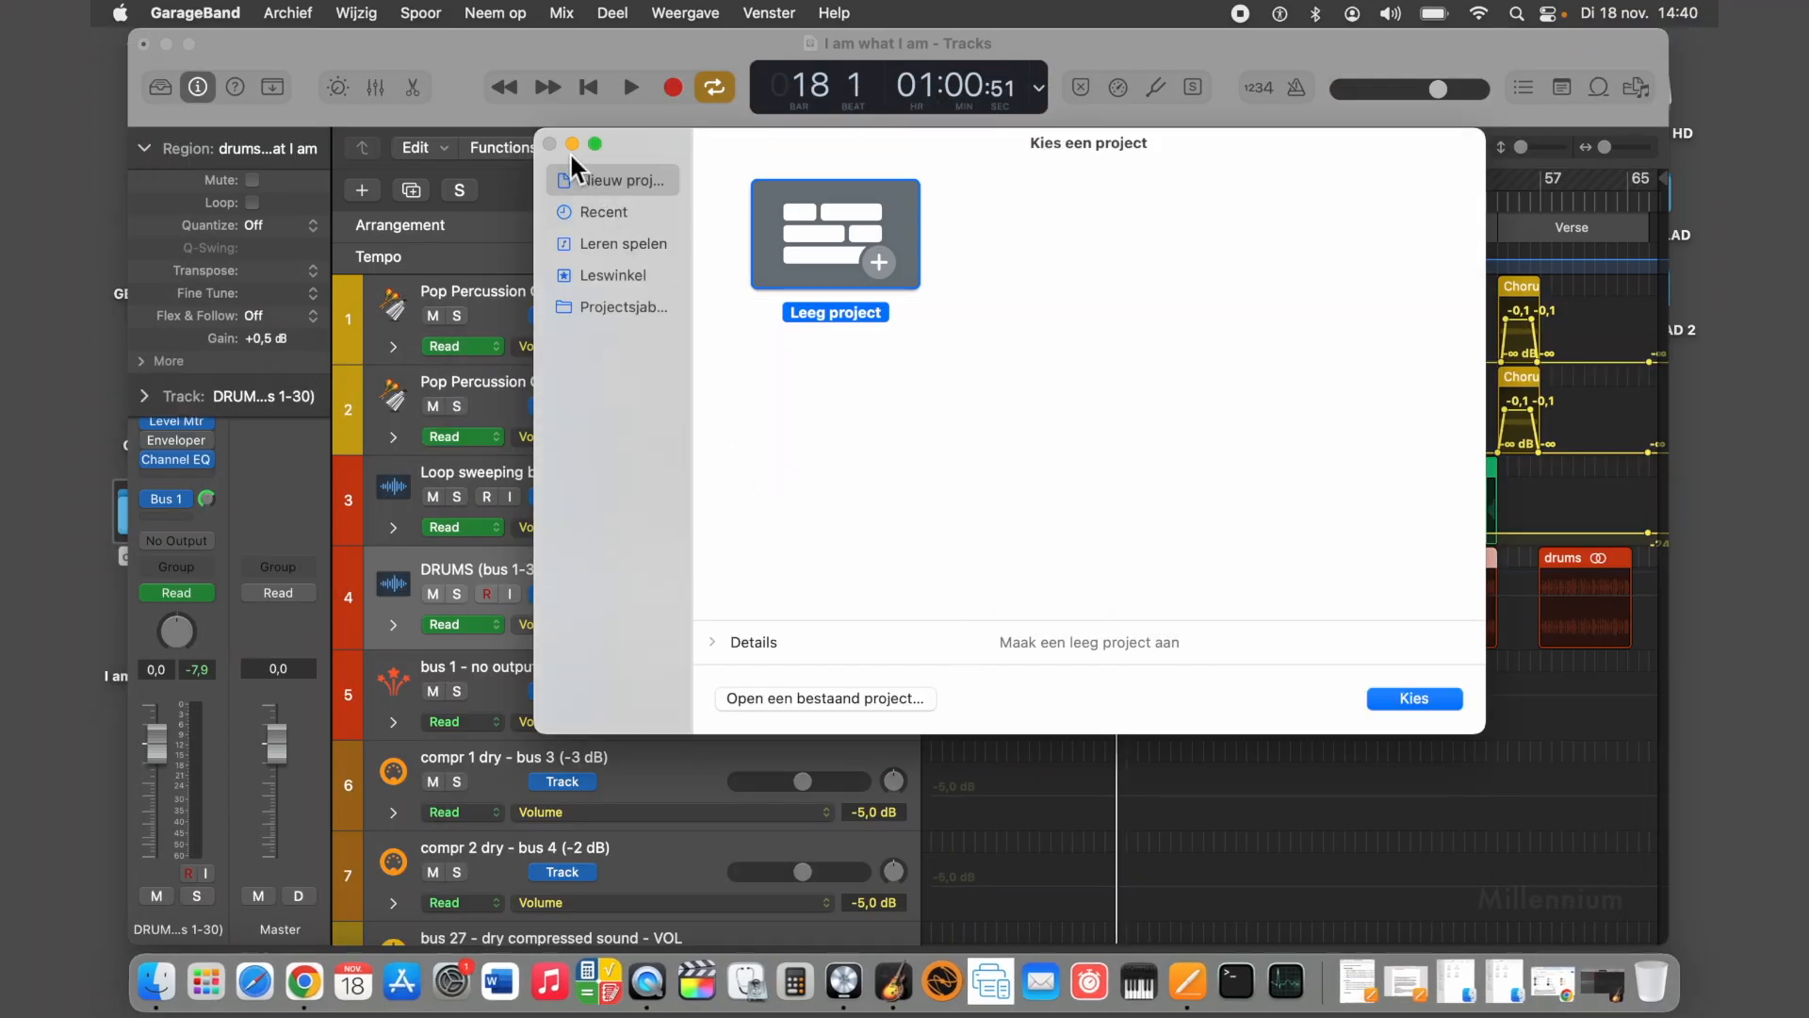
click(572, 144)
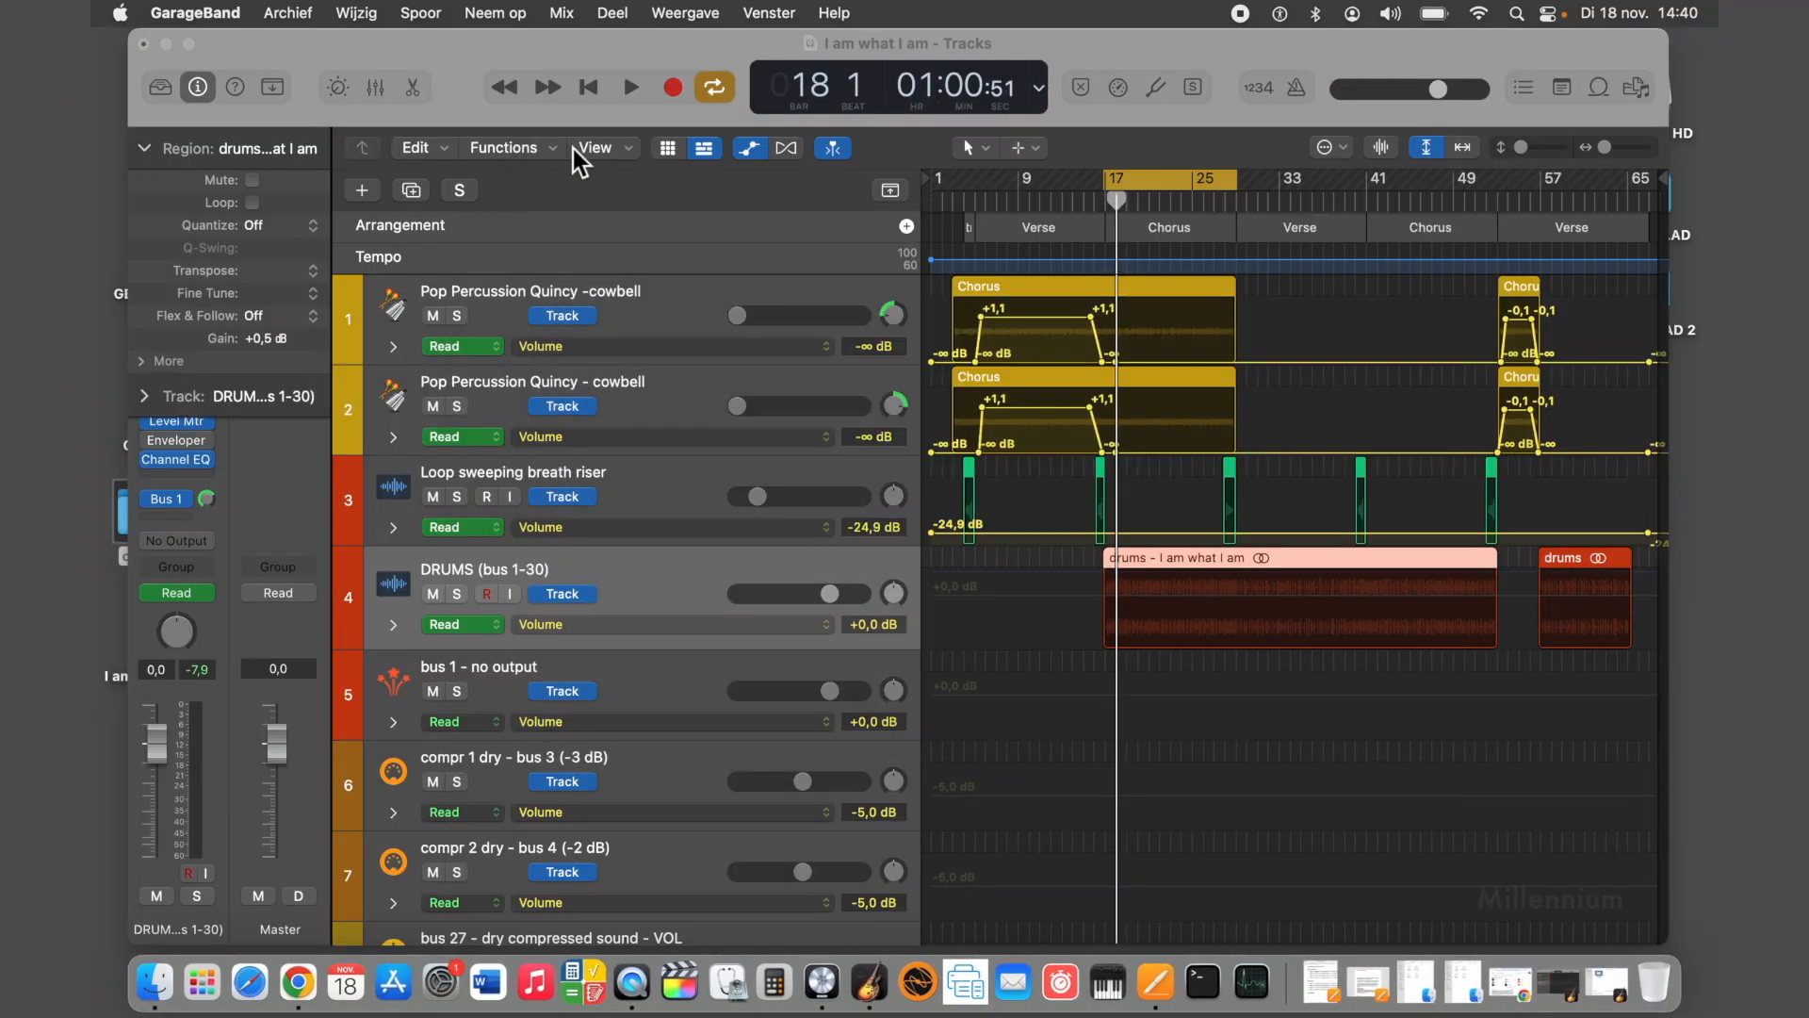
click(468, 73)
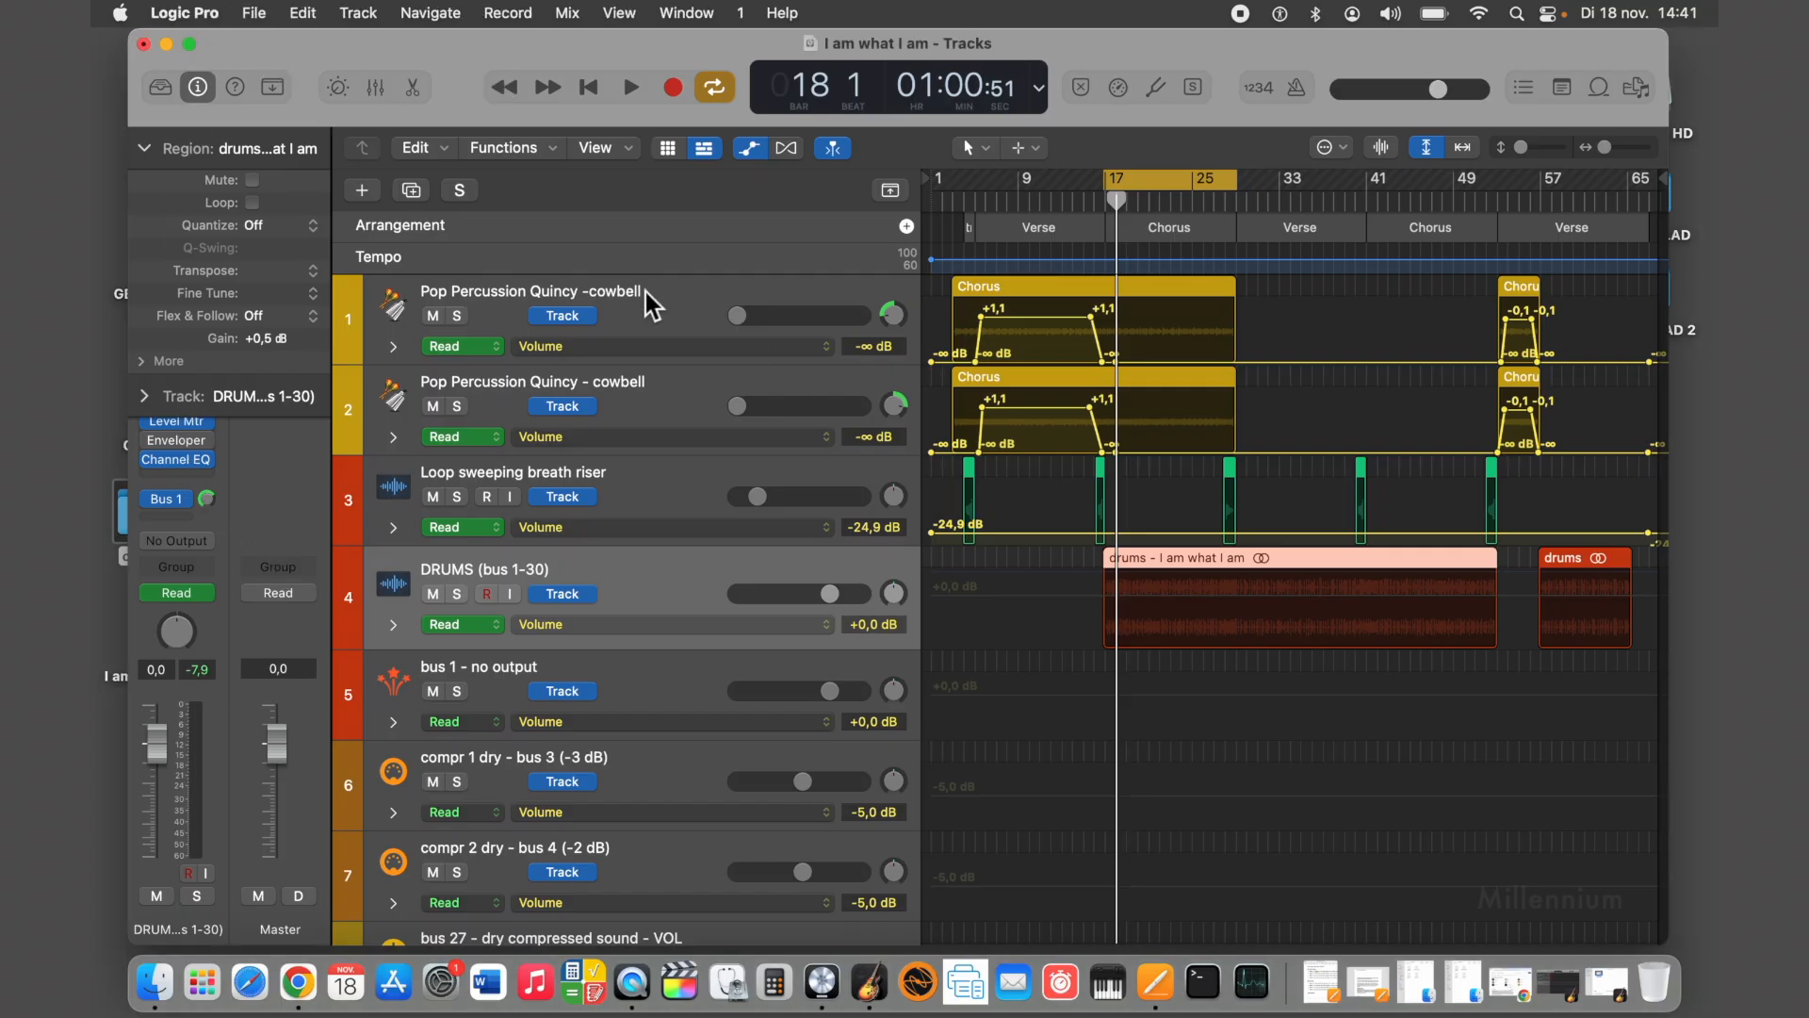
Play the chorus section of the "I am what I am" project in Logic Pro and stop playback
click(632, 88)
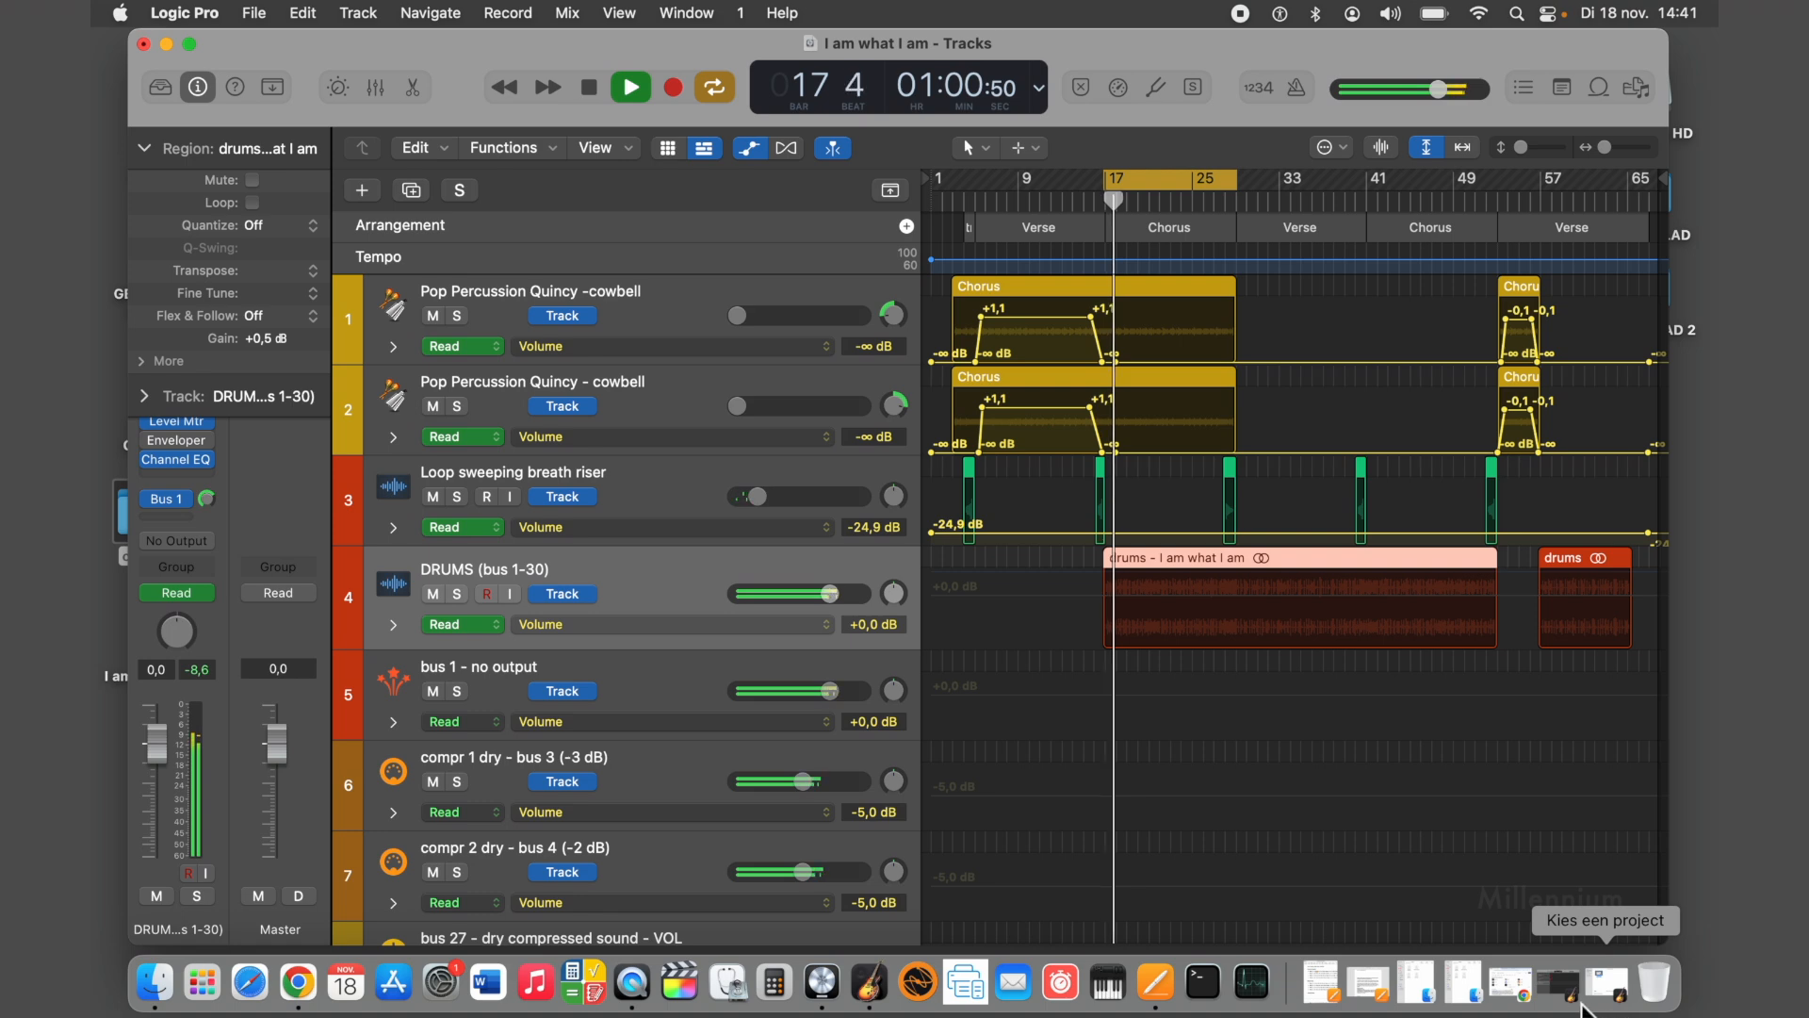
click(1561, 984)
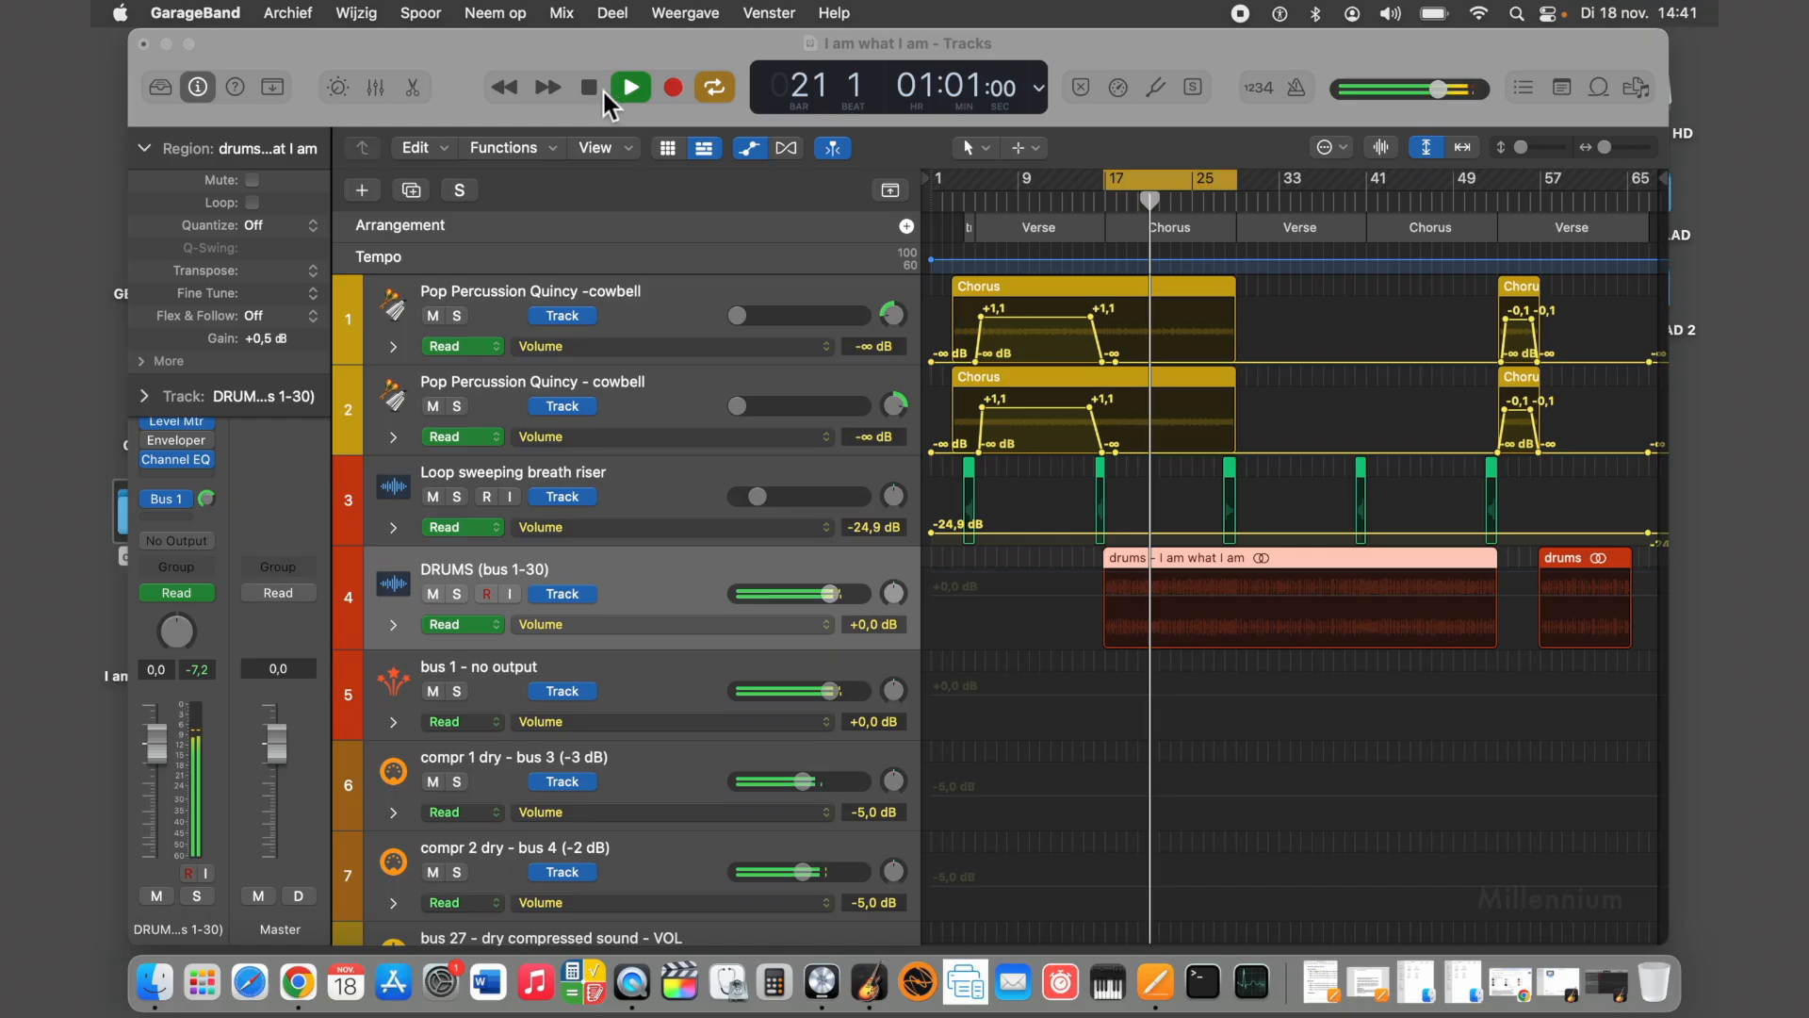
click(591, 87)
click(590, 87)
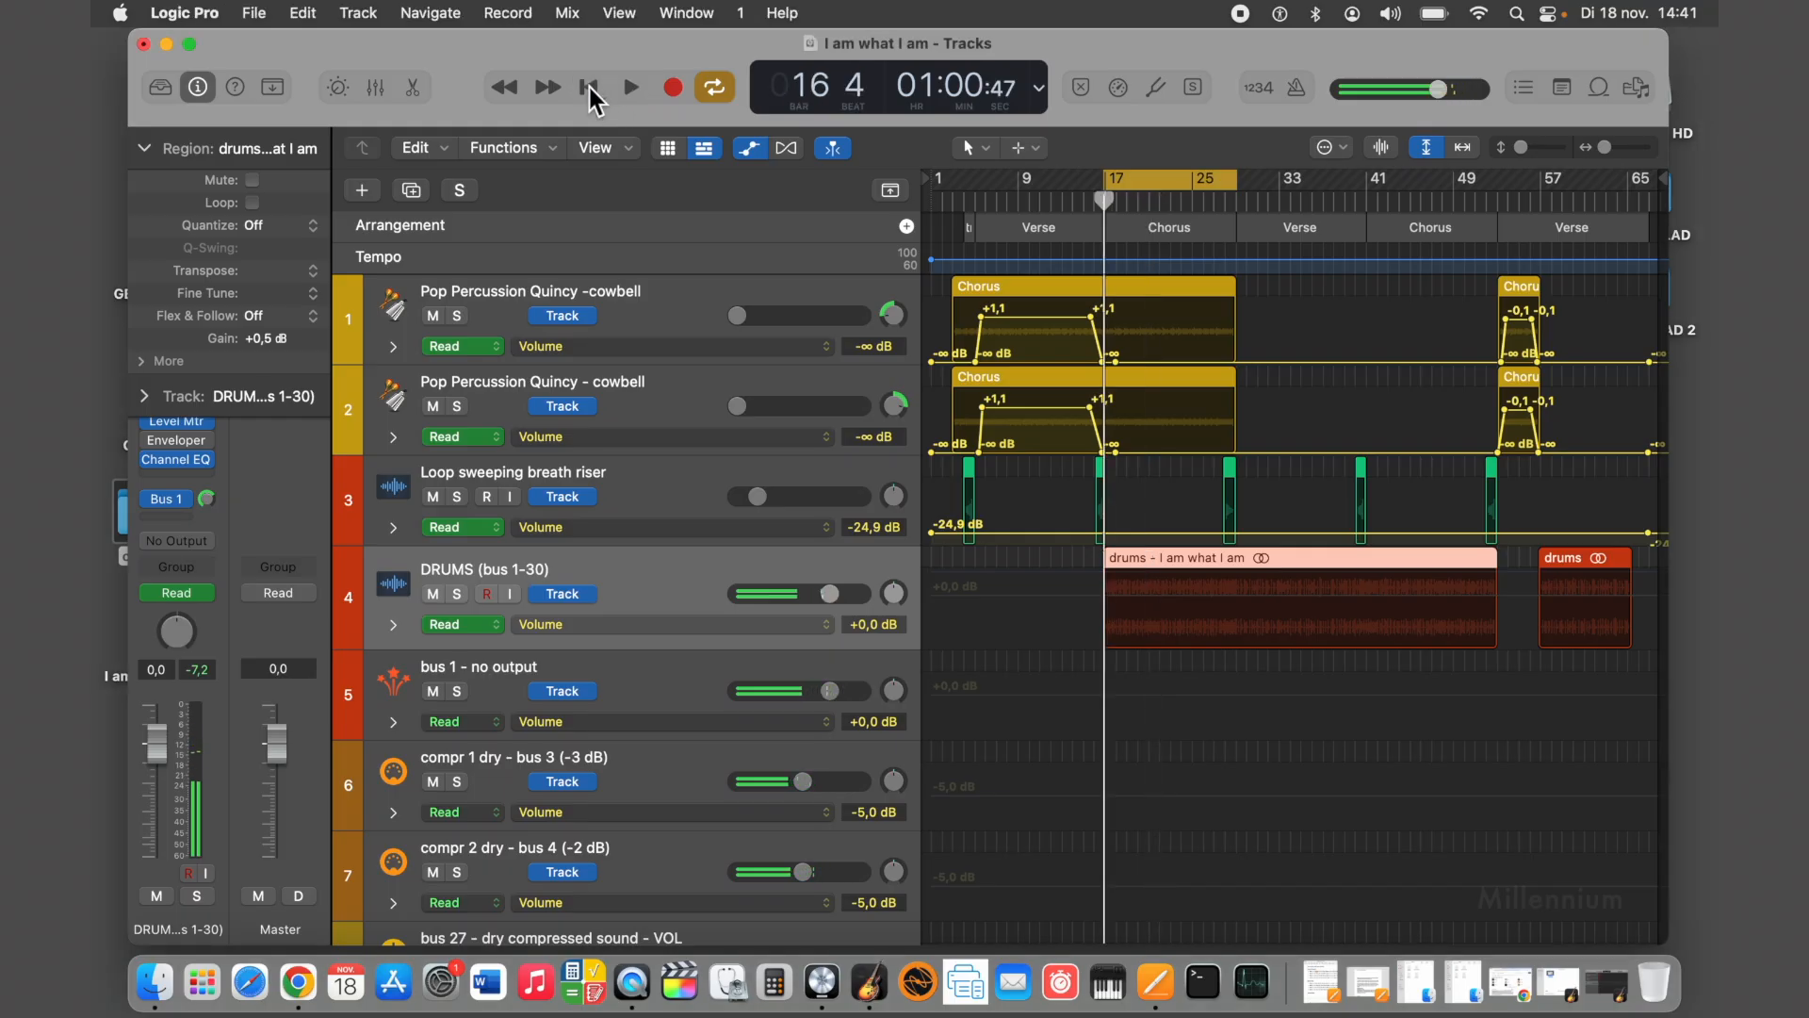
Revisit the DAW list in Chrome to compare the available programs, and return to the Logic Pro project
click(298, 984)
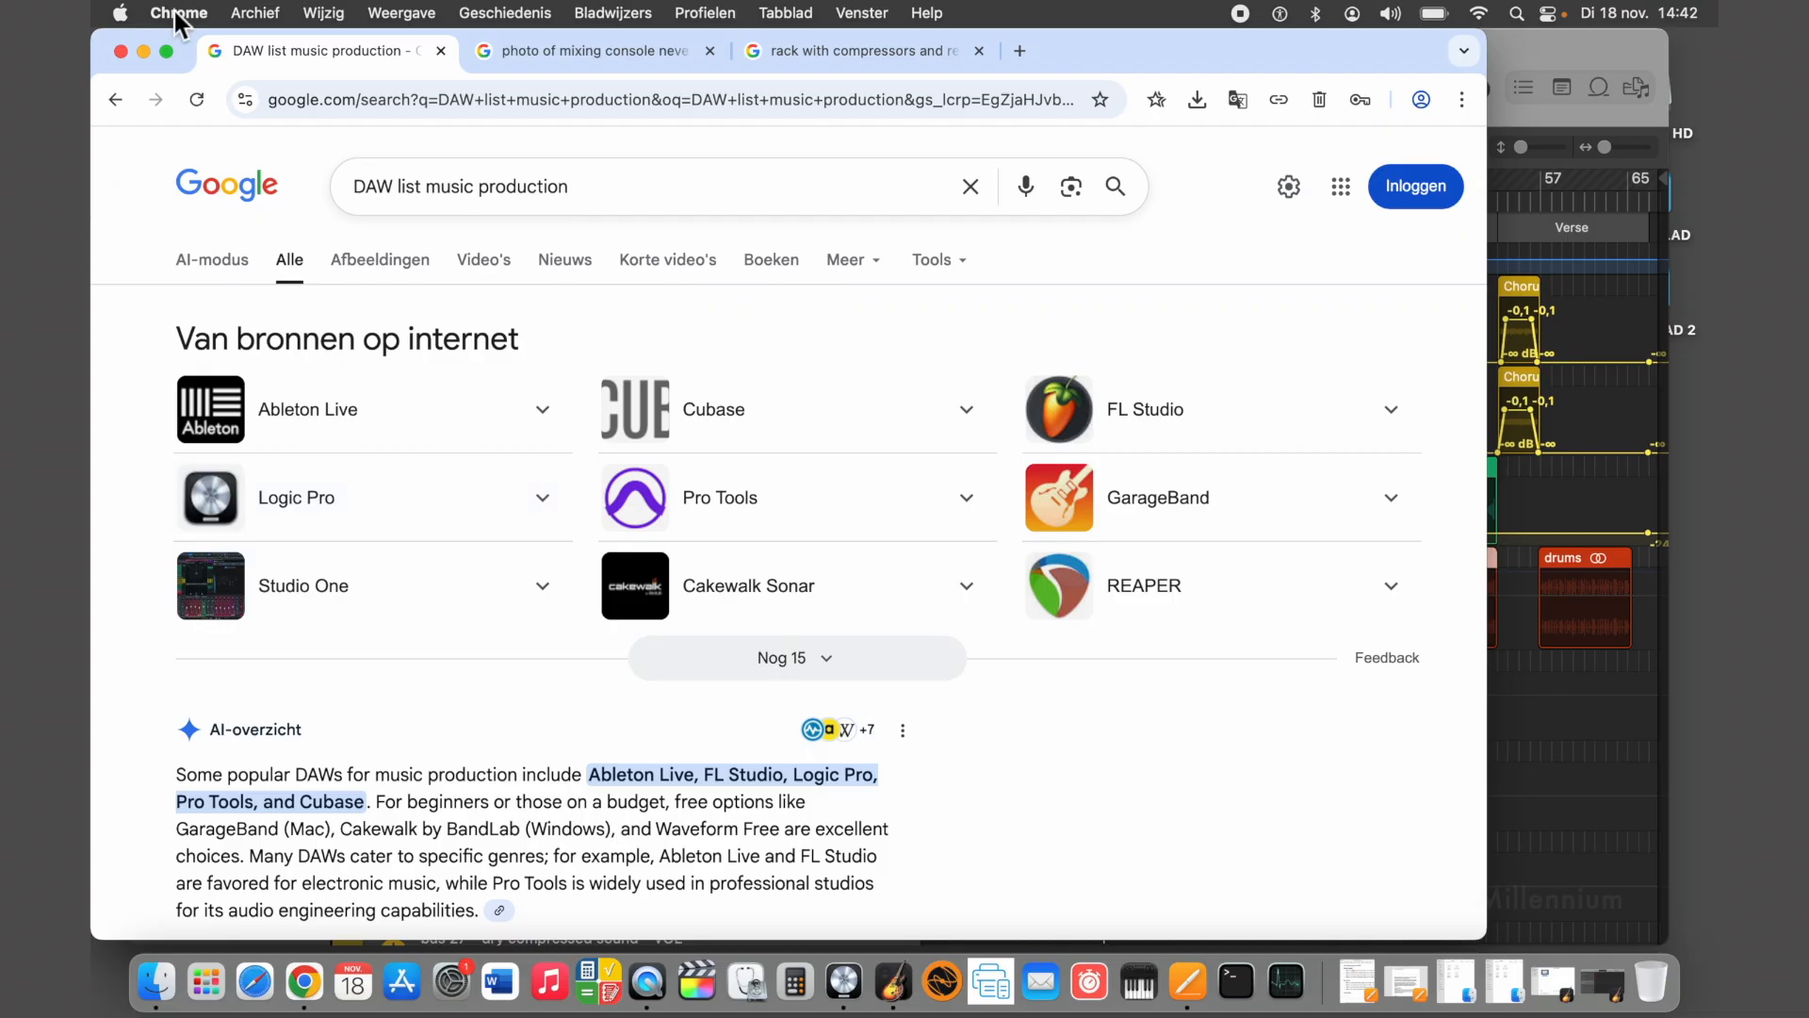
click(145, 53)
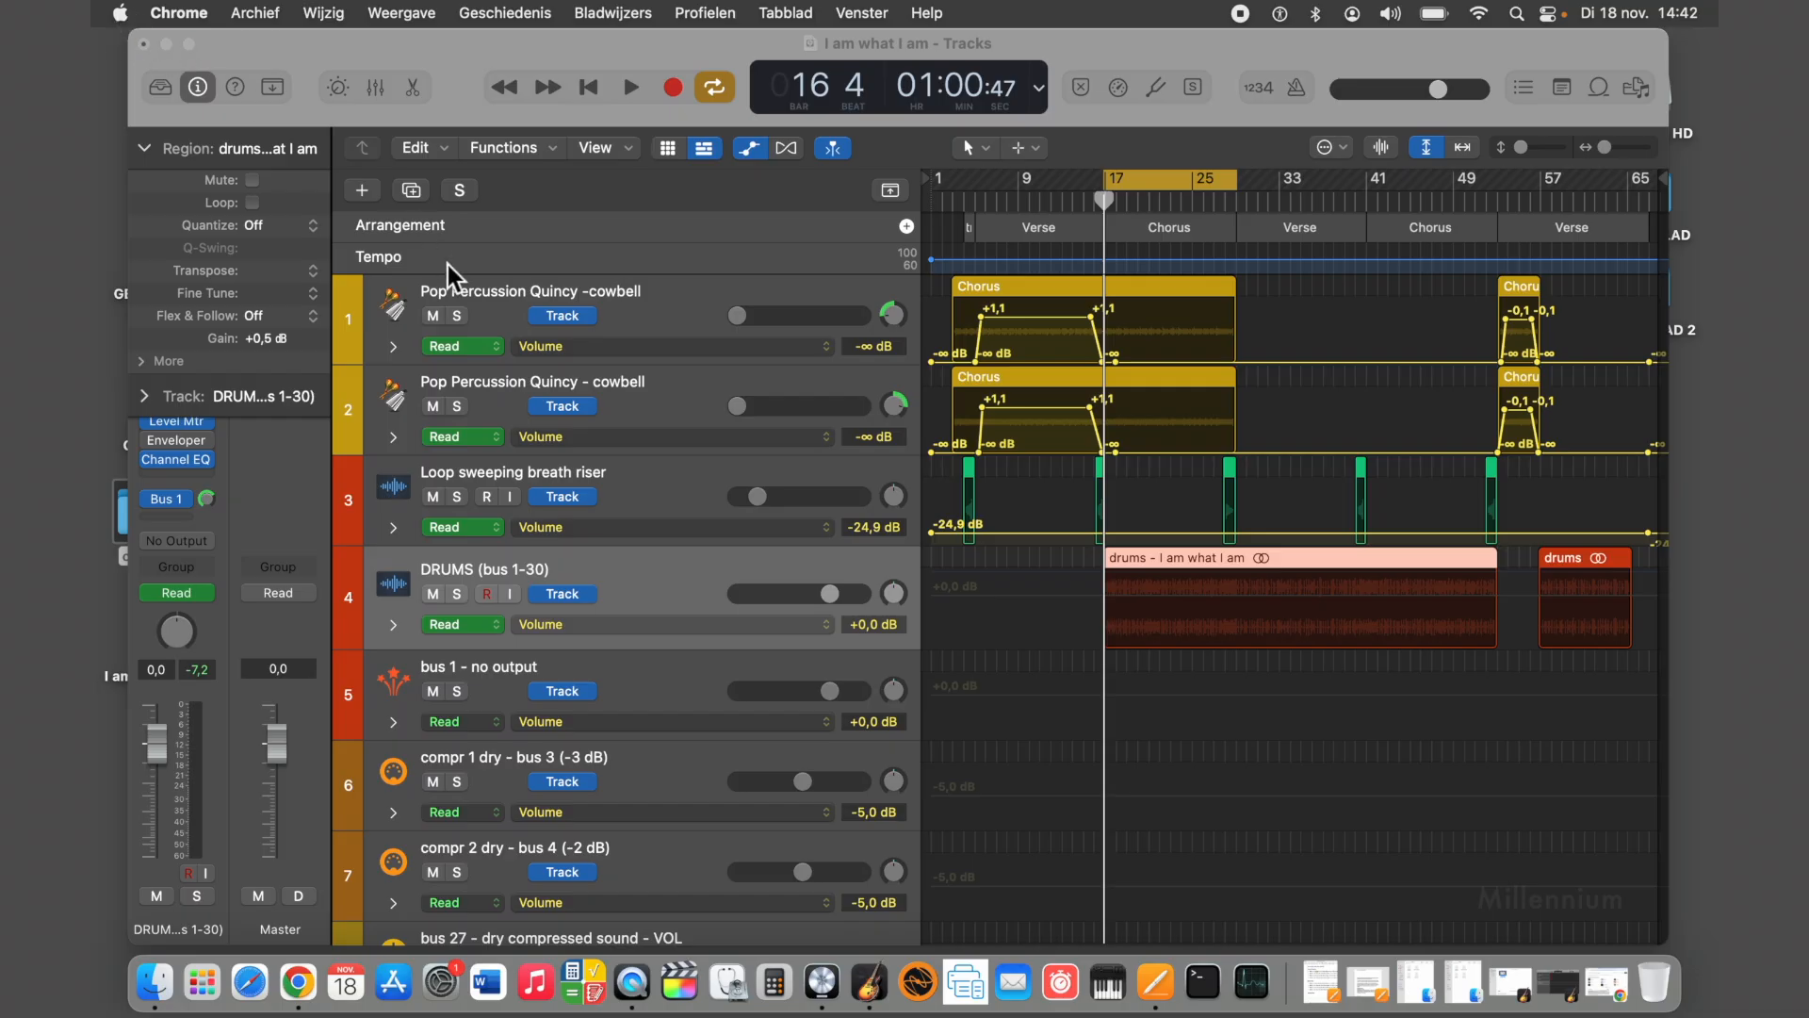
click(827, 1001)
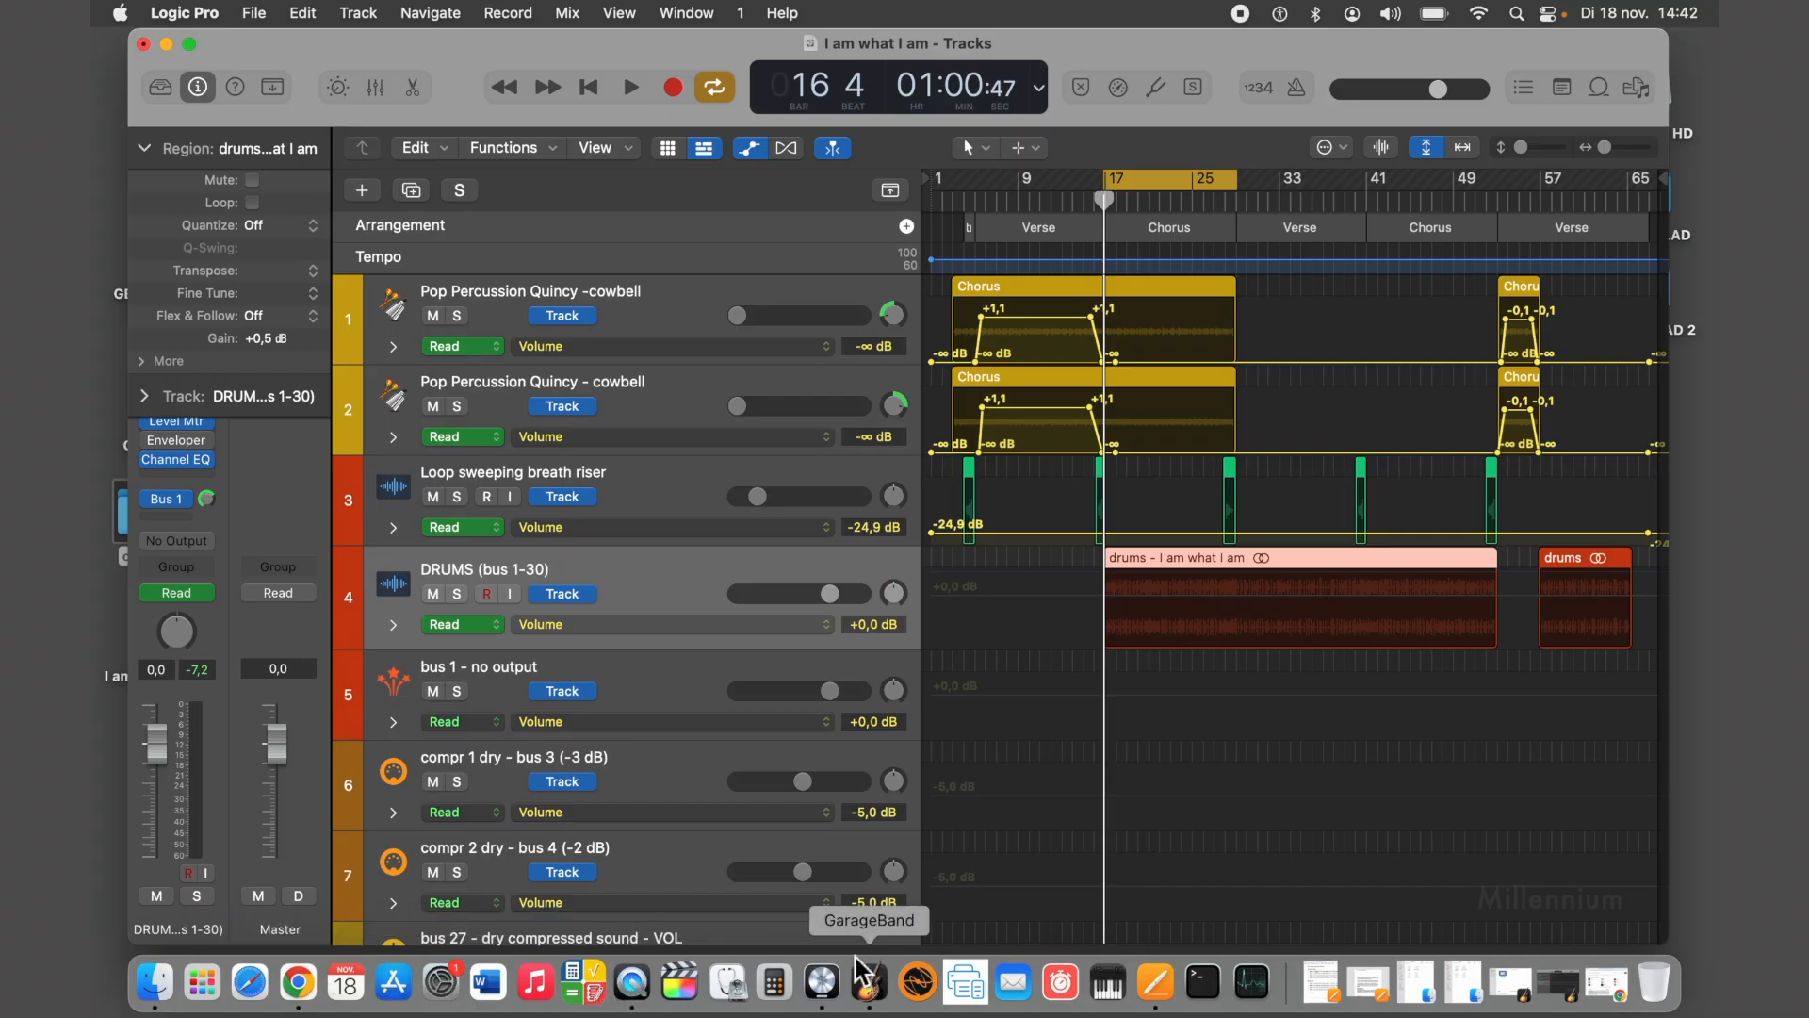
click(298, 984)
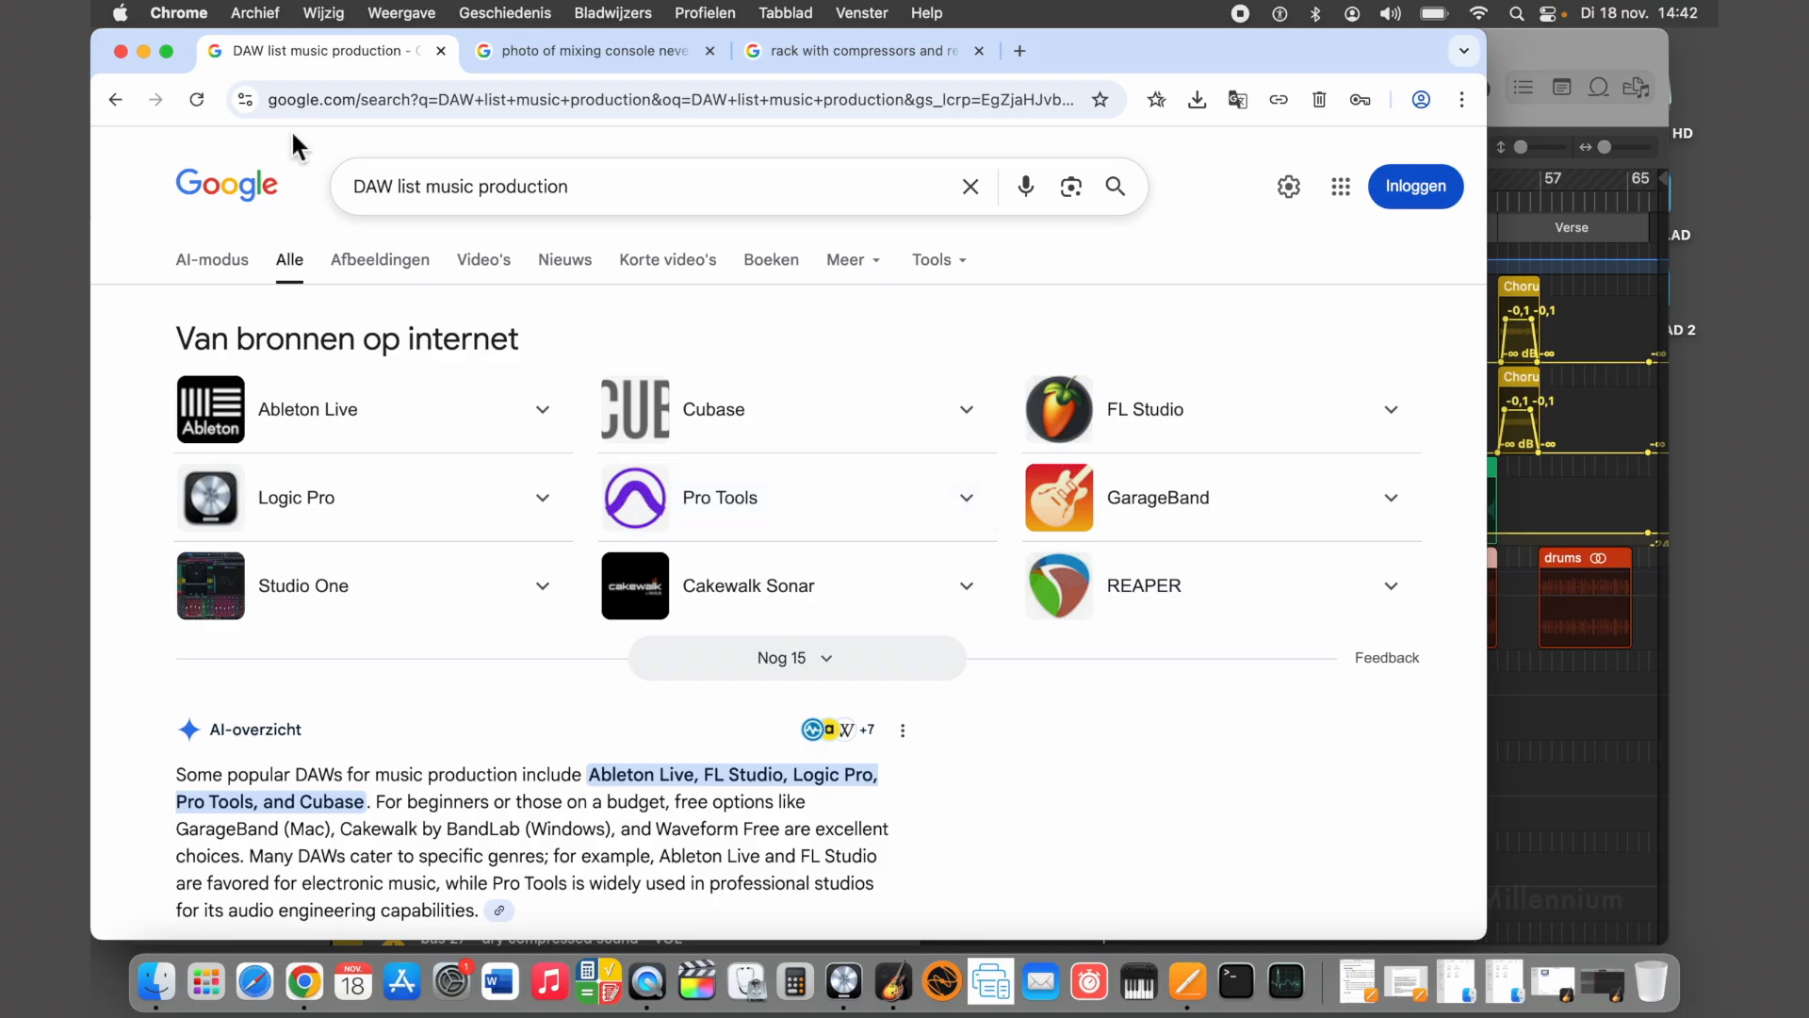
click(144, 51)
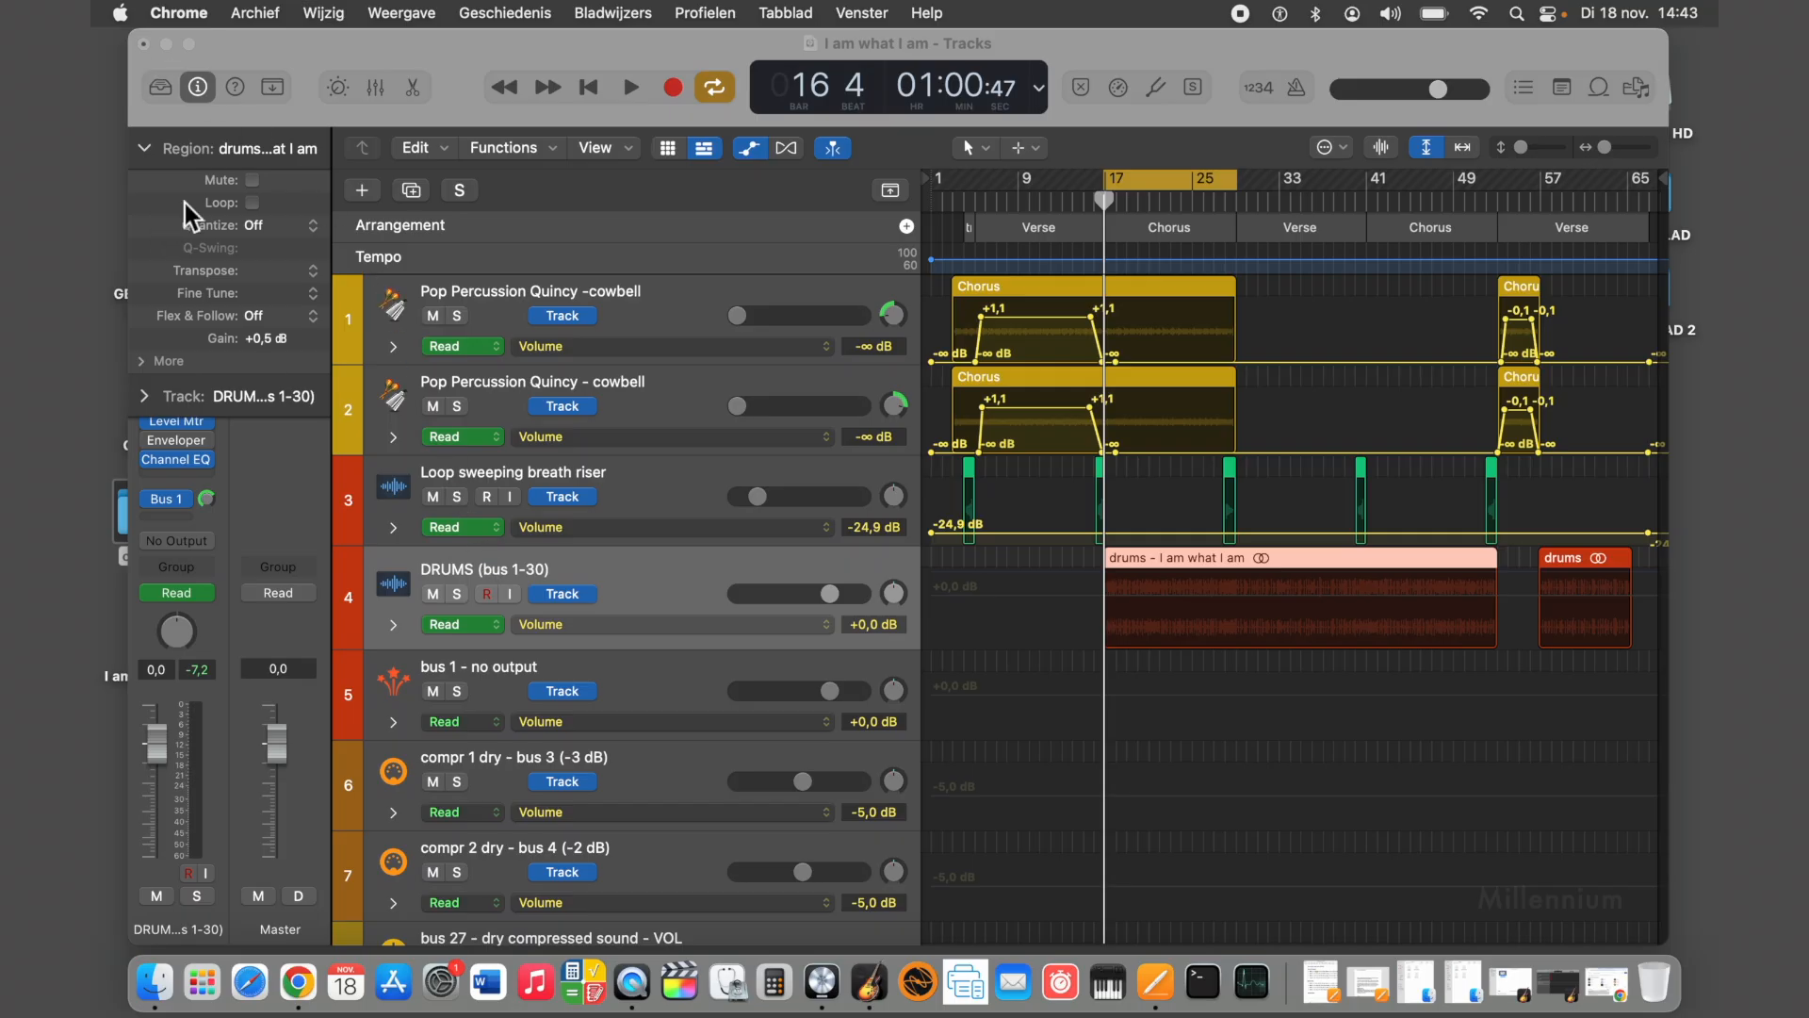
Collapse the Region inspector, and create a new project with one audio track while keeping the current project open
click(147, 151)
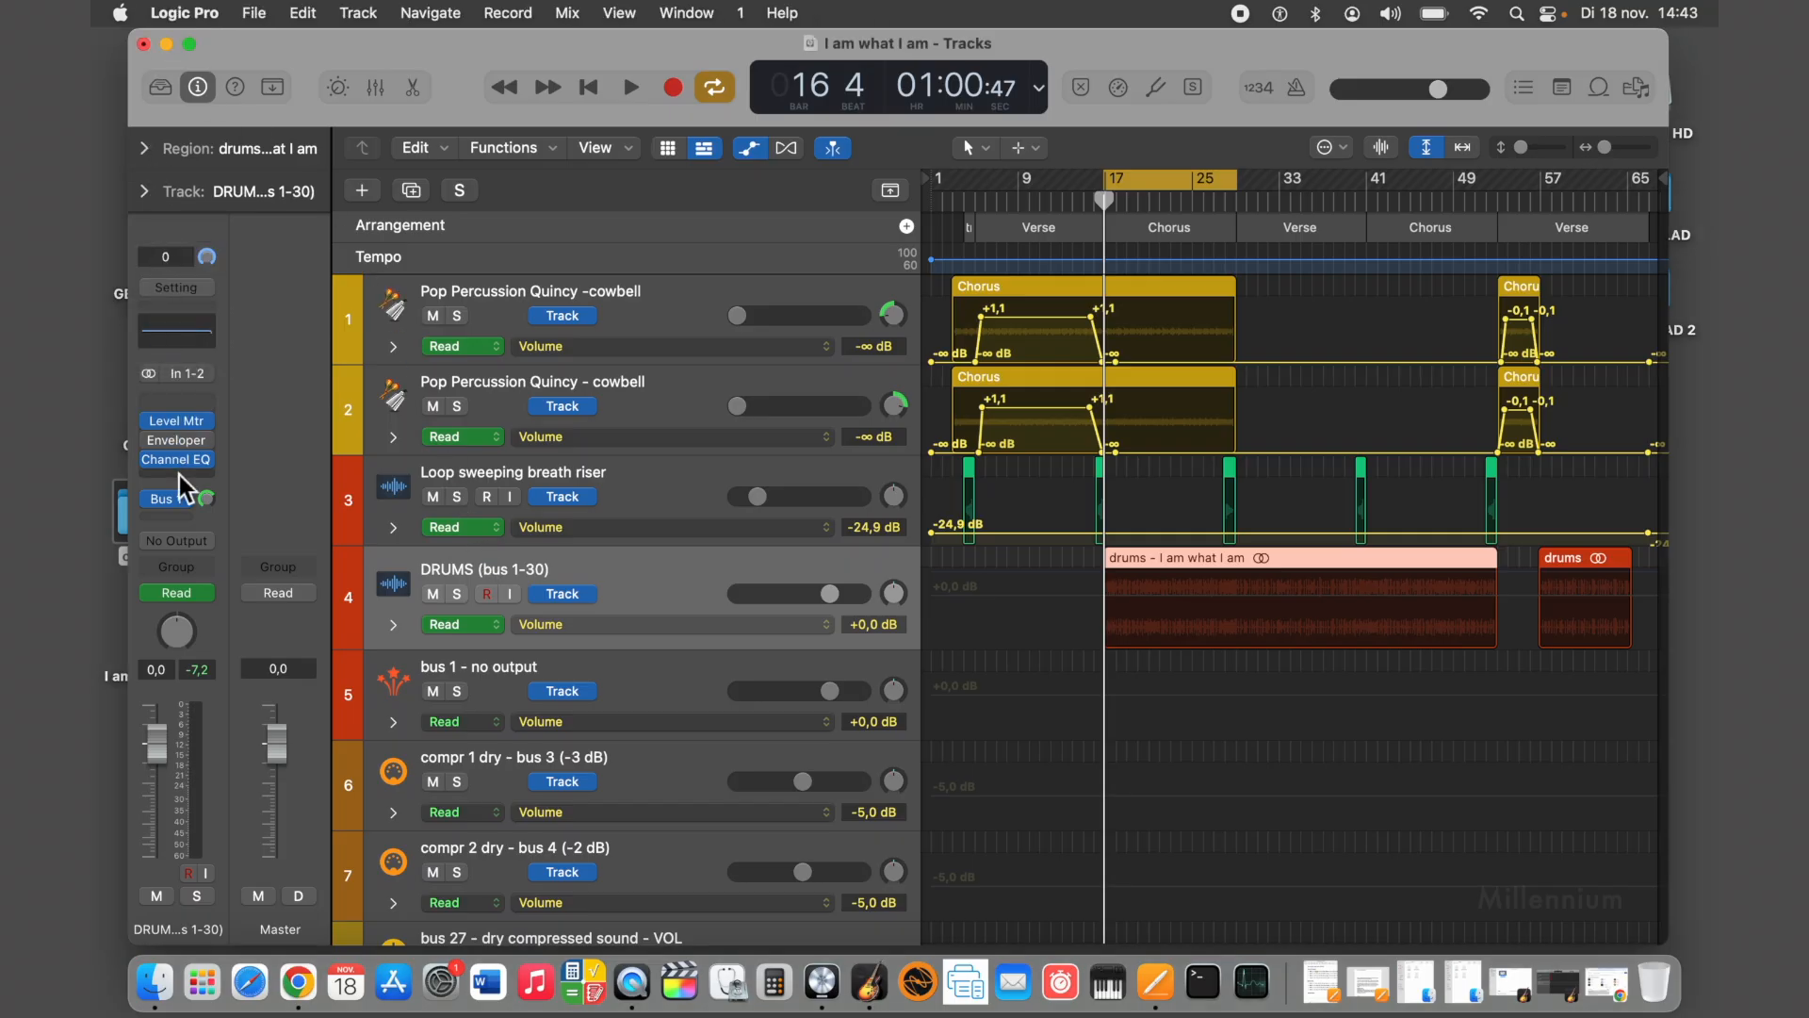
click(253, 14)
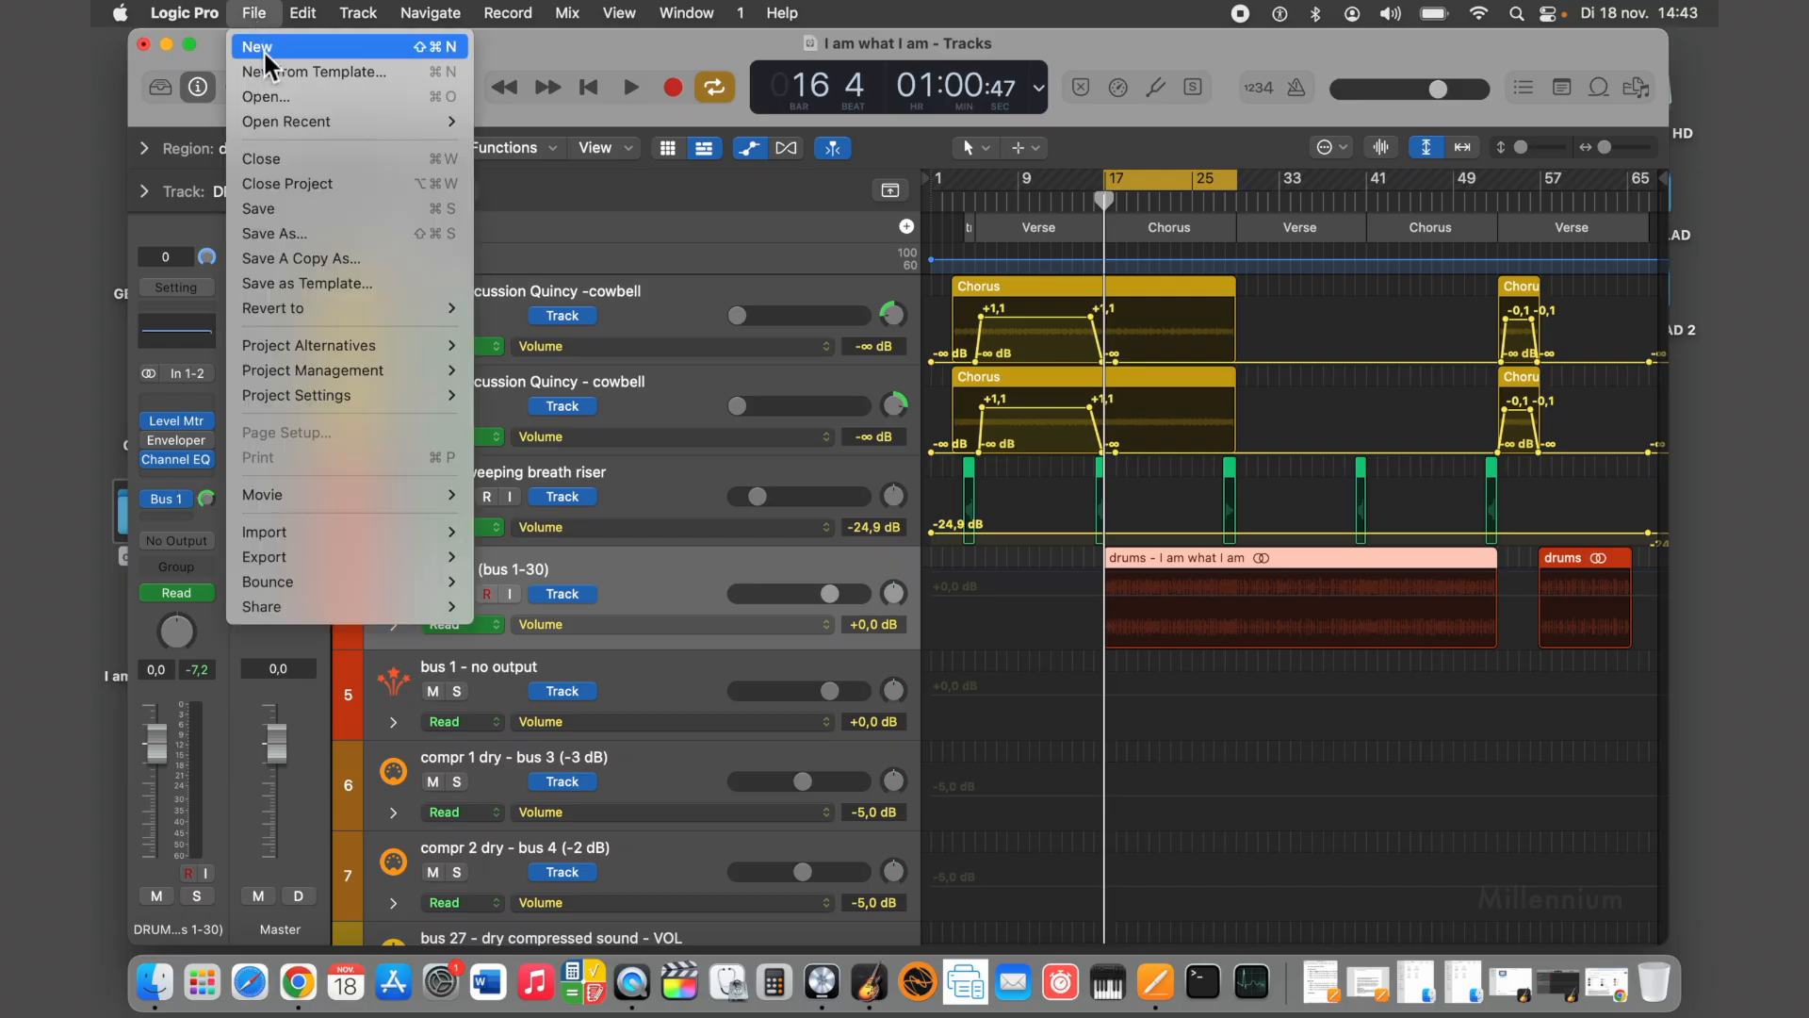
click(264, 47)
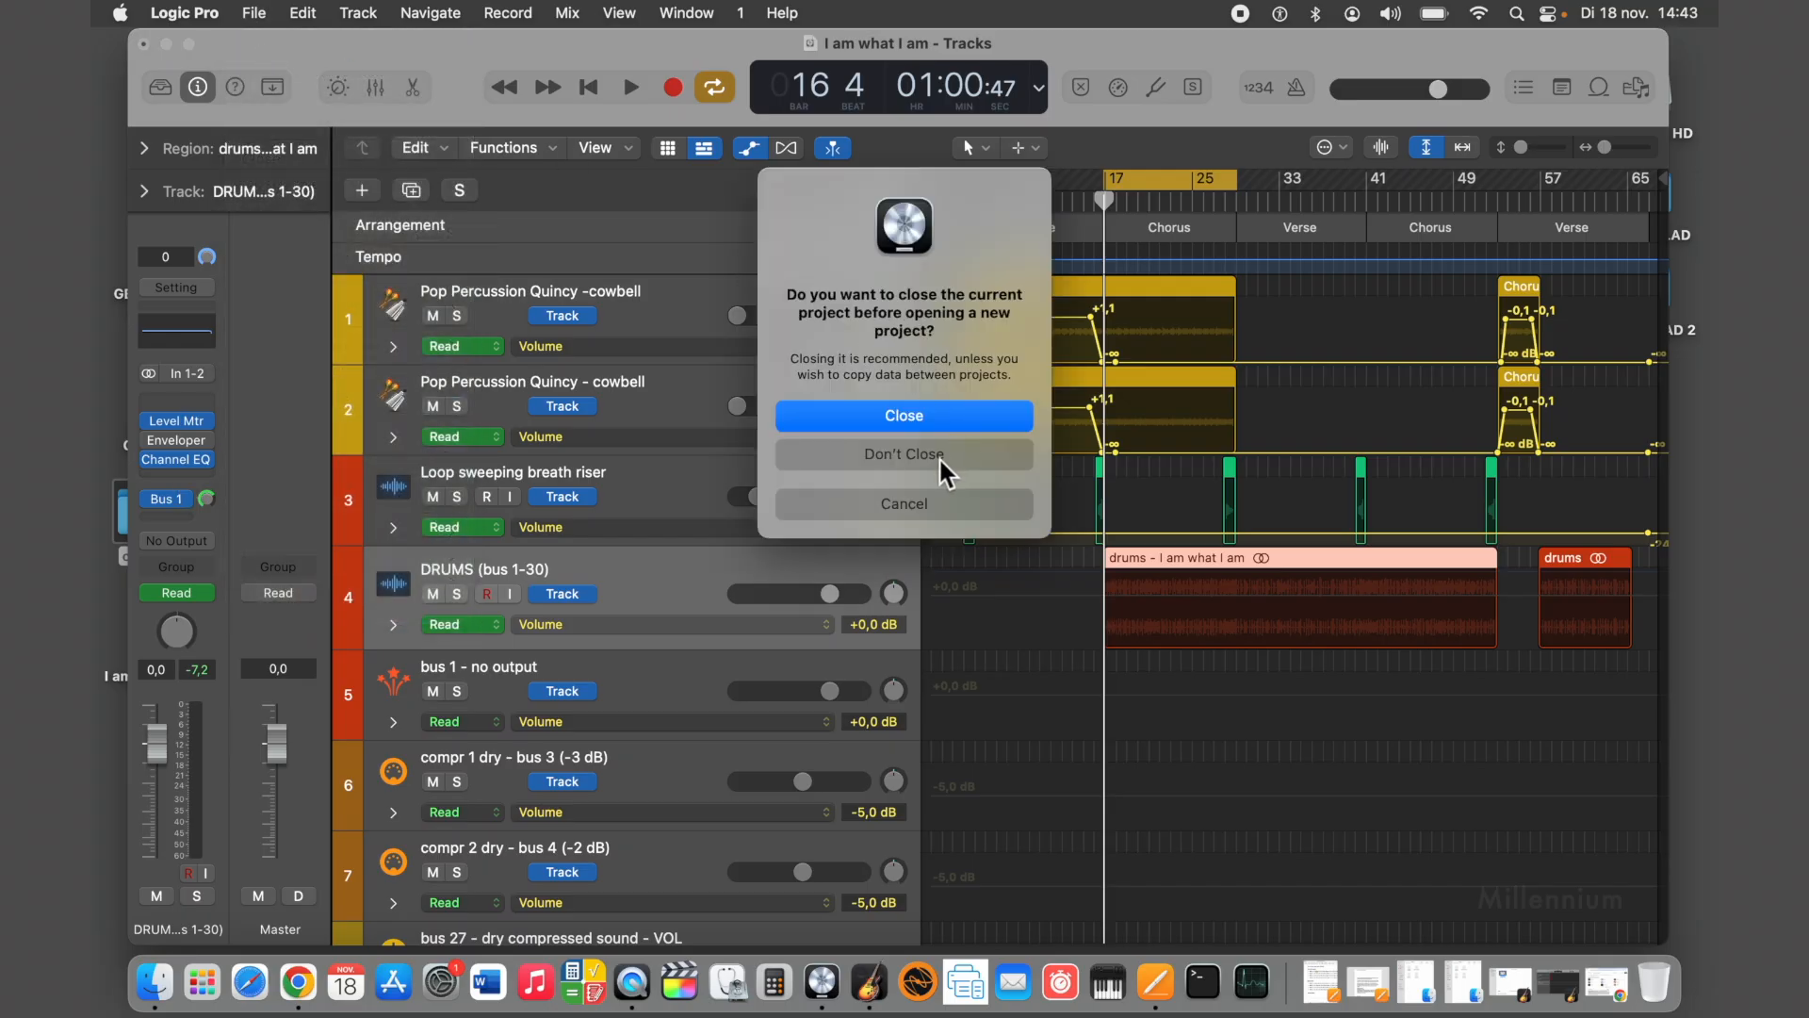
click(937, 456)
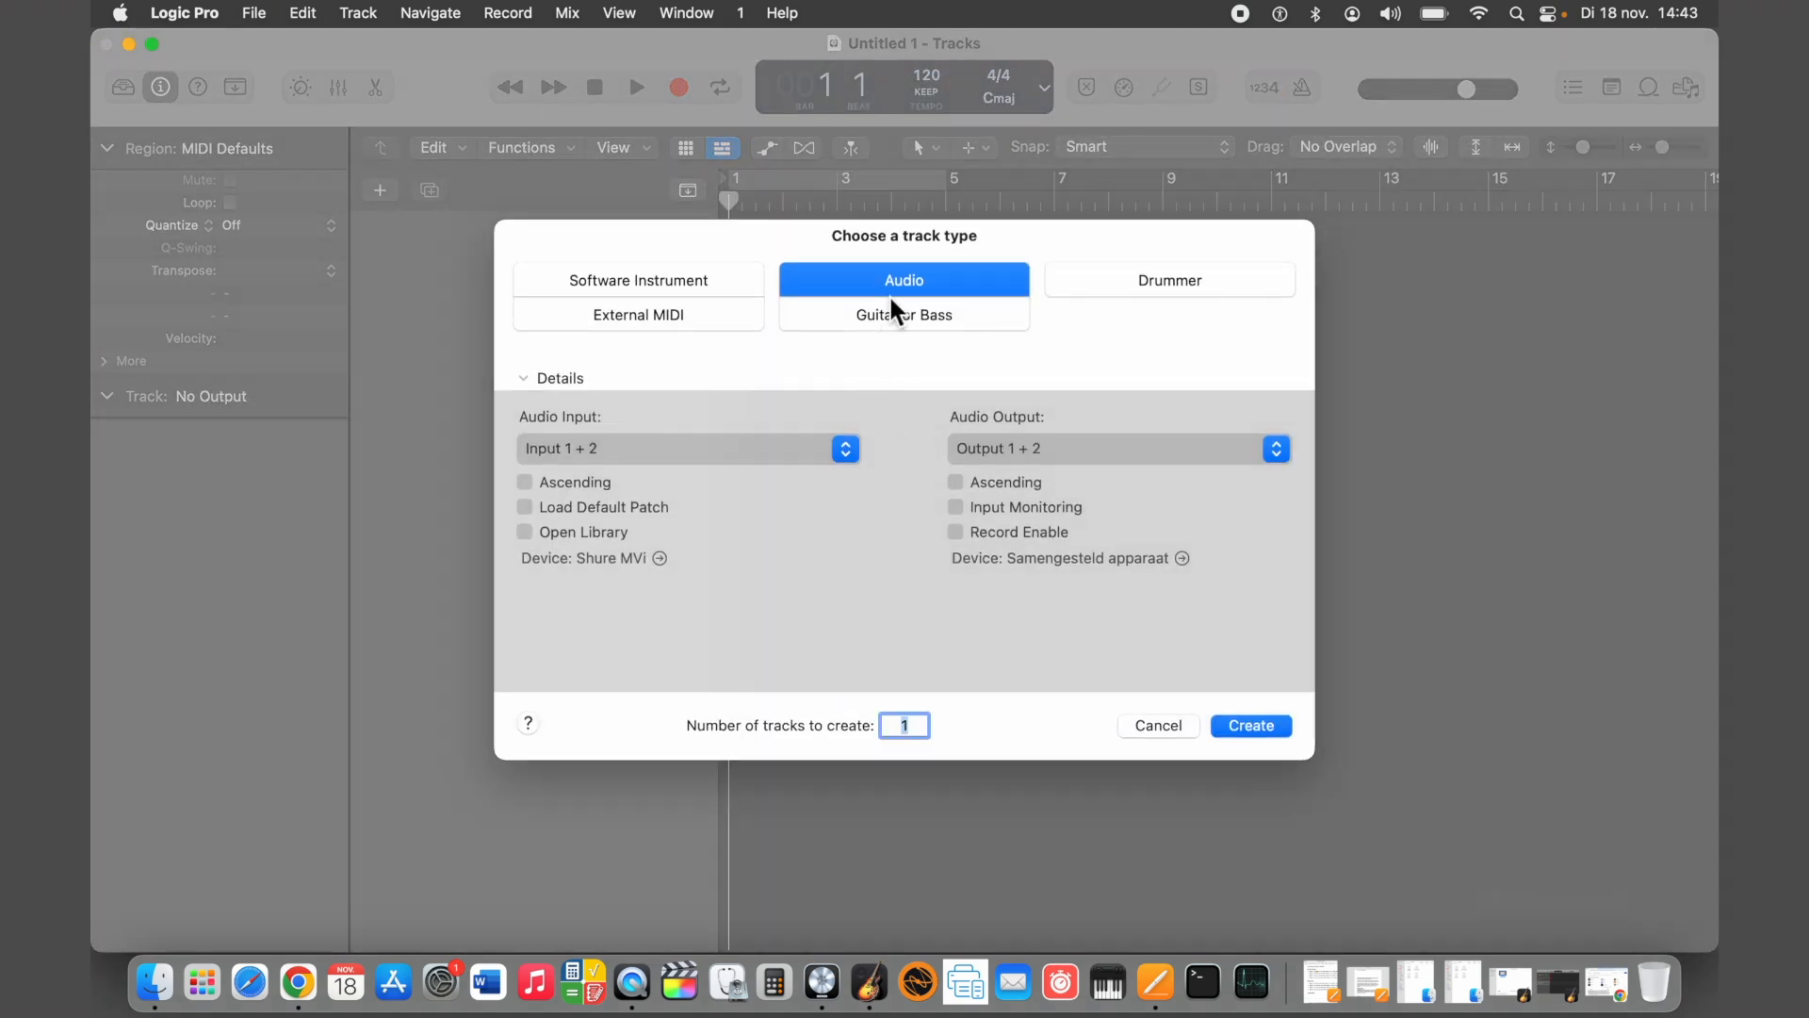
double_click(889, 287)
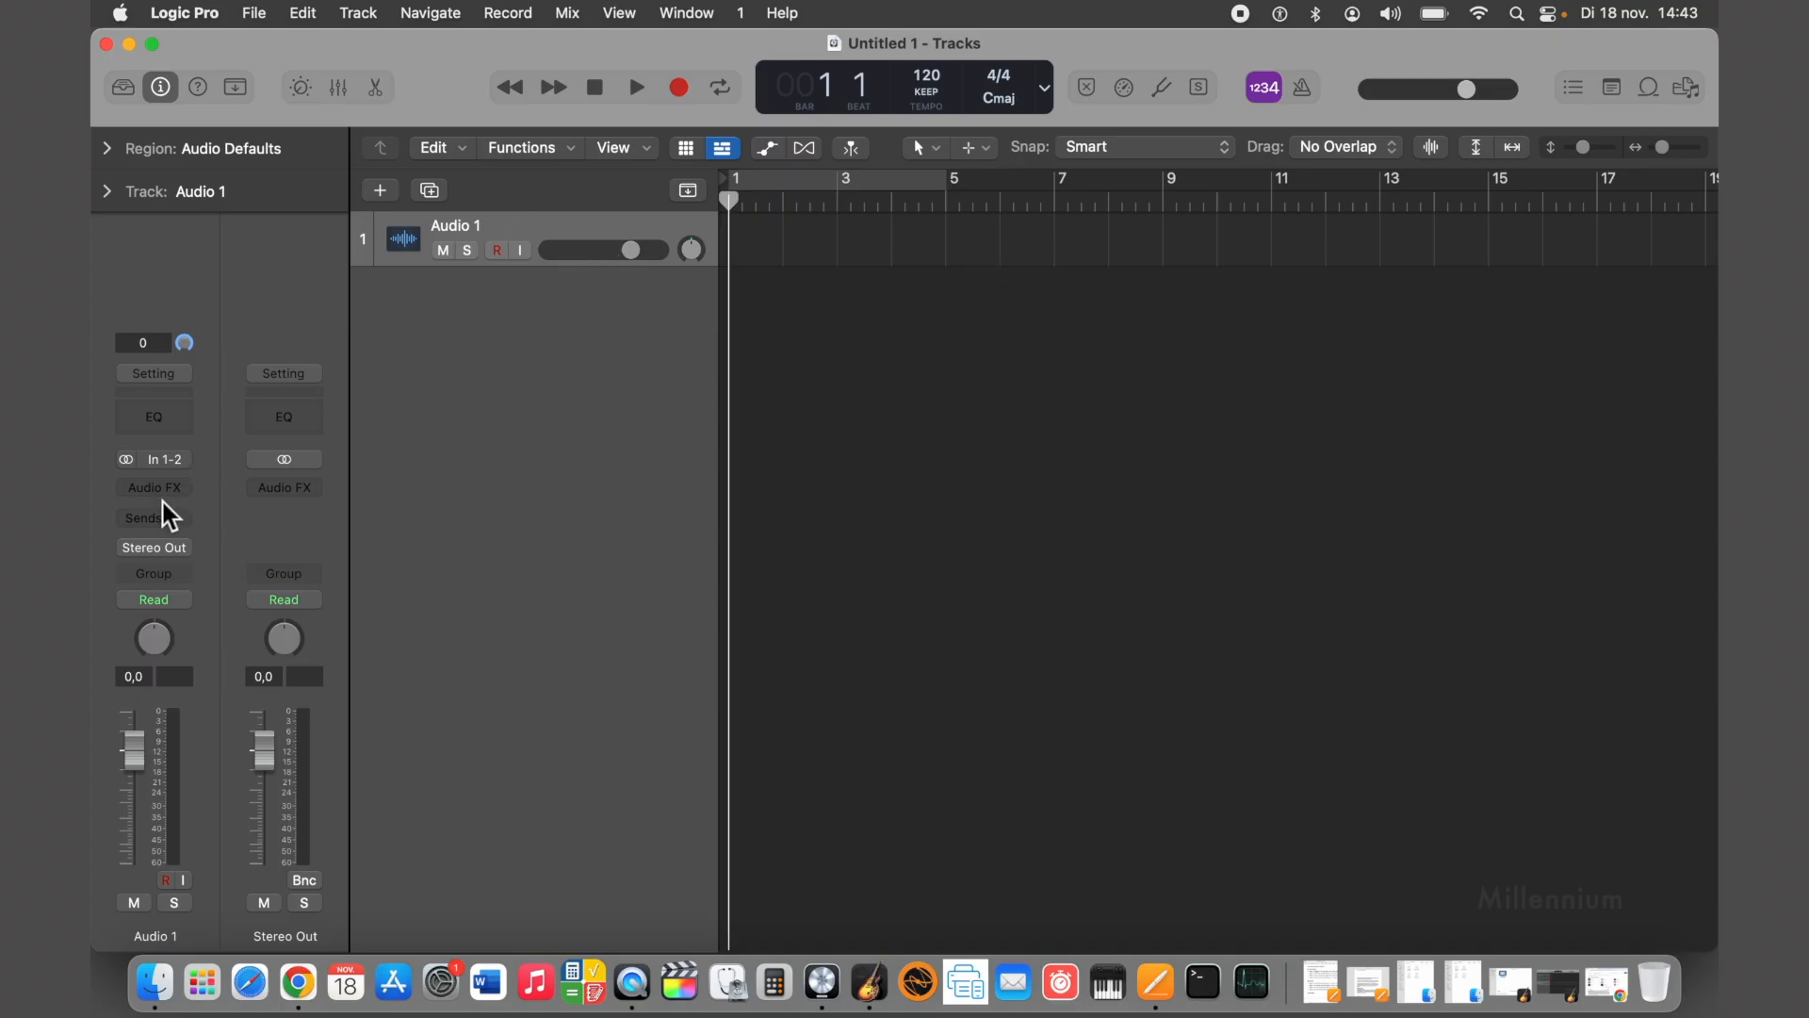
Switch the Audio 1 channel's input format between stereo and mono, ending on stereo
click(124, 461)
click(126, 460)
click(124, 462)
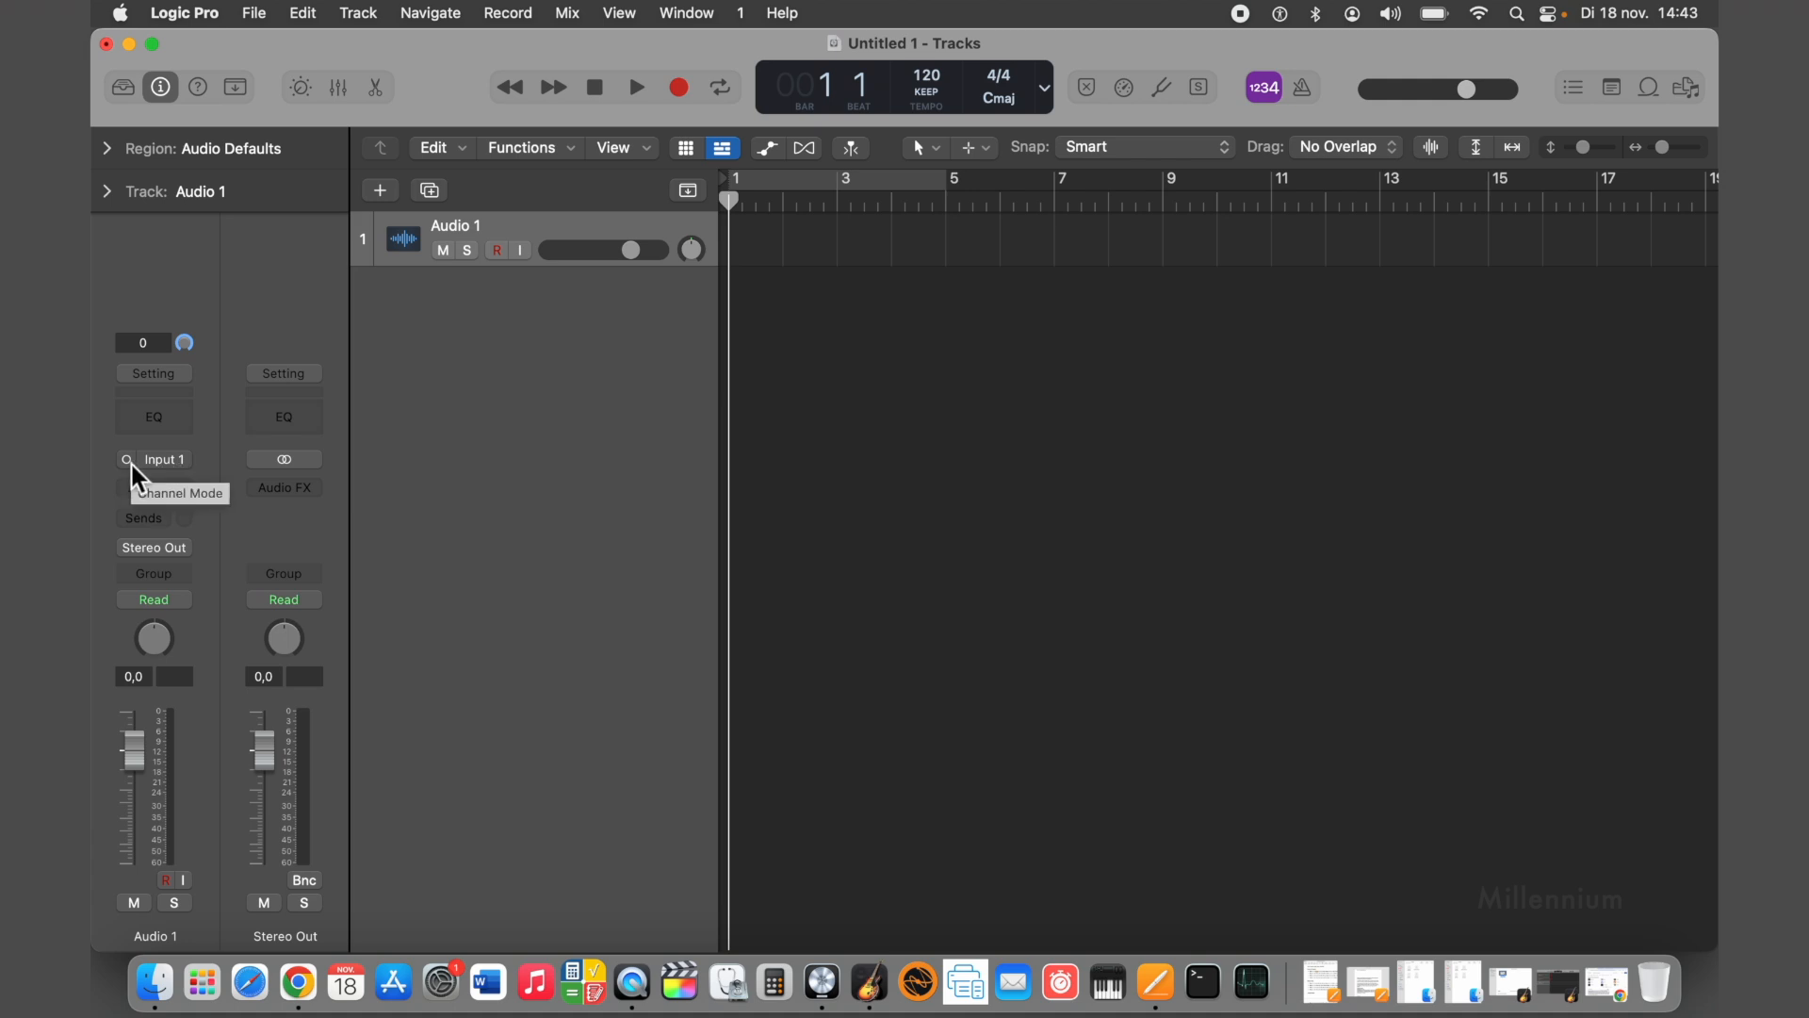
click(128, 461)
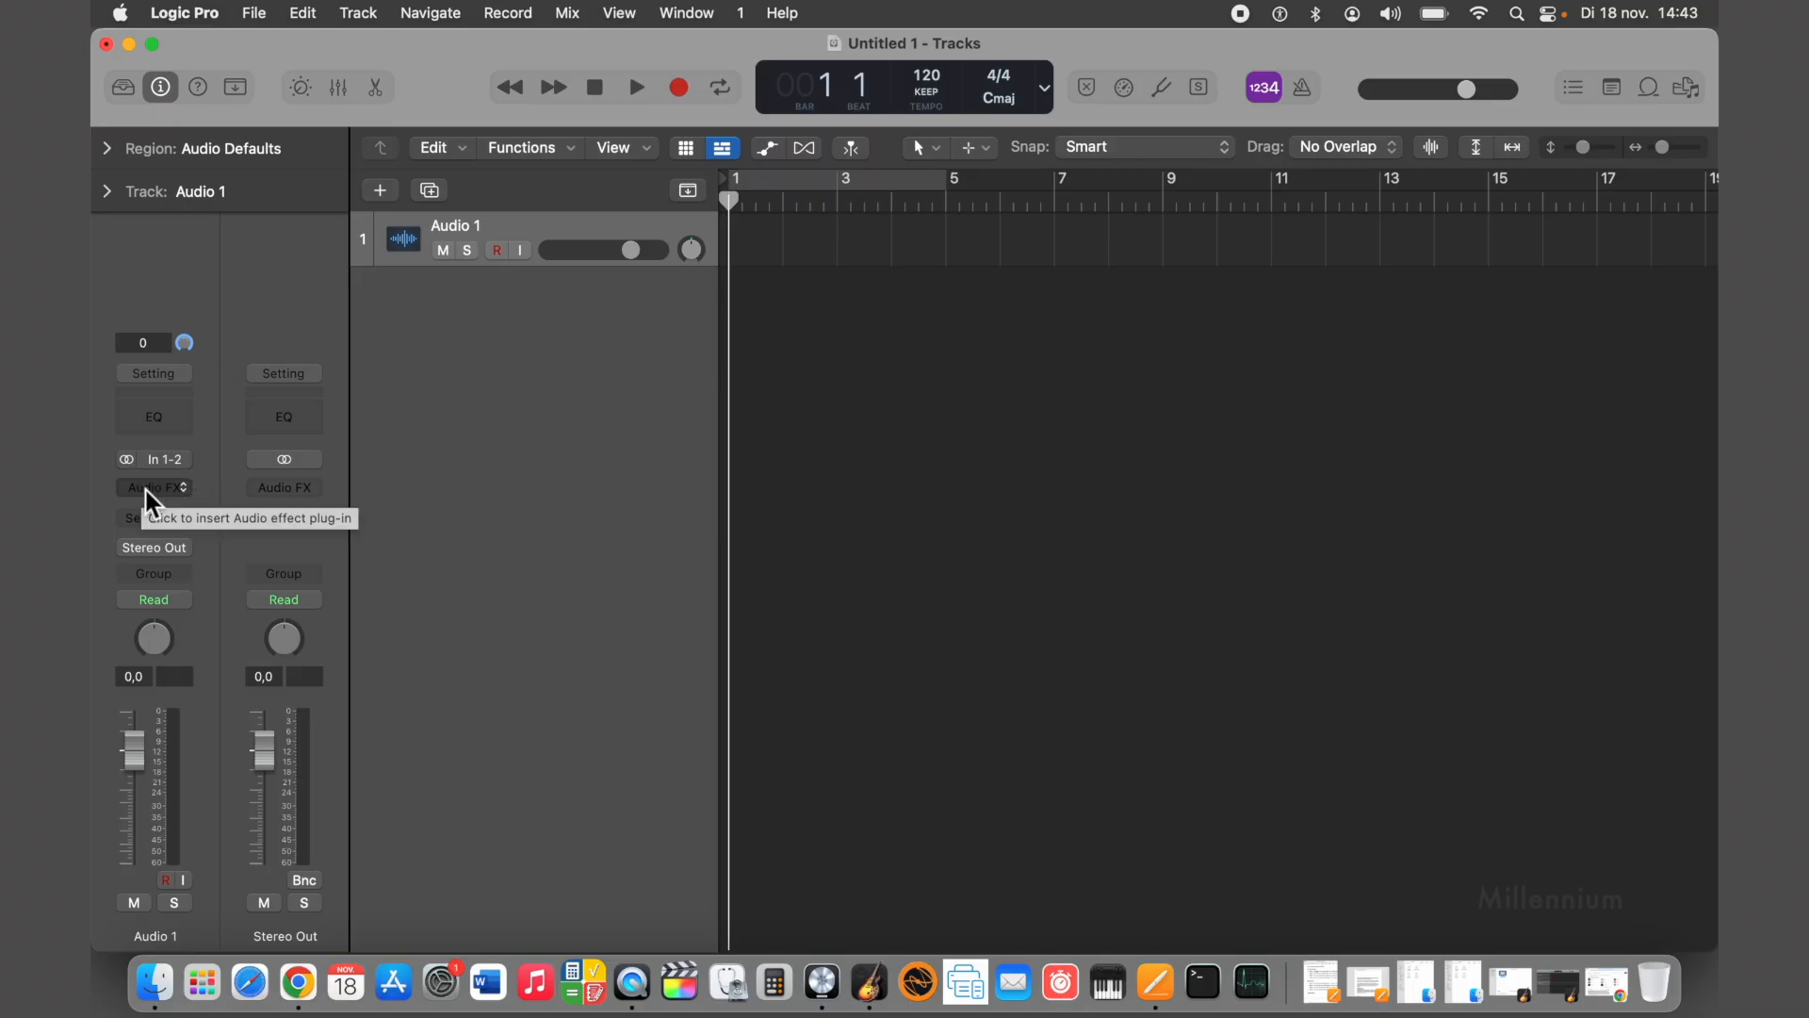
Browse the audio effect categories for the Audio 1 channel strip and insert a Compressor from Dynamics
click(146, 488)
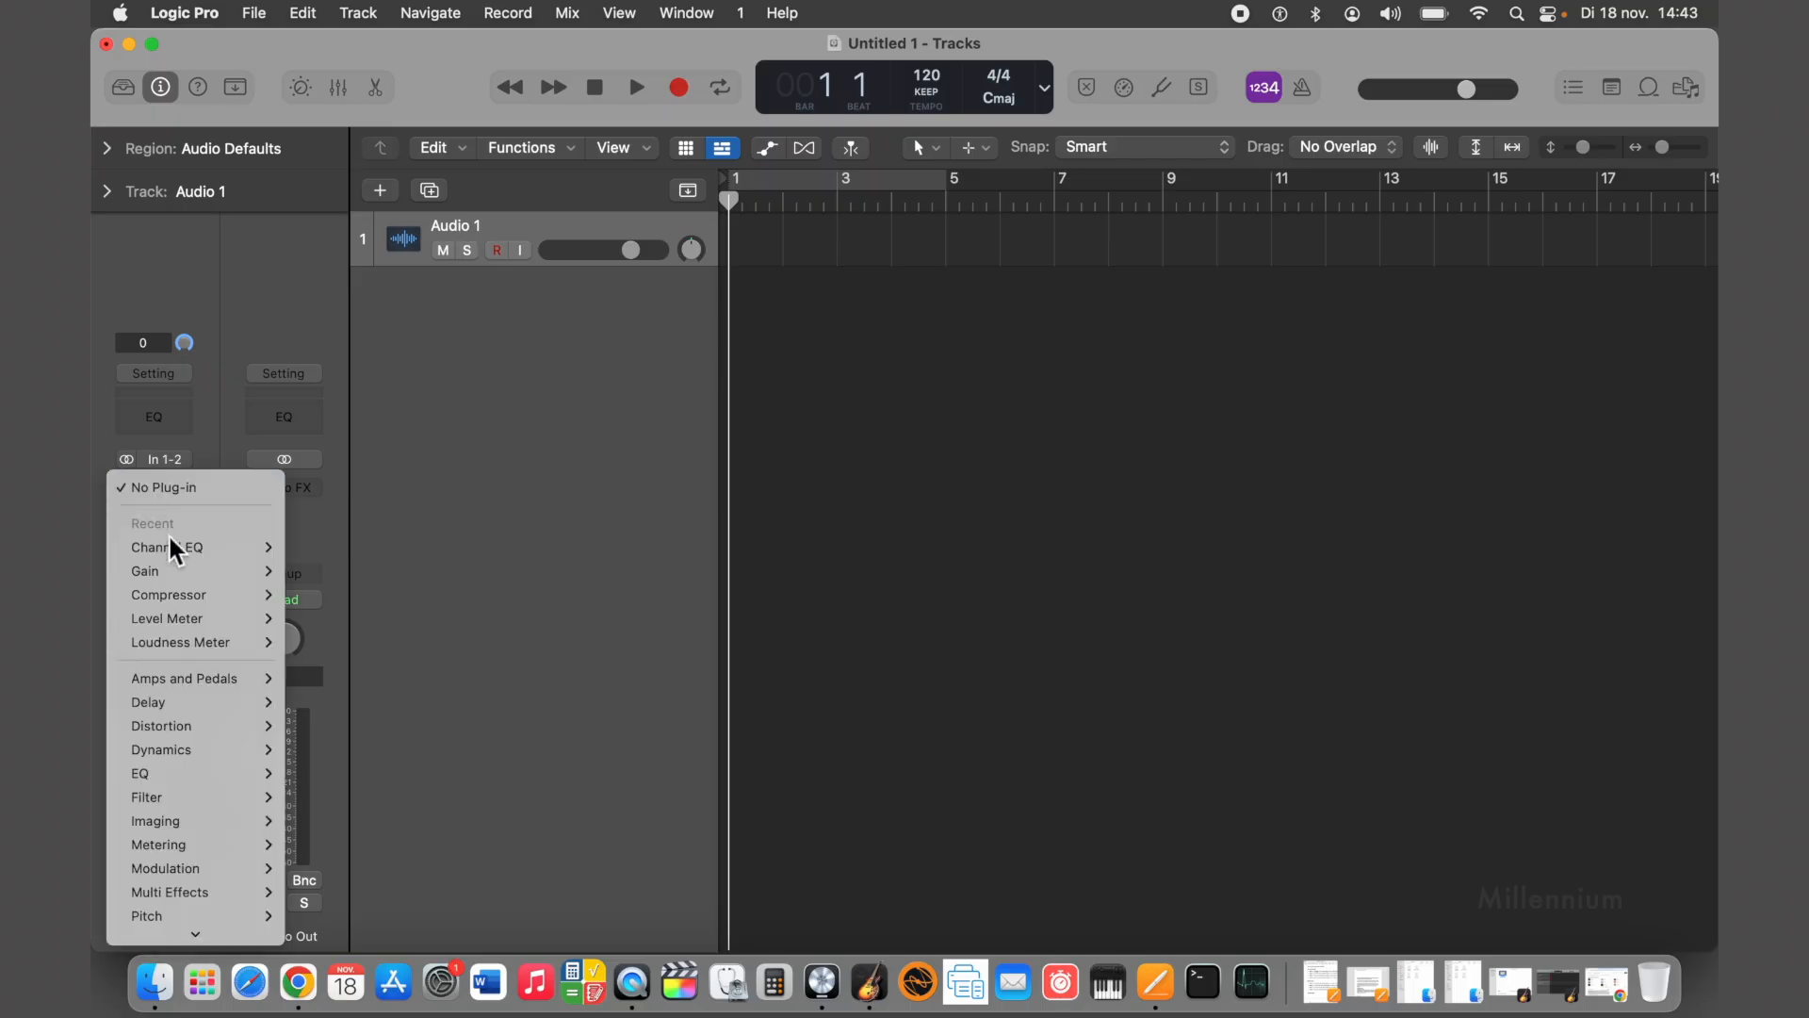
mouse_move(192, 685)
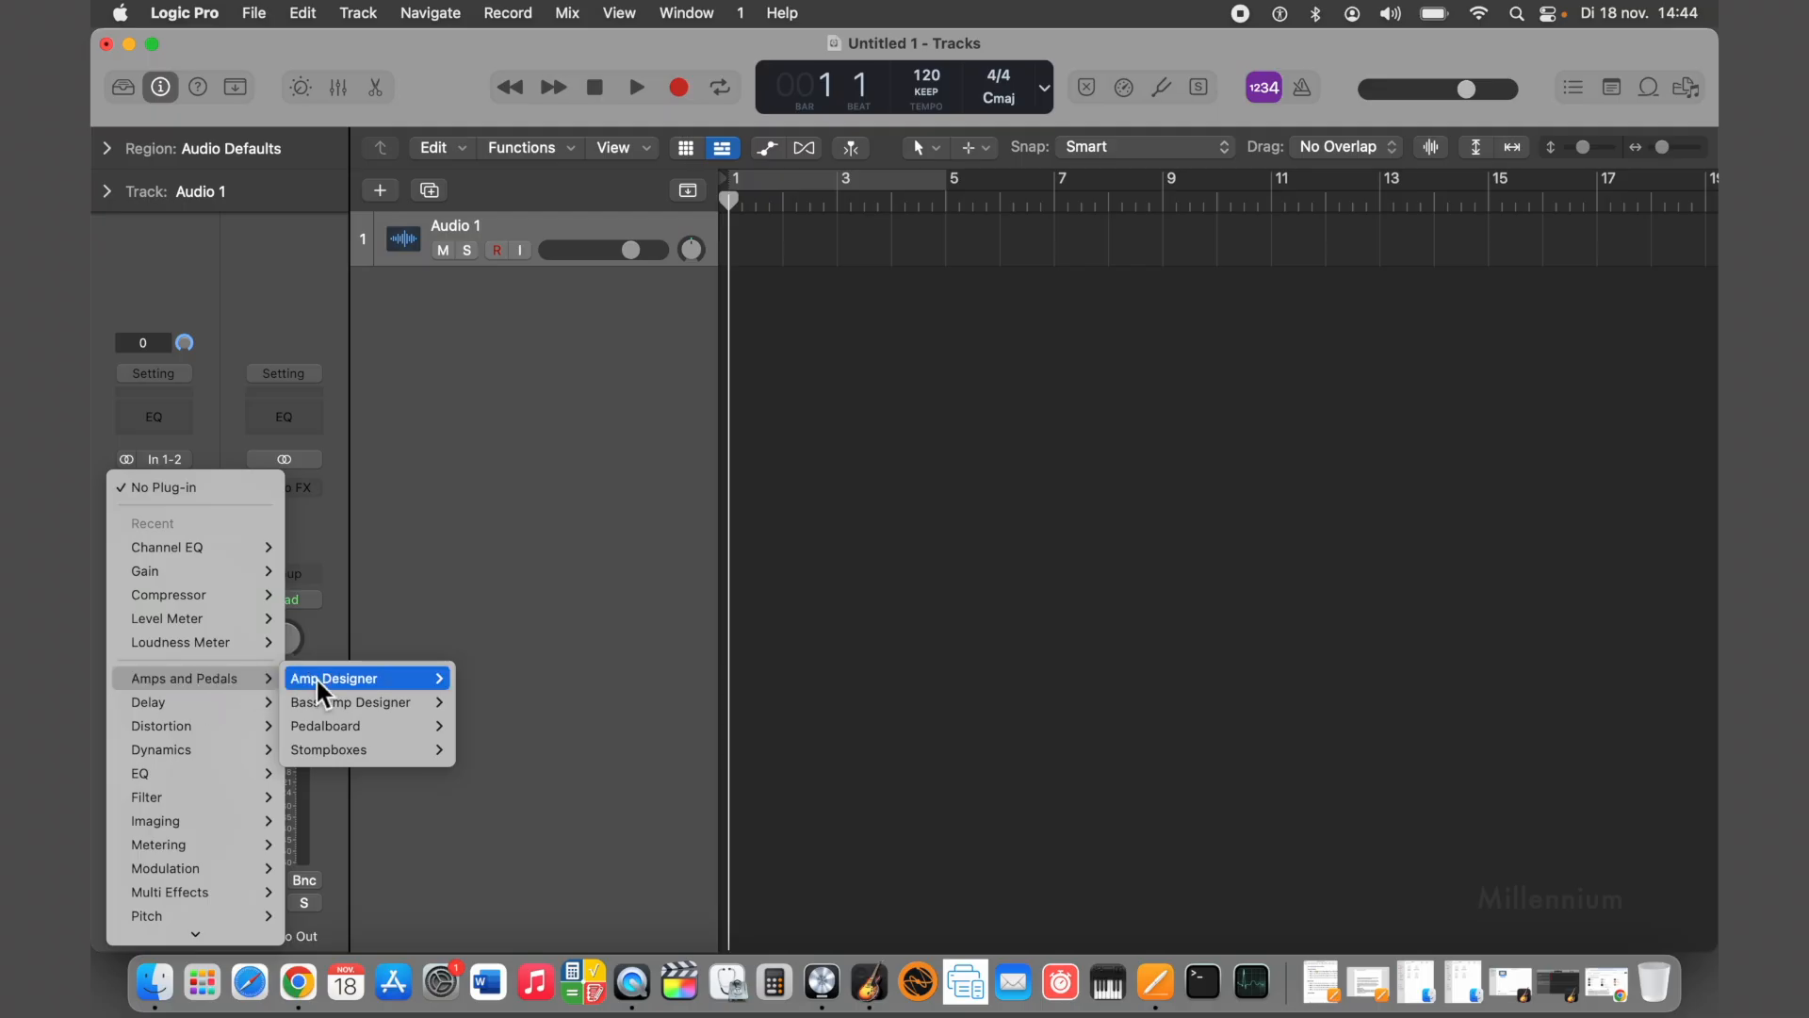
mouse_move(315, 678)
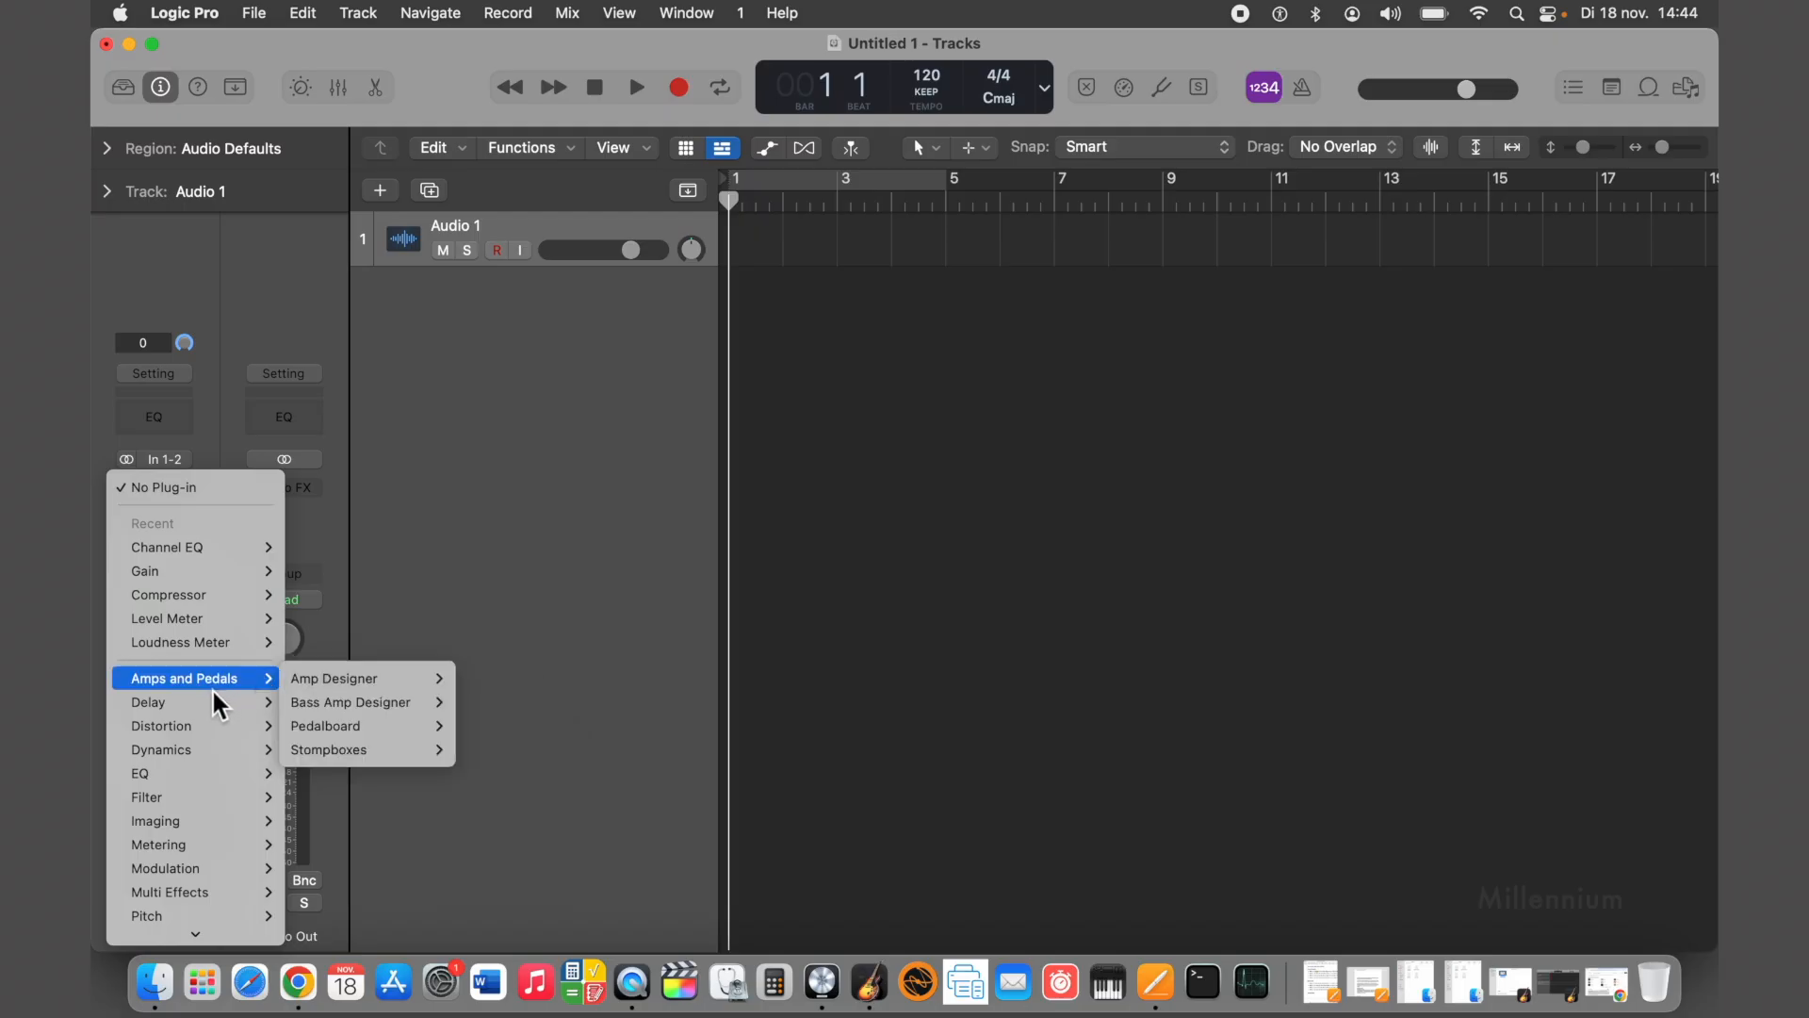
mouse_move(199, 716)
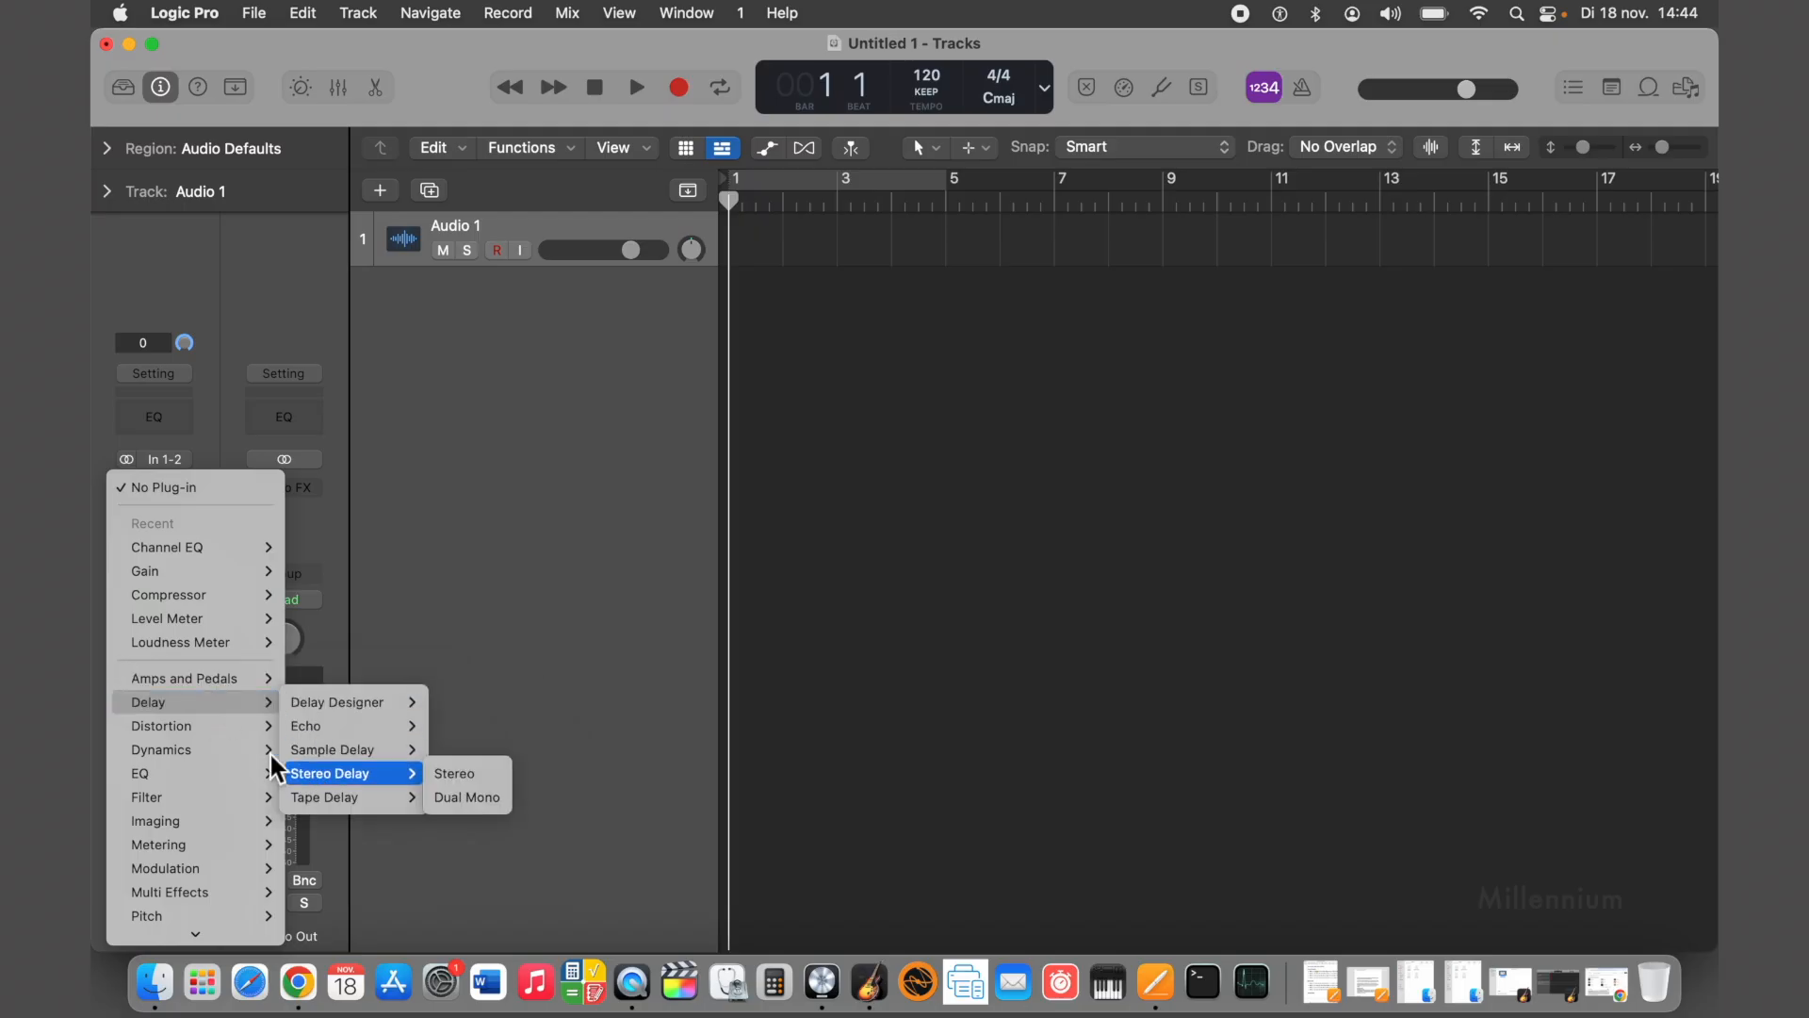
scroll(196, 889, down, 1)
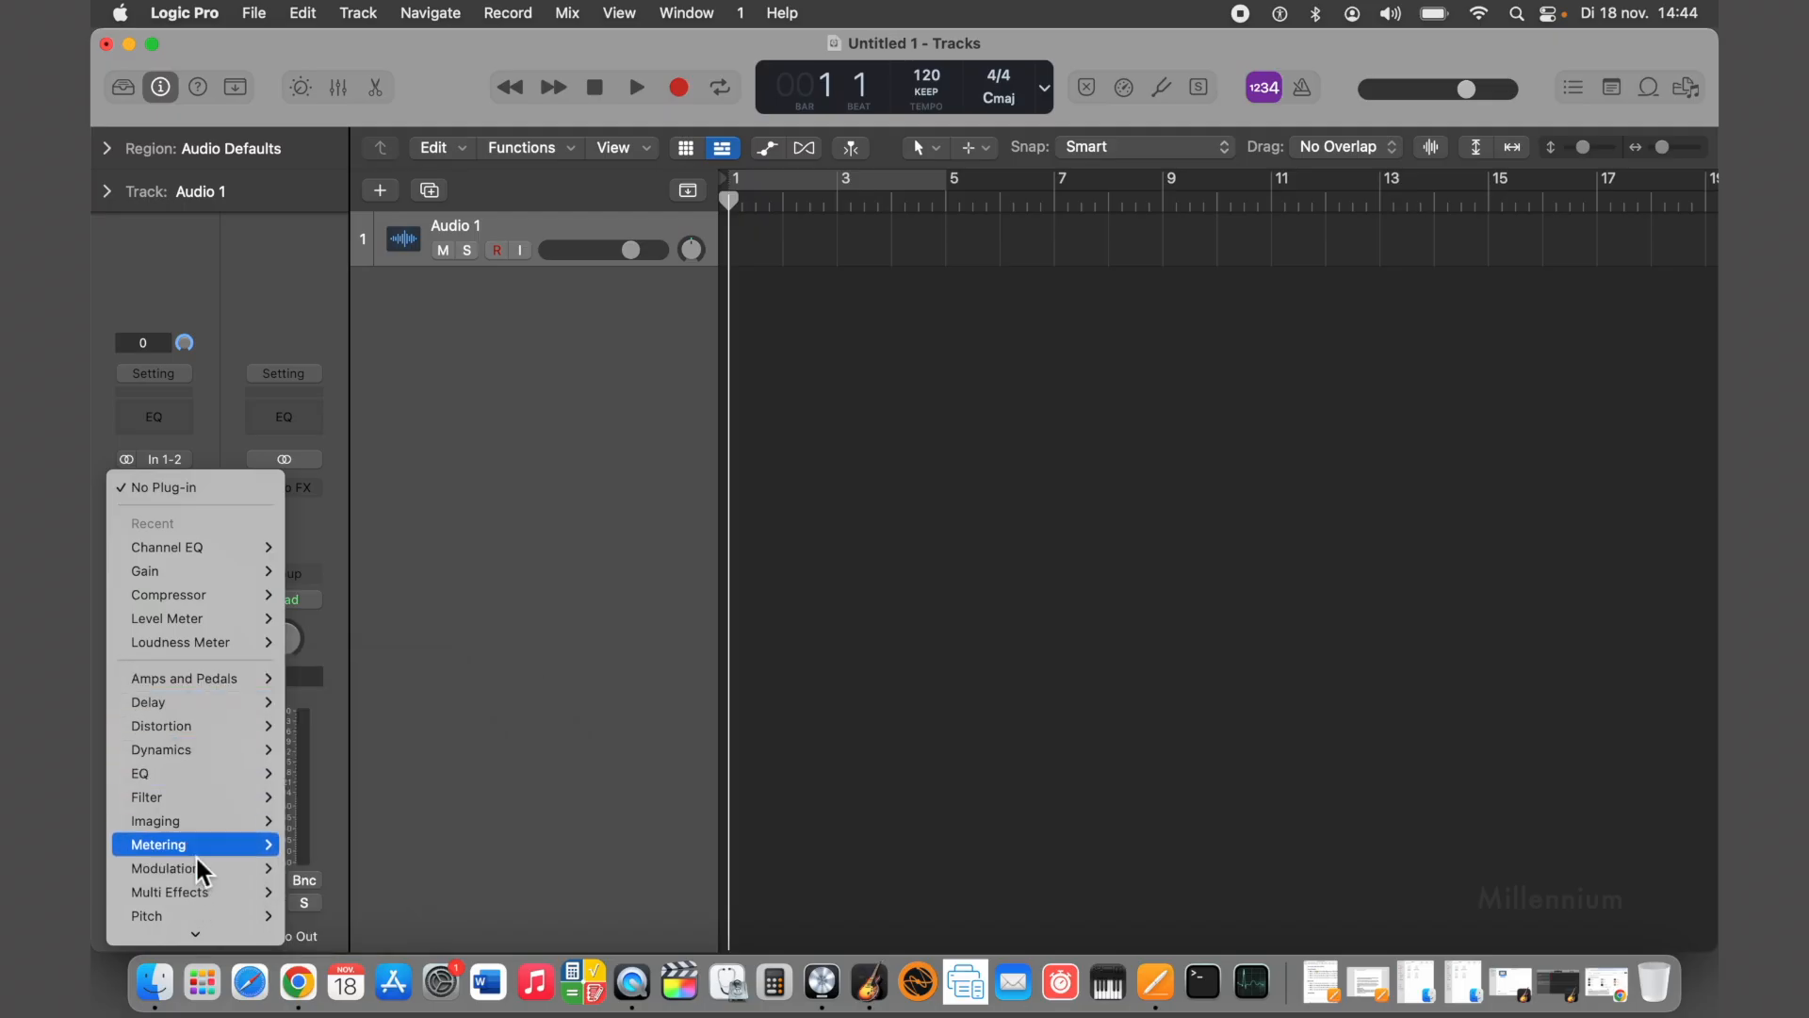
scroll(195, 856, down, 4)
mouse_move(195, 856)
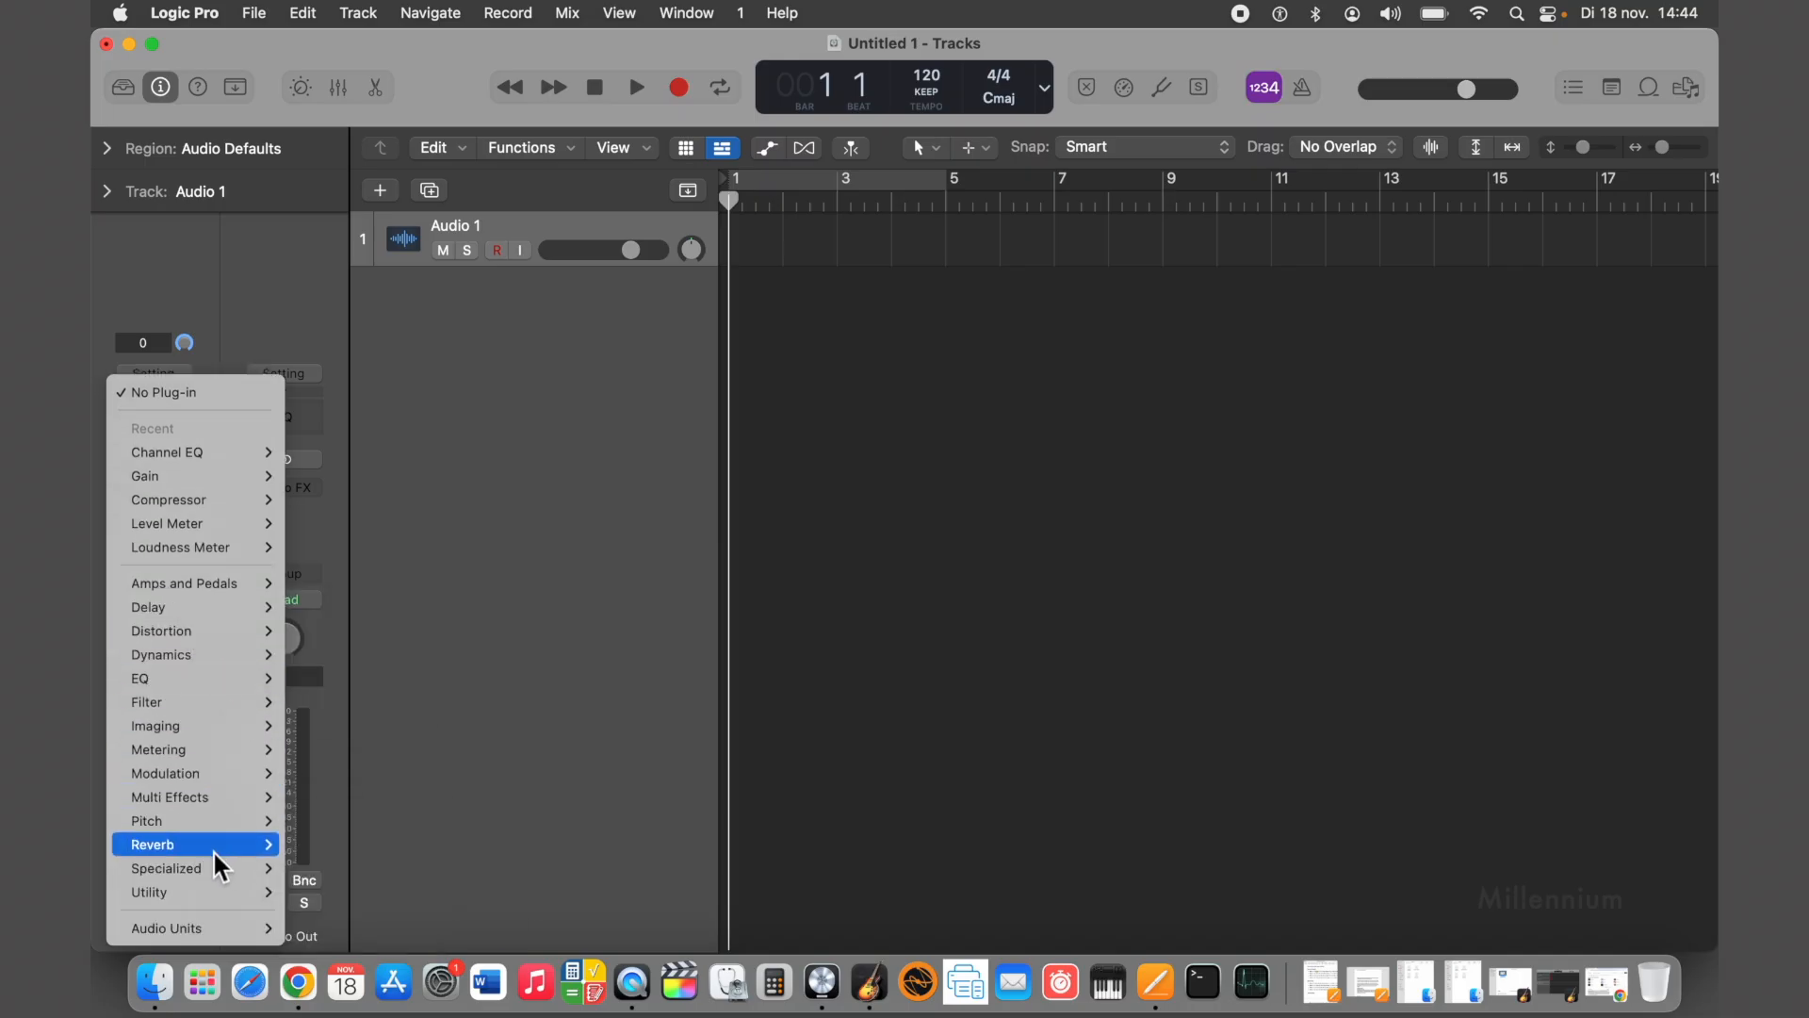
mouse_move(358, 846)
mouse_move(234, 664)
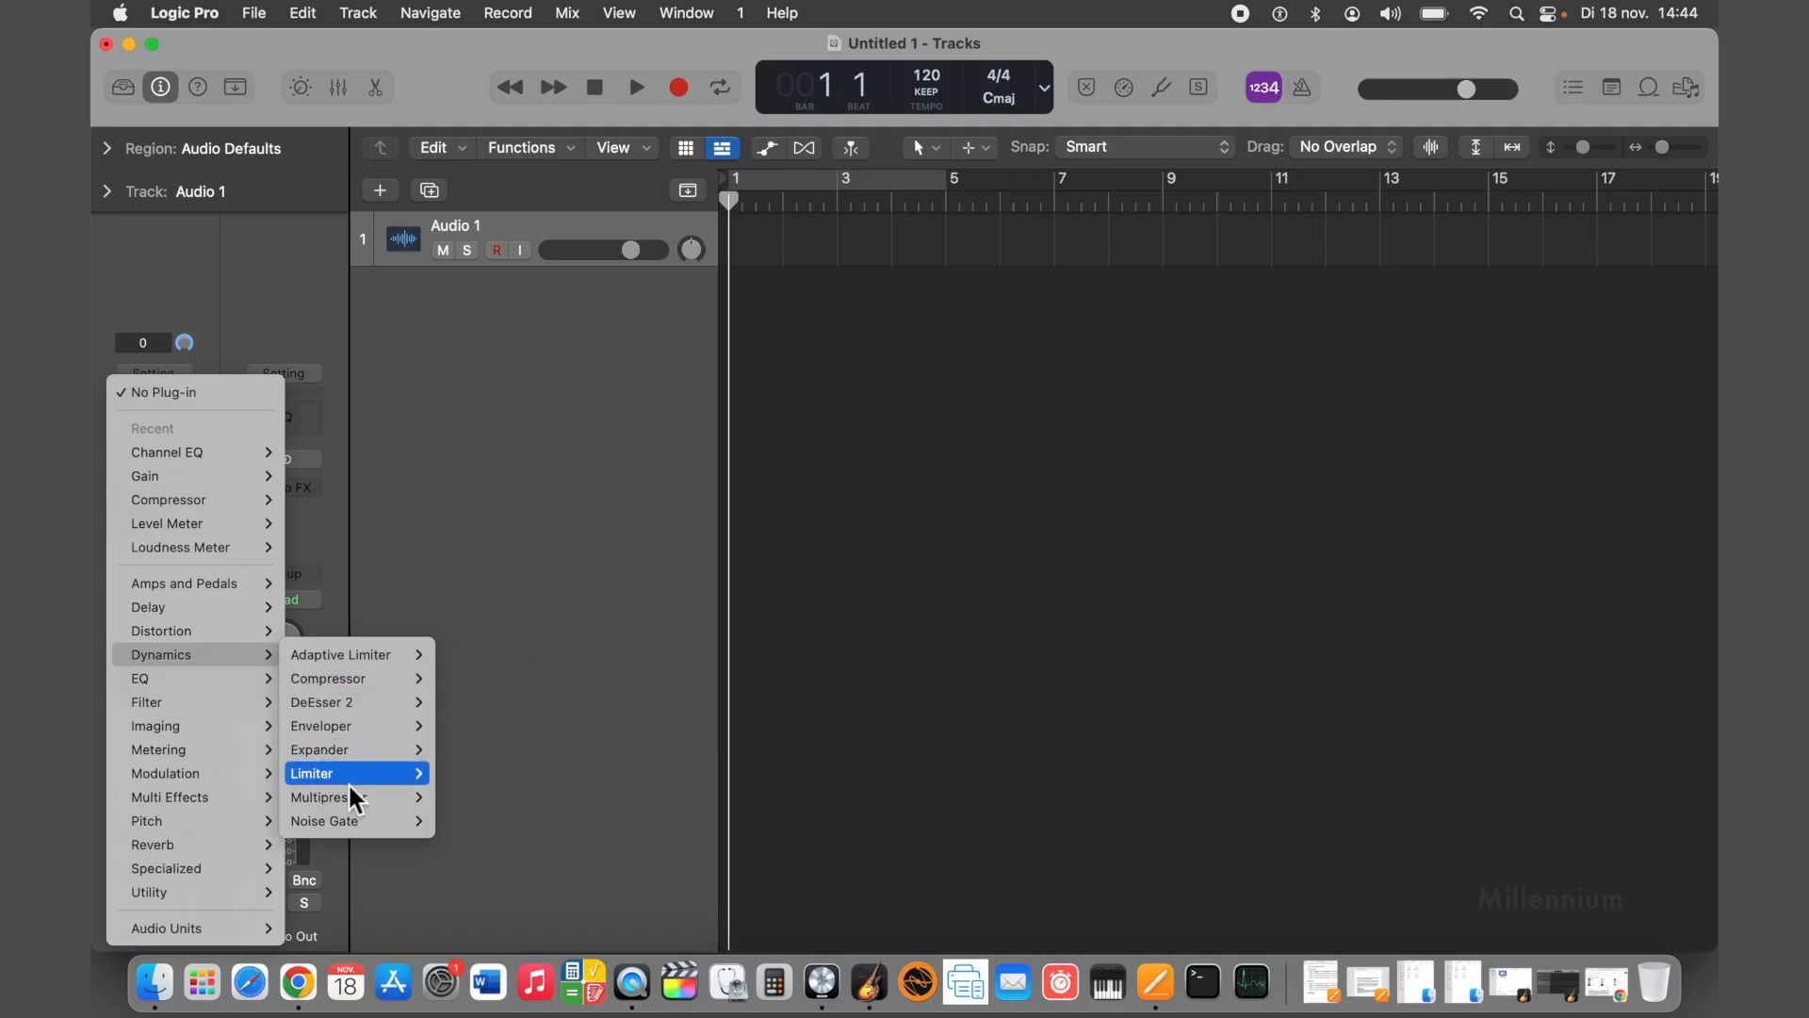
mouse_move(347, 794)
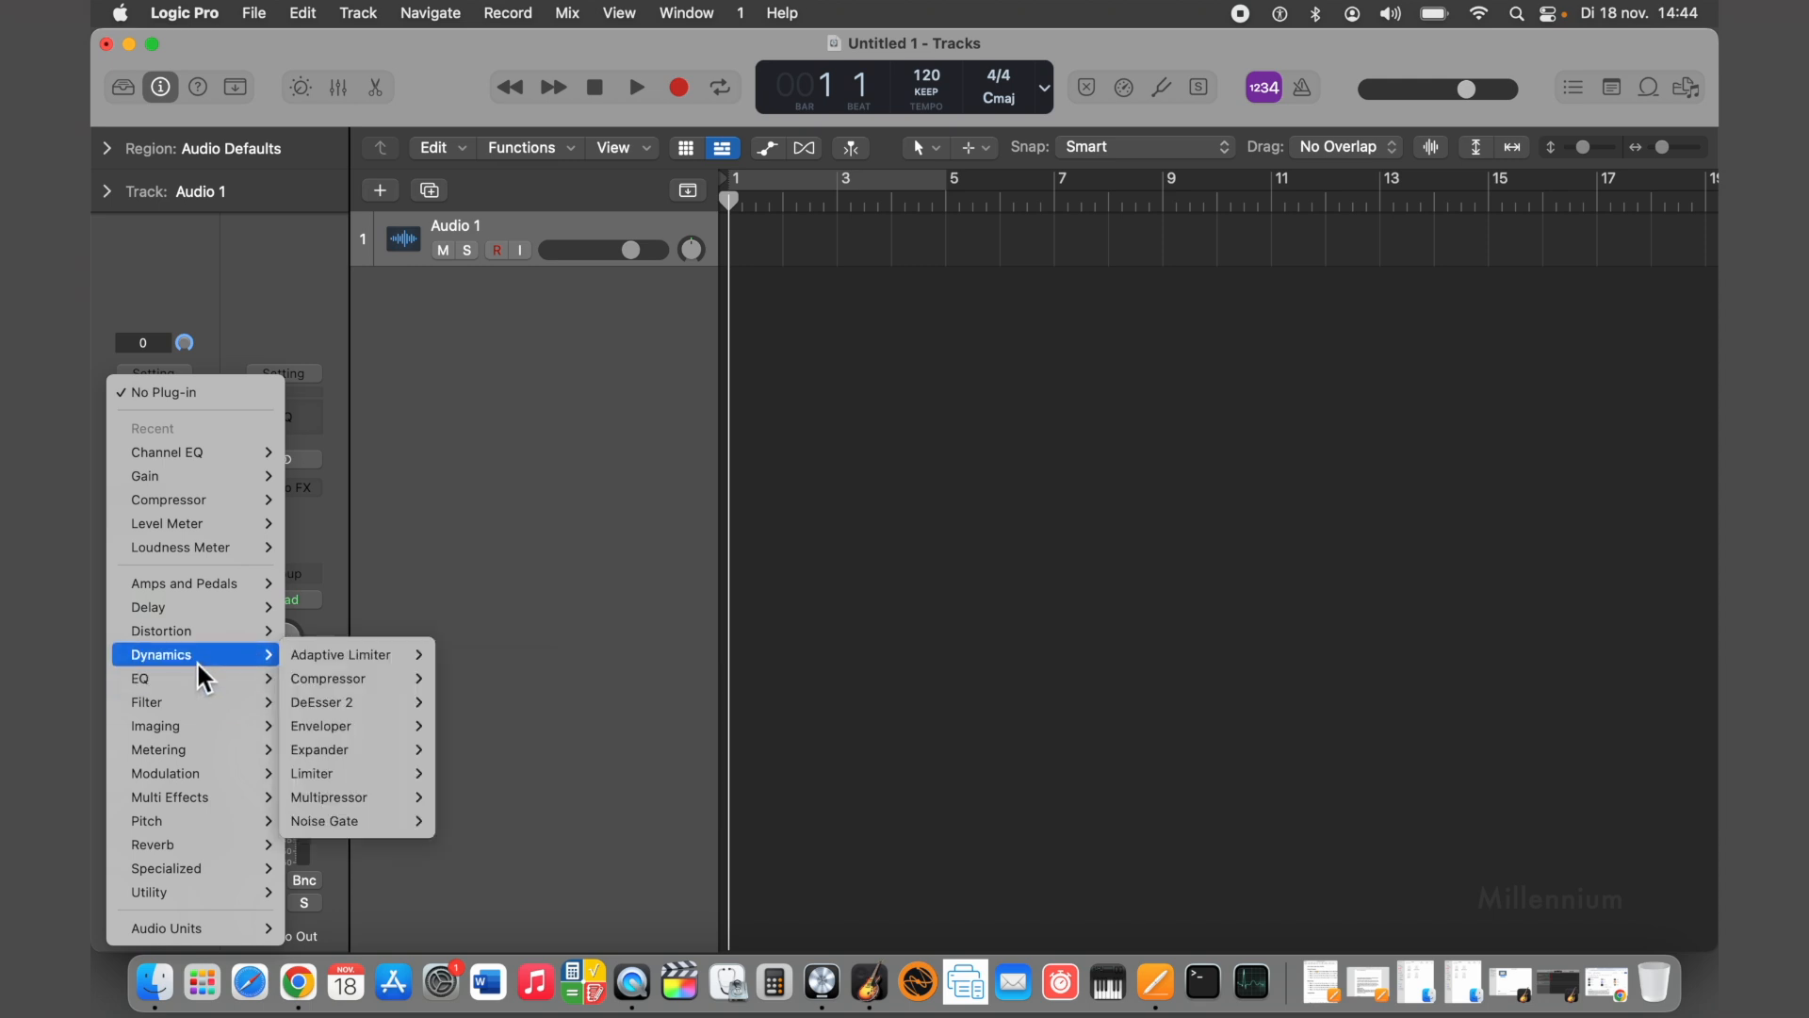
mouse_move(187, 623)
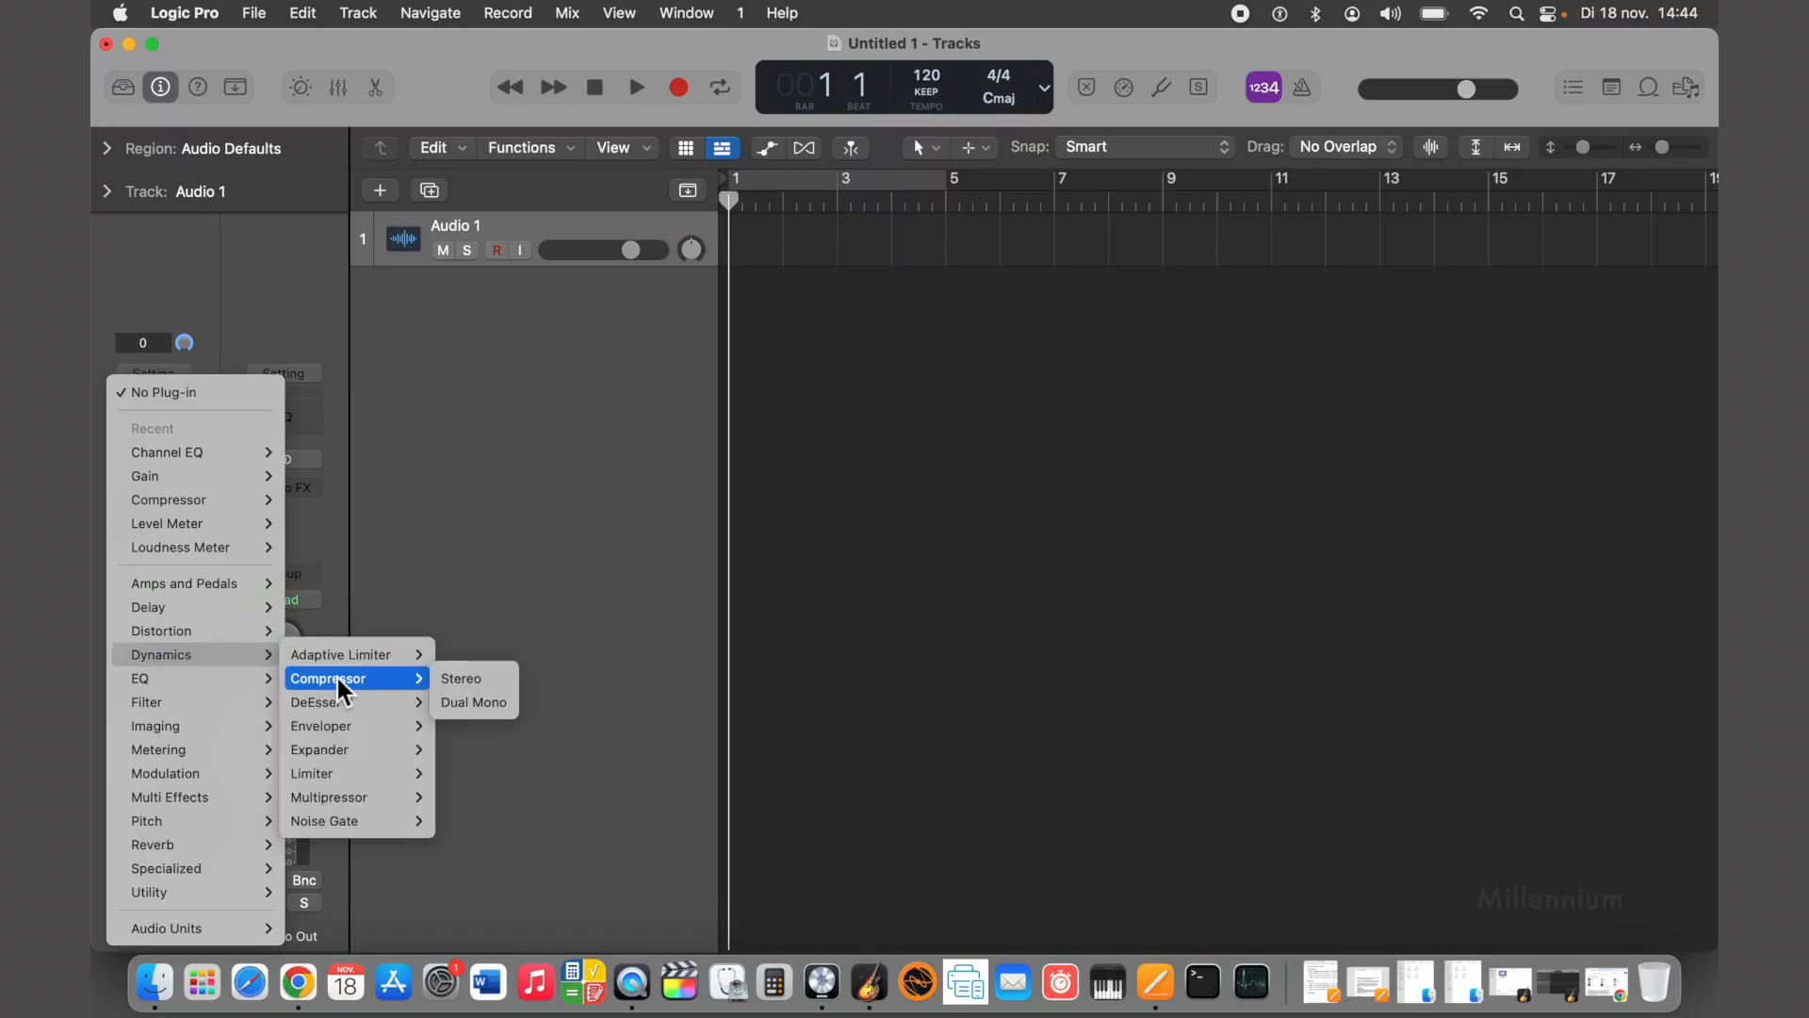
click(336, 677)
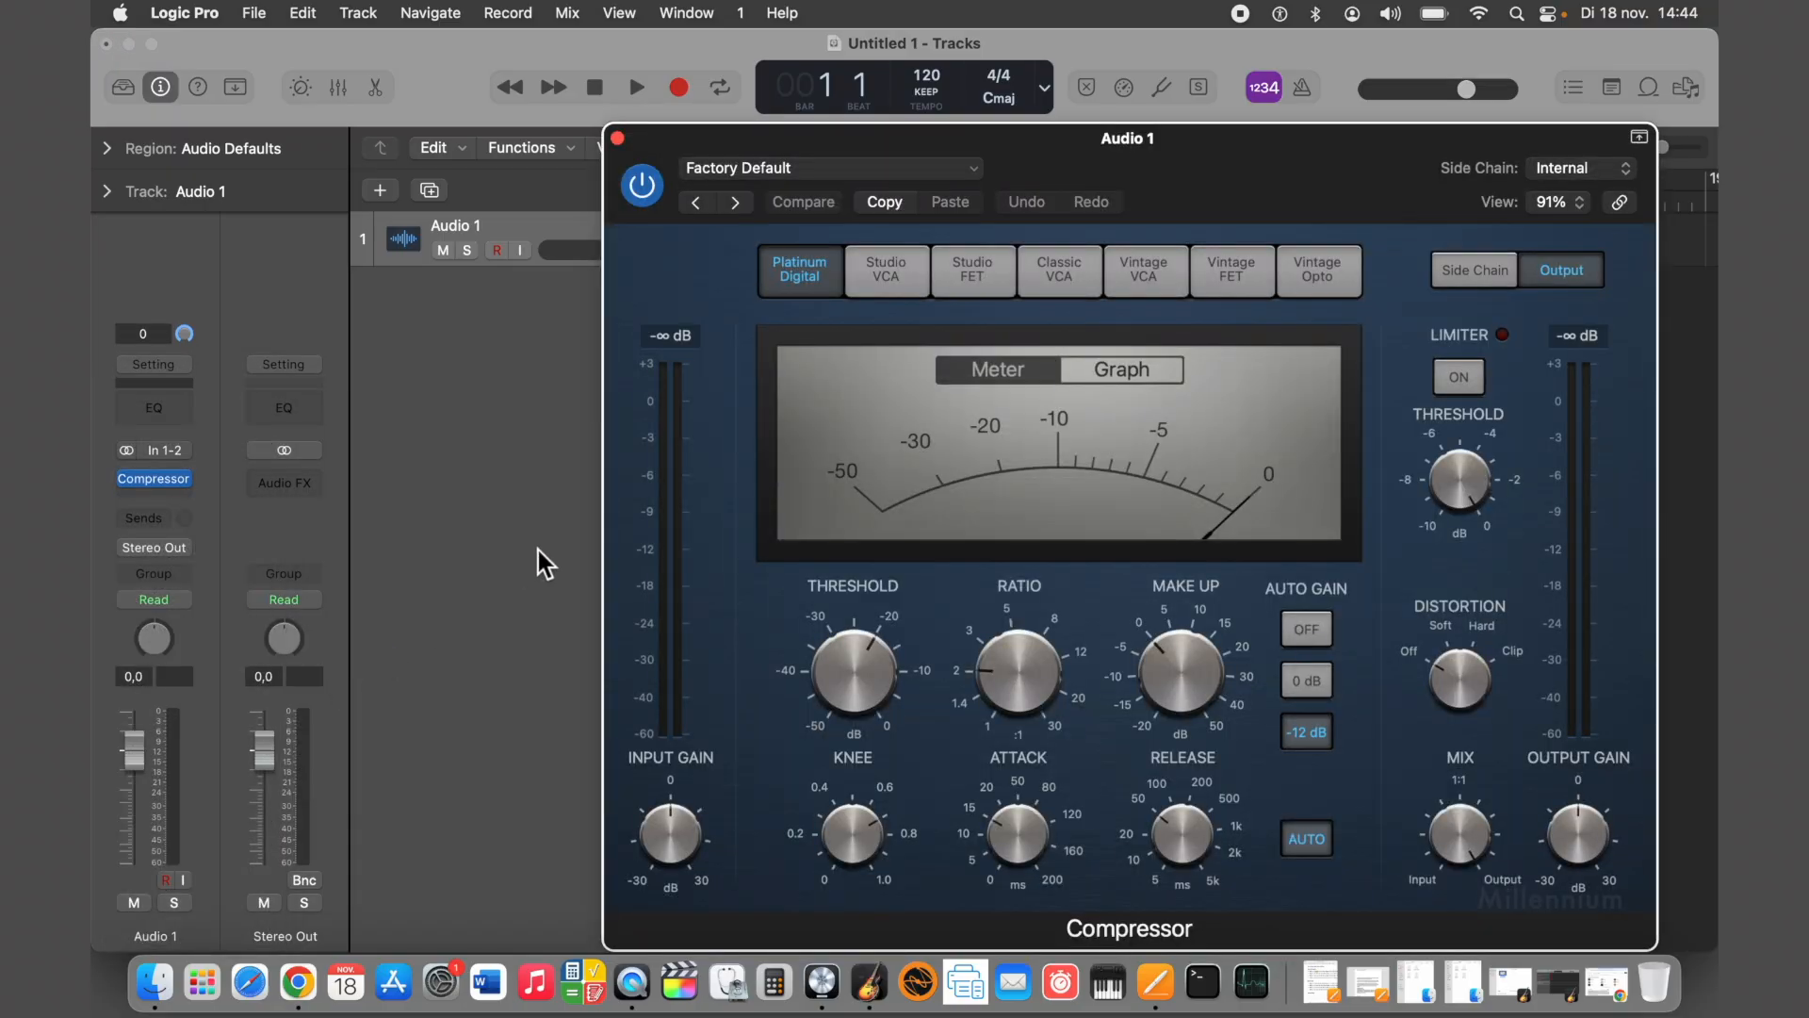
Step through the Compressor's circuit types from Studio VCA to Vintage Opto, and close the plug-in window
click(889, 274)
click(972, 275)
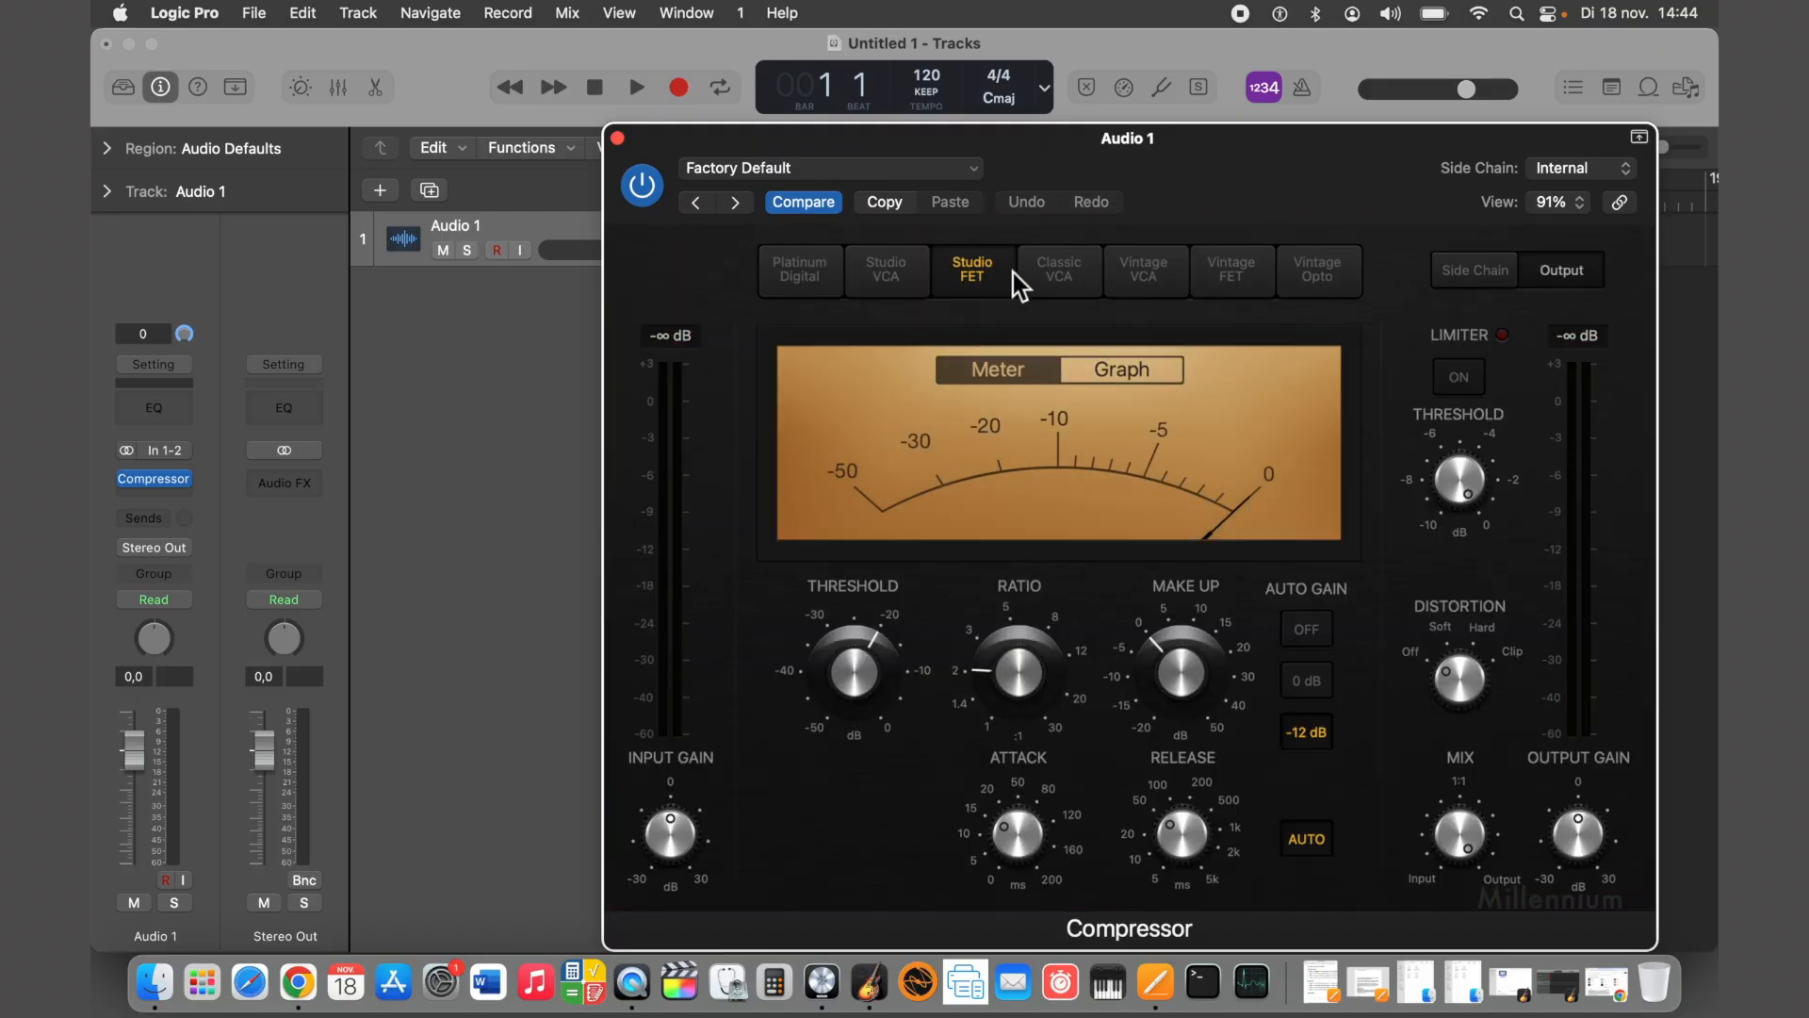
click(1046, 275)
click(1146, 272)
click(1244, 271)
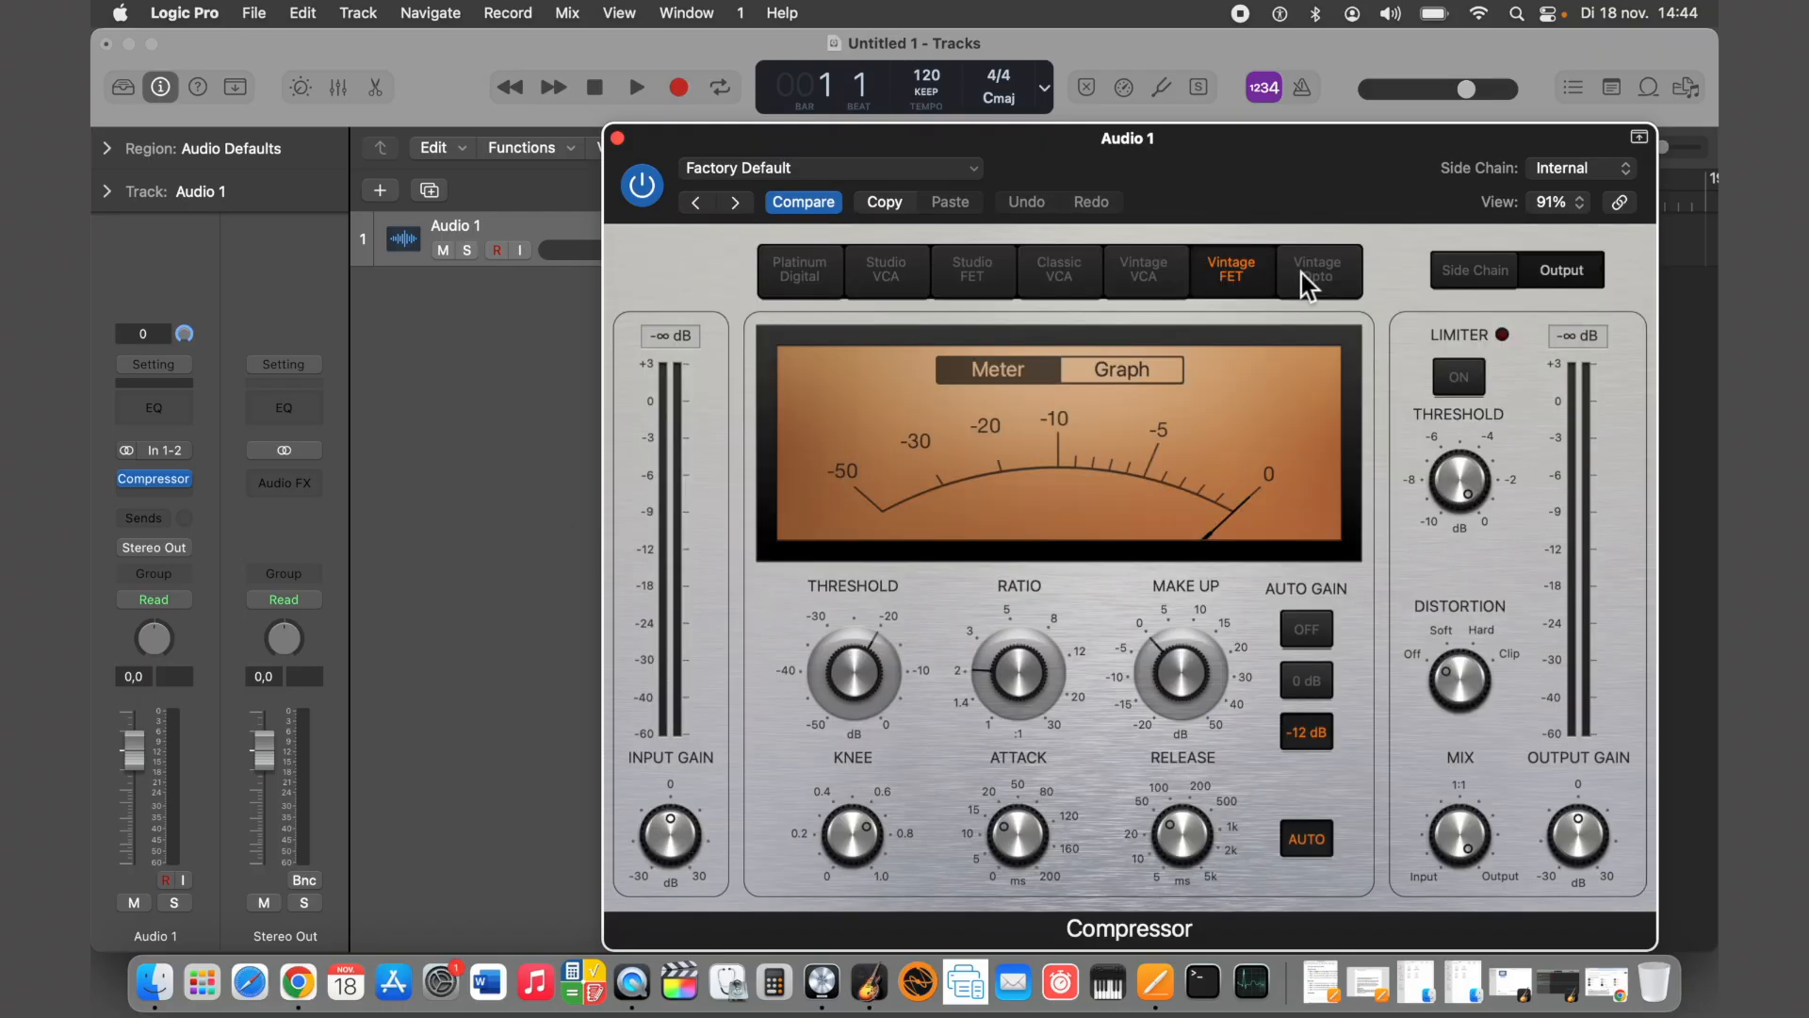
click(1310, 273)
click(618, 139)
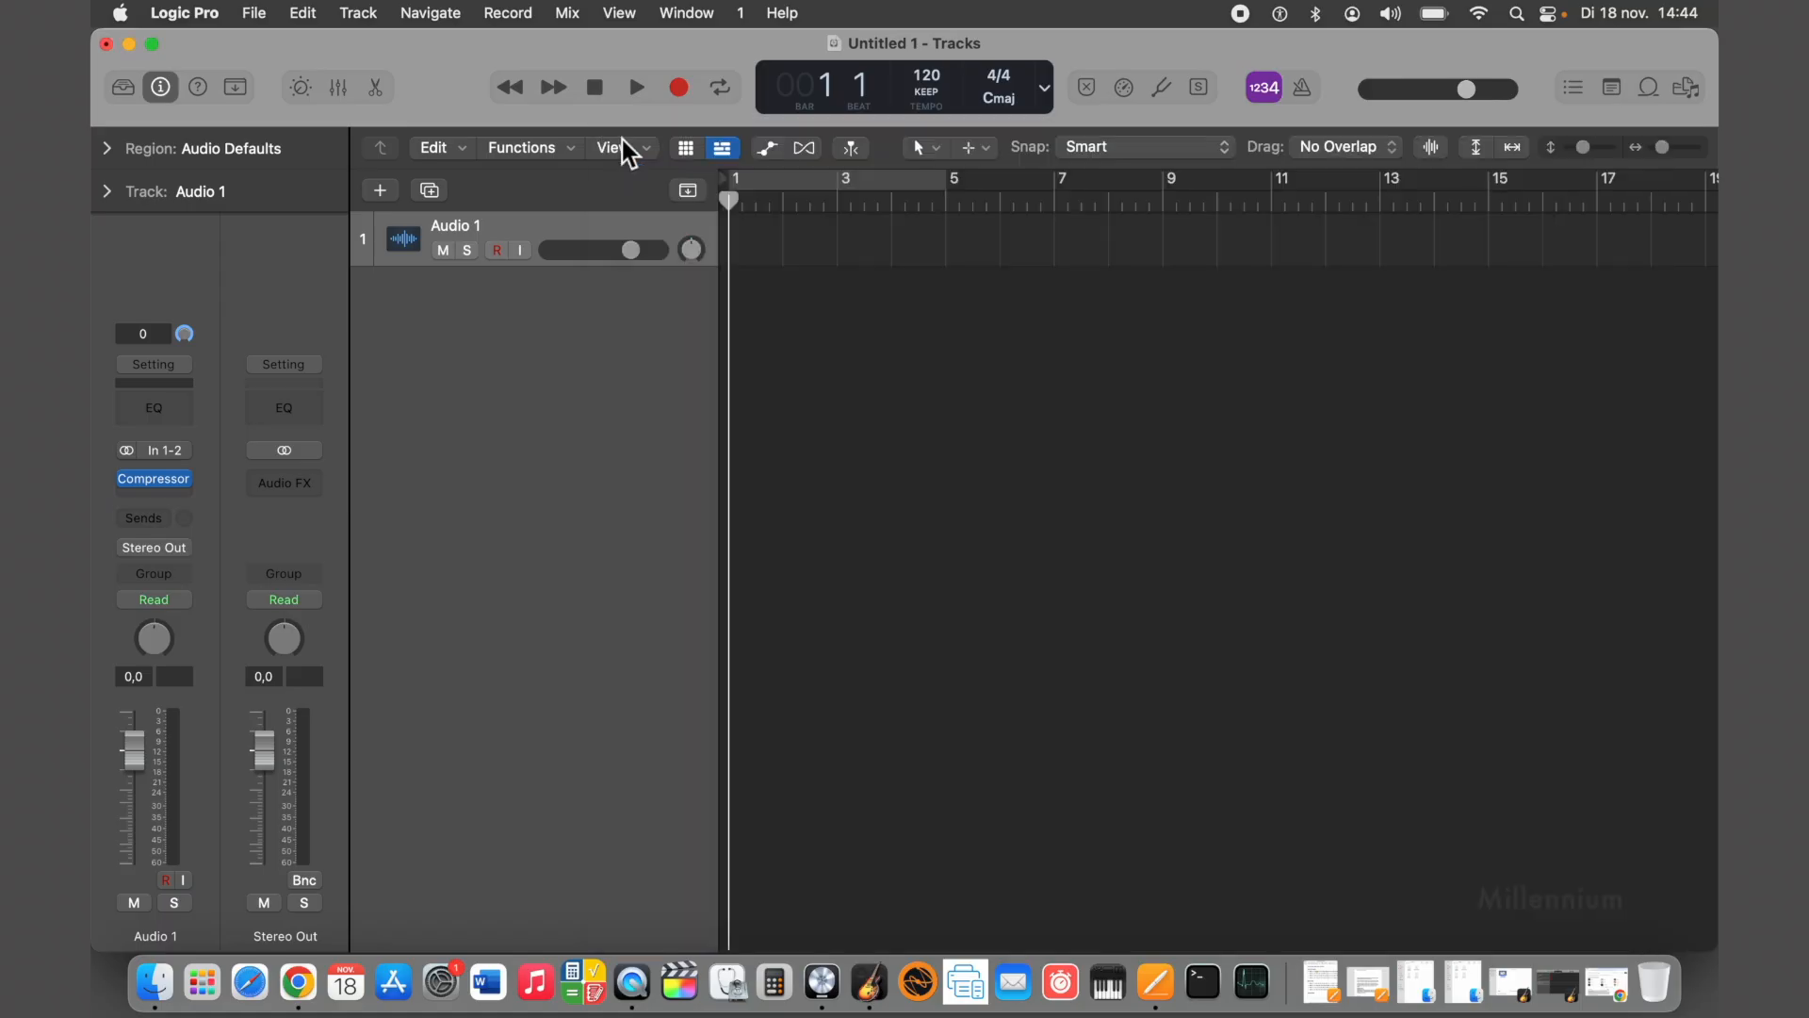
Remove the Compressor from the Audio 1 channel strip, and browse the effect categories available for its empty slot
click(184, 479)
click(209, 395)
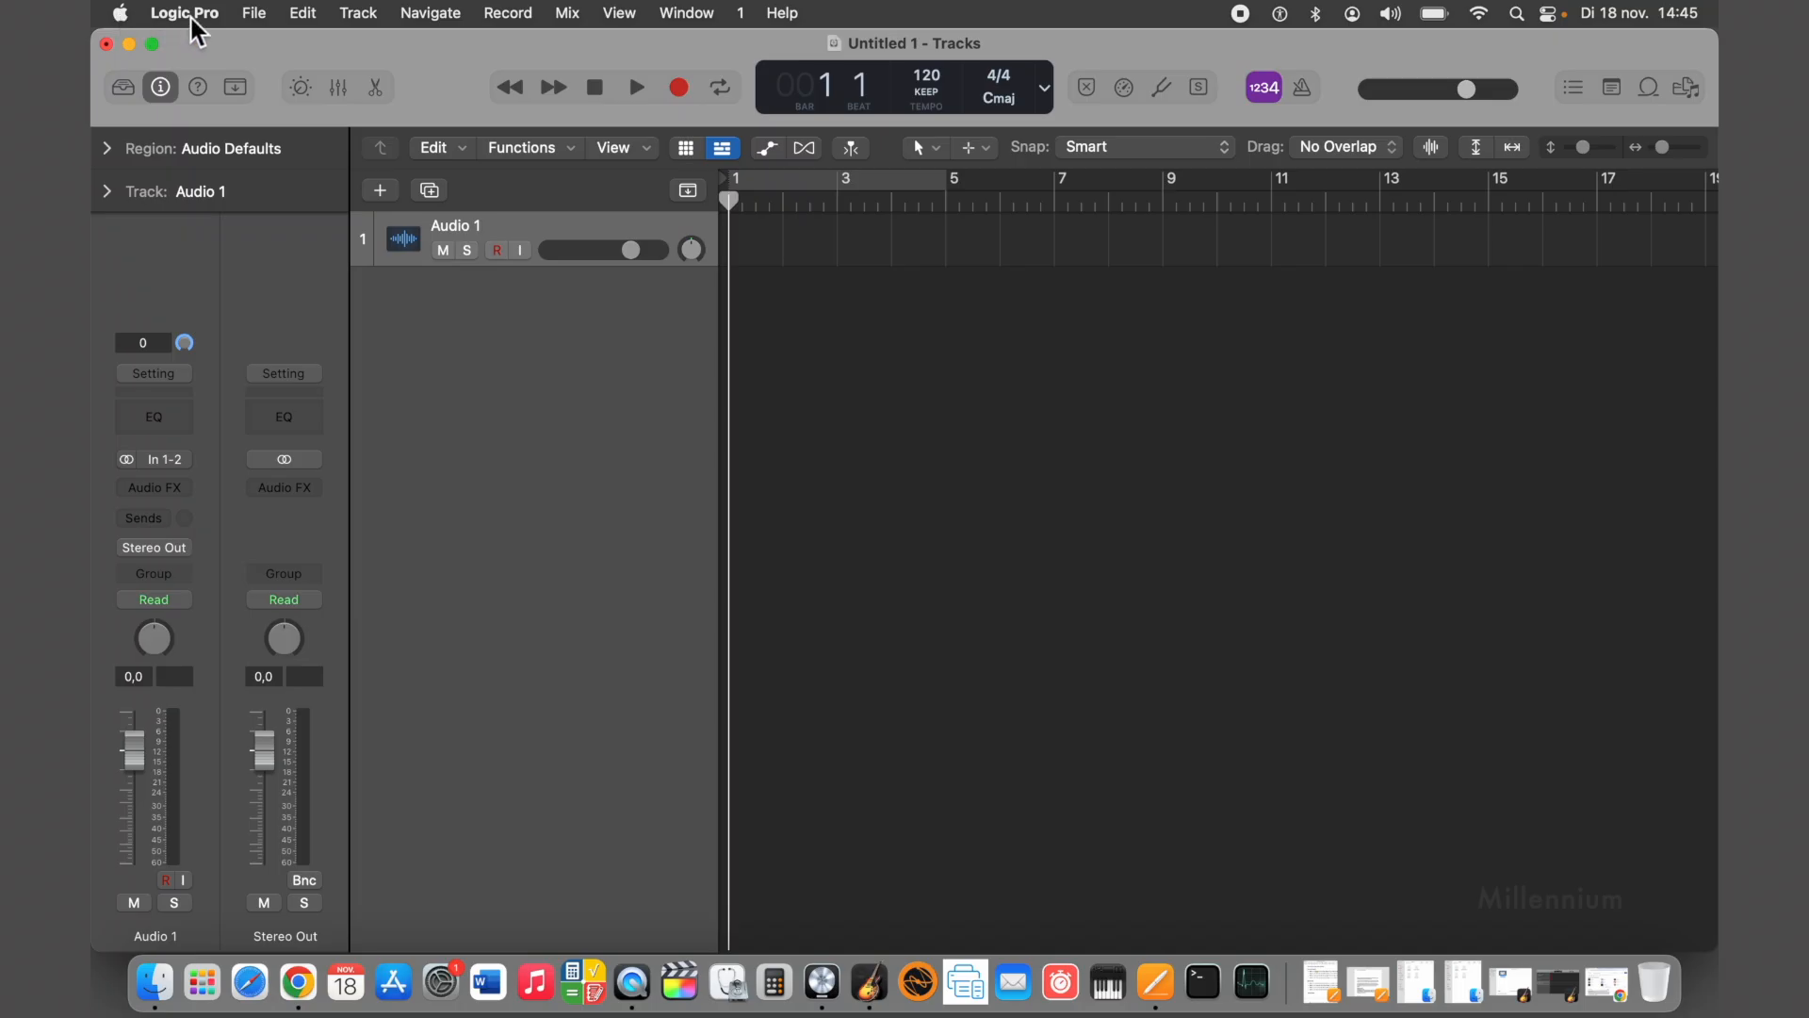
click(162, 522)
click(98, 437)
click(151, 492)
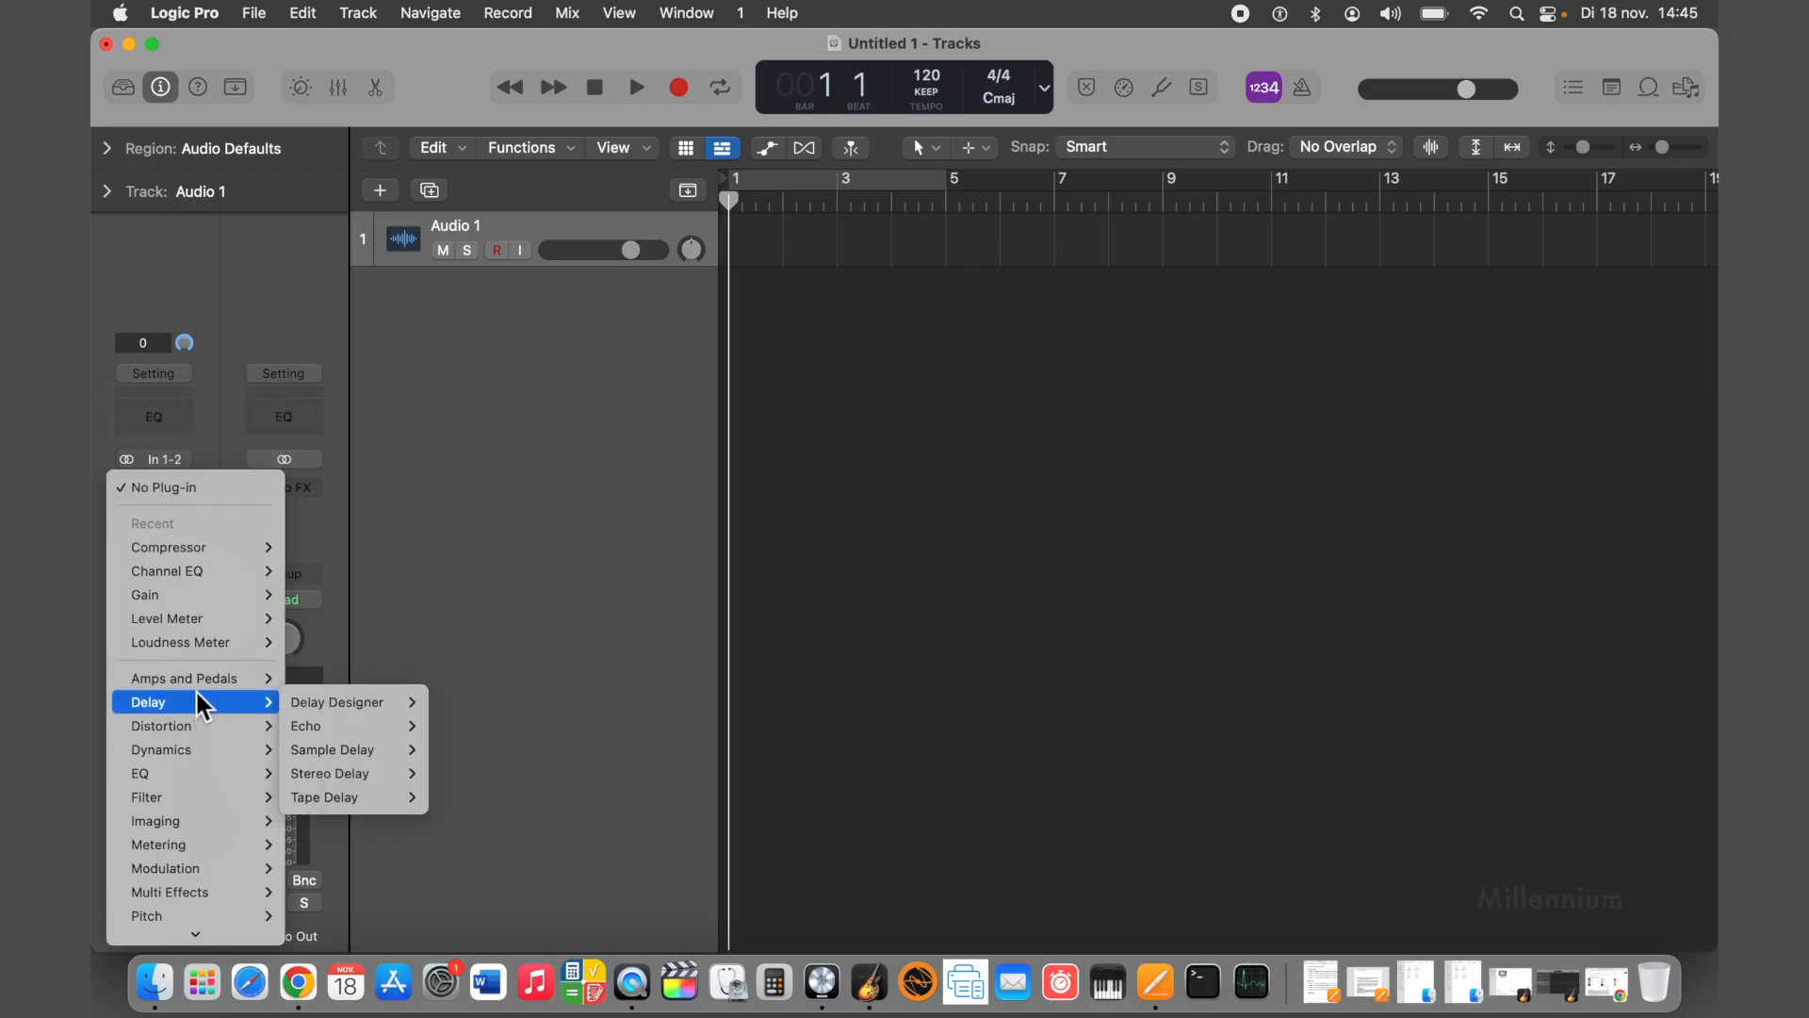
mouse_move(183, 929)
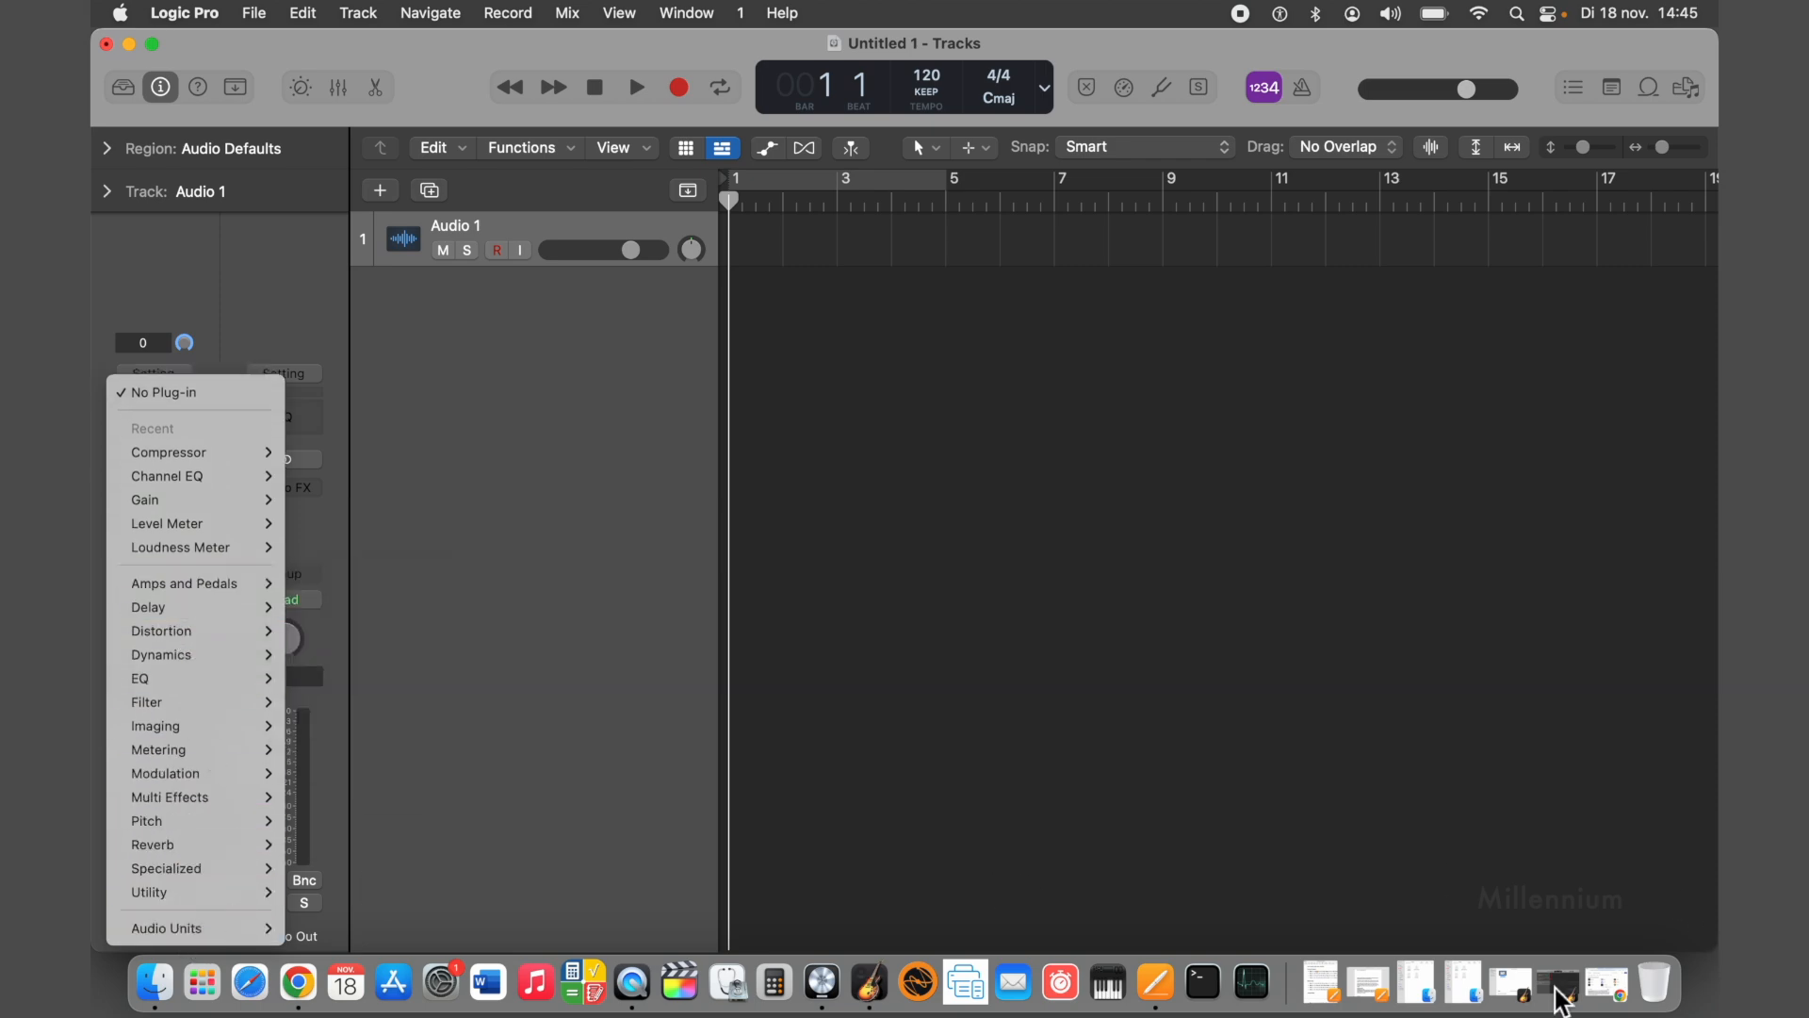
Review the list of popular DAWs in Chrome, and return to Logic Pro to bring forward the "I am what I am" project
click(298, 982)
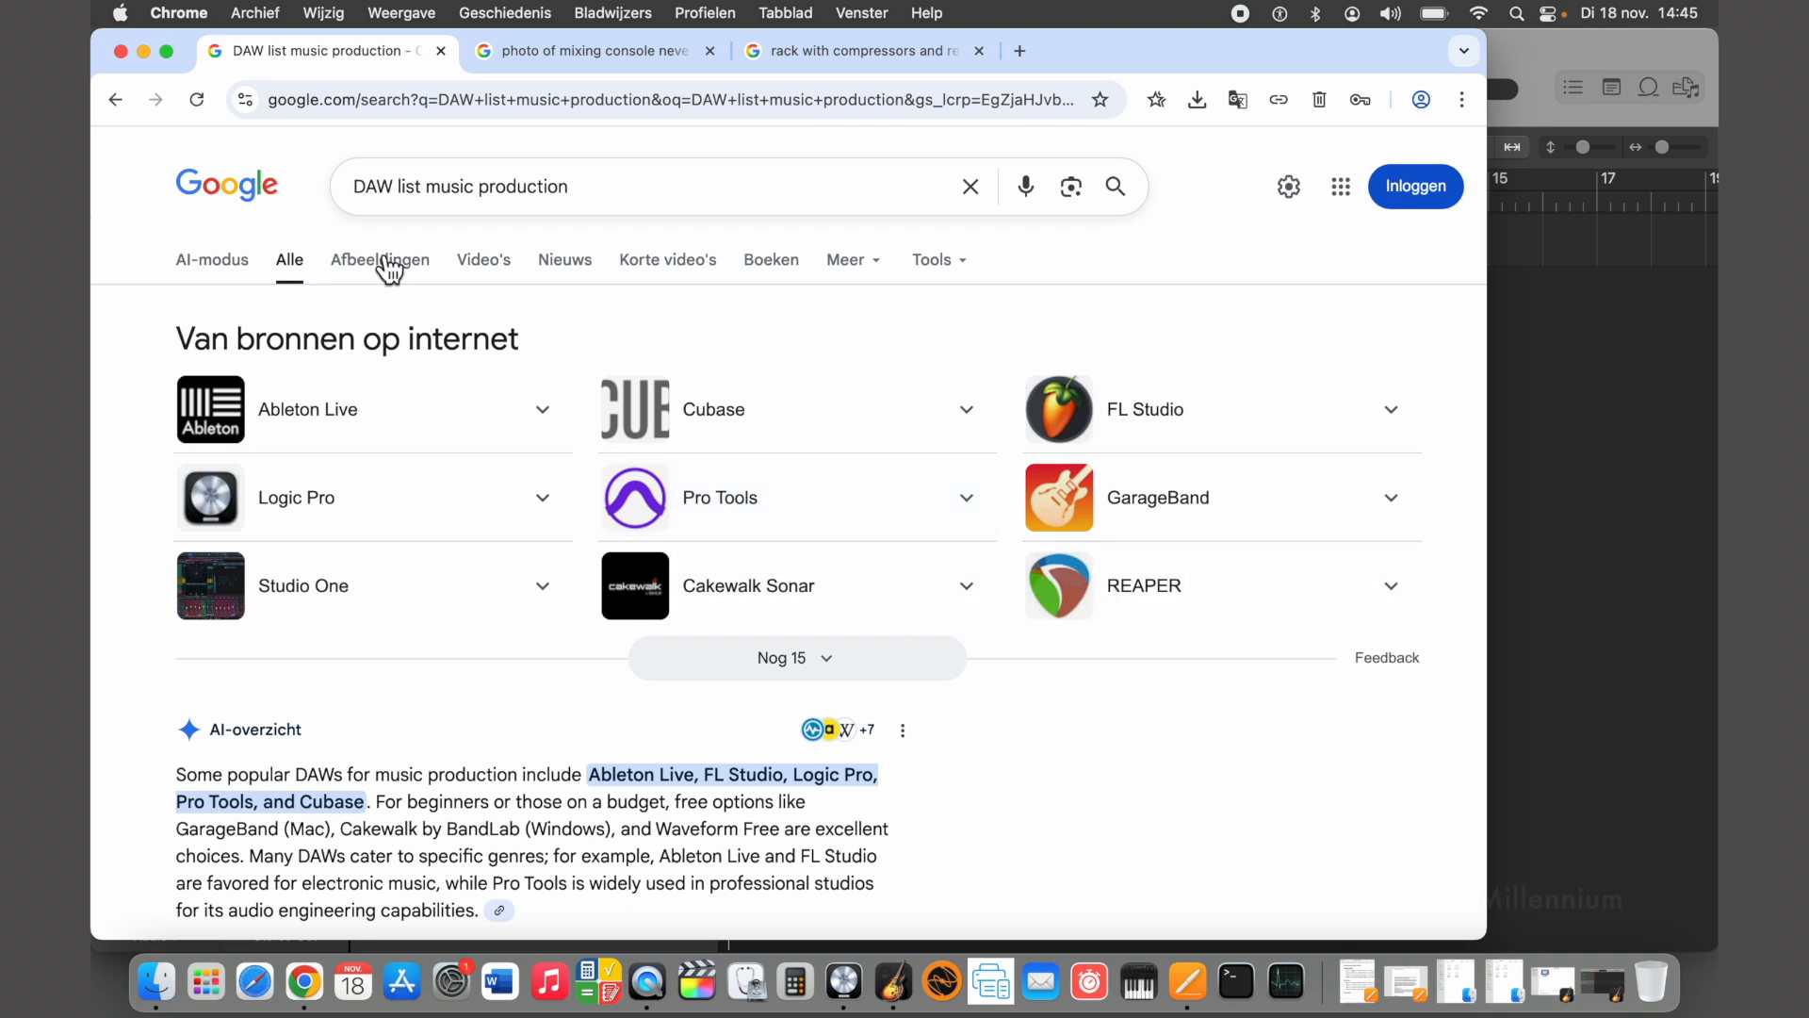
click(144, 49)
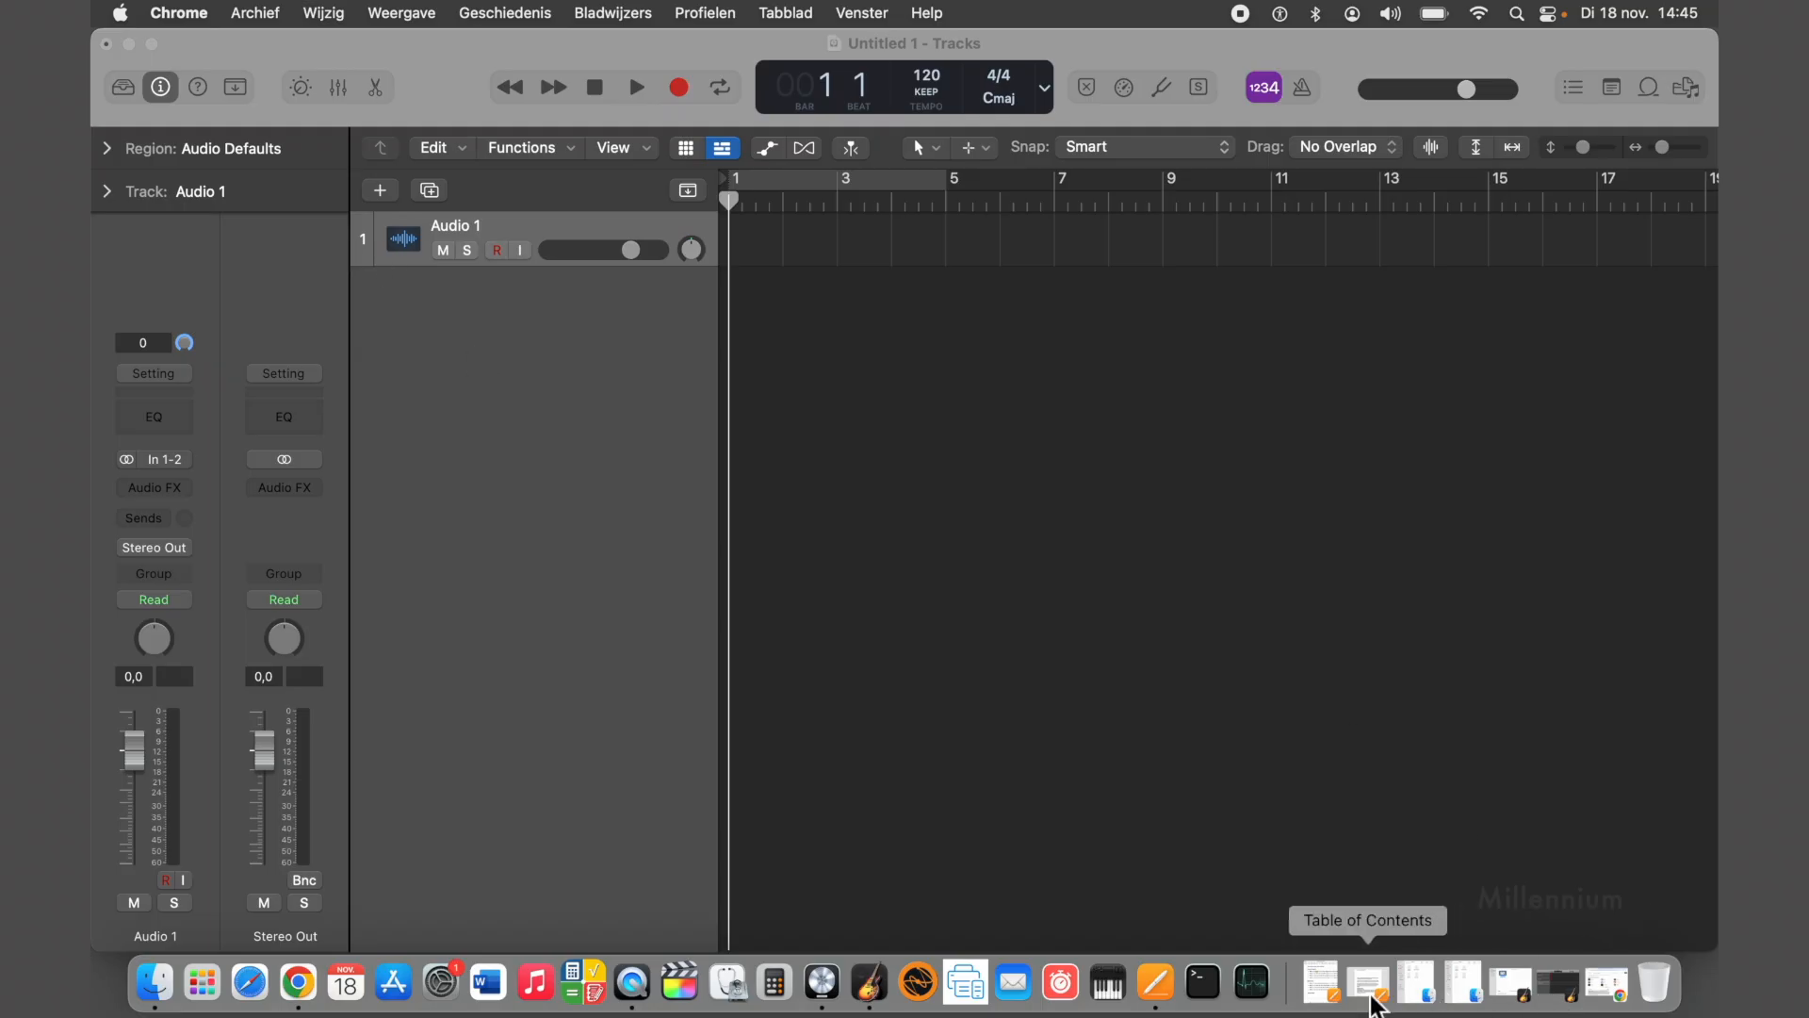
click(825, 992)
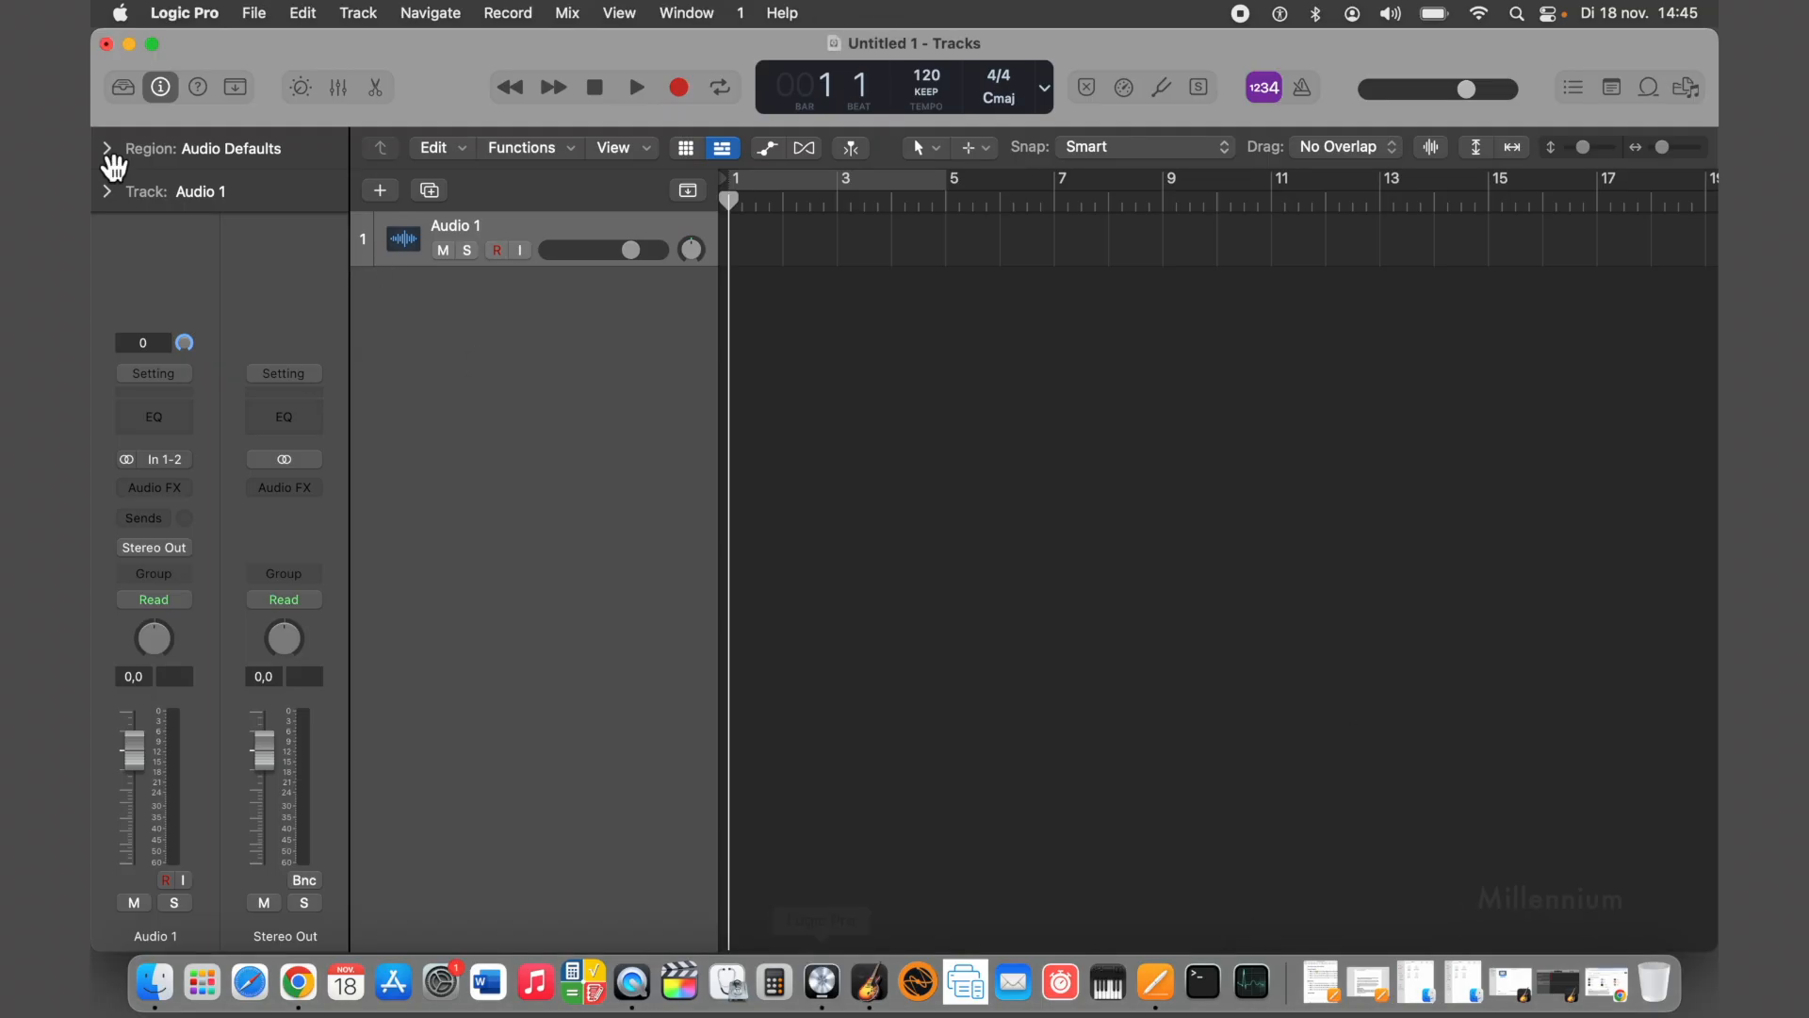
click(130, 45)
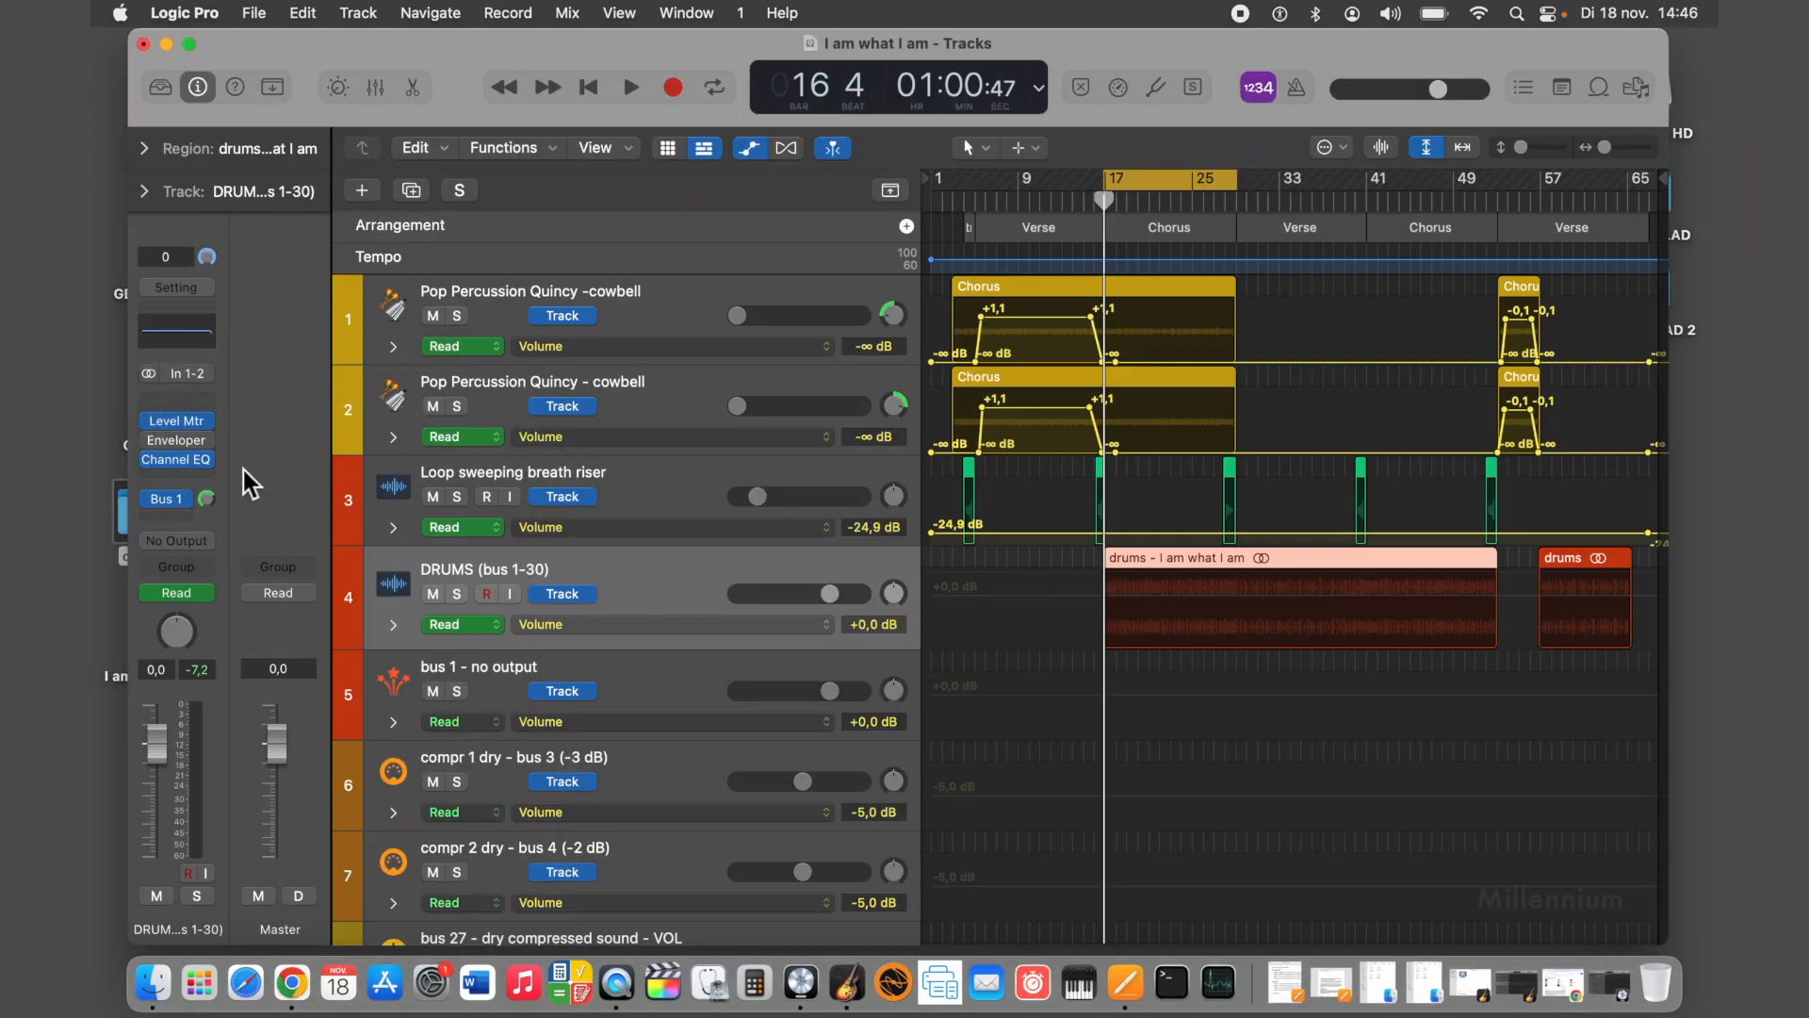
Select the STEREO MASTER BUS track at the end of the project's track list to show its channel strip
click(179, 478)
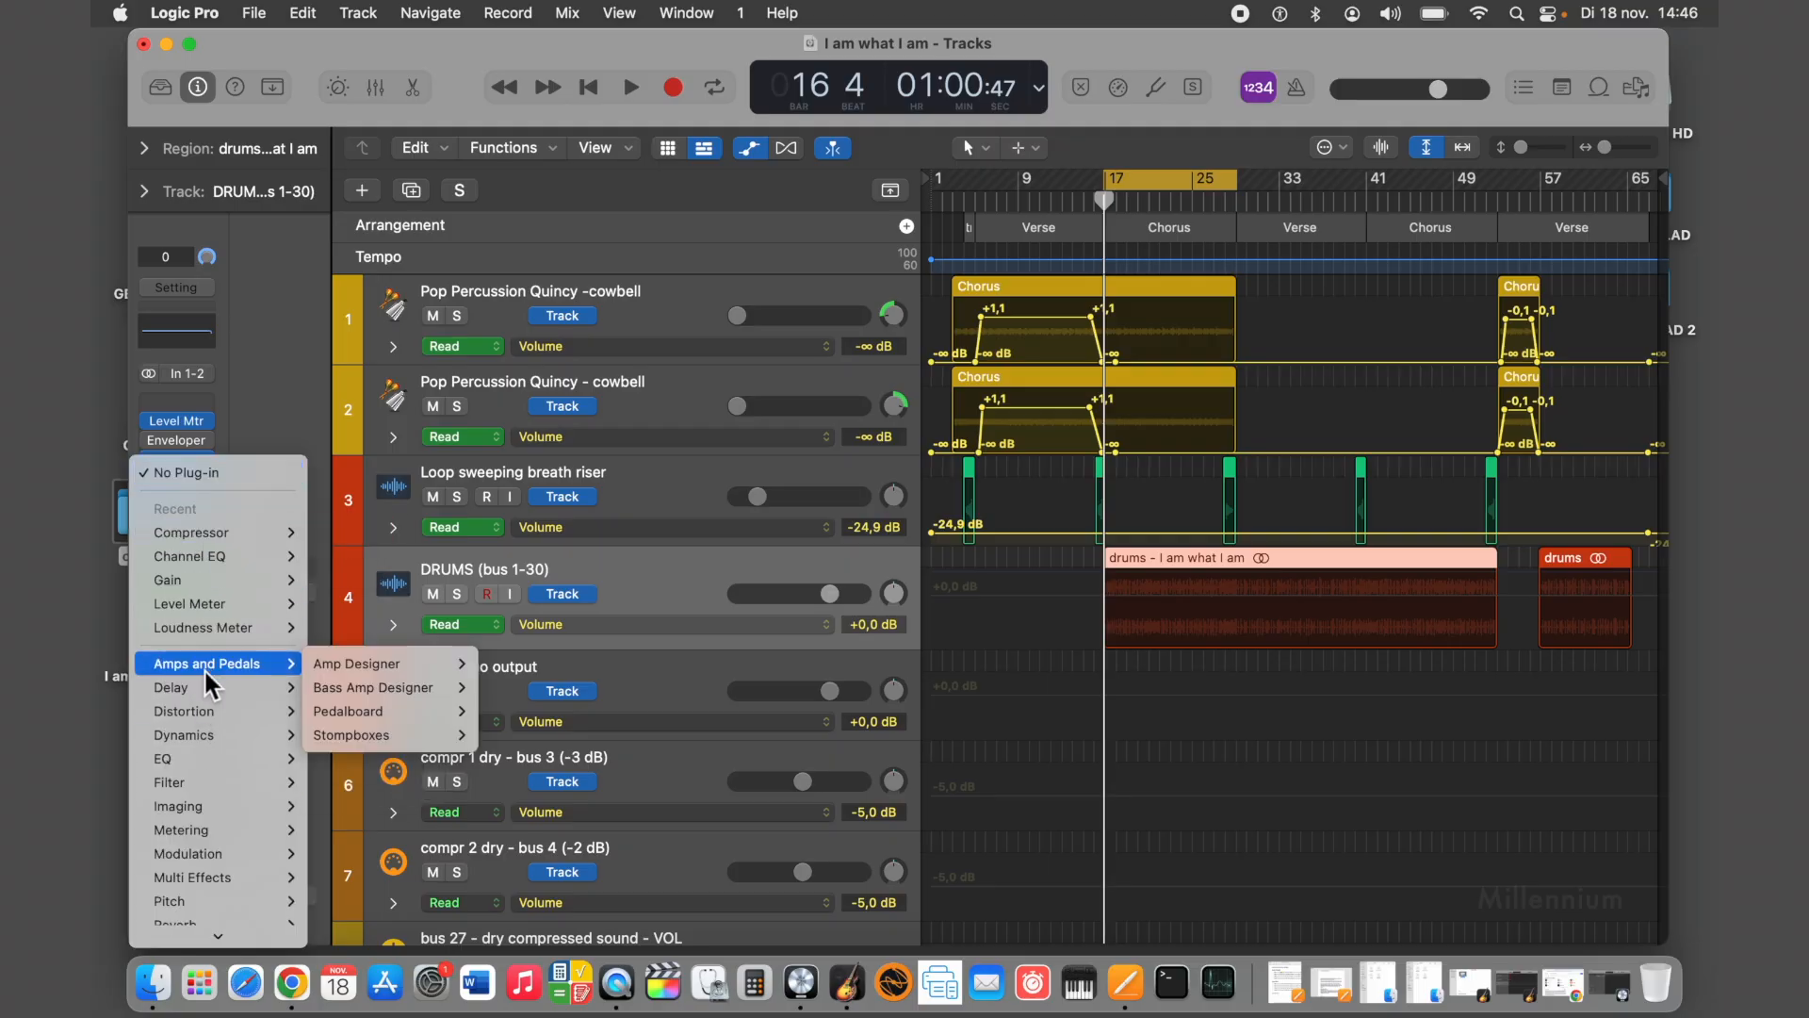
click(577, 589)
scroll(578, 588, down, 20)
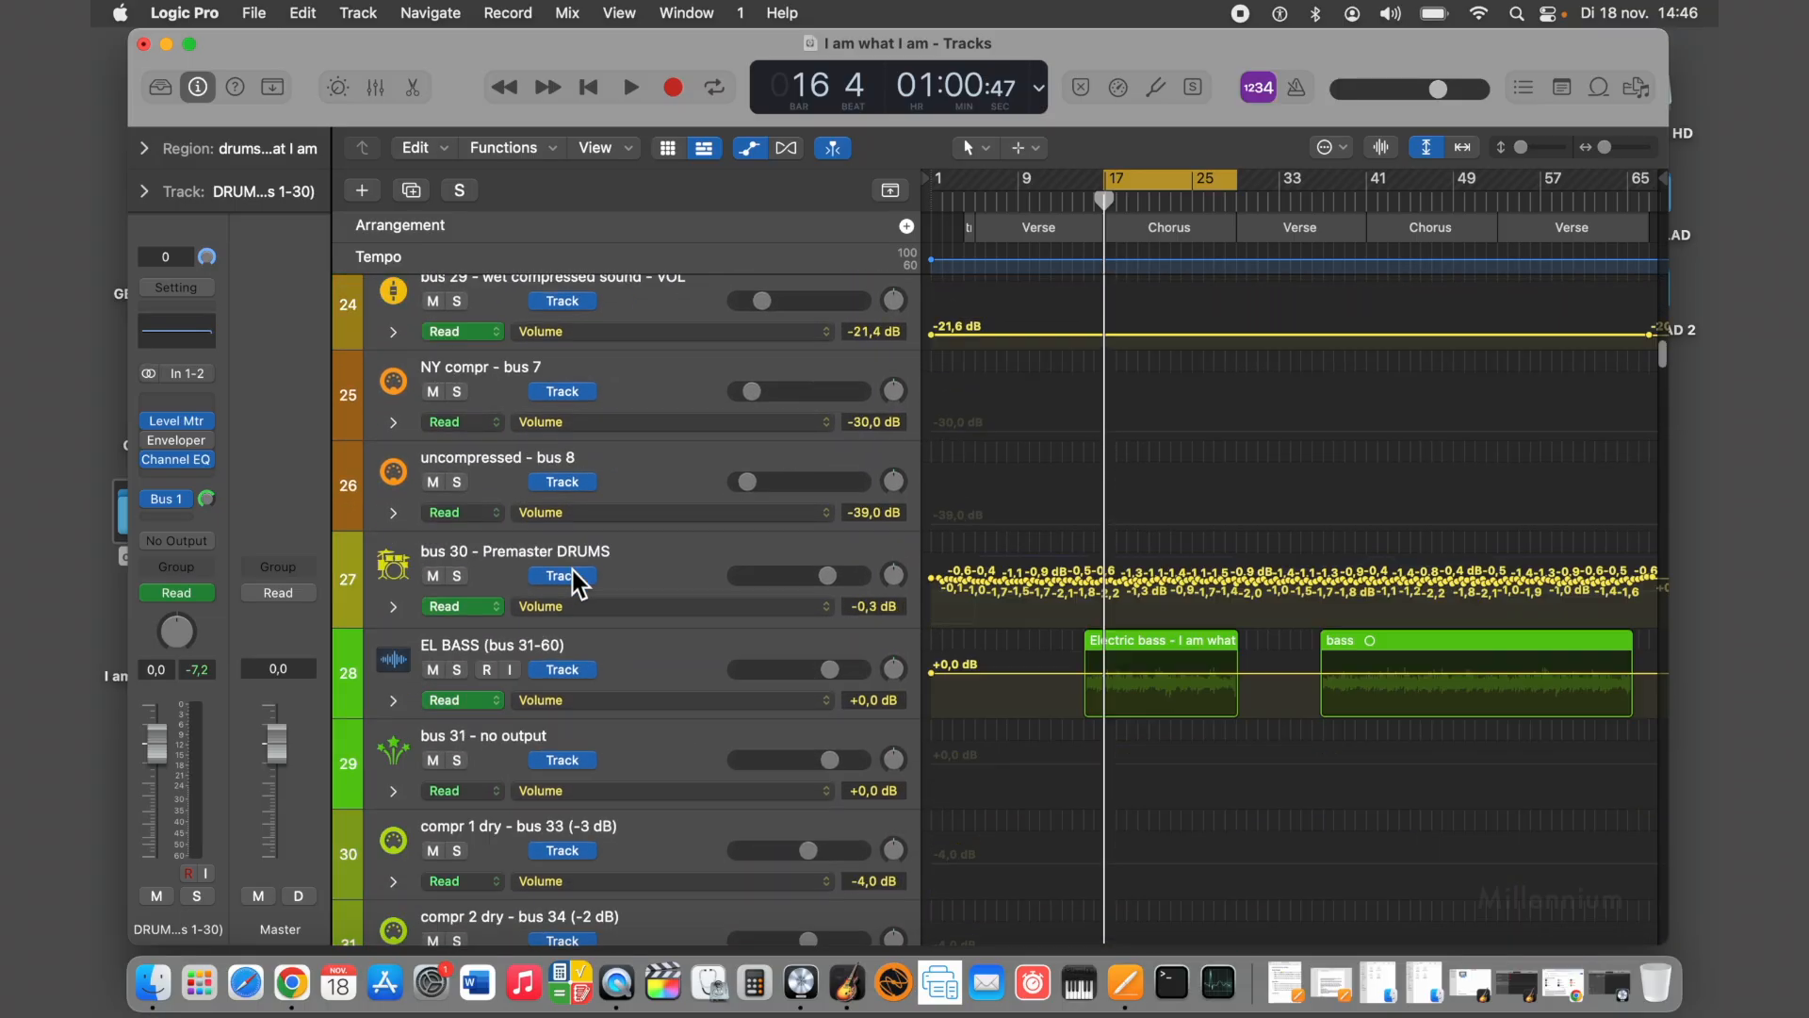
scroll(578, 584, down, 20)
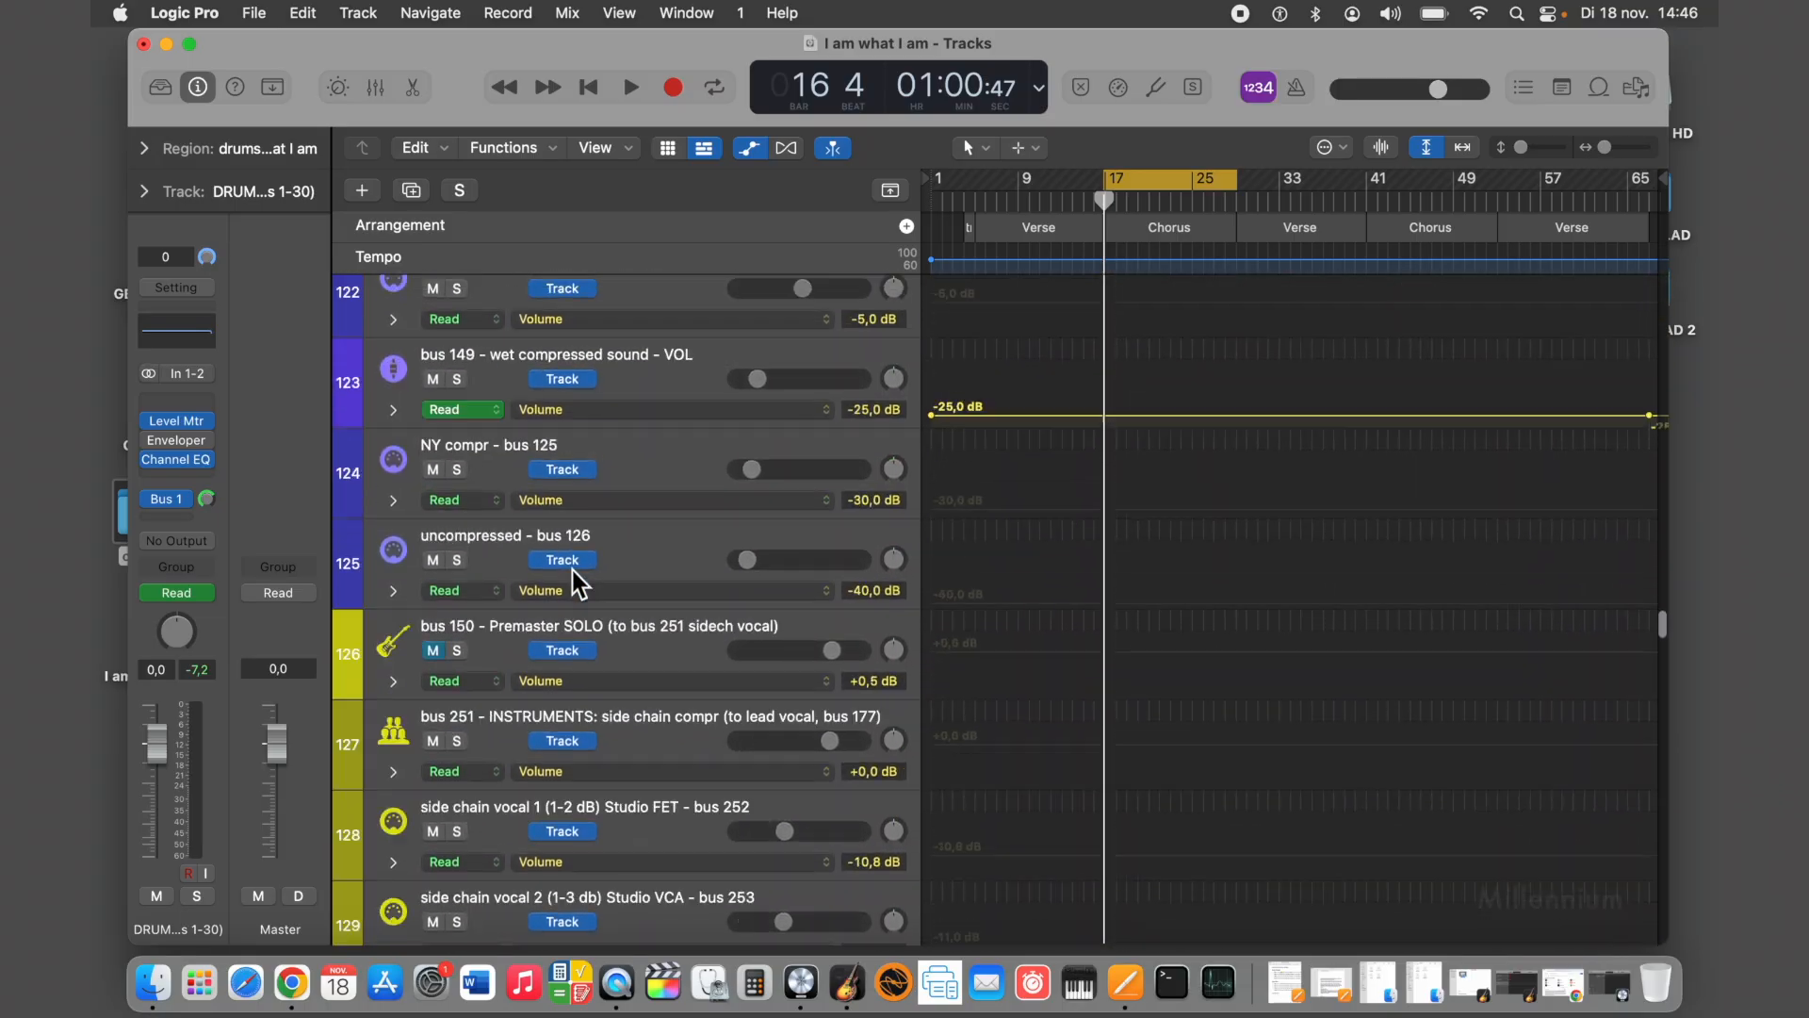
scroll(578, 583, down, 20)
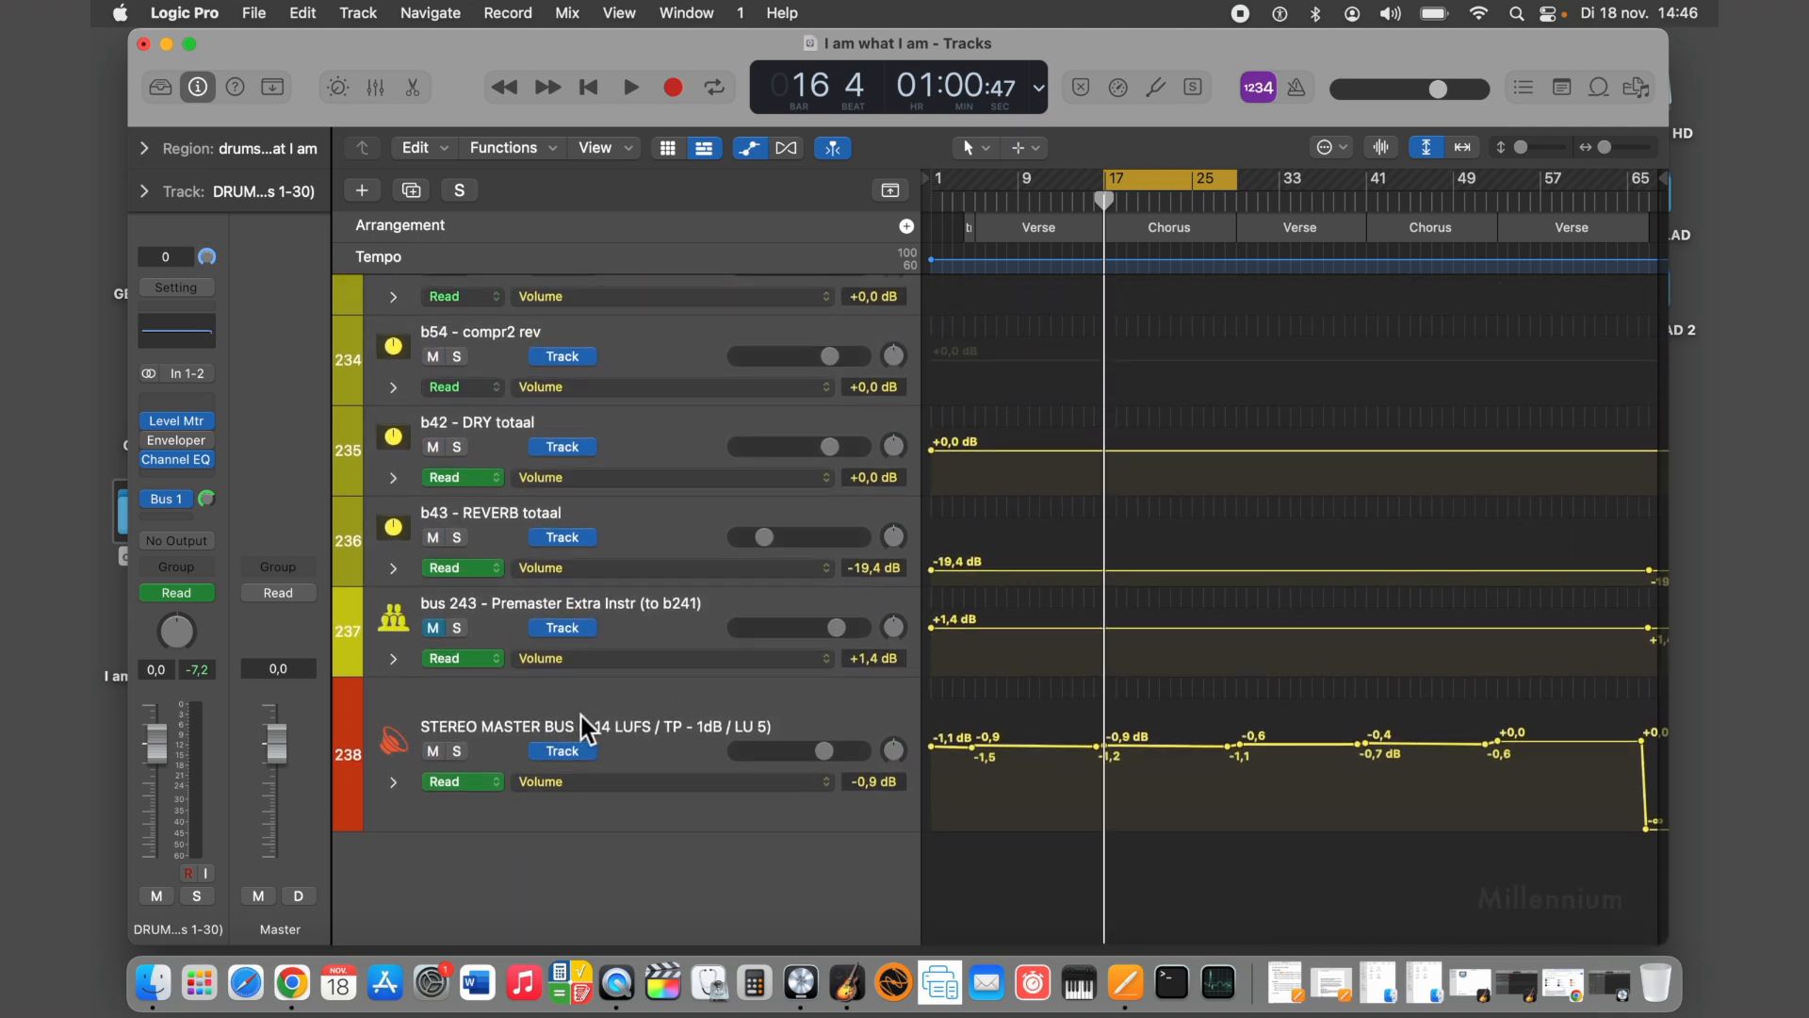
click(583, 728)
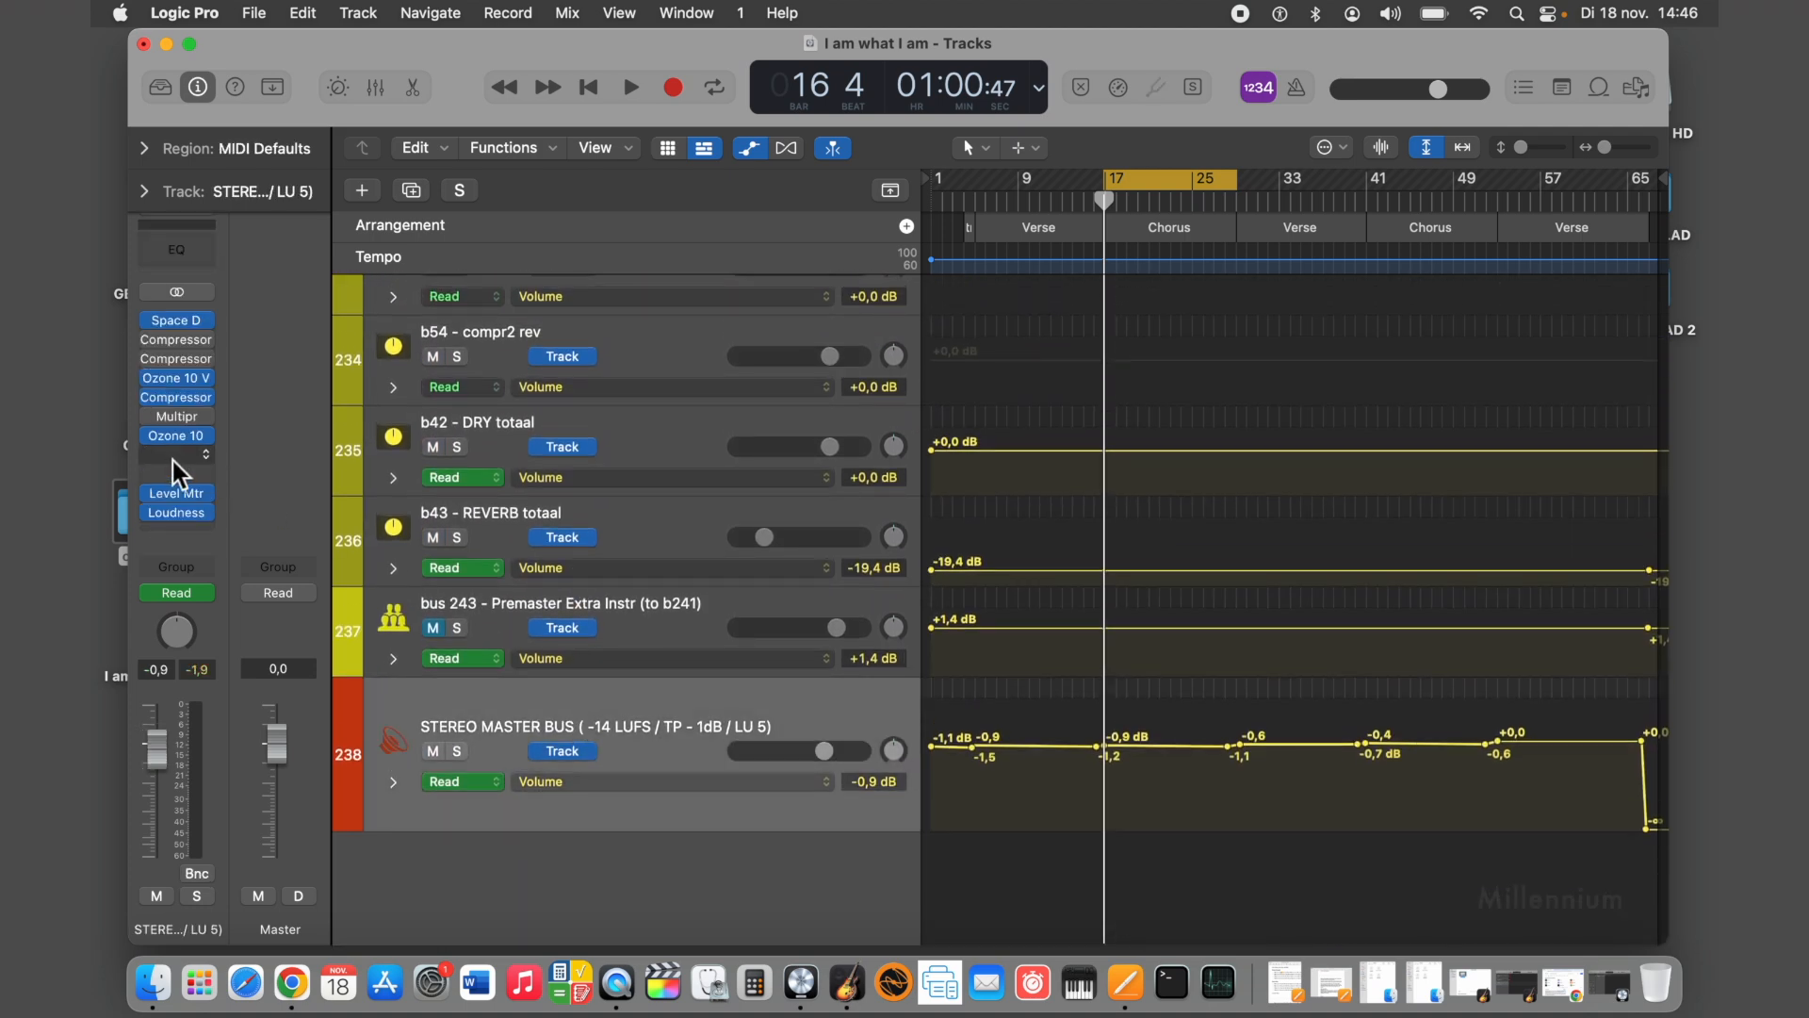
Examine the plug-in categories for the master bus's empty effect slot, including the Steven Slate and iZotope Audio Units, without inserting anything
mouse_move(183, 439)
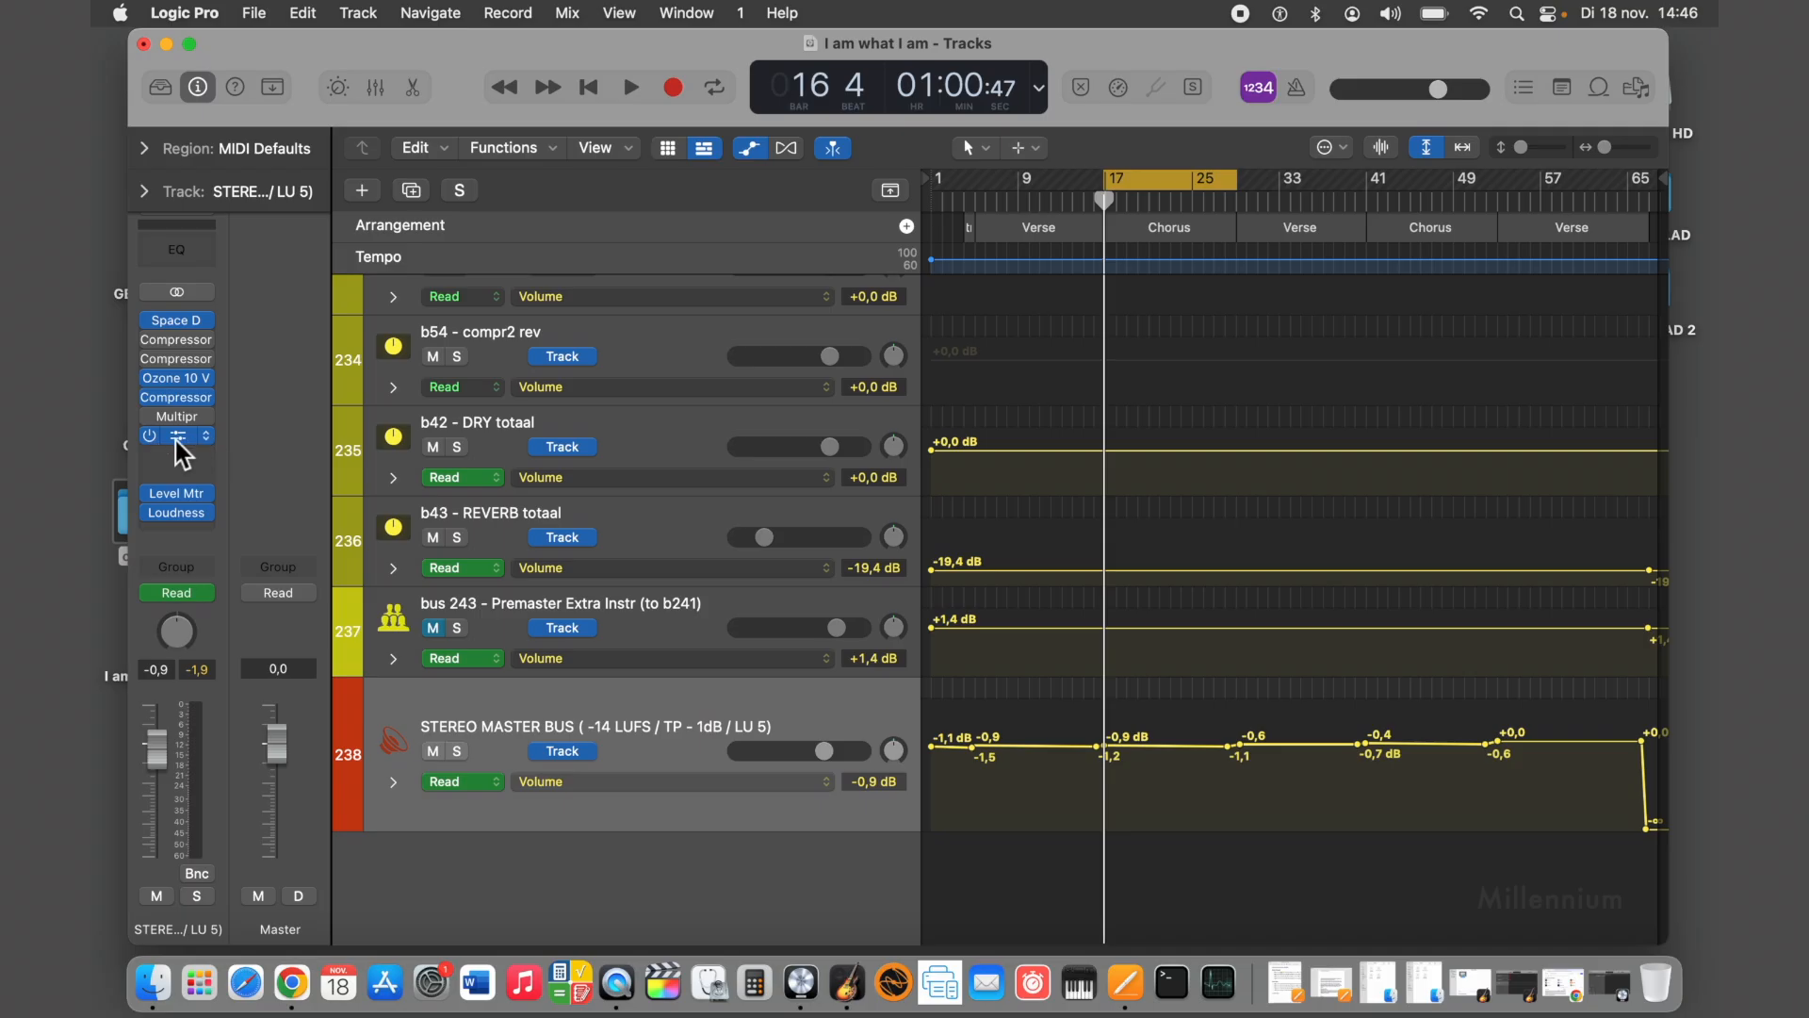
click(177, 456)
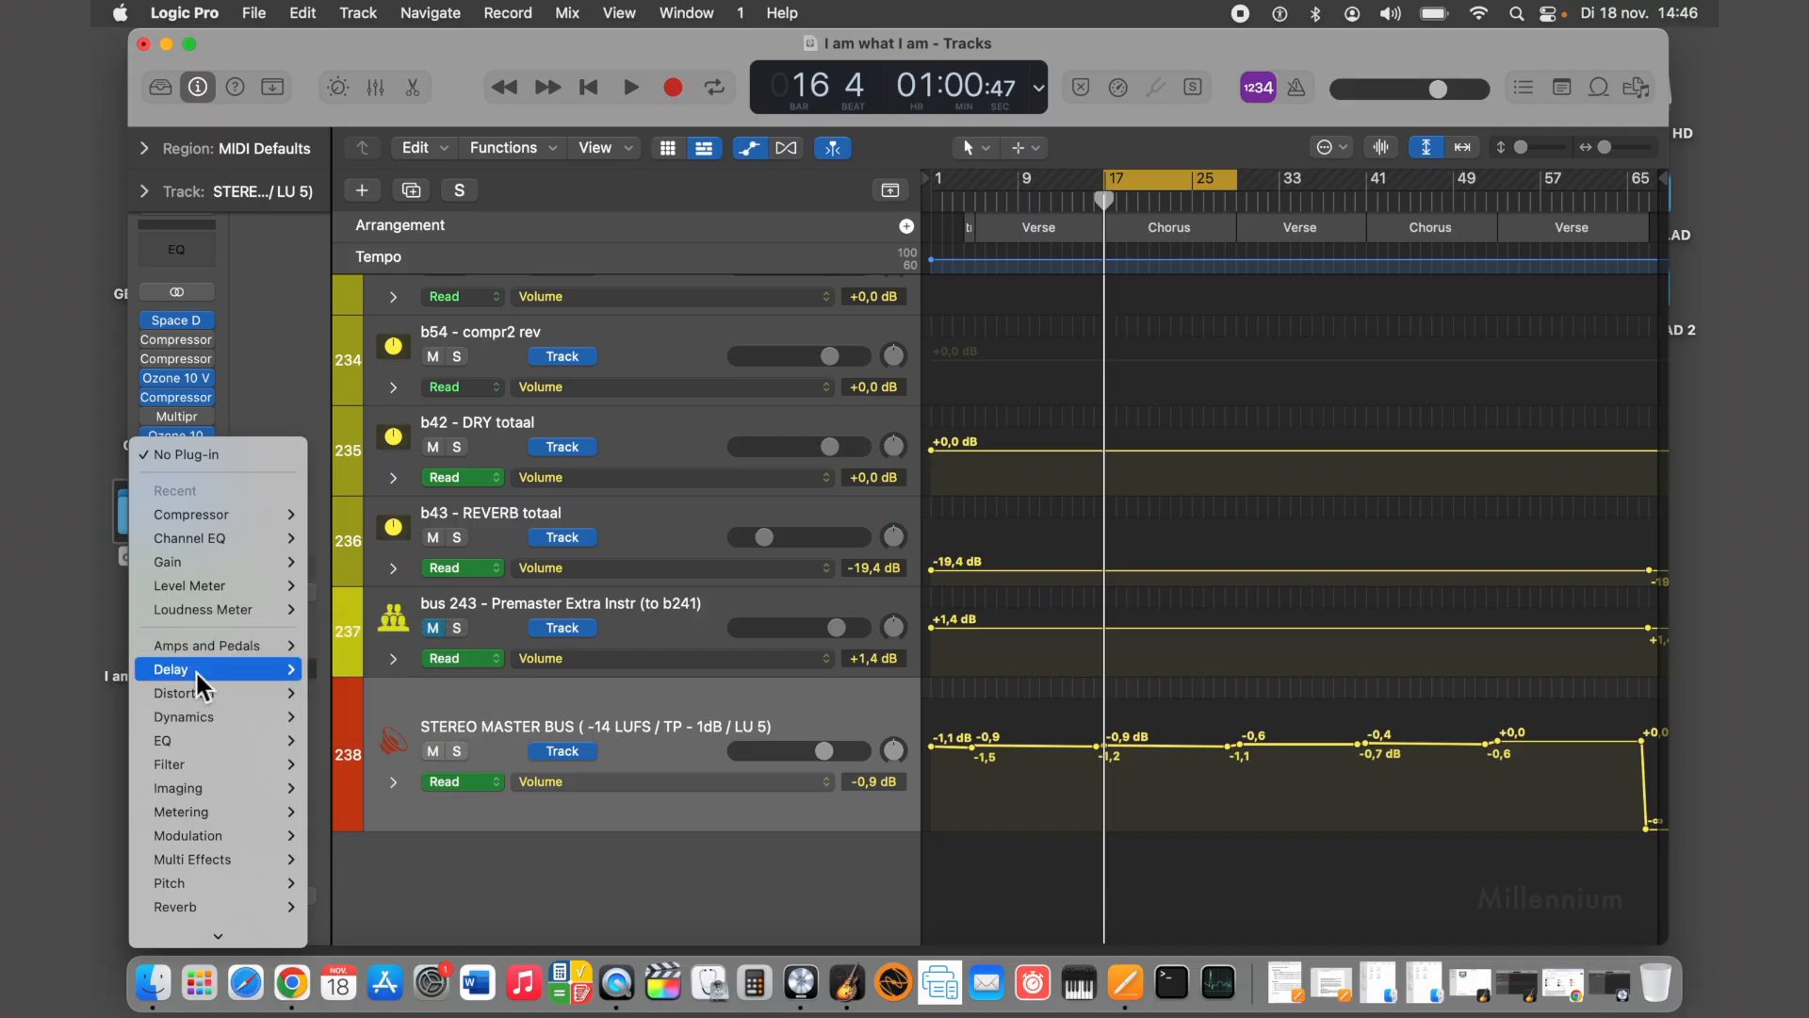
mouse_move(212, 813)
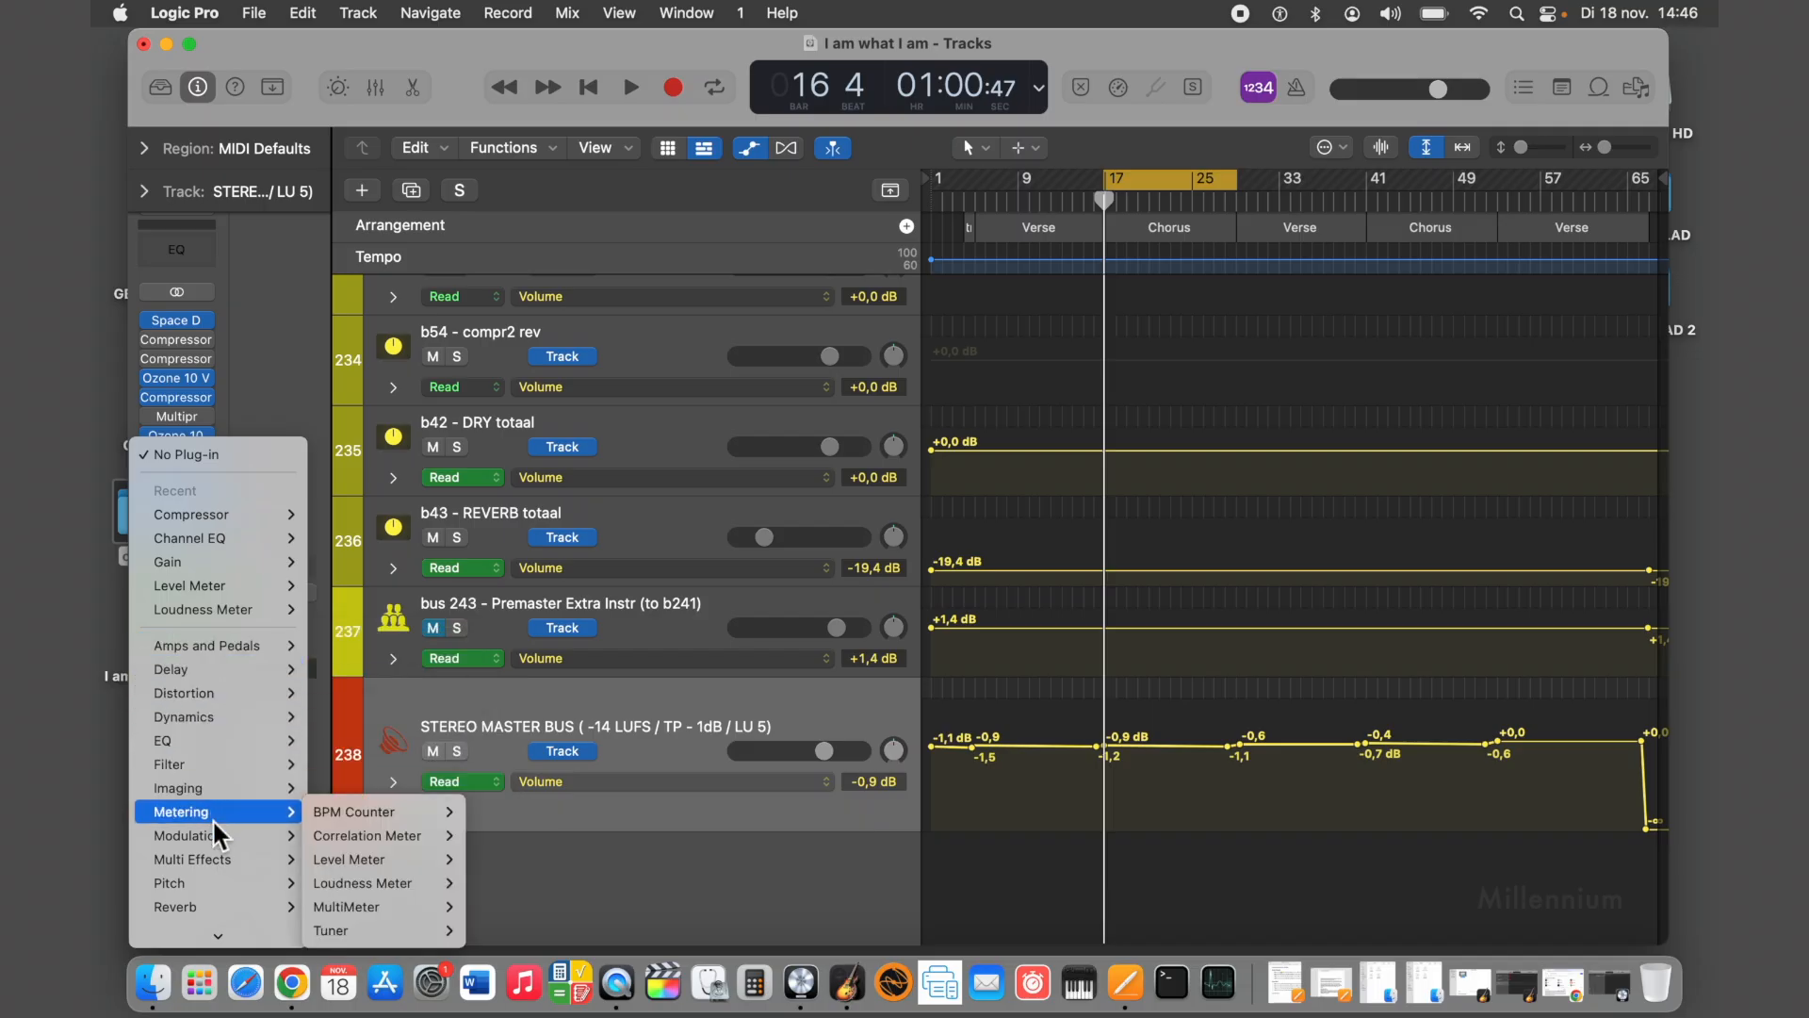
mouse_move(217, 934)
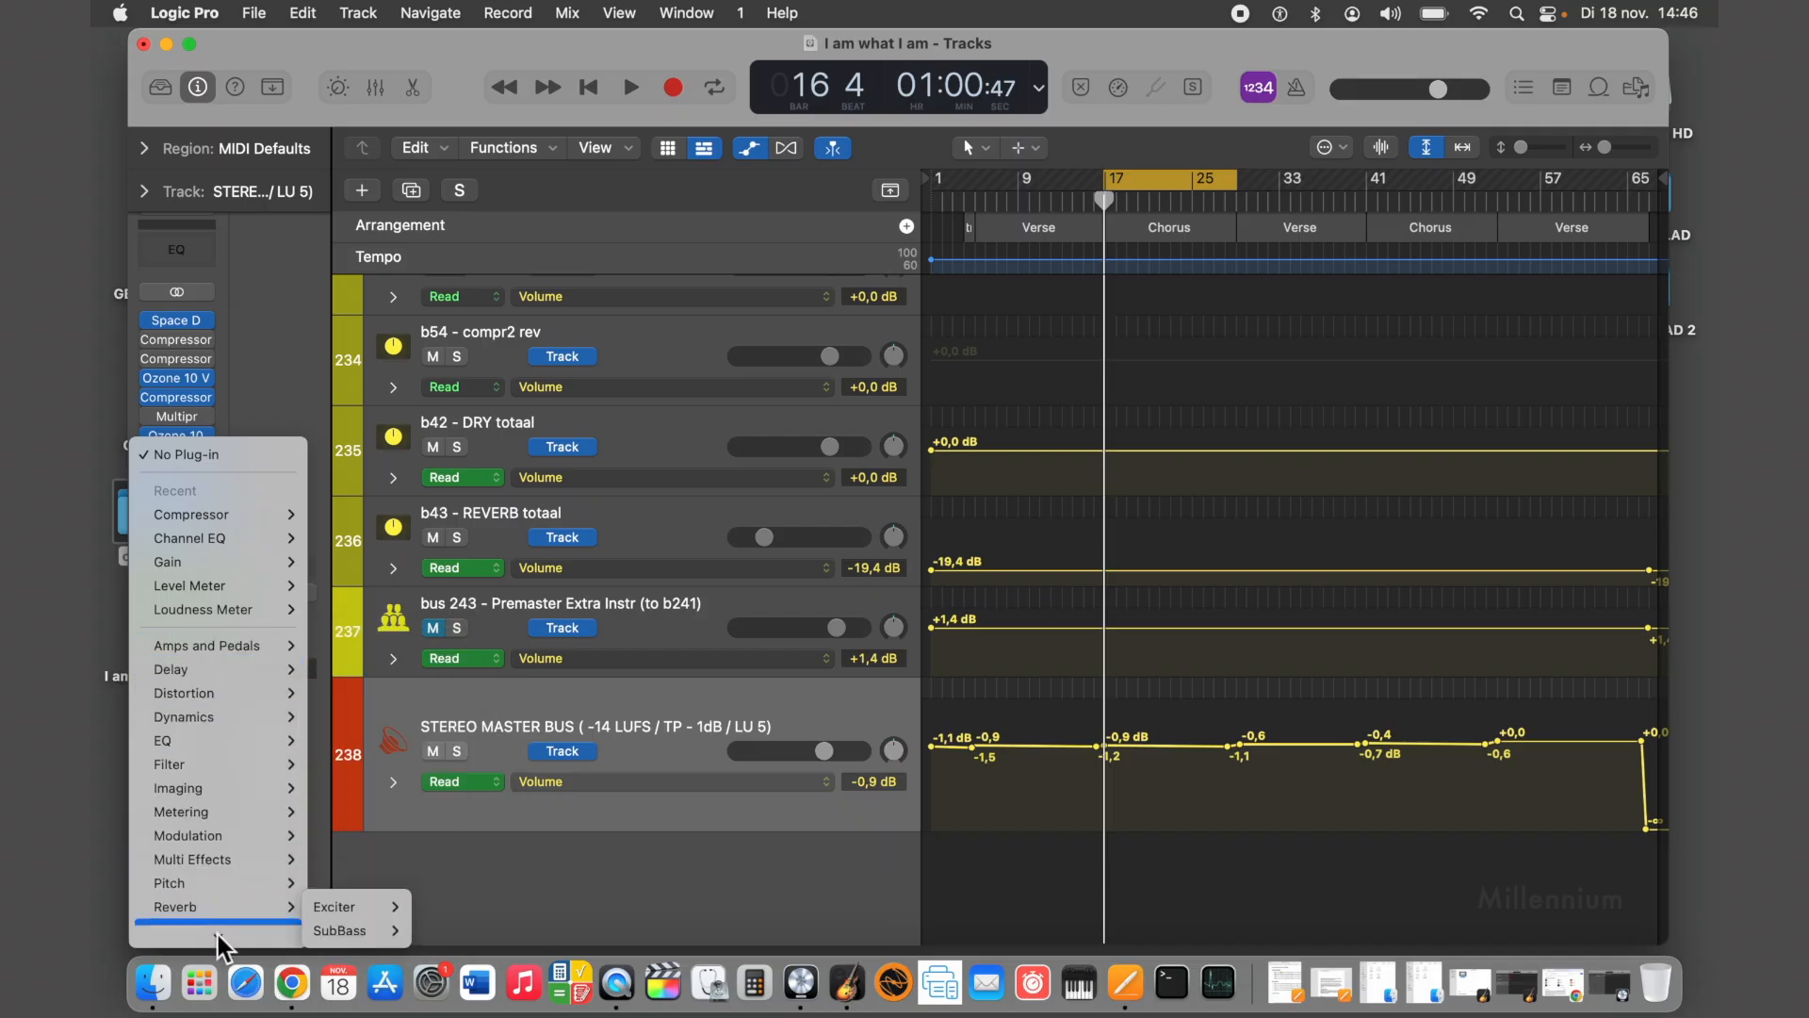
mouse_move(220, 897)
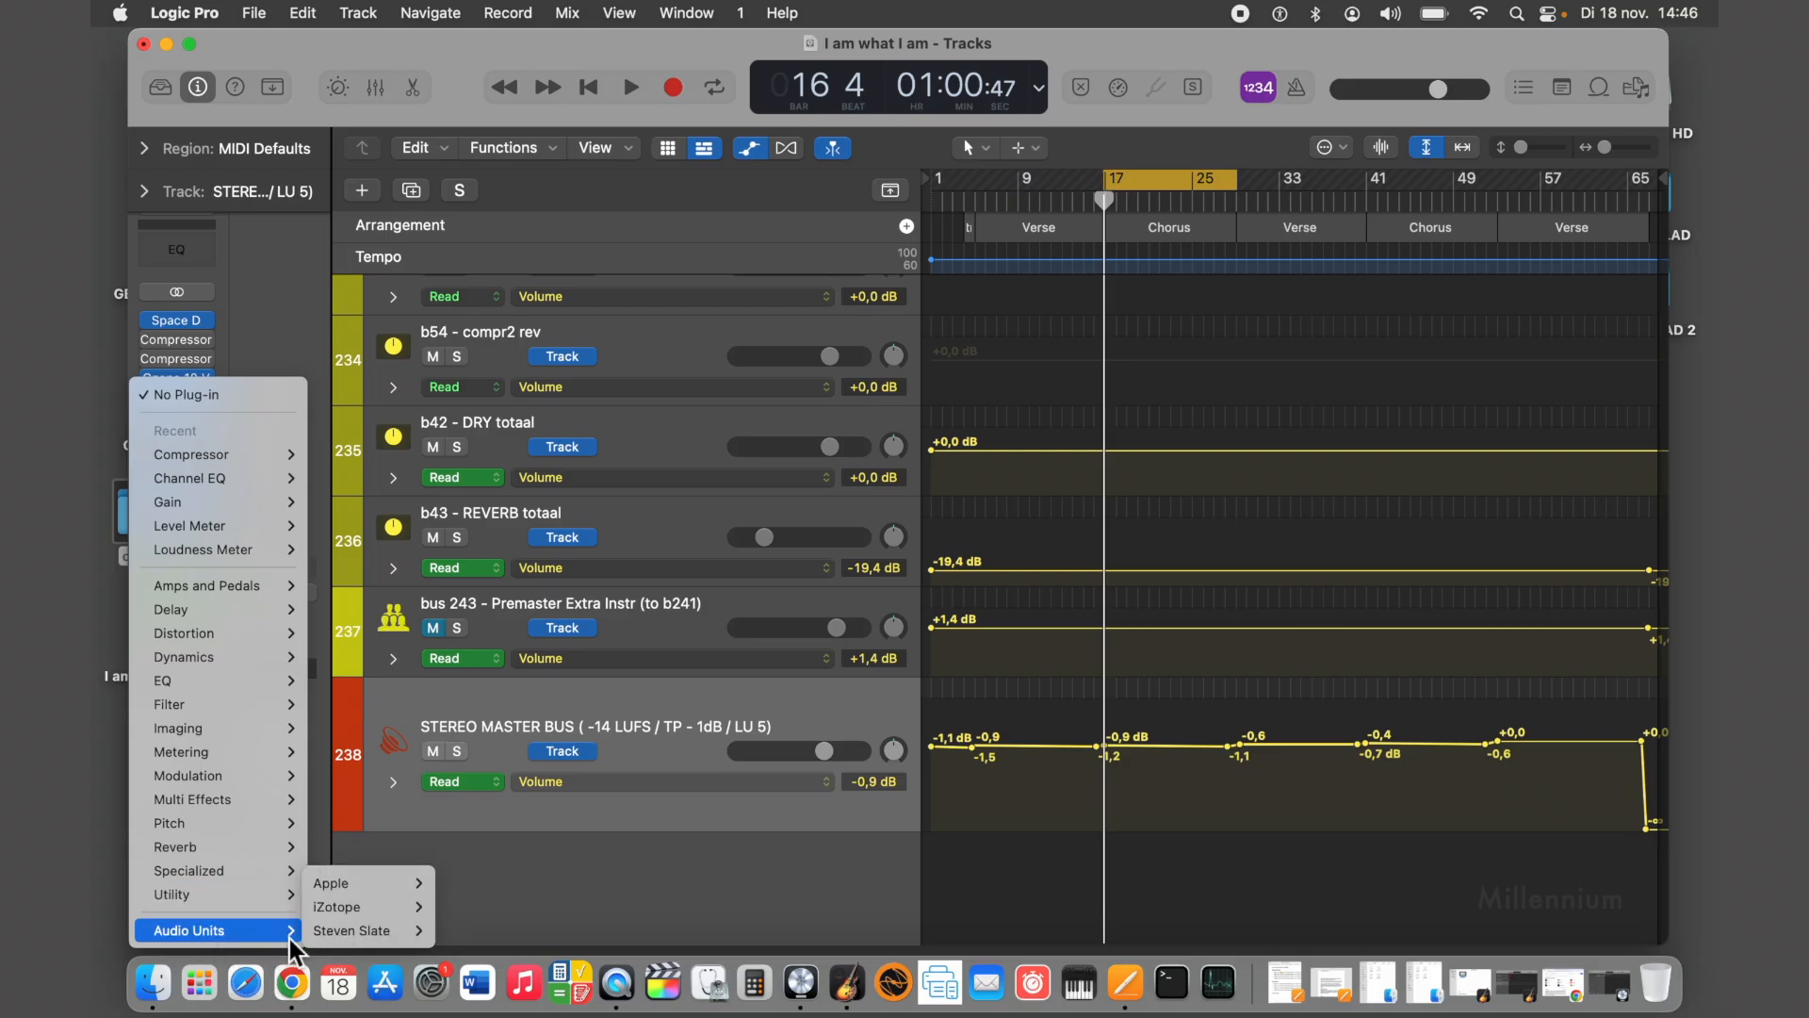
mouse_move(346, 942)
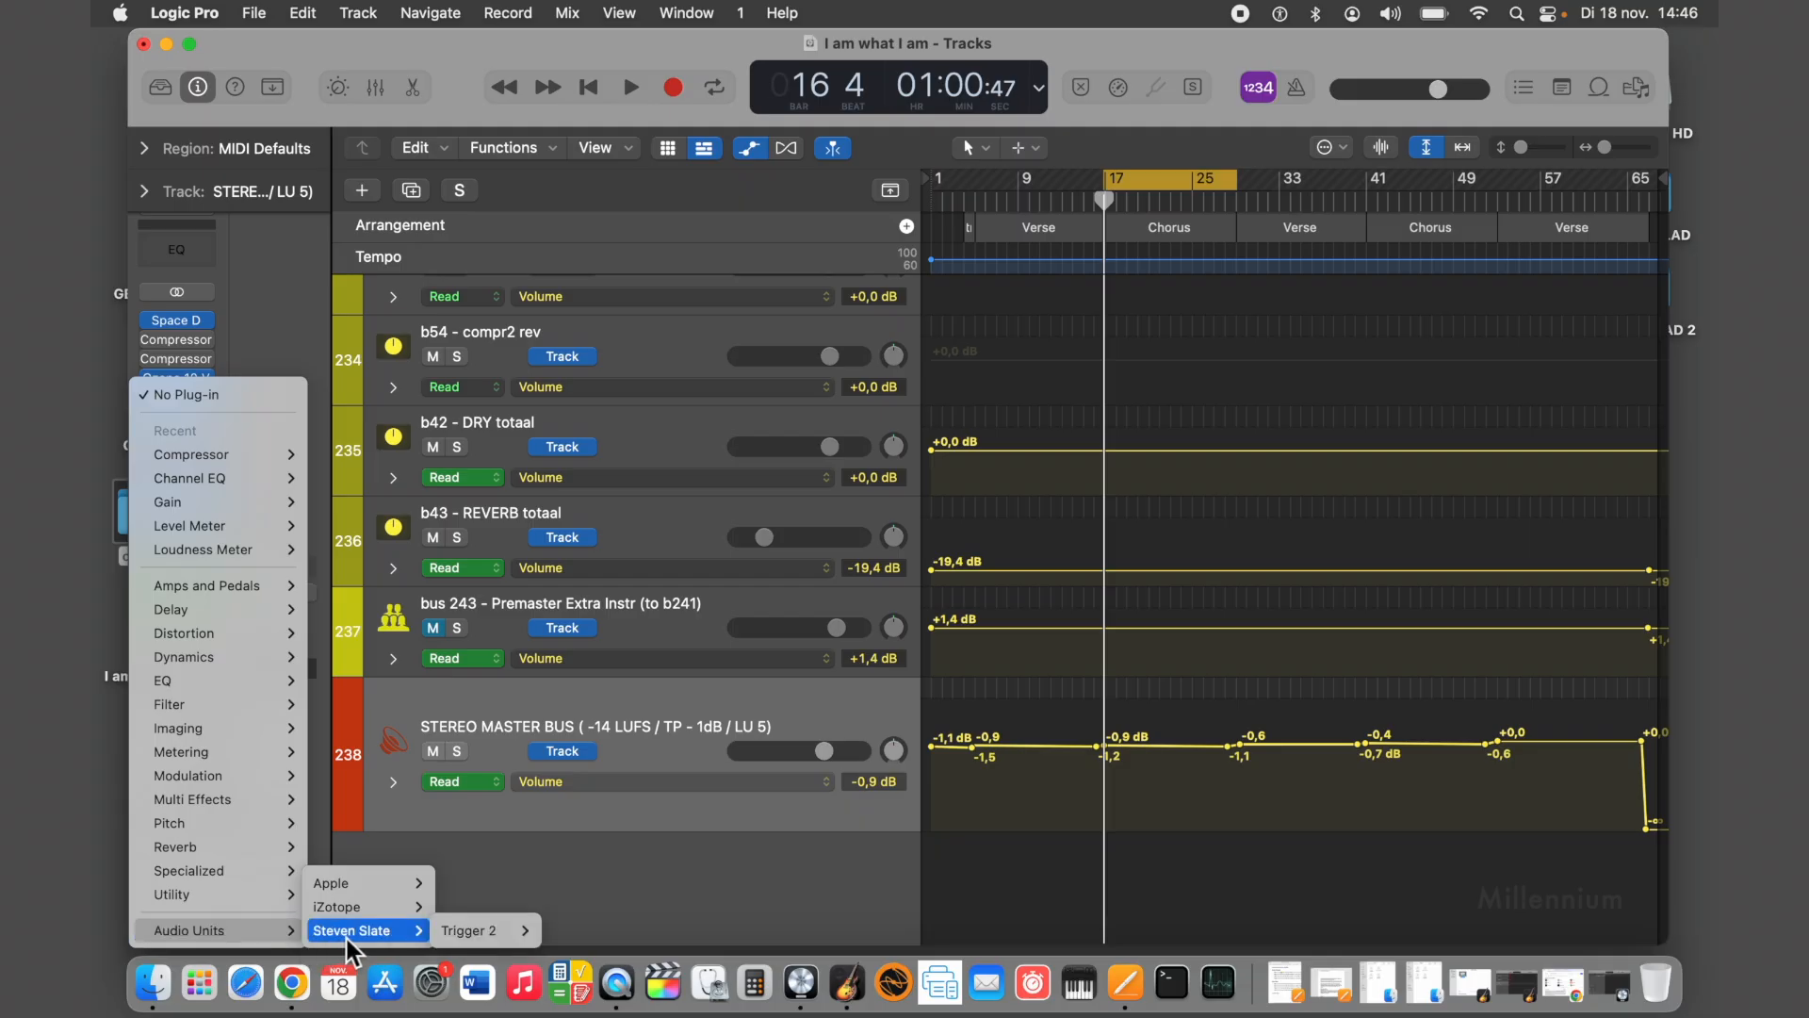
mouse_move(344, 910)
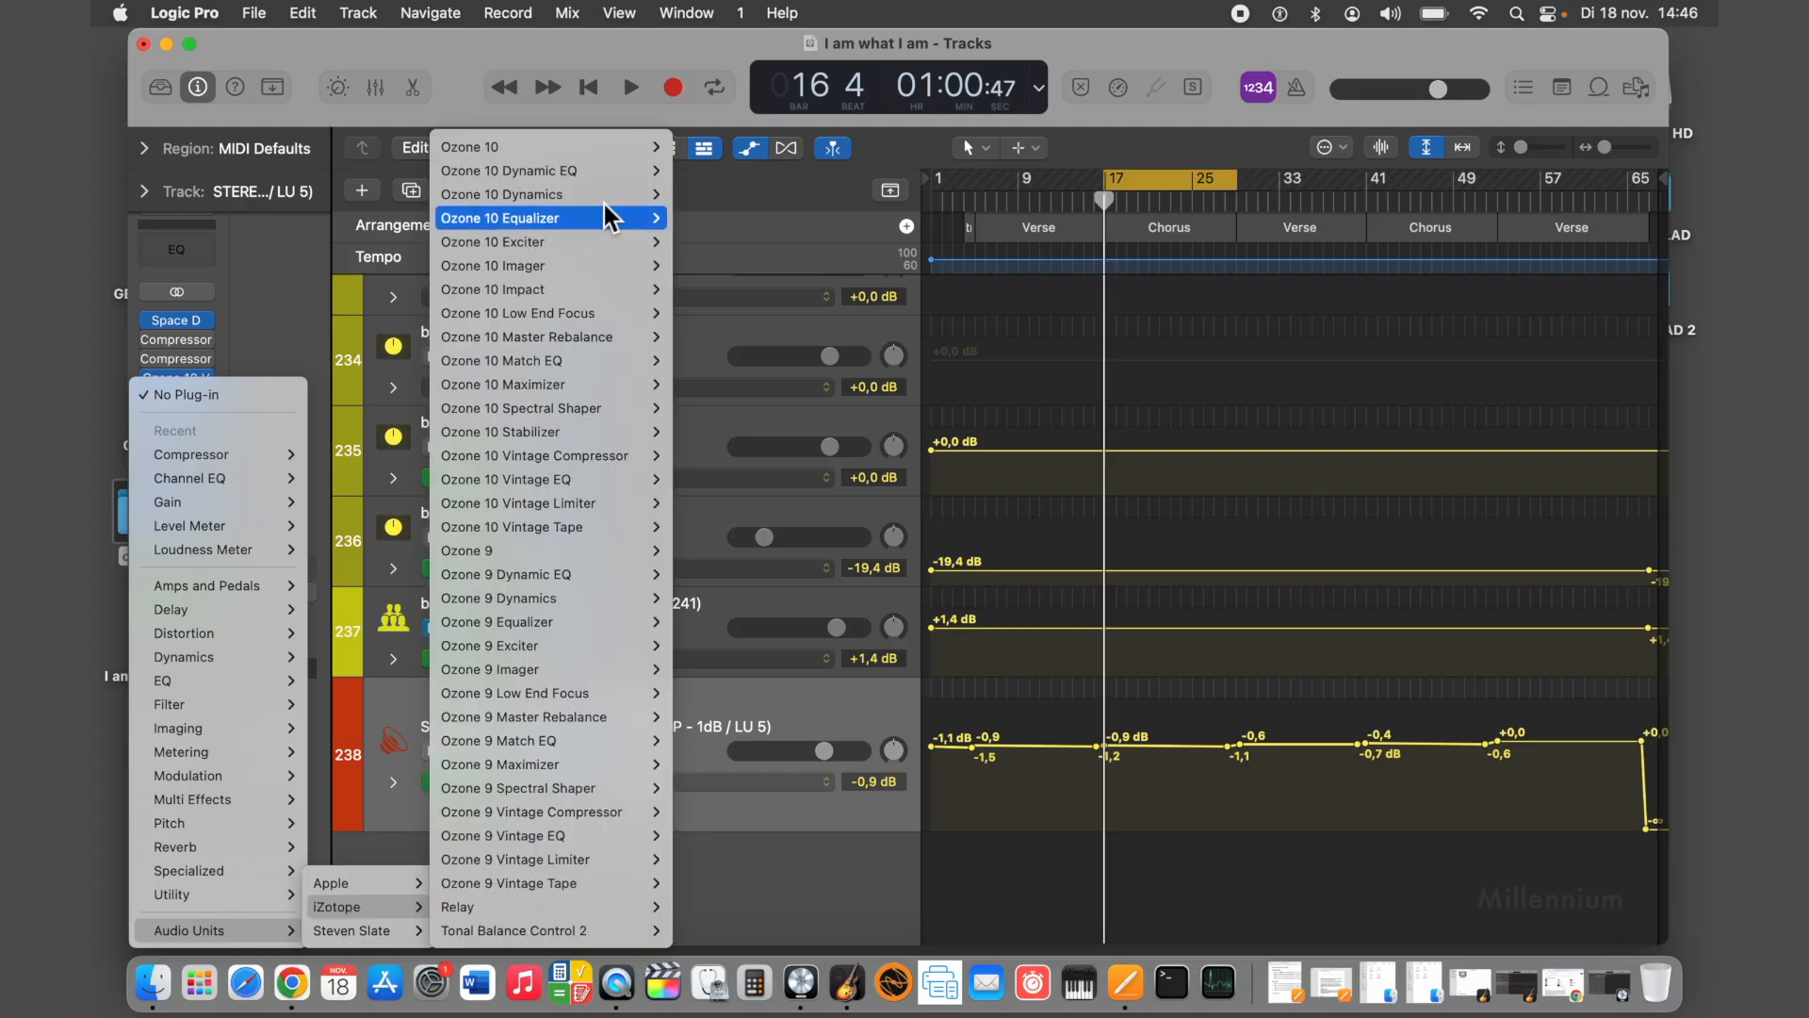
mouse_move(576, 150)
mouse_move(566, 742)
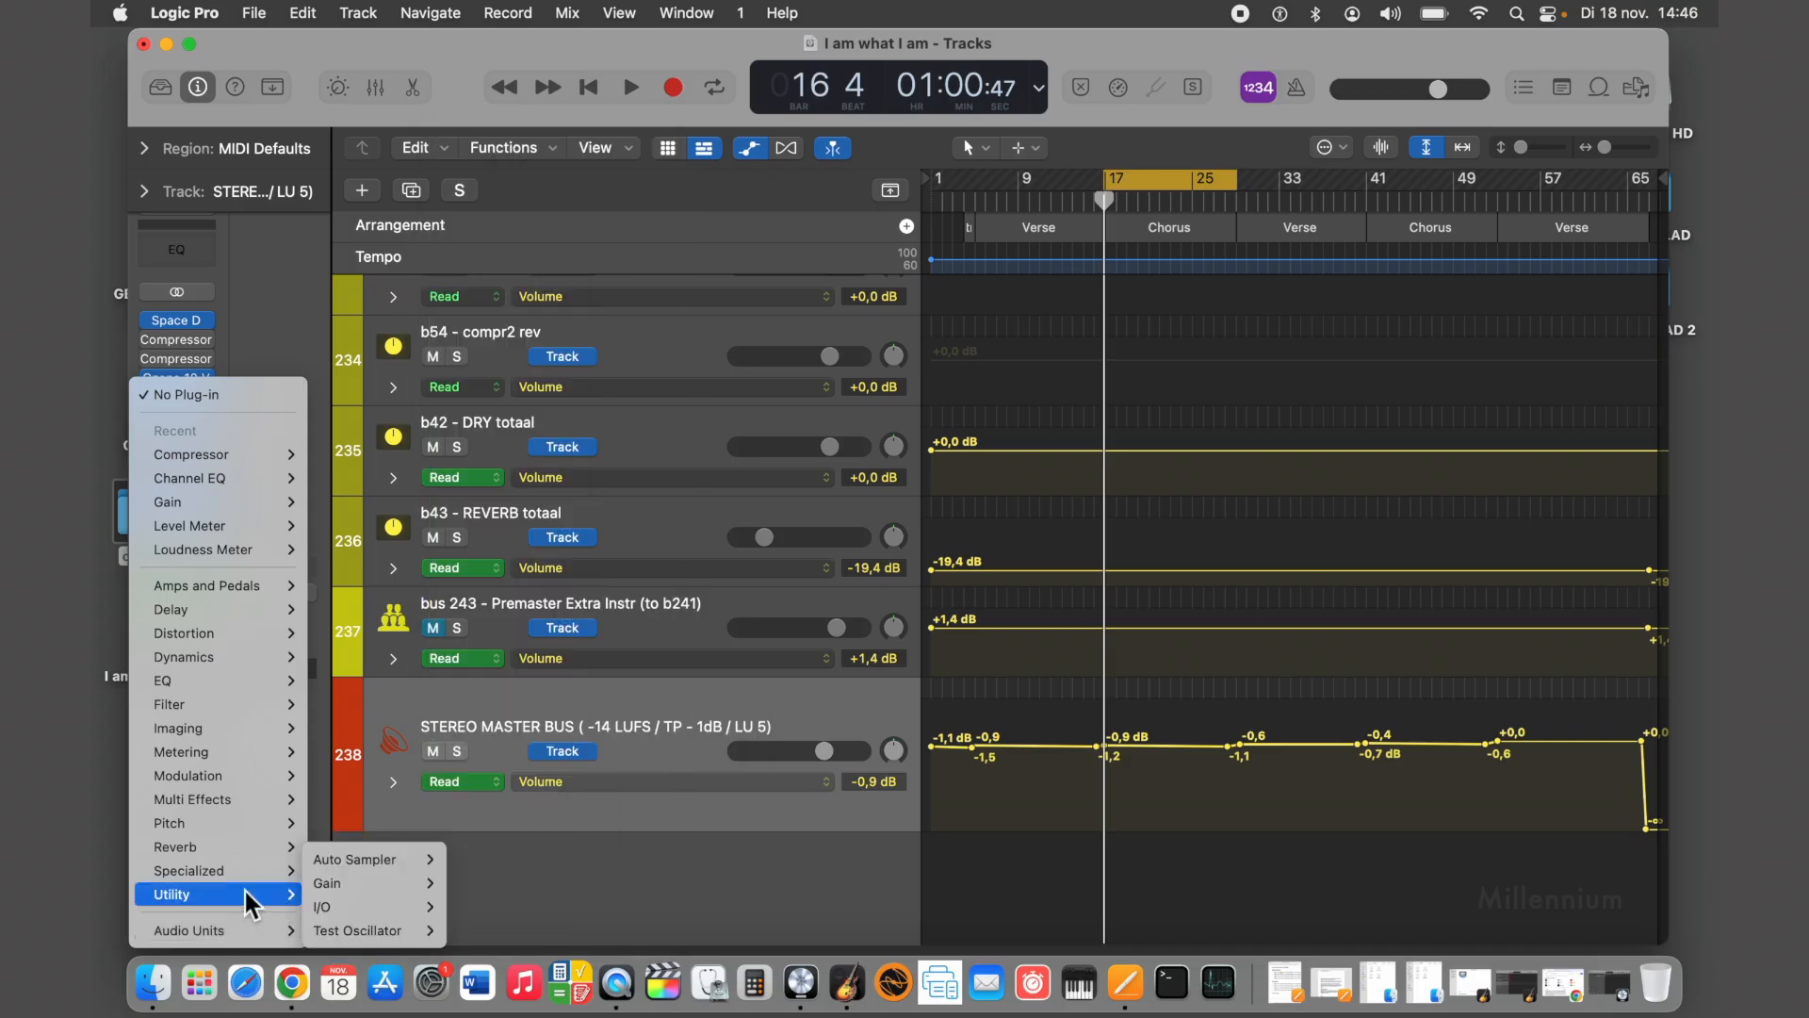
click(280, 316)
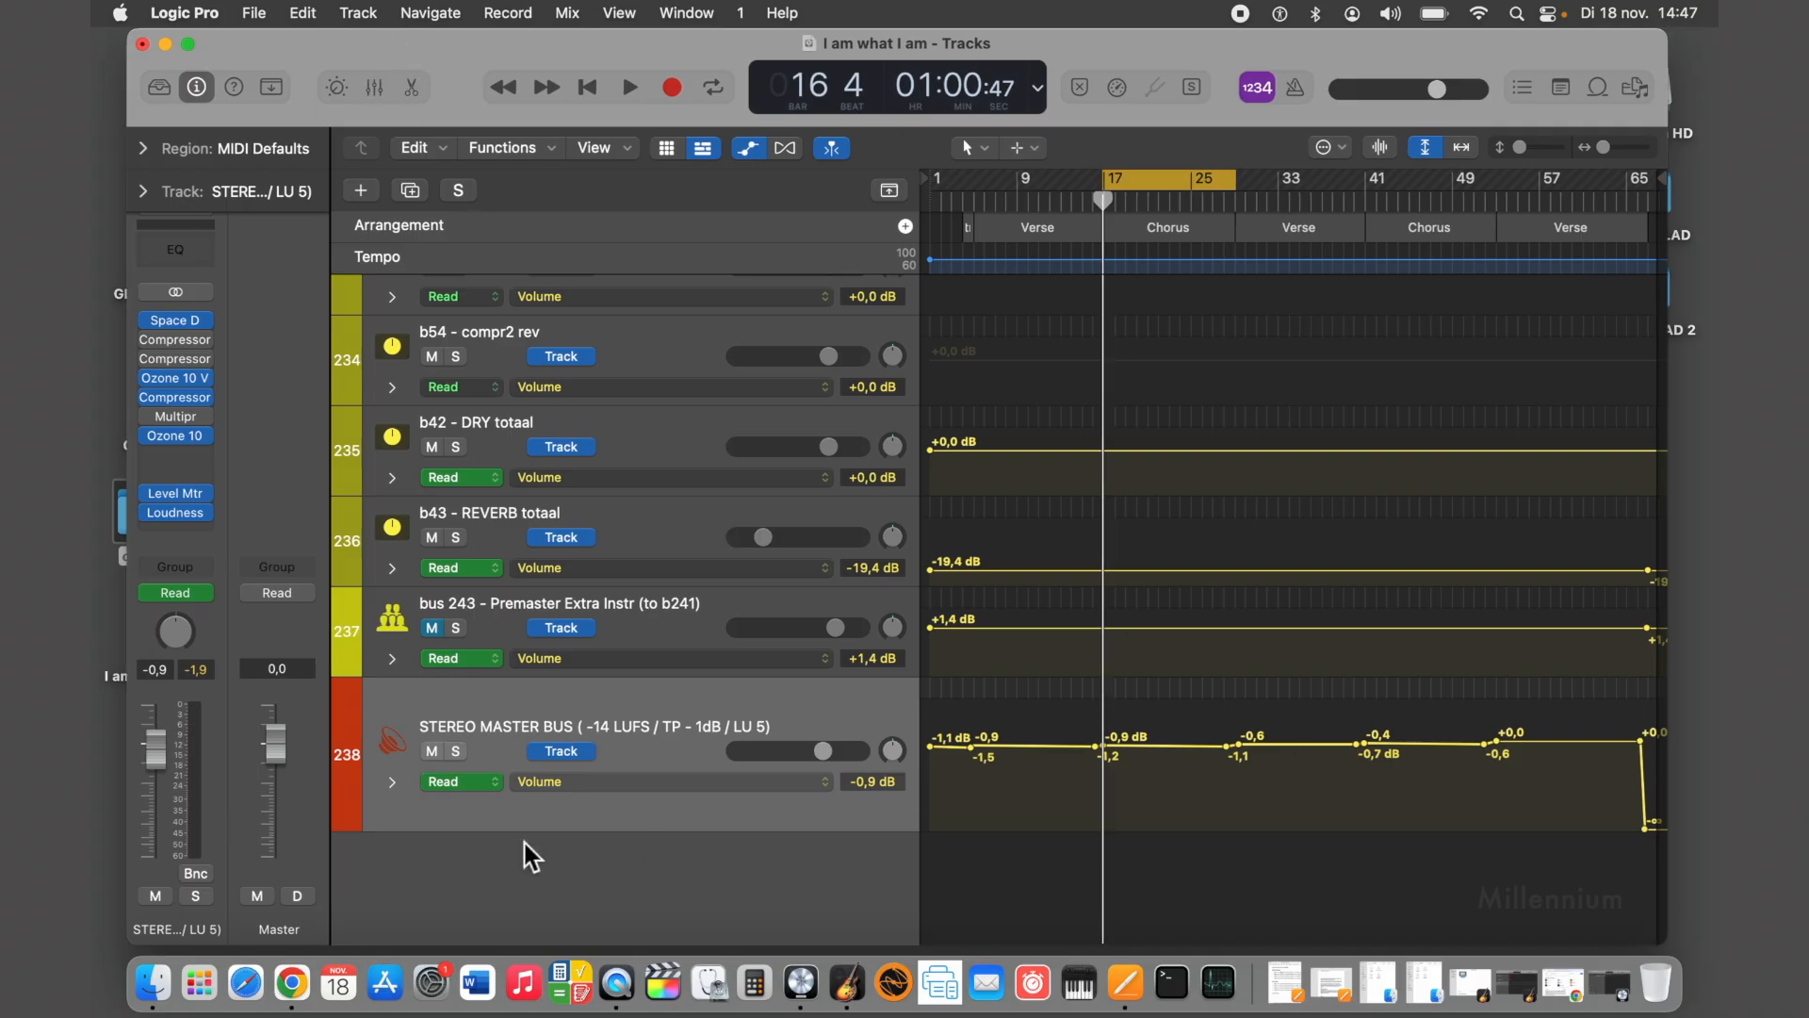
Switch to Chrome and view several Neve mixing console photos, ending on the Rupert Neve Designs 5088 from jwsoundgroup, and minimize the browser
click(292, 983)
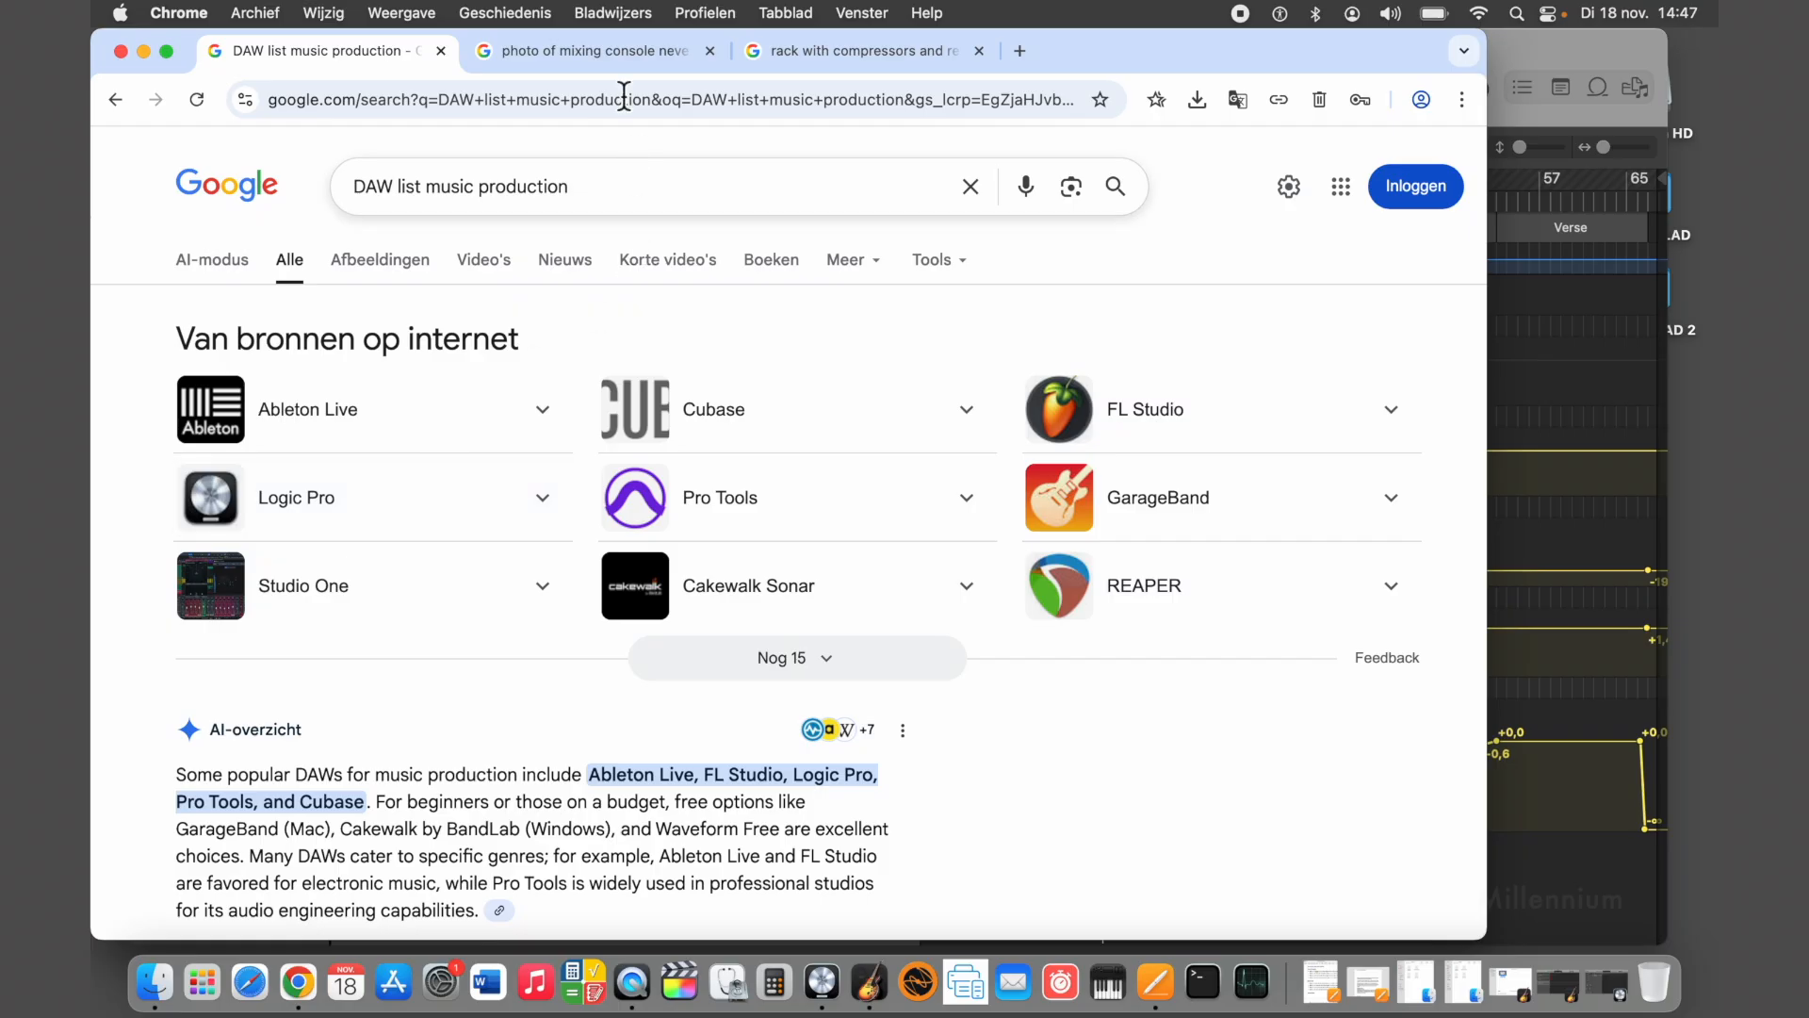
click(603, 52)
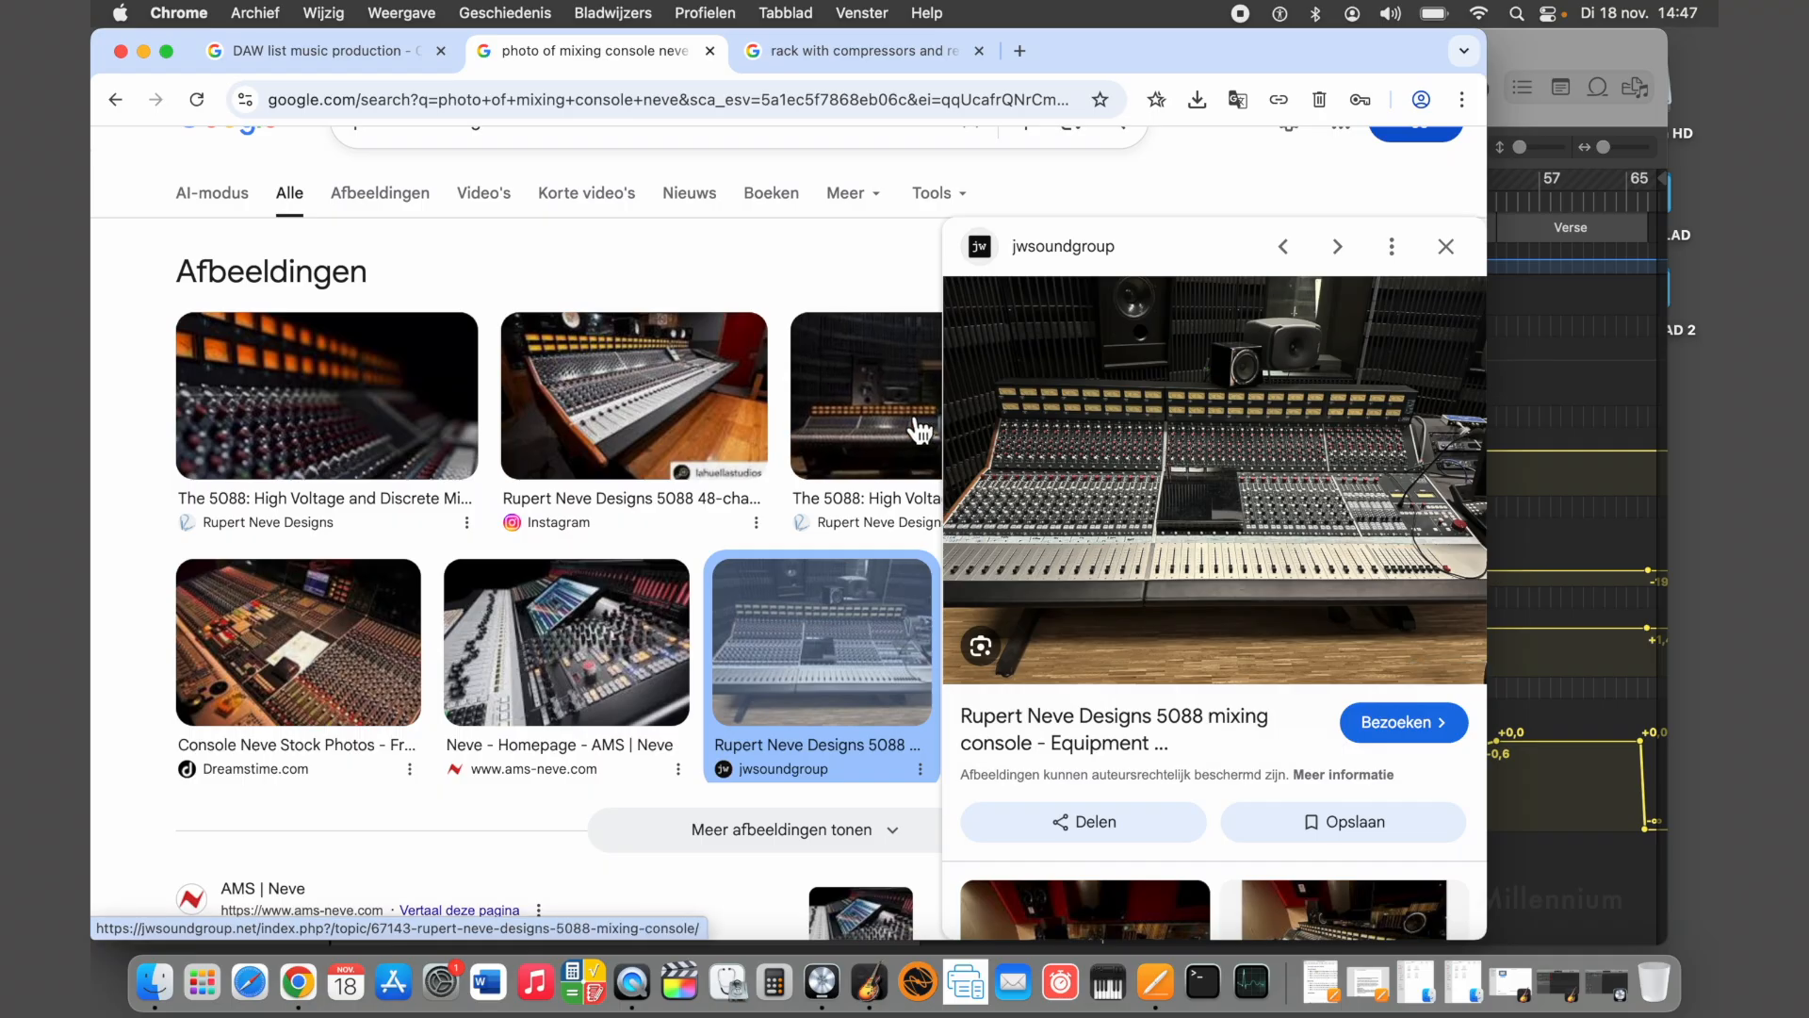
click(326, 451)
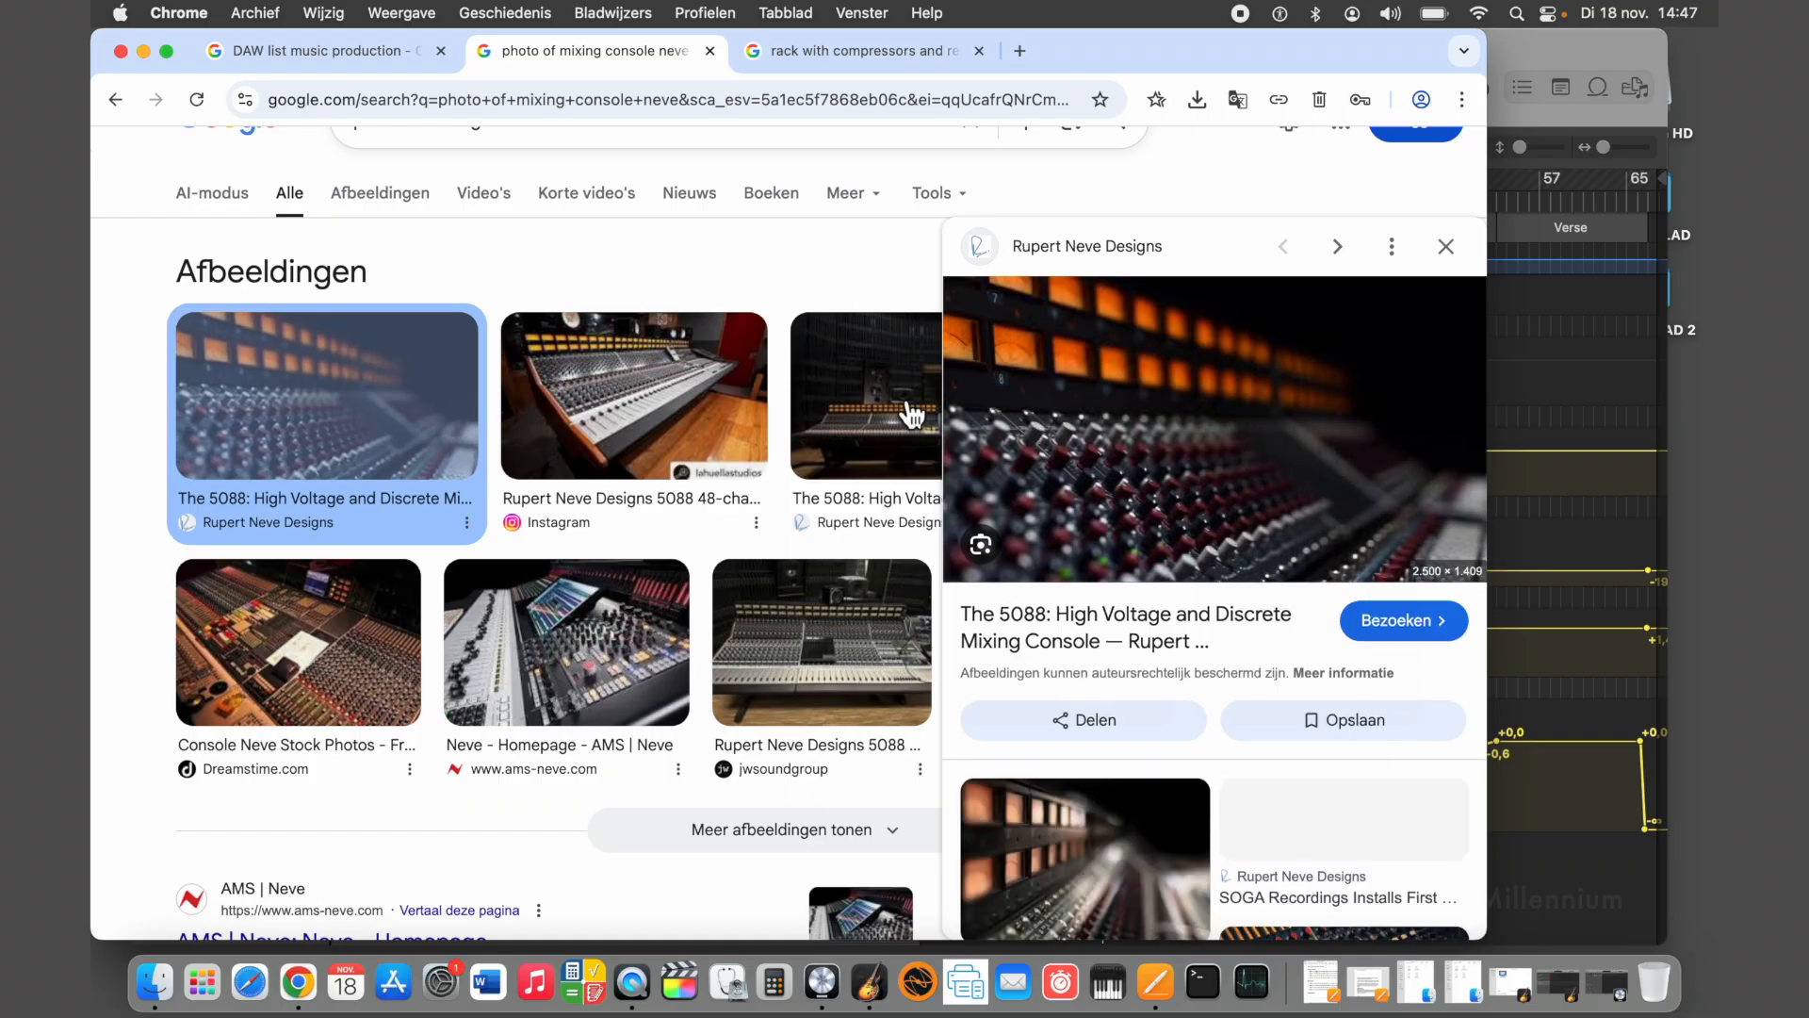
click(862, 410)
click(331, 691)
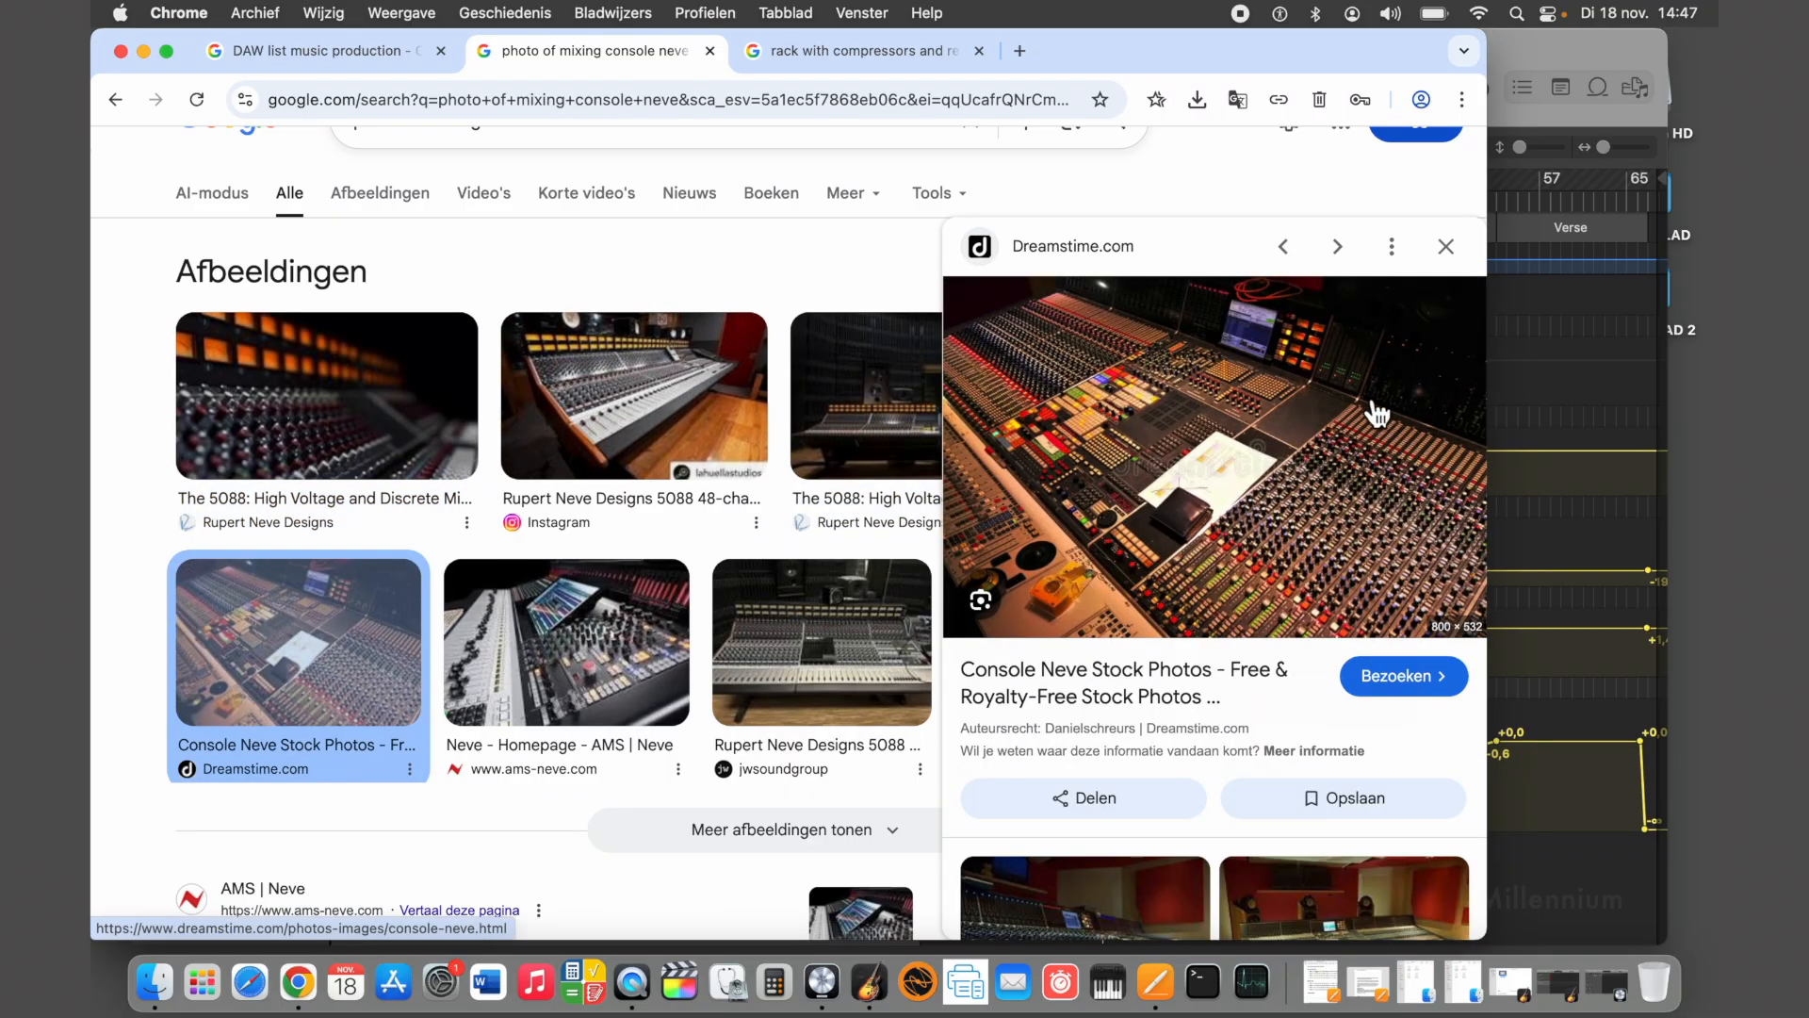
click(866, 451)
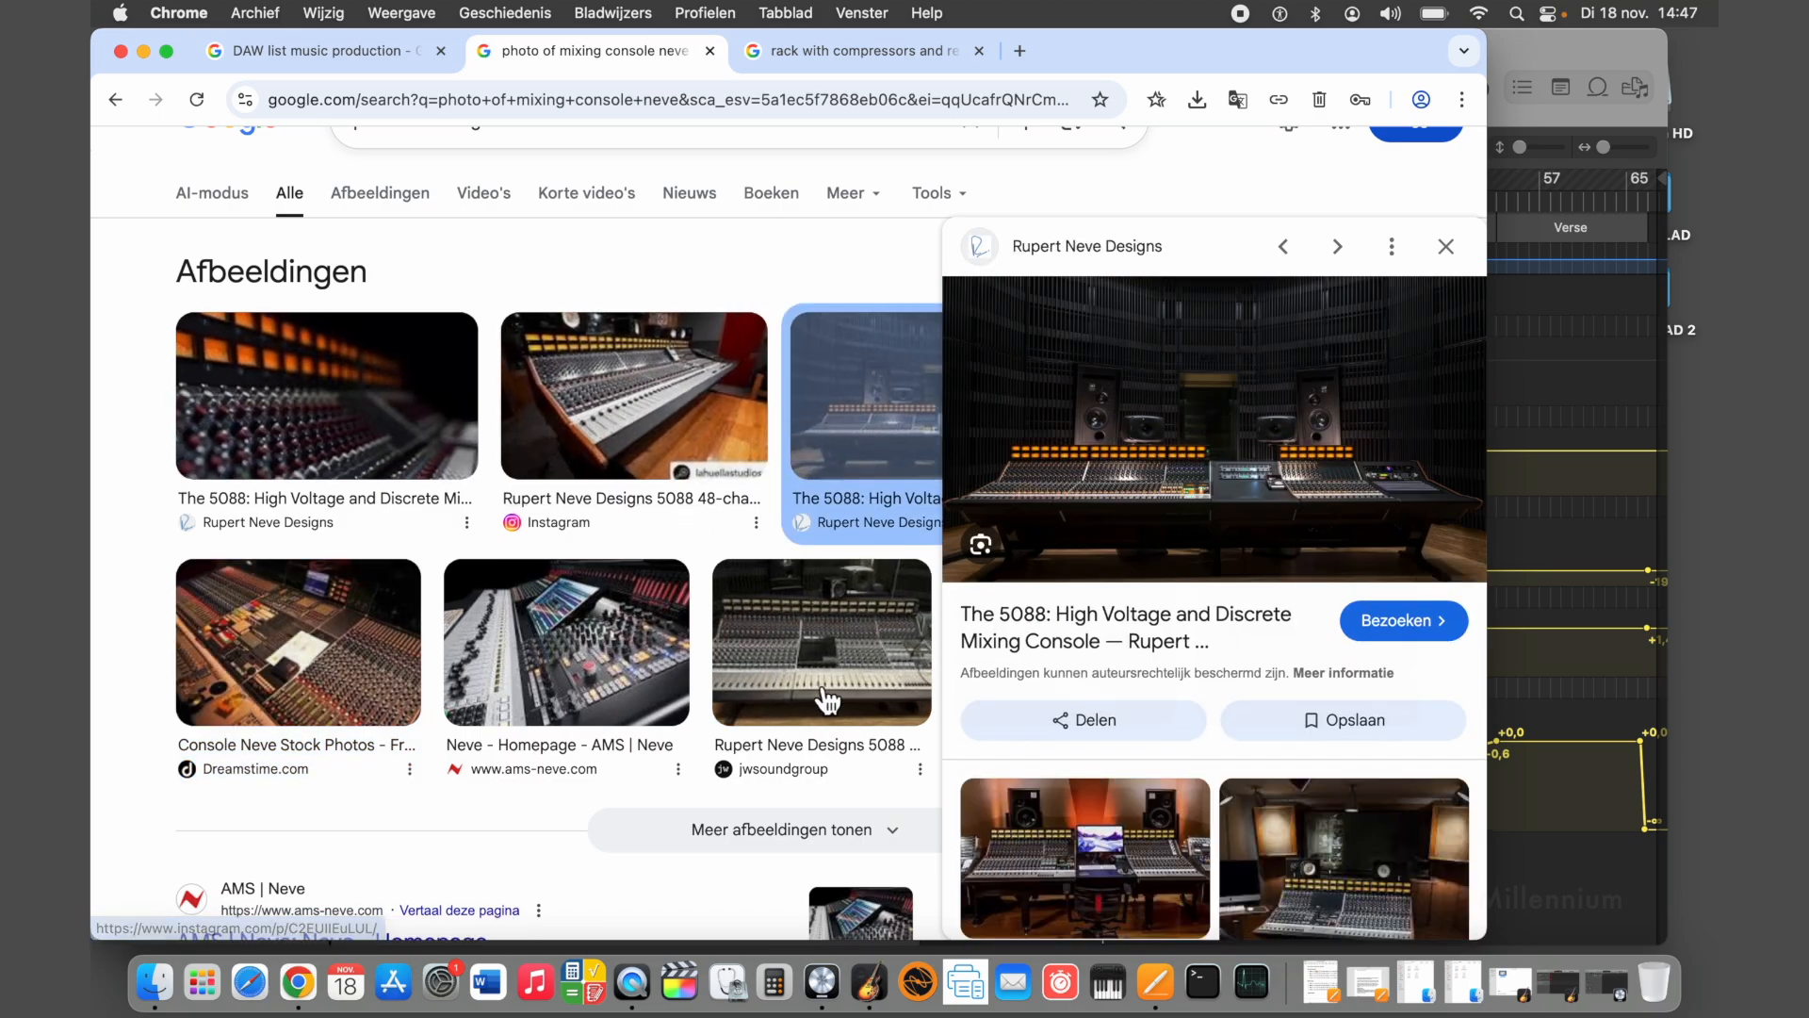
click(877, 603)
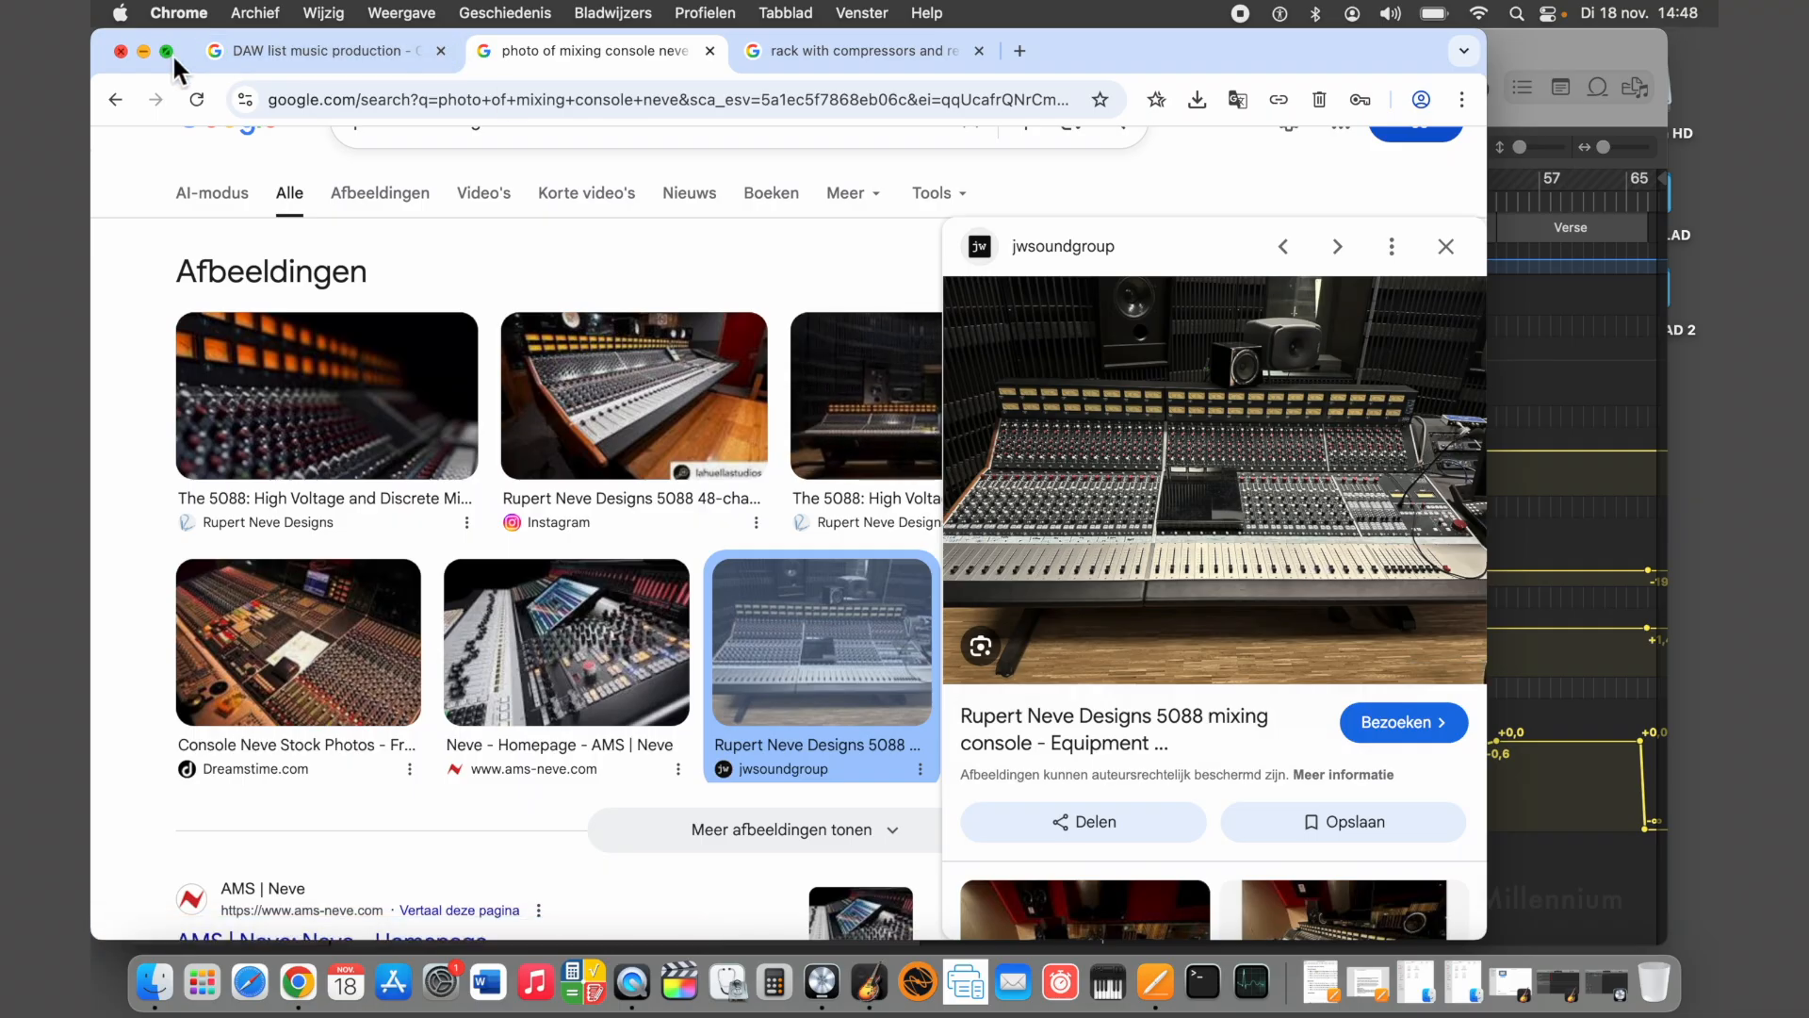
click(144, 50)
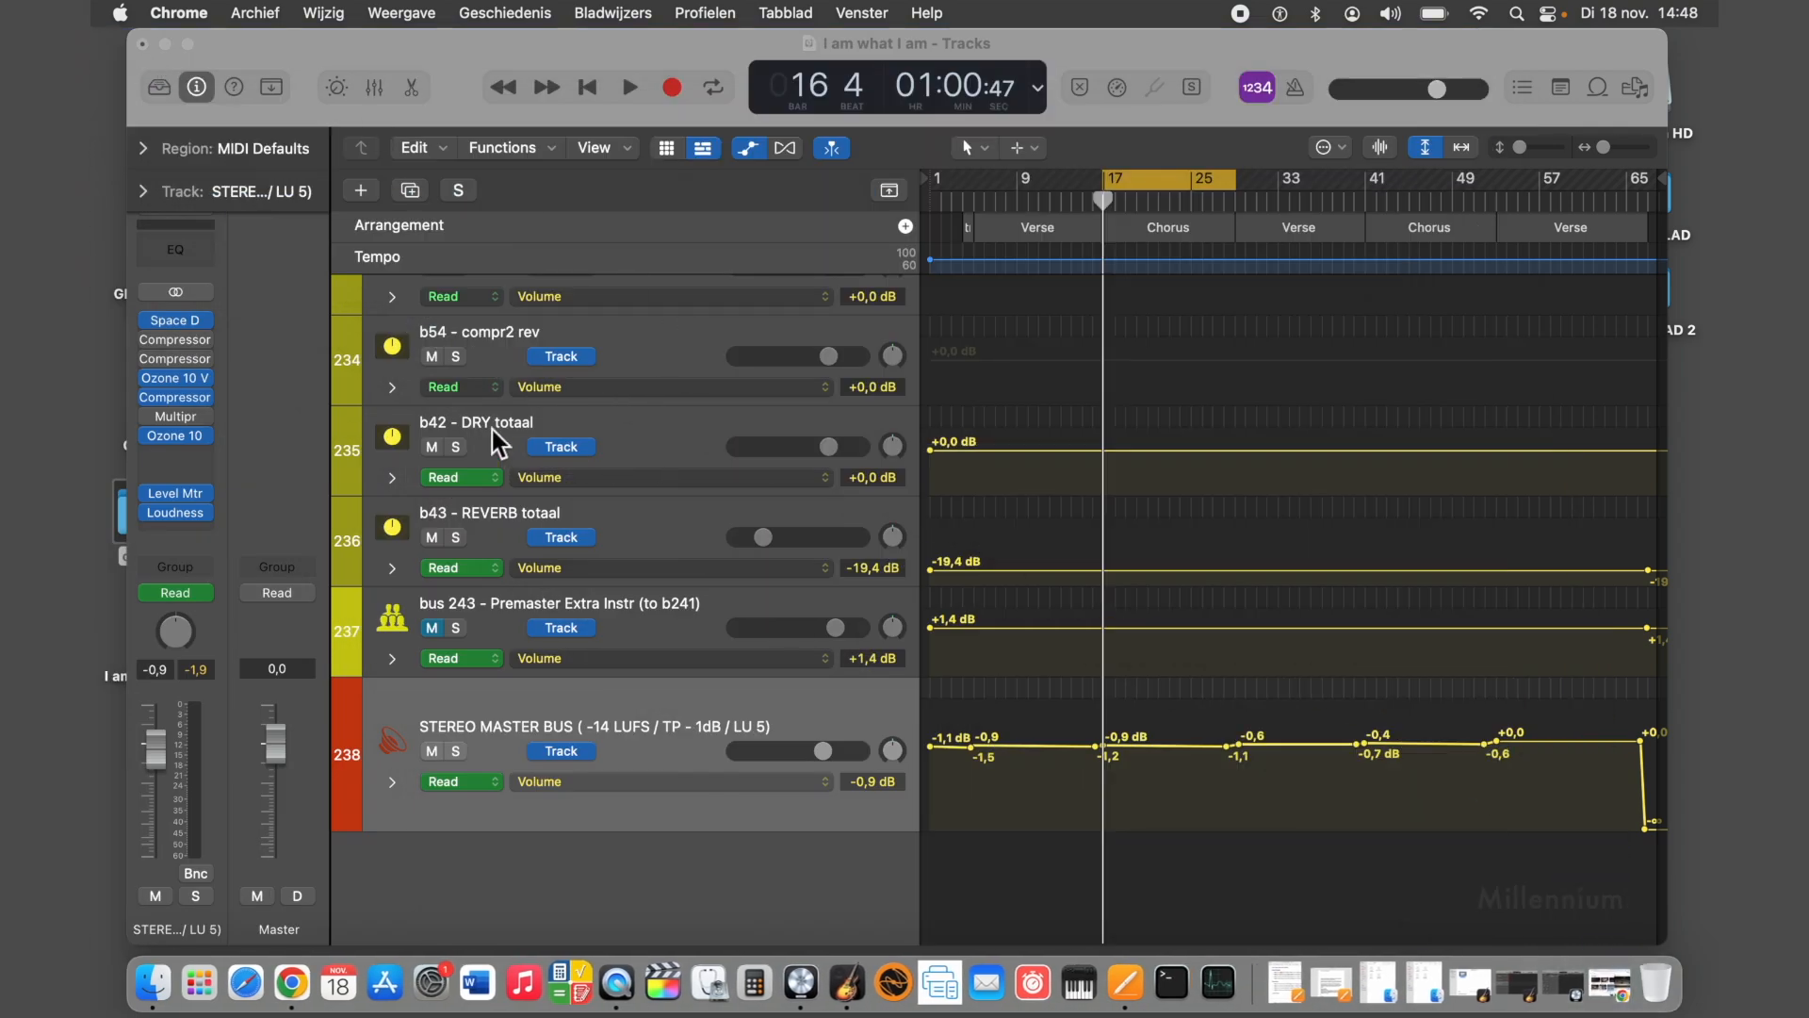
click(256, 14)
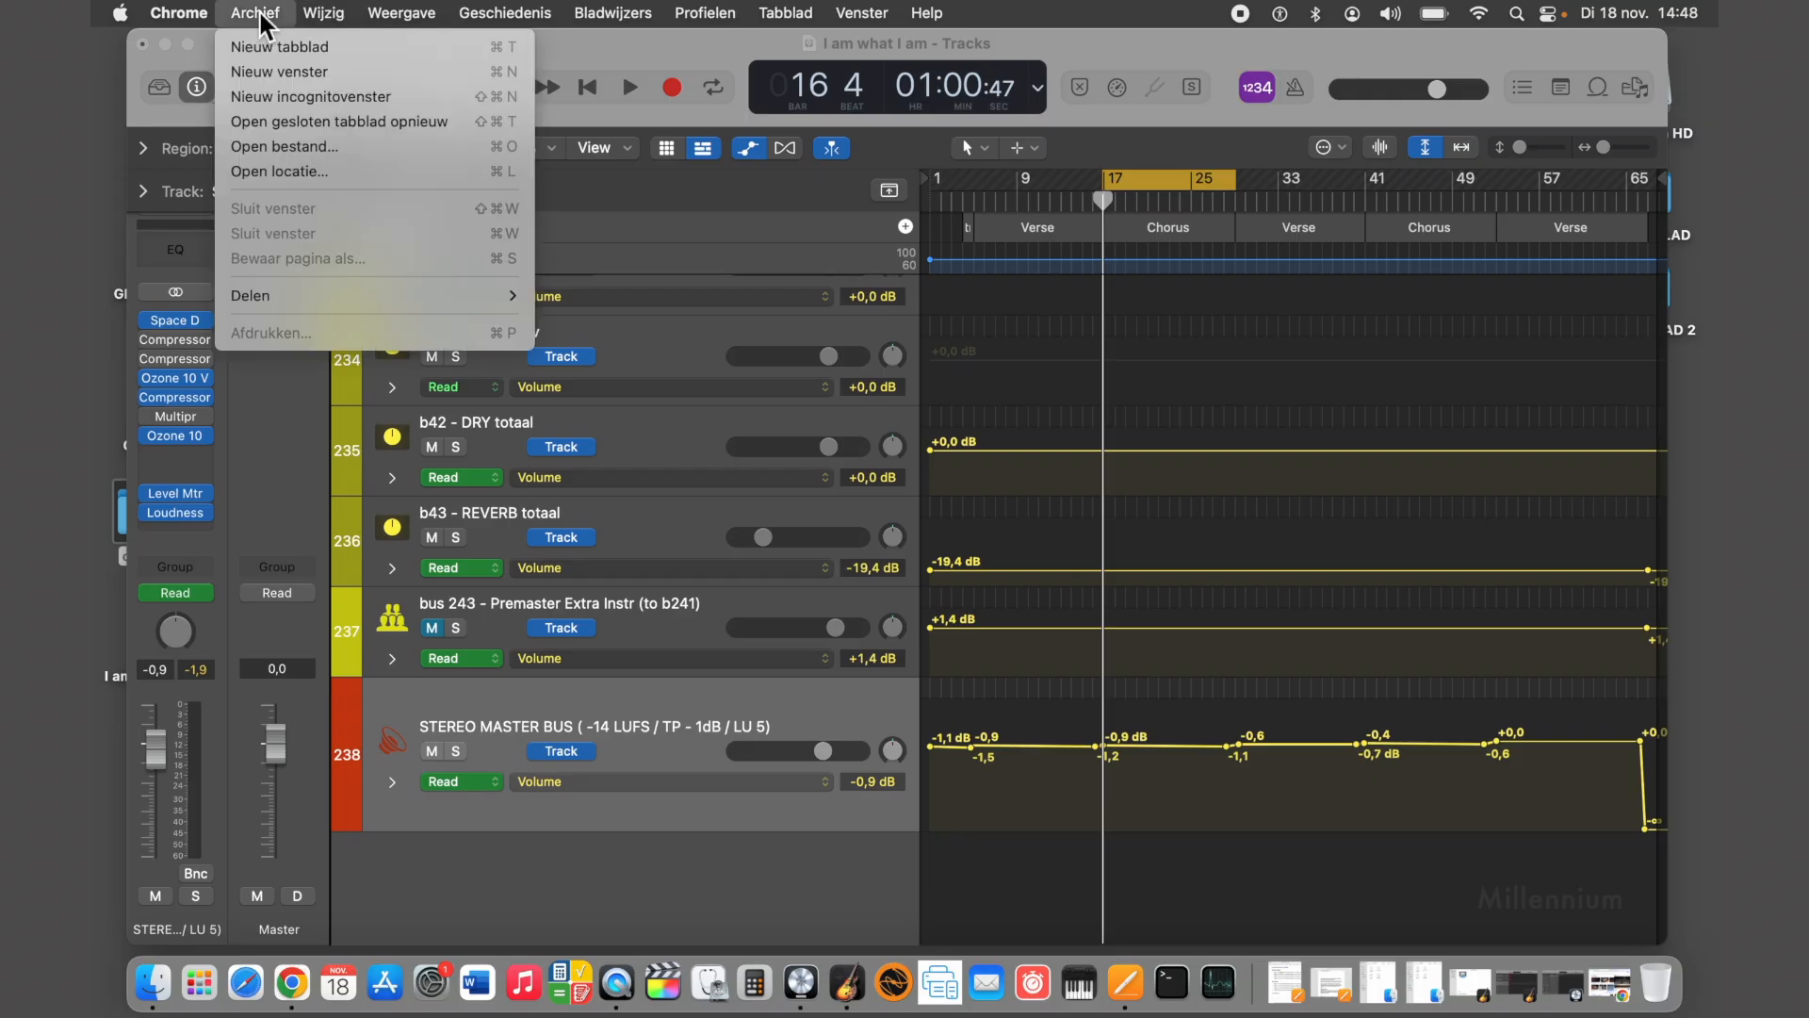
click(283, 48)
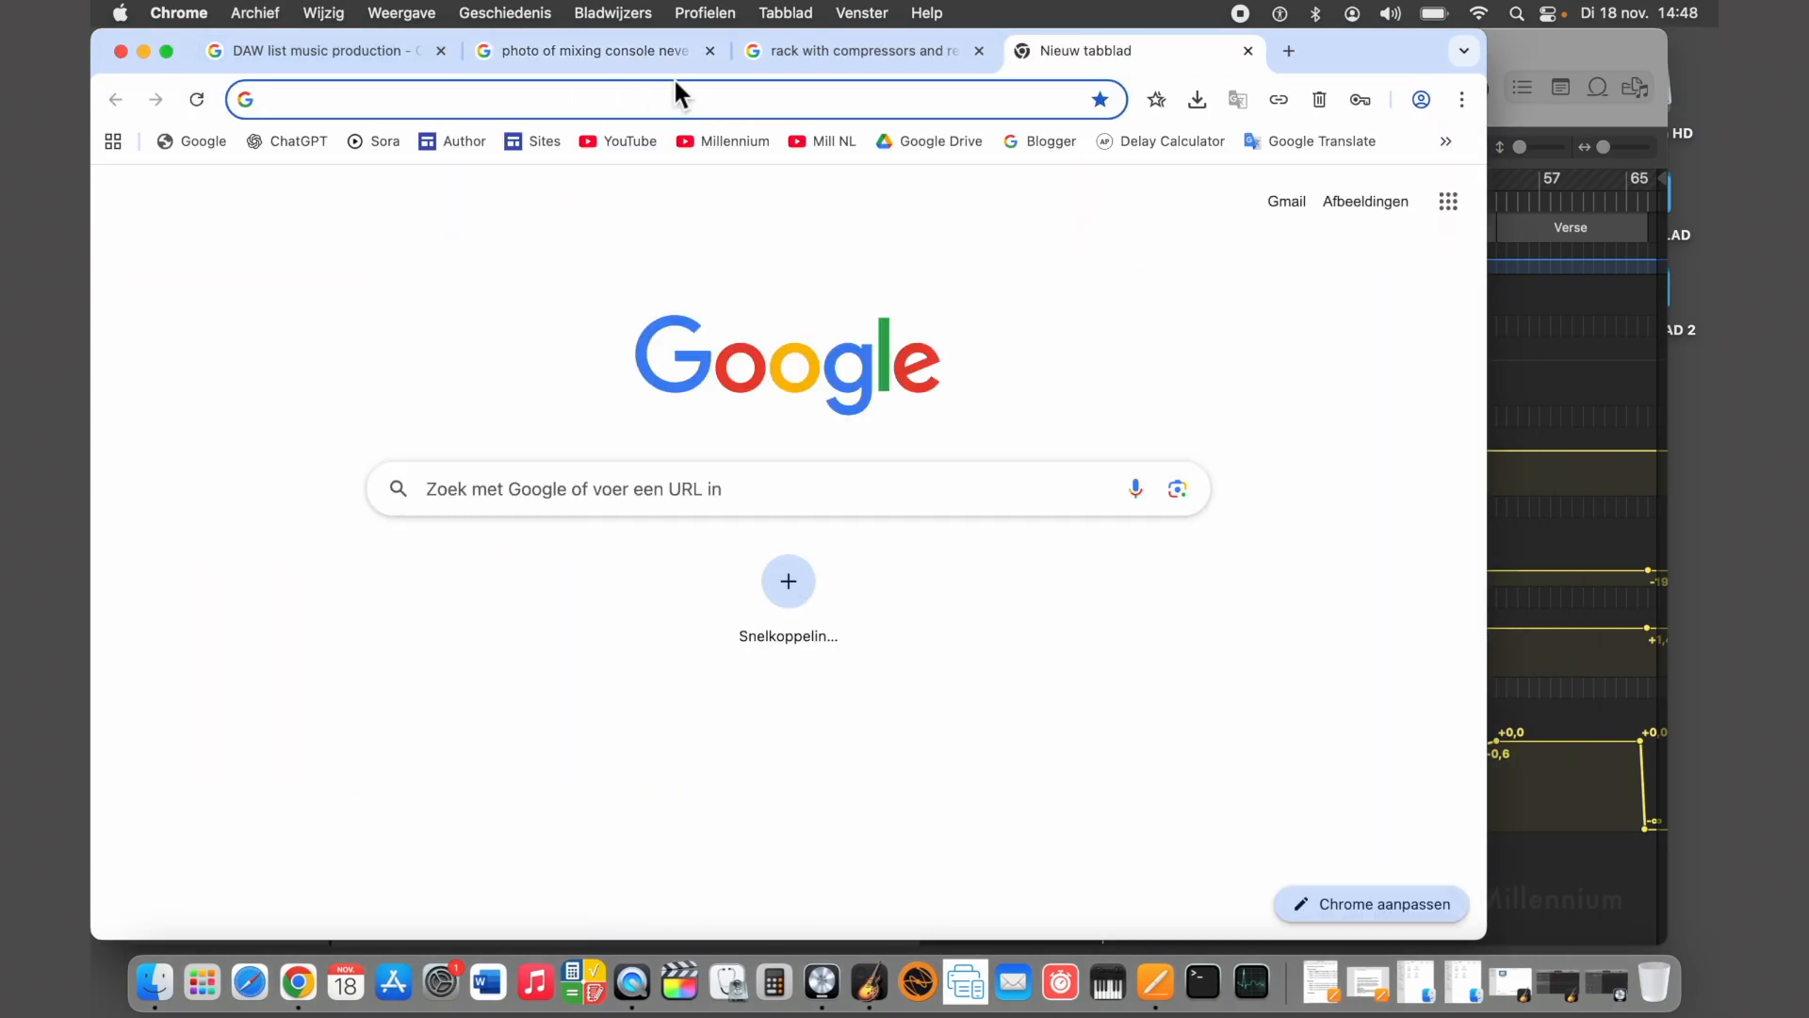
click(146, 52)
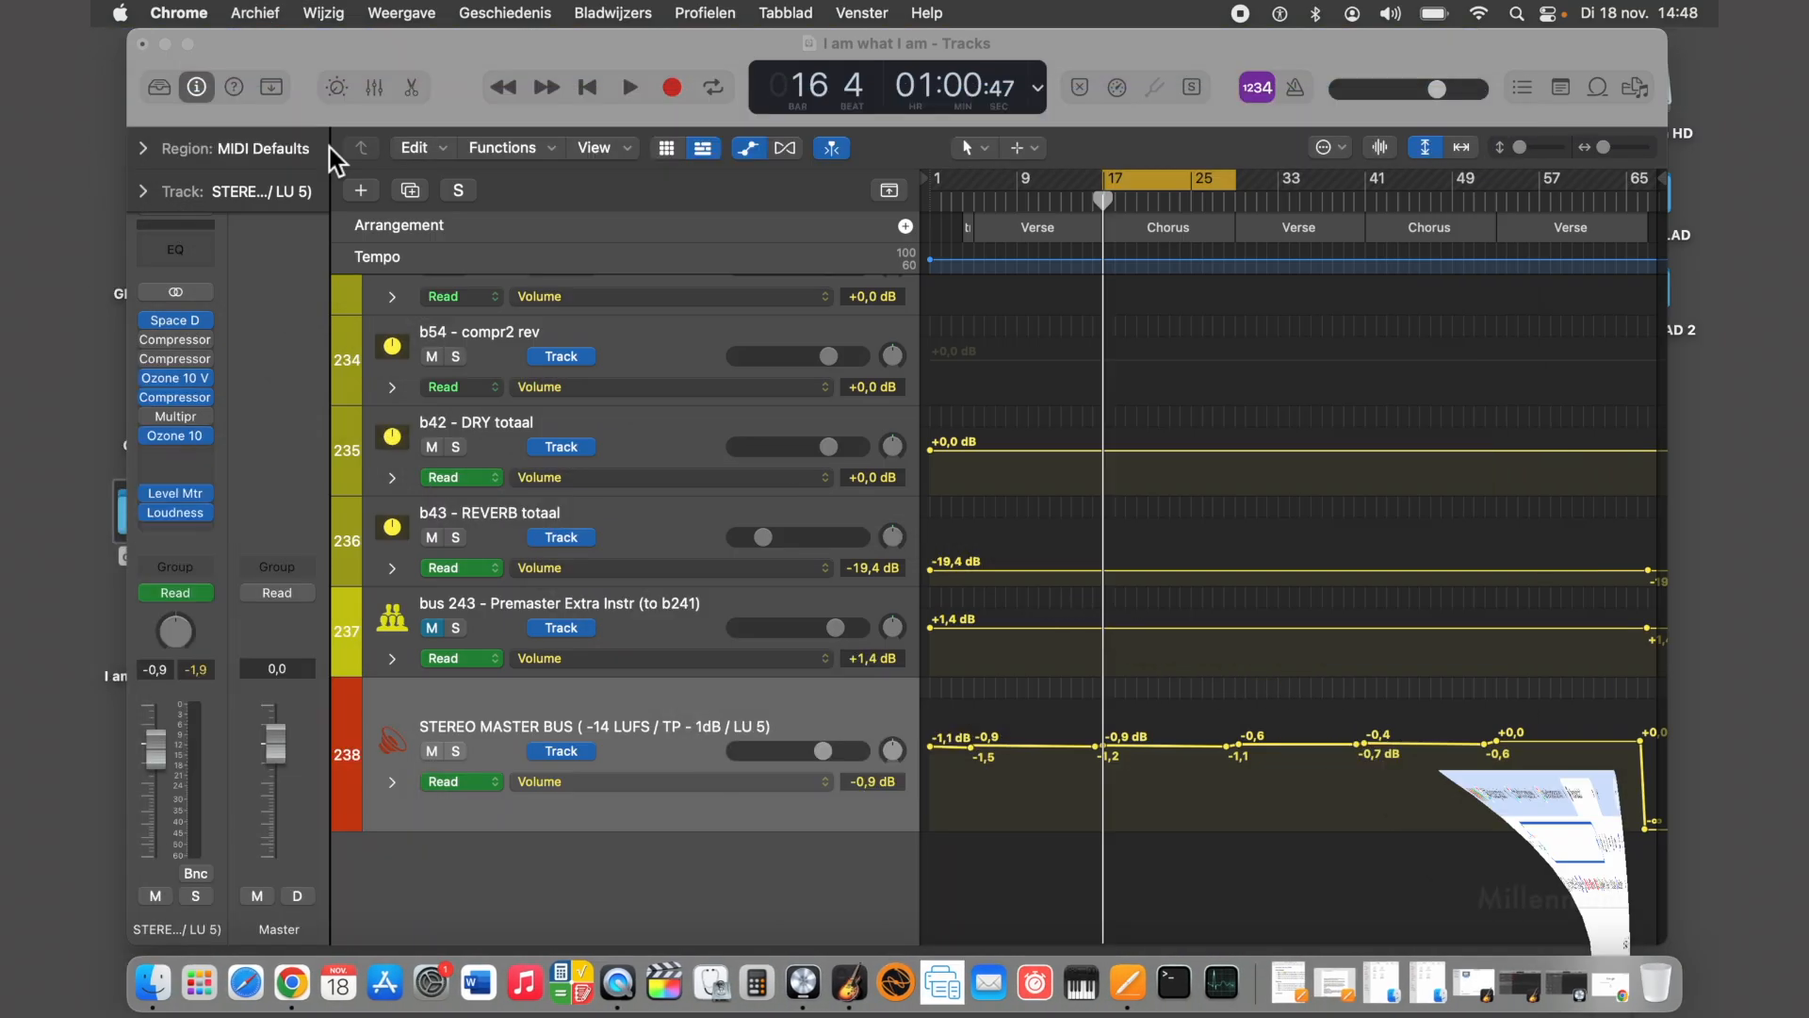
Create a new project with one audio track, keeping the "I am what I am" project open
click(256, 52)
click(254, 14)
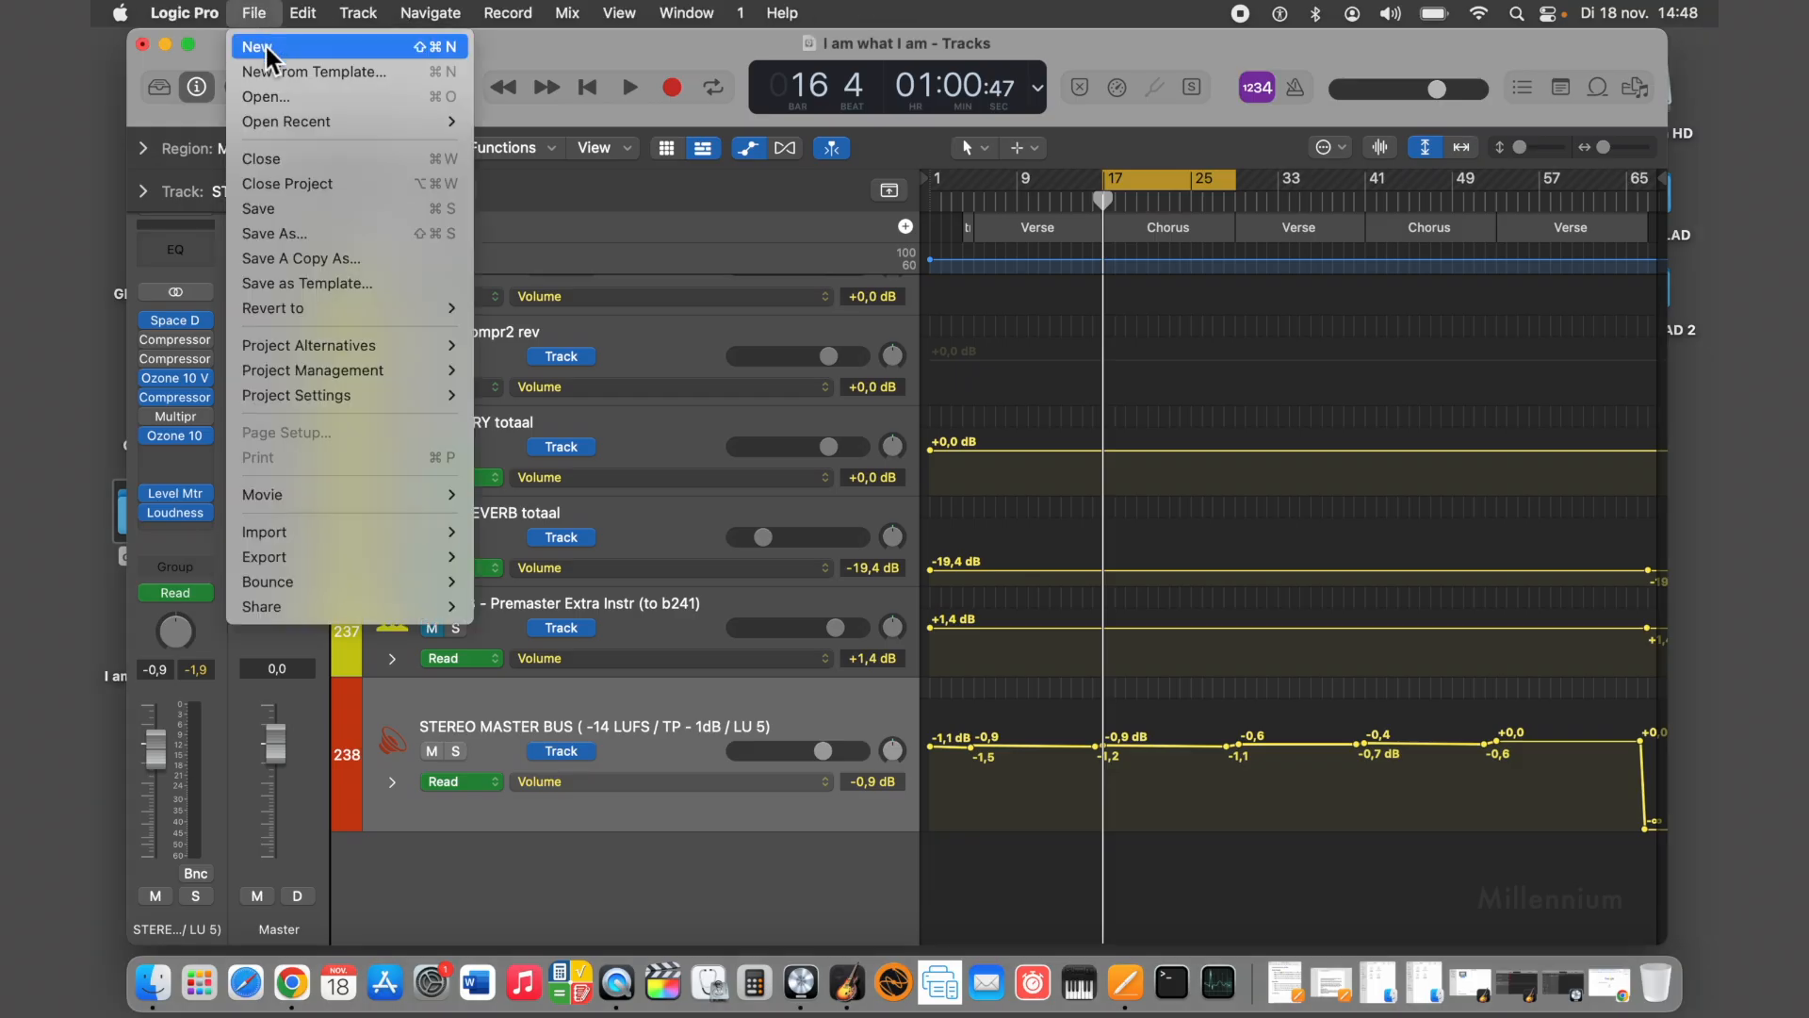
click(264, 52)
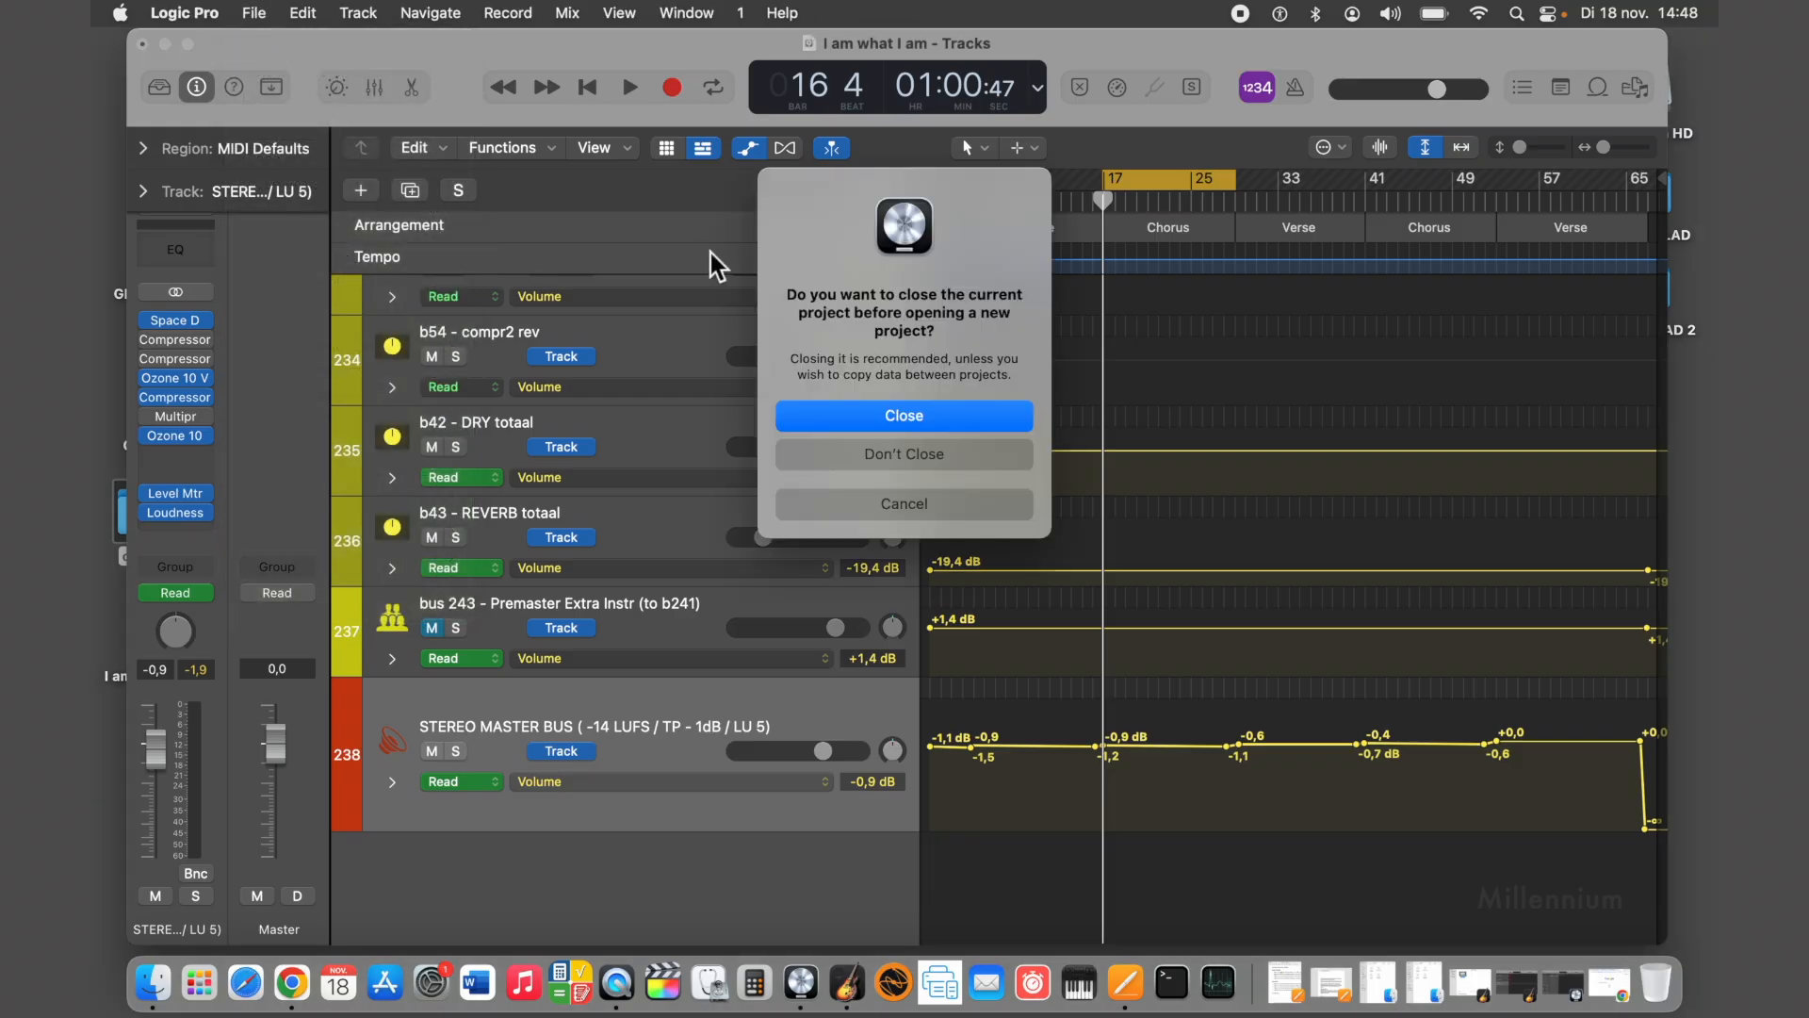
click(863, 456)
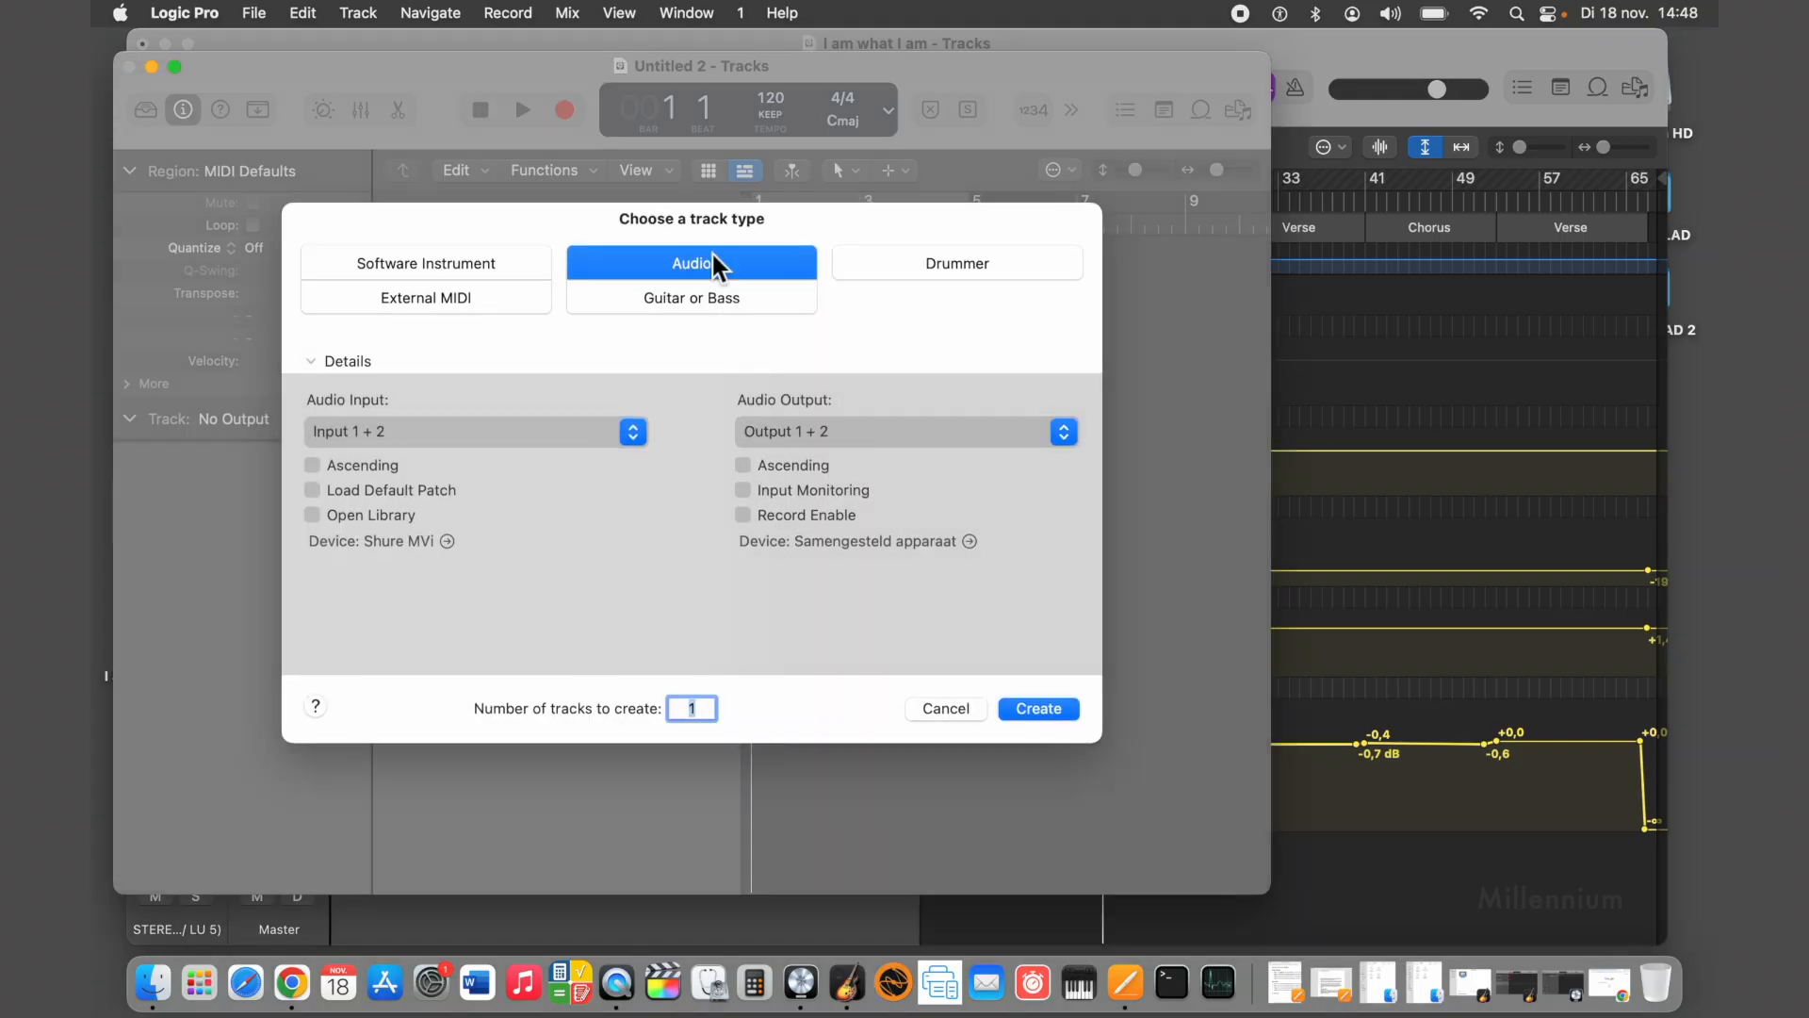
click(710, 265)
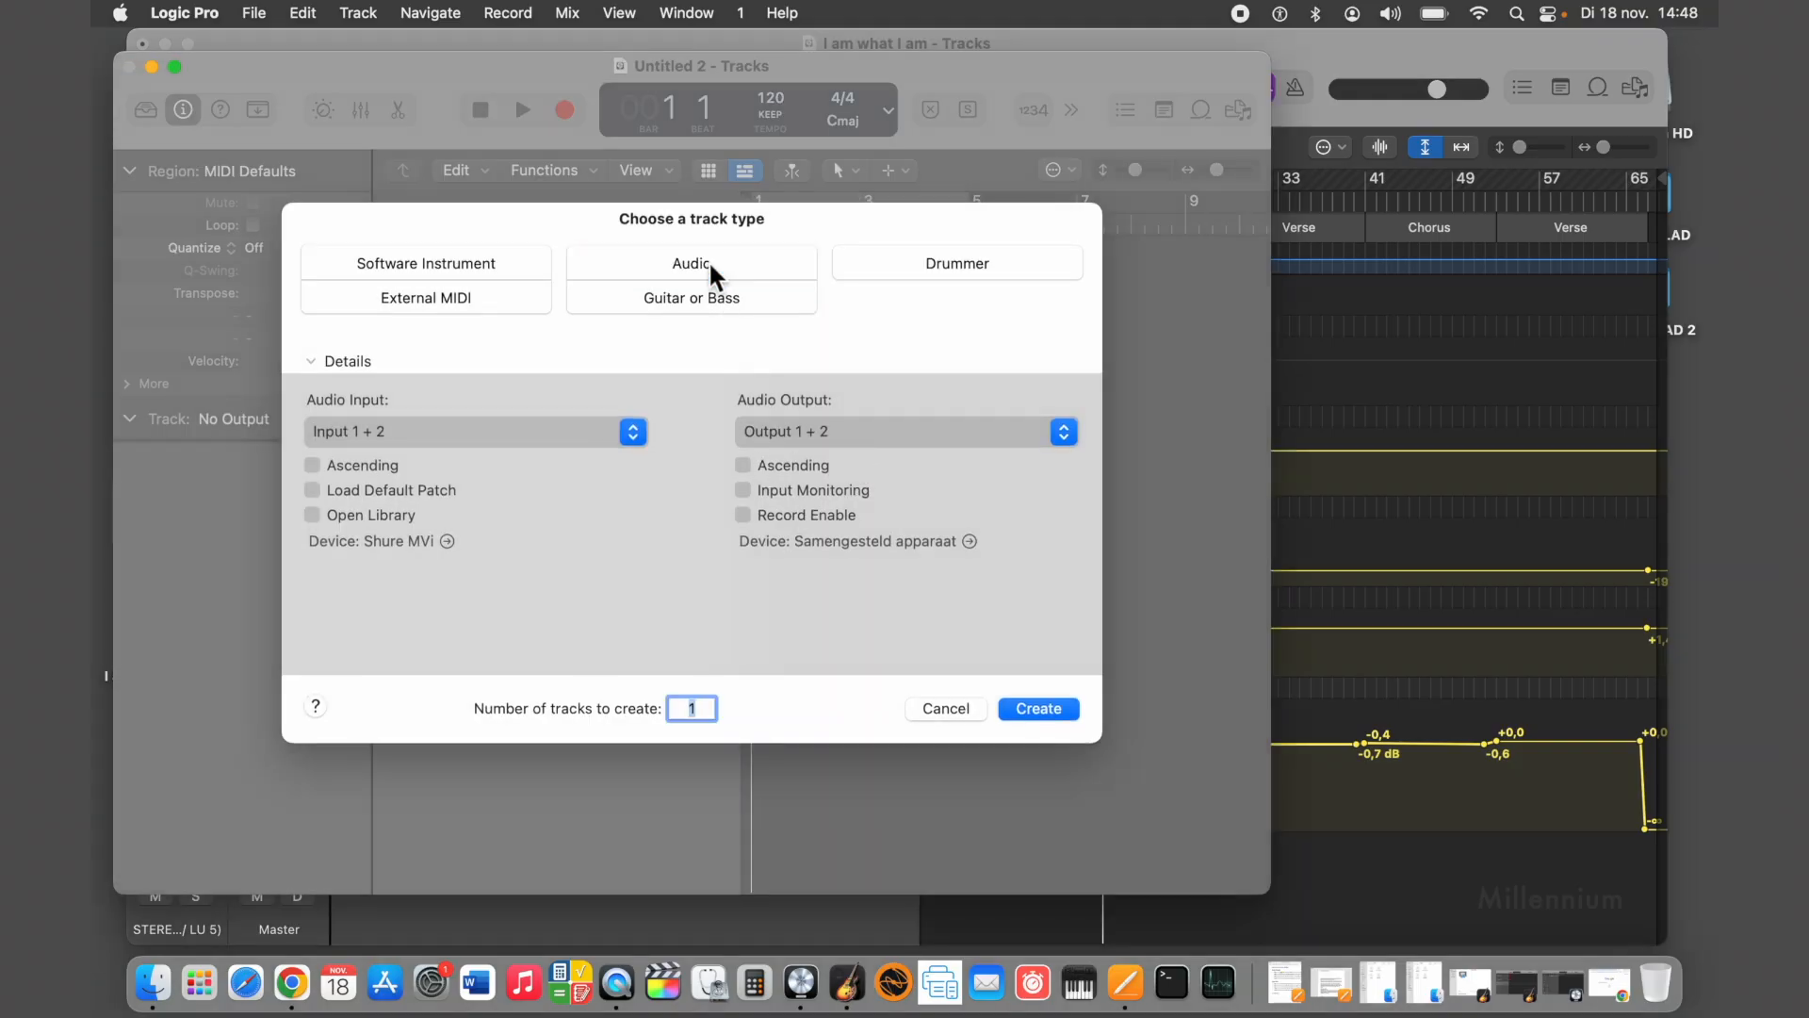
double_click(710, 267)
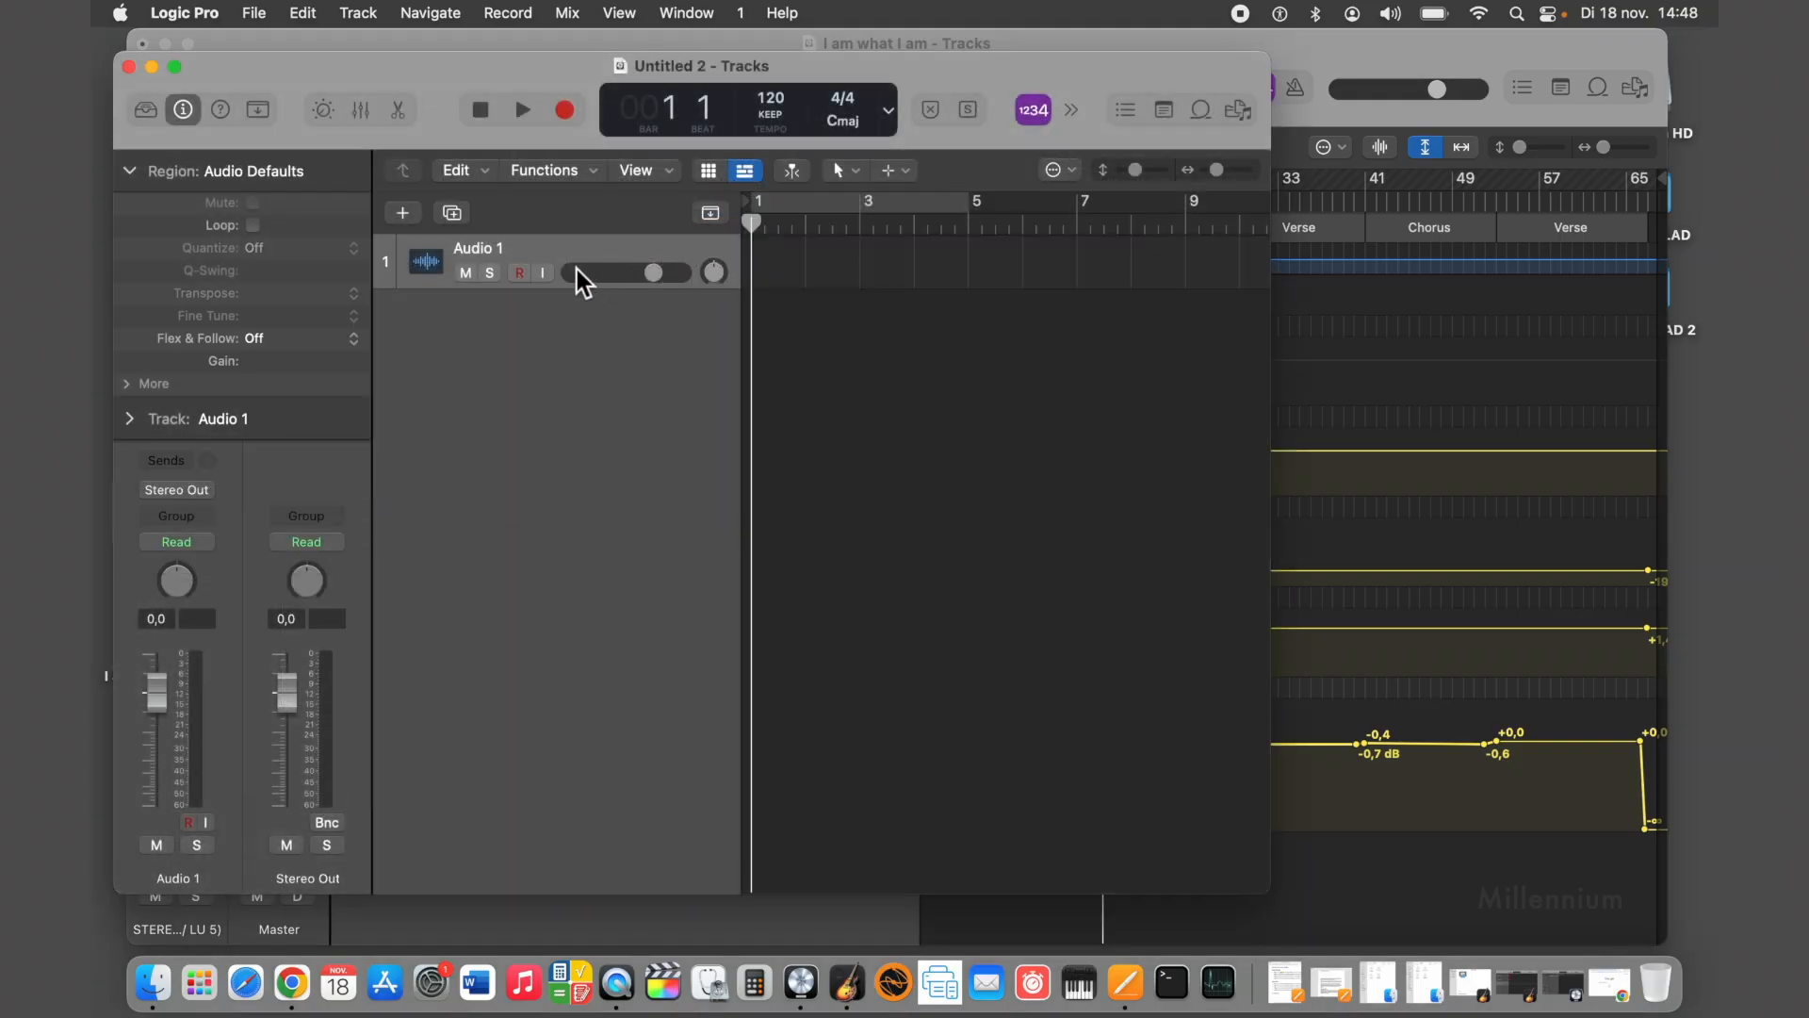
Collapse the Region parameters in the new project so the Audio 1 channel strip has more room
click(129, 170)
click(129, 171)
click(129, 171)
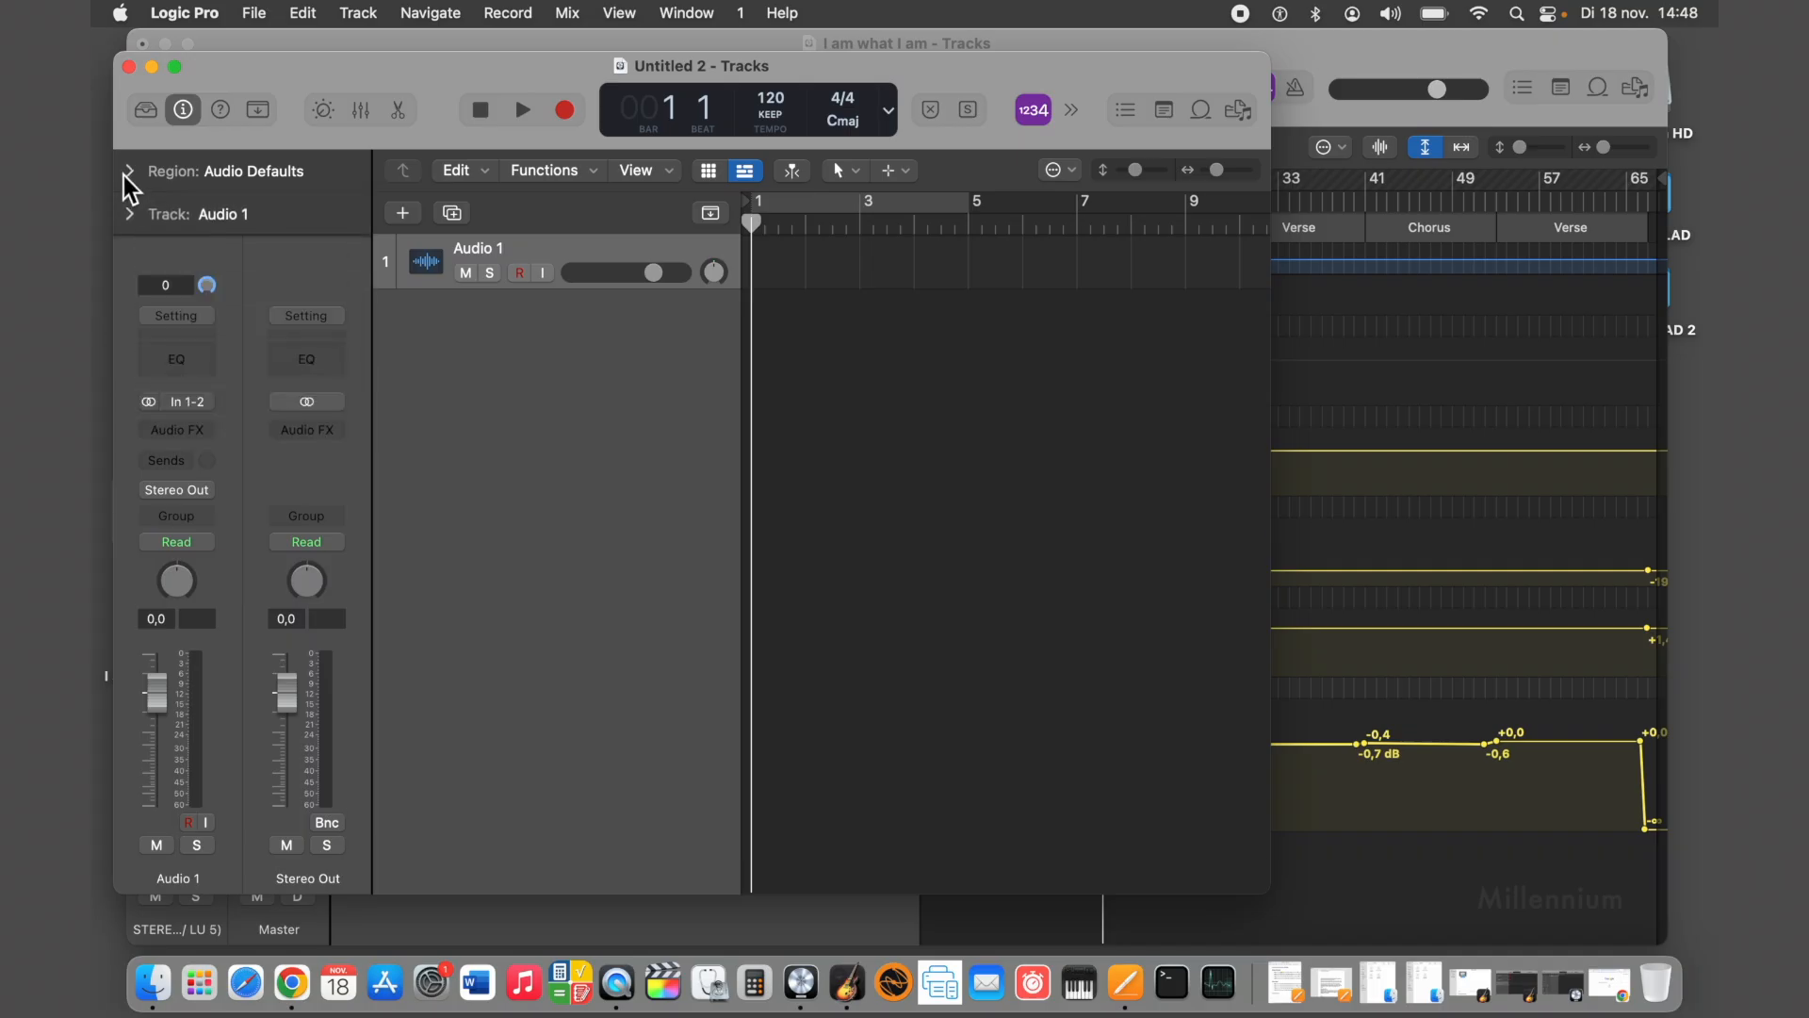
Examine the send destinations of Audio 1 through the 225 - 256 bus range, and leave without assigning a bus
click(187, 461)
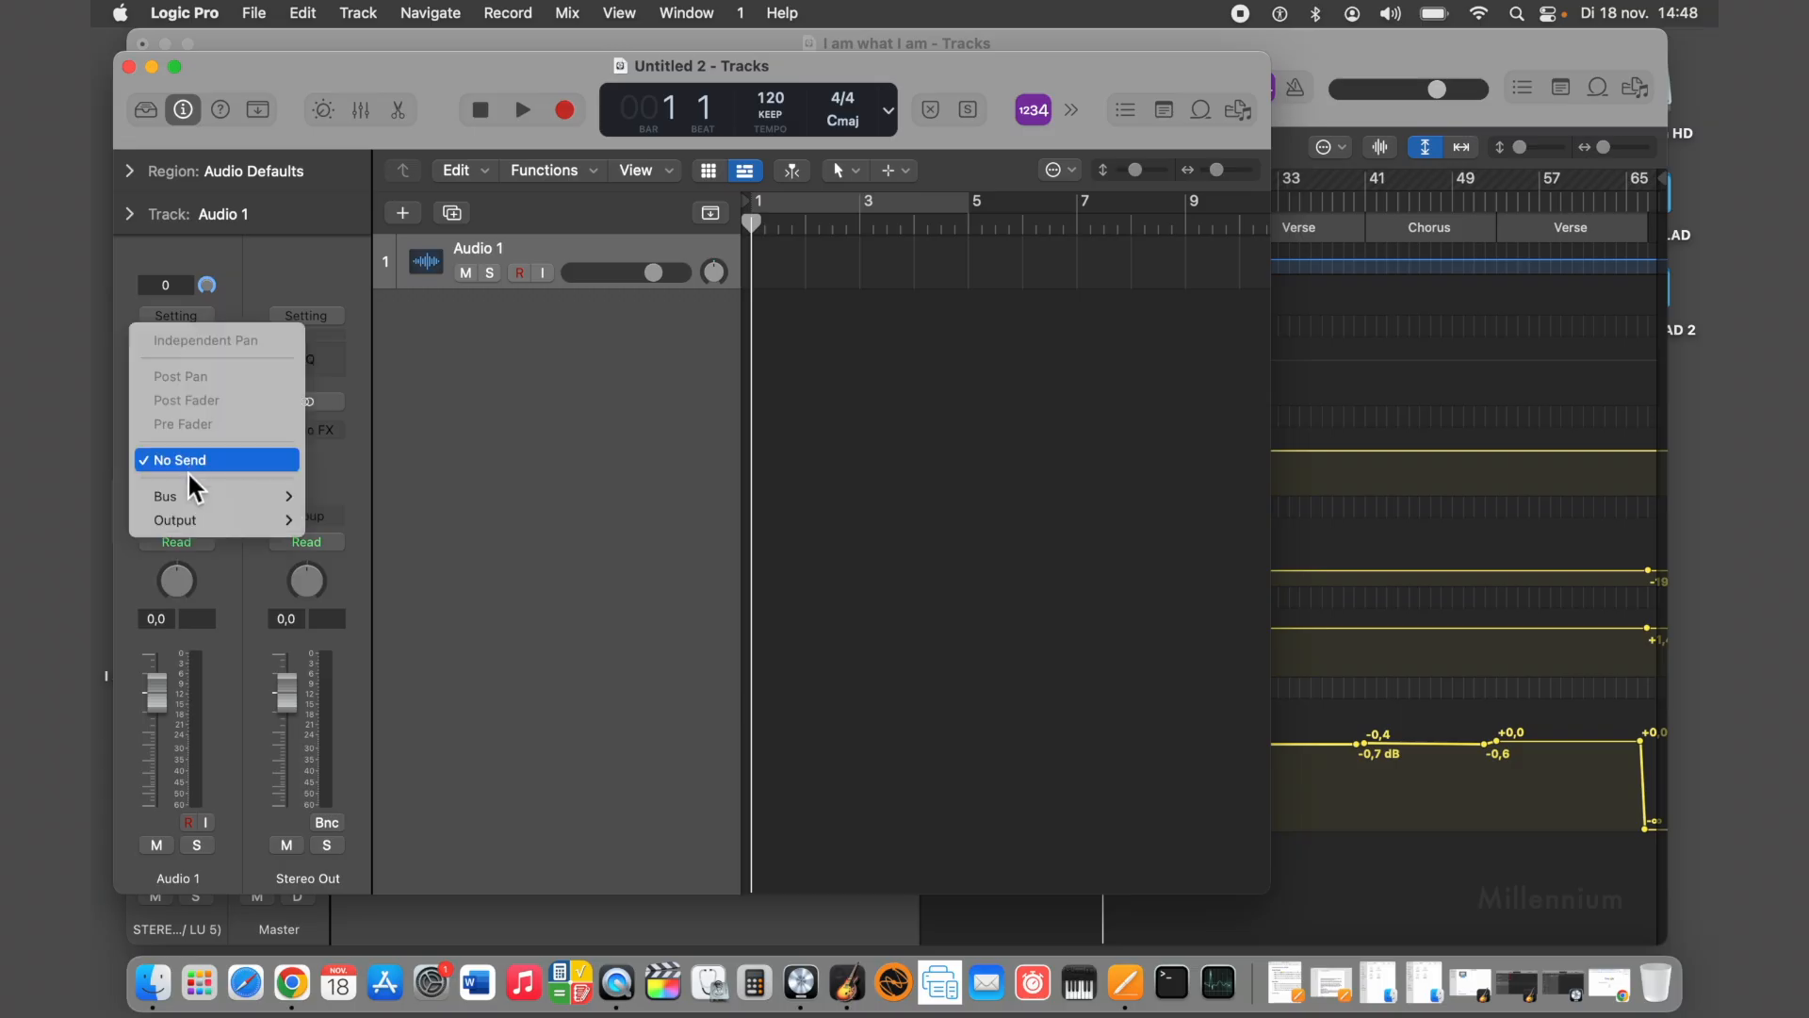
mouse_move(198, 499)
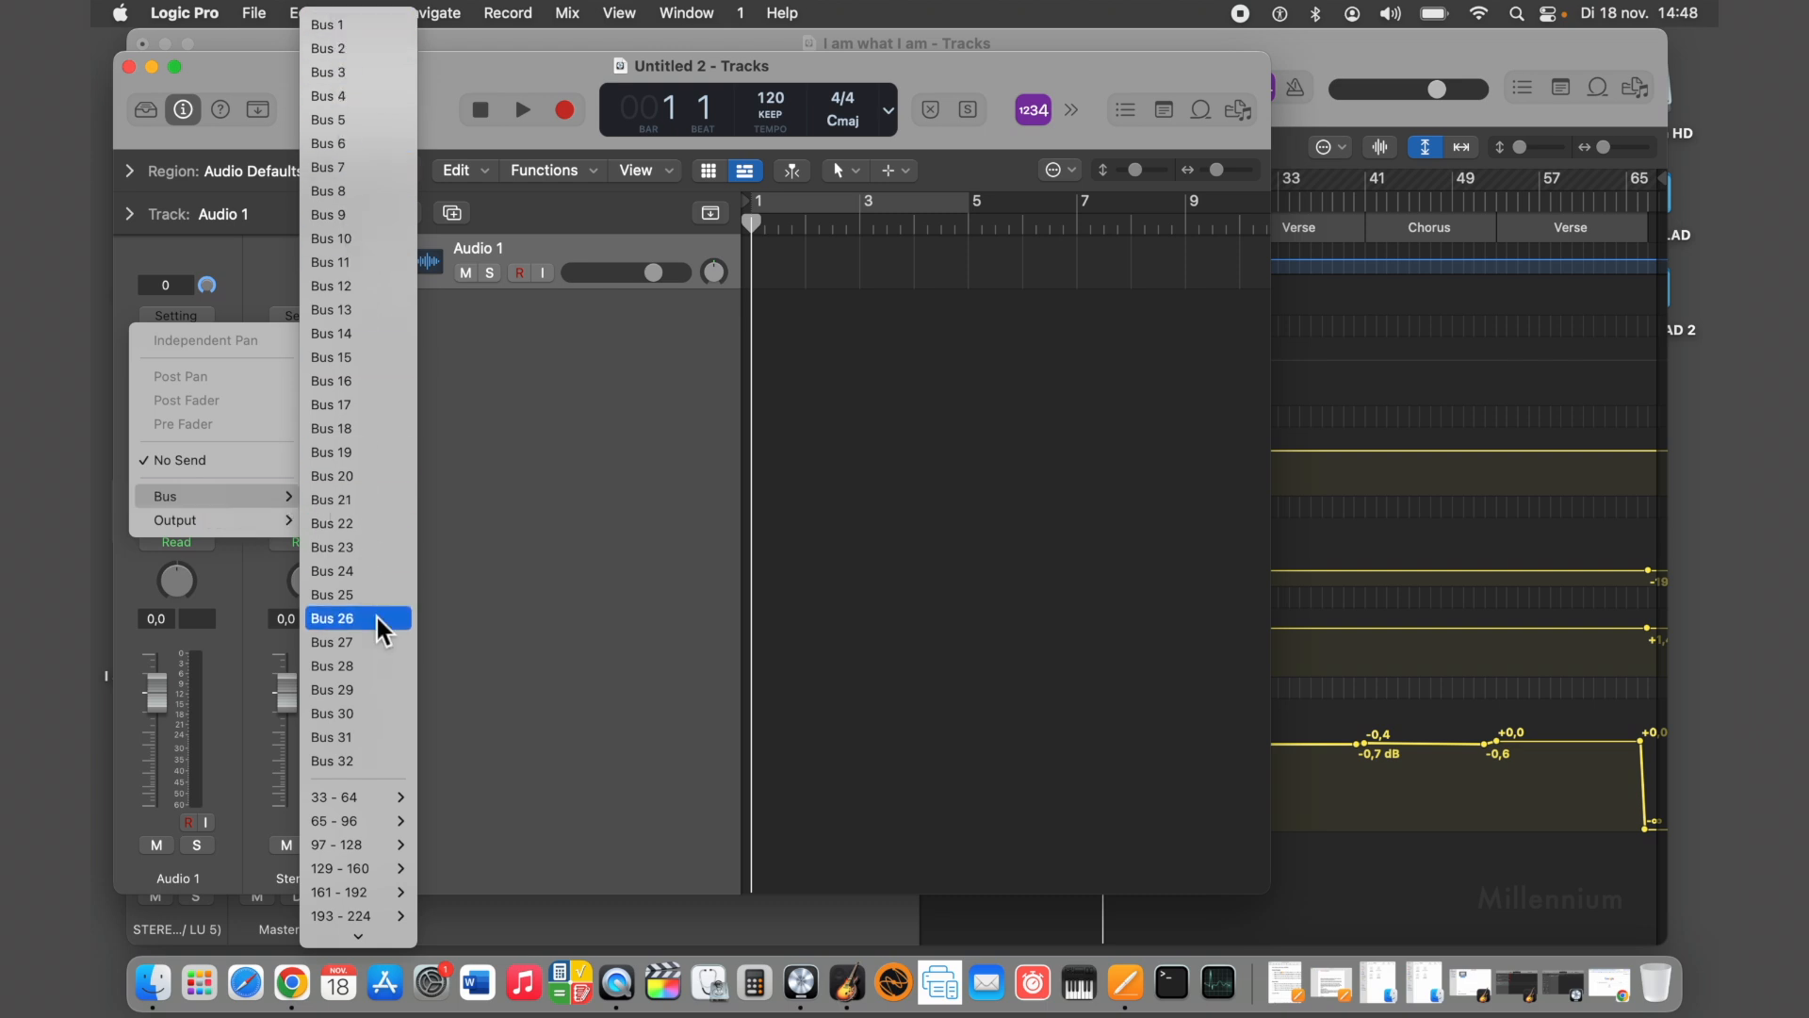
mouse_move(383, 936)
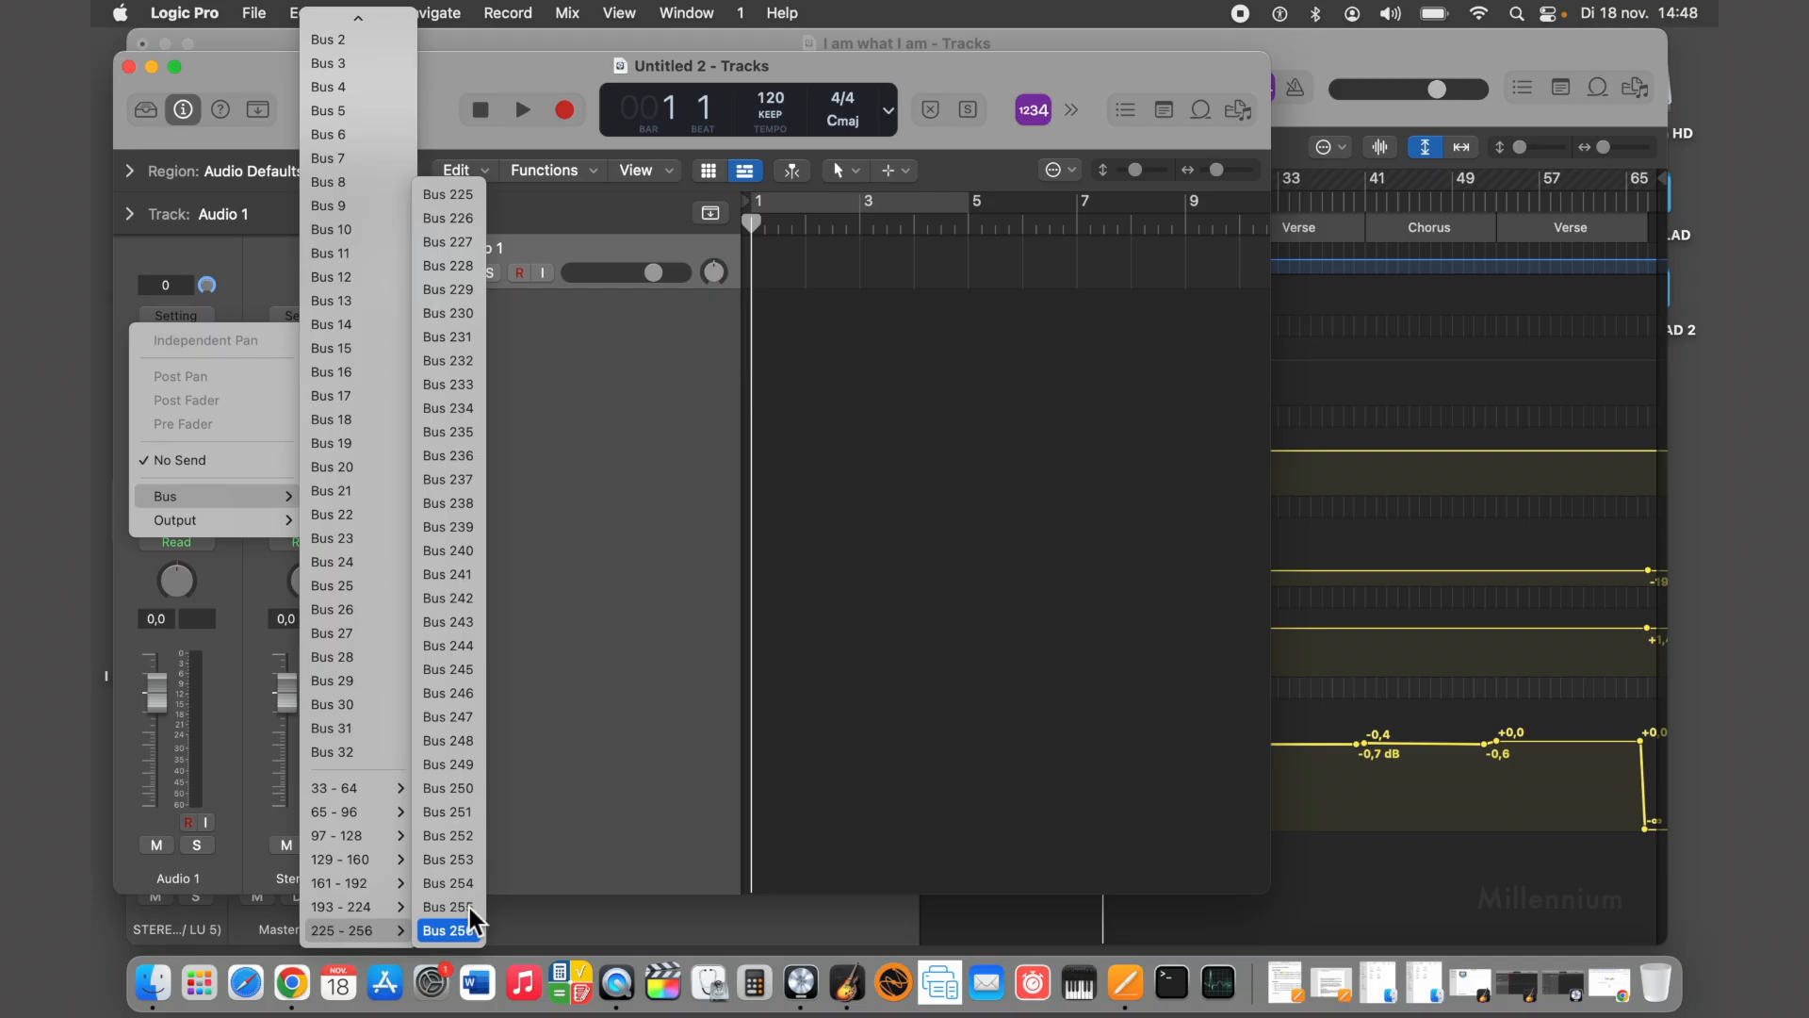
click(477, 82)
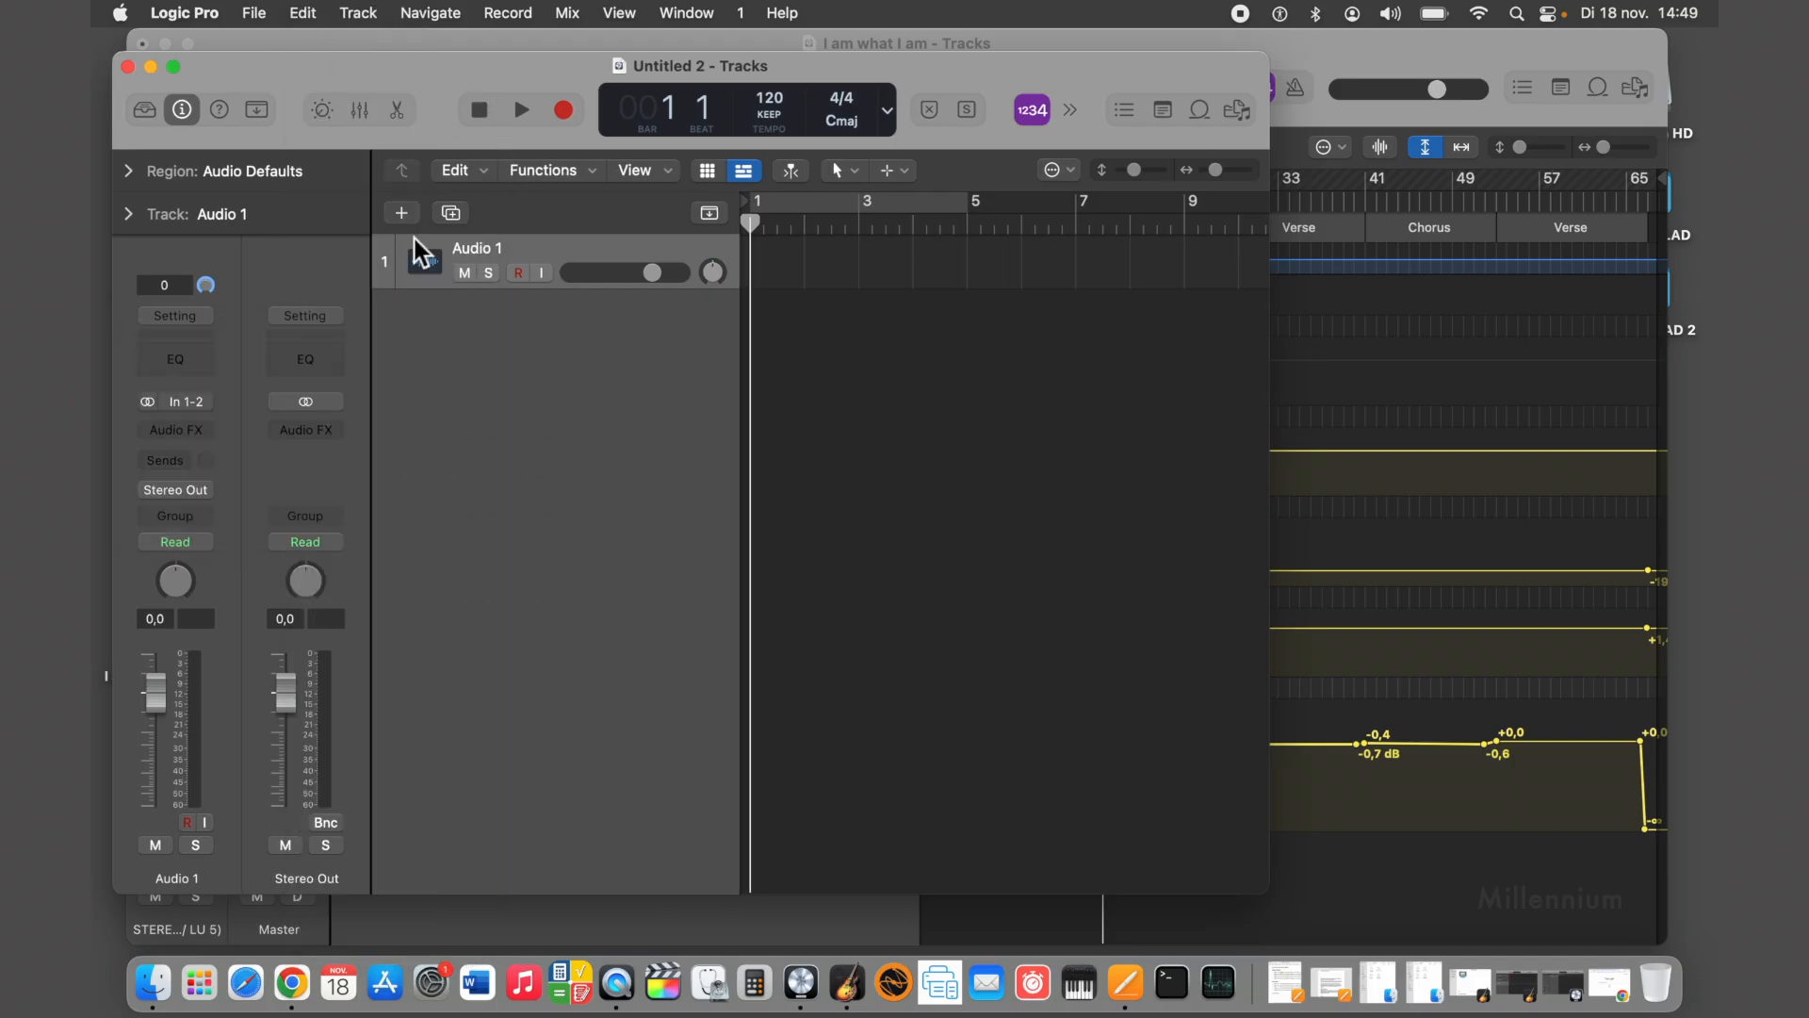
Switch to Chrome, compare the MusicRadar compressor rack photo with the Rupert Neve Designs 5088 console photo, and minimize the browser
click(293, 987)
click(867, 53)
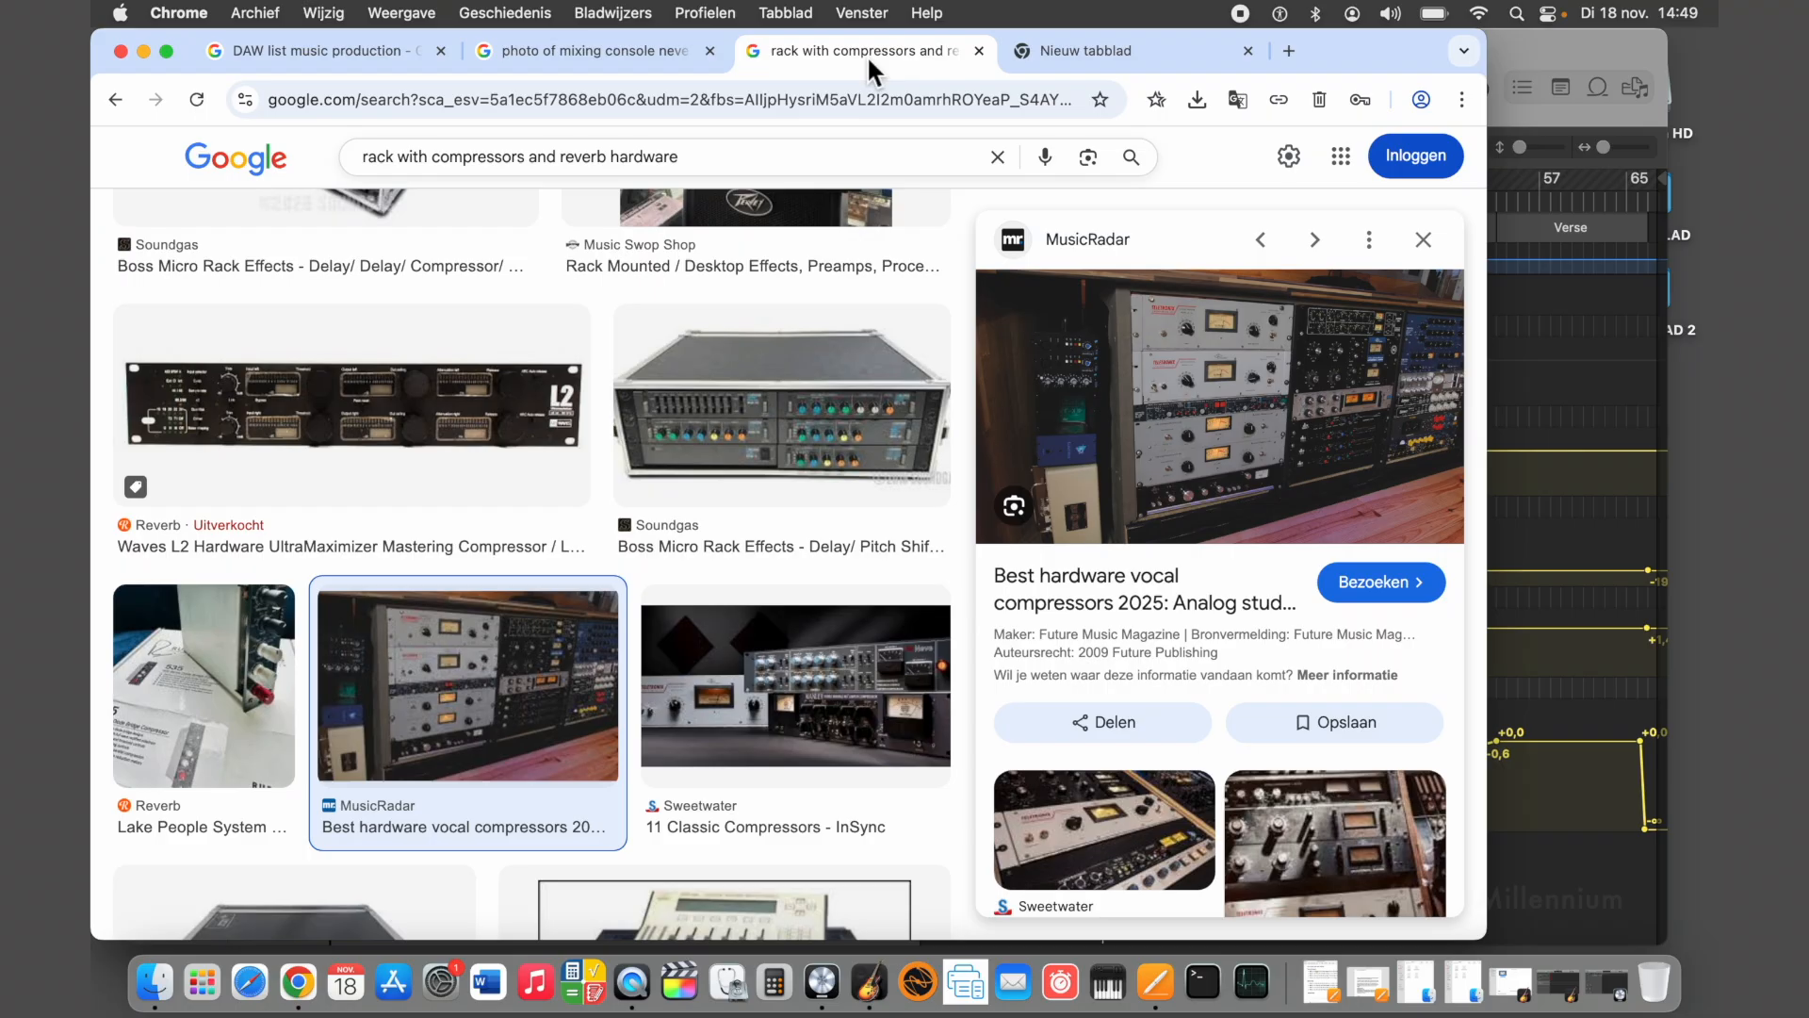
click(537, 51)
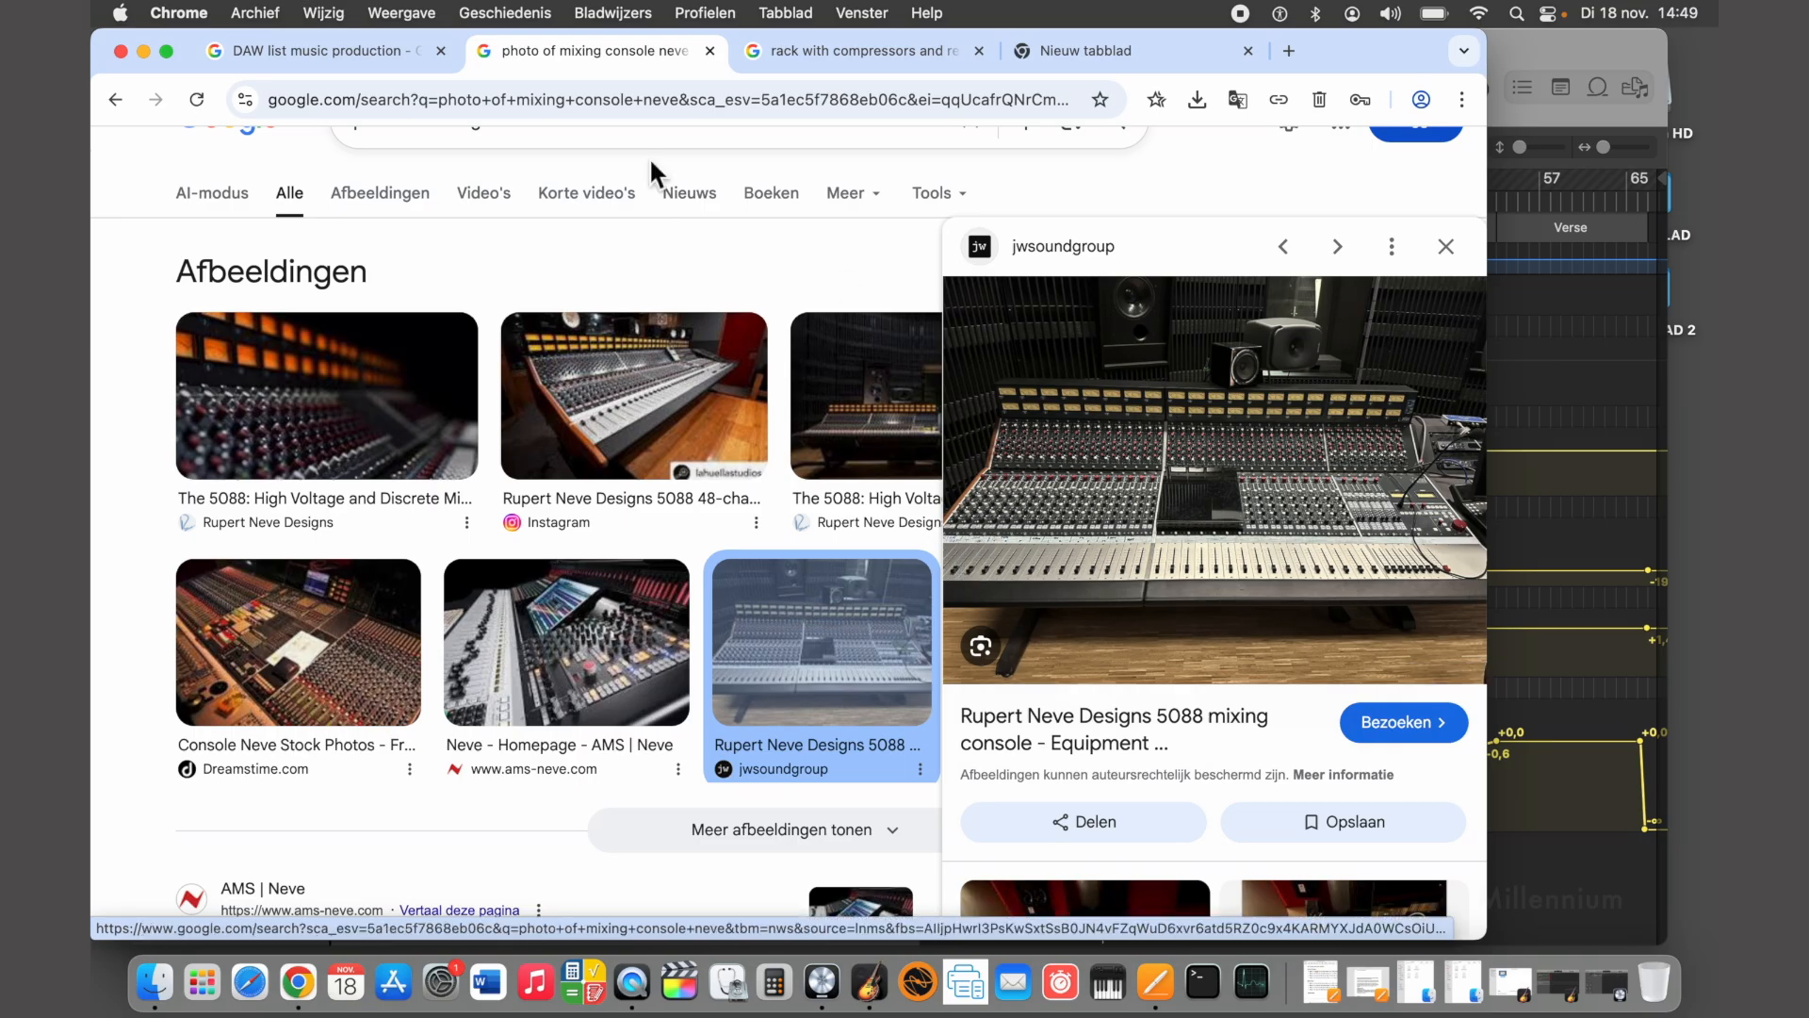
click(823, 45)
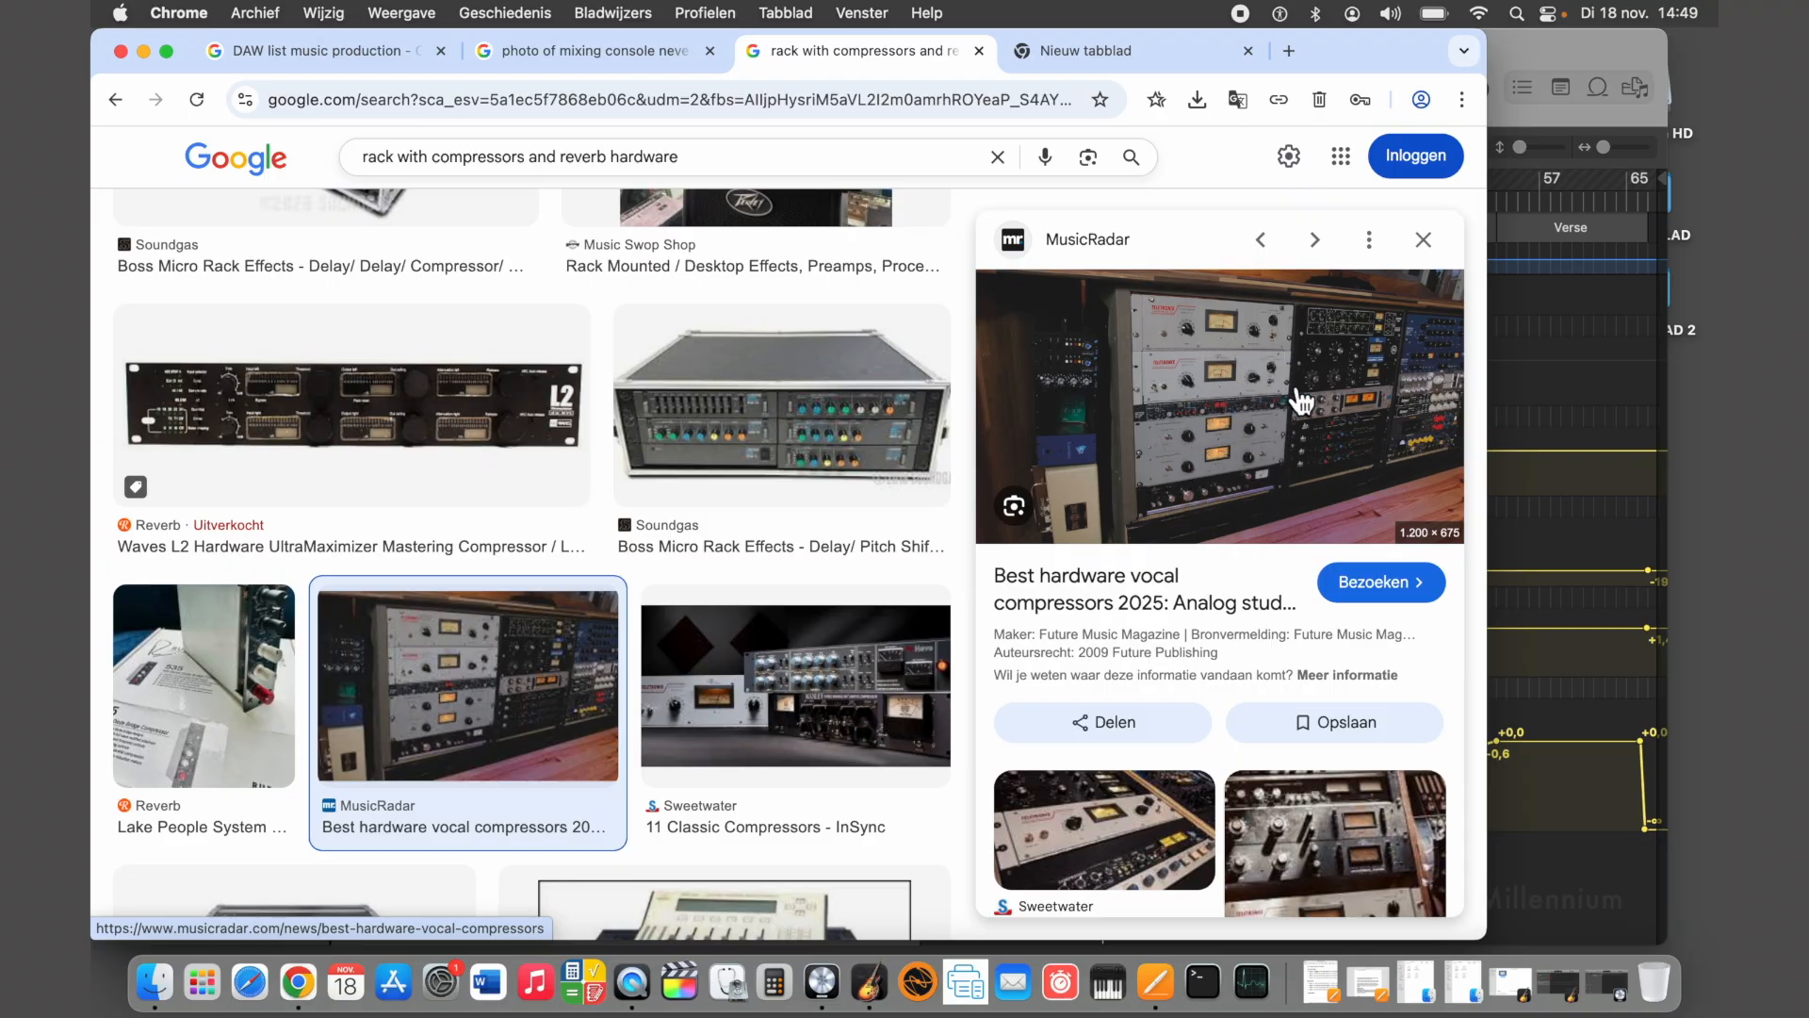
click(641, 57)
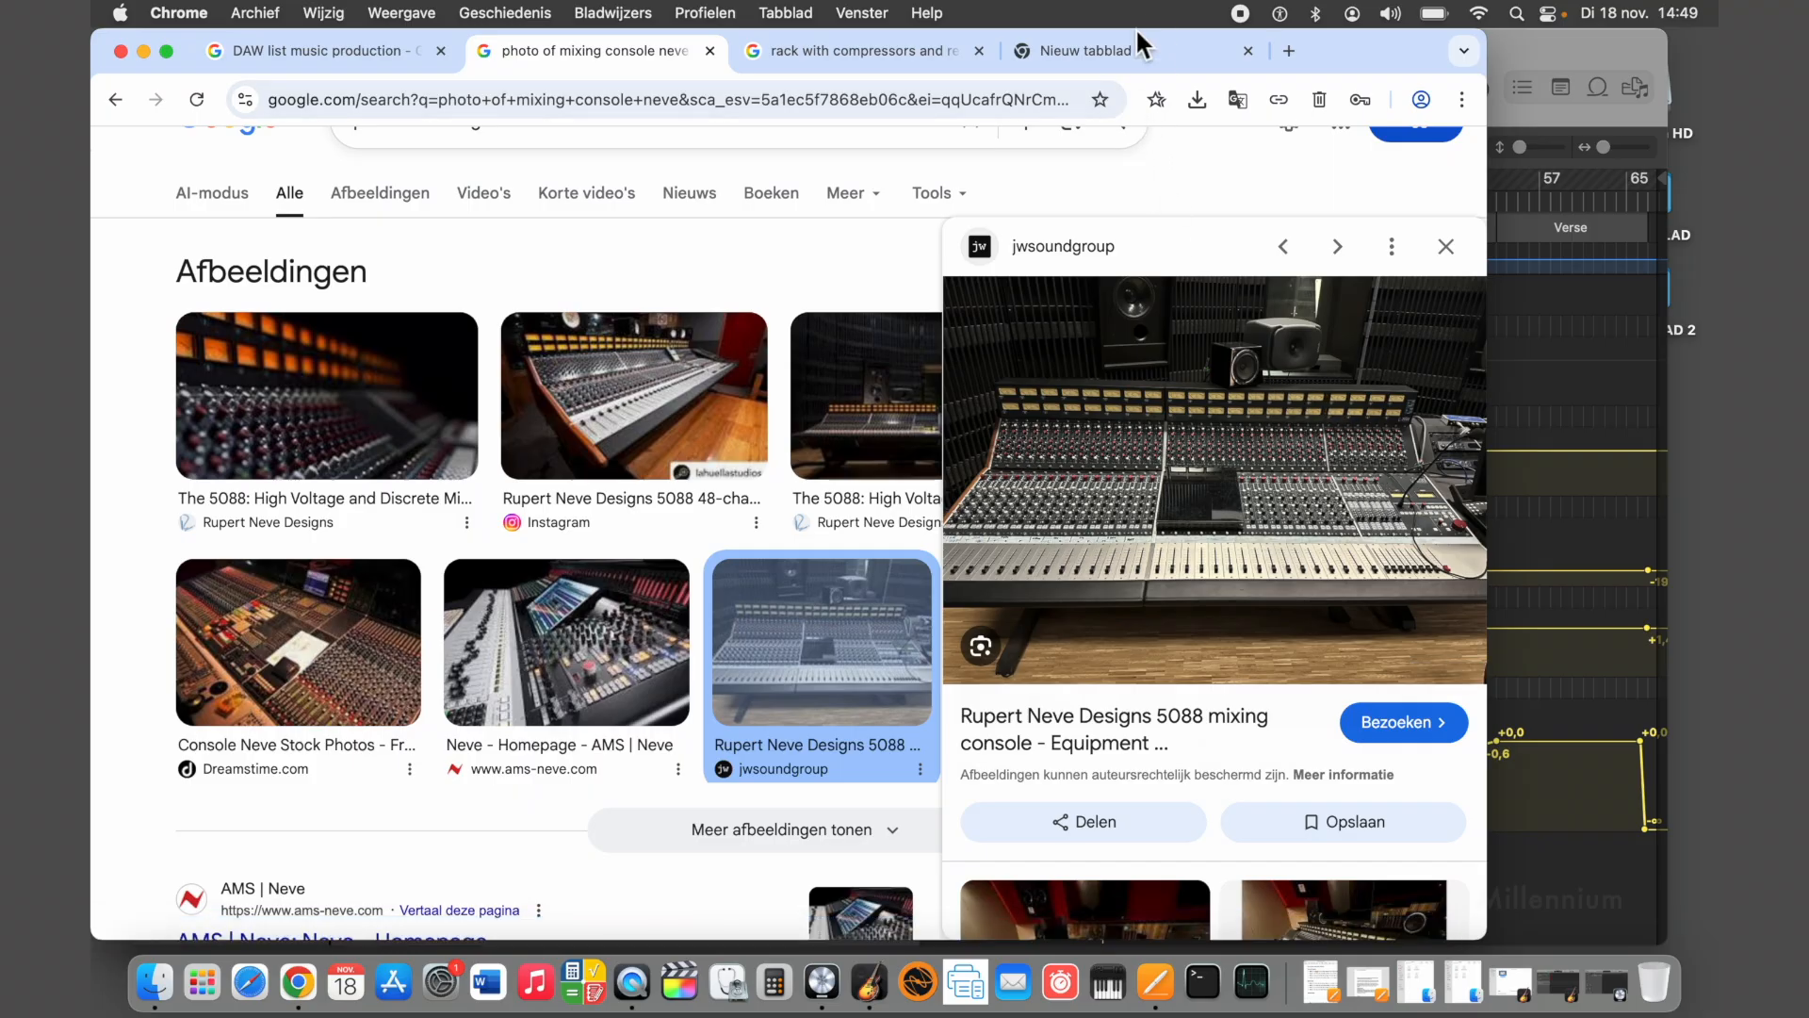
click(908, 50)
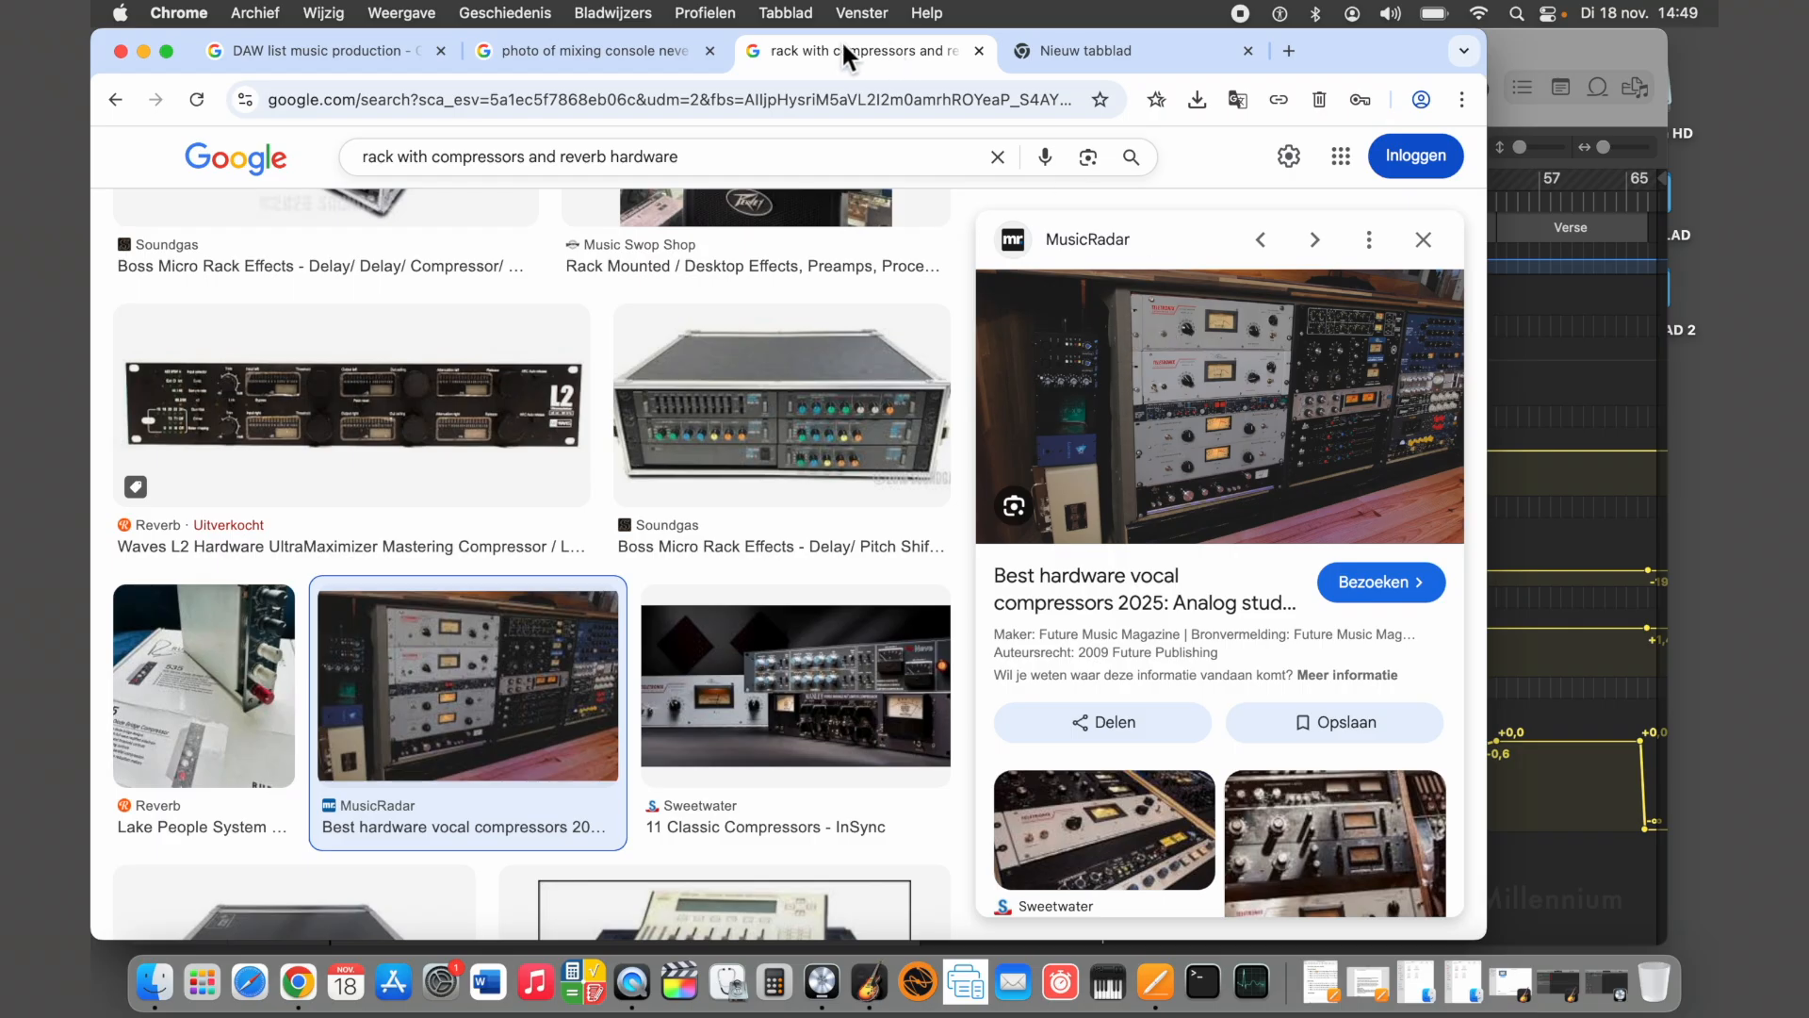
click(682, 42)
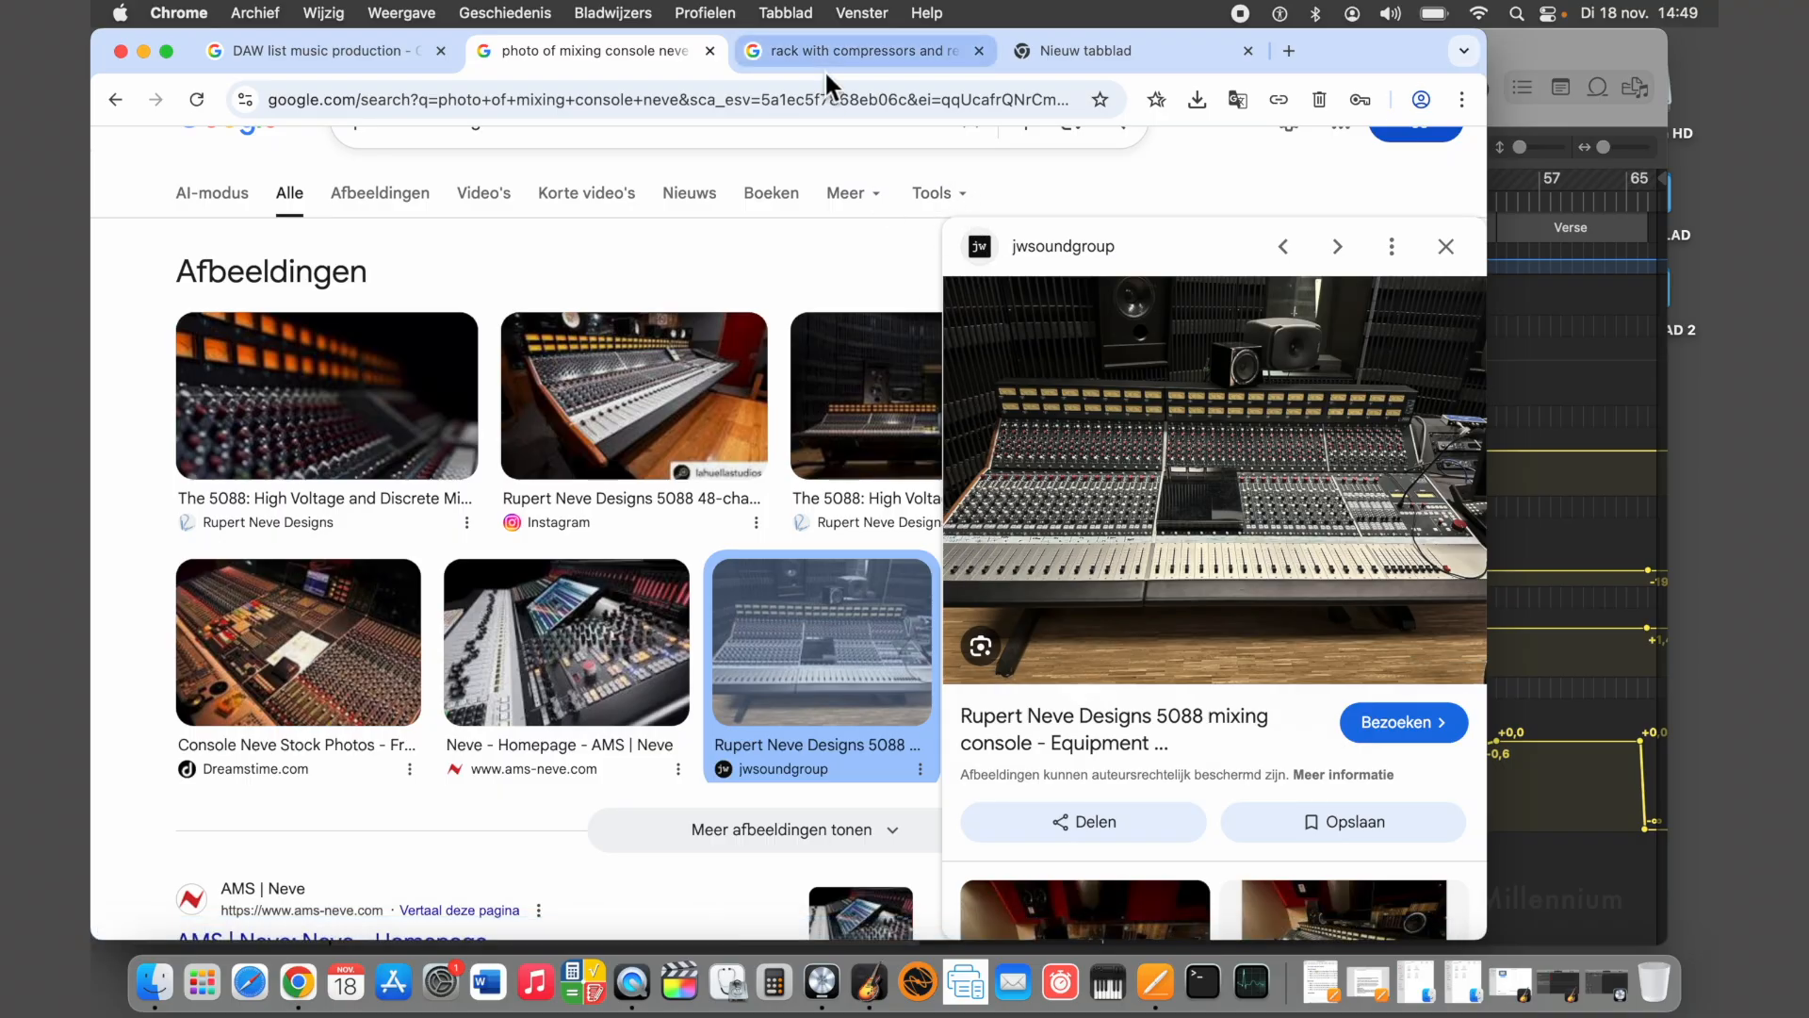
click(886, 54)
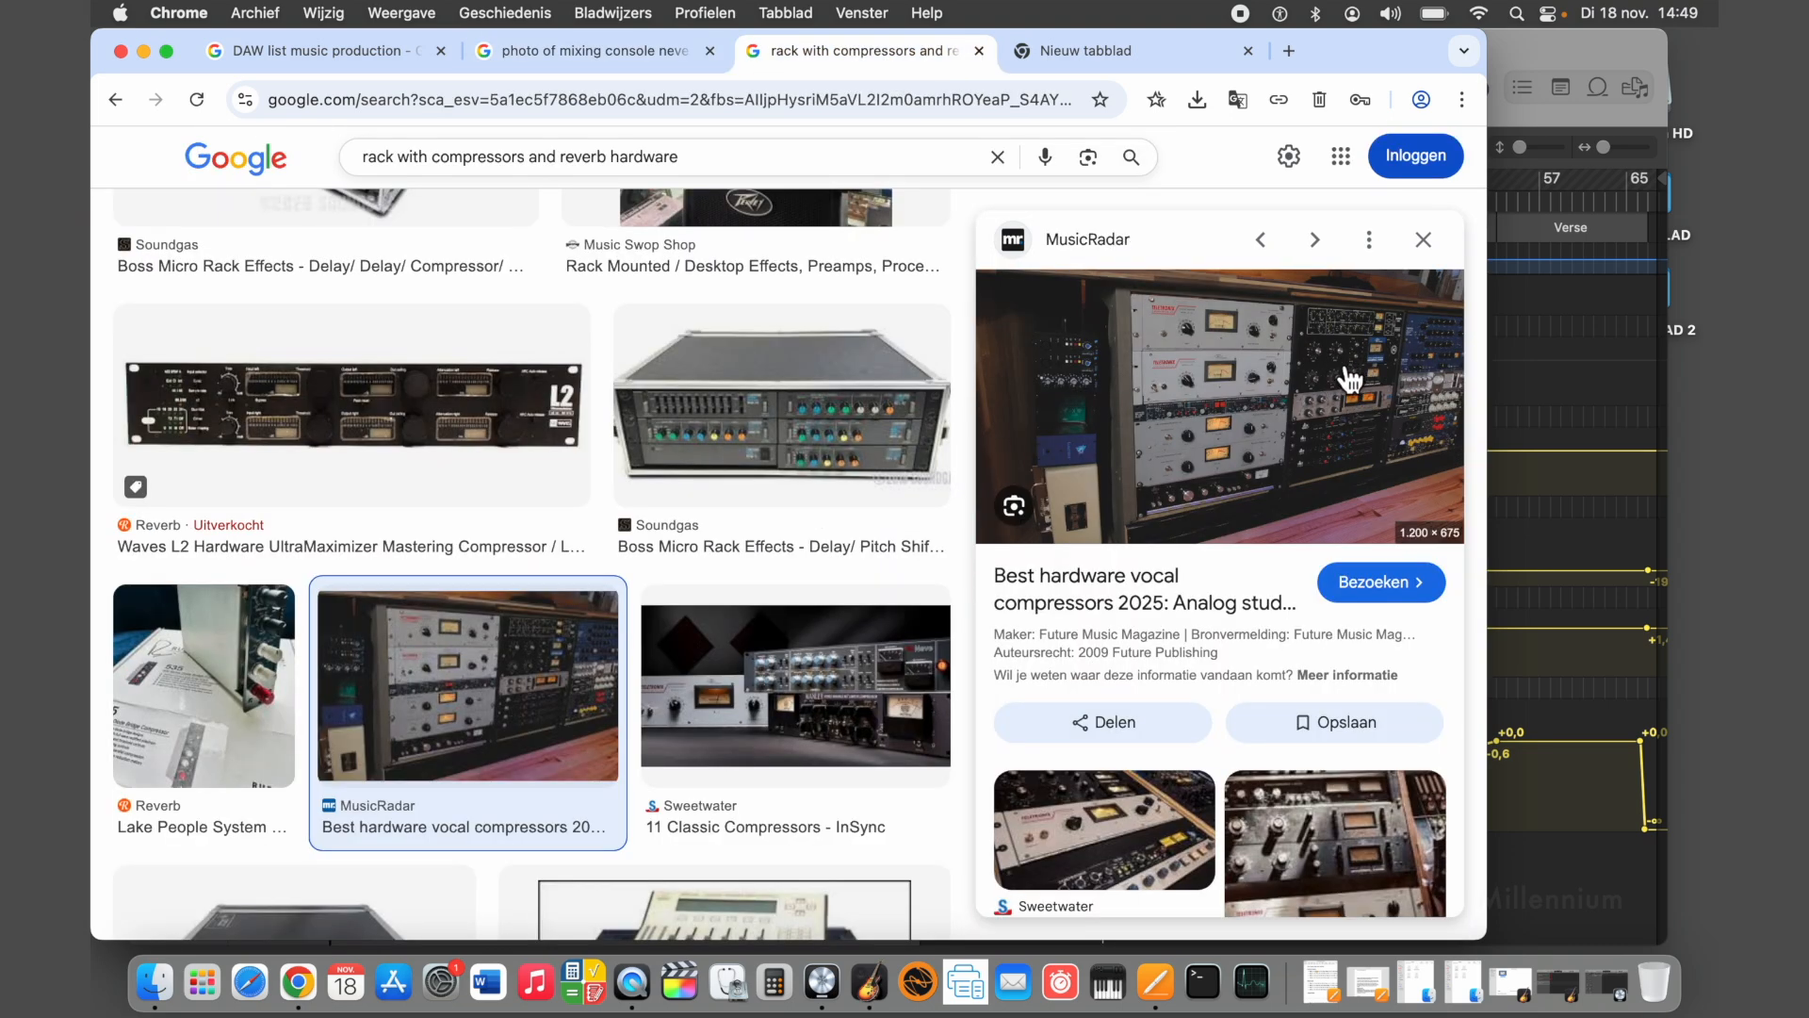
click(646, 45)
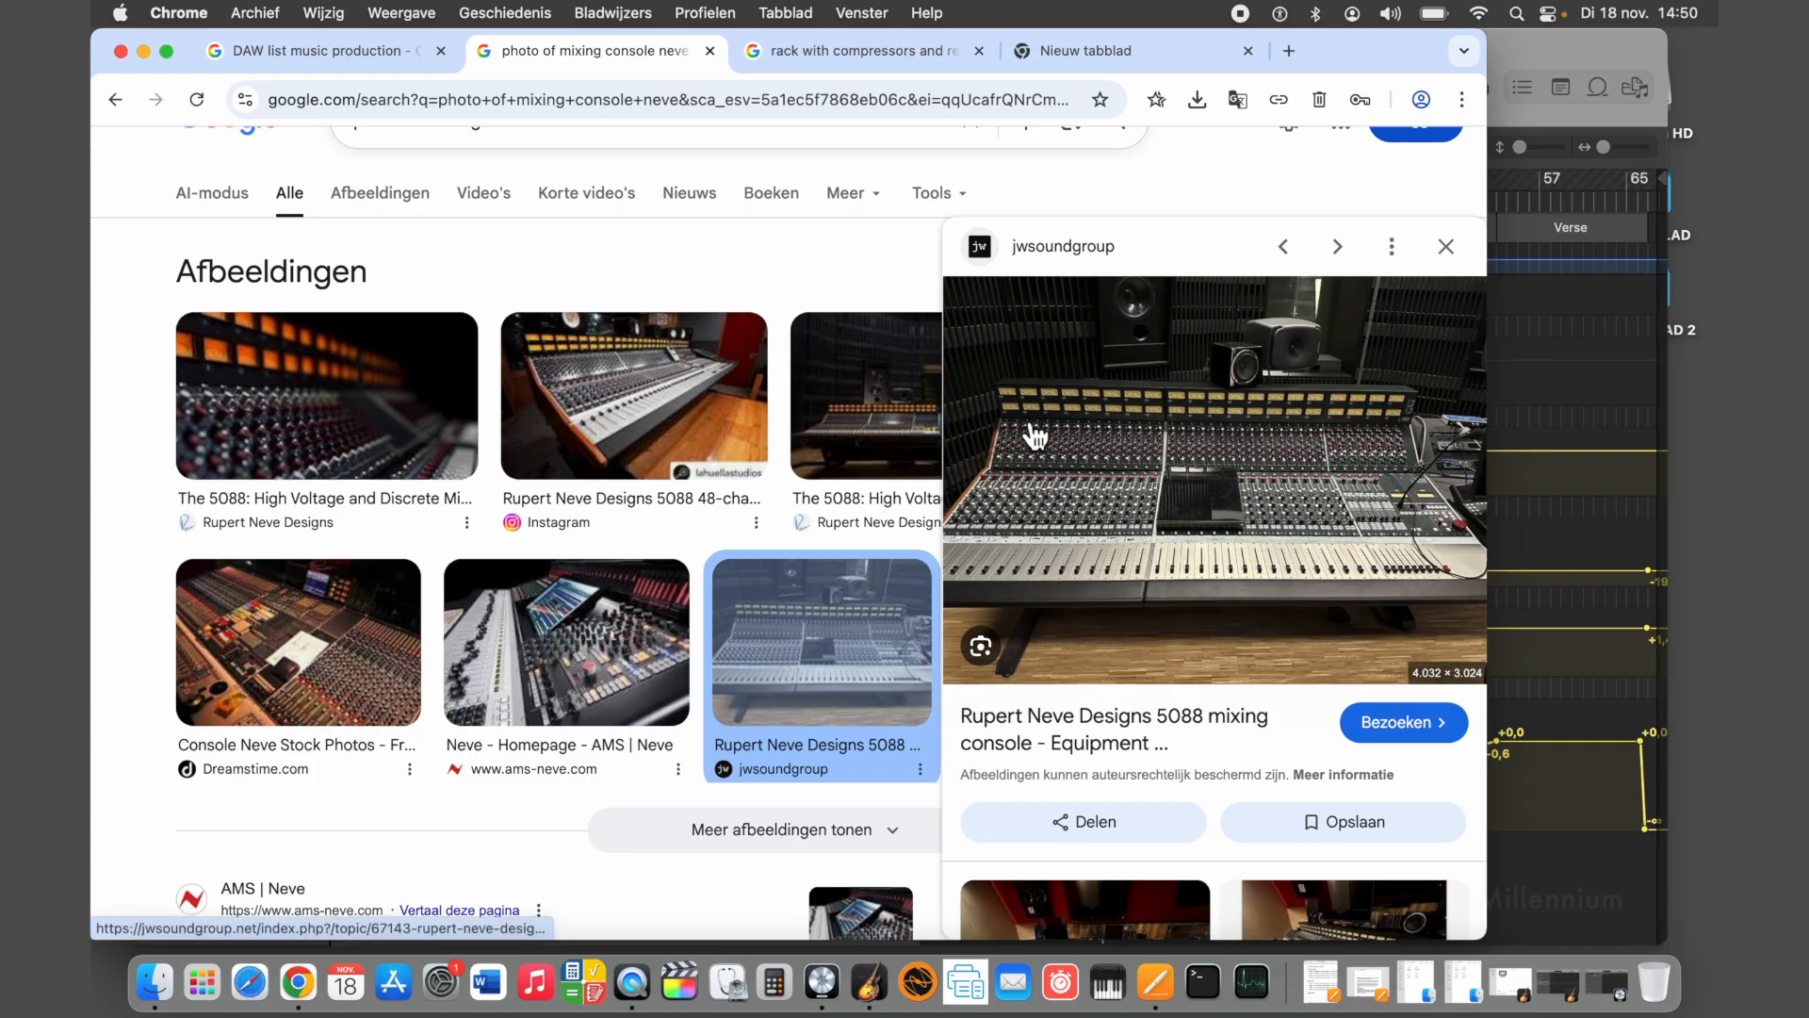
click(144, 51)
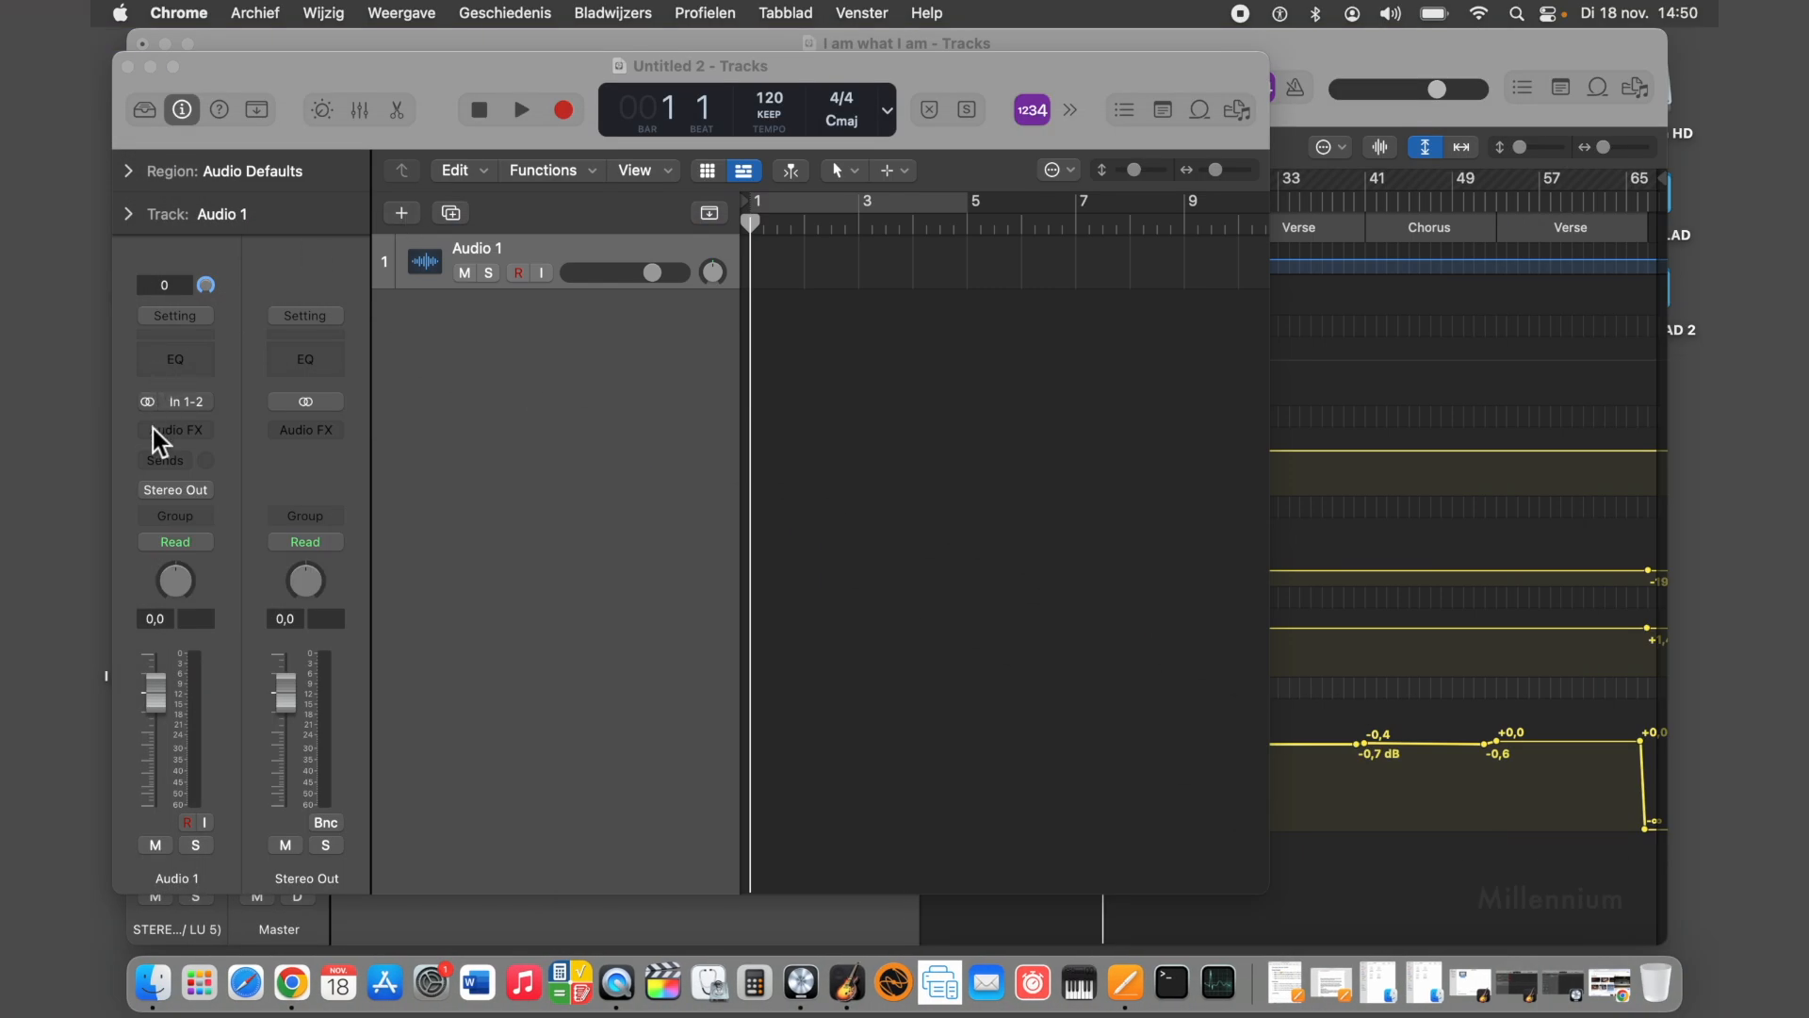
Review the list of available buses for the Audio 1 send again, and close it without choosing one
click(180, 464)
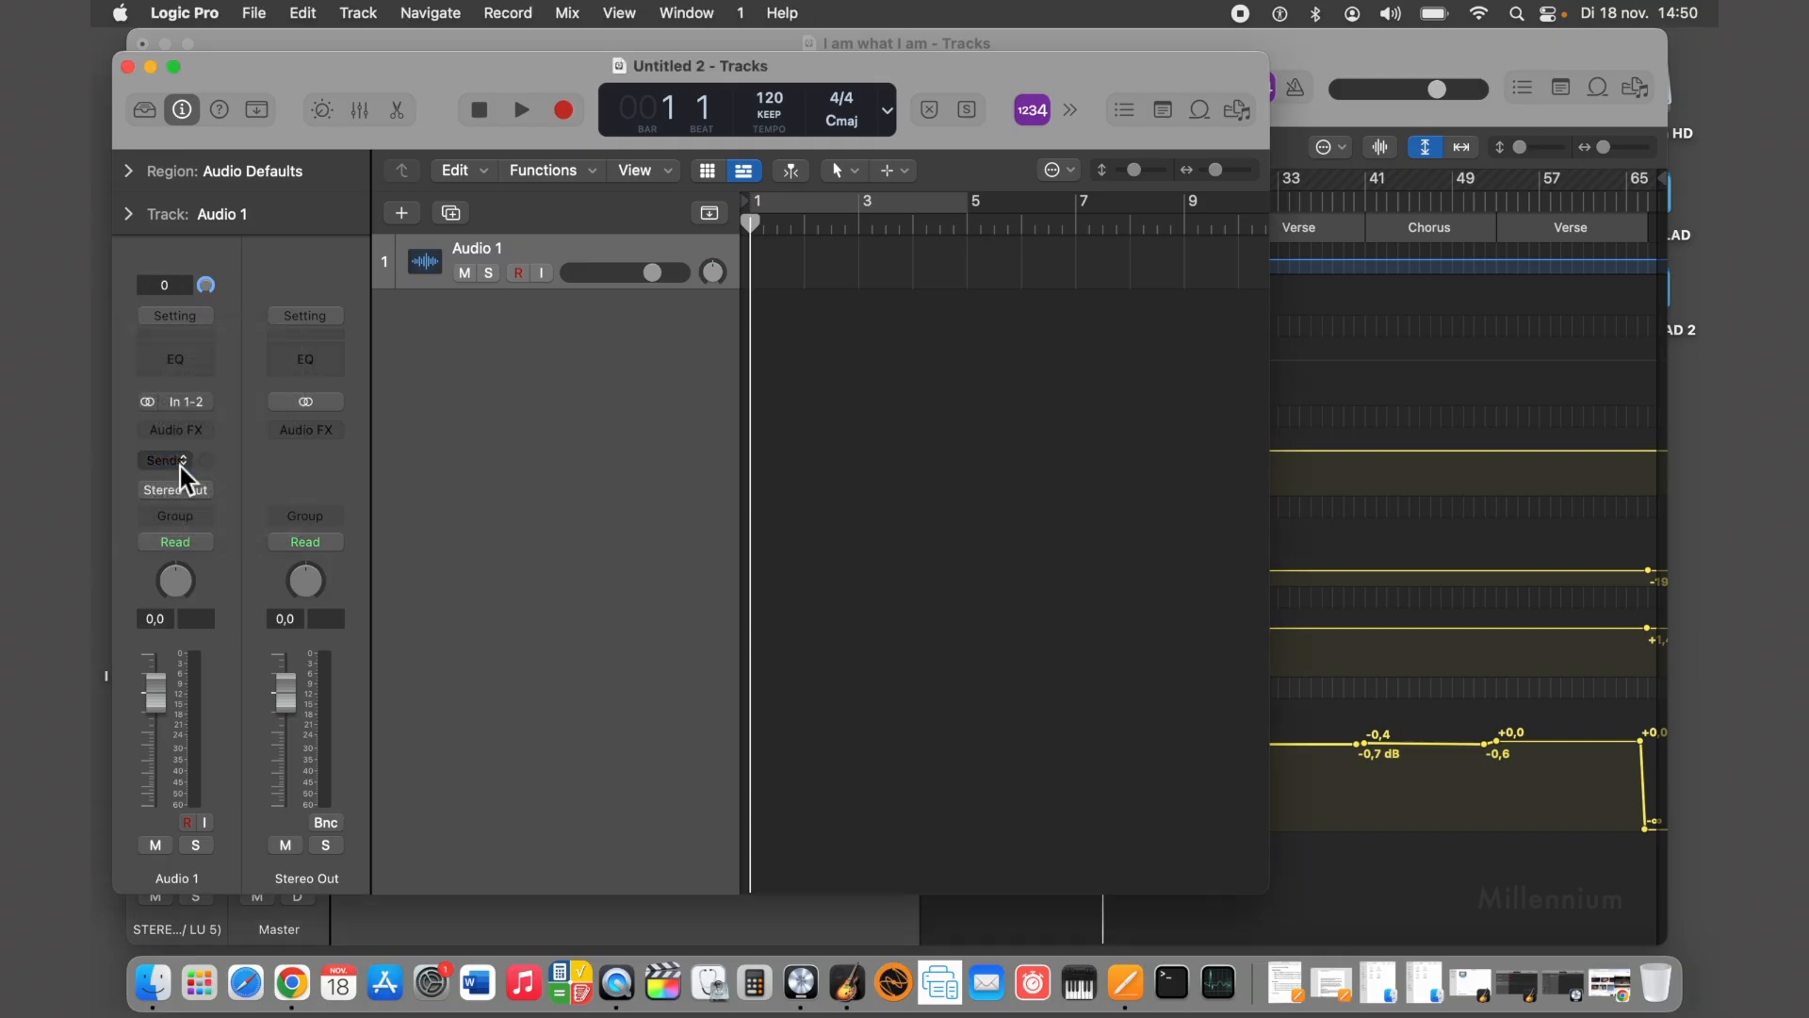
click(180, 464)
mouse_move(222, 520)
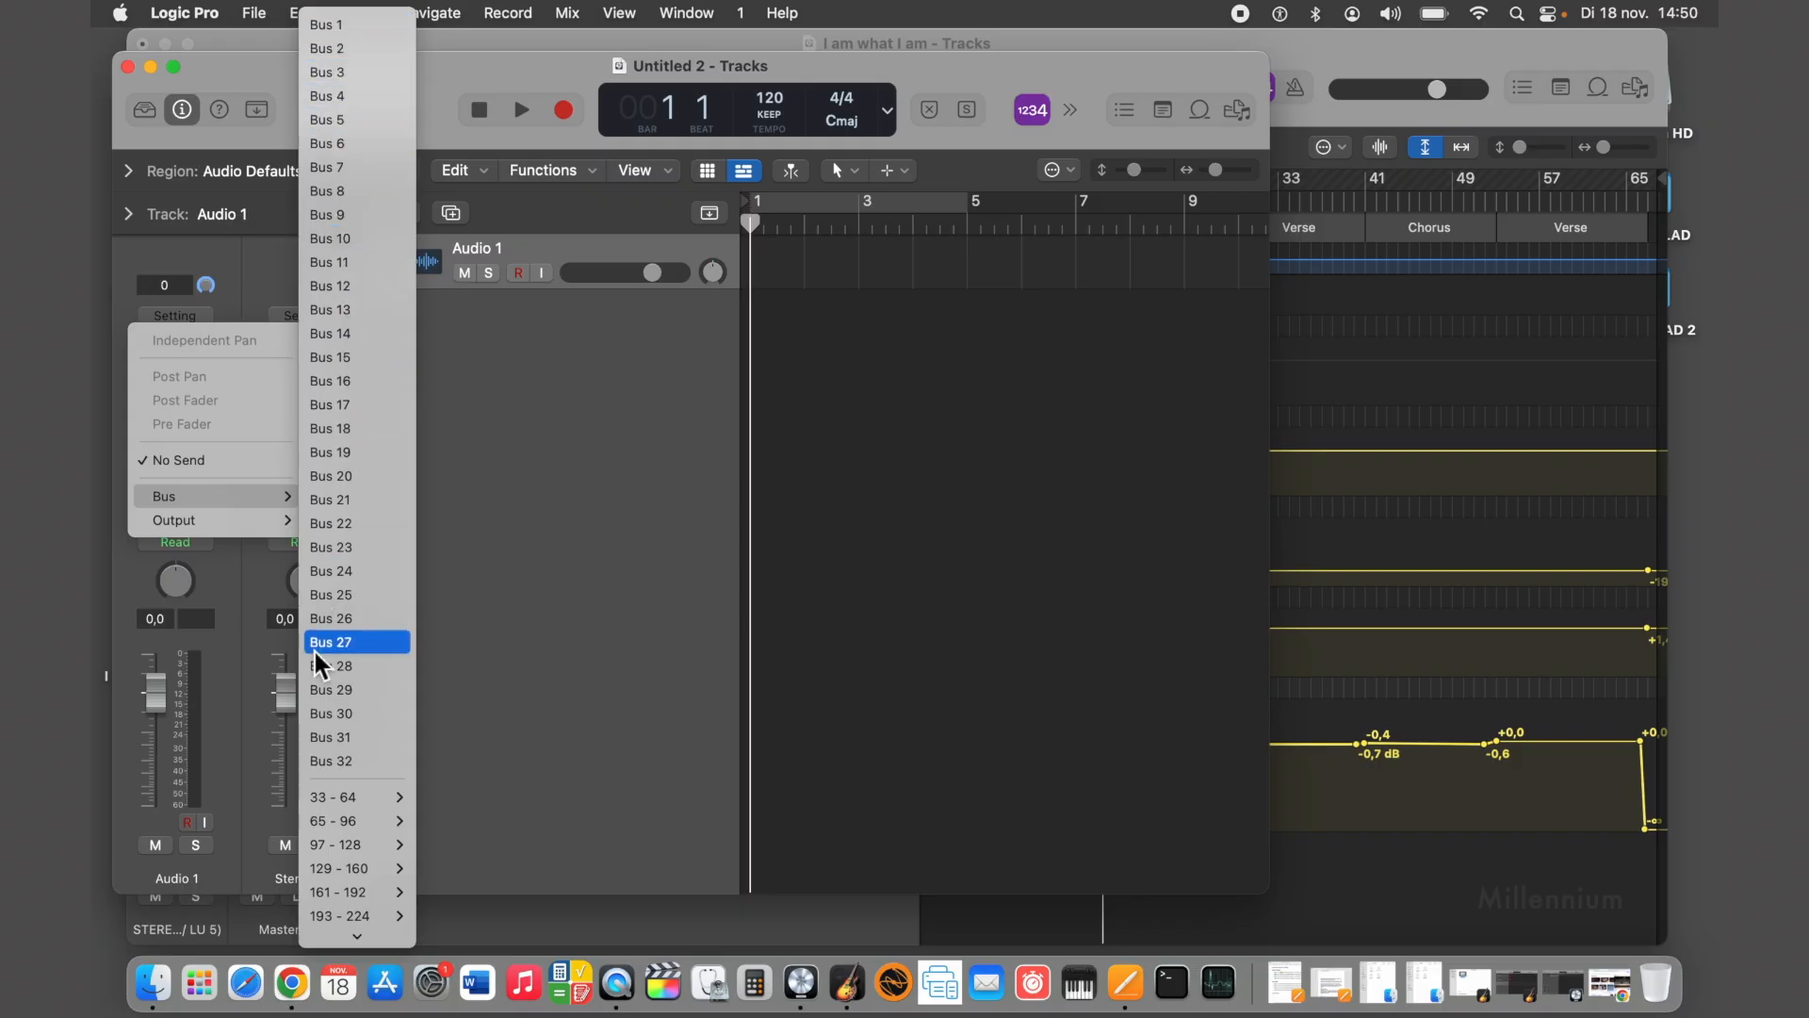
scroll(322, 692, down, 1)
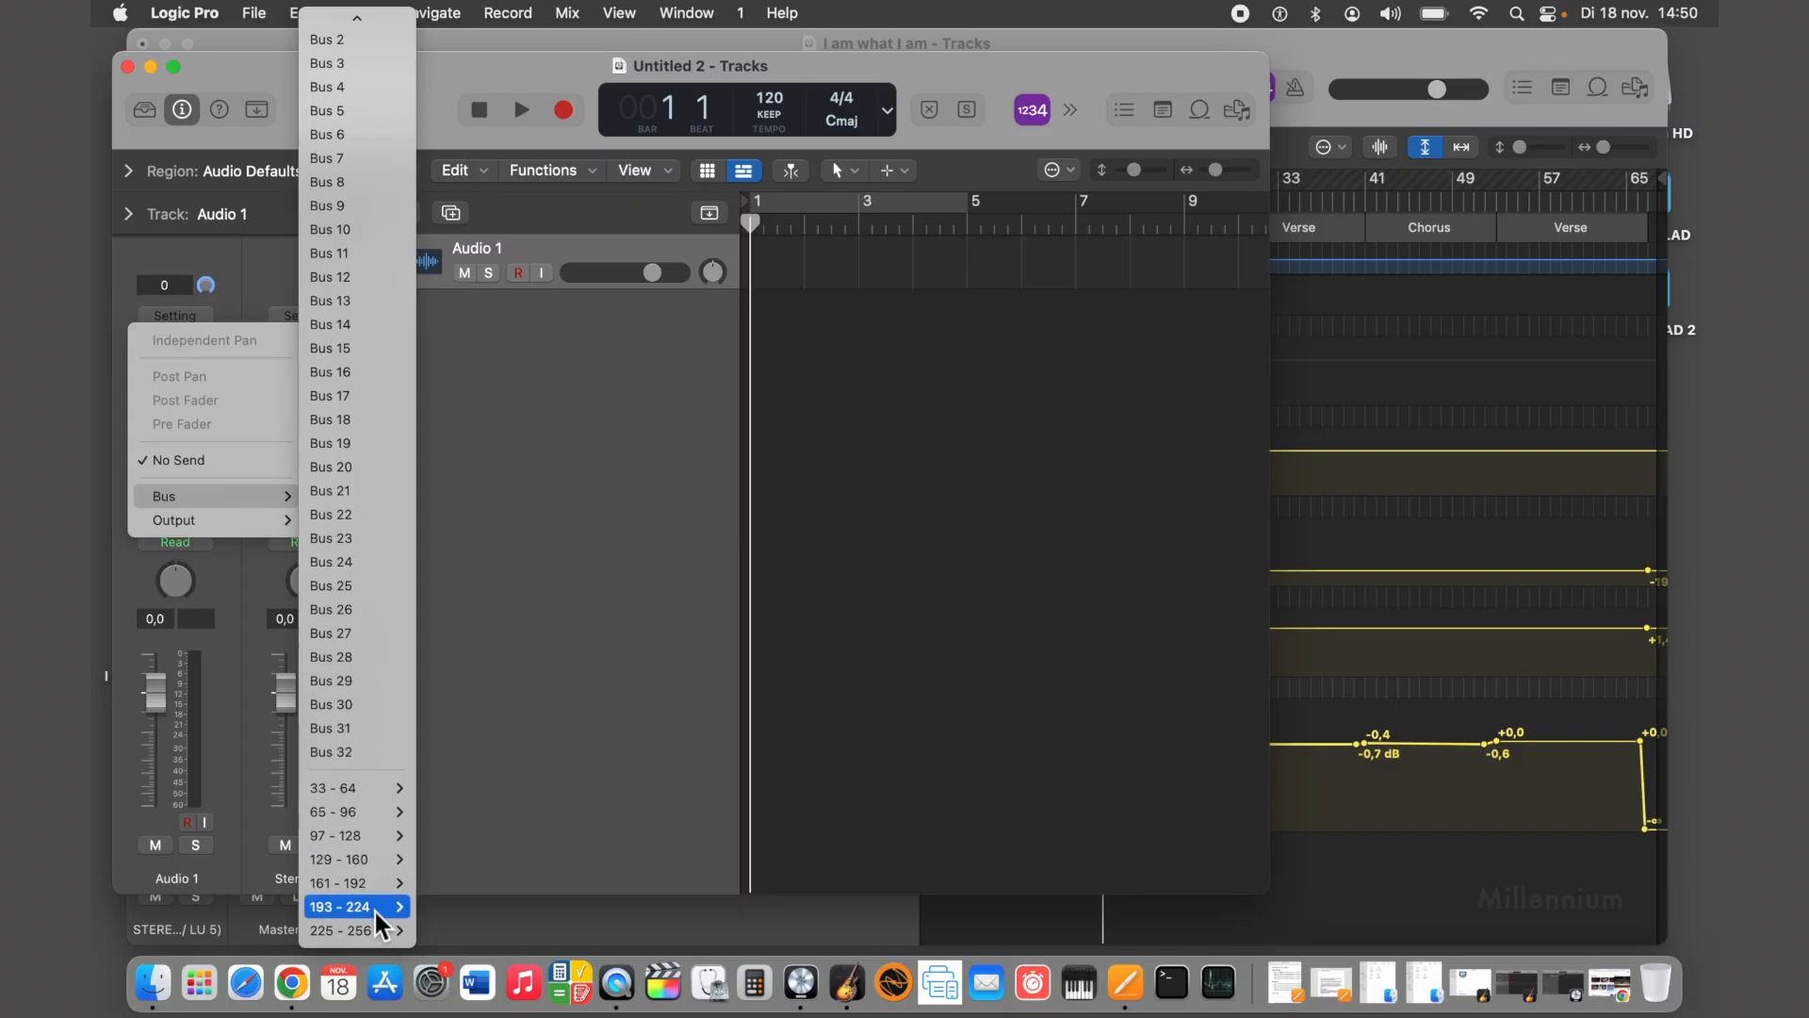
mouse_move(380, 933)
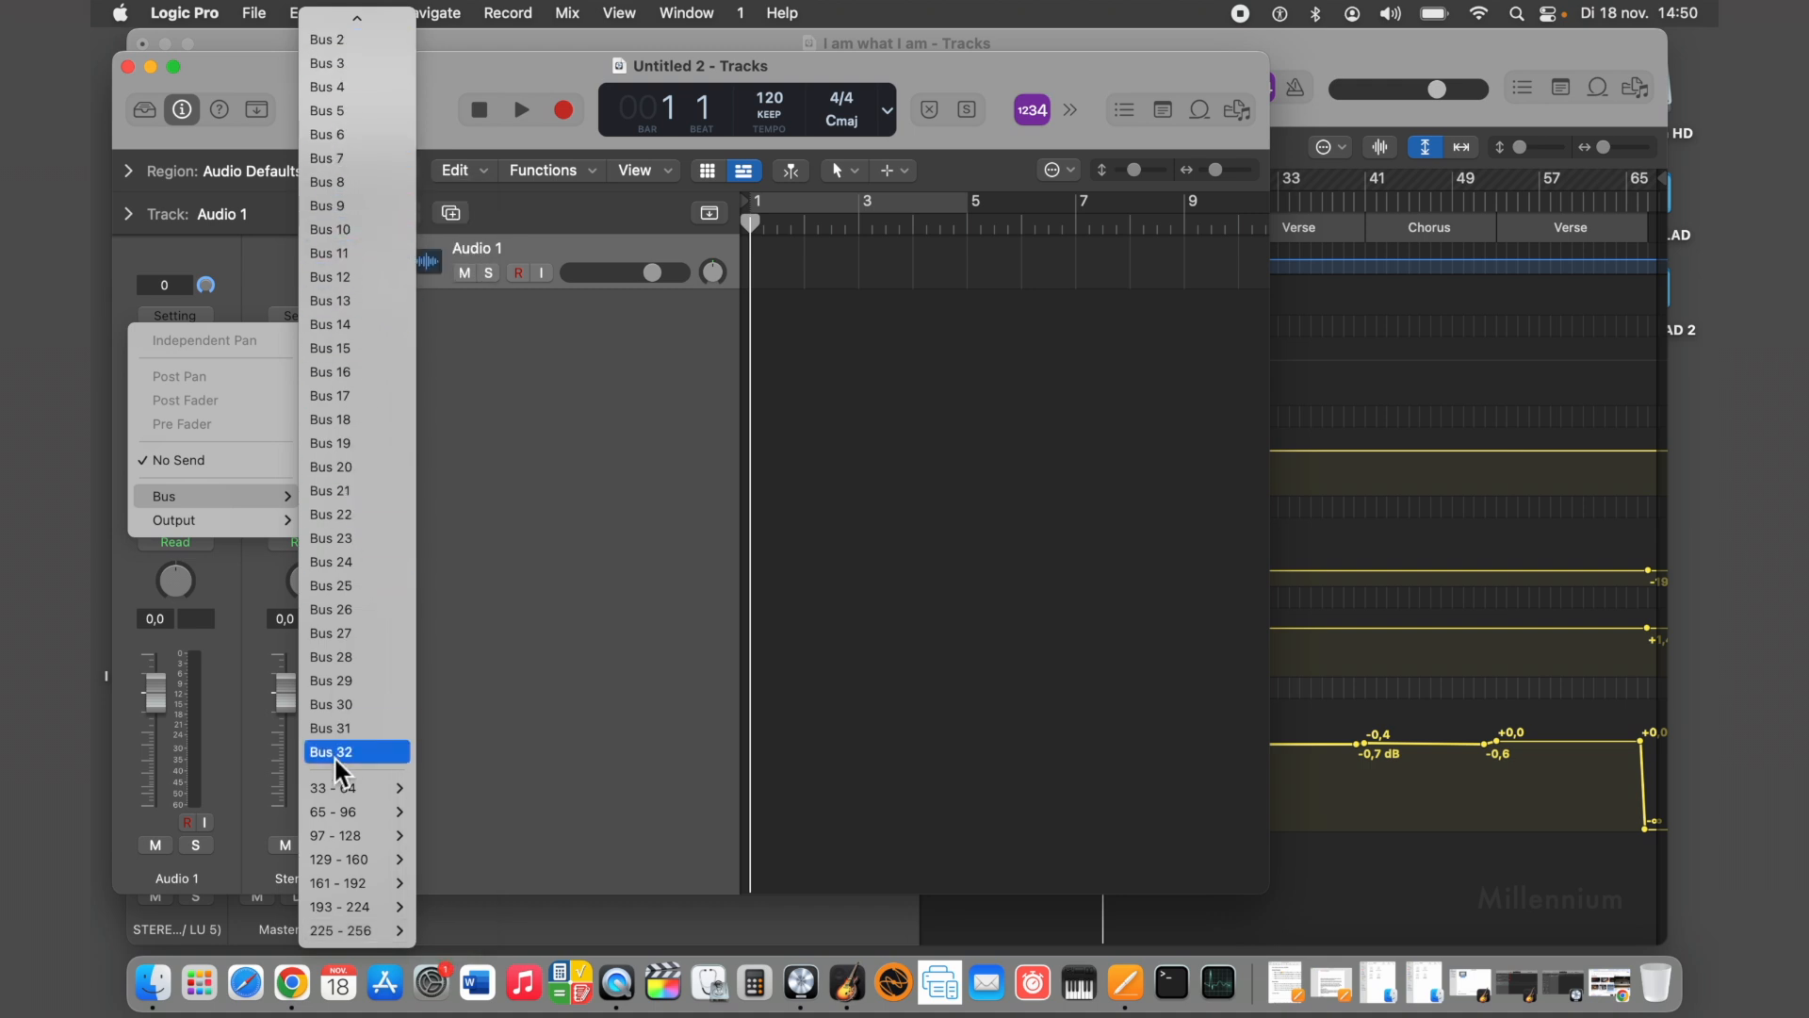
click(441, 55)
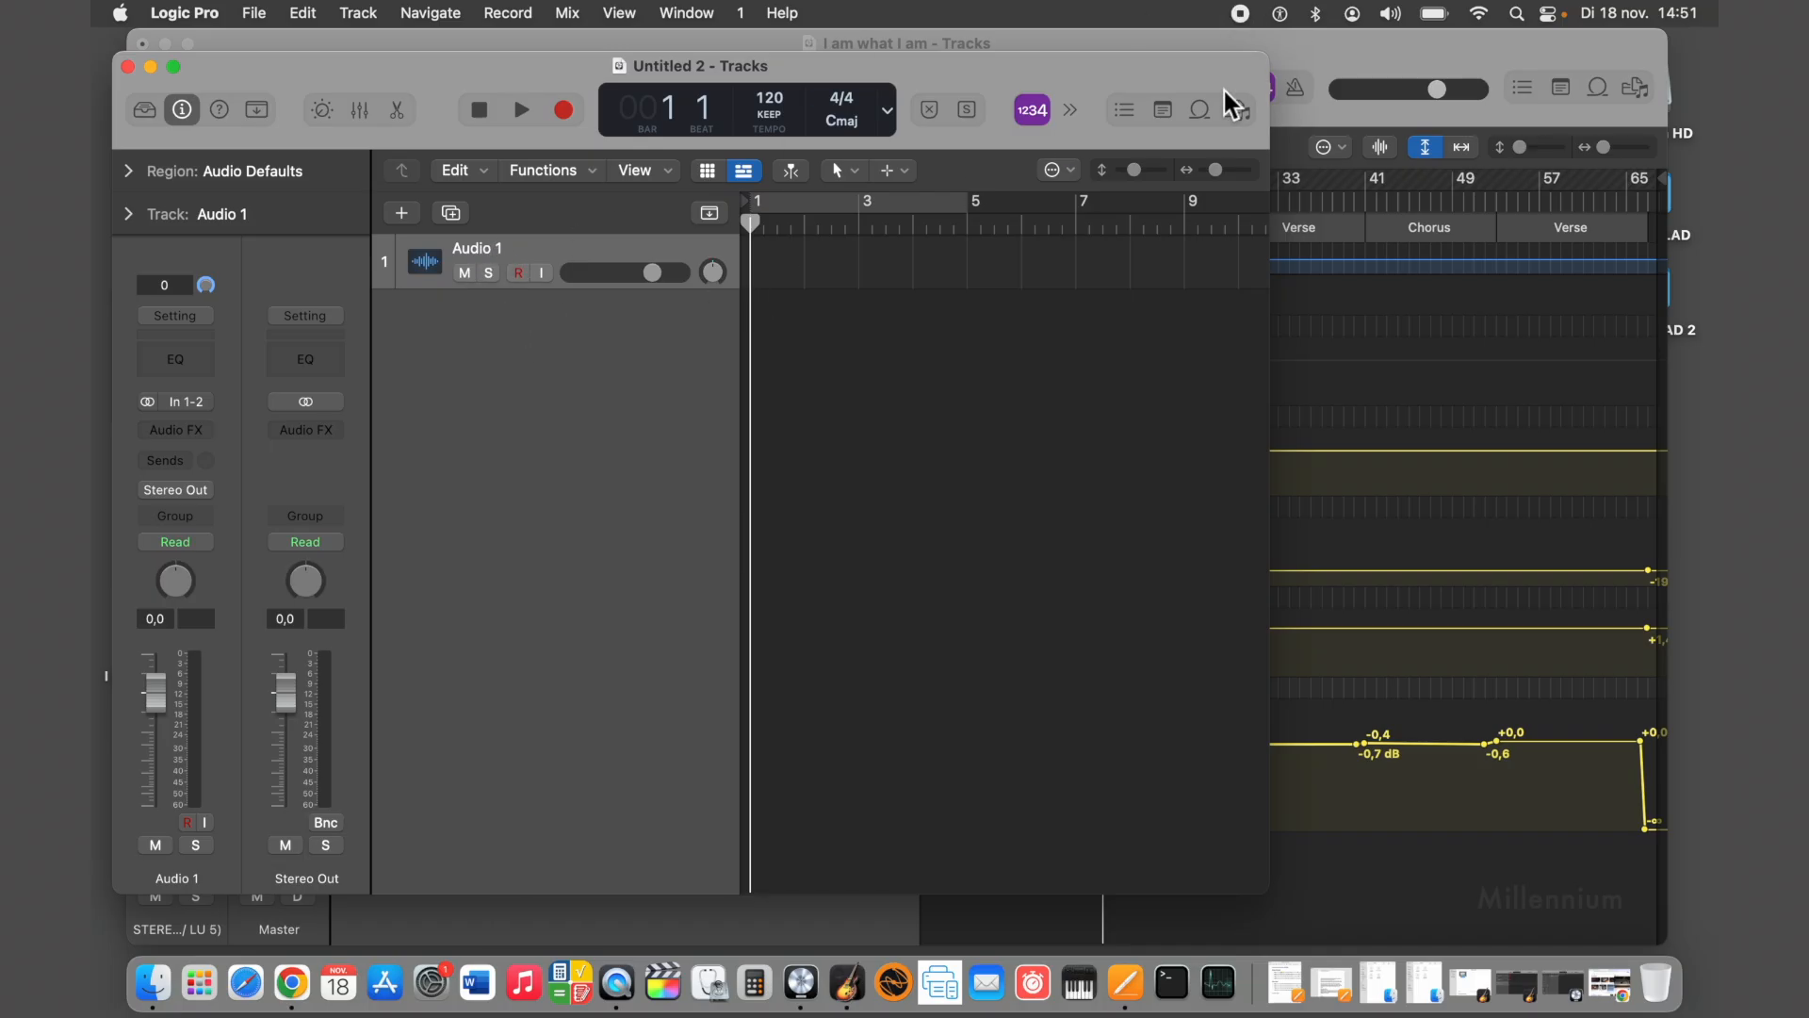
Bring the "I am what I am" project forward and show the channel strips of the DRUMS (bus 1-30) and bus 1 - no output tracks
click(1344, 46)
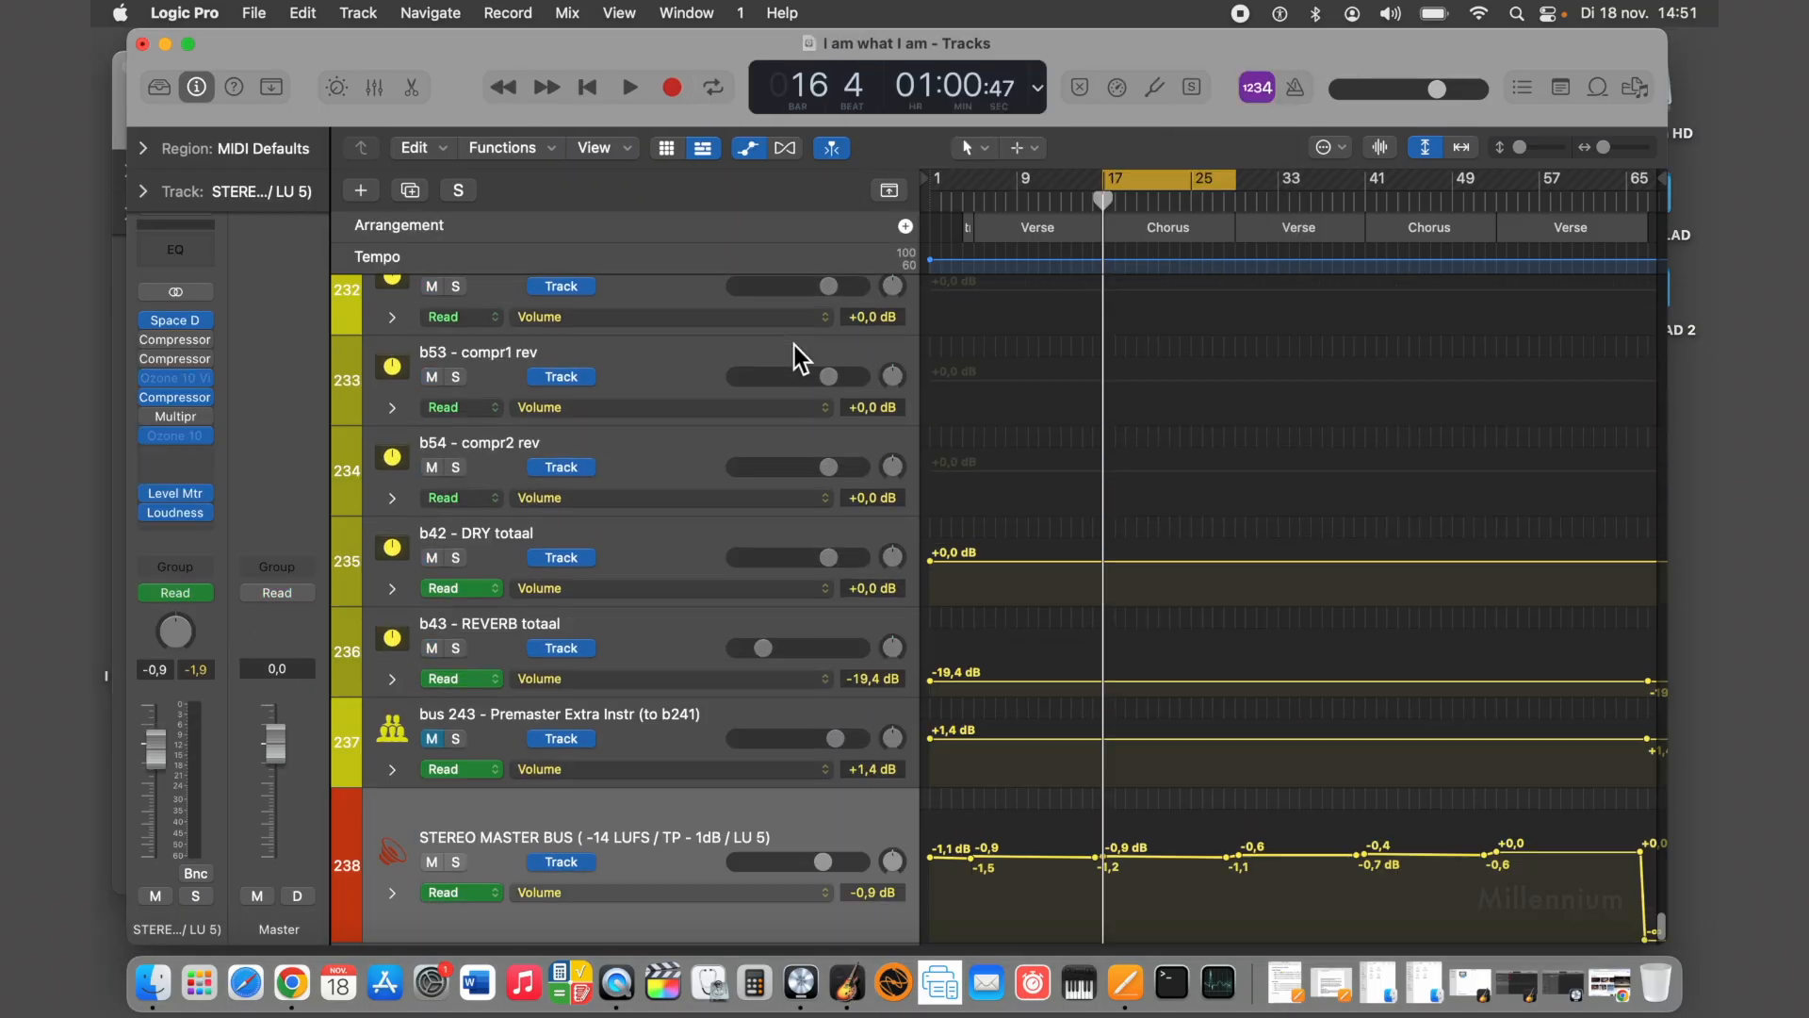
scroll(745, 389, up, 3)
scroll(745, 389, up, 20)
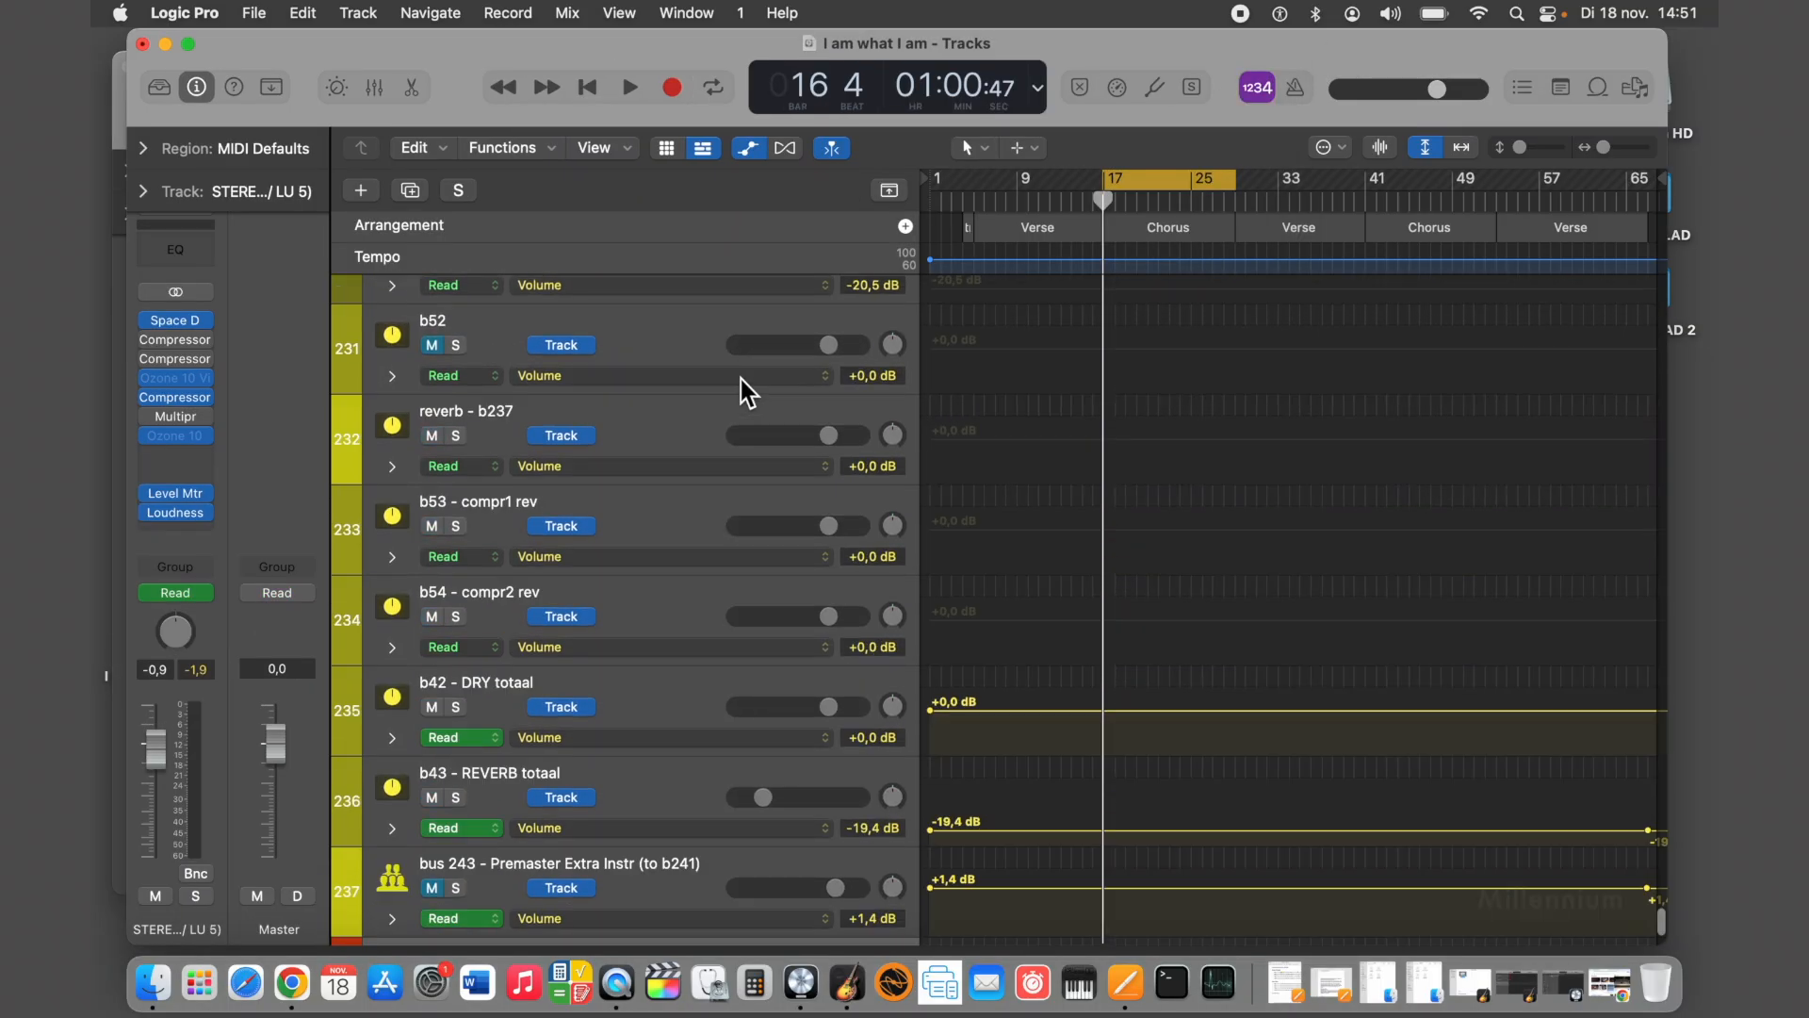
scroll(745, 388, up, 20)
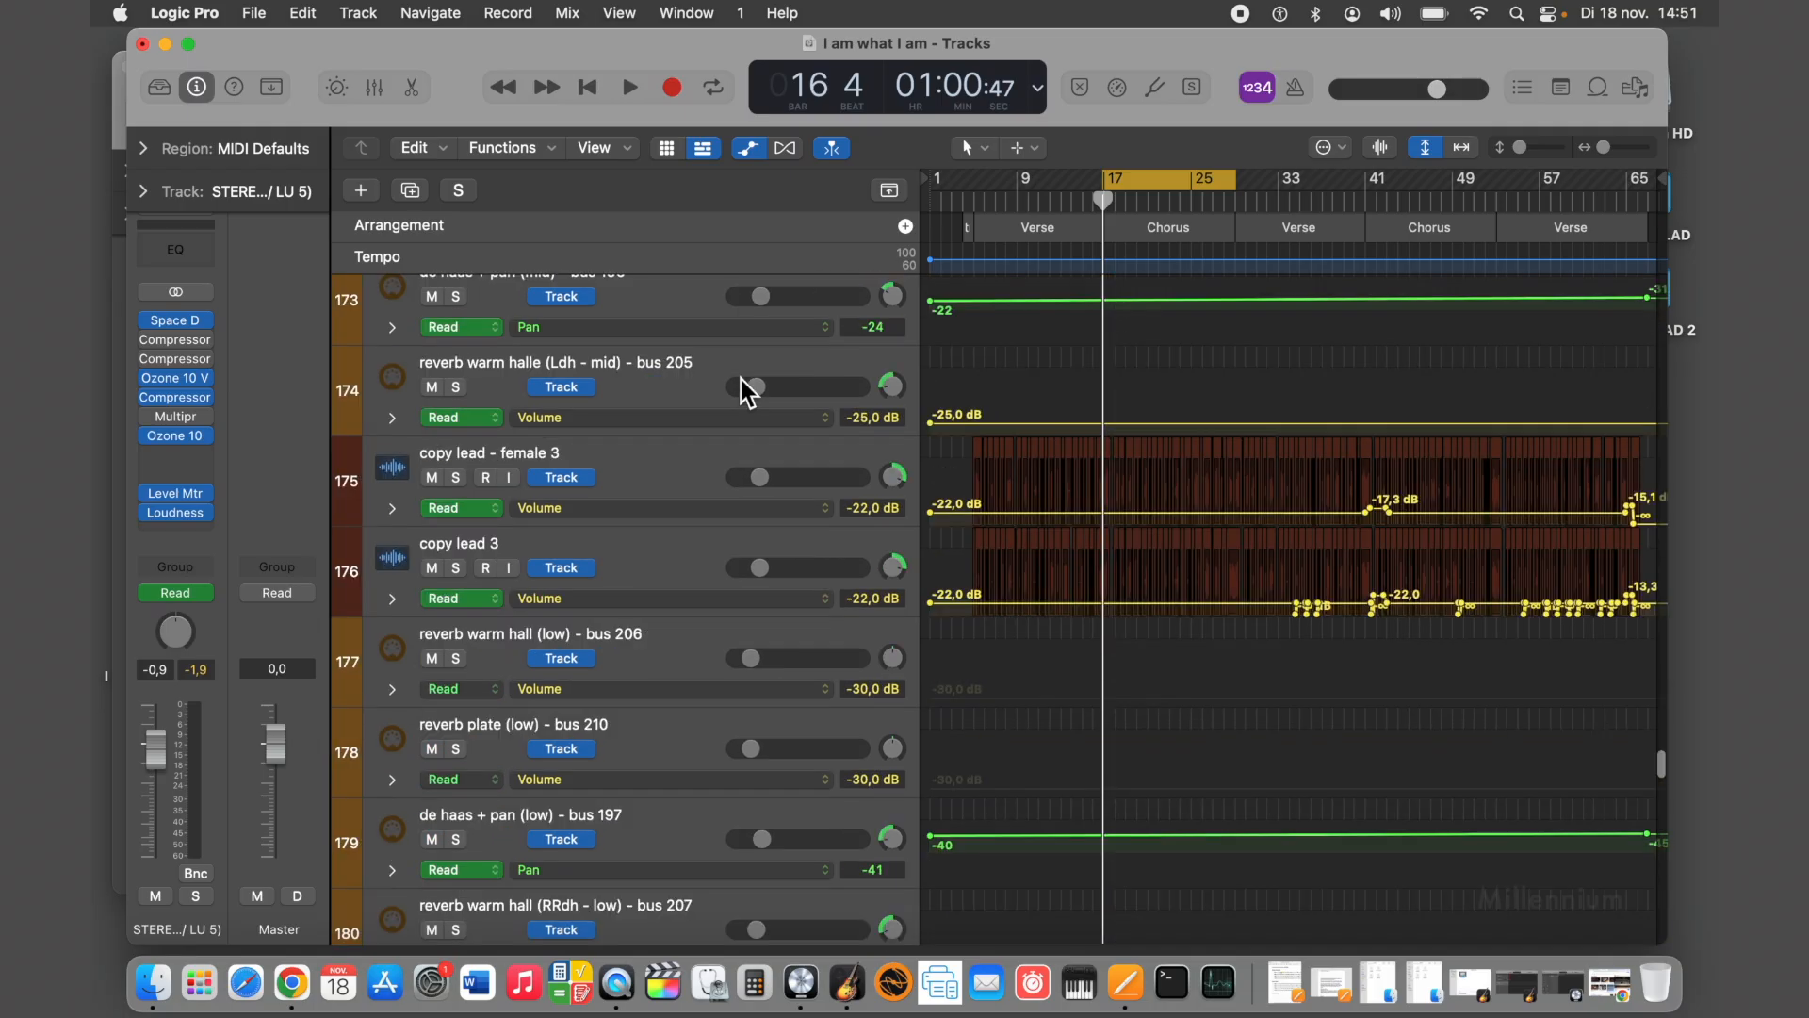
scroll(744, 388, down, 5)
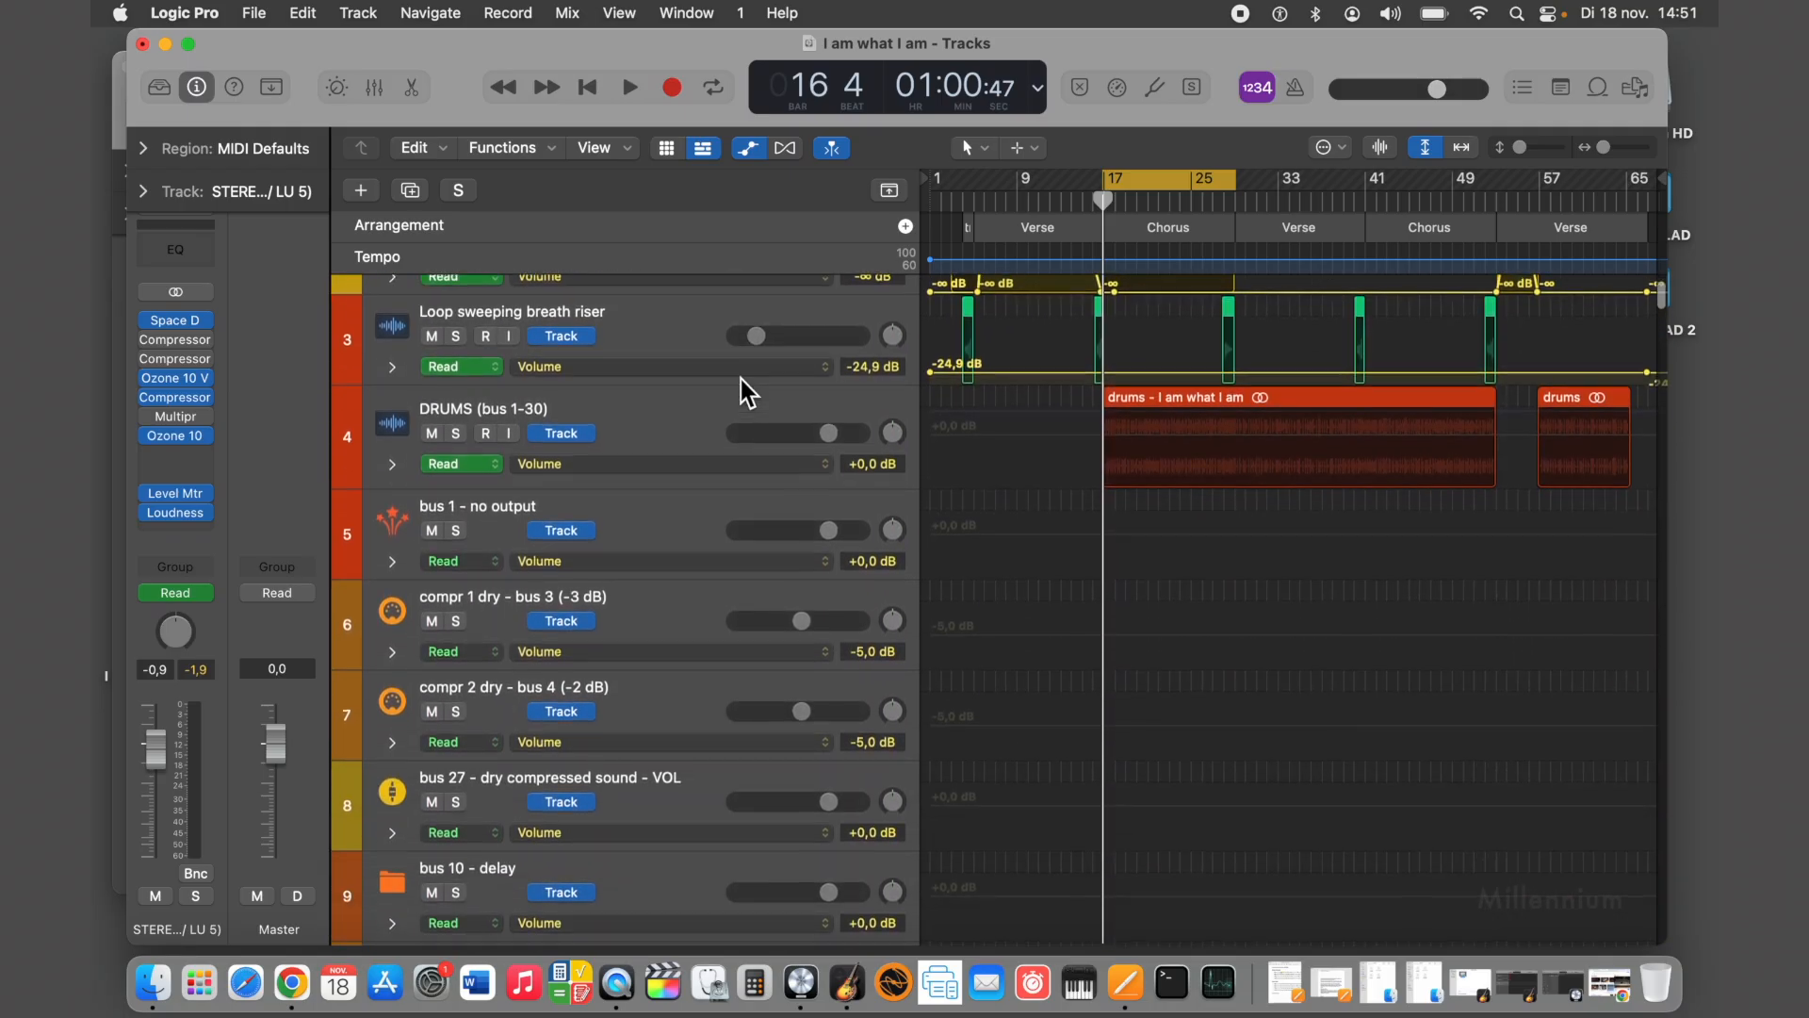
click(671, 421)
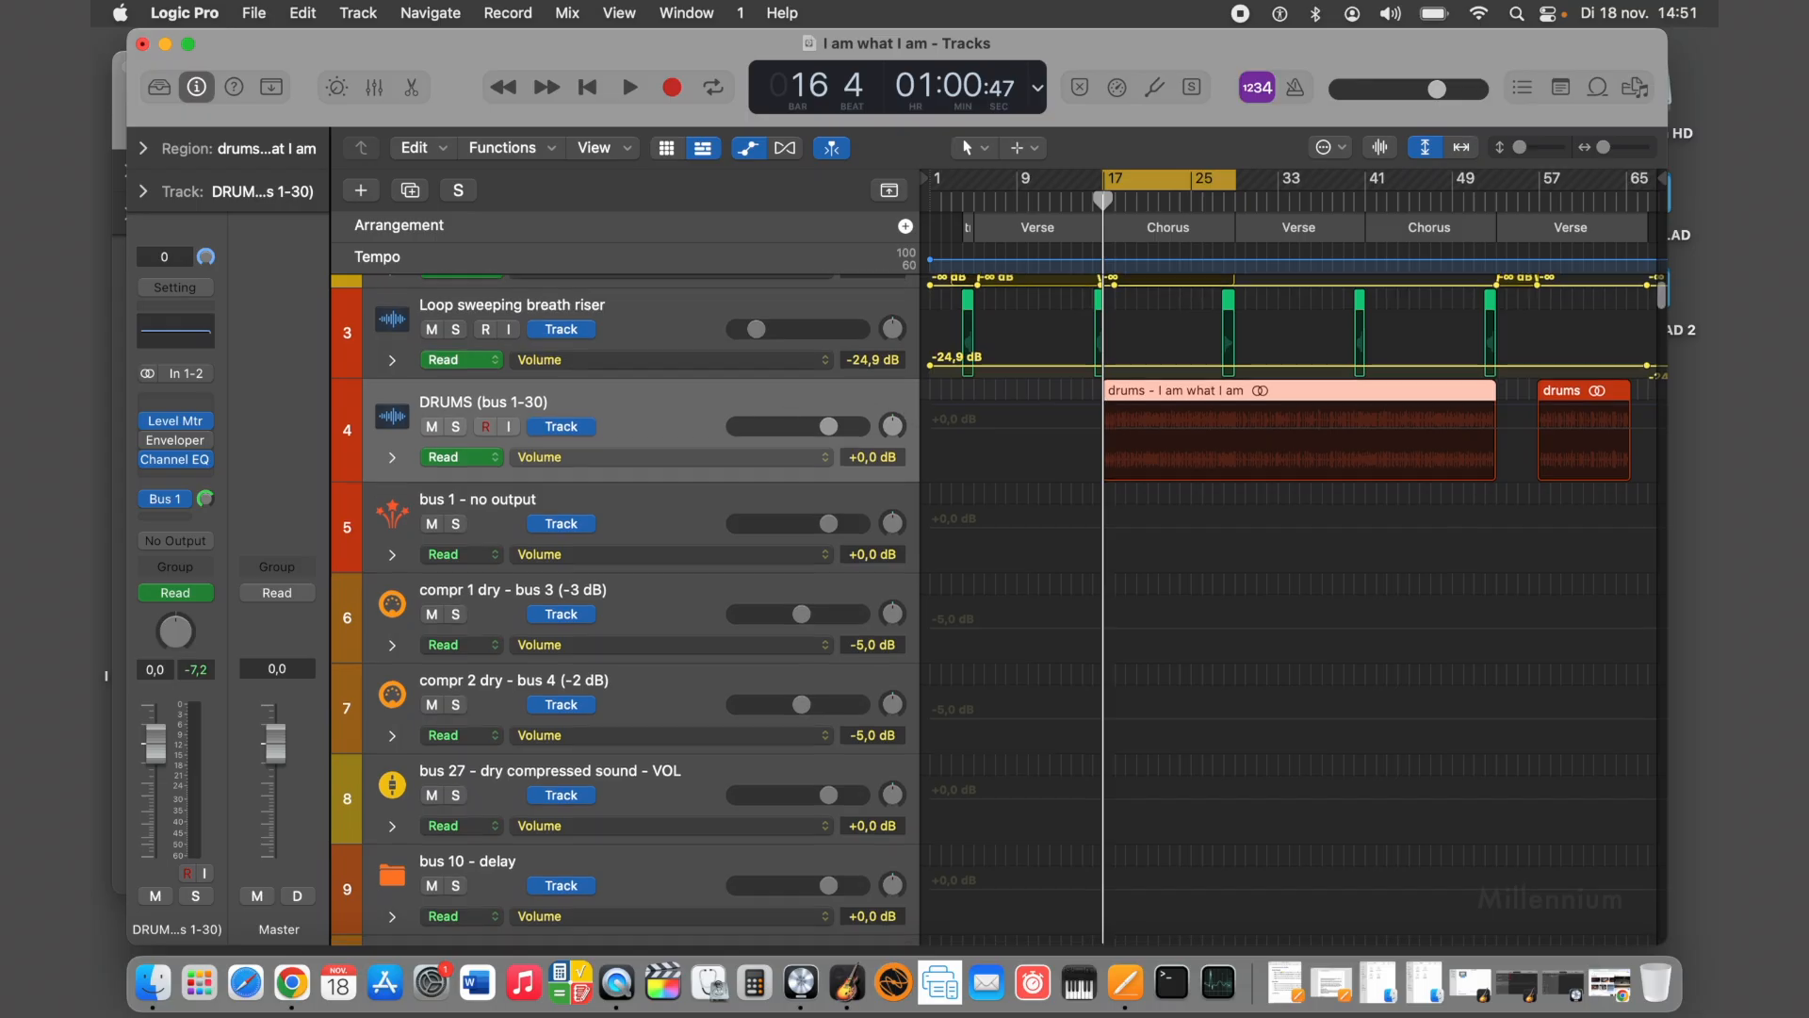
scroll(697, 434, down, 2)
click(598, 435)
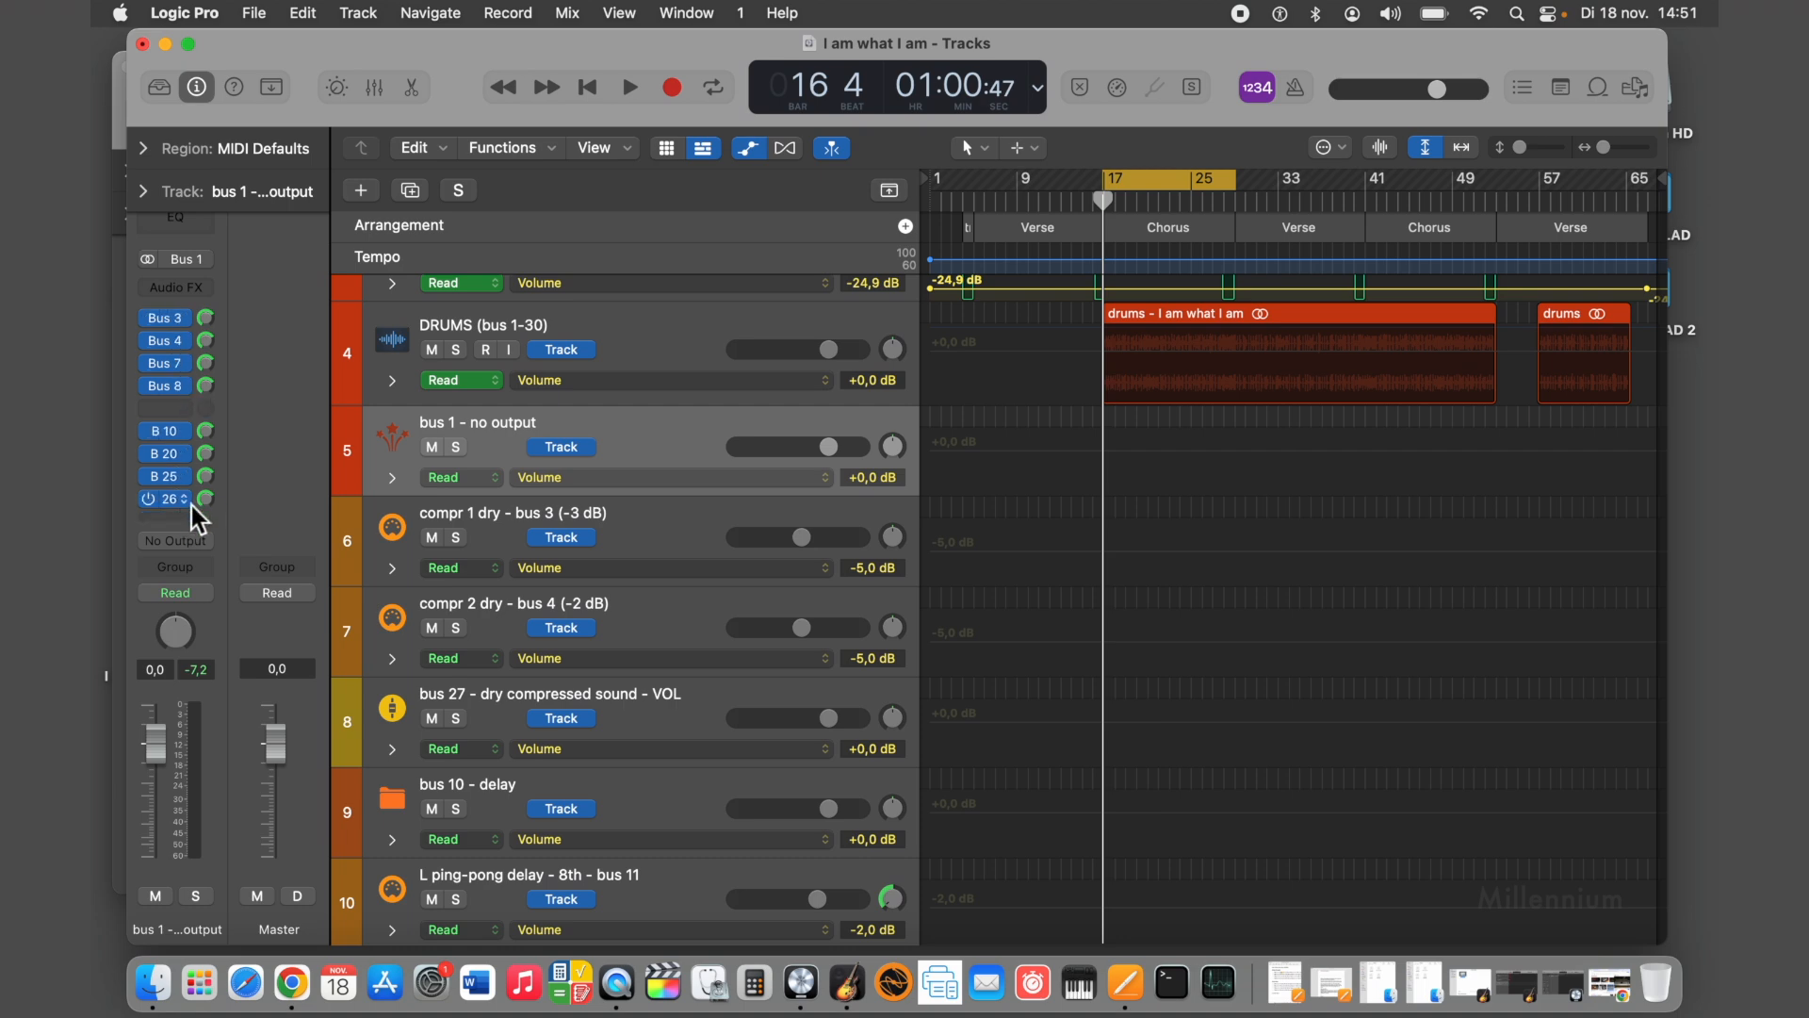
Select the bus 30 - Premaster DRUMS track to show its channel strip, and return to the DRUMS track near the start of the list
scroll(622, 495, down, 5)
scroll(619, 490, down, 20)
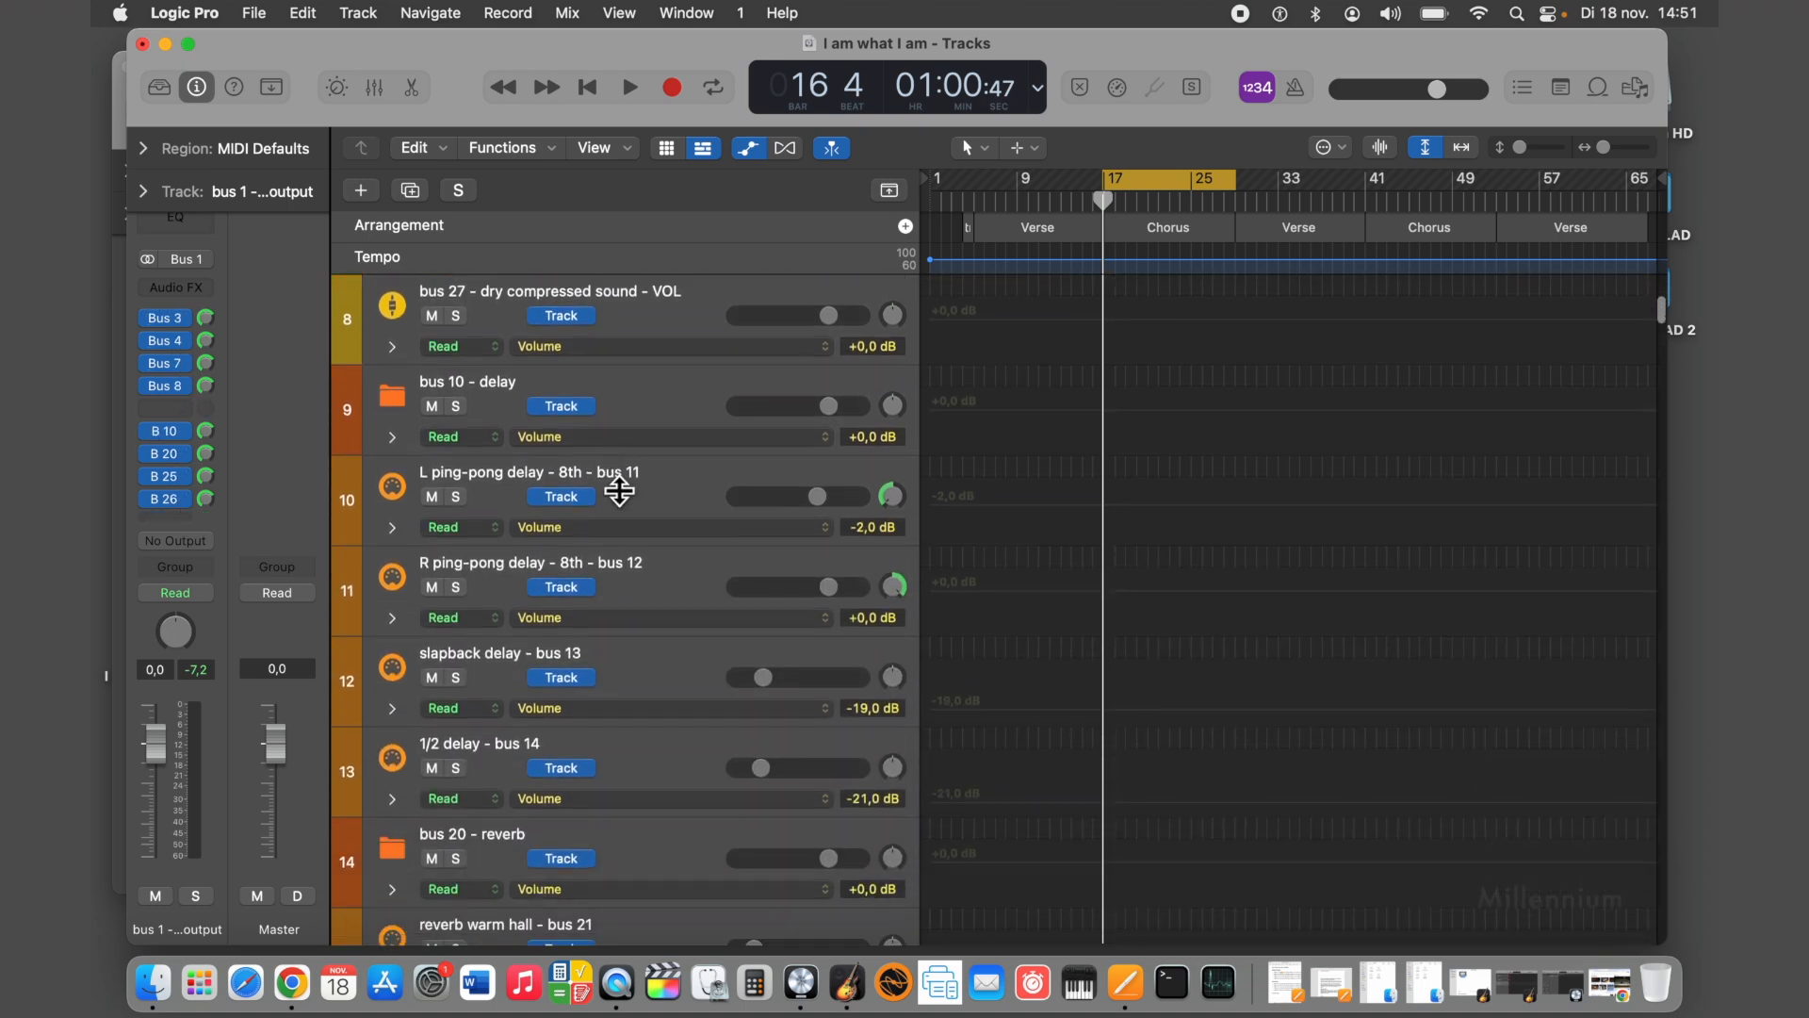
scroll(619, 490, down, 4)
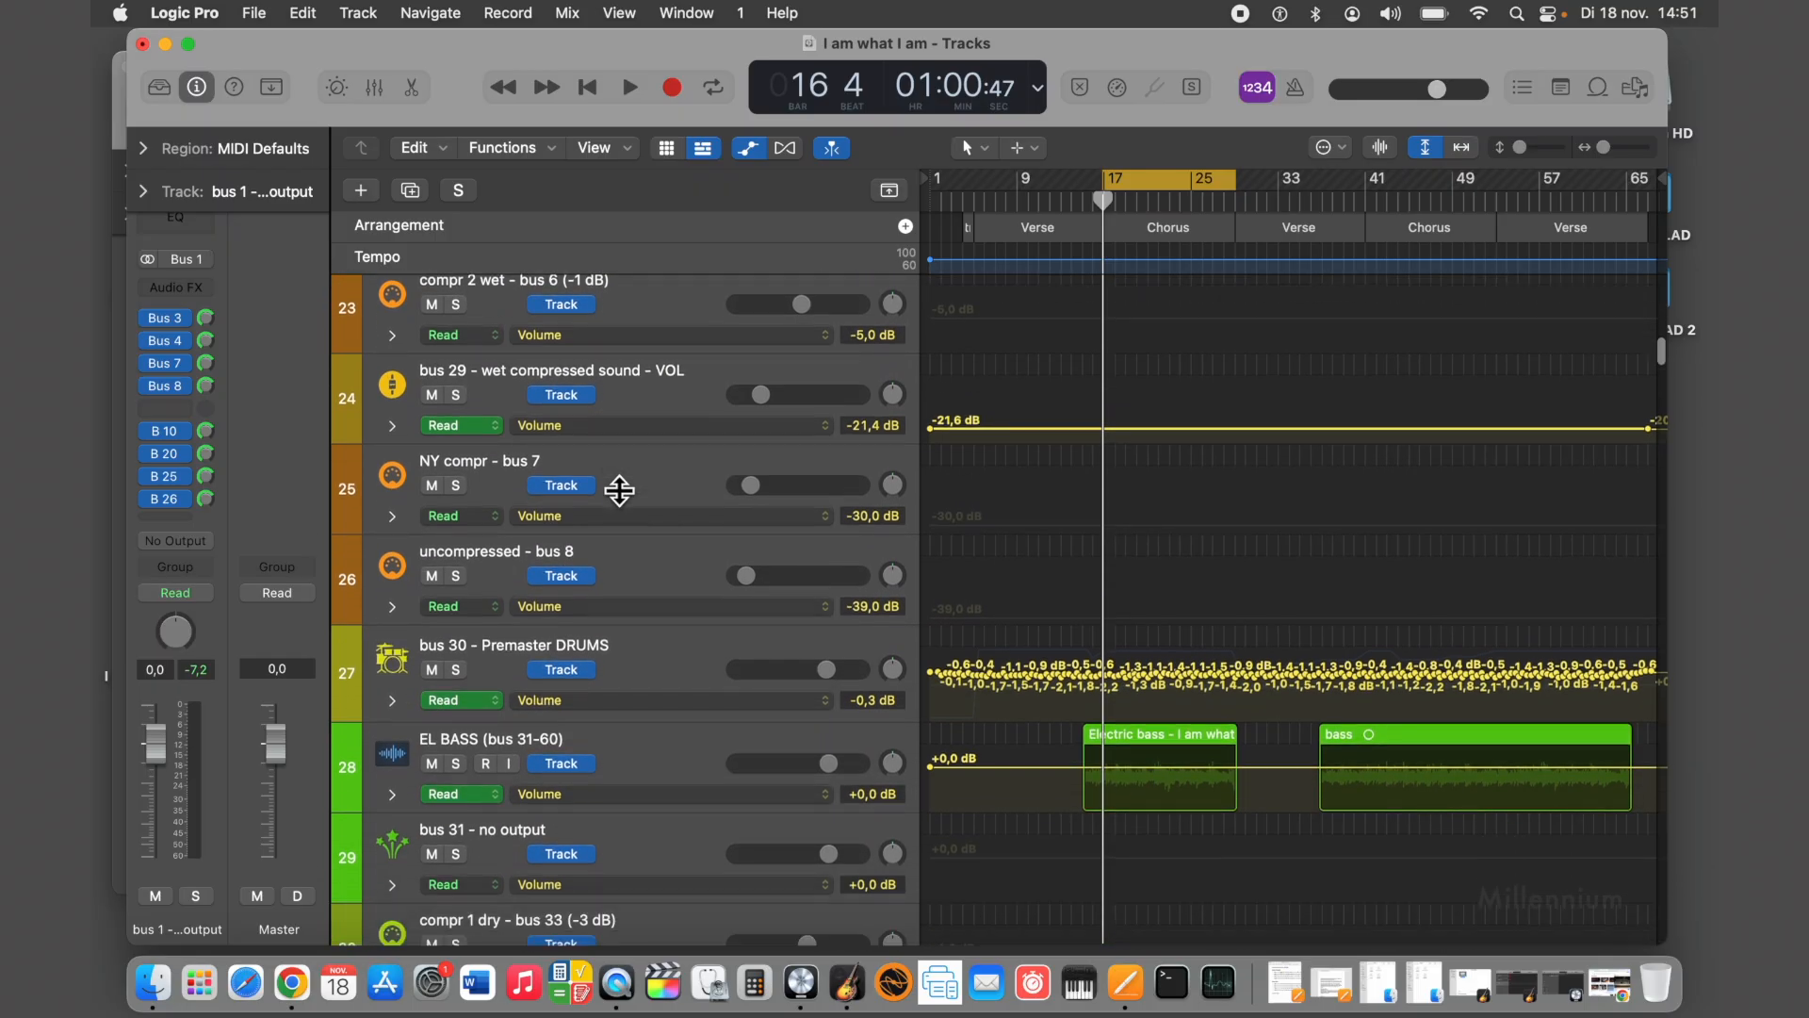
click(643, 564)
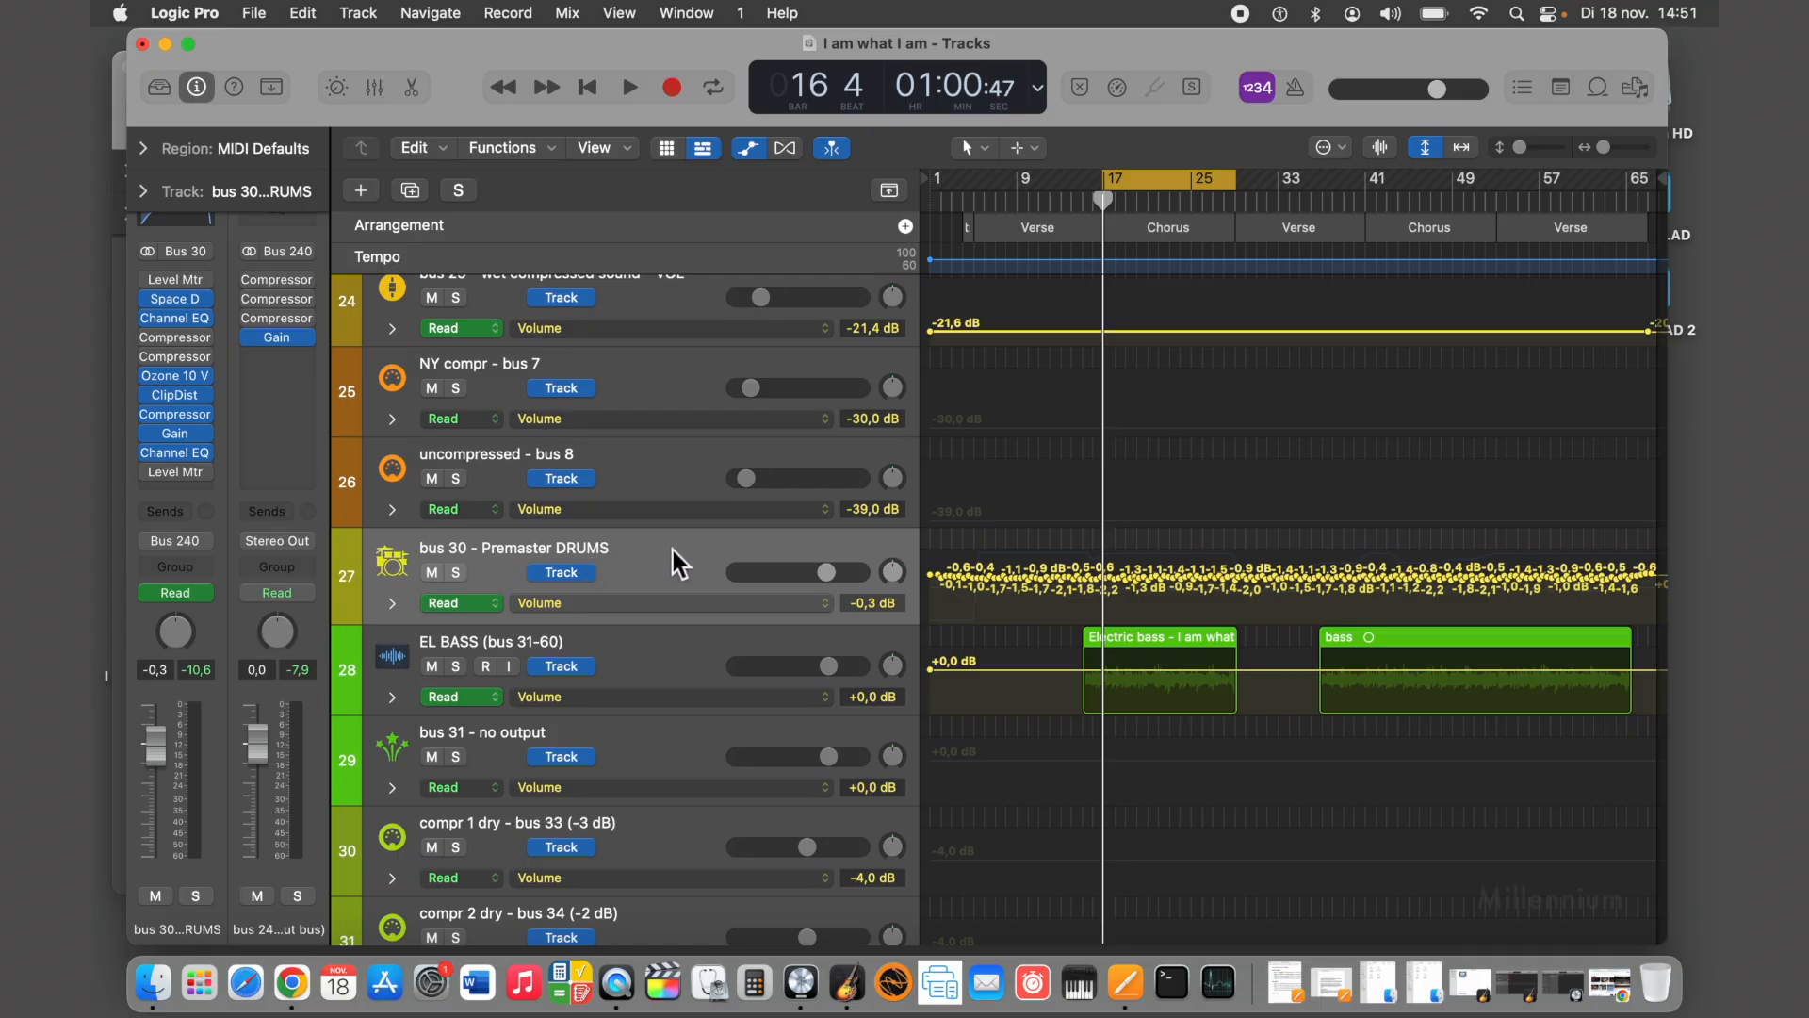
scroll(679, 563, up, 9)
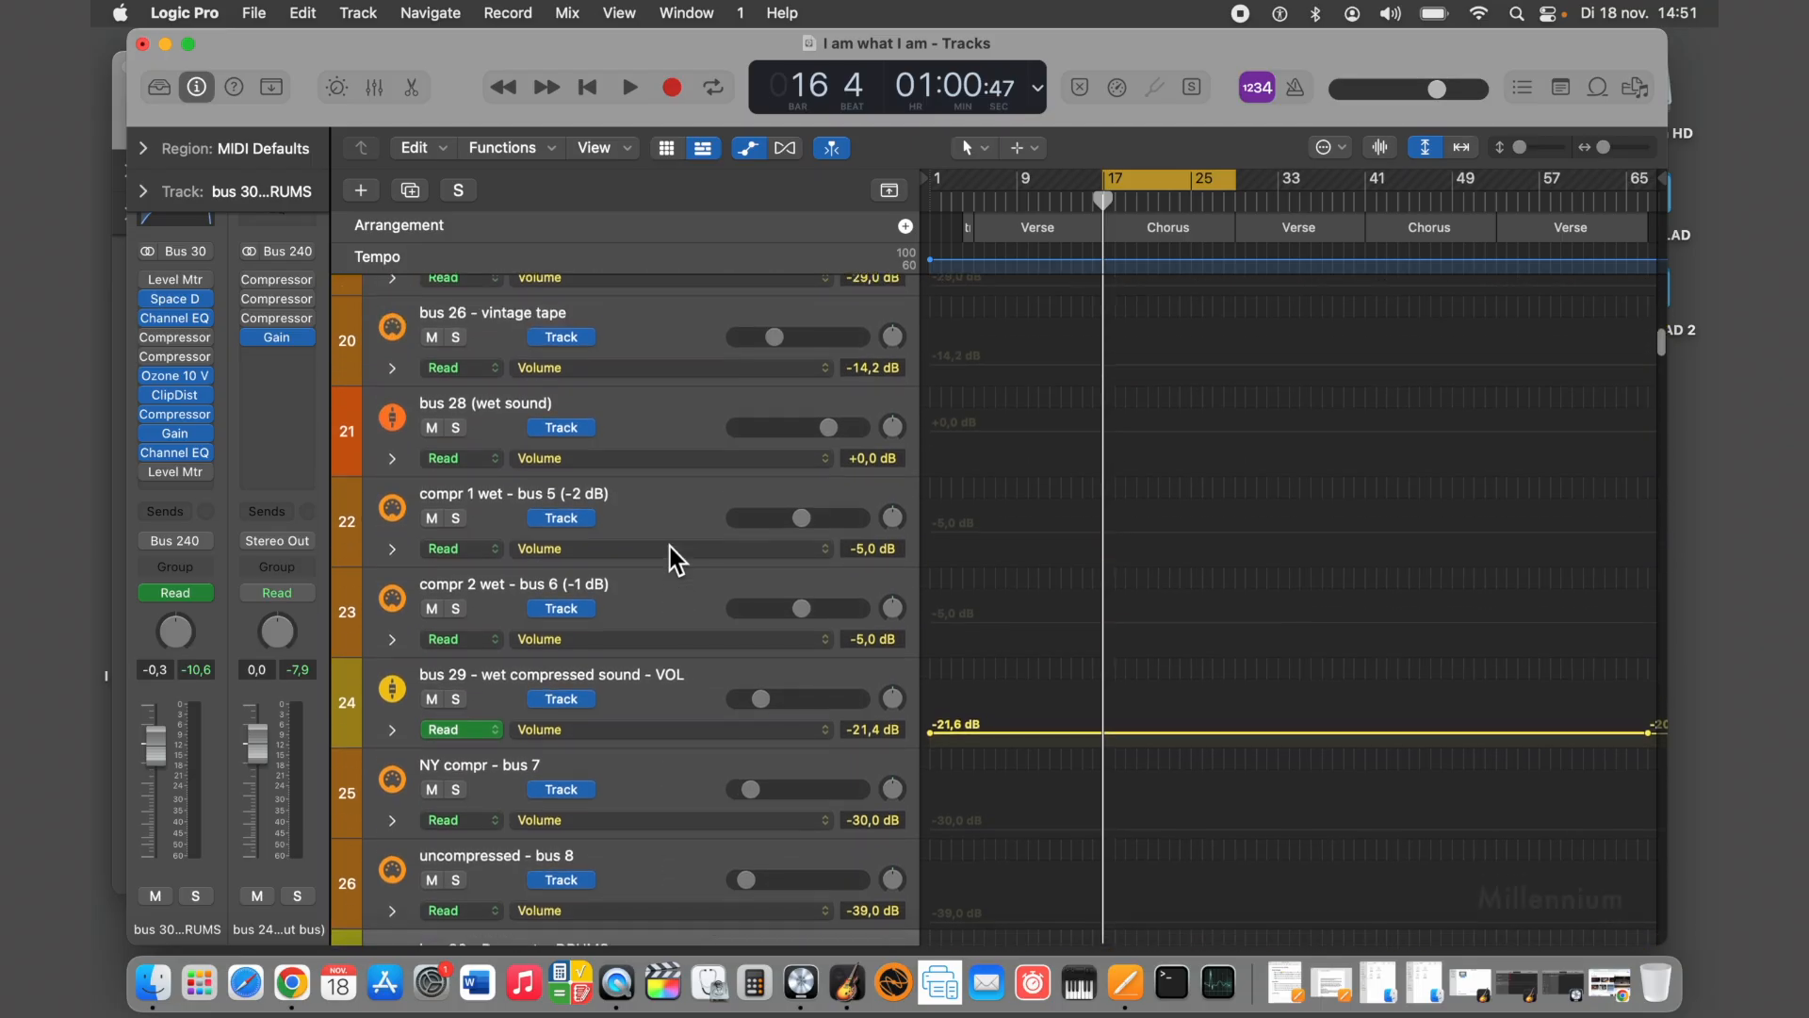
scroll(678, 562, up, 13)
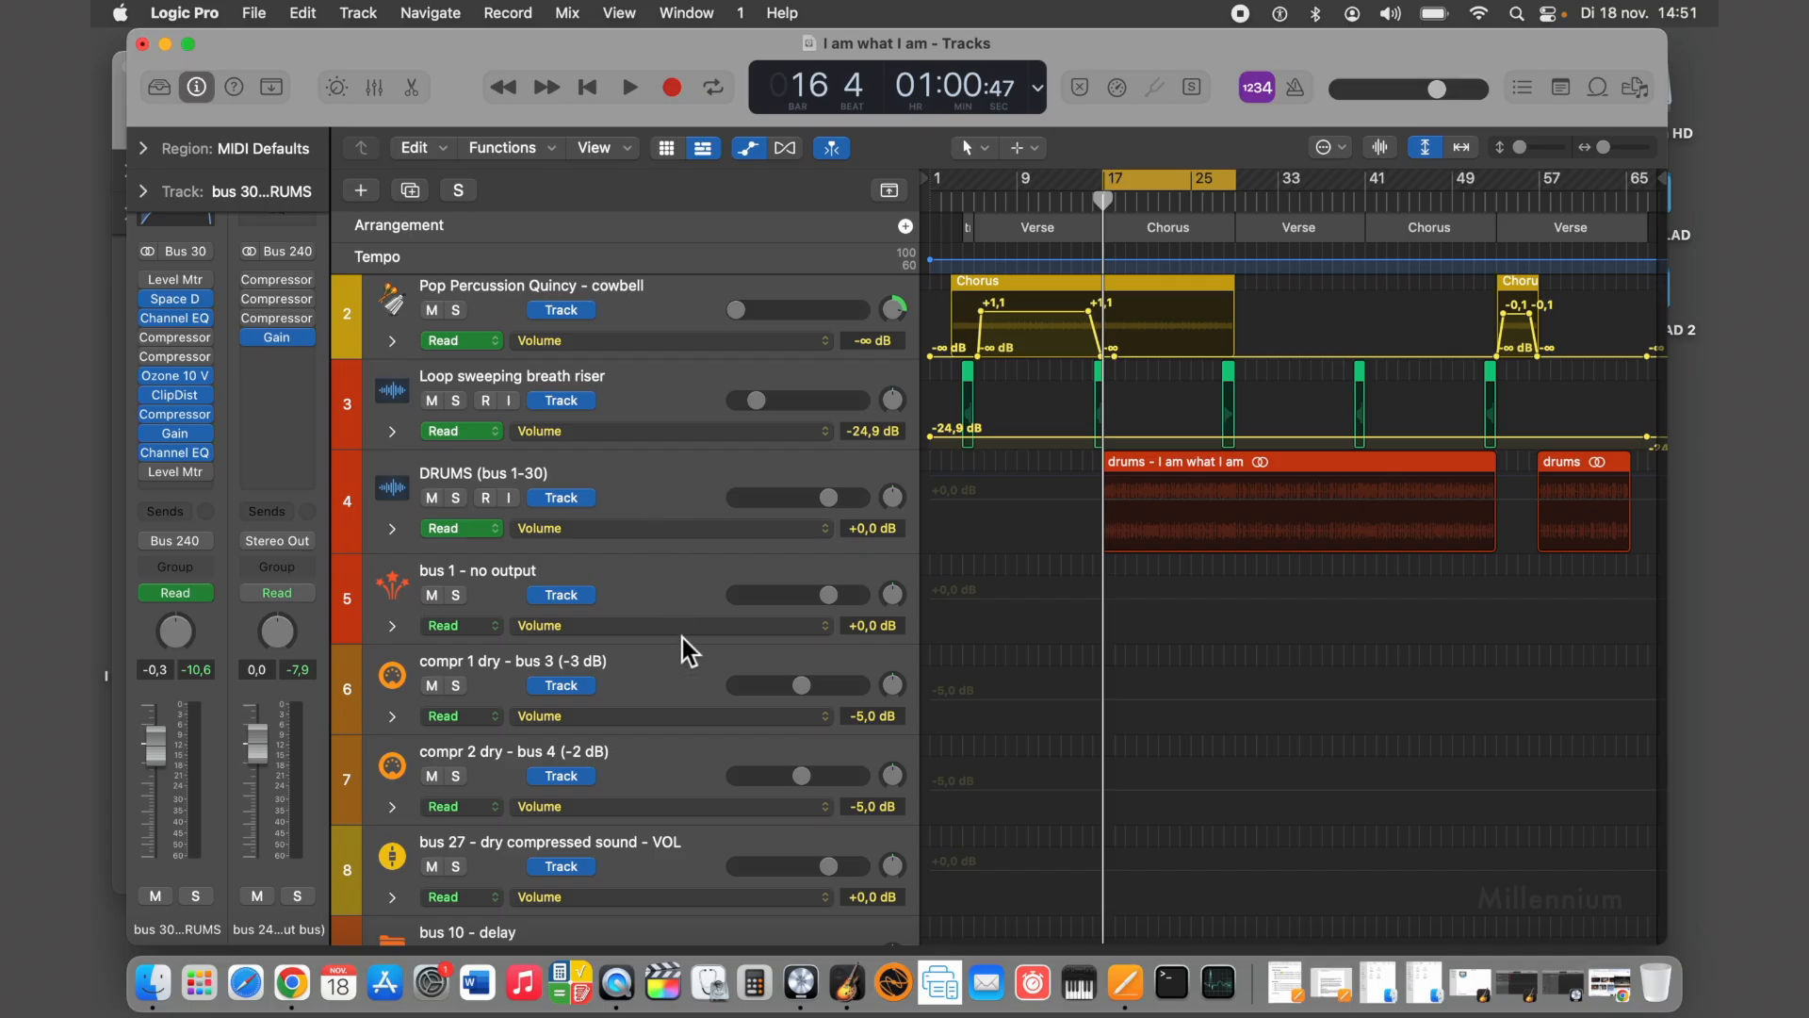
Compare the channel strips of the DRUMS (bus 1-30) and bus 30 - Premaster DRUMS tracks, and return to the start of the drum tracks
click(648, 485)
scroll(651, 484, down, 4)
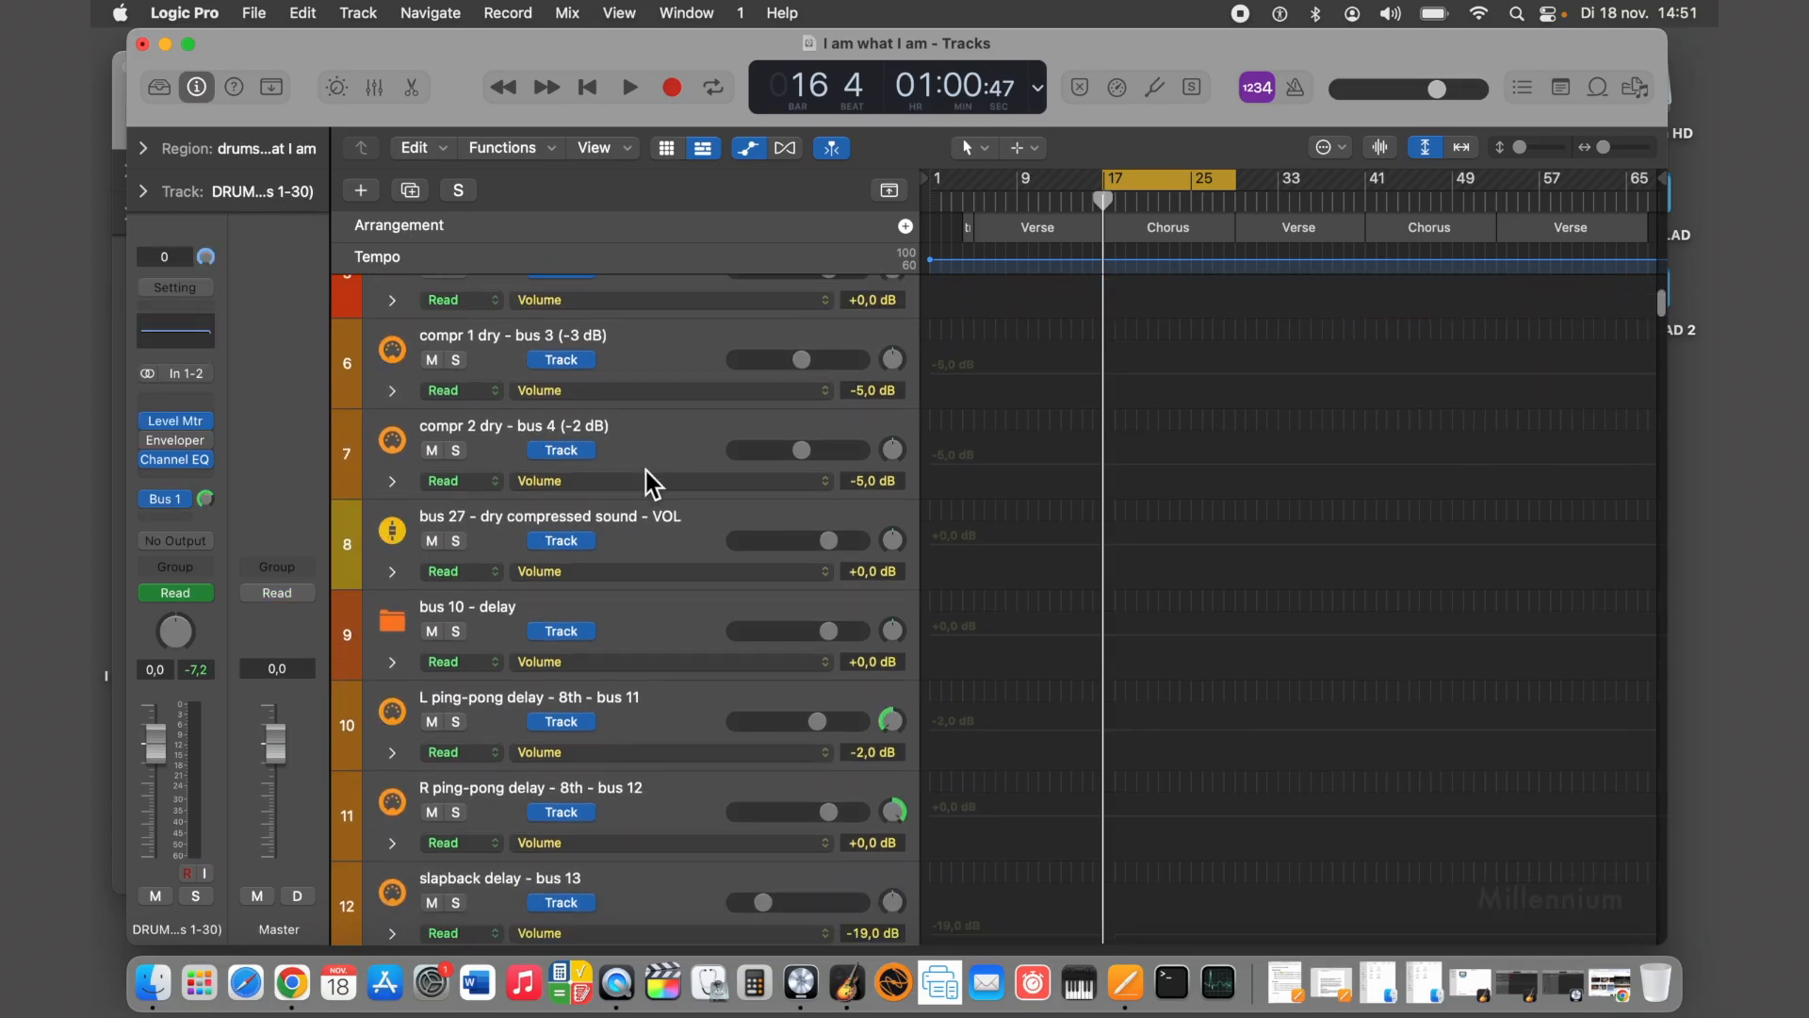
scroll(651, 485, down, 19)
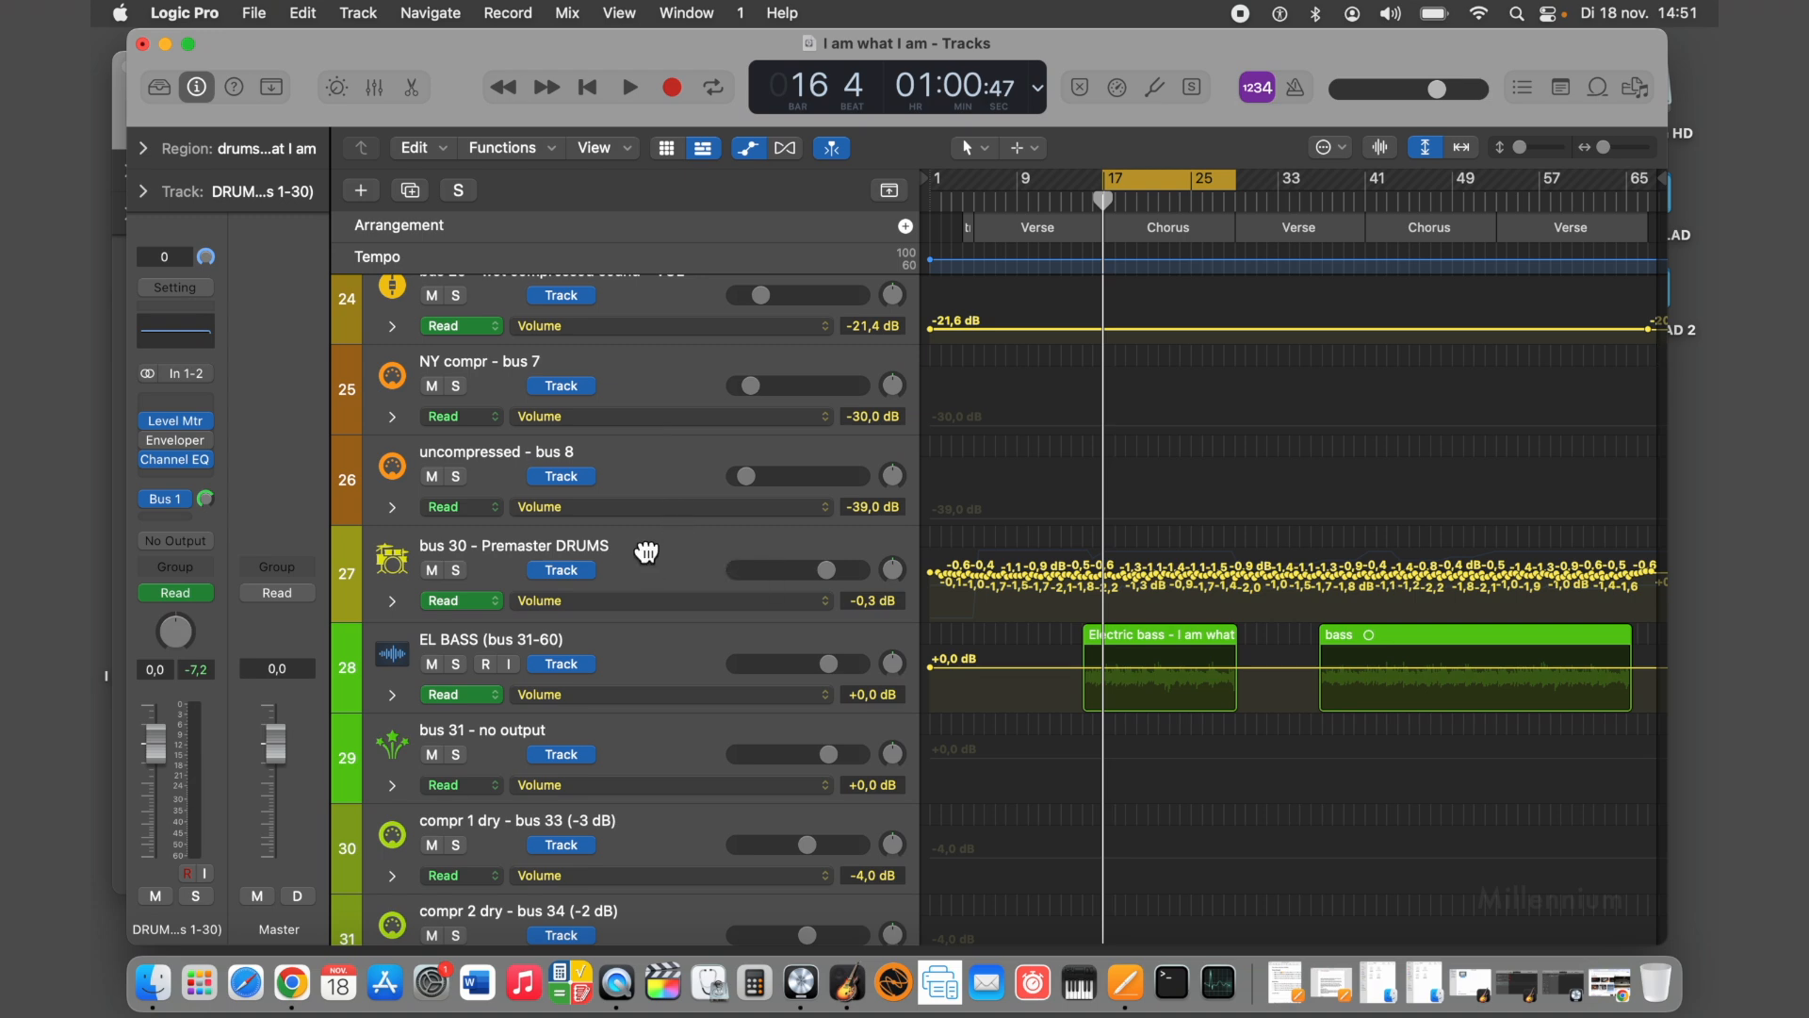
click(649, 563)
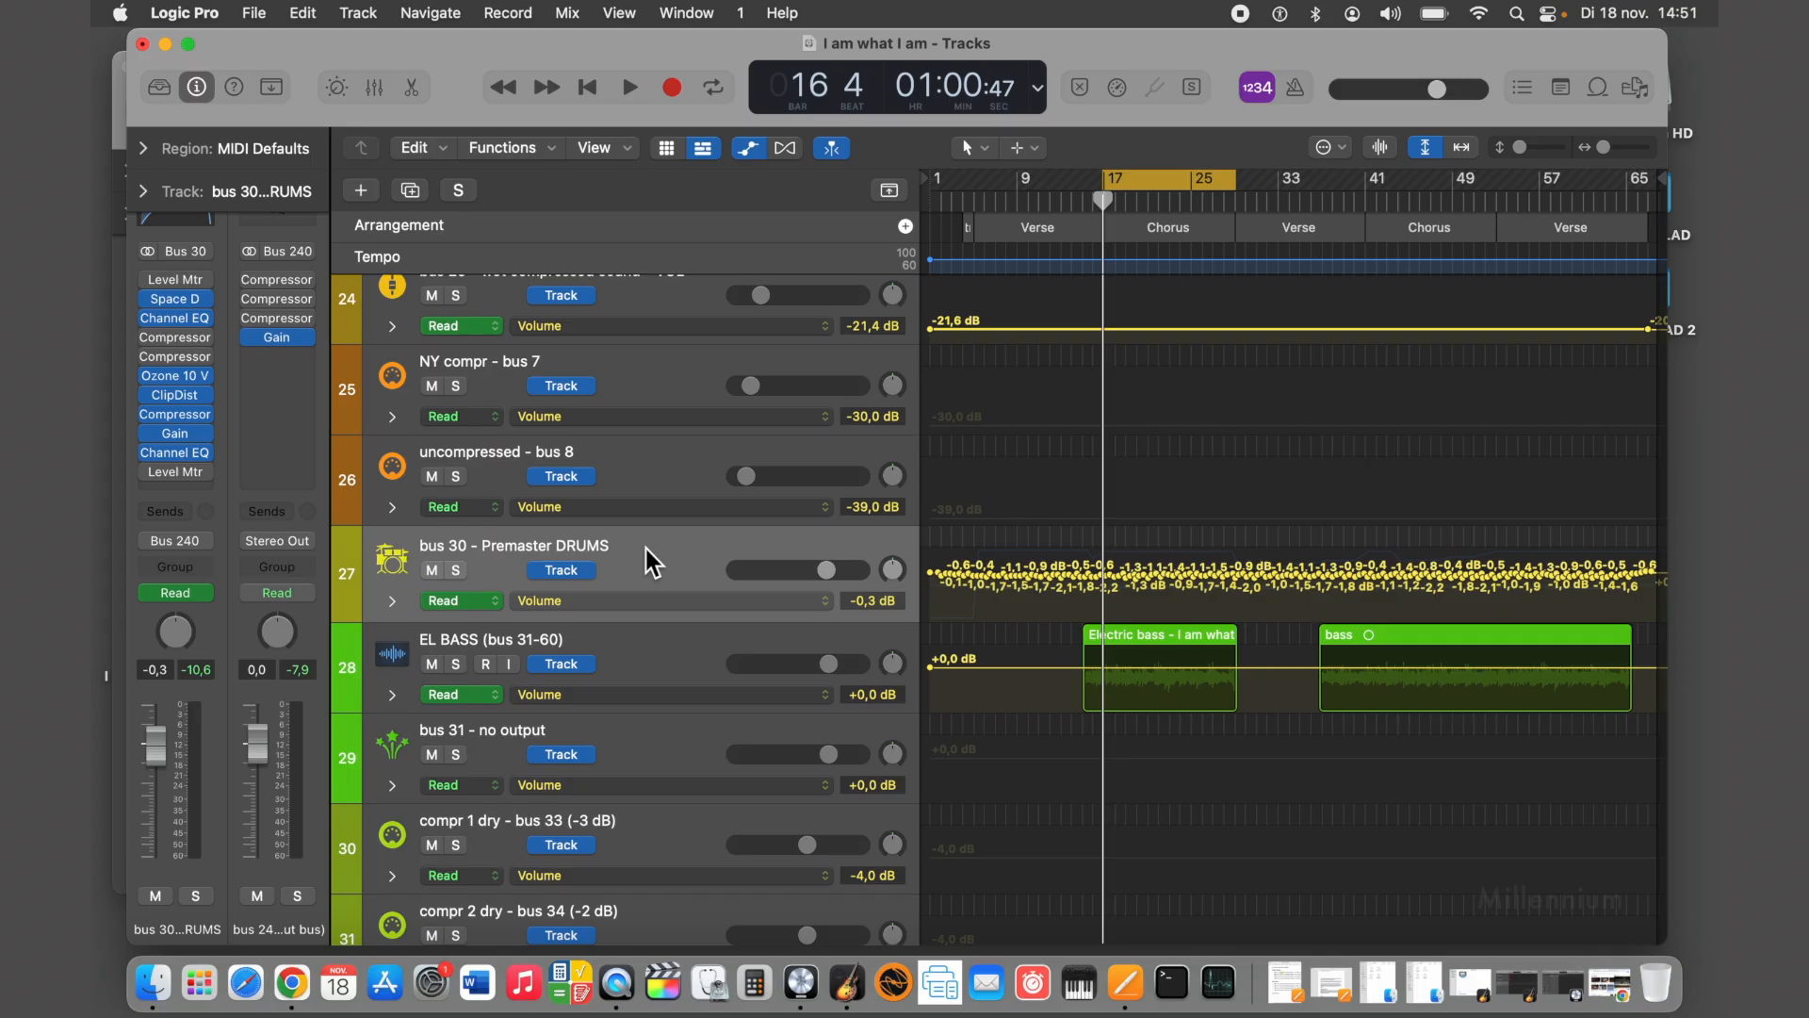
scroll(649, 563, up, 20)
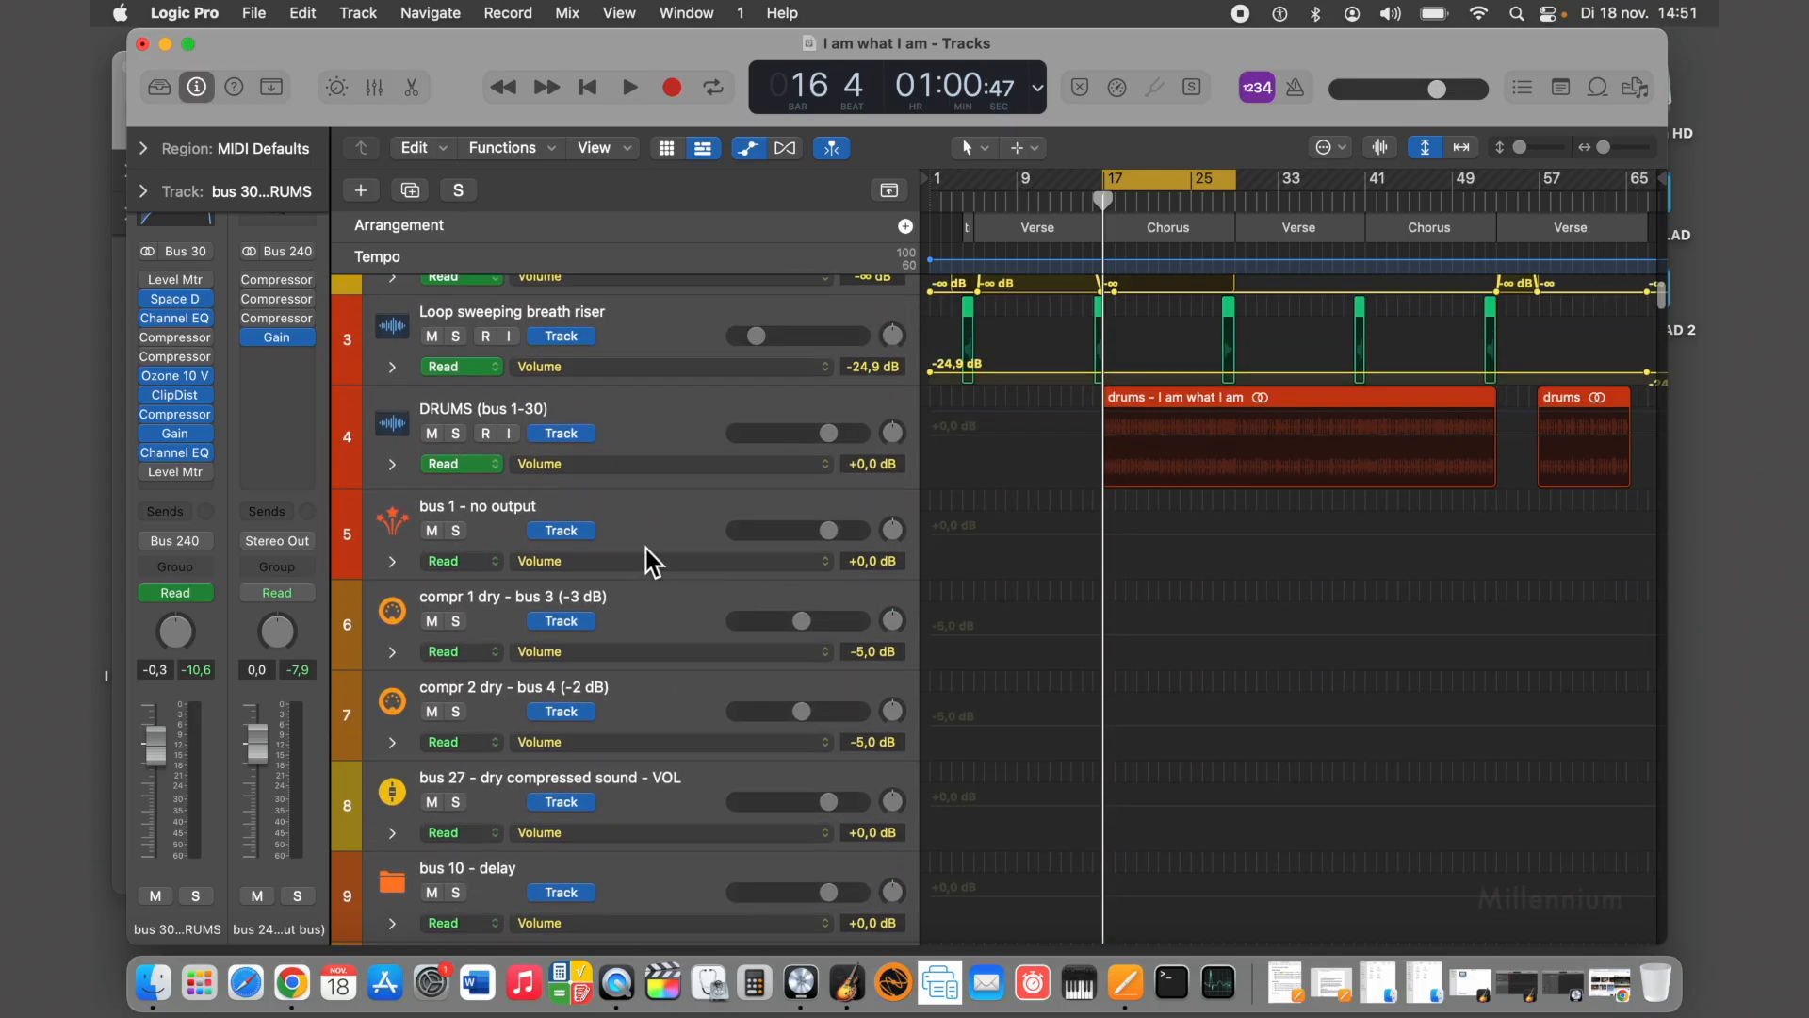
scroll(649, 563, down, 2)
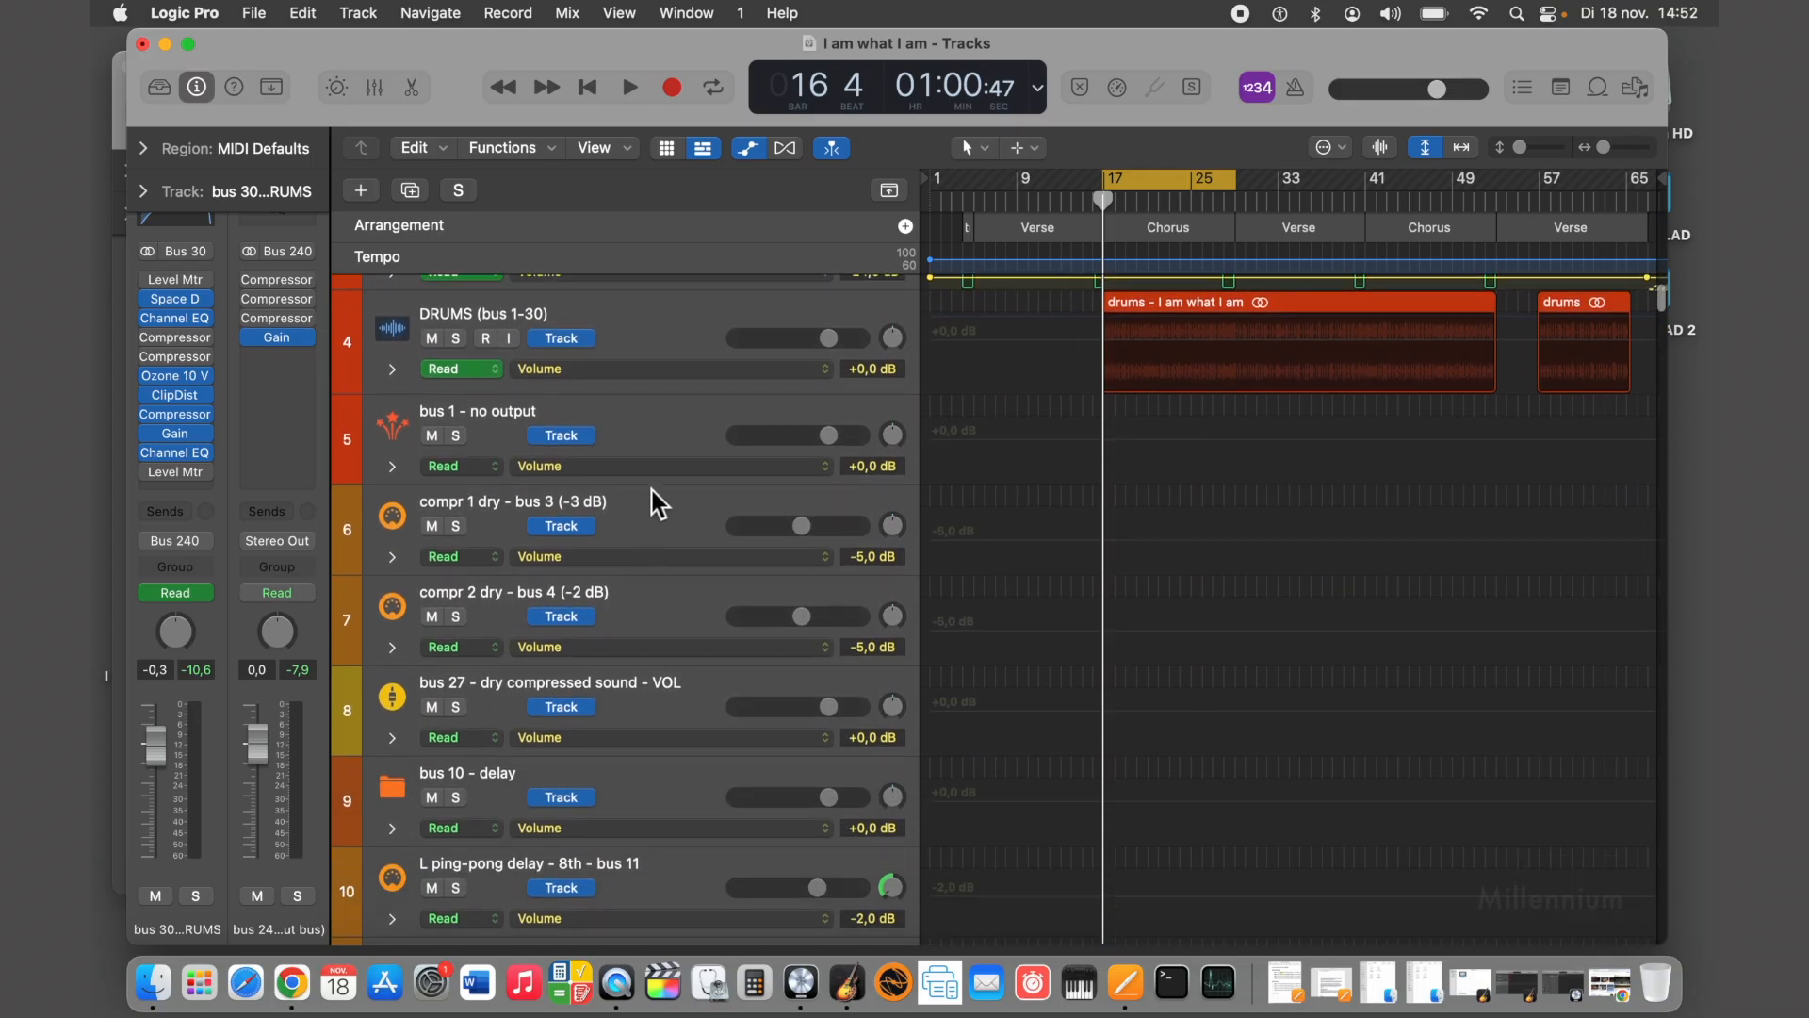
Show the channel strips one by one from compr 1 dry - bus 3 to L ping-pong delay - 8th - bus 11
click(660, 504)
scroll(541, 564, down, 1)
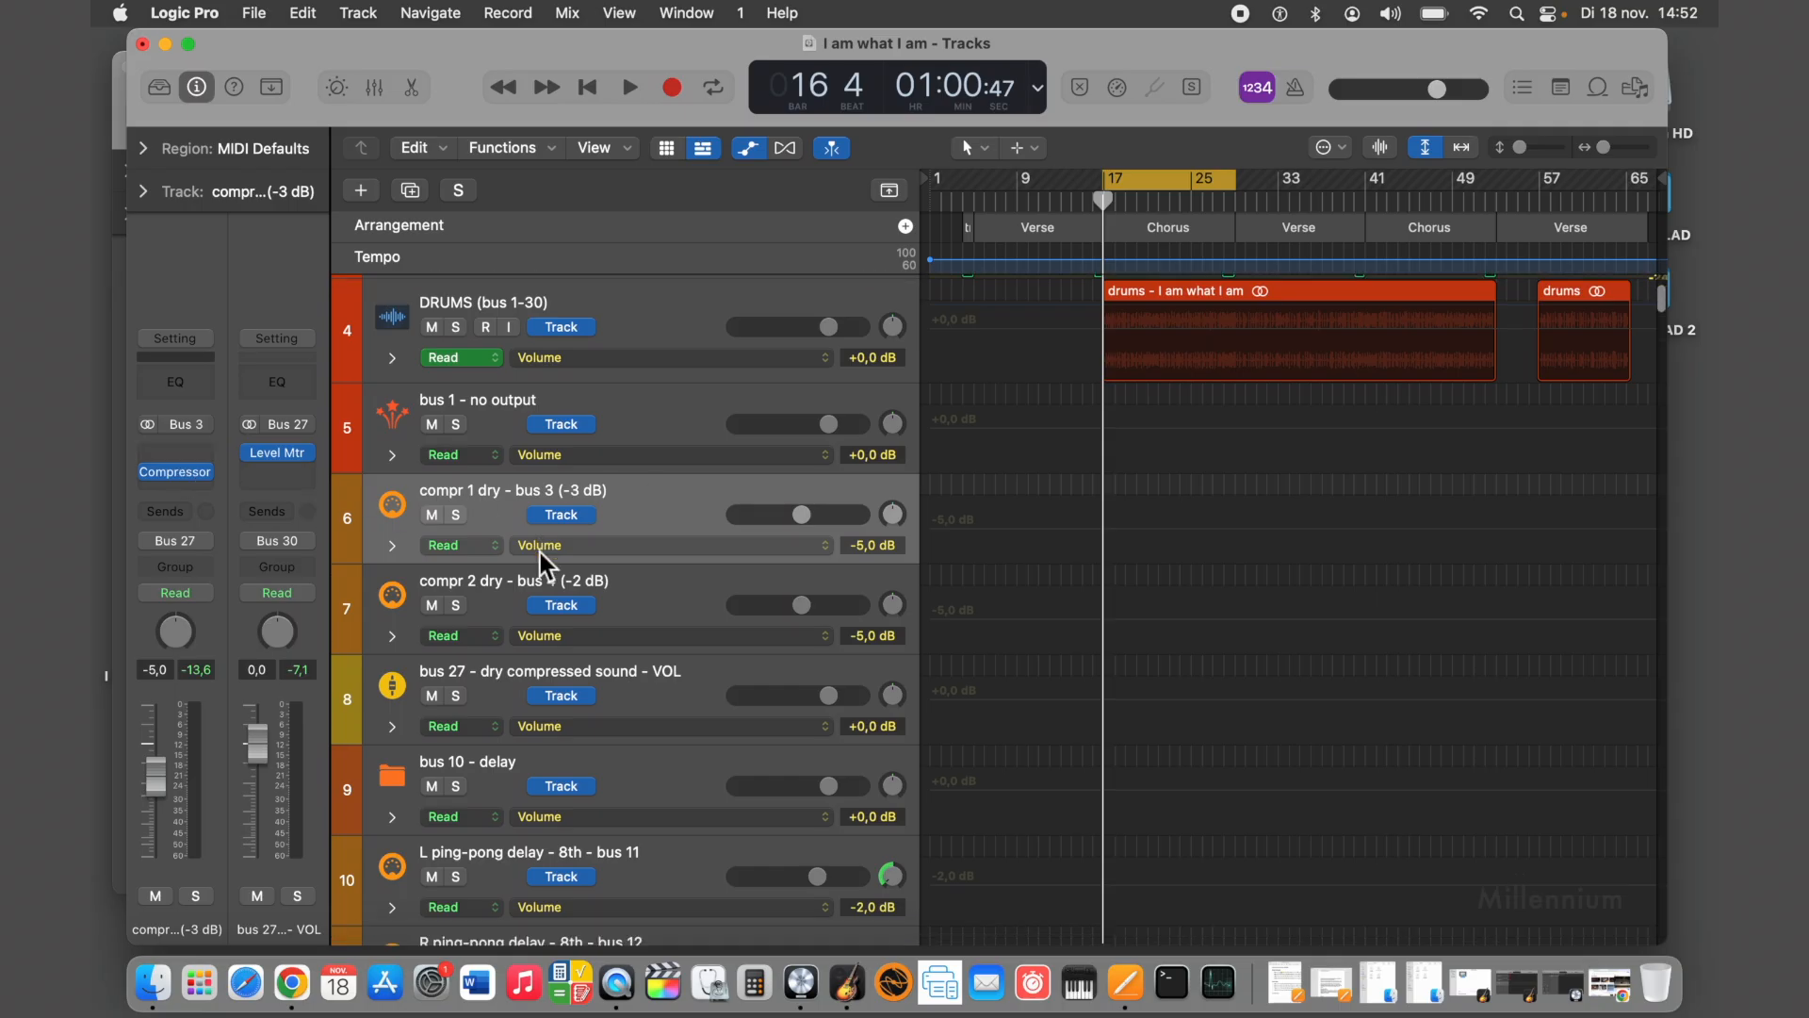
scroll(541, 564, down, 3)
mouse_move(173, 475)
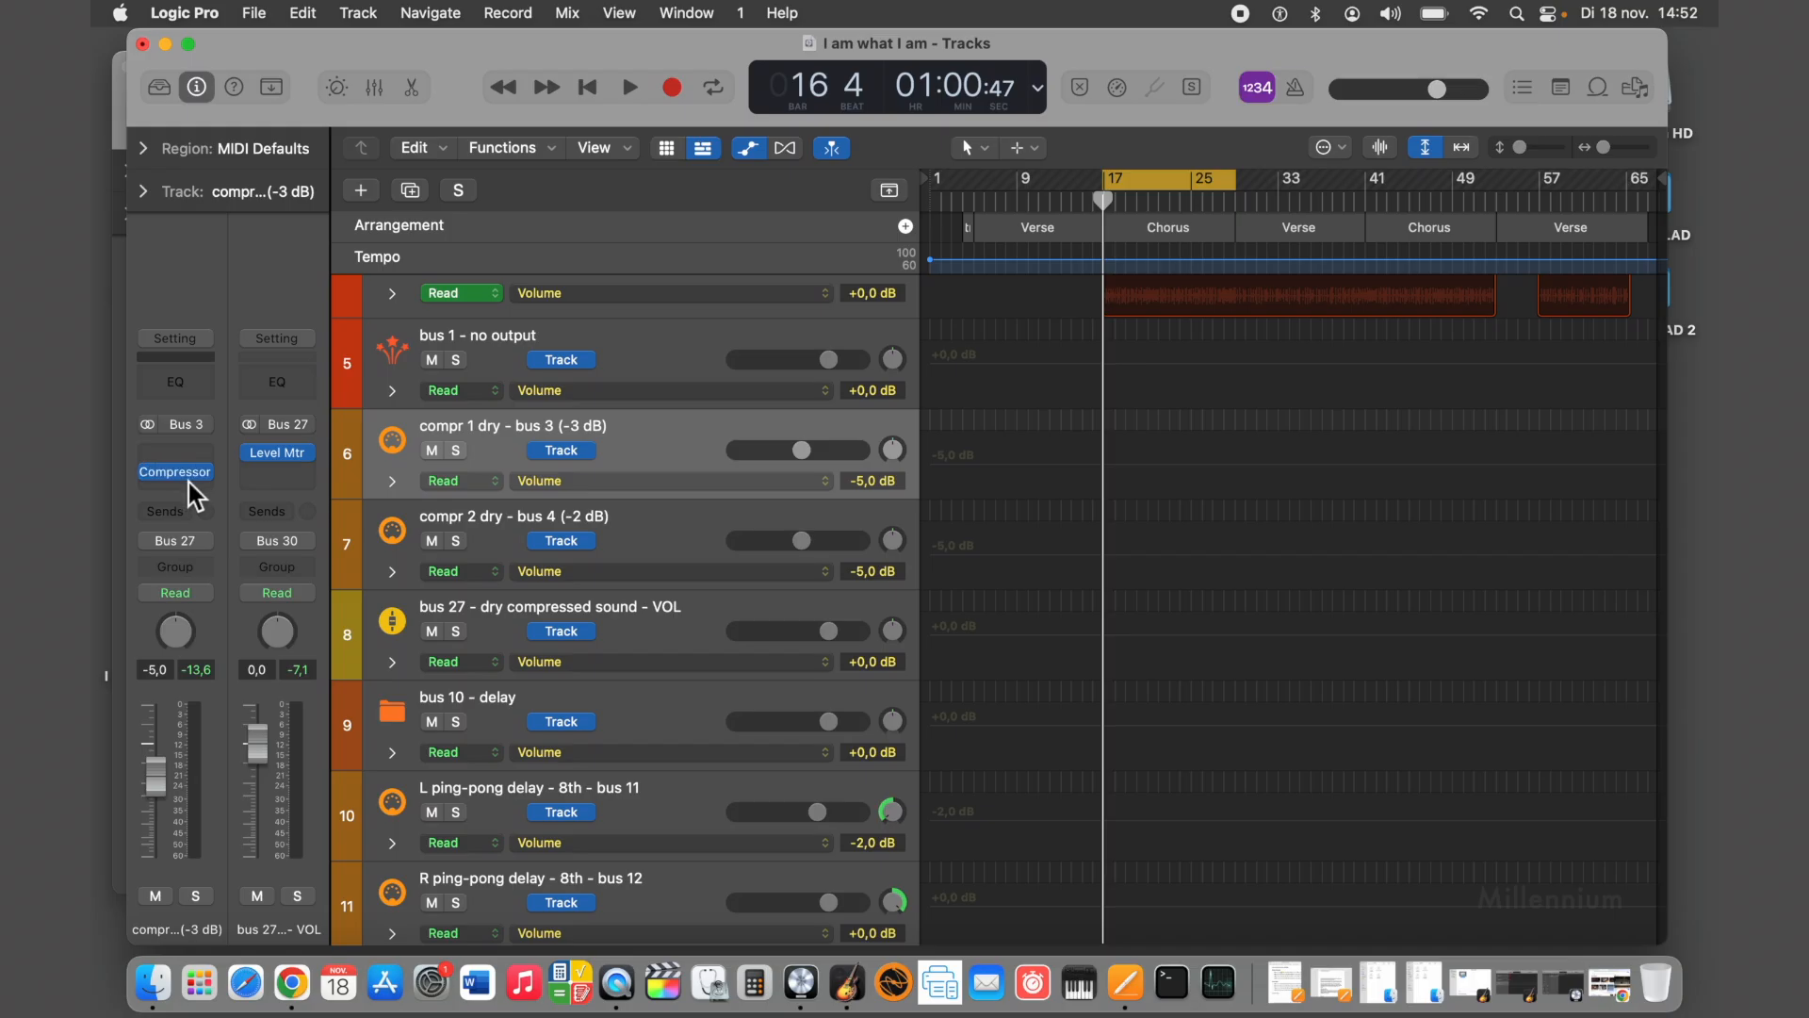
key(Down)
key(Down)
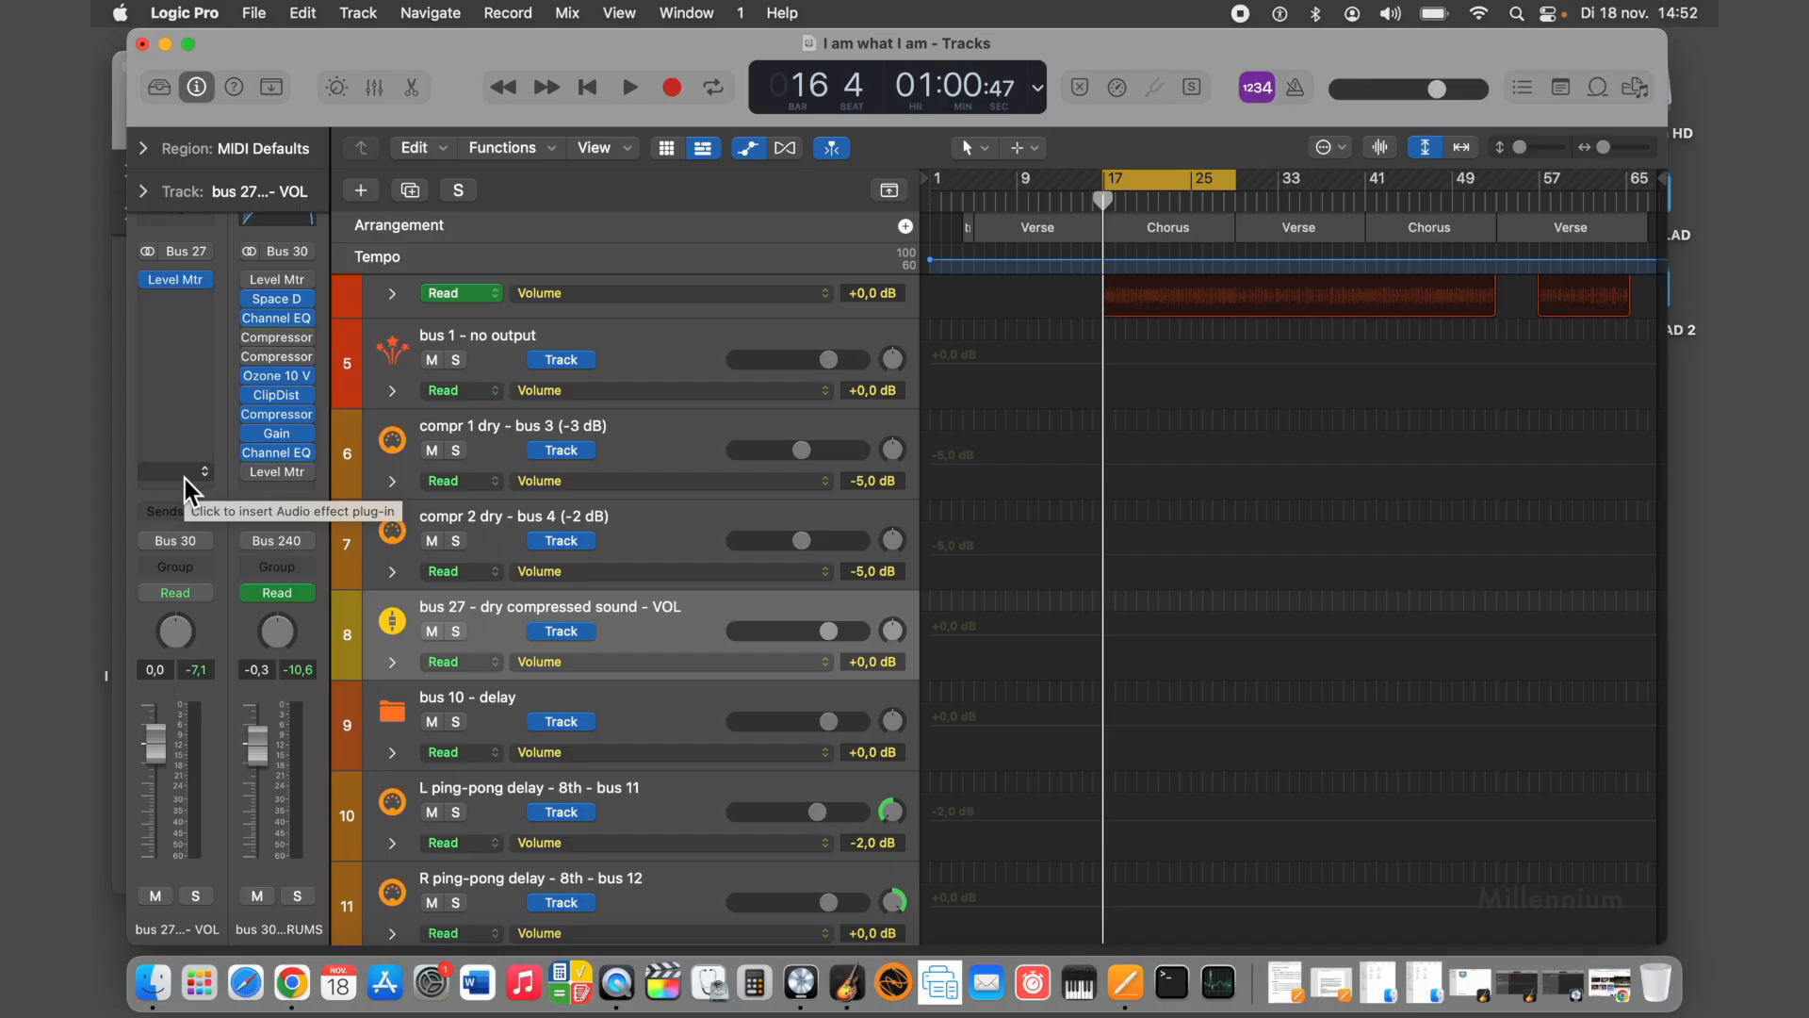
key(Down)
key(Down)
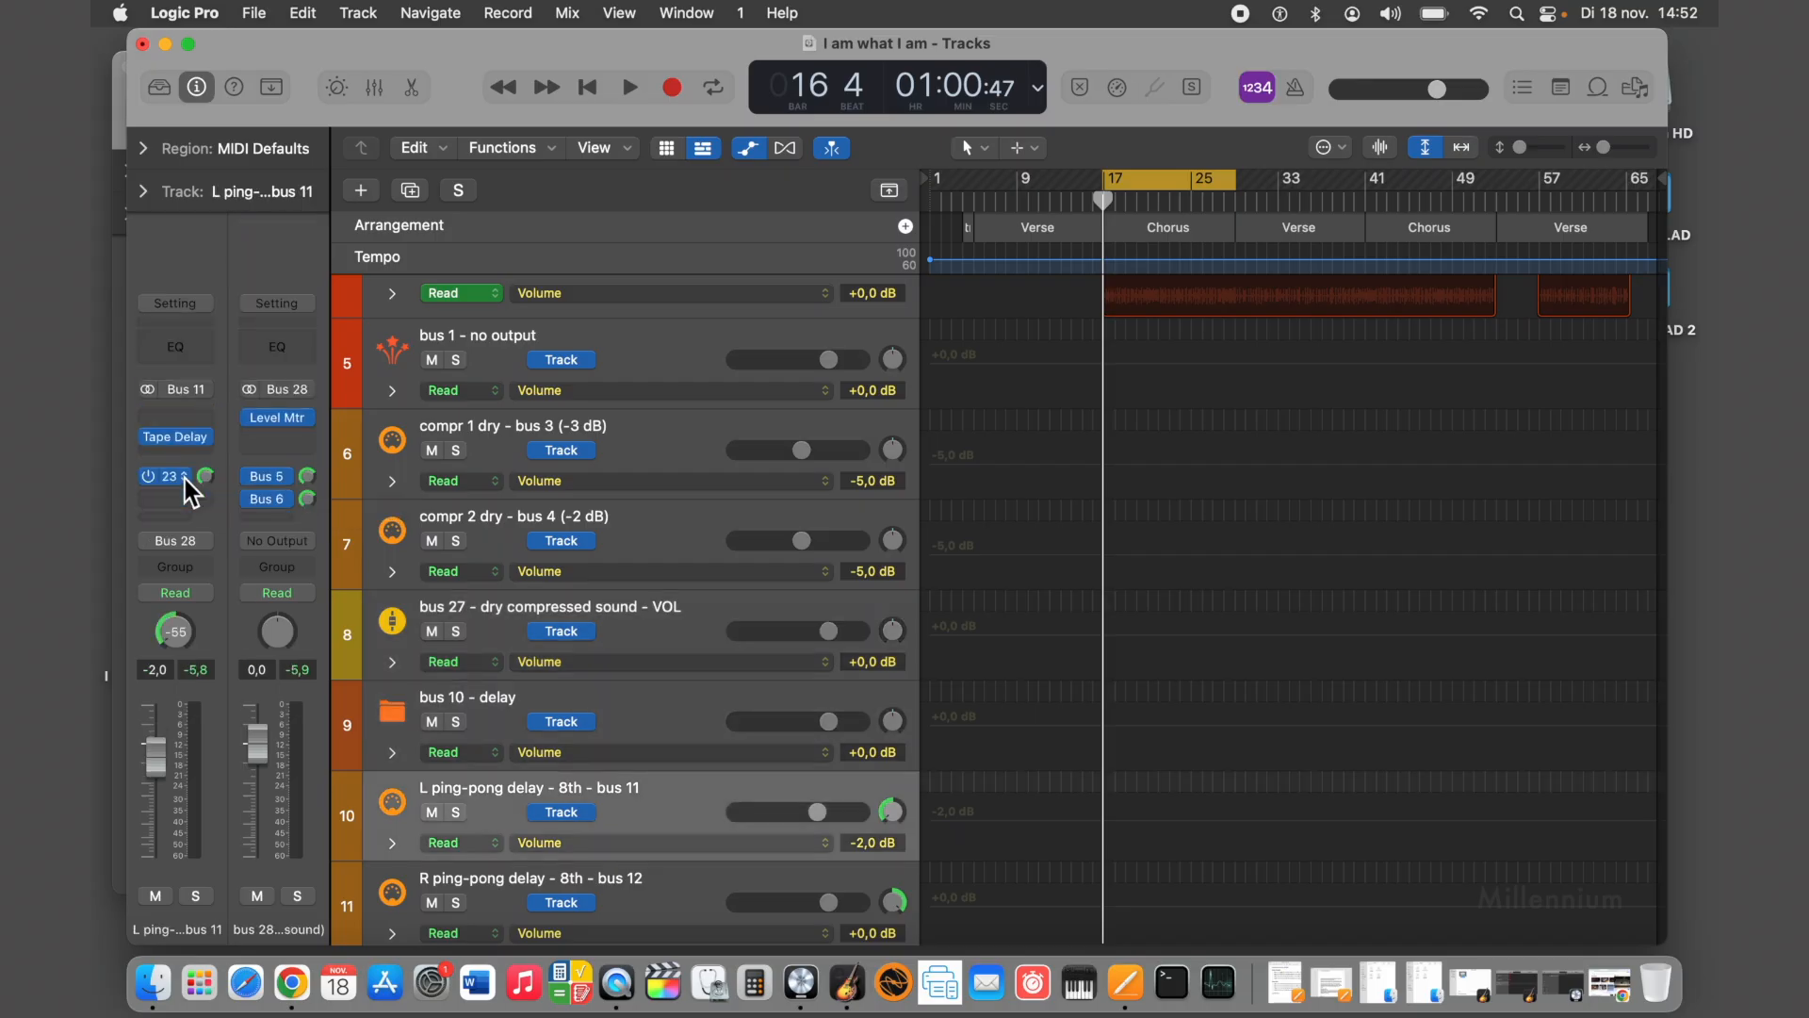
Step through the remaining delay and reverb bus channel strips, ending at reverb warm hall (Lpp) - bus 23
key(Down)
key(Down)
key(Down)
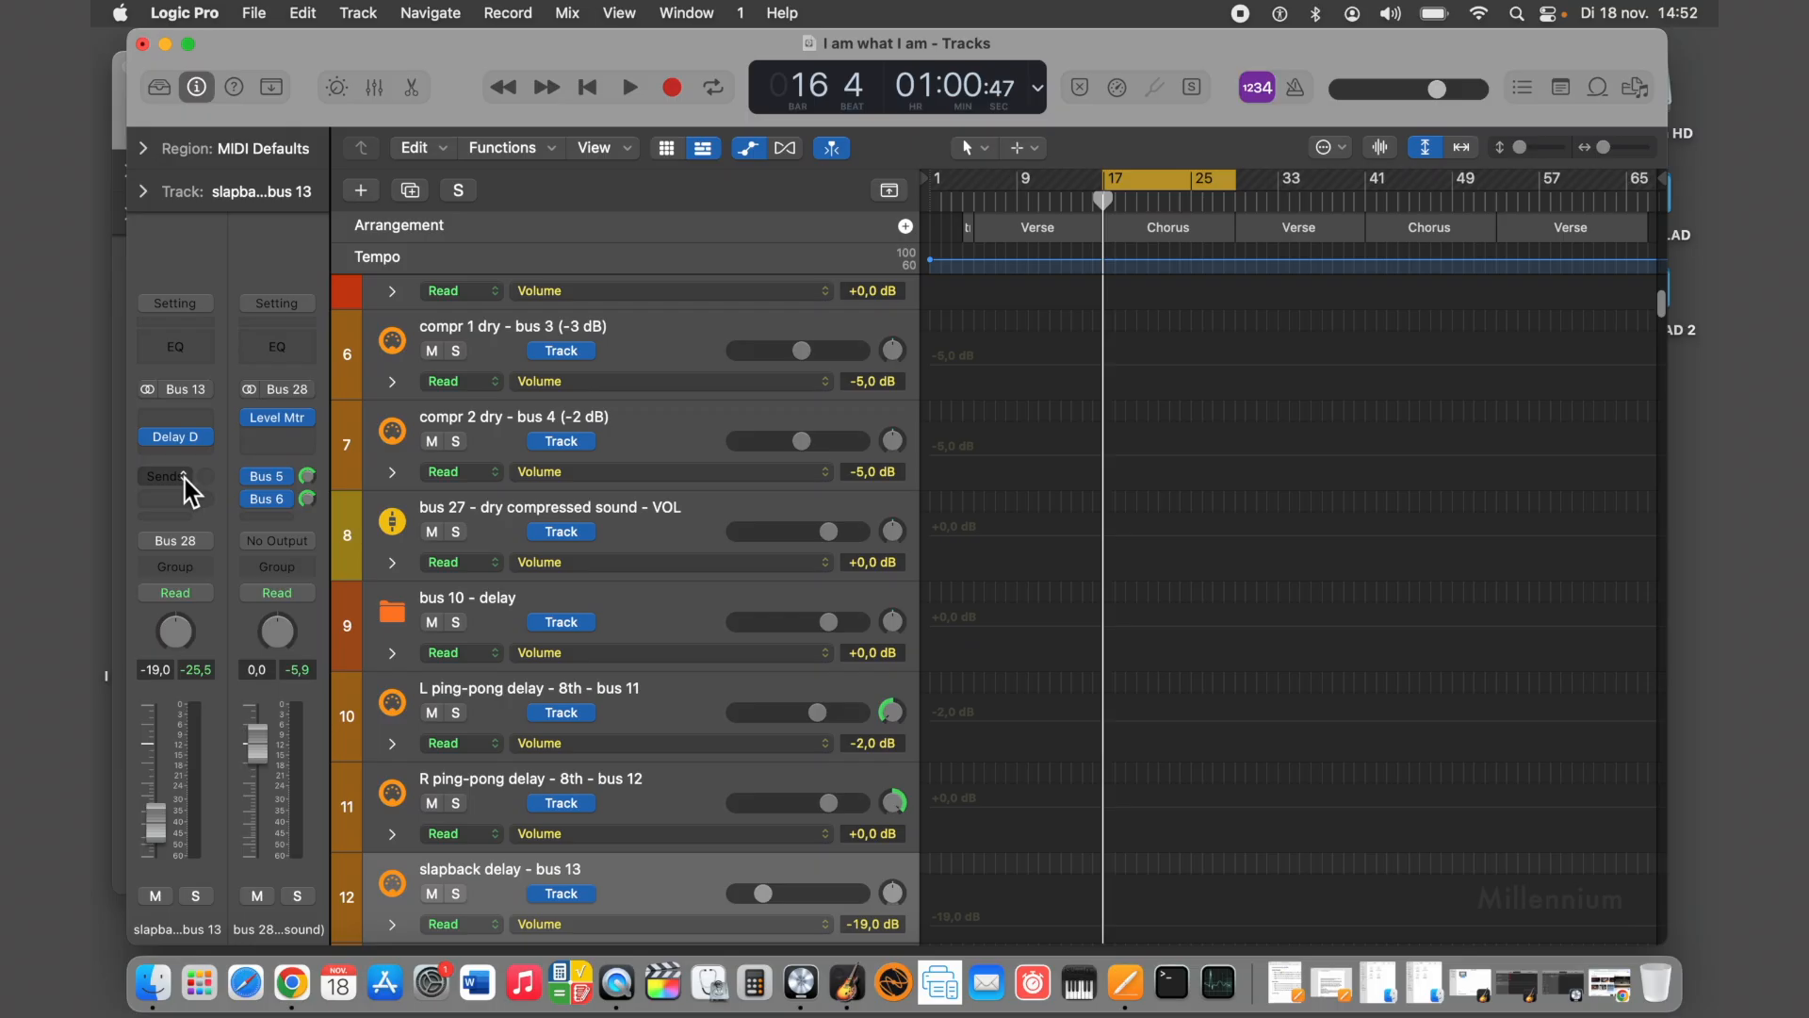
key(Down)
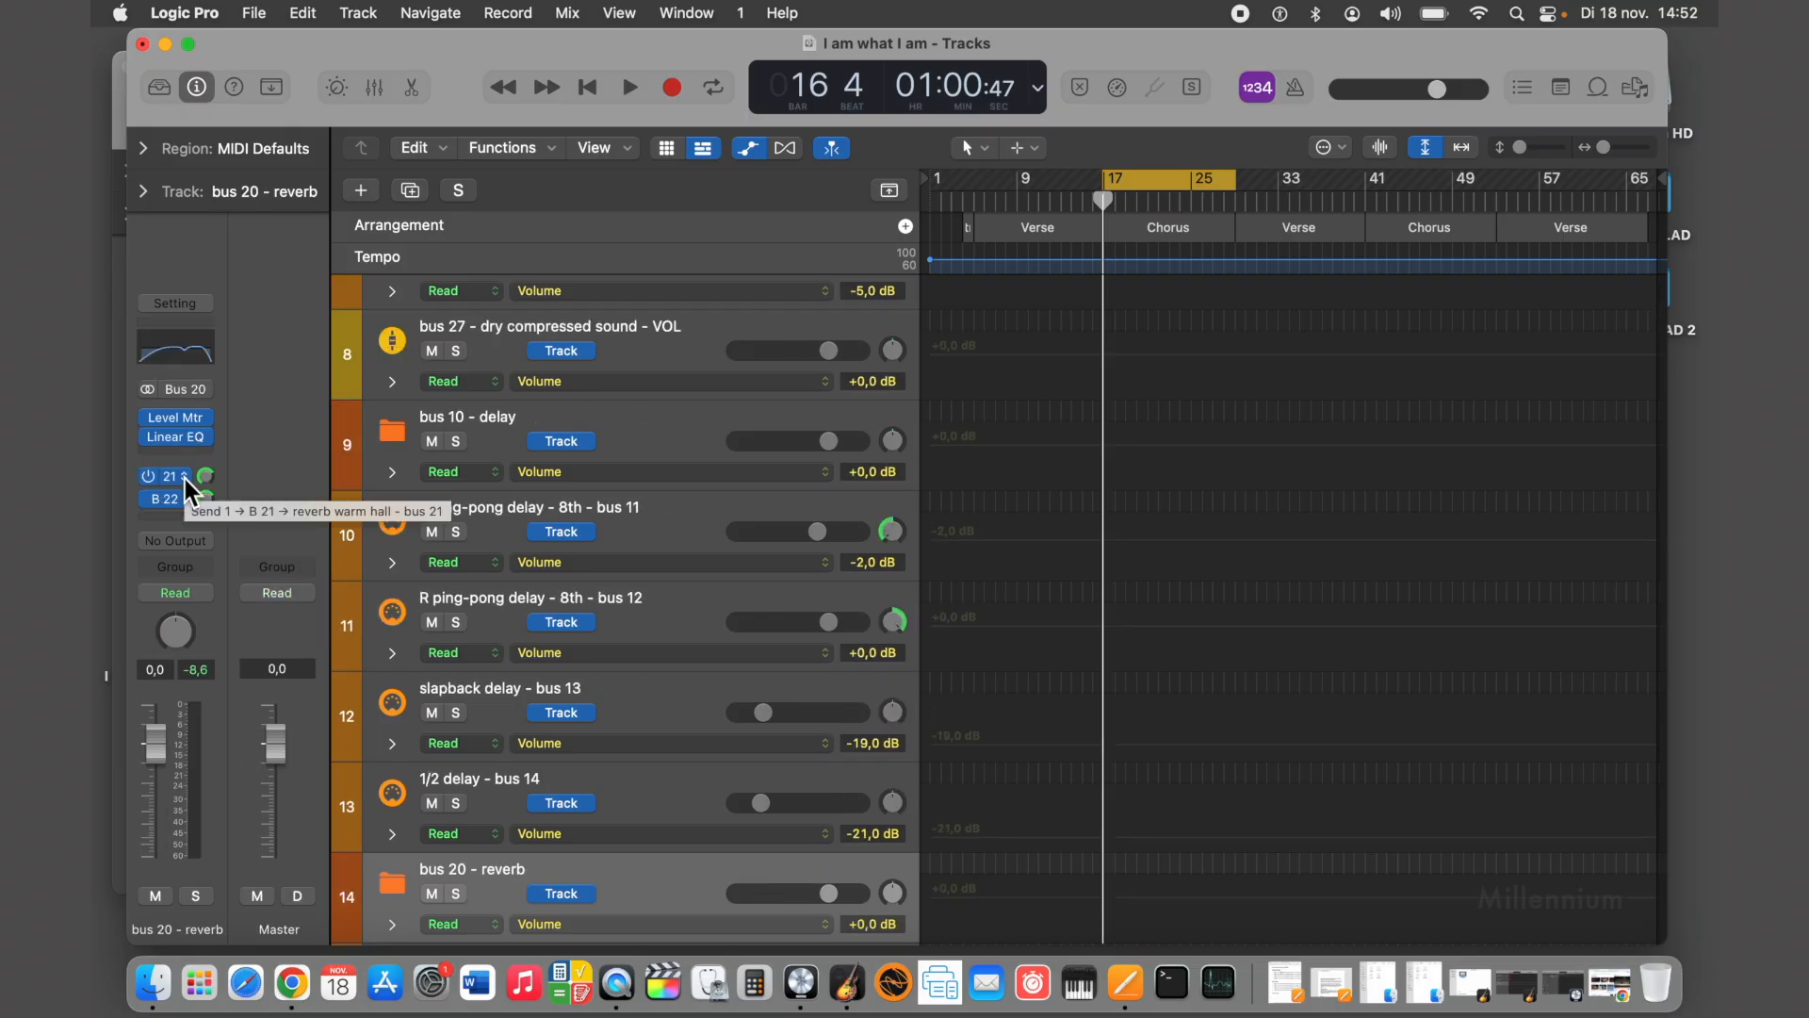
key(Down)
key(Down)
key(Down)
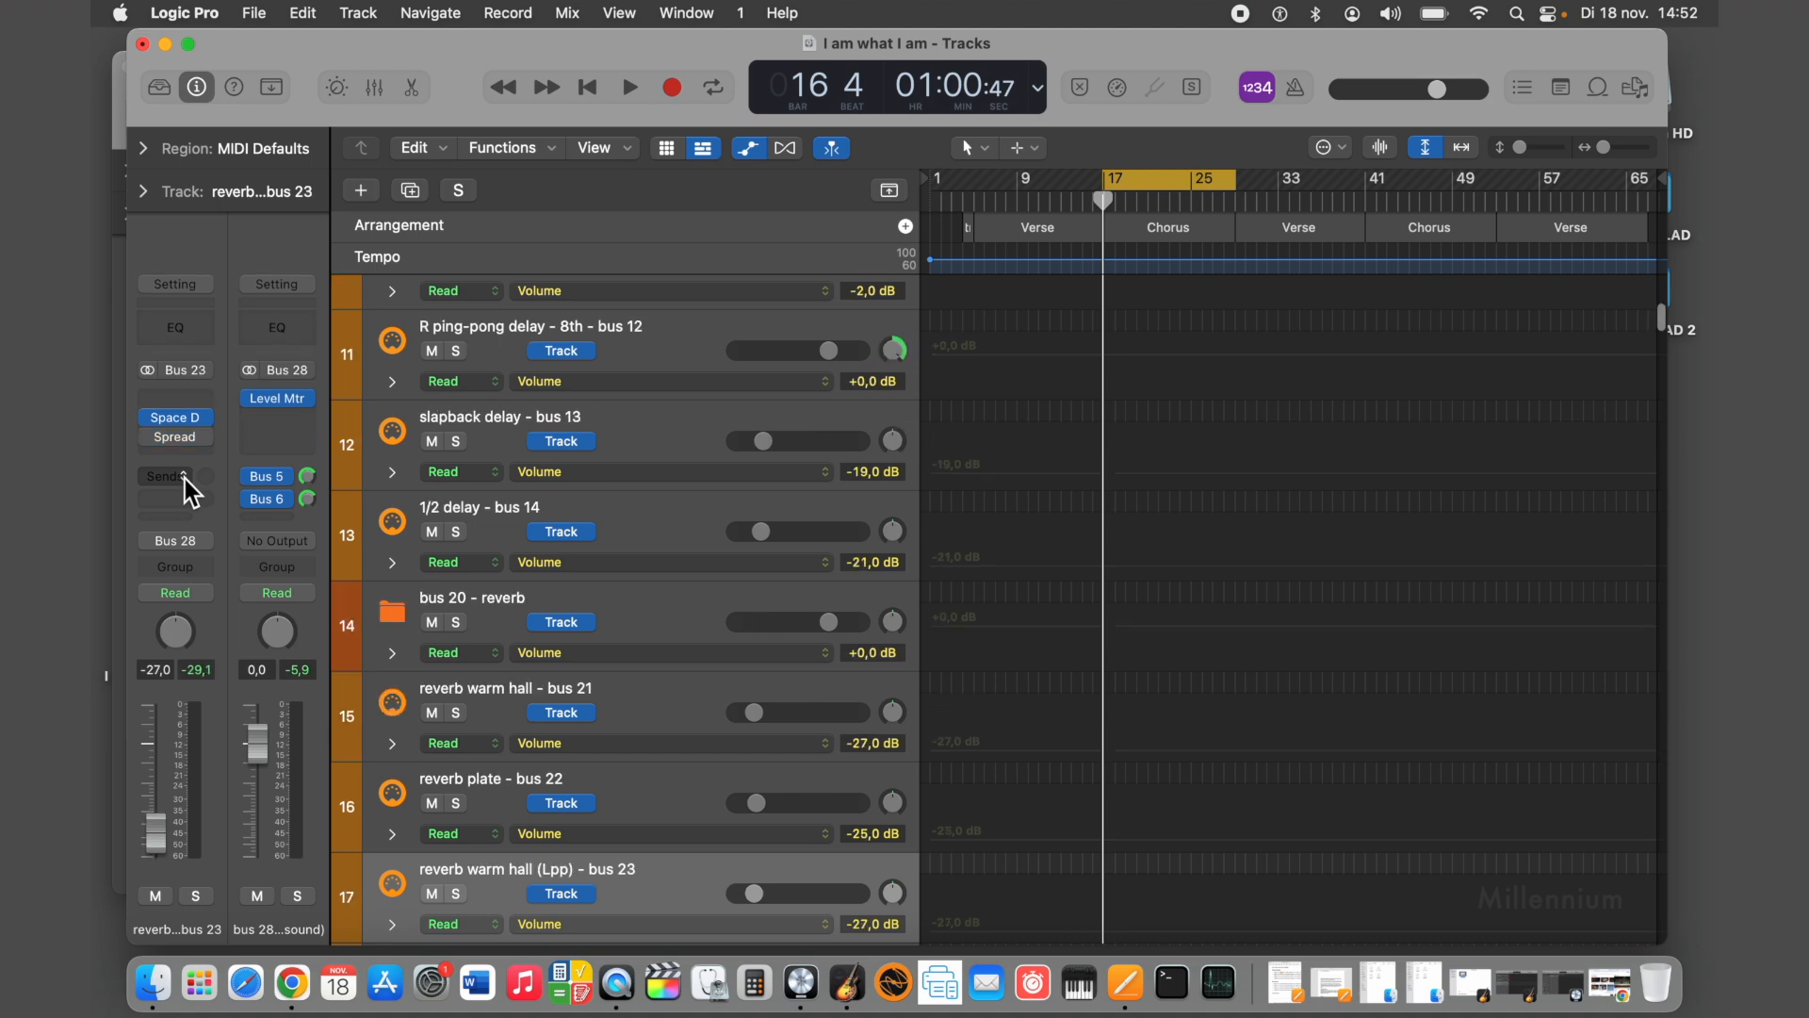
Go through the drum bus tracks again and show the bus 30 - Premaster DRUMS channel strip
scroll(484, 401, up, 5)
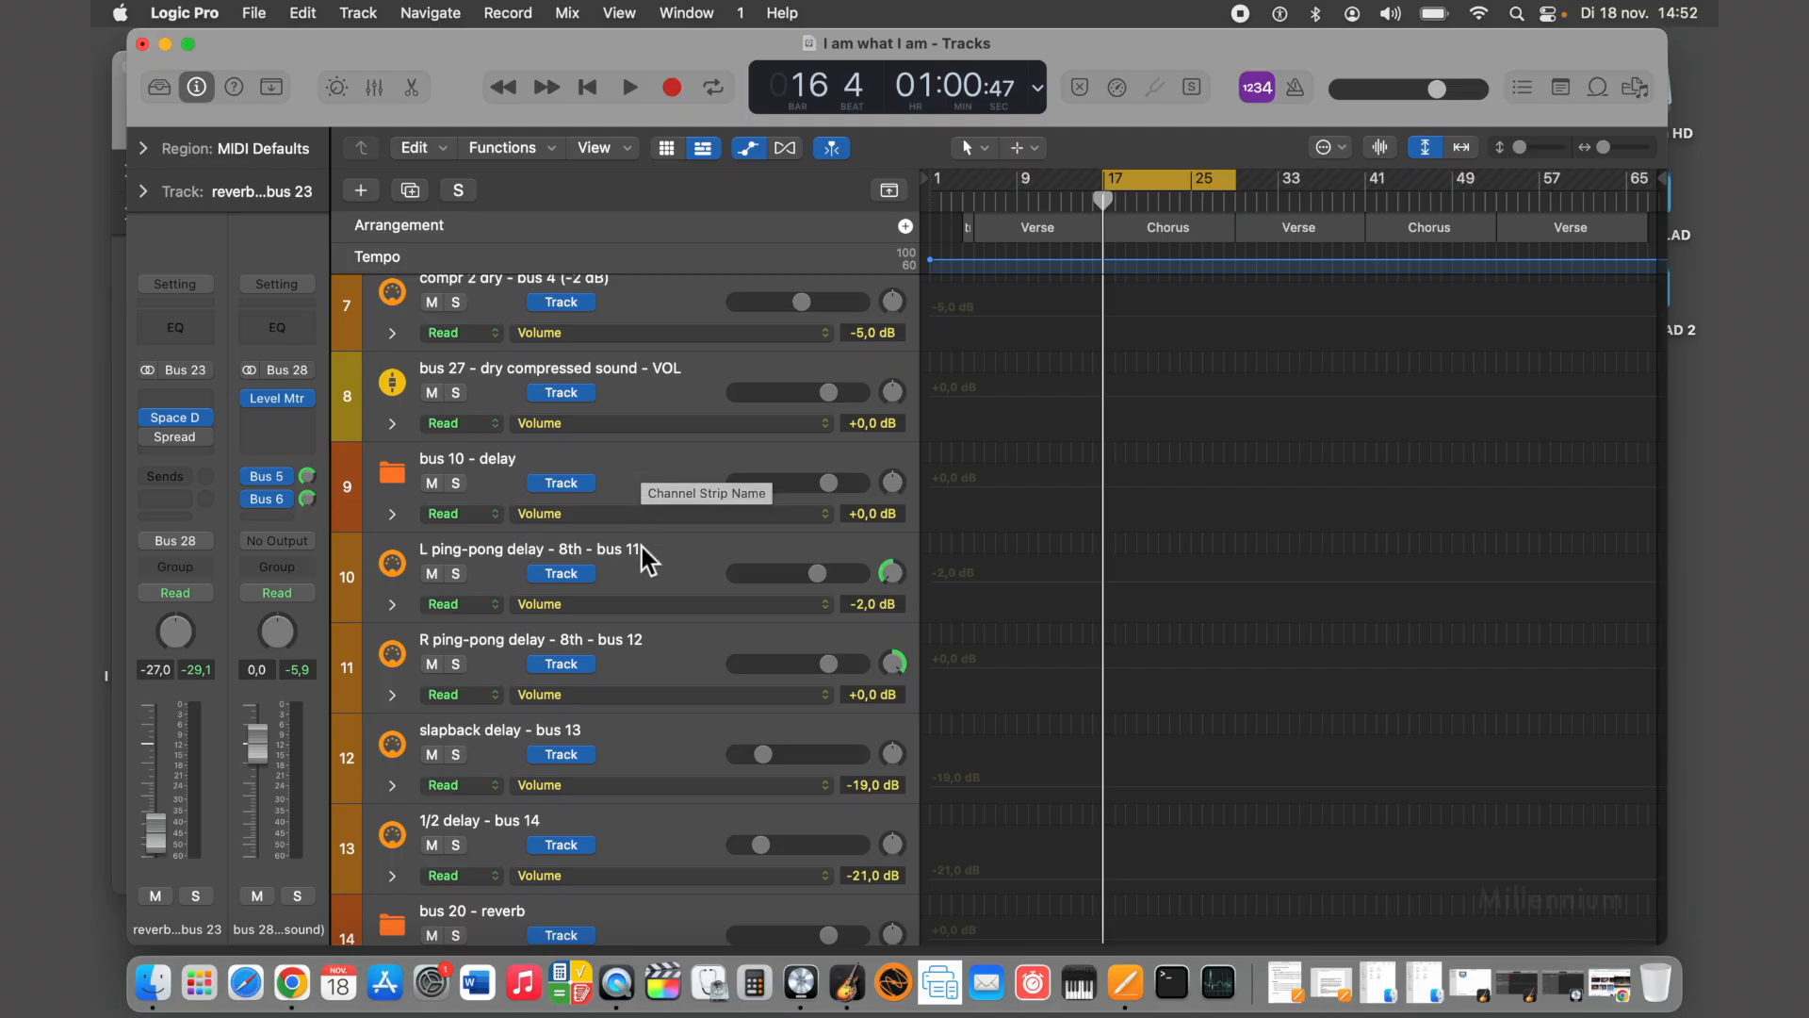
scroll(642, 558, down, 15)
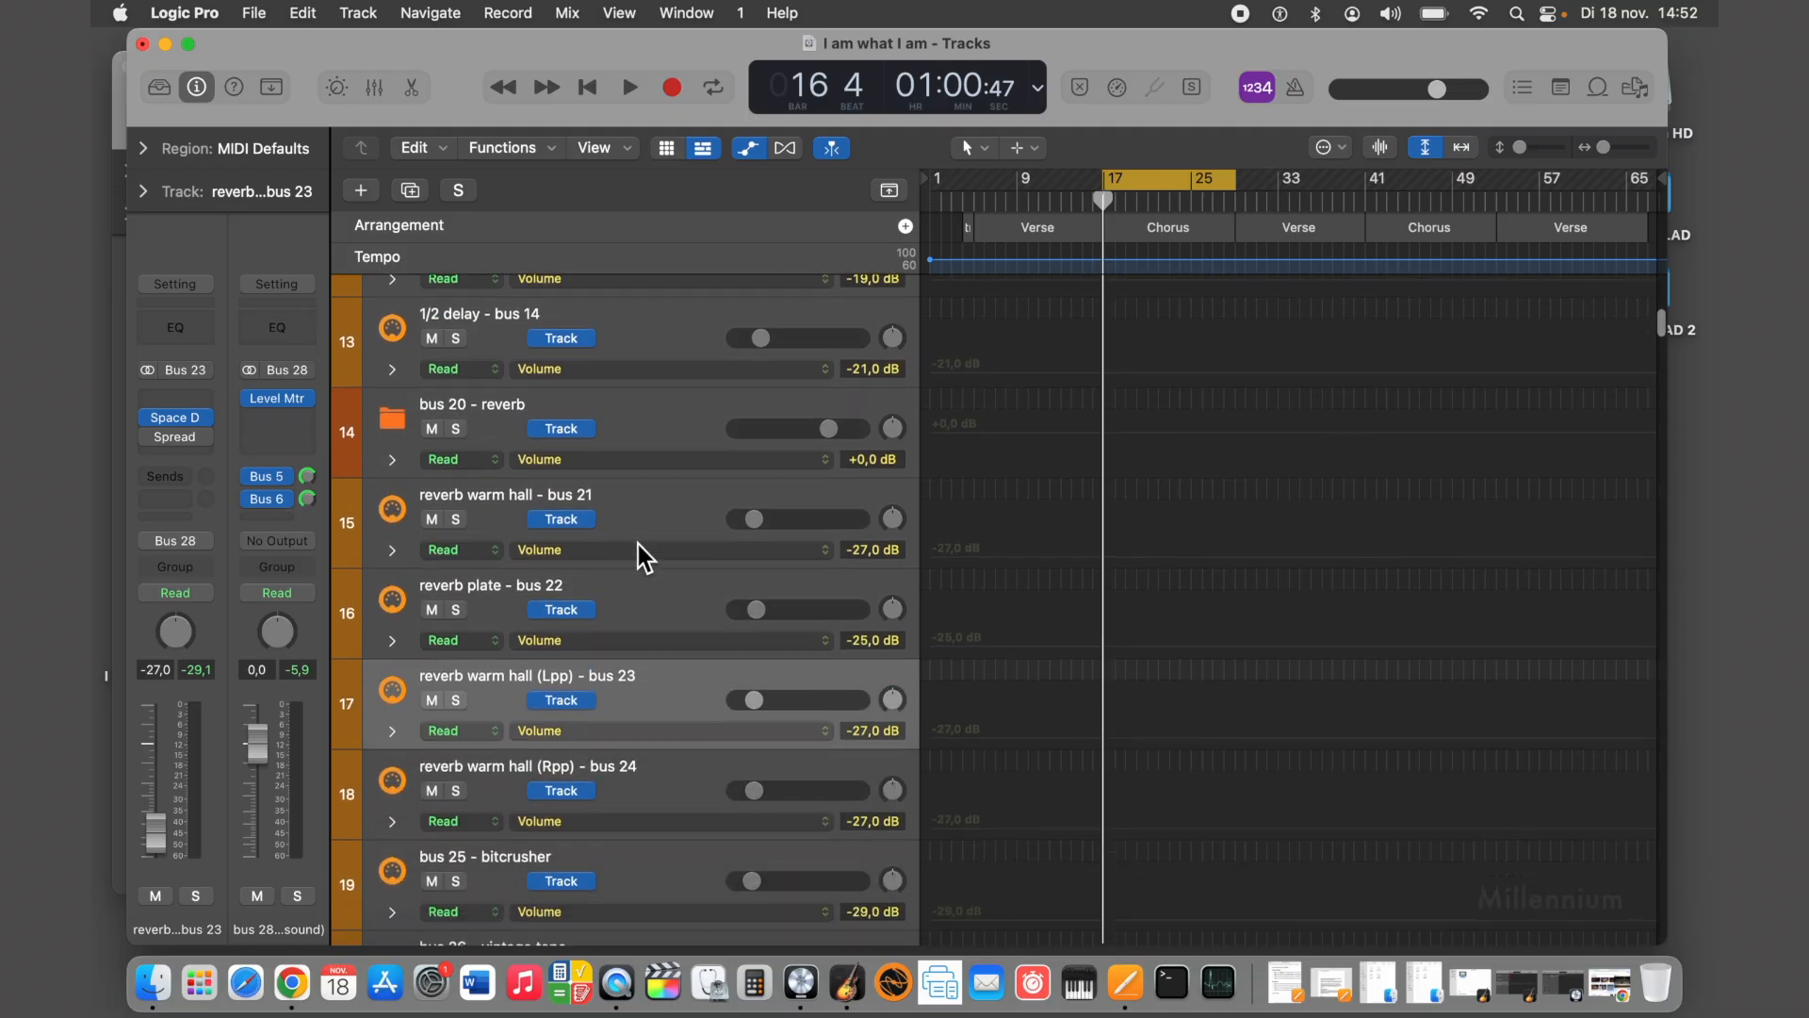
scroll(641, 556, down, 3)
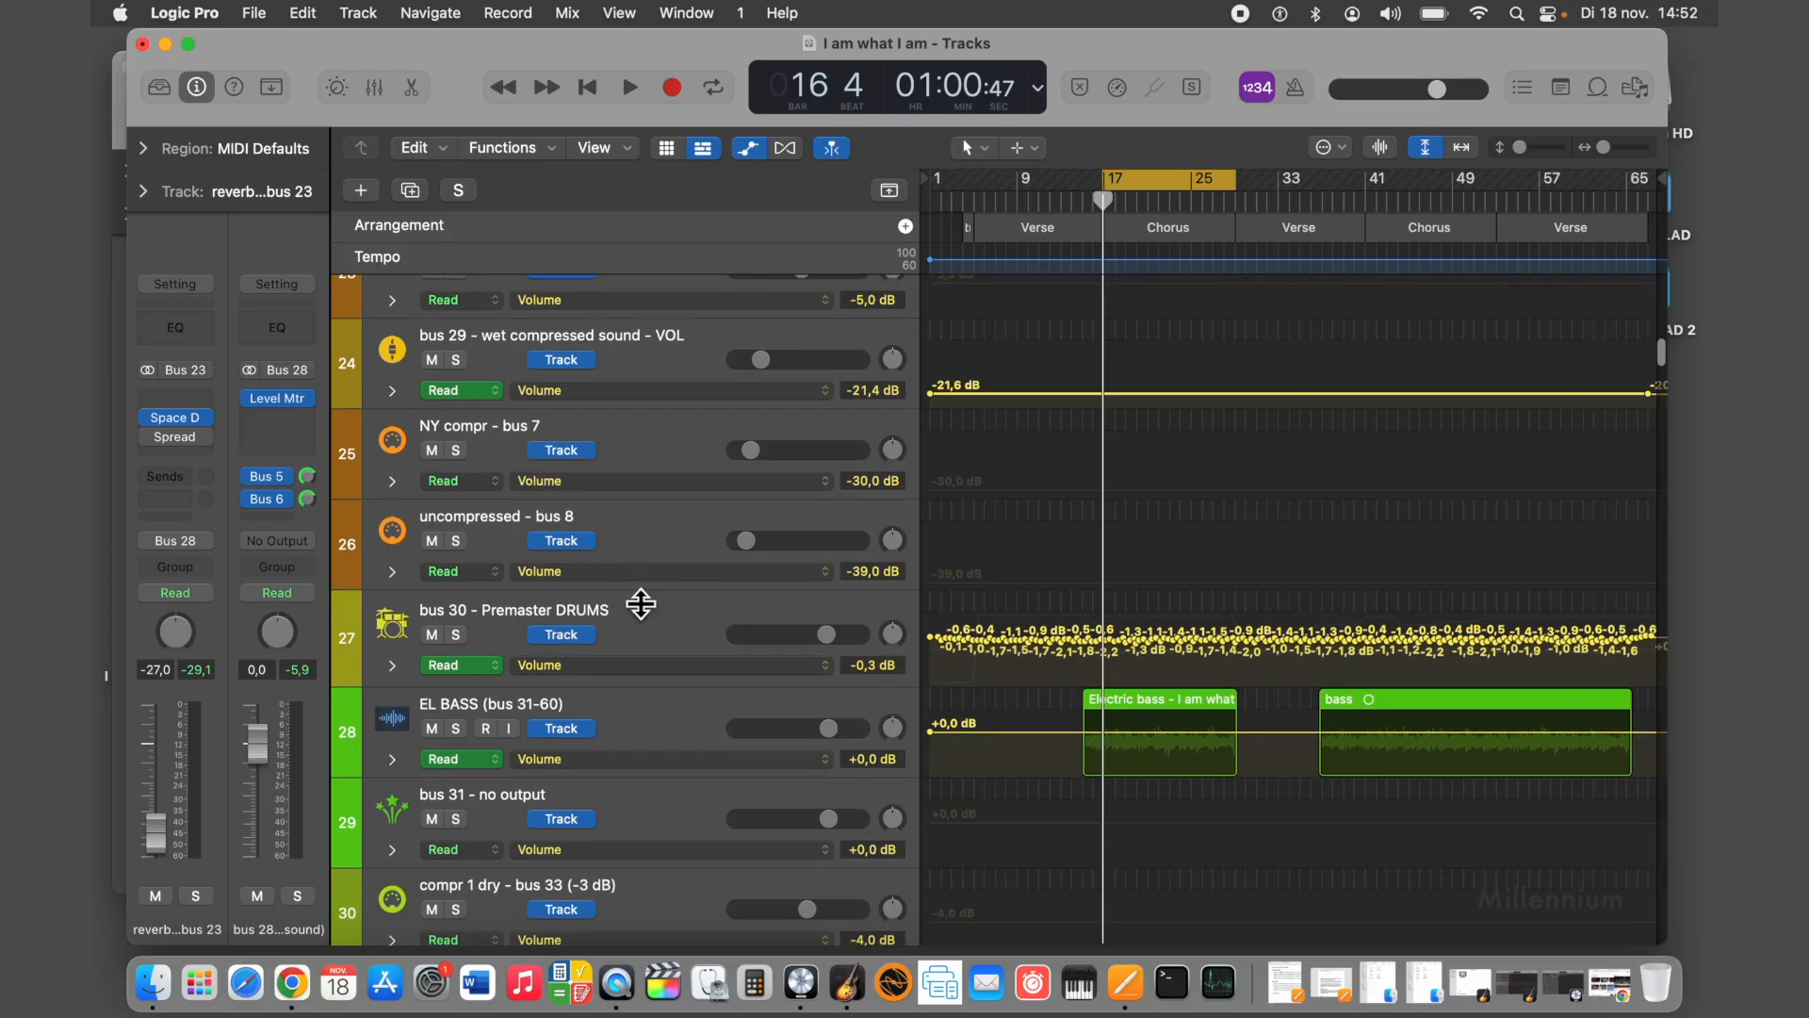
click(641, 622)
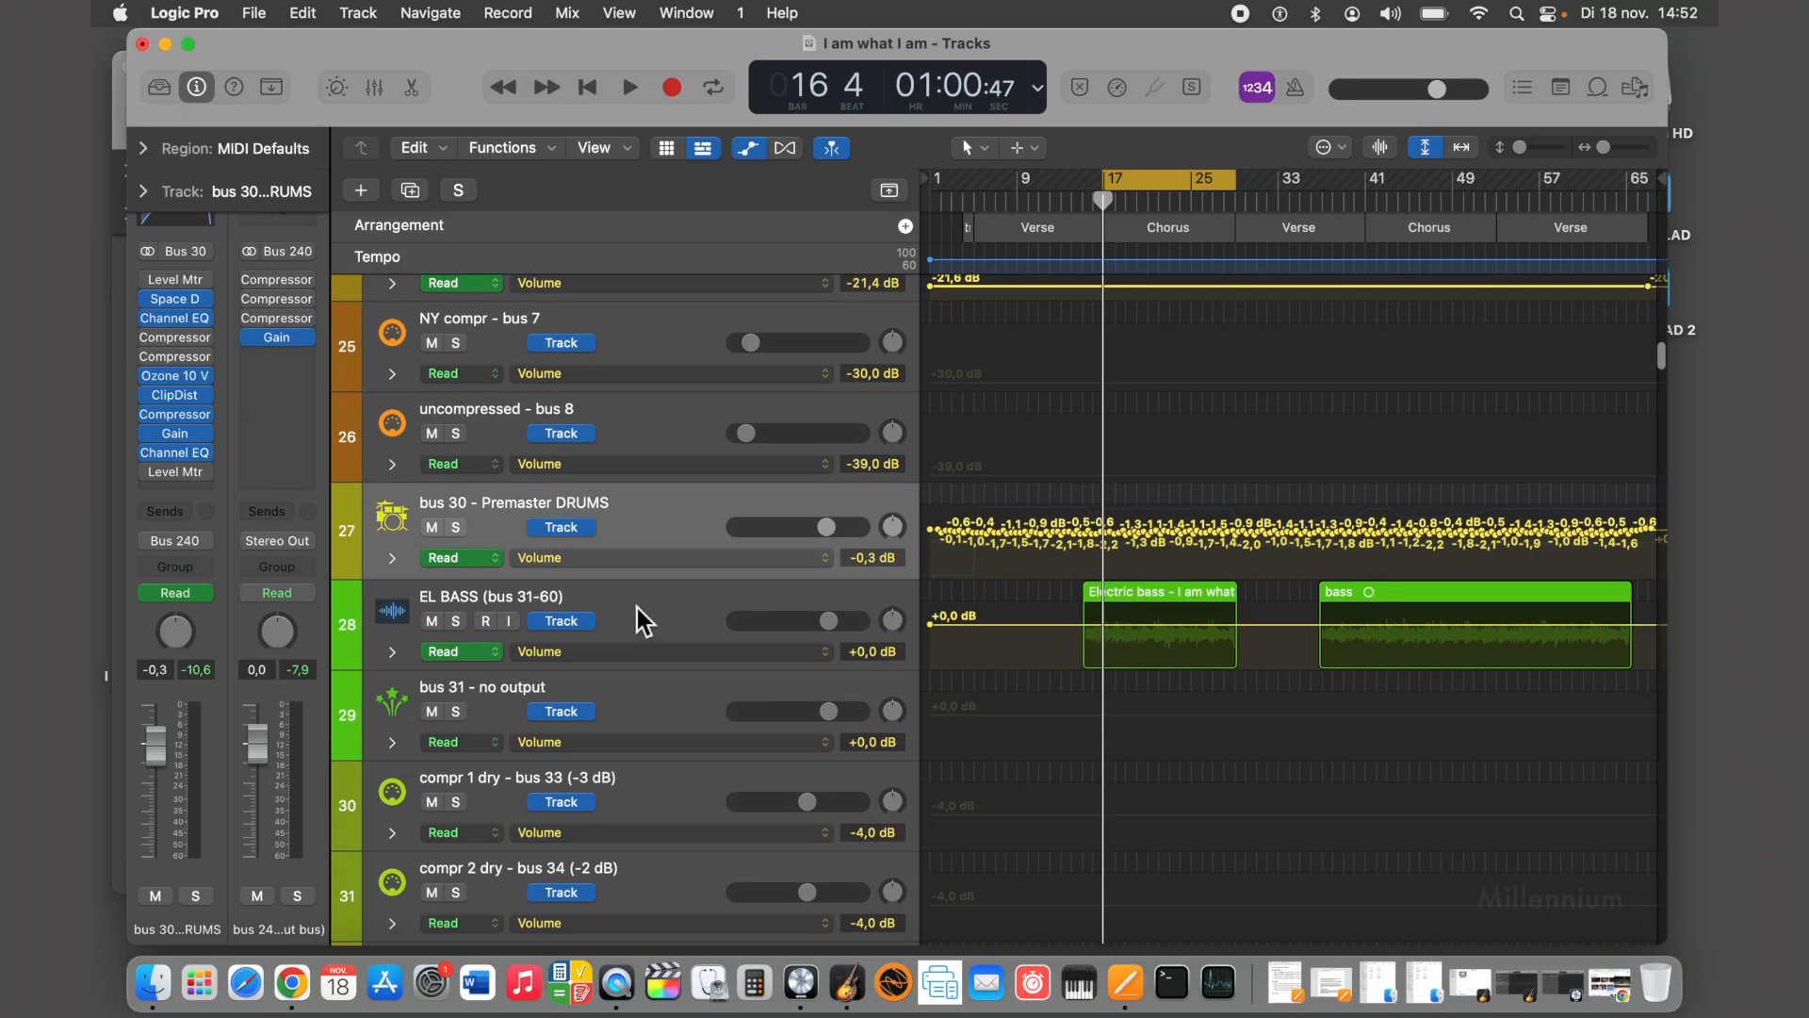
Show the channel strips of the EL BASS (bus 31-60), bus 31 - no output and bus 60 - Premaster BASS tracks
click(641, 621)
scroll(634, 613, down, 5)
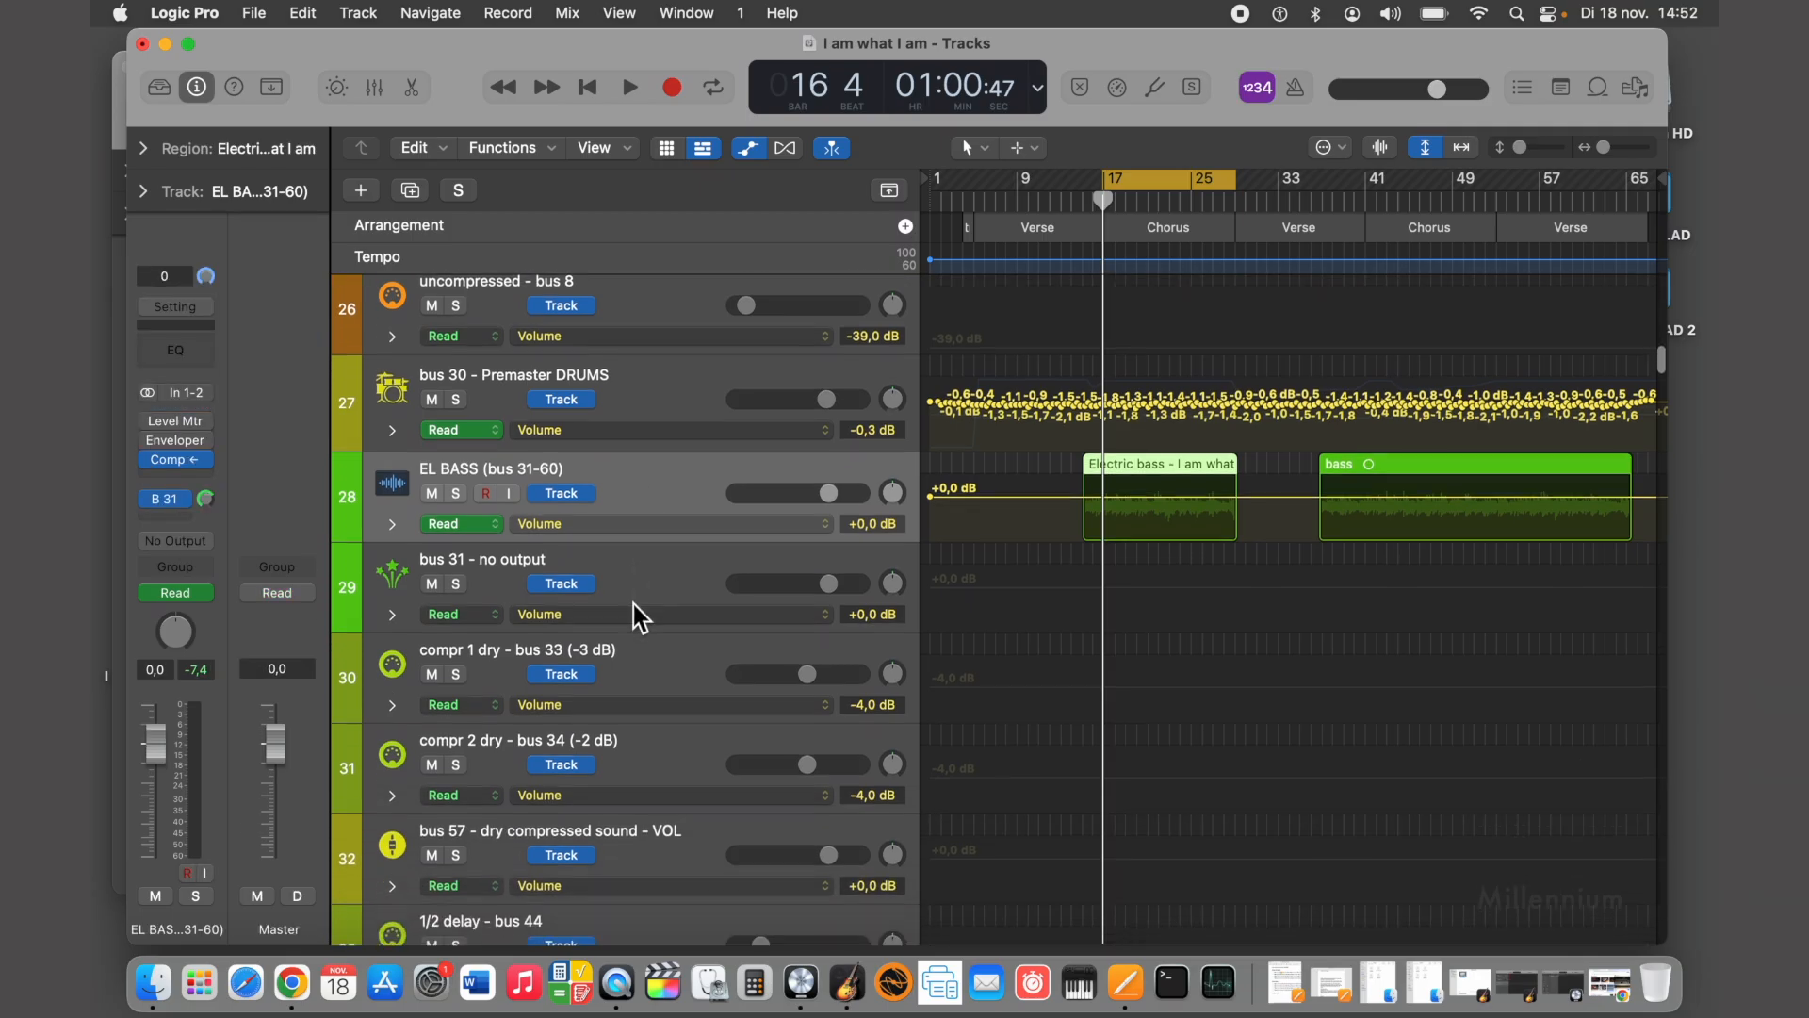
click(634, 411)
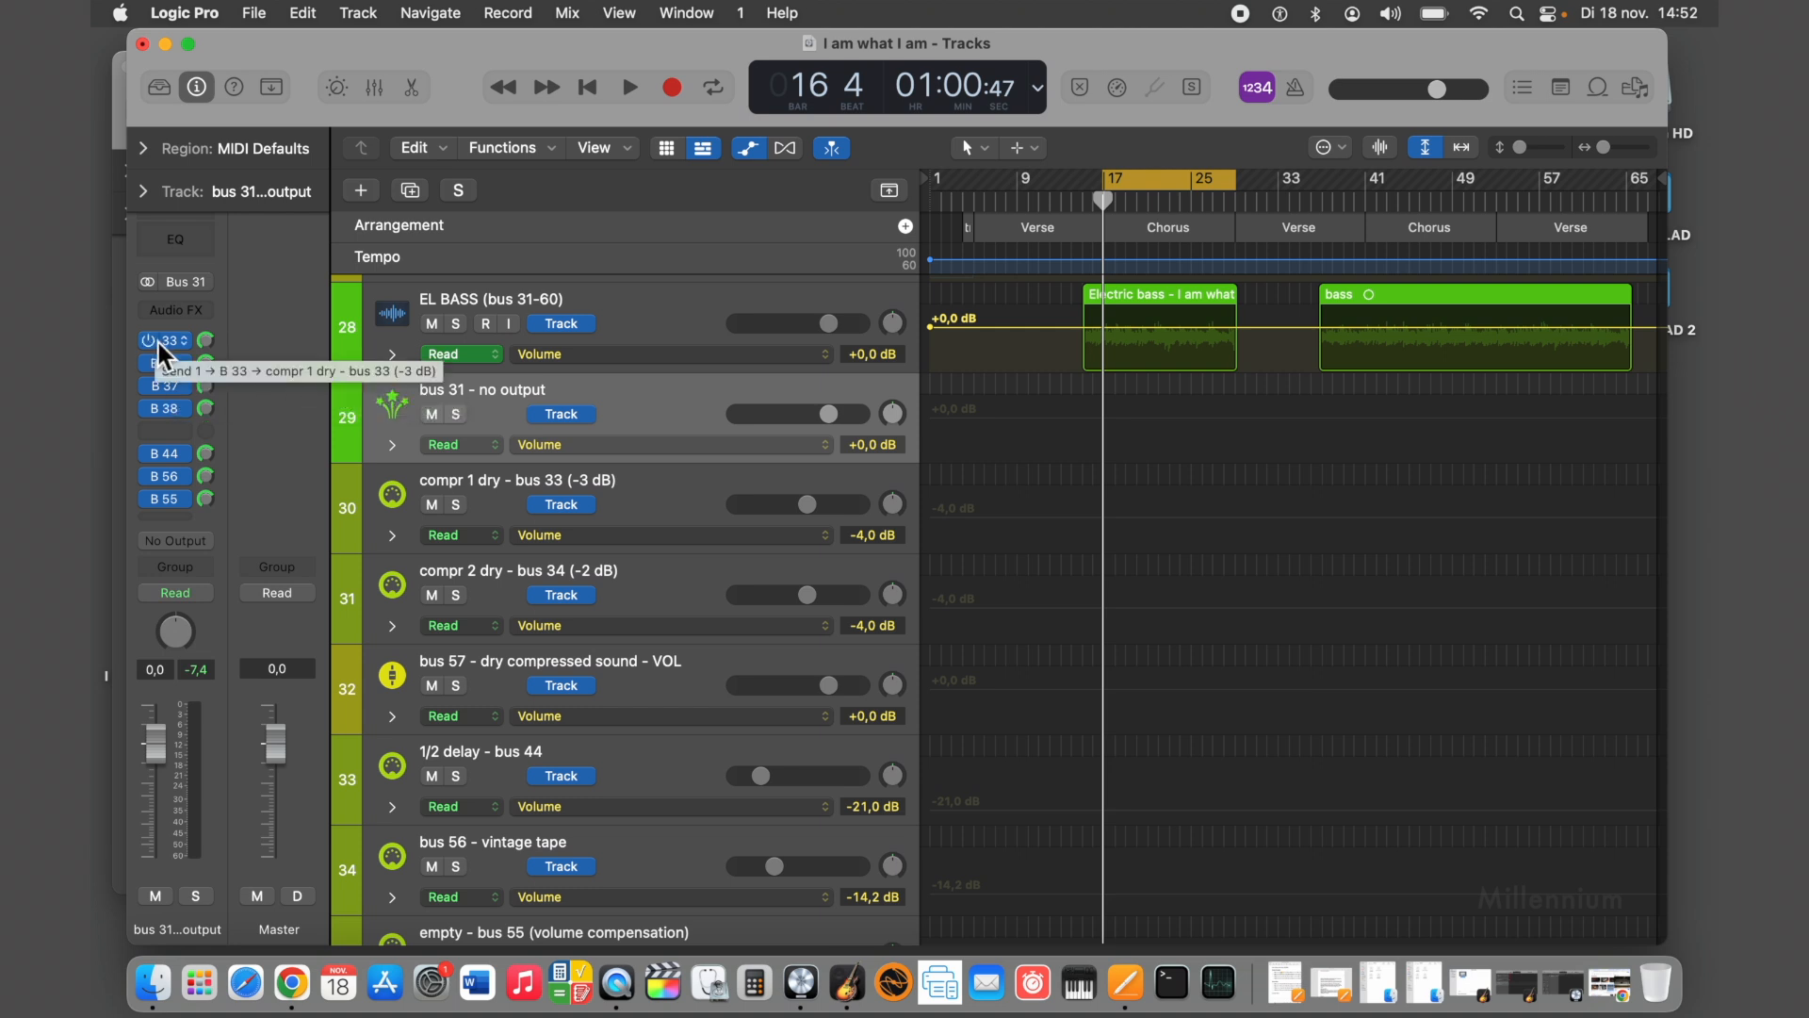
click(633, 332)
click(607, 398)
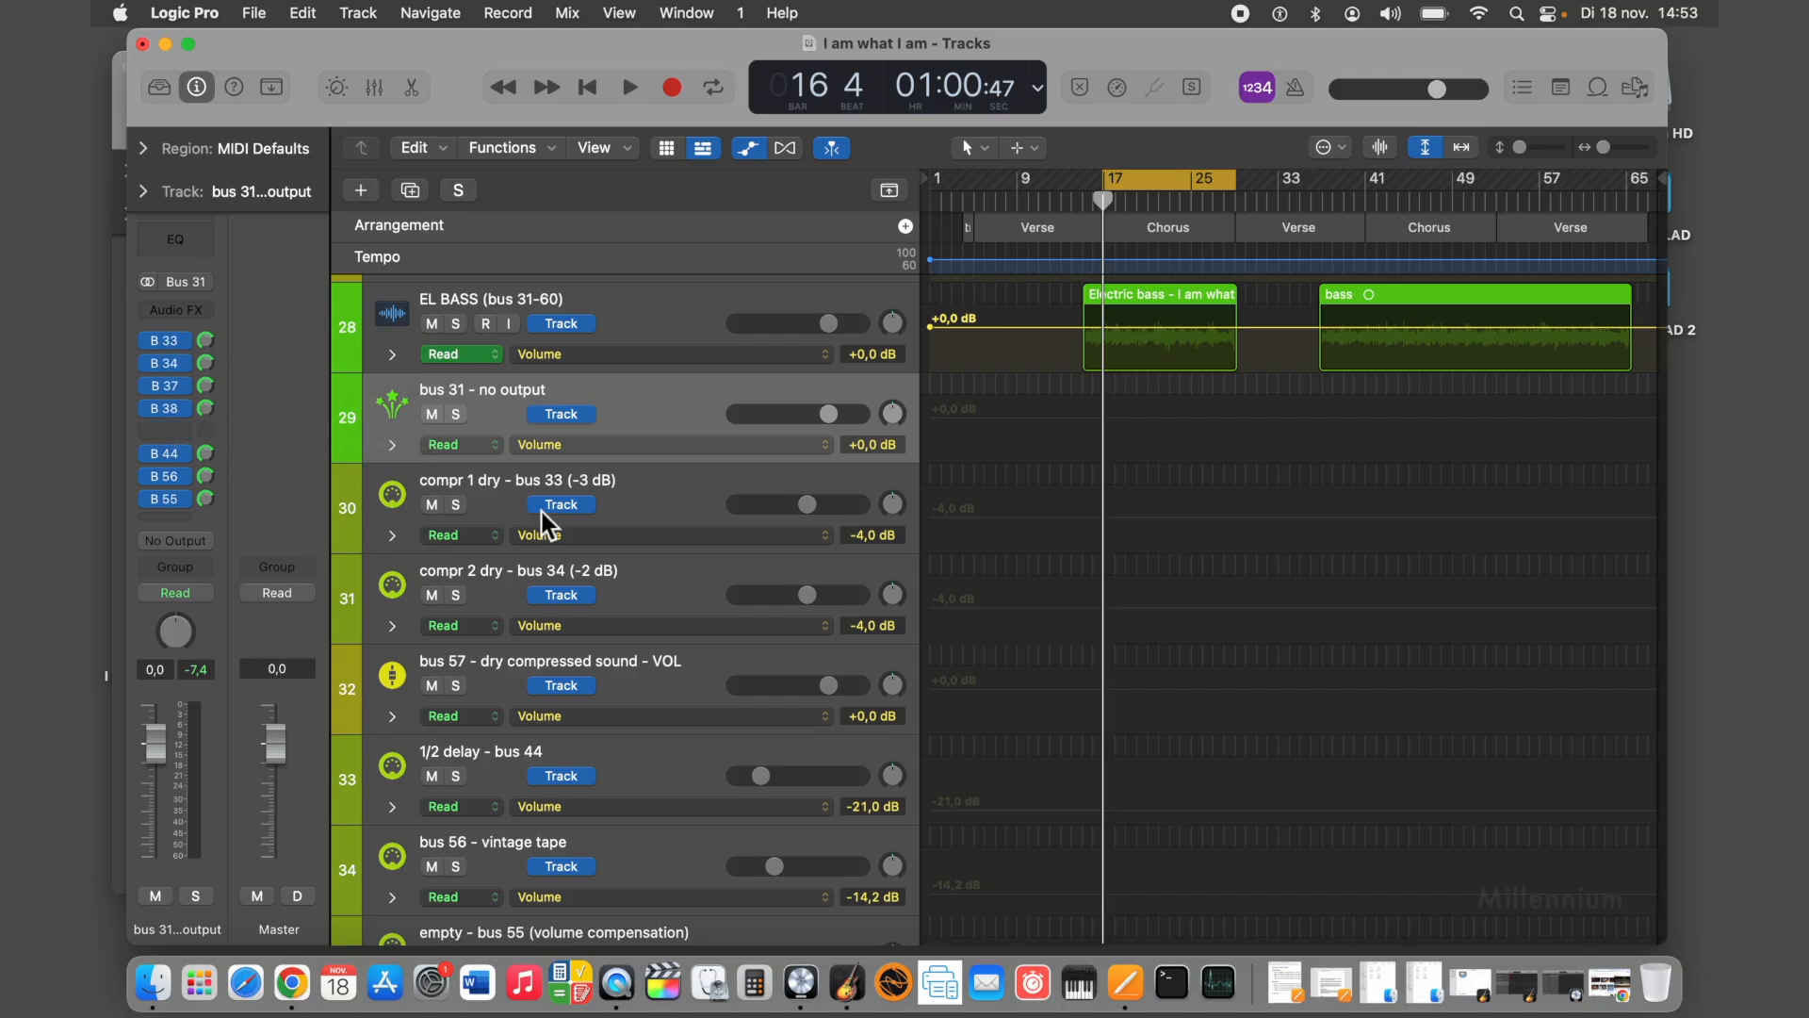
scroll(608, 603, down, 10)
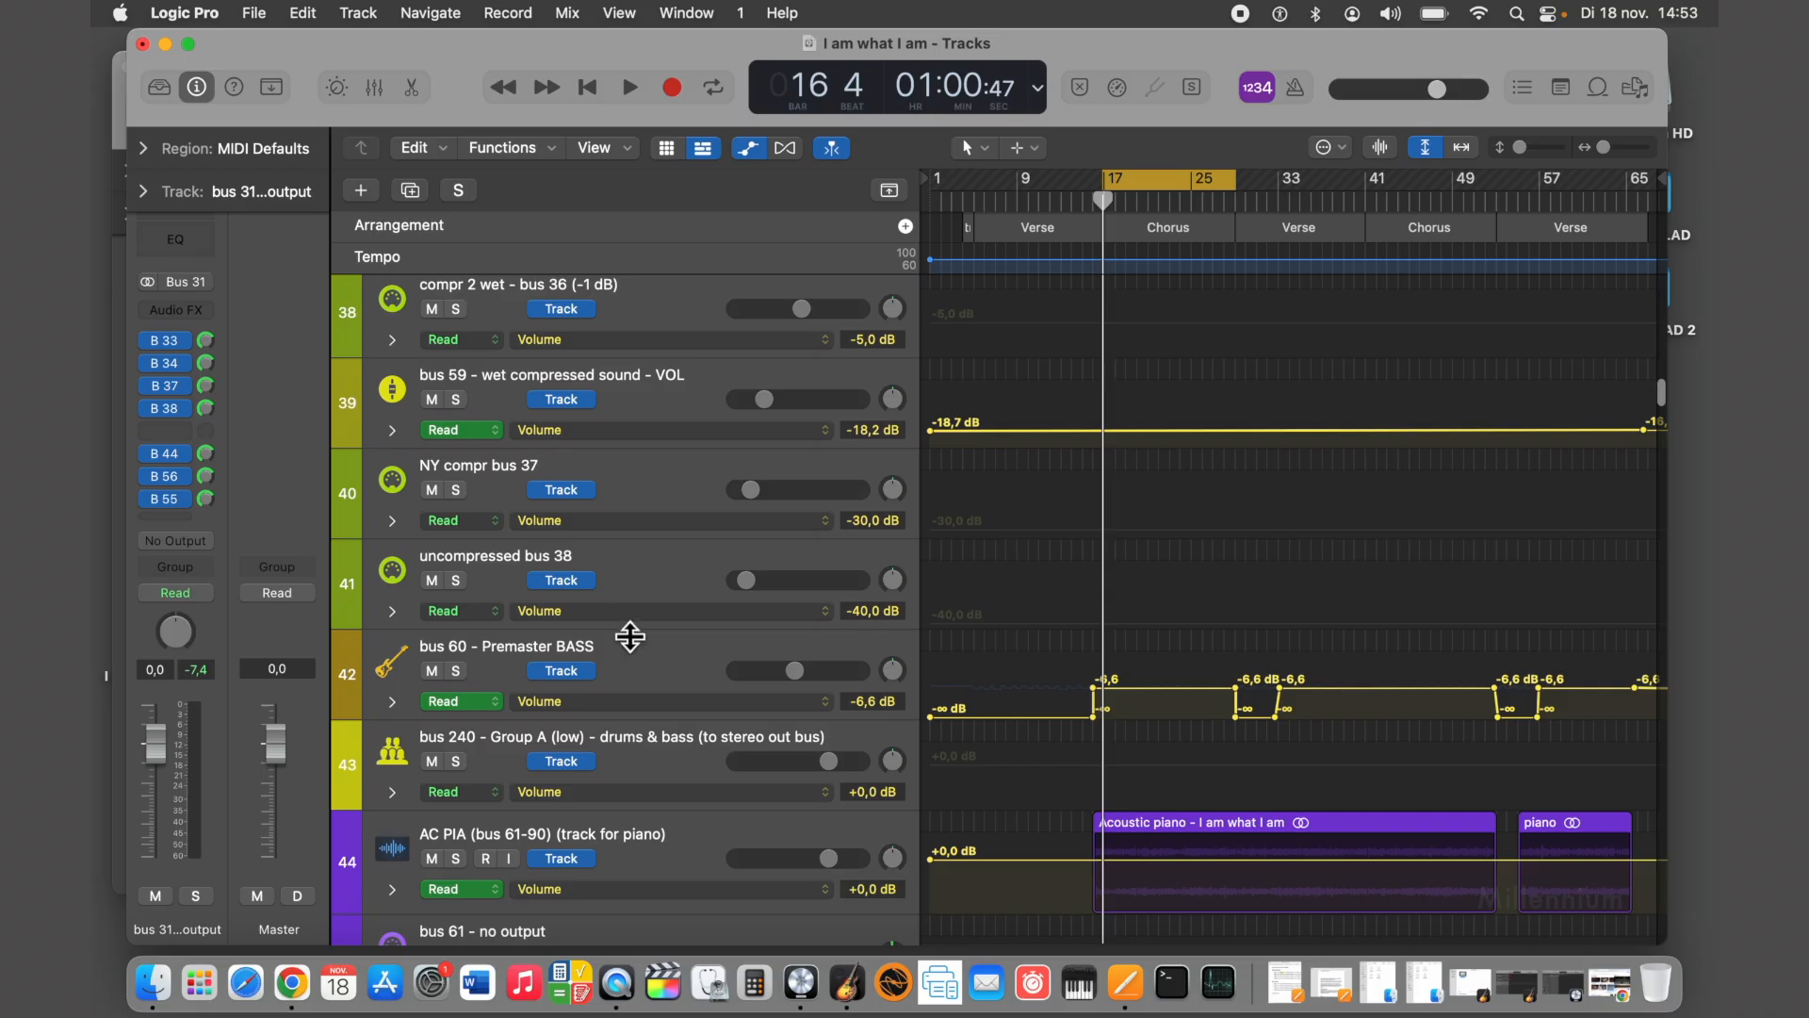
click(636, 660)
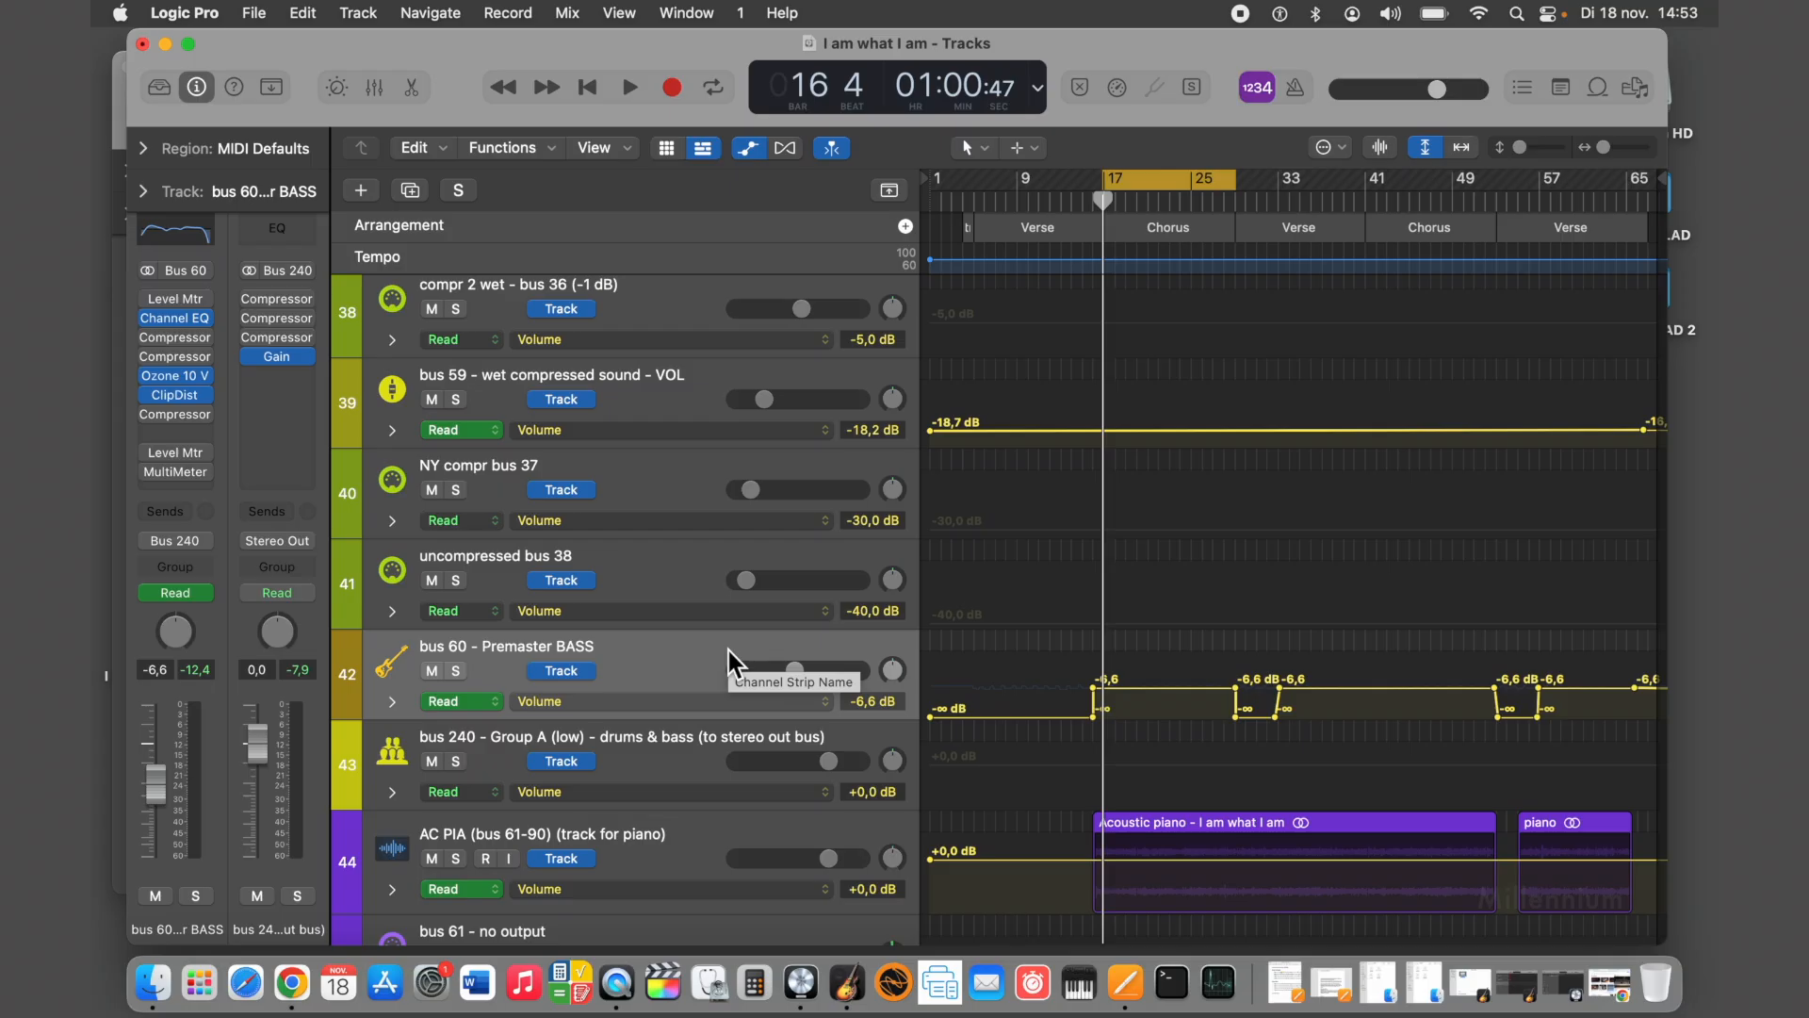
Put away the "I am what I am" and Untitled 2 project windows, and restore the minimized Untitled 1 project
click(166, 44)
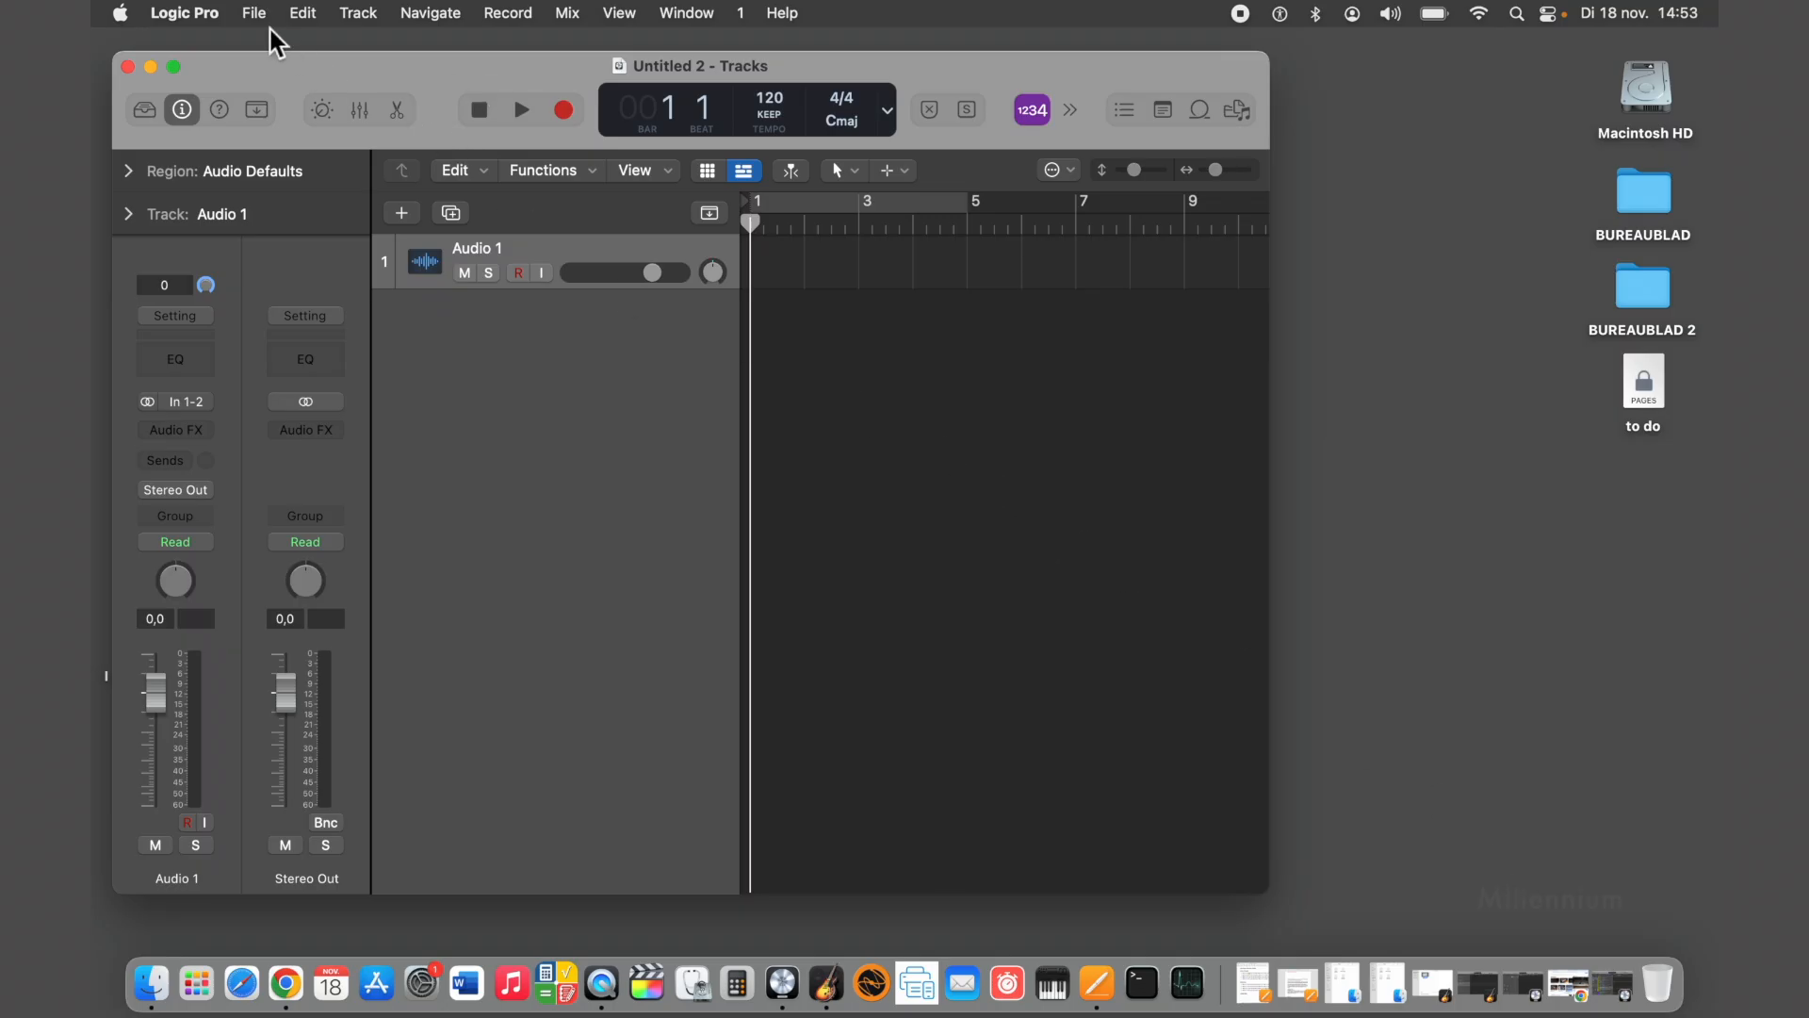
click(129, 66)
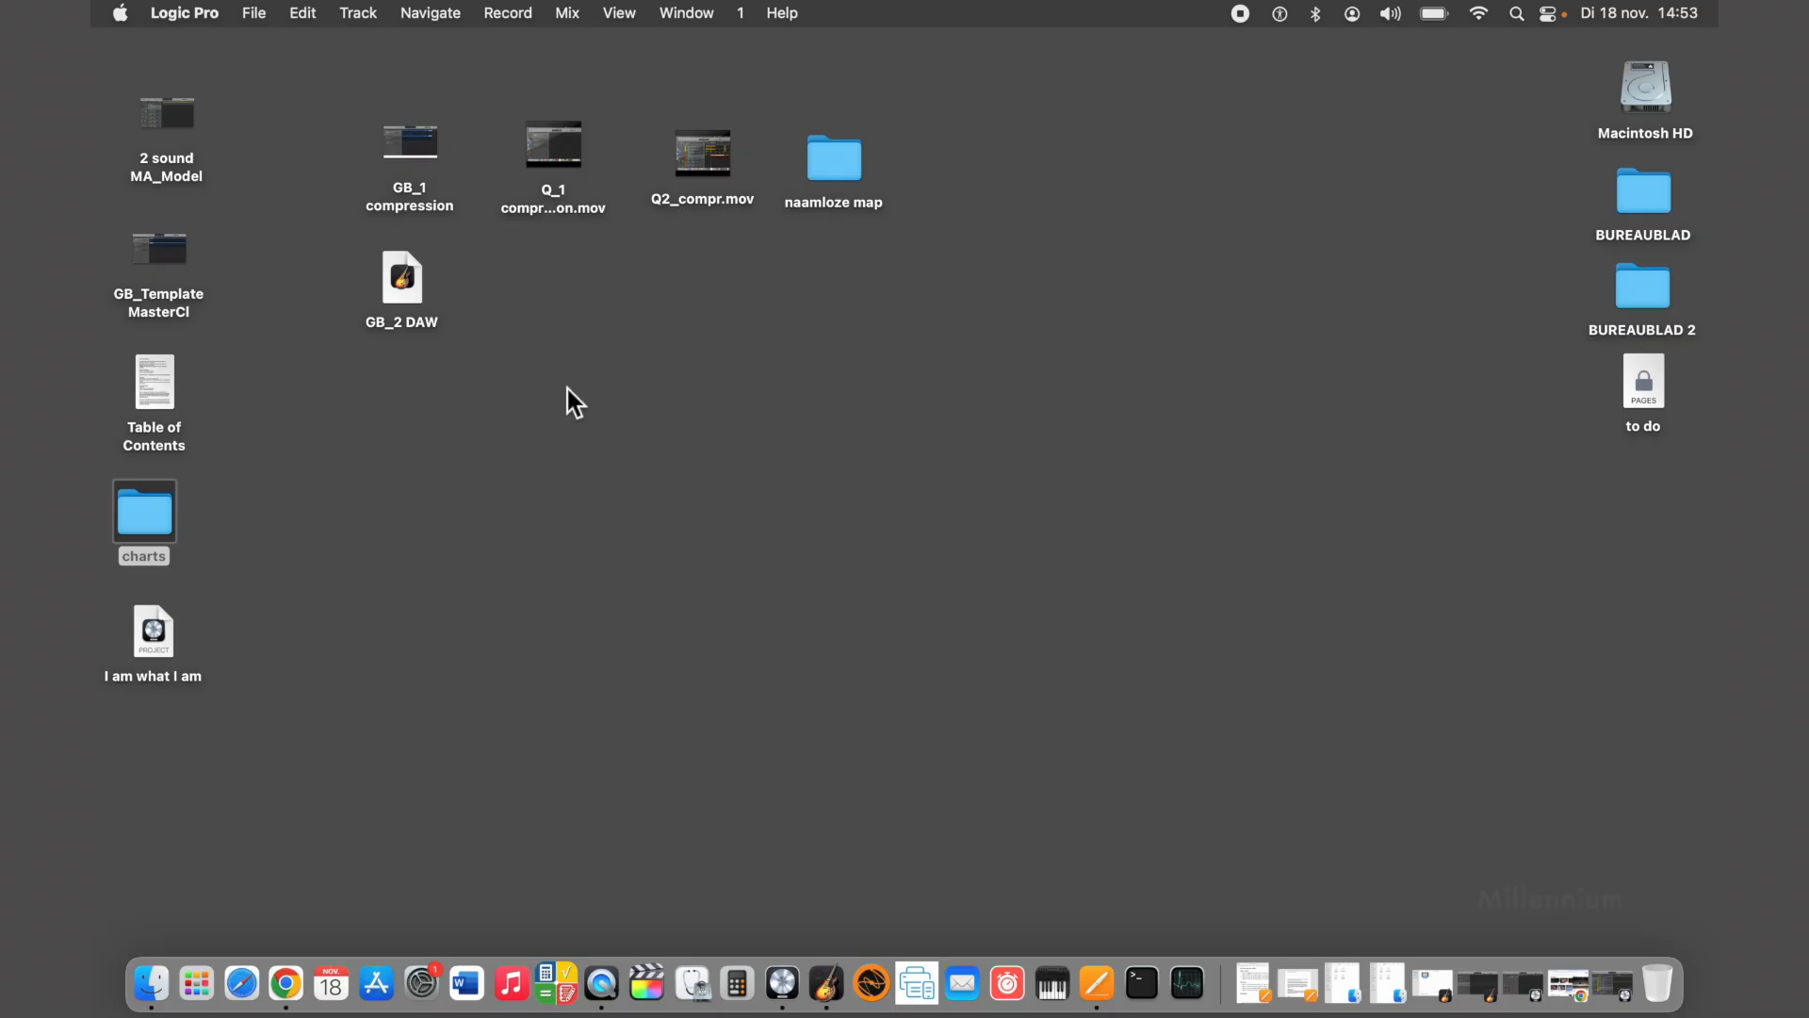
click(1524, 982)
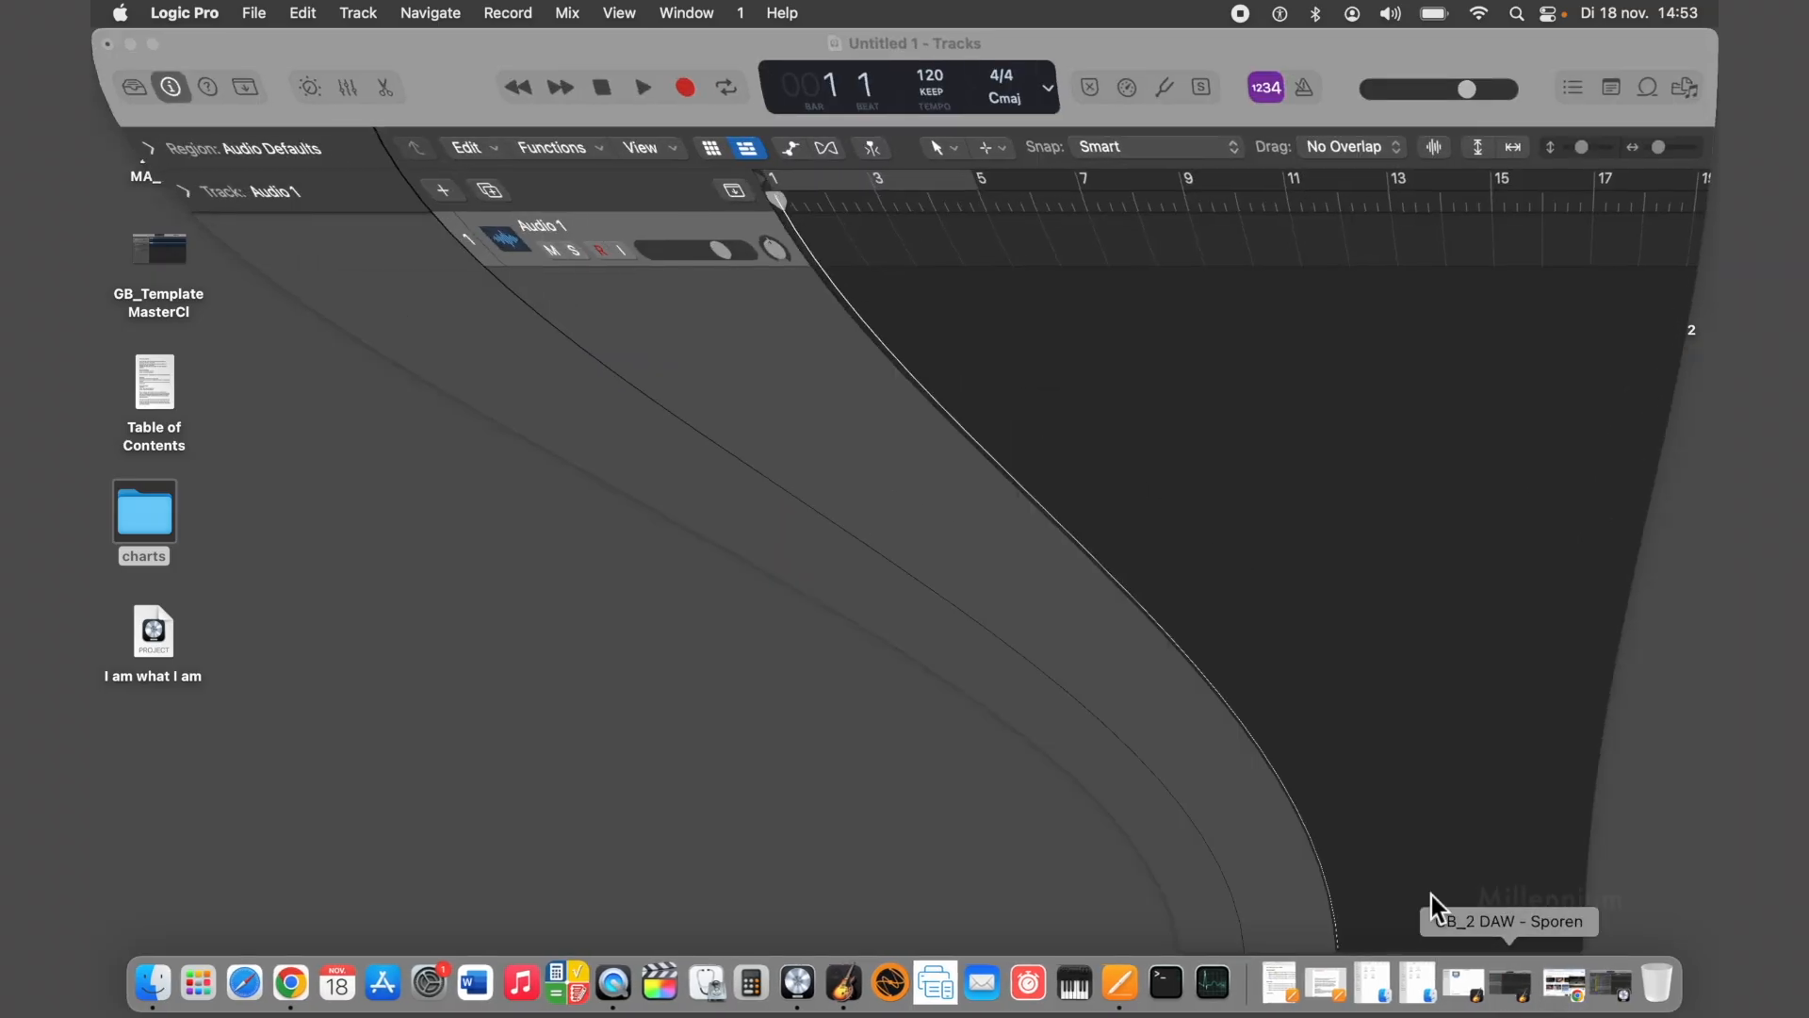
Create a new project with one audio track using Input 1 + 2 and Output 1 + 2
click(255, 13)
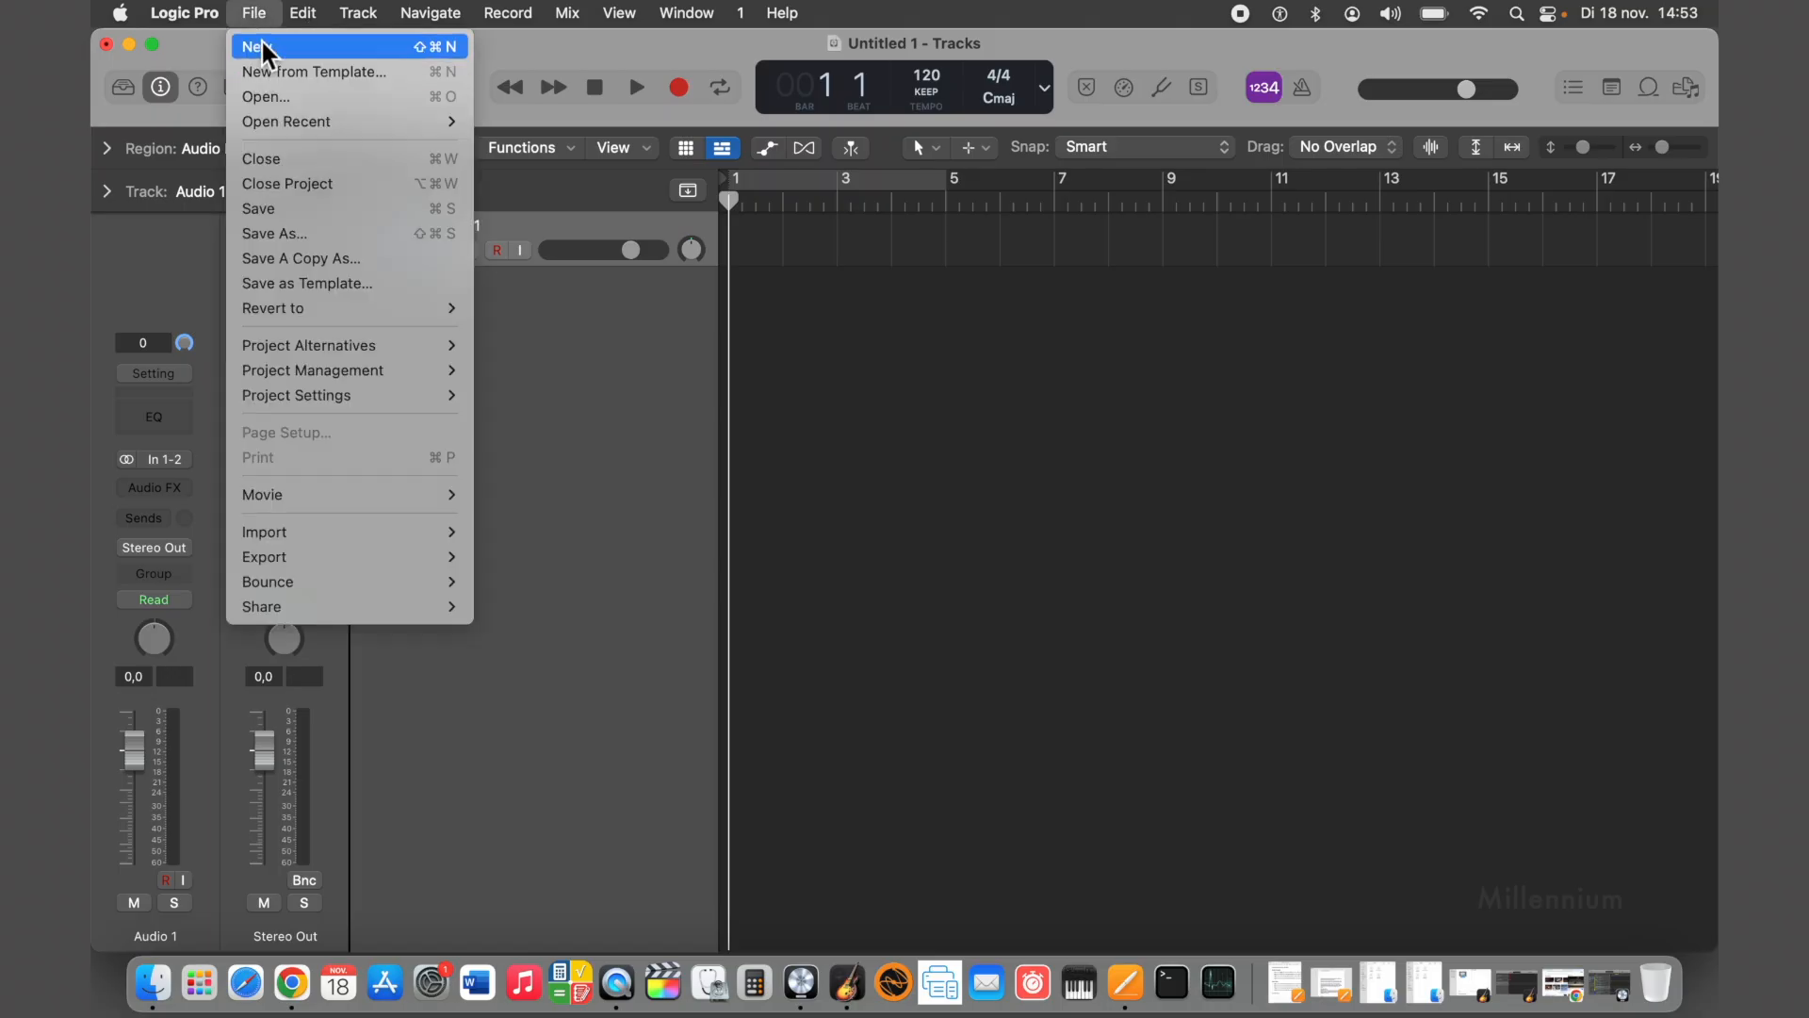
click(264, 60)
click(876, 453)
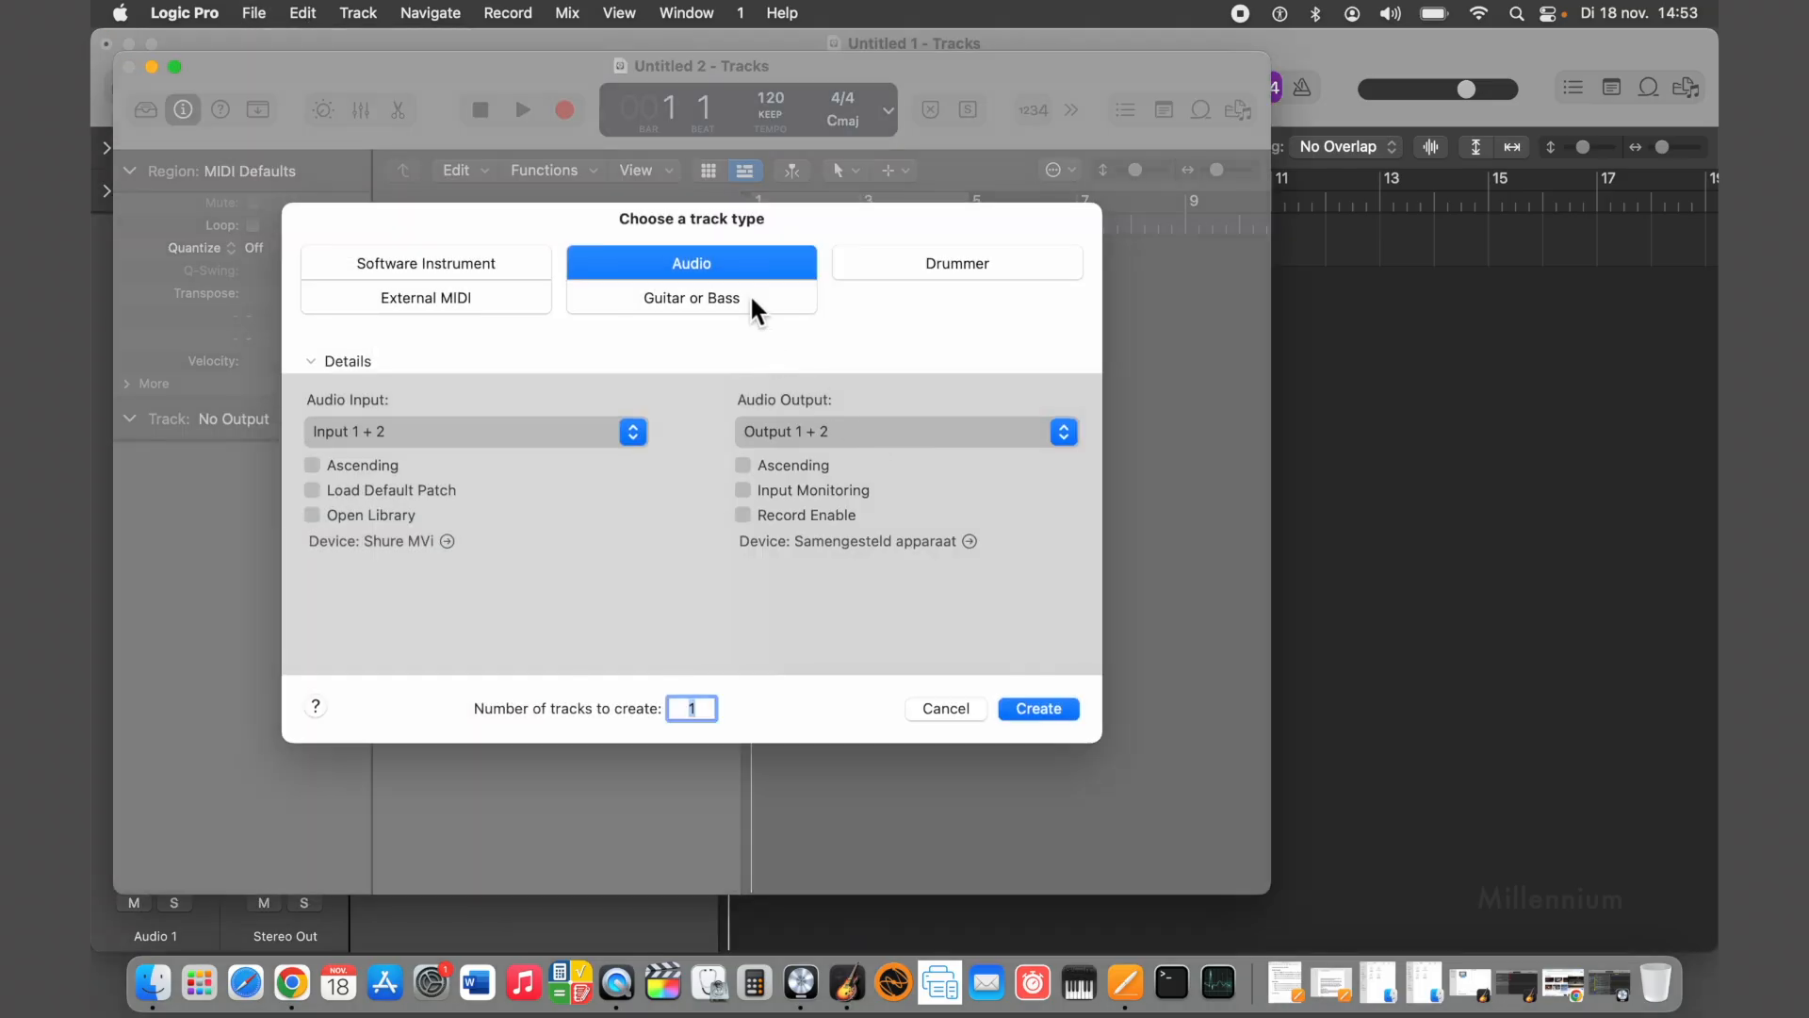
double_click(739, 268)
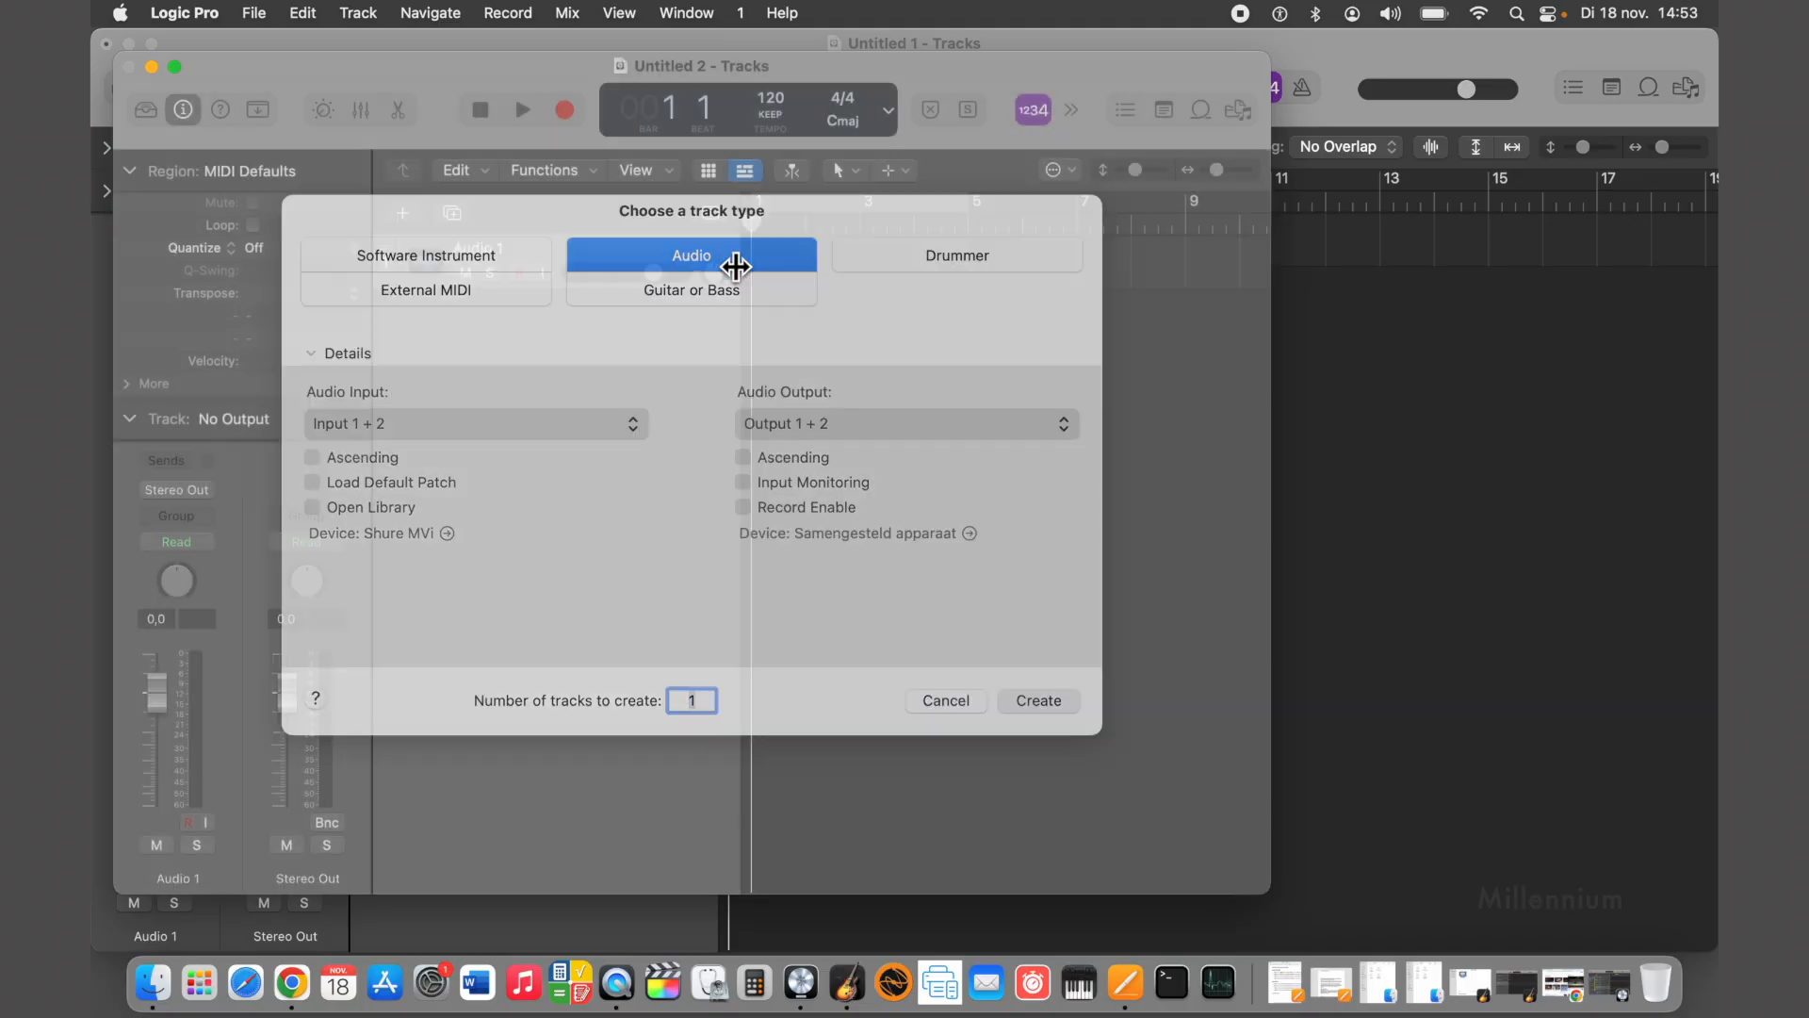
Close the old Untitled 1 project so that only the new Untitled 2 project stays open
click(1345, 63)
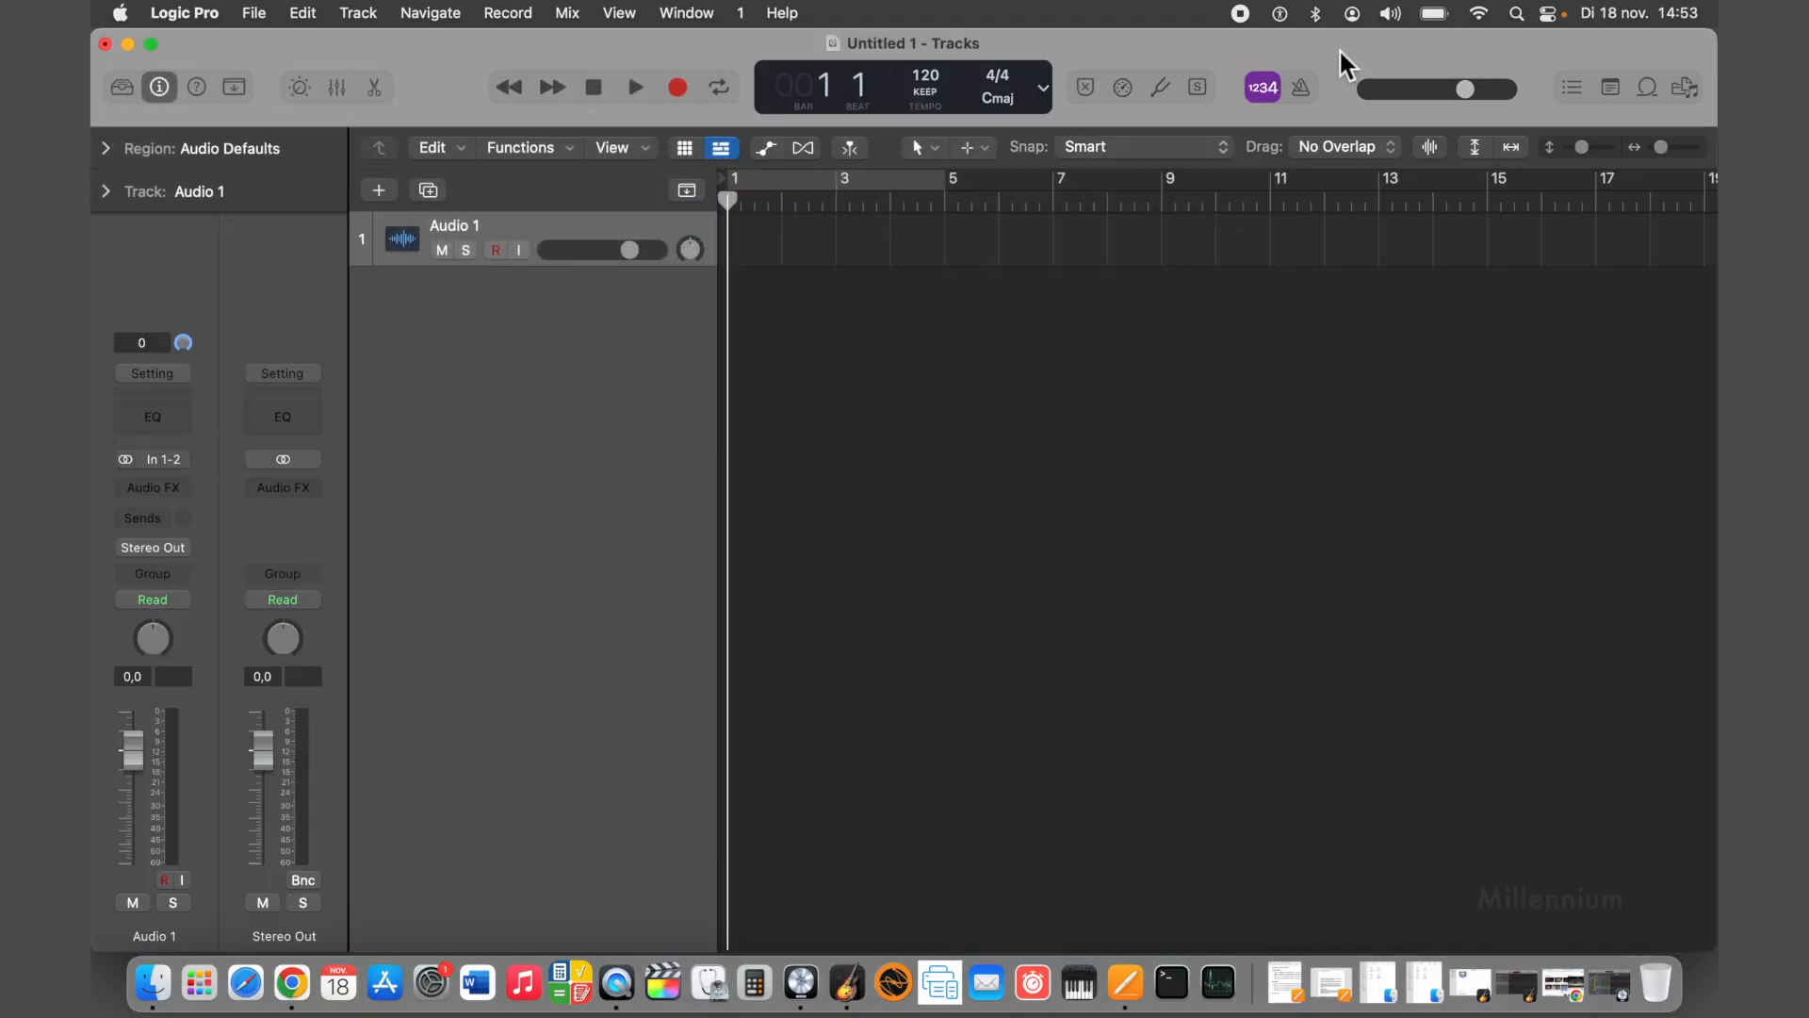
click(105, 44)
click(890, 441)
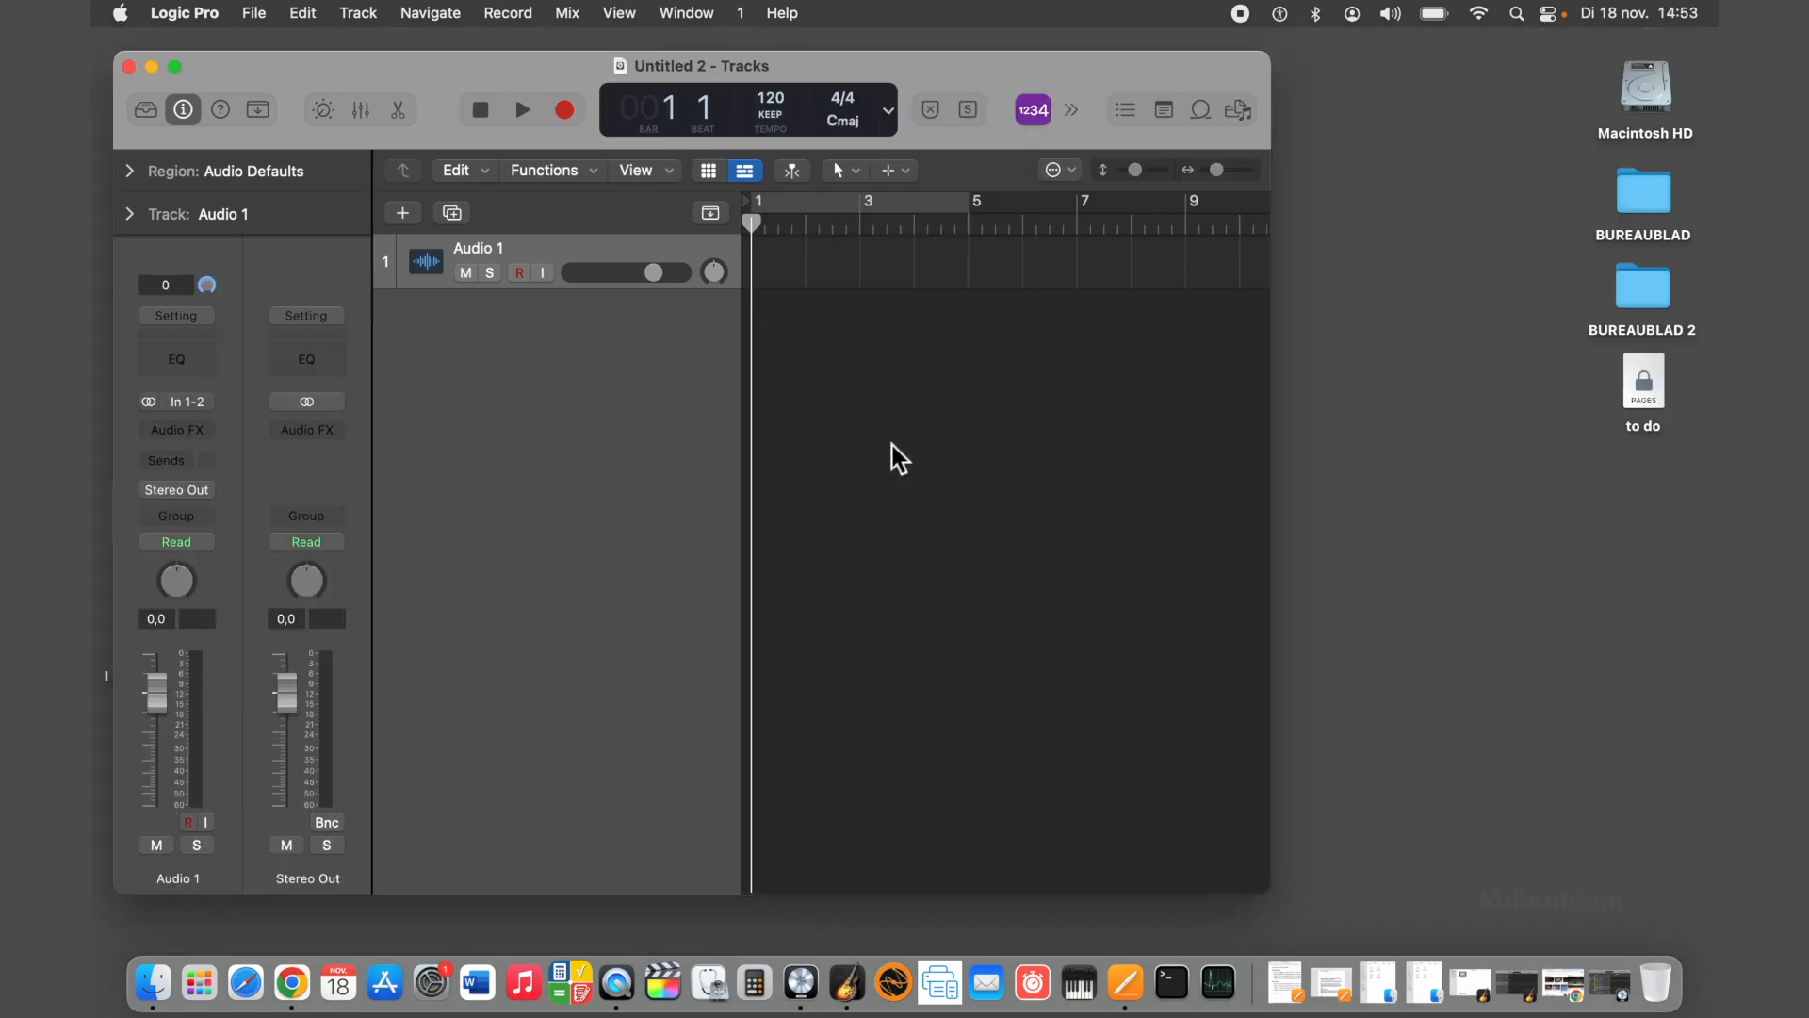
Move the Untitled 2 window up and widen it to nearly the full screen width
drag(484, 60, 564, 38)
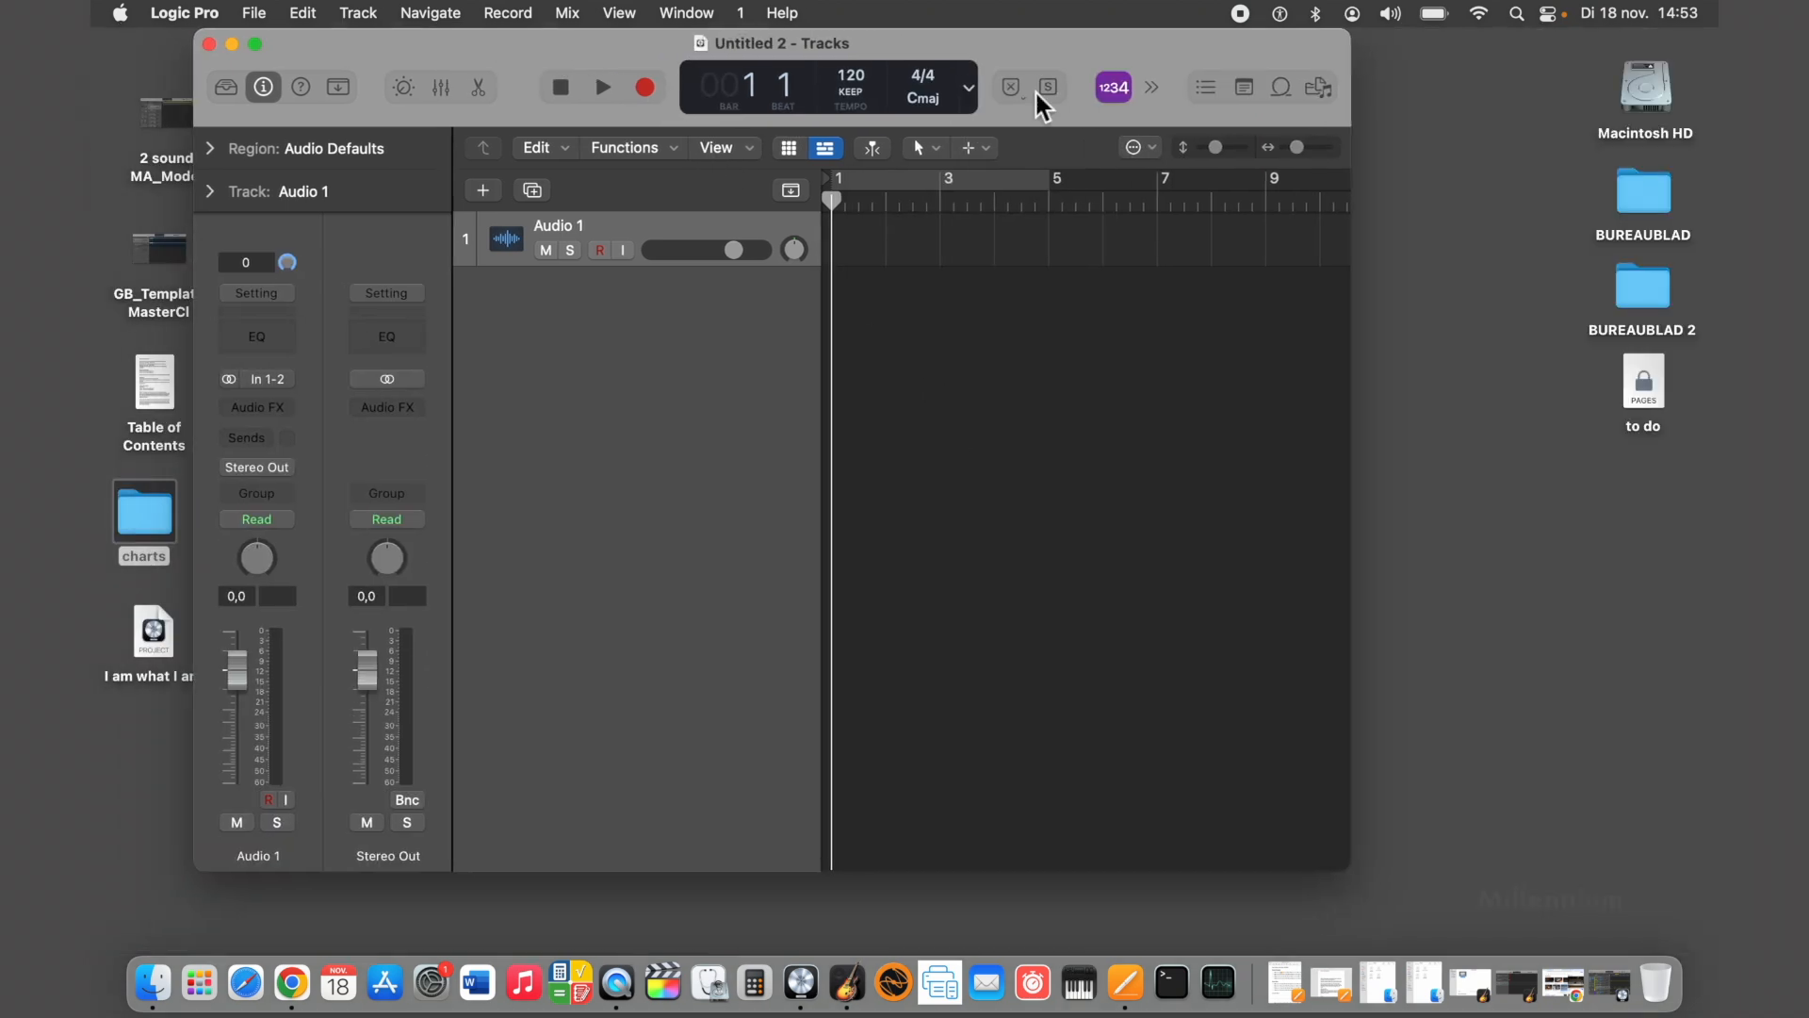
drag(1353, 44, 1710, 47)
drag(196, 32, 113, 41)
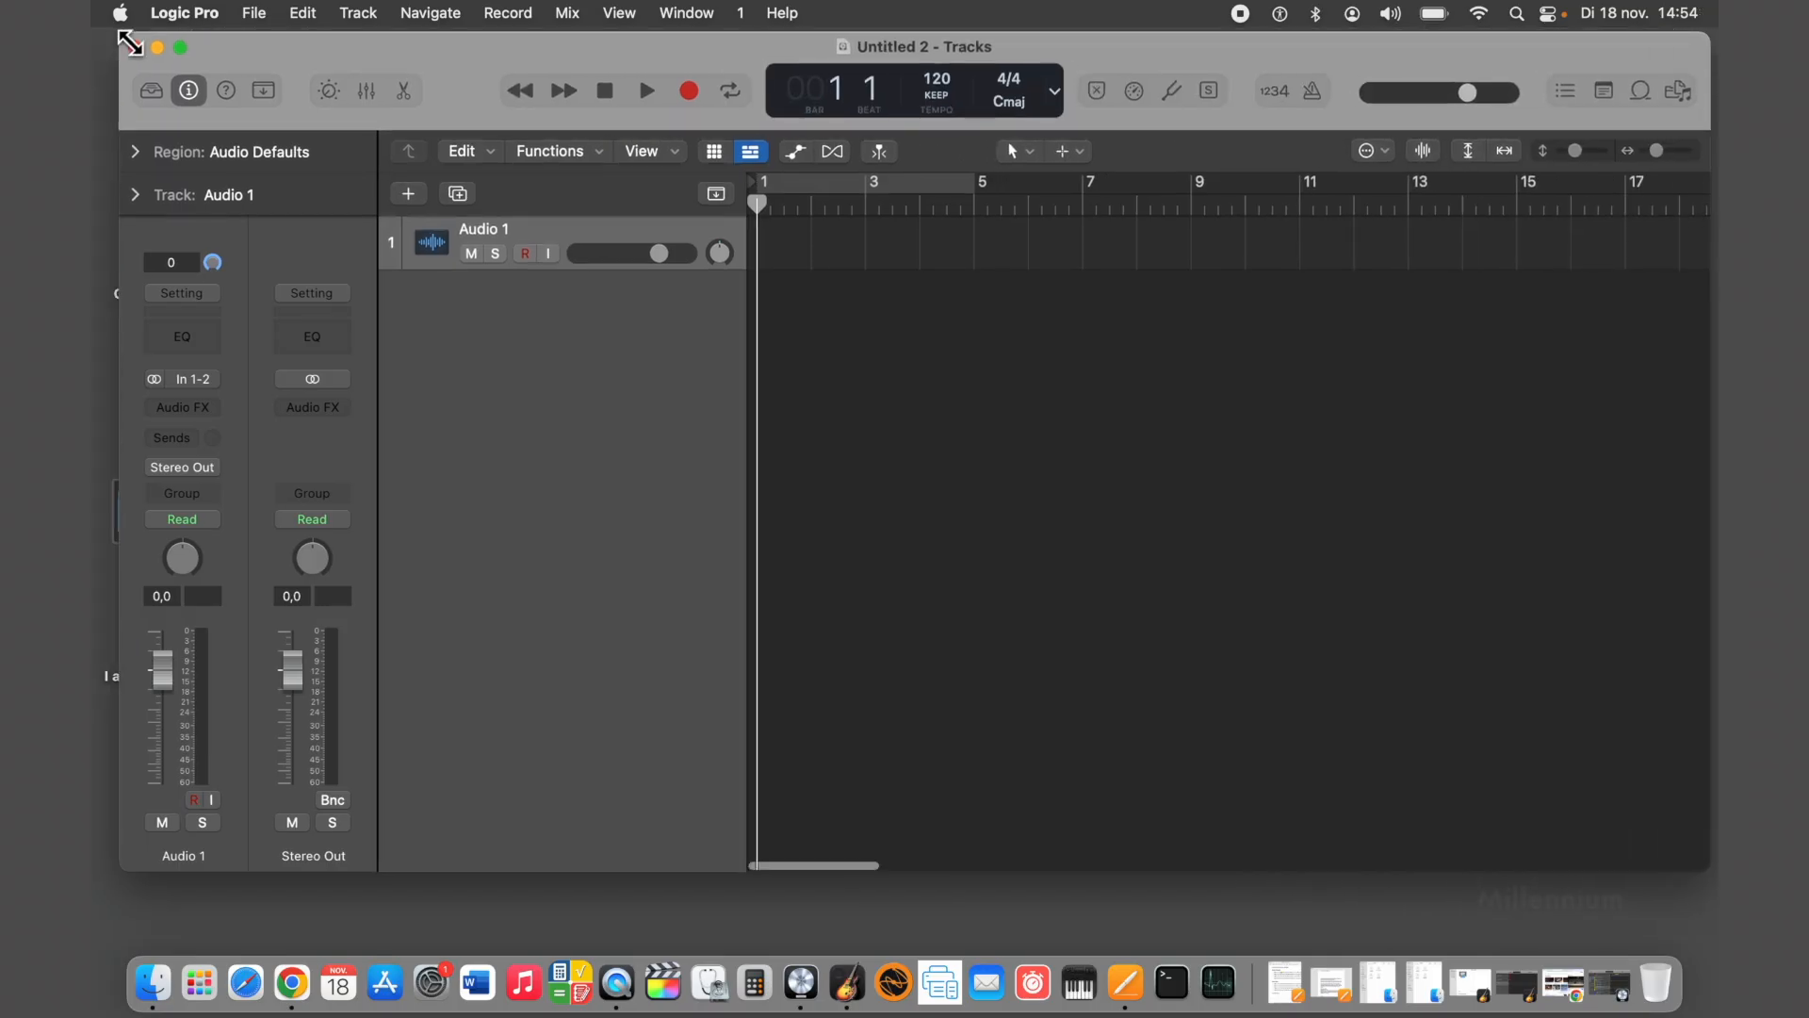
Review the audio device settings and the recording settings, and close the settings window
click(185, 13)
mouse_move(165, 87)
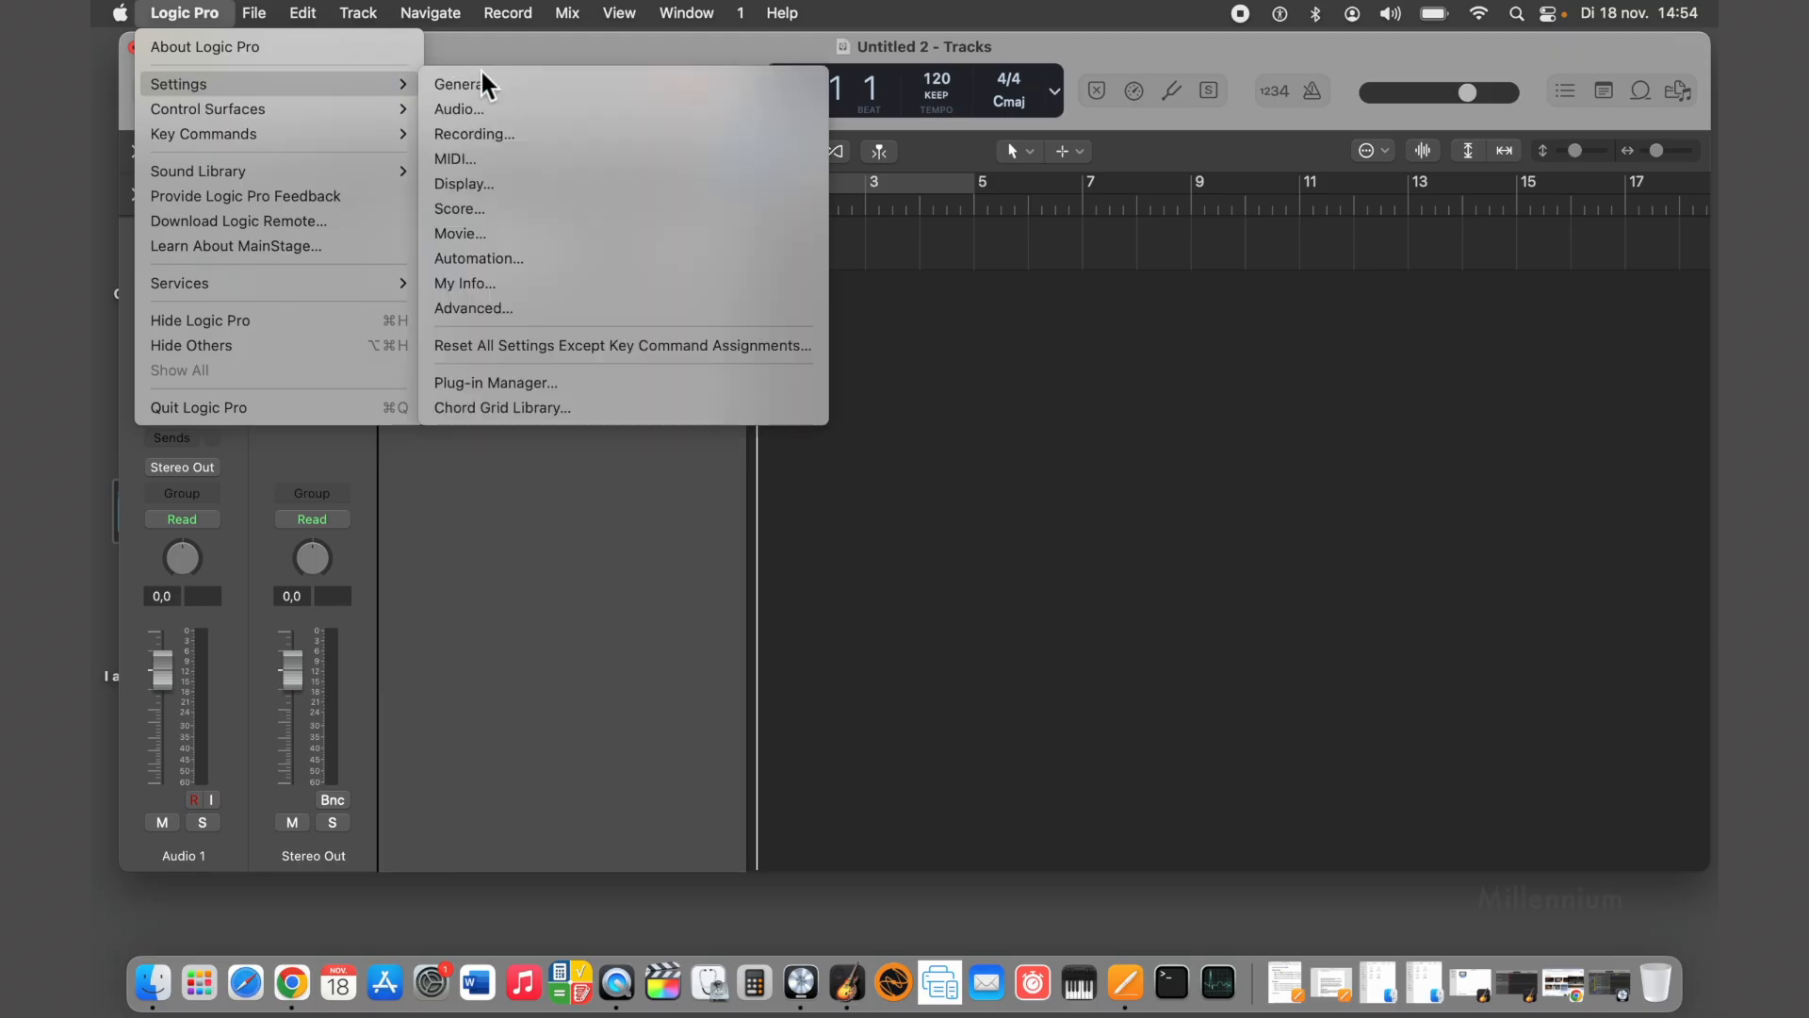
click(473, 110)
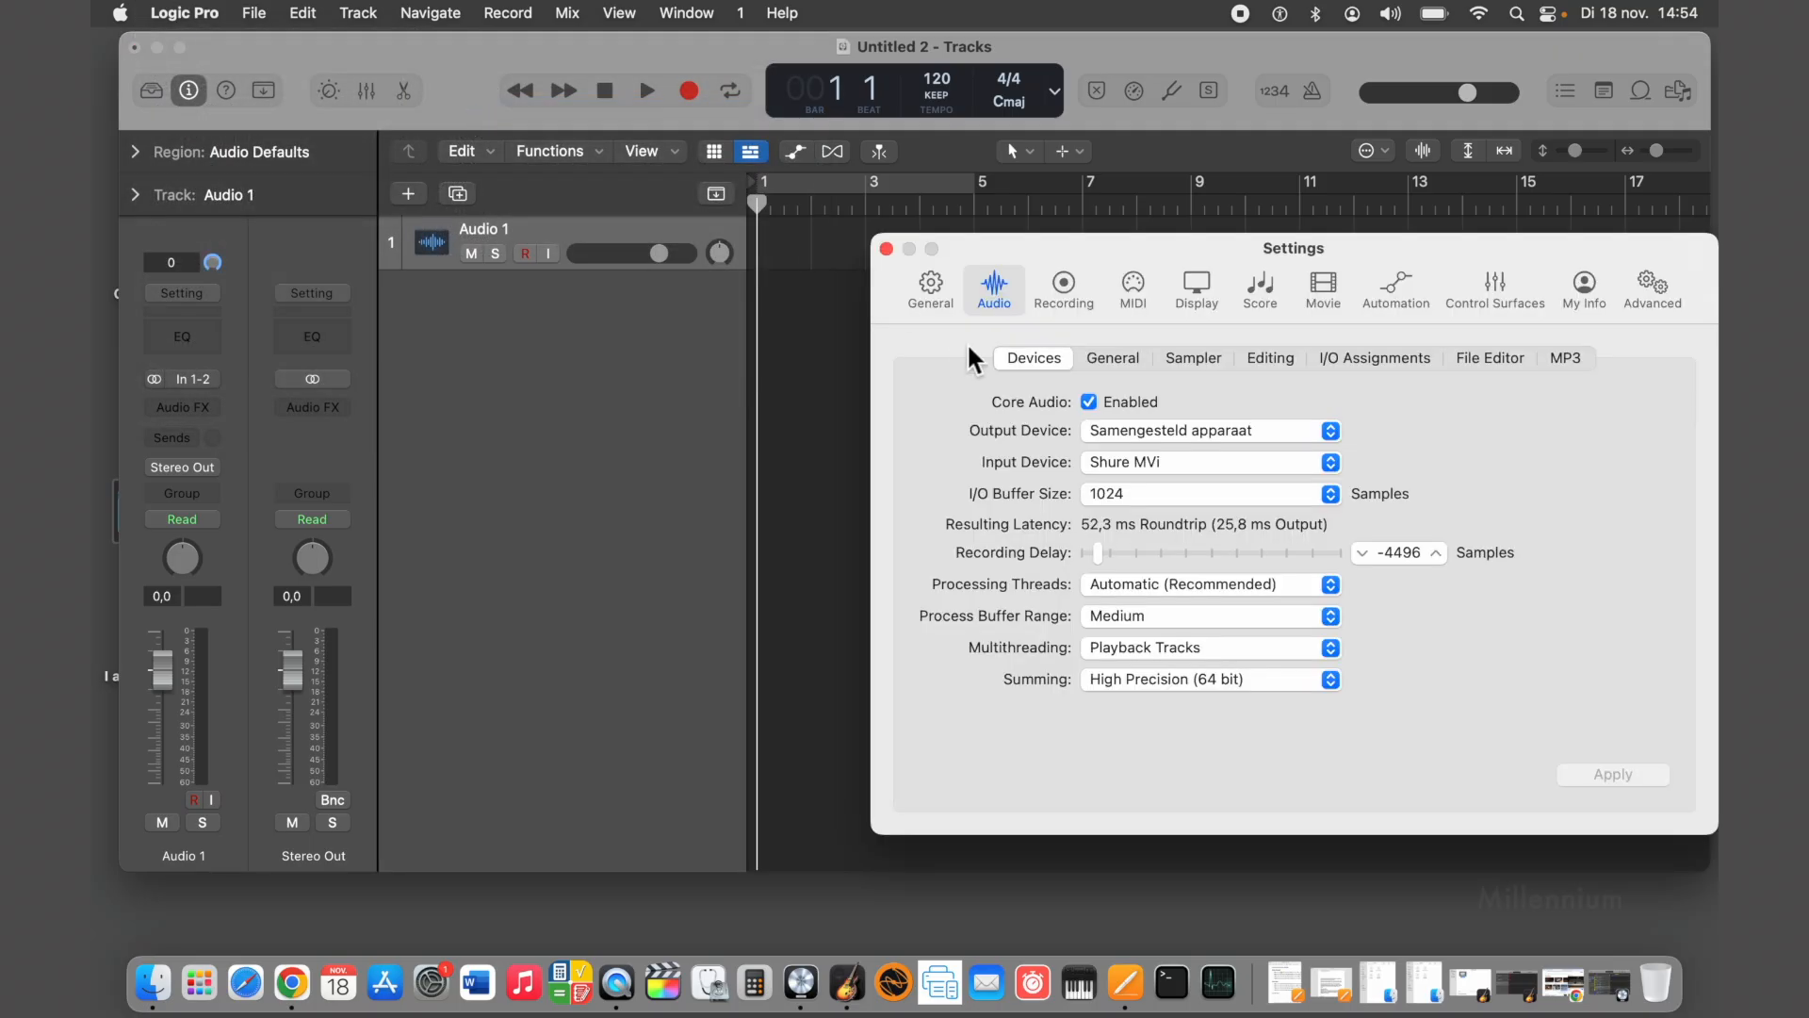
click(1067, 300)
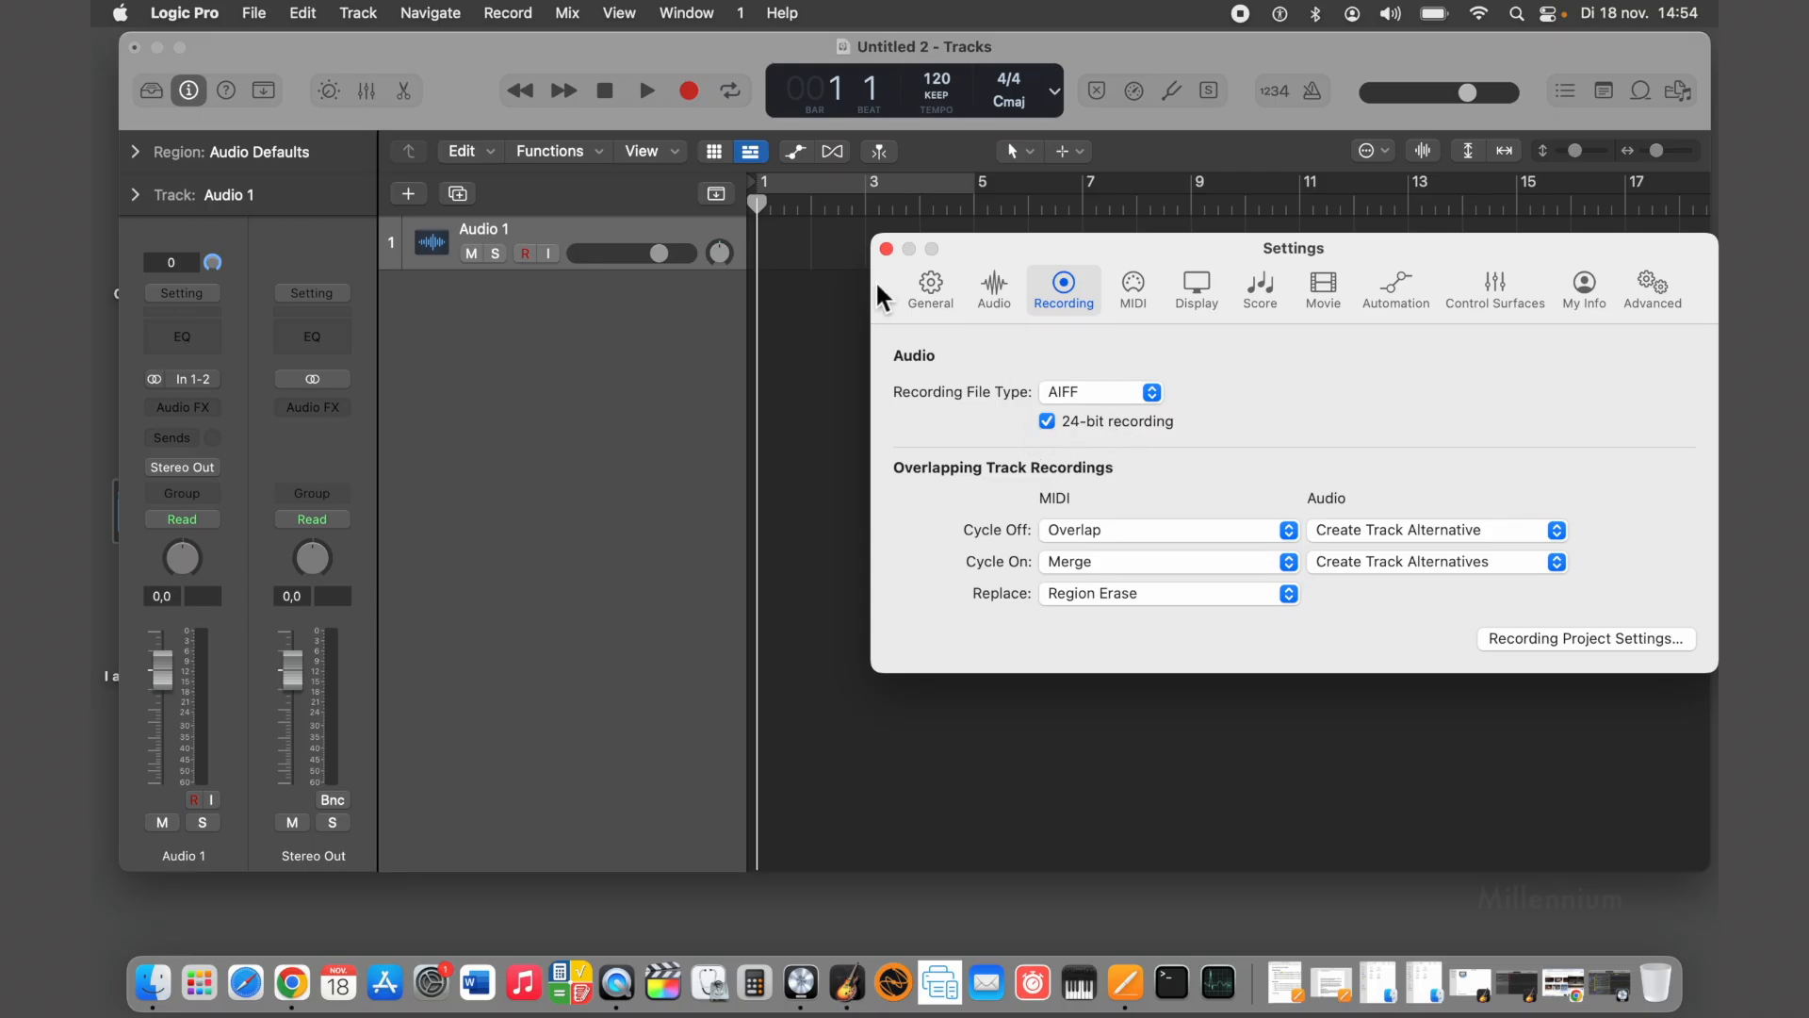
click(887, 249)
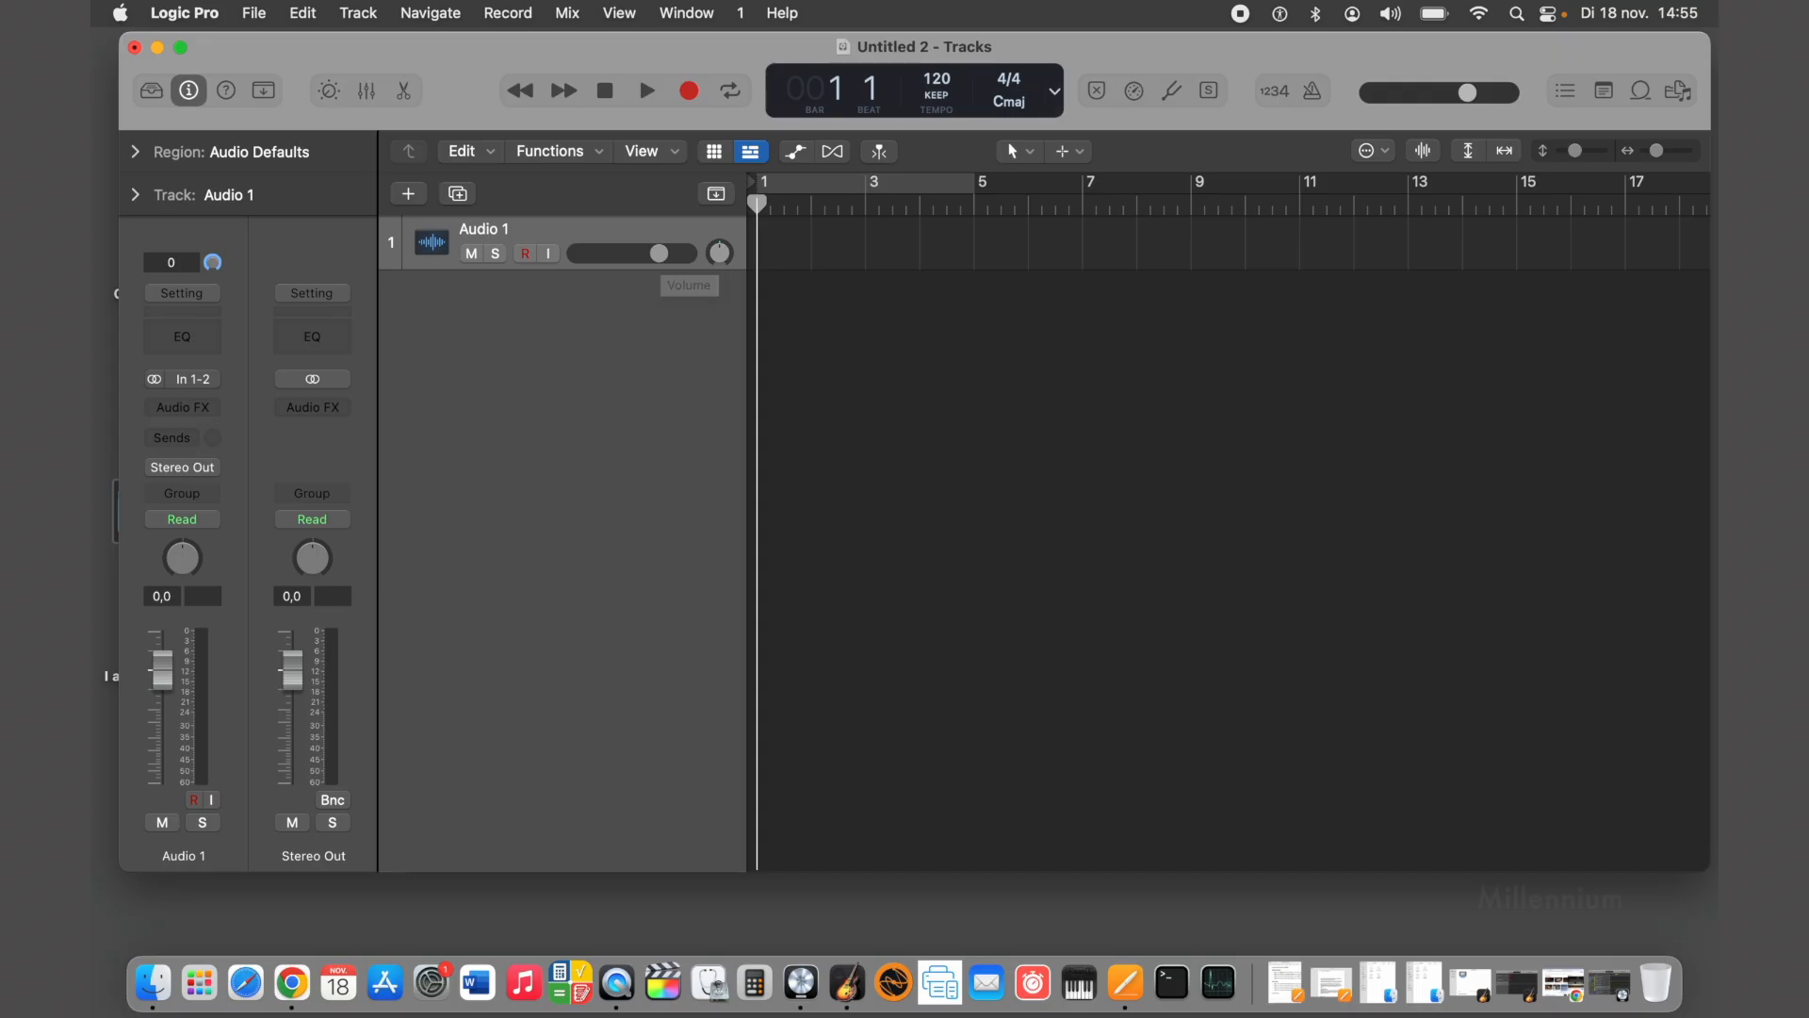
Zoom the timeline in horizontally until about three bars span the Tracks area
drag(1657, 151, 1666, 152)
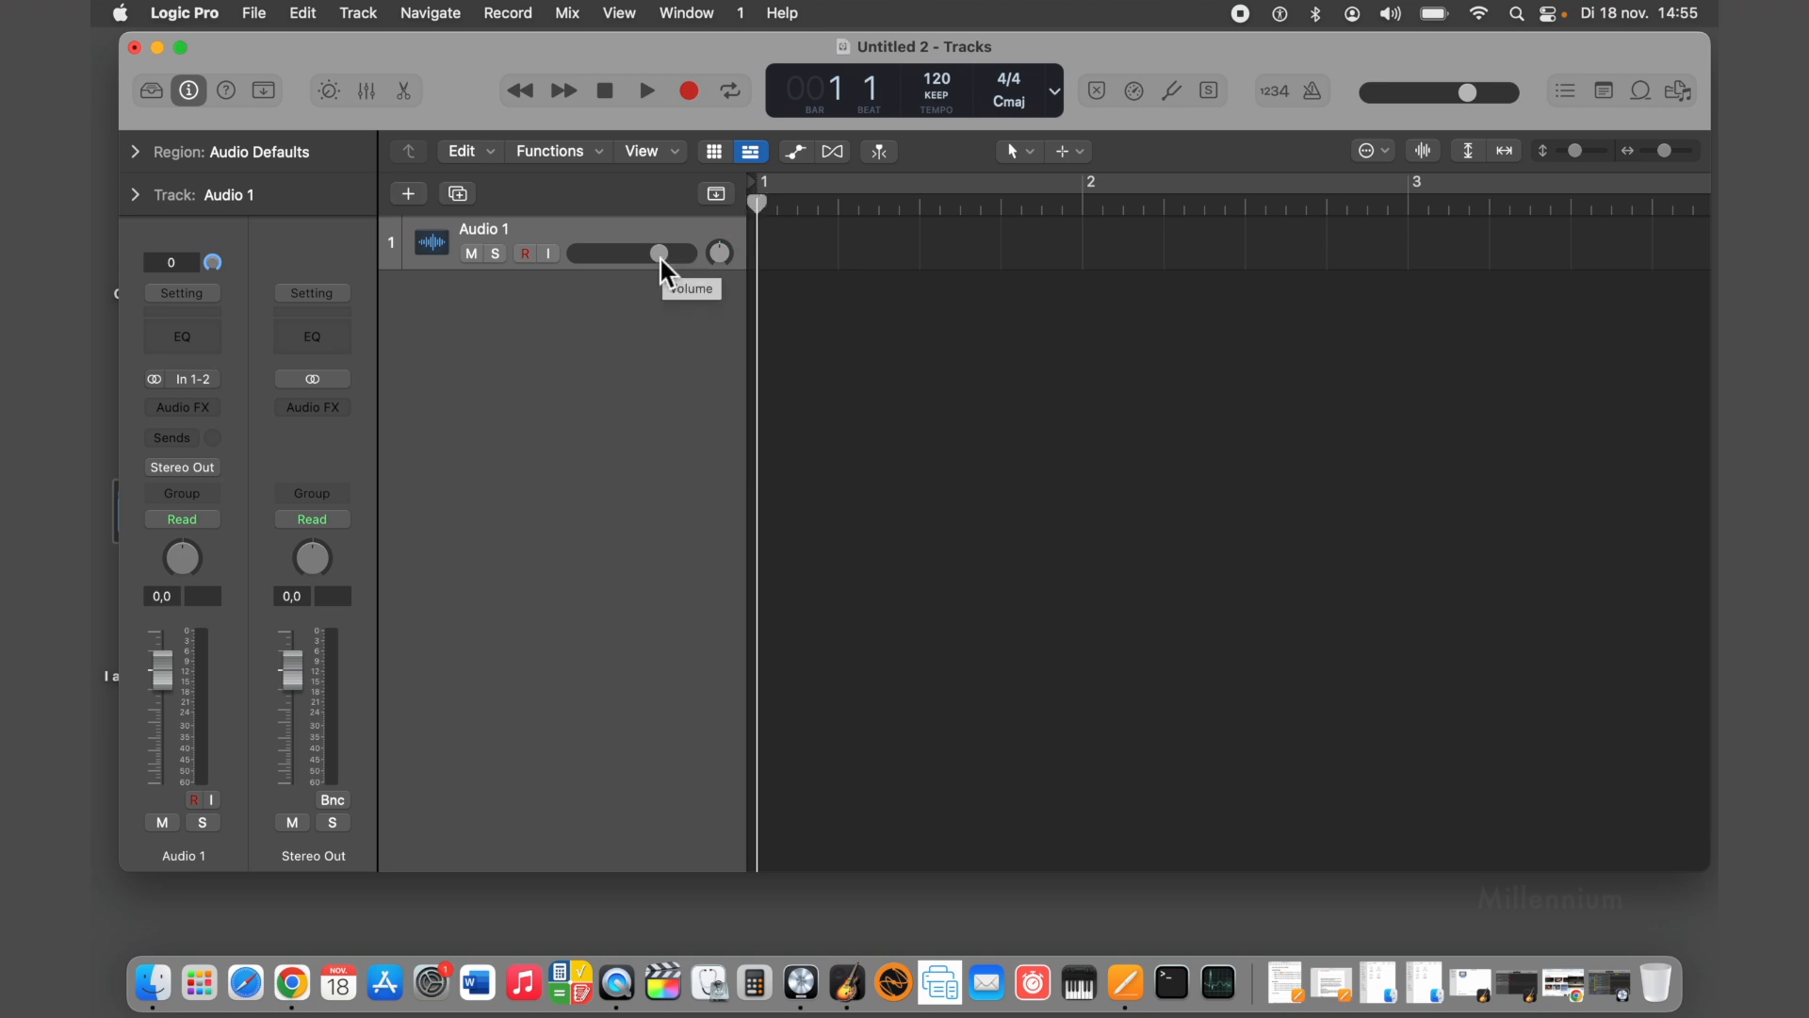
drag(661, 261, 658, 254)
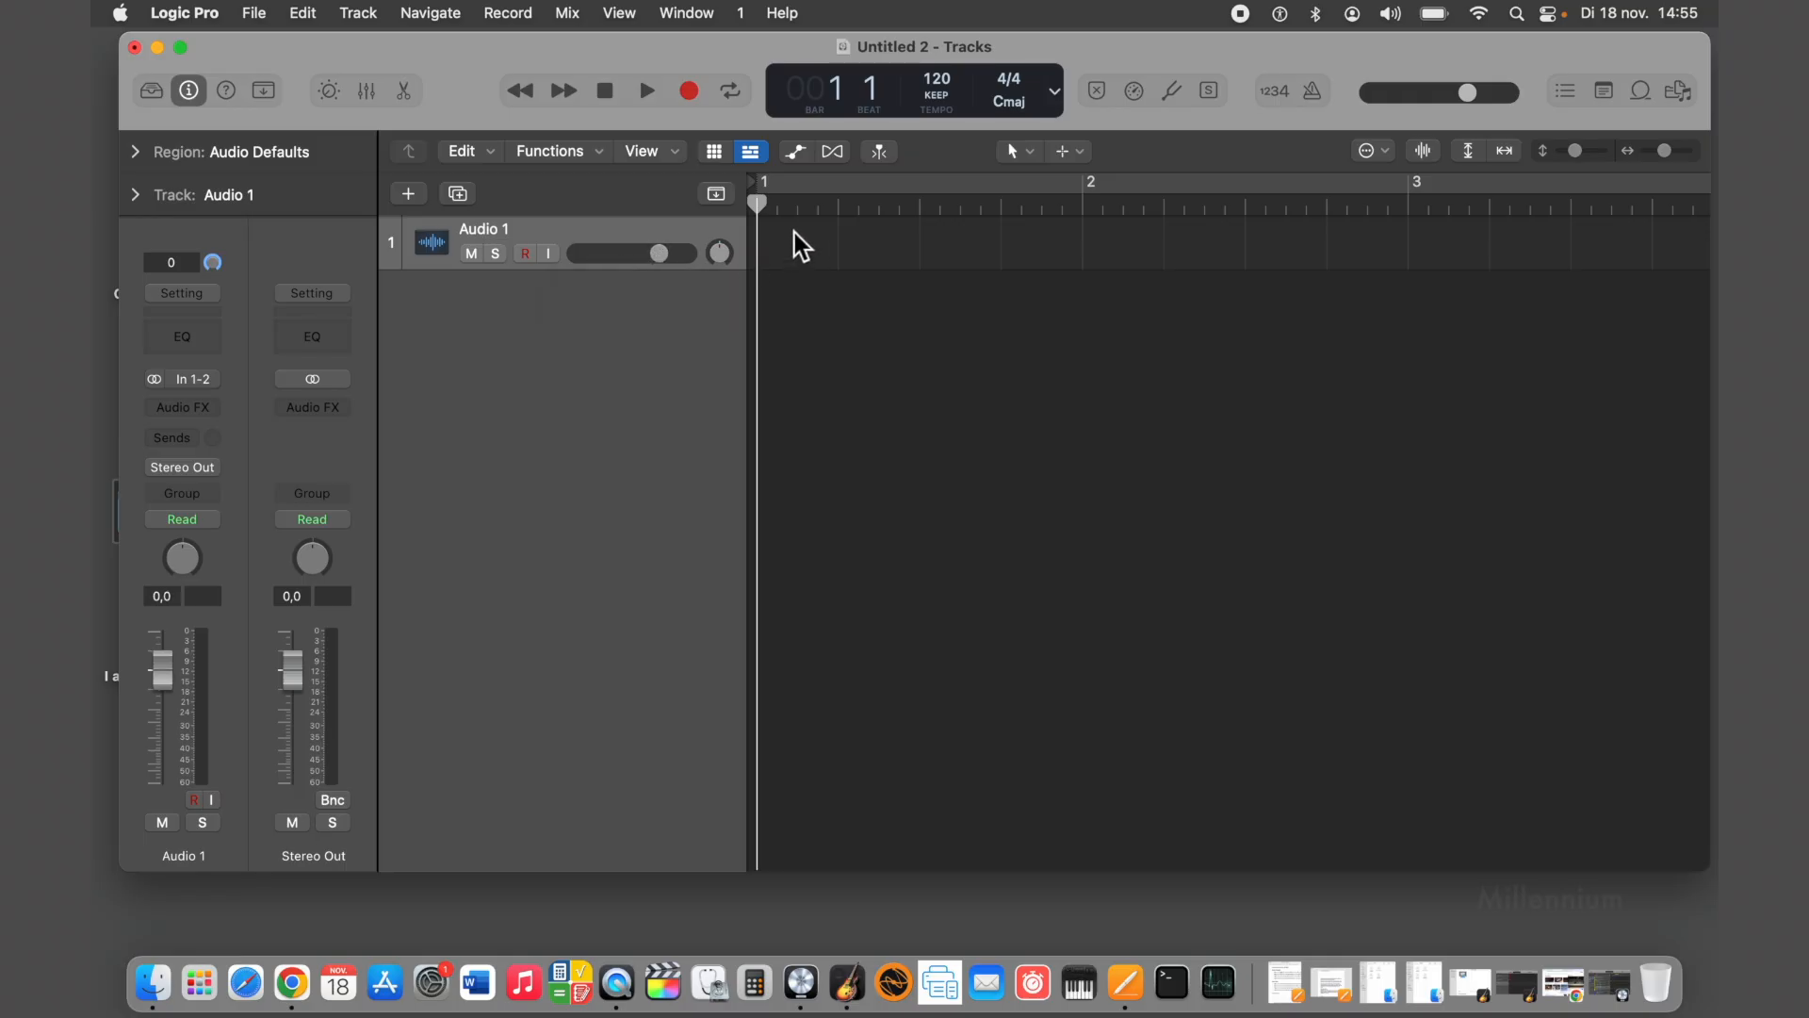
Show the GB_2 DAW recording in GarageBand, and play back the I am what I am project in Logic Pro
click(1524, 987)
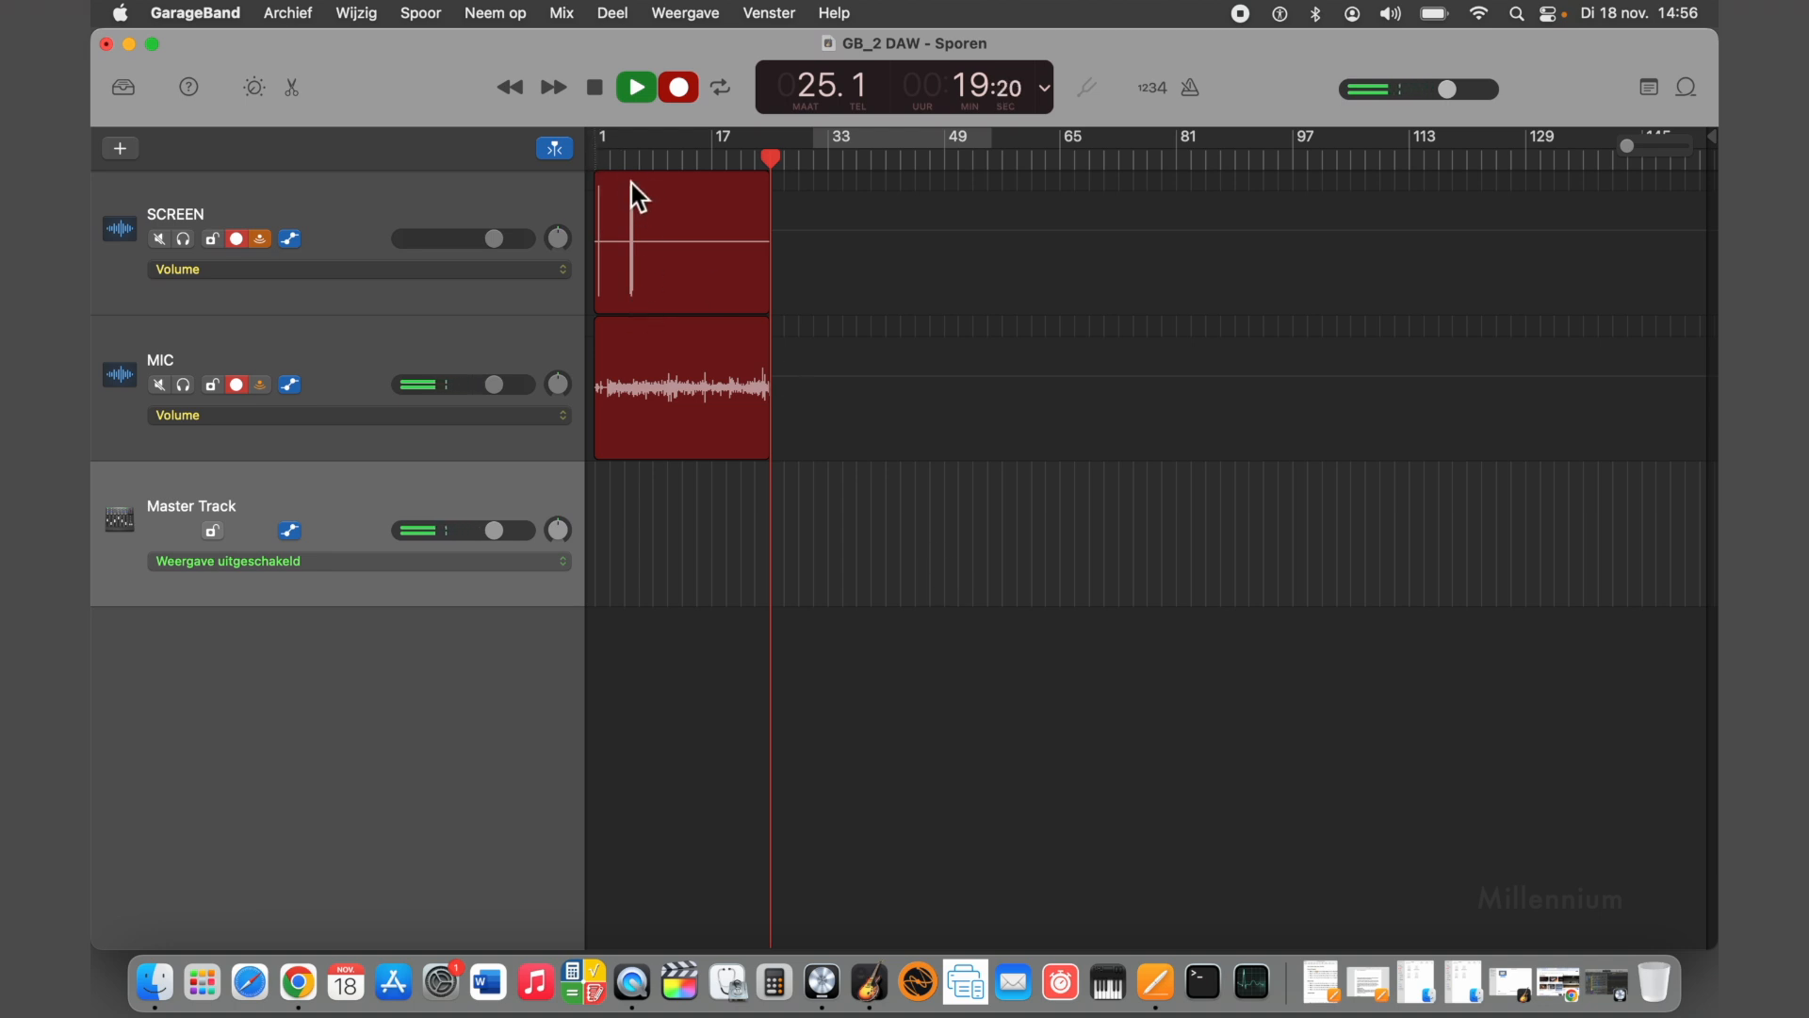
click(1608, 984)
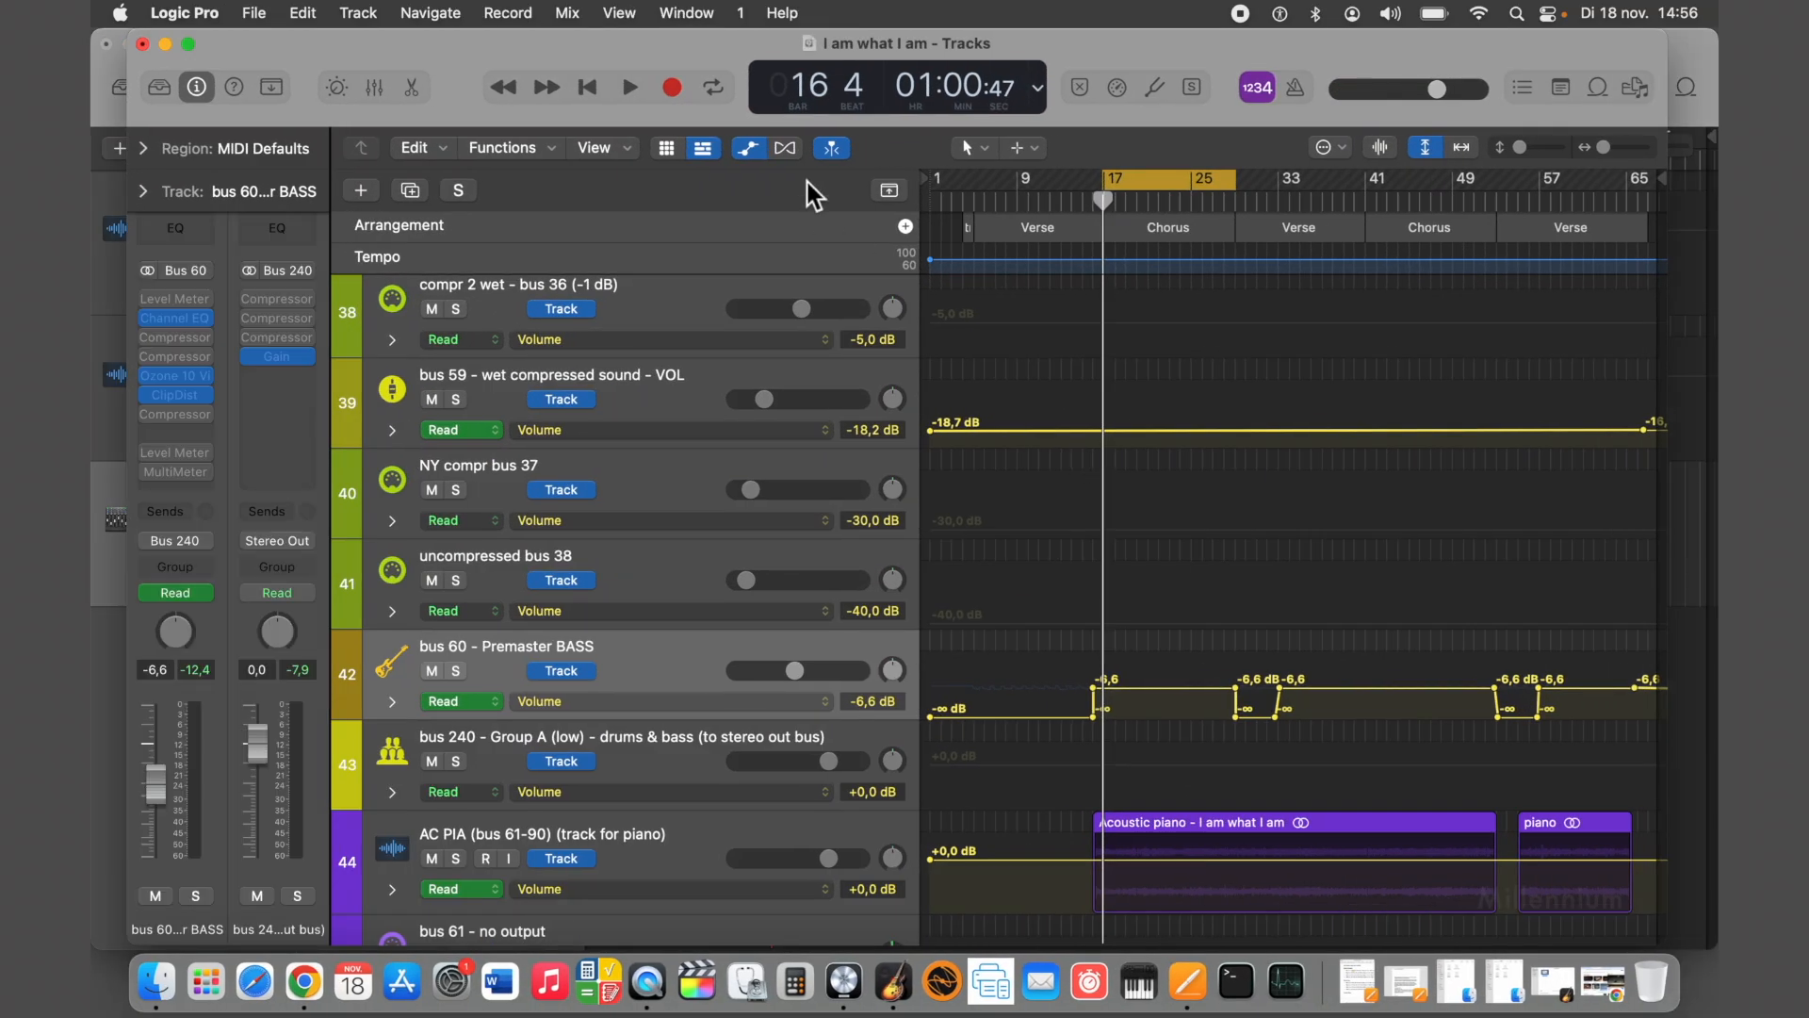
click(631, 90)
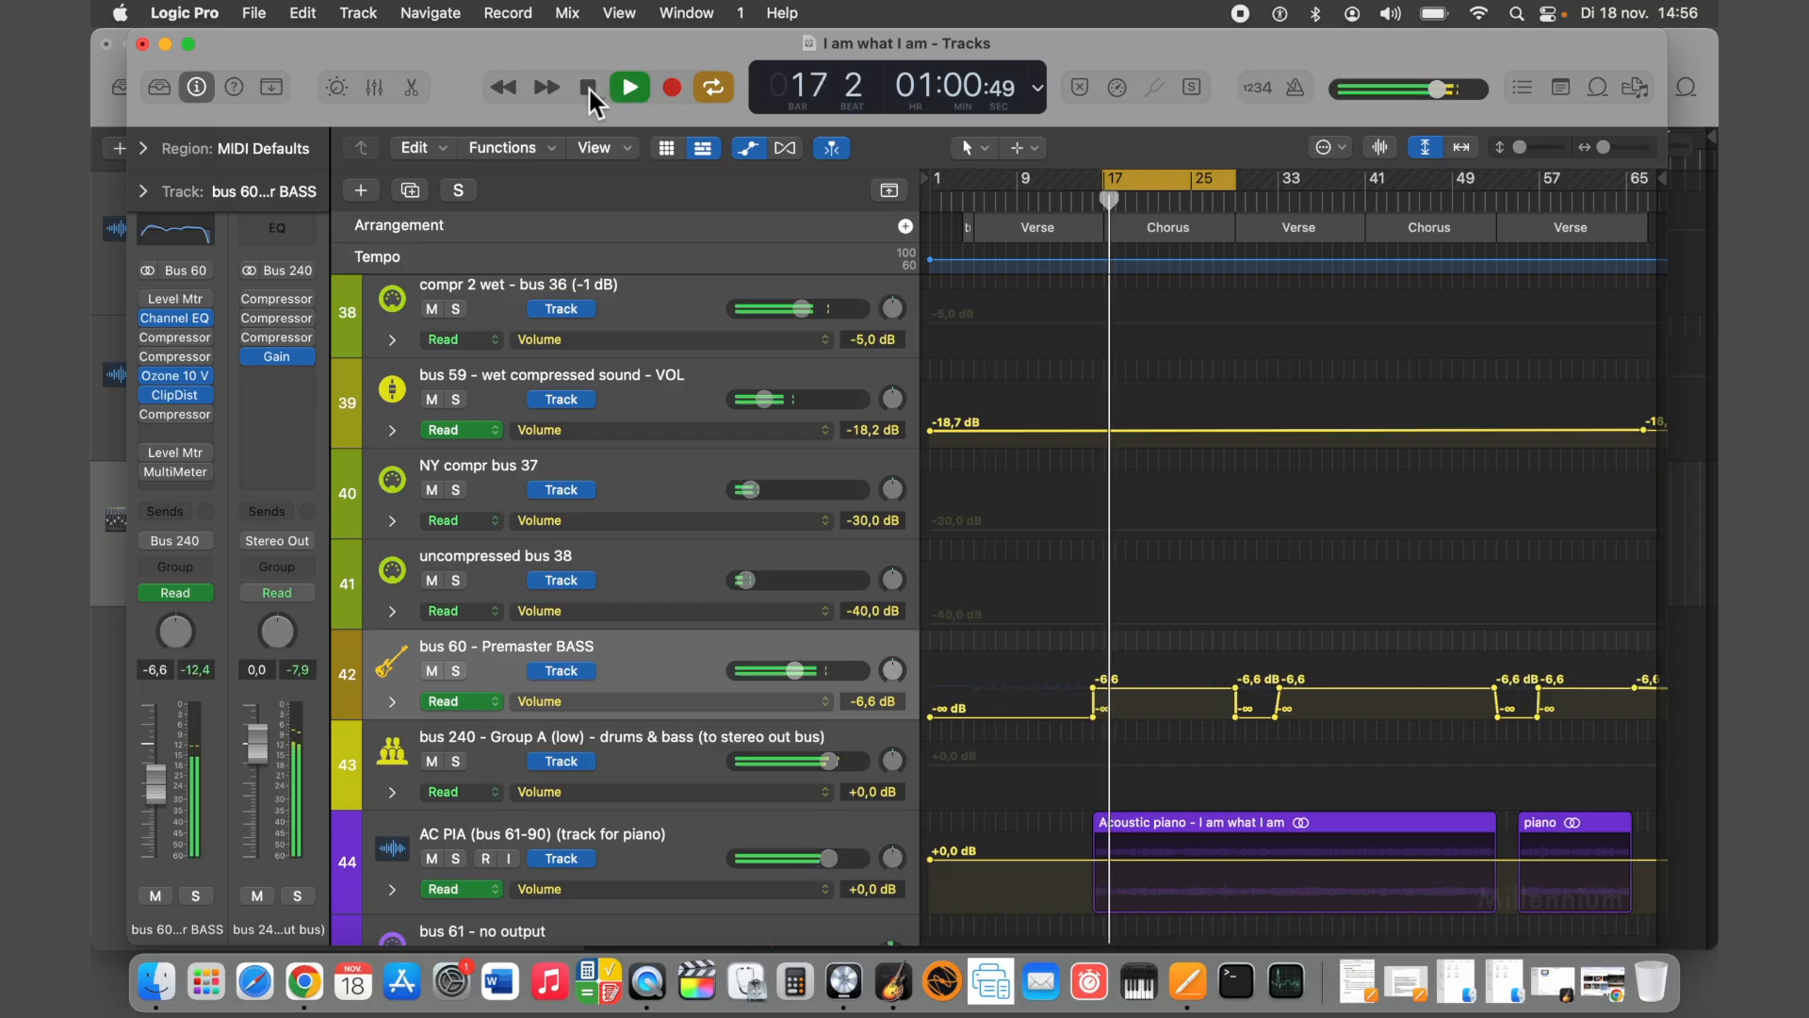
Select the STEREO MASTER BUS track, examine its peak levels in the Level Meter plug-in, and stop playback
scroll(634, 570, down, 20)
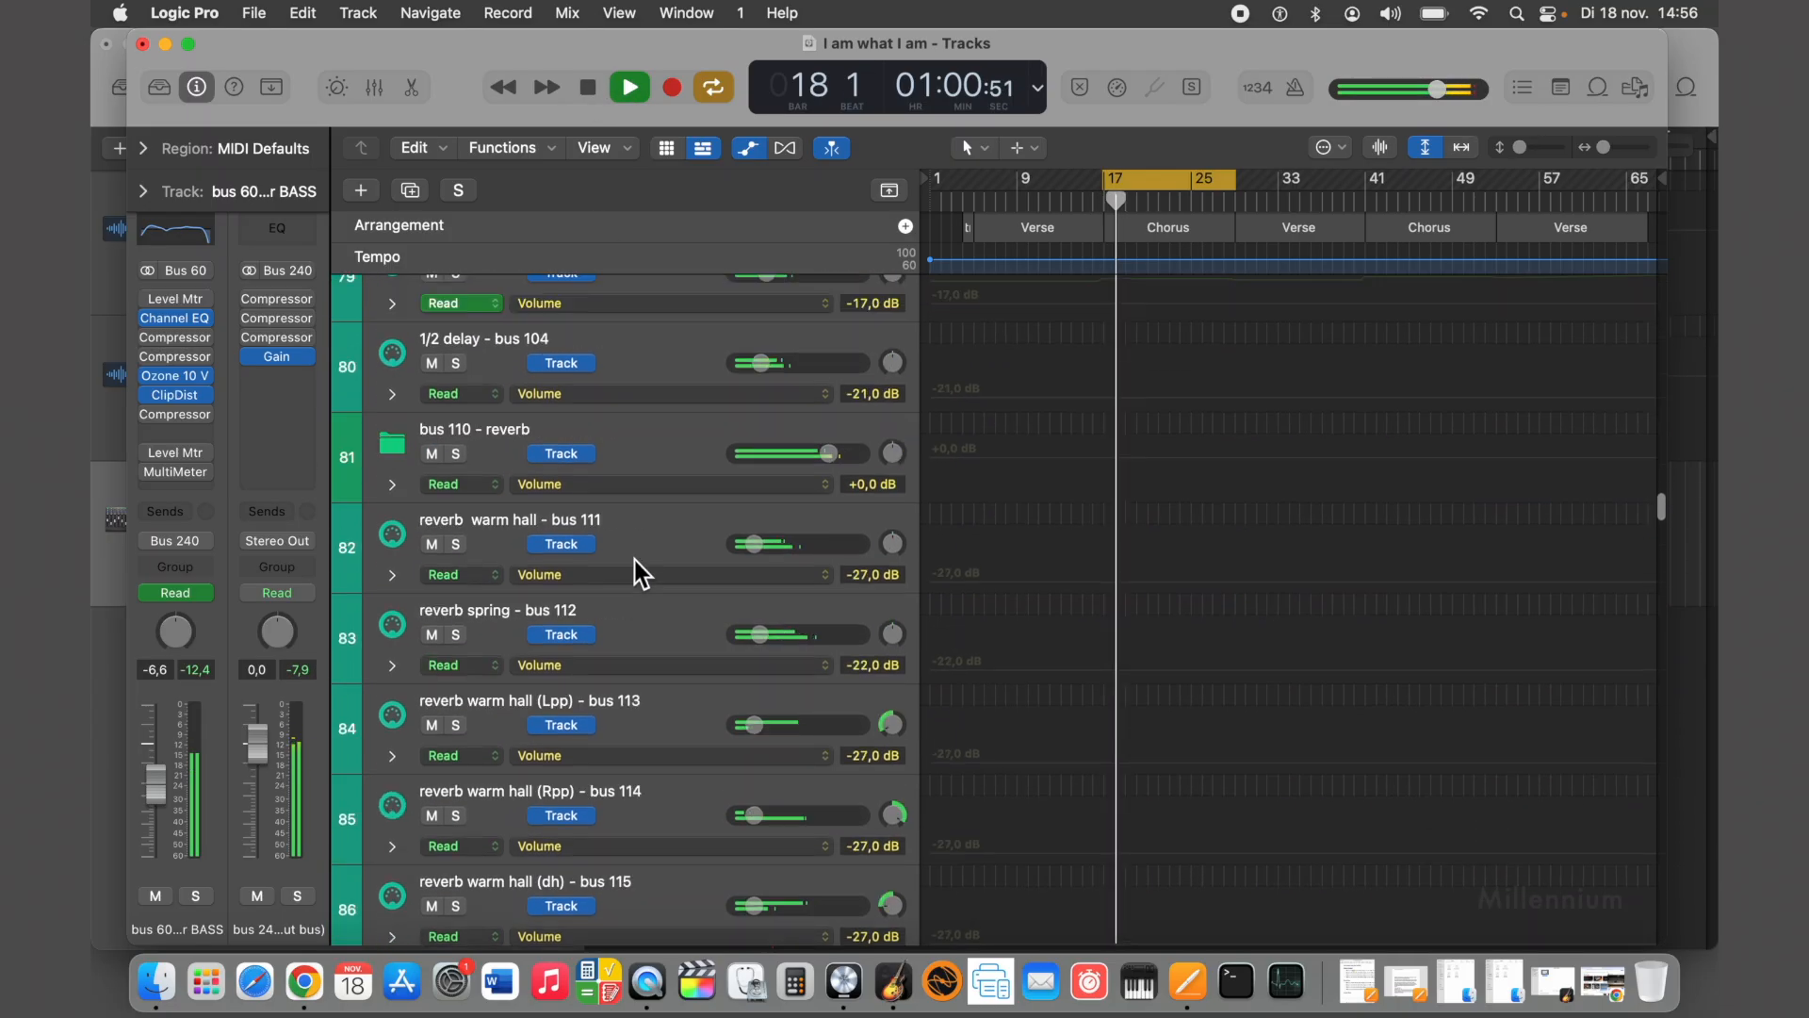
scroll(634, 571, down, 20)
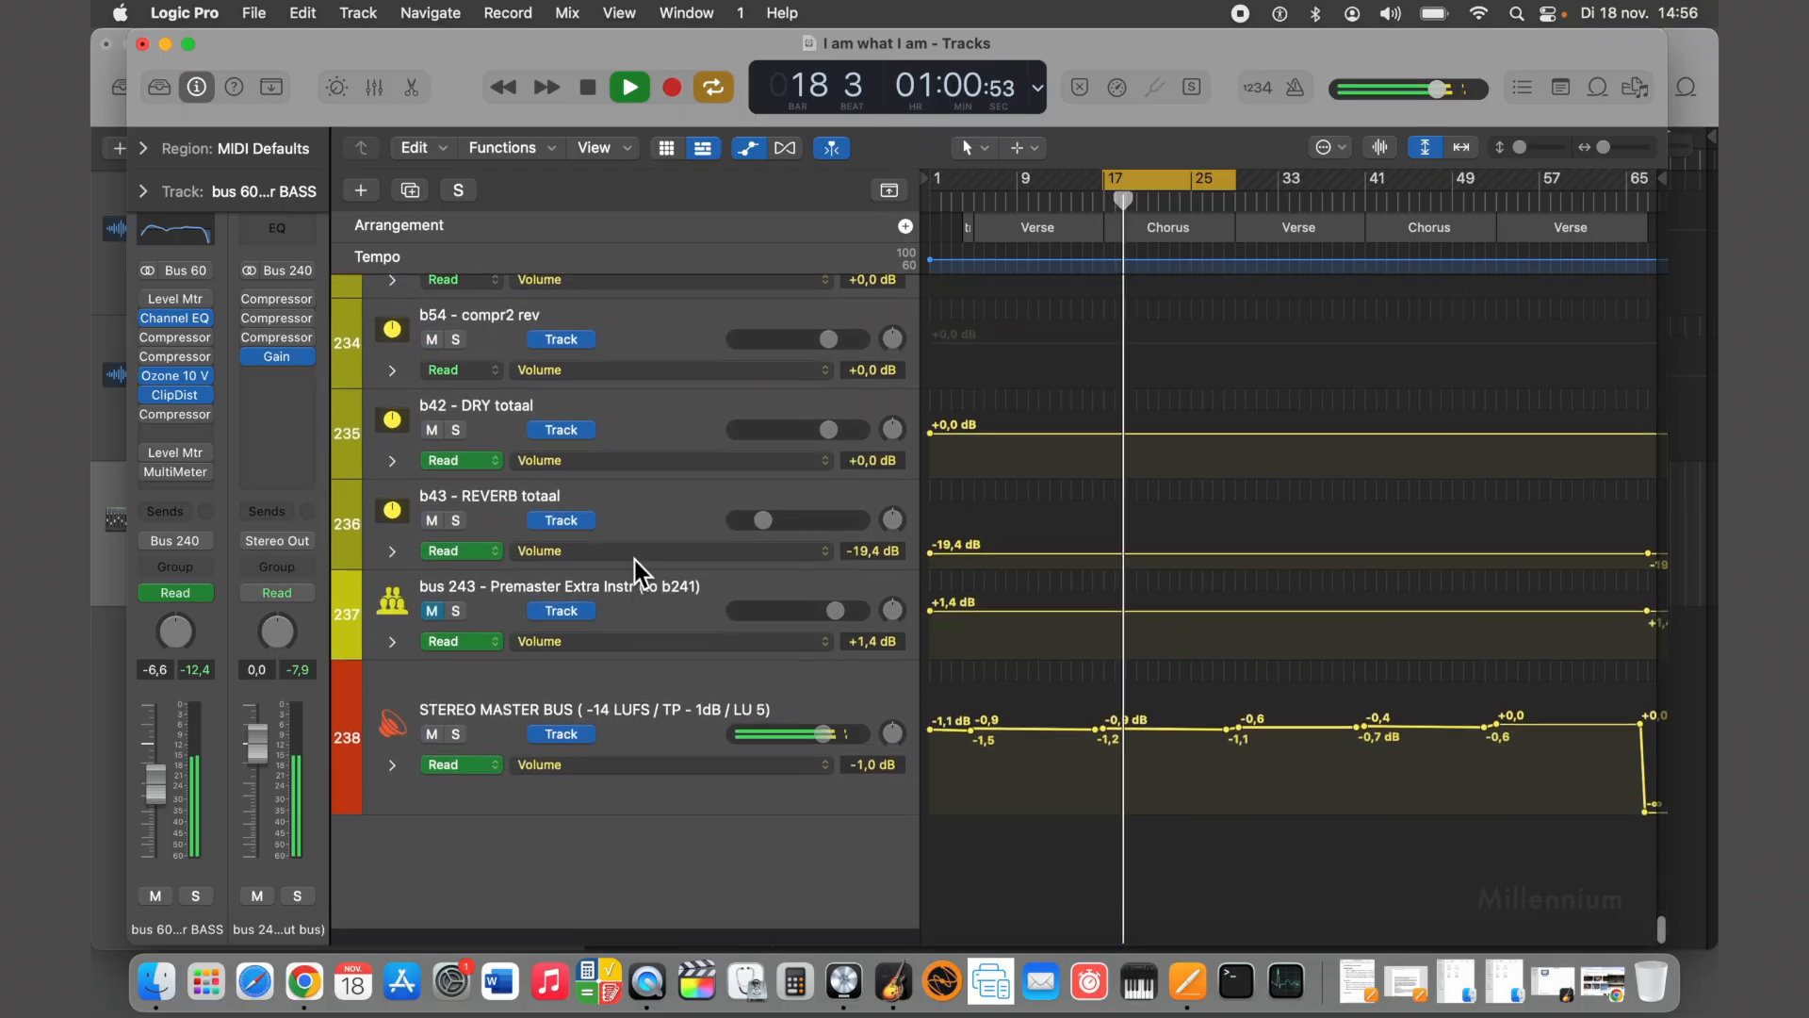
click(656, 721)
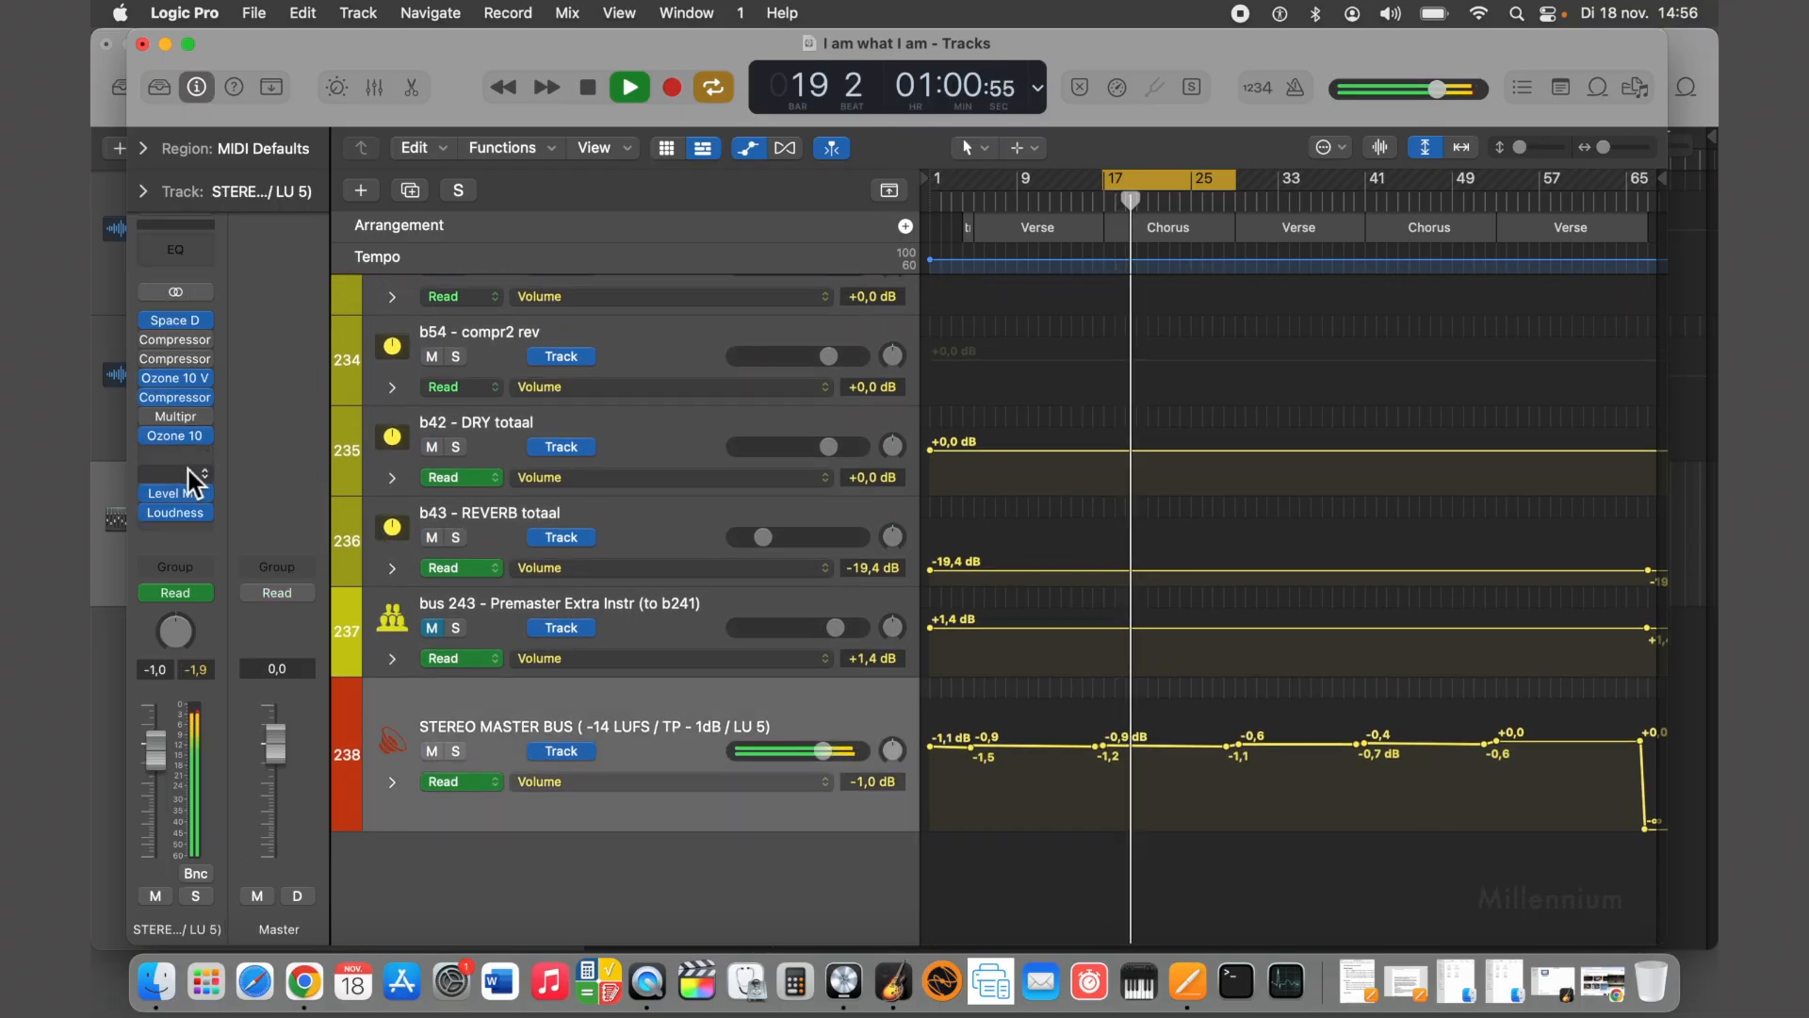
click(177, 494)
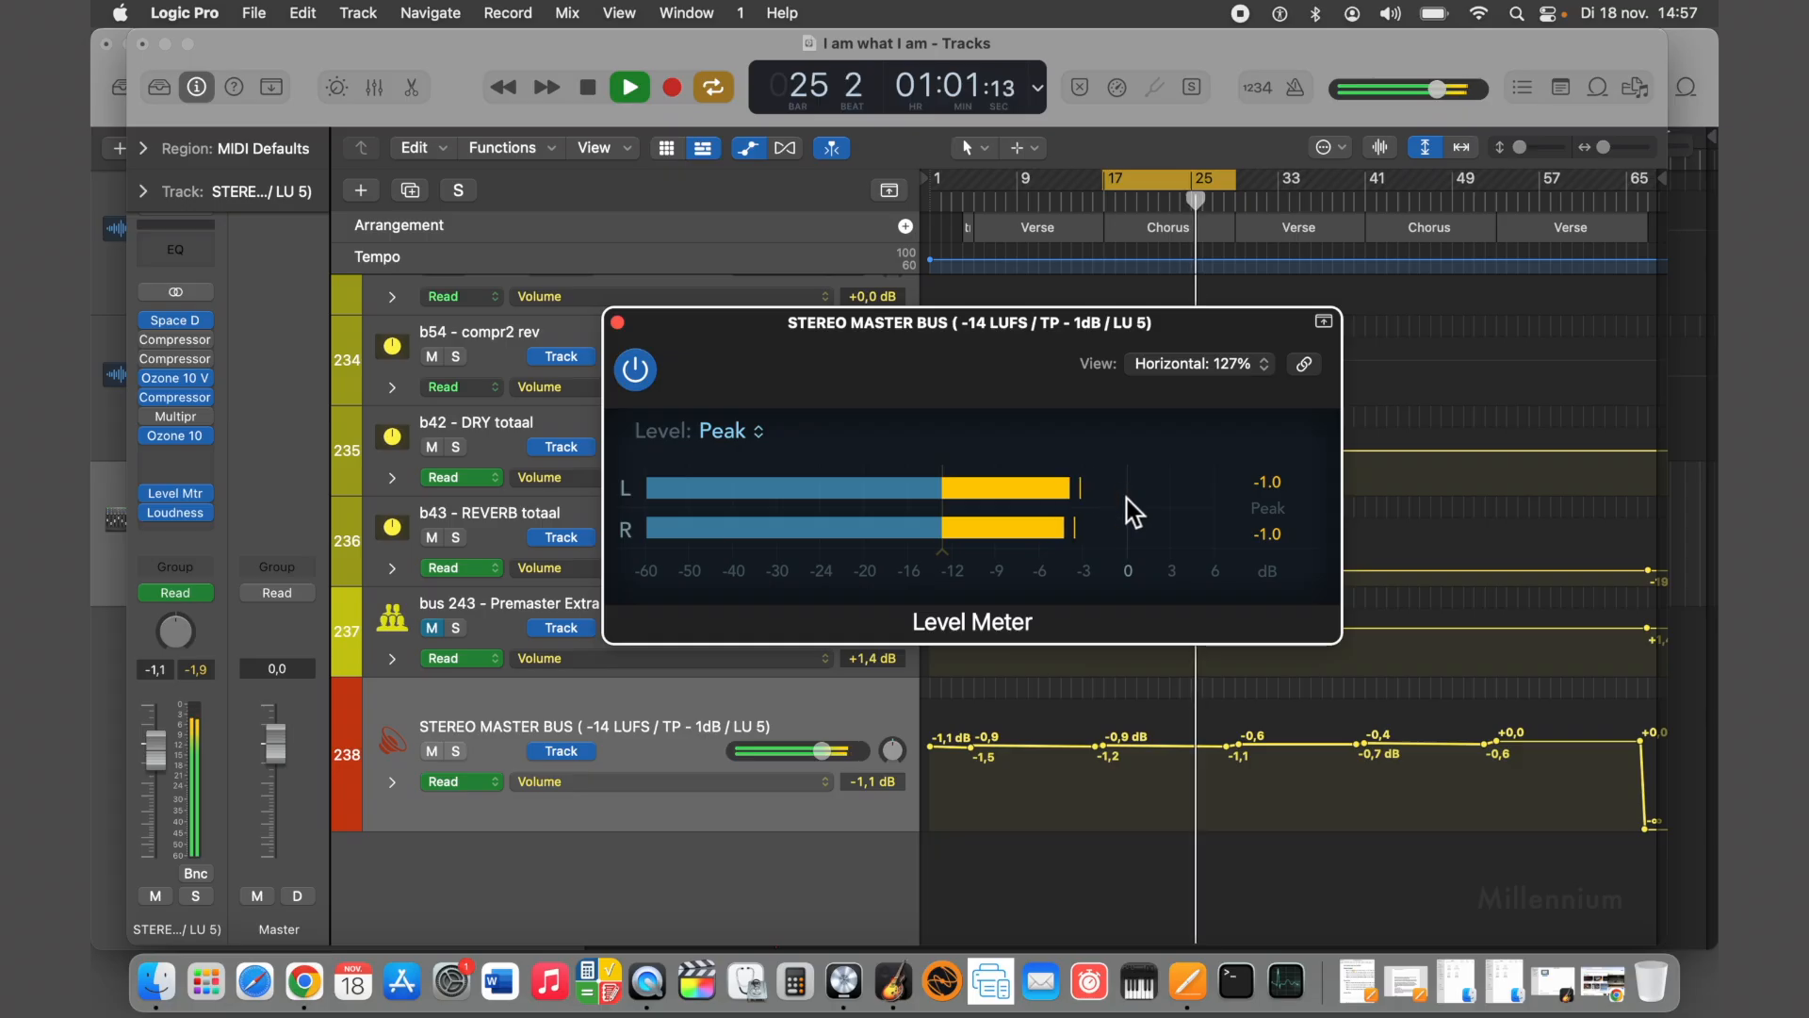
click(617, 323)
click(587, 87)
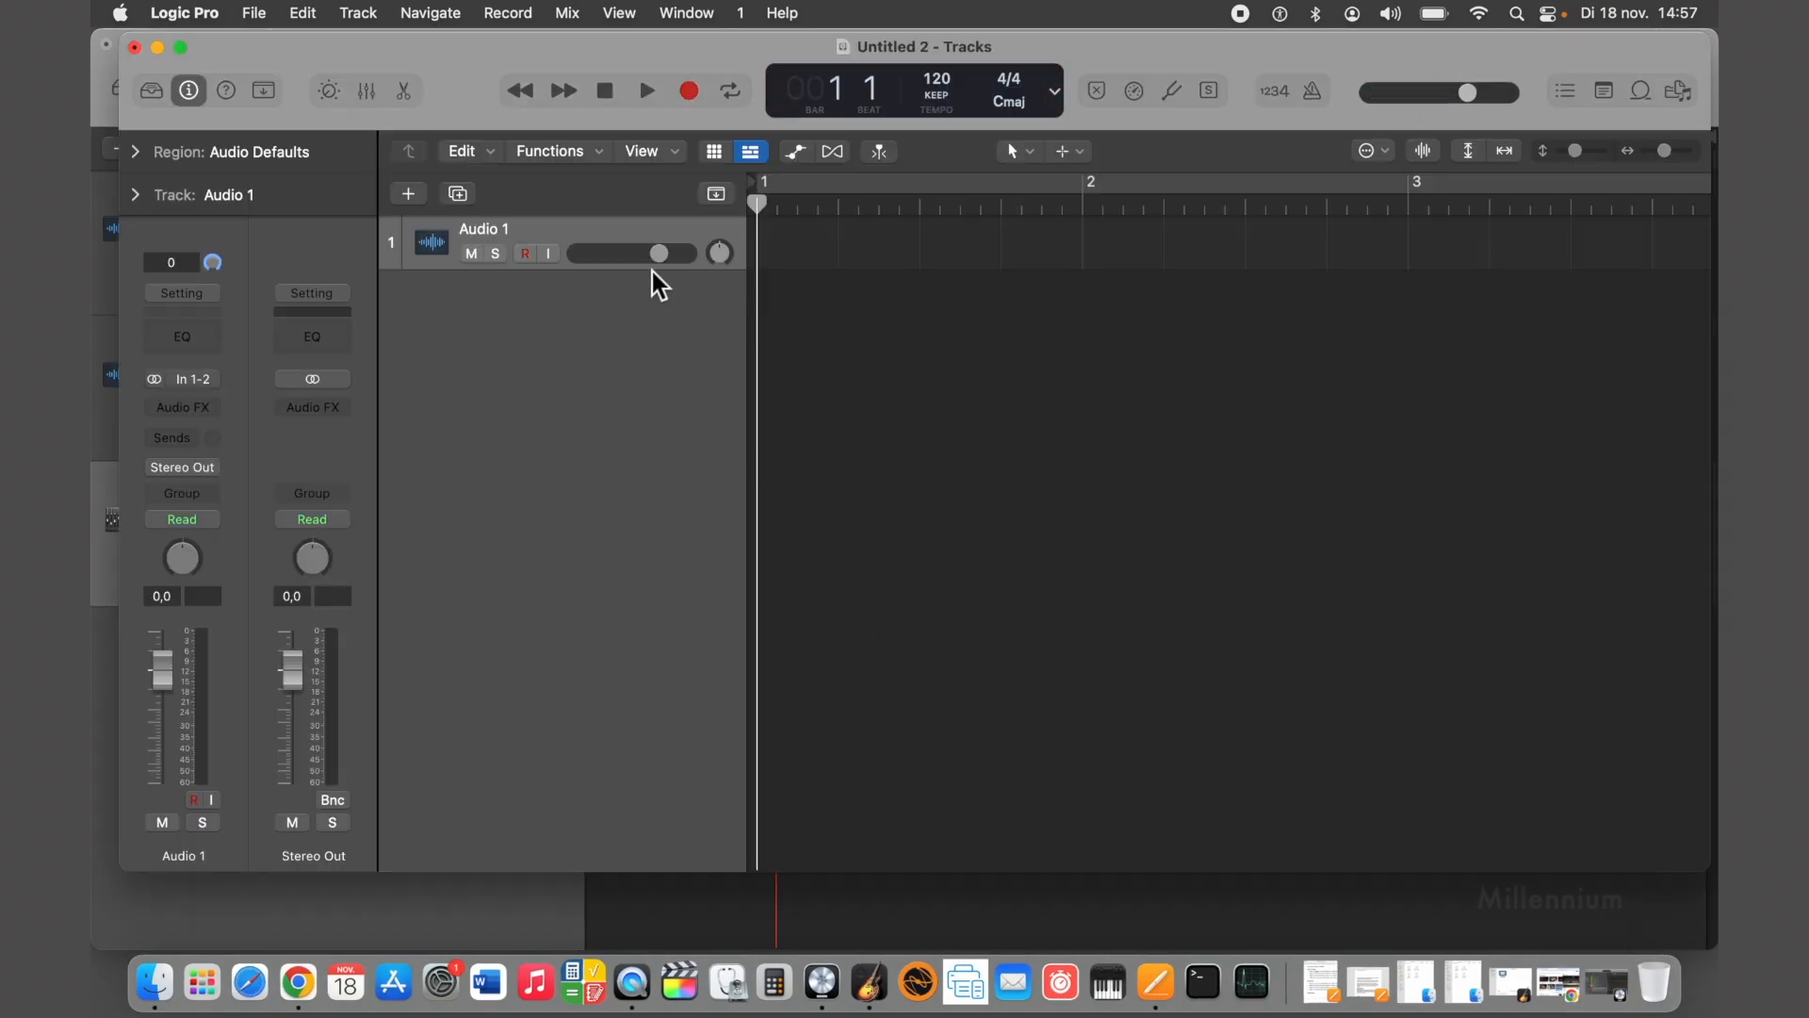
Minimise the GB_2 DAW window in GarageBand and return to the Untitled 2 project in Logic Pro
click(157, 48)
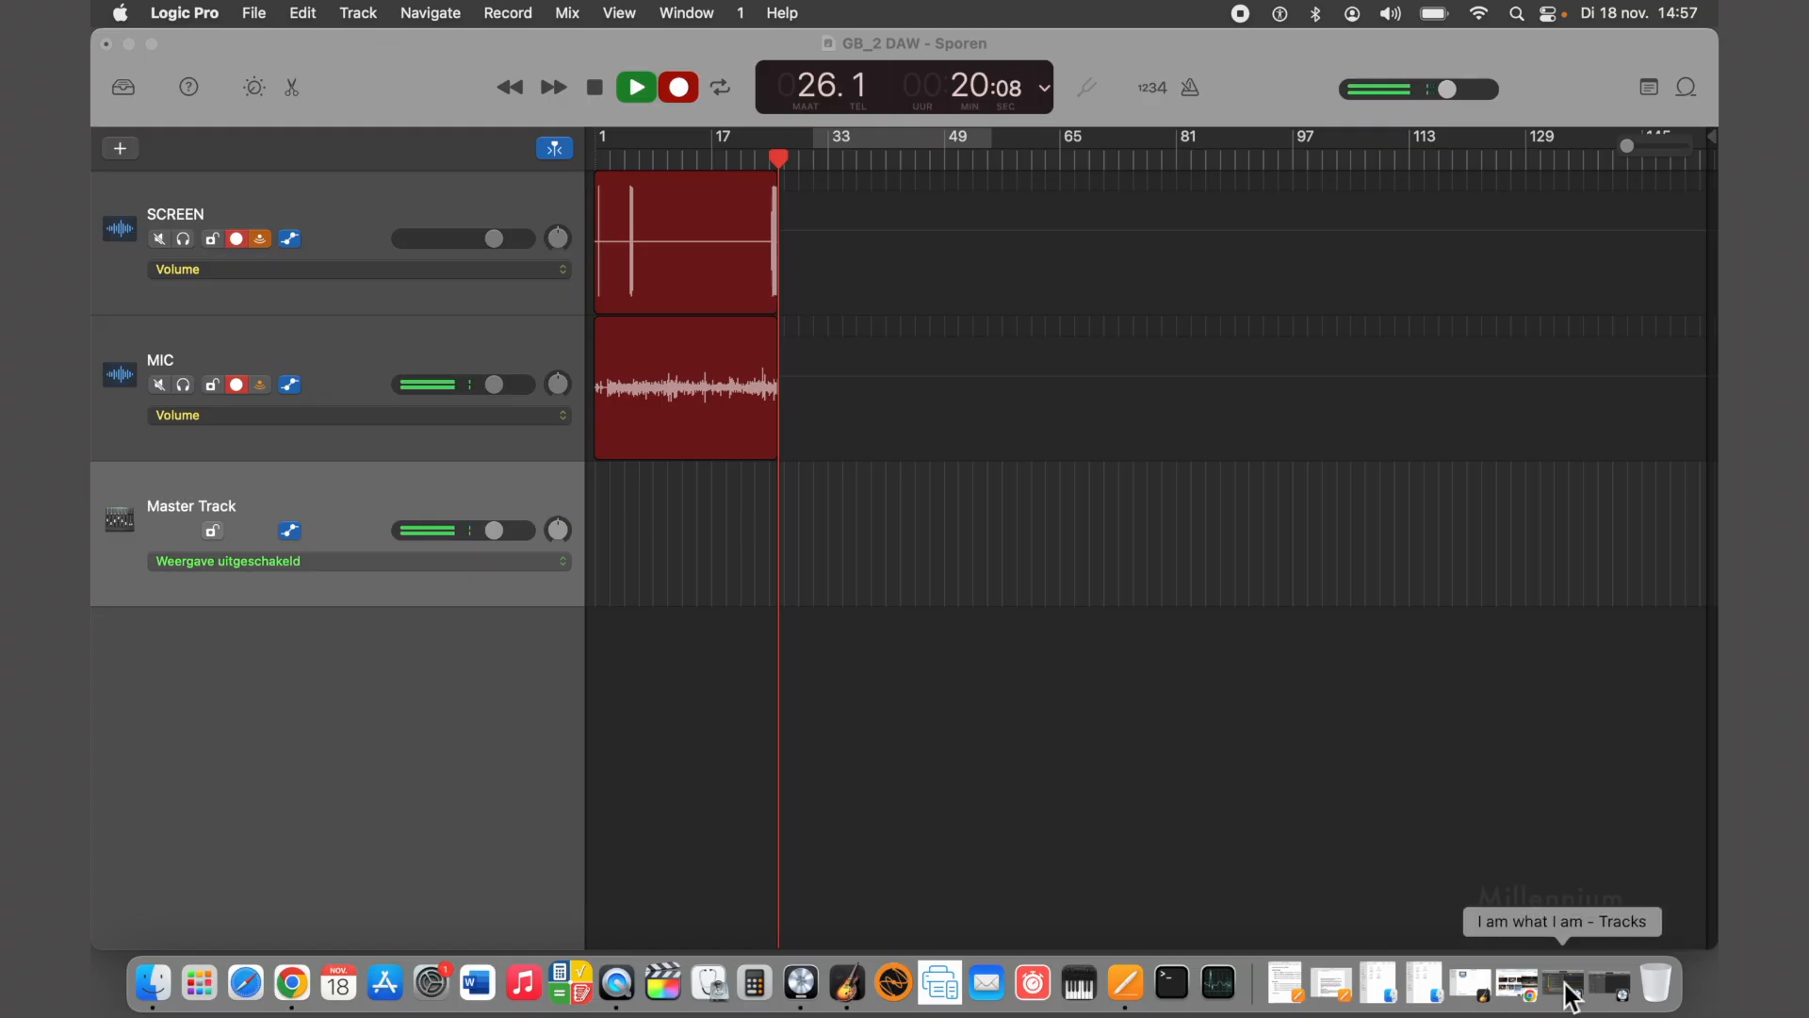
click(1606, 985)
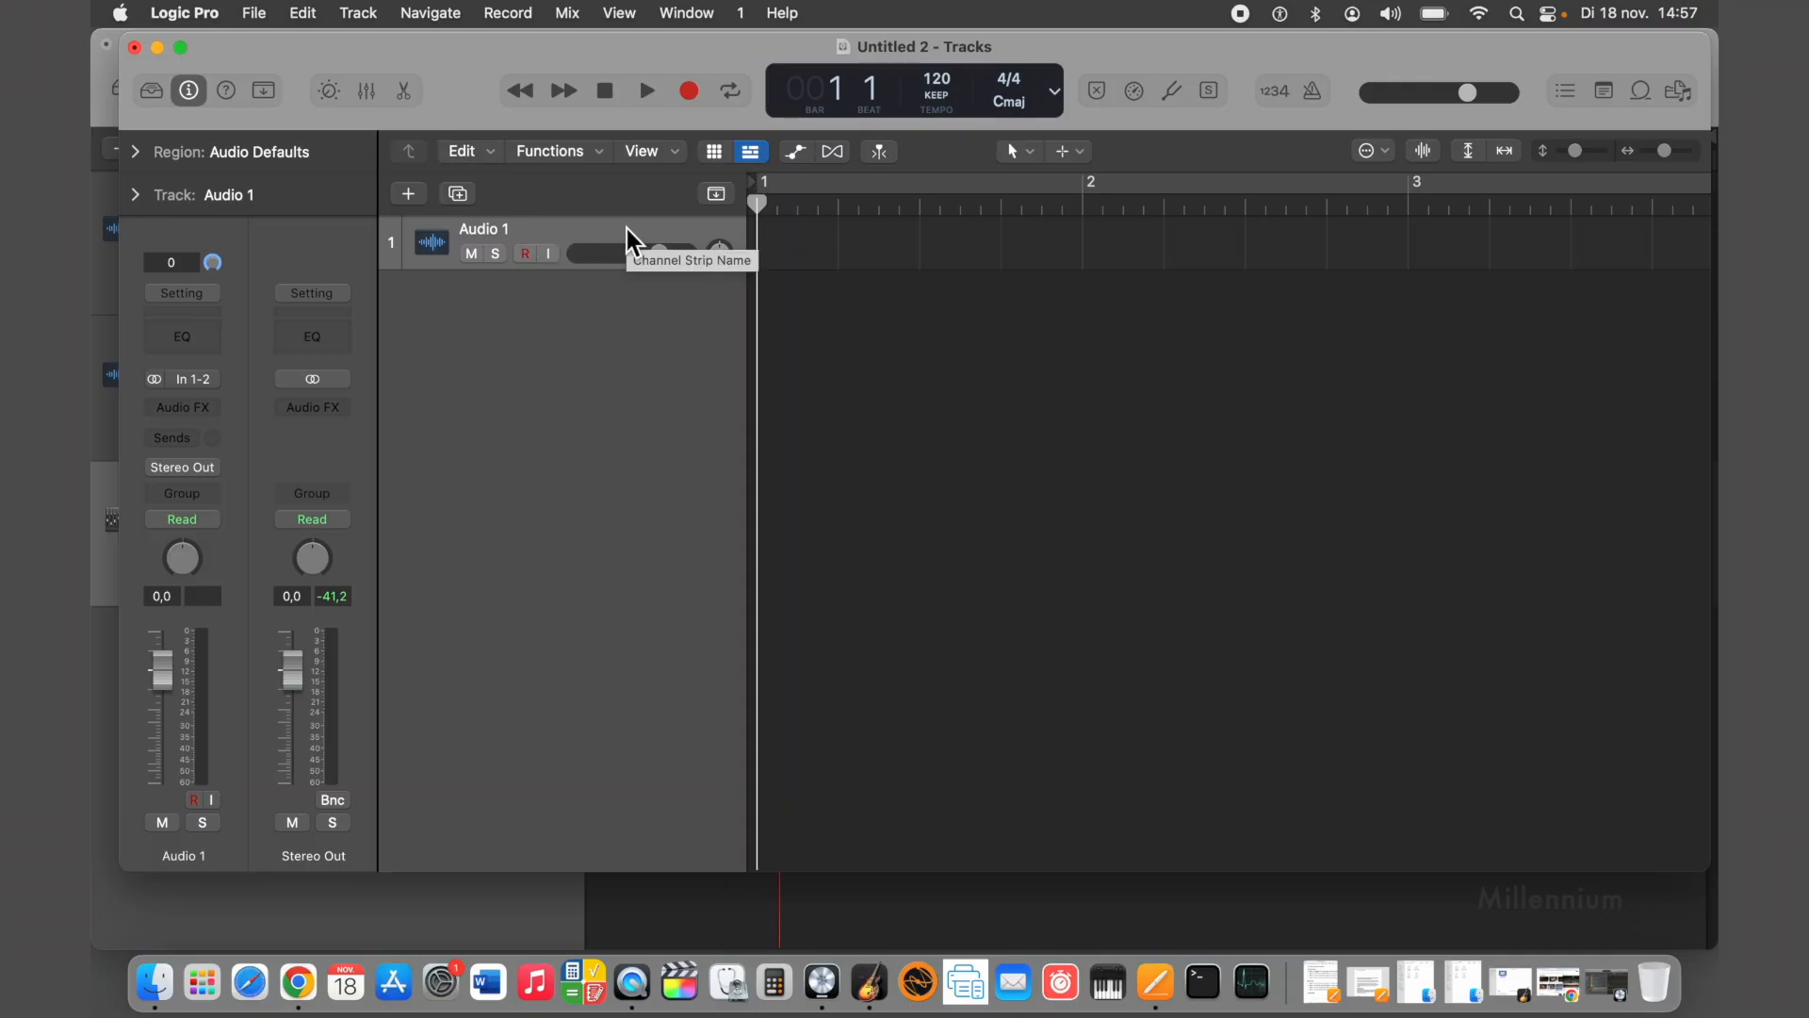
click(94, 58)
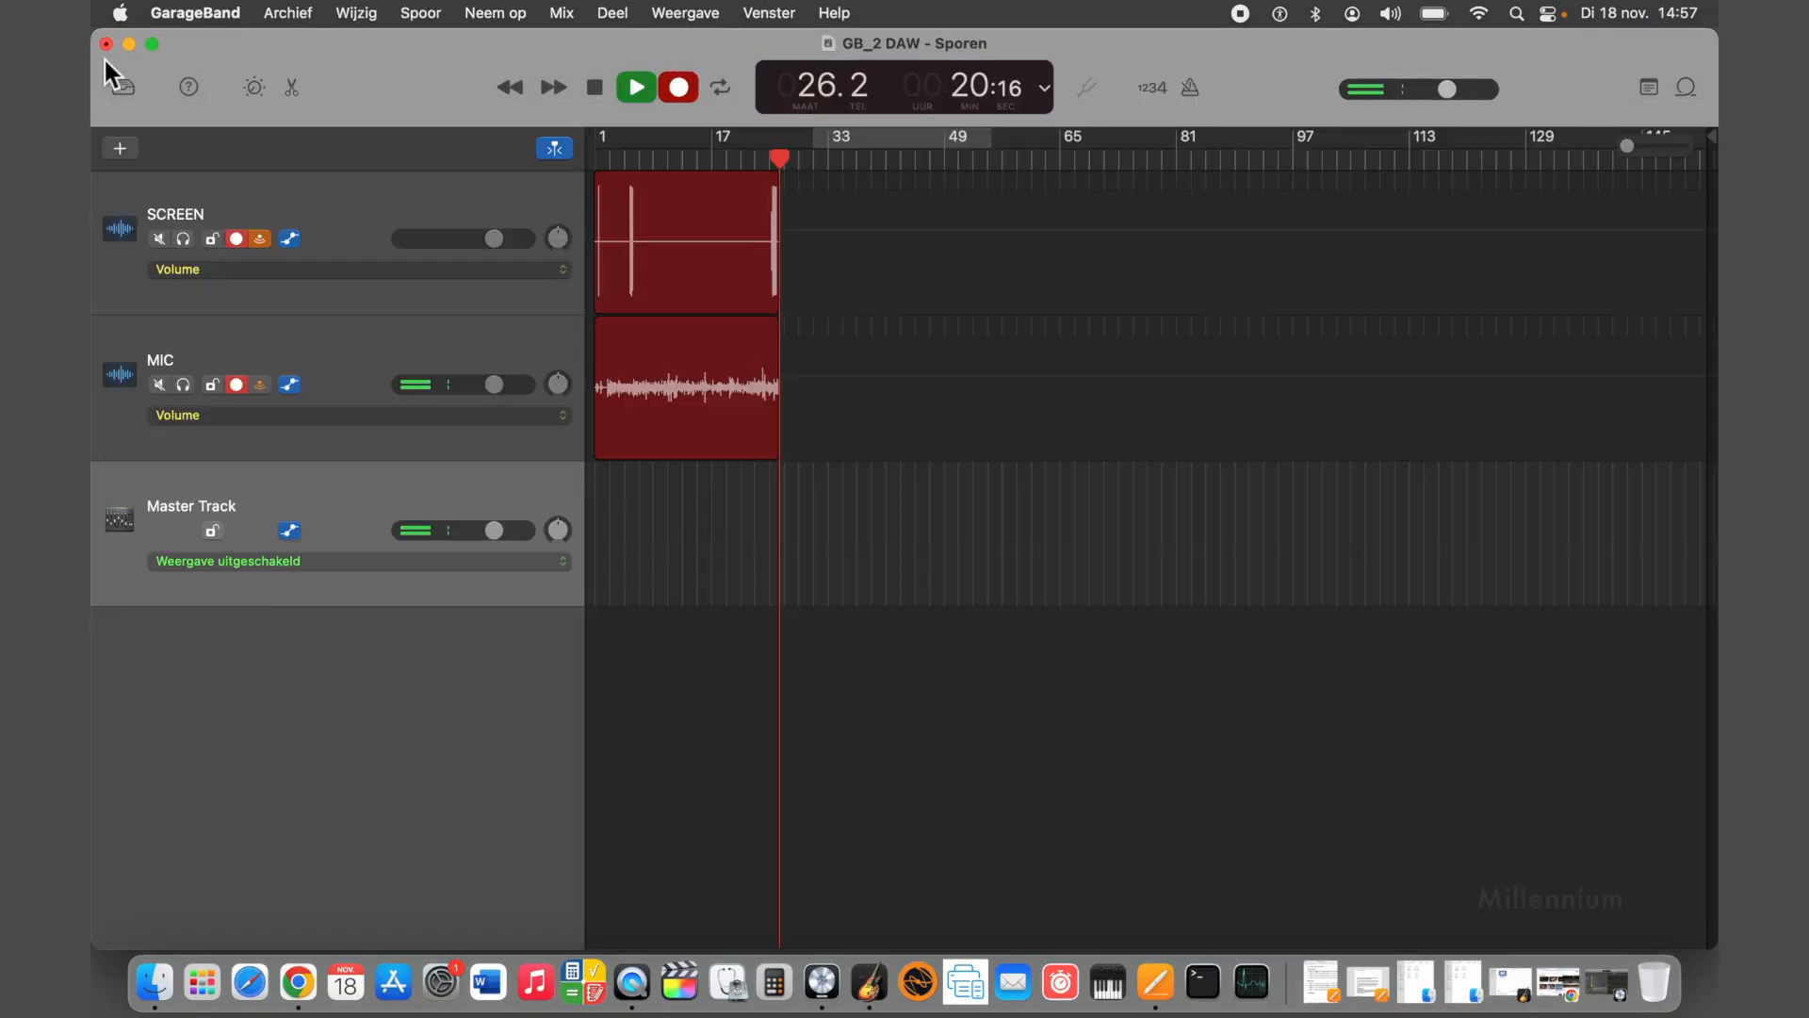
click(129, 44)
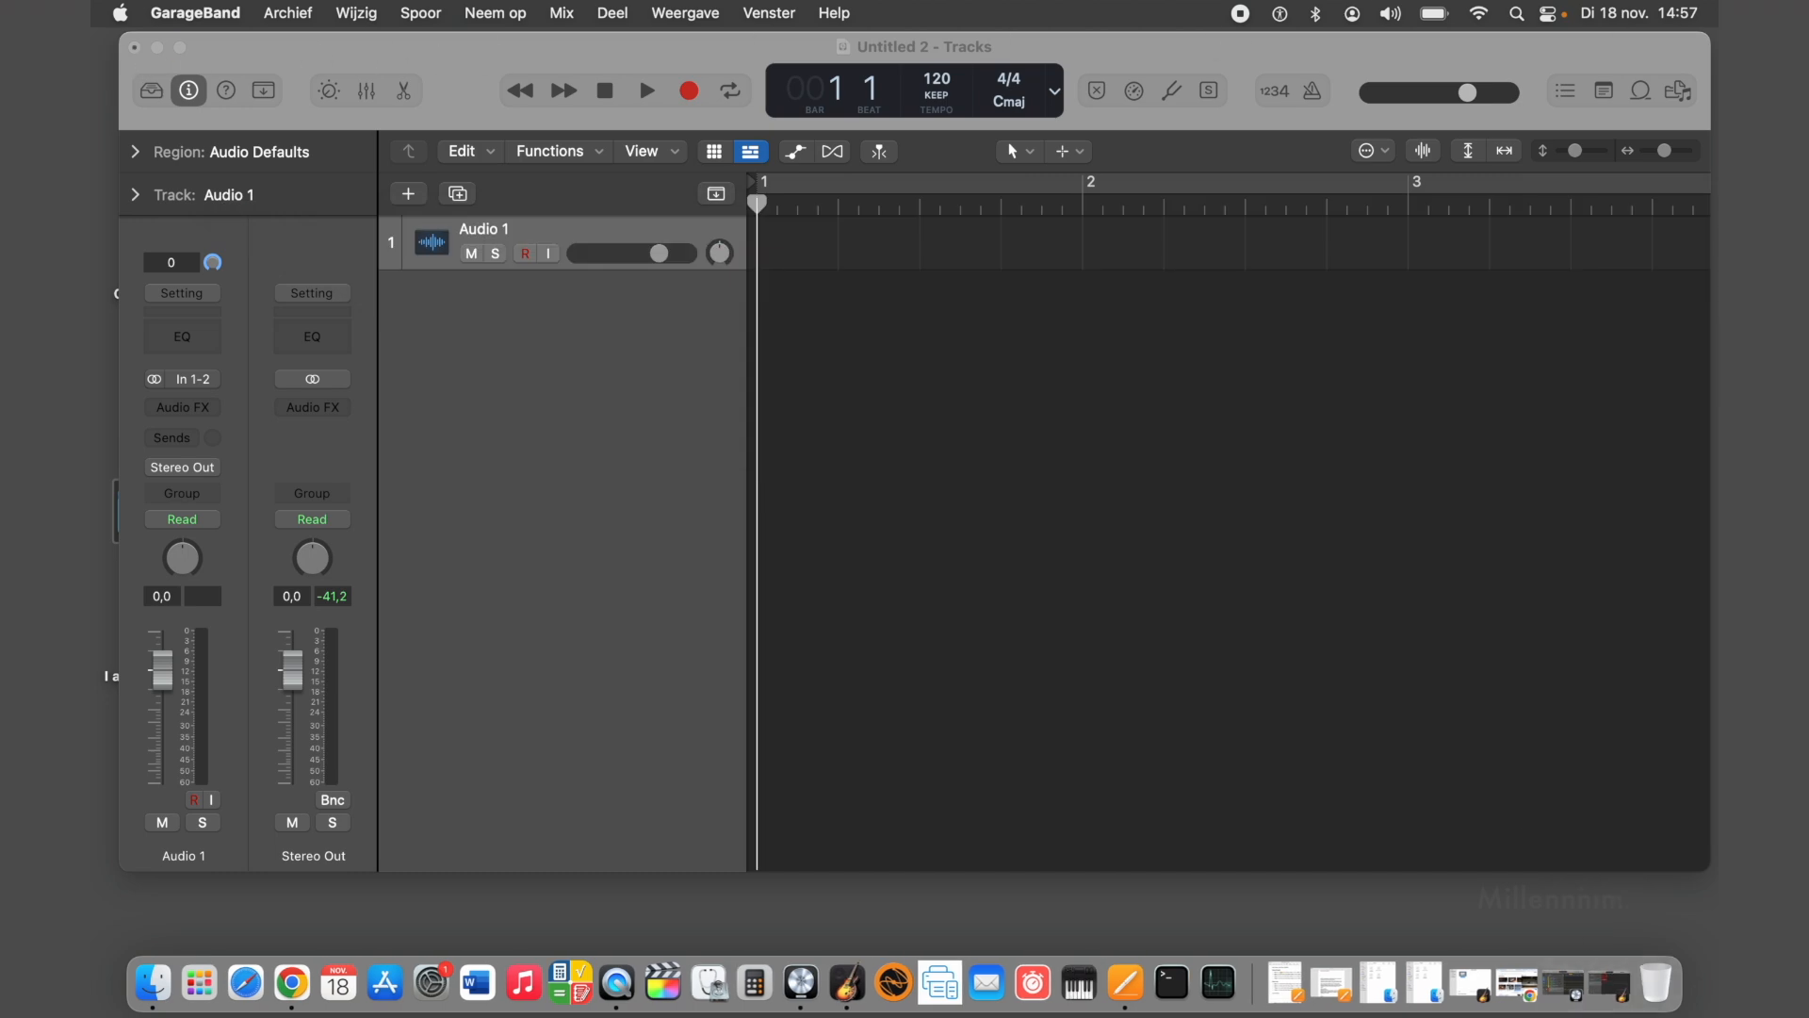
click(1707, 52)
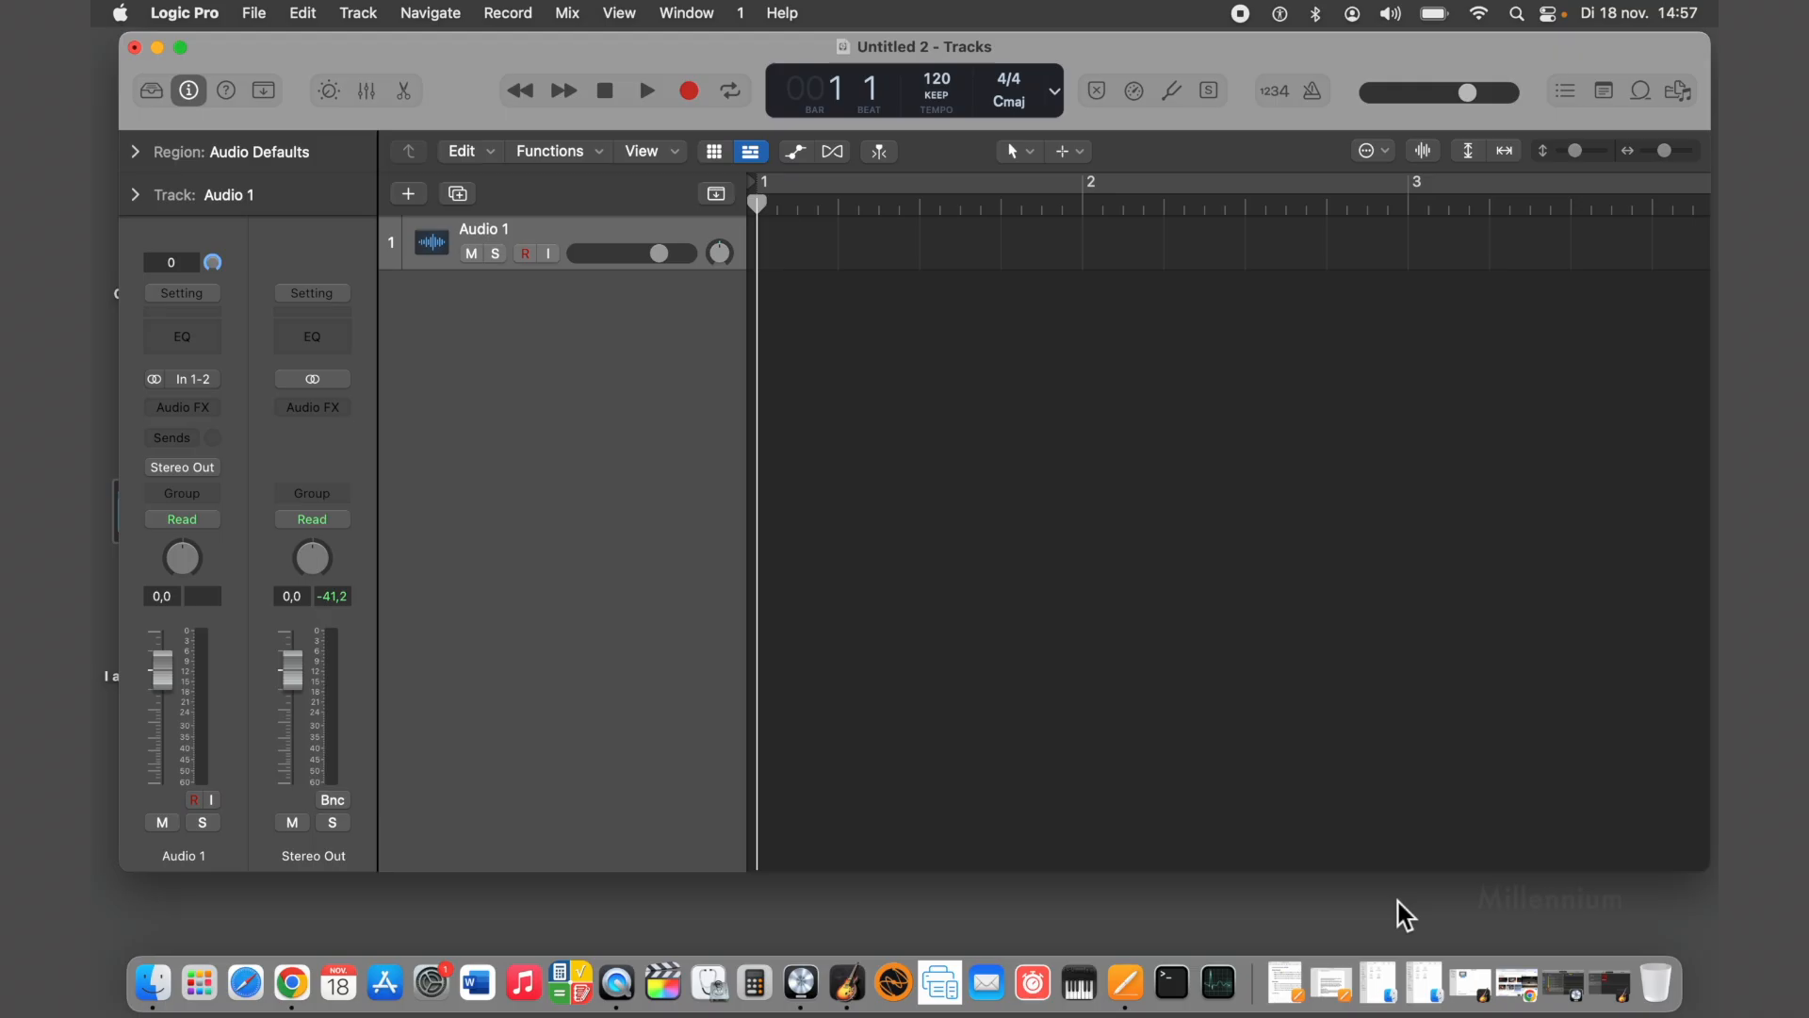
Switch to the STEMS folder in Finder and inspect the file information of grouped drums.wav, including sample rate and bit depth
click(1385, 991)
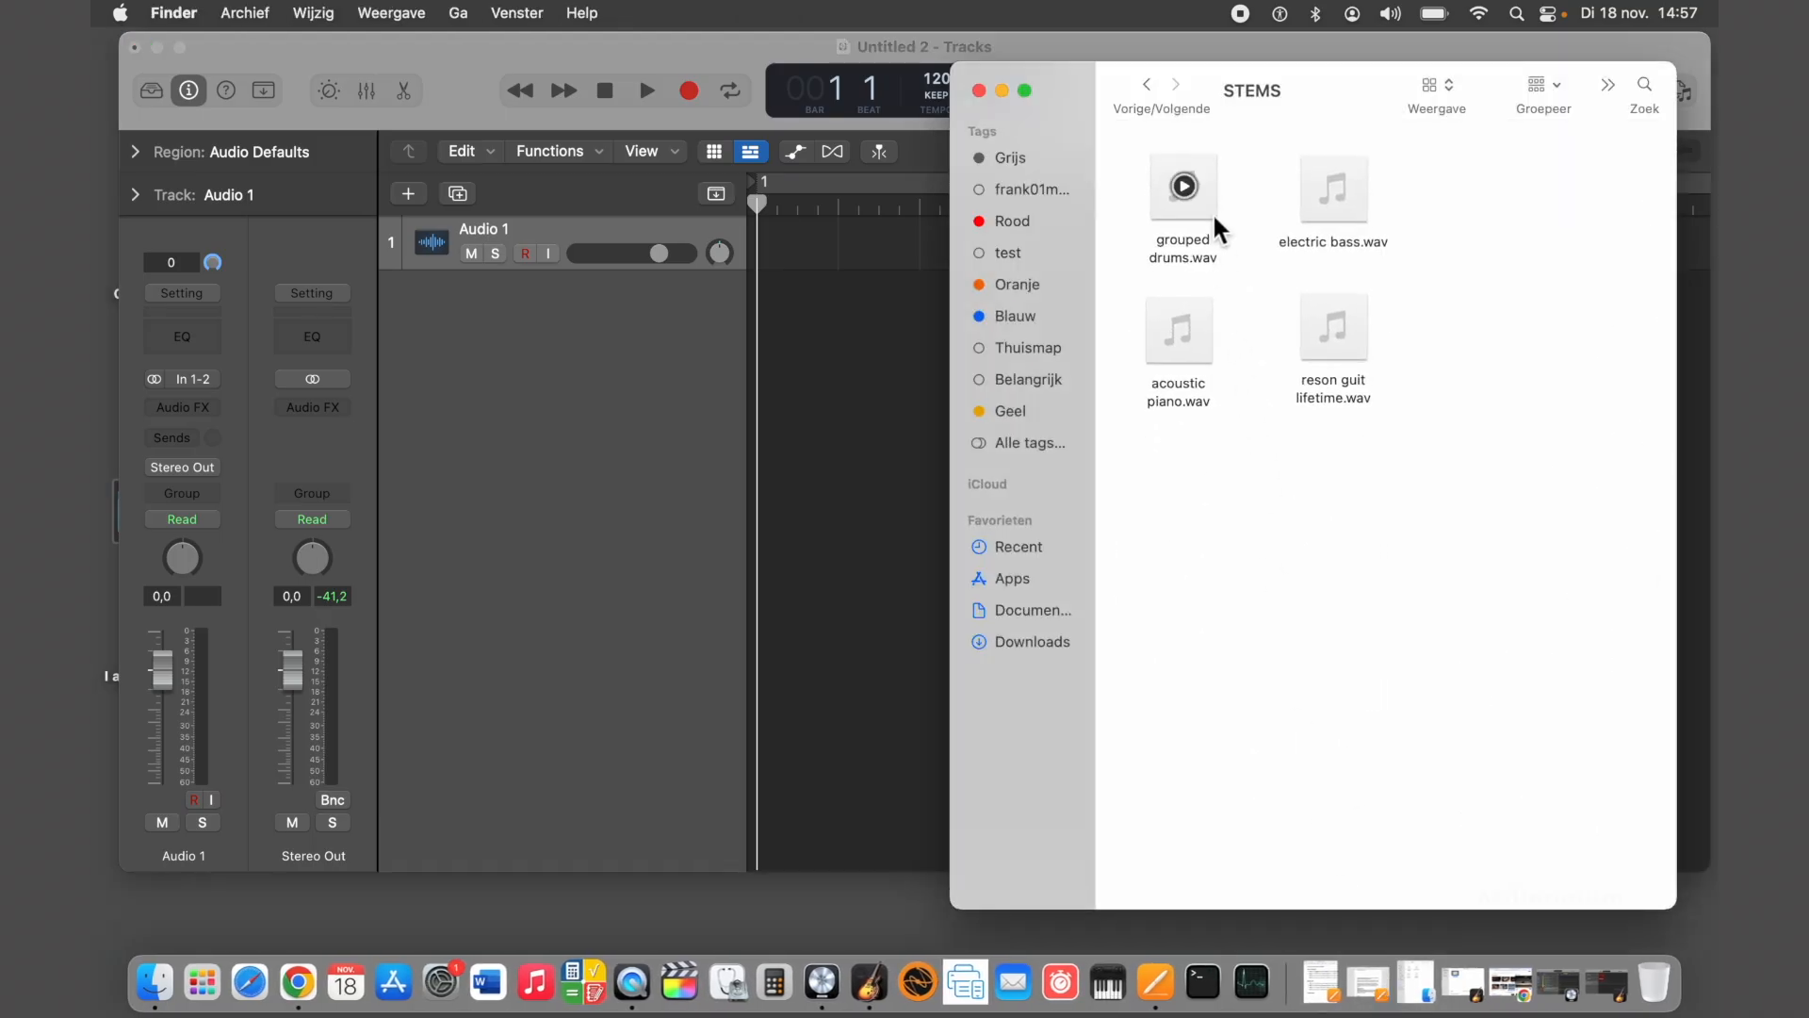
right_click(1204, 213)
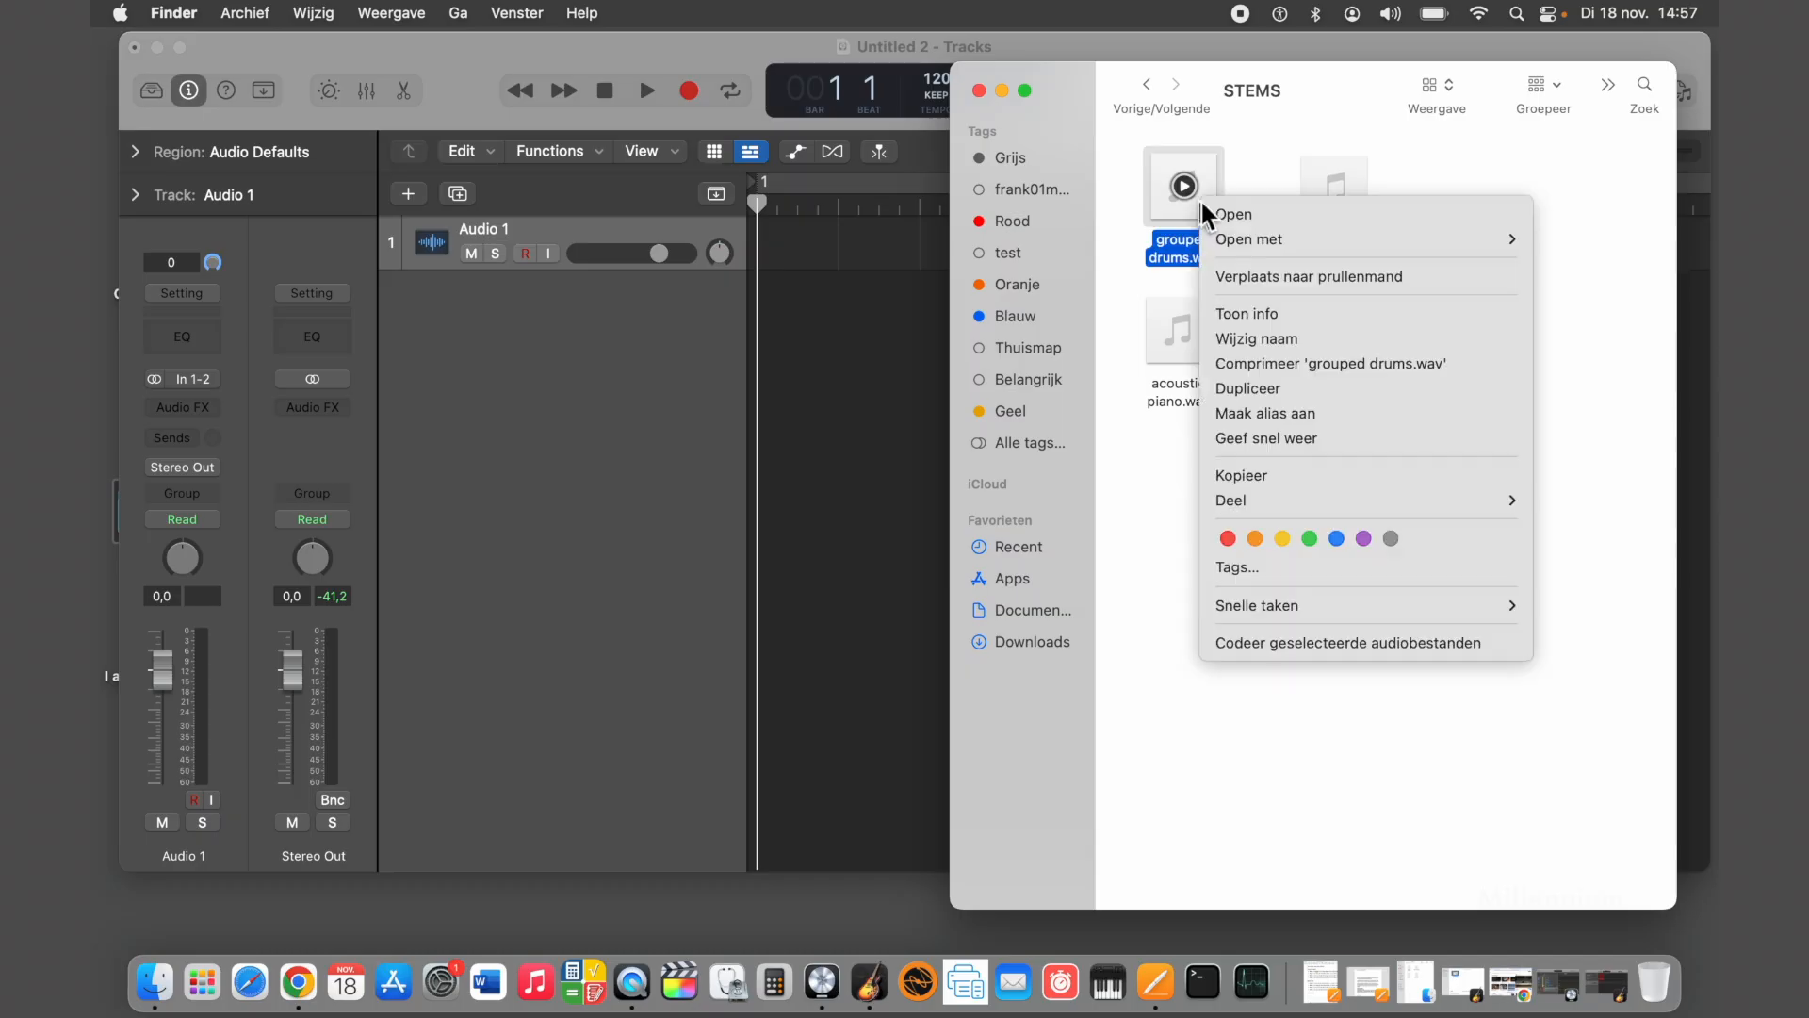
click(1275, 138)
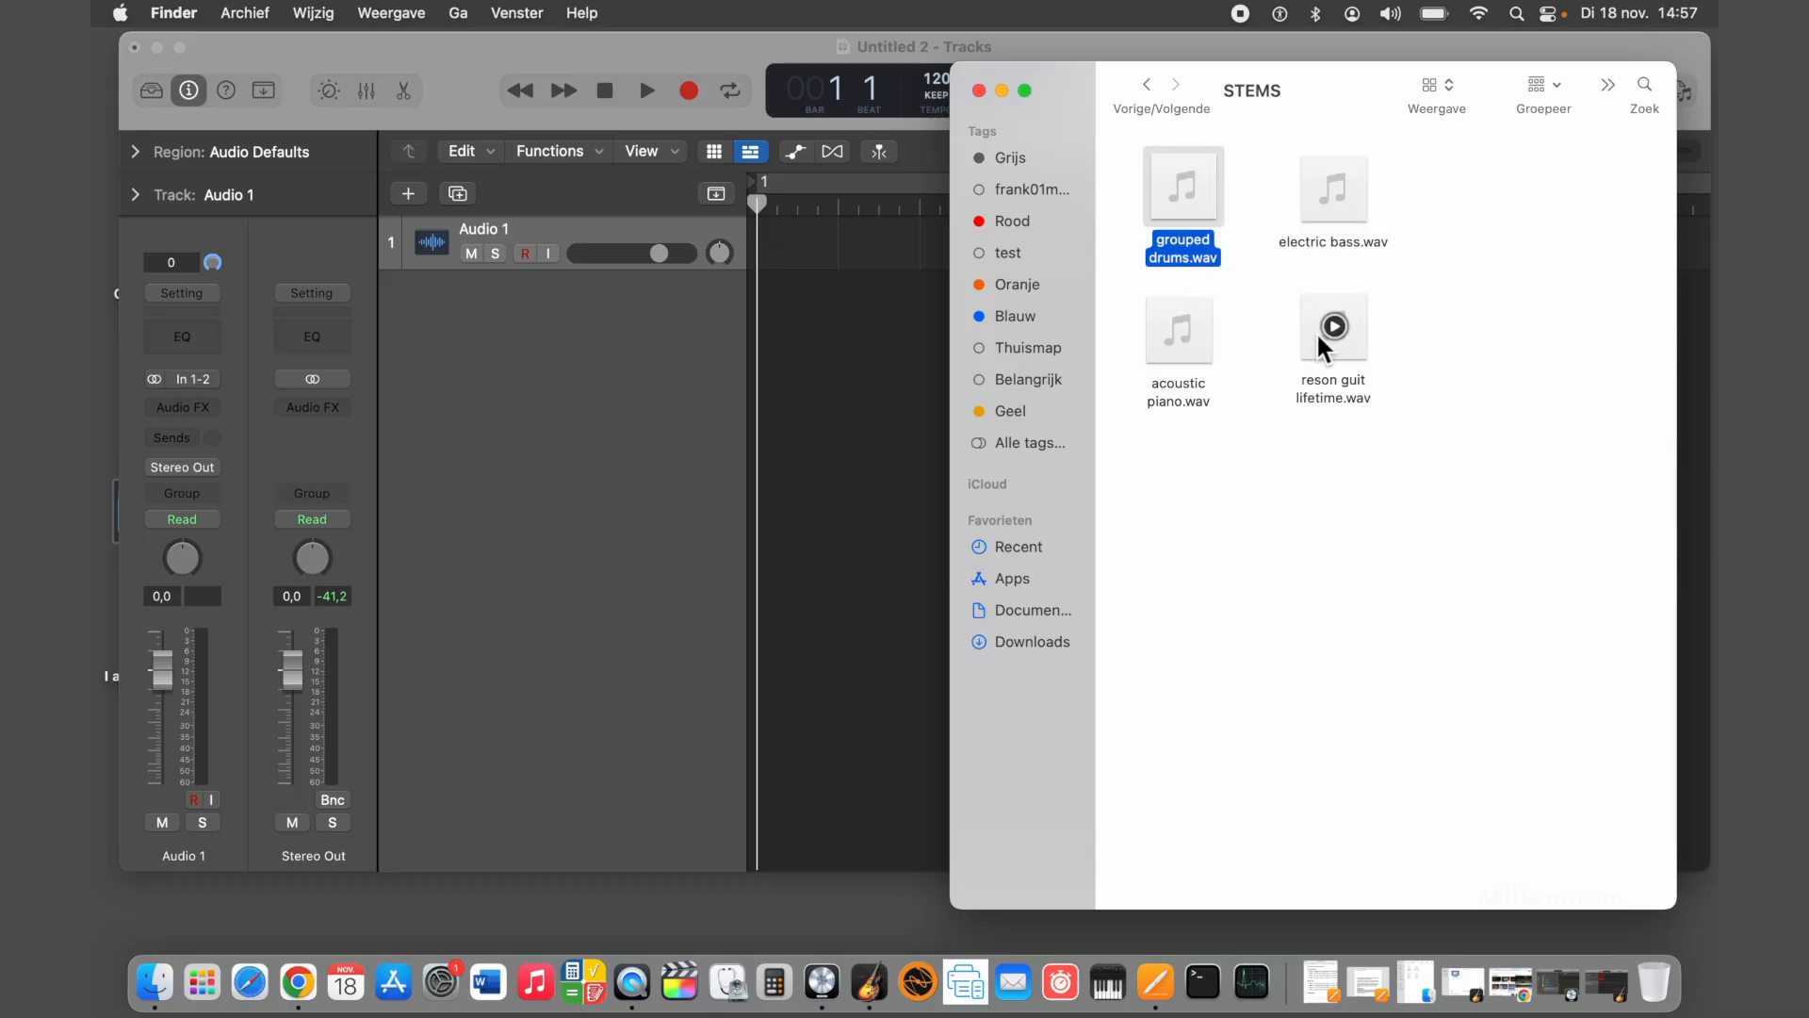
right_click(1211, 168)
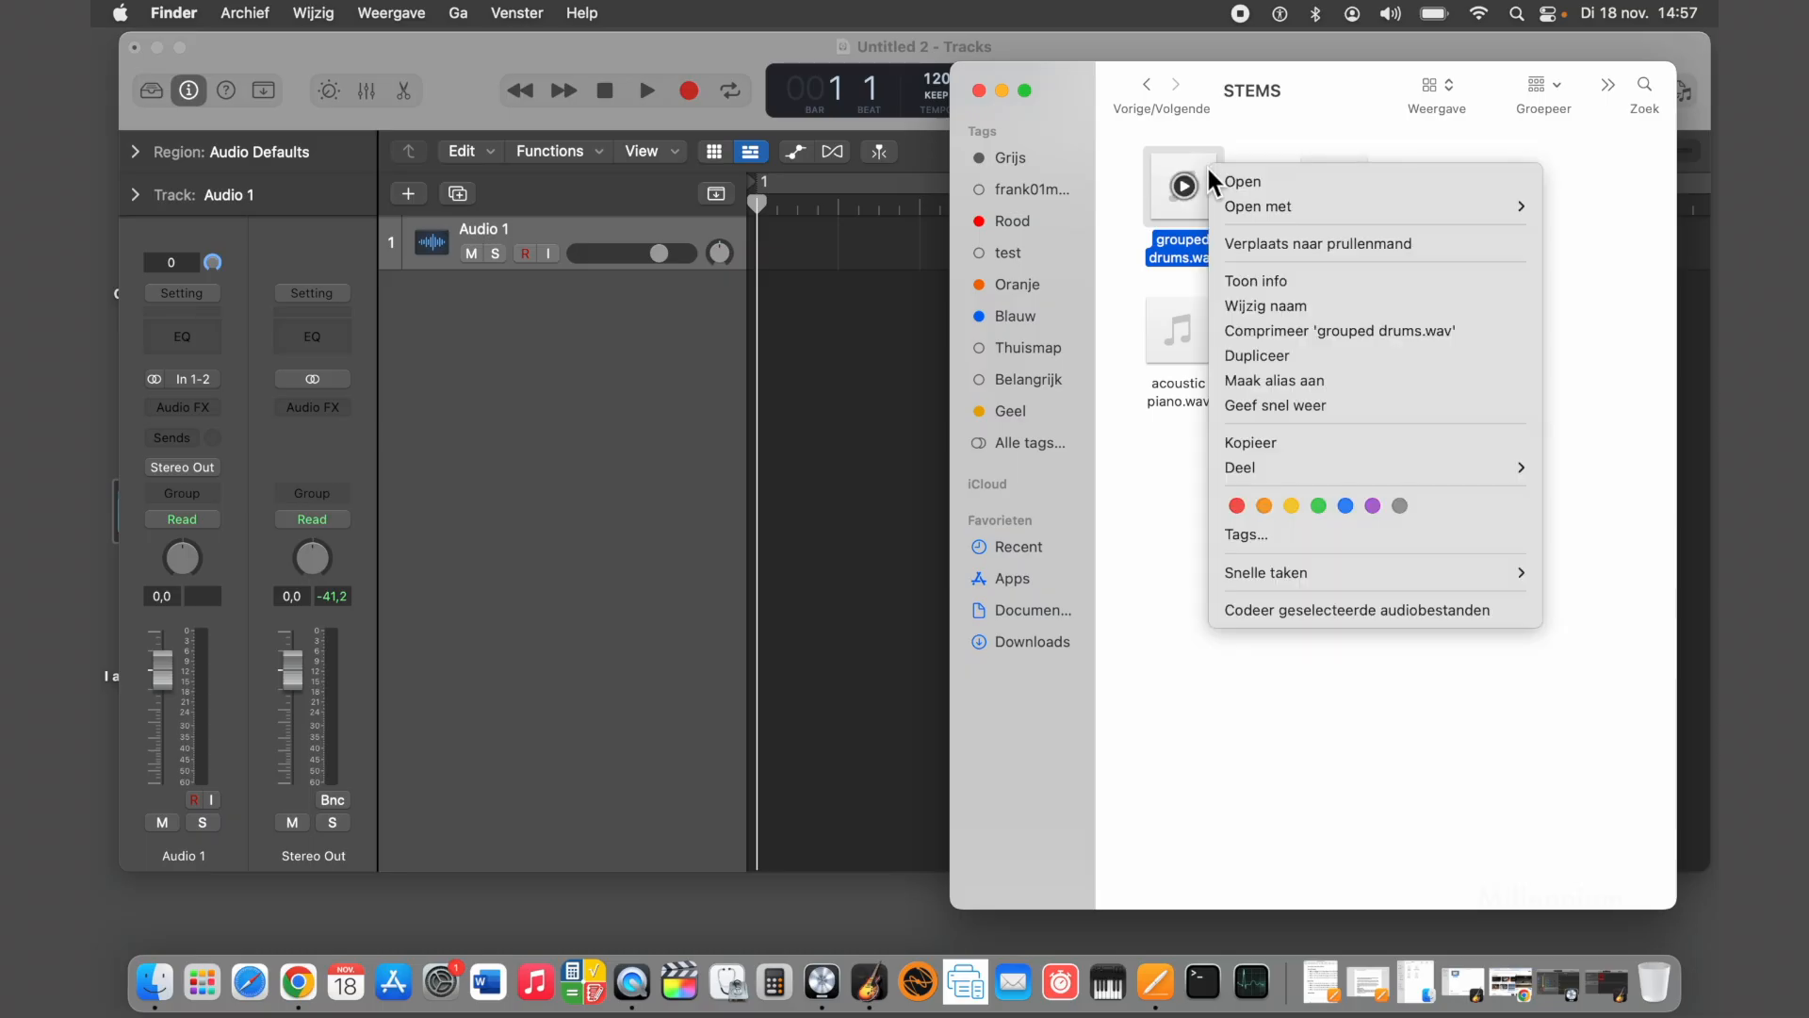
click(1291, 279)
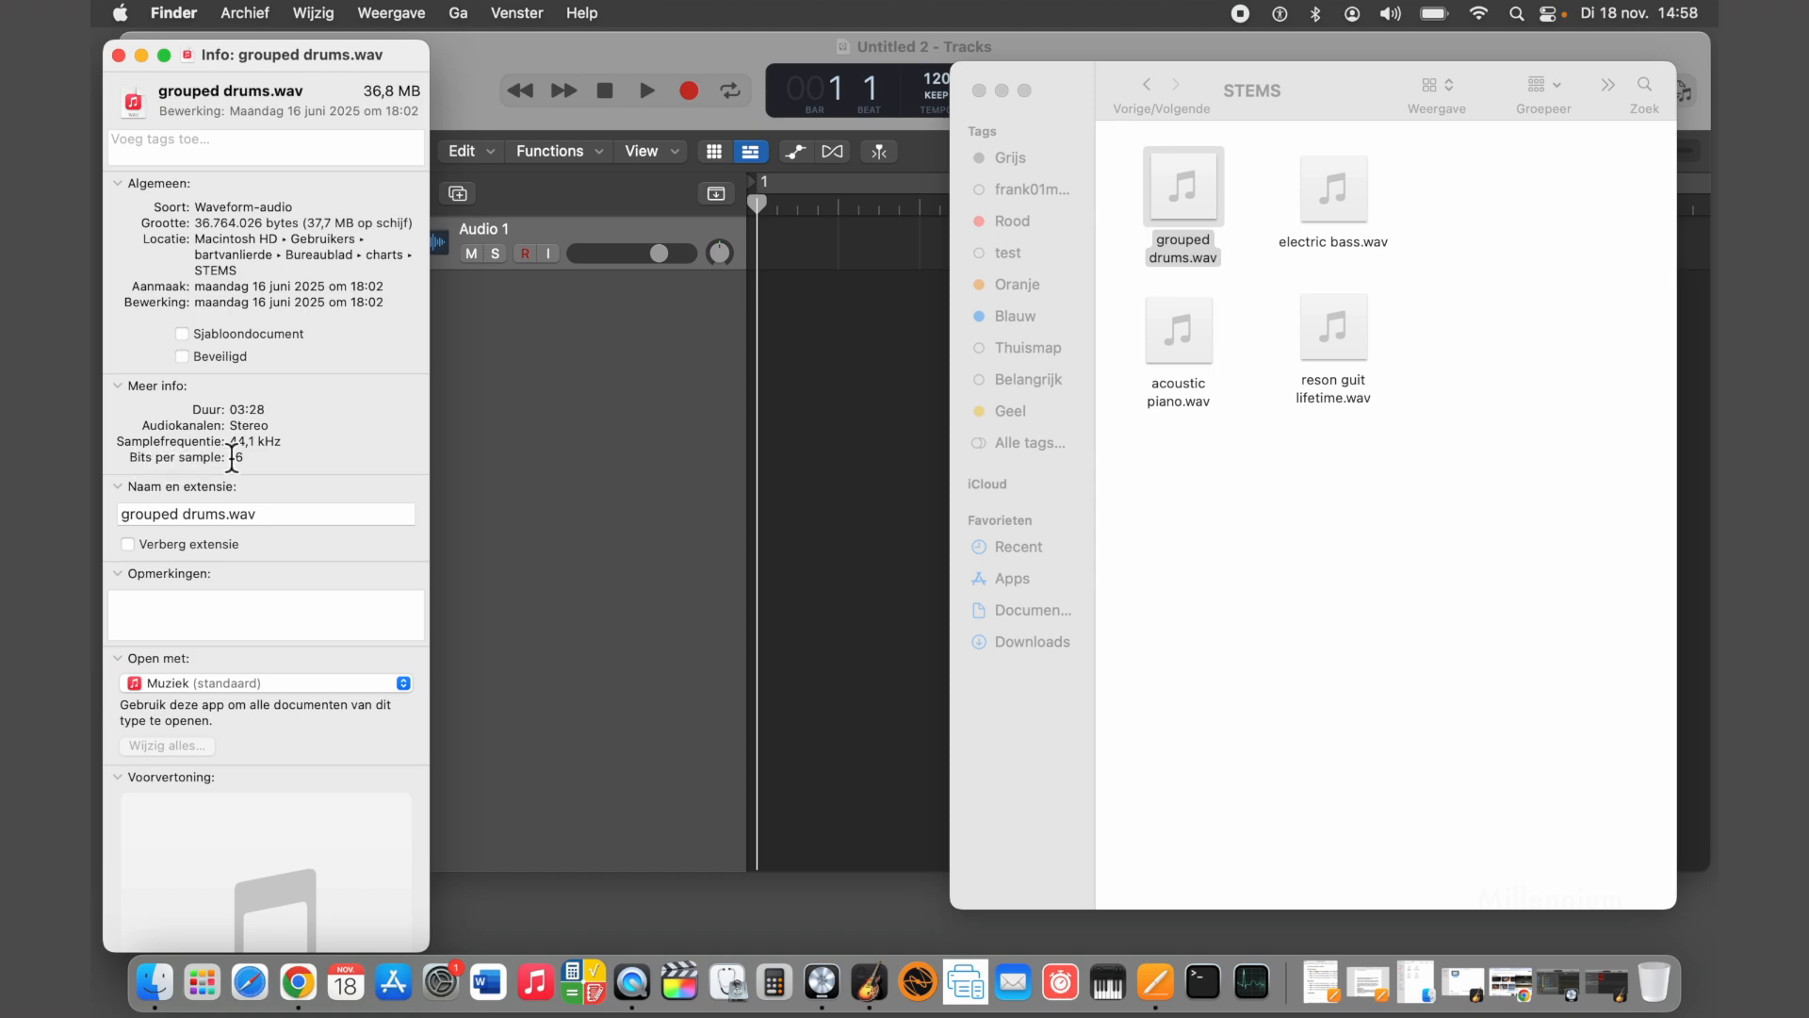
click(142, 55)
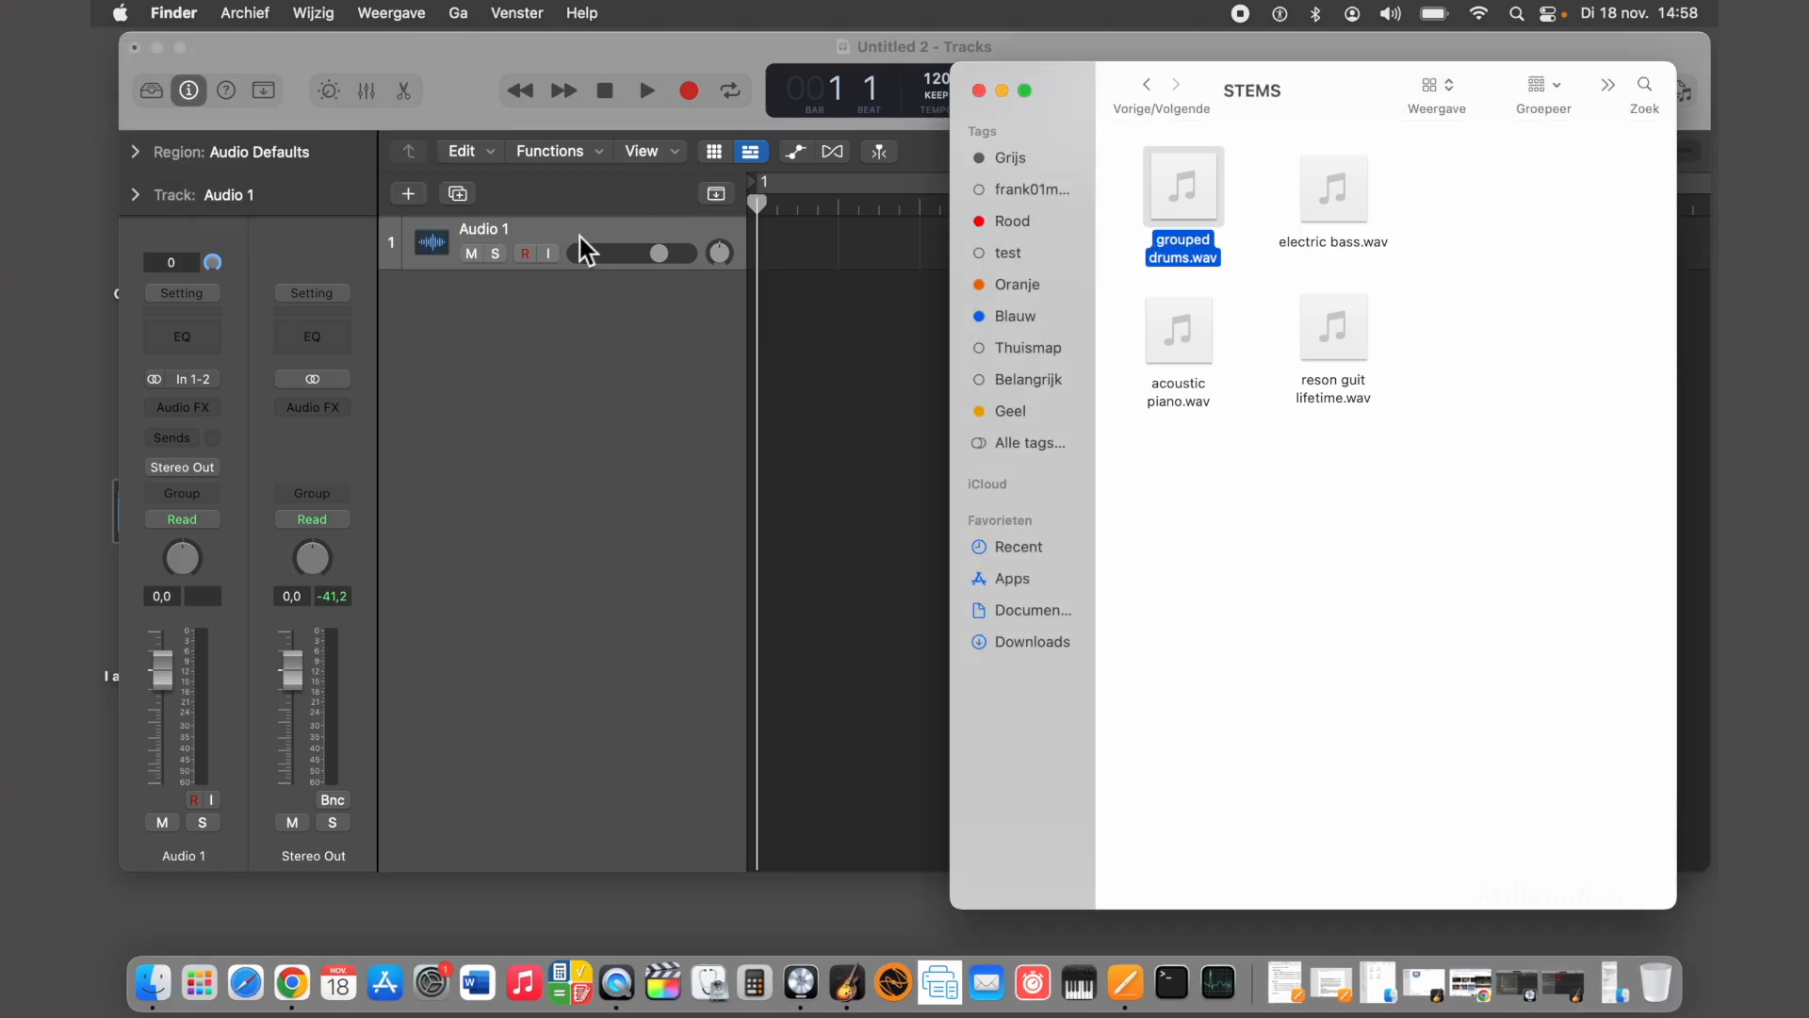
Add a second audio track with duplicate settings below Audio 1 and bring the project window to the front
right_click(580, 237)
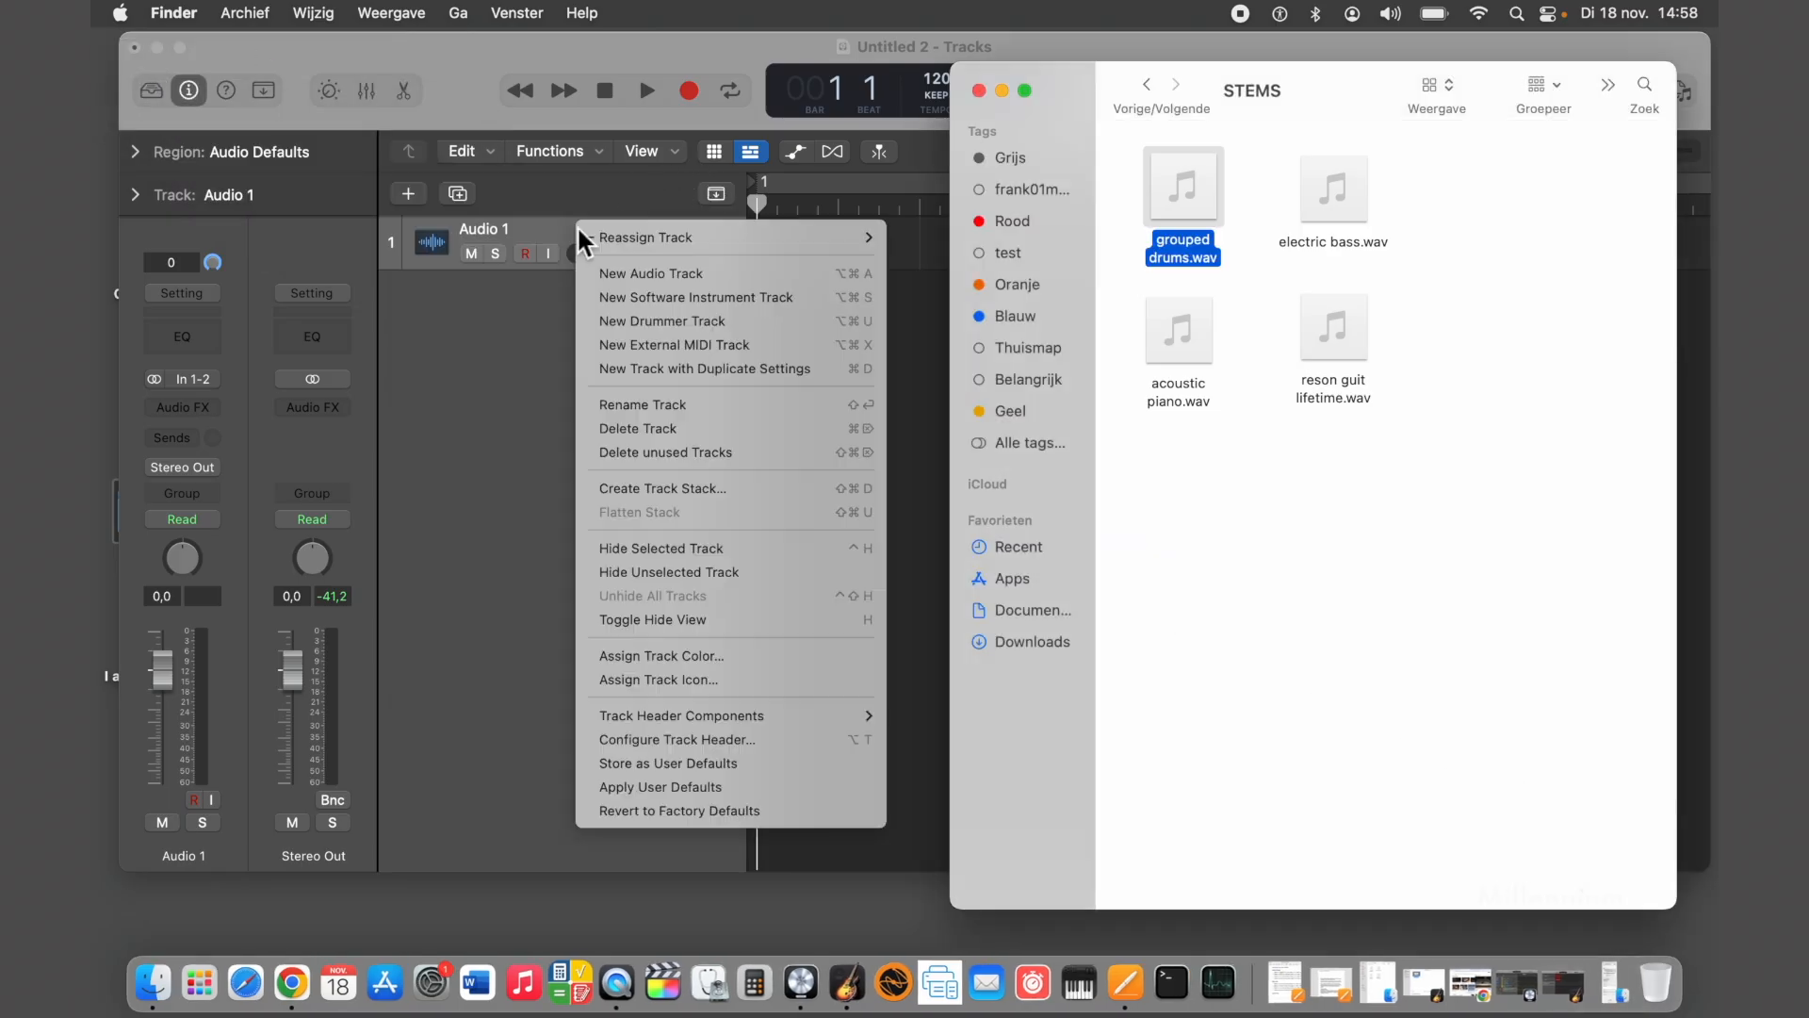
click(639, 367)
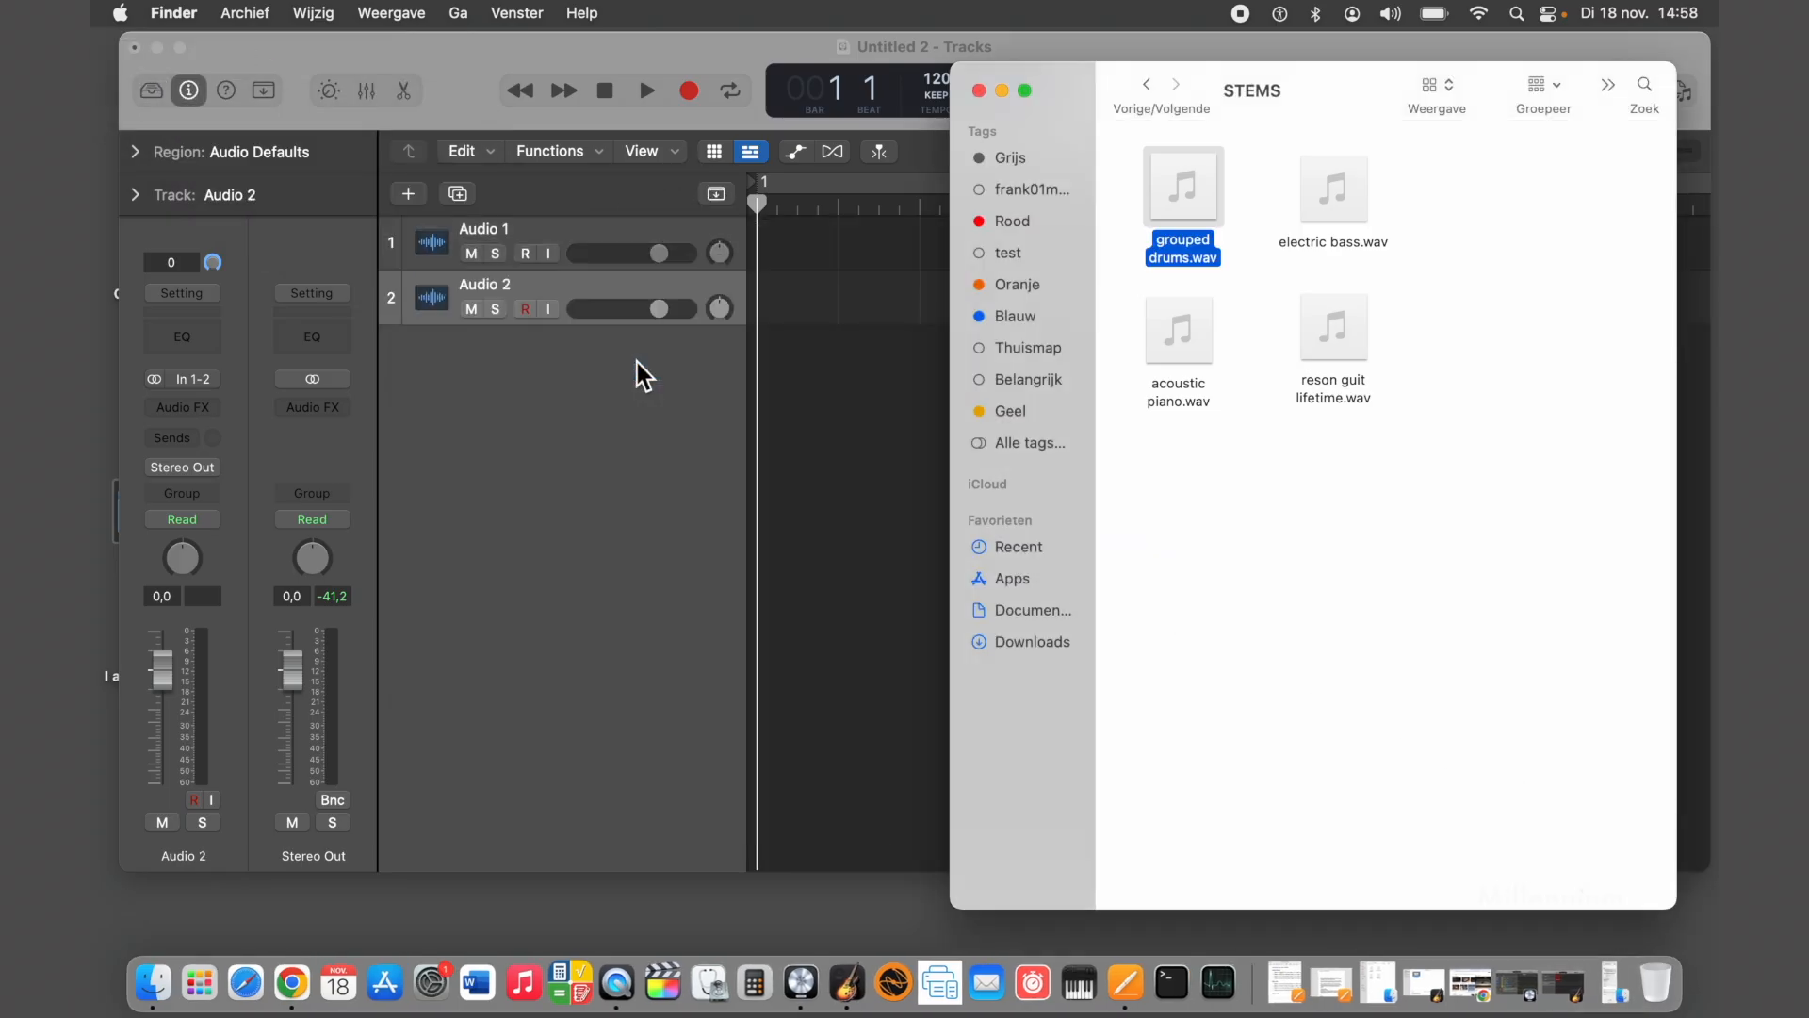
click(541, 228)
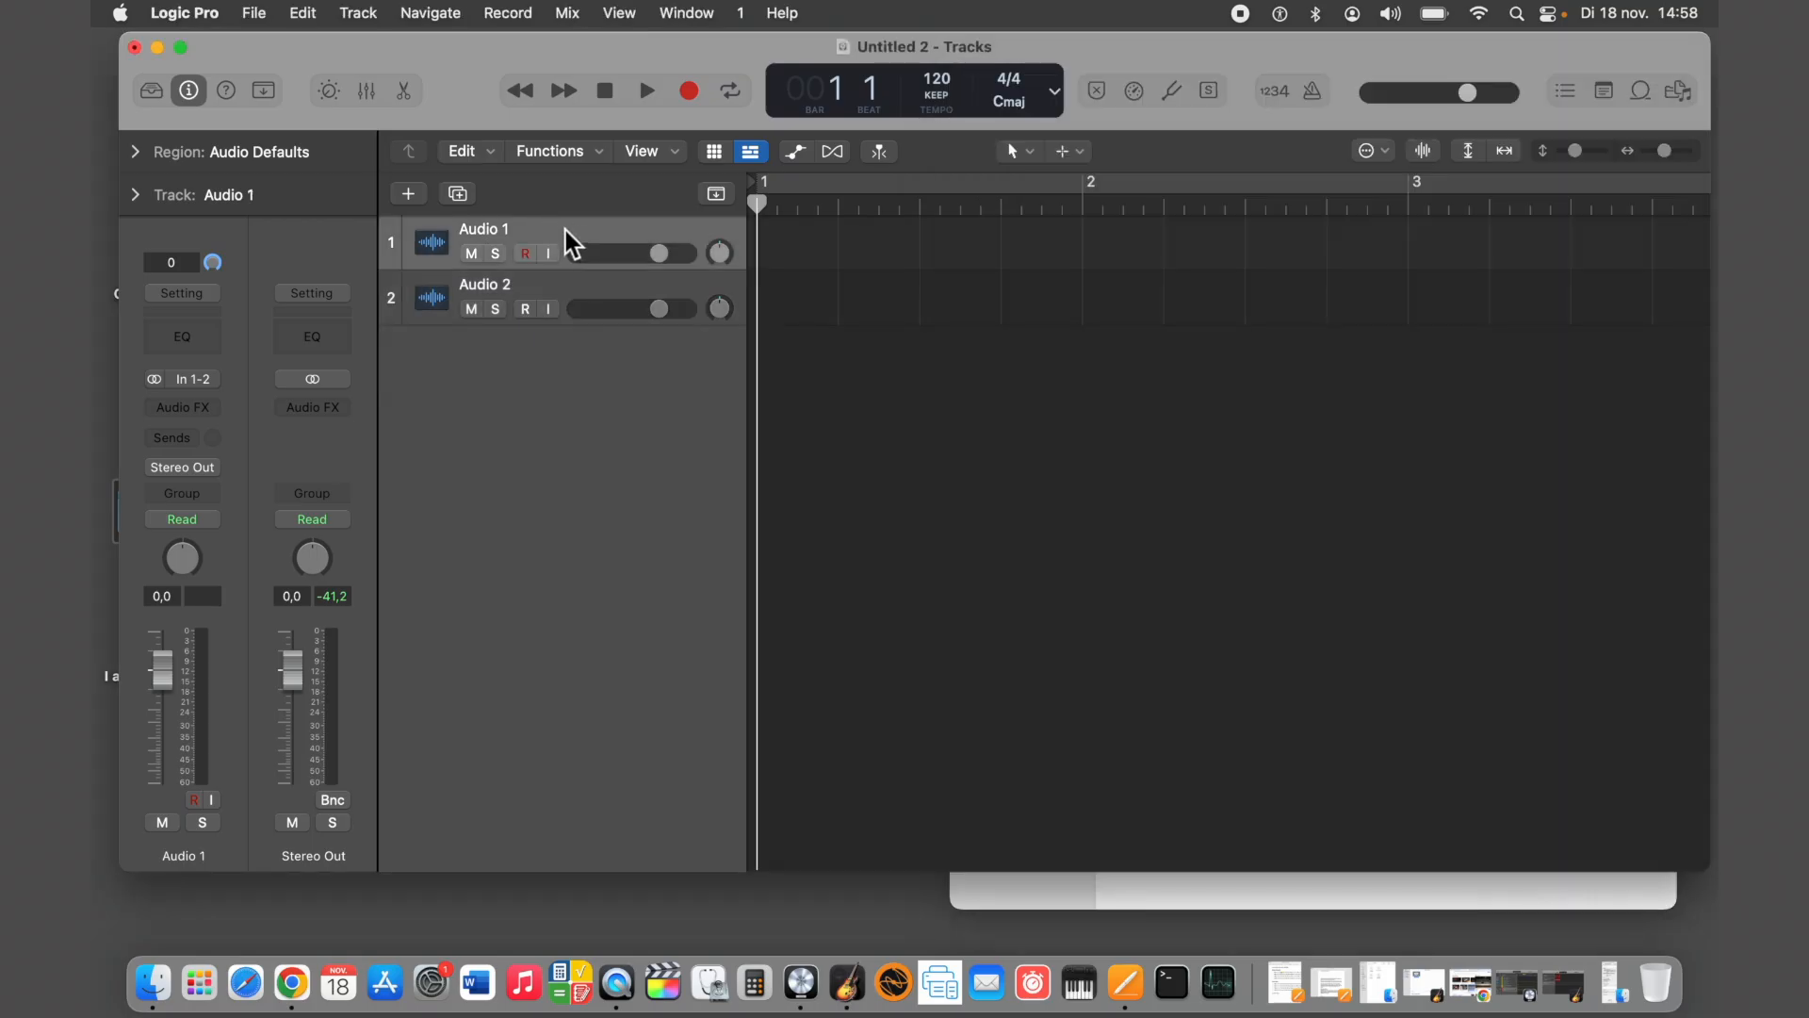
Narrow the Untitled 2 window beside the STEMS folder and place grouped drums.wav on track 2 at bar 1
drag(1709, 34, 1345, 28)
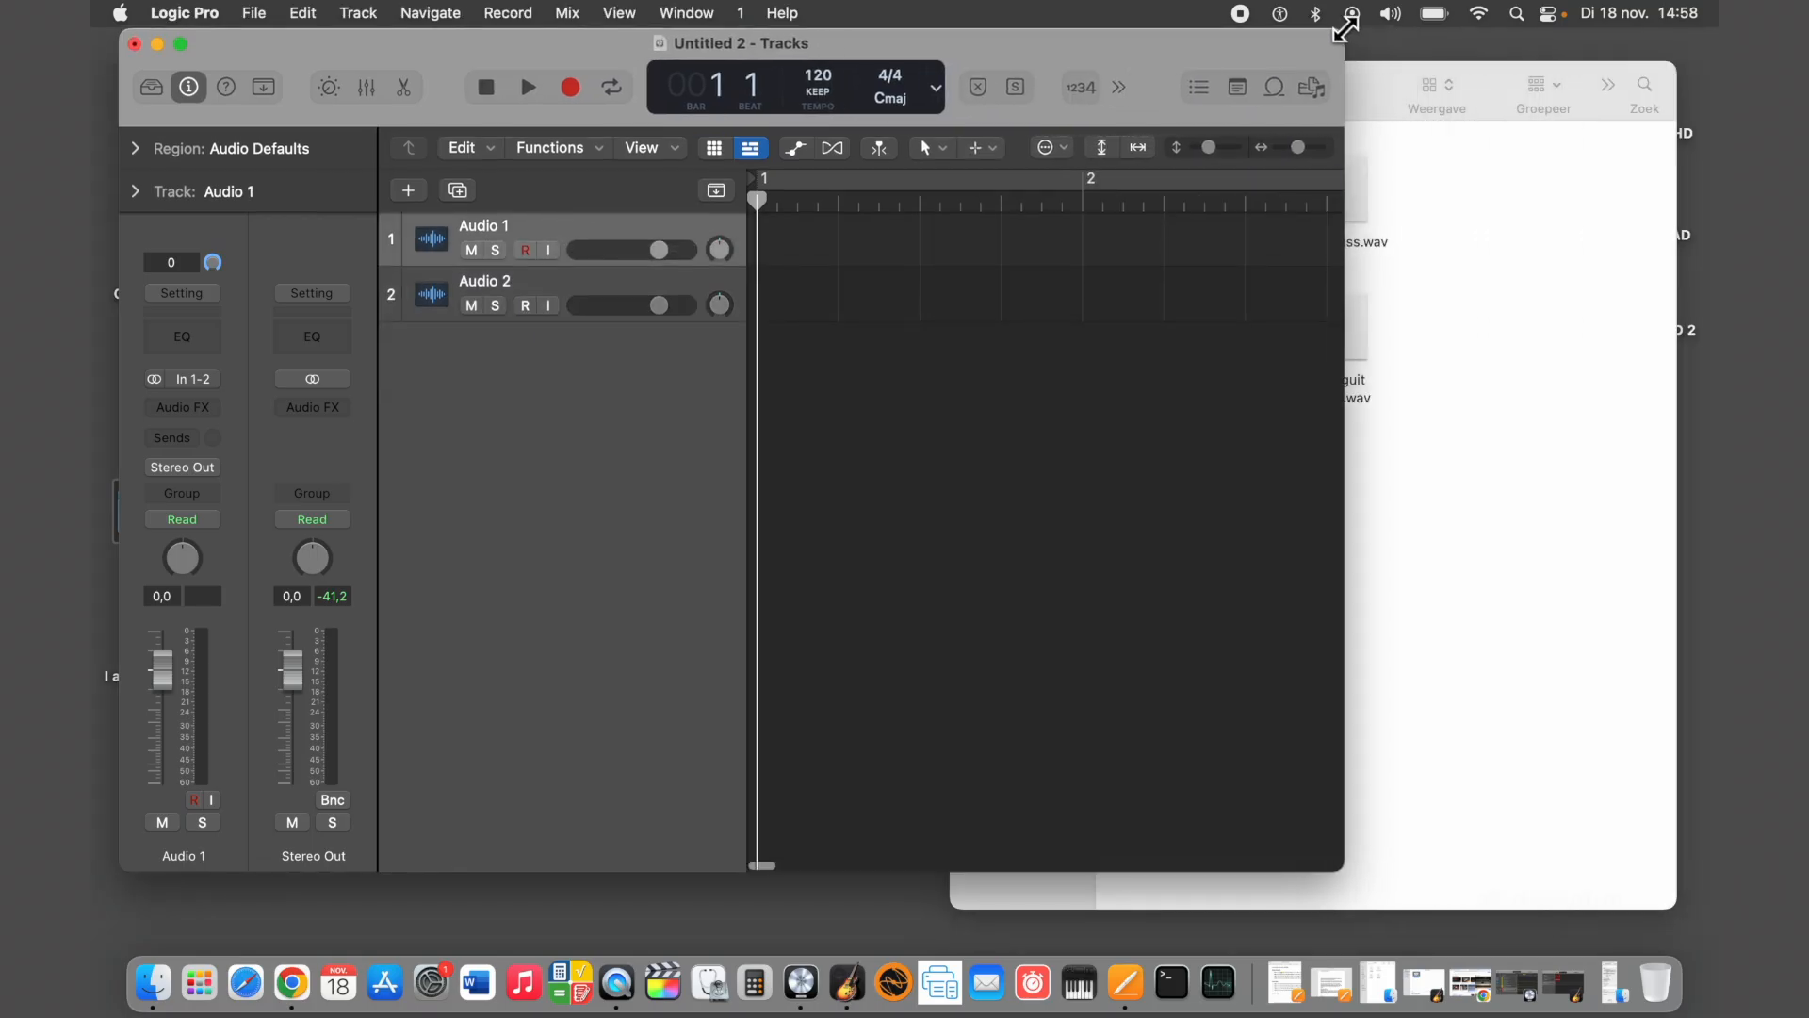
click(1556, 367)
drag(1203, 218, 758, 304)
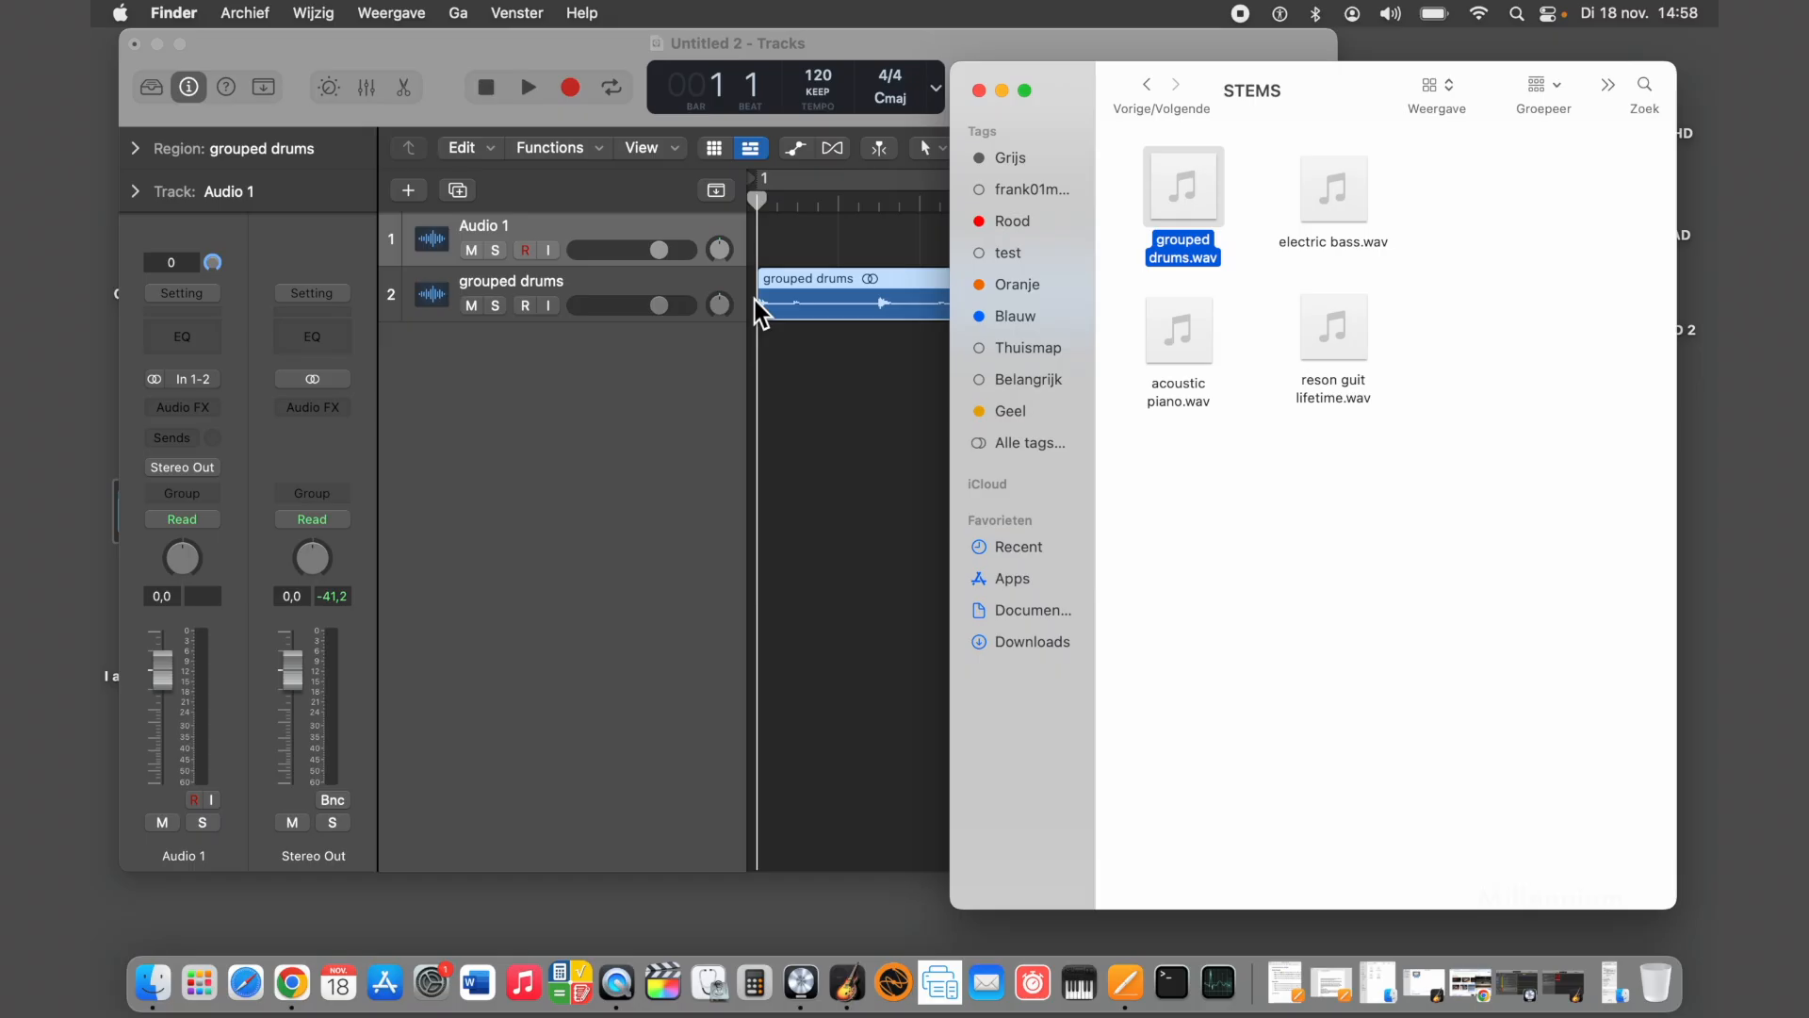
Add a third track with duplicate settings and place electric bass.wav on it at bar 1
right_click(645, 281)
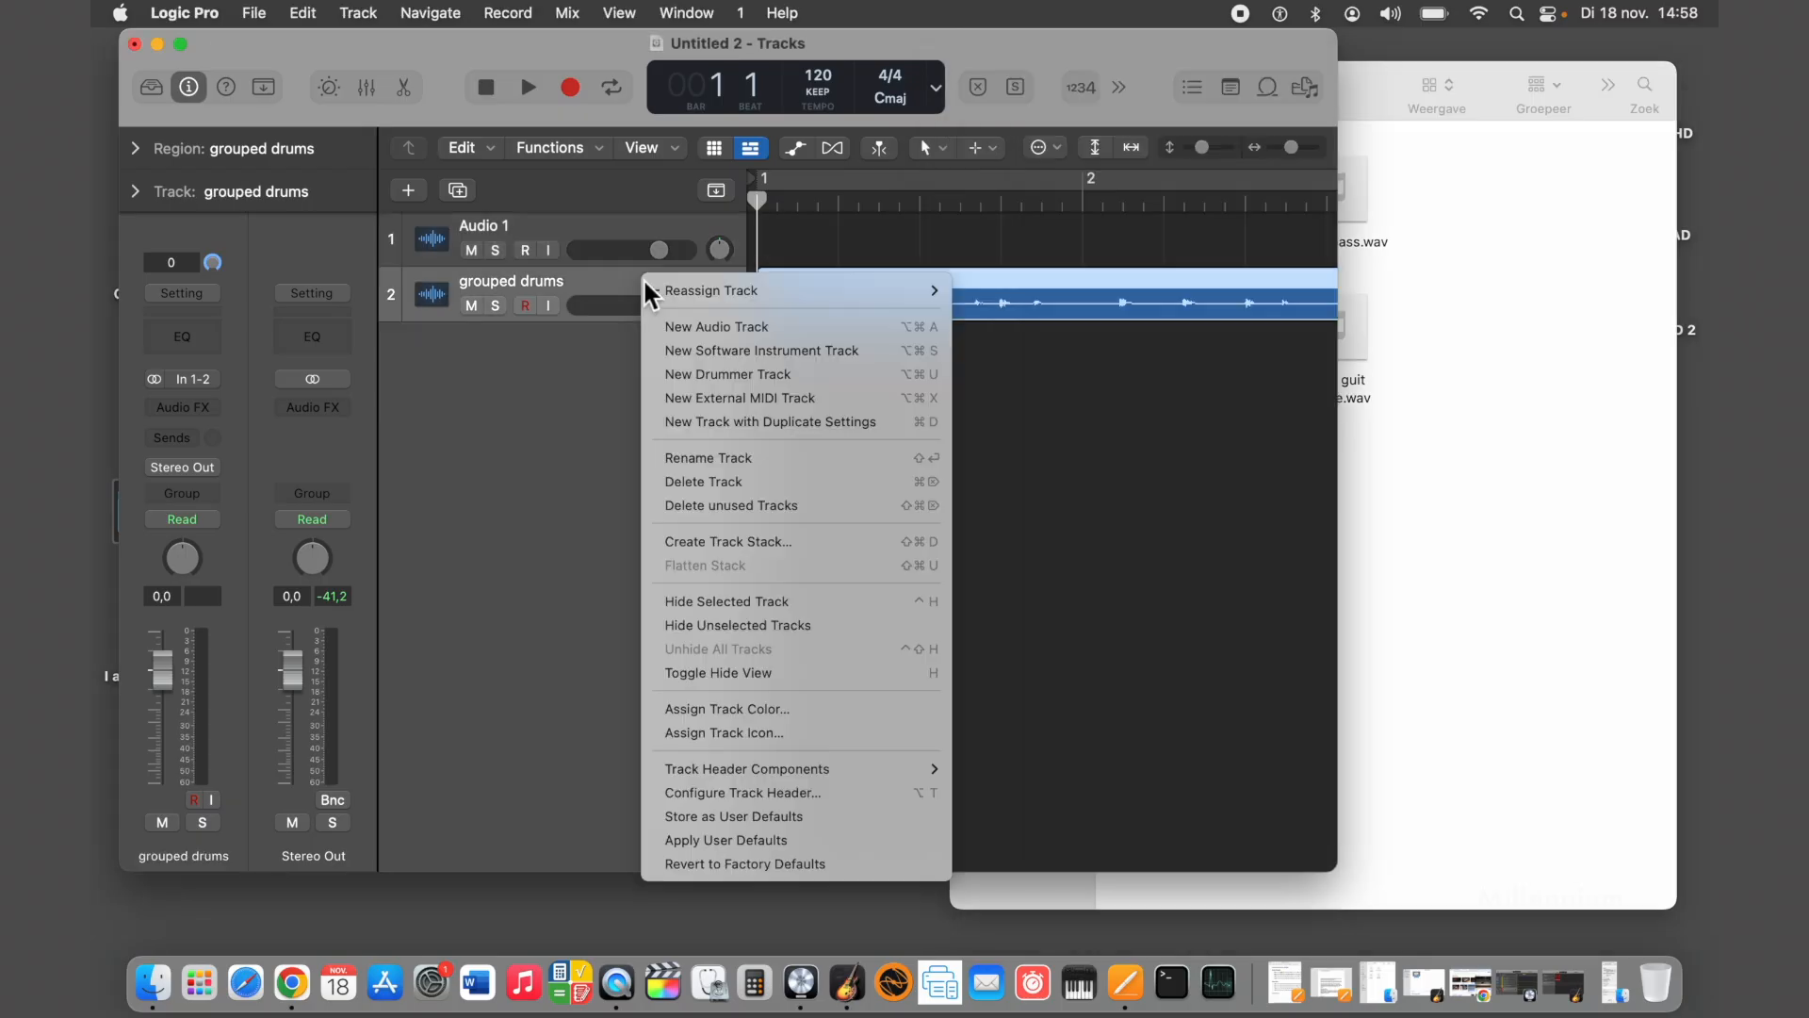
click(732, 424)
click(1431, 427)
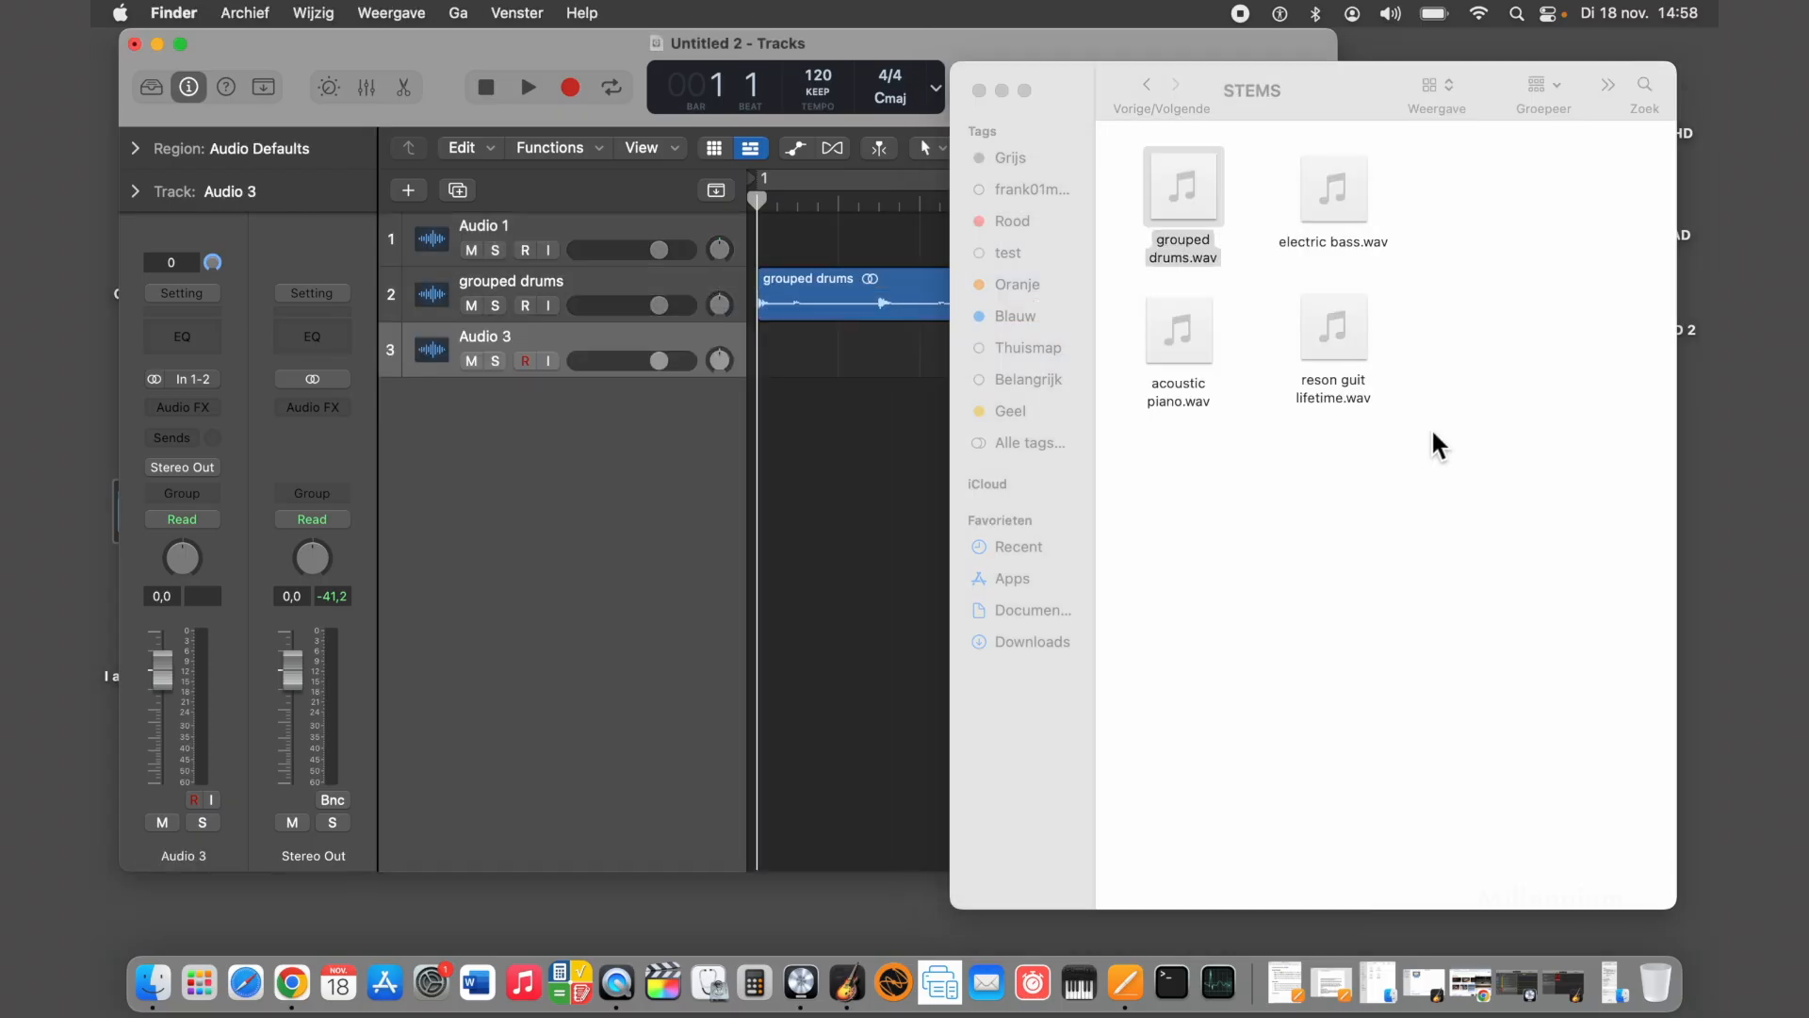
drag(1307, 215, 755, 360)
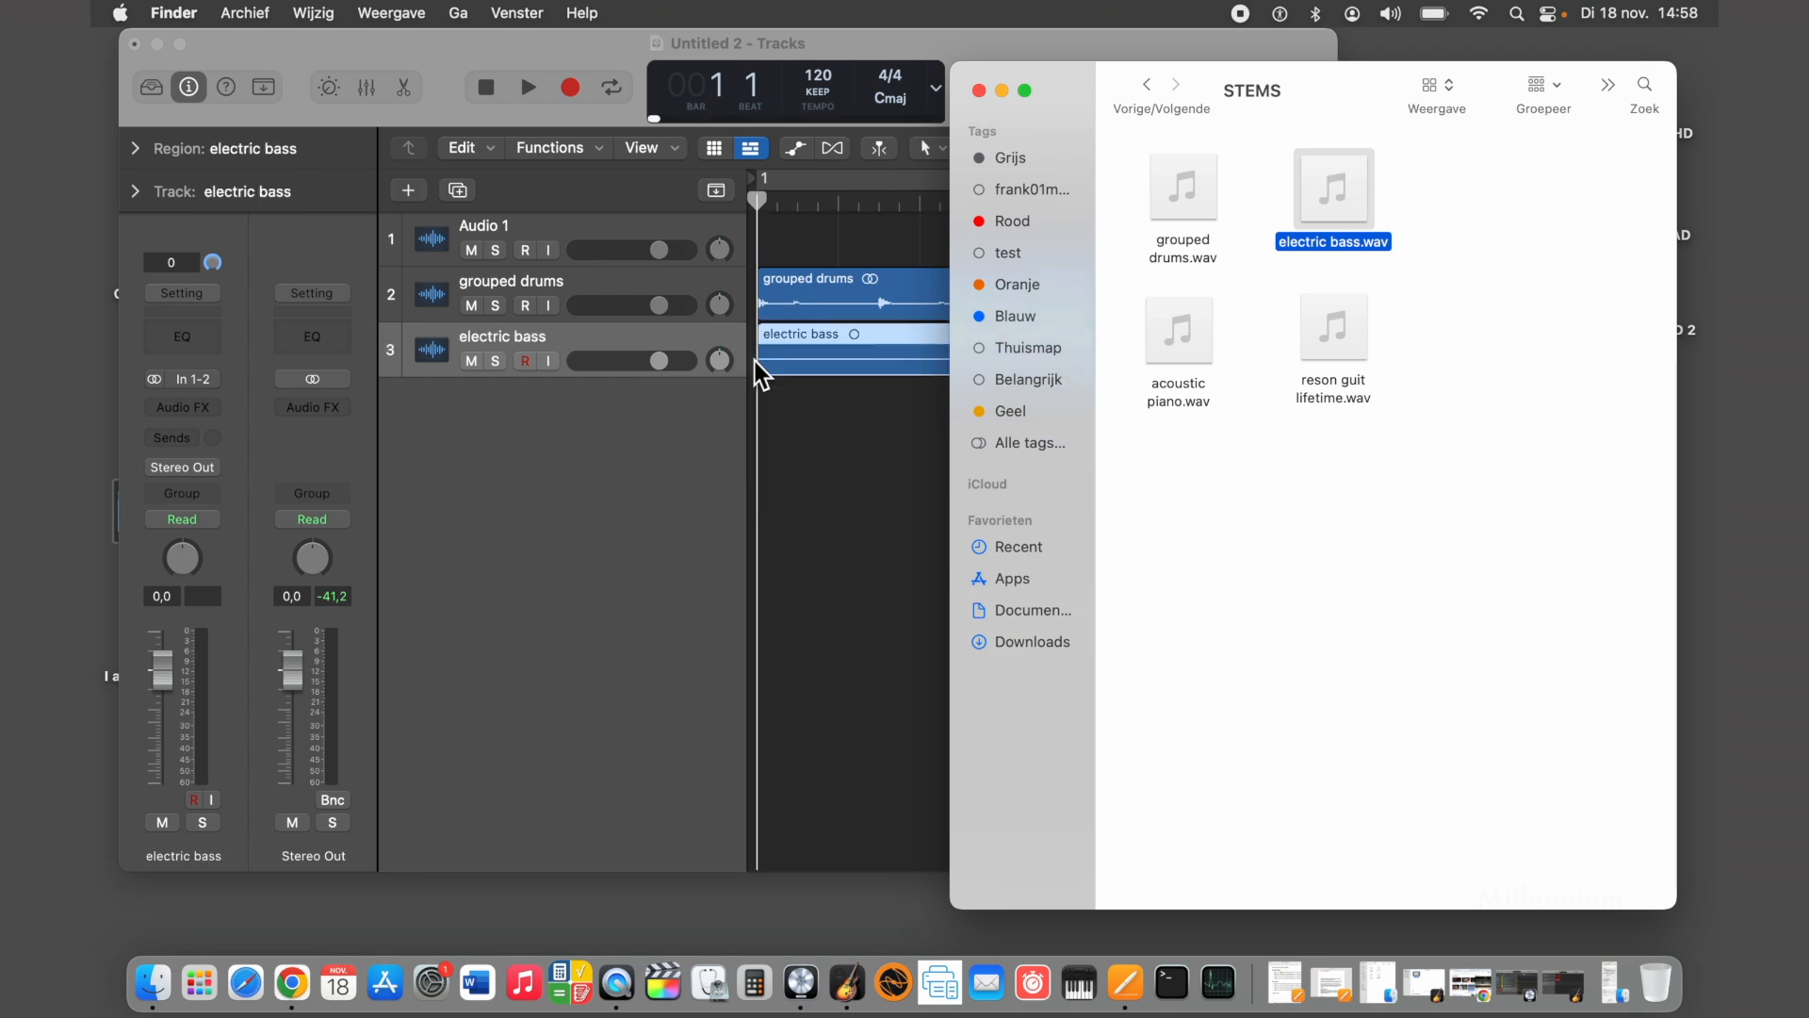
Add a fourth audio track and place acoustic piano.wav on it at bar 1
right_click(614, 338)
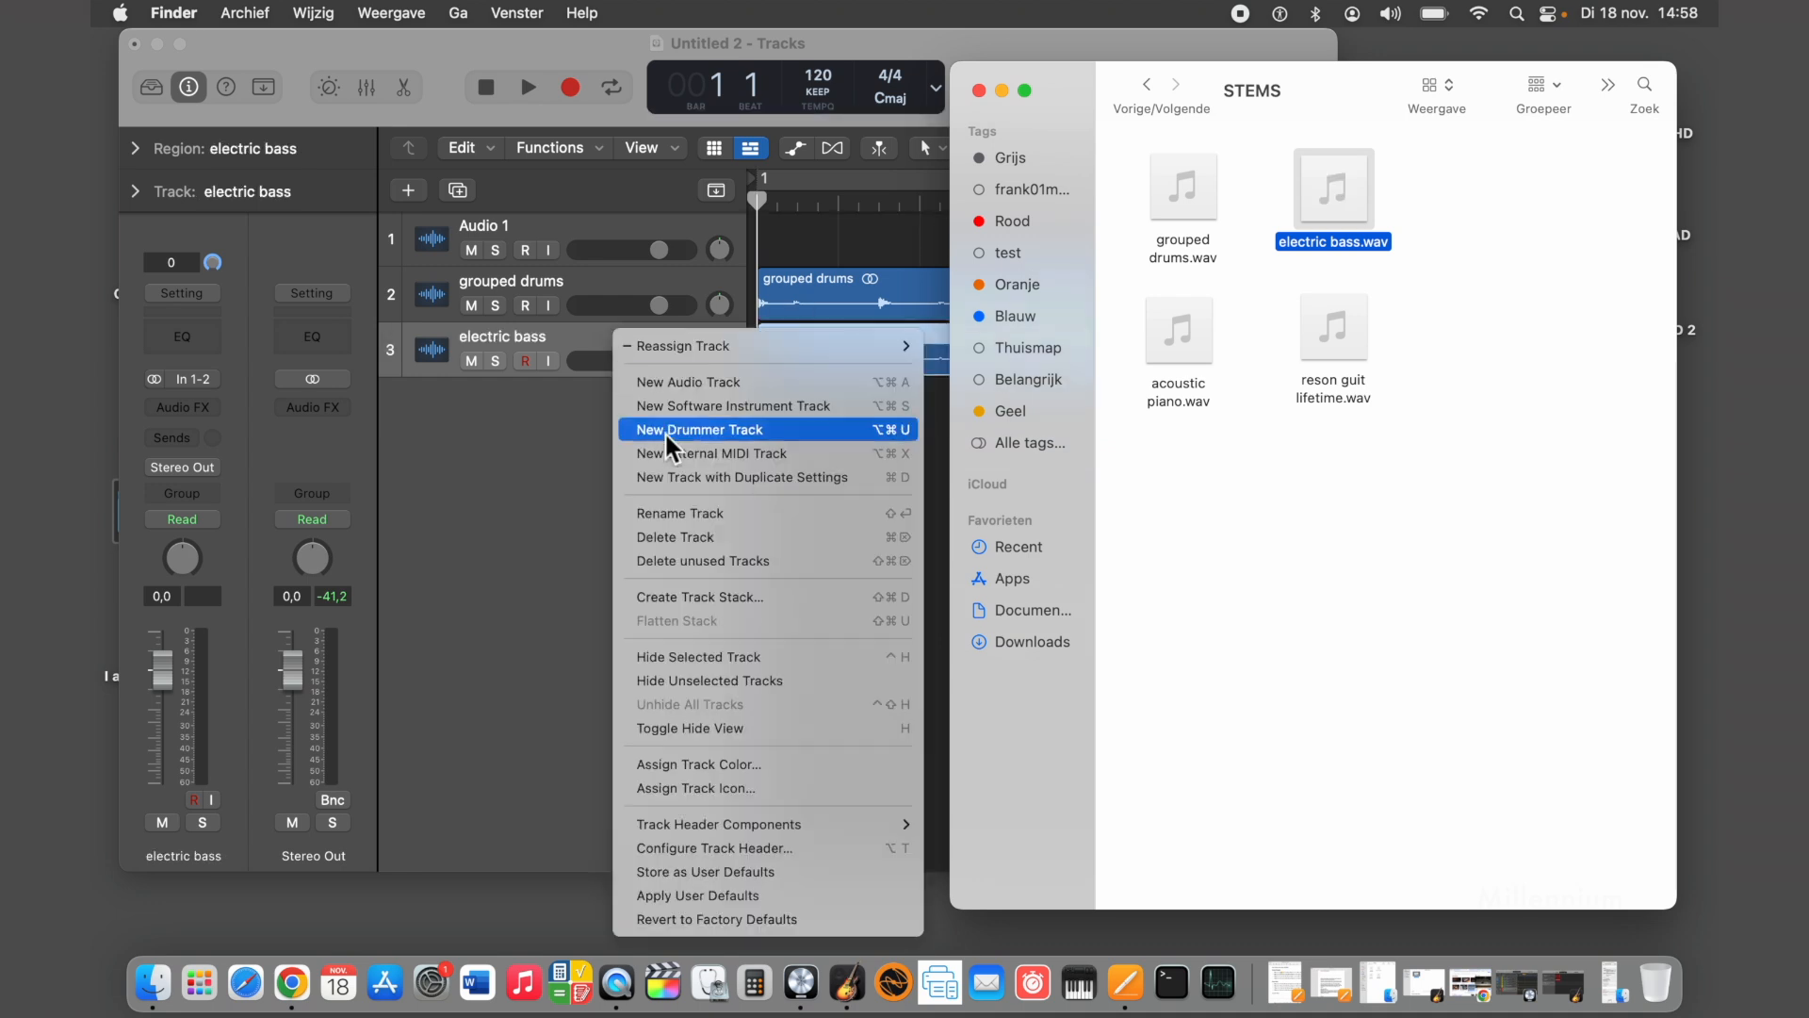
click(1101, 358)
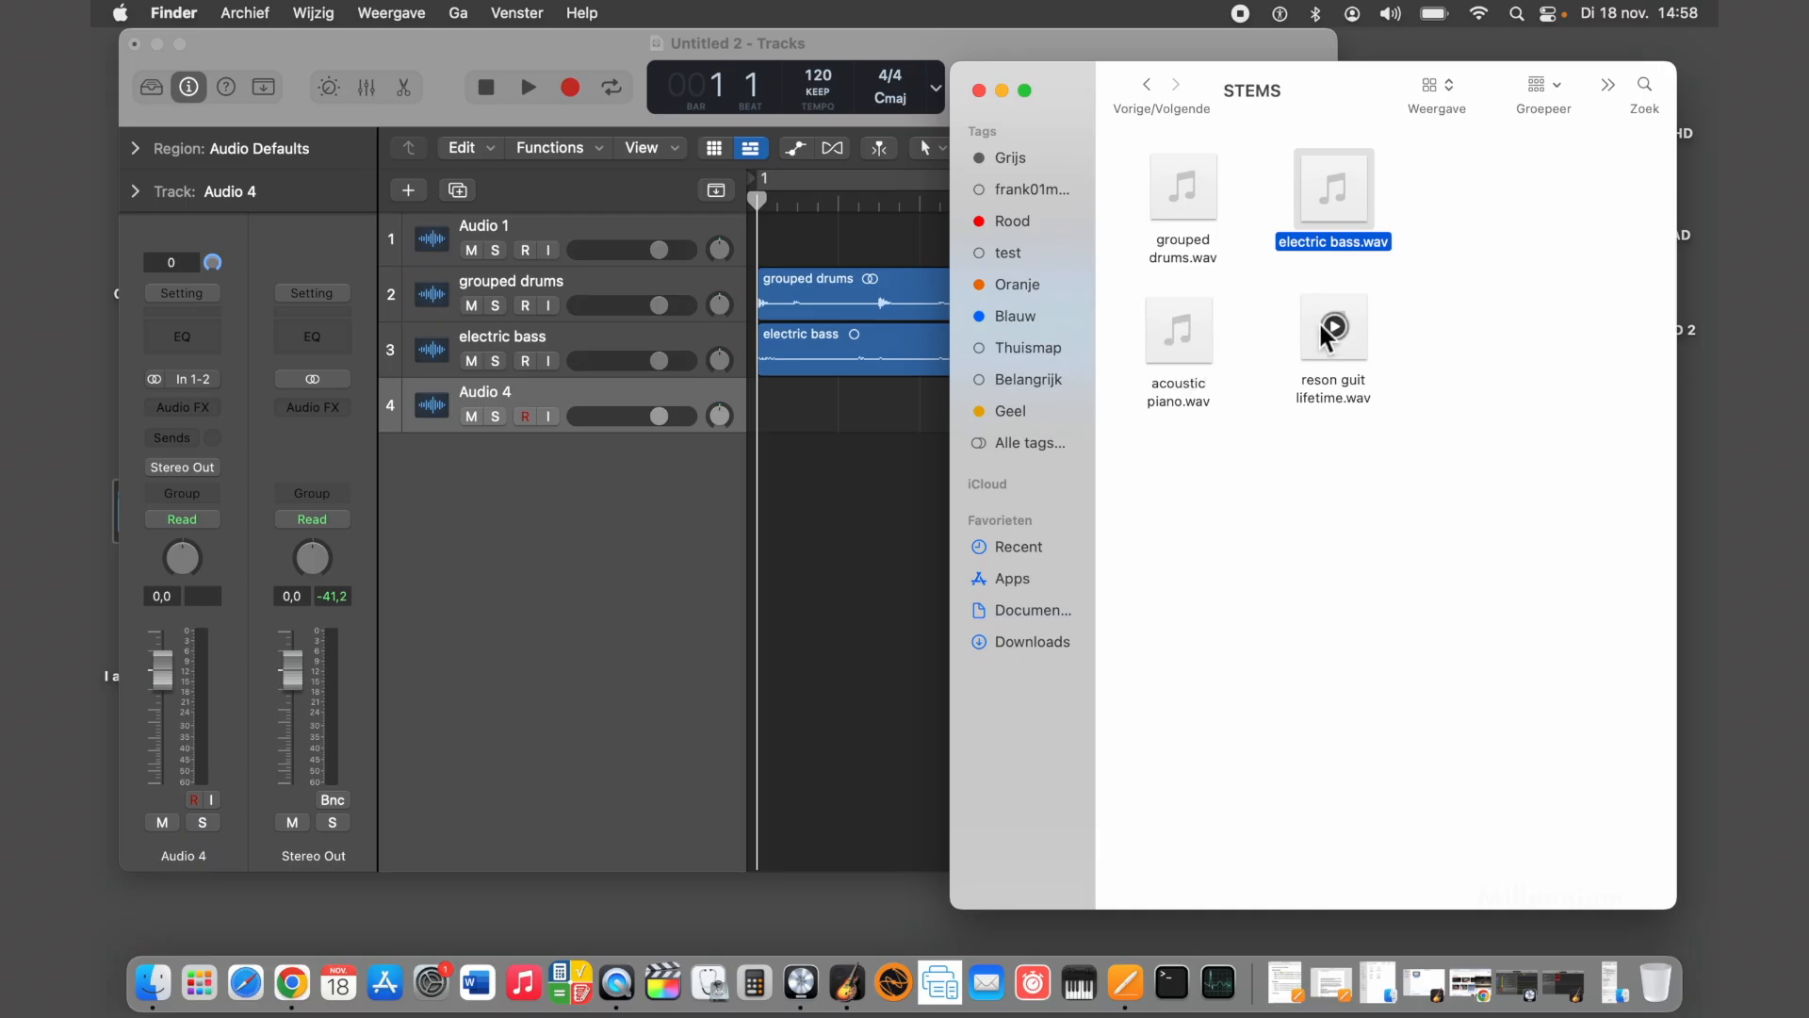
drag(1194, 302, 731, 405)
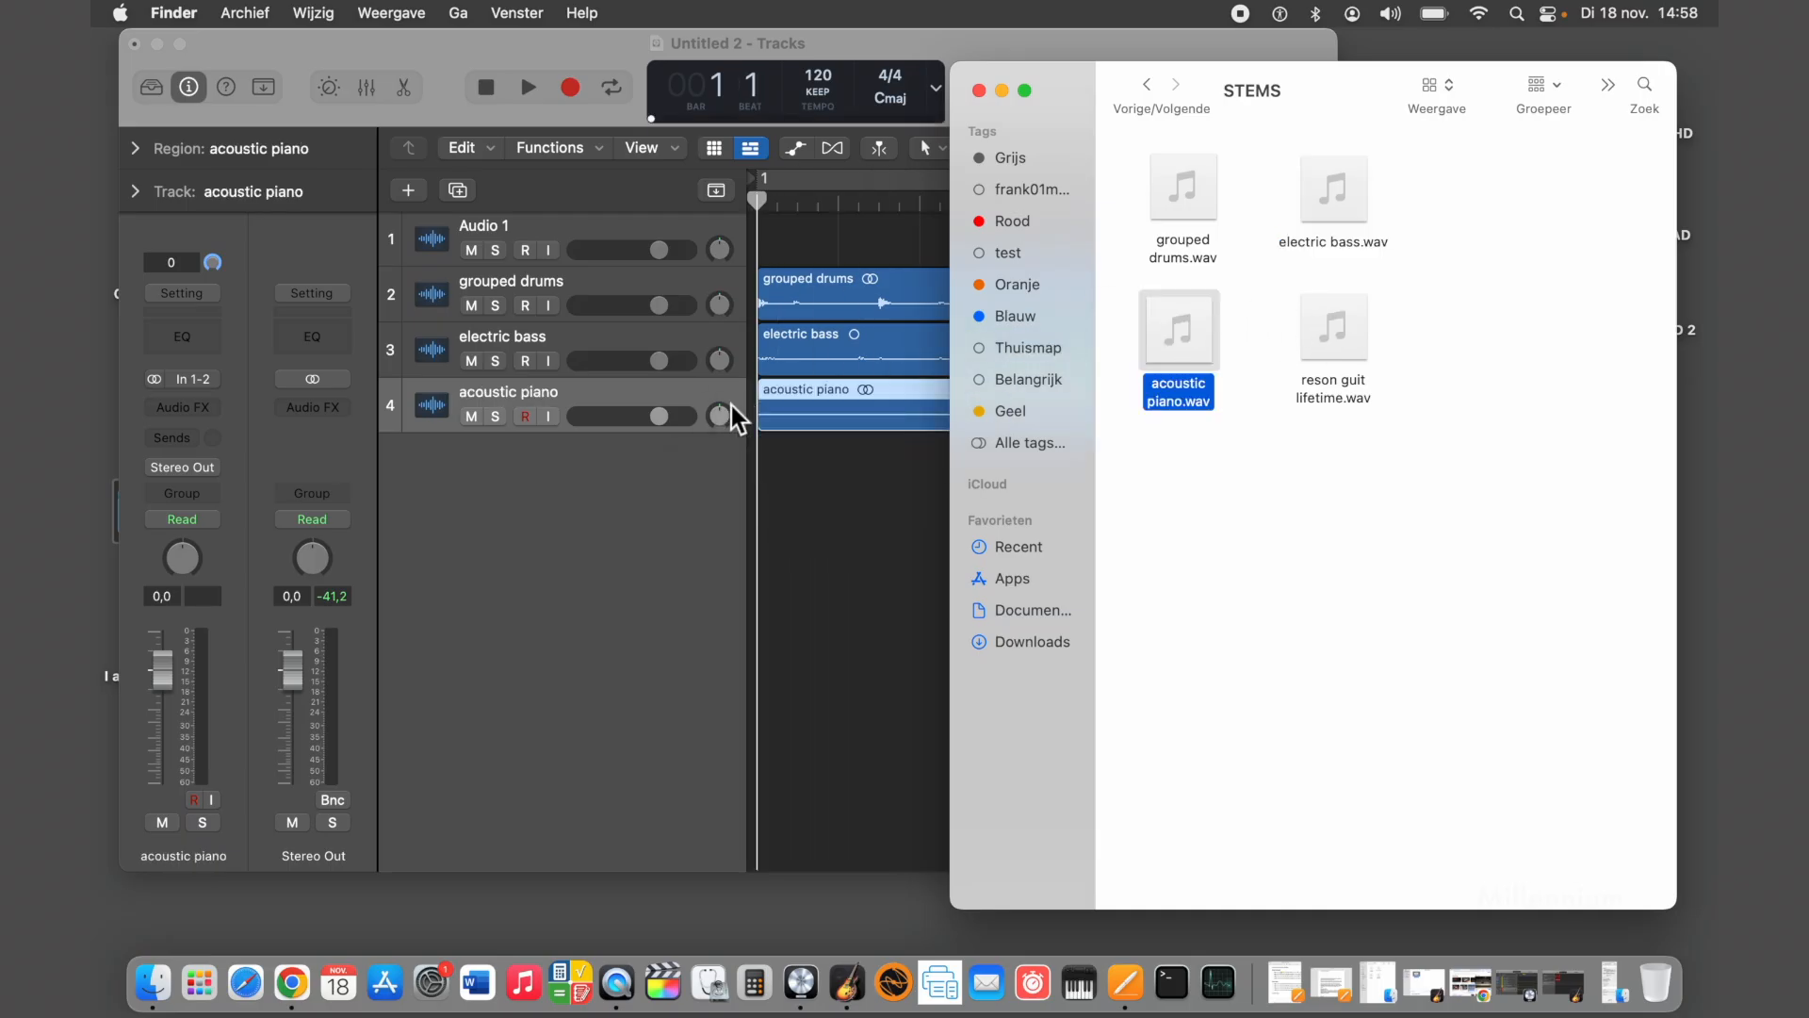
Add a fifth audio track and place reson guit lifetime.wav on it at bar 1
right_click(631, 384)
click(693, 485)
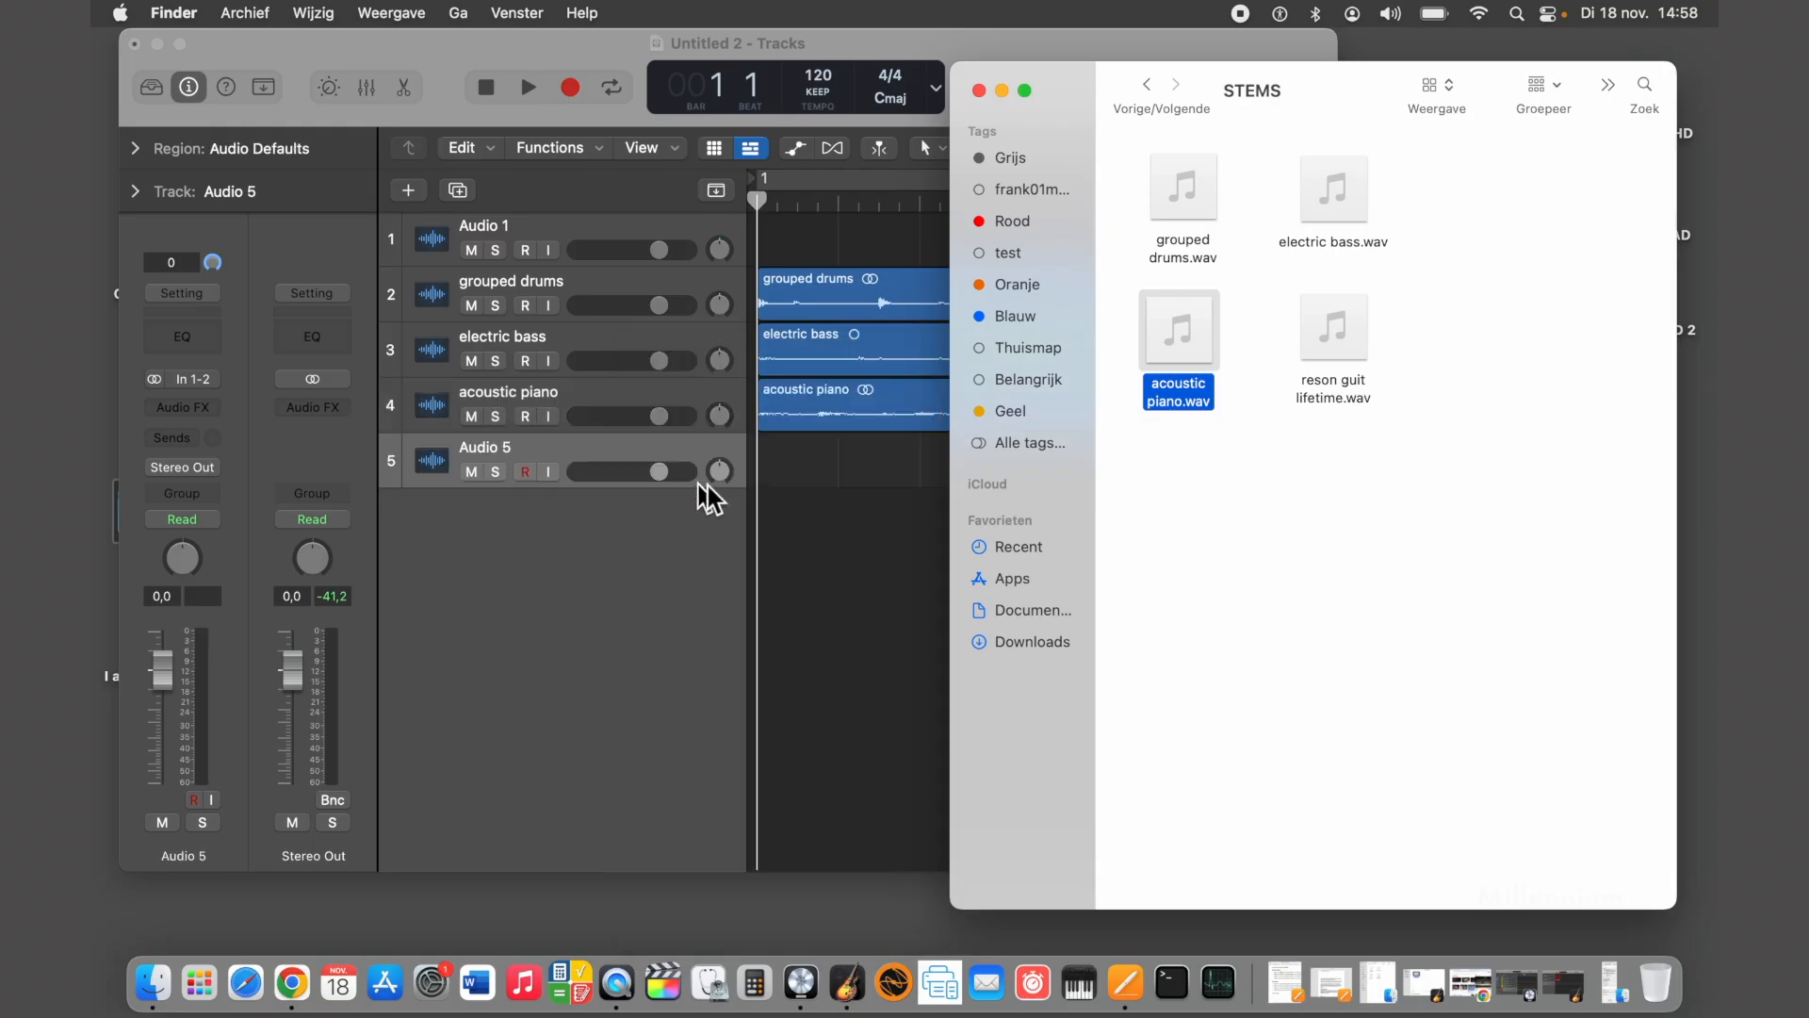
drag(1329, 329, 760, 450)
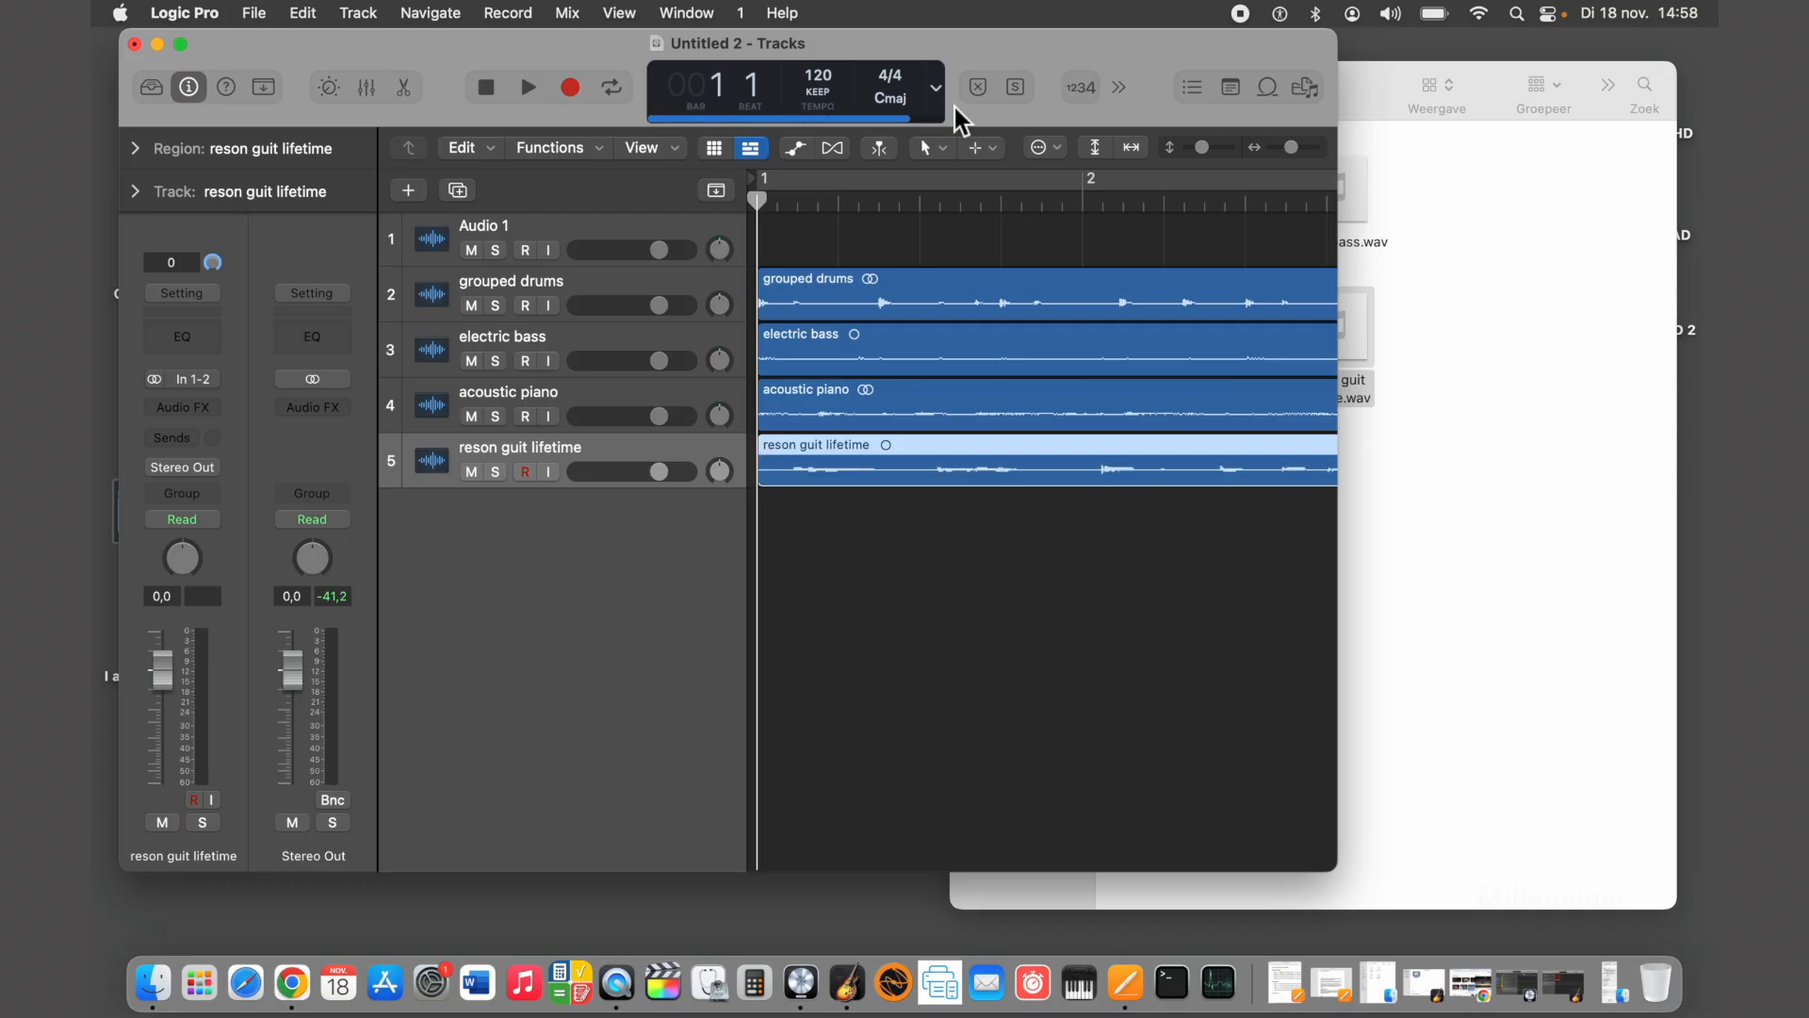
Set the project tempo to 80
drag(823, 85, 814, 245)
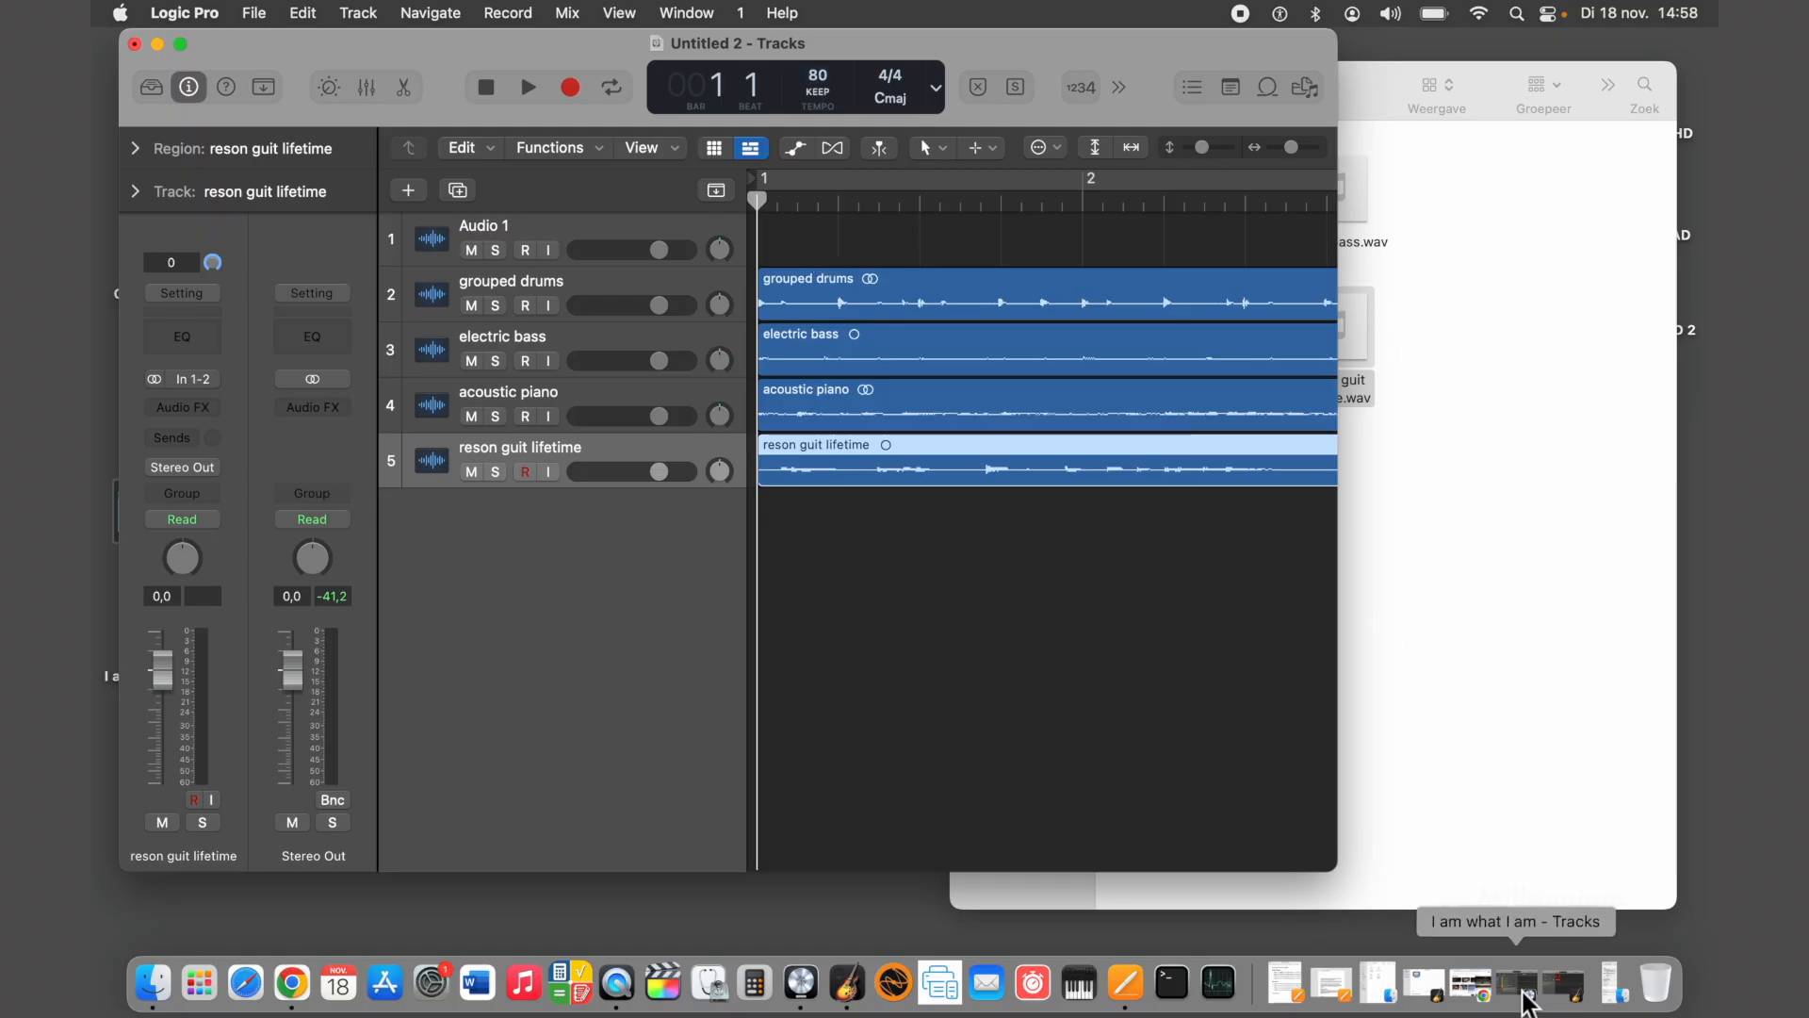
Check the key of the "I am what I am" project by setting its display to Beats & Project, and minimize it
click(1523, 990)
click(1048, 99)
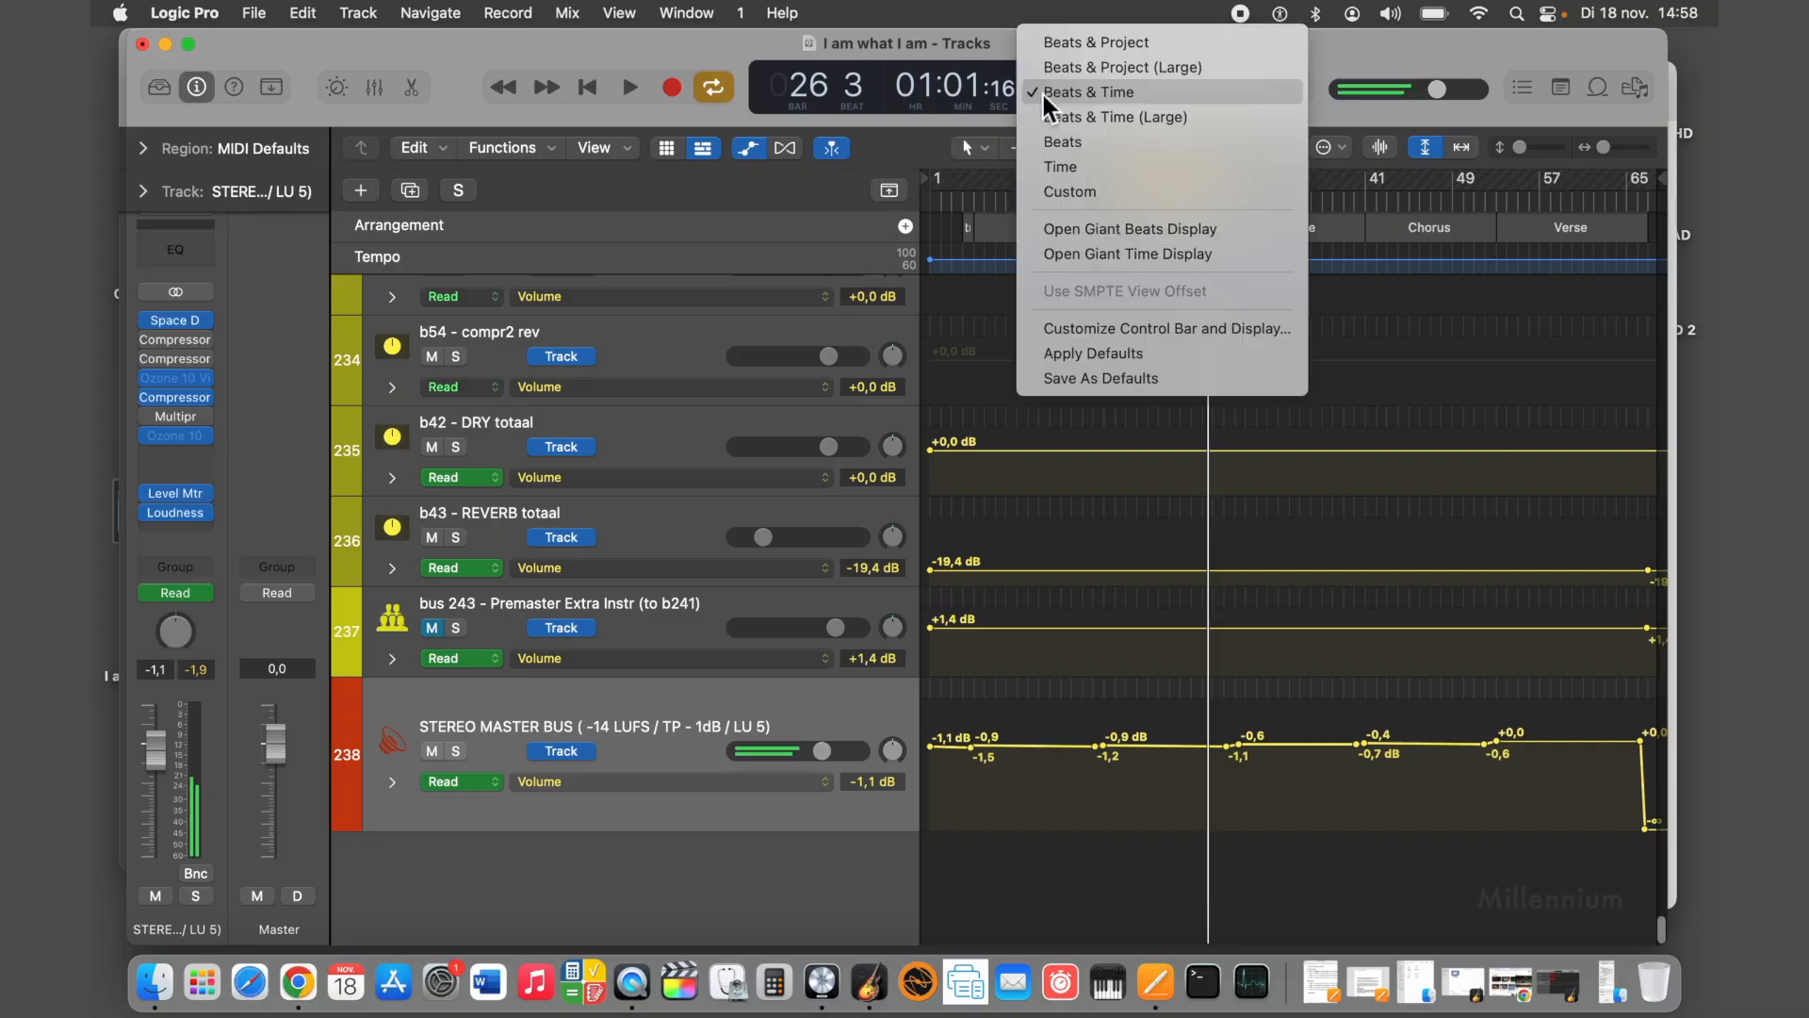
click(1051, 44)
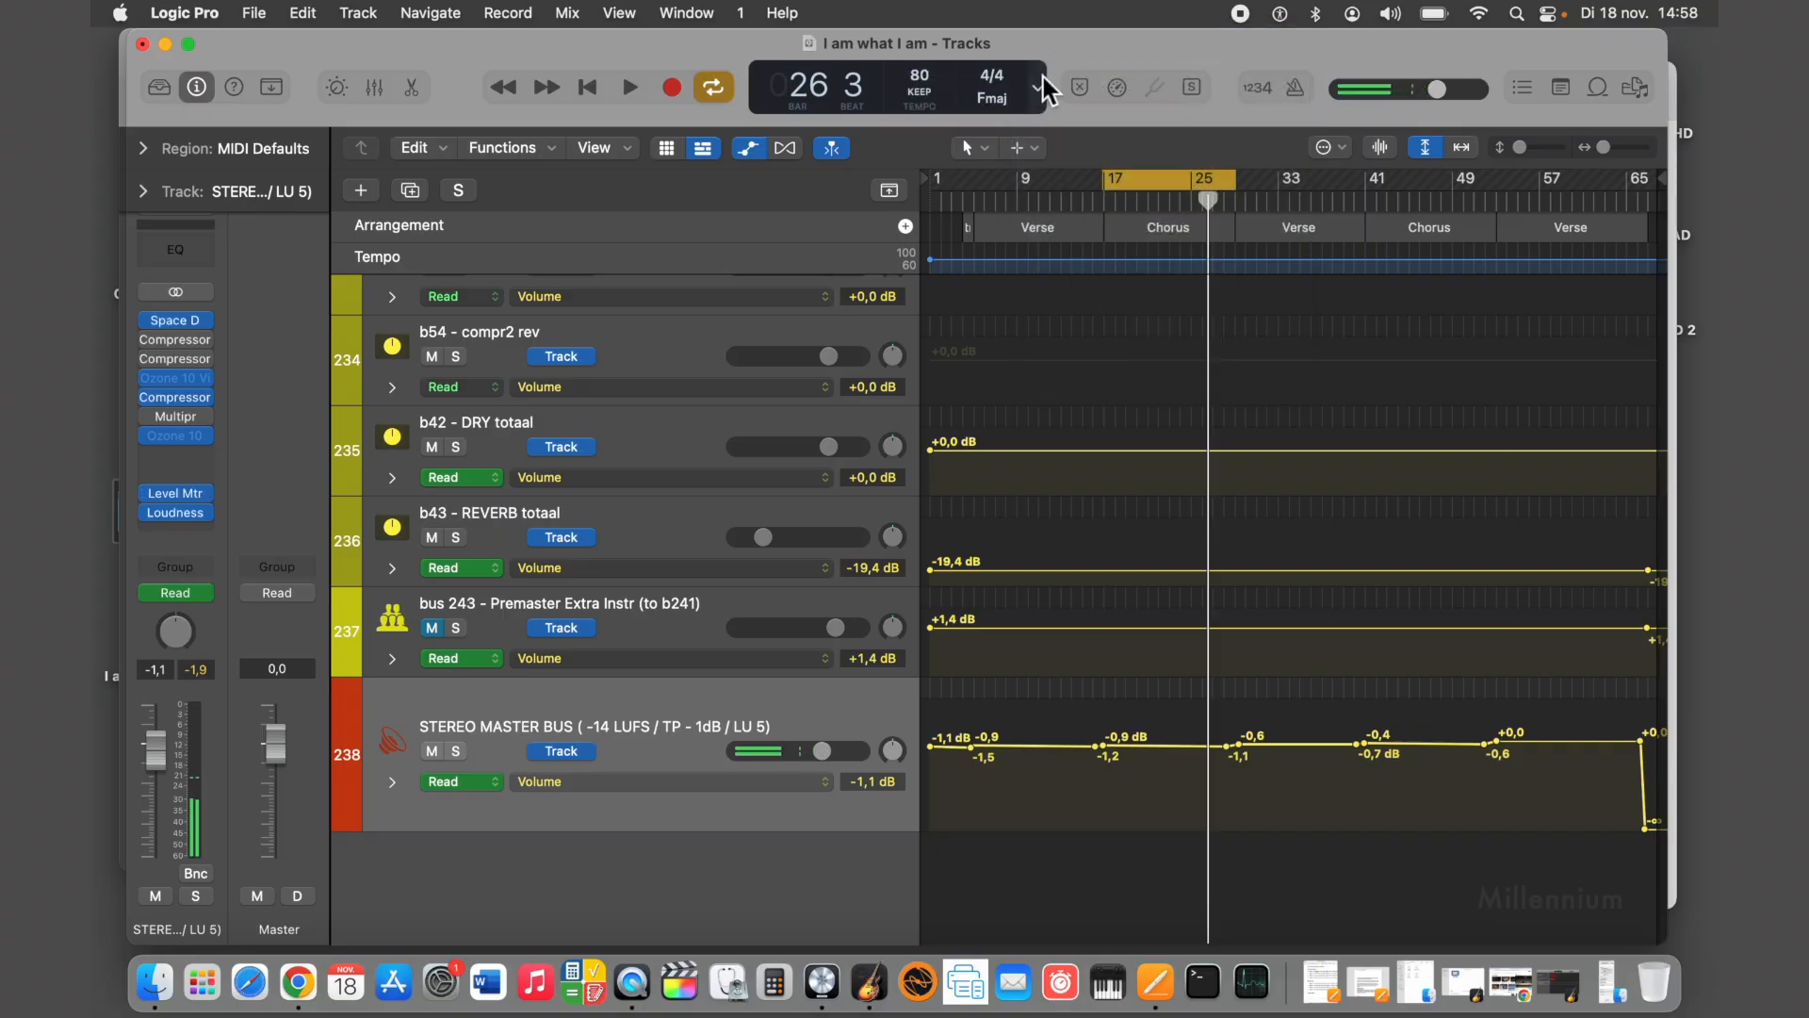
click(165, 44)
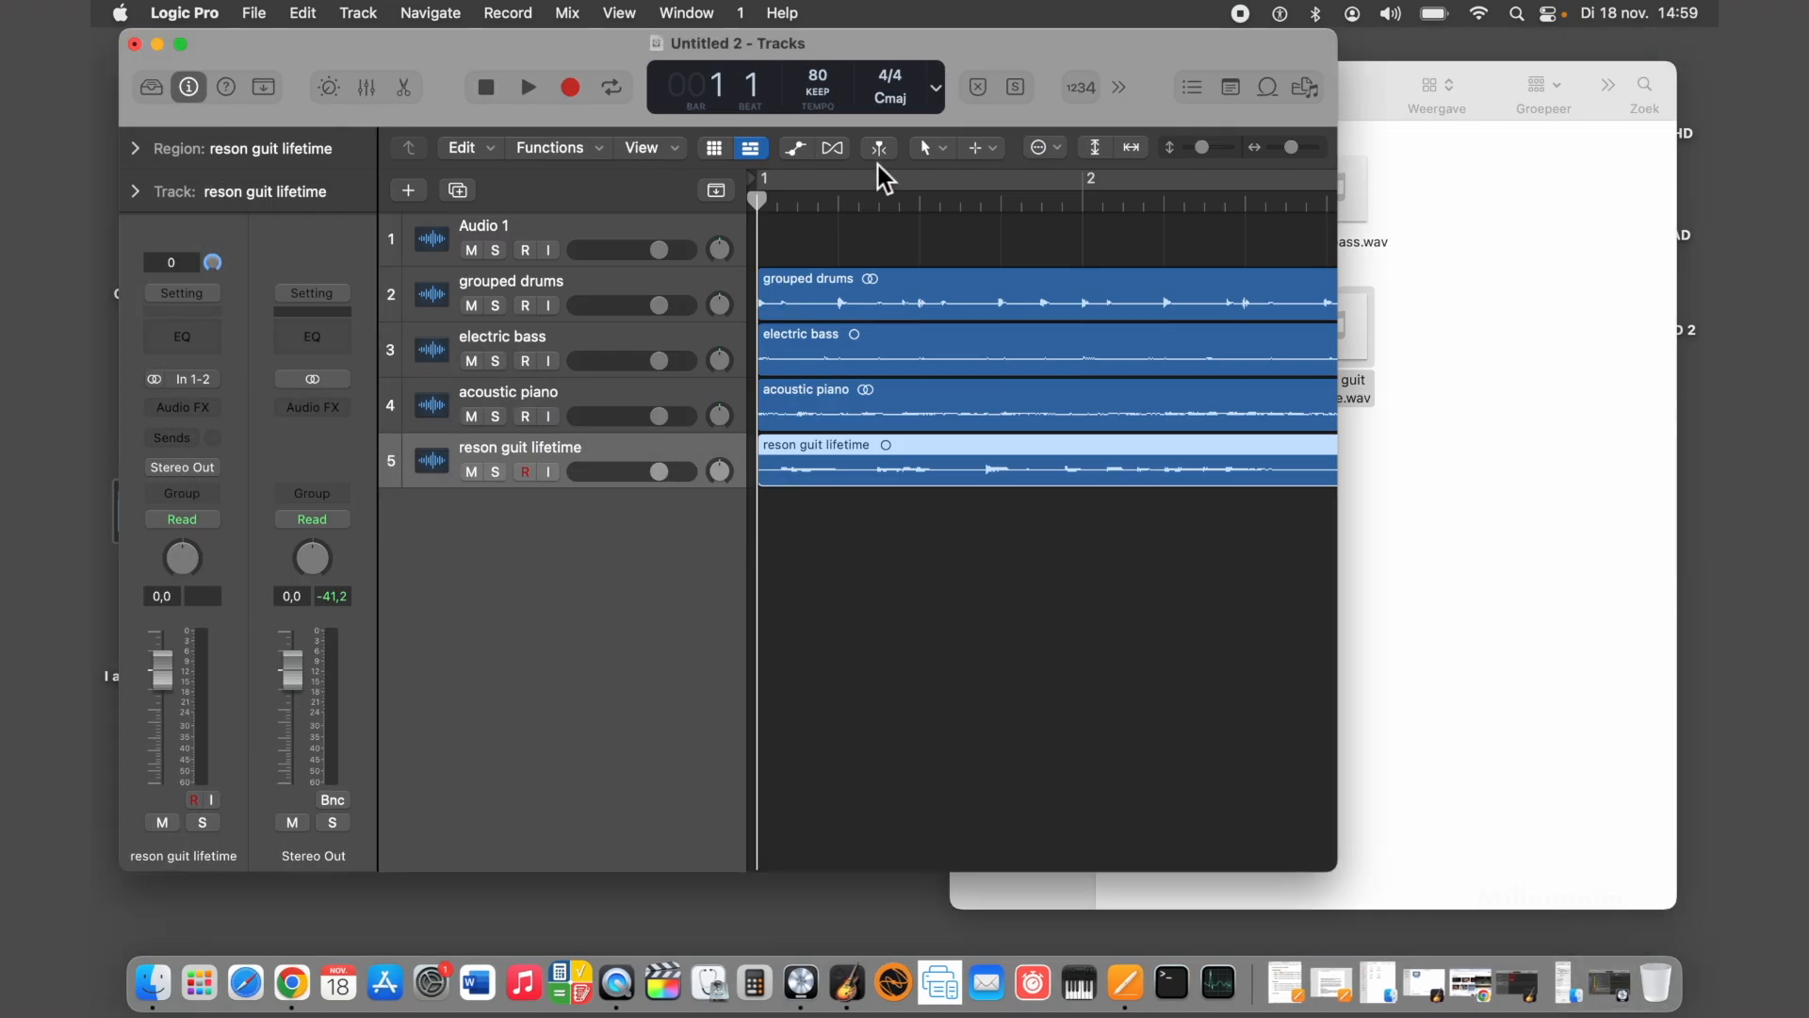
Set the new project's key to F major and expand its window to full screen
click(891, 100)
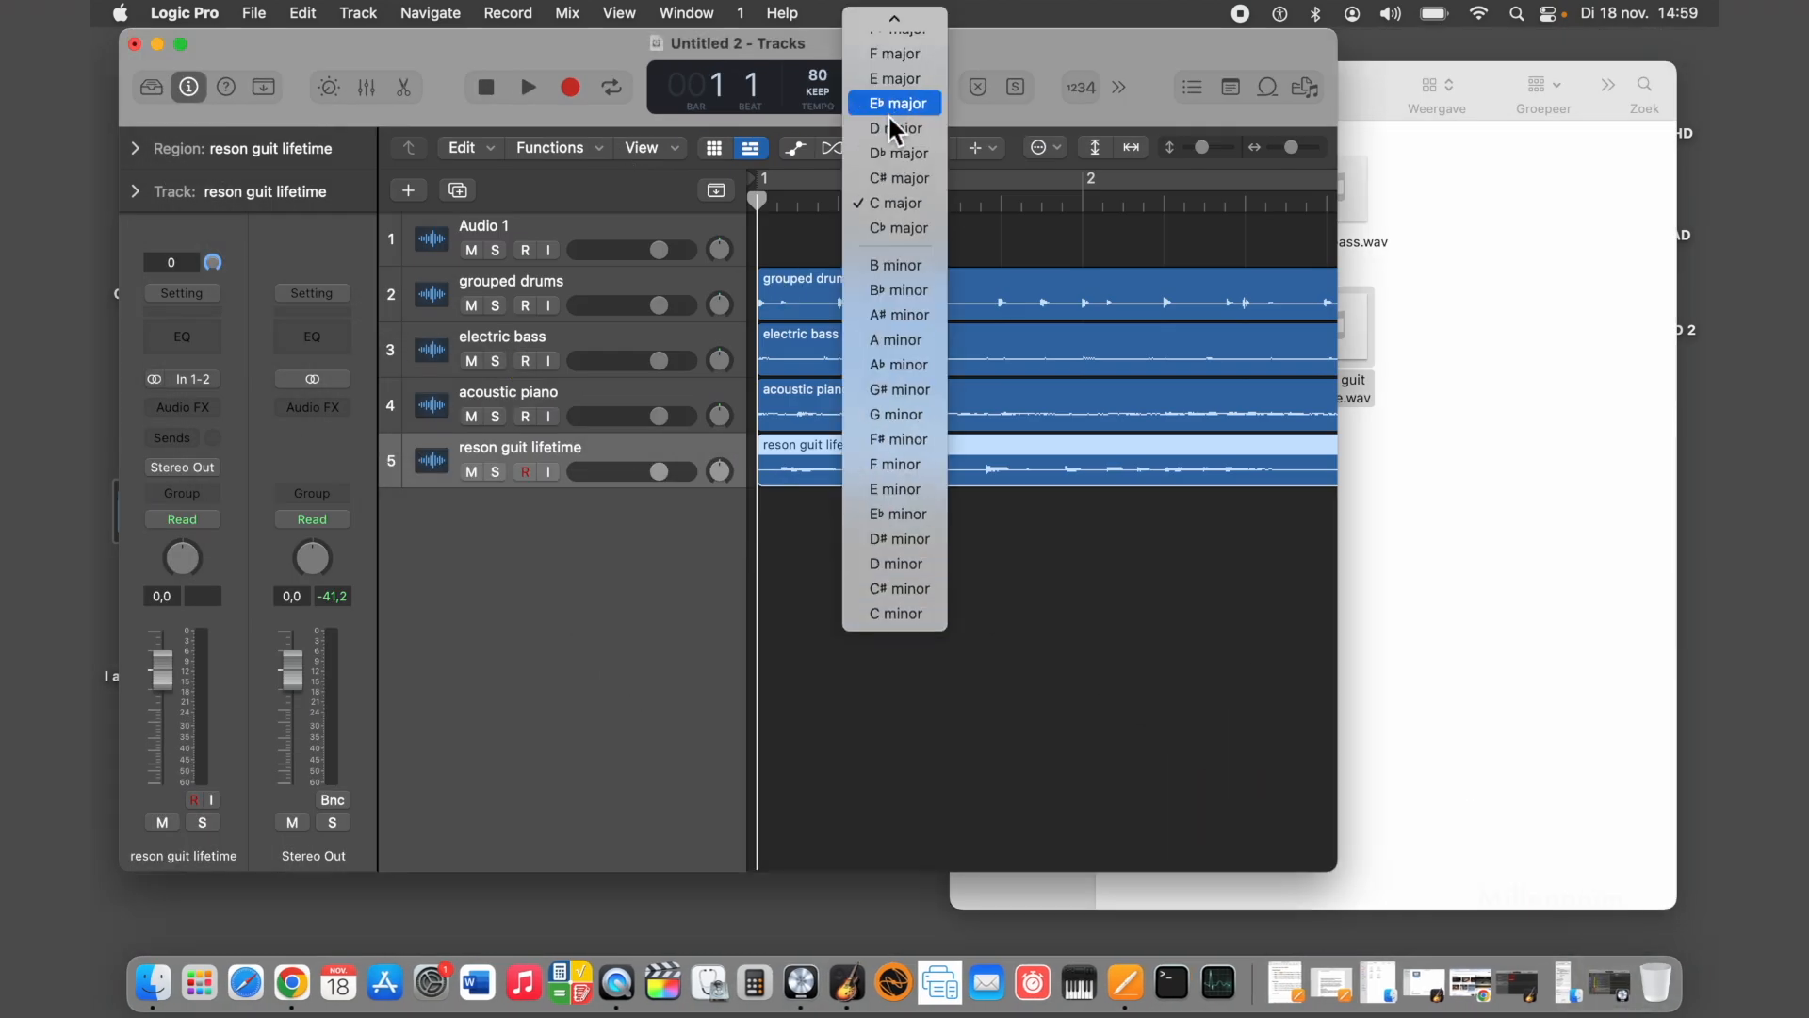
scroll(887, 115, up, 3)
click(891, 199)
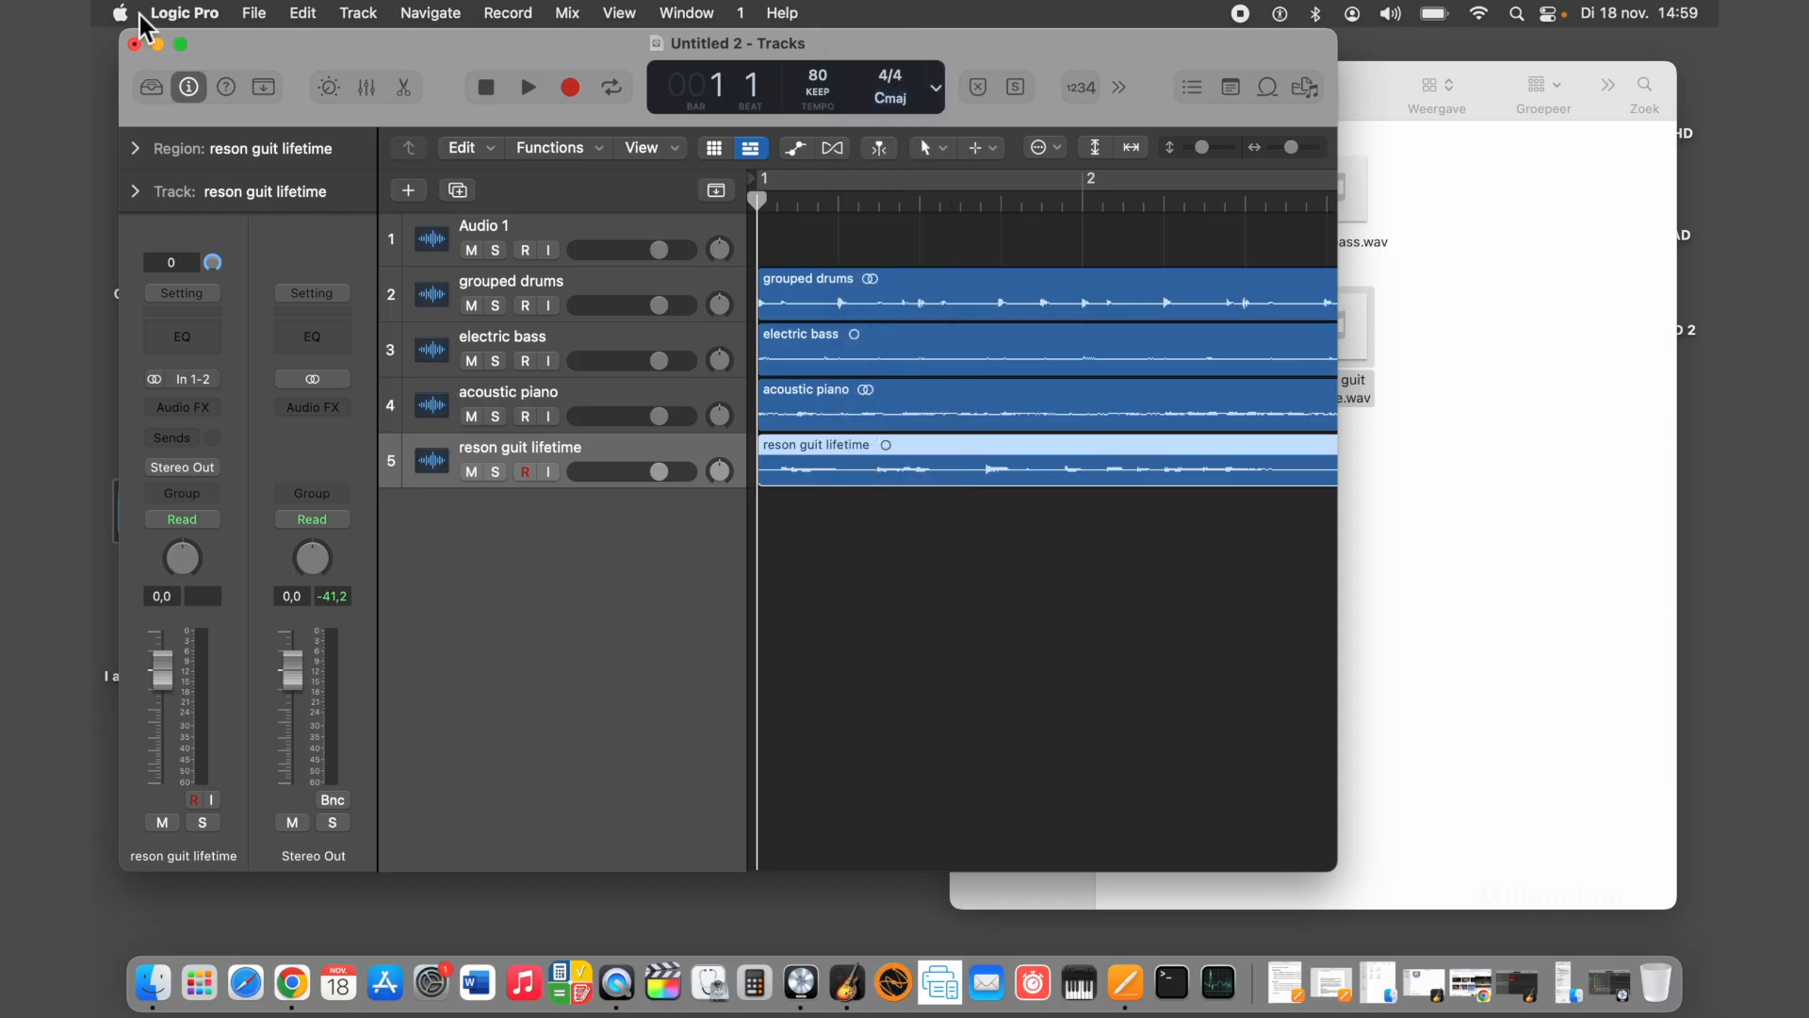
click(180, 44)
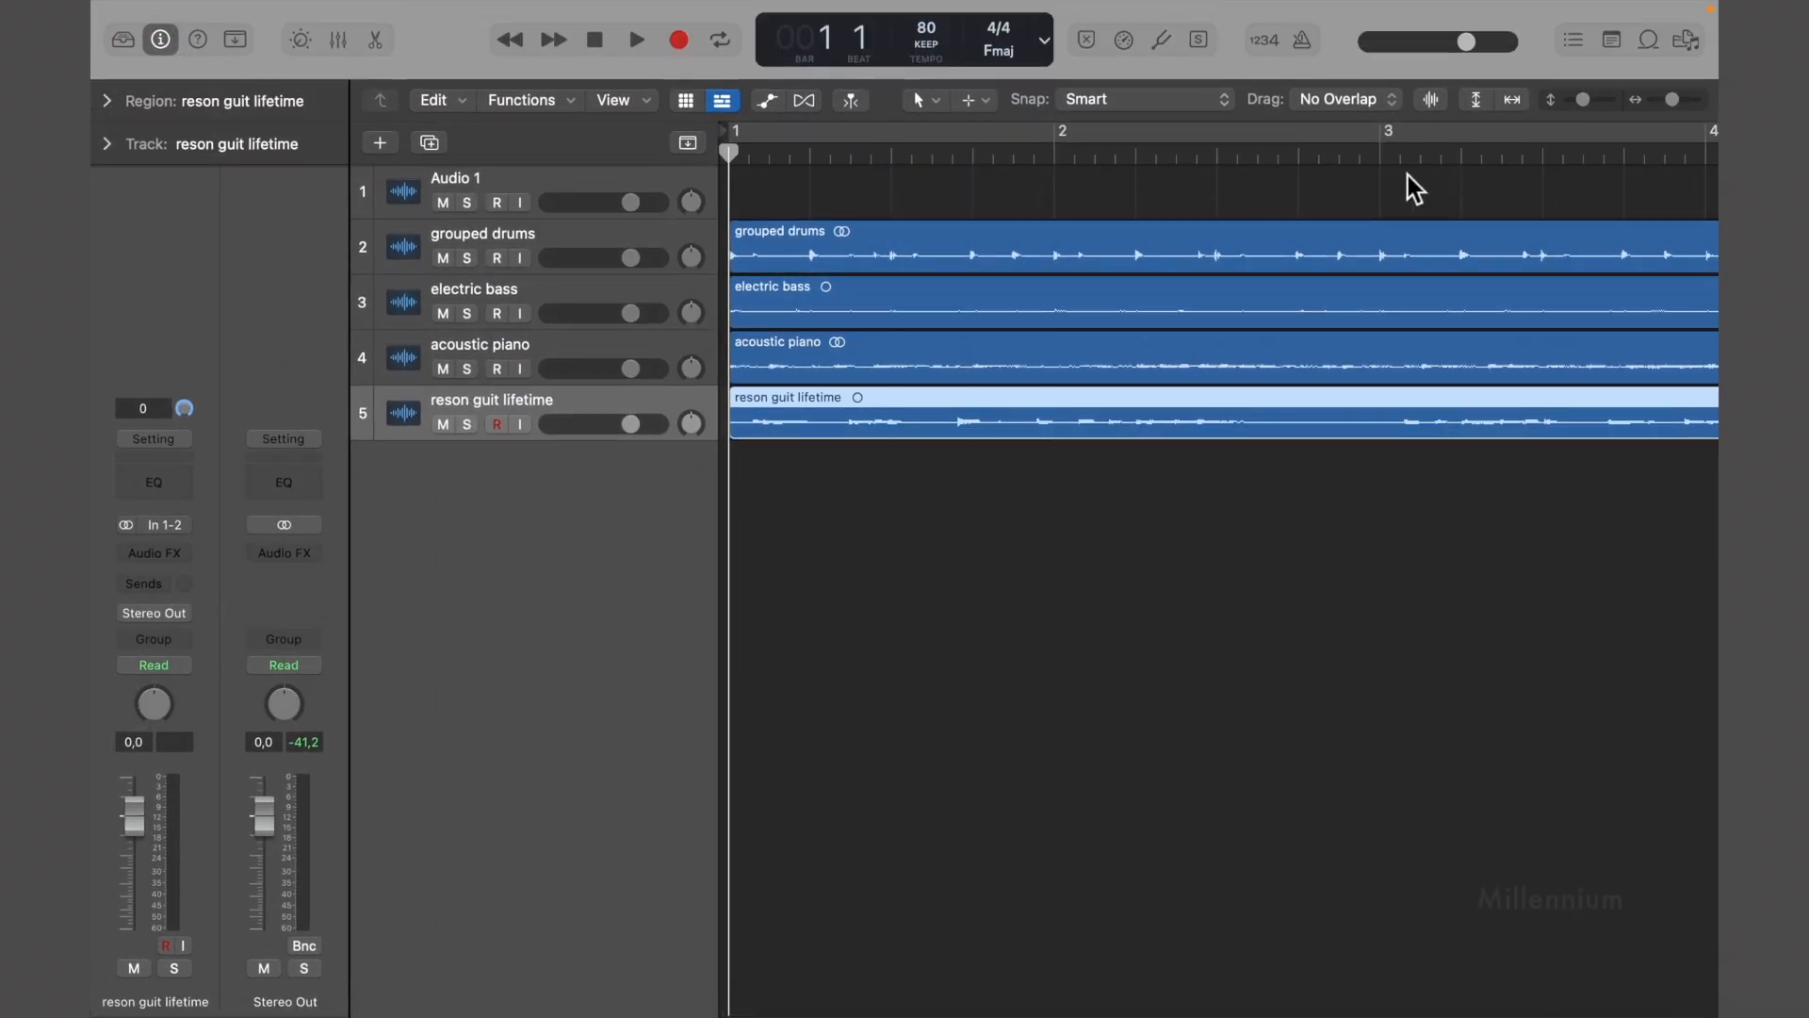
View the list of available Apple Loops and close the loop browser
click(1649, 38)
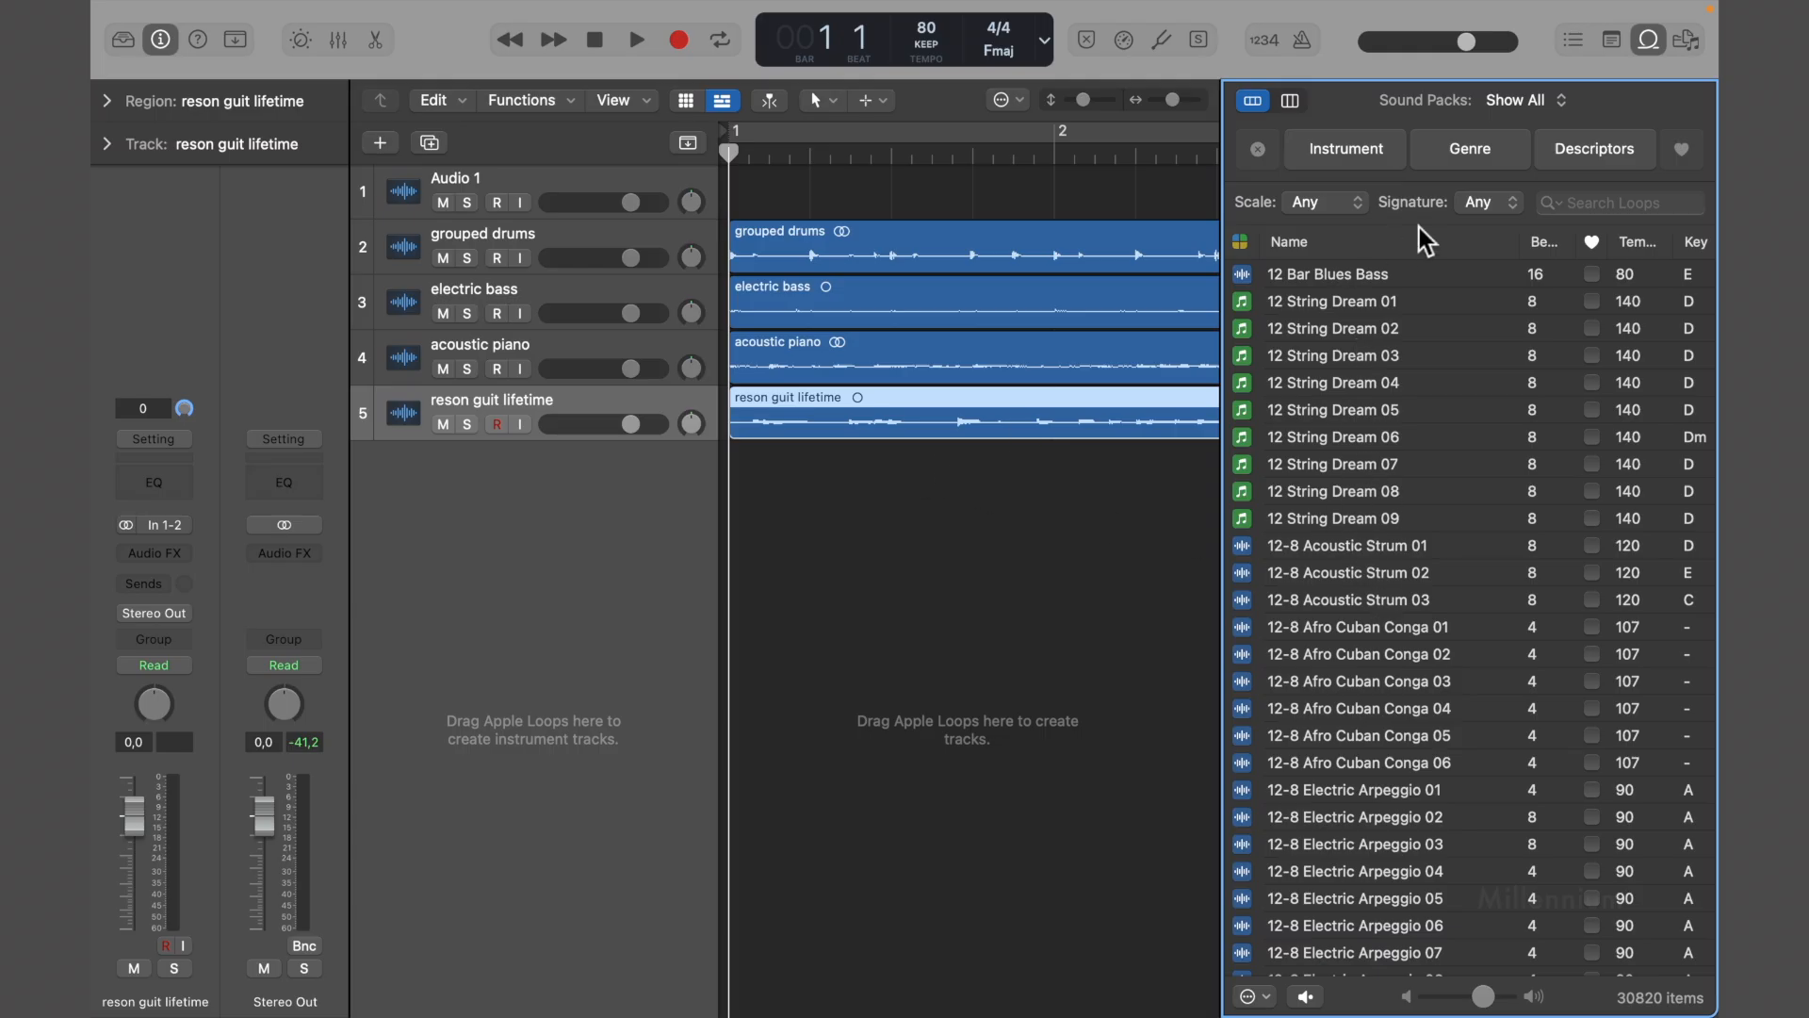
click(1649, 39)
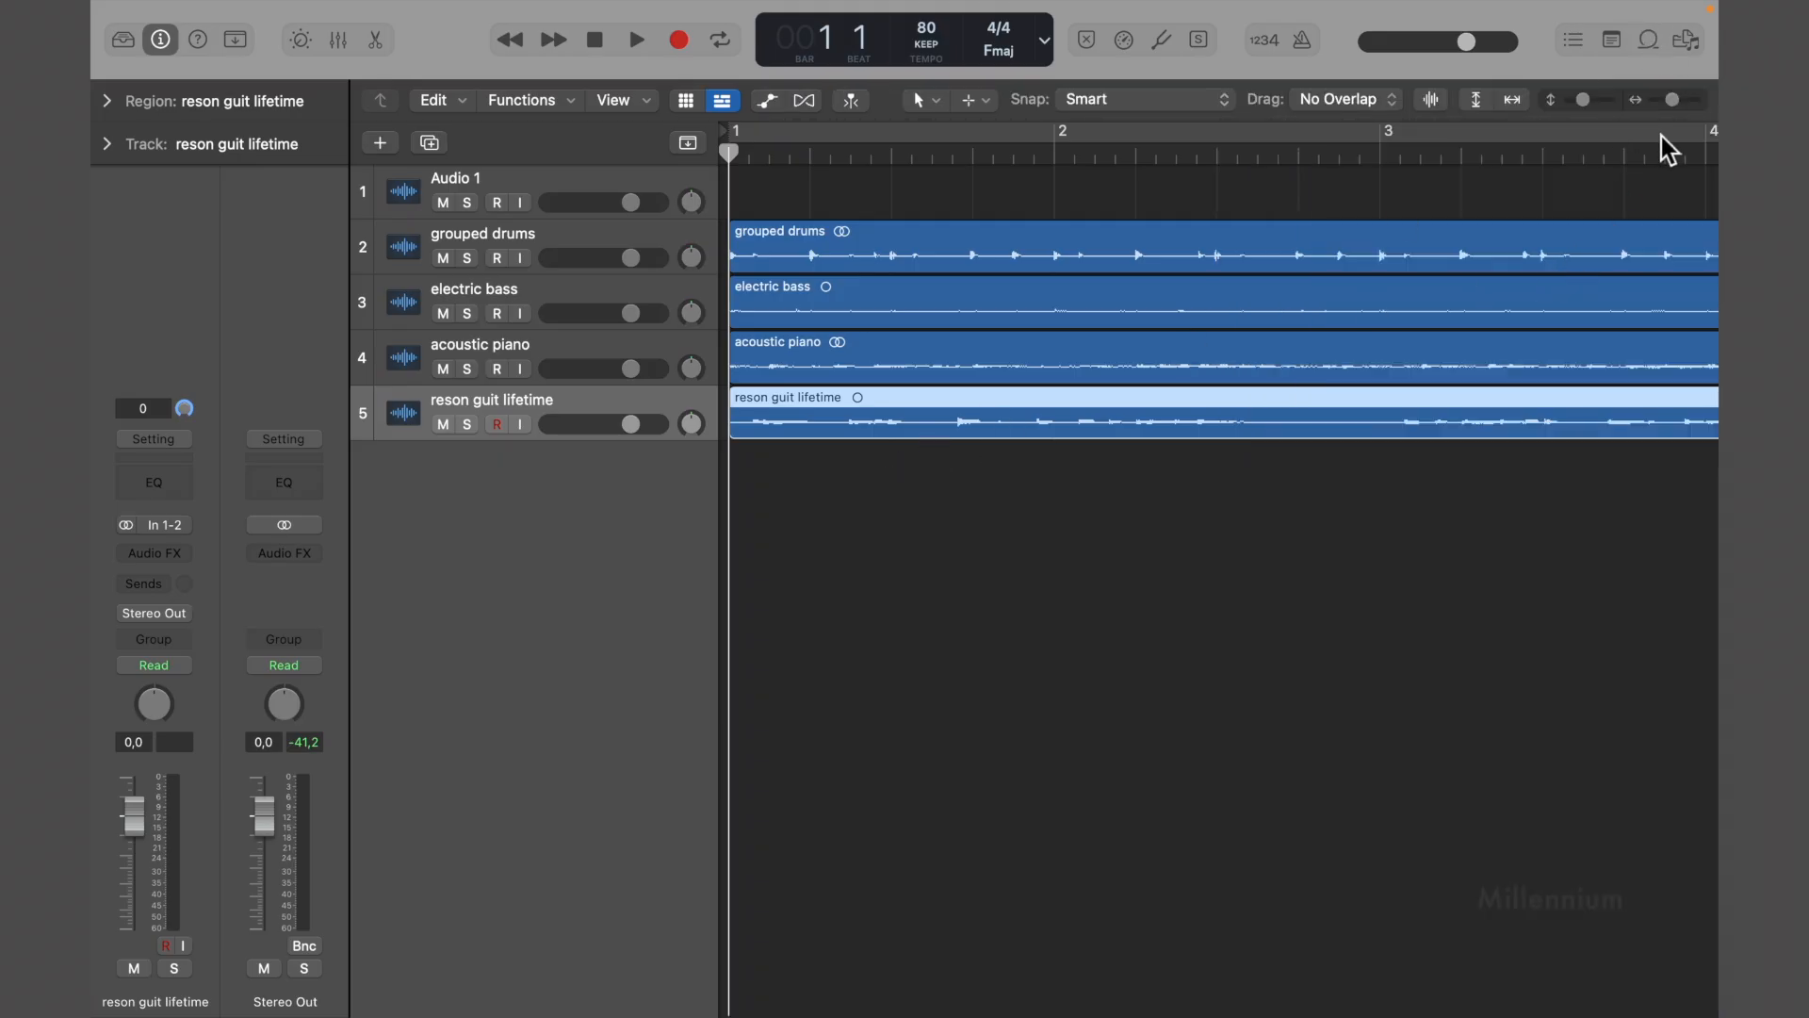
Set a cycle range from bar 1 to the end of the imported stems
drag(1674, 100, 1654, 100)
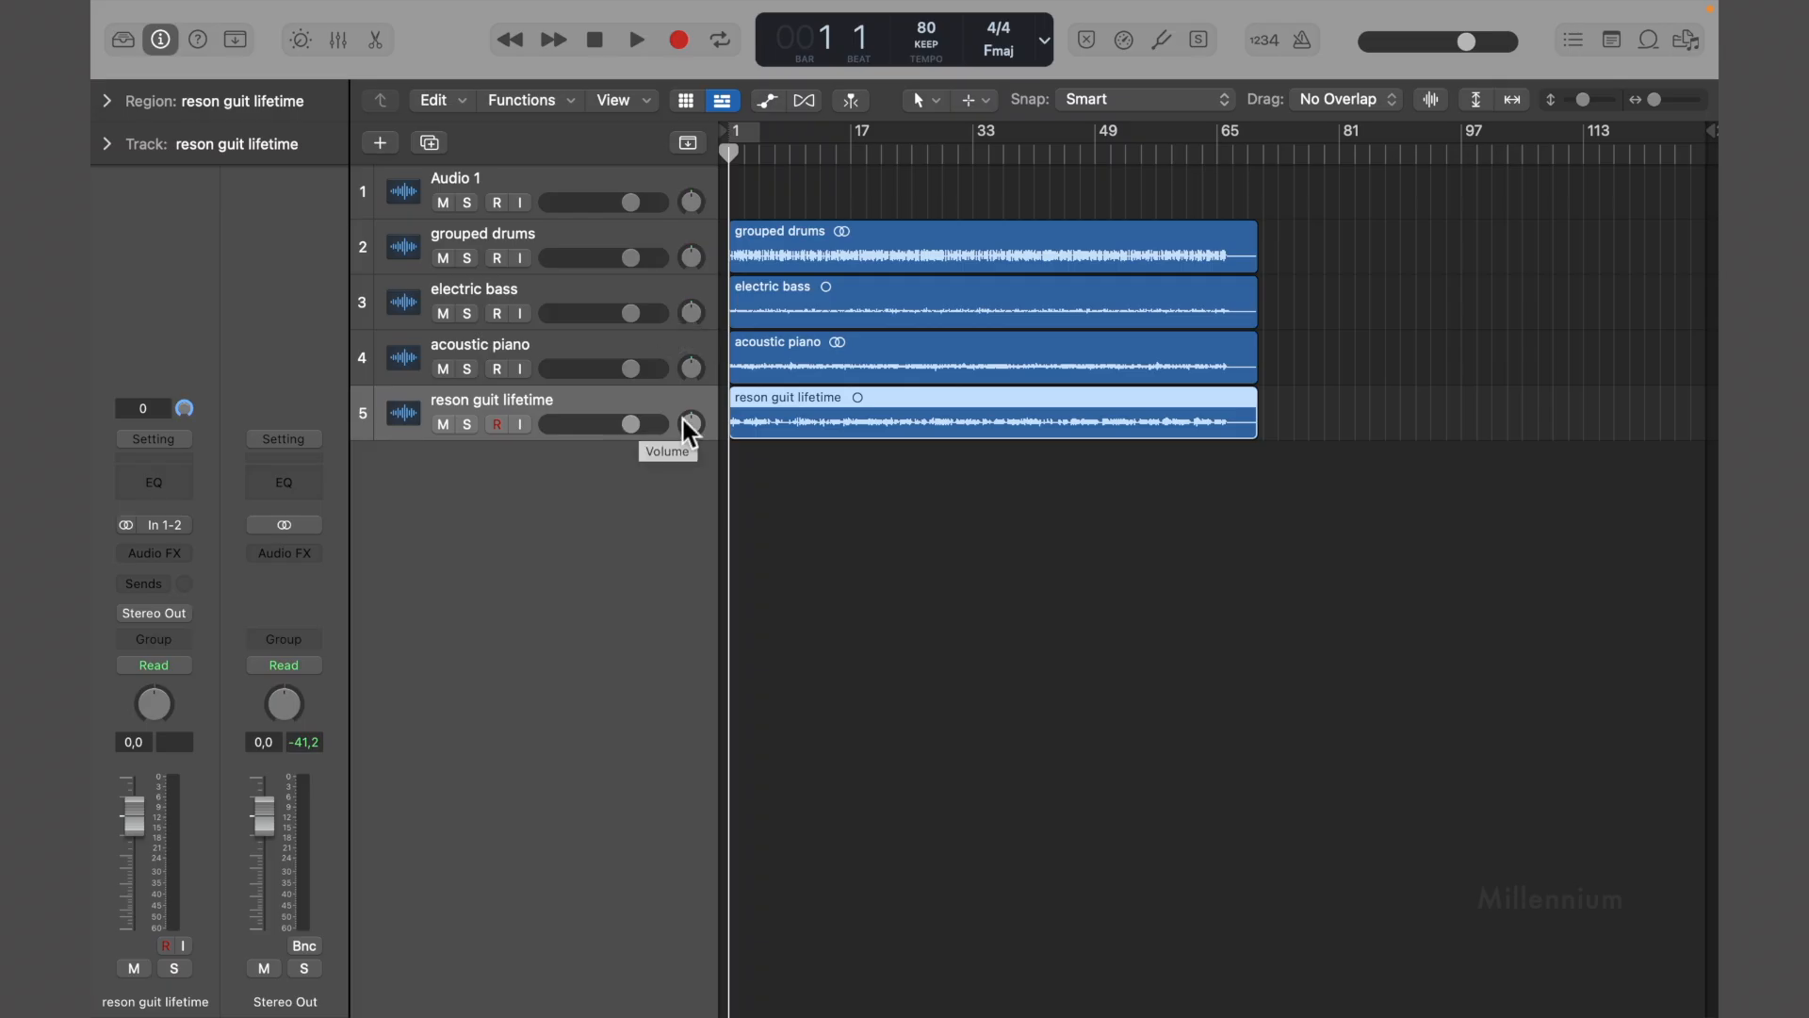
drag(740, 132, 1258, 137)
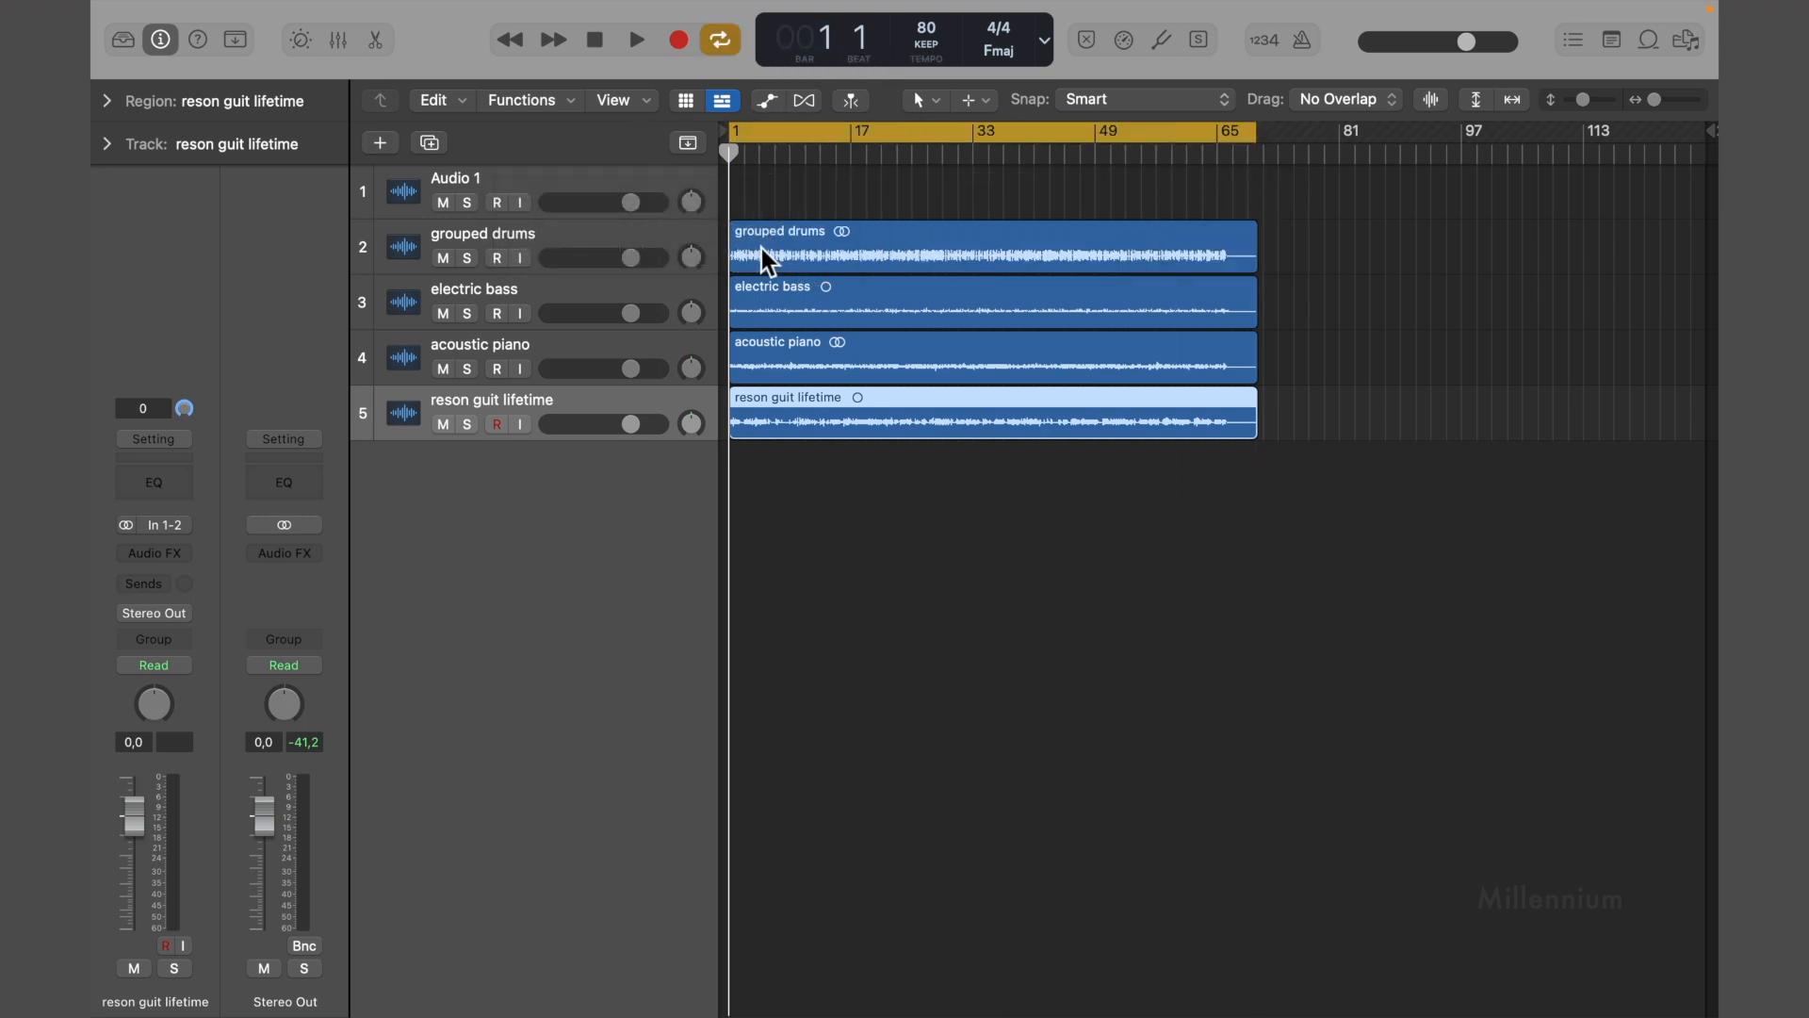
Show the global tracks and hide Tempo, Marker and Signature, leaving only the Arrangement track
click(693, 148)
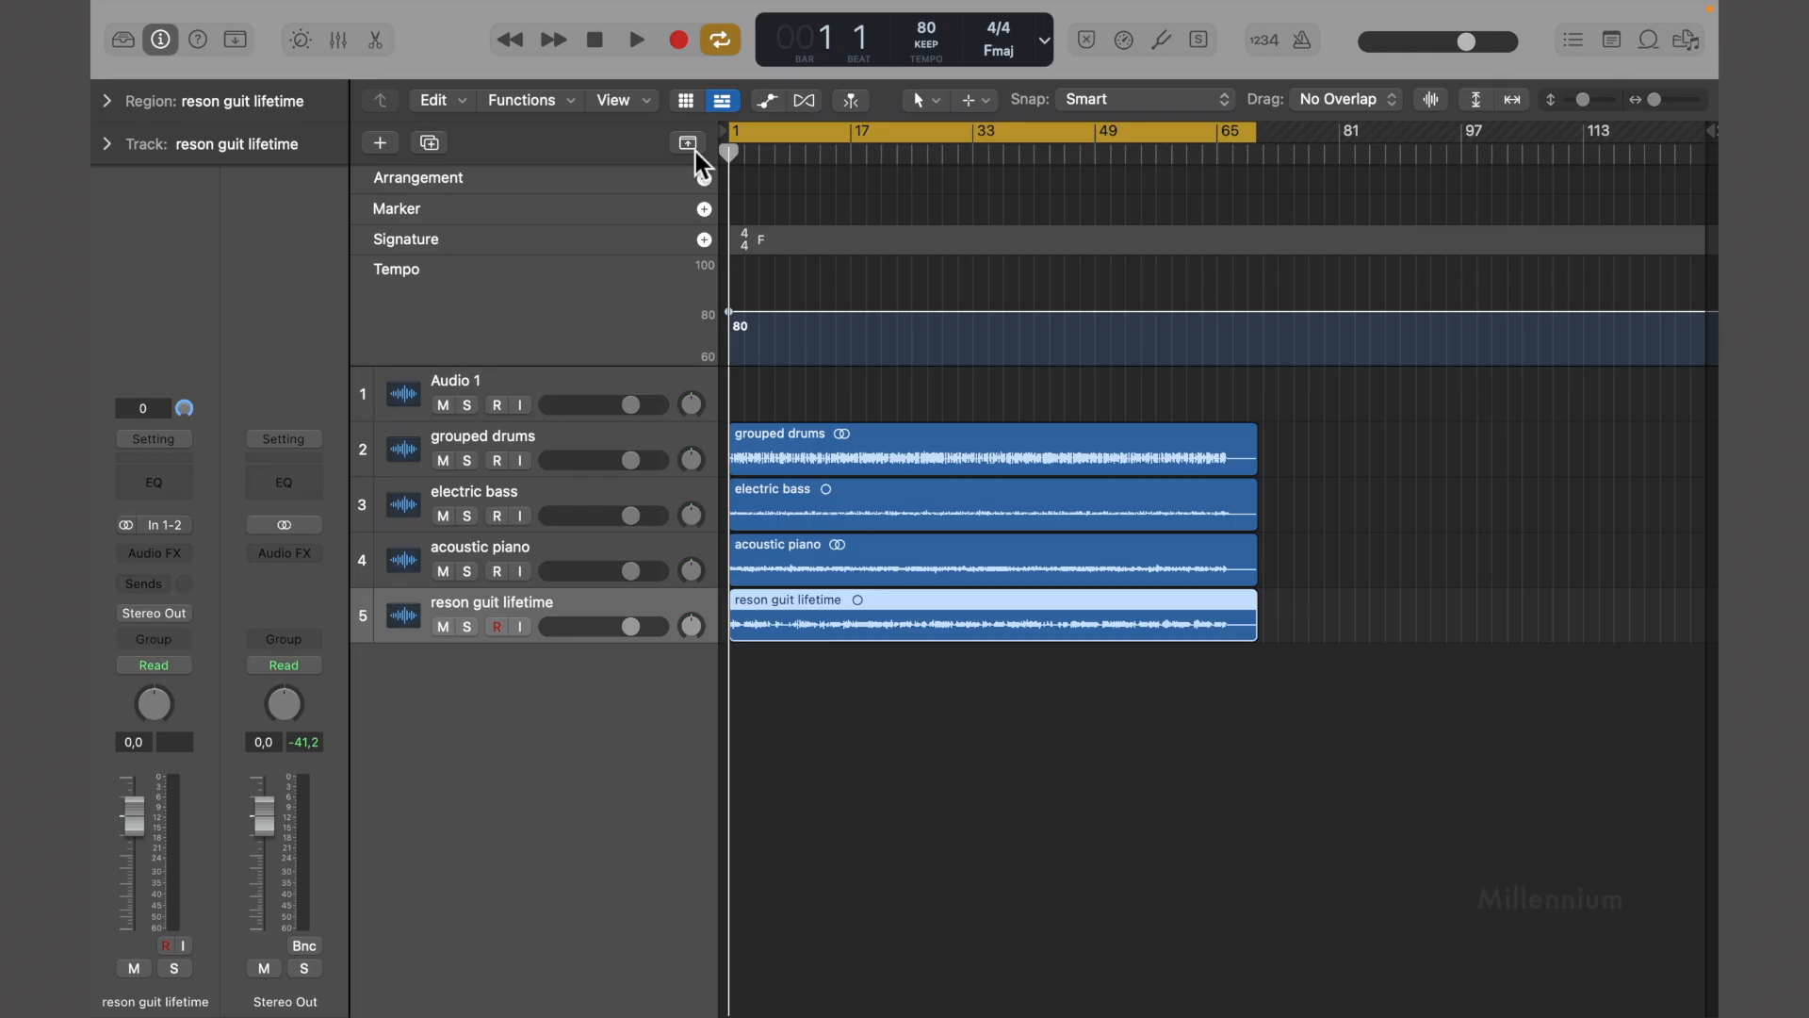
right_click(528, 290)
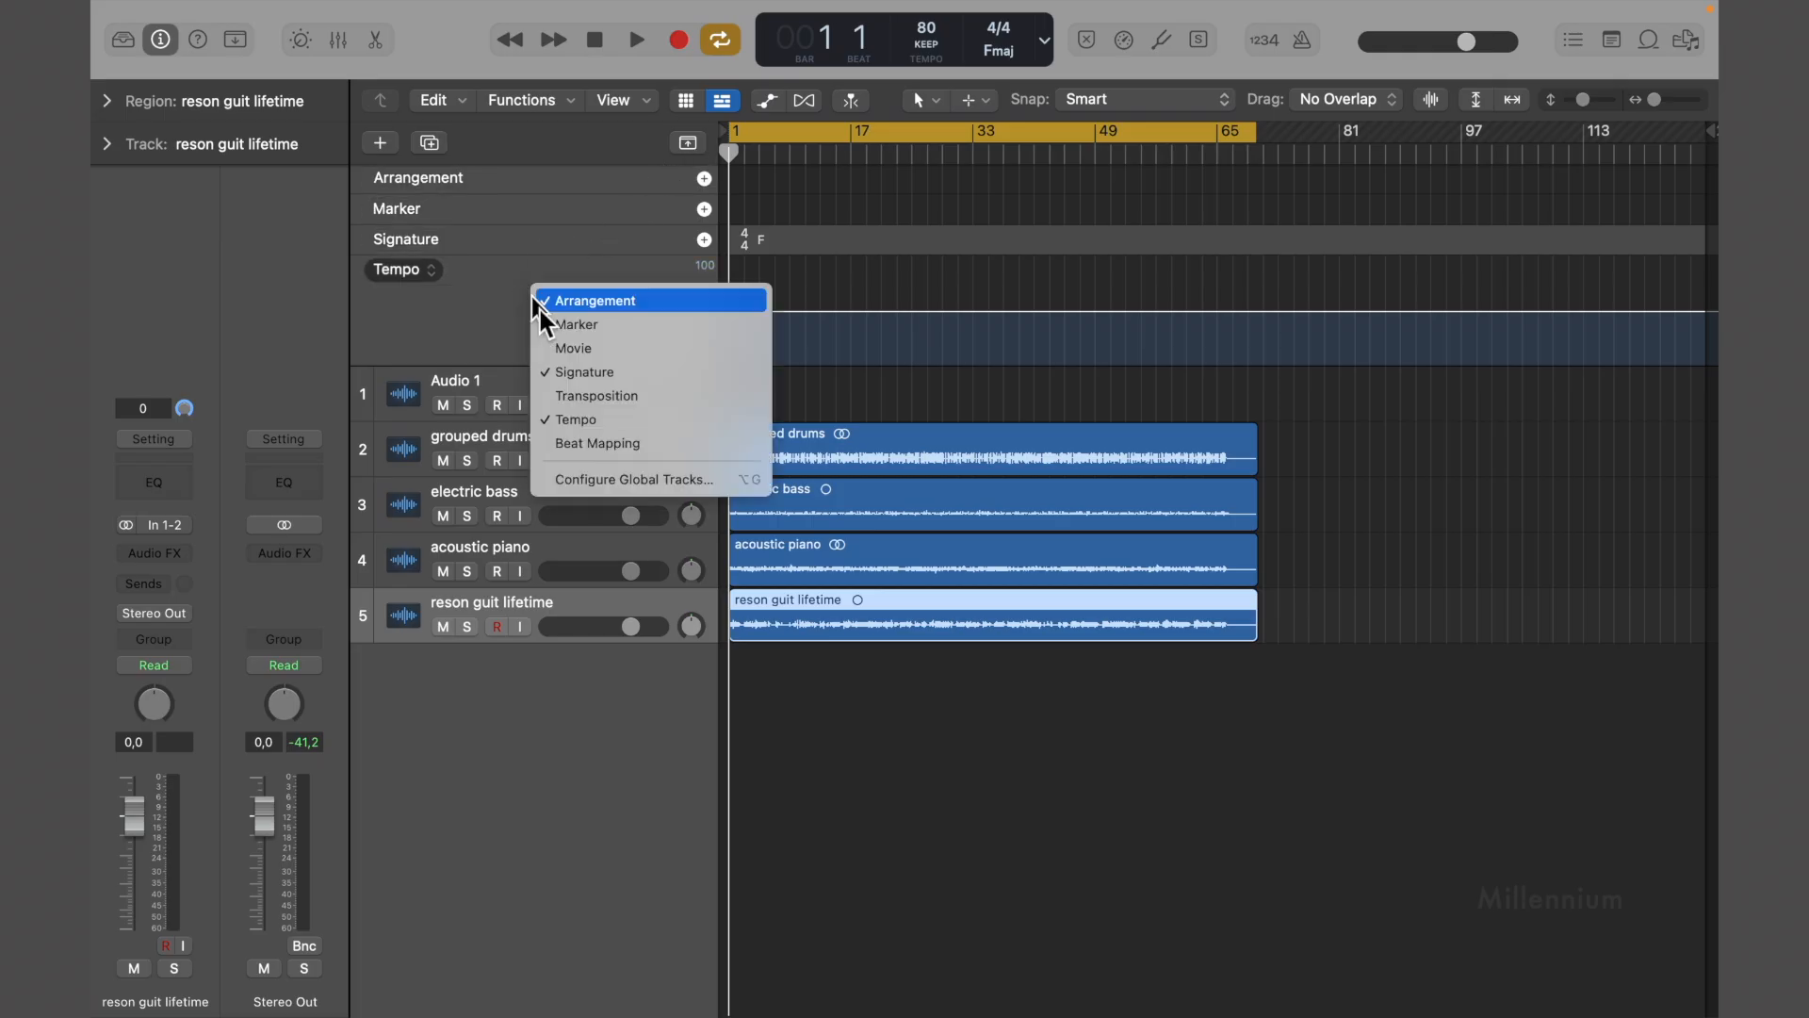
click(581, 424)
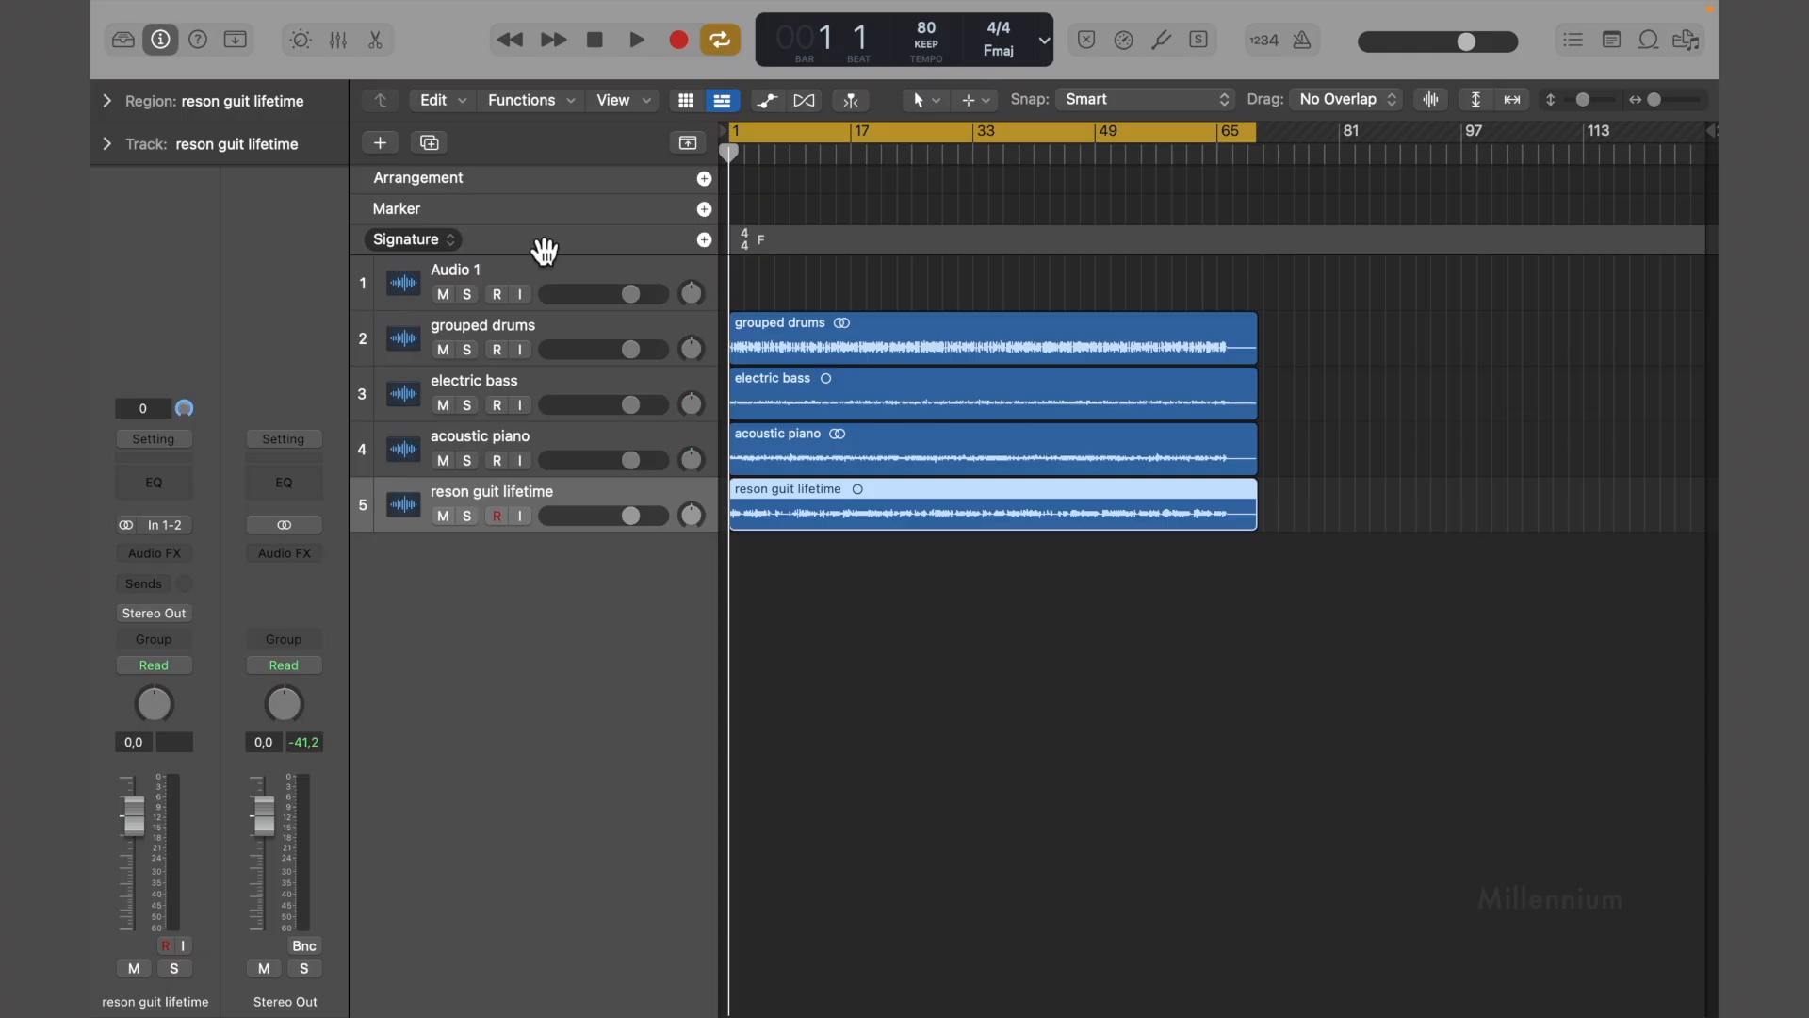
right_click(545, 250)
click(554, 276)
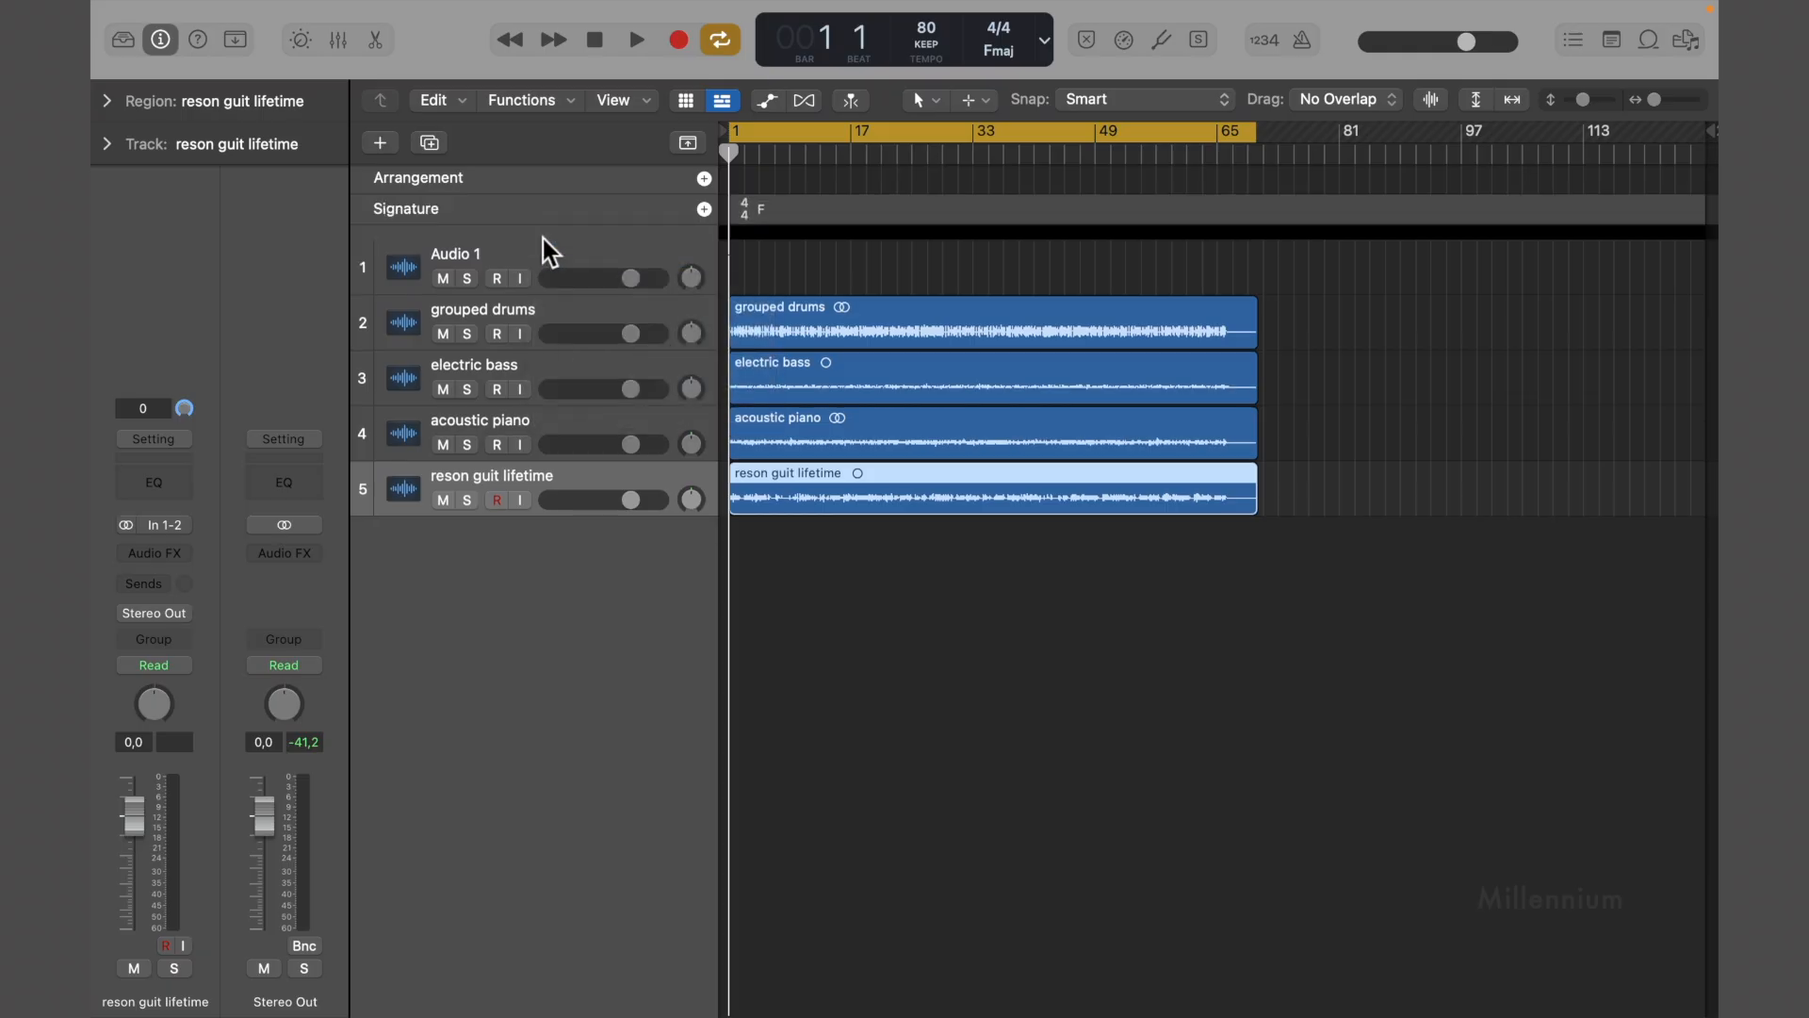
right_click(544, 219)
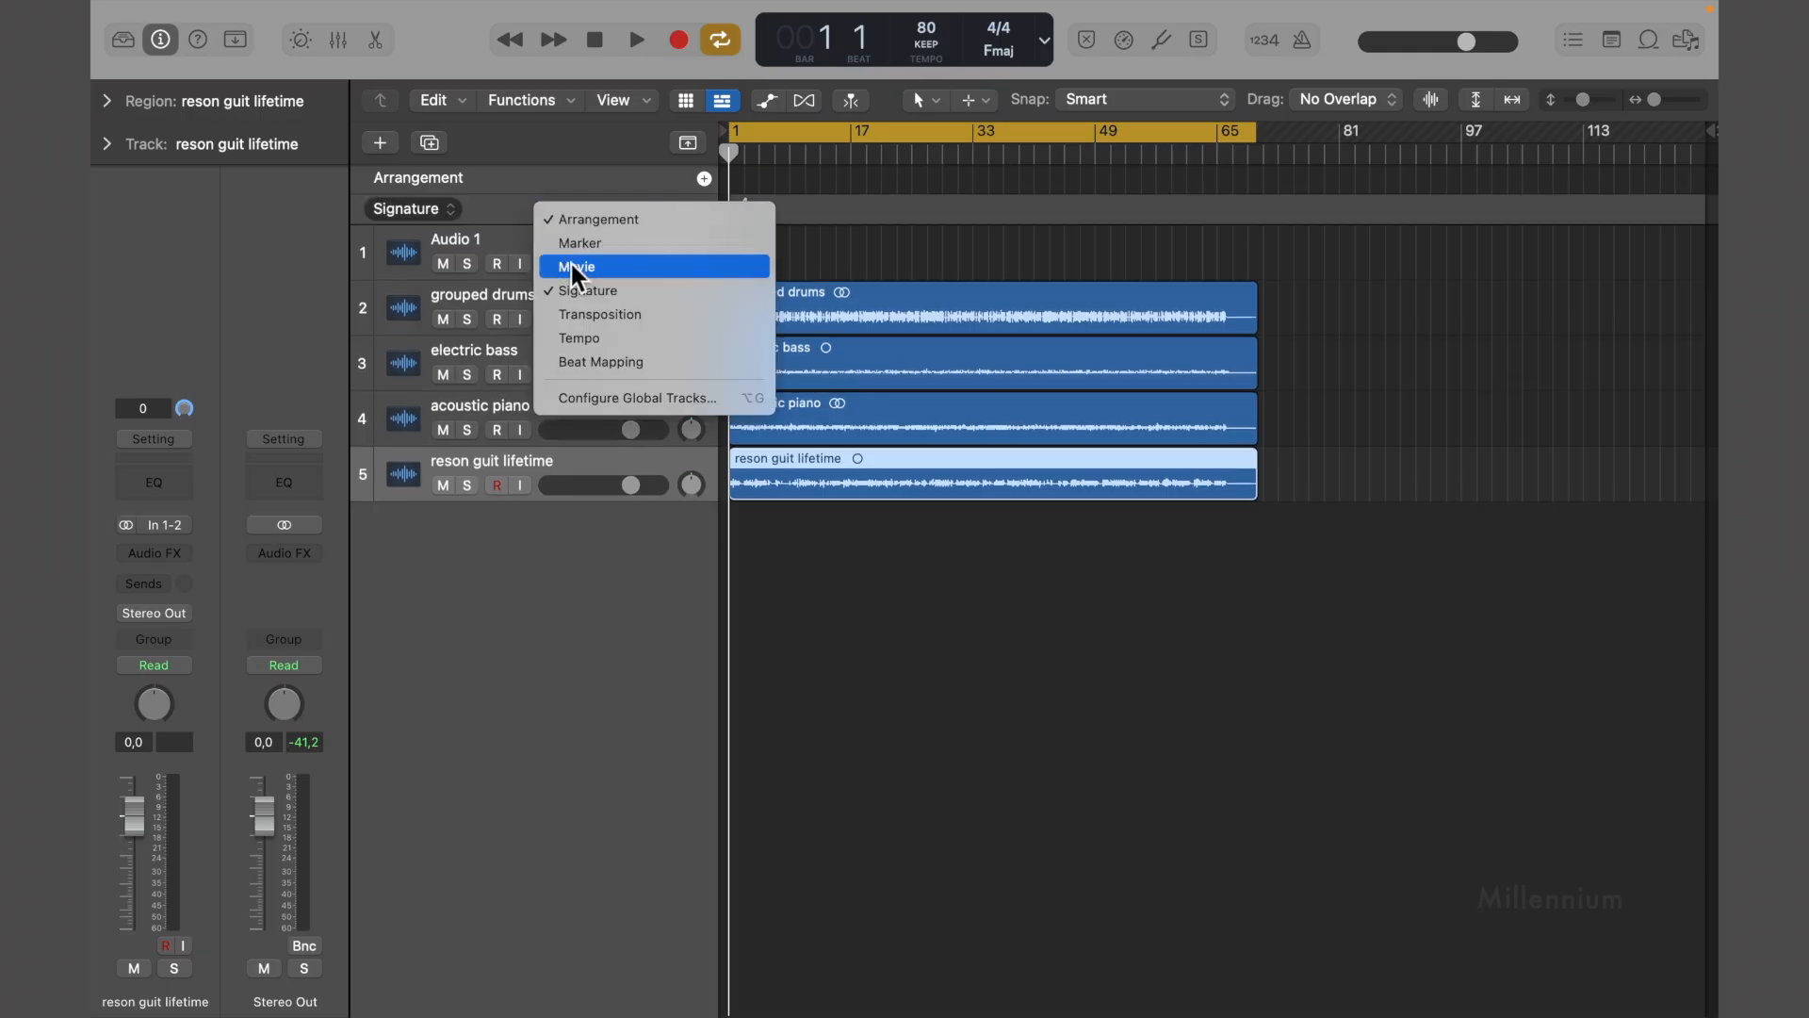
click(591, 285)
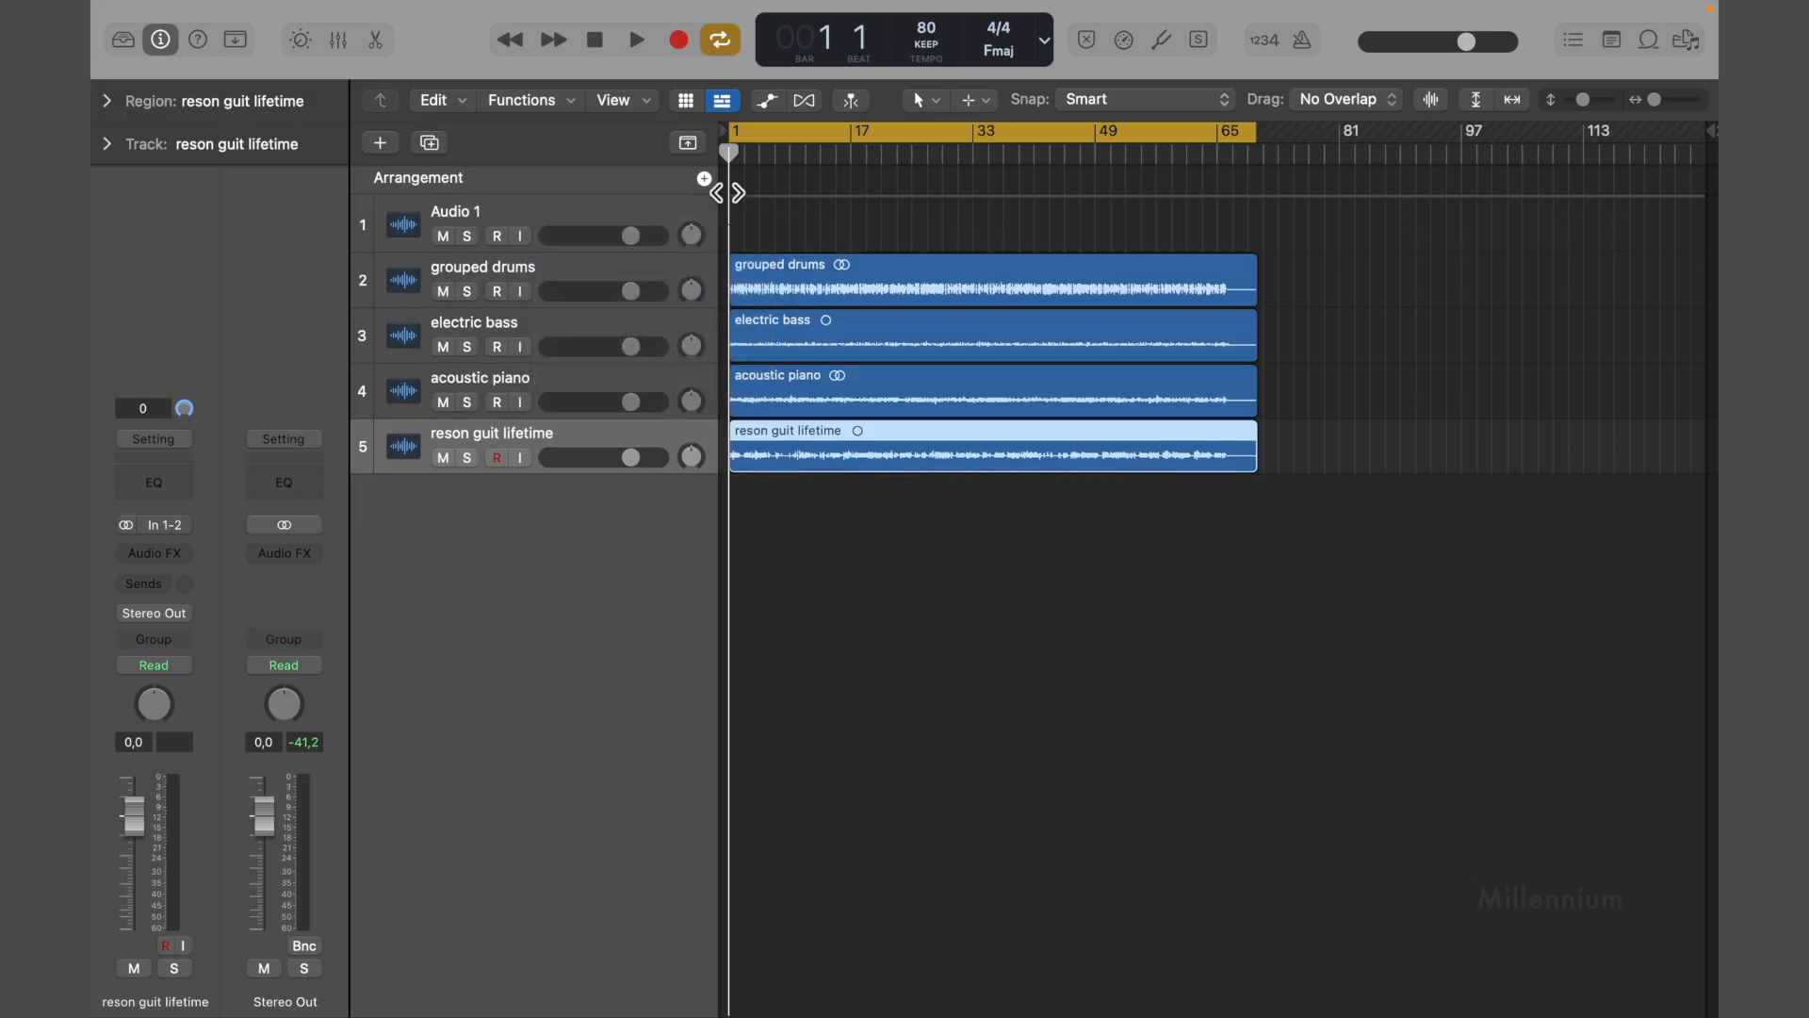
Add nine arrangement sections from bar 1 onward: Intro, Verse, Chorus, Bridge and five Outros
click(710, 182)
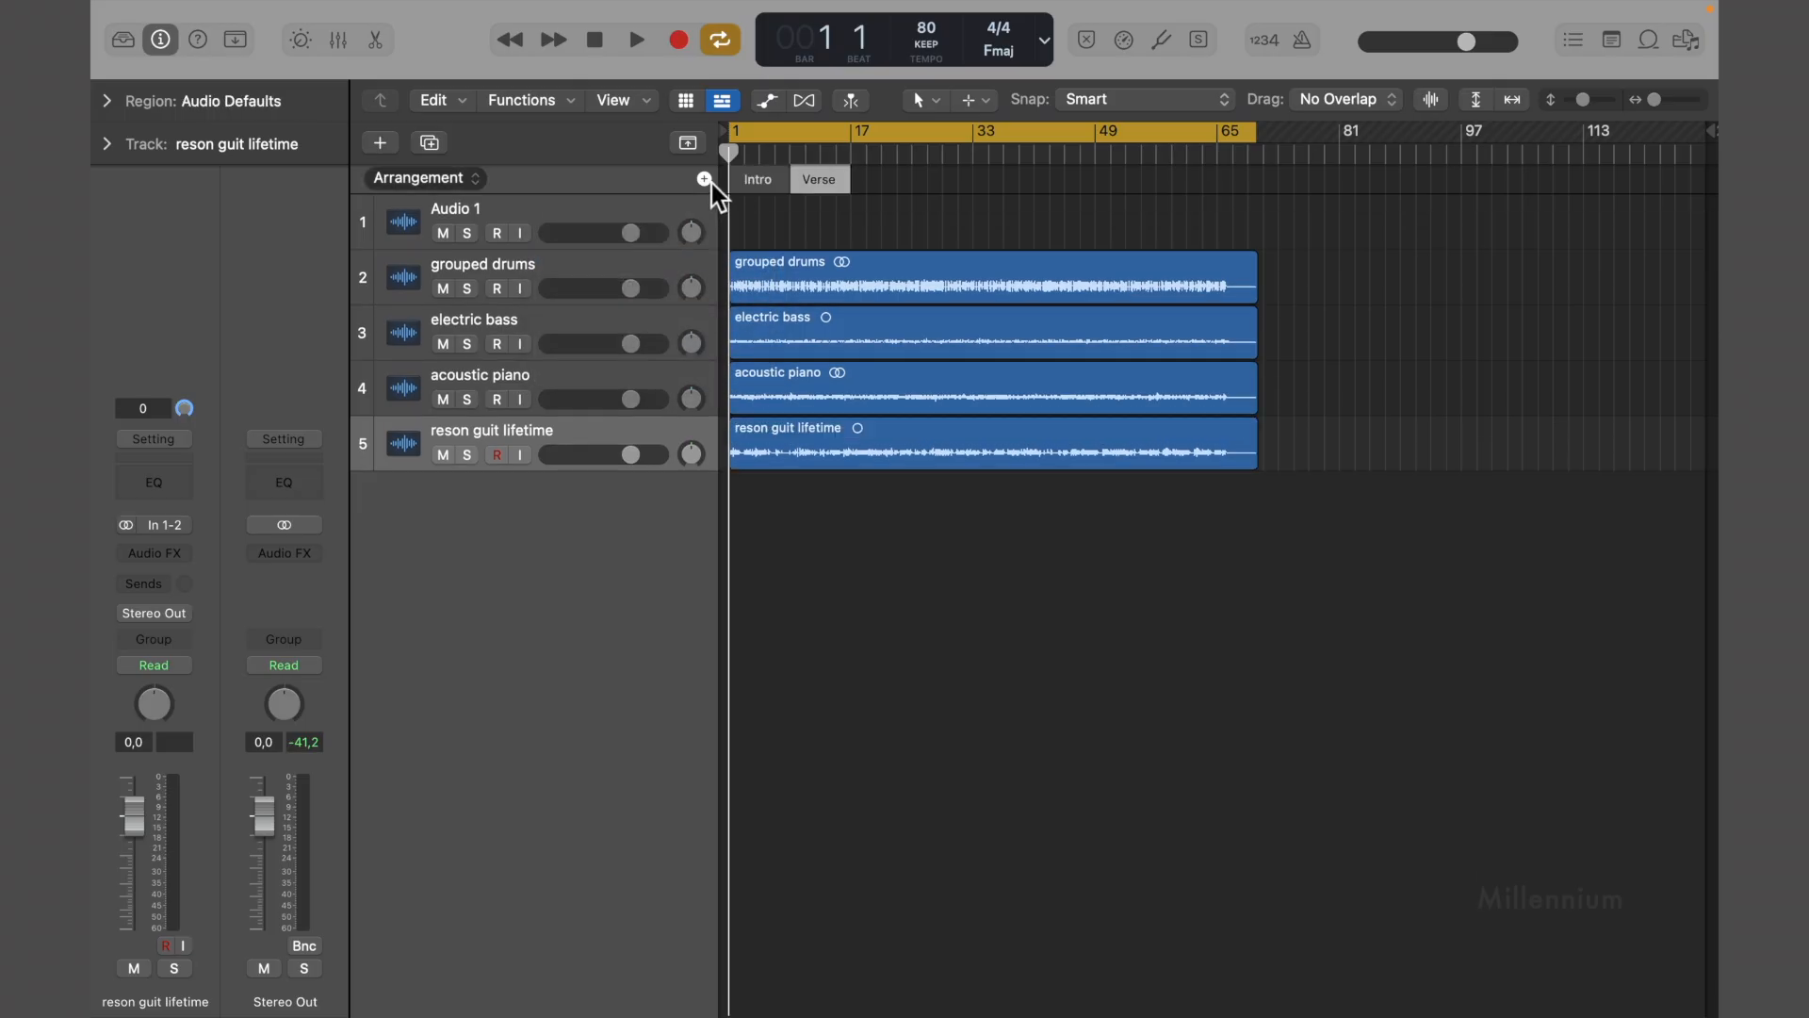
click(711, 183)
click(709, 179)
click(709, 179)
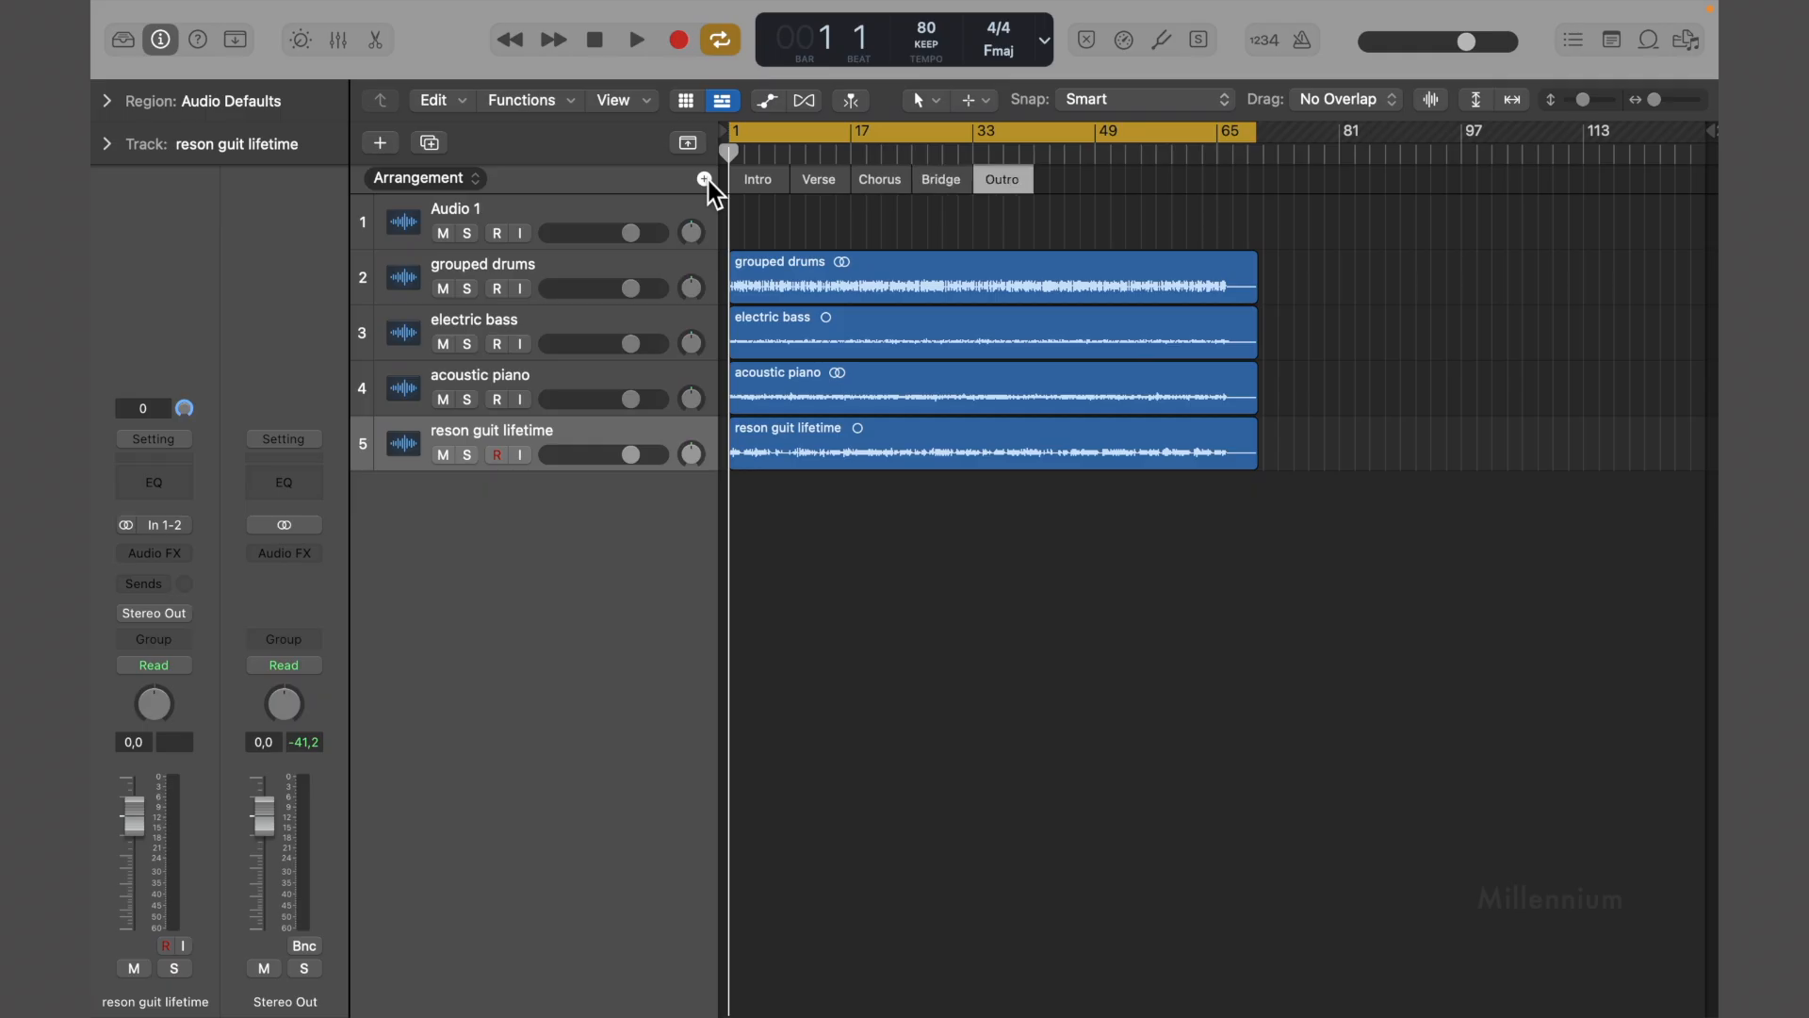
click(708, 179)
click(709, 179)
click(708, 179)
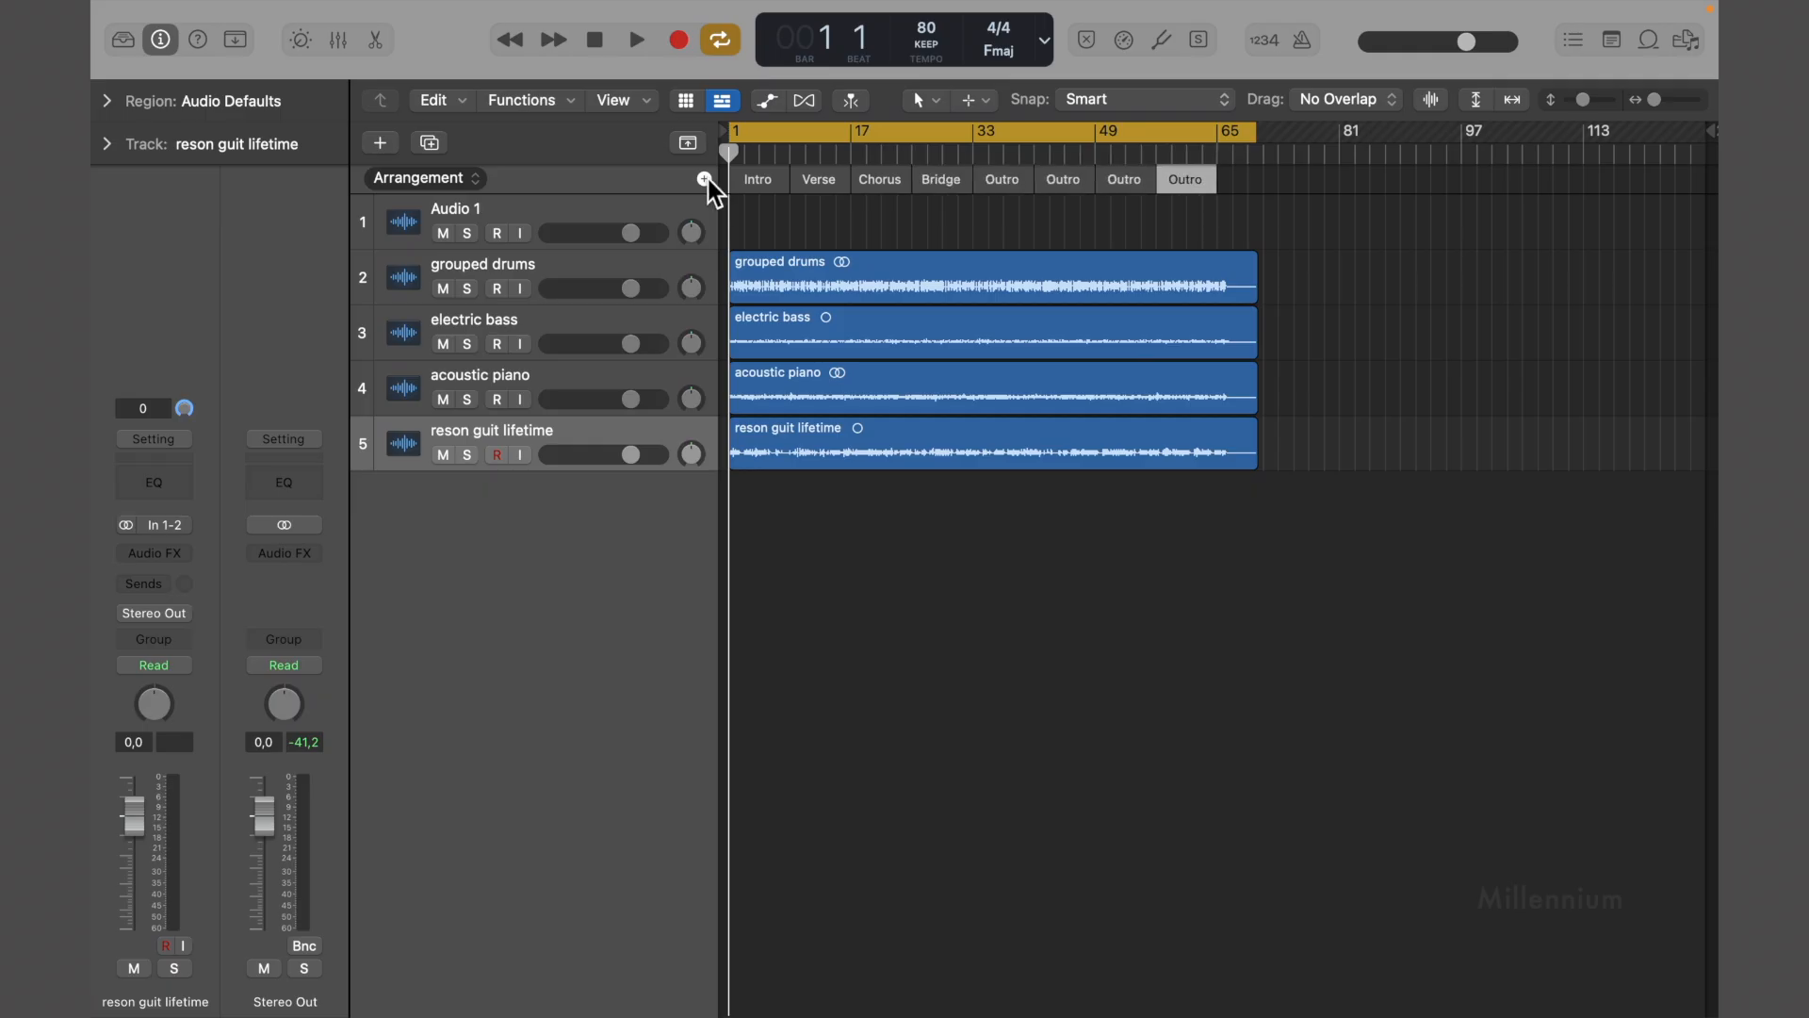
click(708, 179)
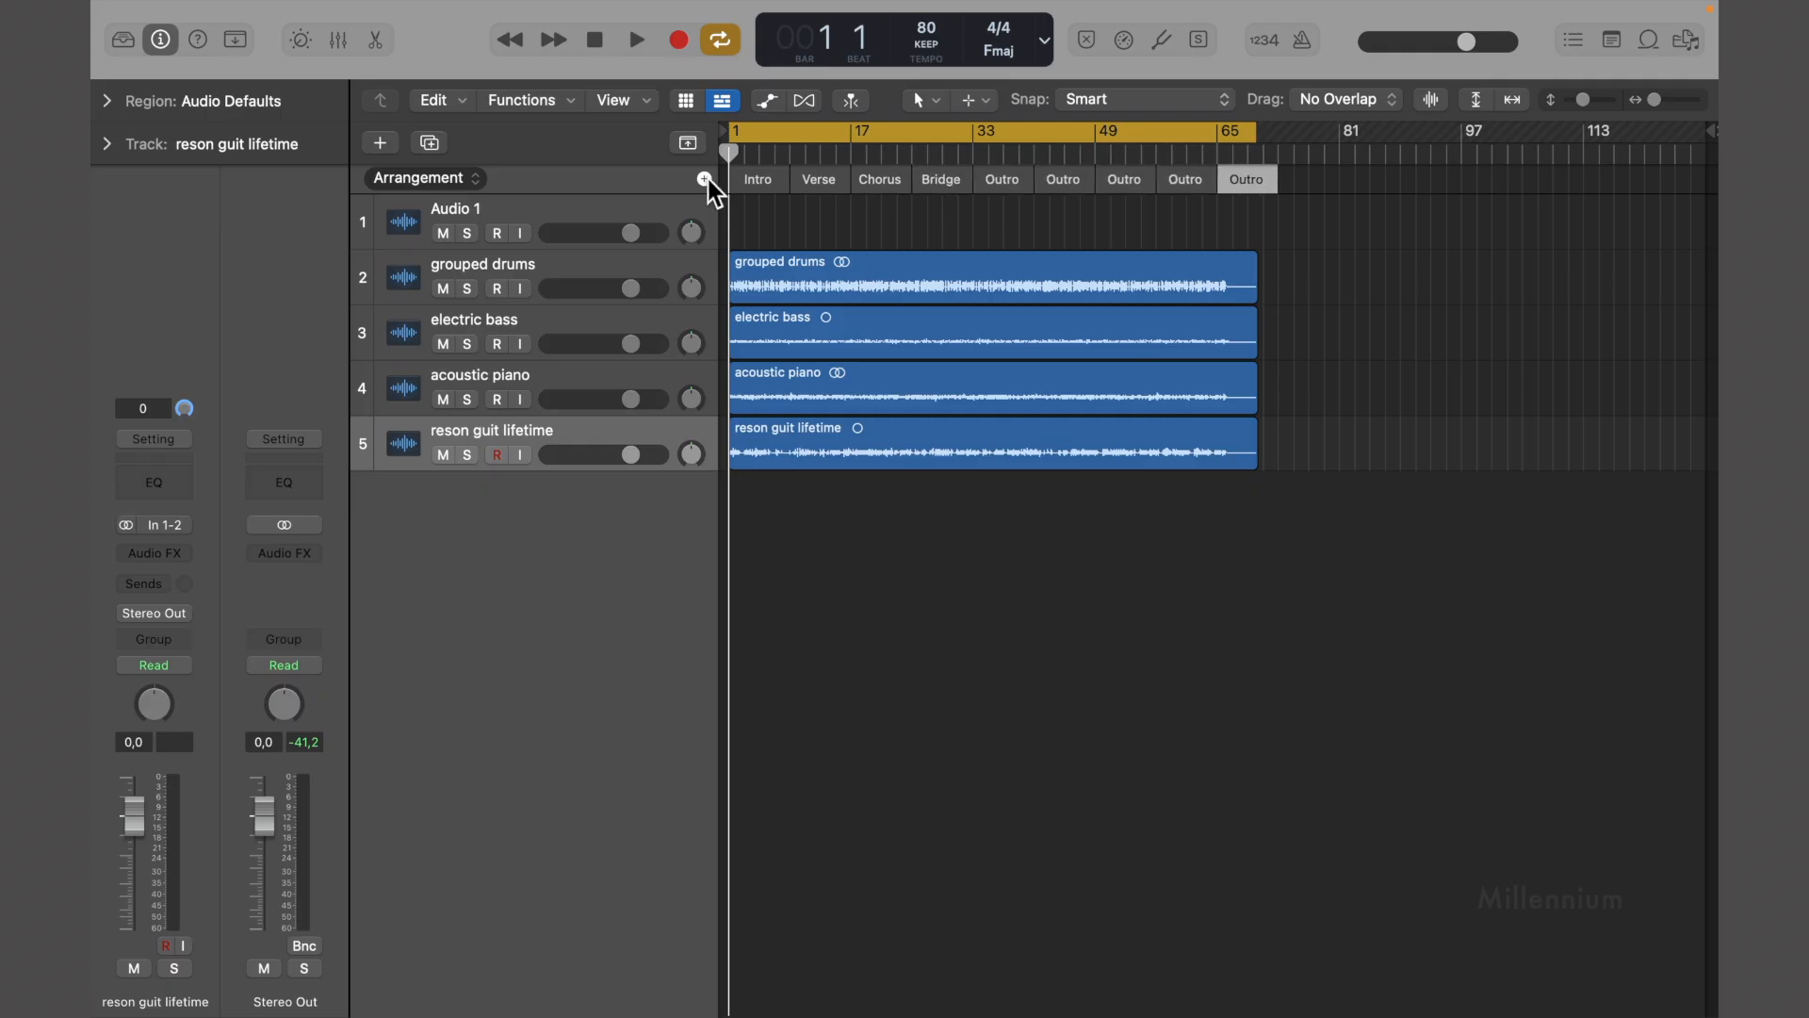
Change arrangement sections four to eight to Verse, Chorus, Bridge, Verse and Chorus, and shorten the final Outro to the end of the stems
click(947, 178)
click(980, 208)
click(1021, 183)
click(1067, 243)
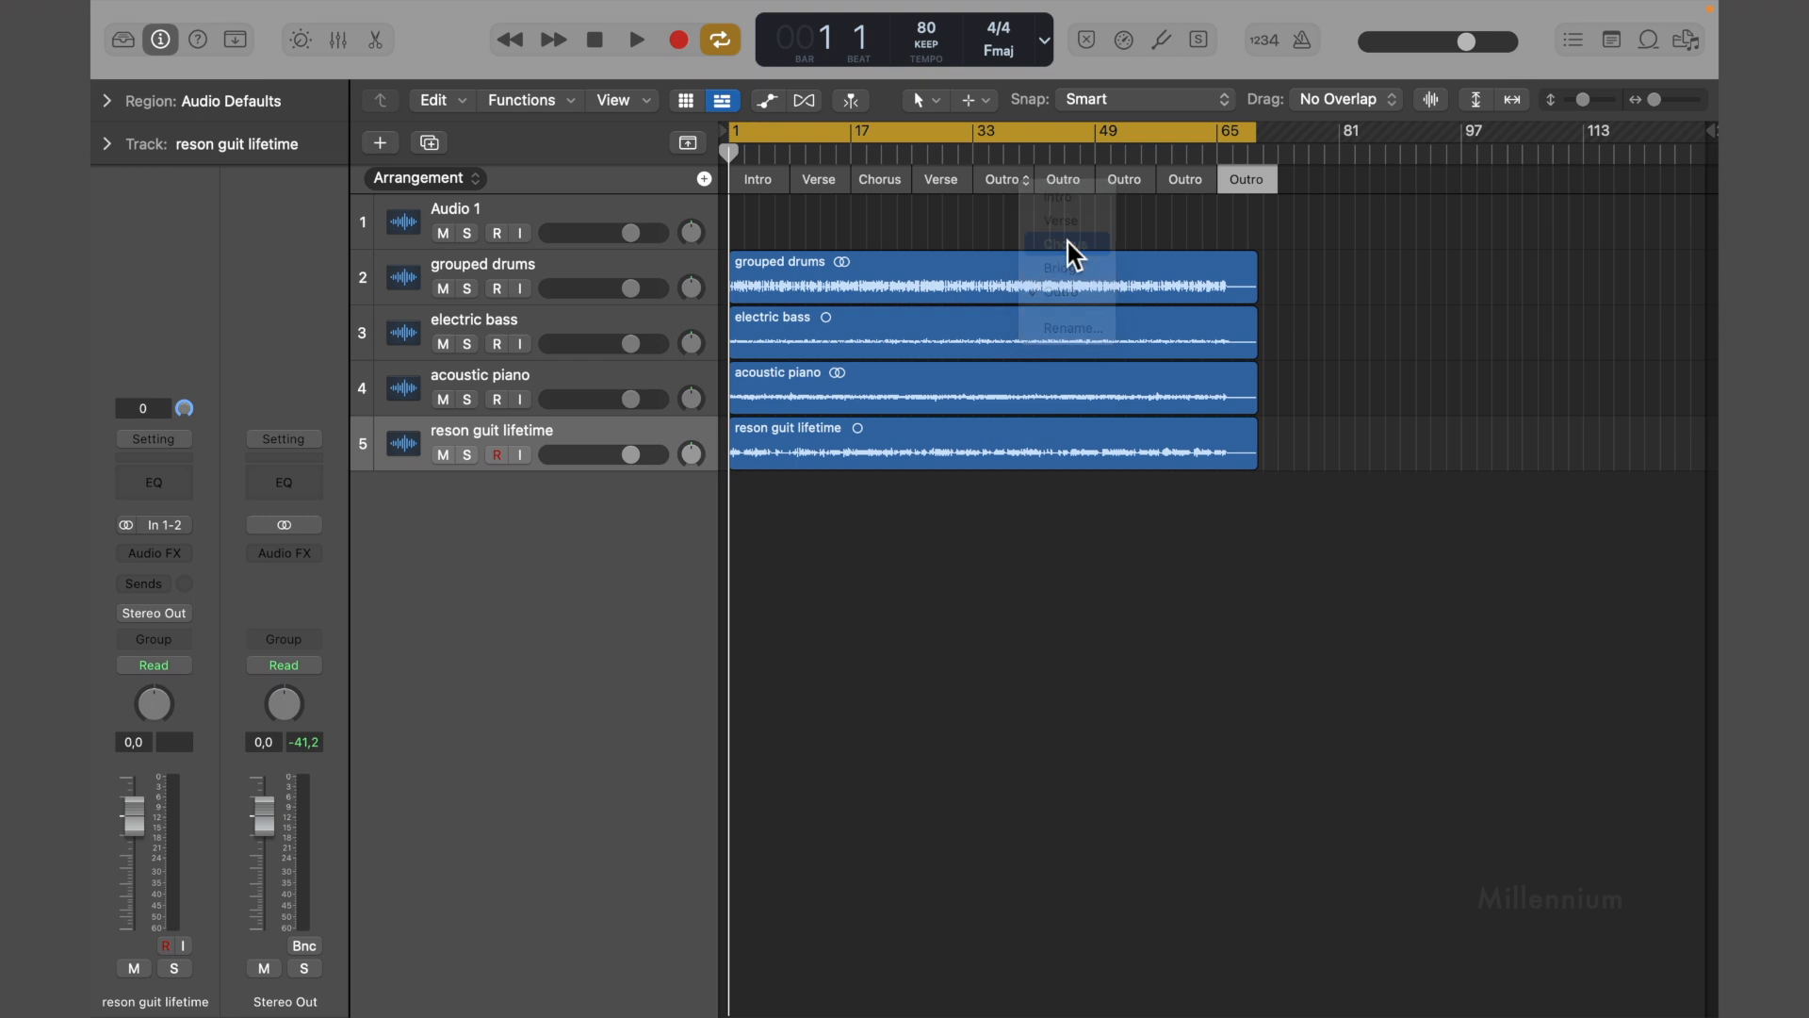
click(1078, 179)
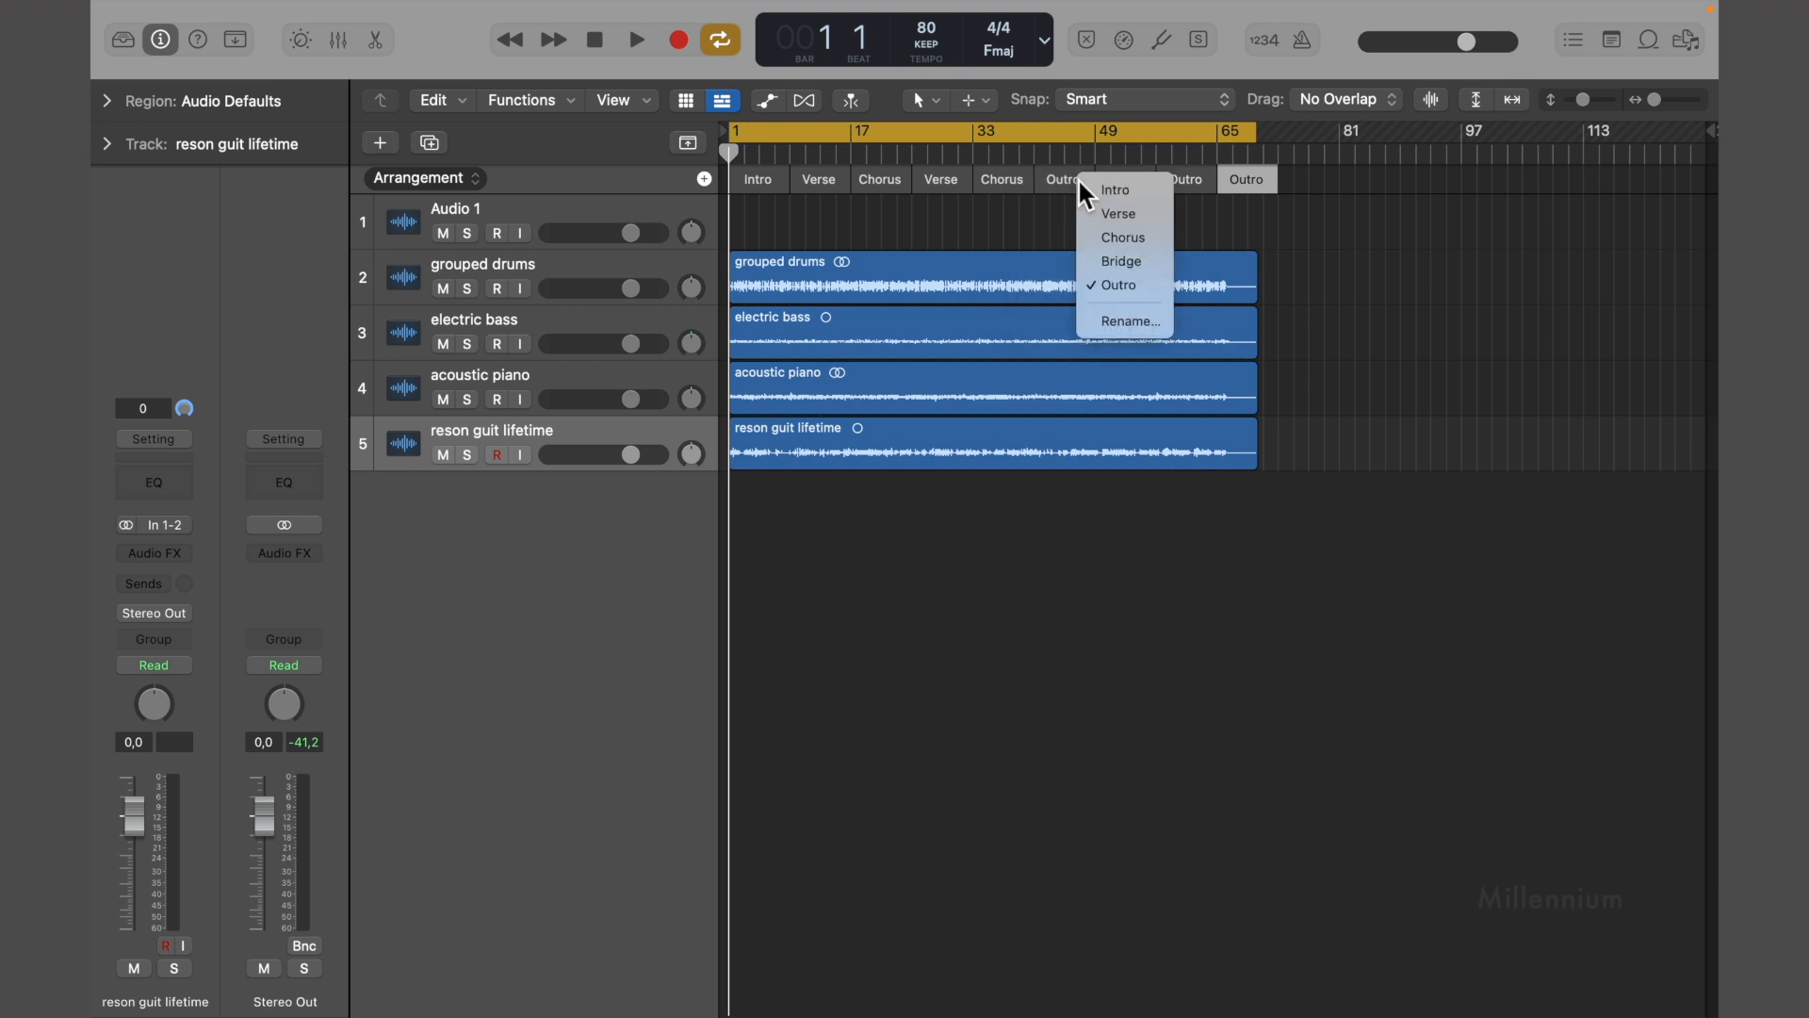
click(1127, 264)
click(1144, 187)
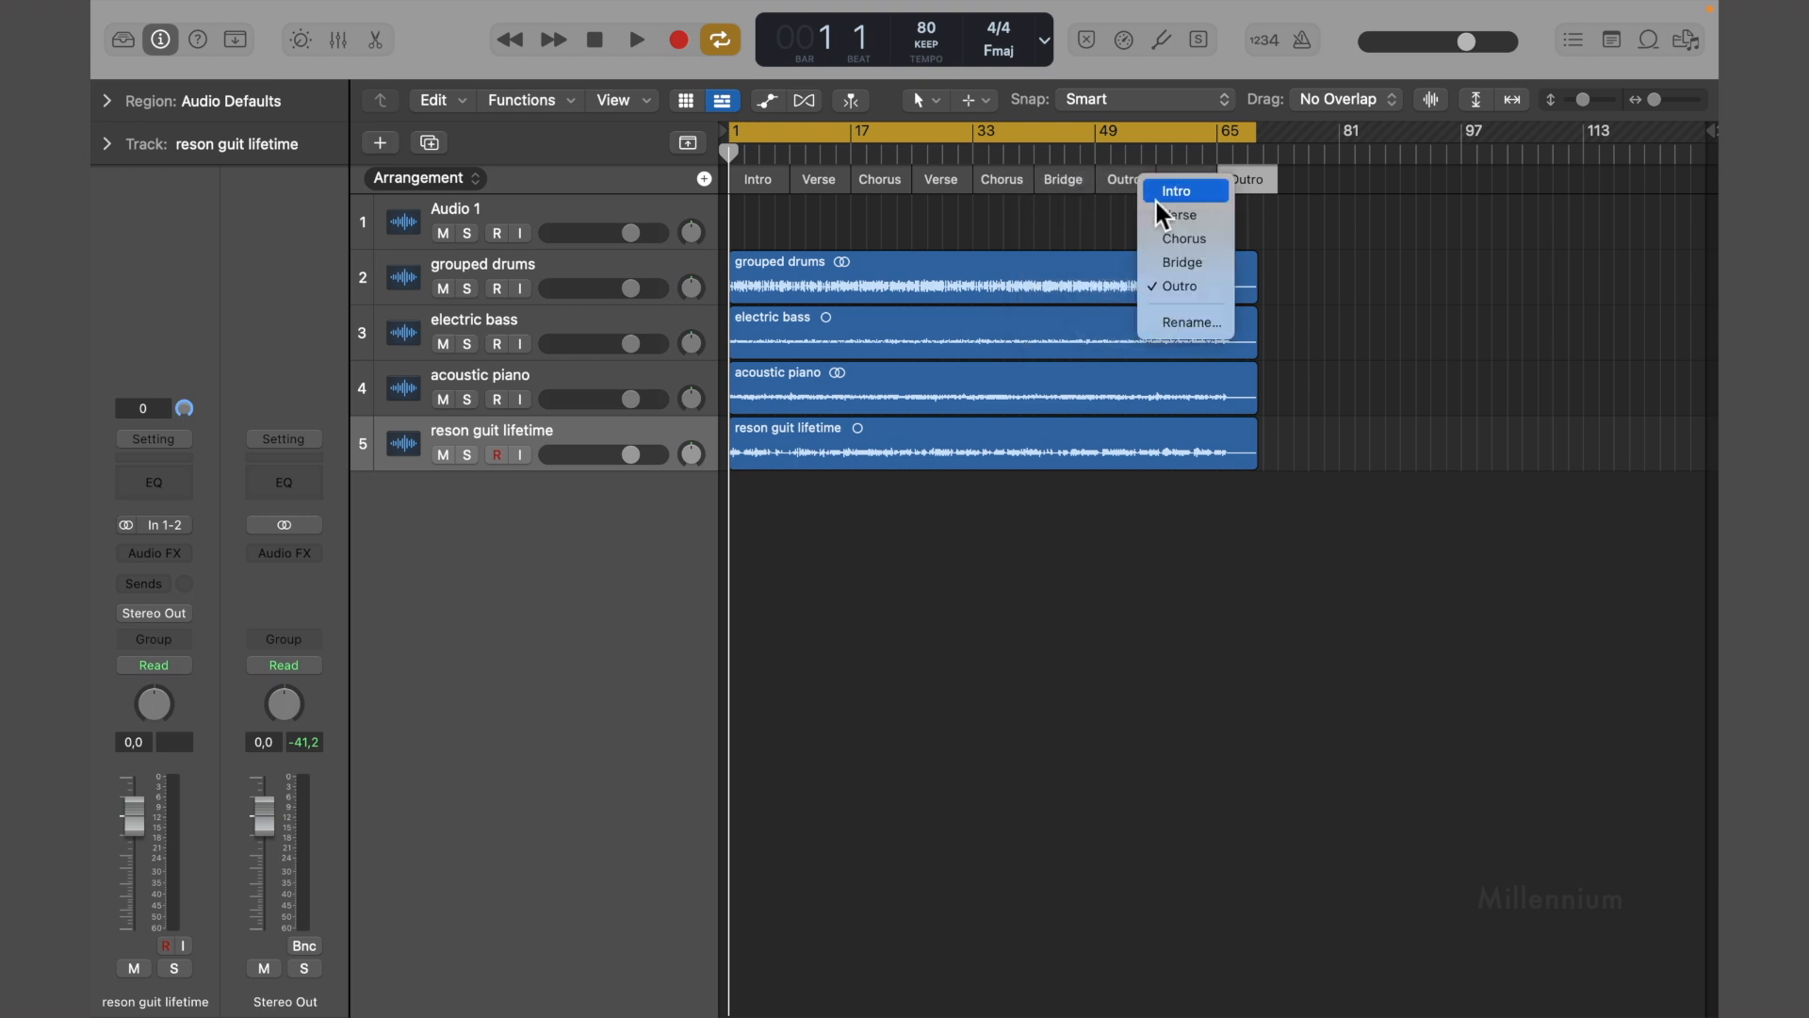
click(1177, 218)
click(1188, 186)
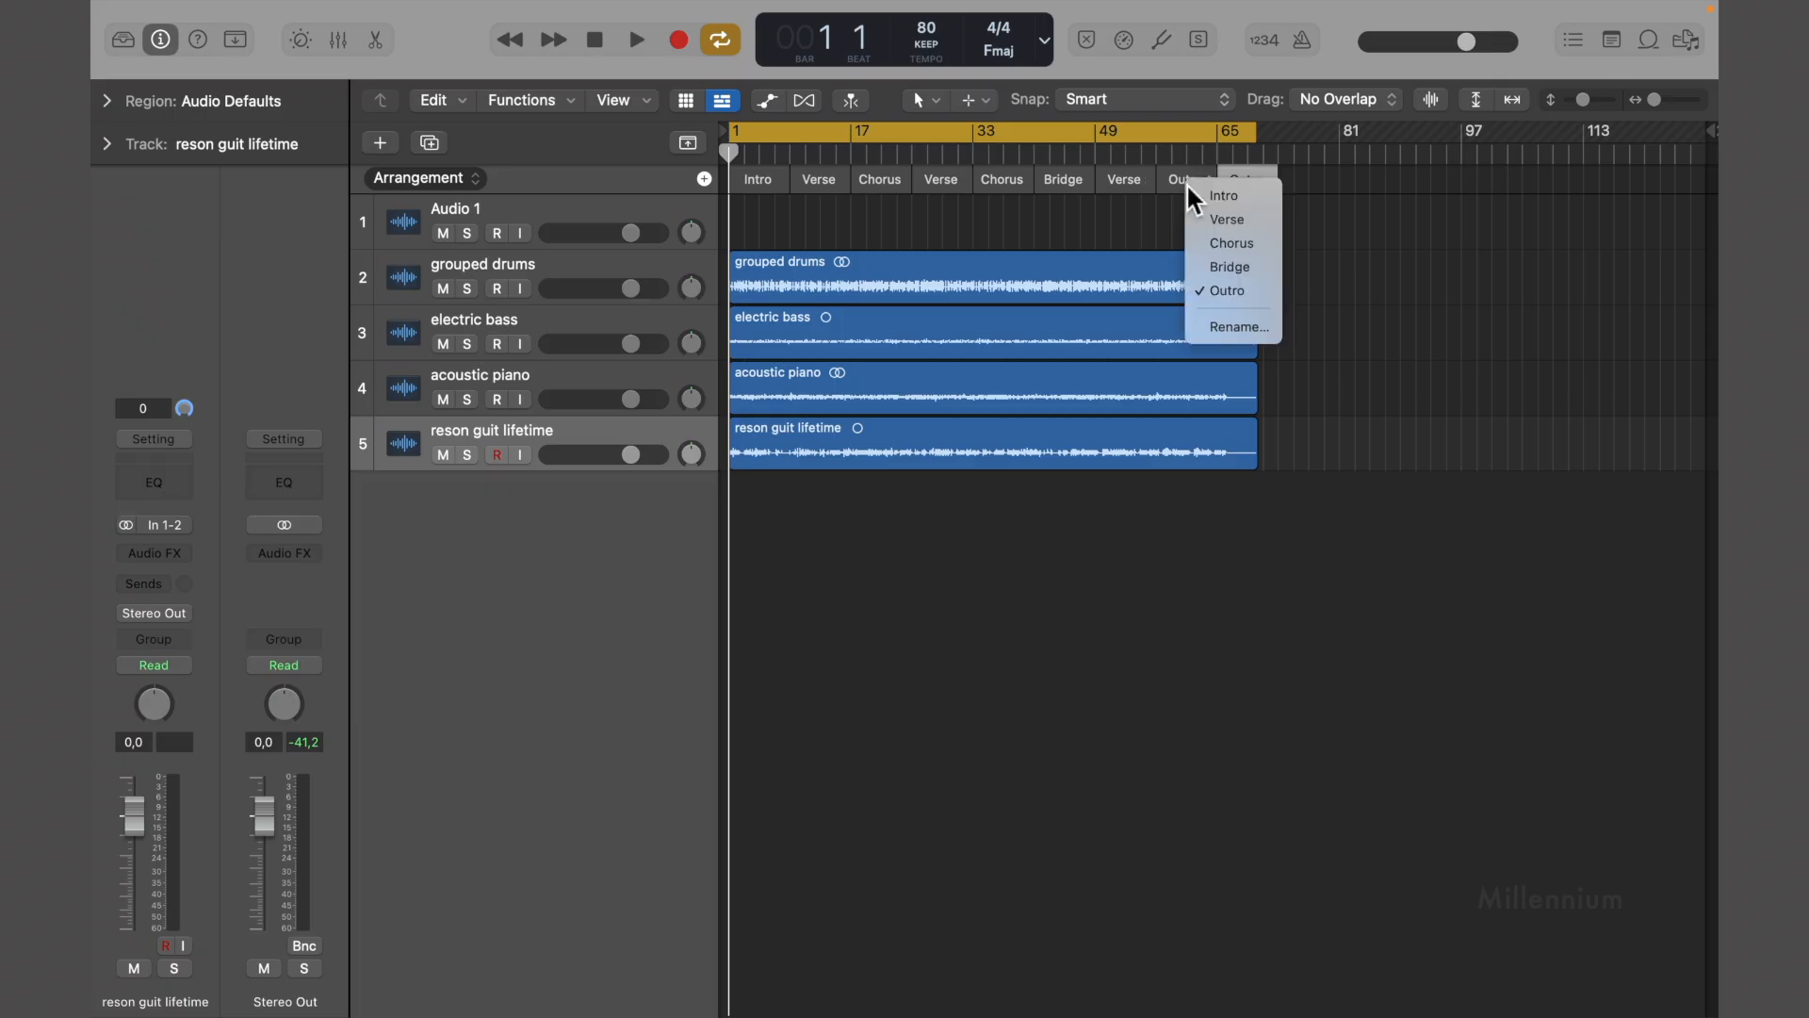
click(1219, 243)
drag(1275, 179, 1256, 179)
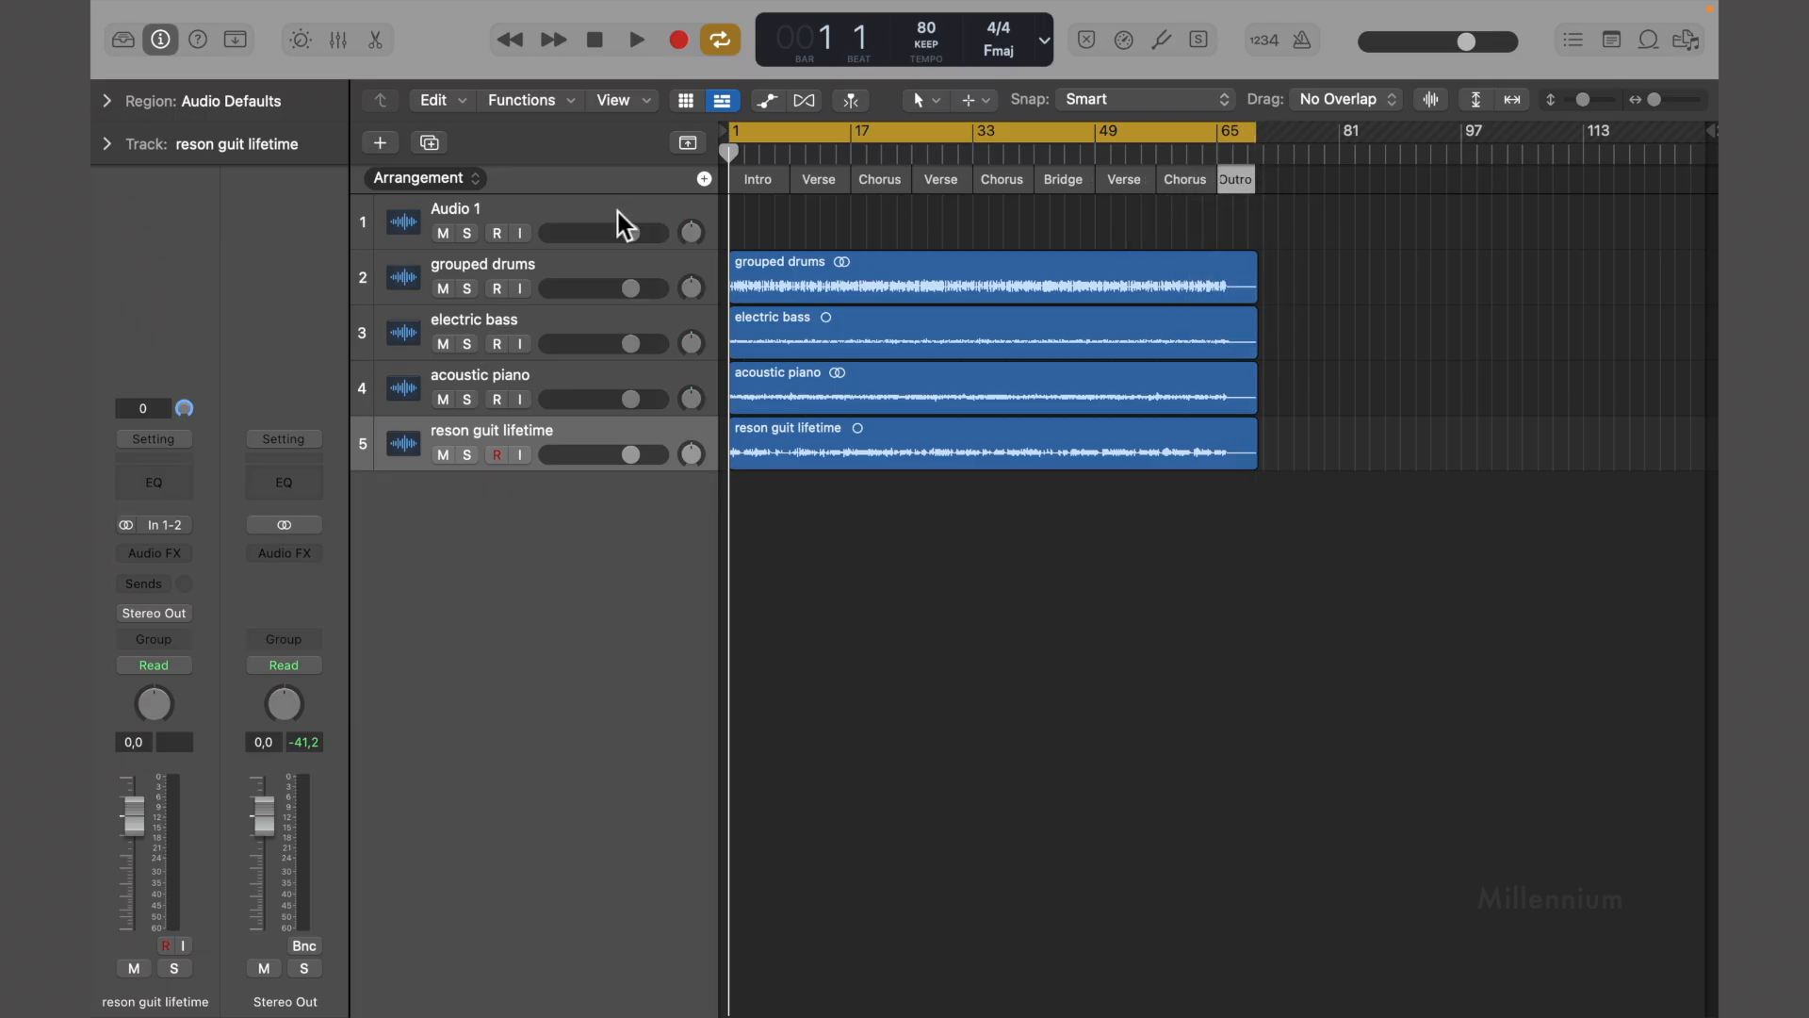
Add a Drummer track below Audio 1, view its drummers and drum kit sounds, and briefly mute the grouped drums track
right_click(613, 209)
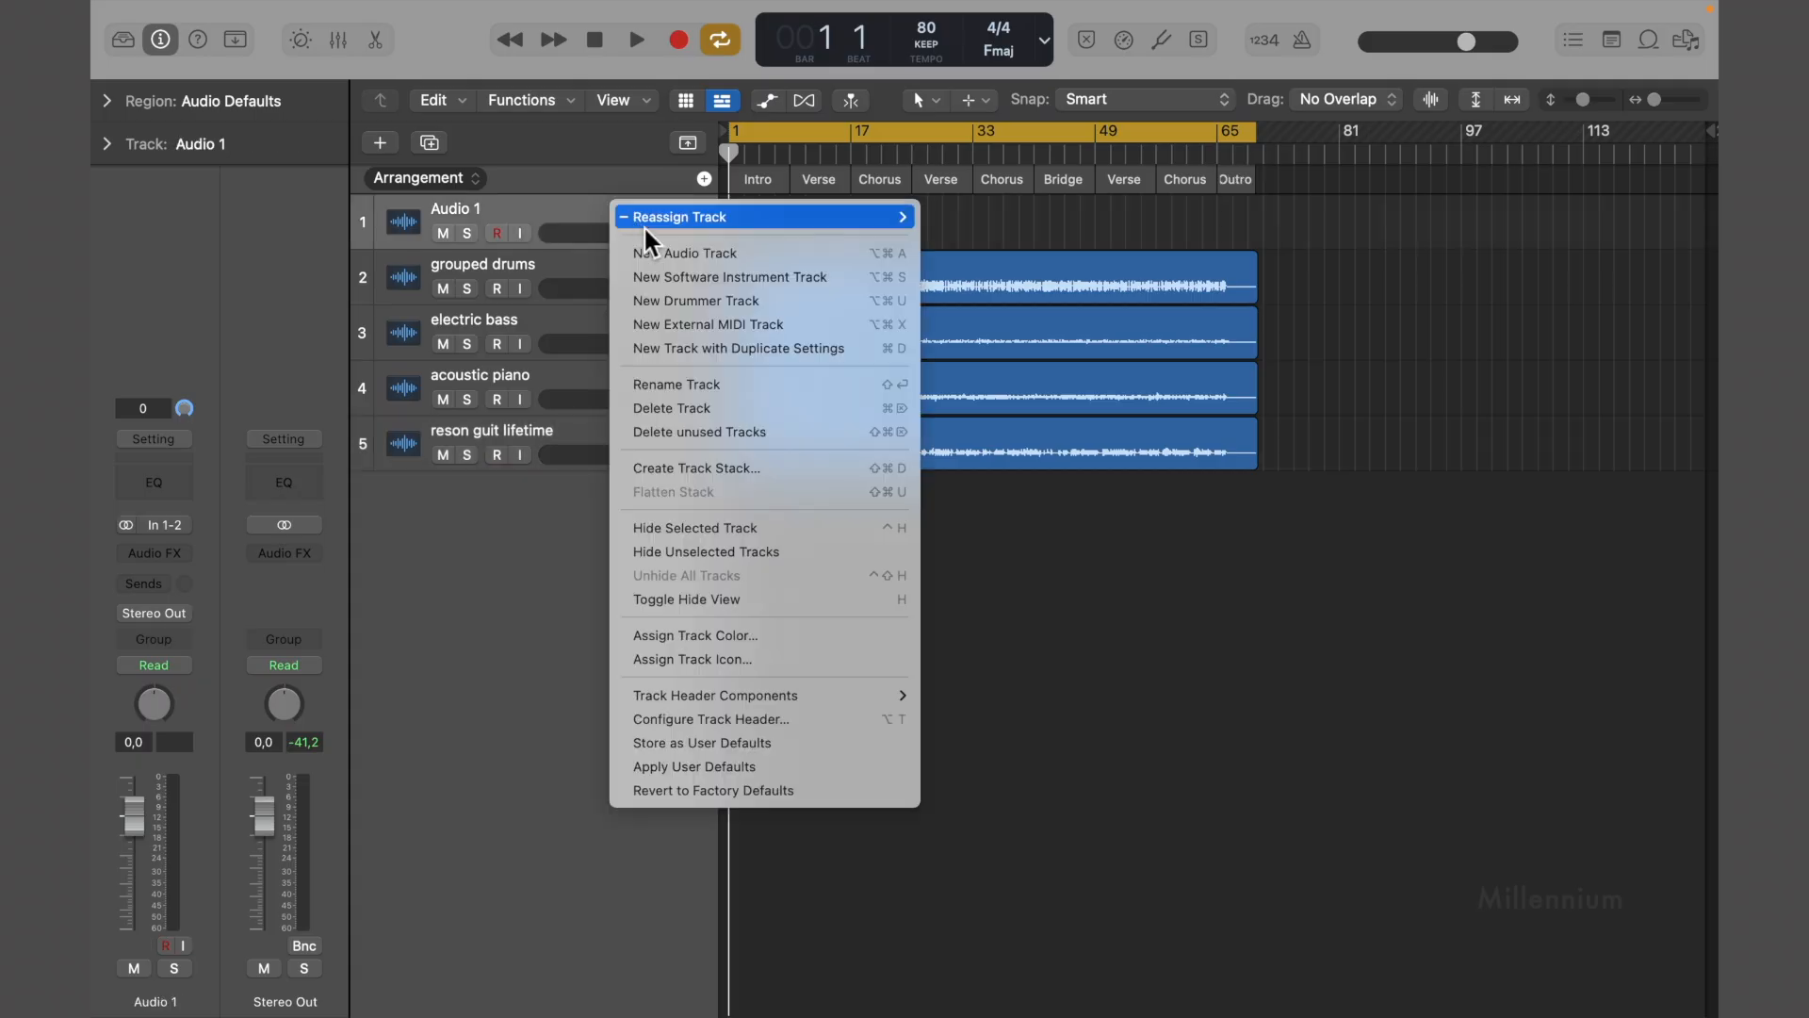
click(709, 297)
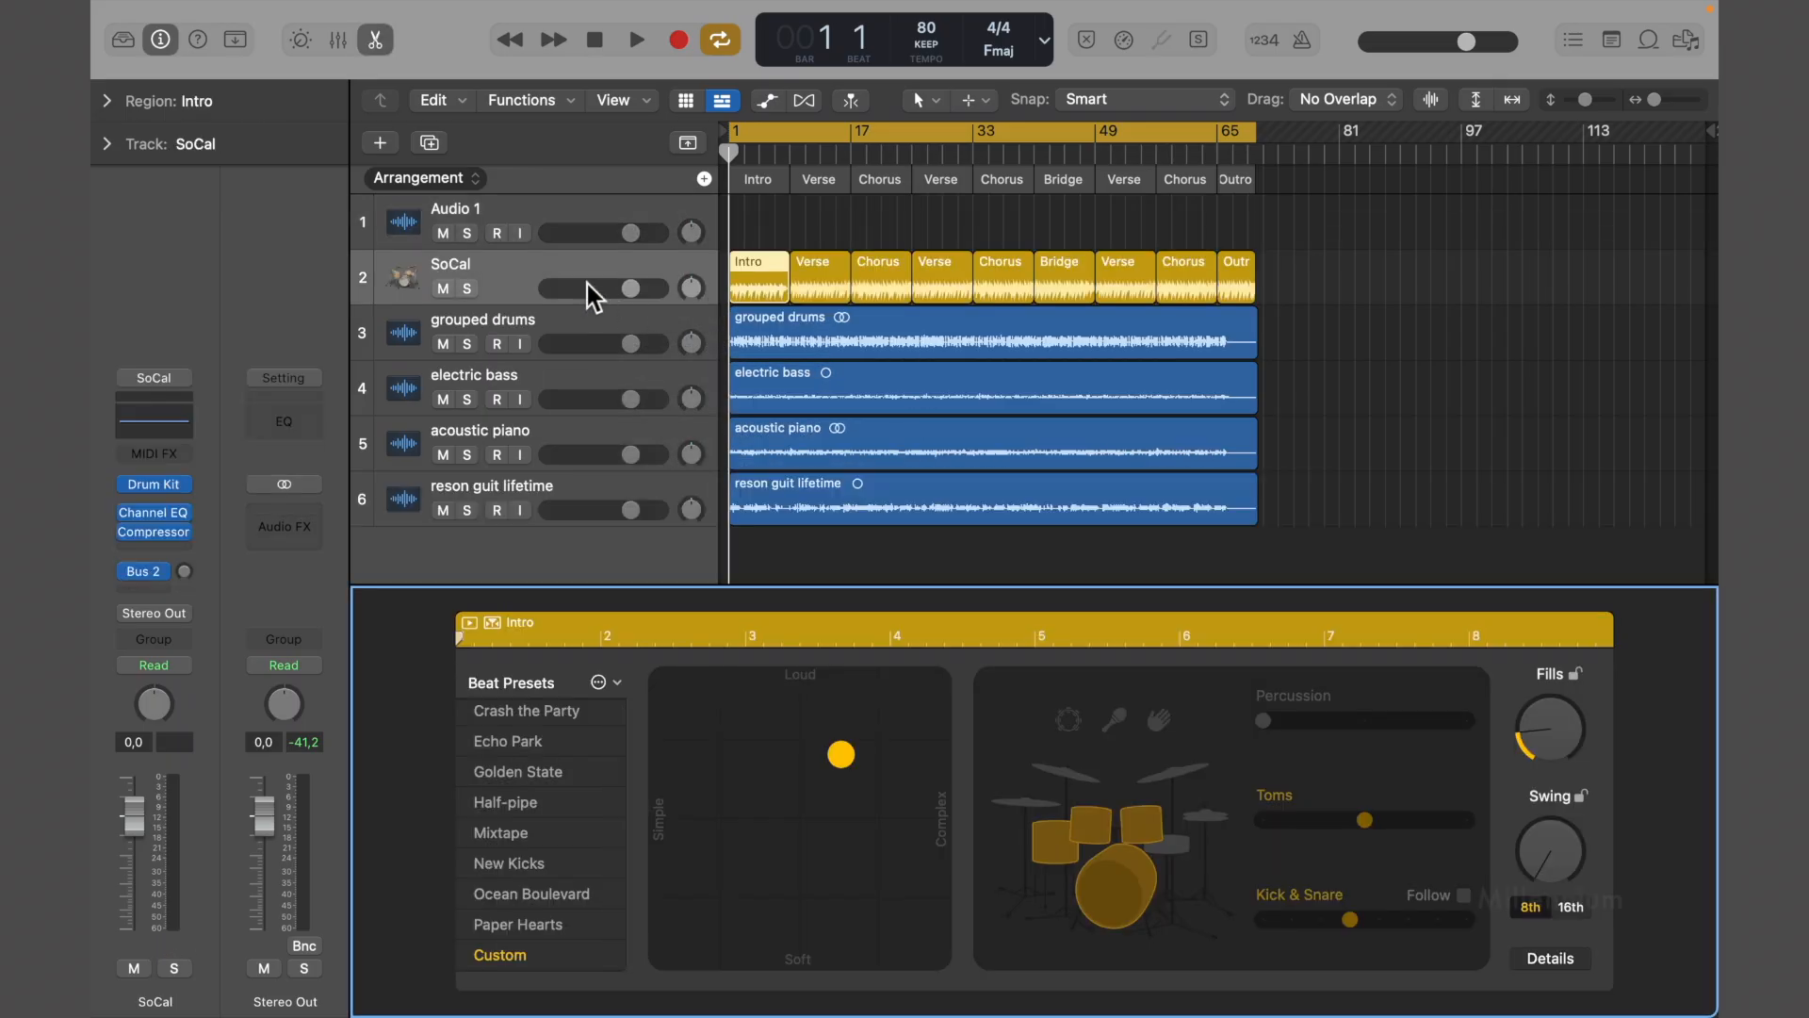
click(121, 36)
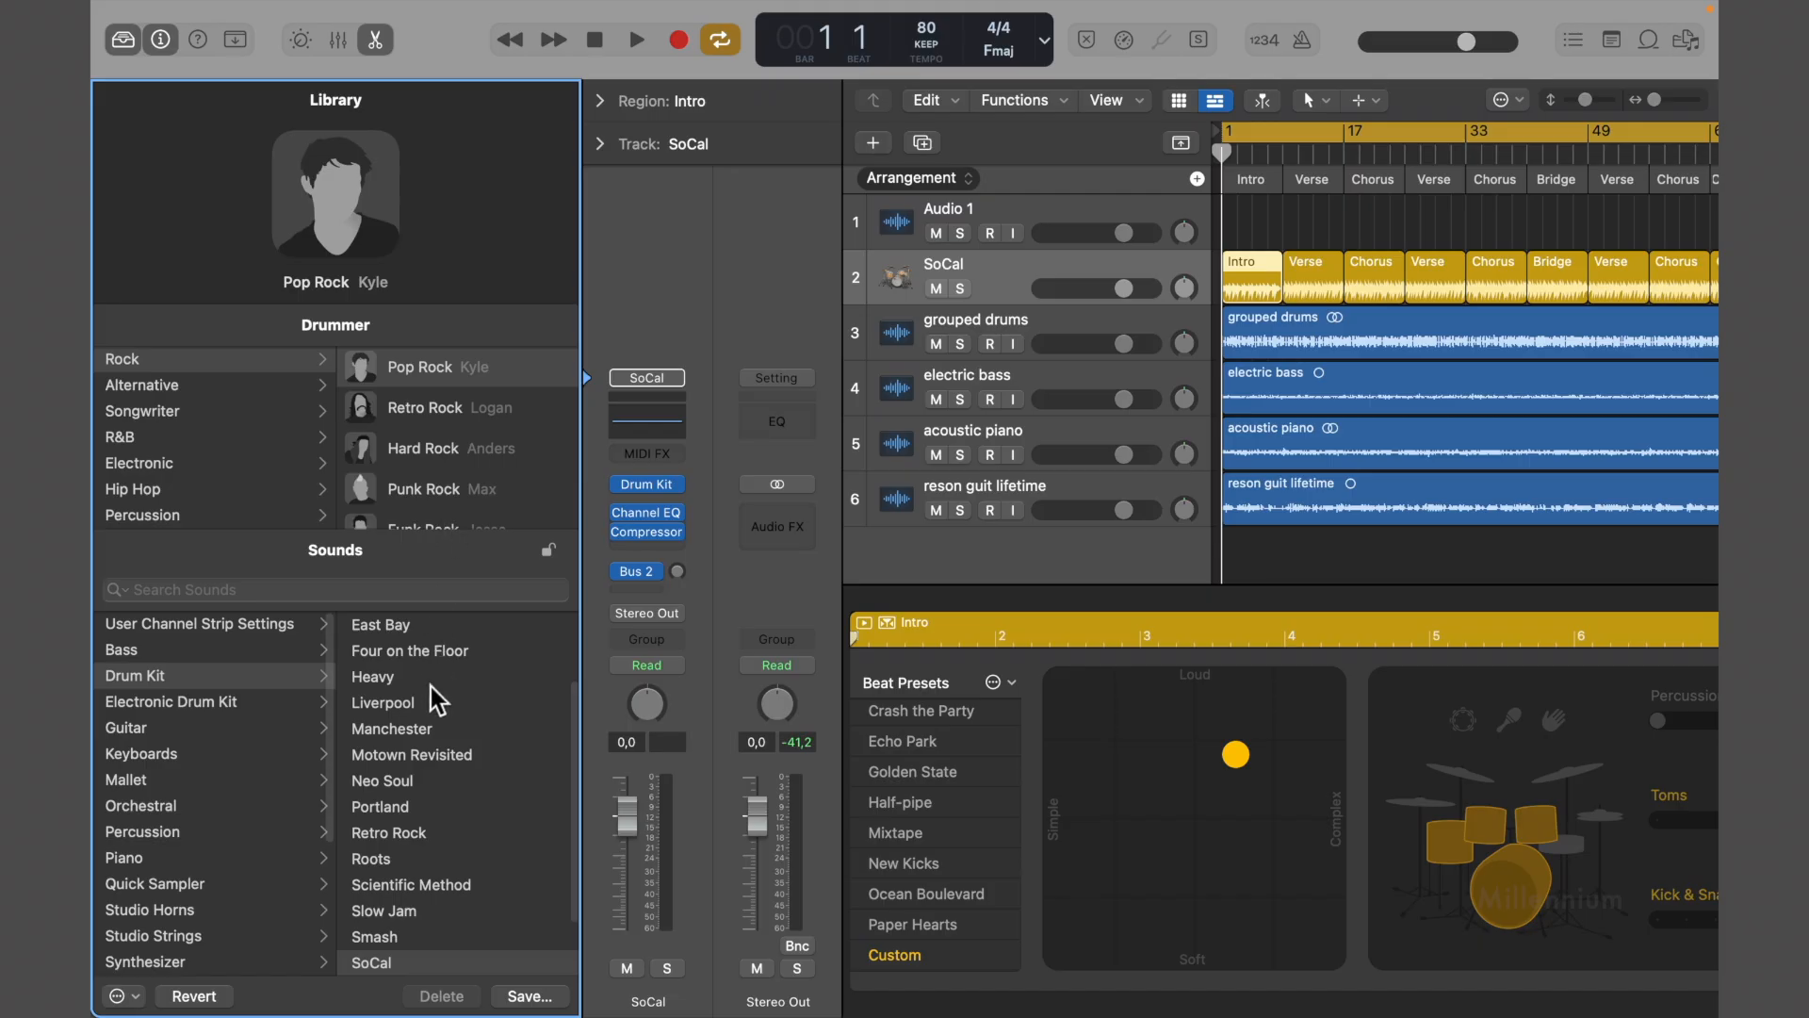
click(938, 345)
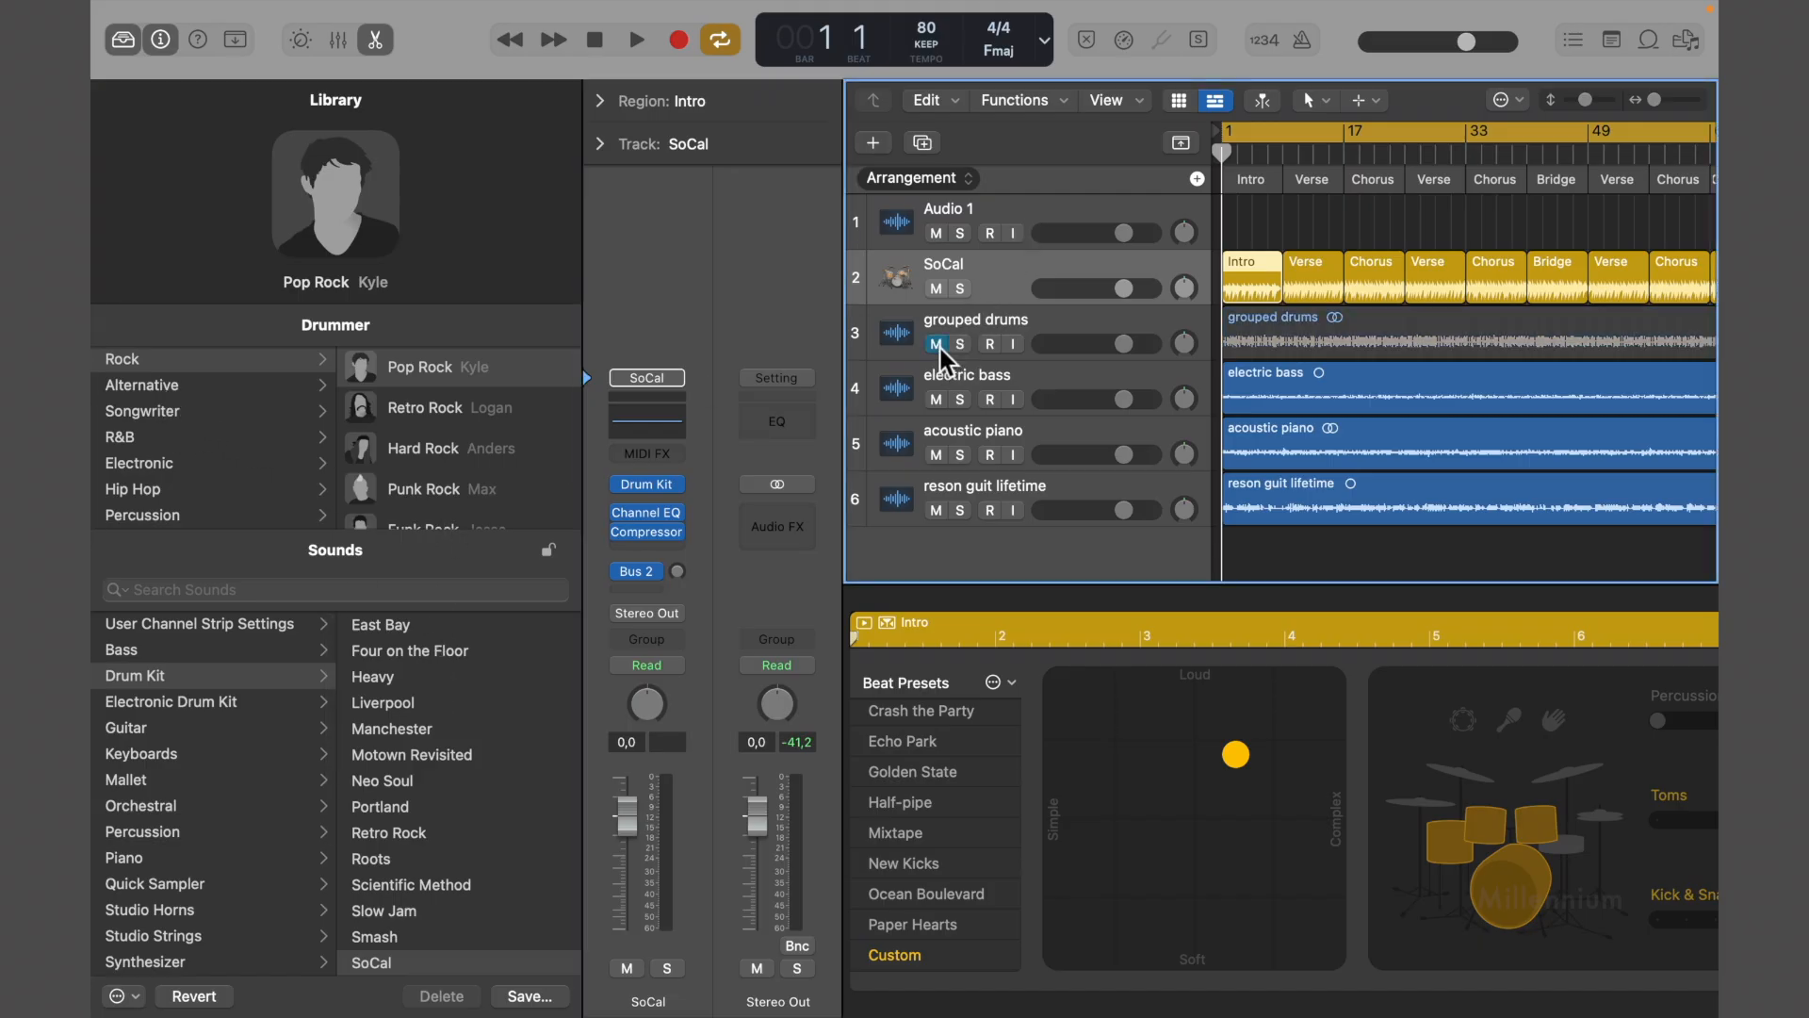
click(938, 345)
click(995, 264)
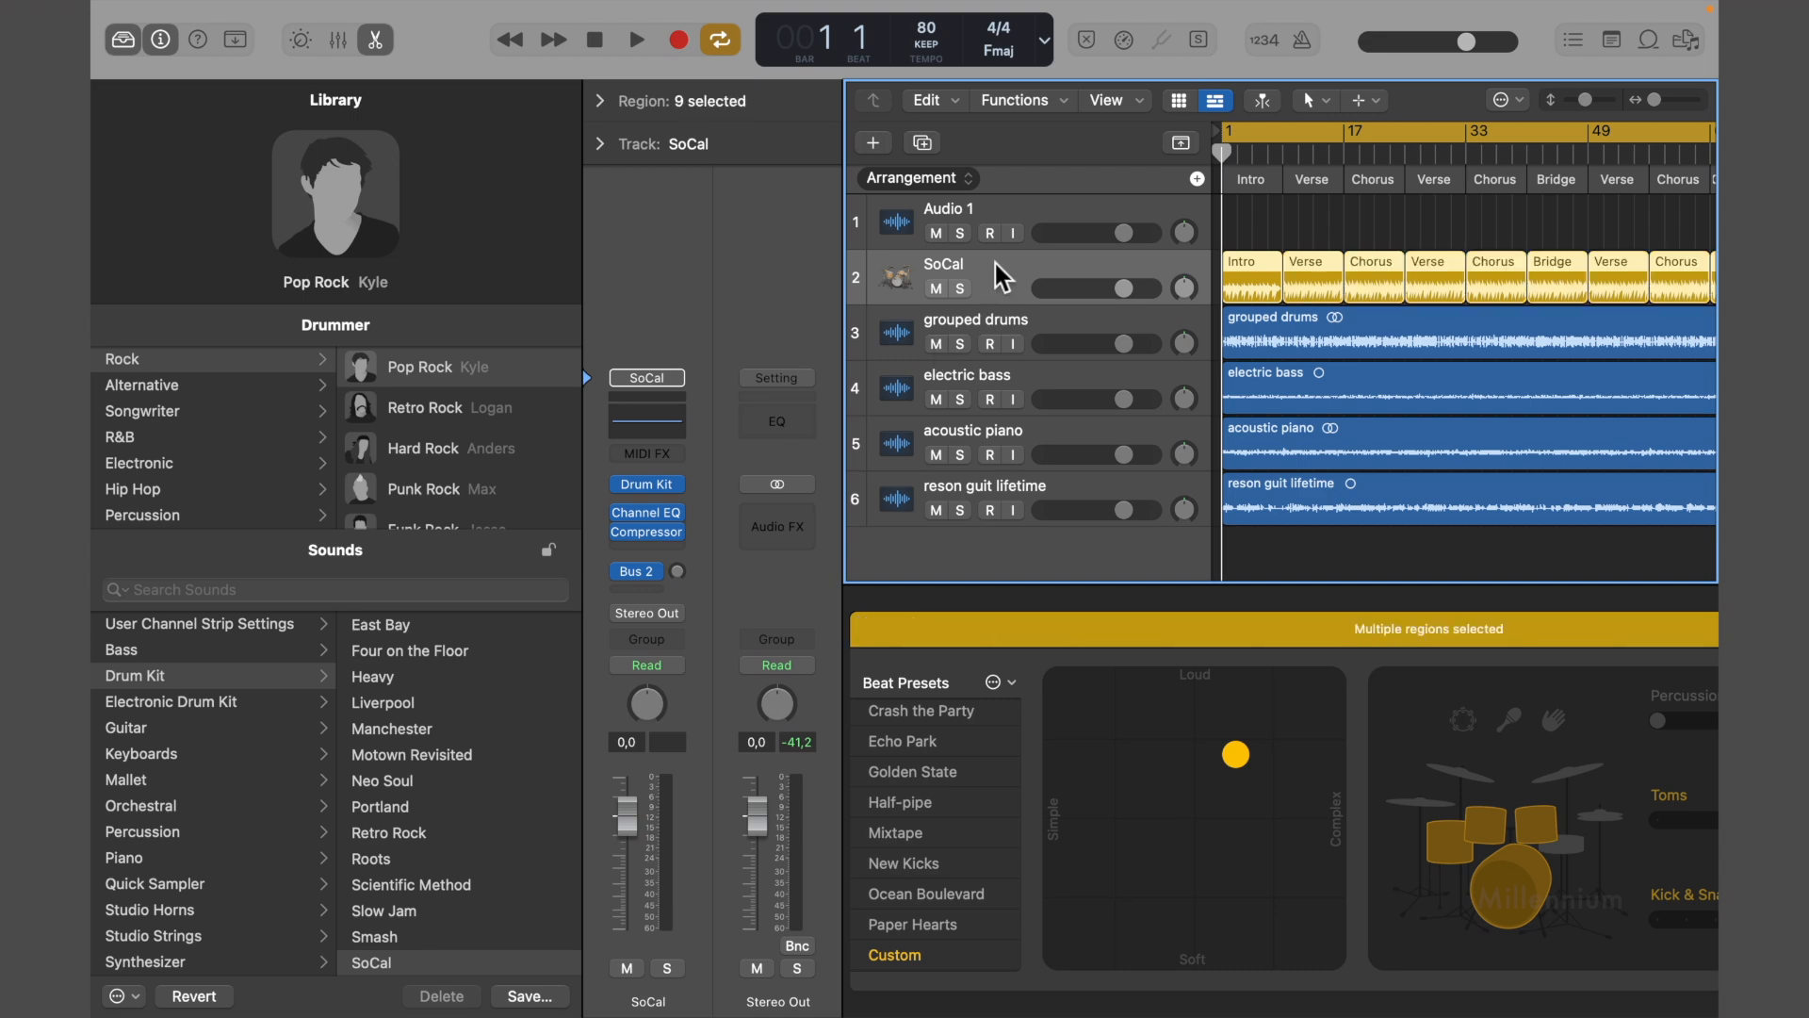
Hide the Library, the inspector and the Drummer editor
click(123, 40)
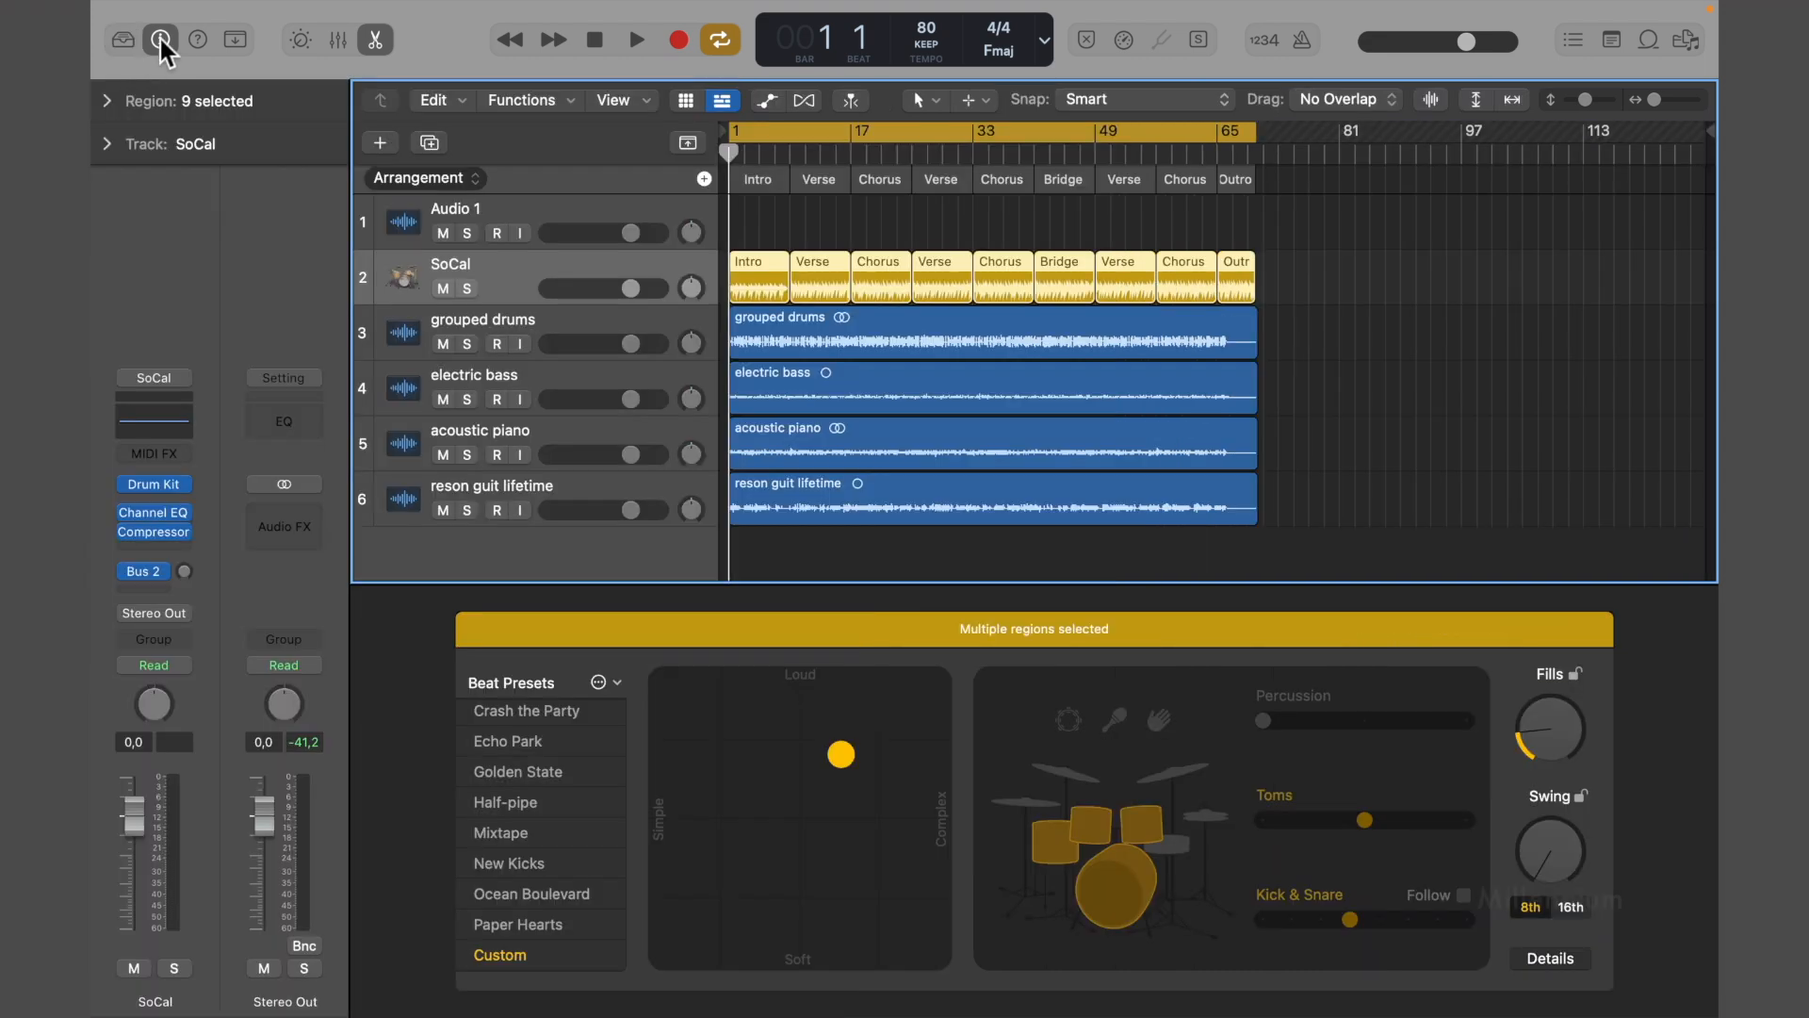
click(162, 38)
click(376, 43)
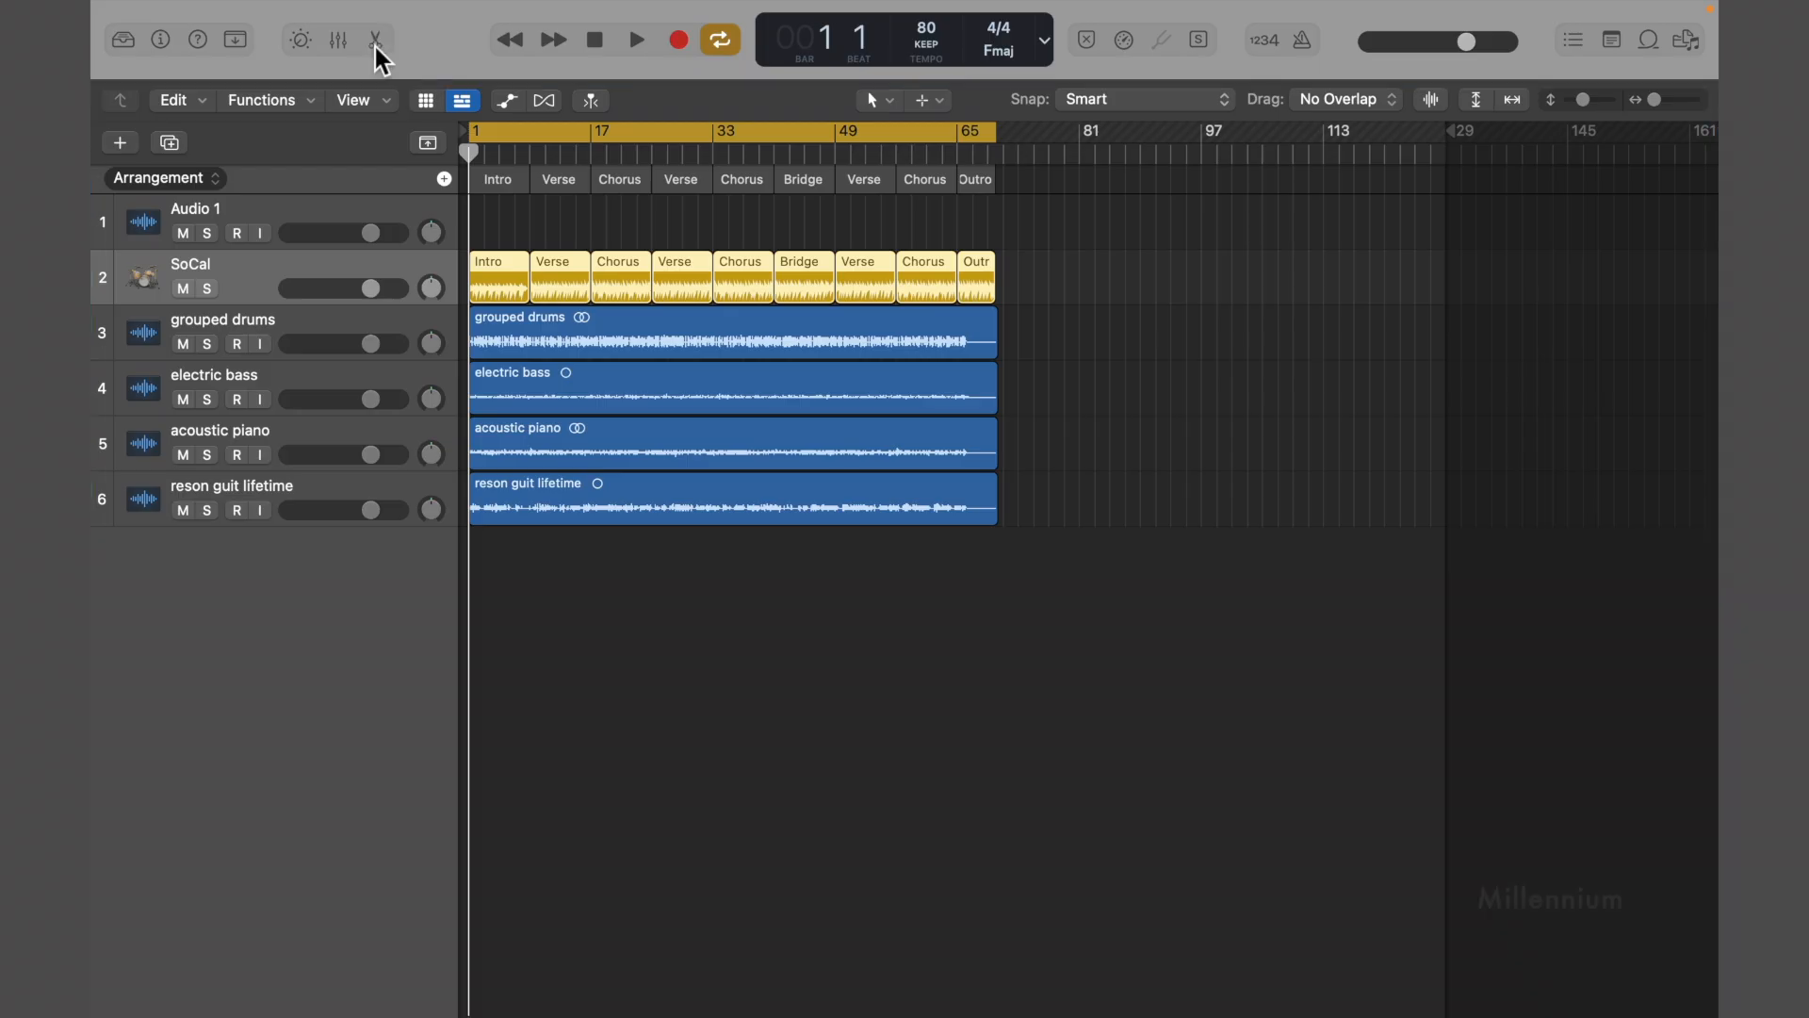
Delete the SoCal Drummer track together with its regions
right_click(250, 283)
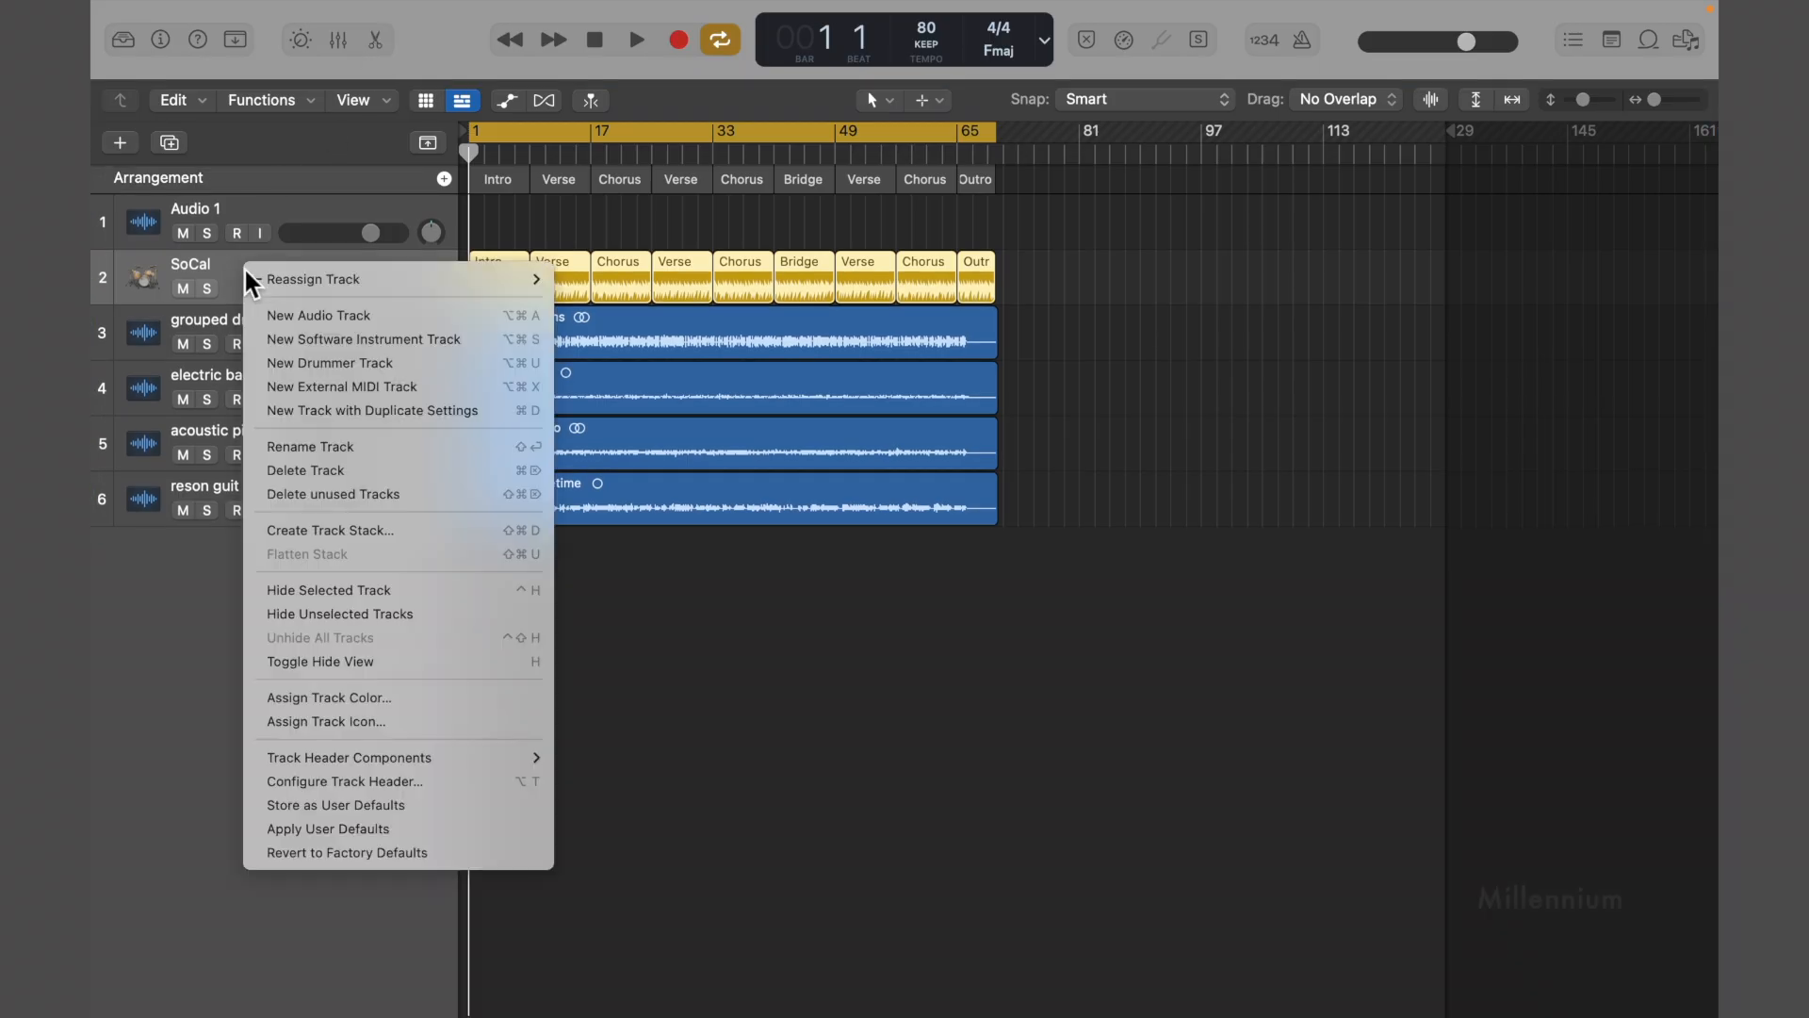
click(316, 470)
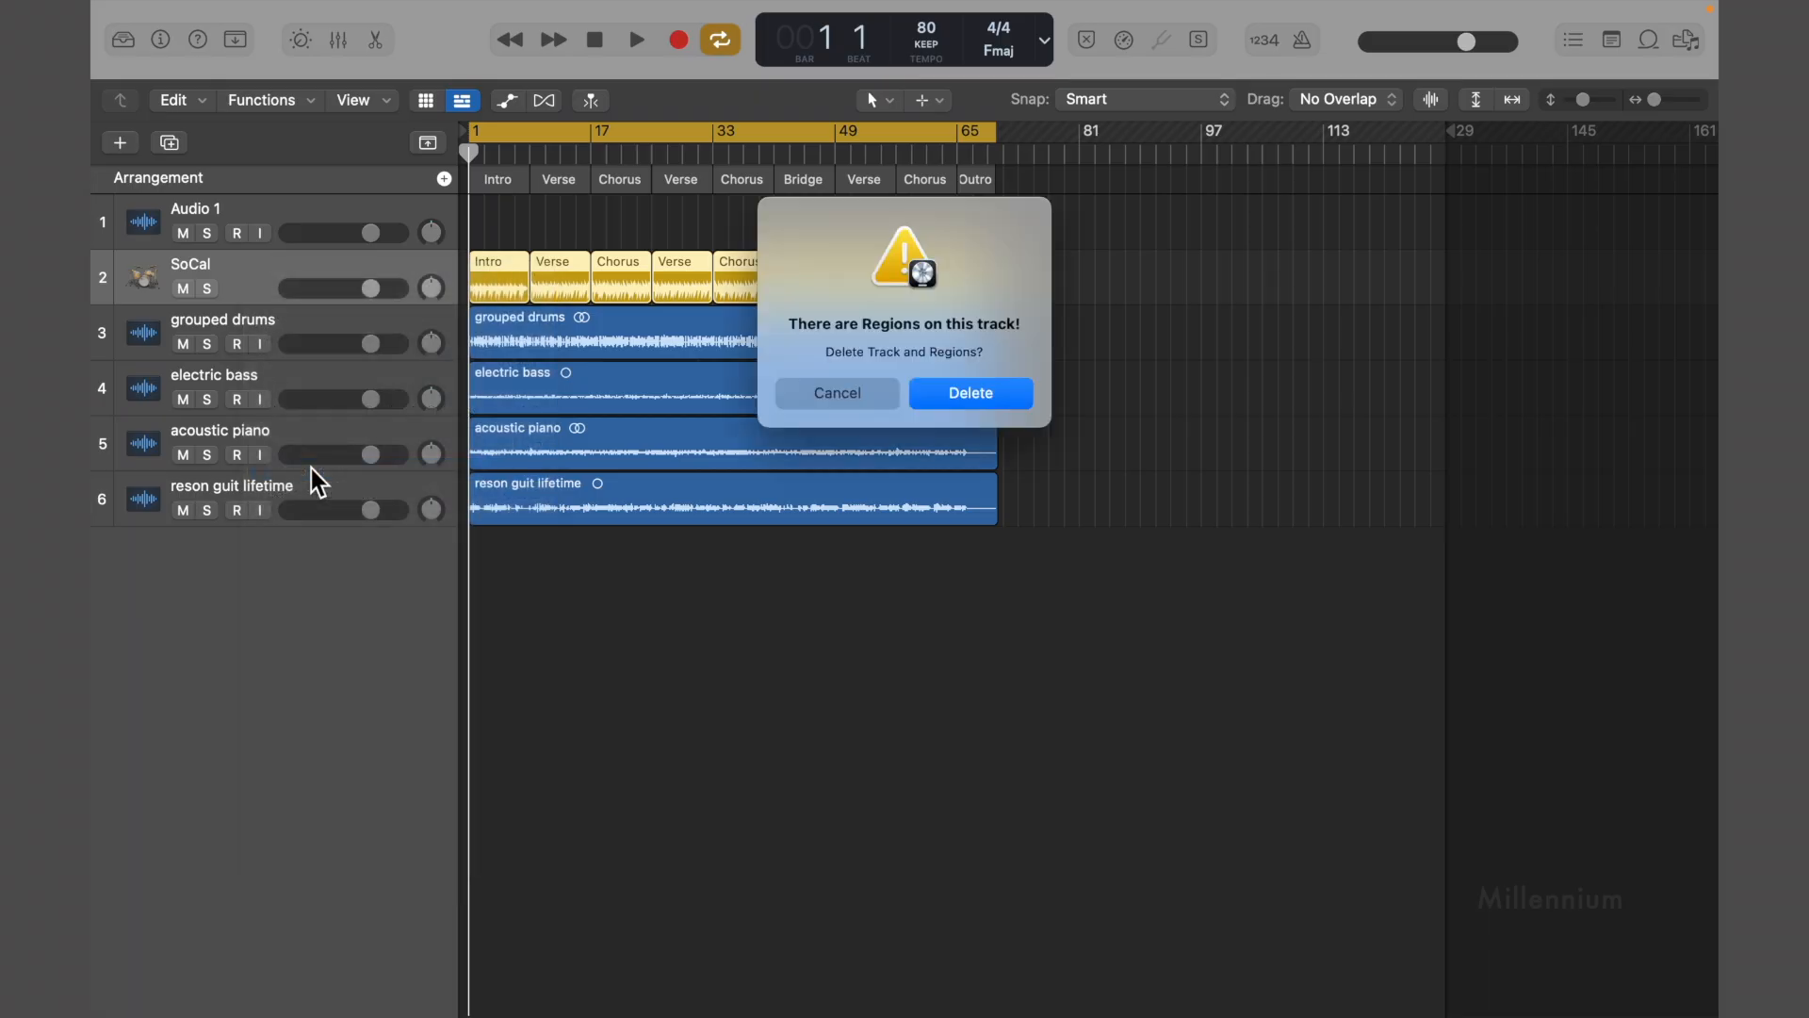
click(972, 397)
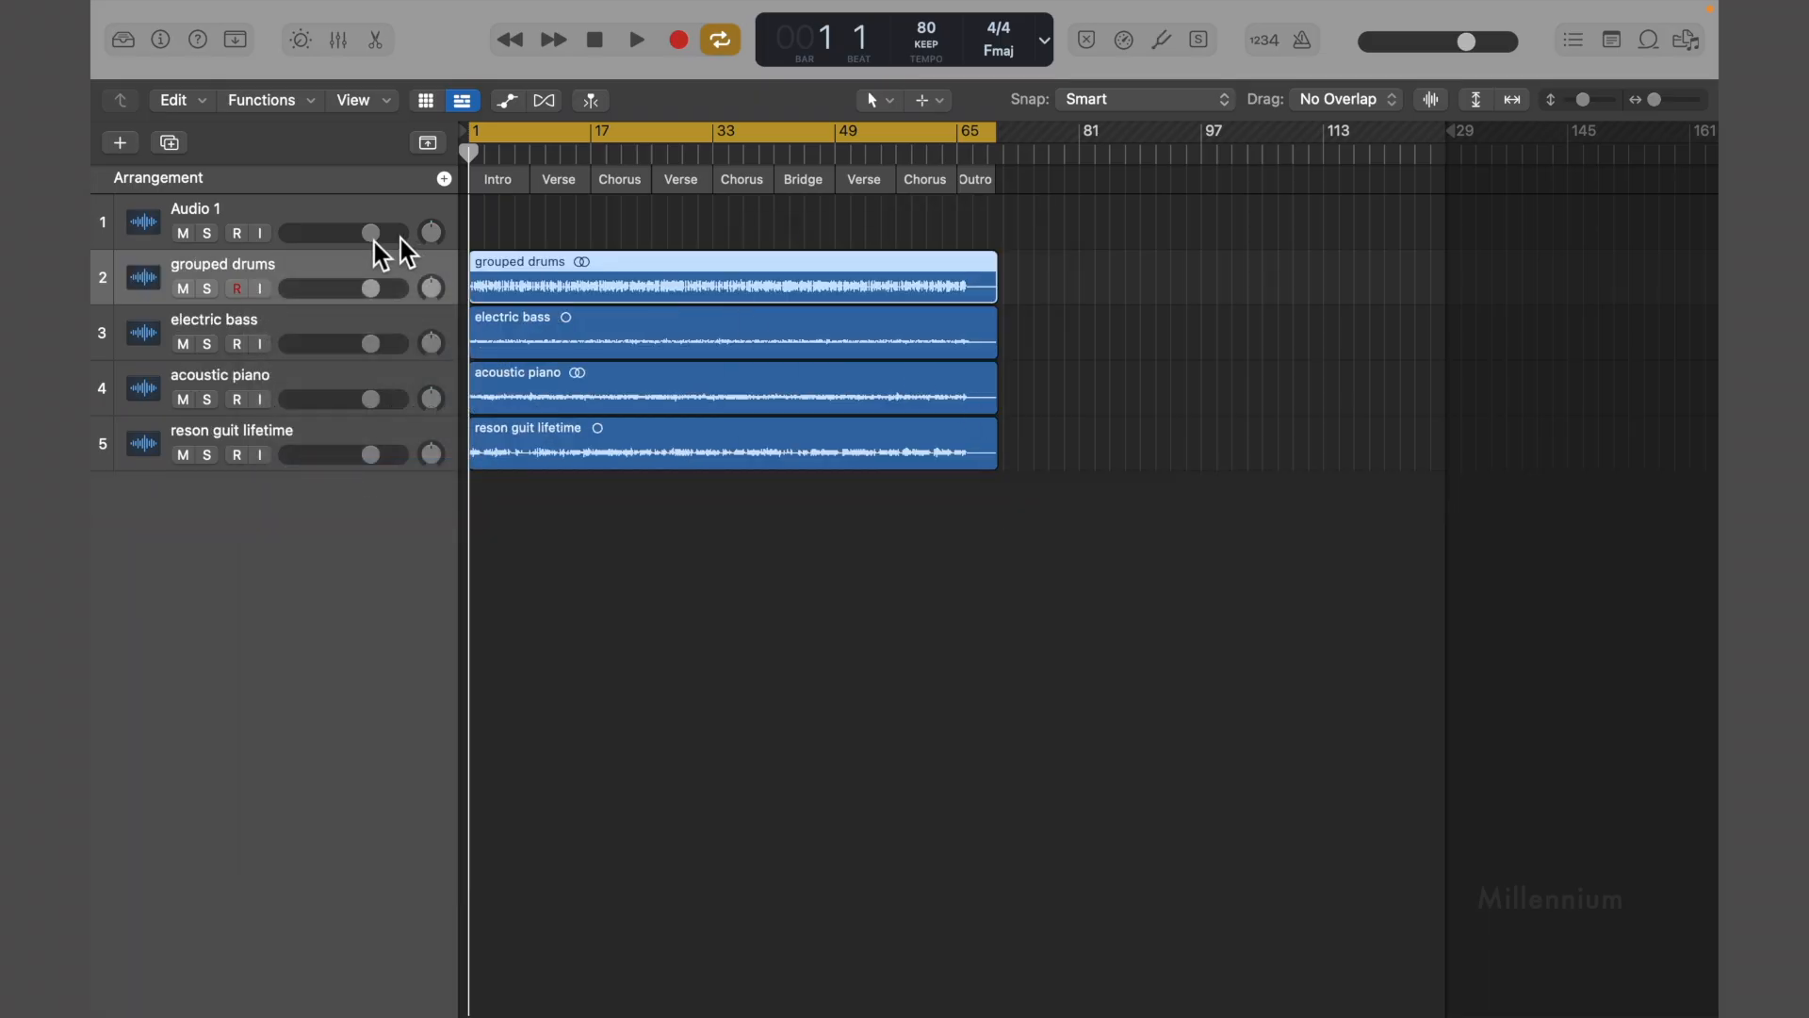
Show the inspector, view the grouped drums channel strip, and show the Stereo Out output as a track
click(162, 43)
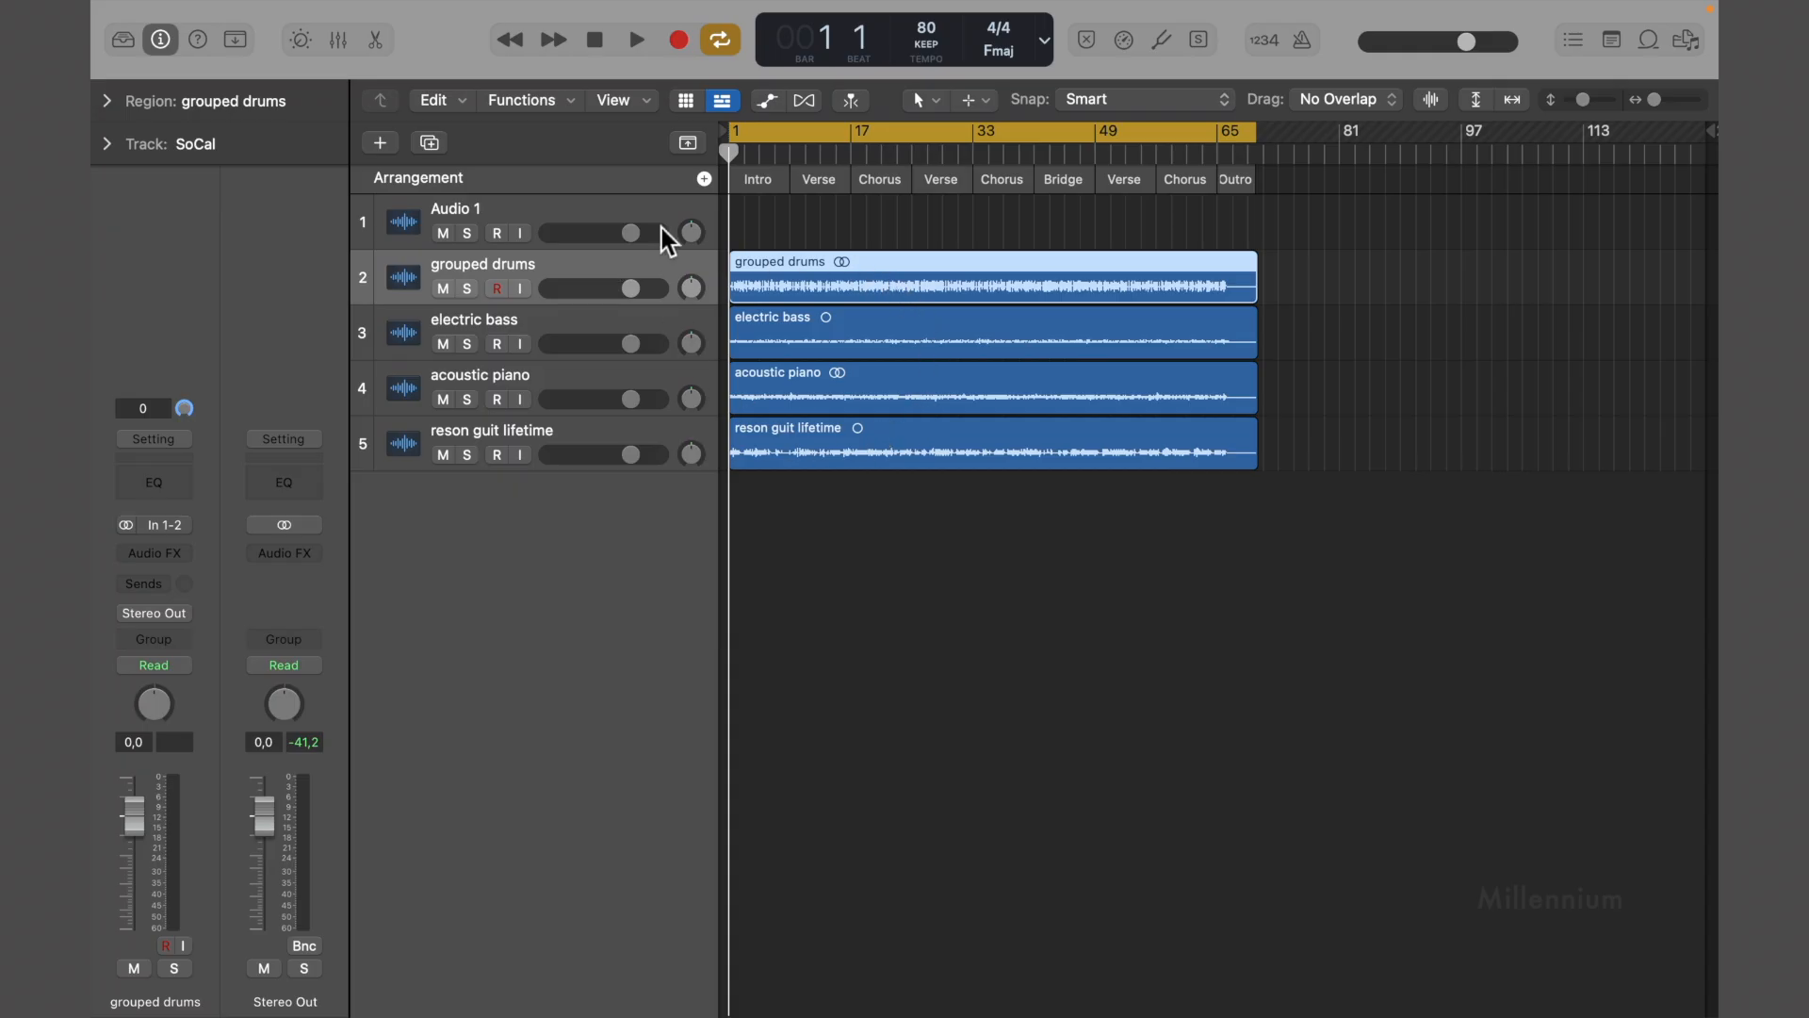
click(576, 225)
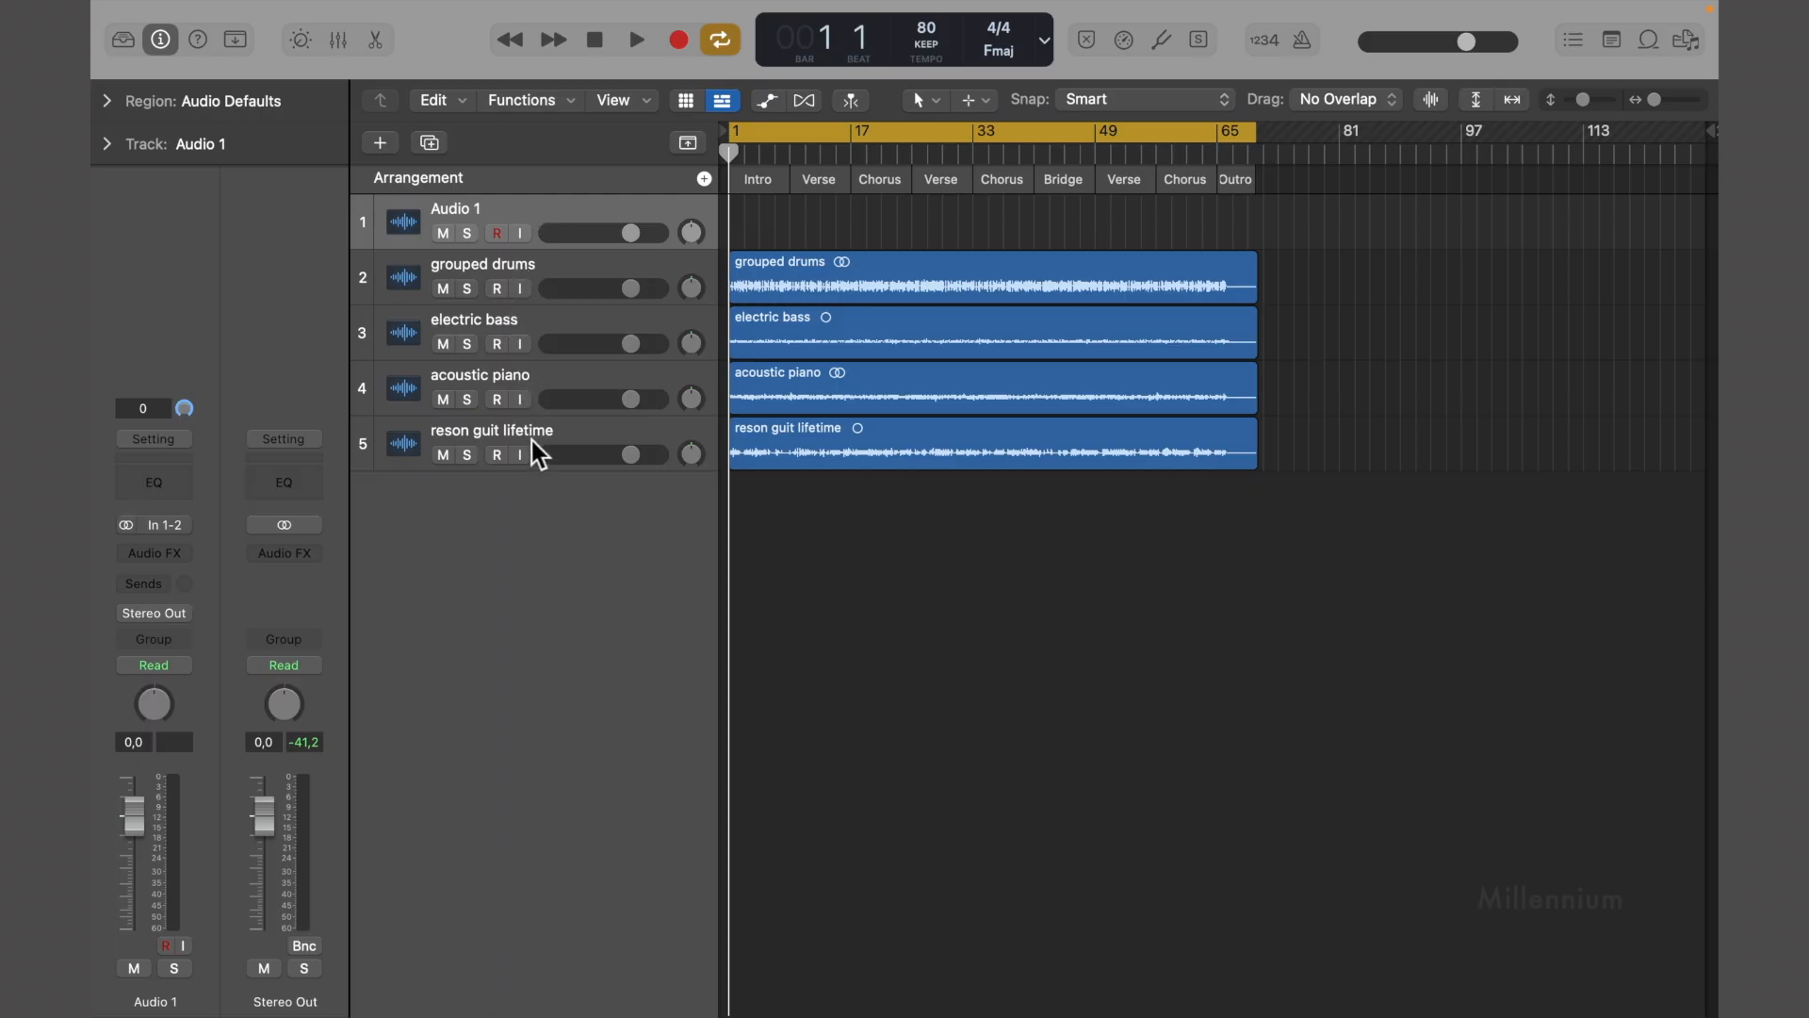
click(490, 279)
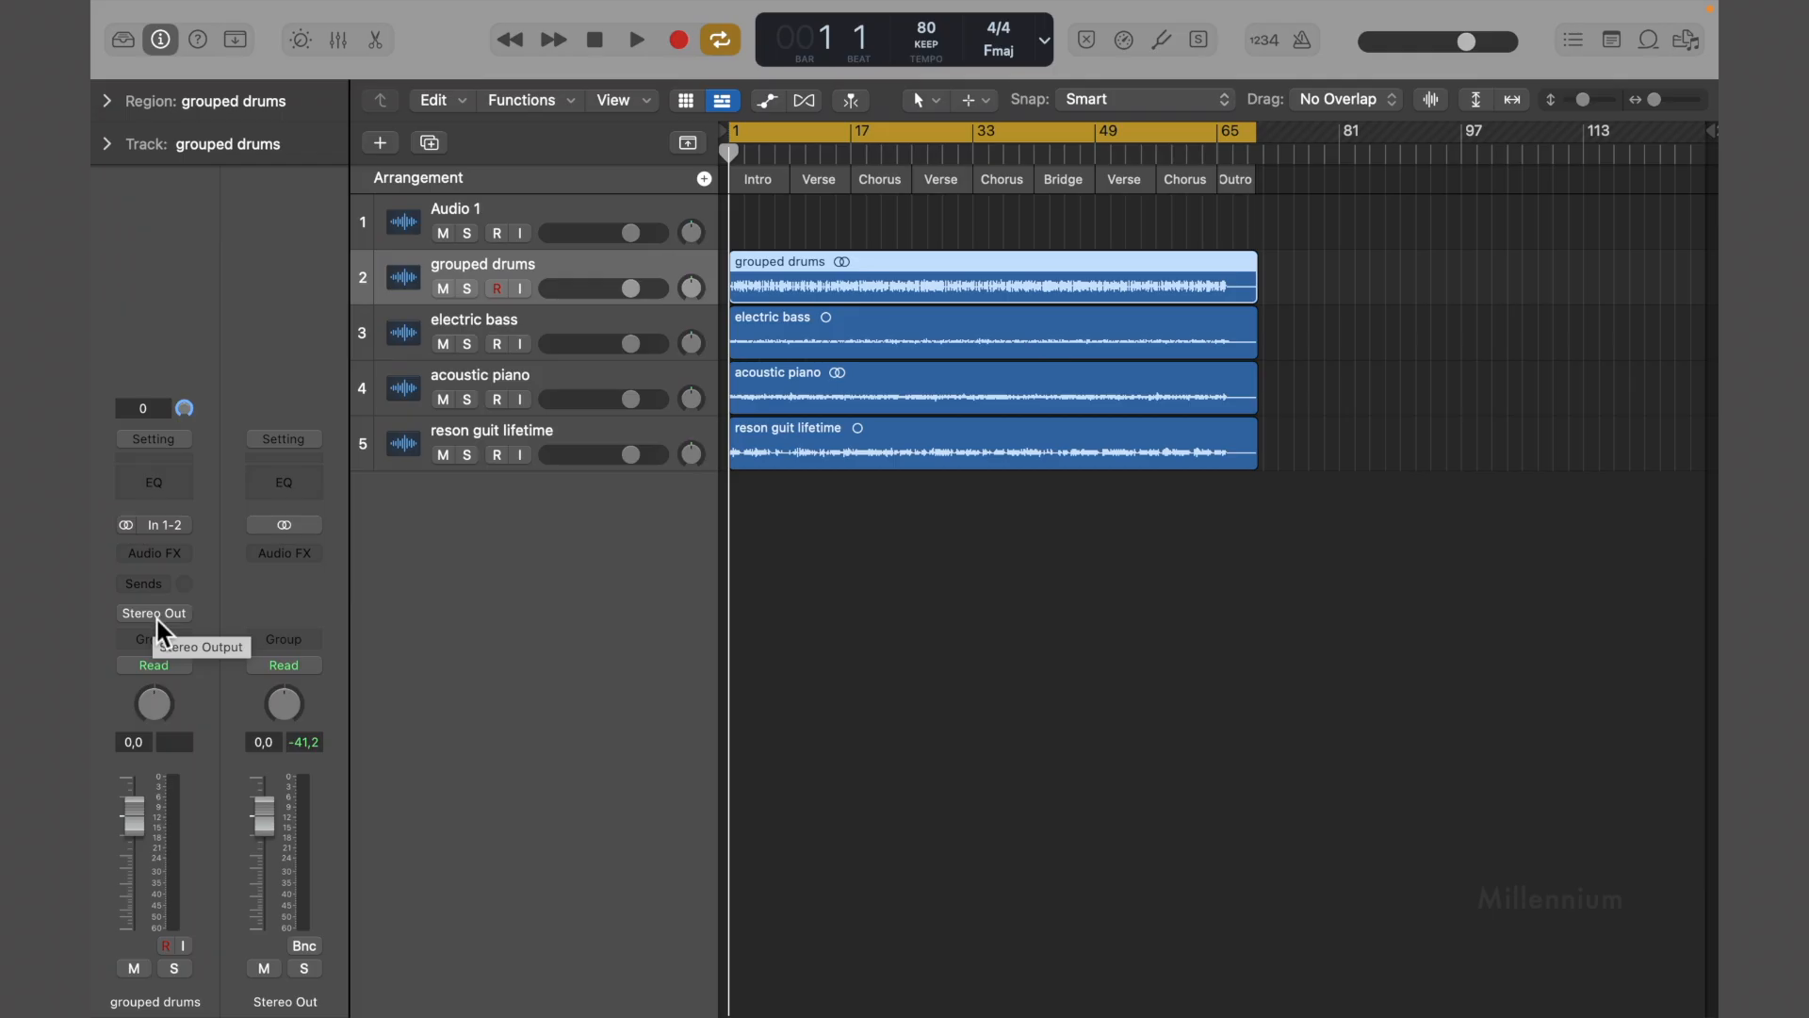
right_click(277, 343)
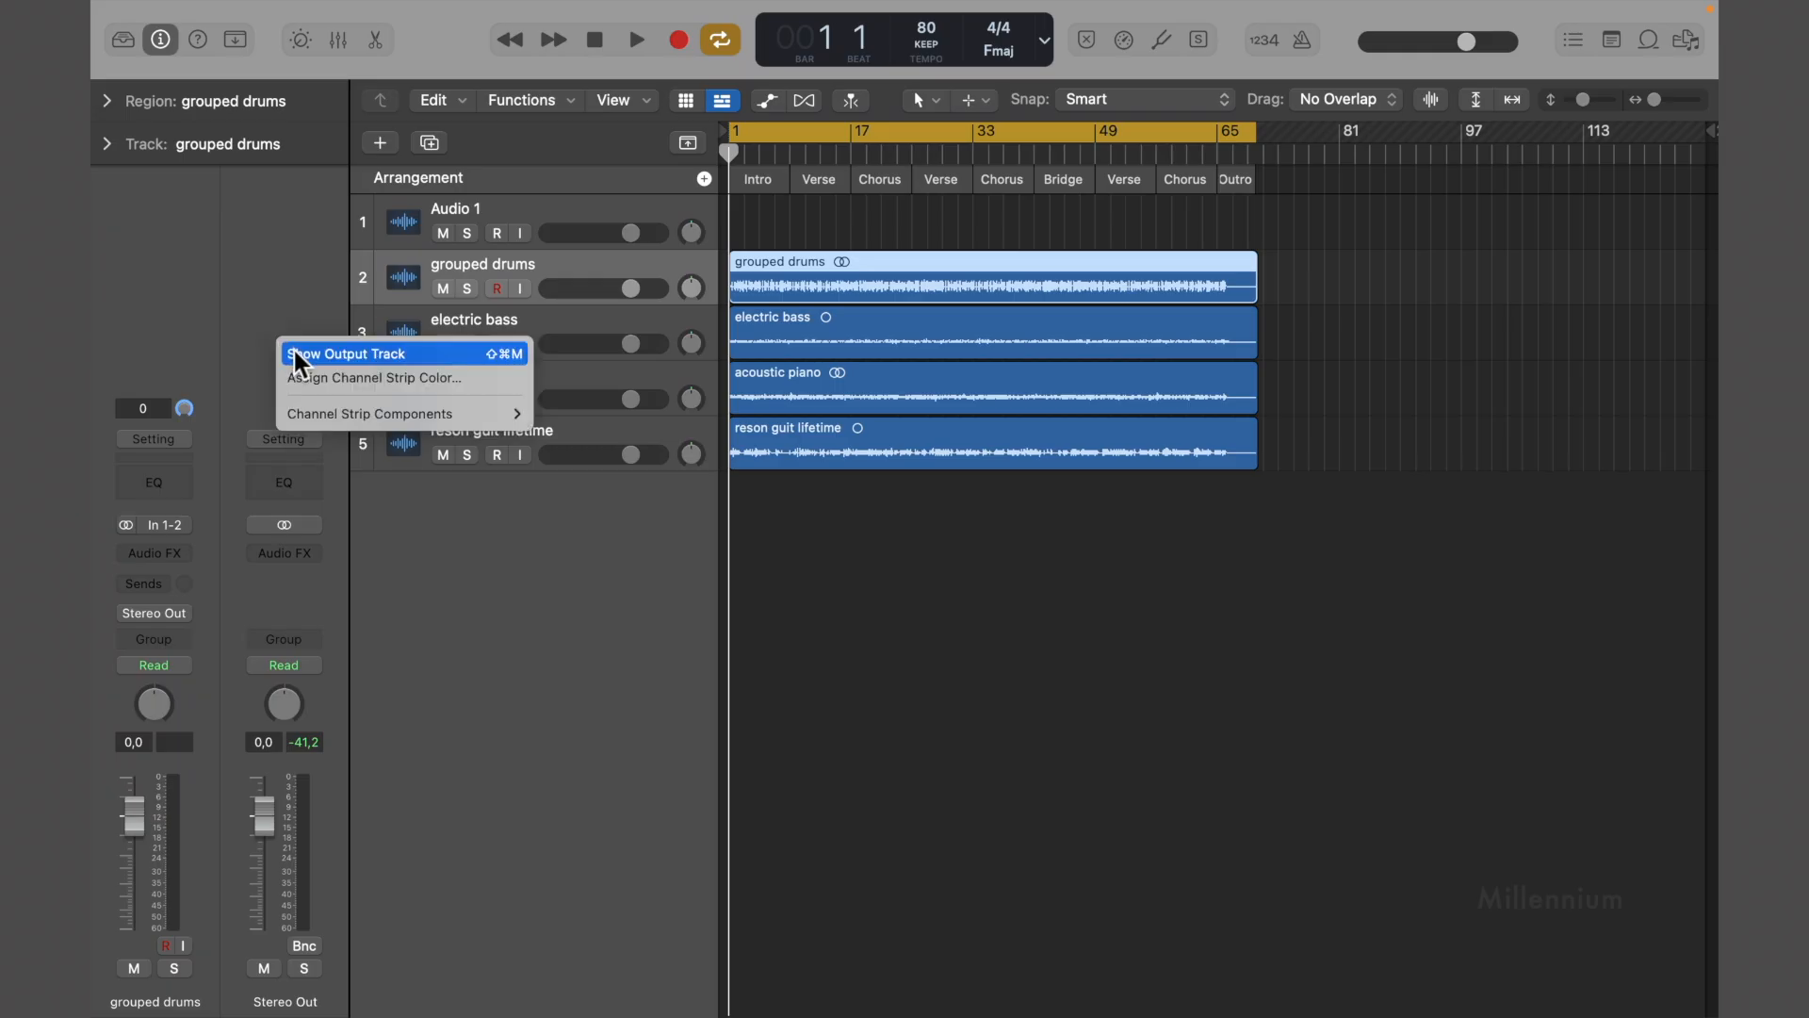
click(297, 352)
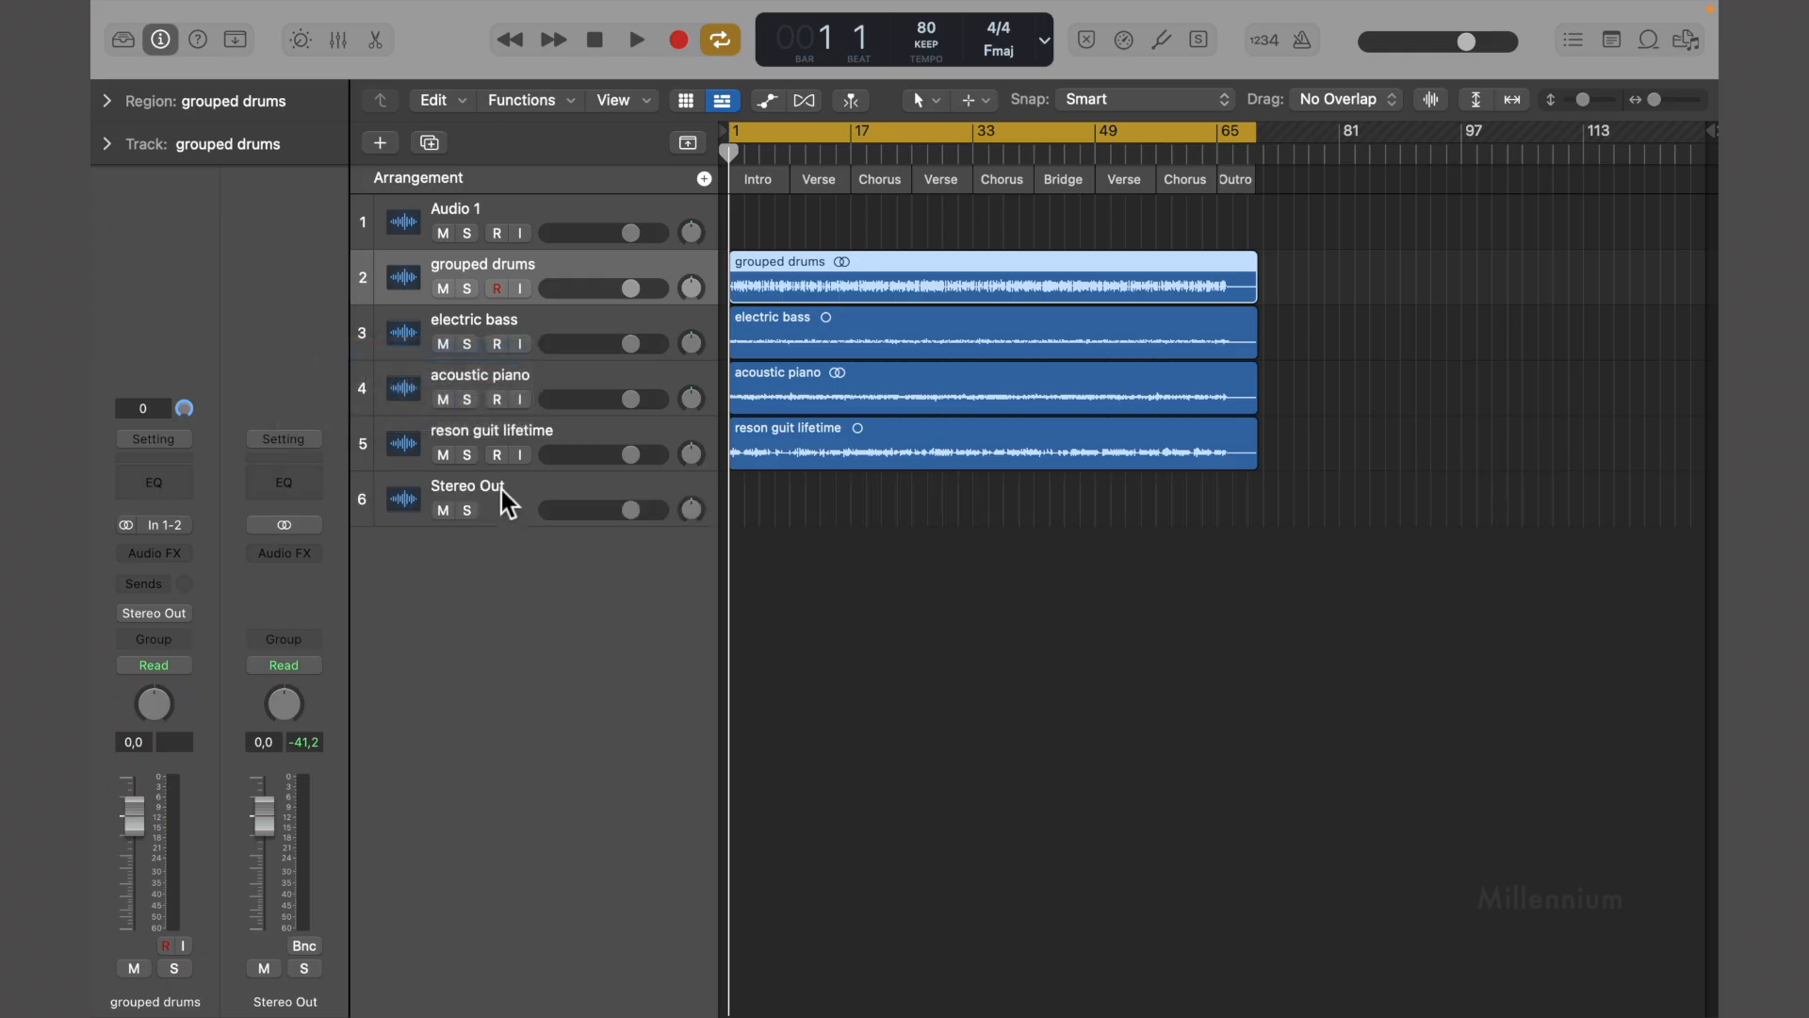
Rename the Stereo Out track as "Stereo Out MASTER"
click(501, 490)
double_click(530, 492)
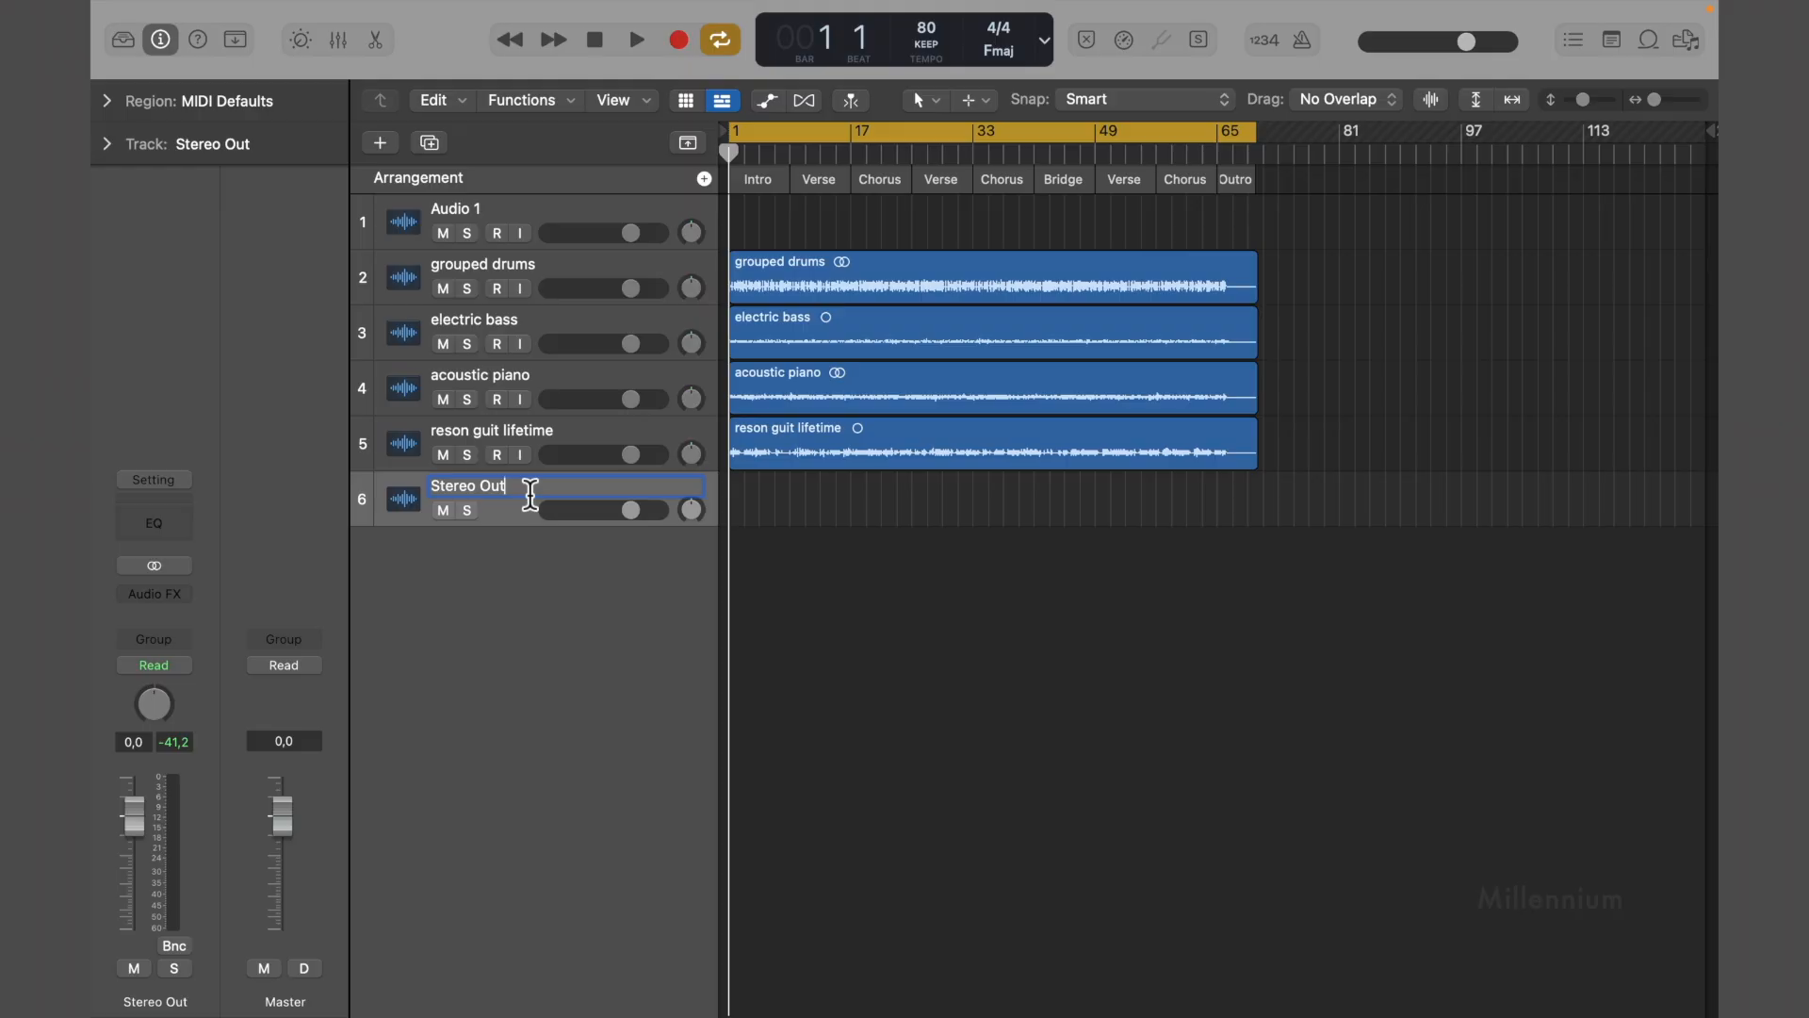
text(MASTRER)
key(BackSpace)
key(Return)
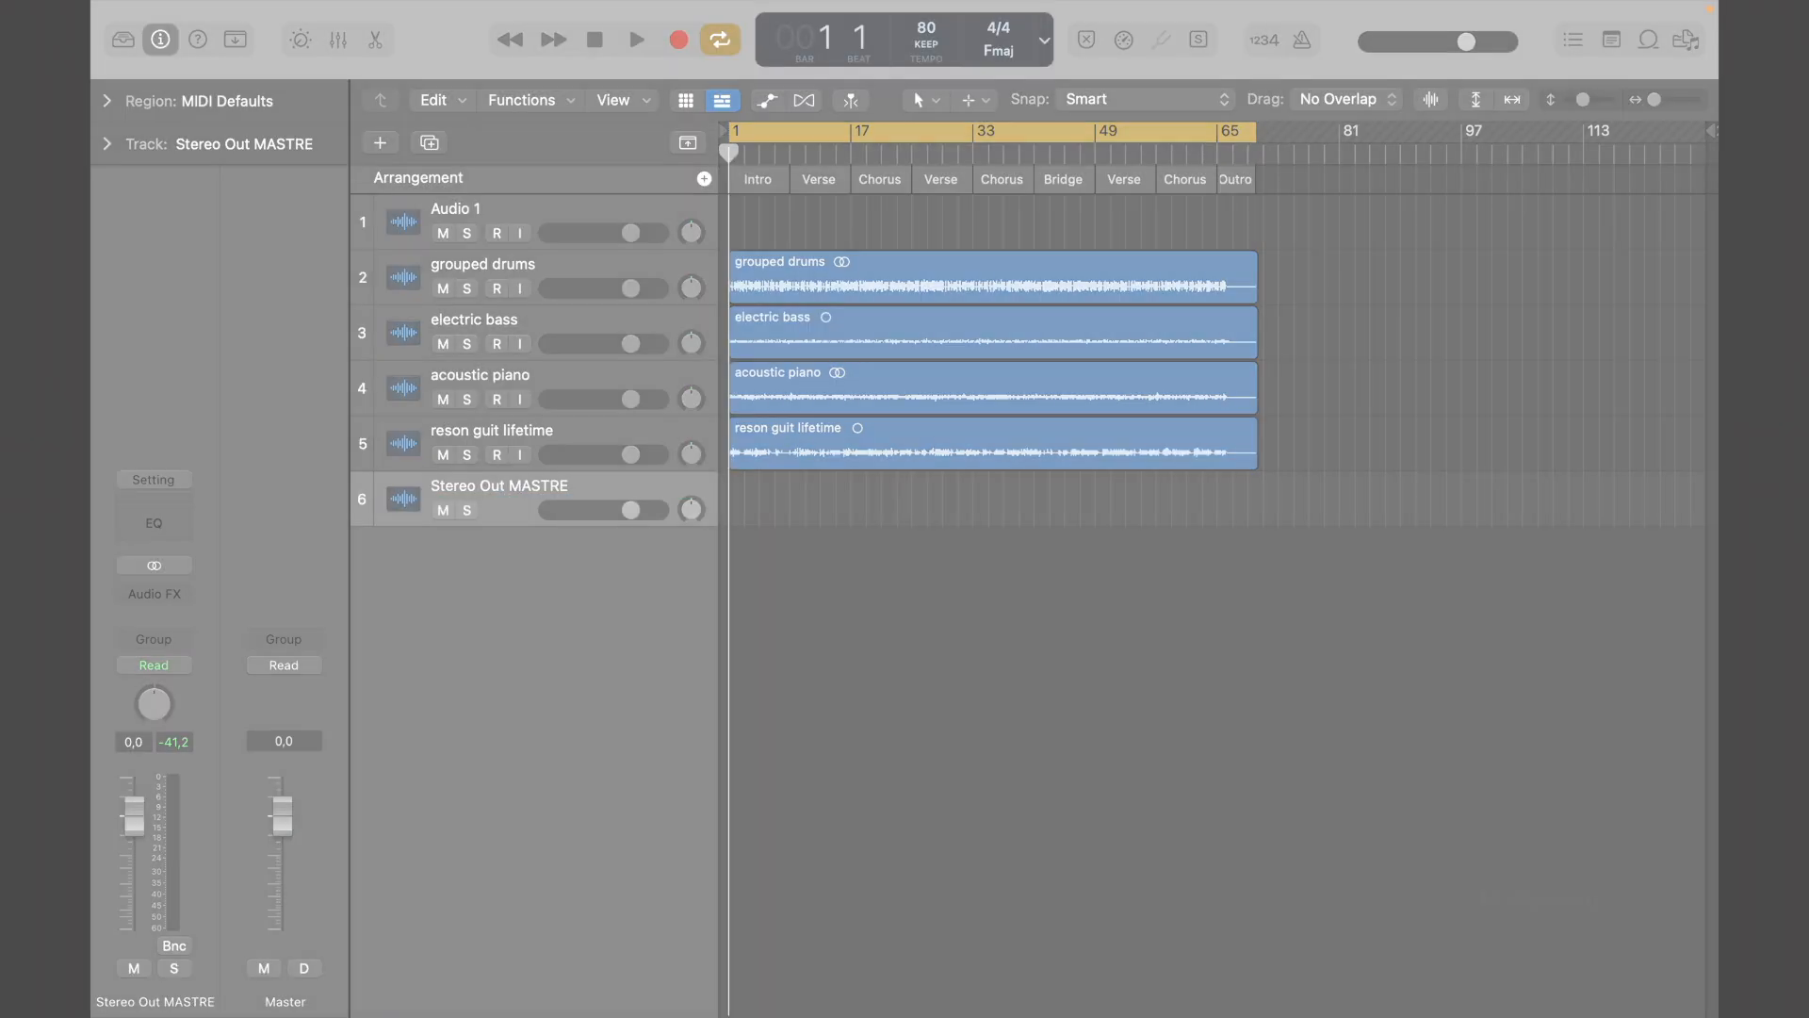
double_click(605, 484)
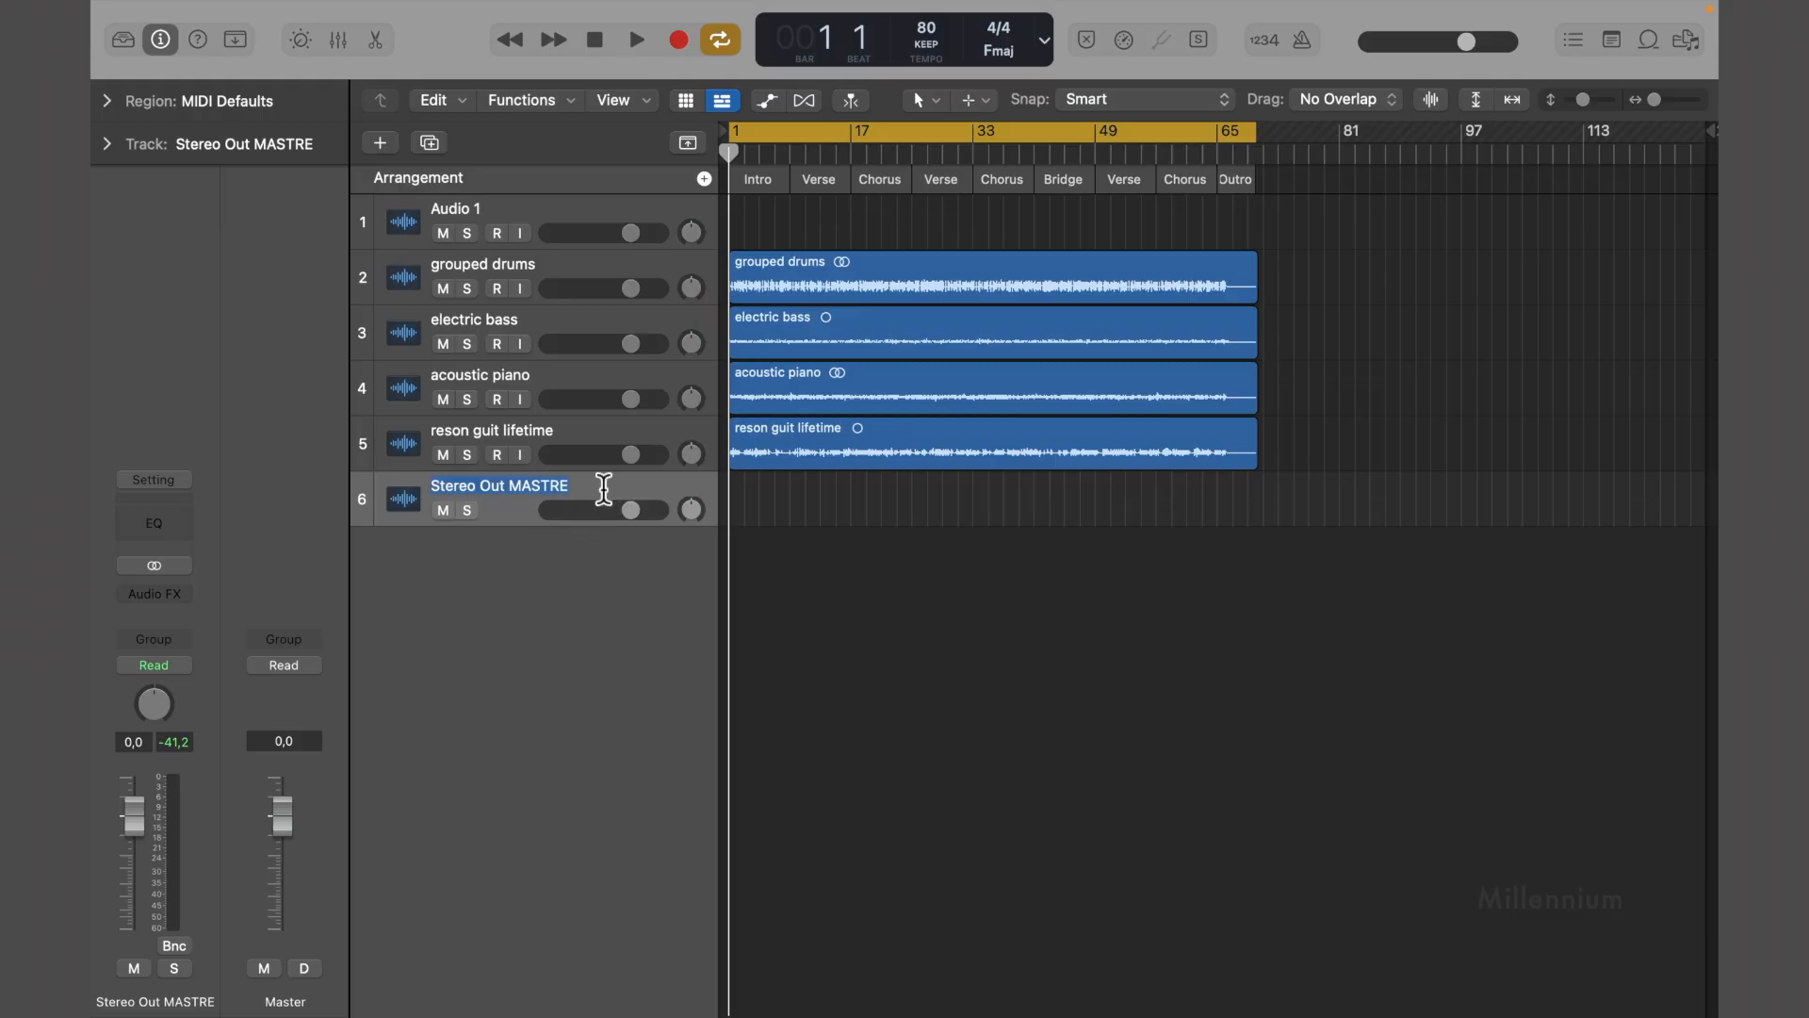
key(BackSpace)
key(BackSpace)
text(ER)
click(509, 522)
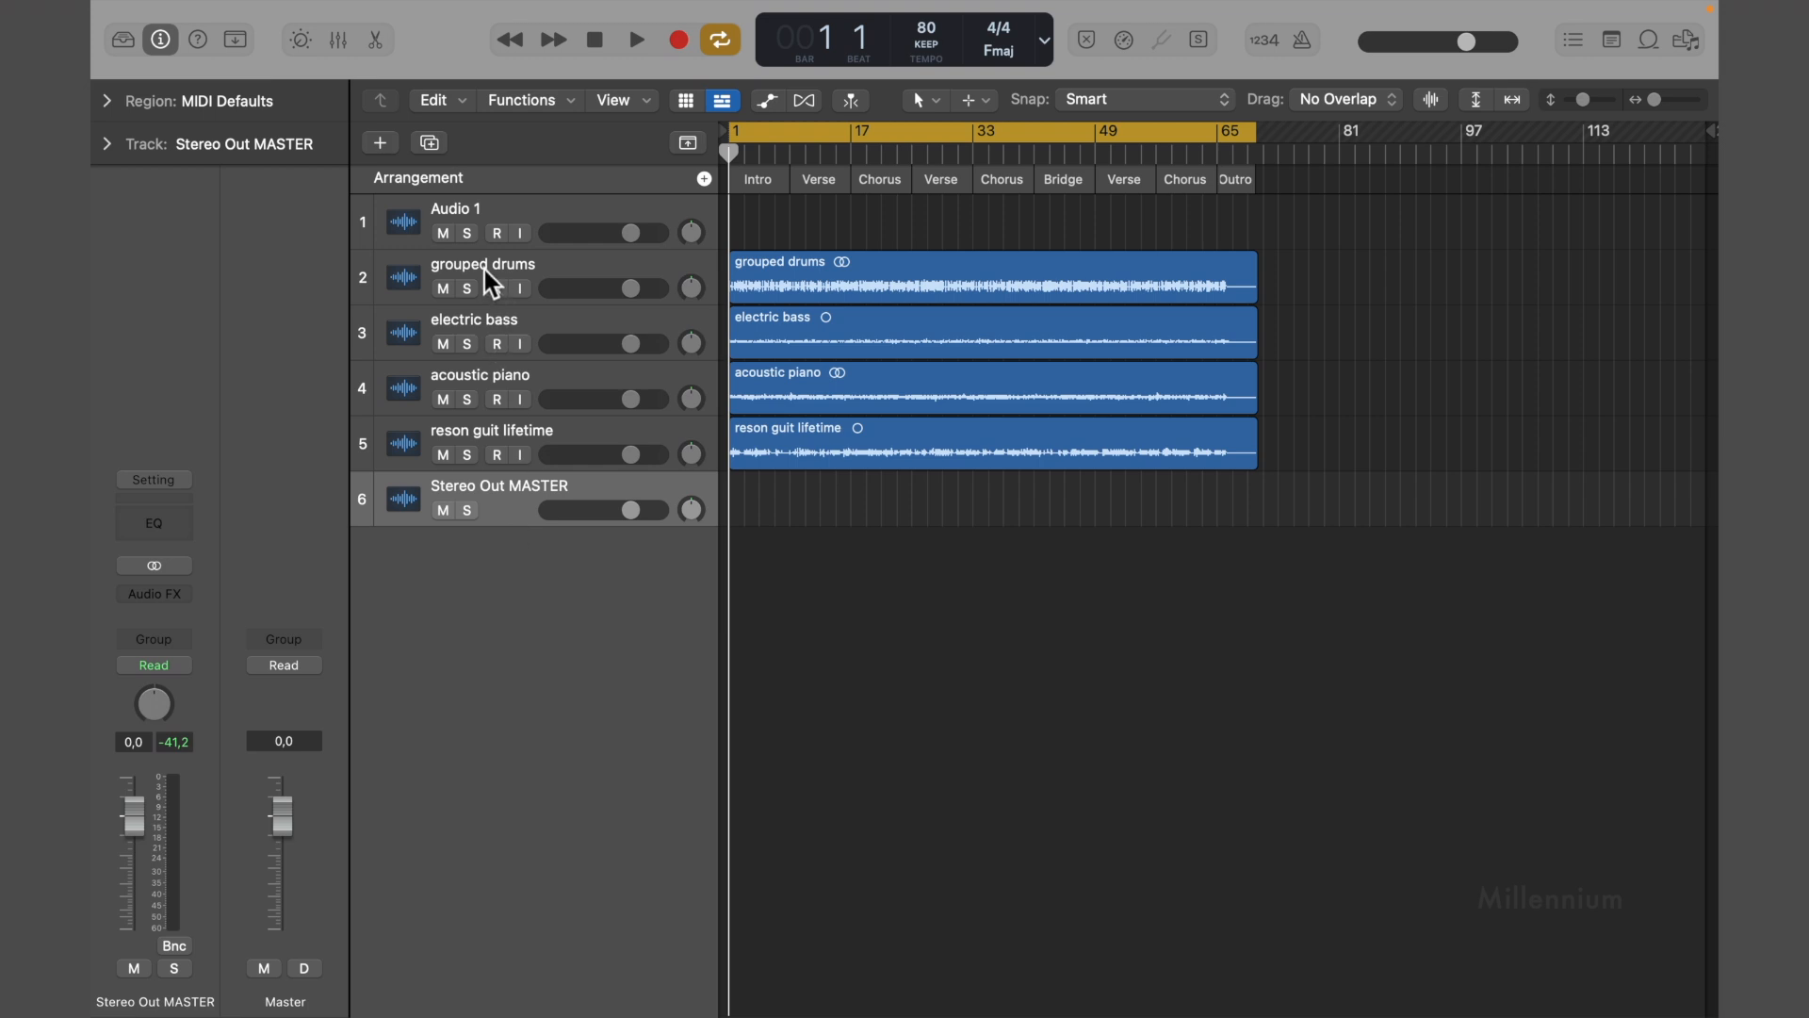
Check the output routing of the drums, bass, piano and guitar stems, and view the Stereo Out MASTER channel strip
click(522, 272)
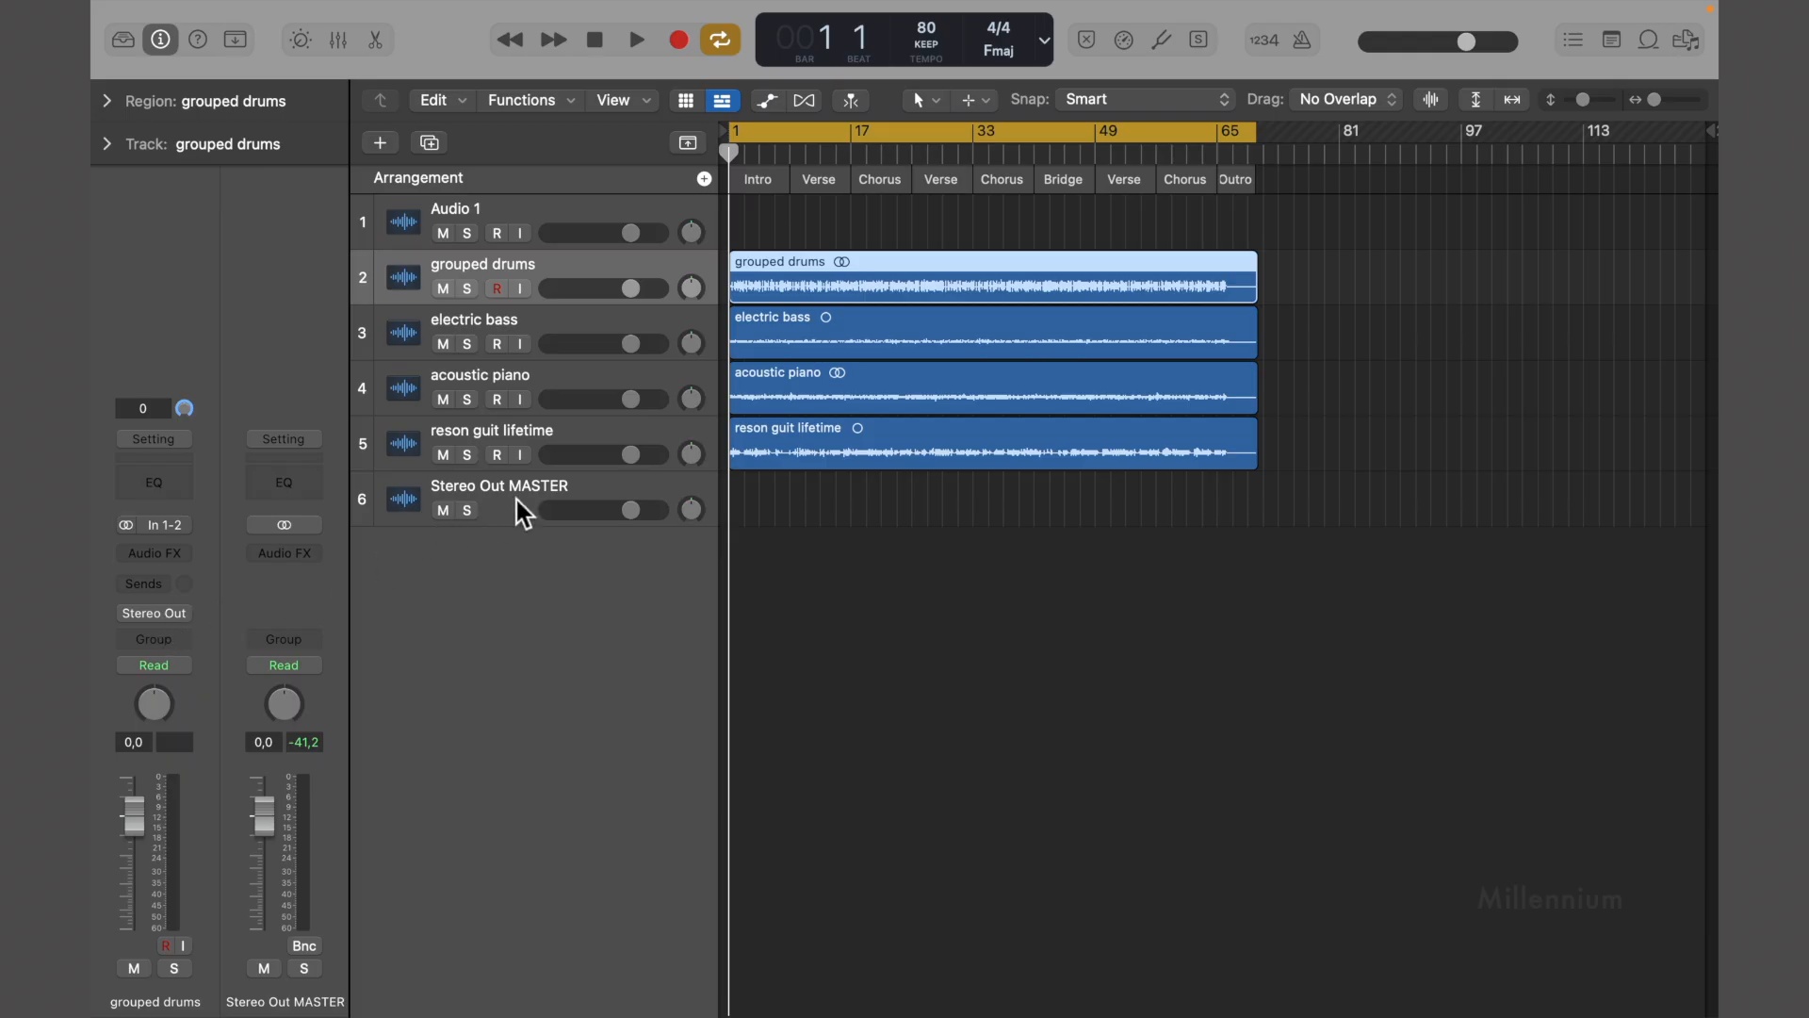
click(498, 332)
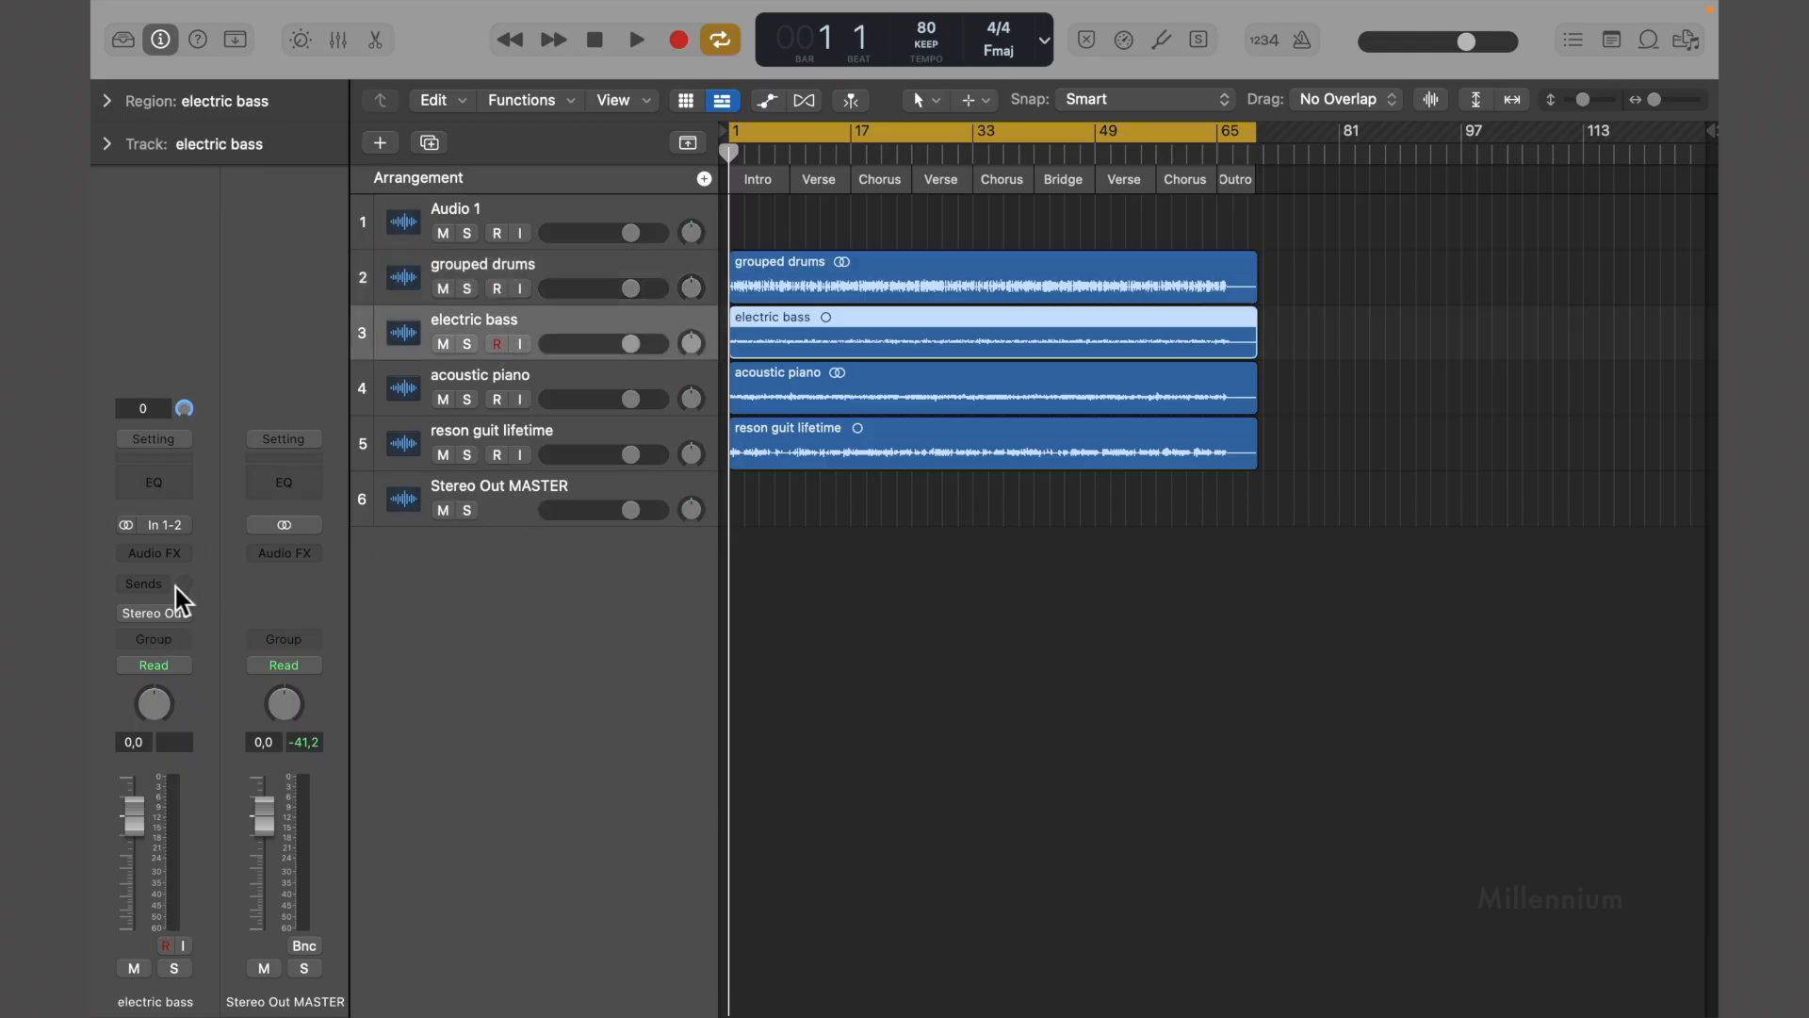
click(481, 386)
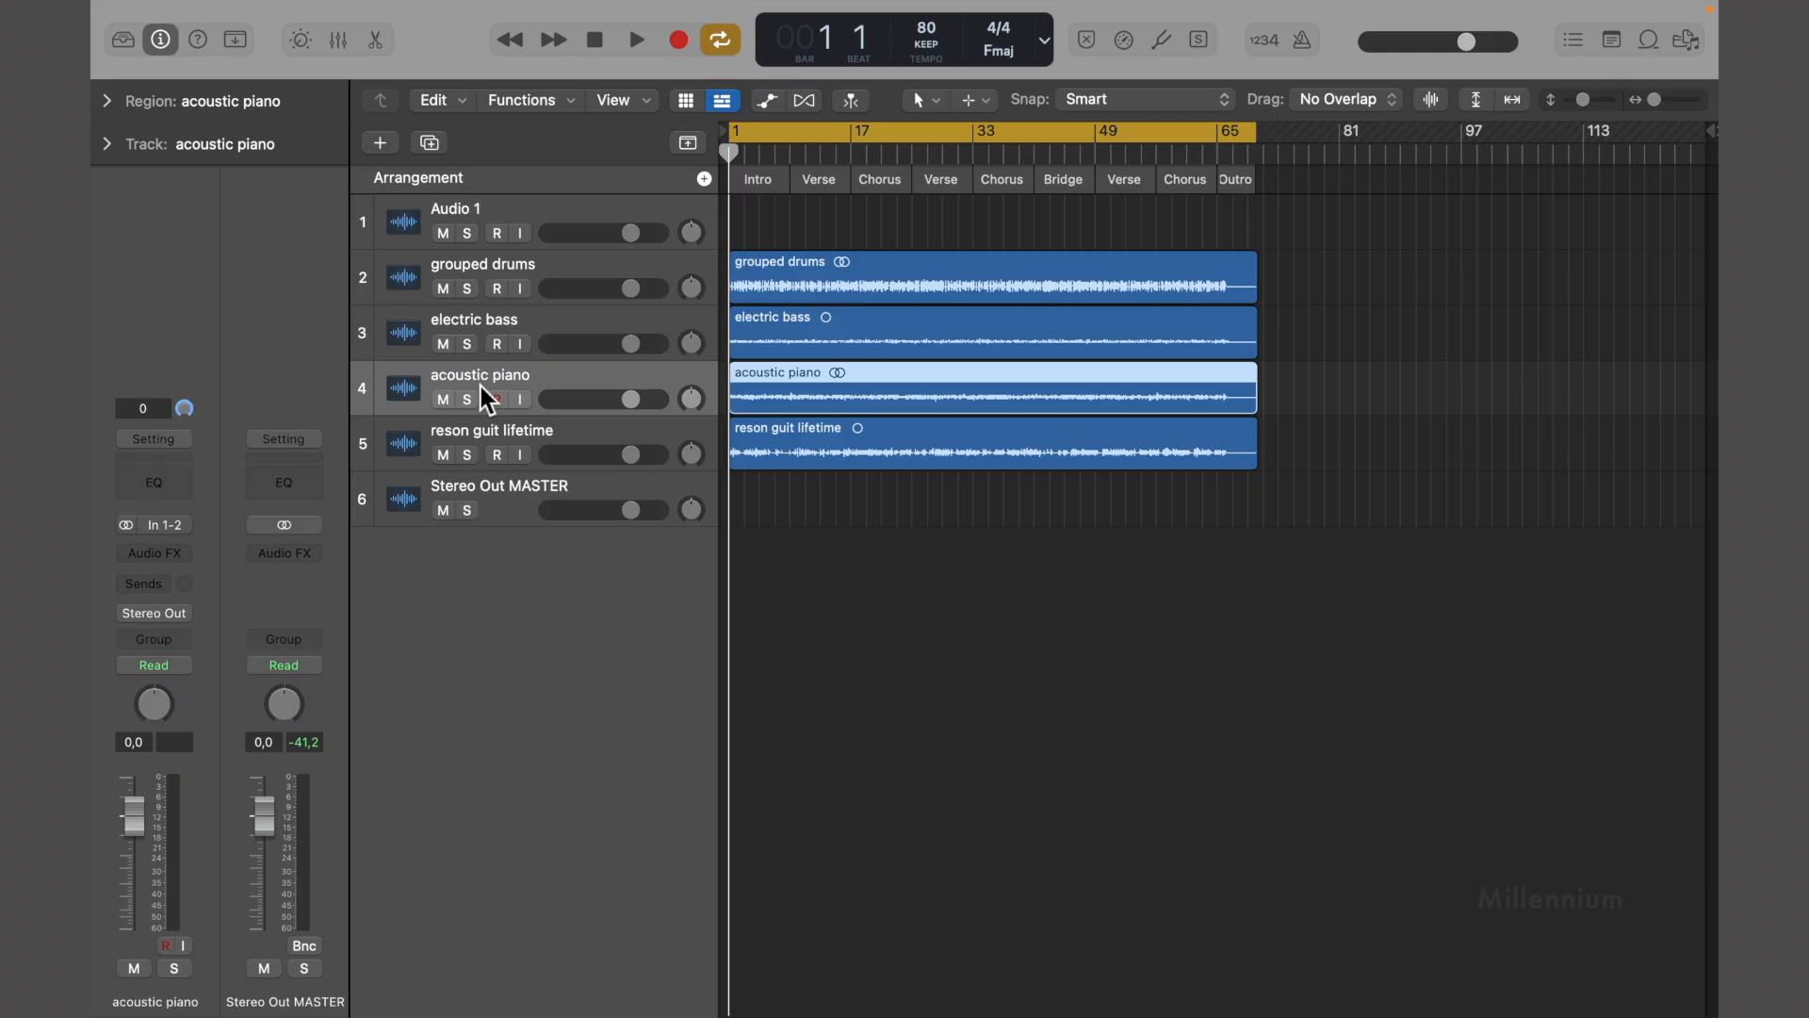
click(511, 432)
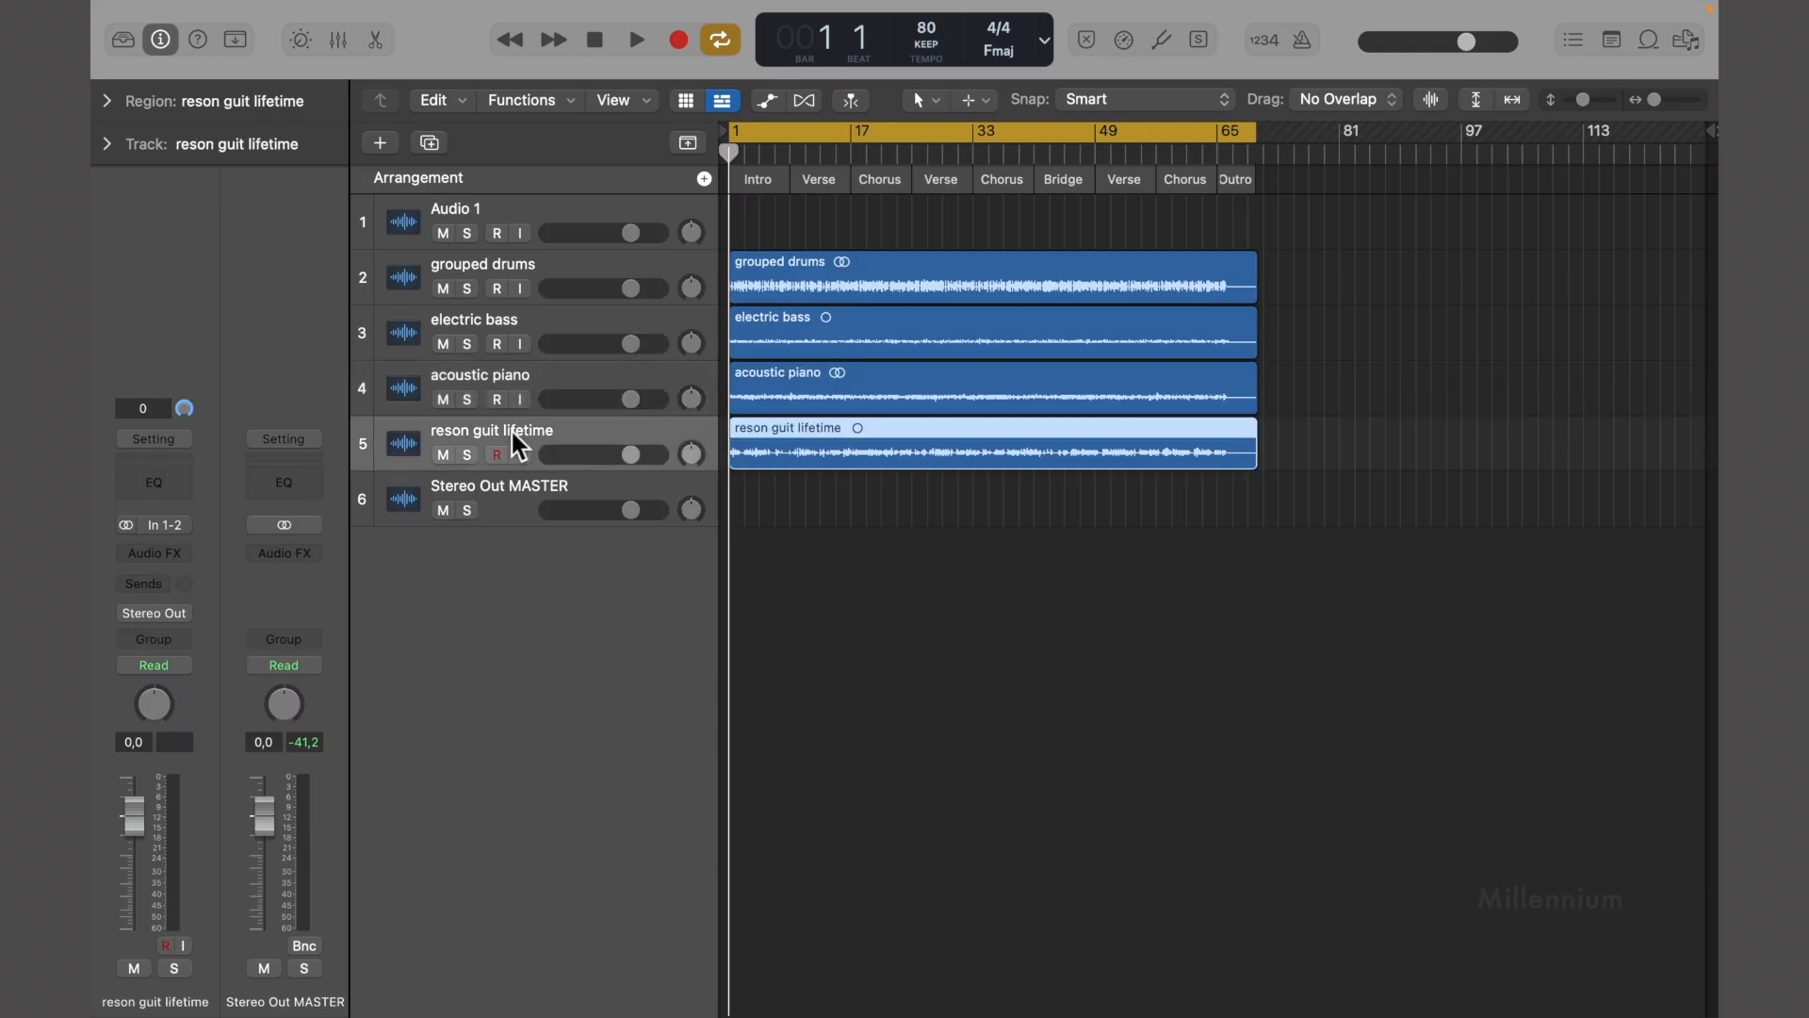
click(174, 611)
click(499, 495)
click(509, 496)
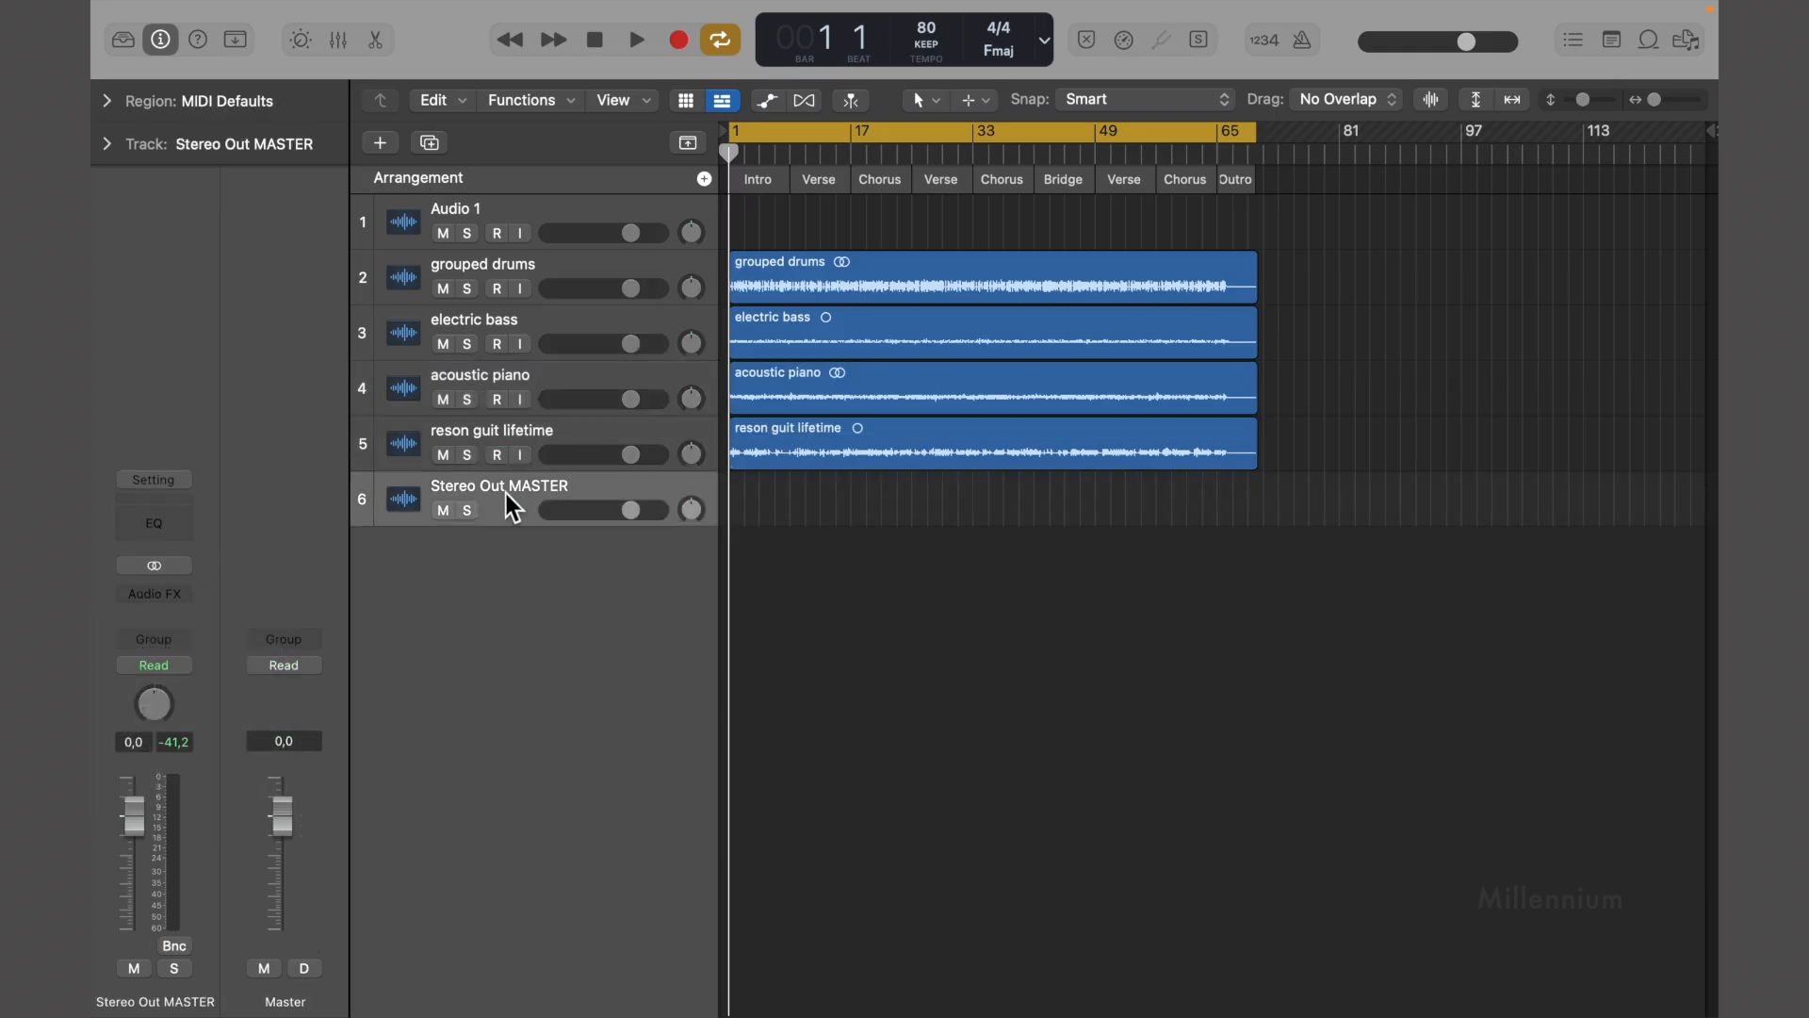
Show automation on all tracks and widen the track headers
click(568, 13)
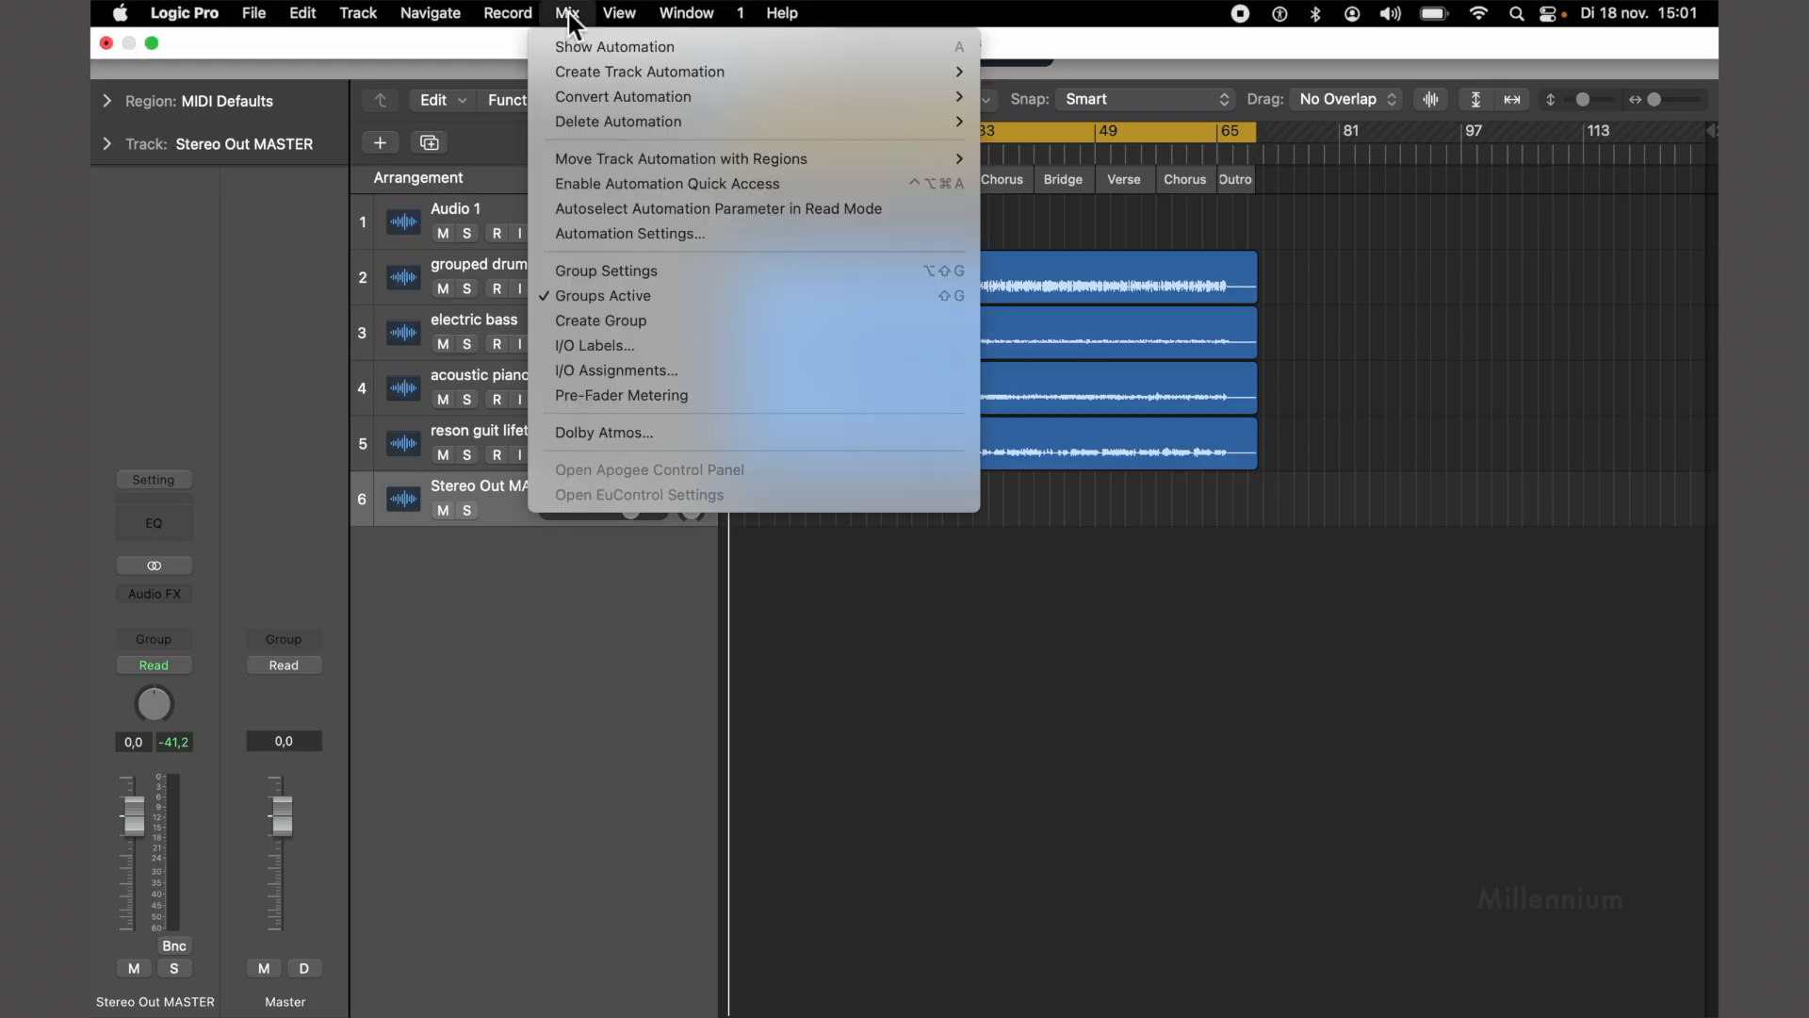
click(612, 49)
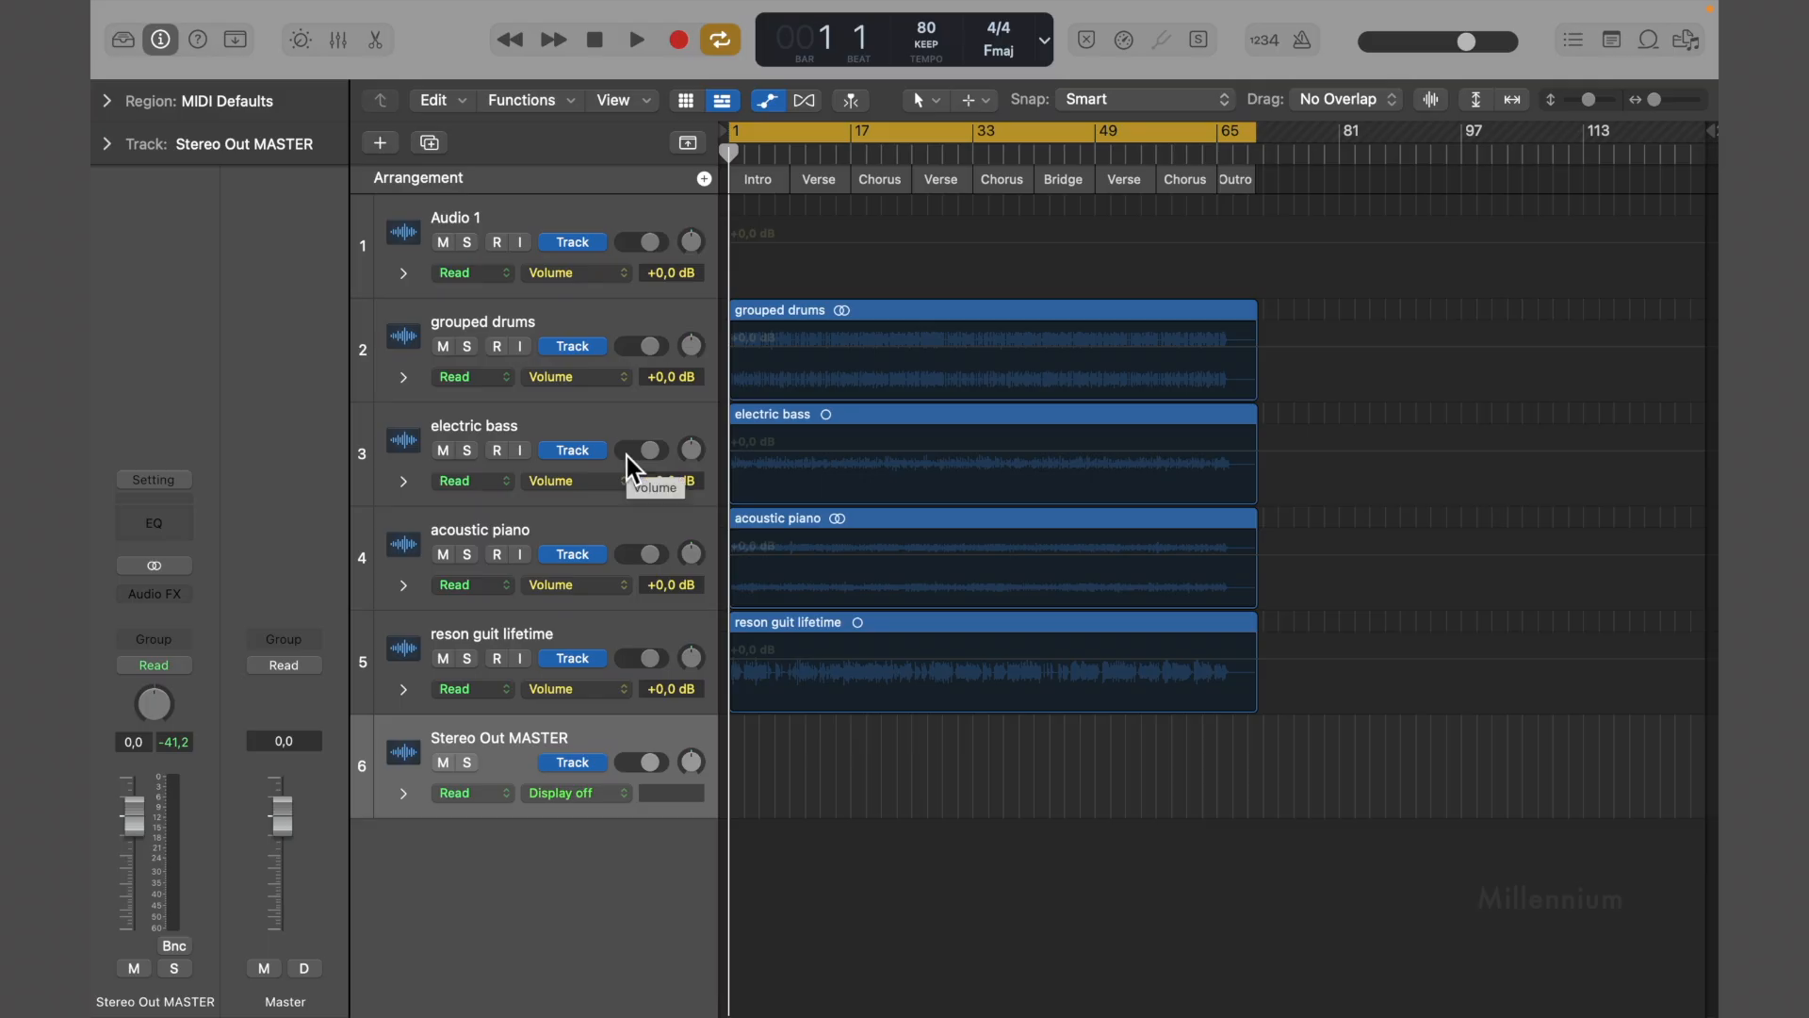
drag(728, 489, 841, 489)
Set the output of the grouped drums track to No Output
click(629, 322)
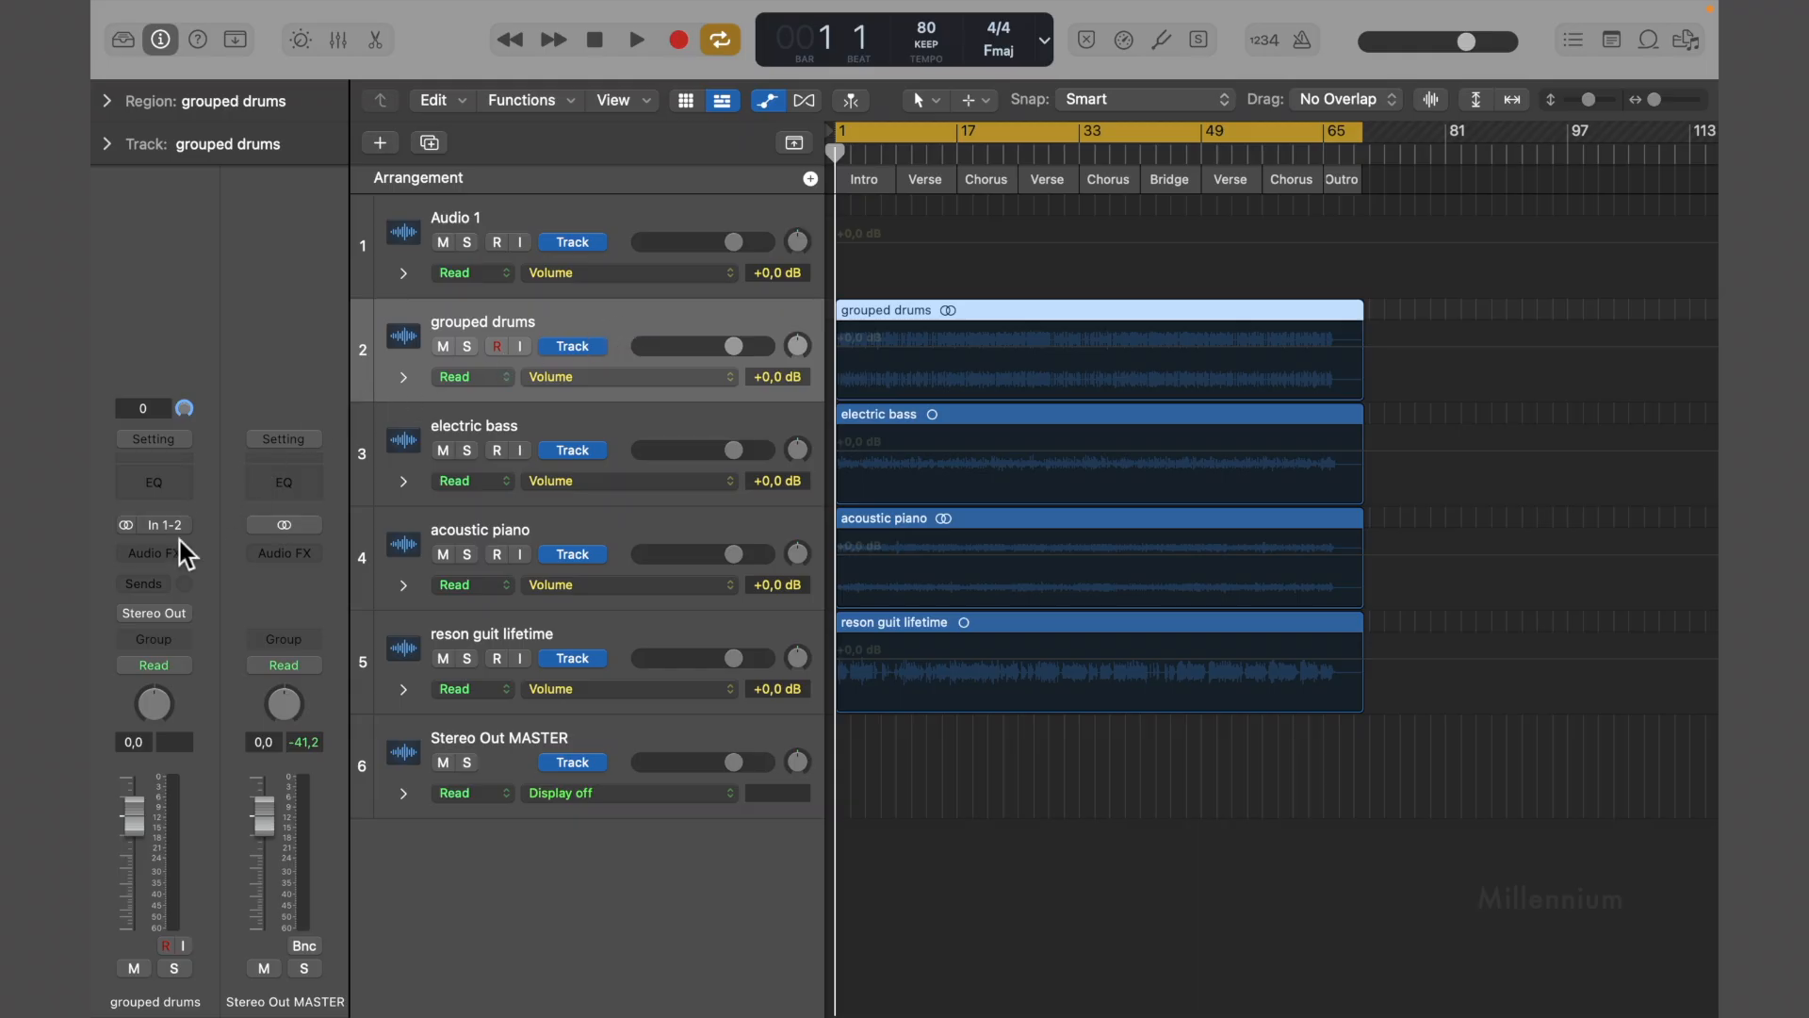
click(157, 614)
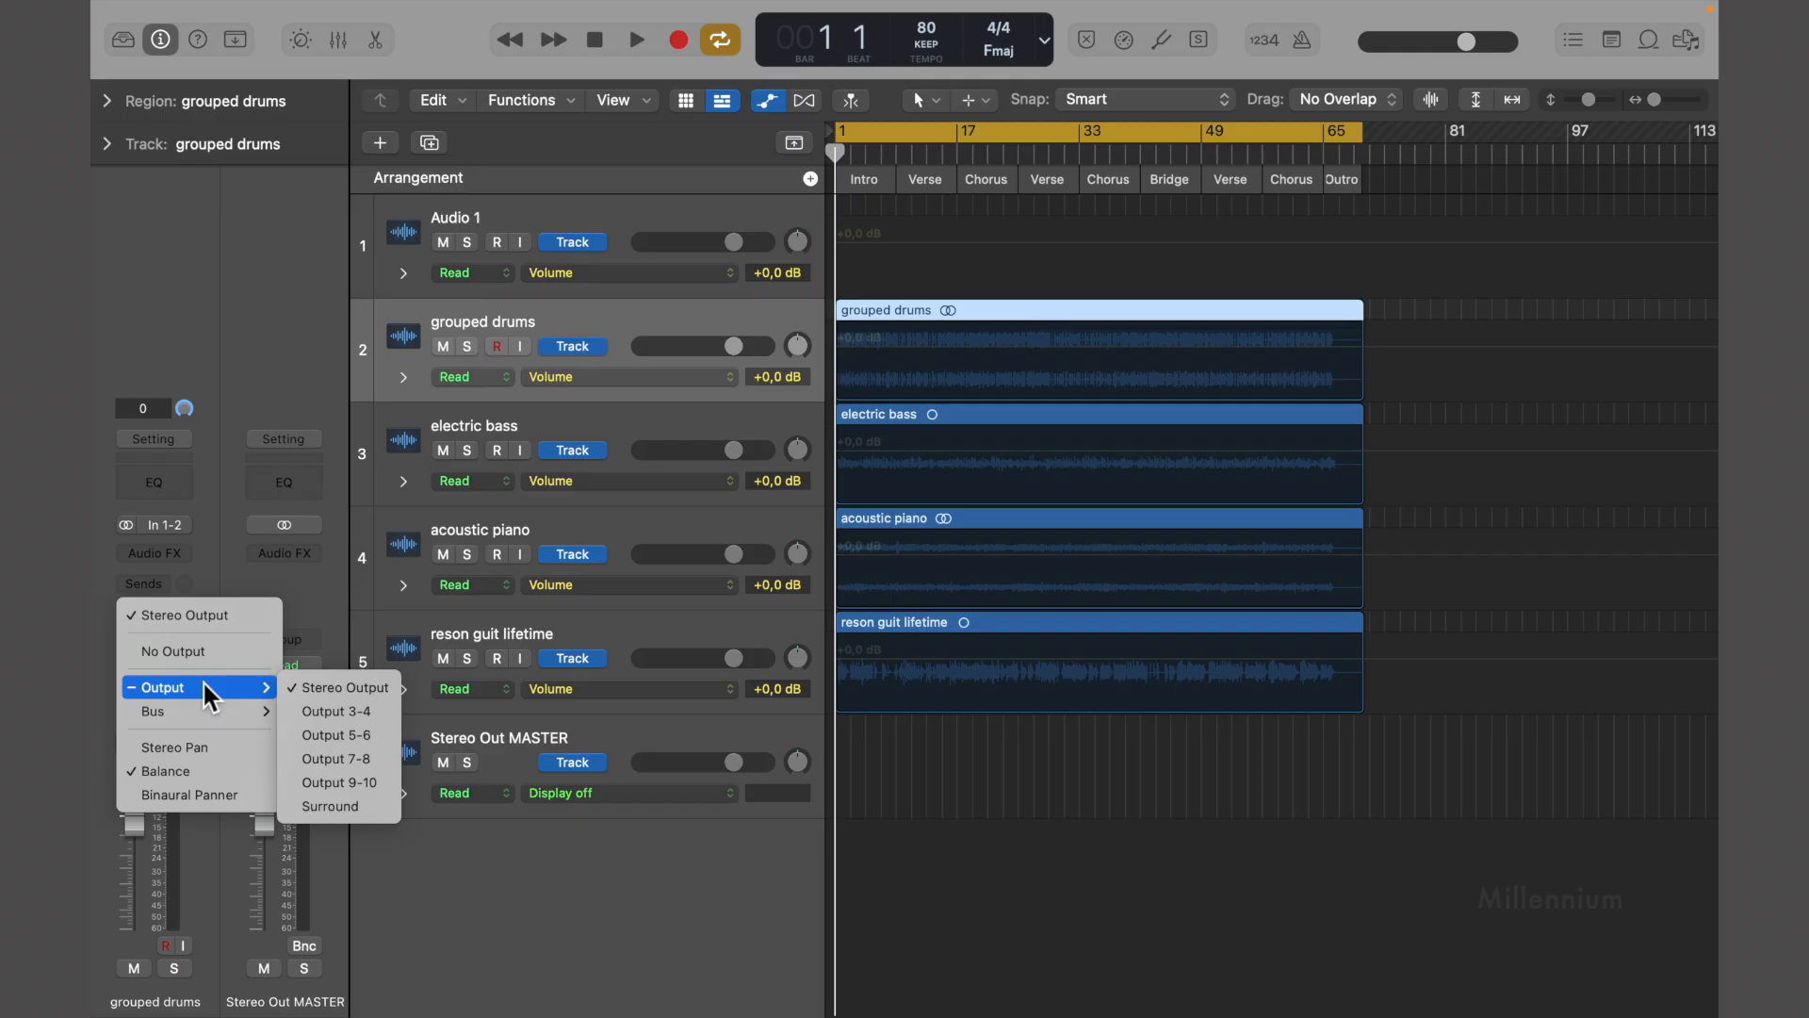
click(202, 656)
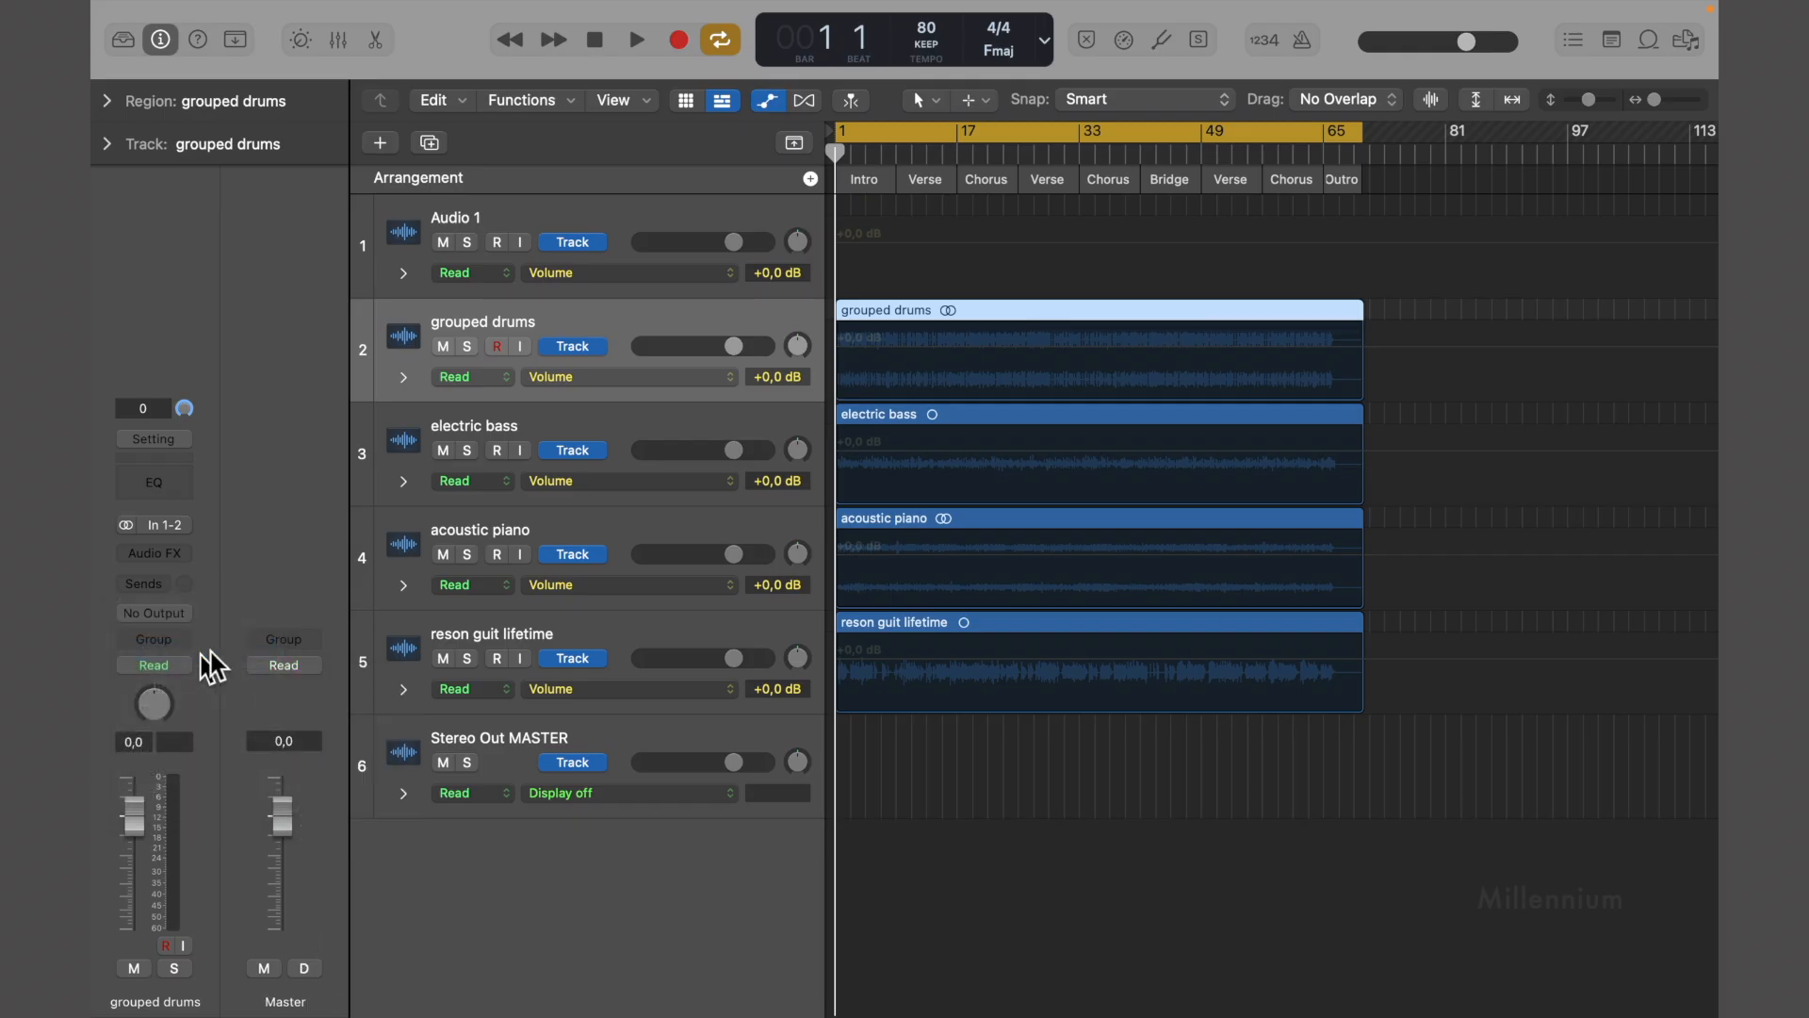
Solo the grouped drums track and play its opening bars briefly
click(467, 347)
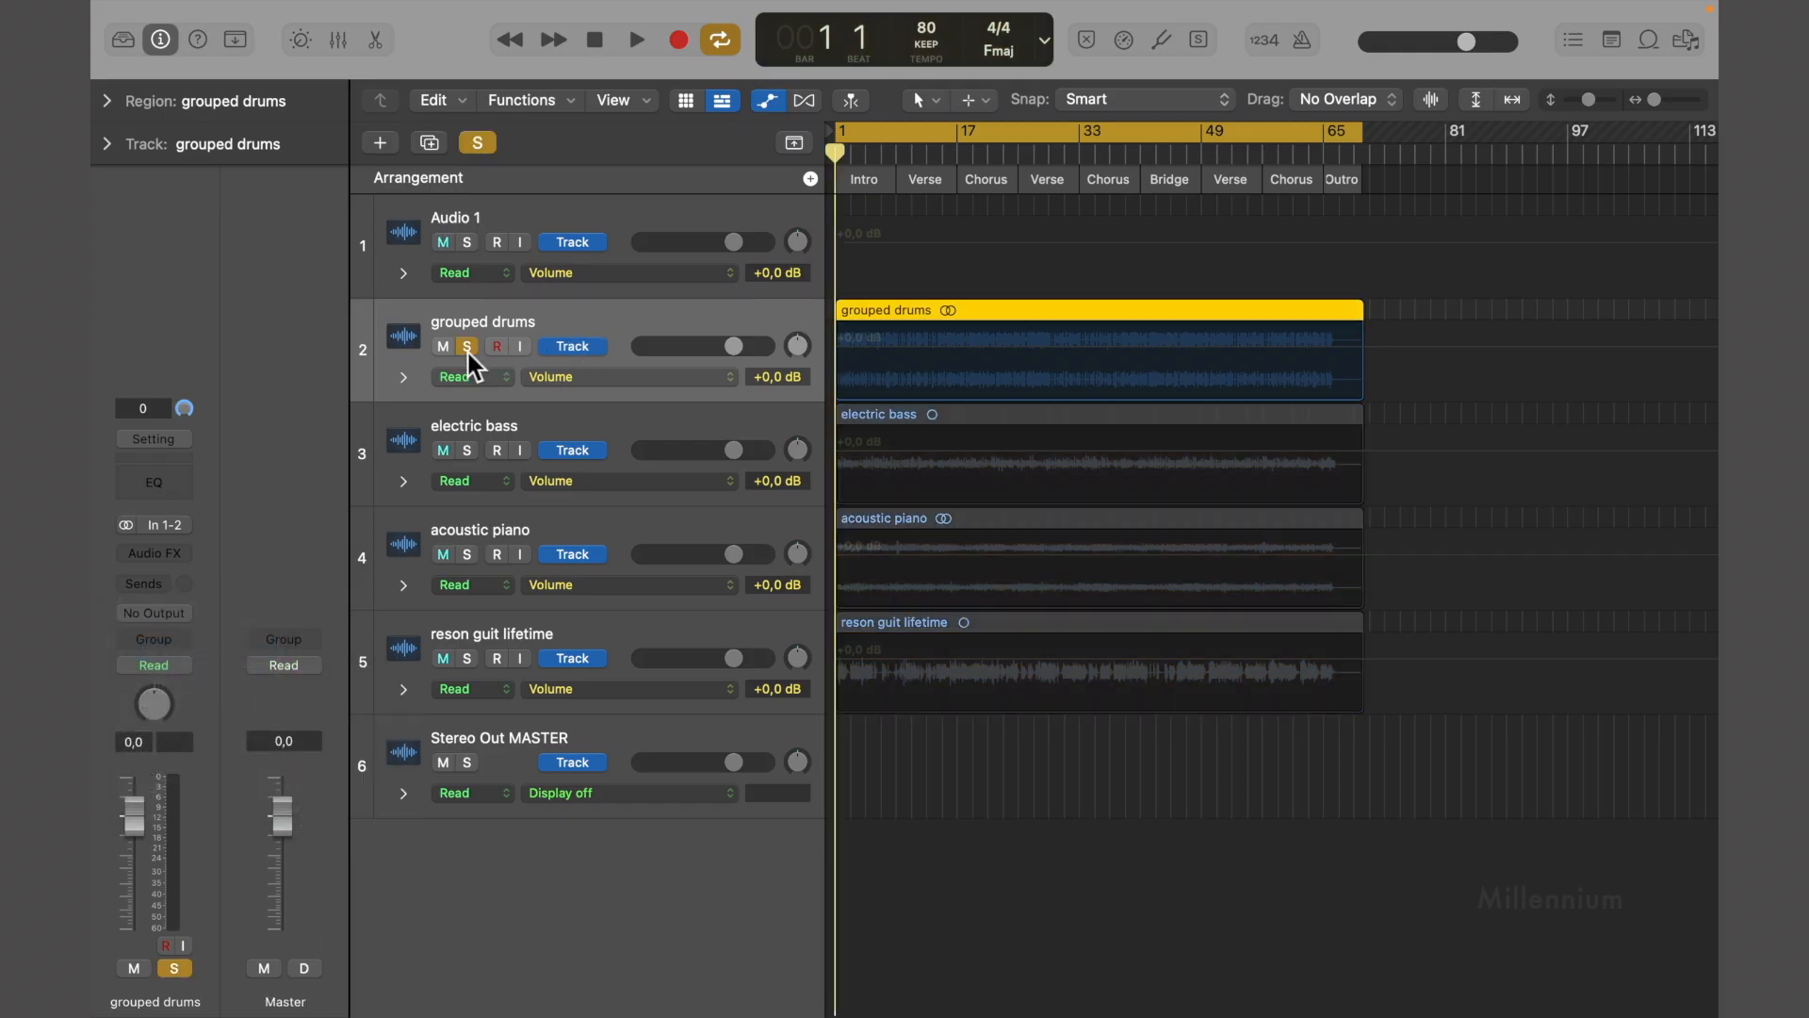
click(632, 52)
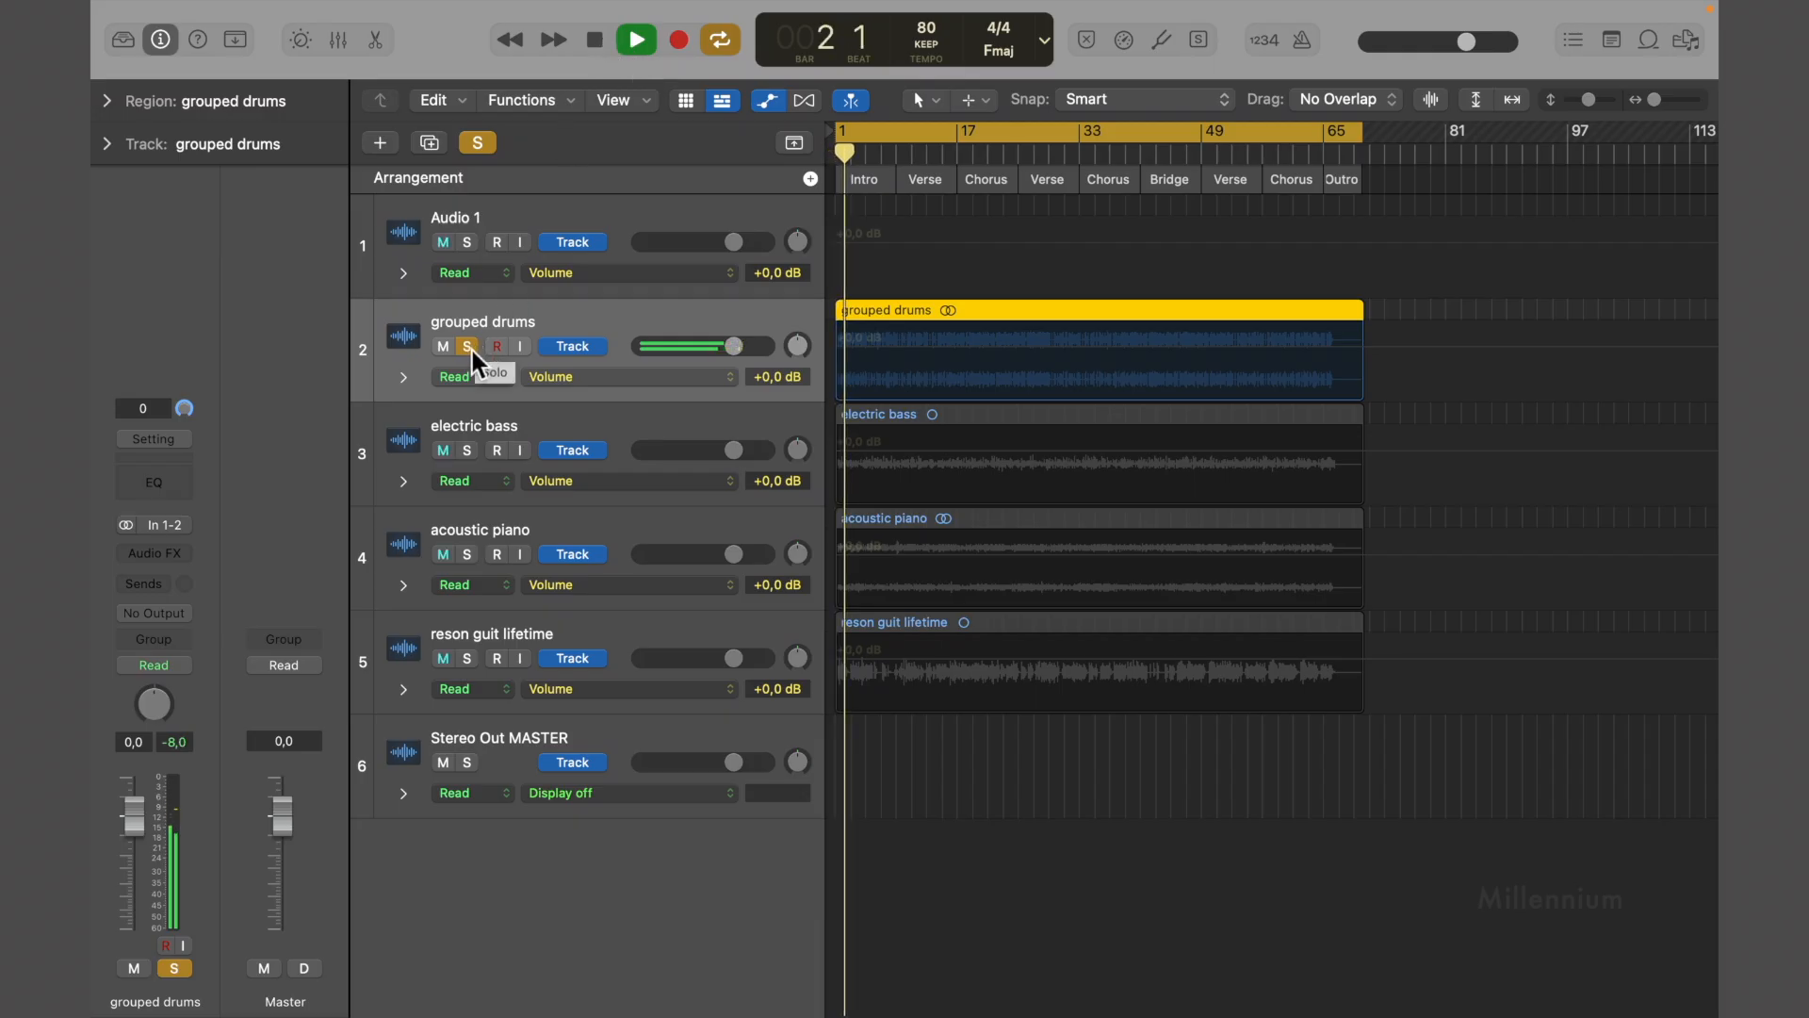
click(597, 44)
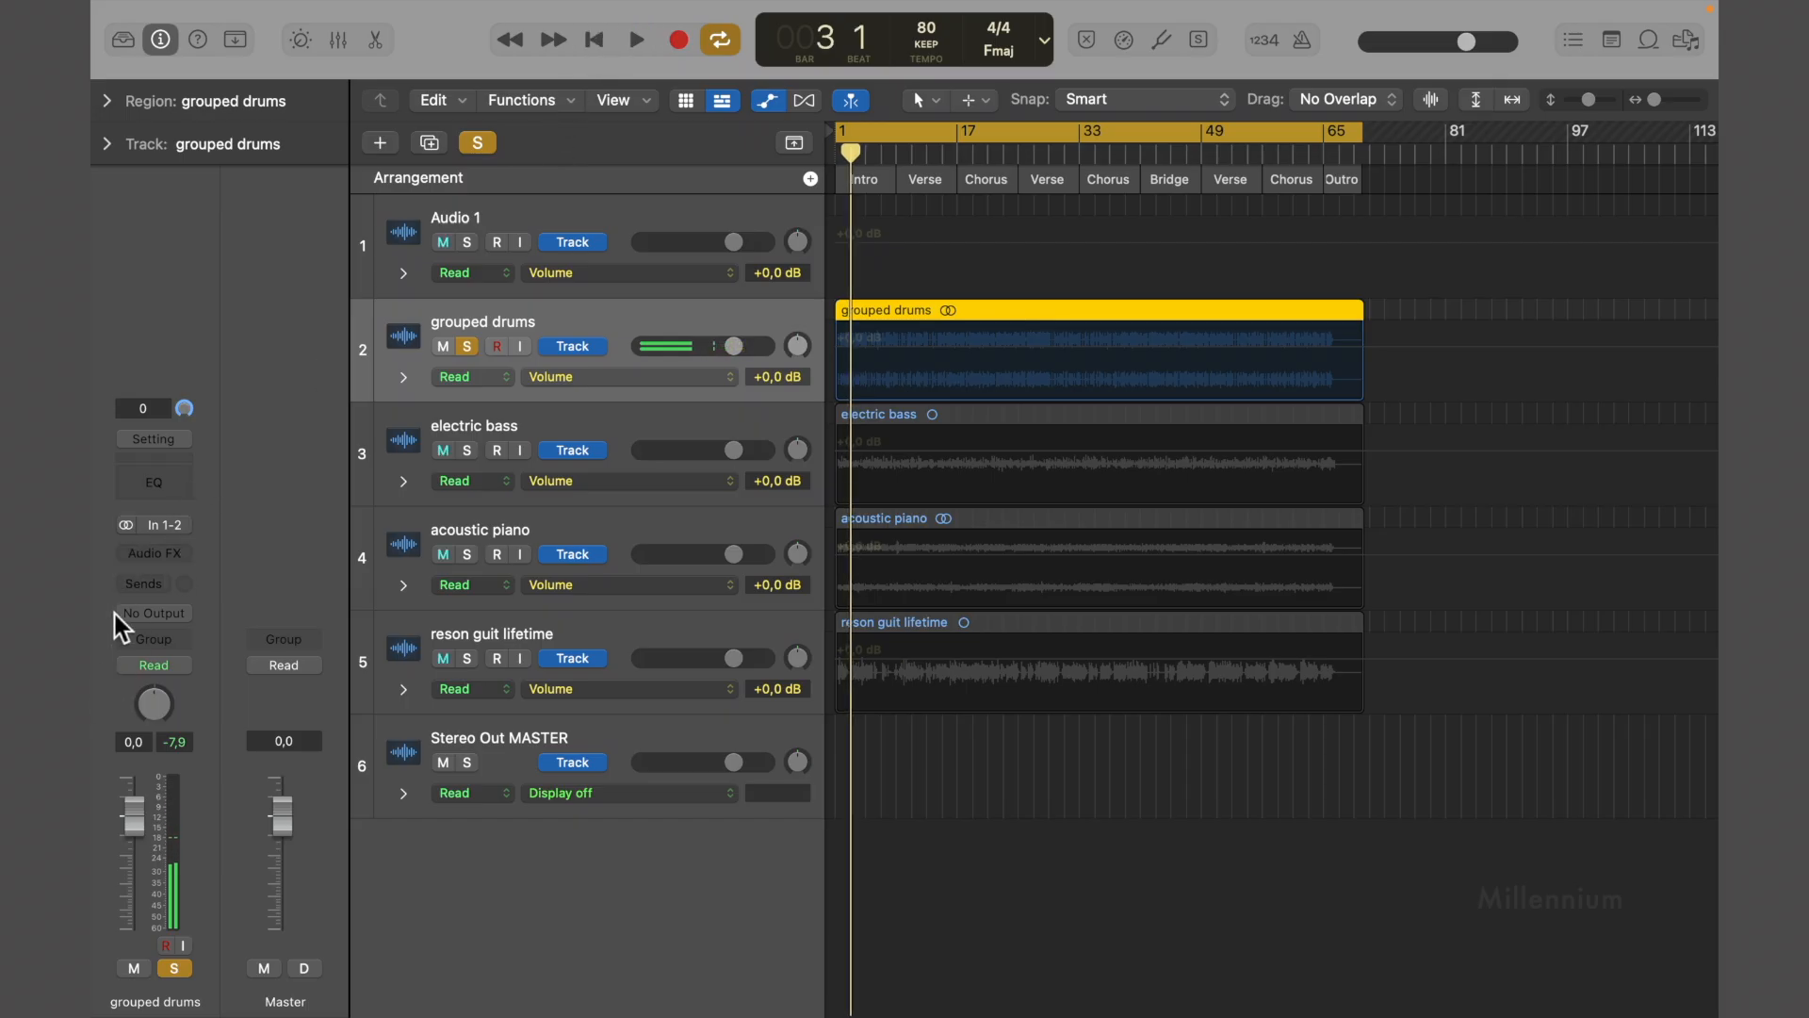
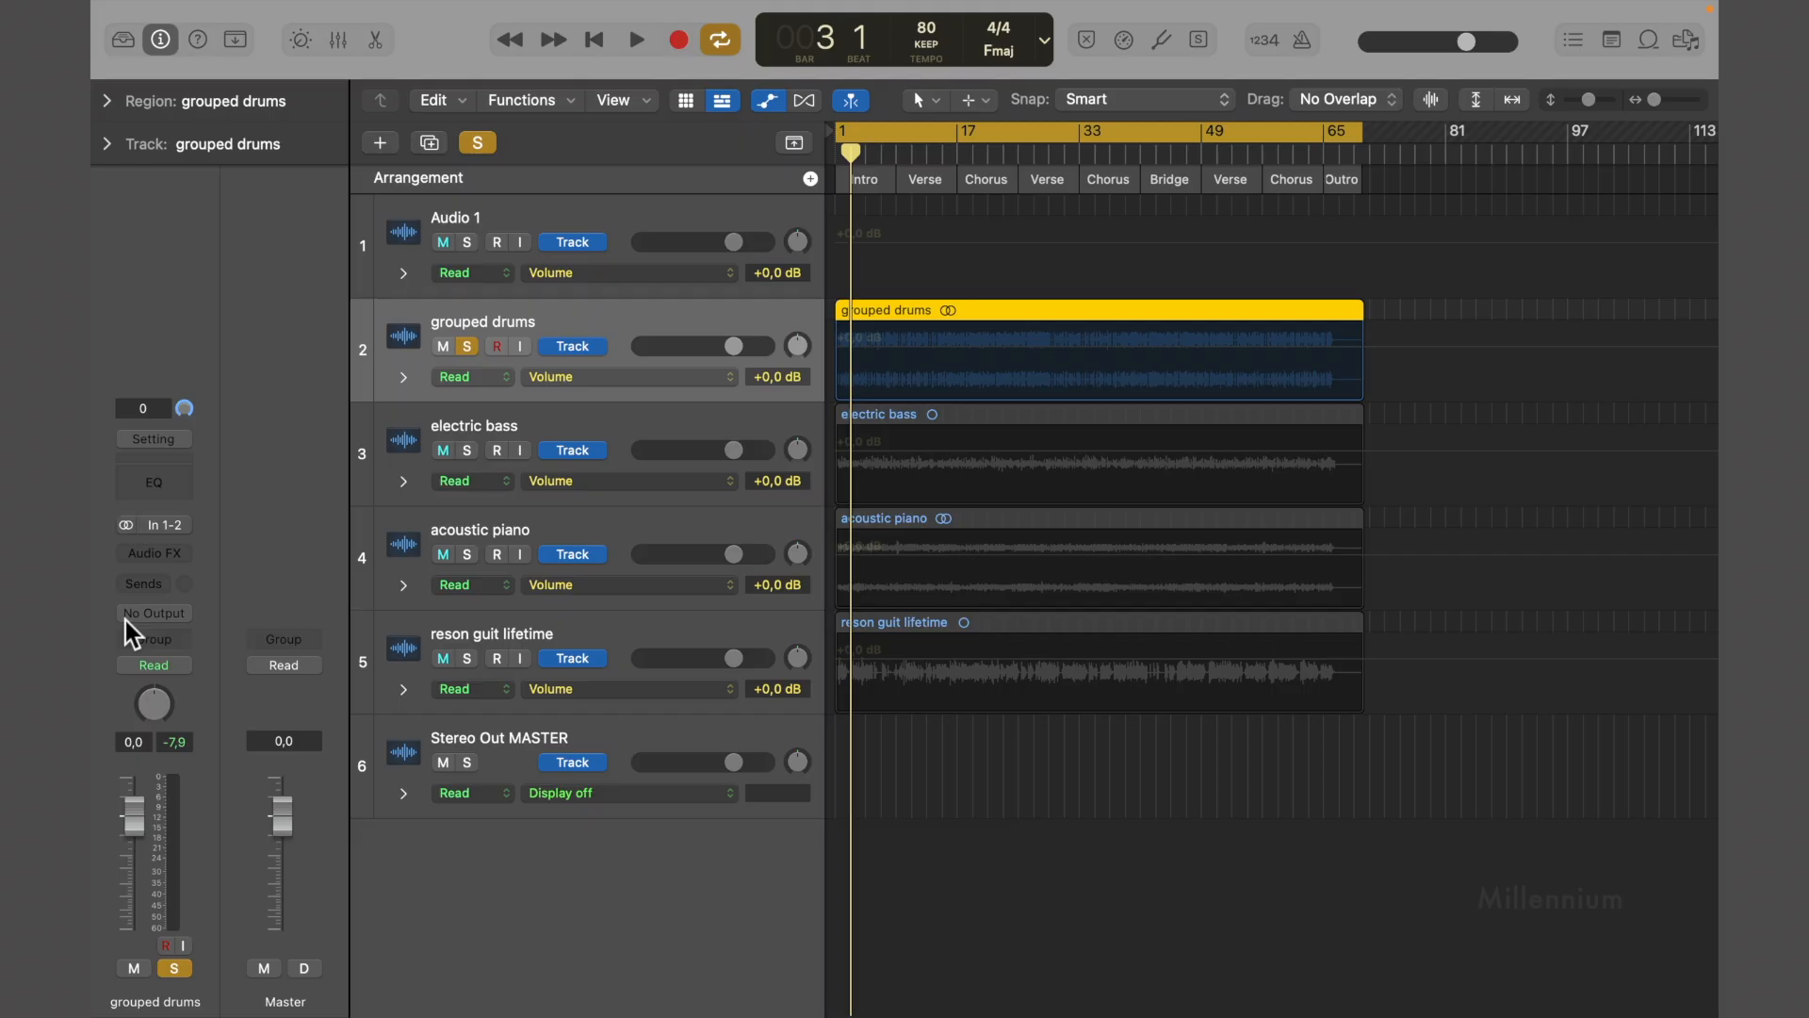
Add a Bus 1 send to the grouped drums track and insert a Compressor on its Aux 1 channel
click(162, 585)
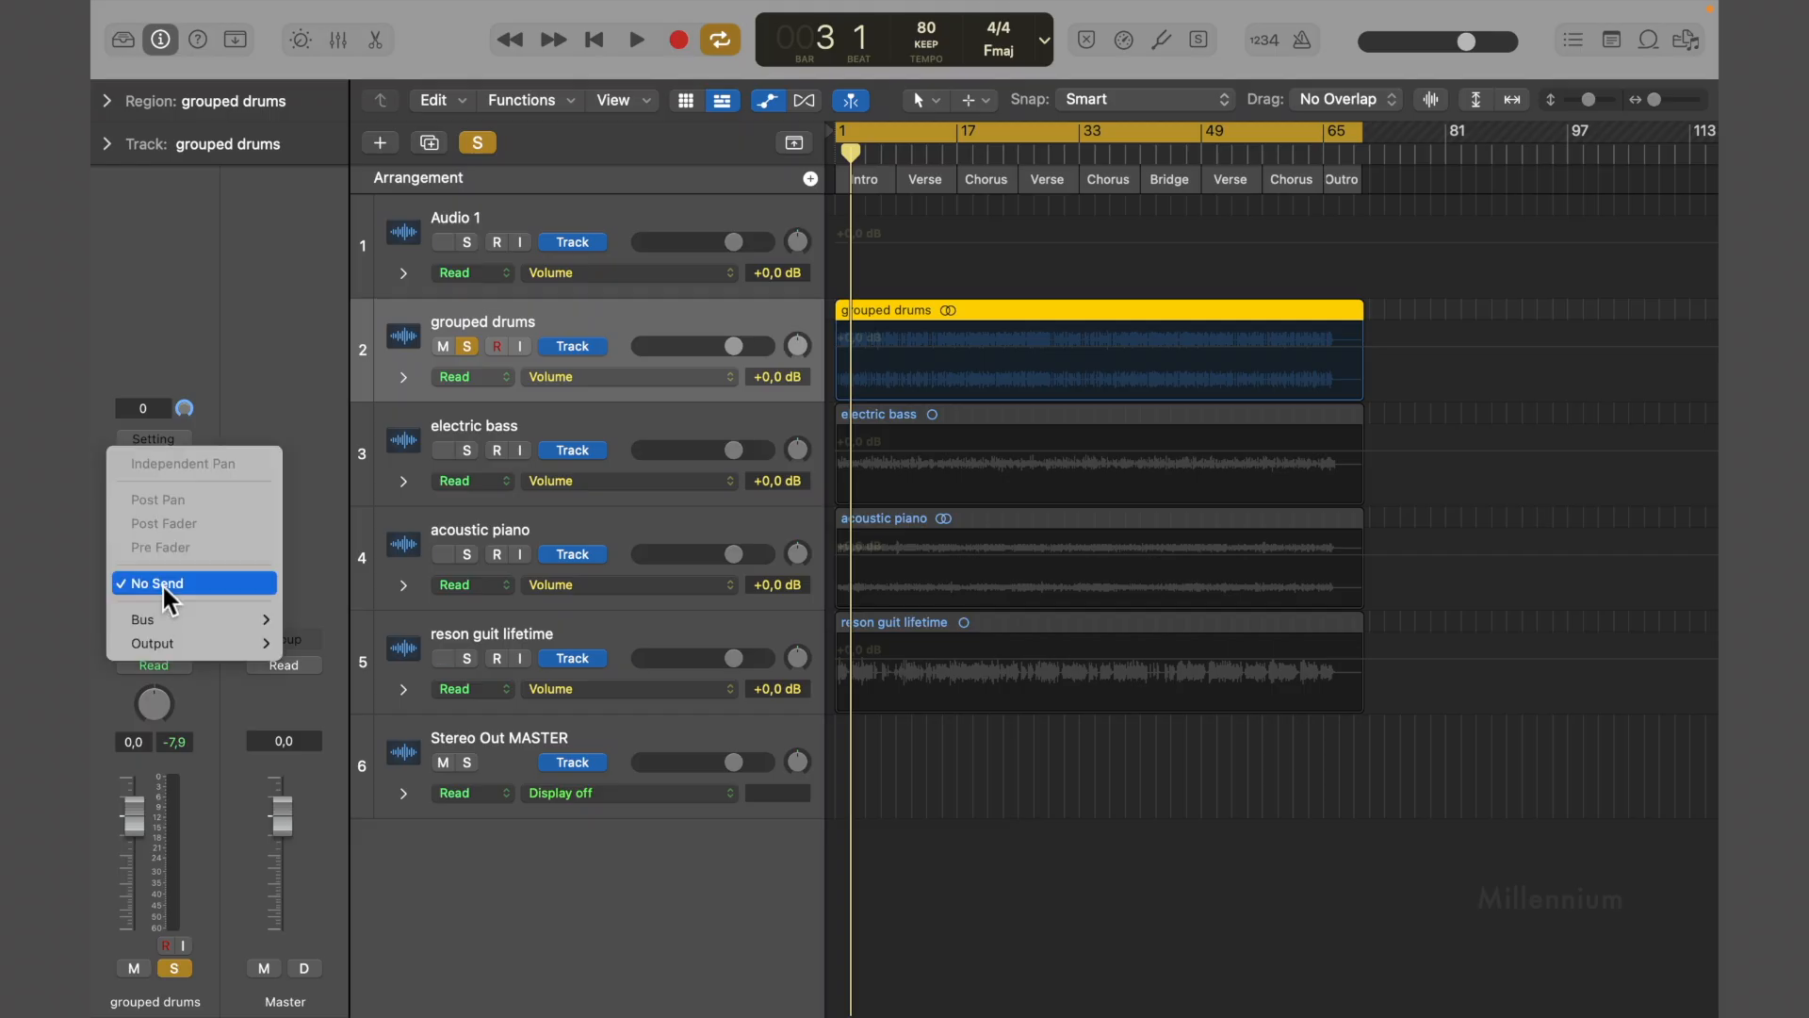
mouse_move(173, 613)
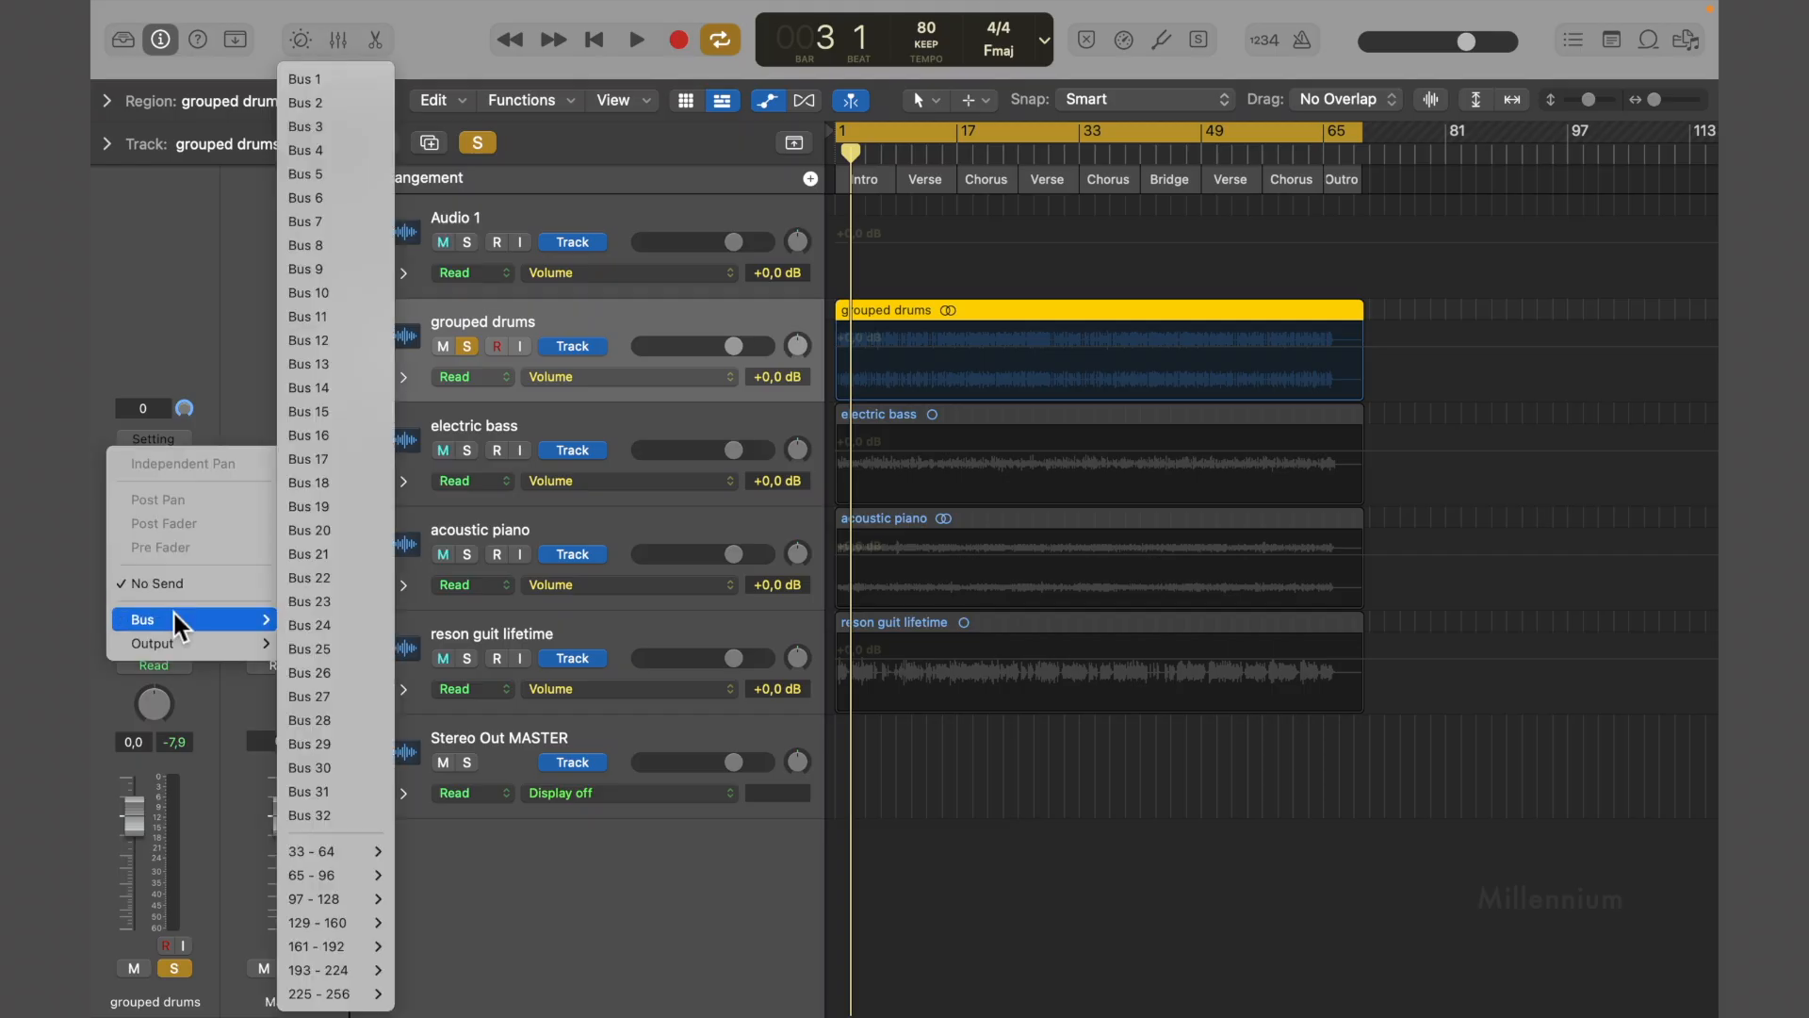
click(337, 77)
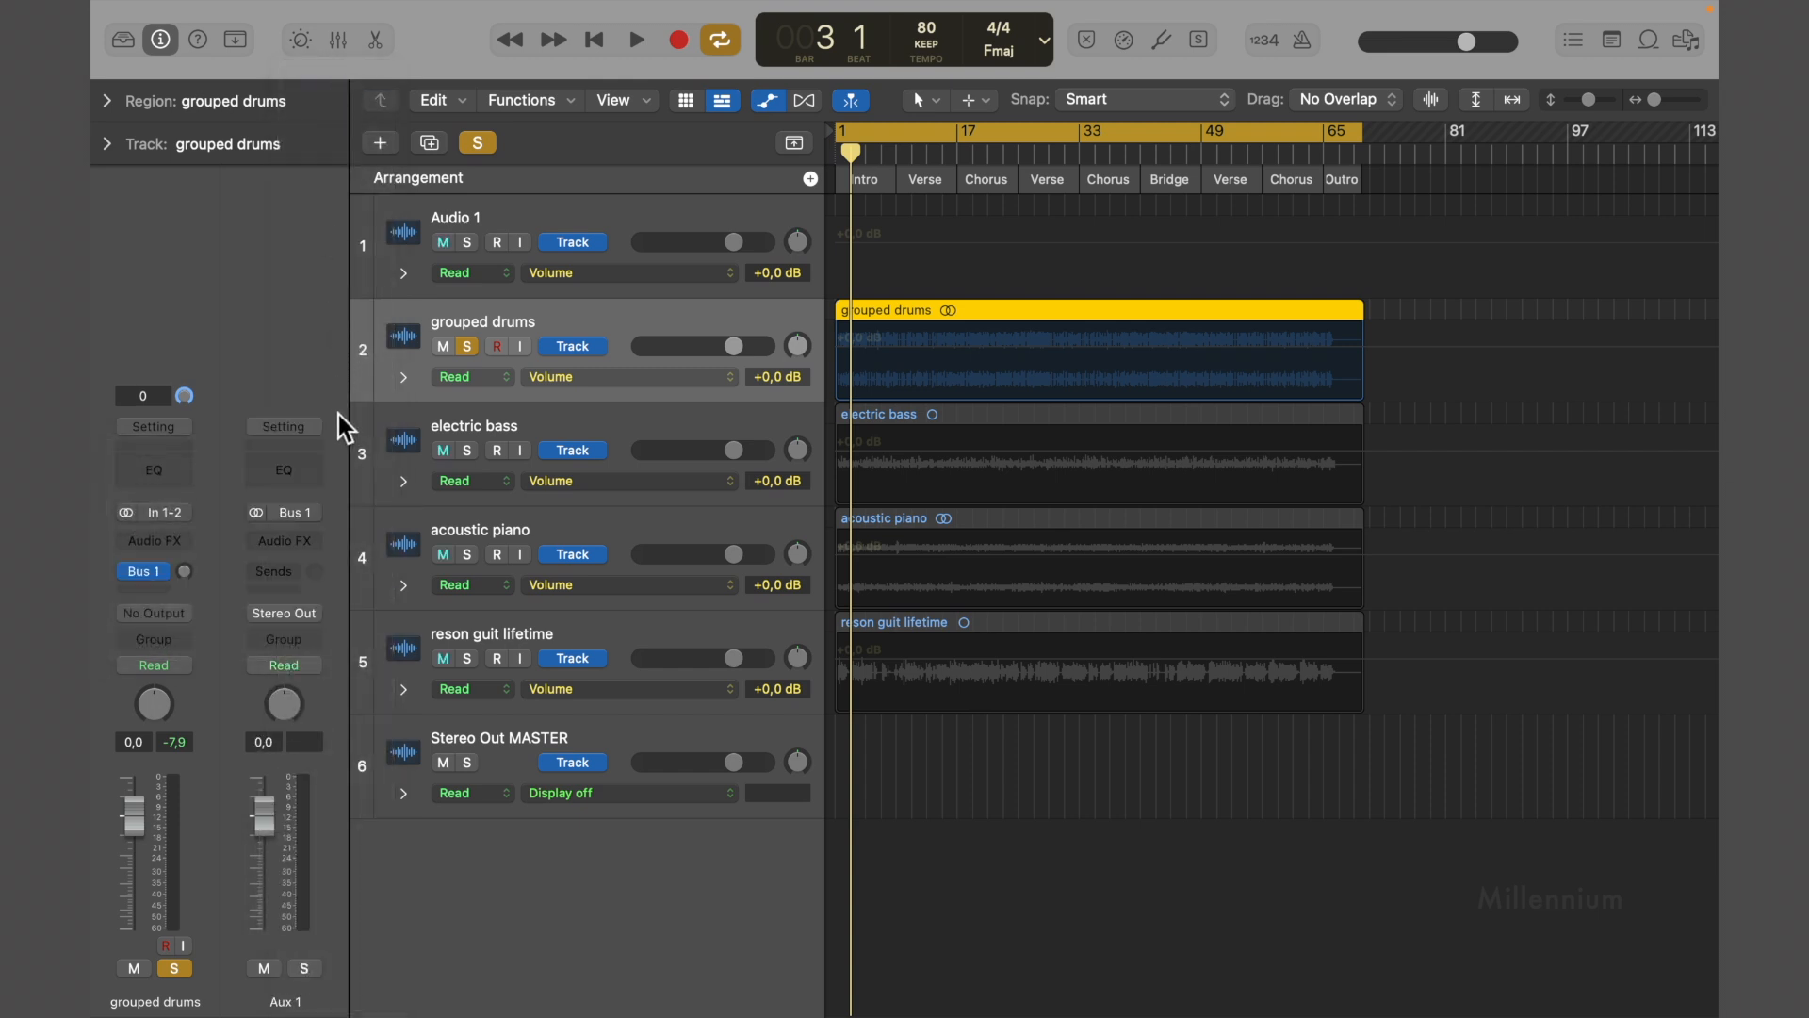
click(302, 545)
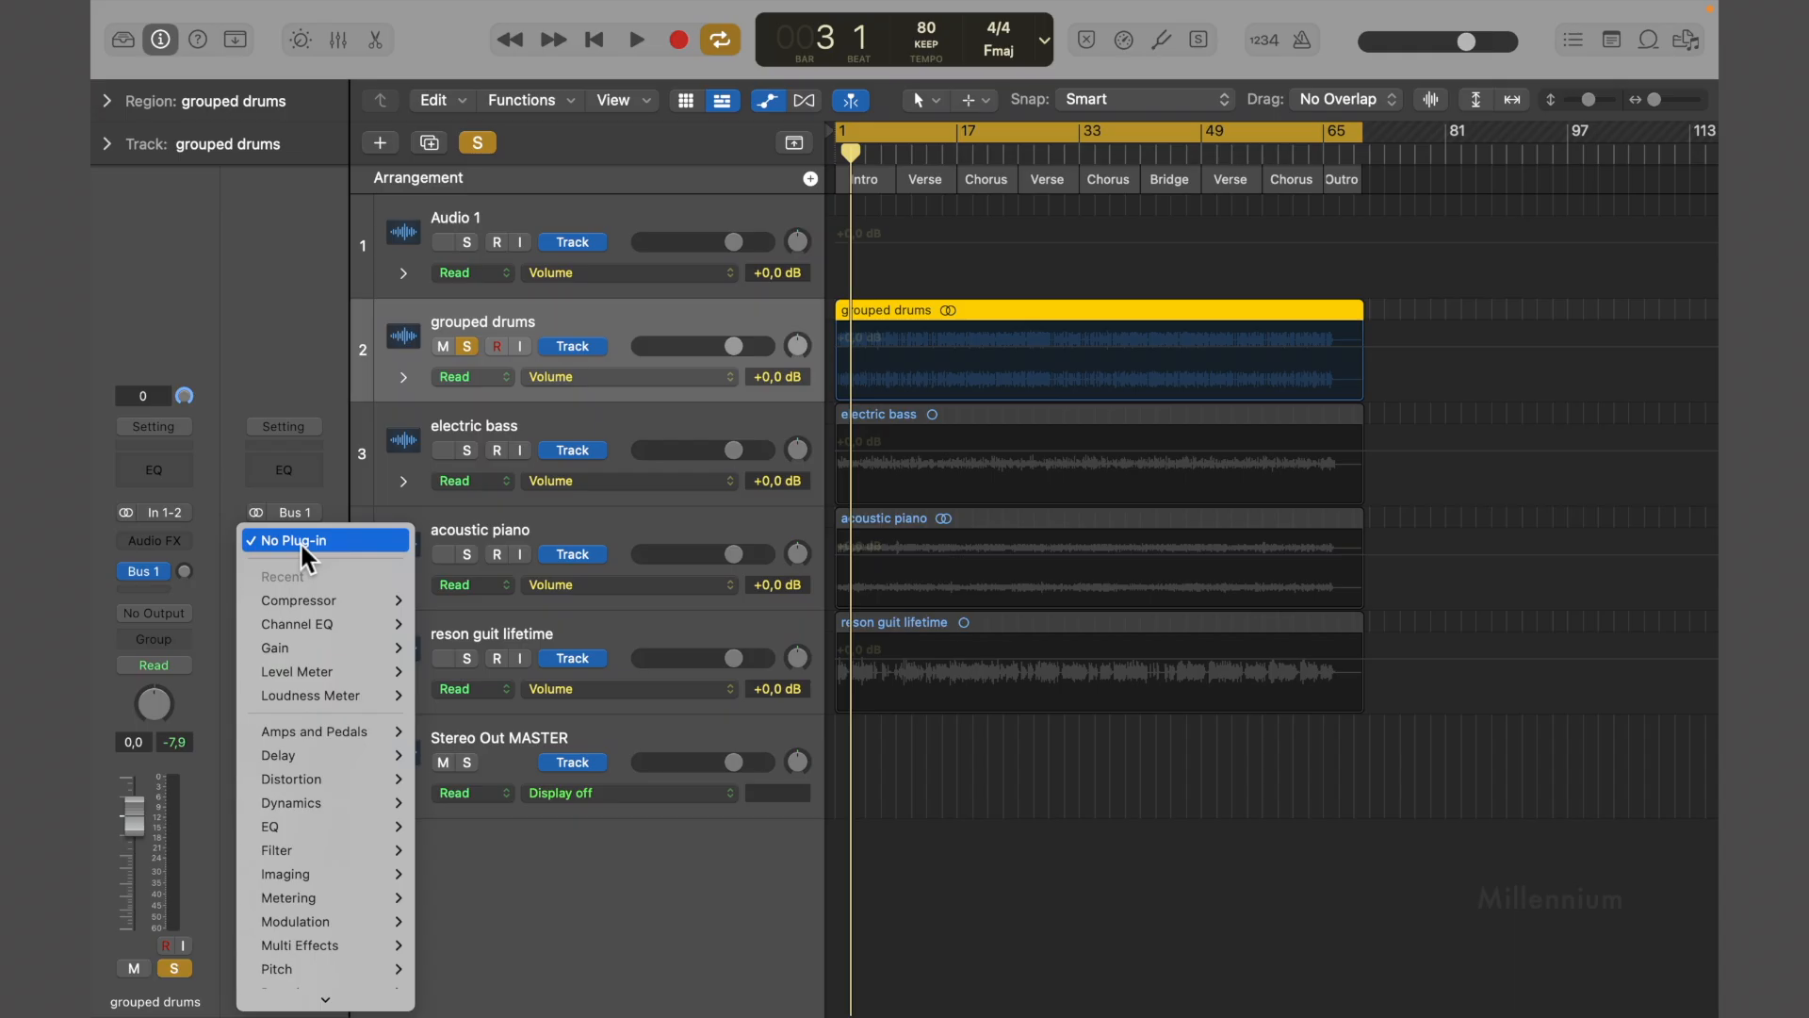
click(309, 602)
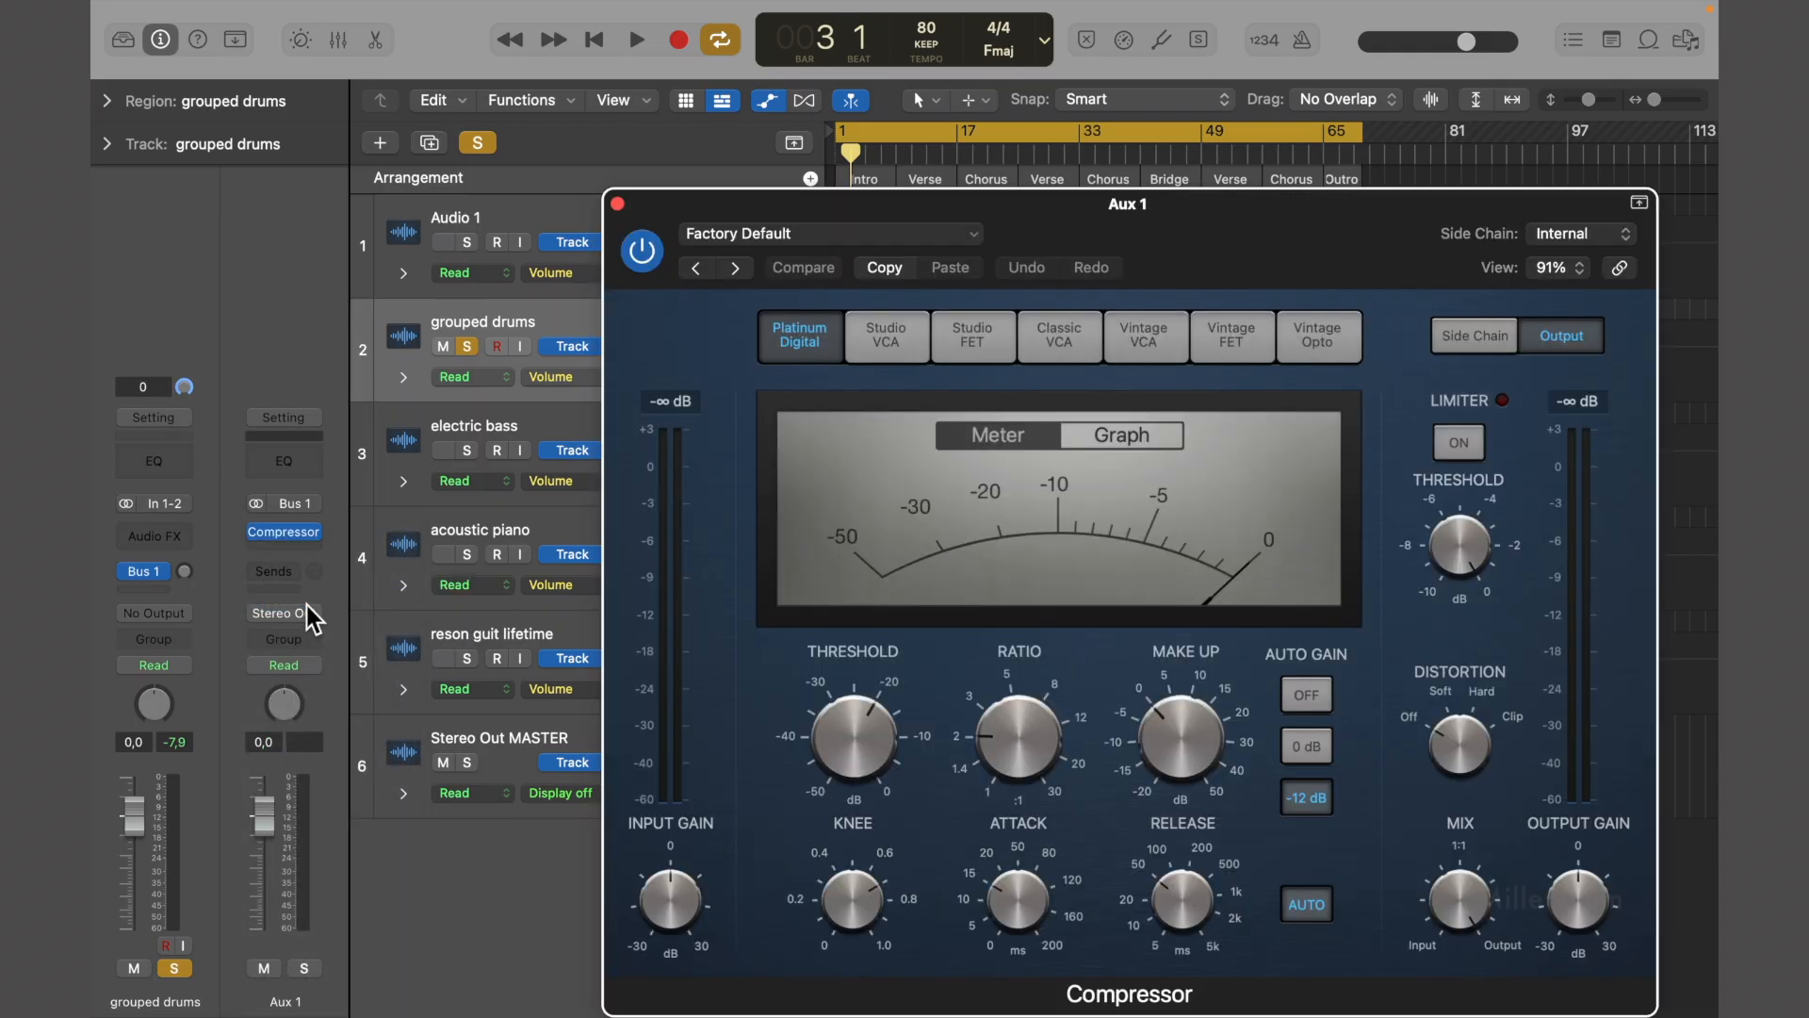
click(618, 205)
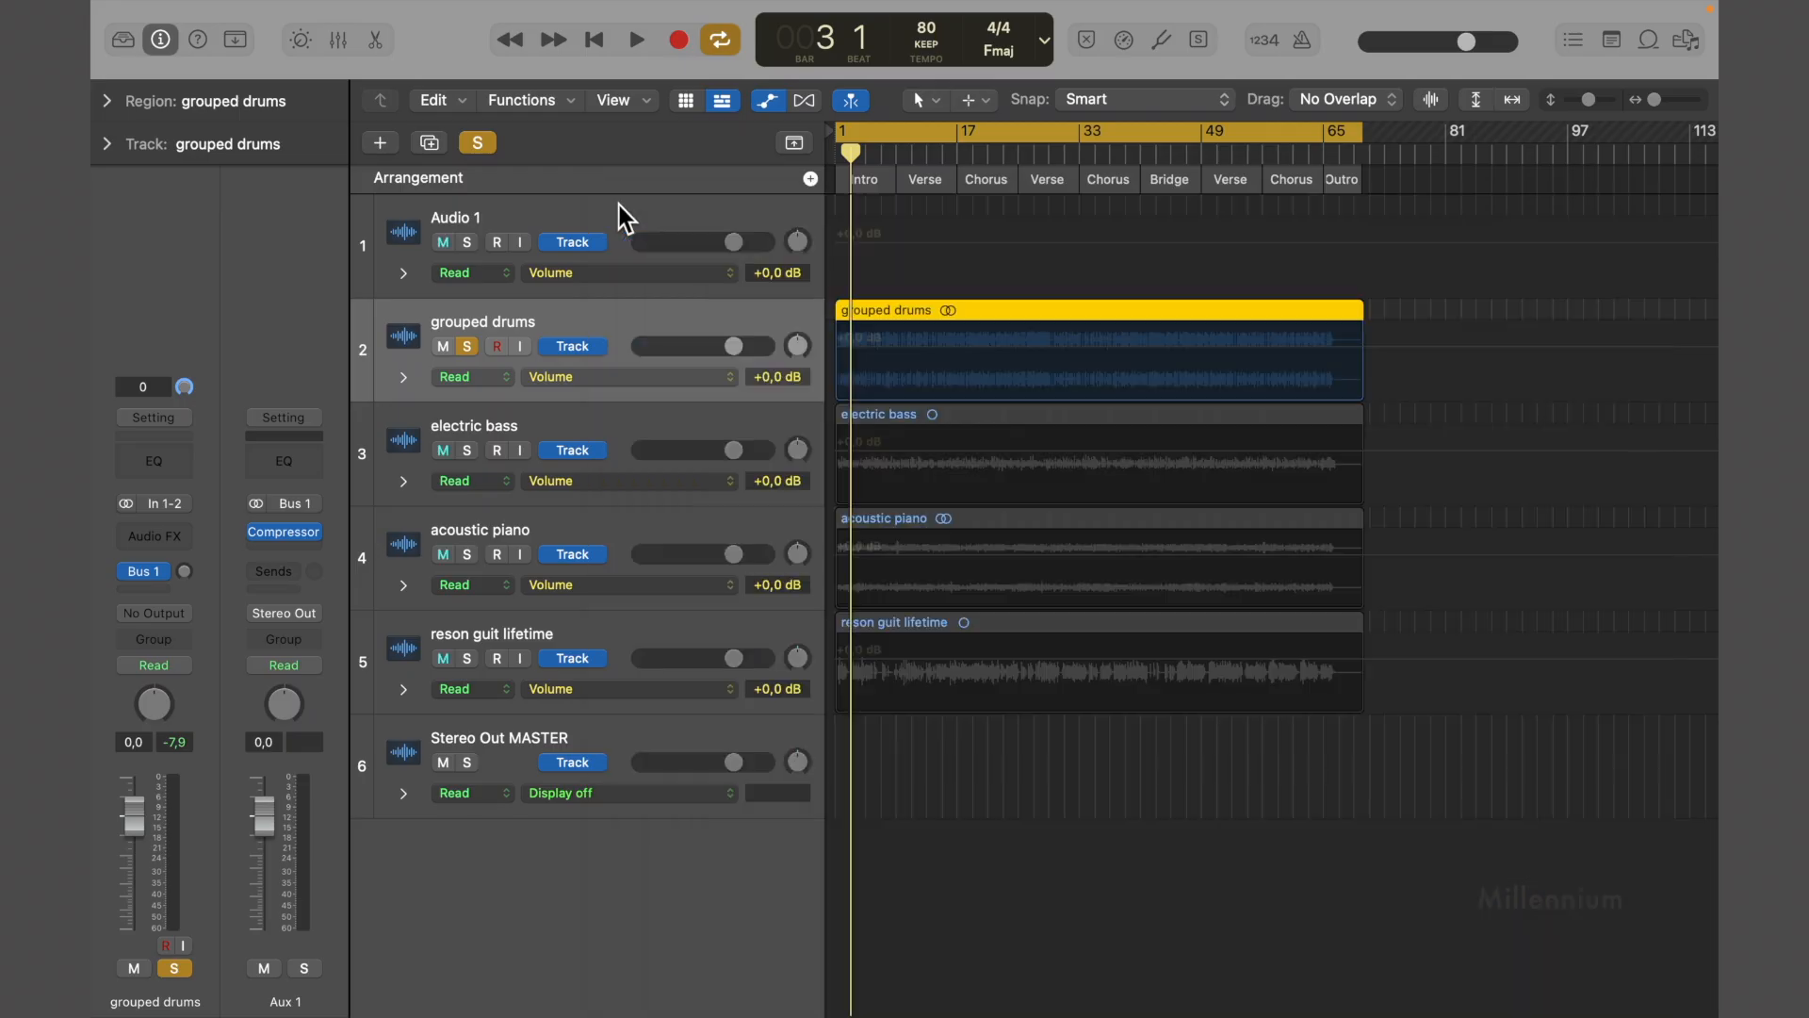
Add a Bus 2 send to the grouped drums track and insert a Compressor on its Aux 2 channel
click(155, 590)
mouse_move(166, 622)
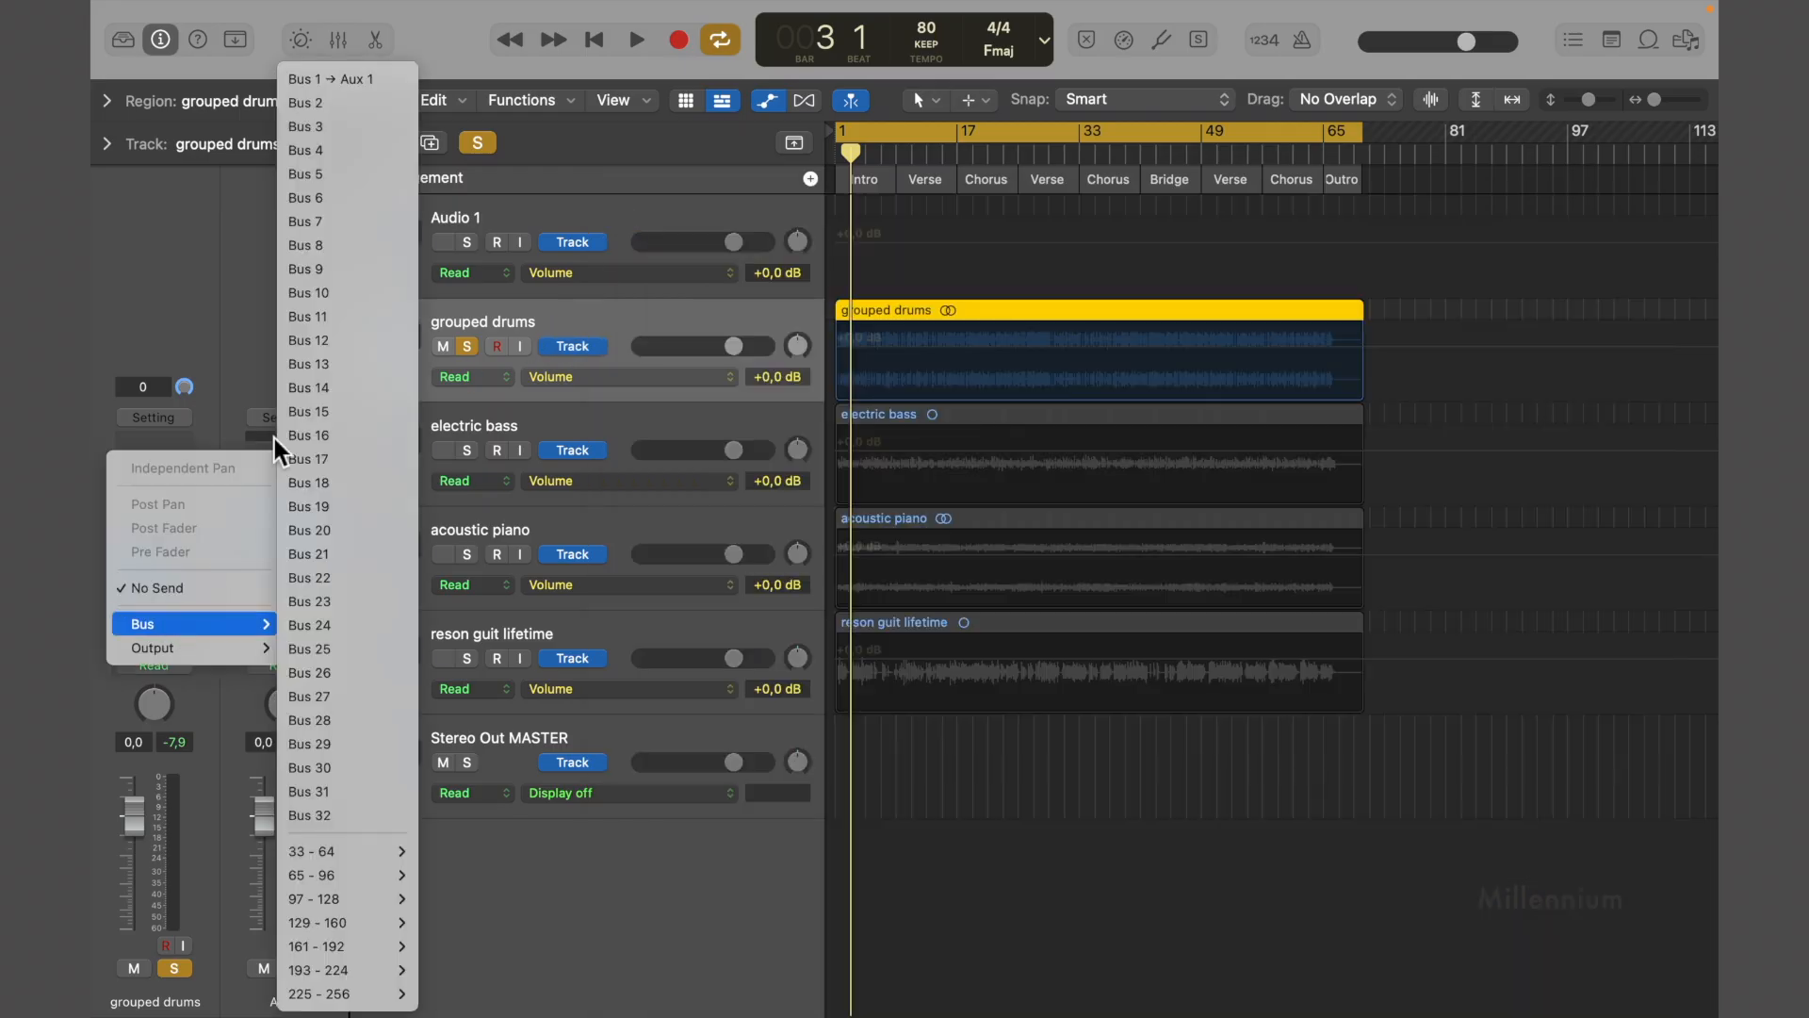
click(320, 104)
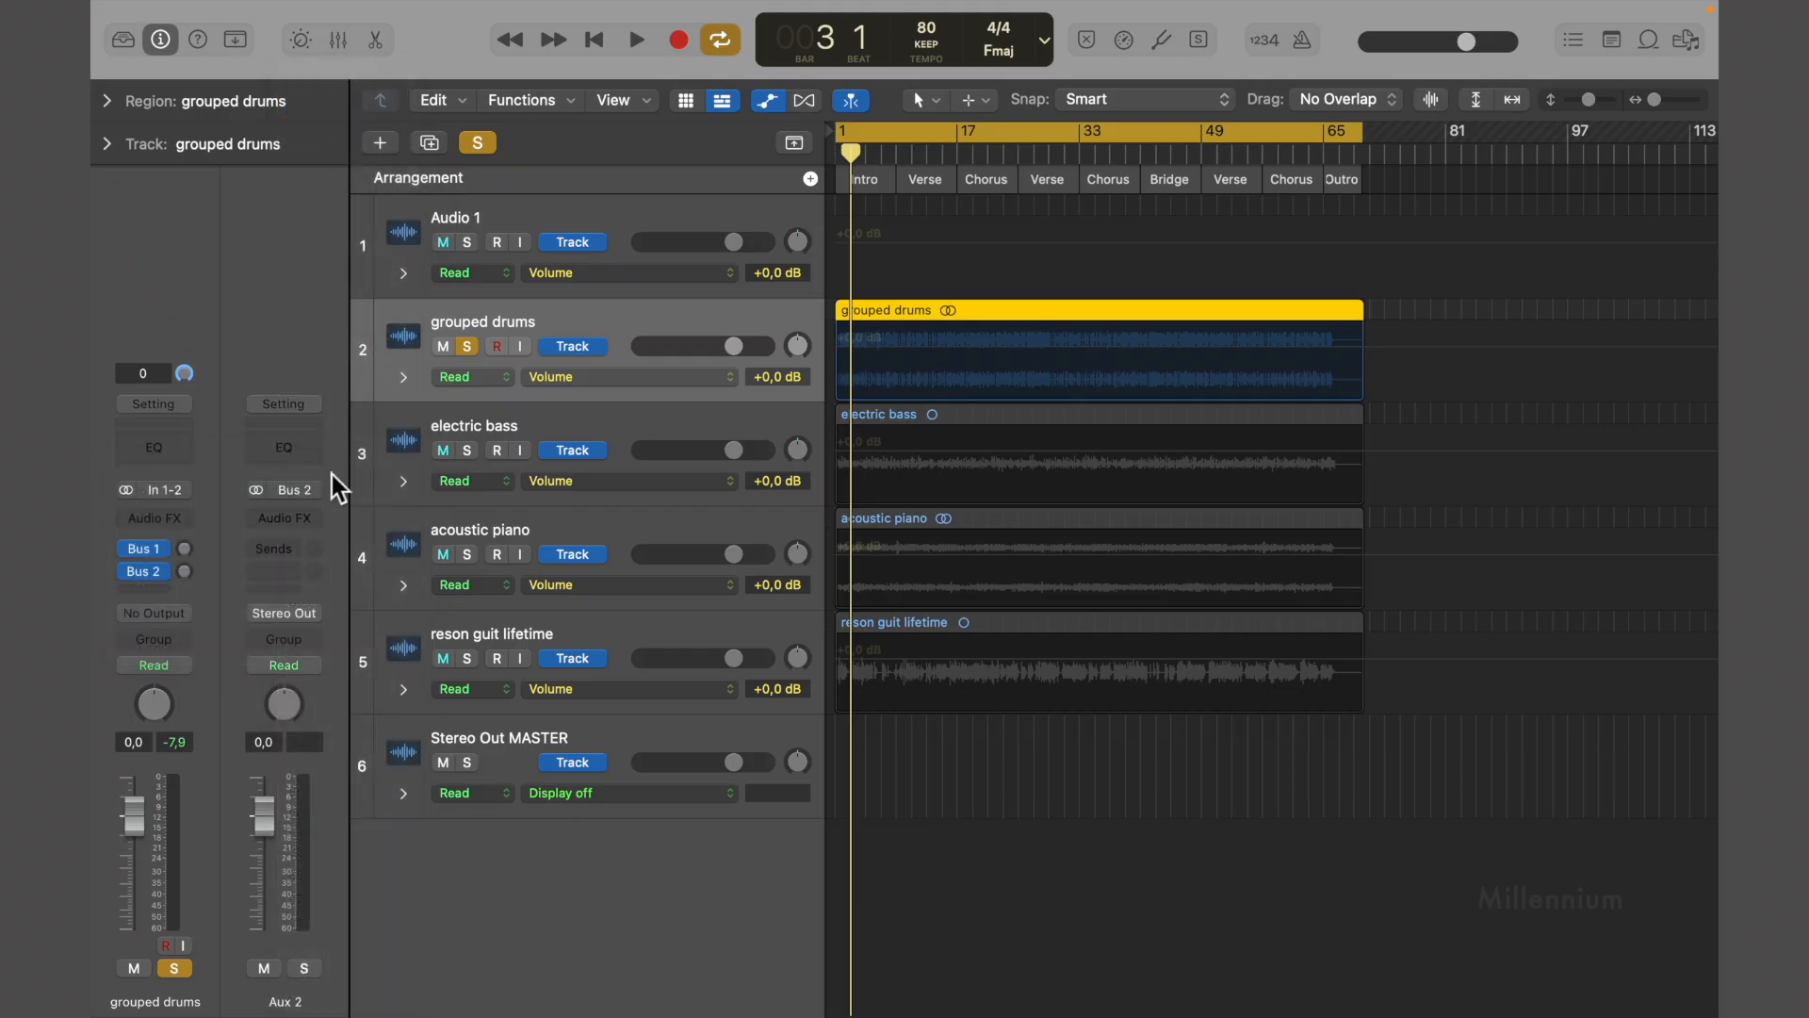
click(297, 542)
click(282, 579)
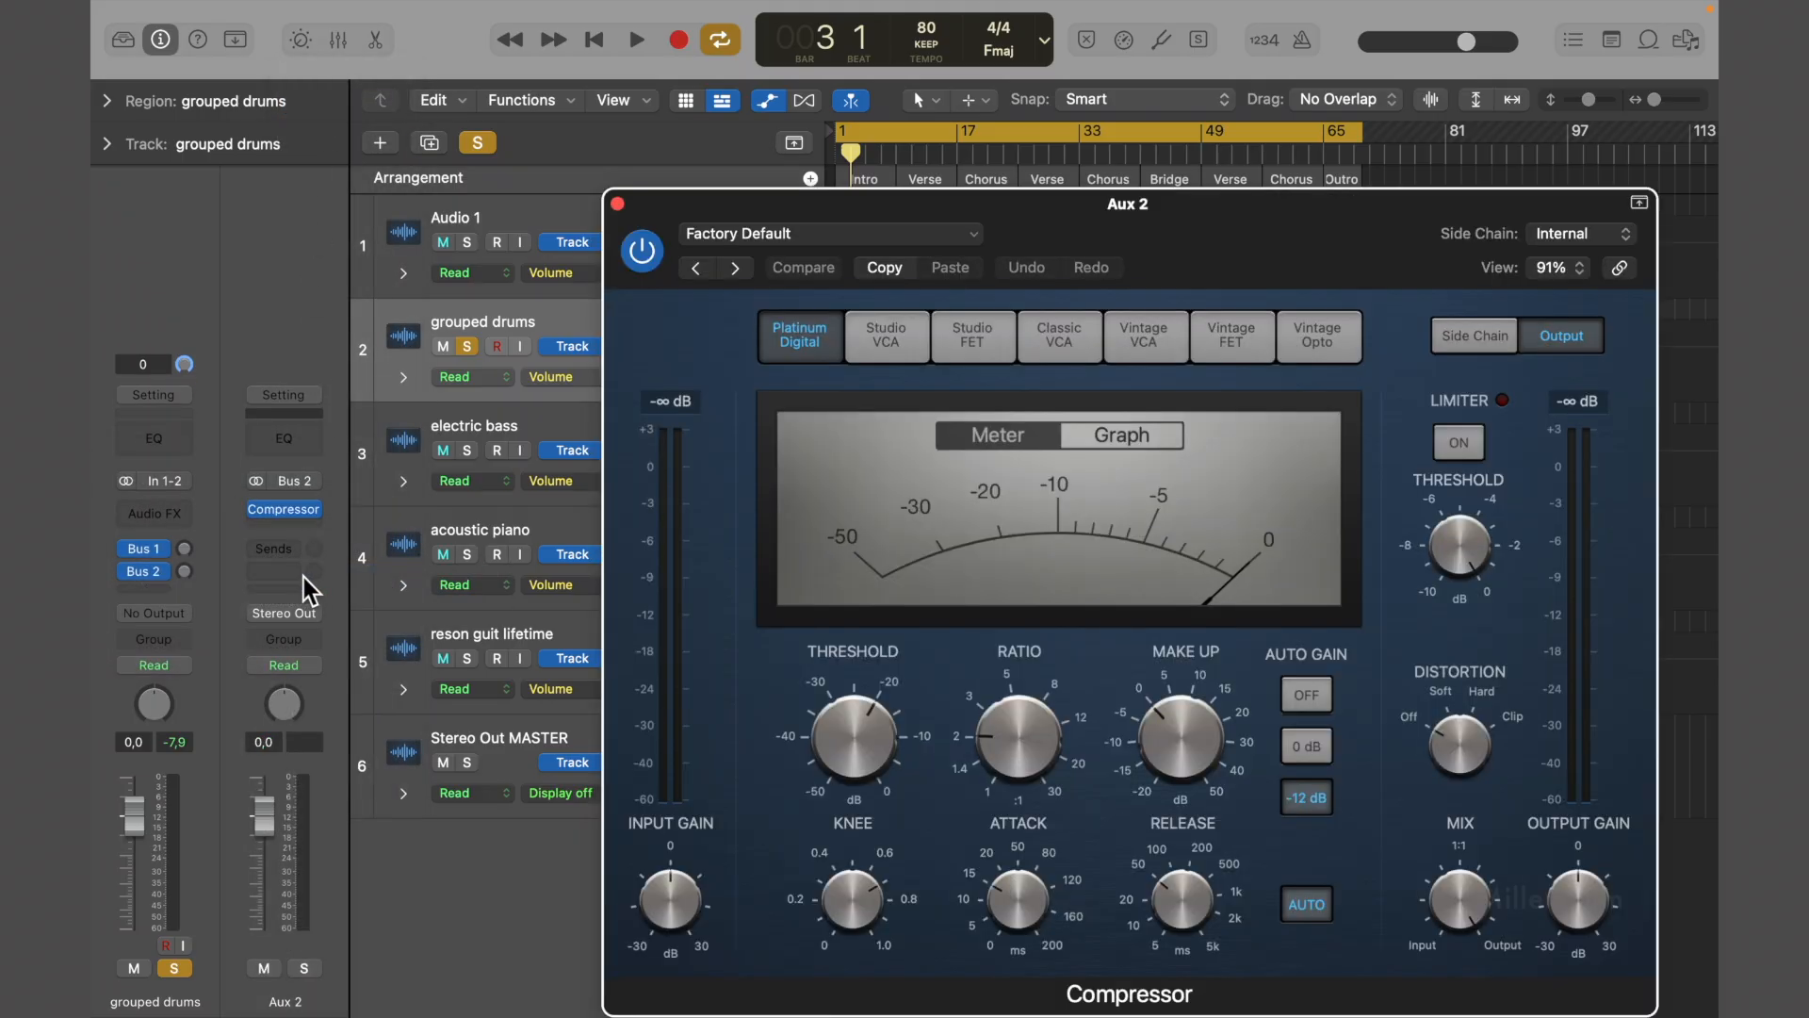
click(617, 203)
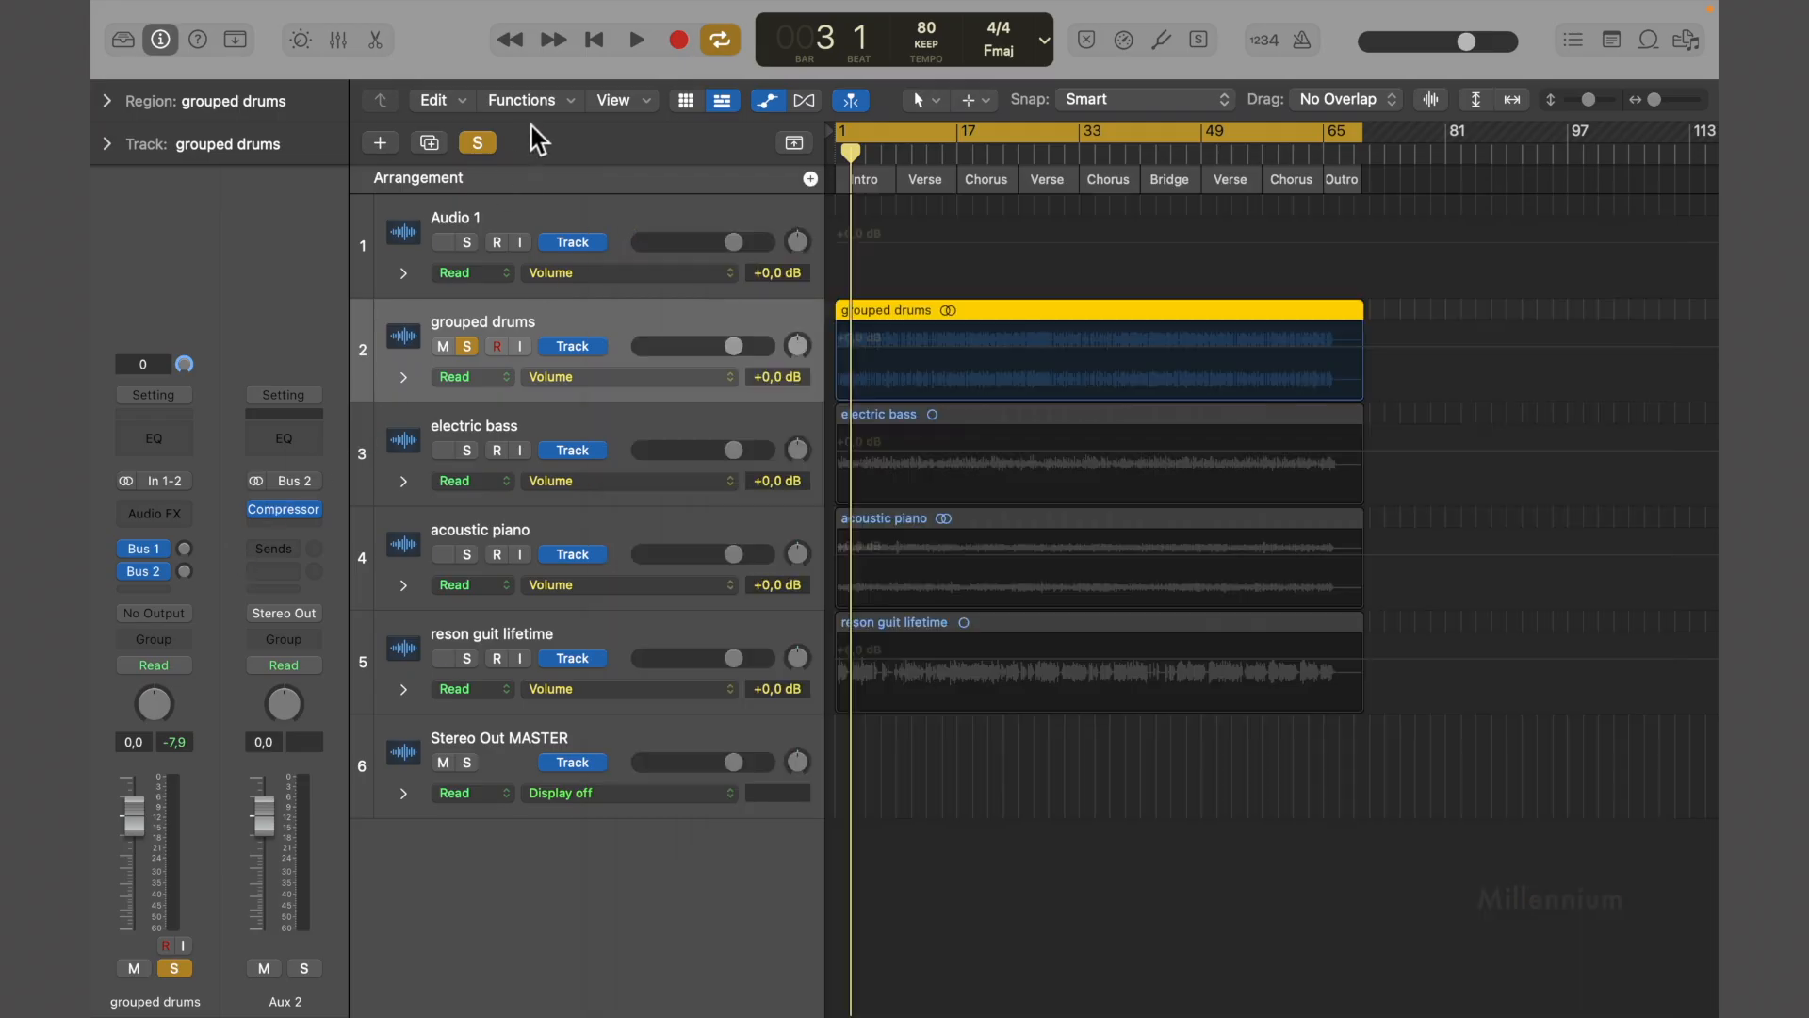
Play the soloed grouped drums briefly to check the signal on the bus sends
click(638, 43)
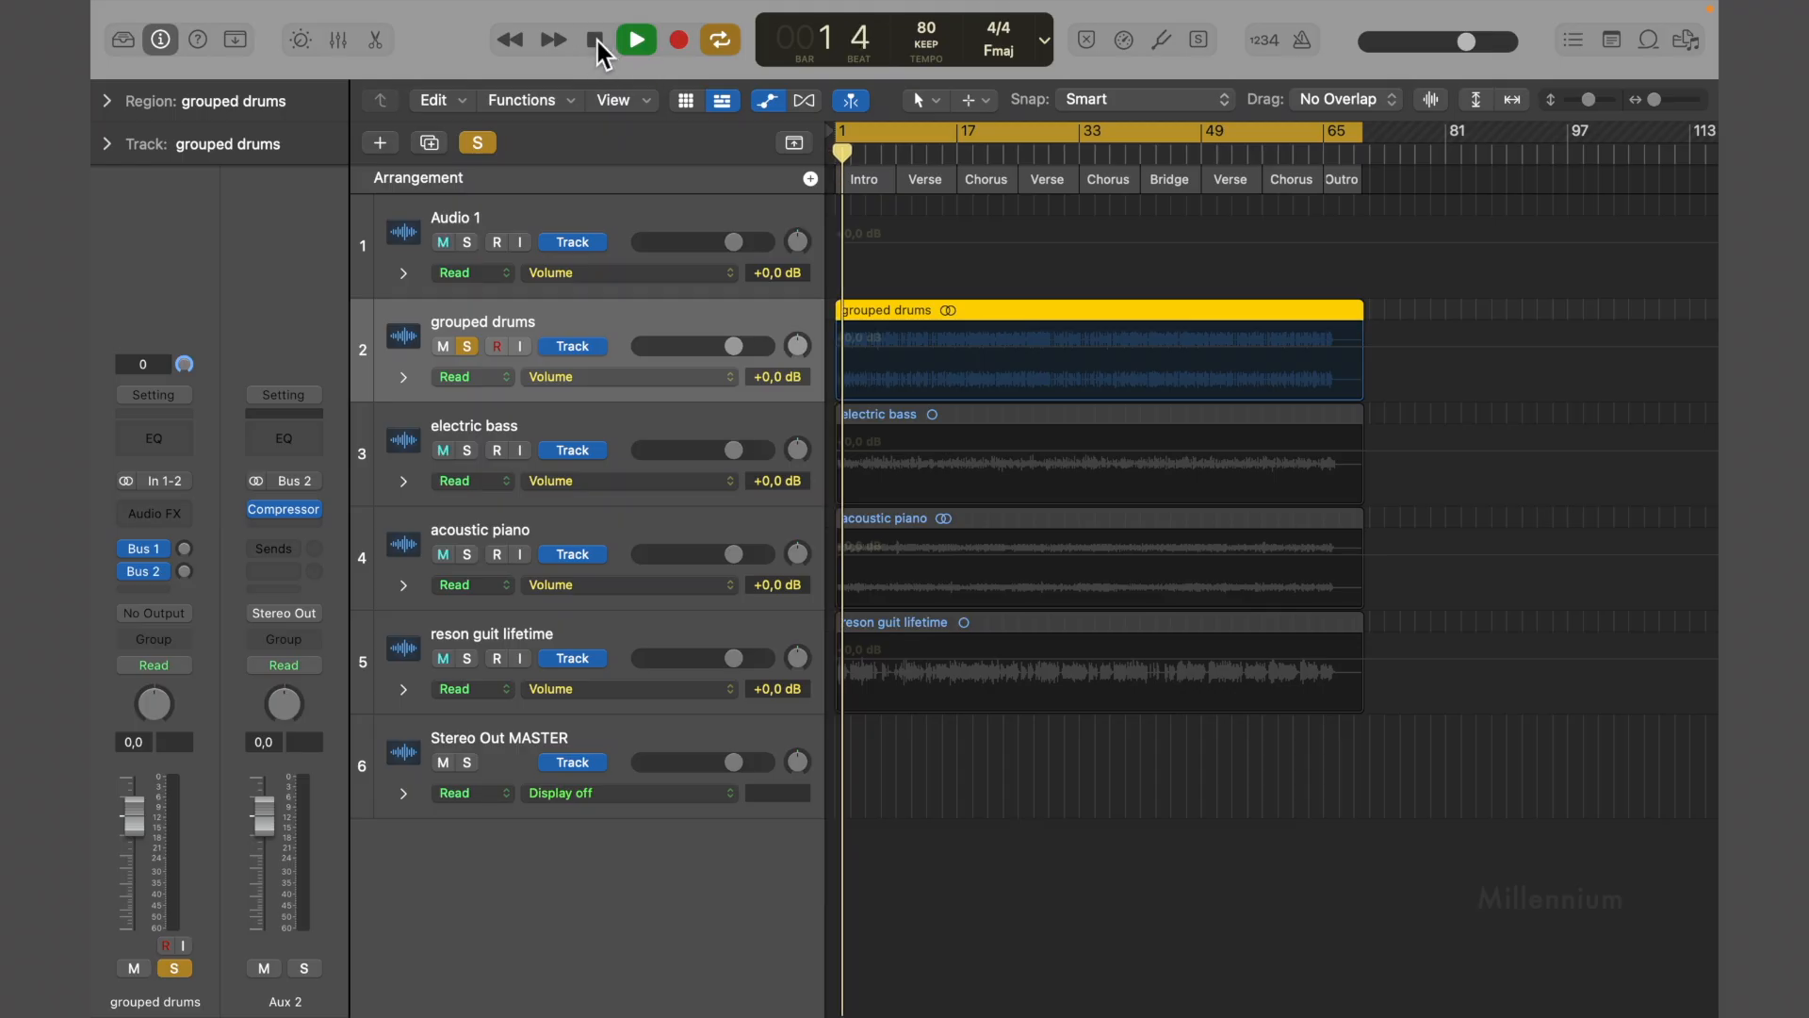
click(596, 40)
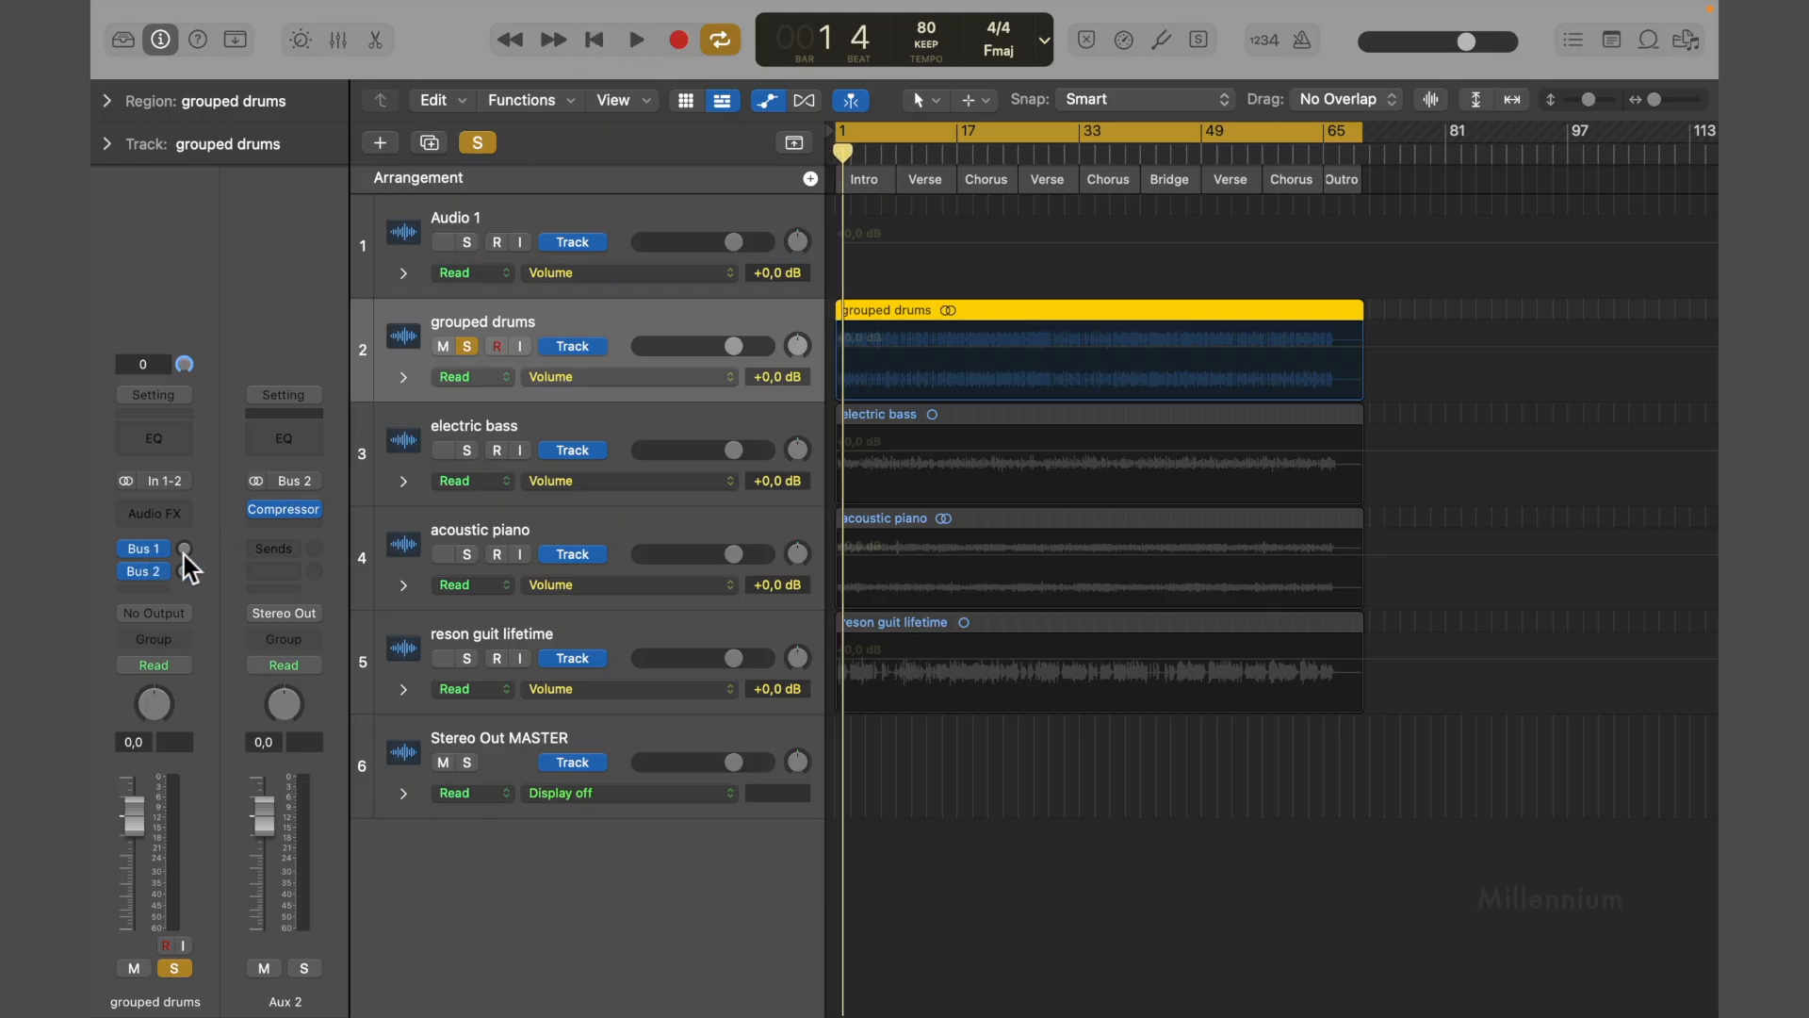
Raise the Bus 1 and Bus 2 send levels on the grouped drums track and play it briefly to check the level
drag(184, 549, 183, 482)
drag(184, 549, 183, 547)
drag(185, 571, 186, 492)
click(646, 52)
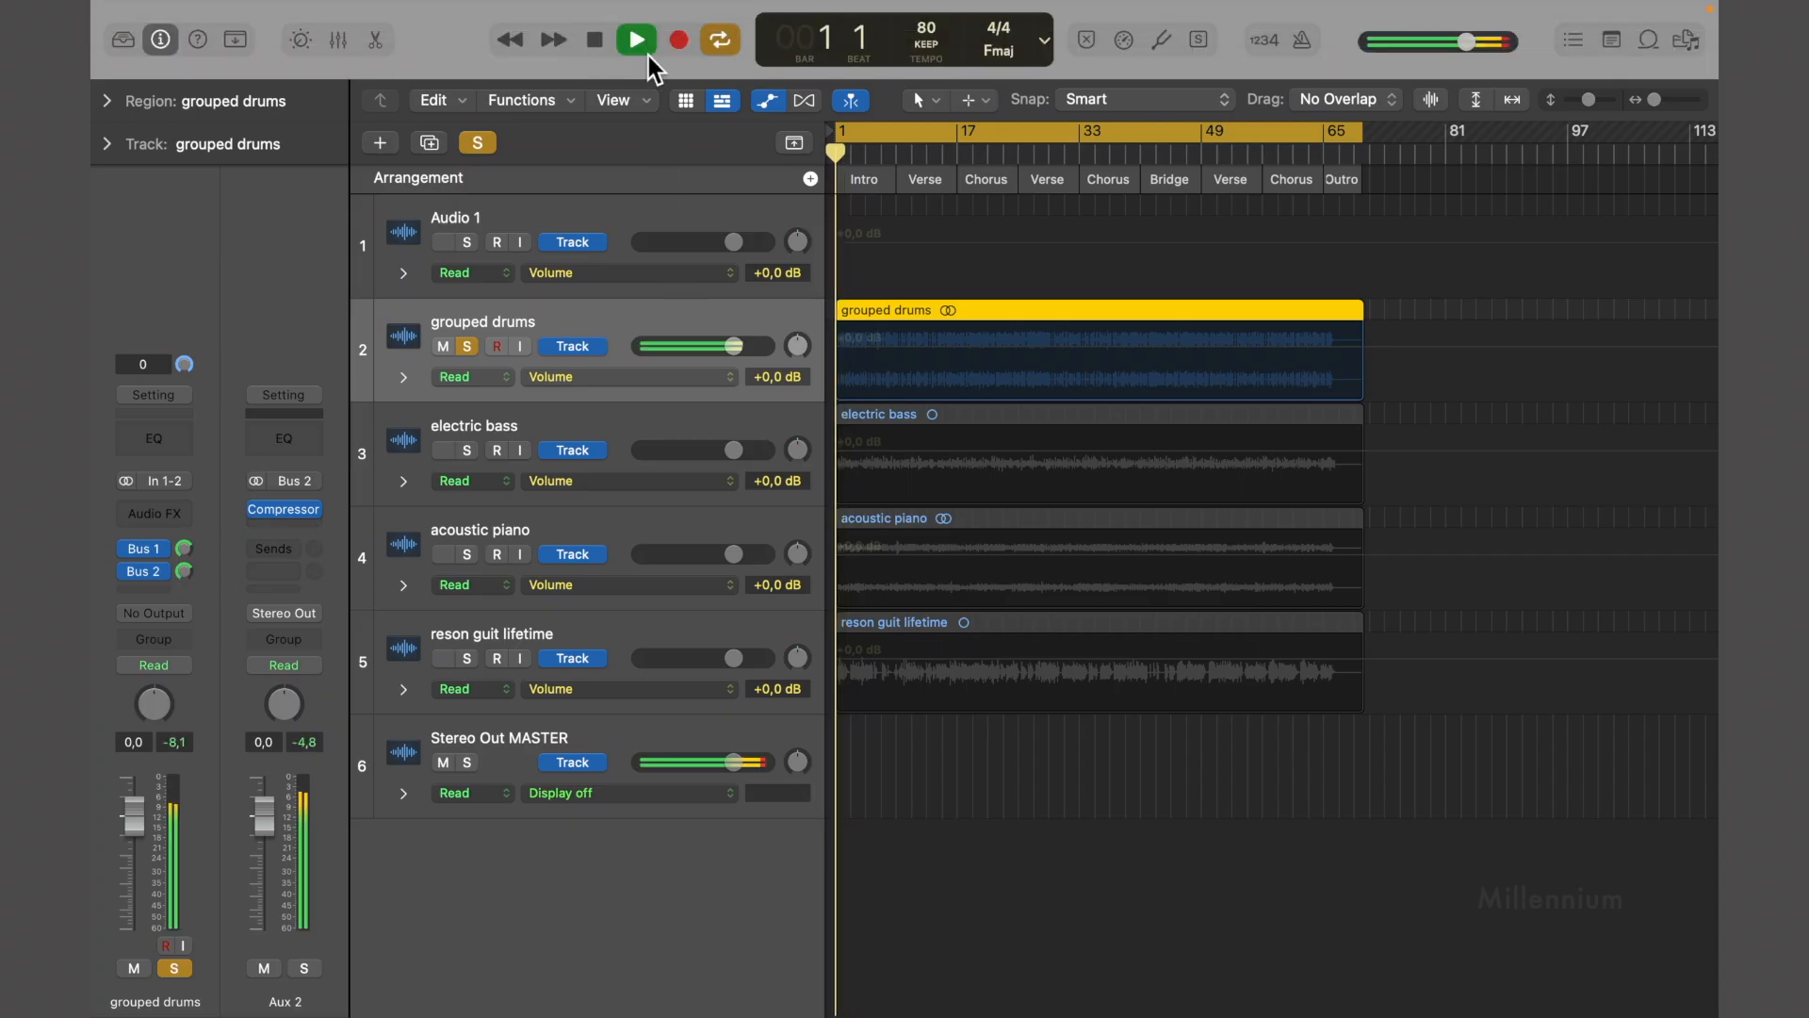
click(596, 42)
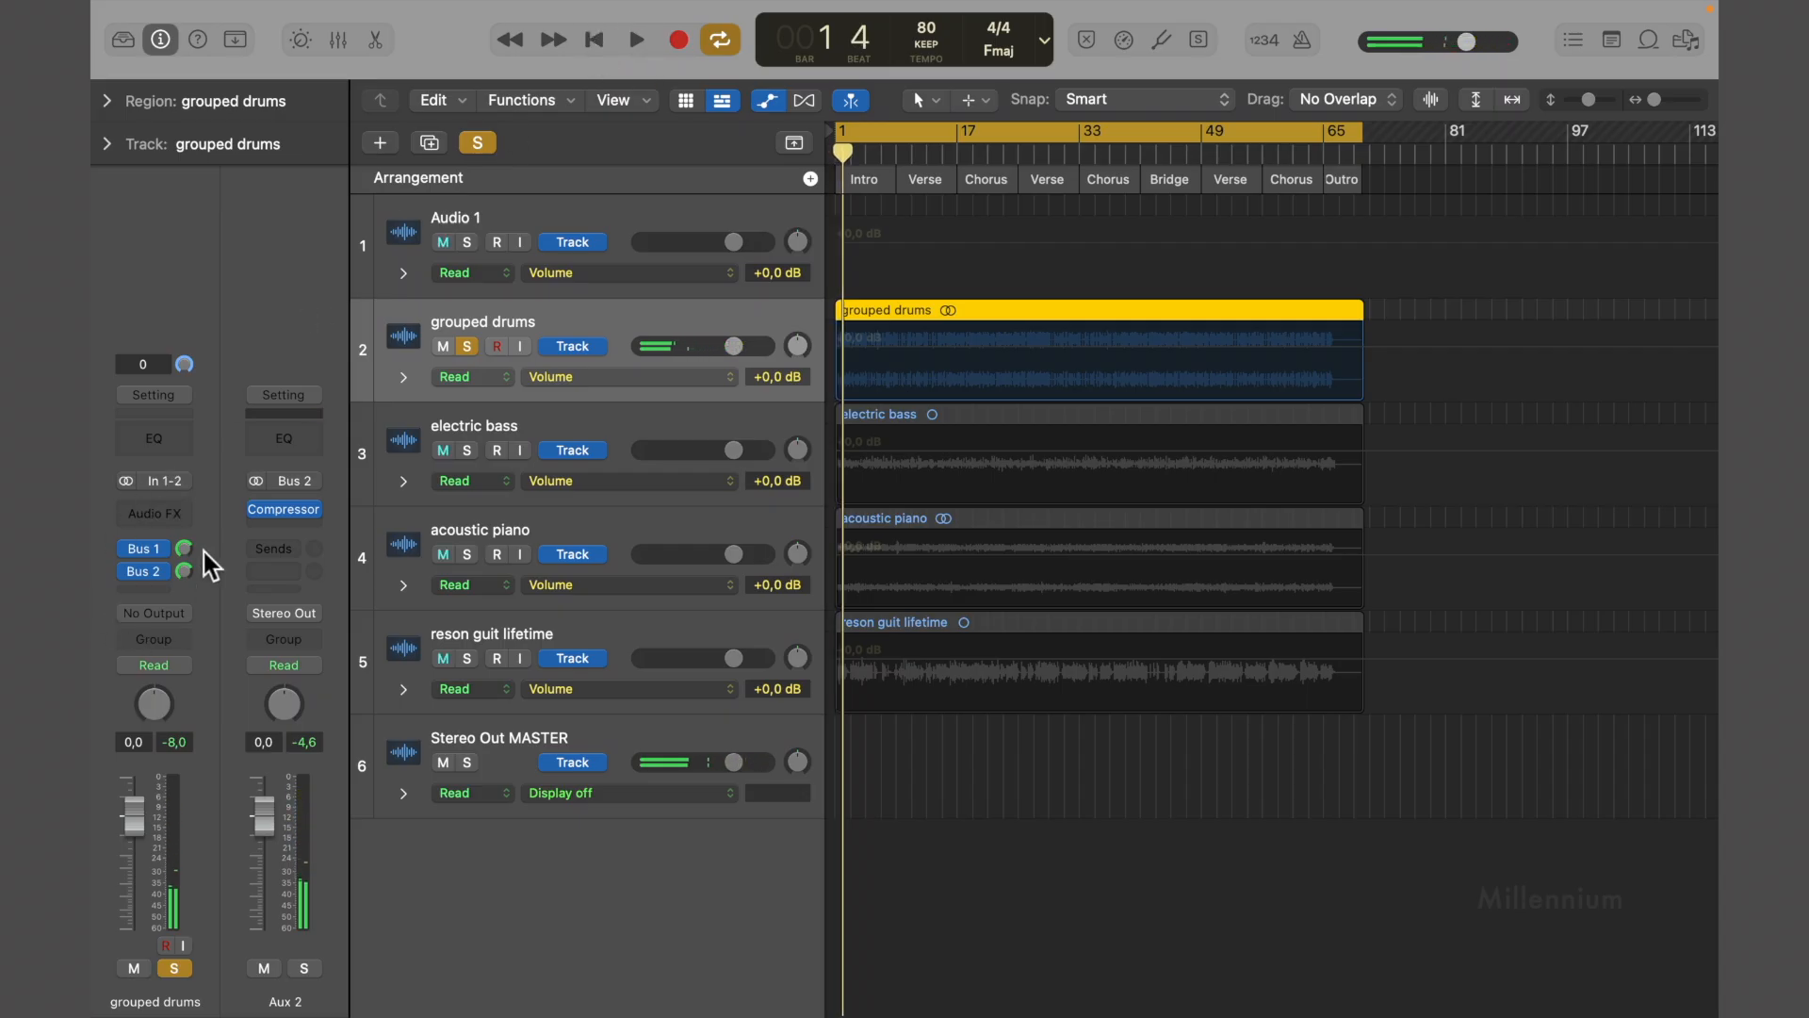
Review the Bus 1 and Bus 2 sends of the grouped drums track and the aux channels with compressors they feed
mouse_move(263, 517)
click(151, 551)
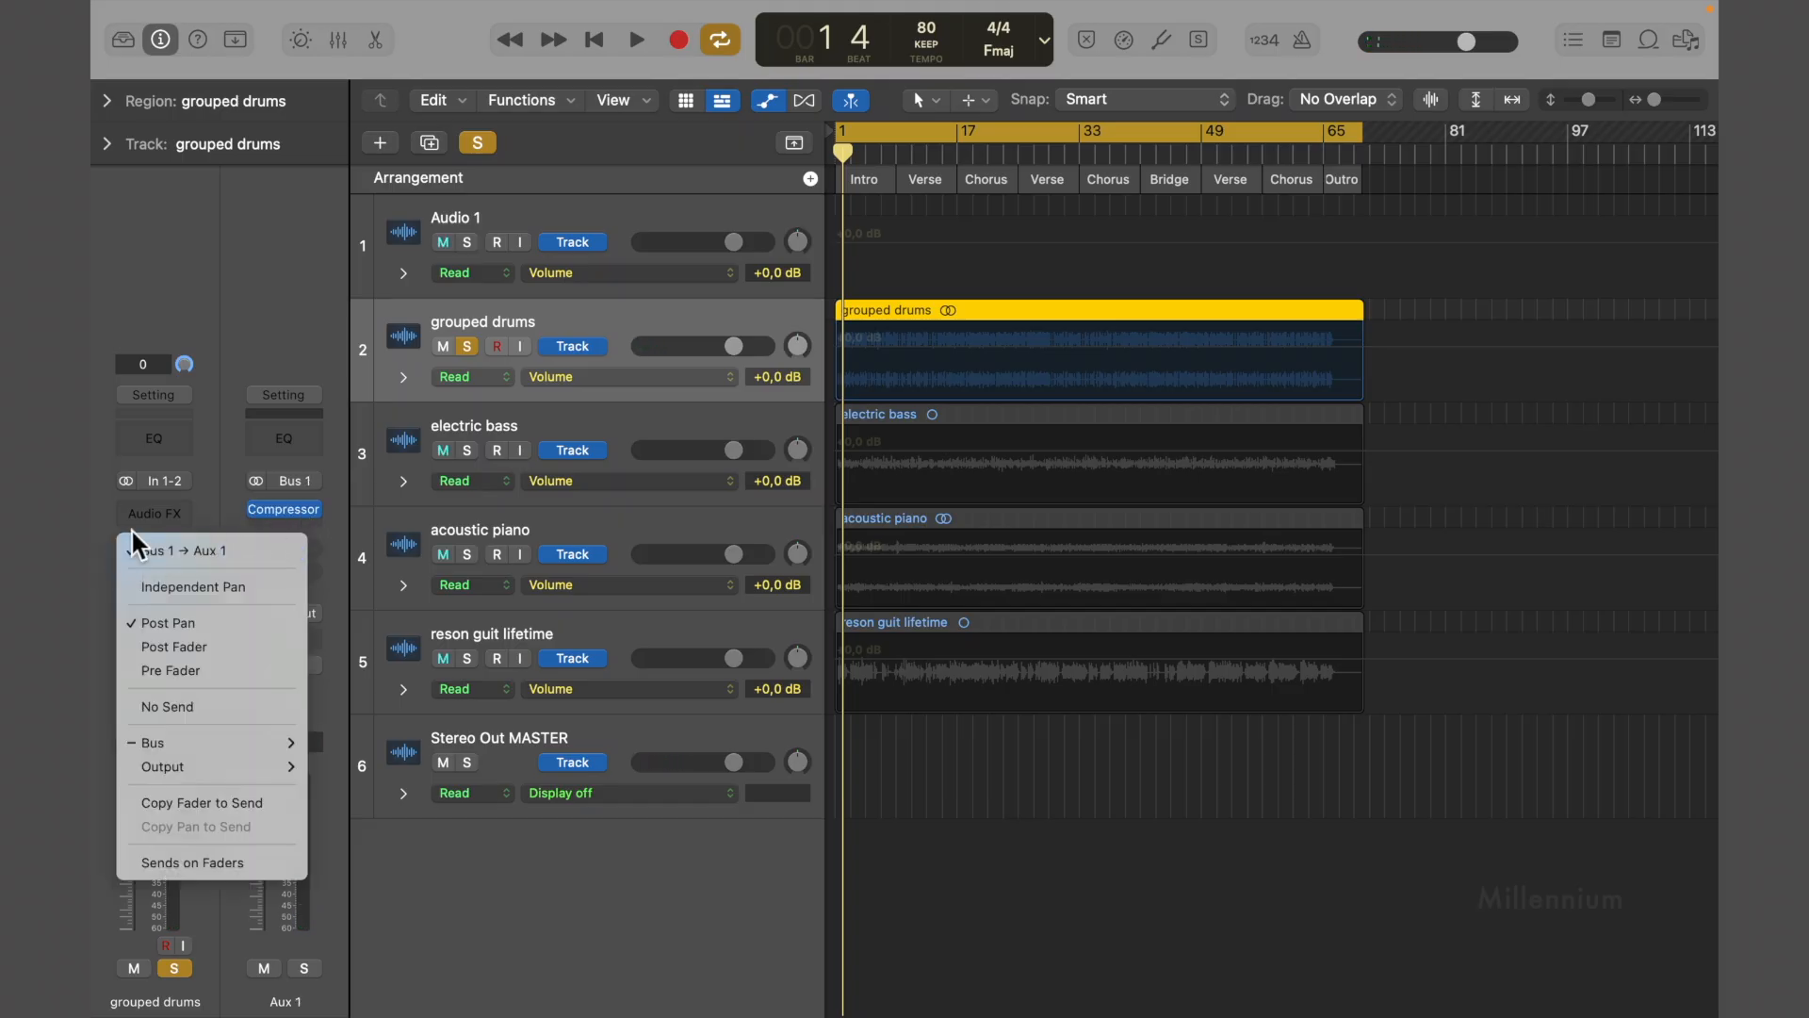
click(93, 535)
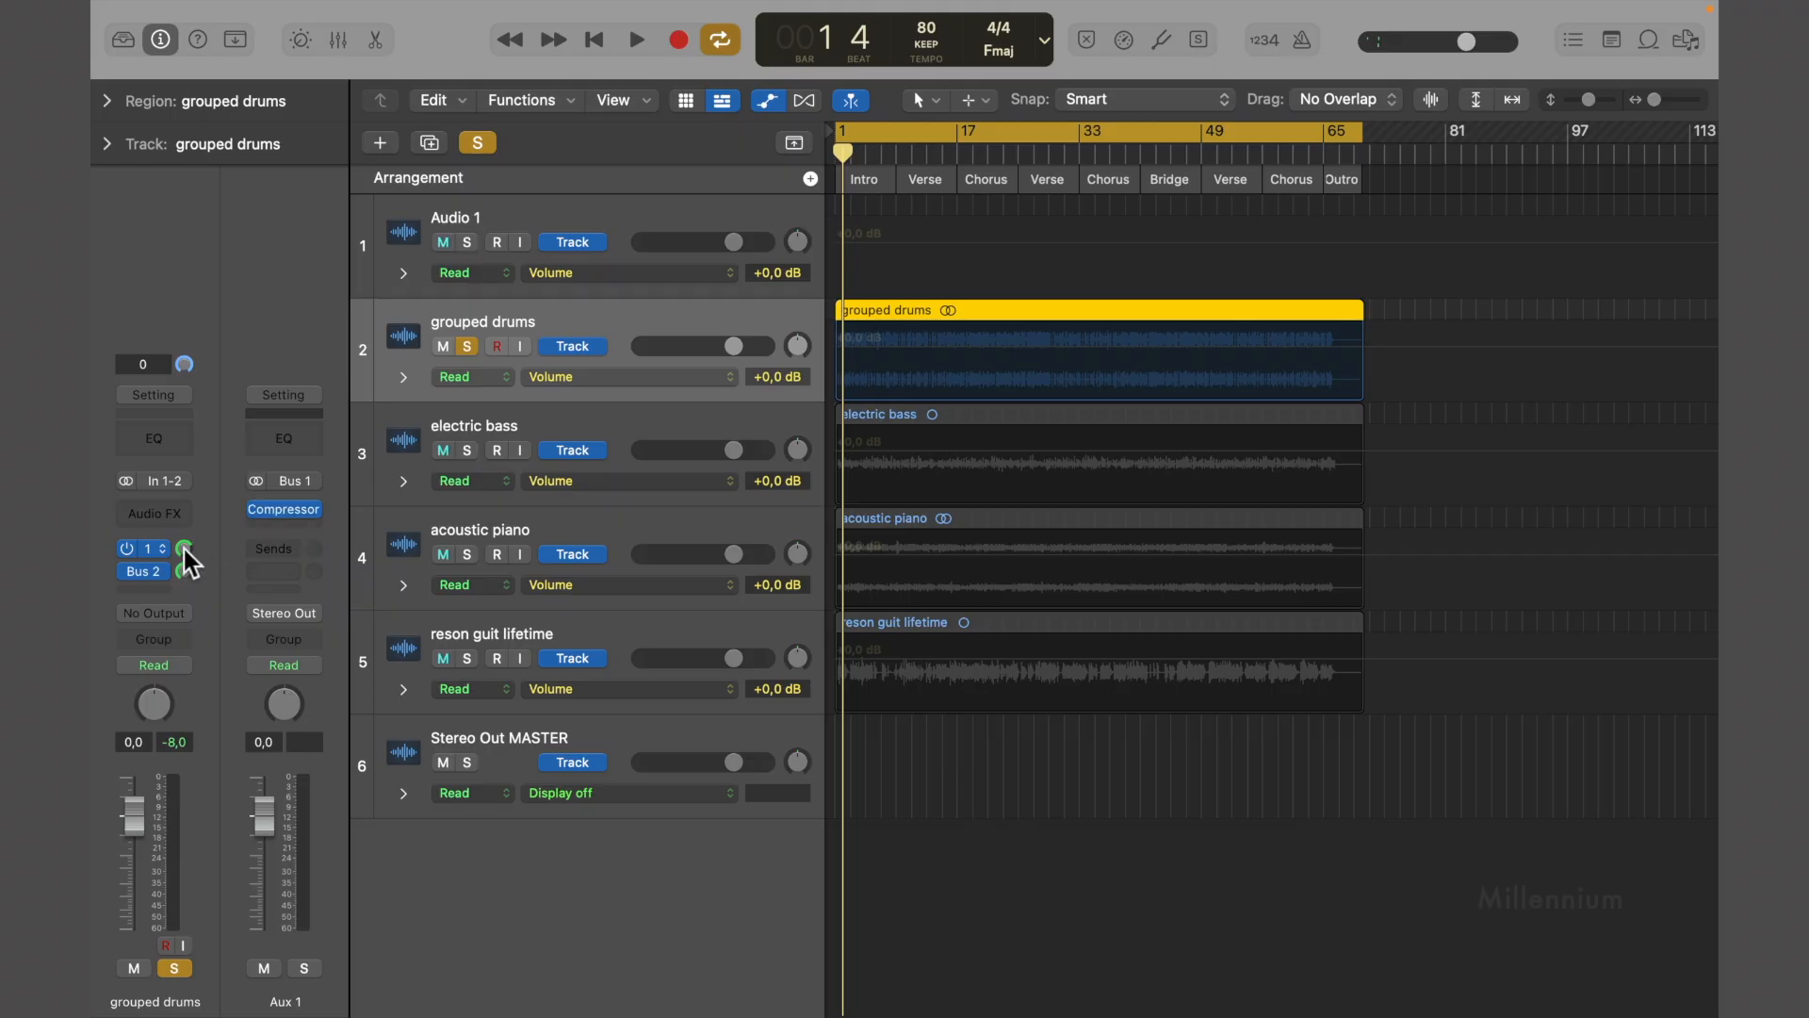
click(151, 569)
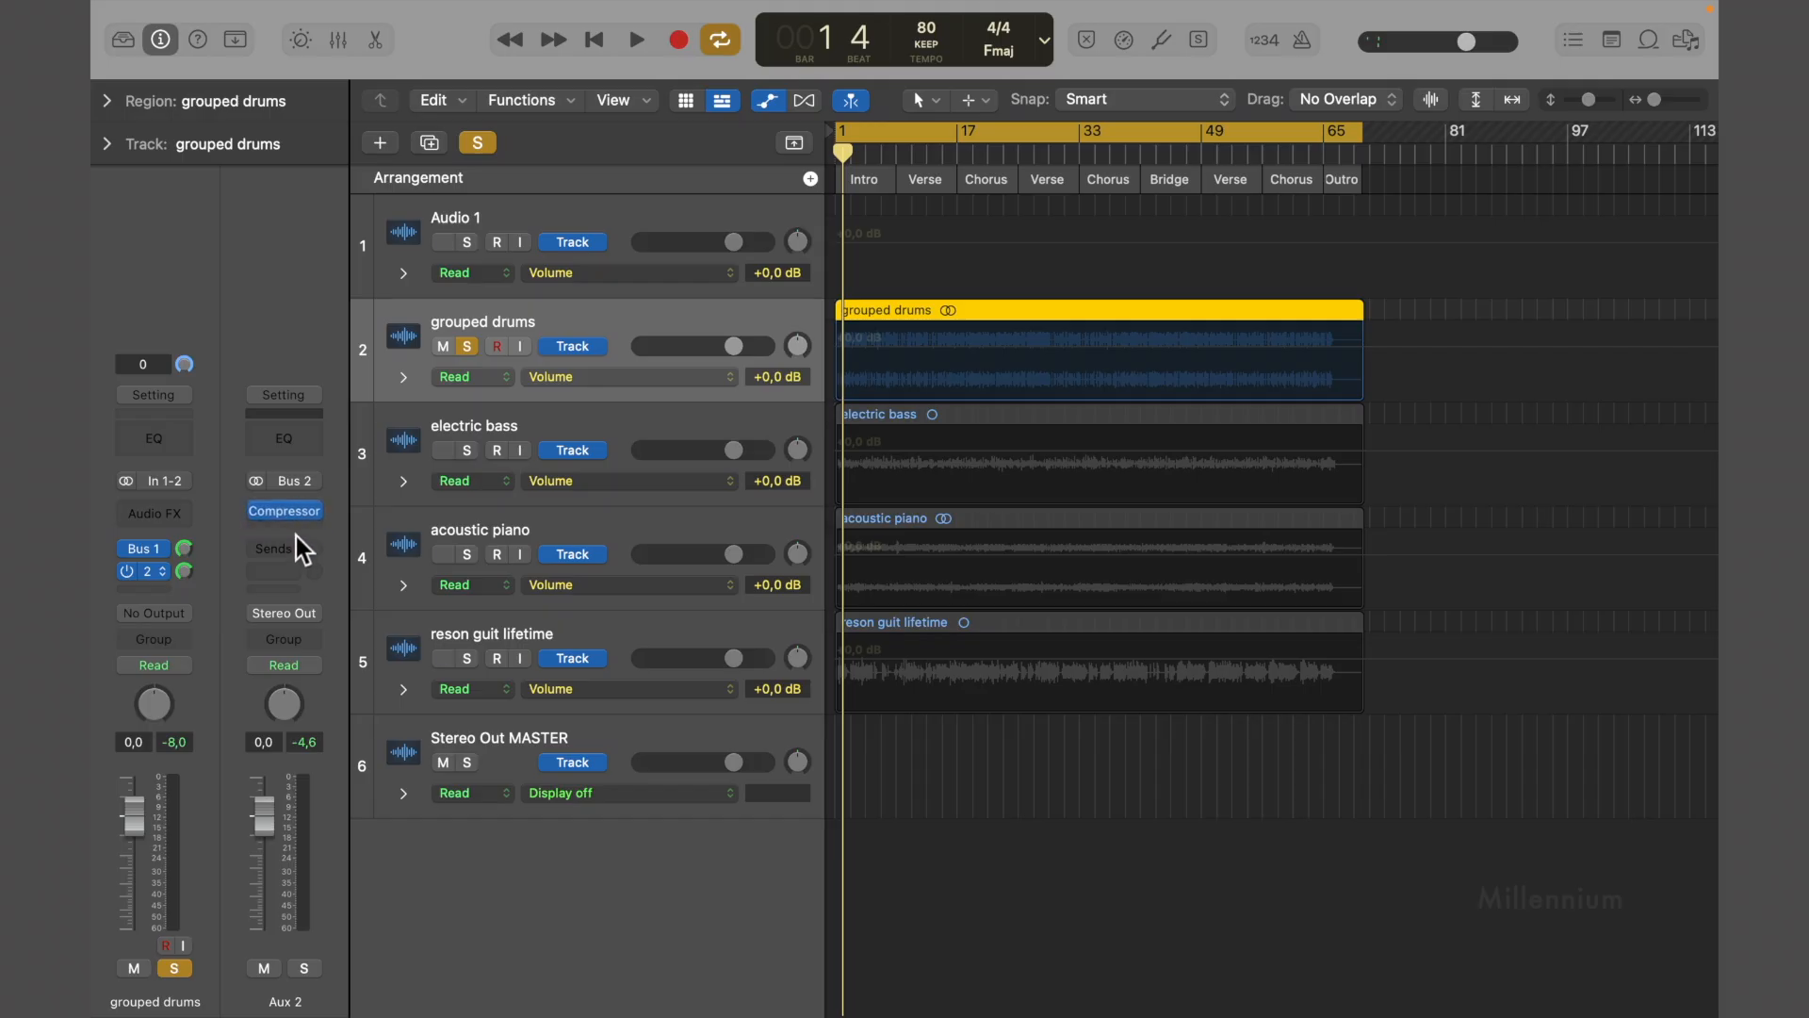
drag(293, 516, 301, 528)
click(165, 551)
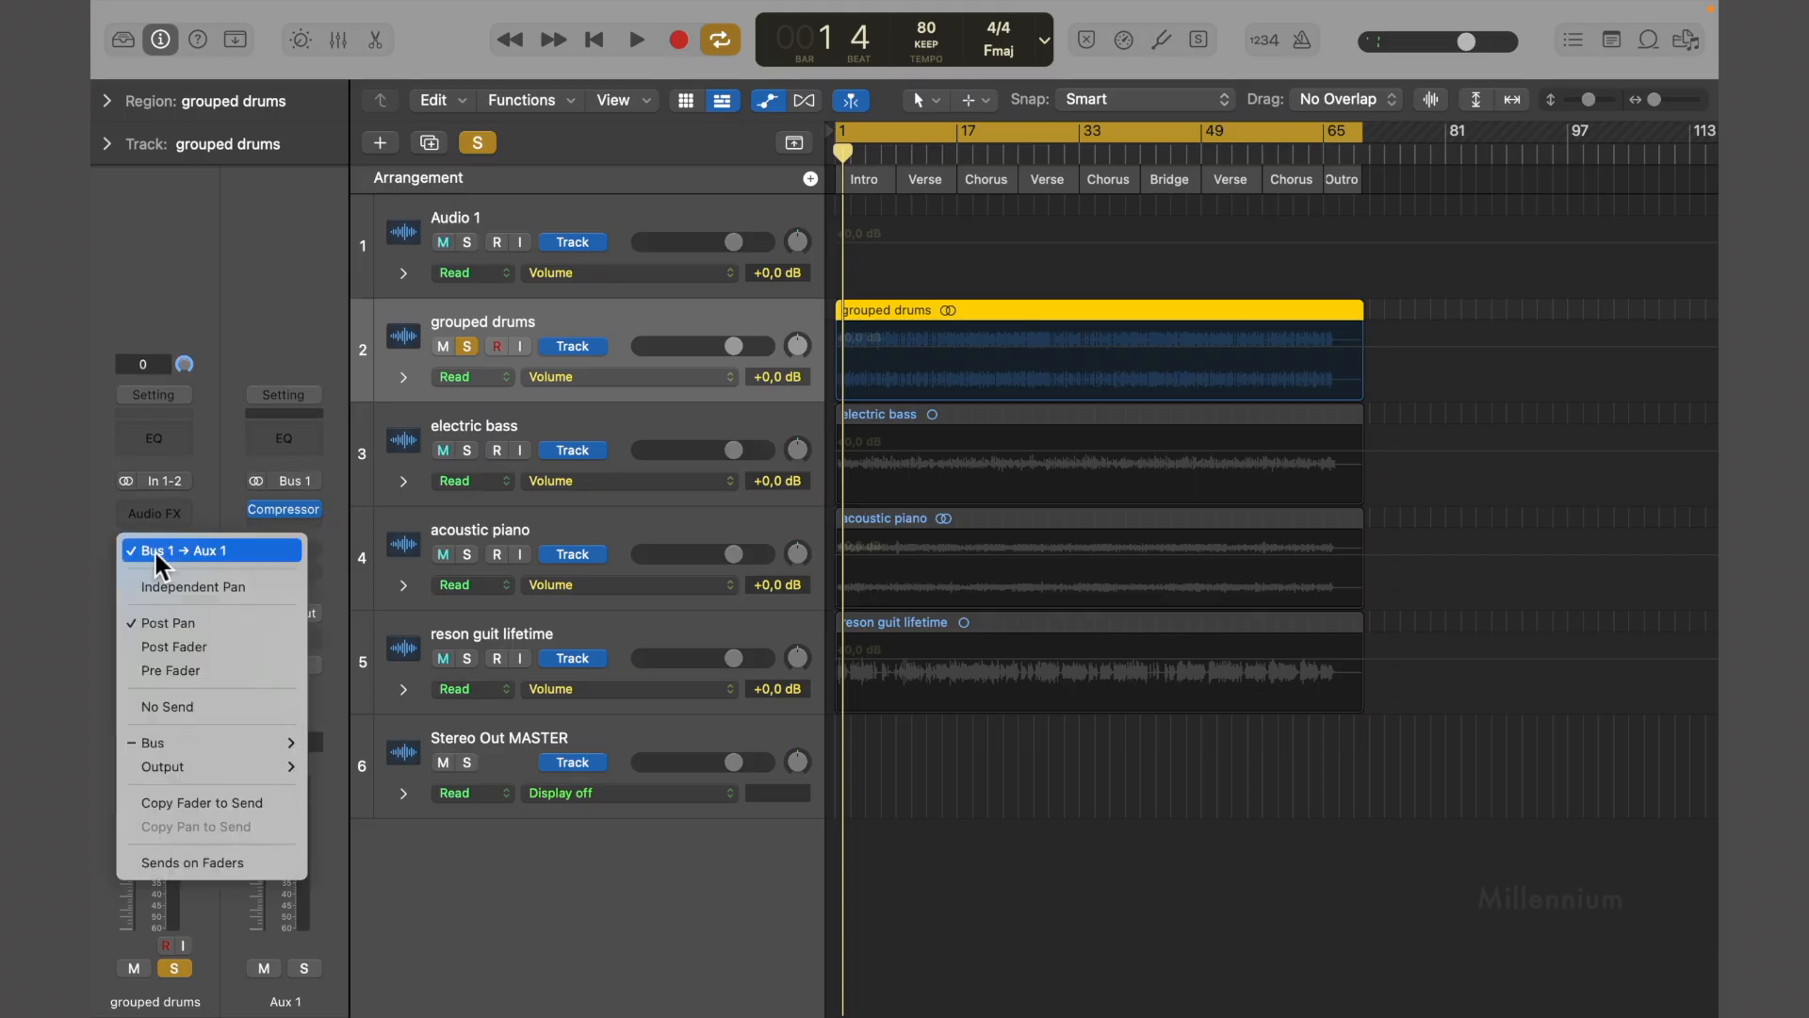
click(94, 535)
click(158, 573)
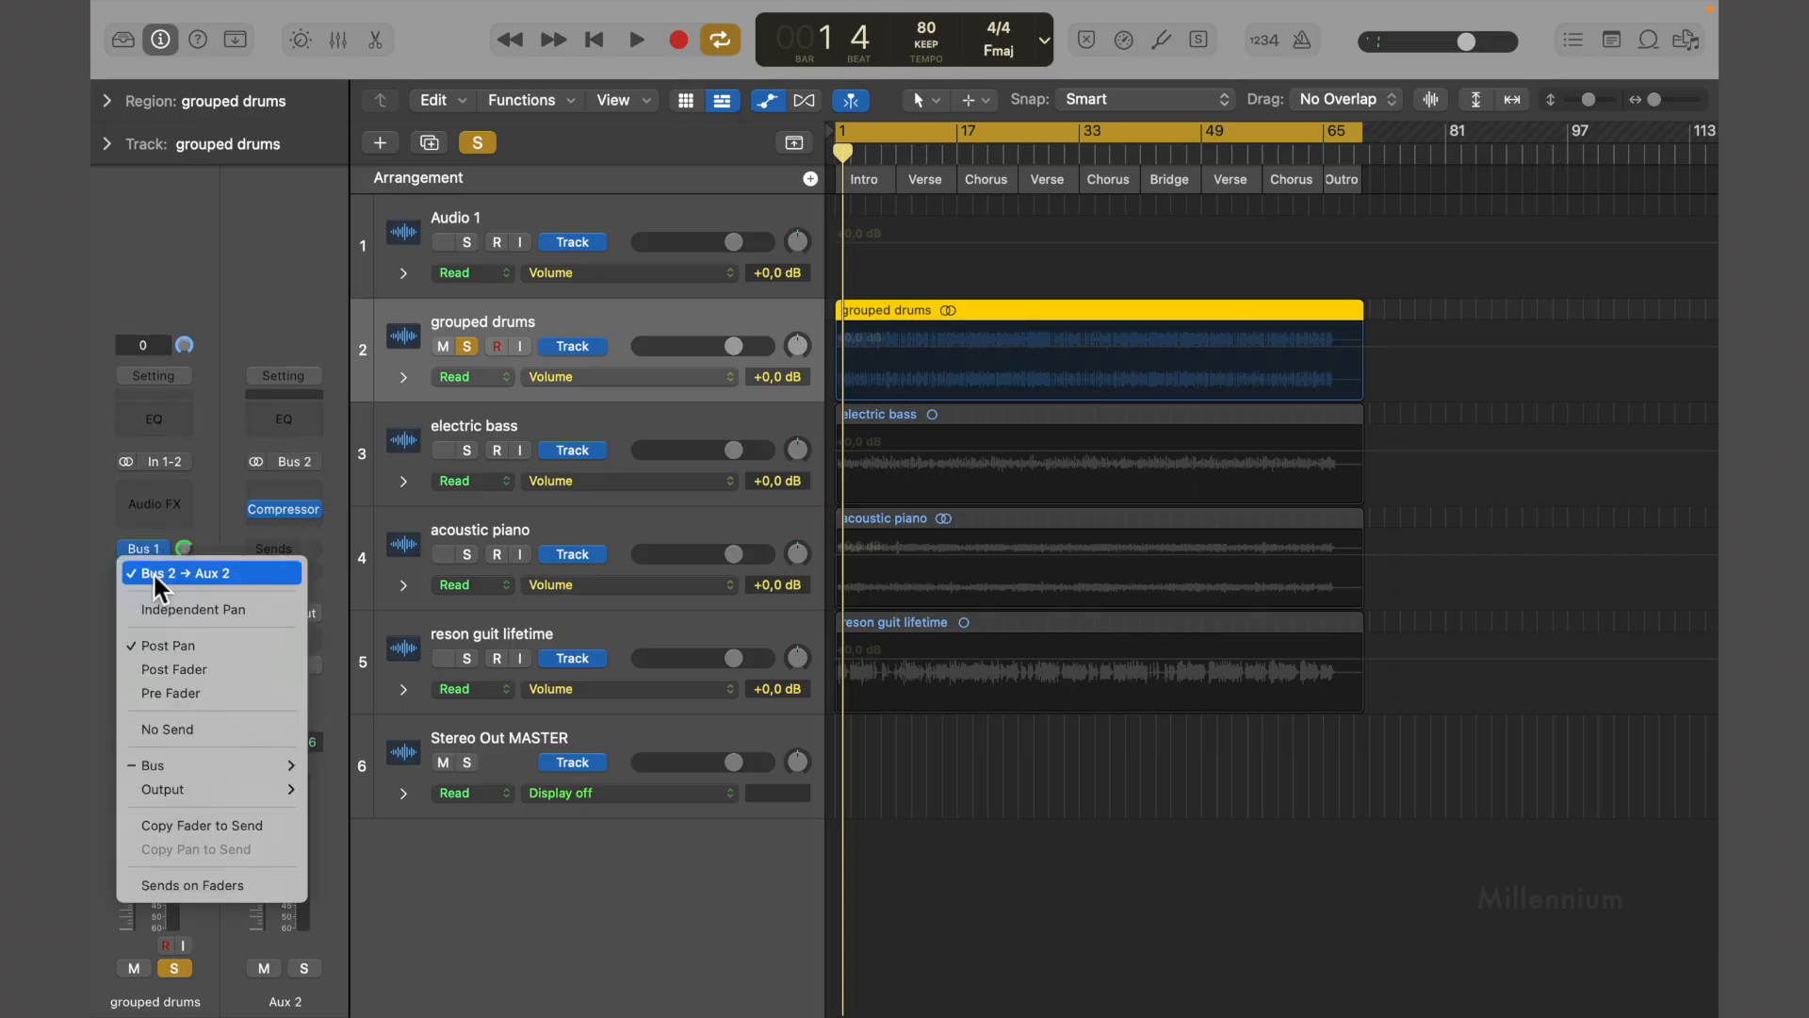
click(93, 565)
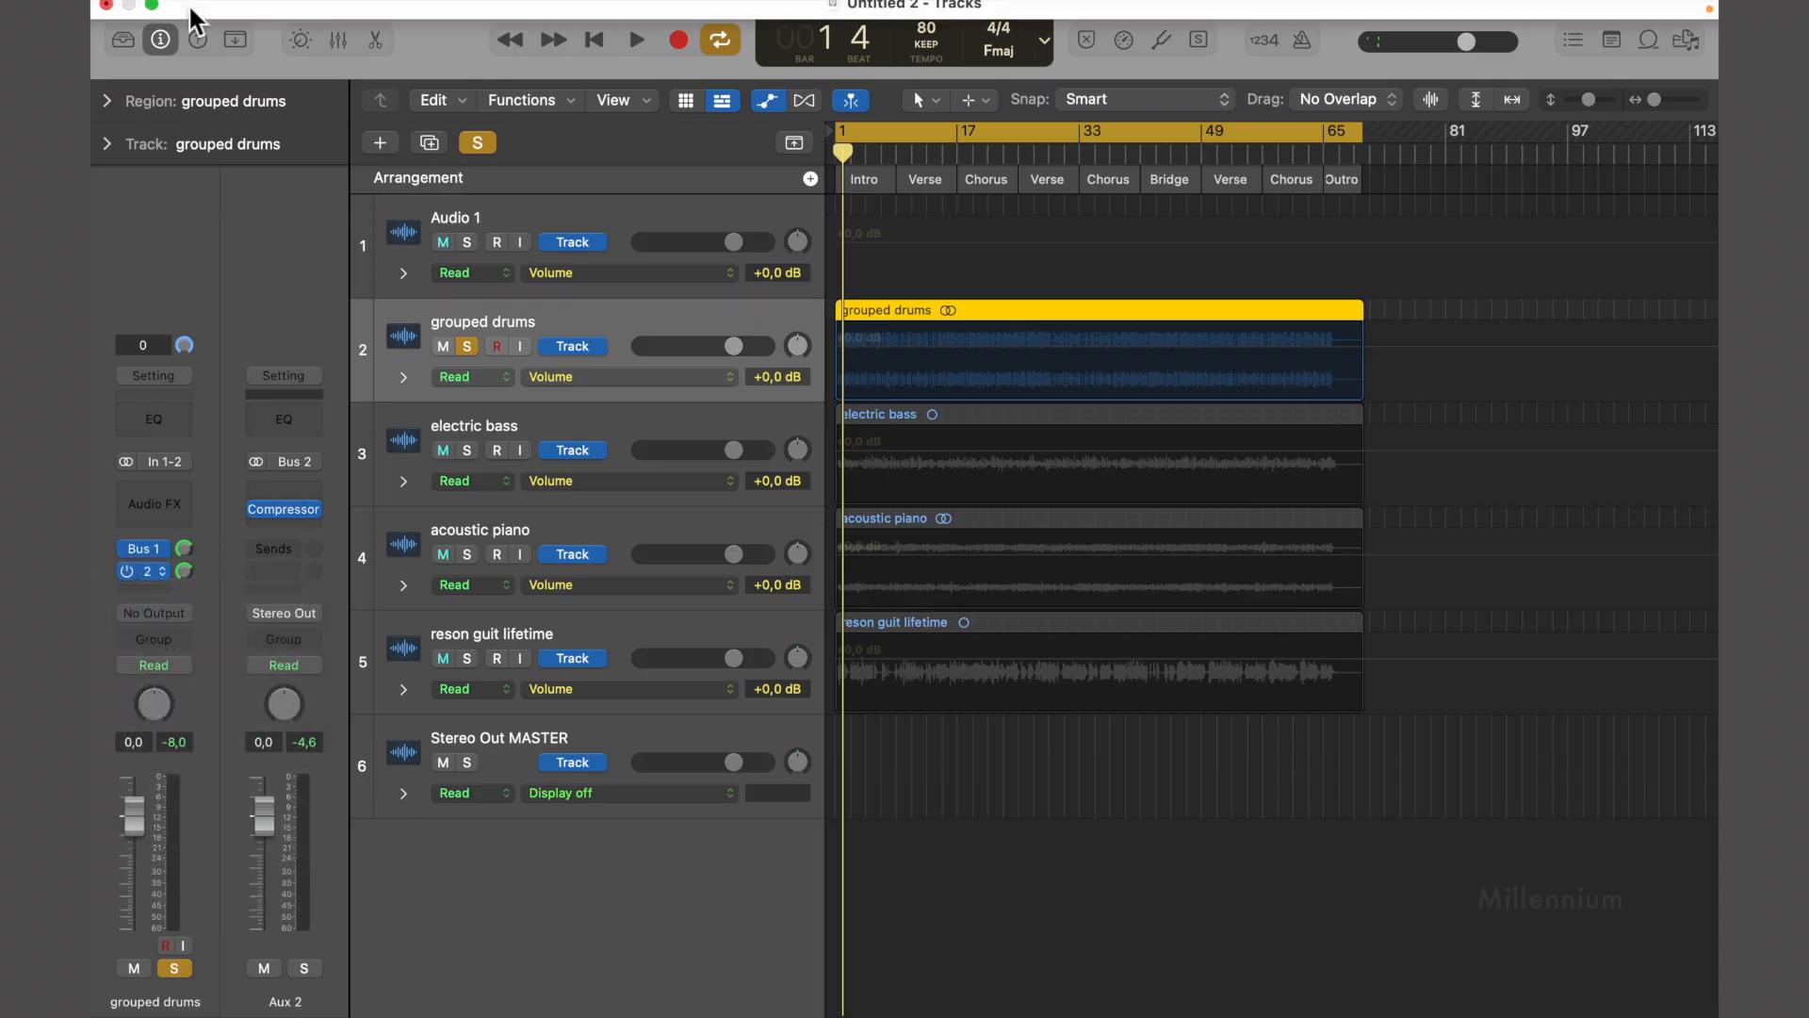
Take the Logic Pro project window out of full-screen mode
click(155, 42)
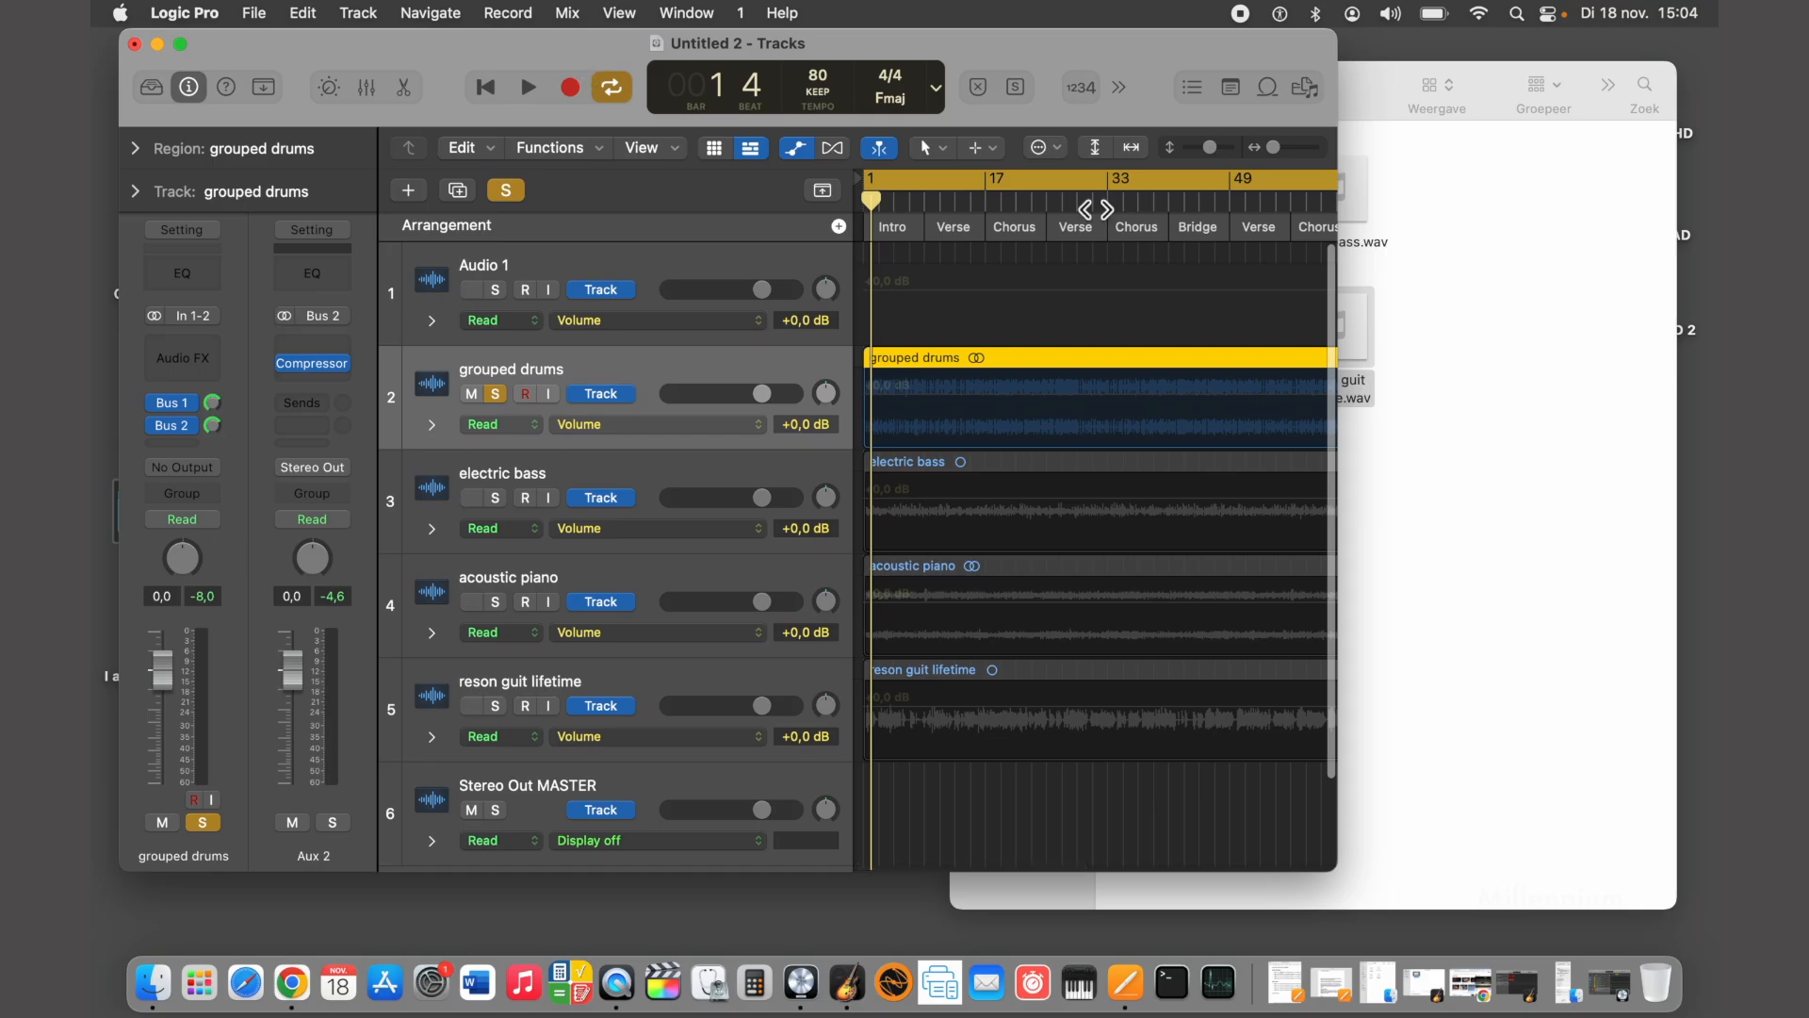
click(1386, 990)
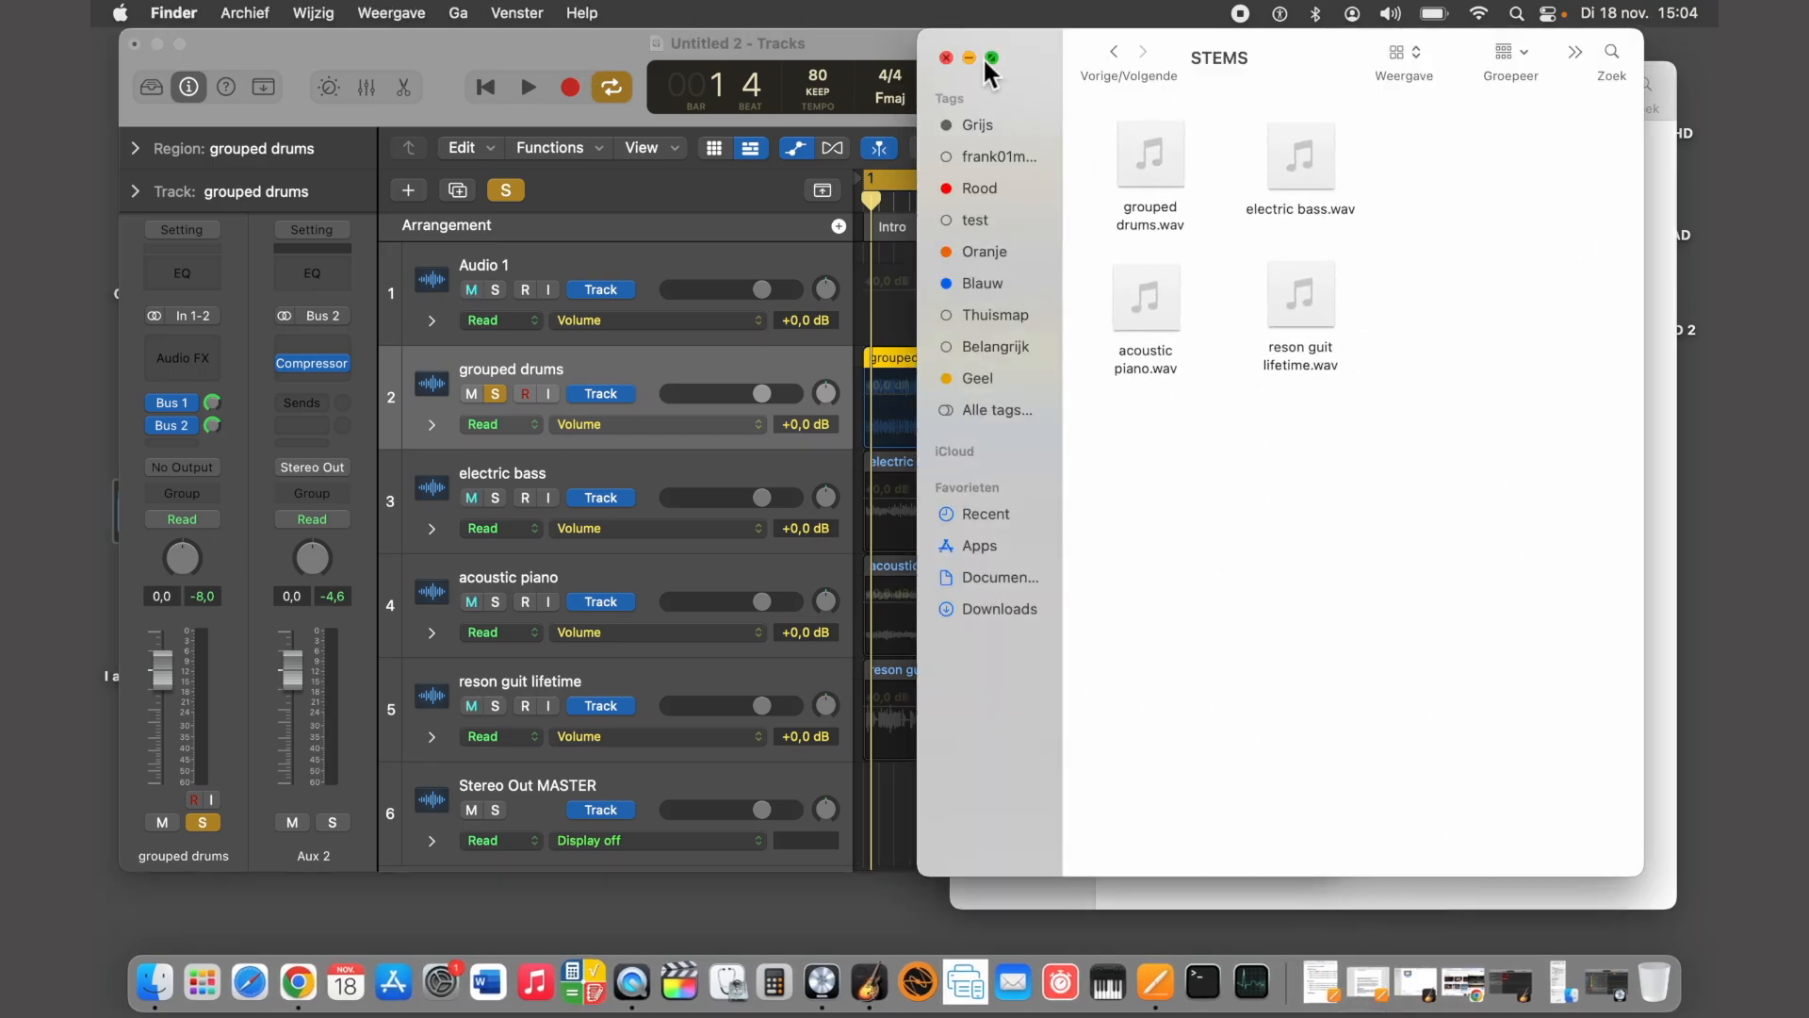
click(969, 59)
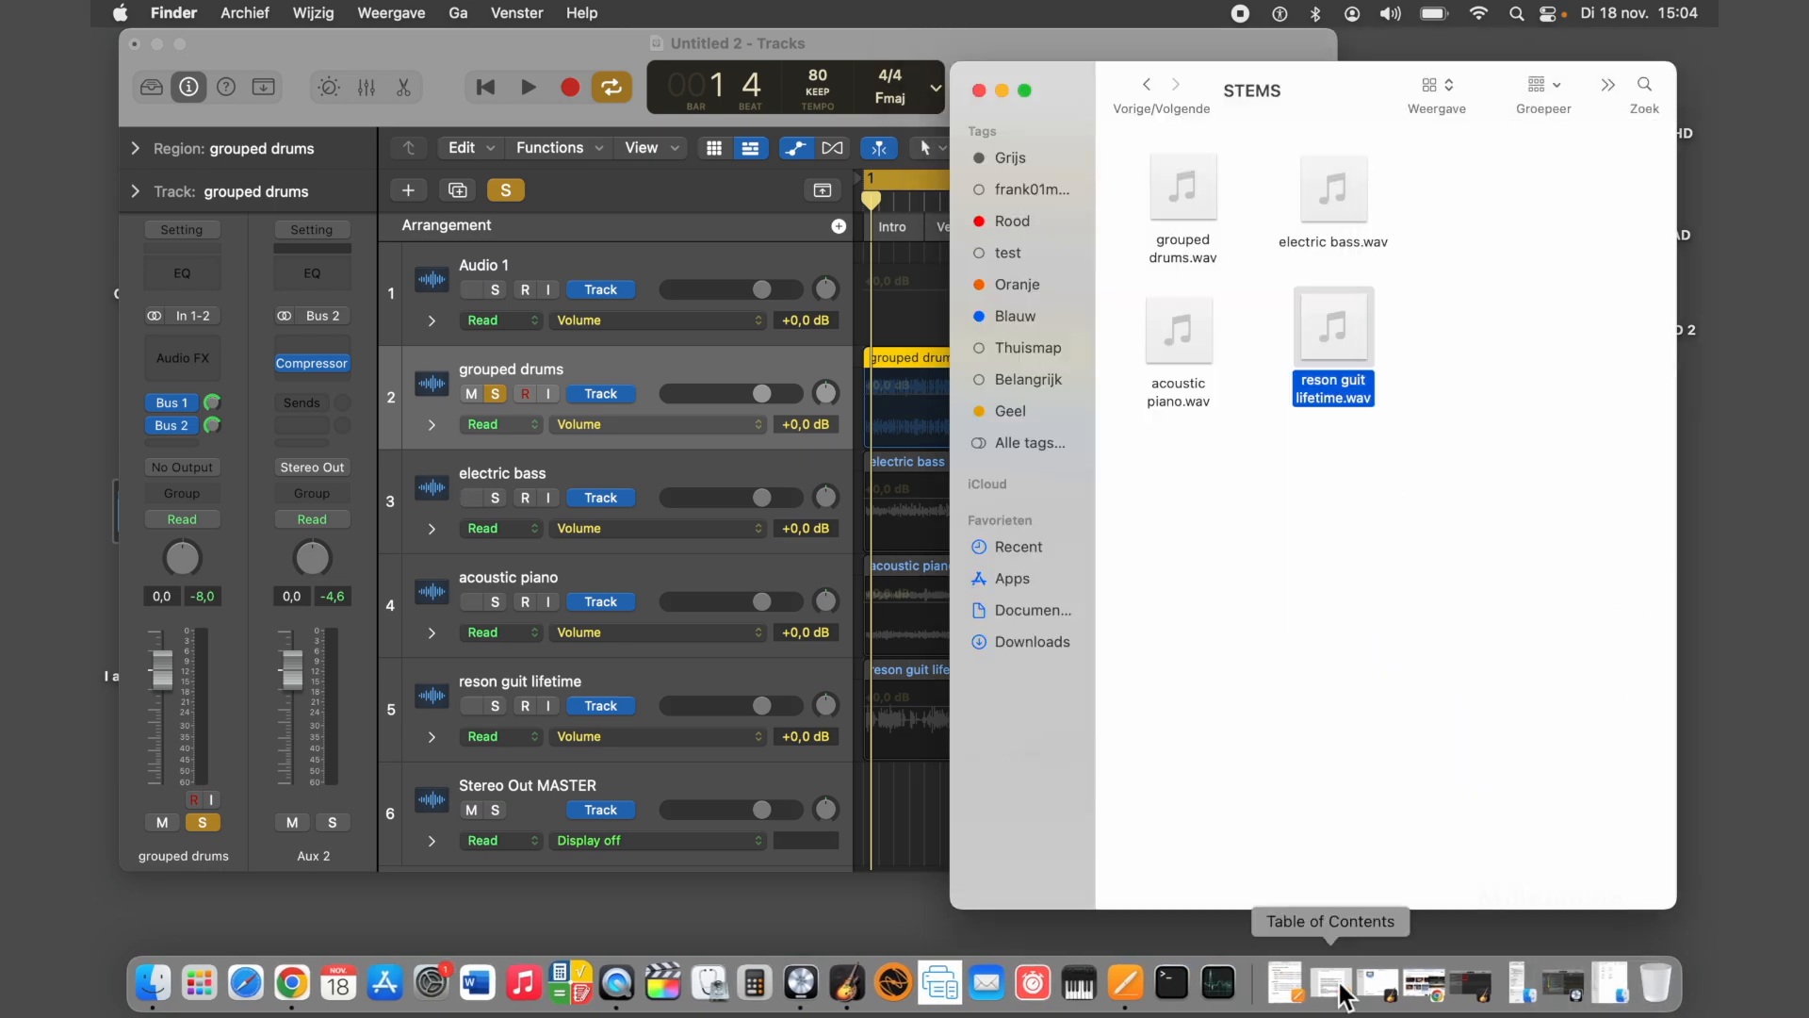
click(1339, 989)
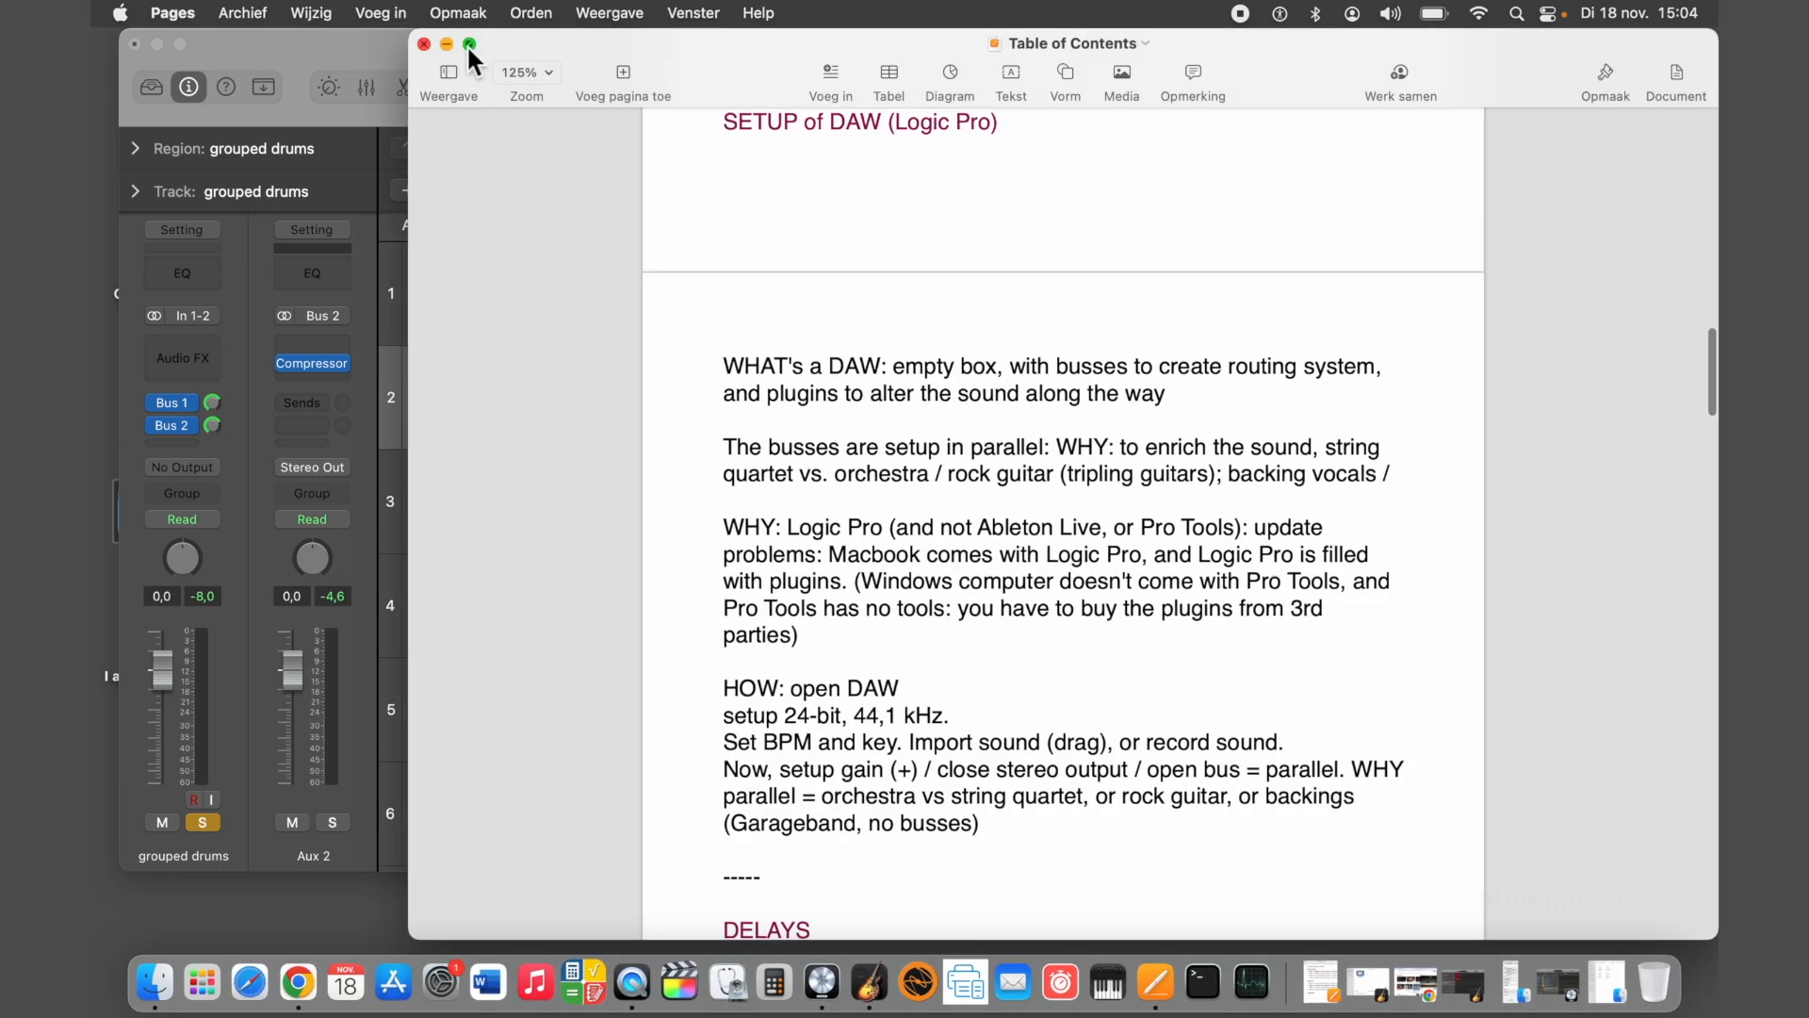
click(447, 44)
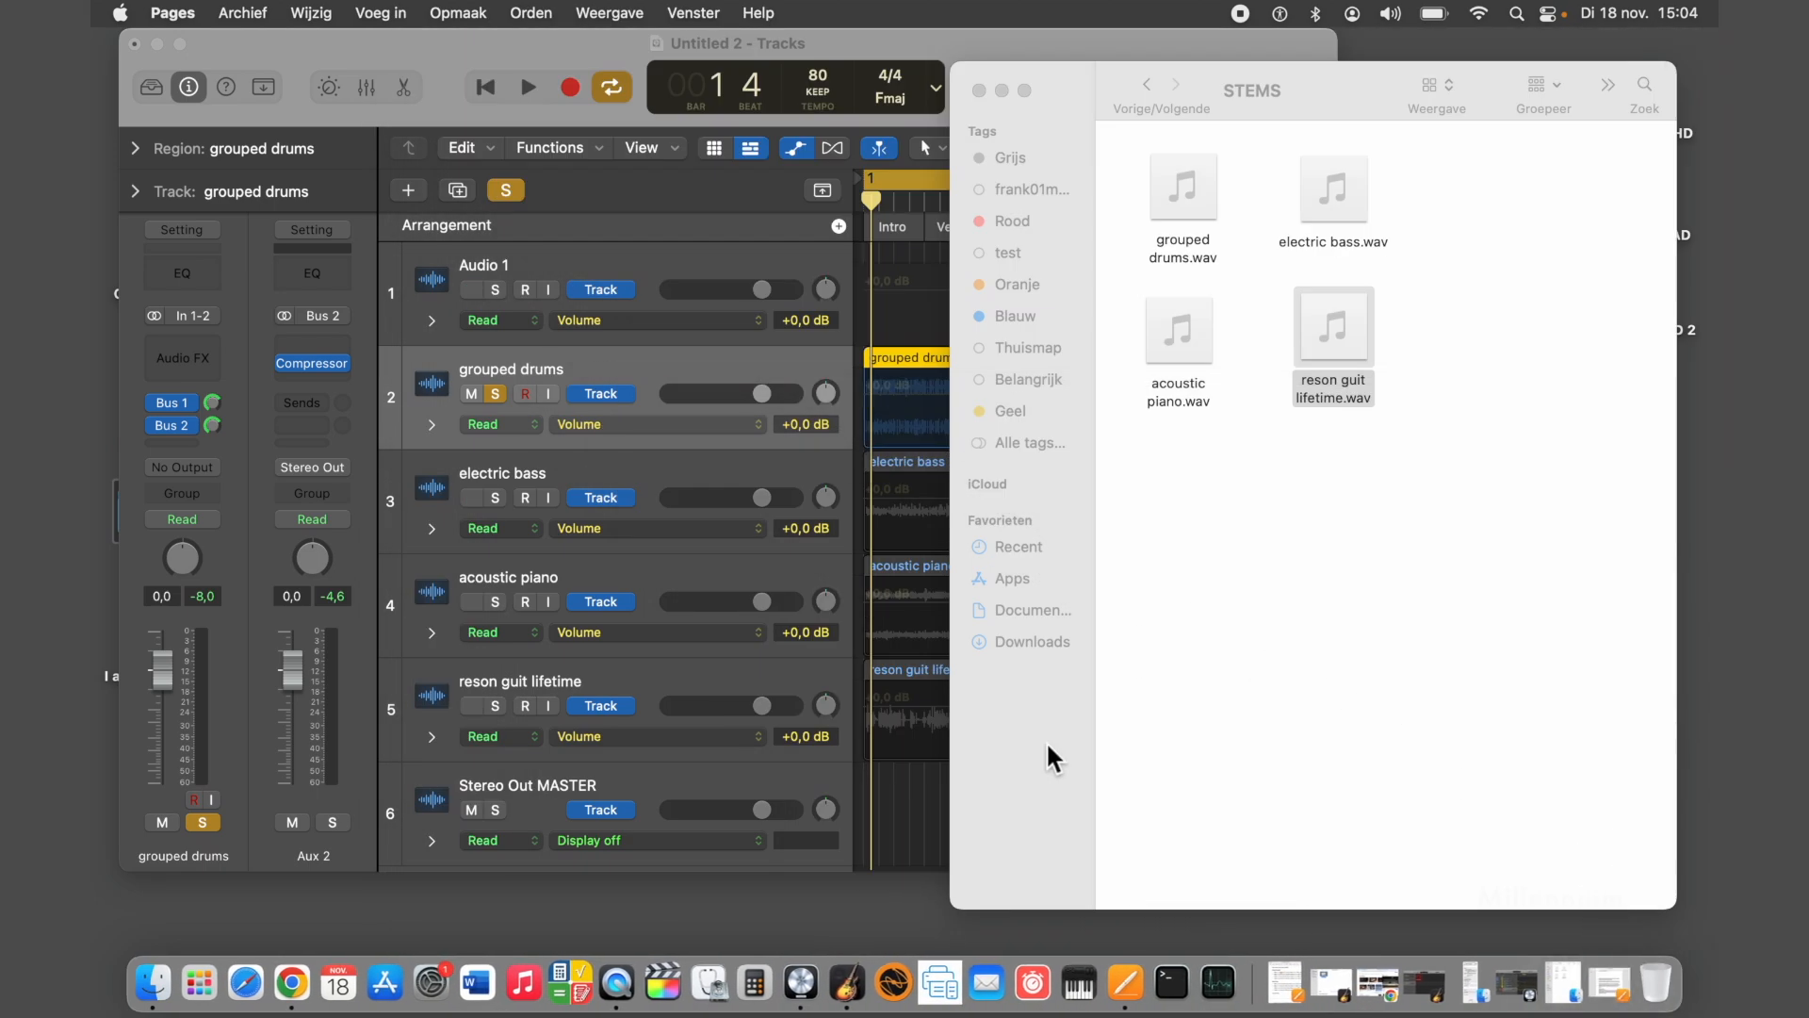
Open the Michael Brauer Chart document in Pages and widen its window so the grouped drums compressor settings are fully readable
click(1284, 990)
scroll(1189, 442, right, 3)
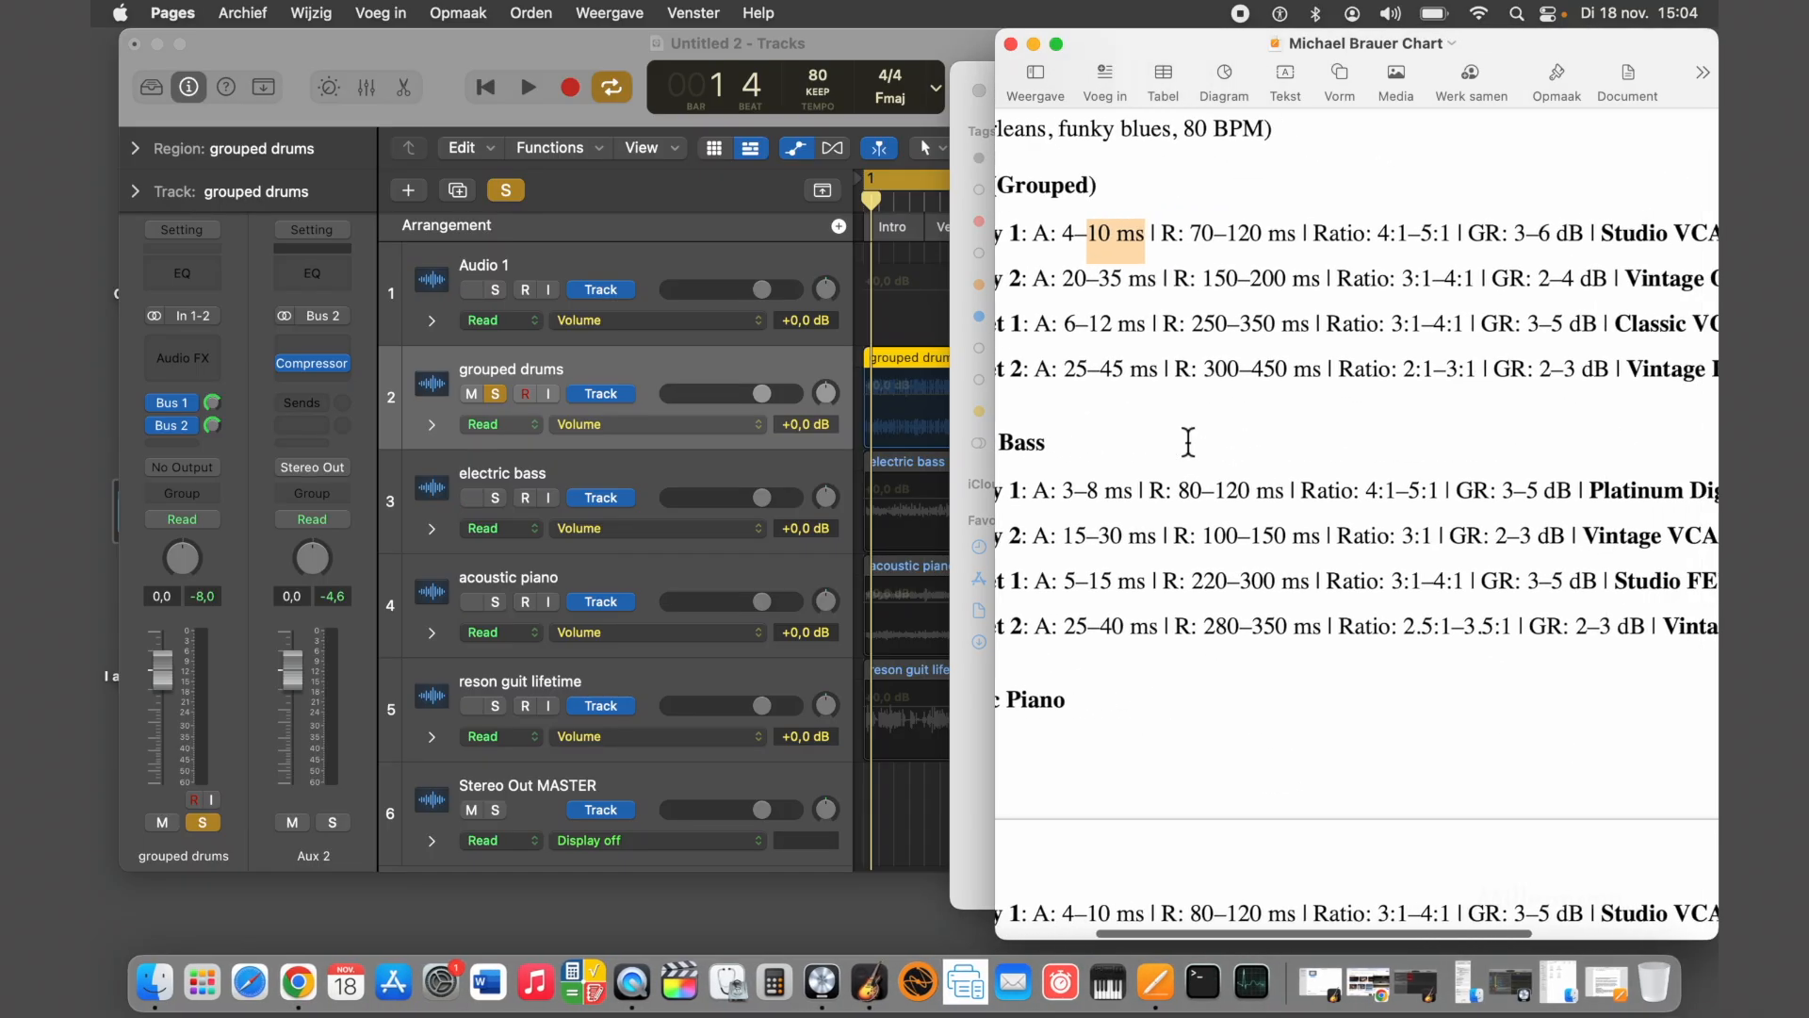
scroll(1188, 442, left, 3)
drag(1113, 74, 864, 72)
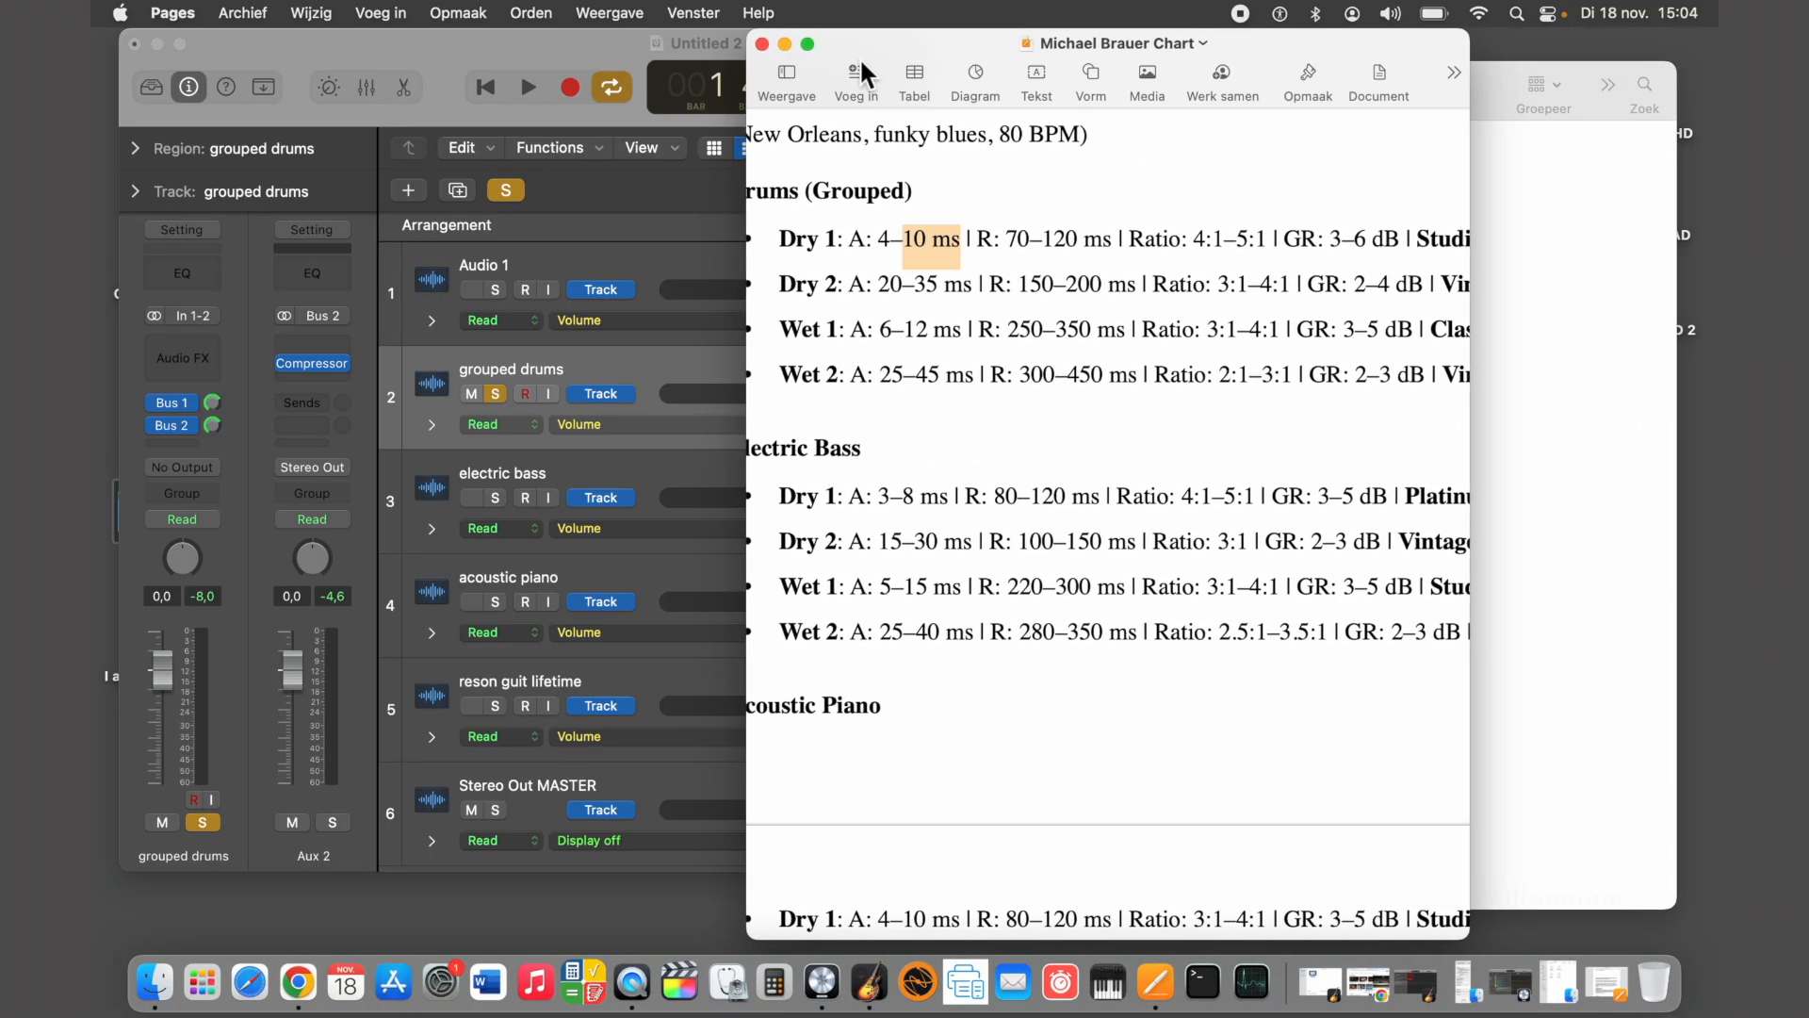
scroll(1083, 188, left, 2)
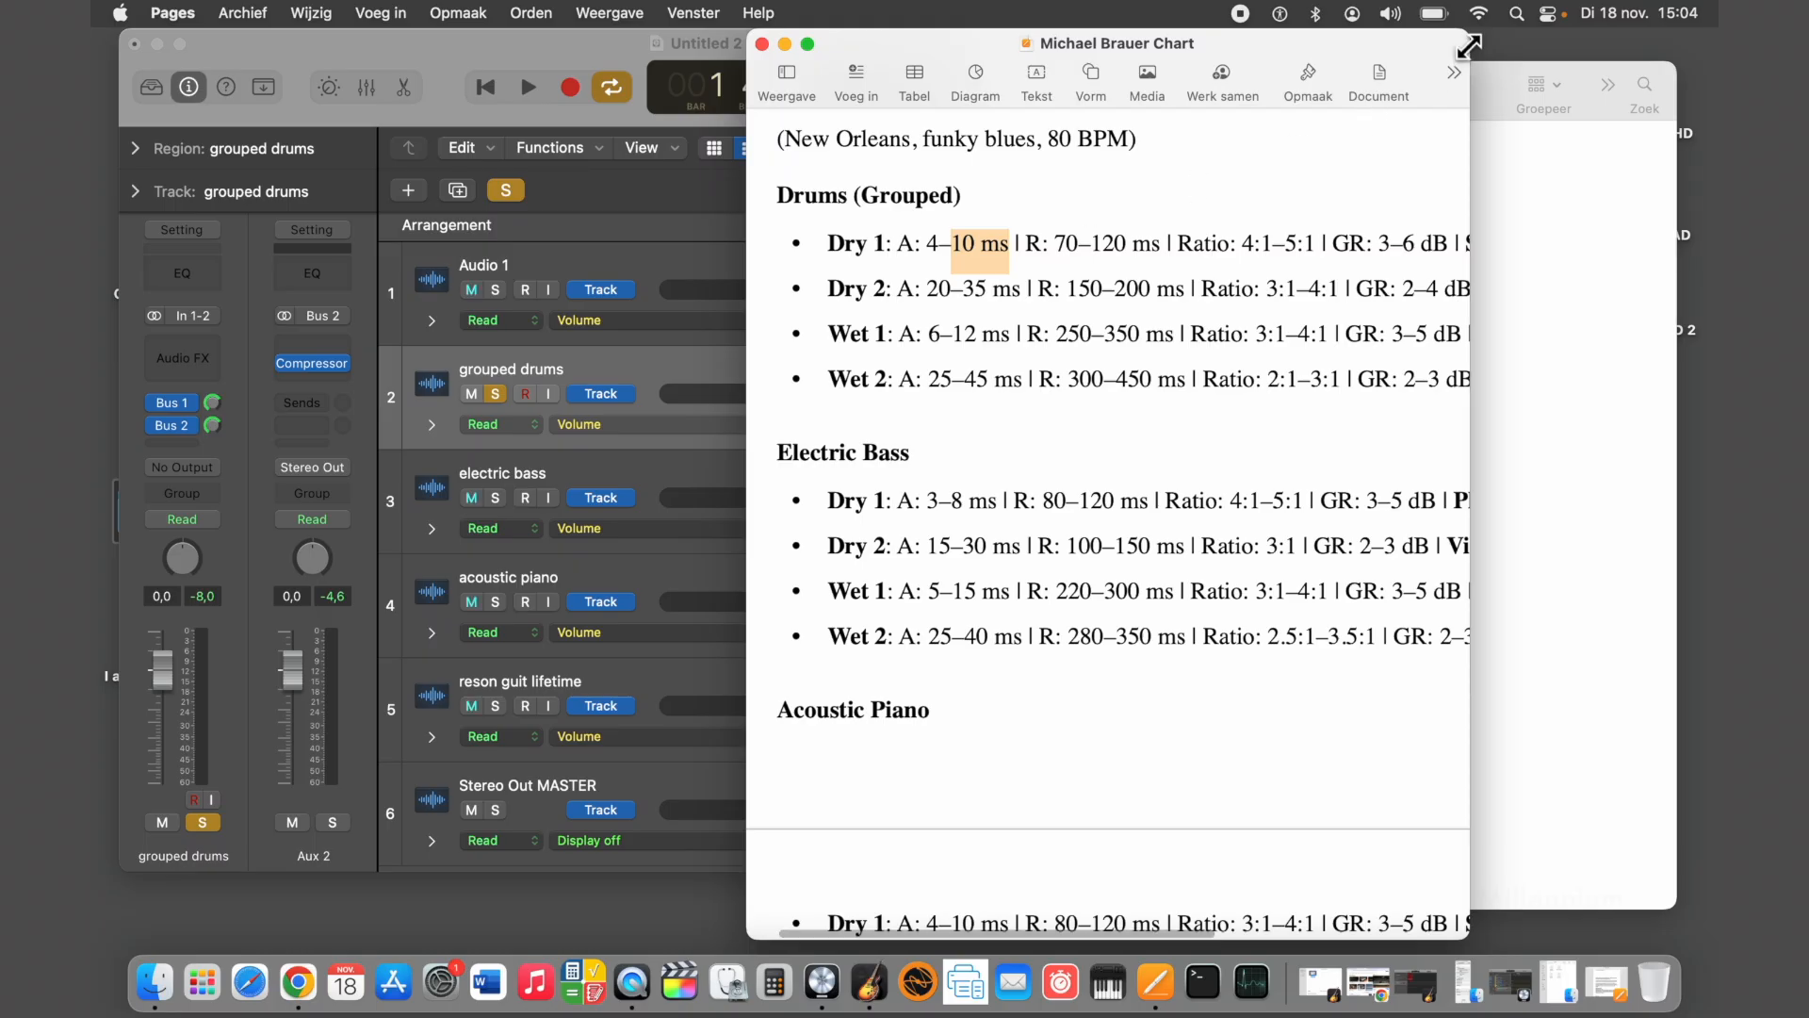
drag(1468, 45, 1704, 38)
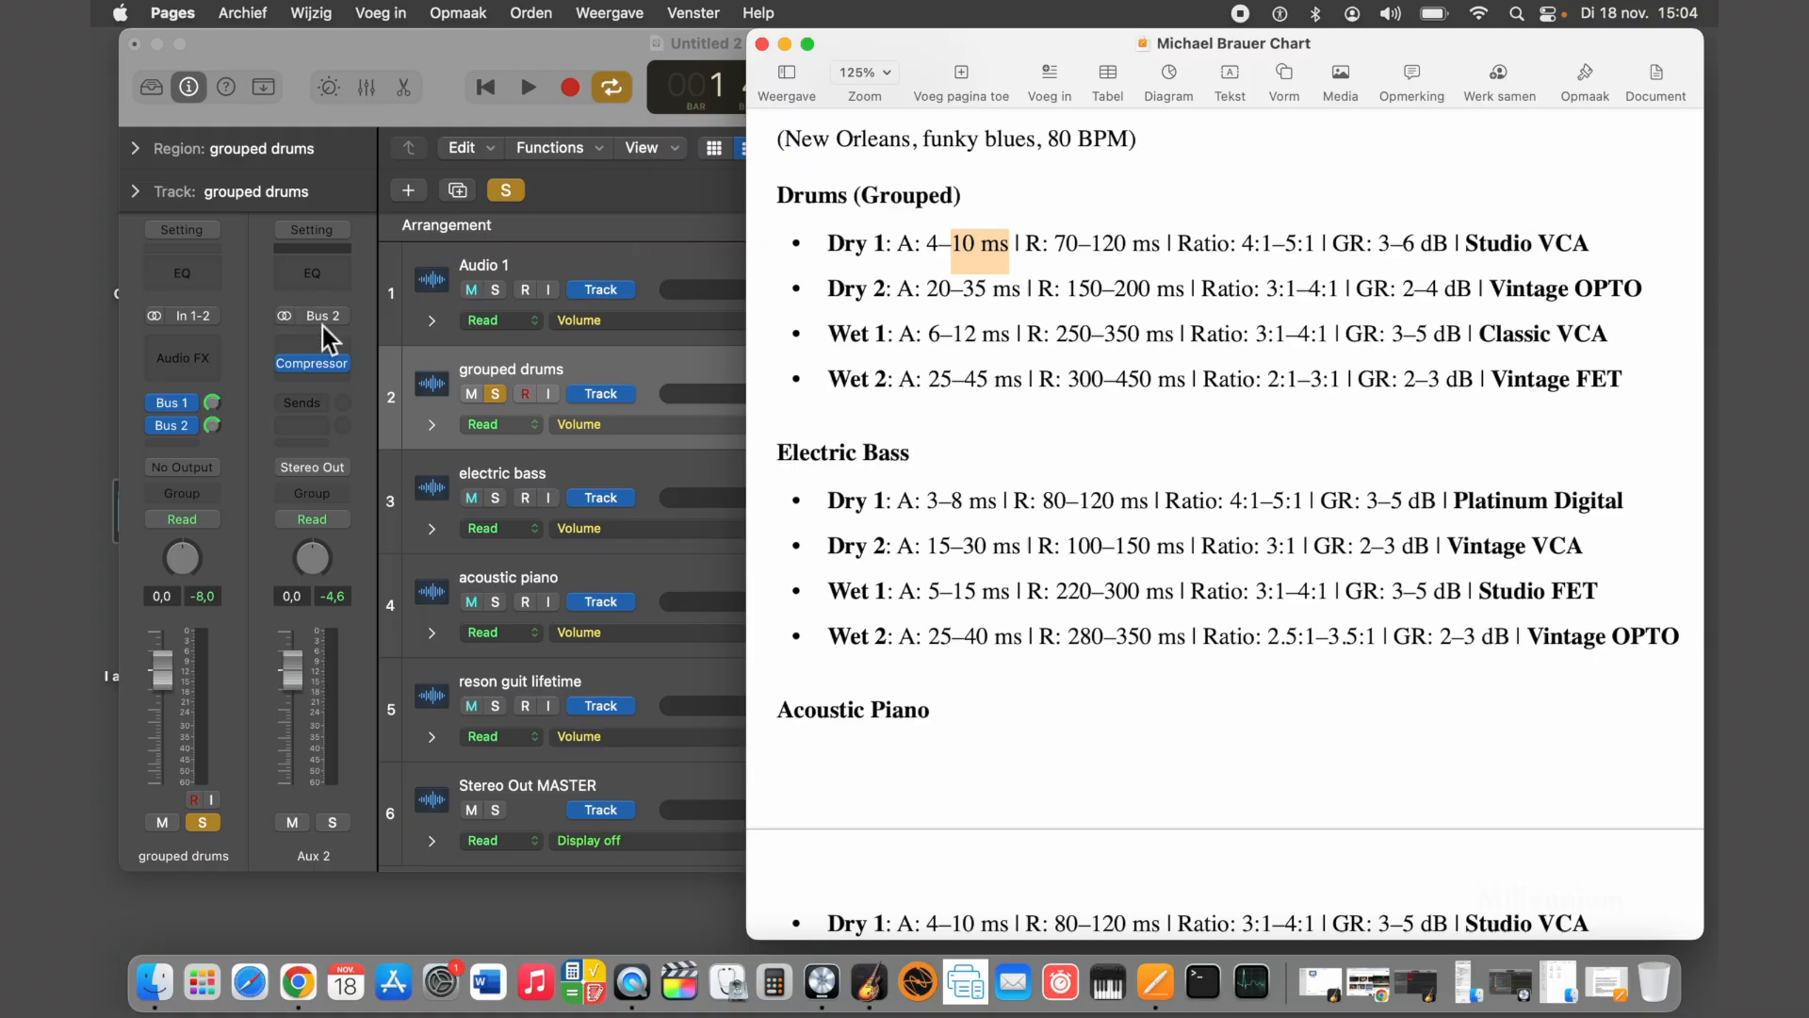
In Logic Pro, open the Compressor on the grouped drums' Aux 1 channel and arrange it beside the settings chart
click(175, 401)
click(93, 398)
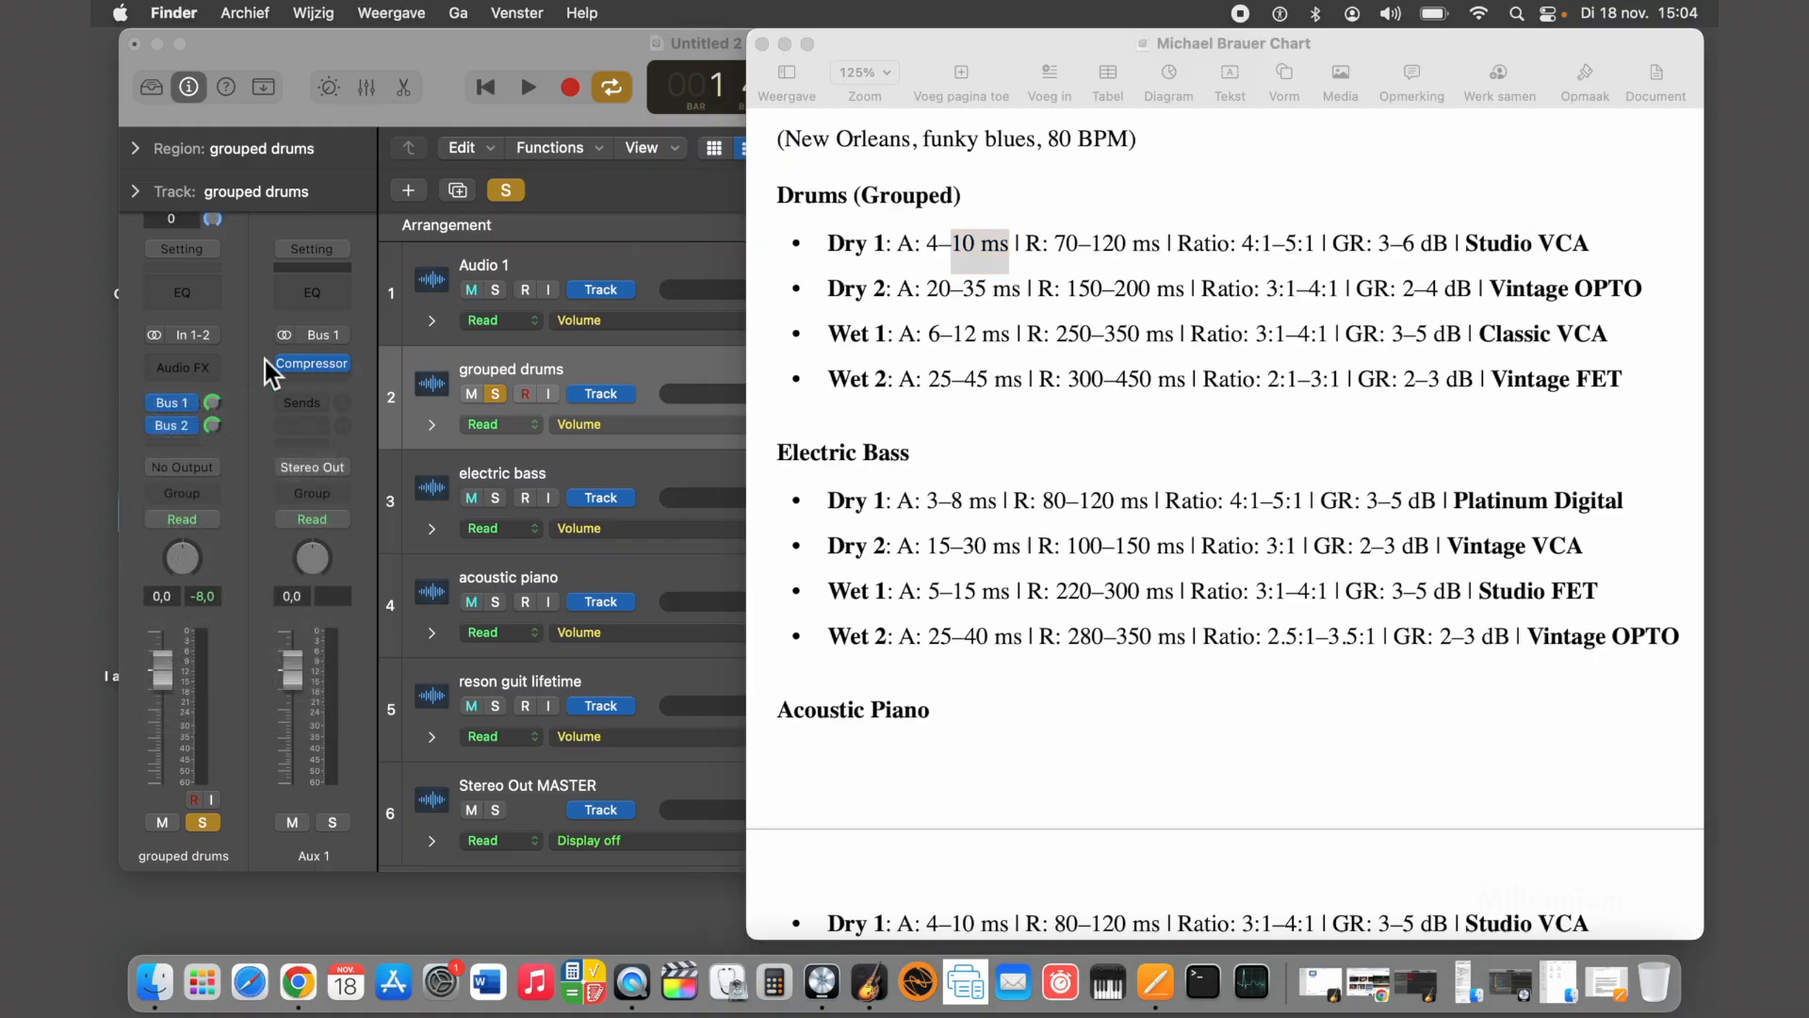
click(322, 368)
drag(939, 201, 439, 193)
drag(847, 80, 951, 80)
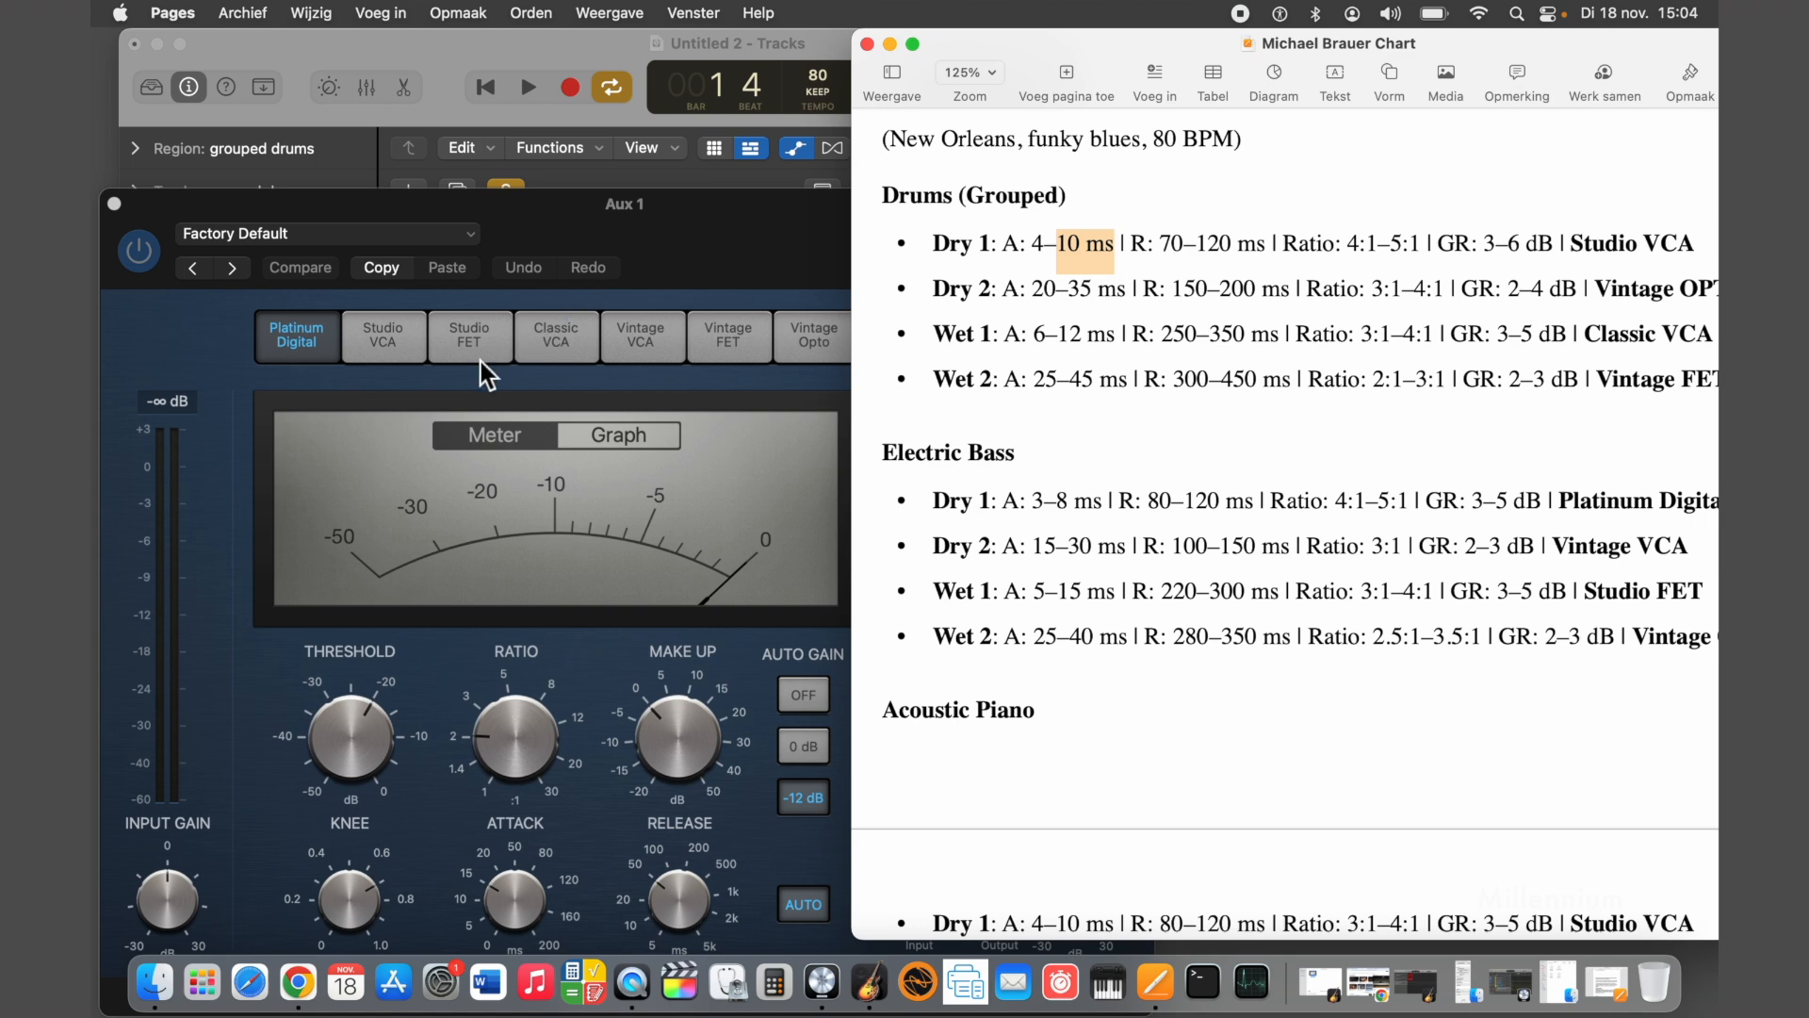
Switch the Aux 1 Compressor to the Studio VCA model and turn off its automatic release and Auto Gain
click(403, 346)
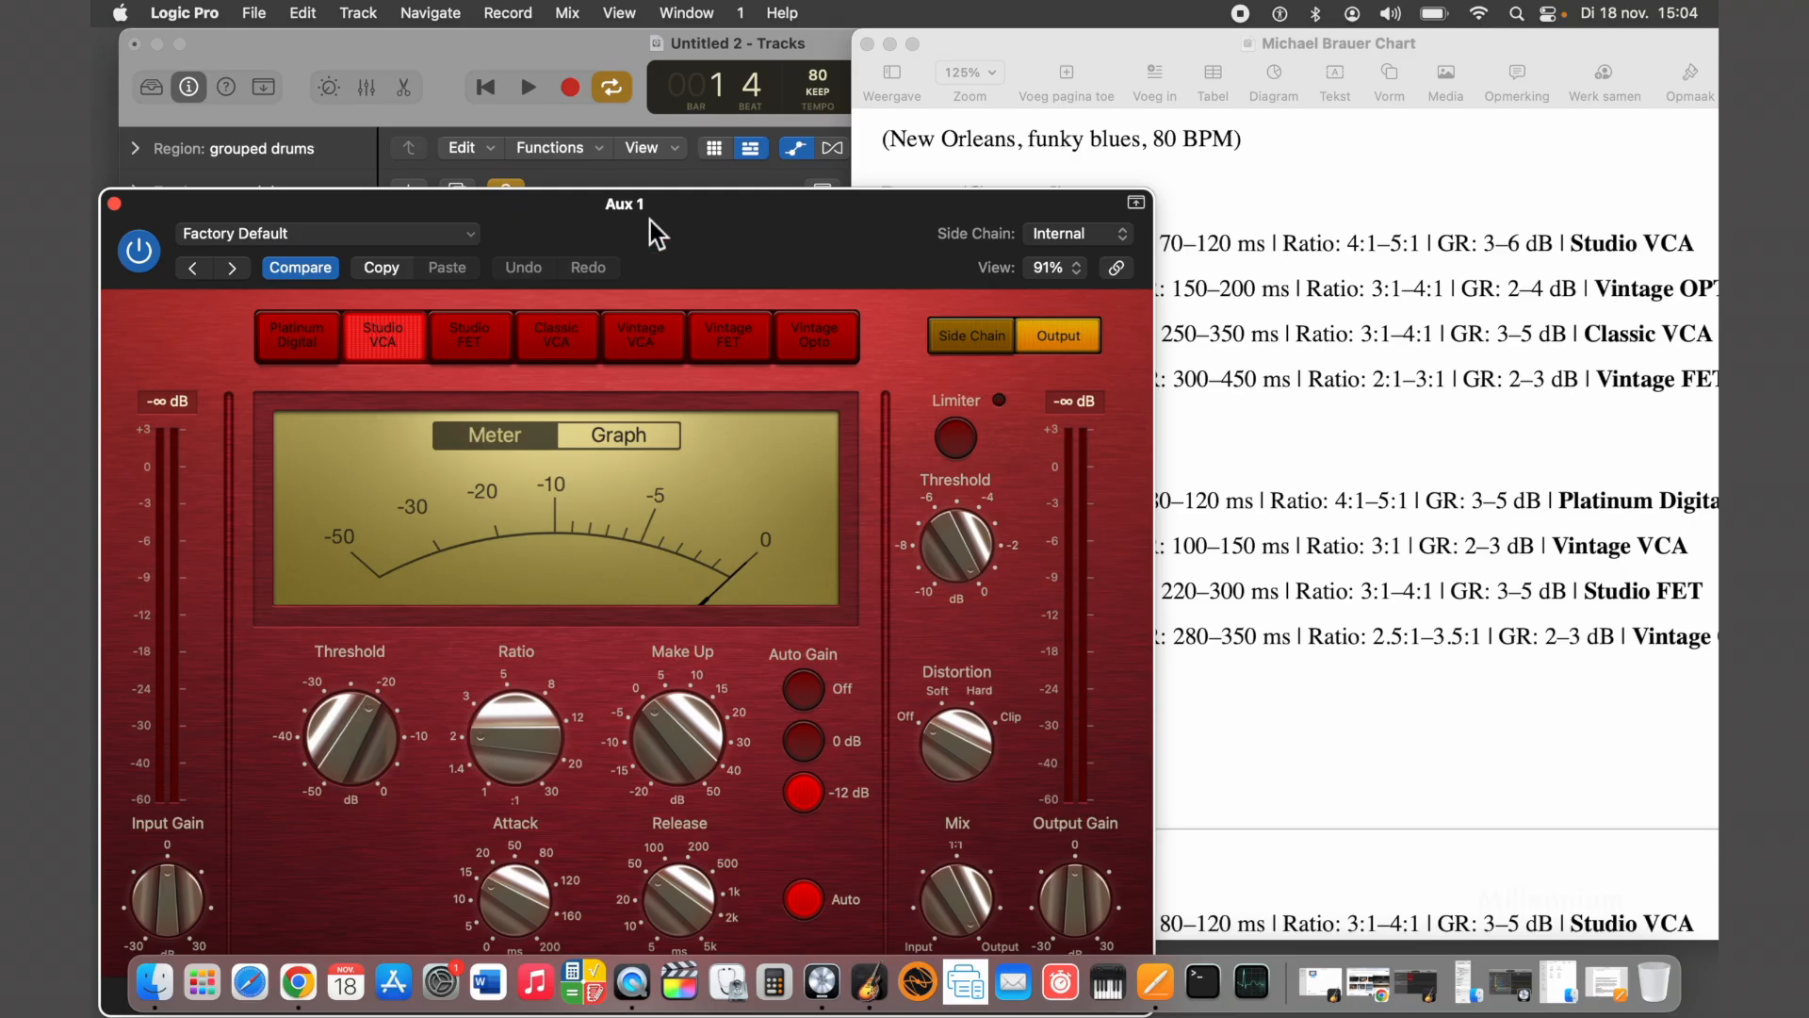
drag(652, 211, 654, 153)
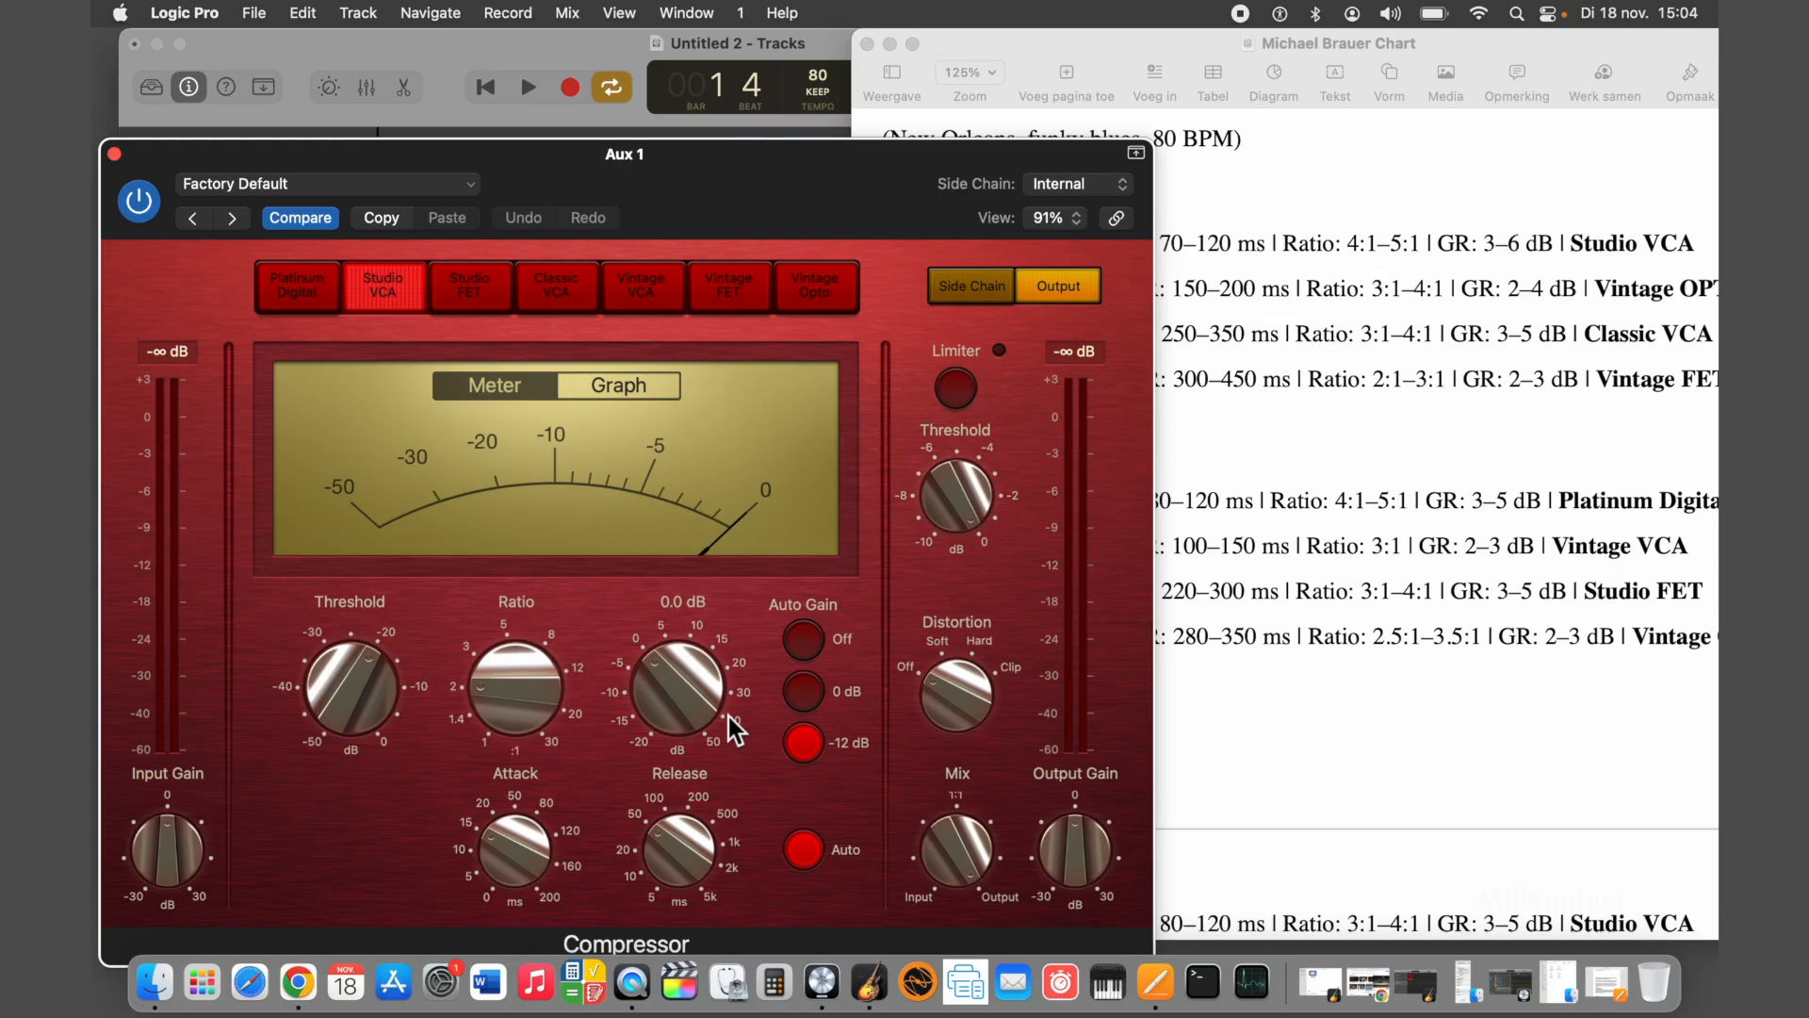
click(805, 848)
click(804, 641)
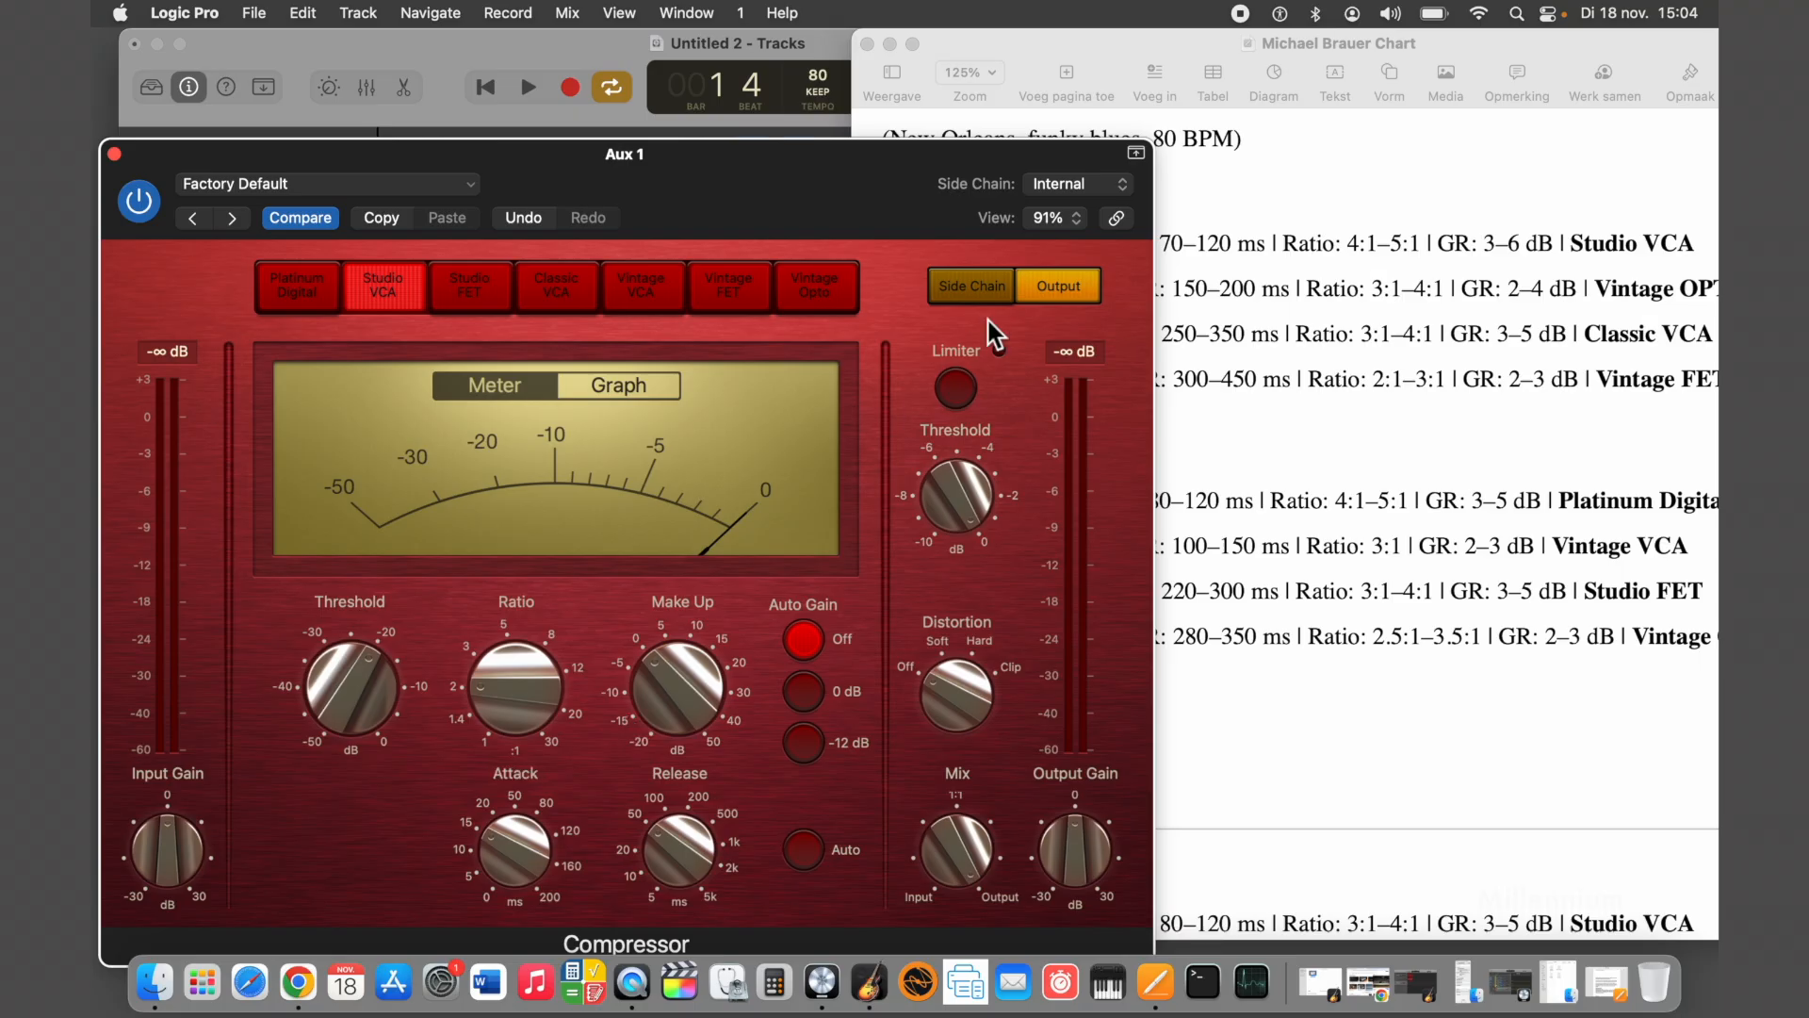
Adjust the Aux 1 Compressor to the chart's Dry 1 drum ranges: attack 4–10 ms, release 70–120 ms, ratio 4:1–5:1
click(1264, 162)
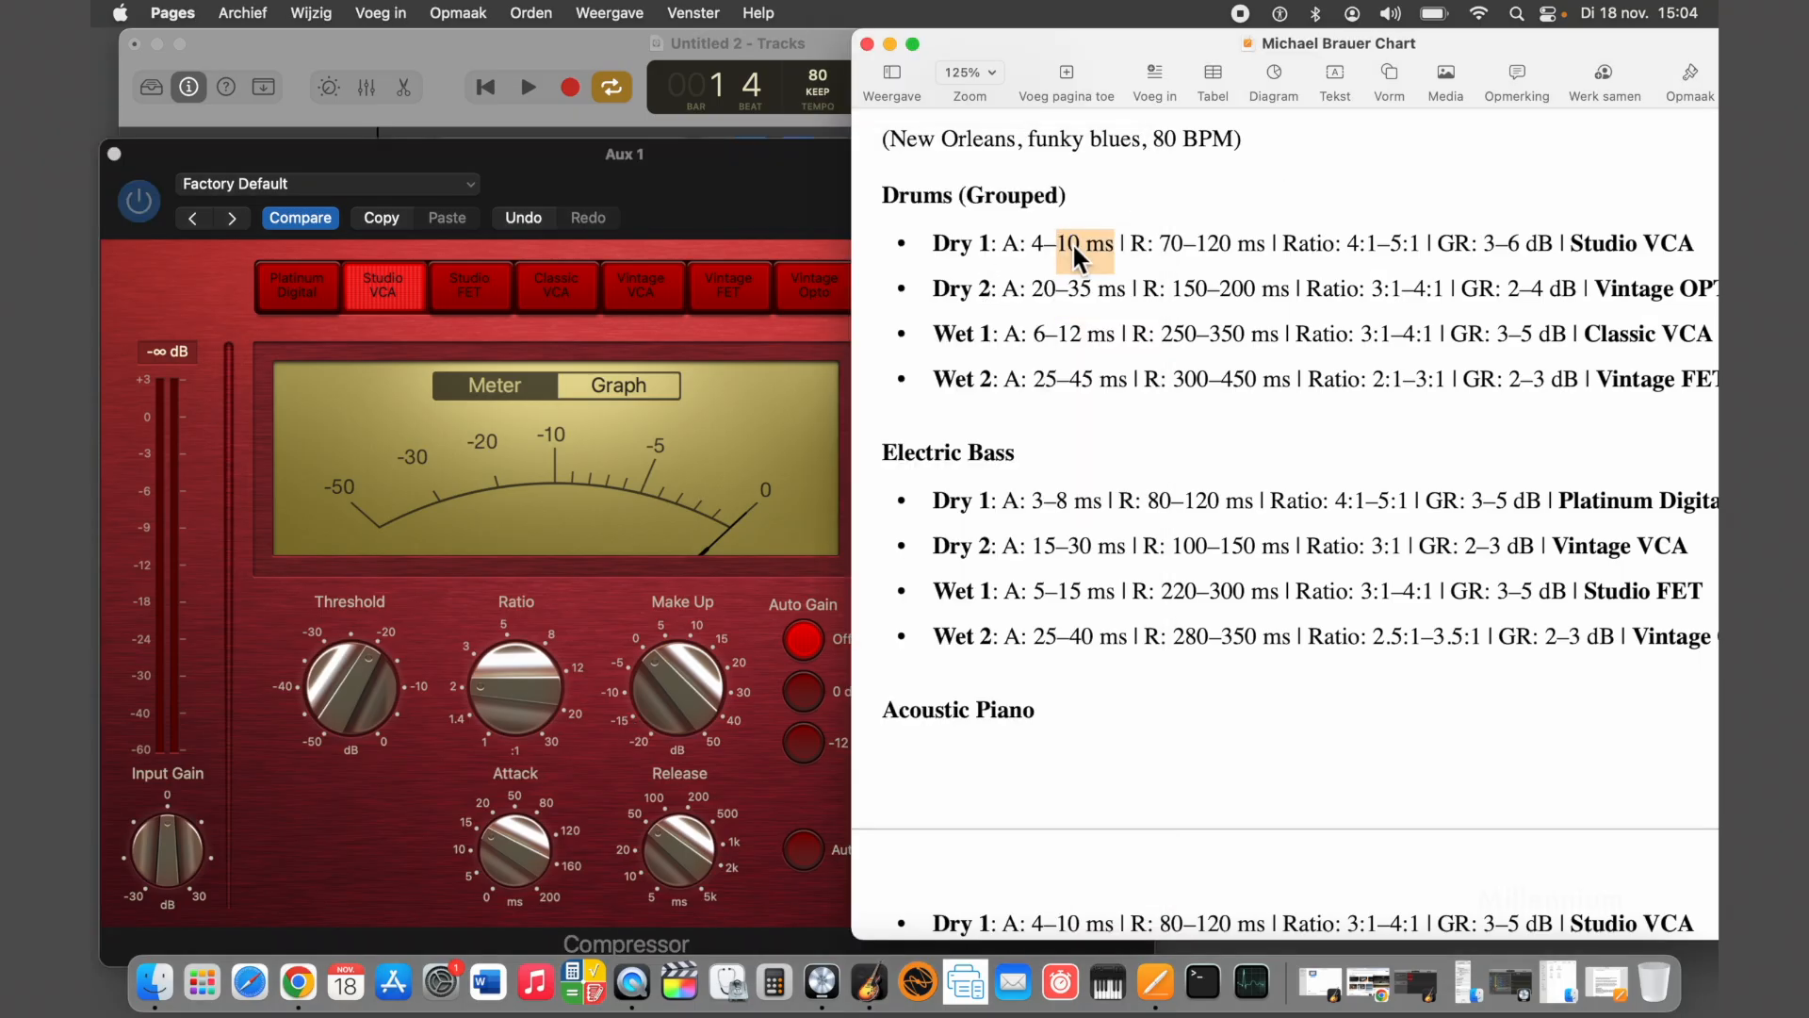
click(519, 839)
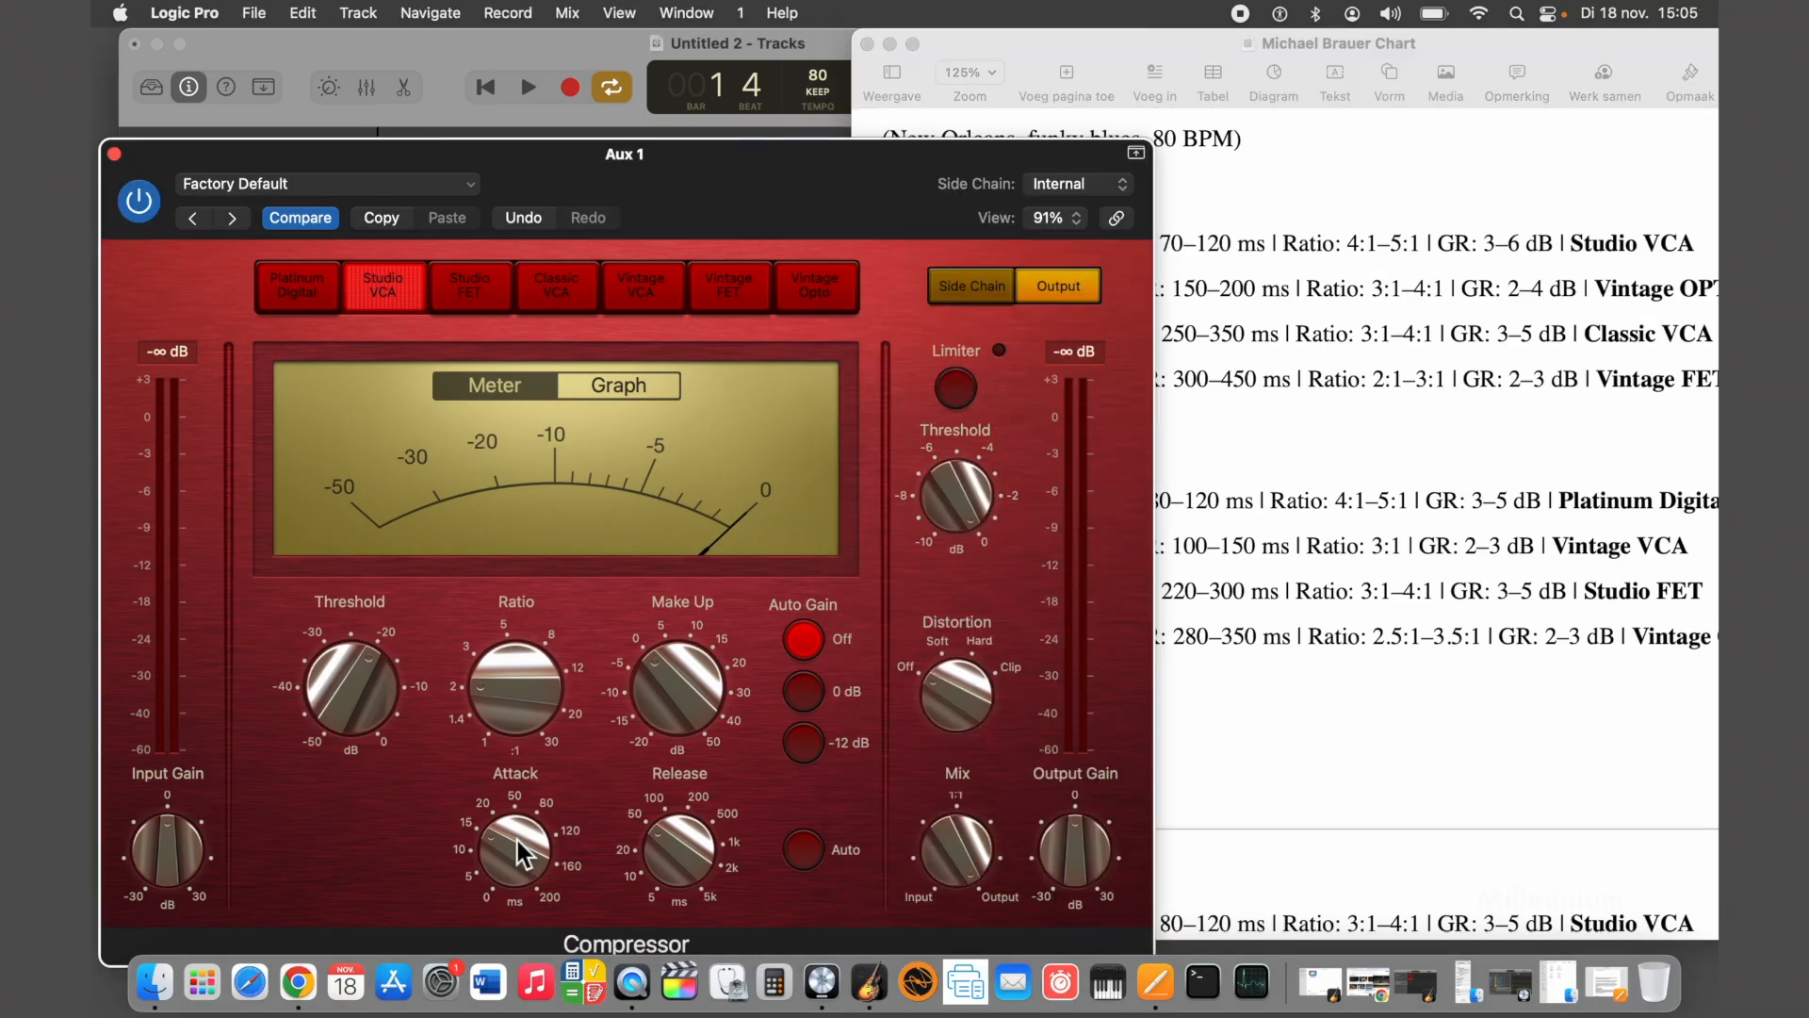
drag(516, 838, 523, 855)
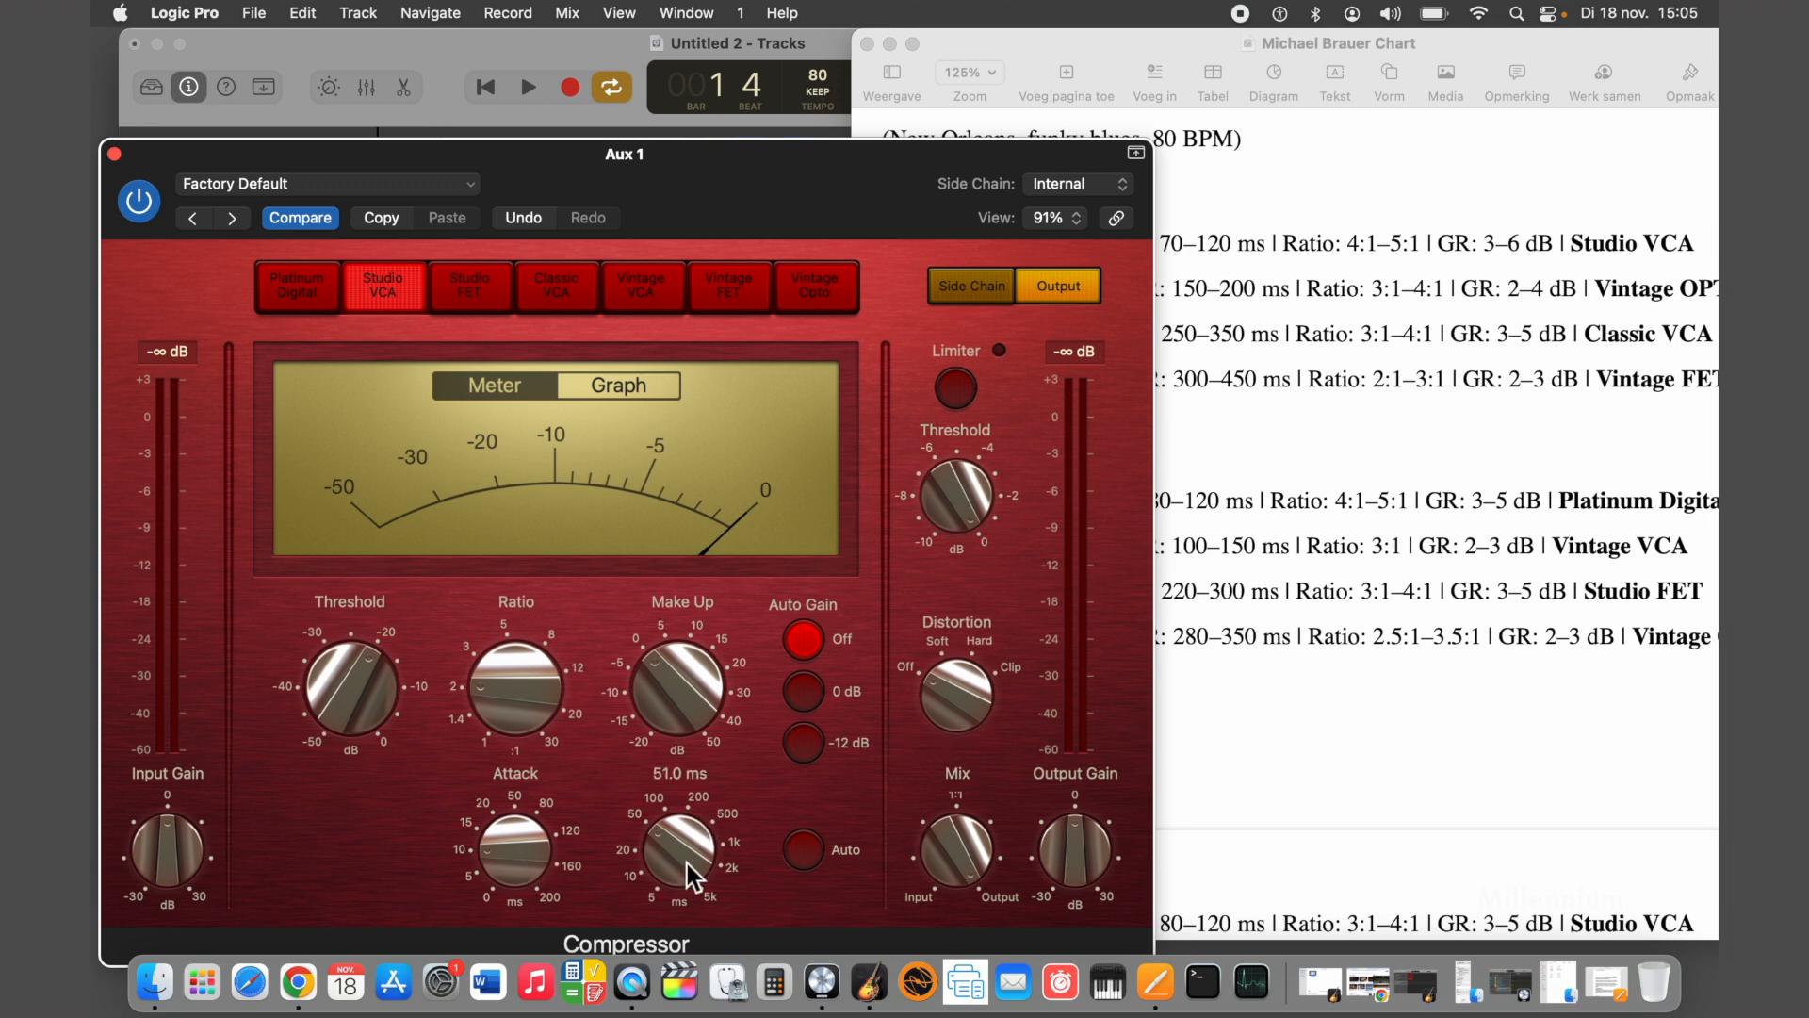
drag(687, 863, 665, 833)
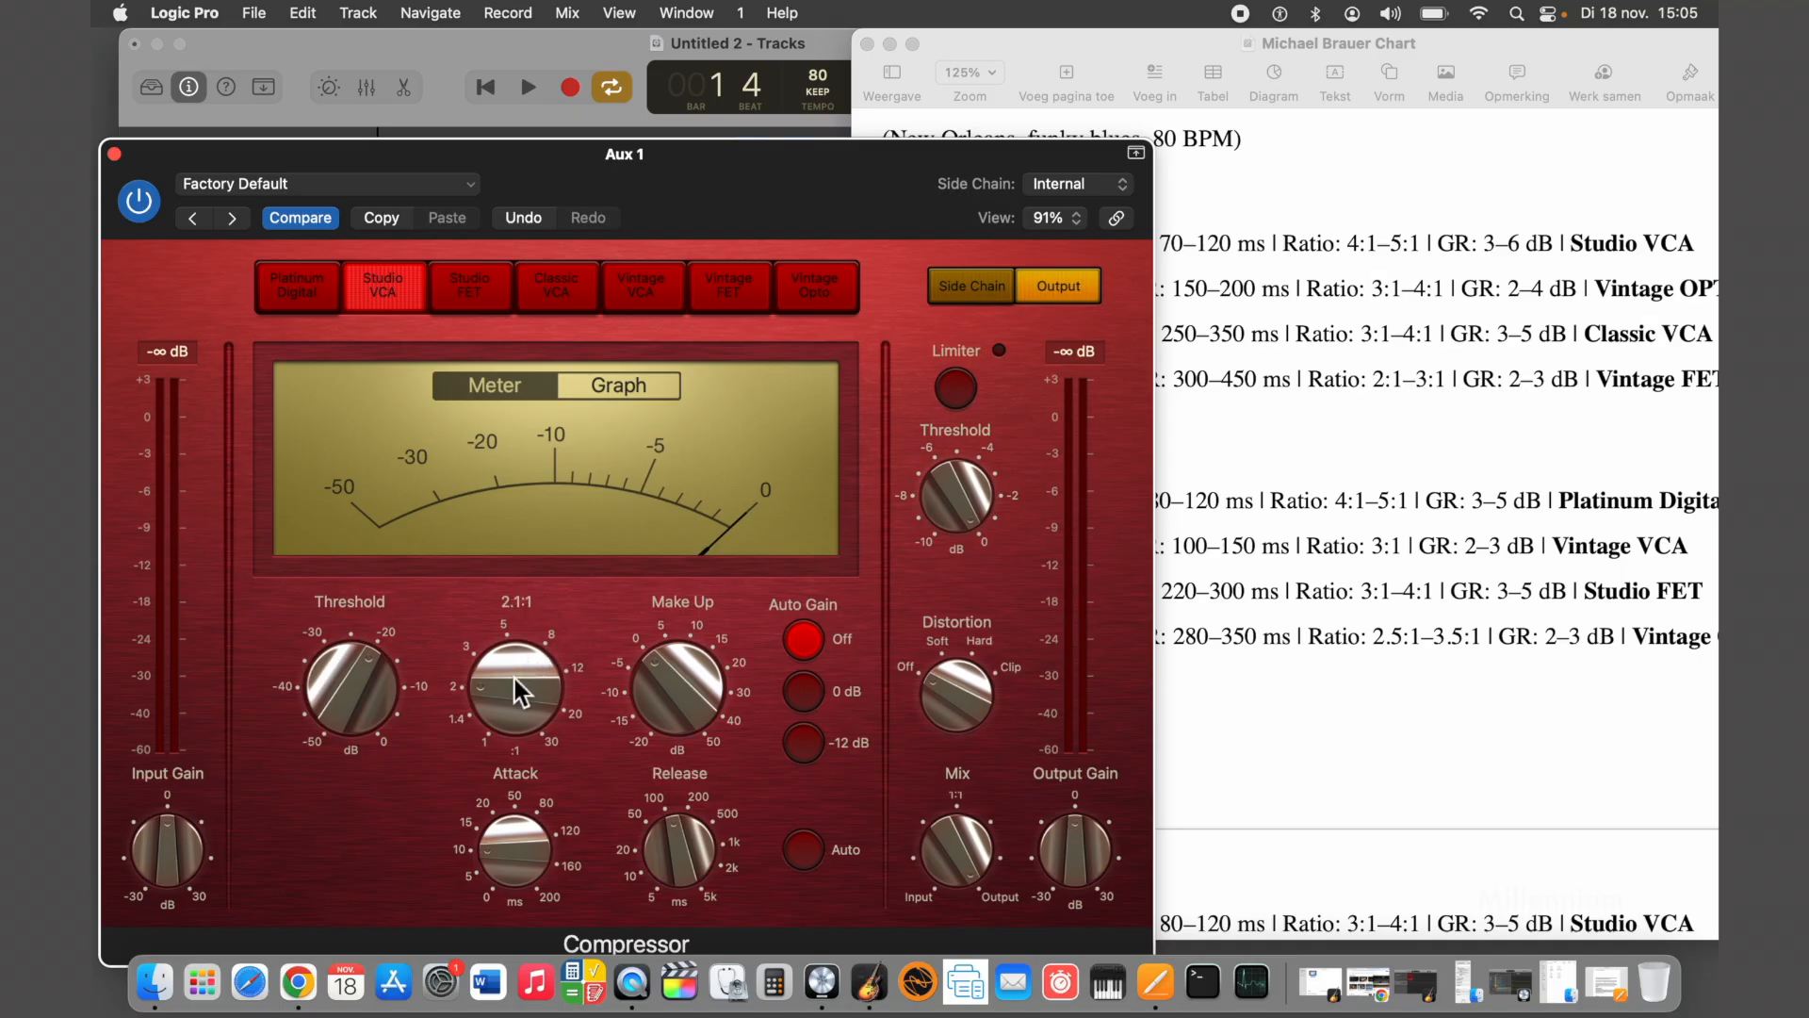
drag(515, 682, 488, 616)
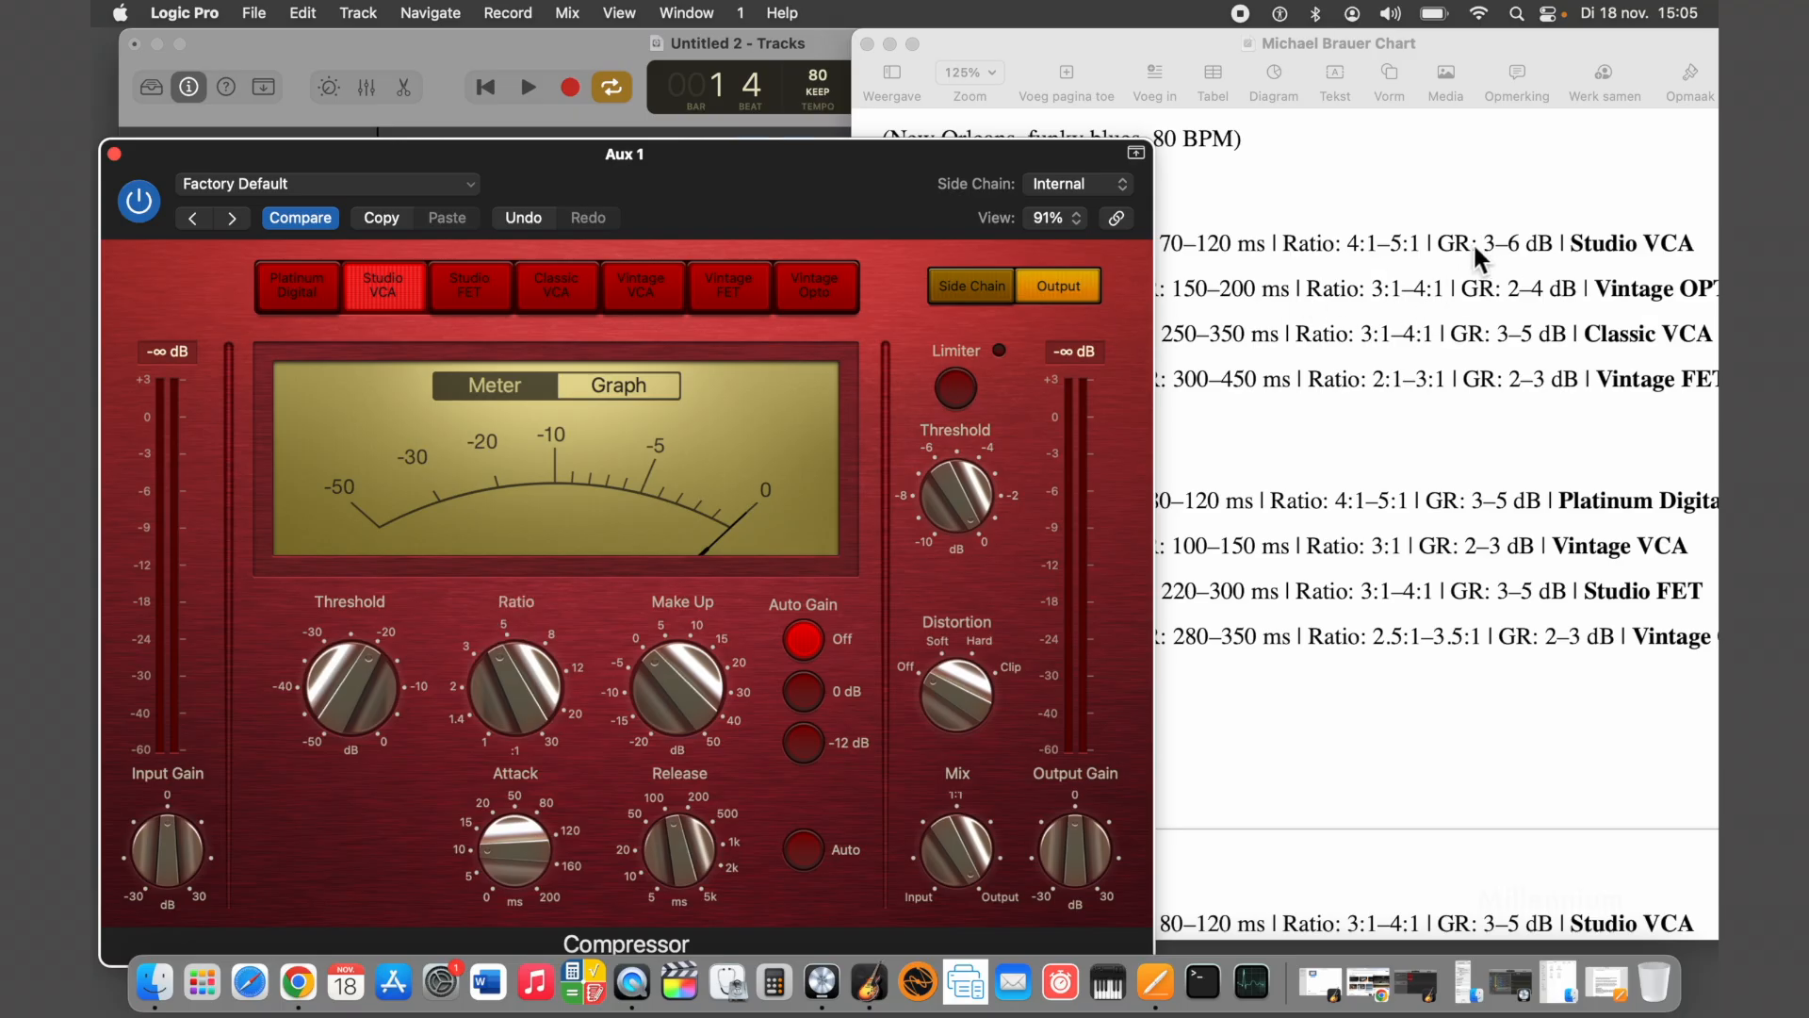
Start playback of the soloed drums, close the Aux 1 Compressor and open the Compressor on Bus 2's Aux 2 channel
click(530, 87)
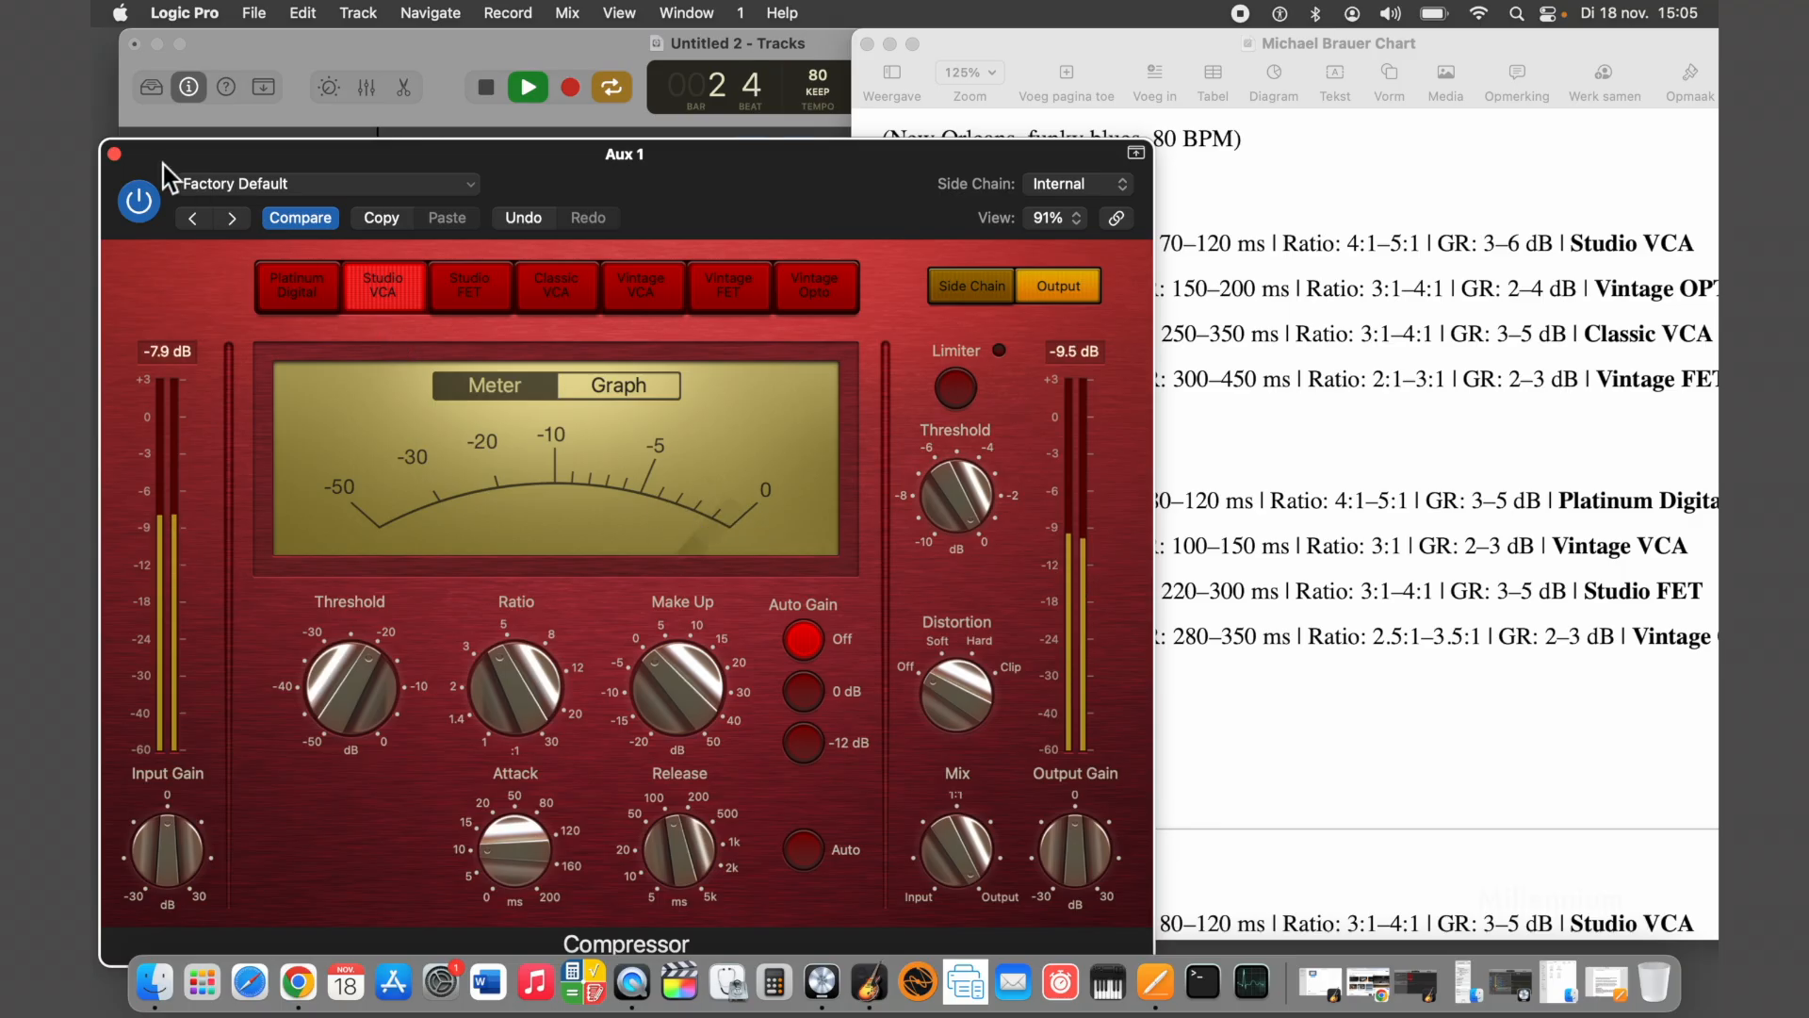
click(114, 155)
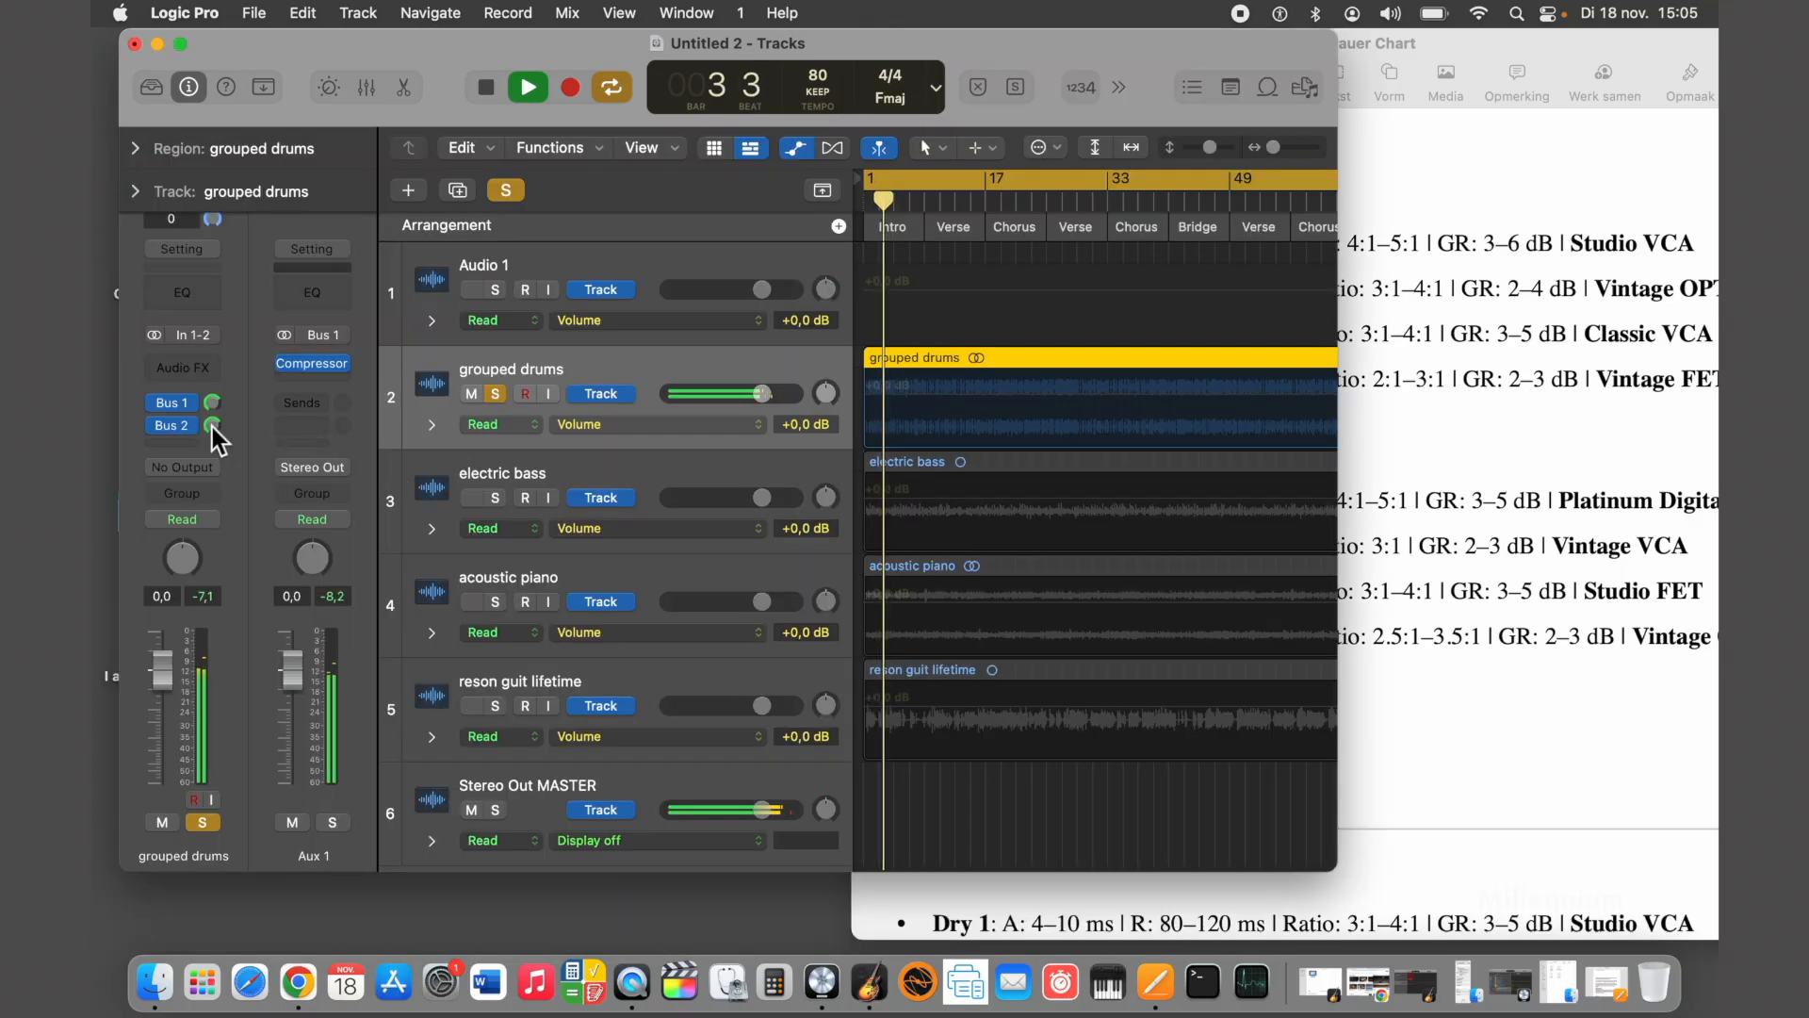
click(178, 426)
click(317, 366)
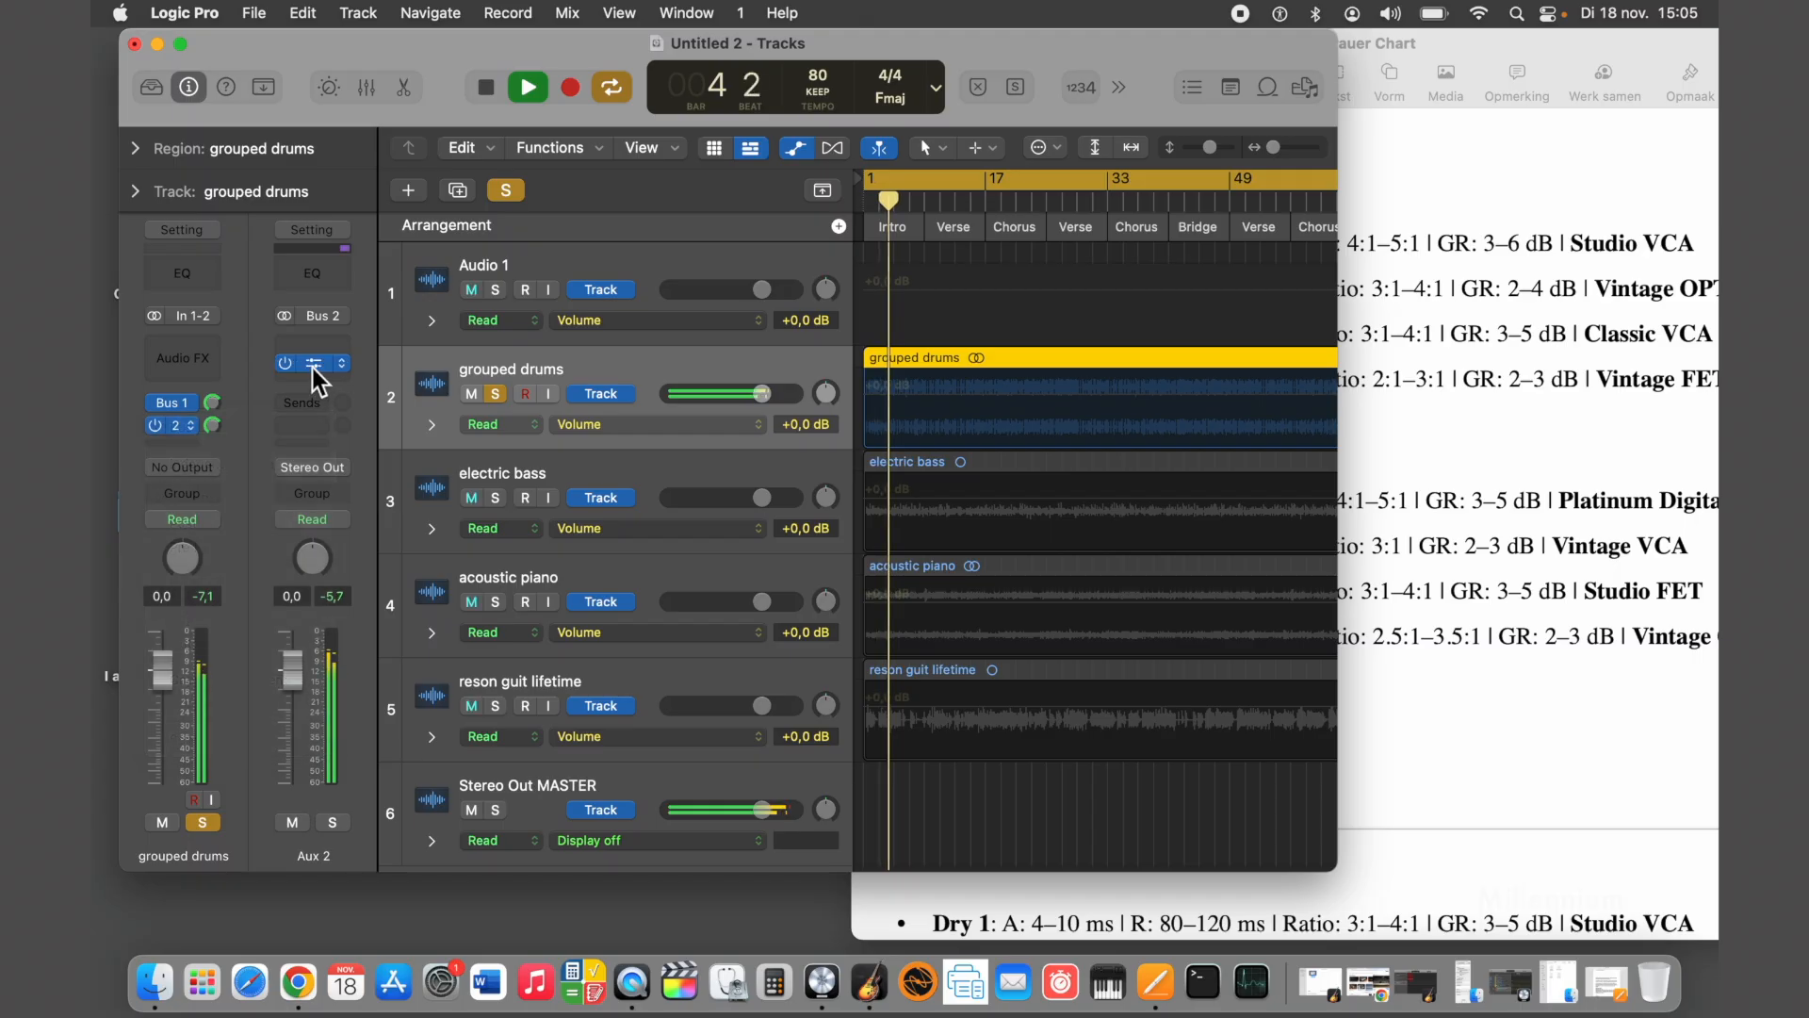
click(313, 367)
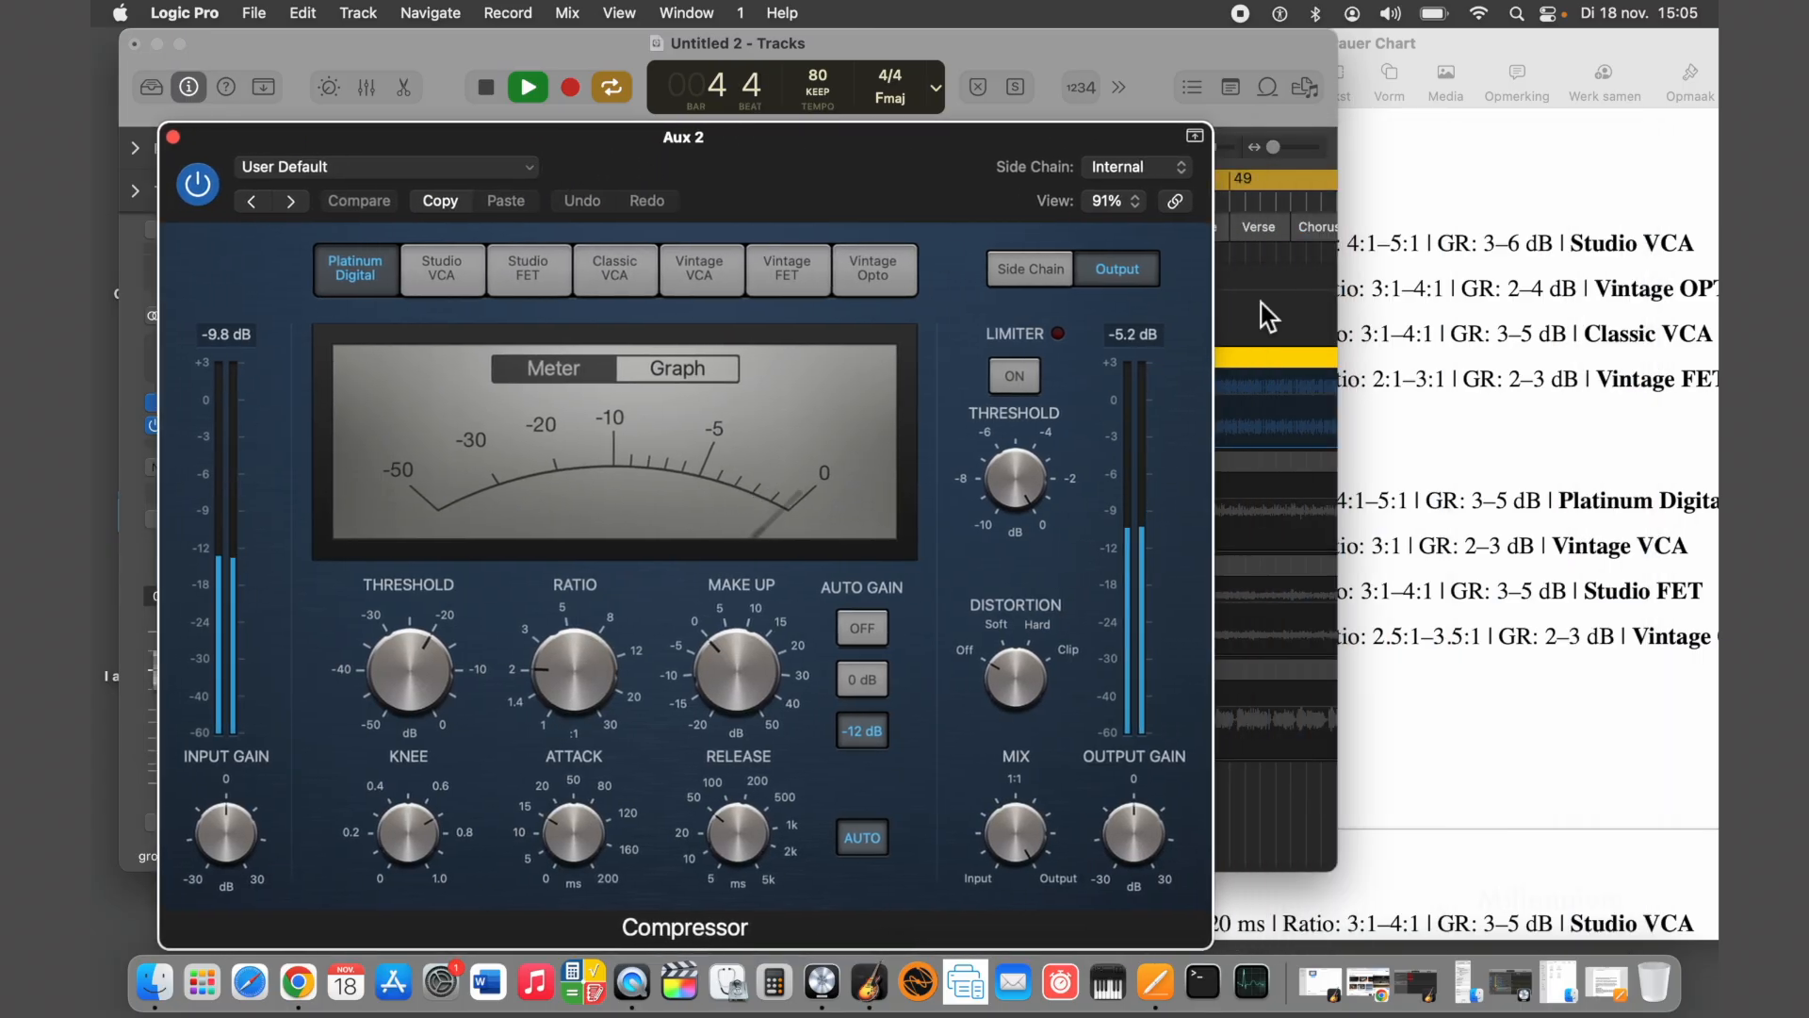
Following the chart's Dry 2 drum settings, switch the Aux 2 Compressor to Vintage Opto and set its attack to 35 ms
click(1457, 349)
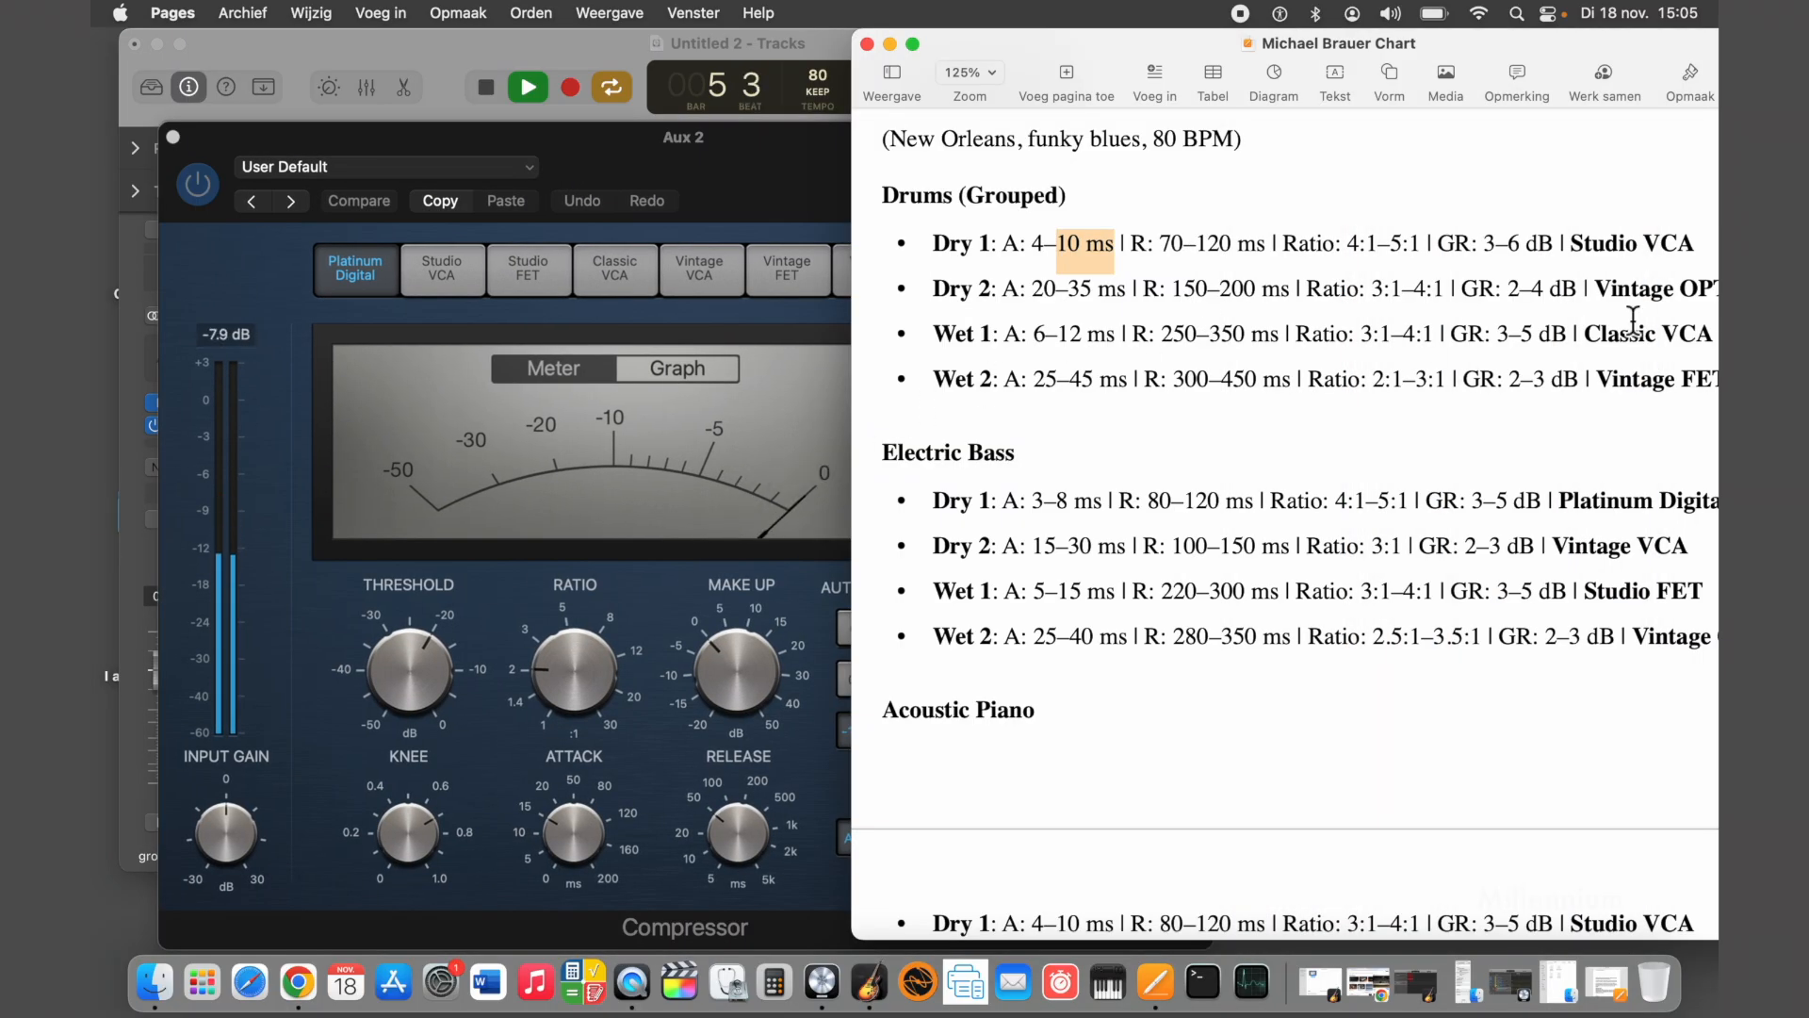
click(784, 172)
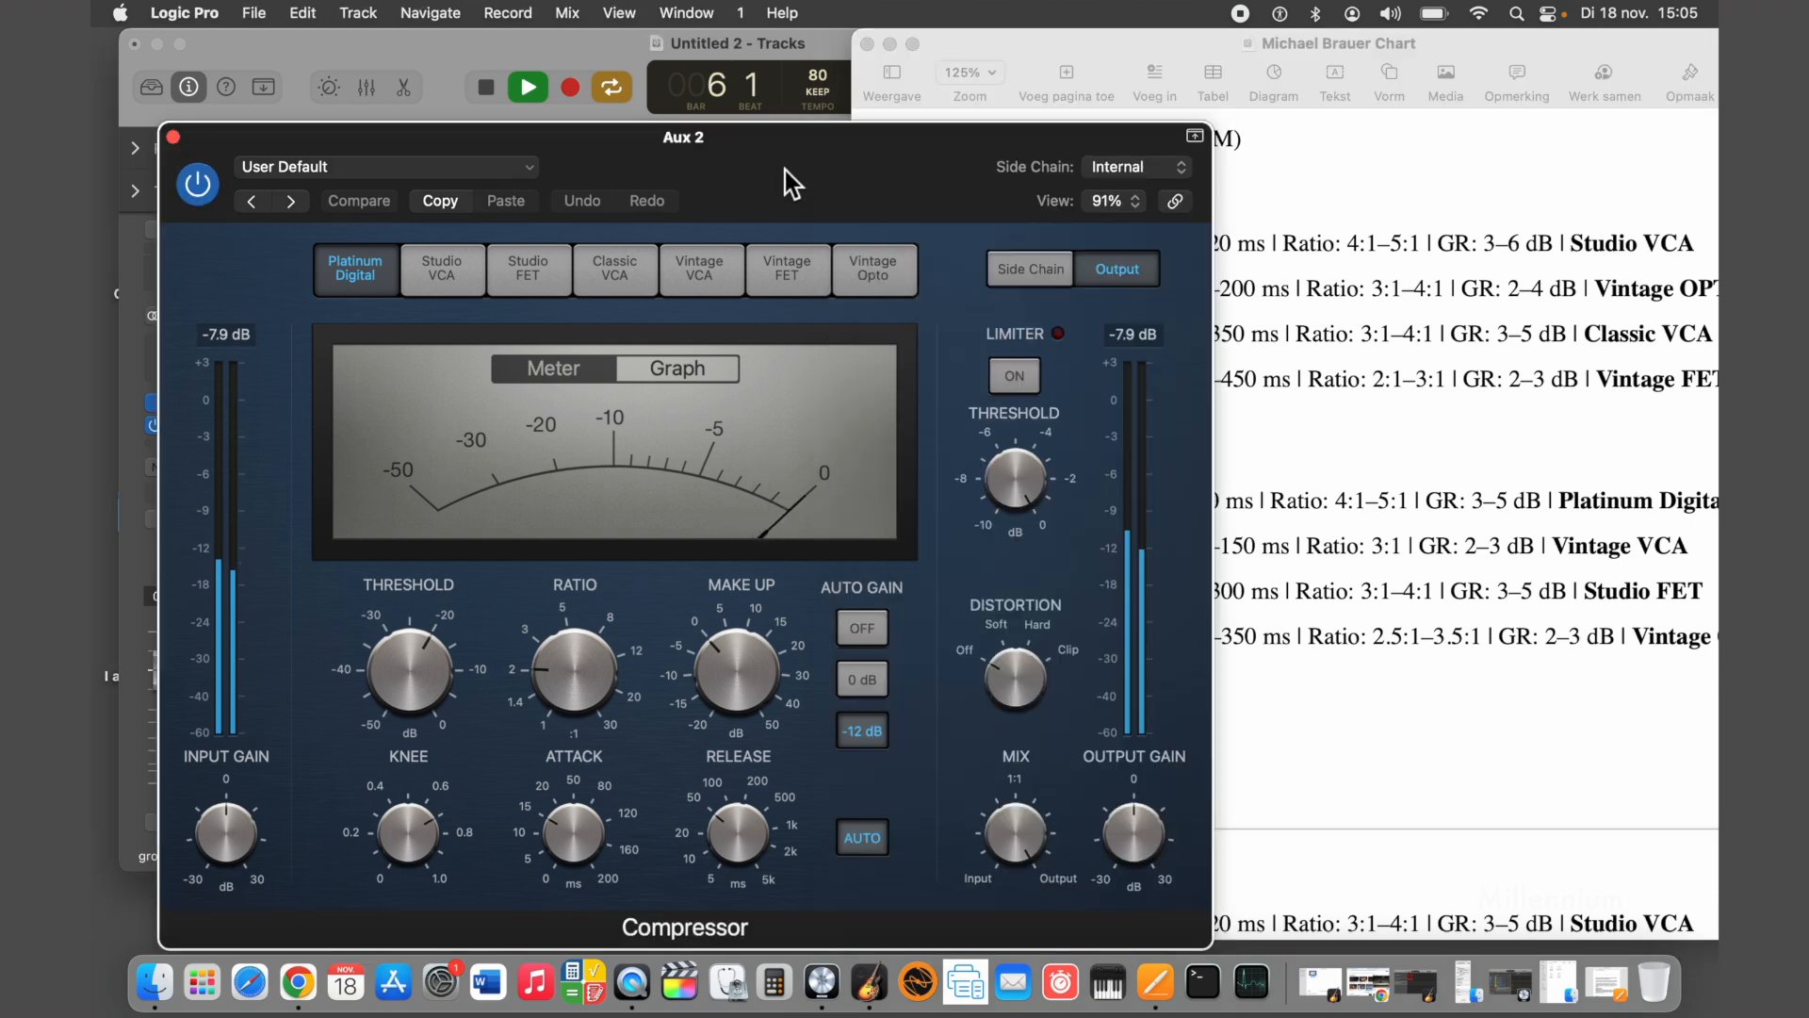
click(857, 270)
drag(857, 188, 596, 166)
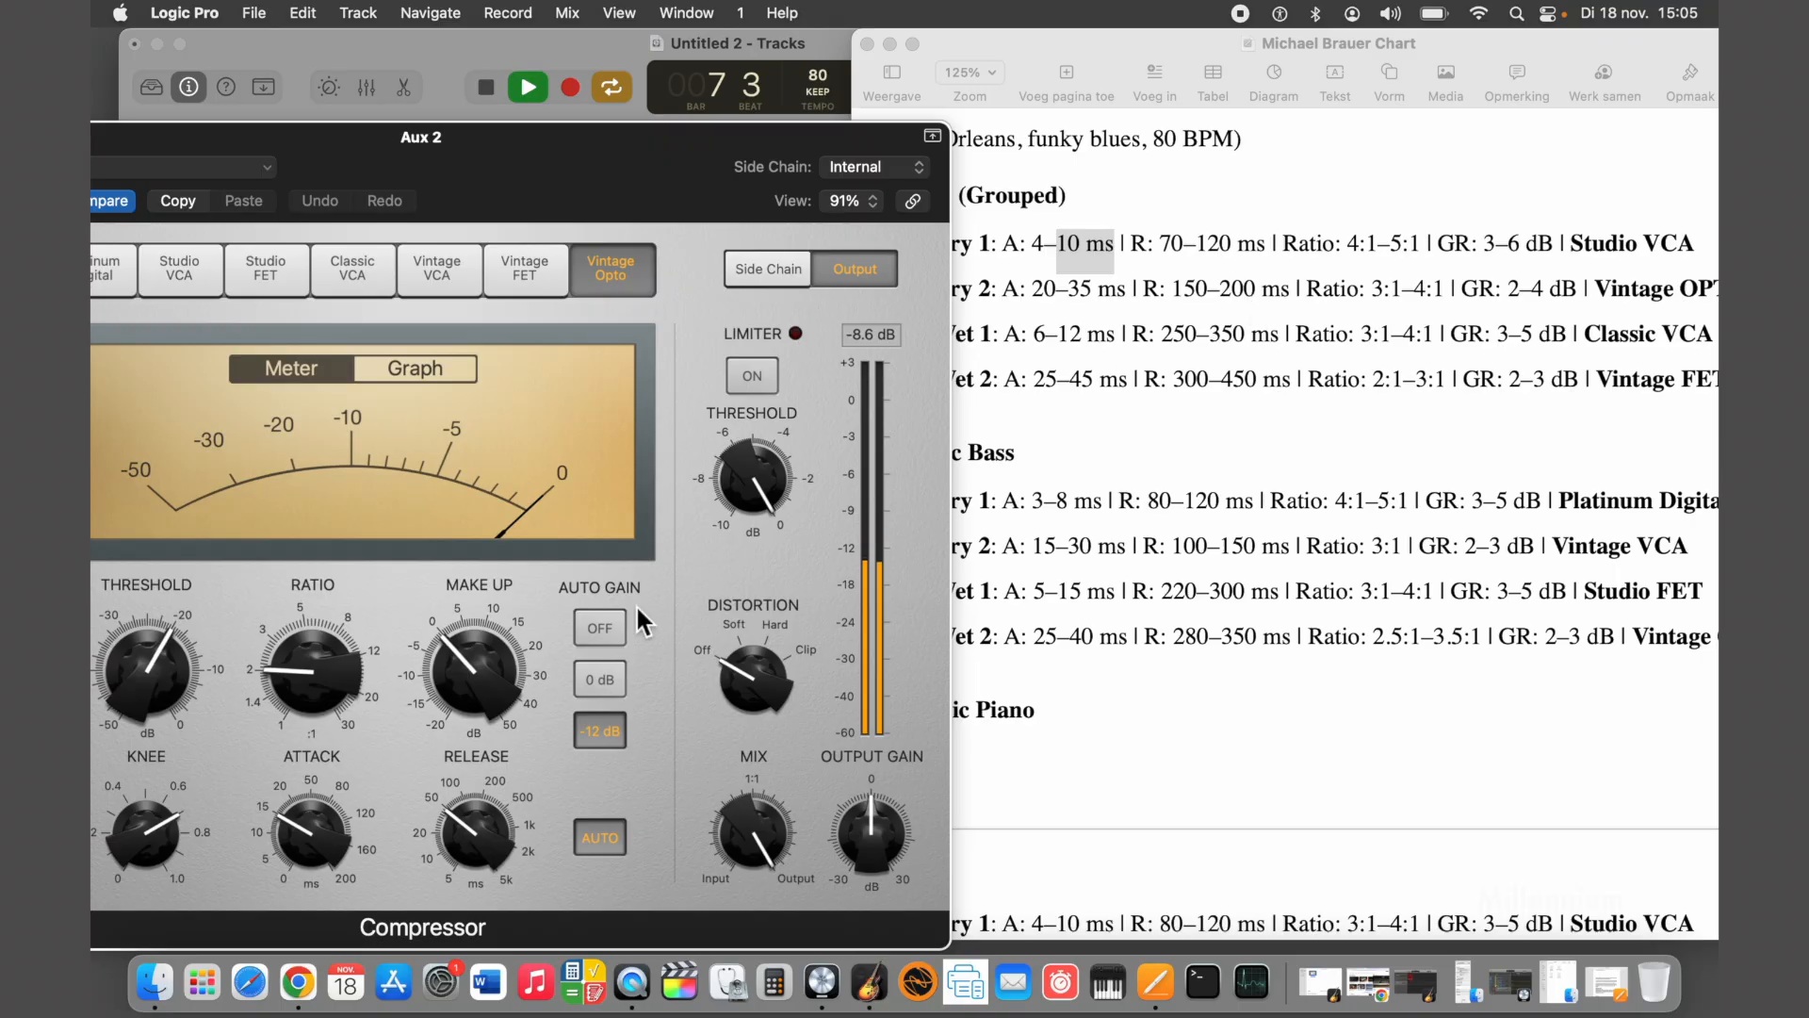
drag(307, 842, 291, 807)
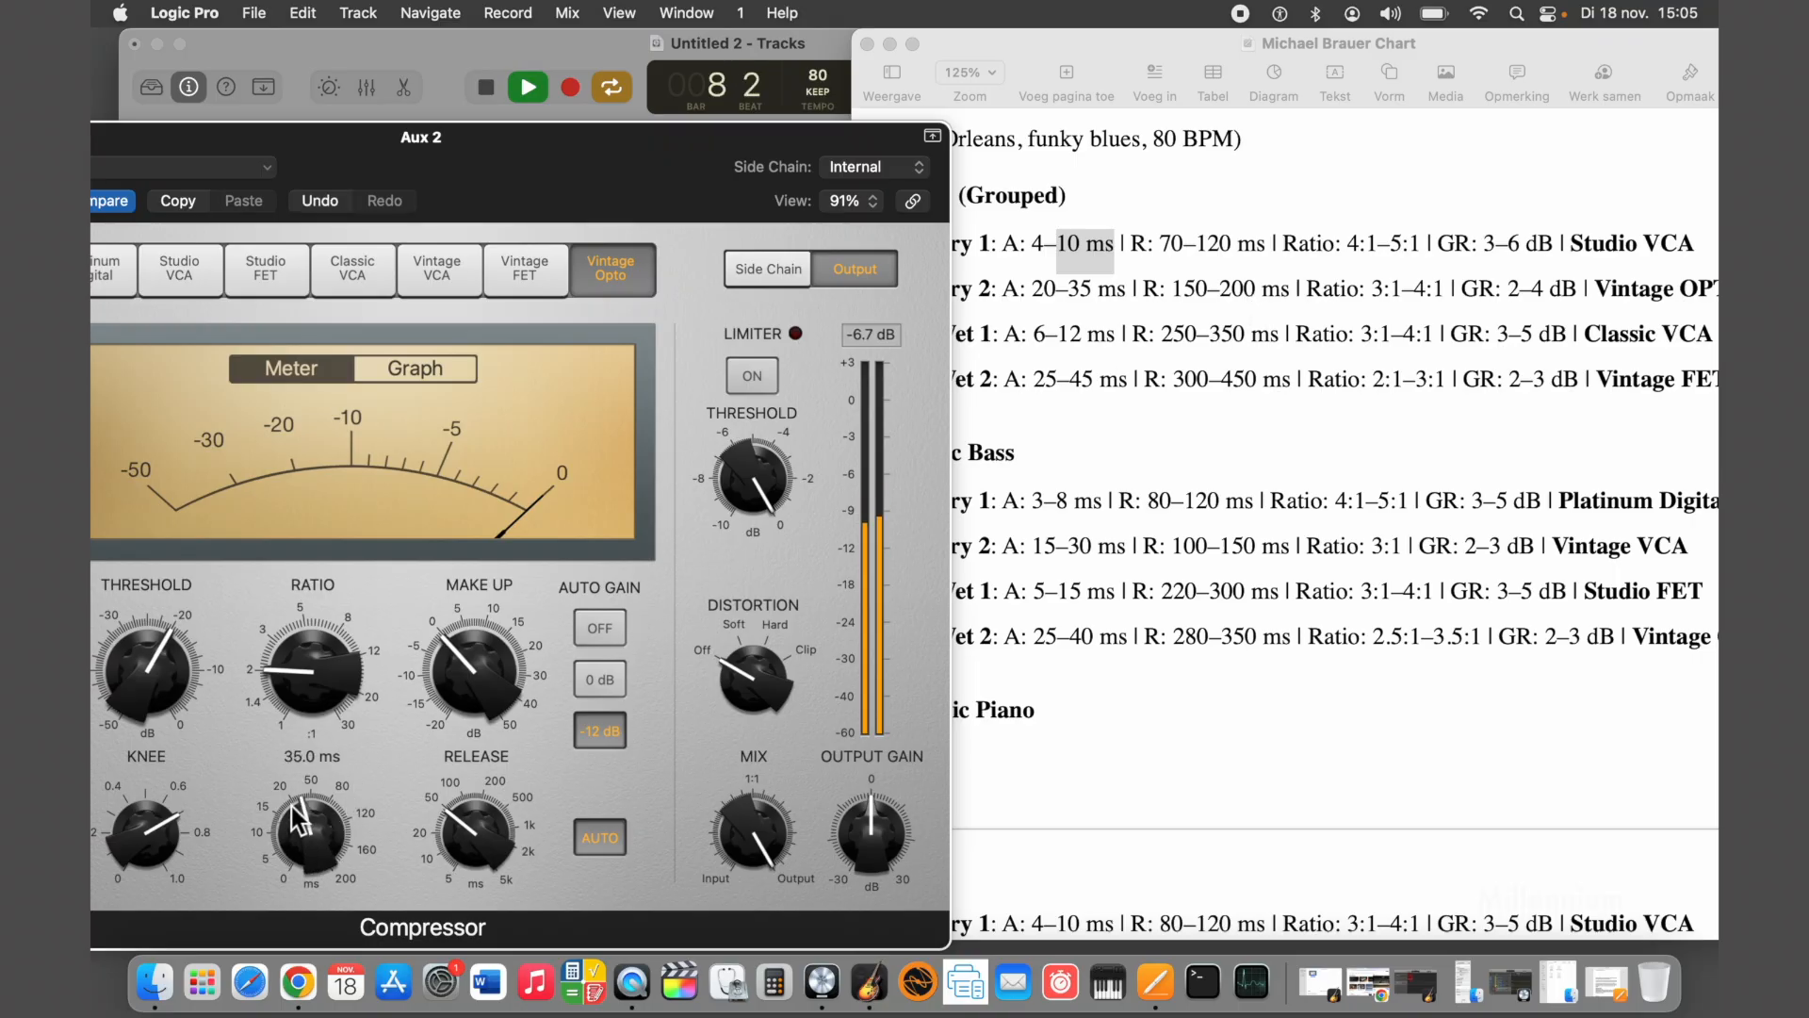
Set the Aux 2 Compressor's release to 210 ms and turn off its Auto Gain and automatic release
drag(462, 829, 450, 786)
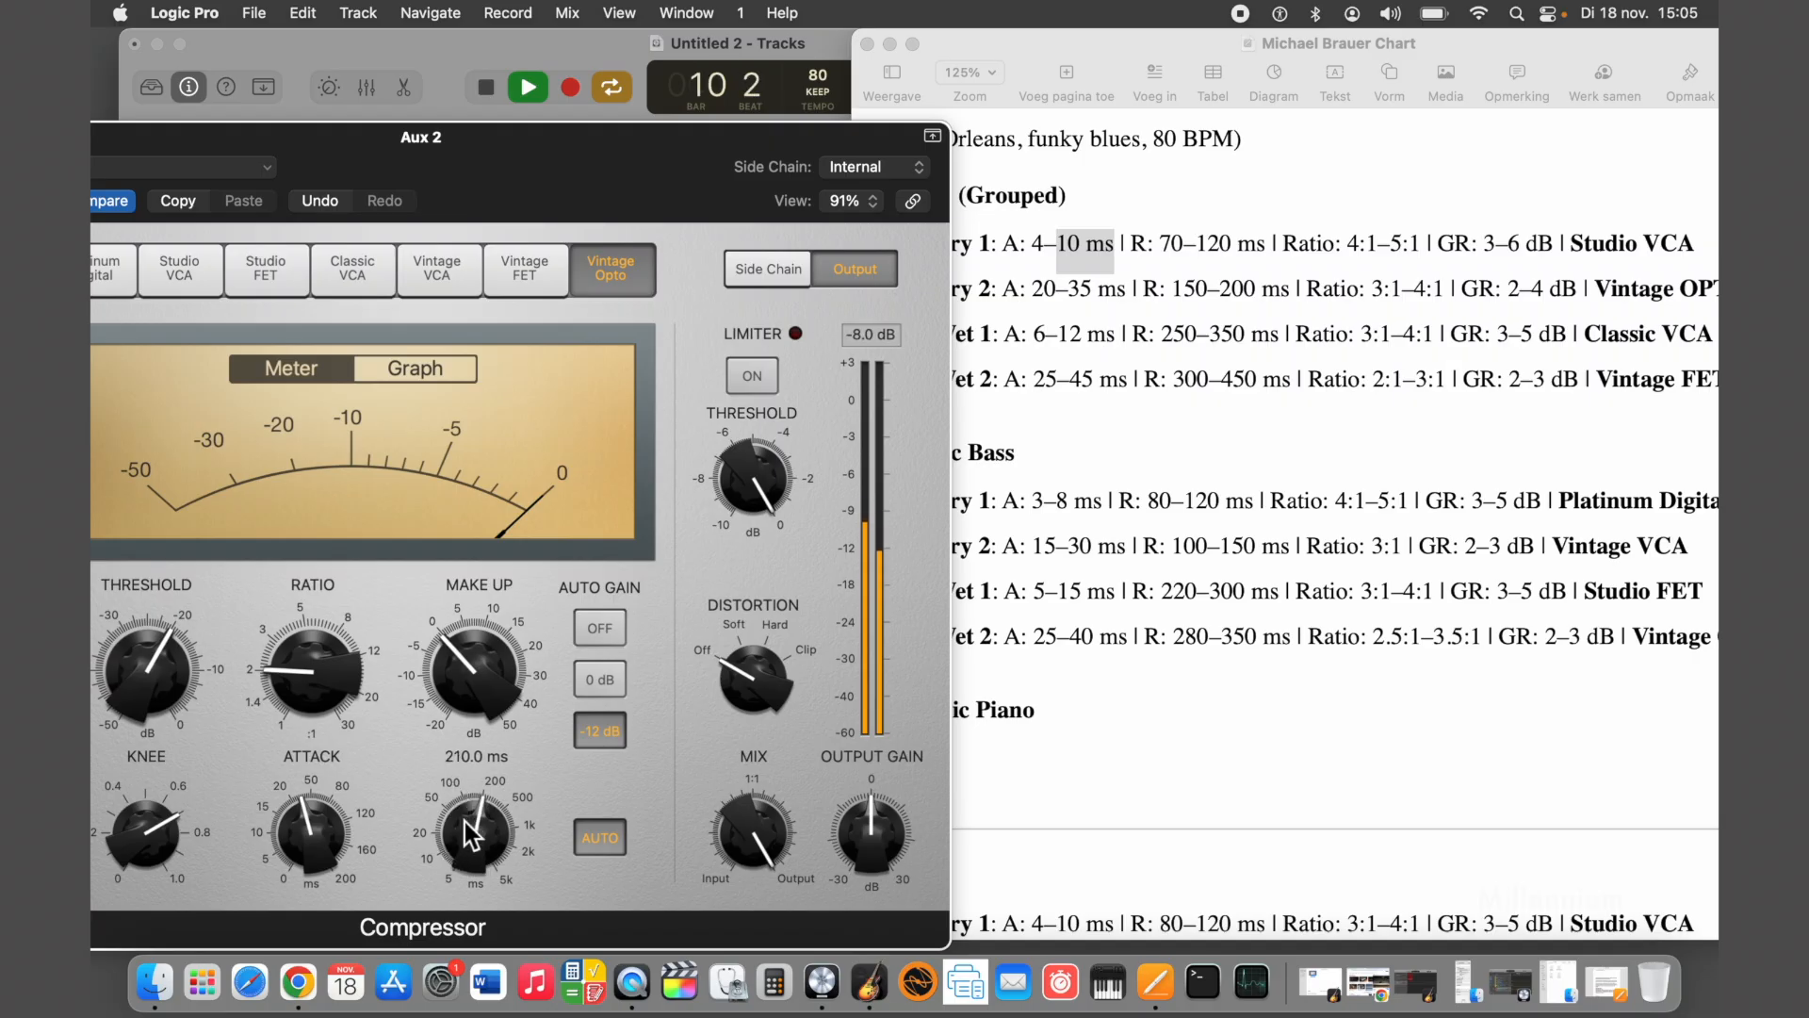
click(602, 626)
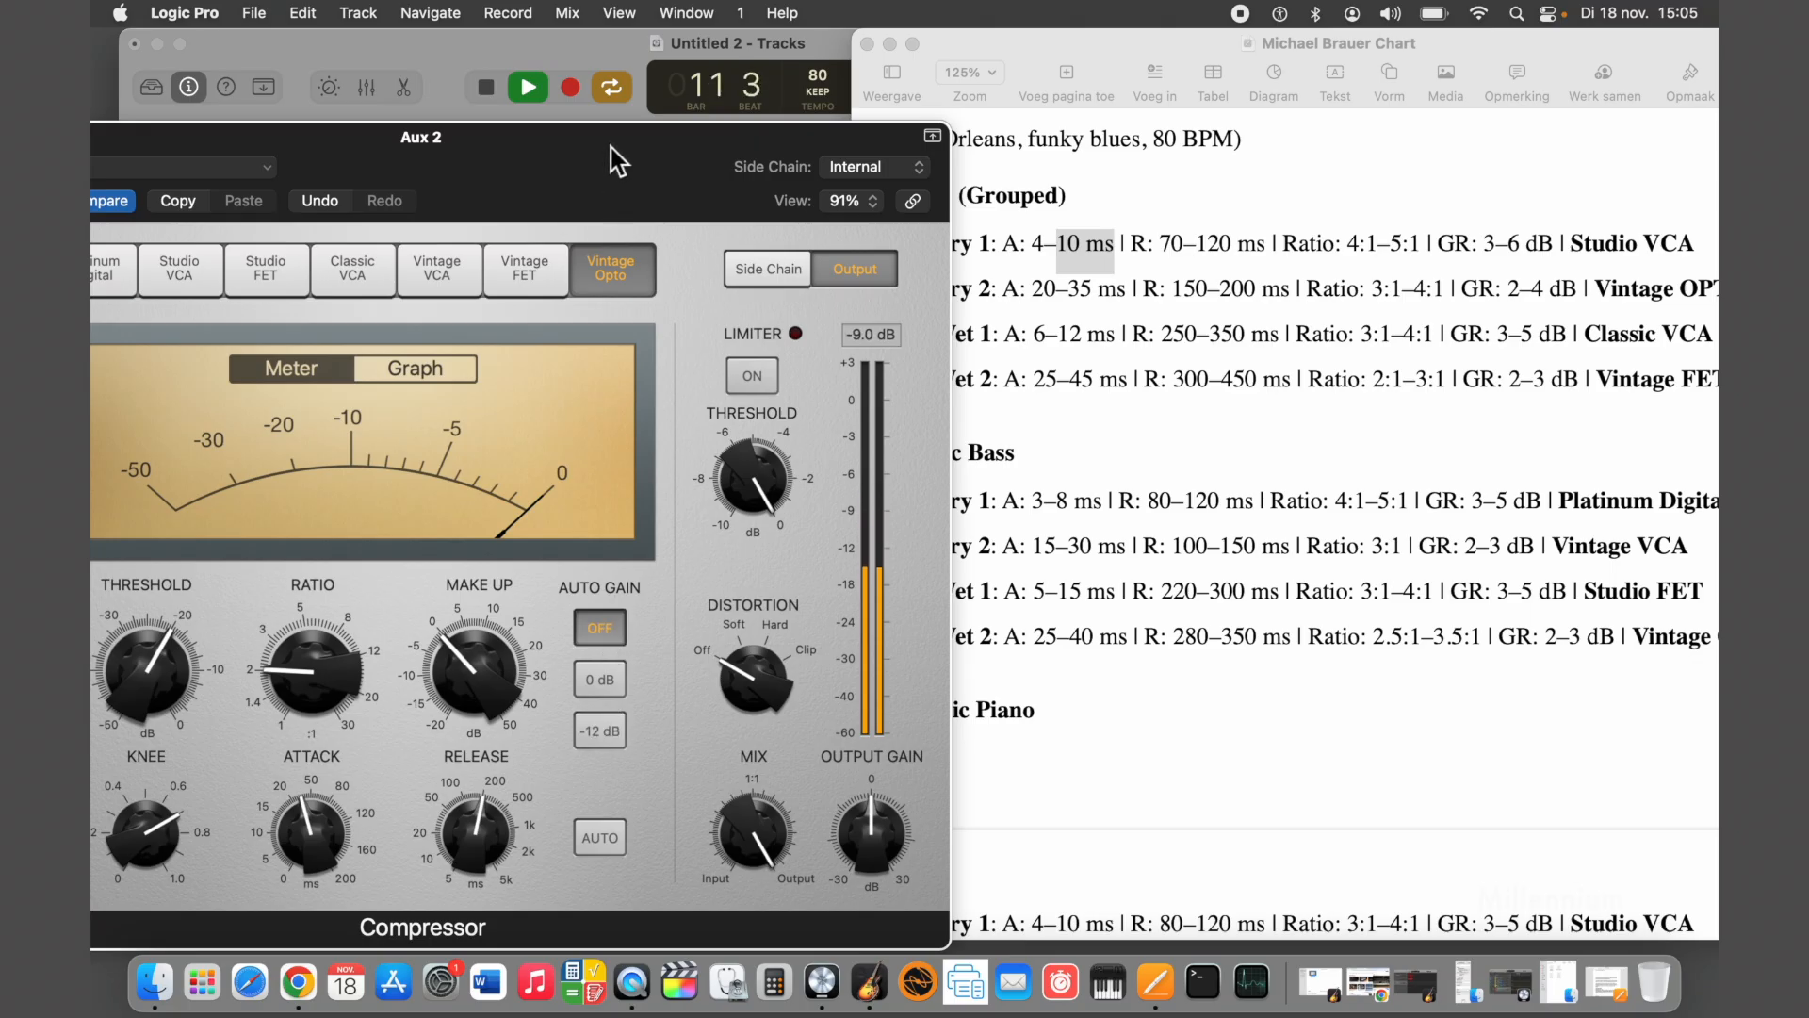
drag(610, 149, 792, 149)
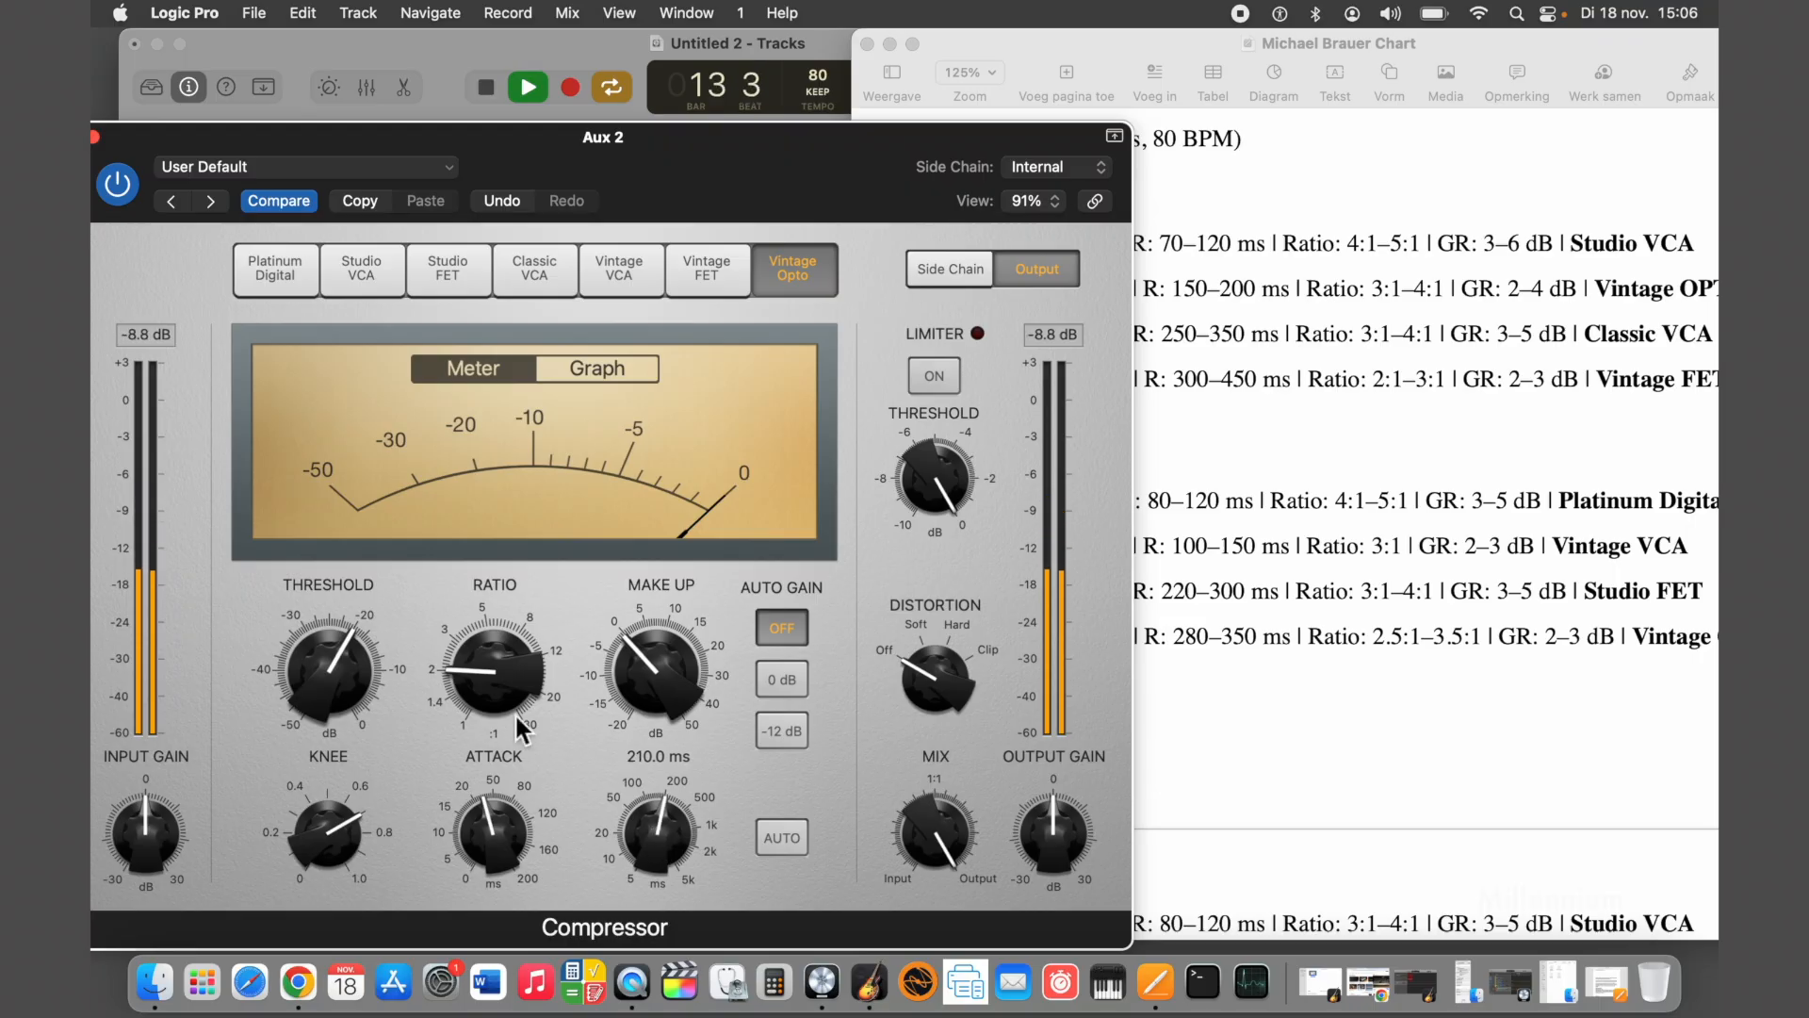
Set the Aux 2 Compressor's ratio to about 3:1 and threshold to -27 dB, and lower its knee to about 0.5
drag(488, 697, 472, 663)
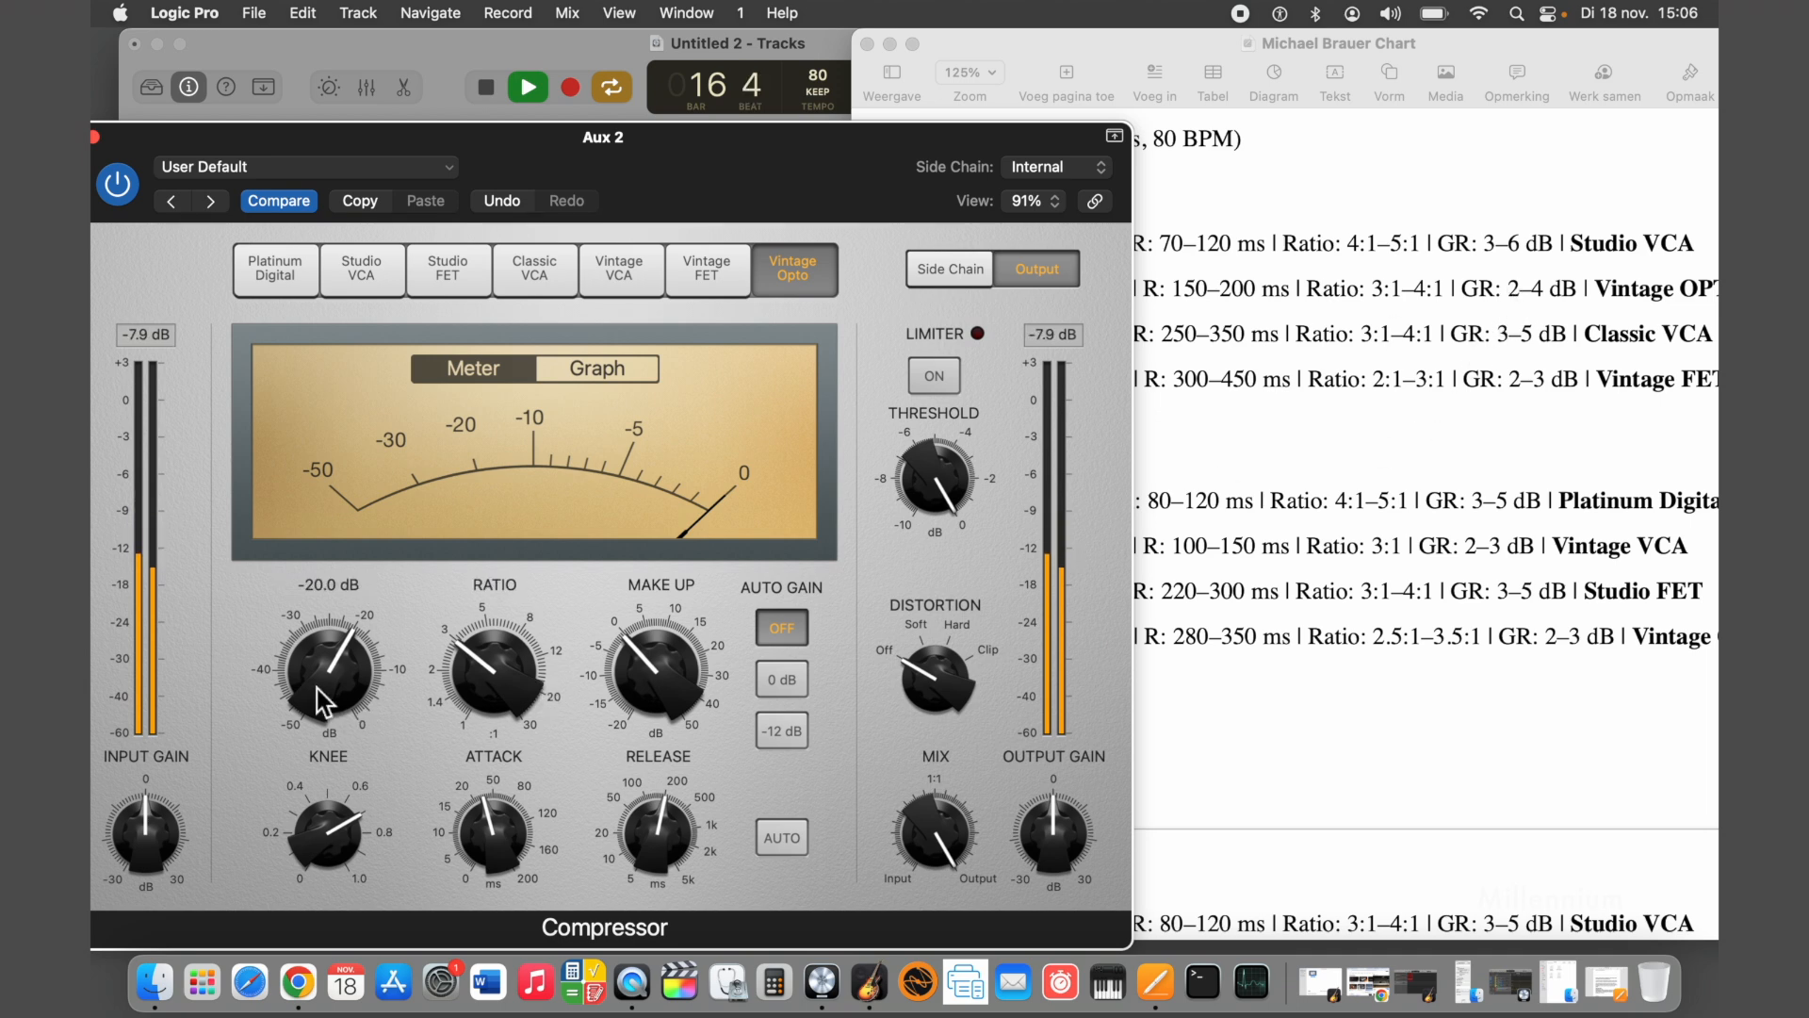
drag(317, 688, 330, 708)
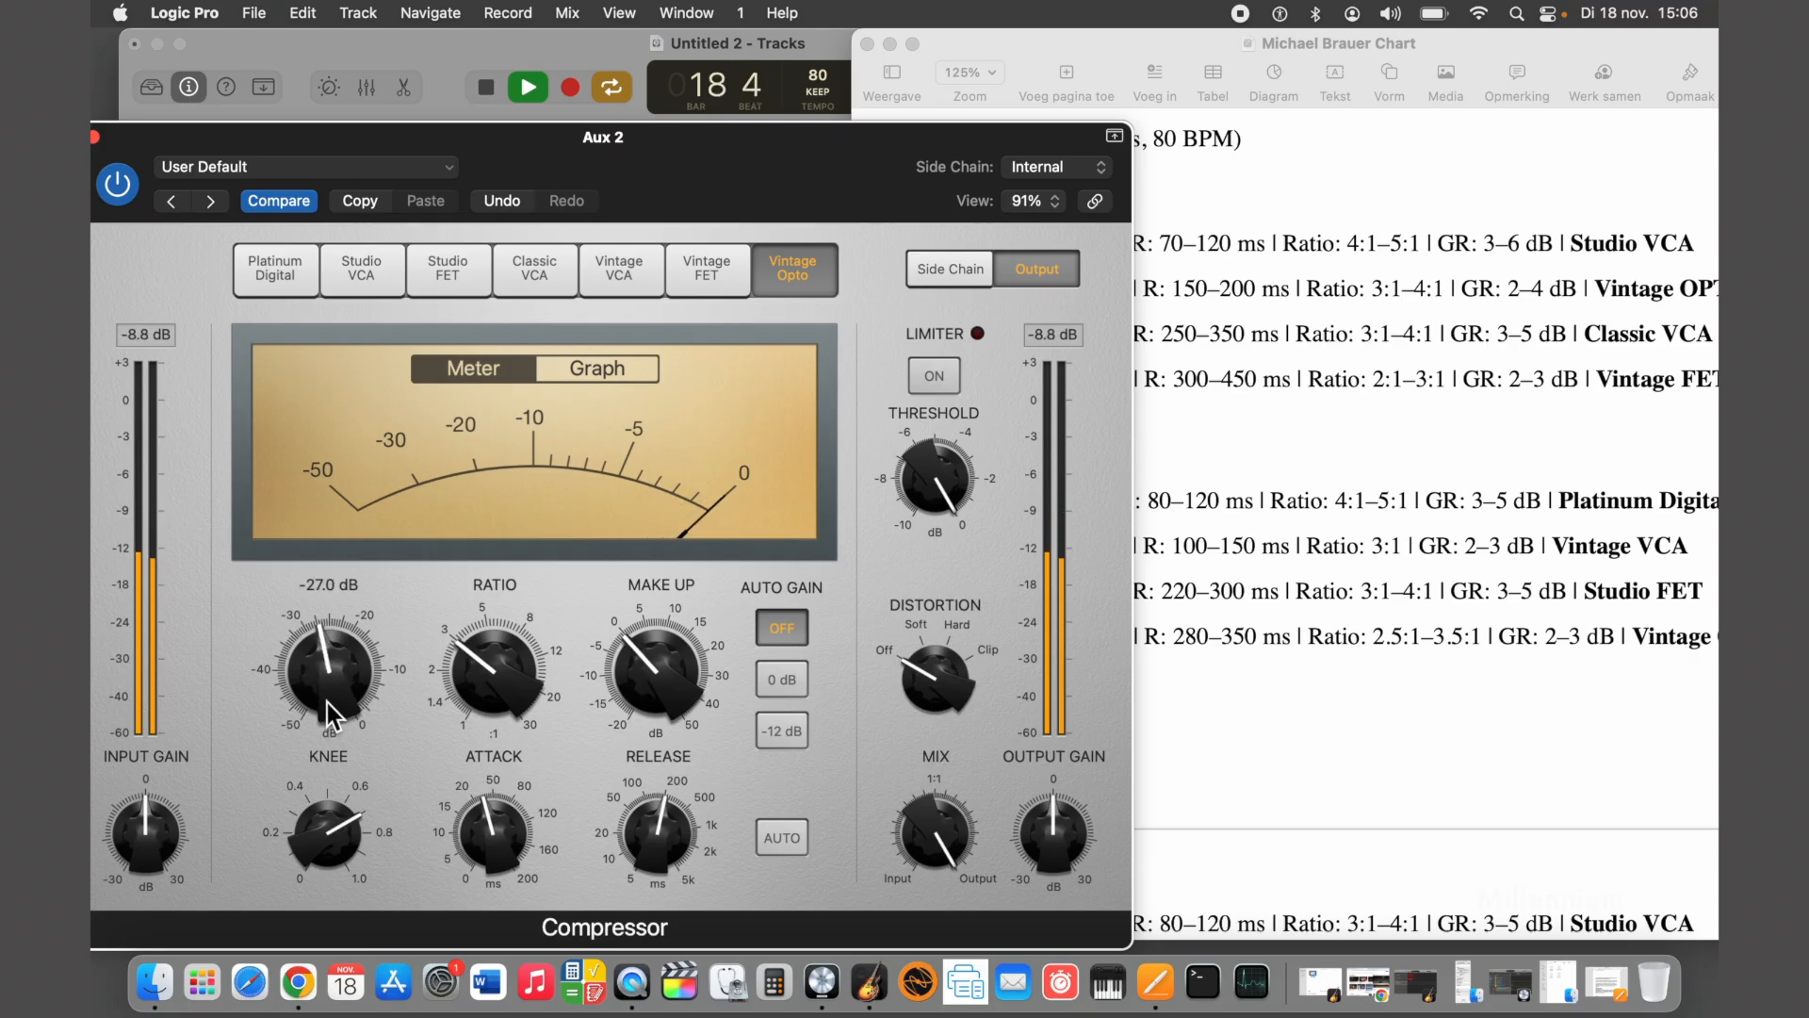
mouse_move(330, 840)
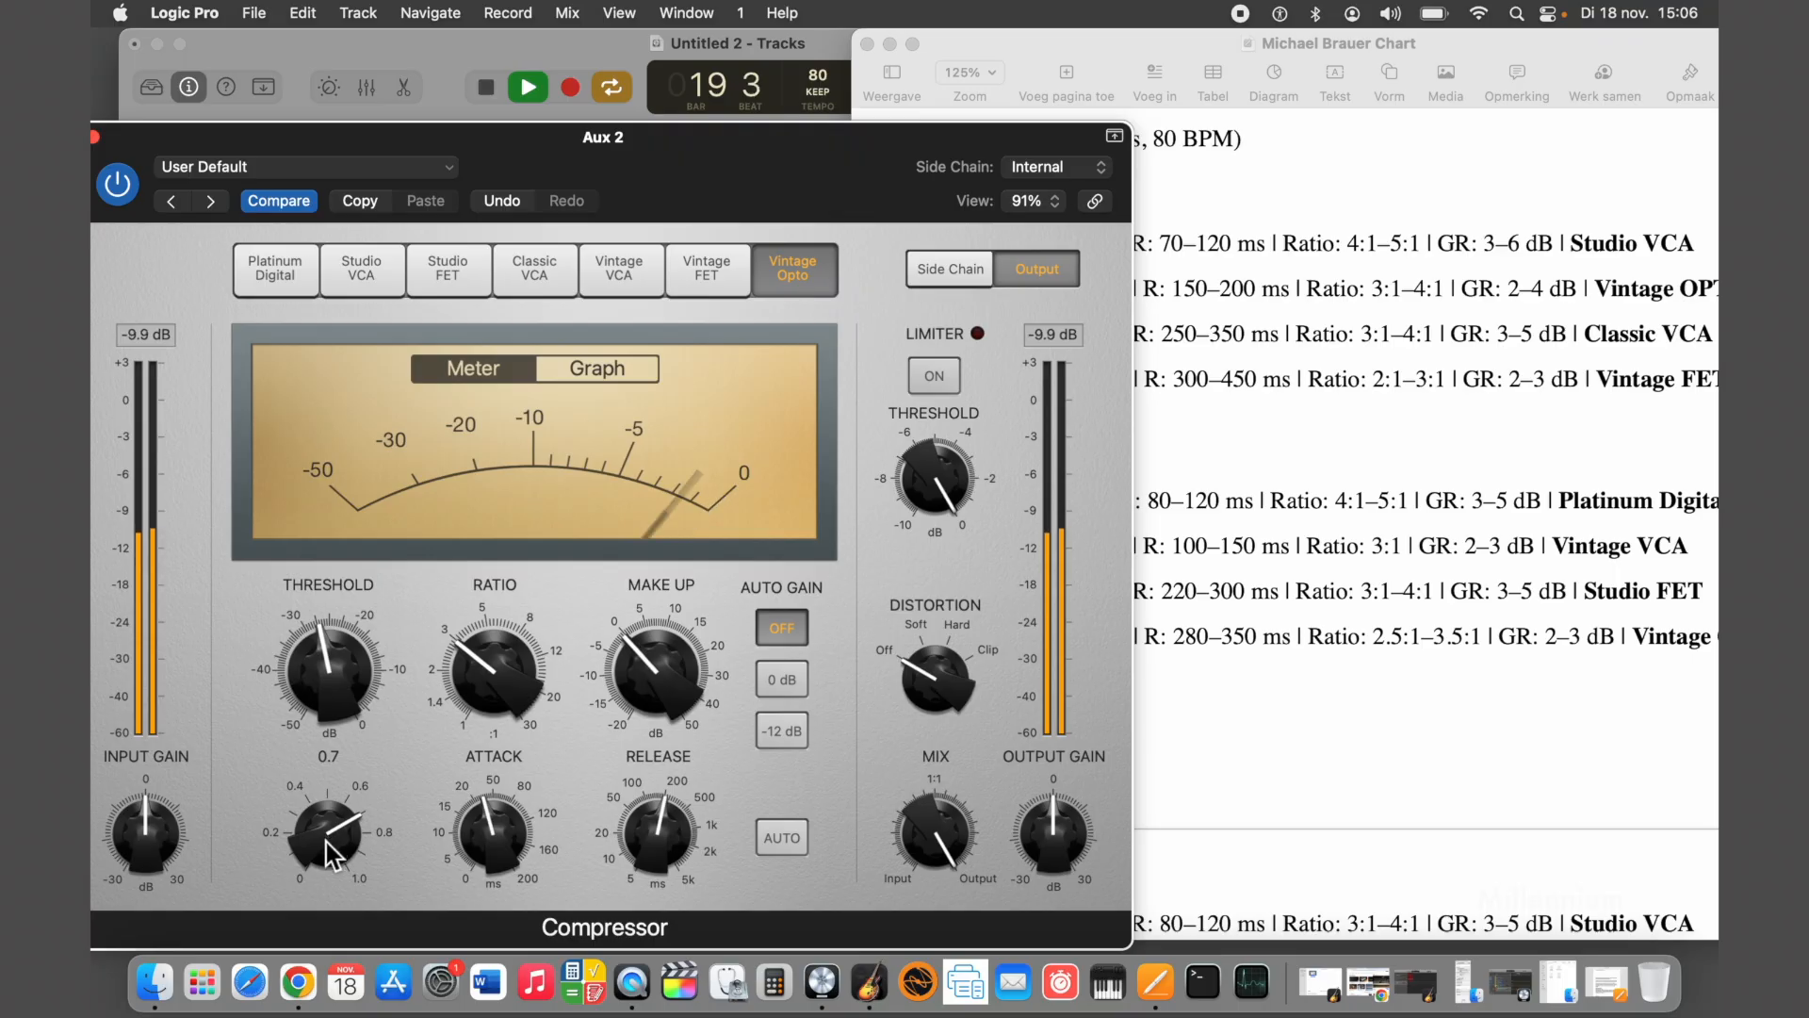
drag(326, 841, 335, 860)
Move the Aux 2 Compressor aside, open the Compressor on Bus 1's Aux 1 channel and switch it to Platinum Digital
drag(283, 141, 745, 92)
click(173, 402)
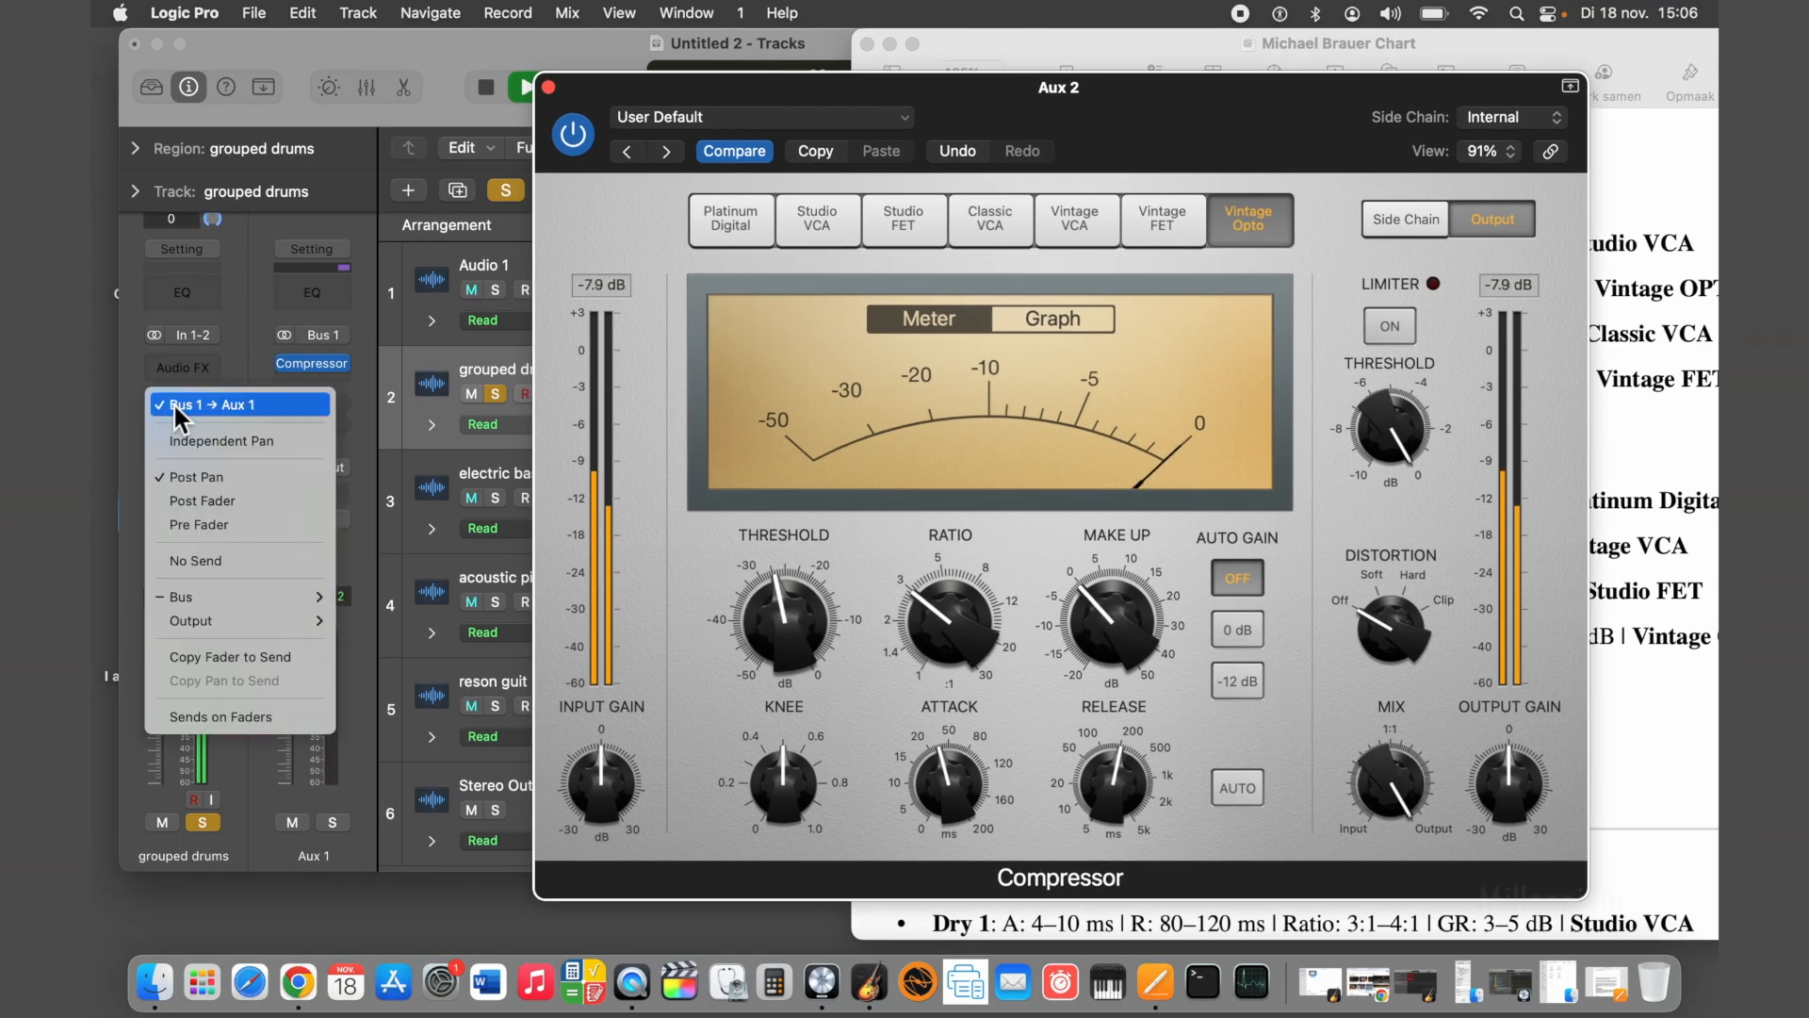
click(113, 402)
click(313, 368)
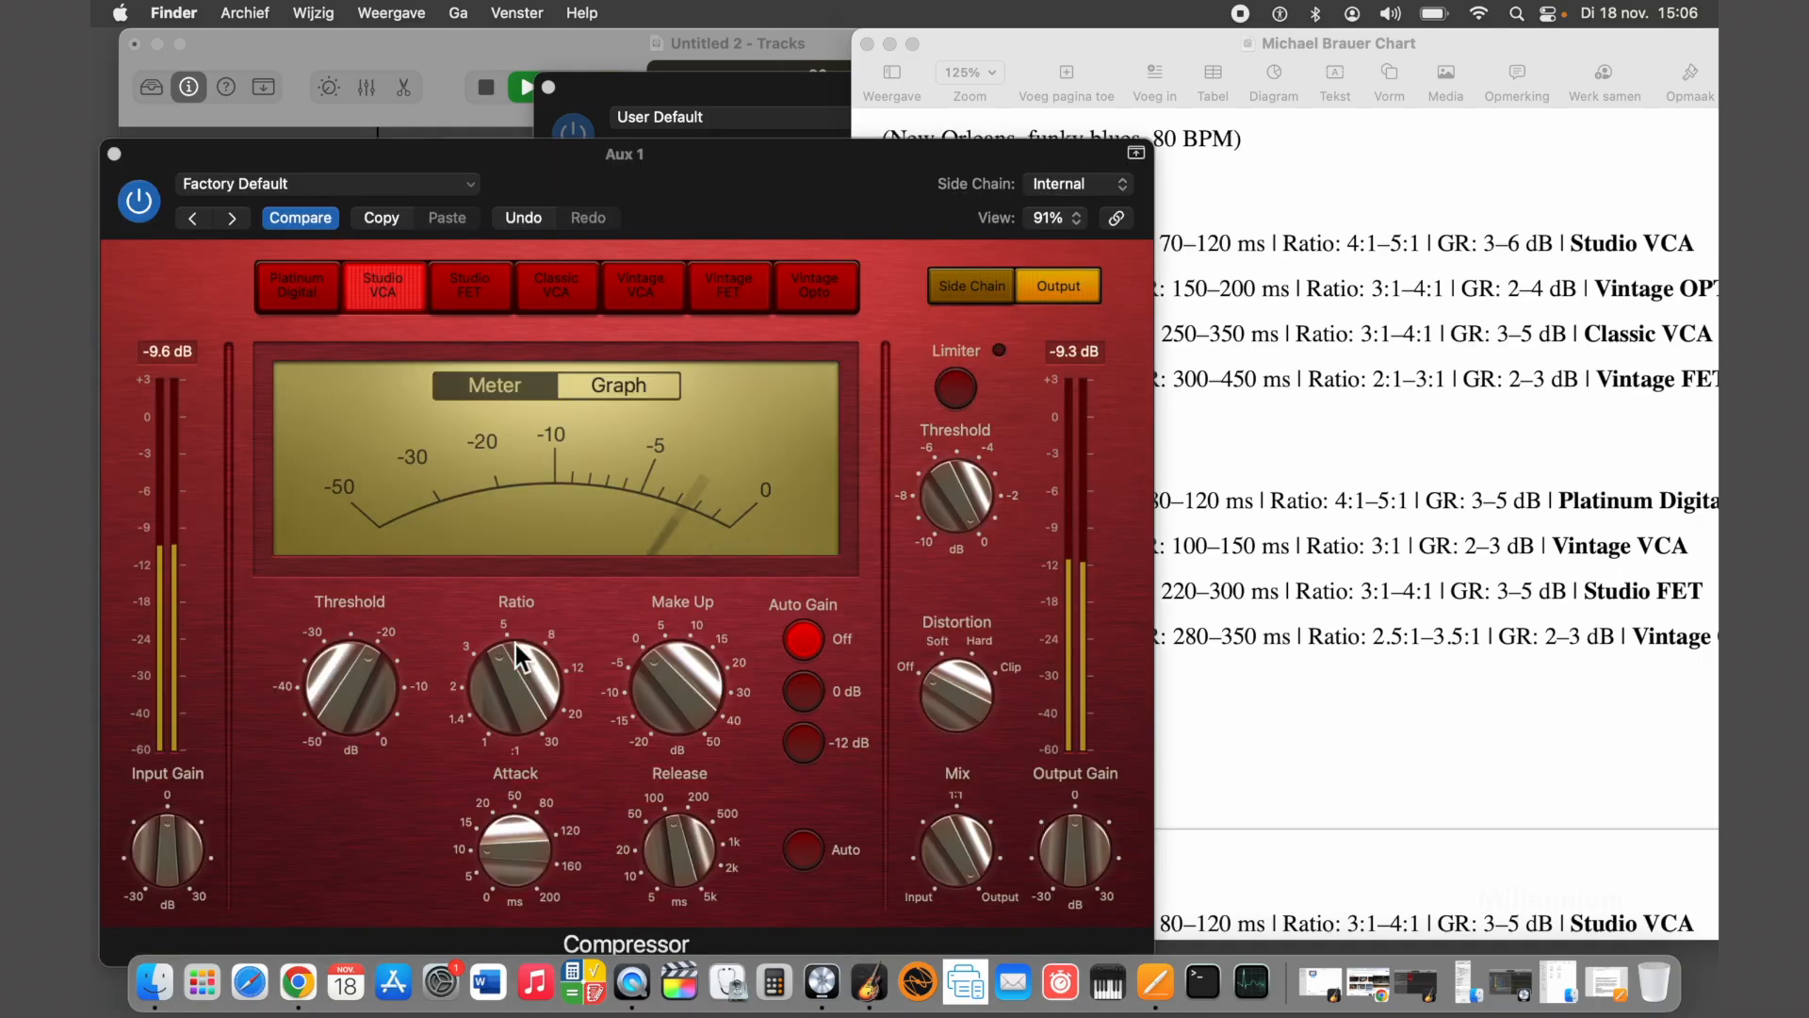
click(307, 292)
click(302, 285)
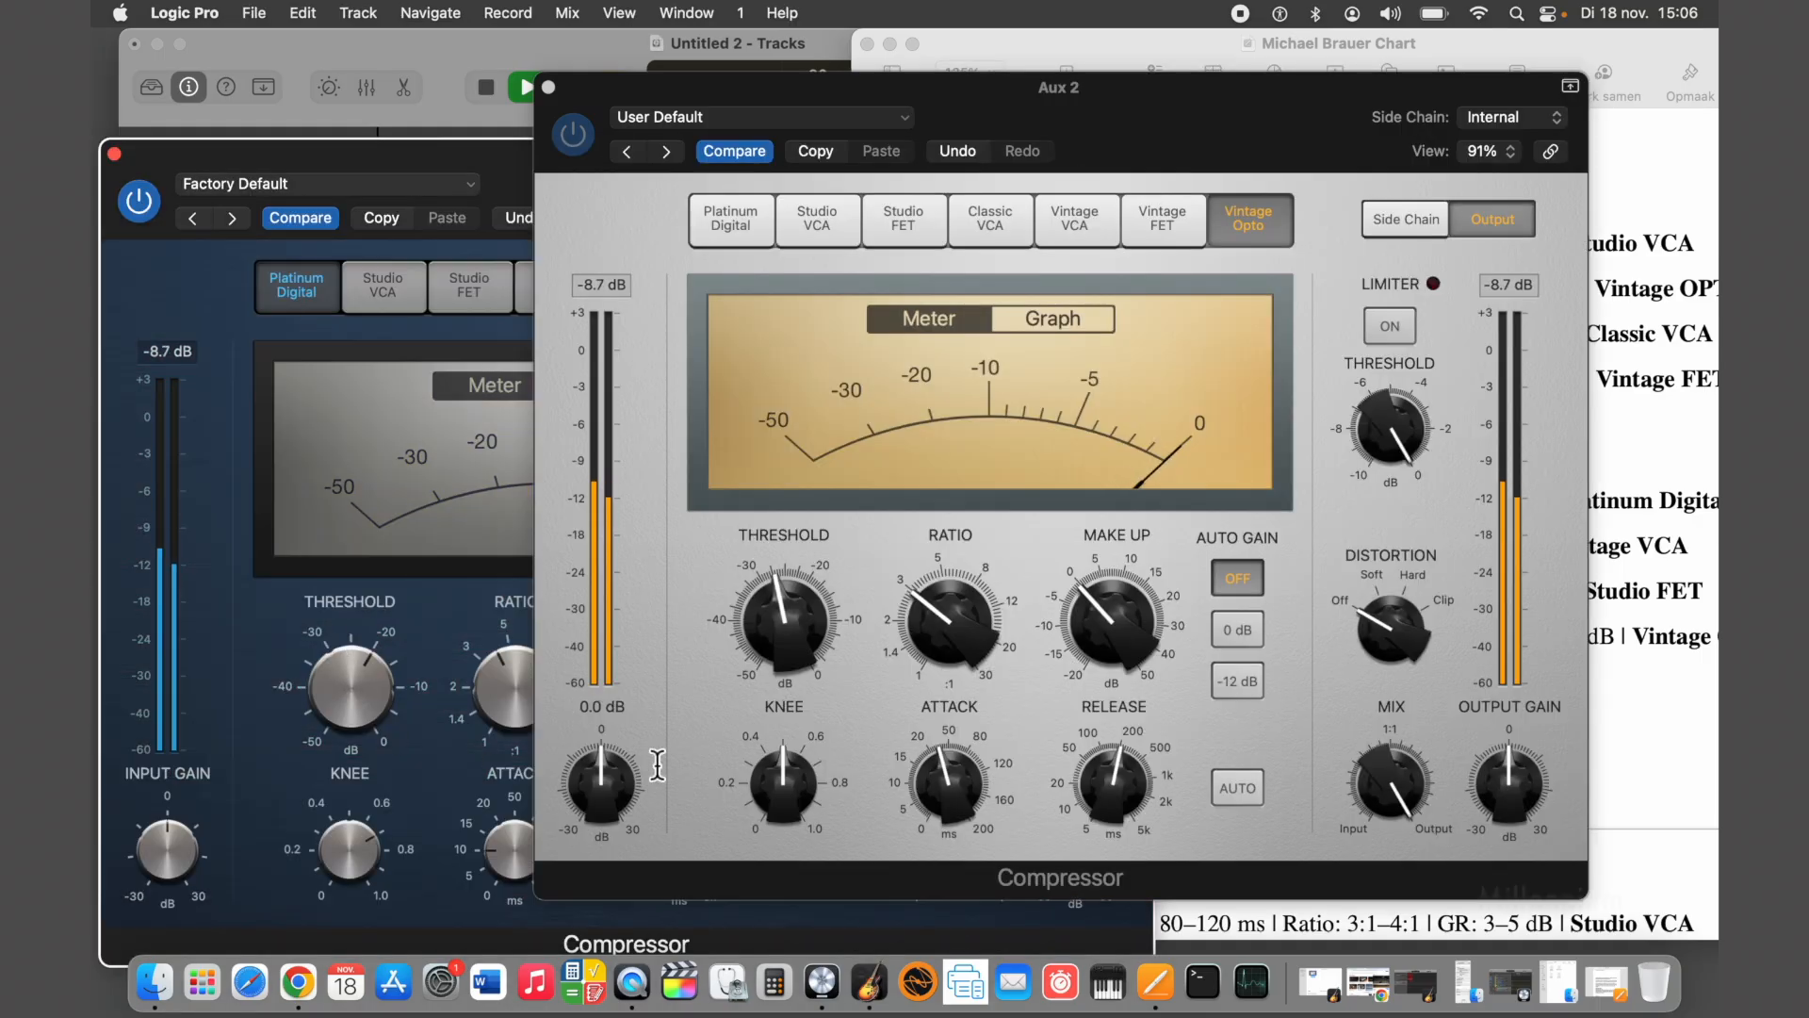
Lower the Aux 2 Compressor's knee to 0.3 and try its Studio VCA and Platinum Digital models
drag(801, 802, 780, 822)
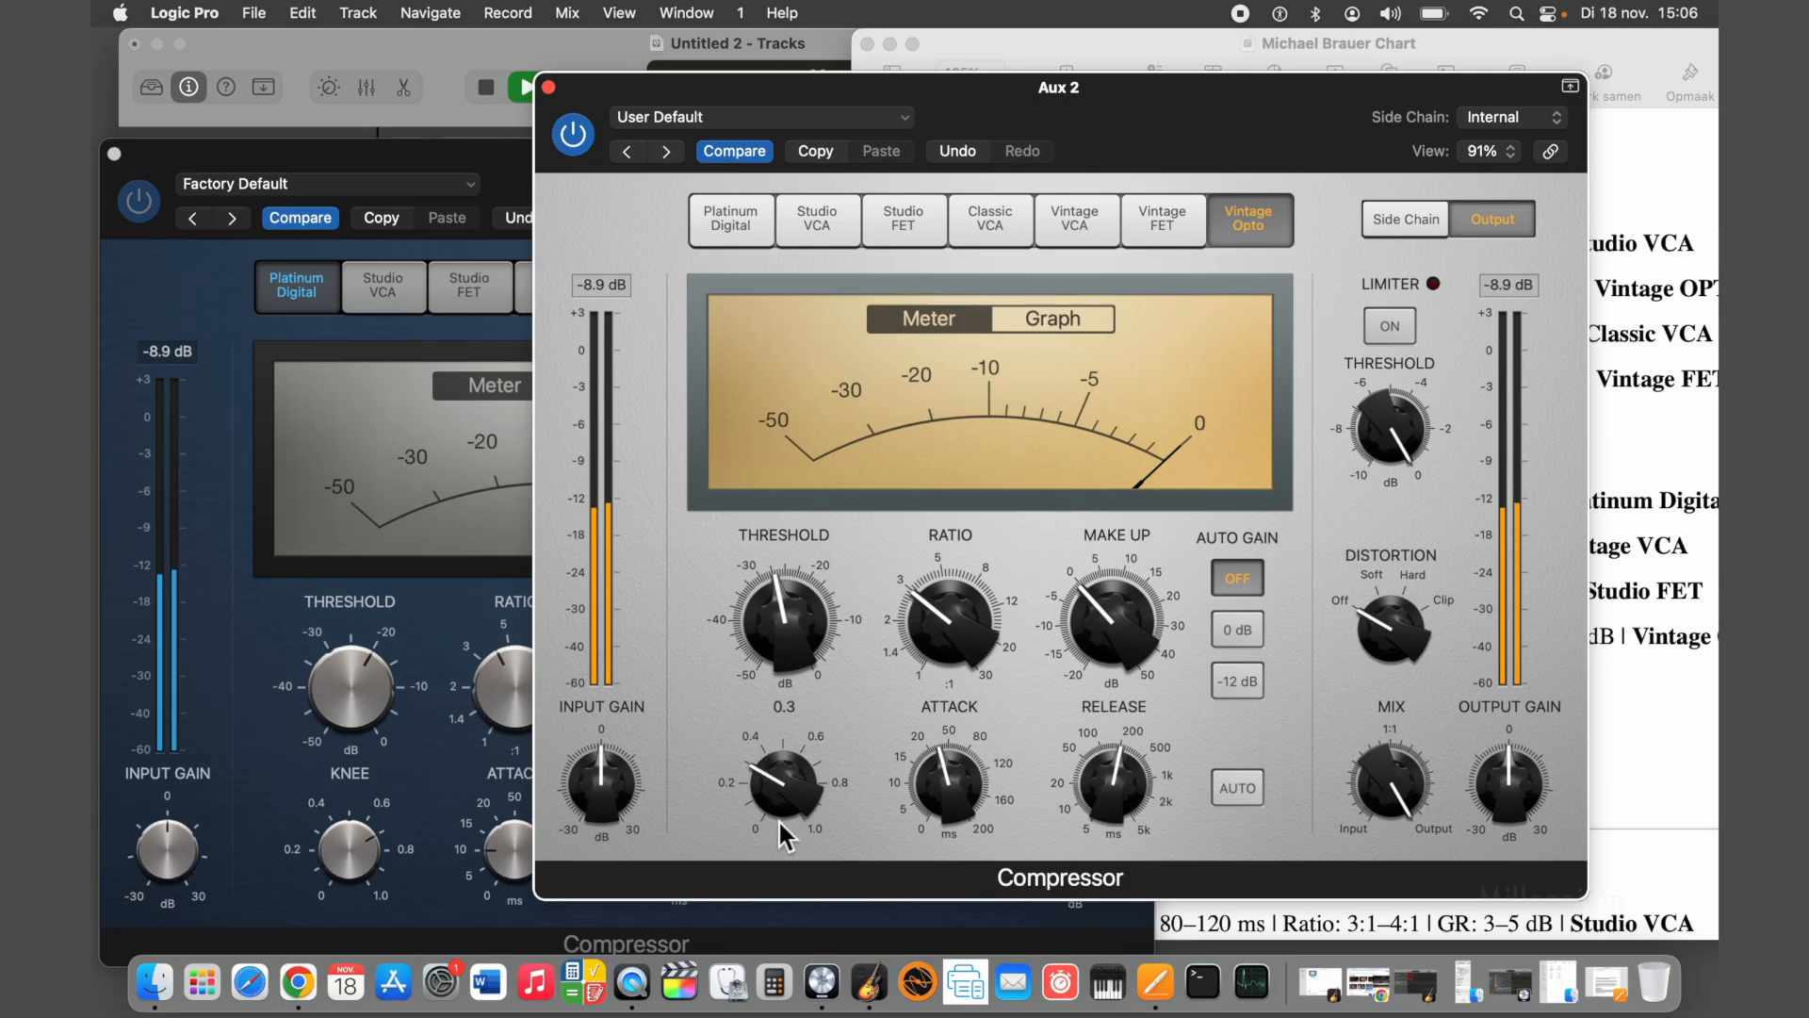
click(826, 213)
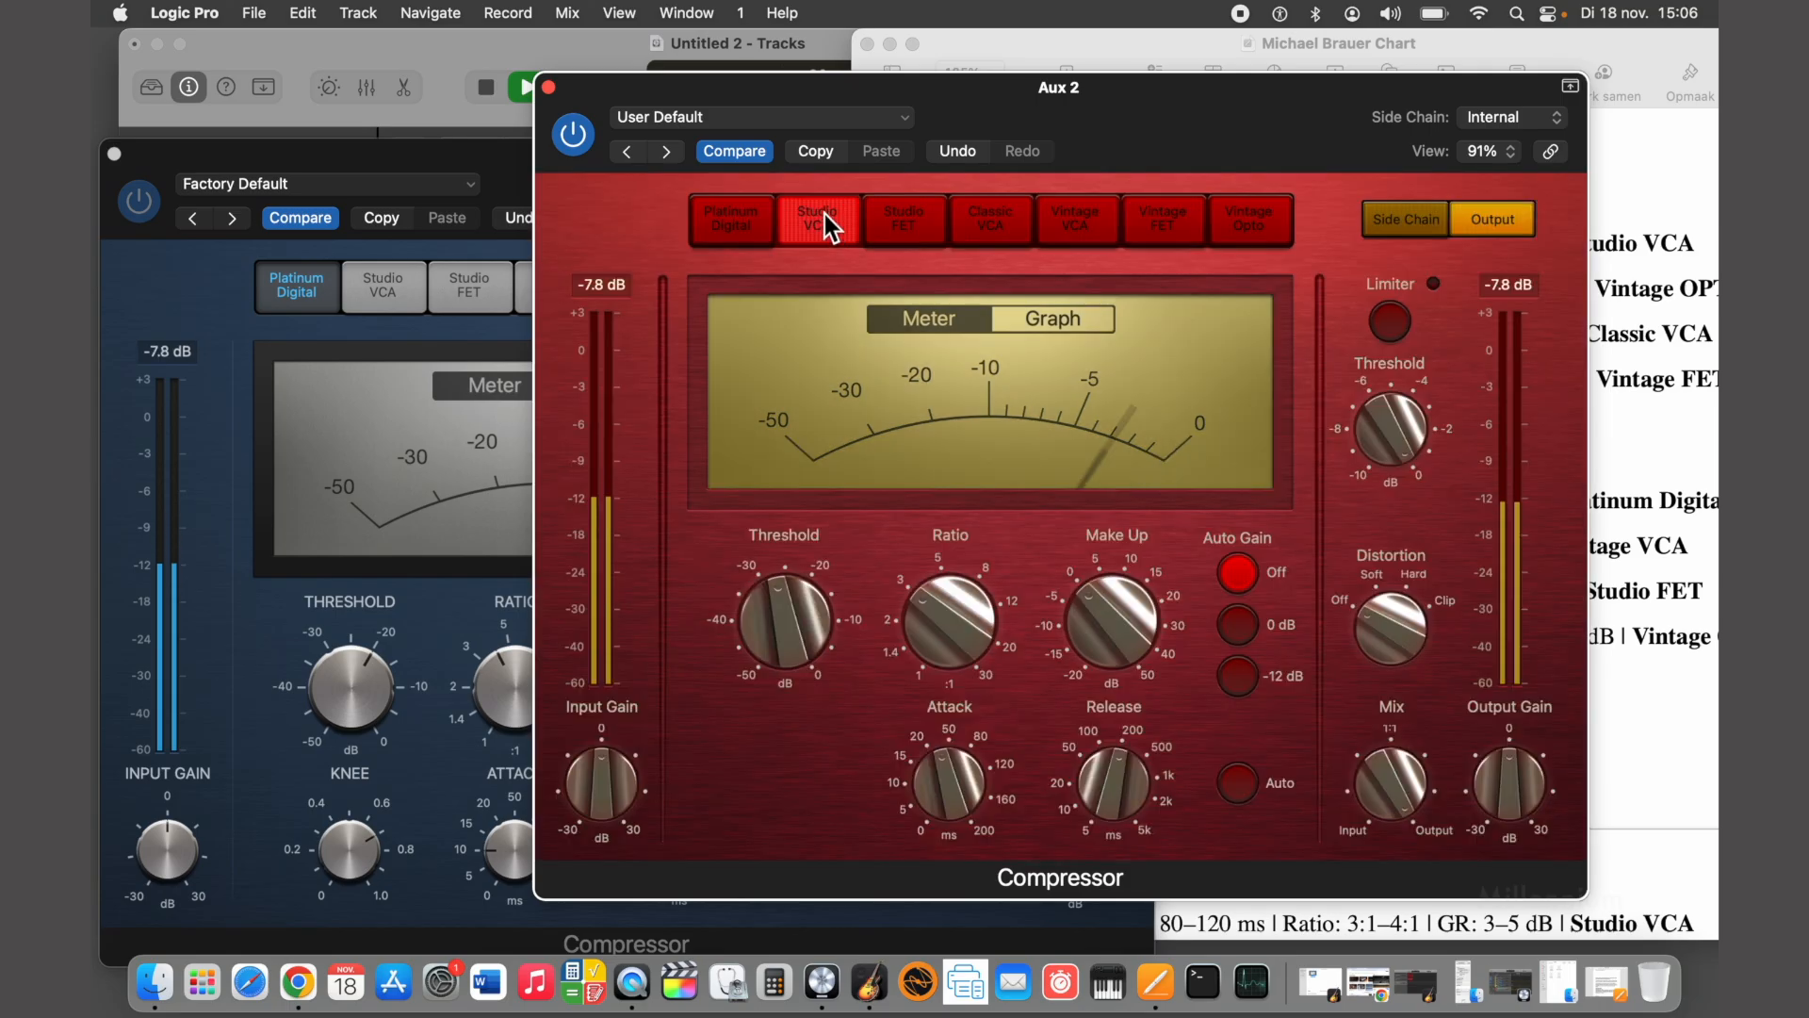
click(715, 223)
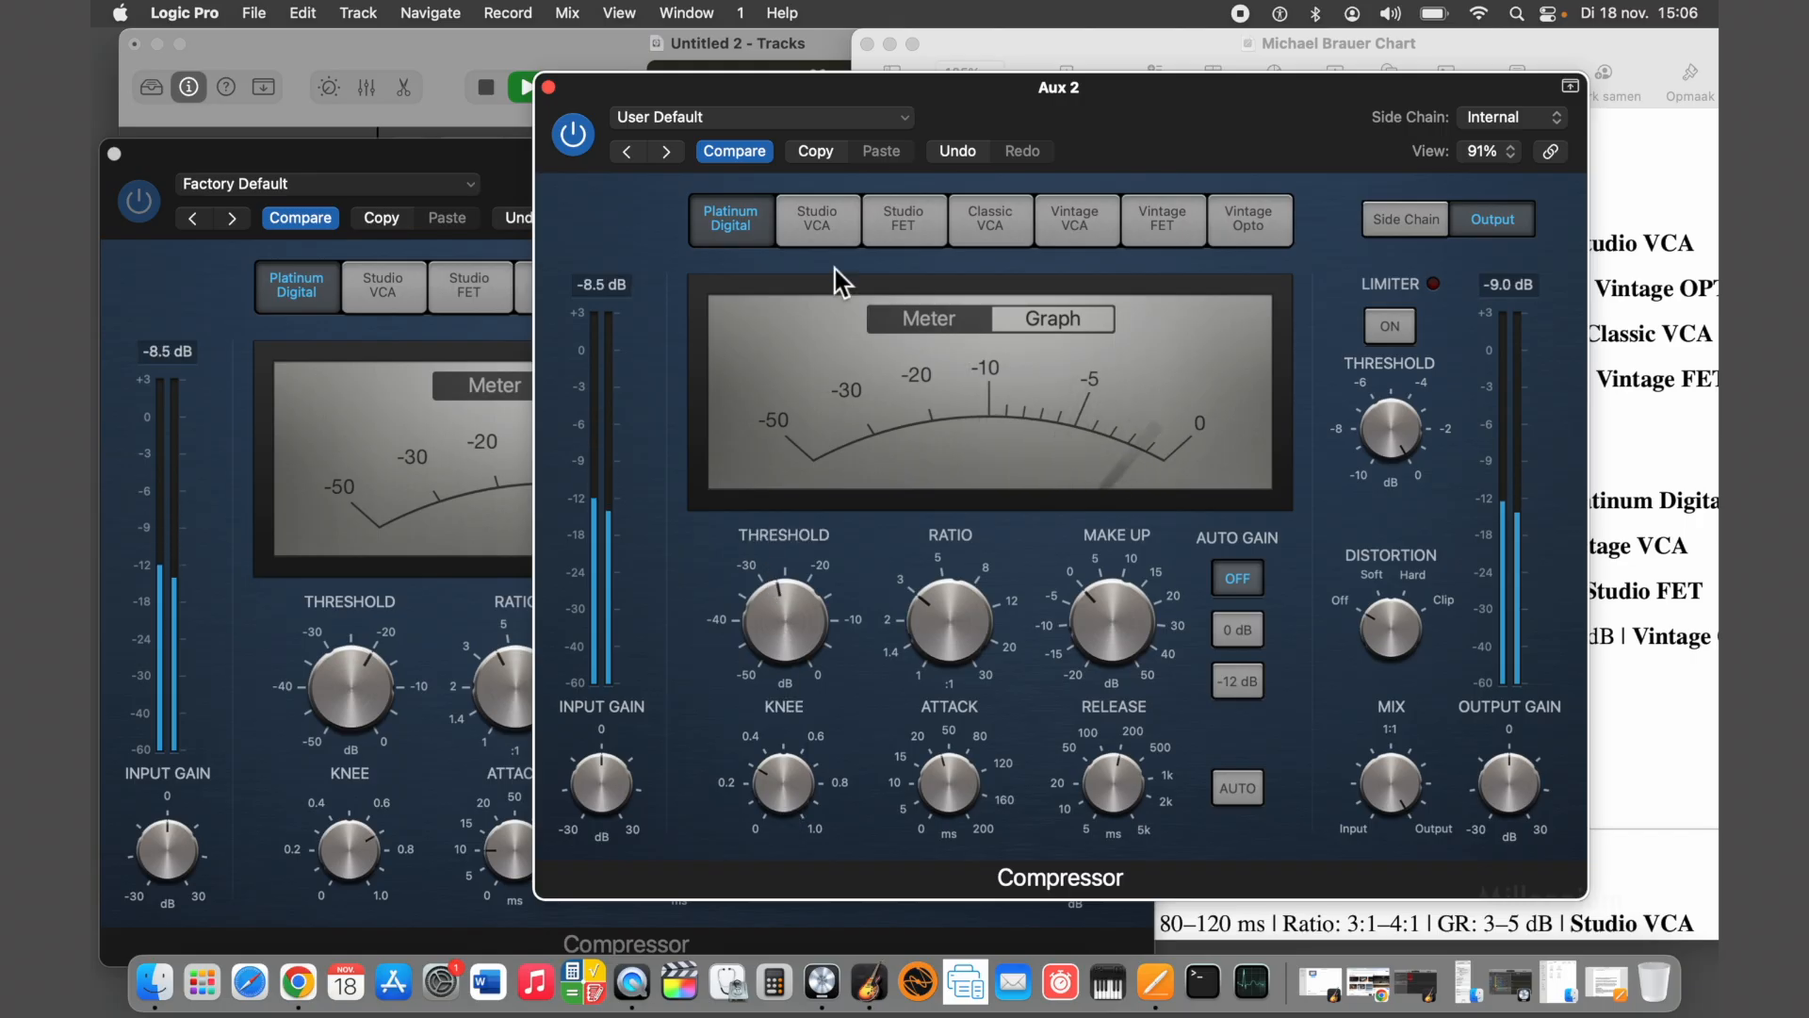
click(833, 224)
Close both Compressors, then reopen the one on Bus 2's Aux 2 channel and switch it to Vintage Opto
click(548, 87)
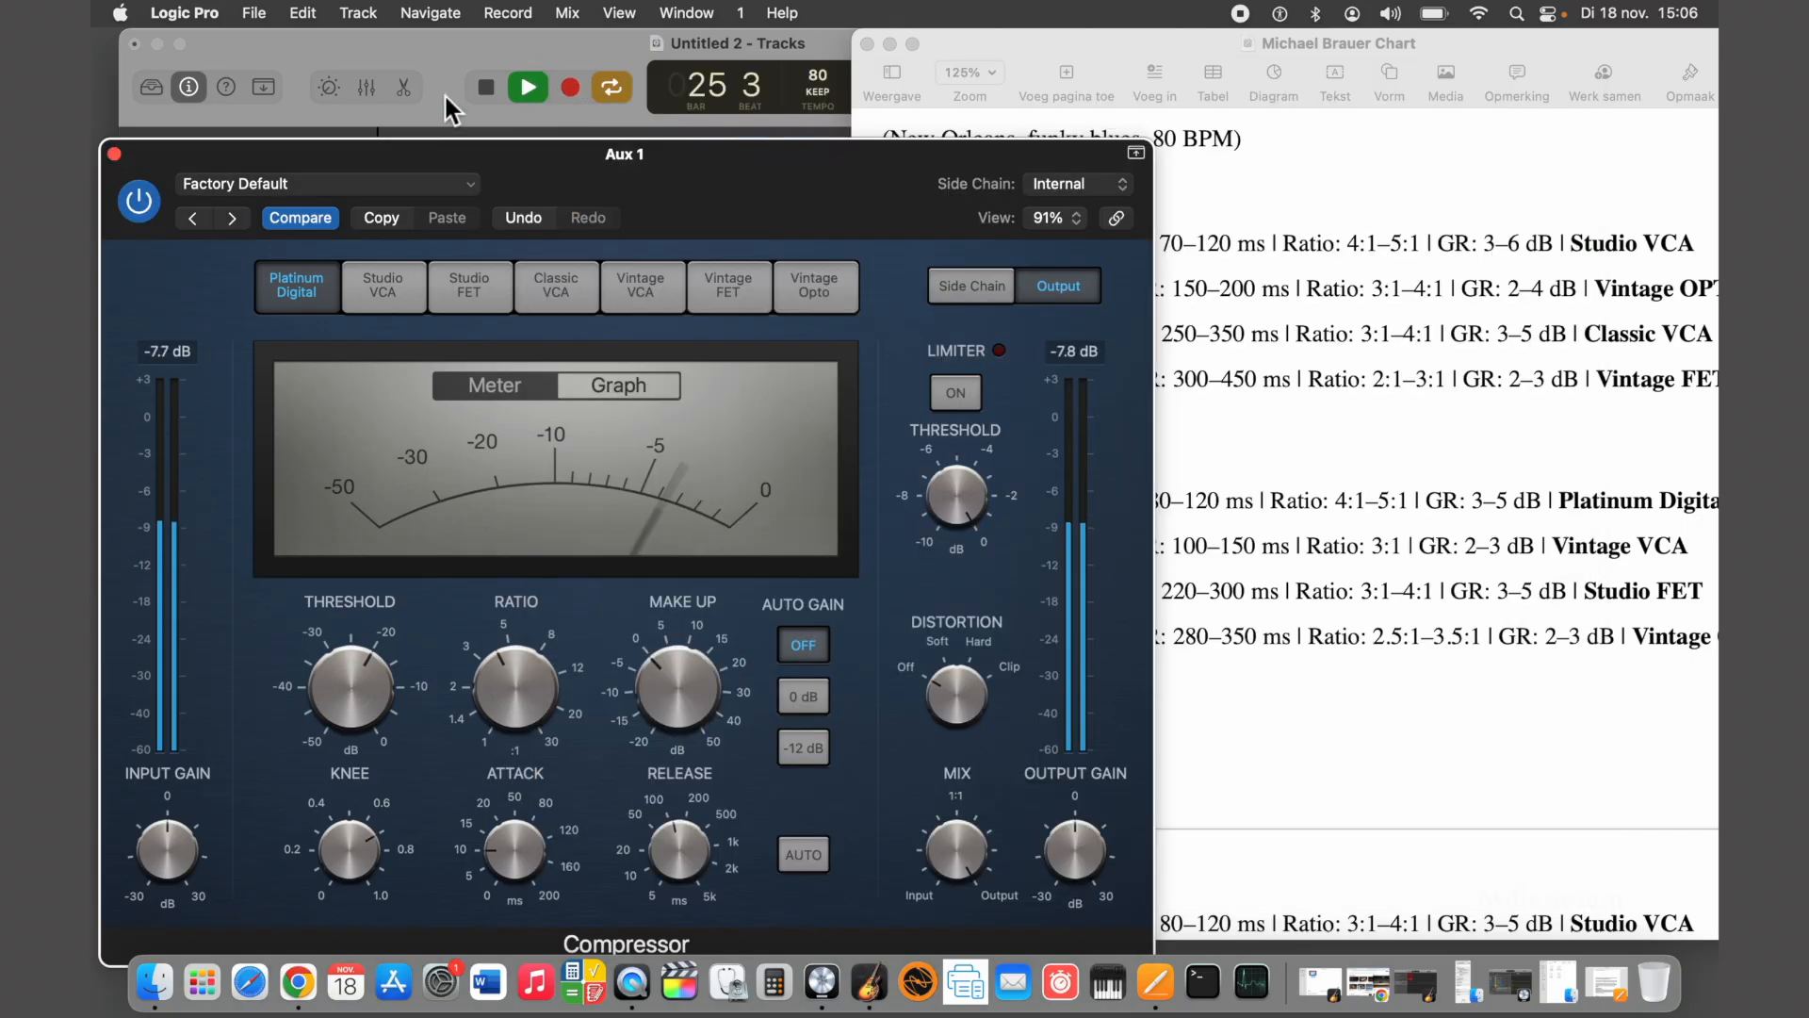
click(114, 154)
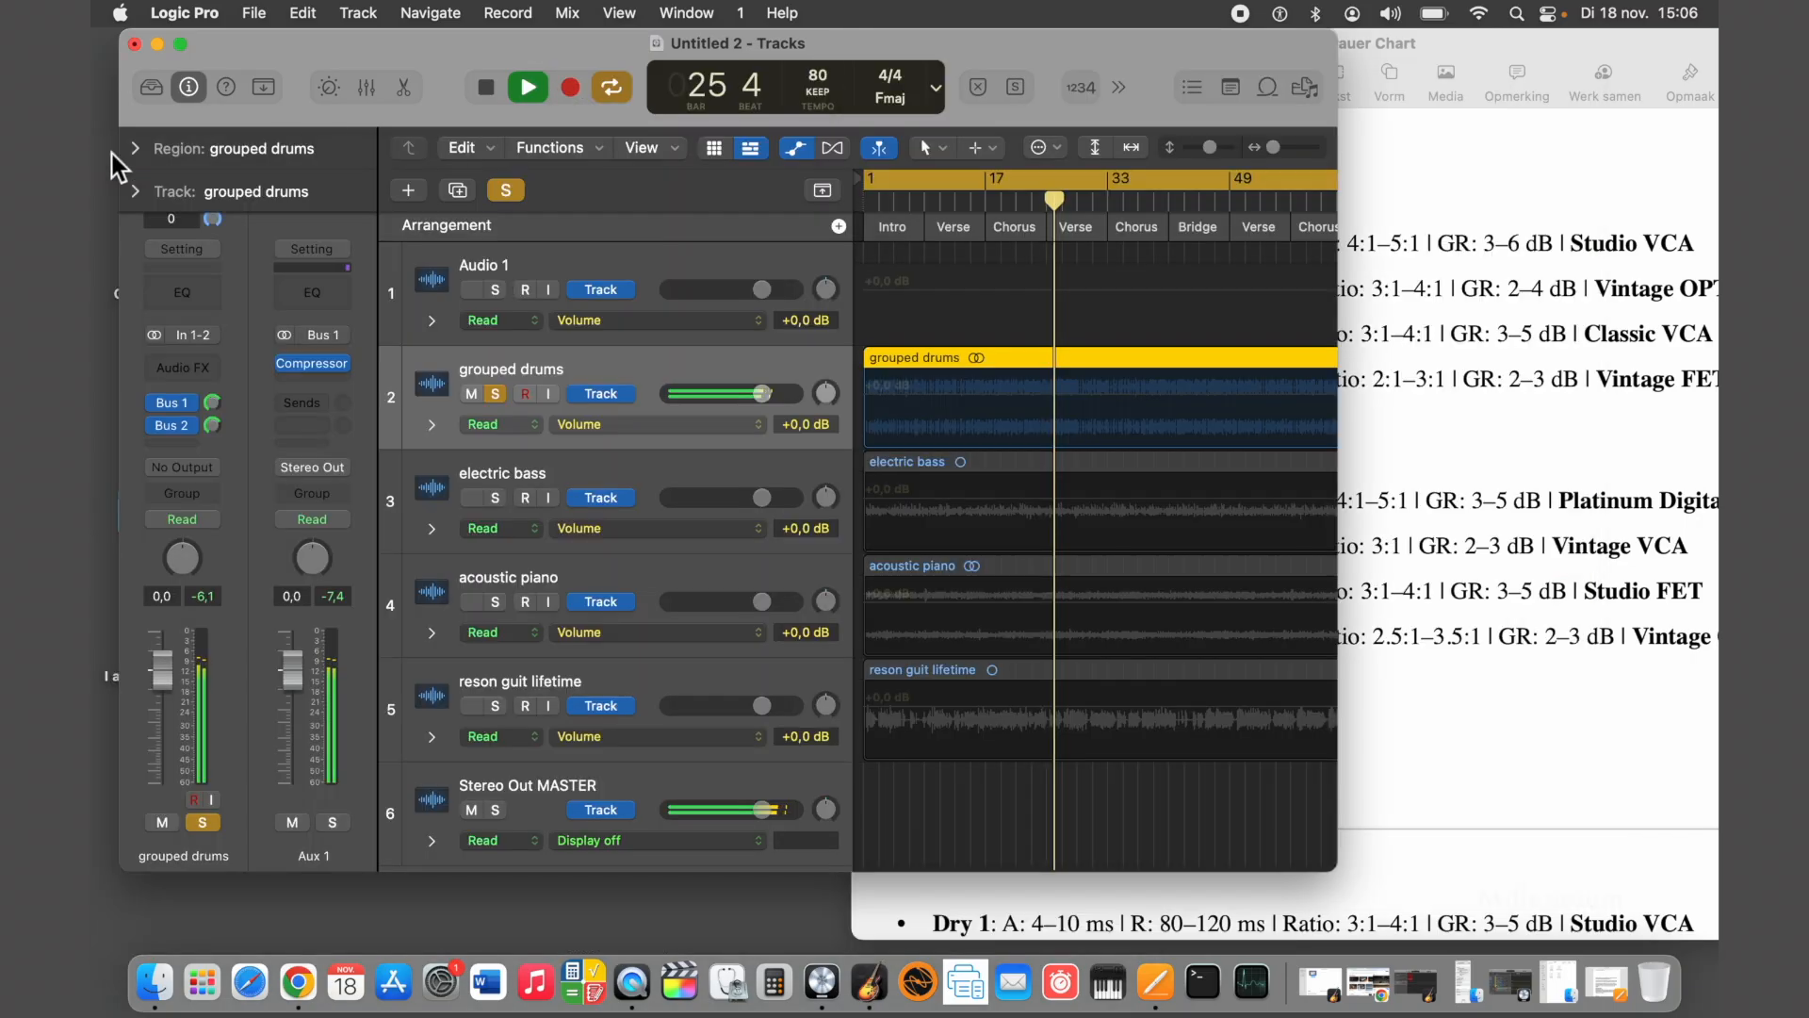
click(184, 424)
click(120, 392)
click(311, 366)
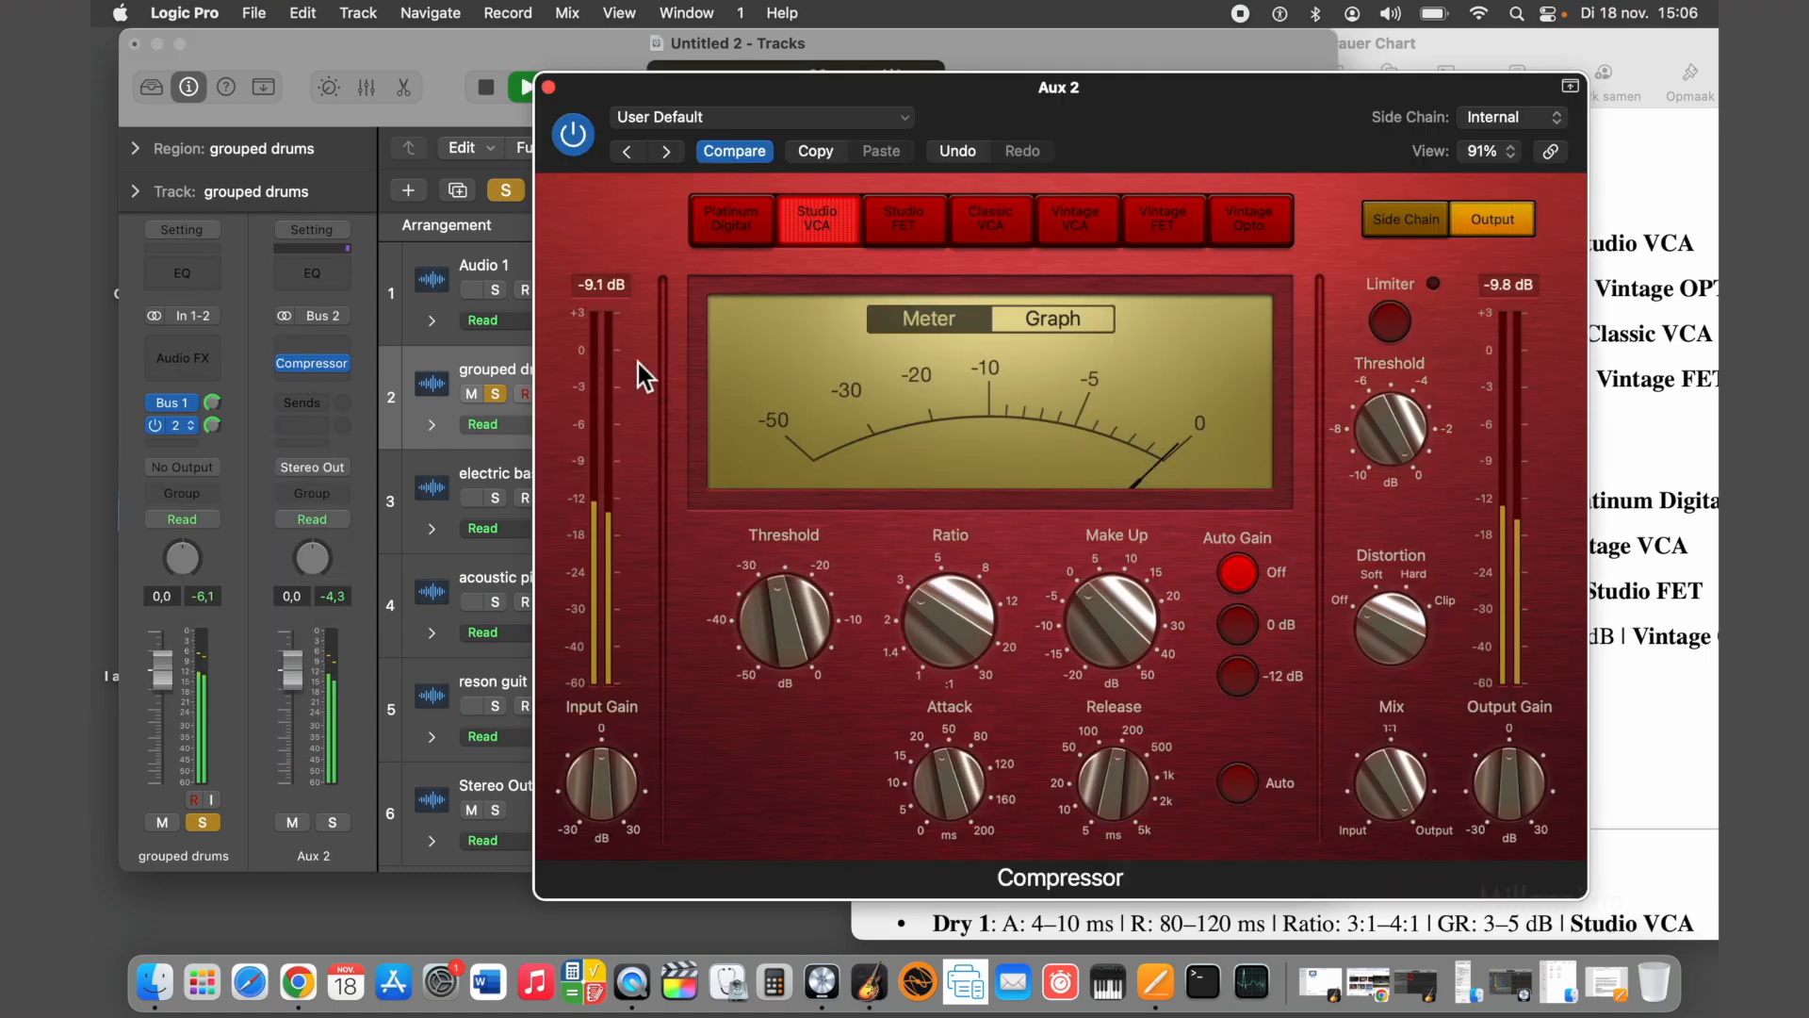
click(1251, 229)
Set the Aux 2 Compressor's knee to about 0.4, fine-tune its threshold around -25 dB and close it
drag(774, 788, 774, 773)
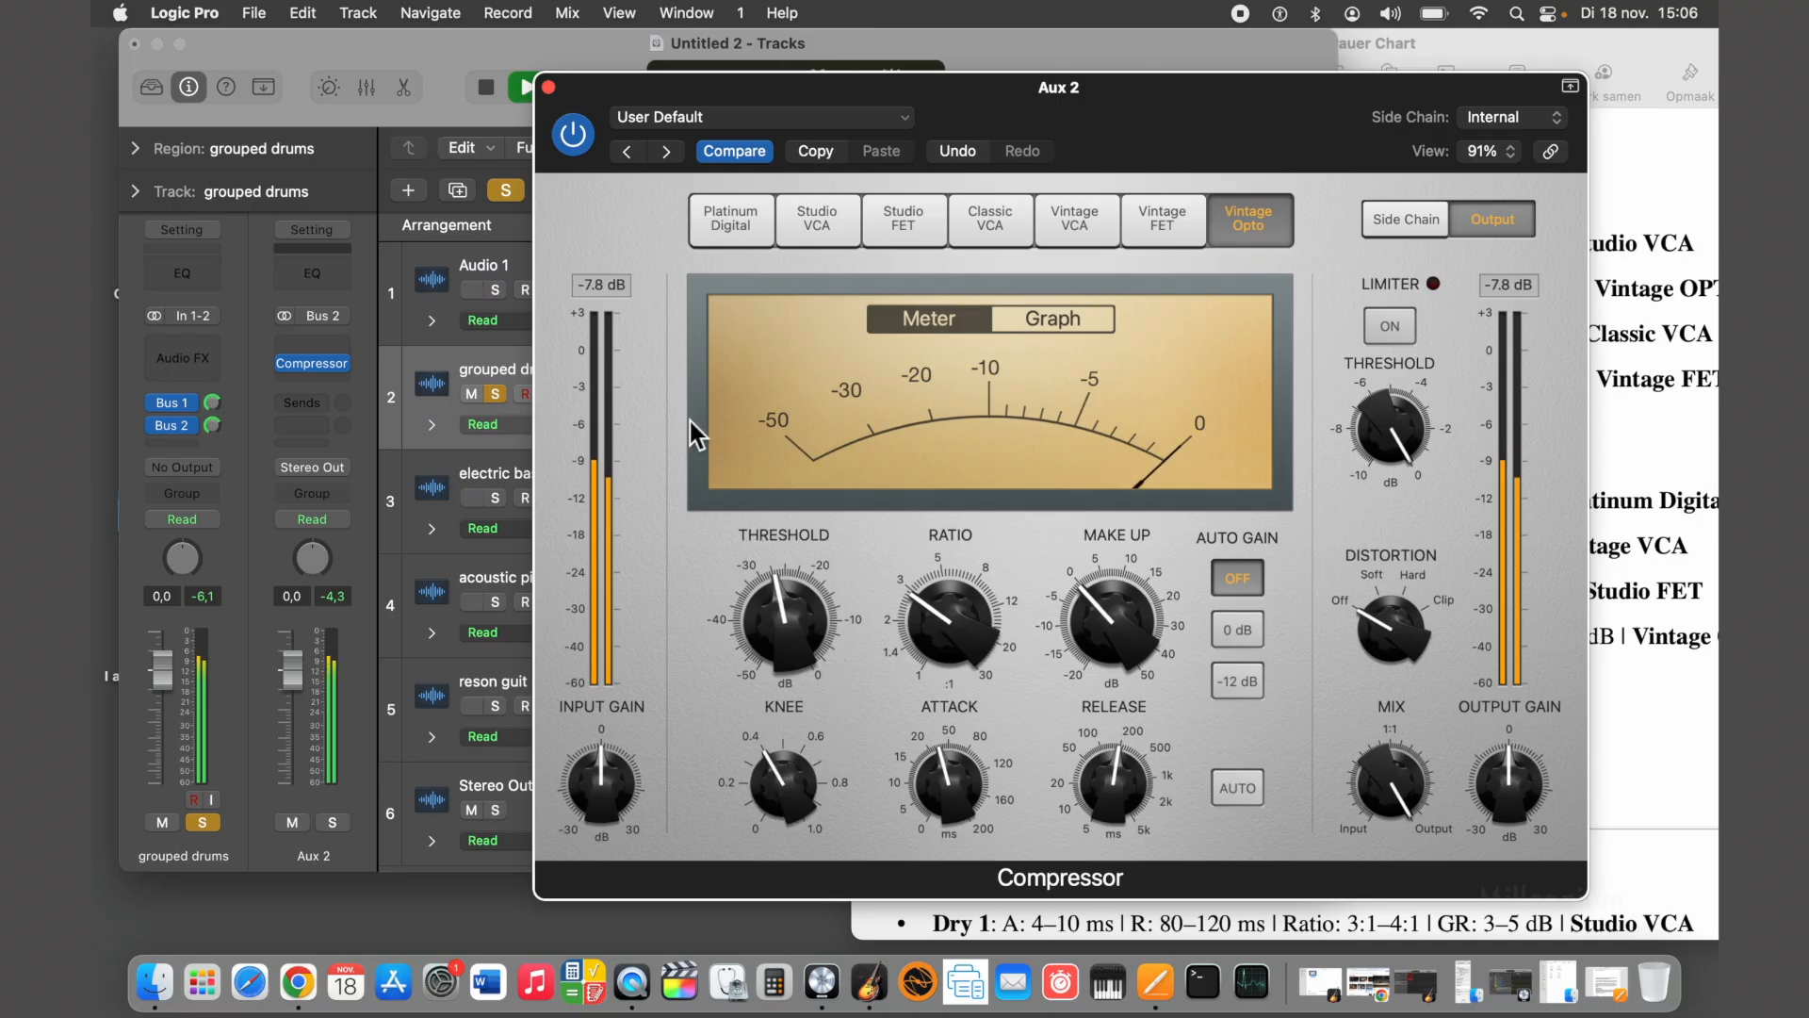
drag(794, 645, 794, 632)
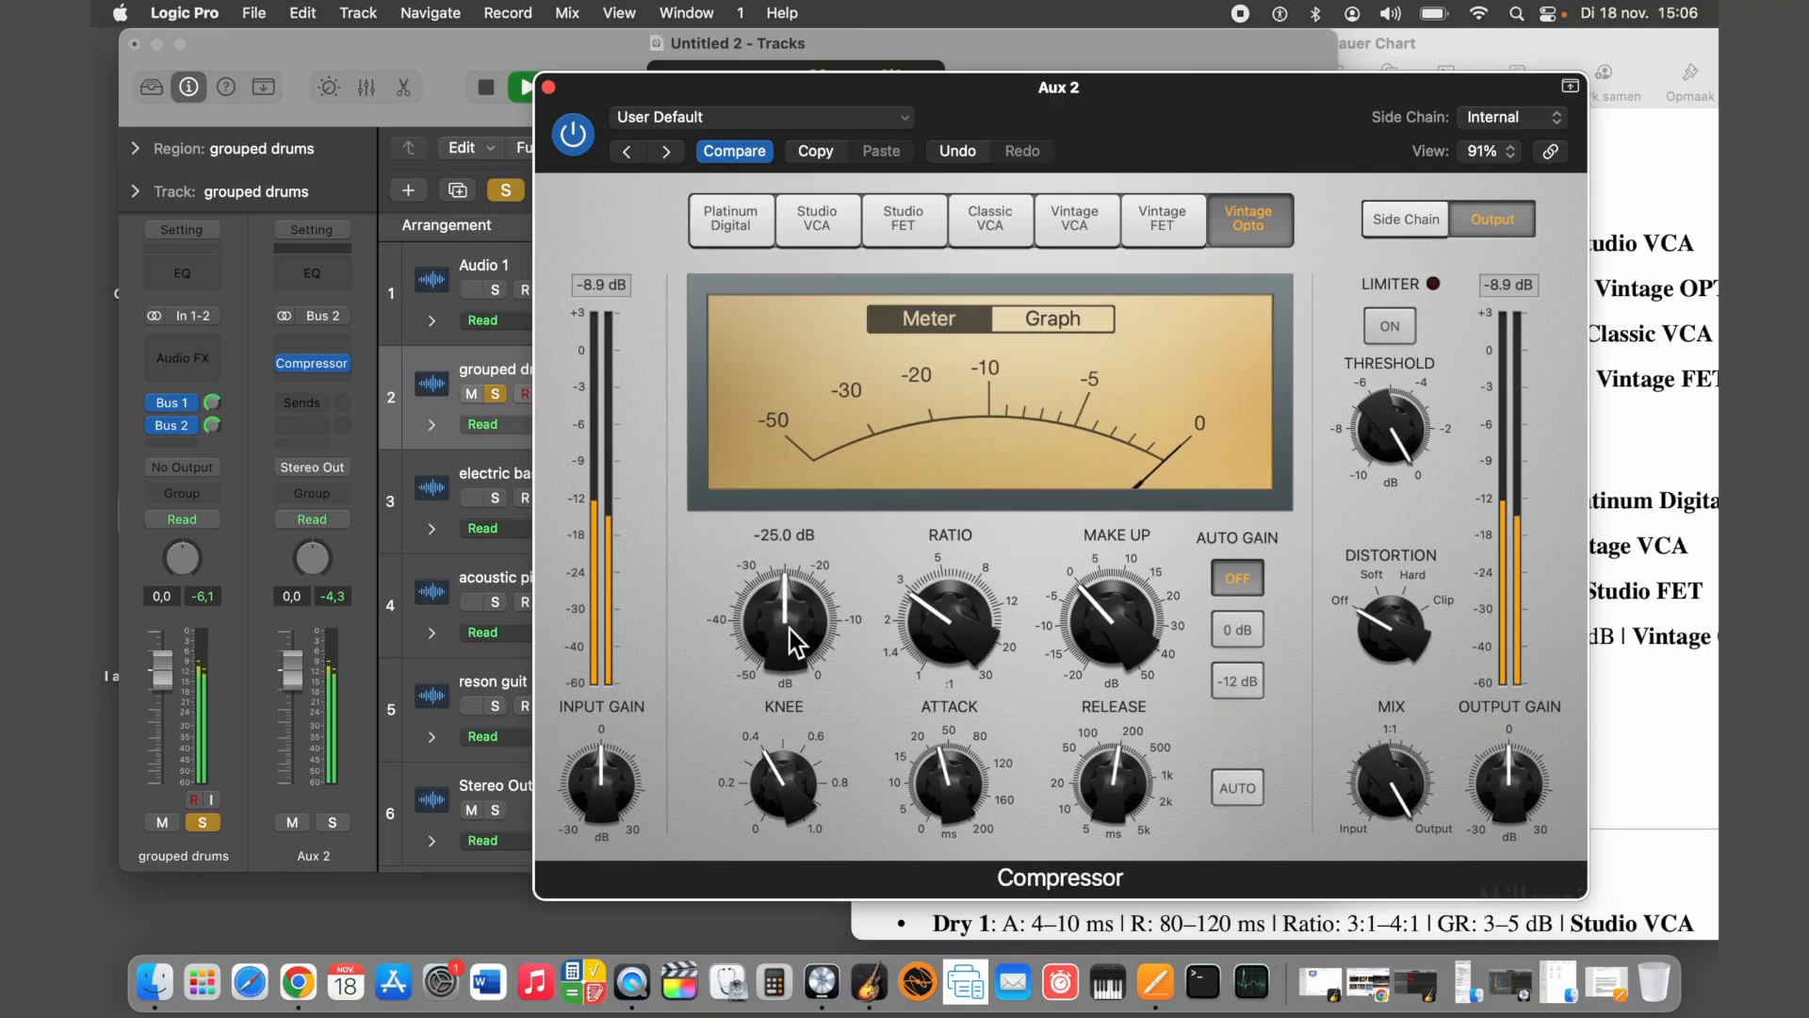
drag(790, 630, 793, 639)
click(550, 90)
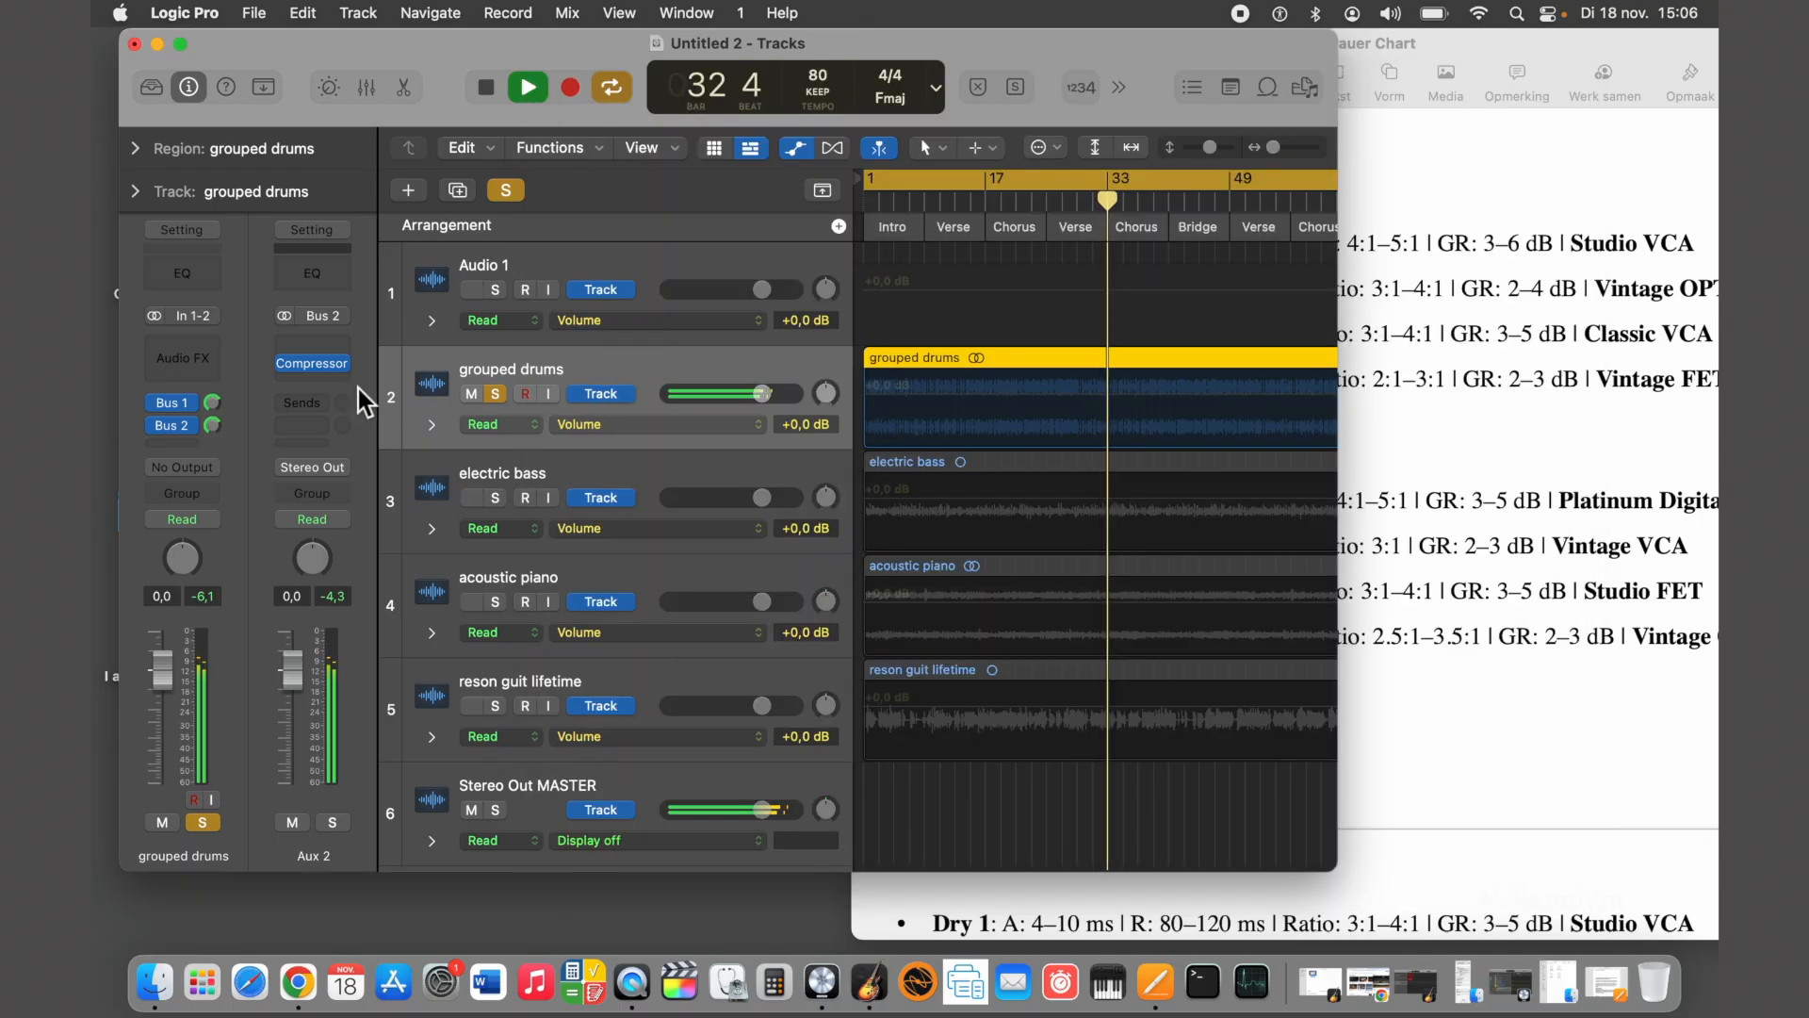
Create an arrangement track for the Aux 1 channel fed by the drums' Bus 1 send and name it "bus 1"
click(184, 405)
click(94, 413)
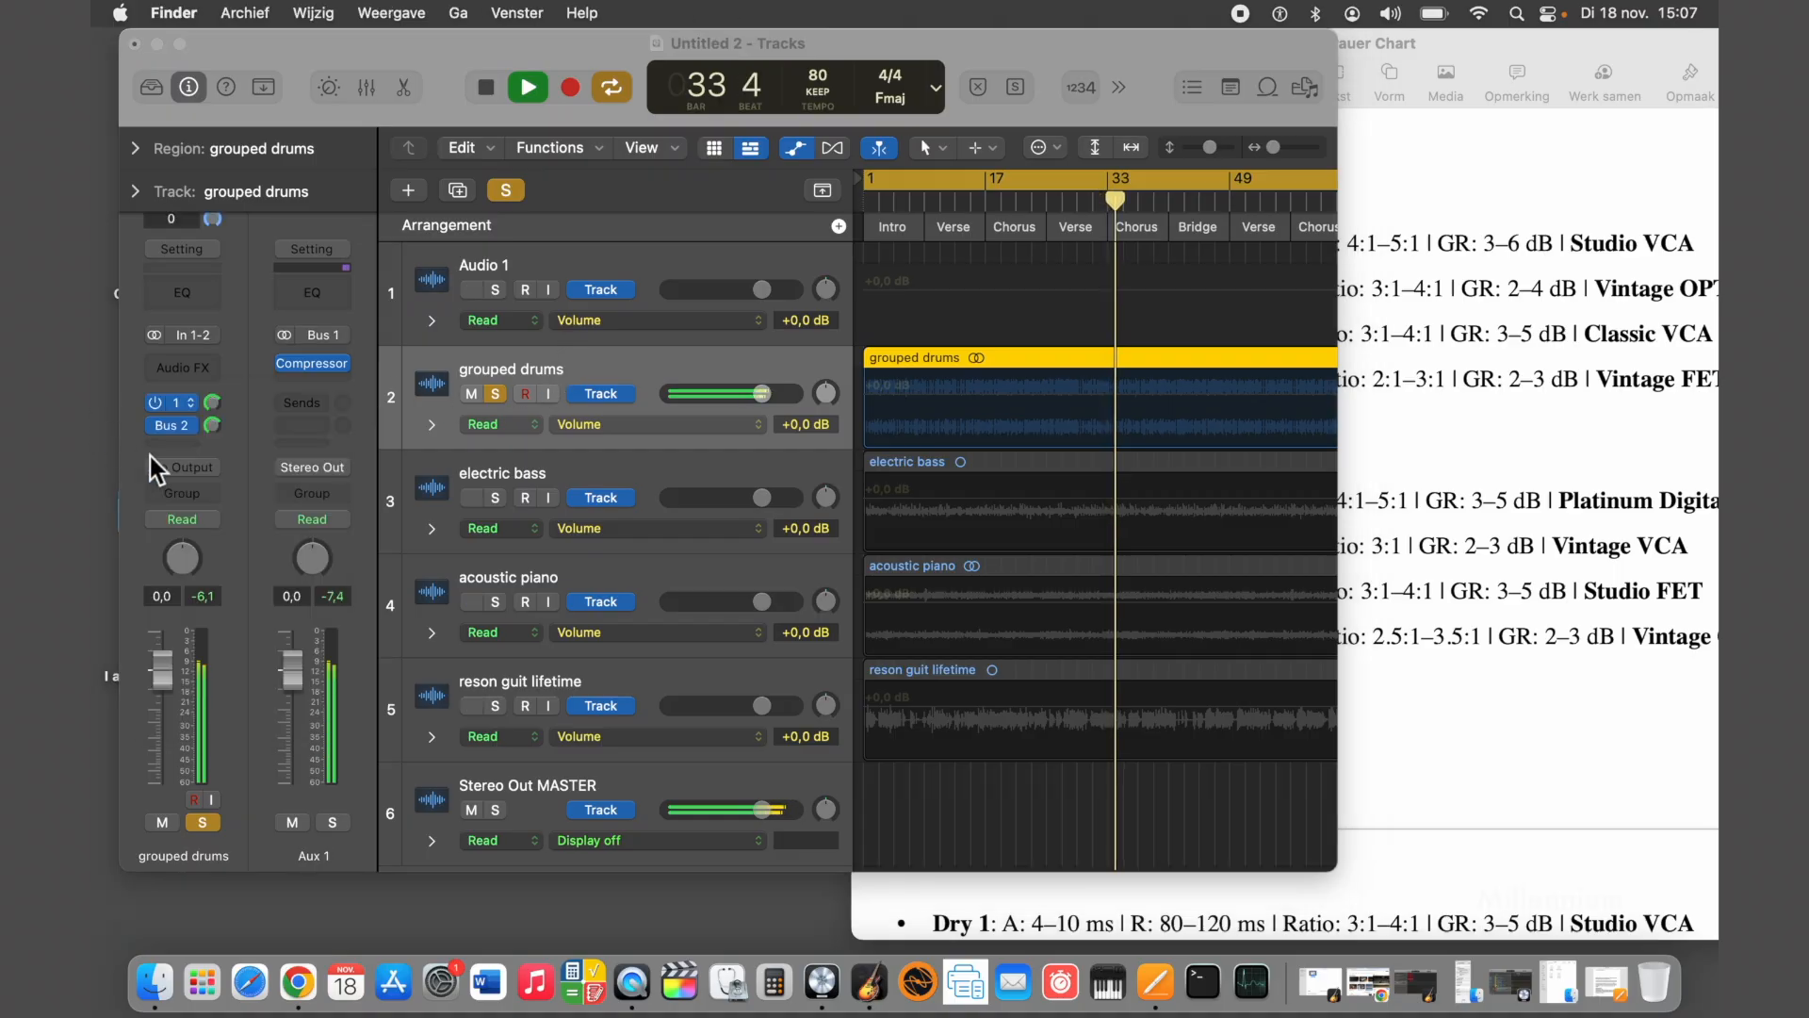
right_click(274, 550)
click(321, 561)
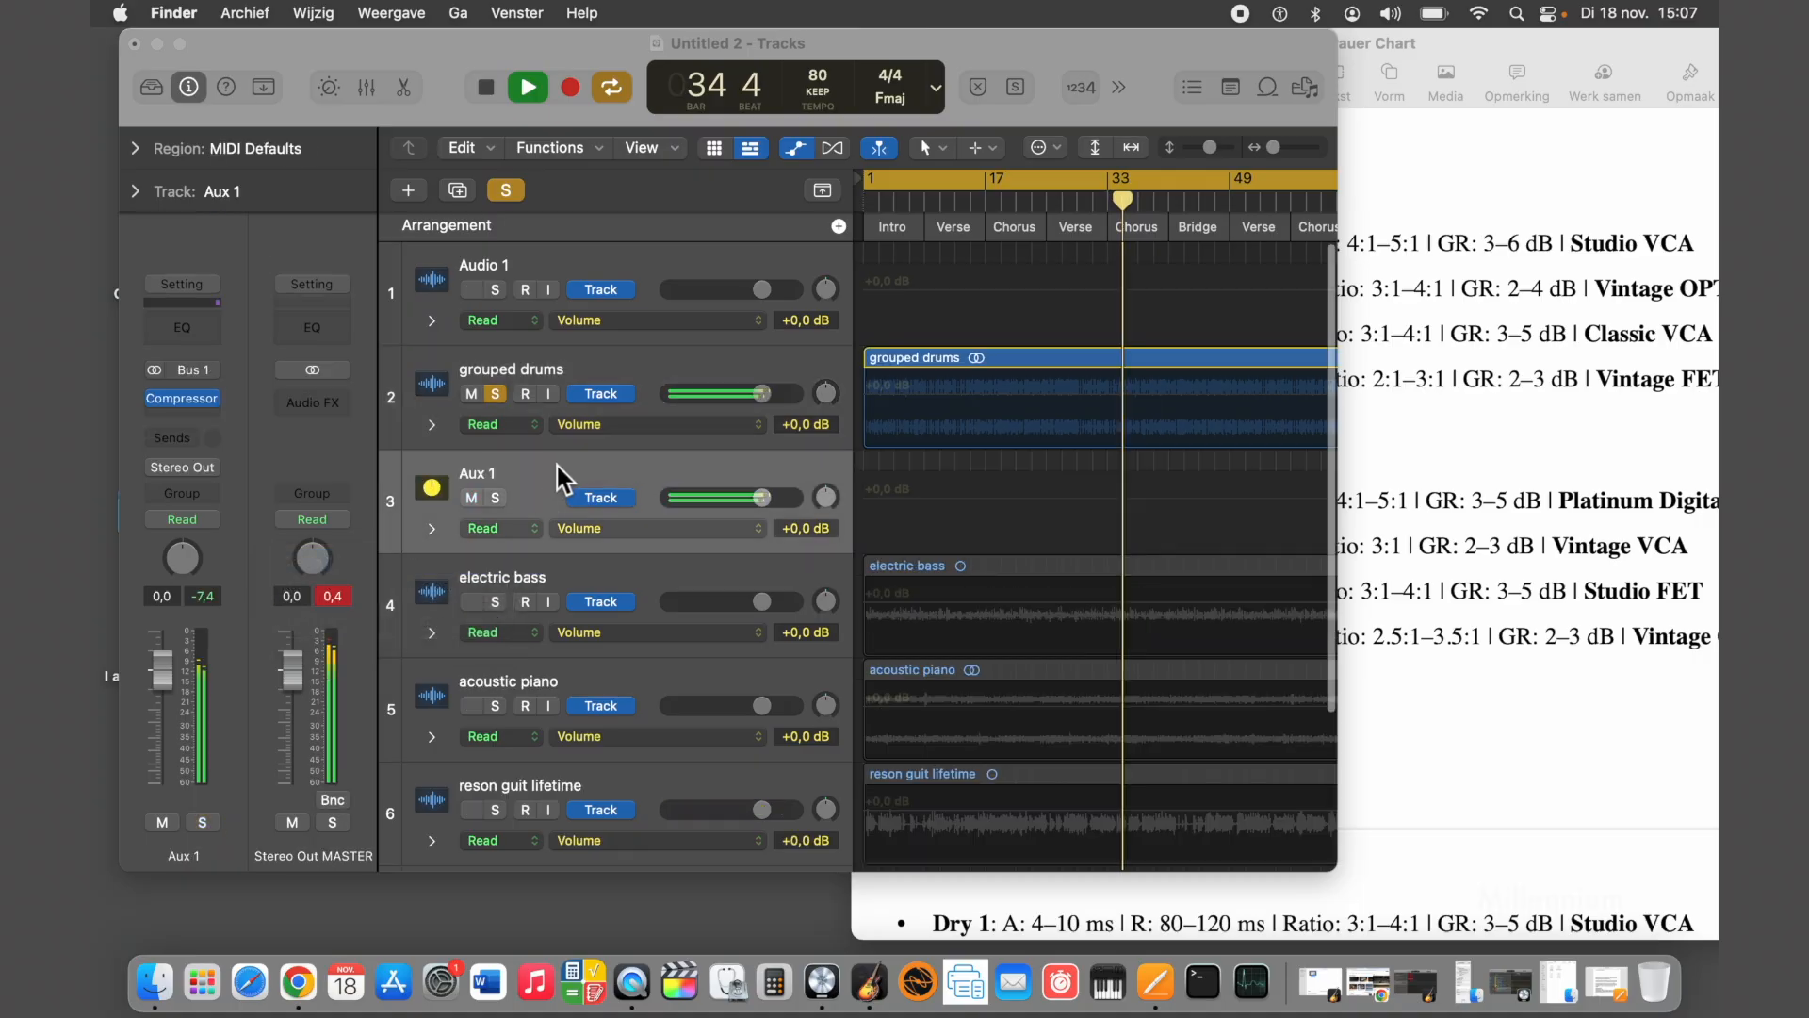
double_click(519, 471)
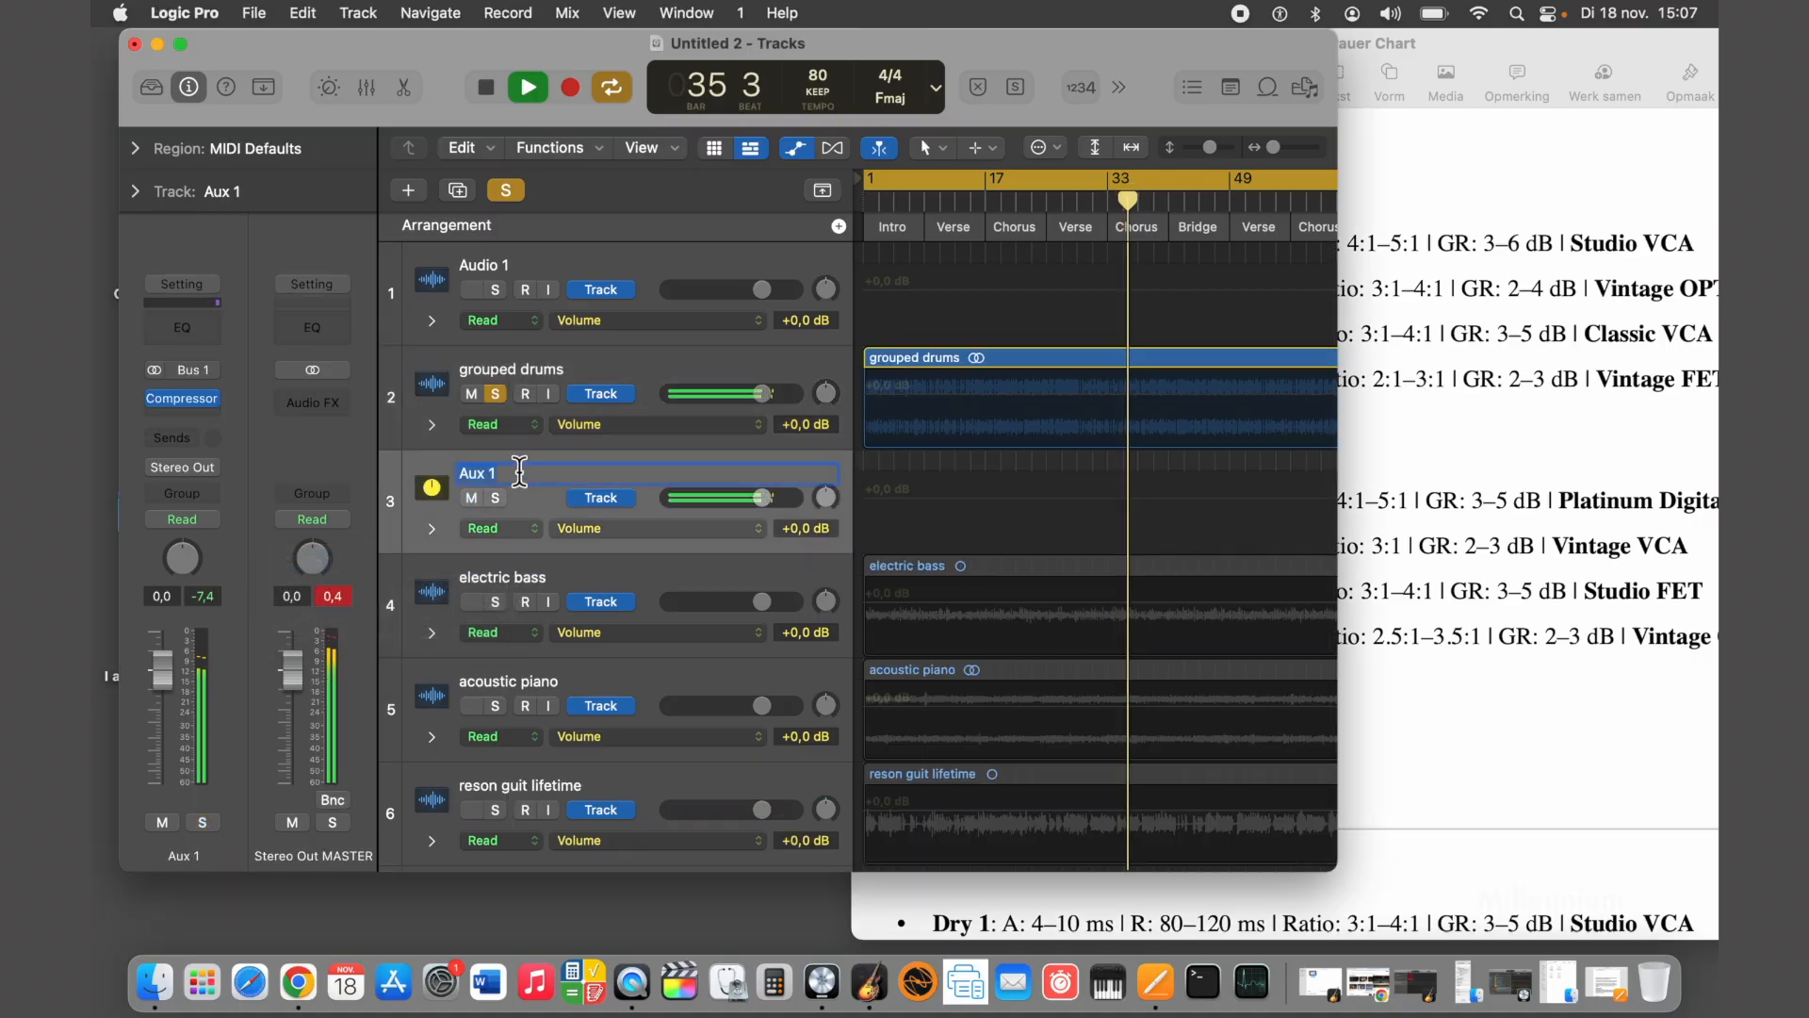
text(bus 1)
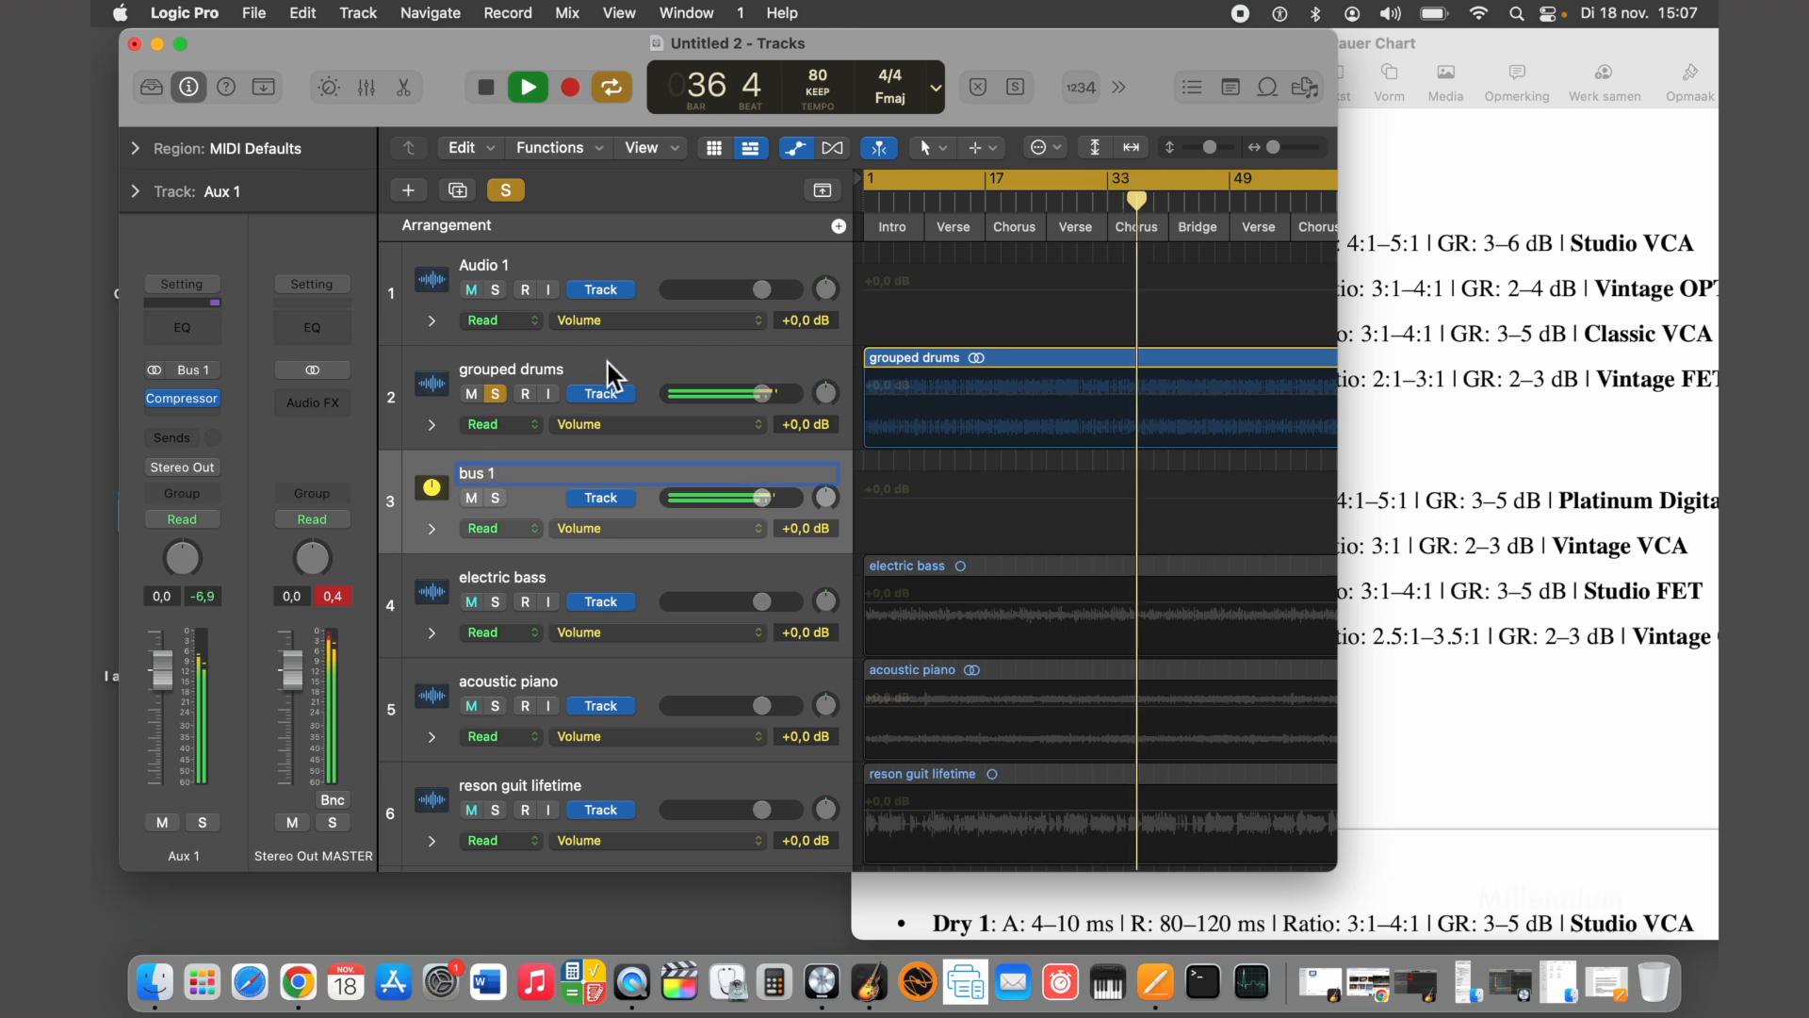
Create an arrangement track for the Aux 2 channel fed by the grouped drums' Bus 2 send and name it "bus 2"
click(514, 376)
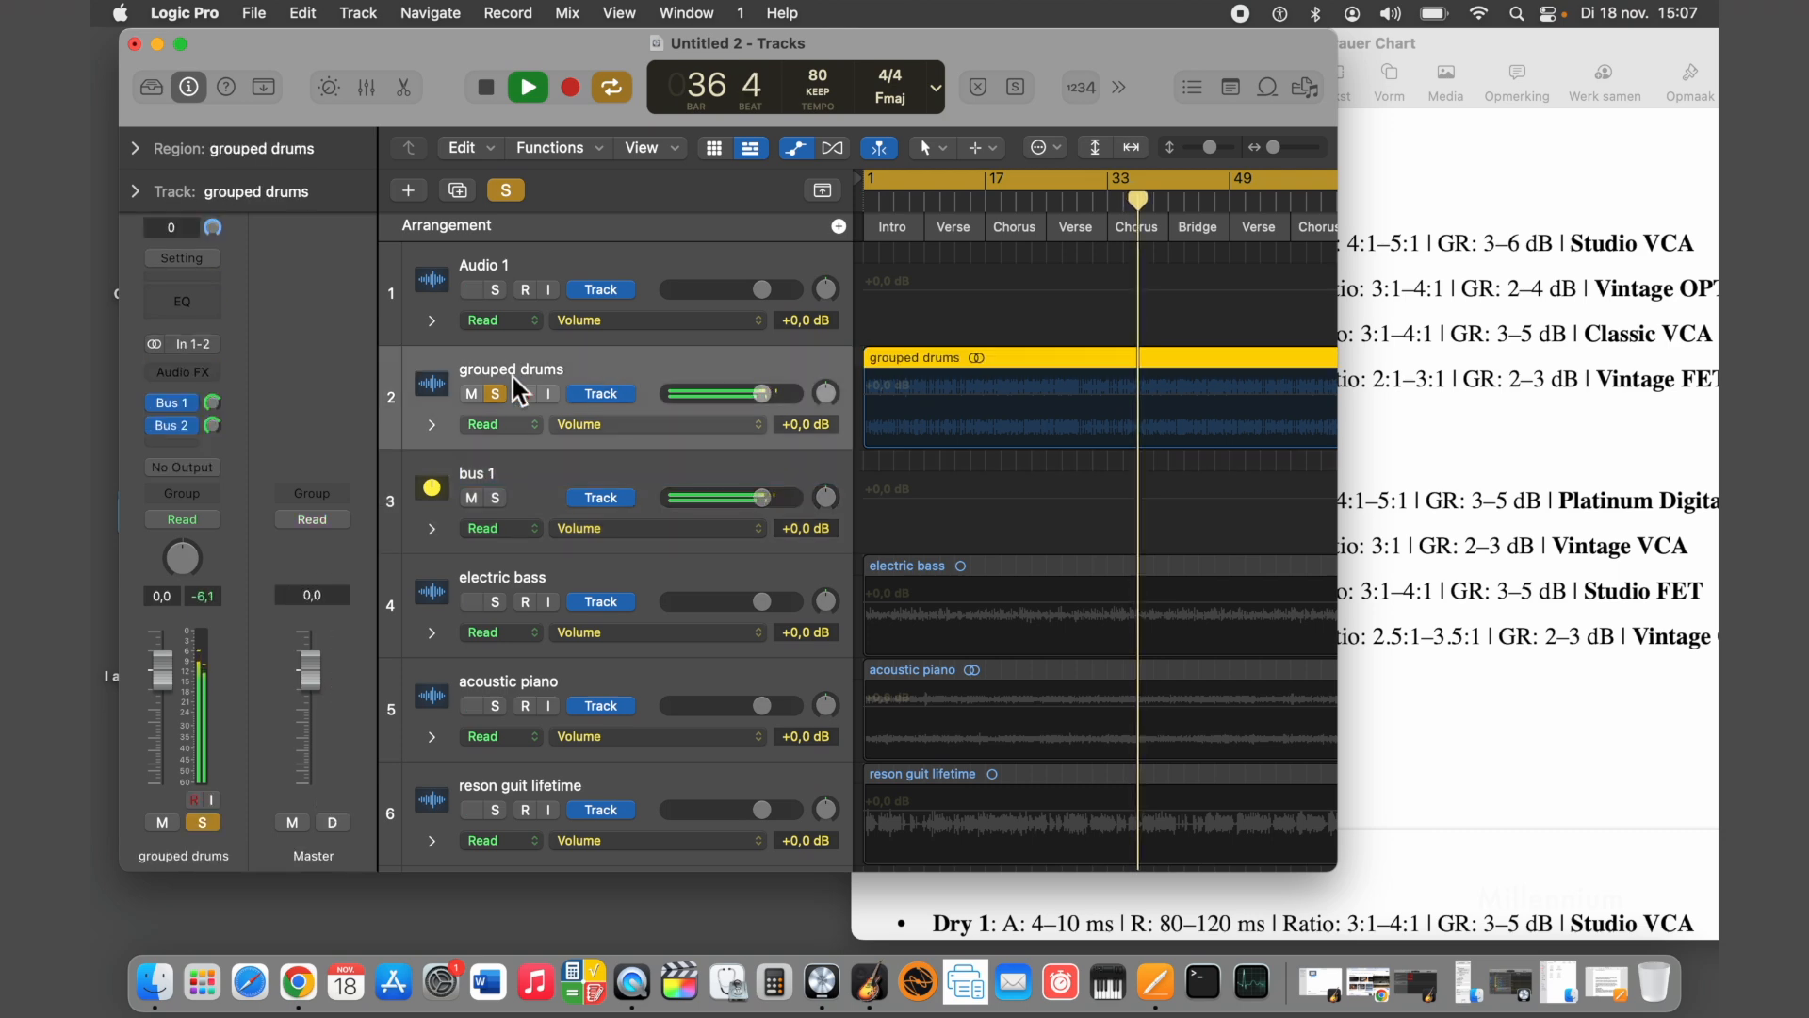
click(188, 427)
click(92, 409)
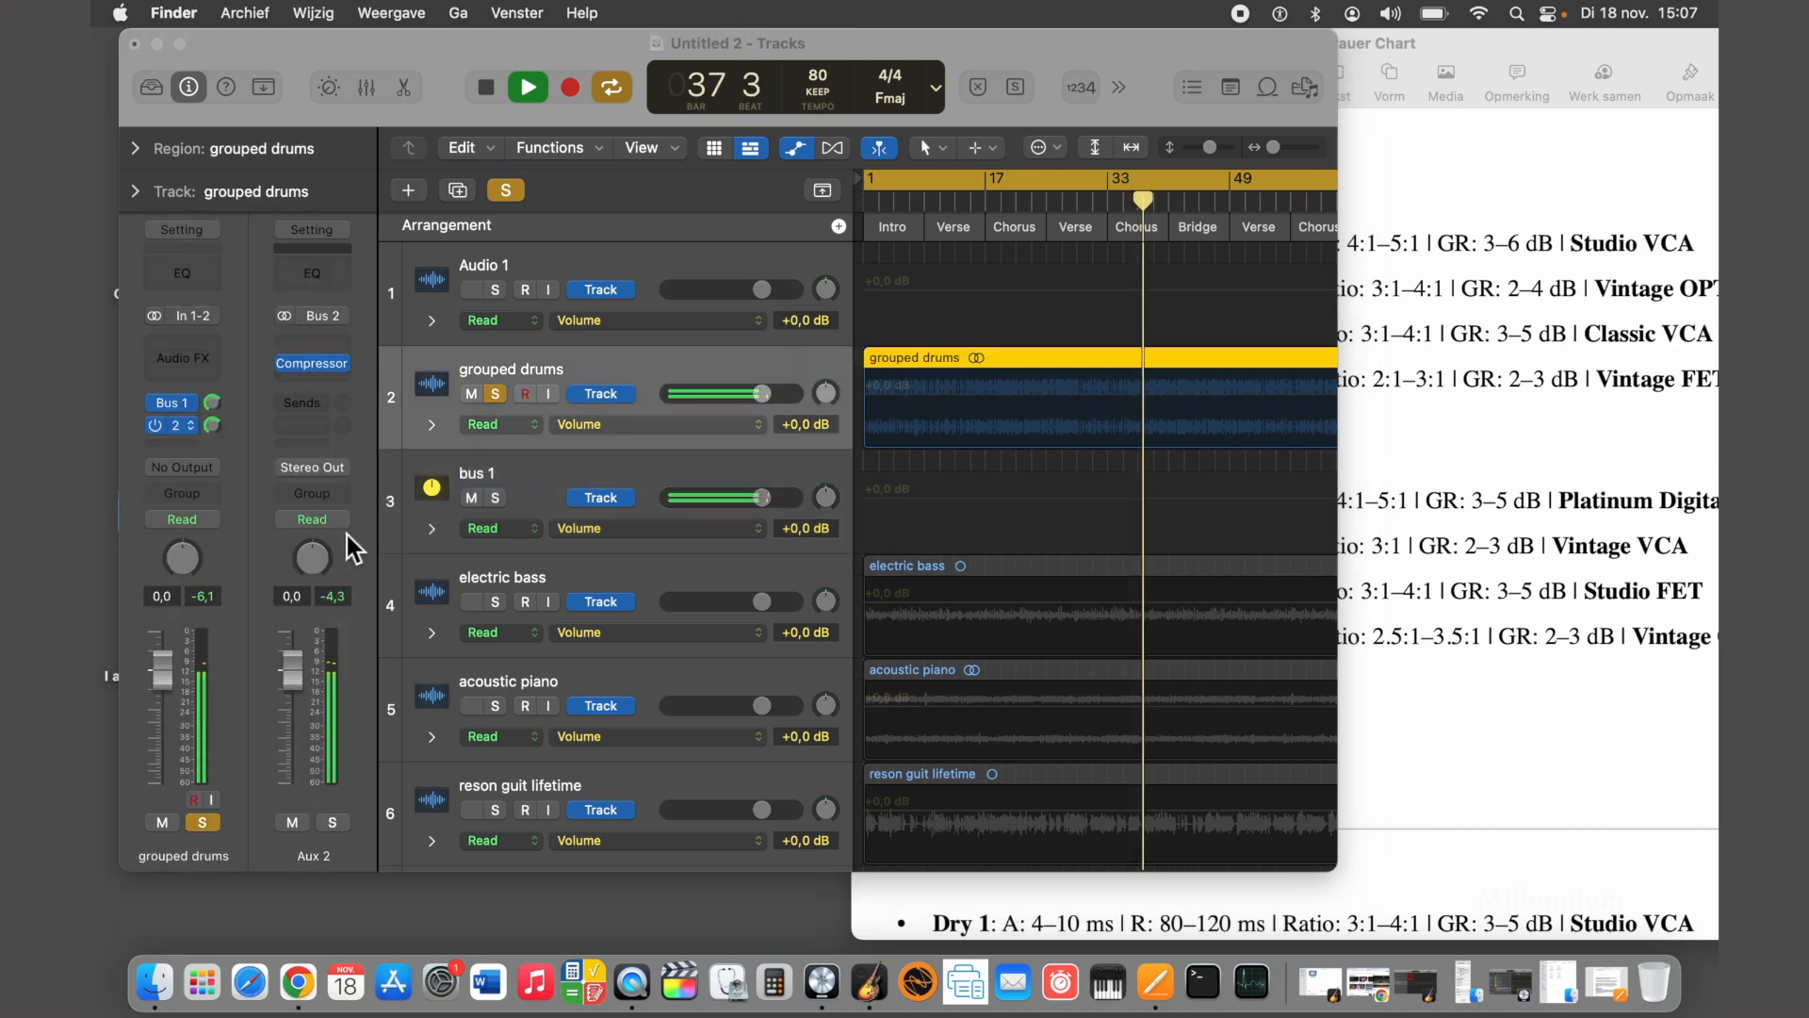
right_click(283, 558)
click(306, 566)
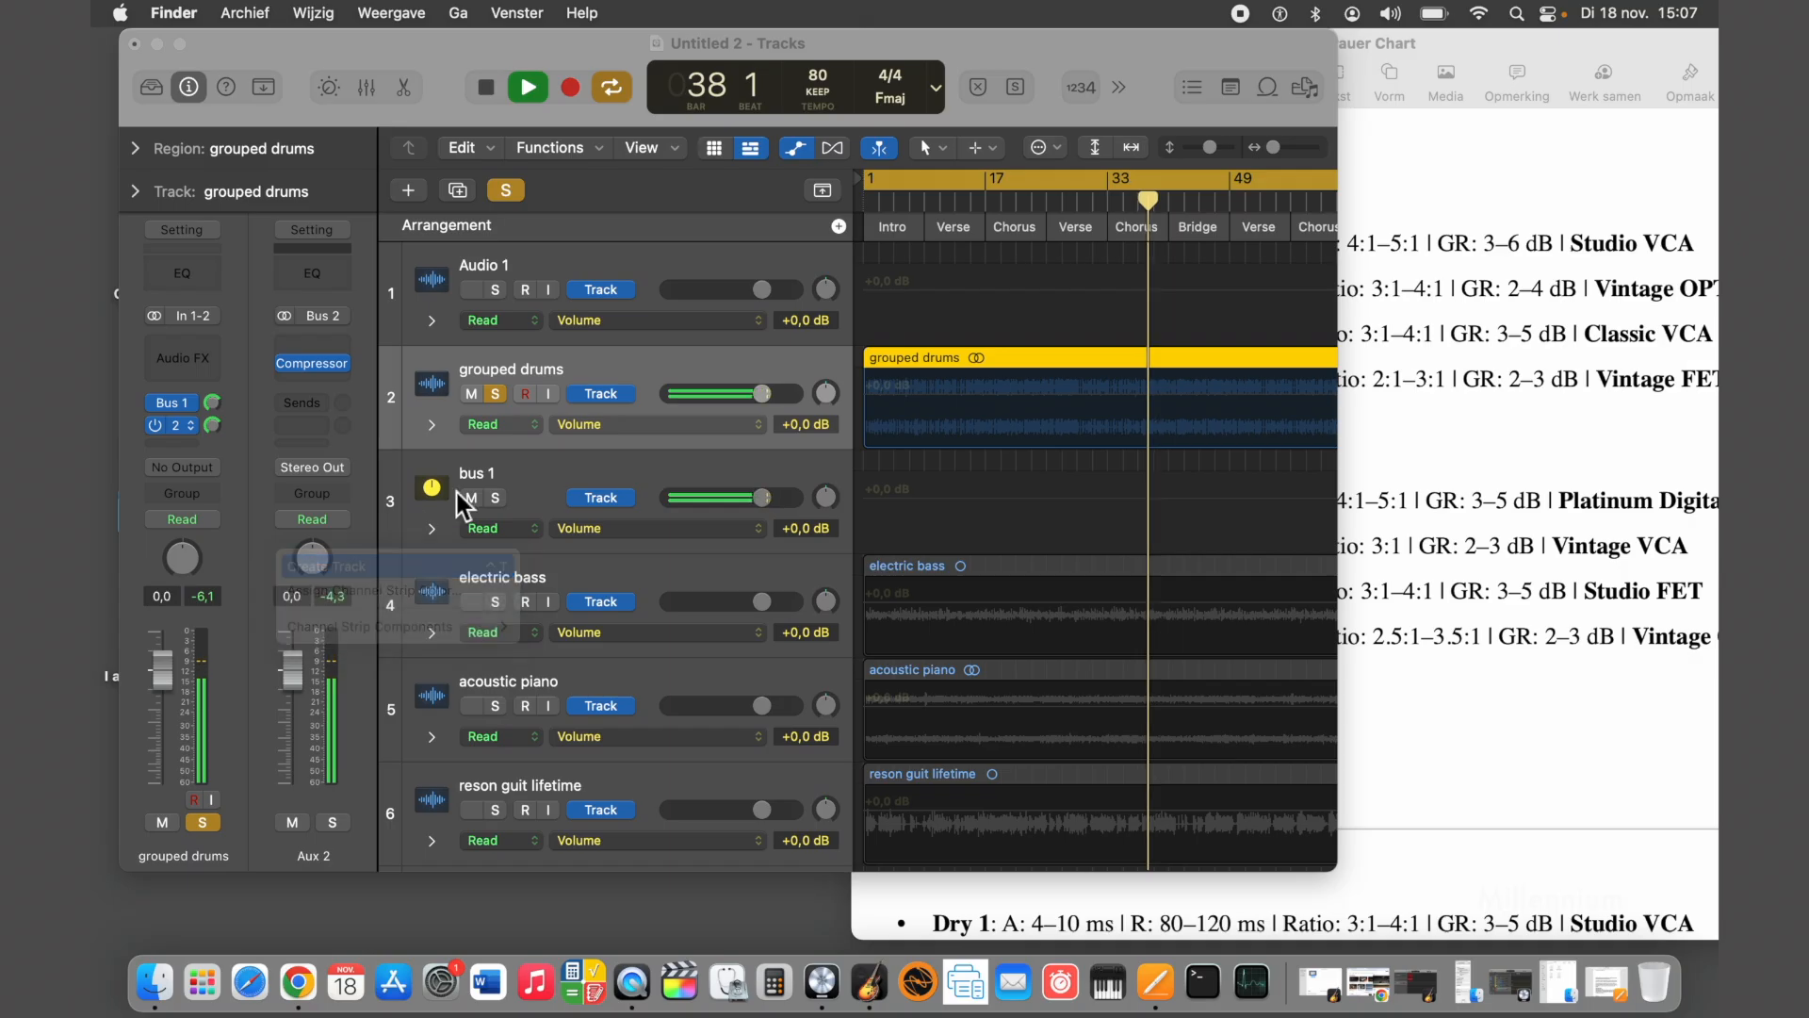
click(509, 576)
double_click(507, 576)
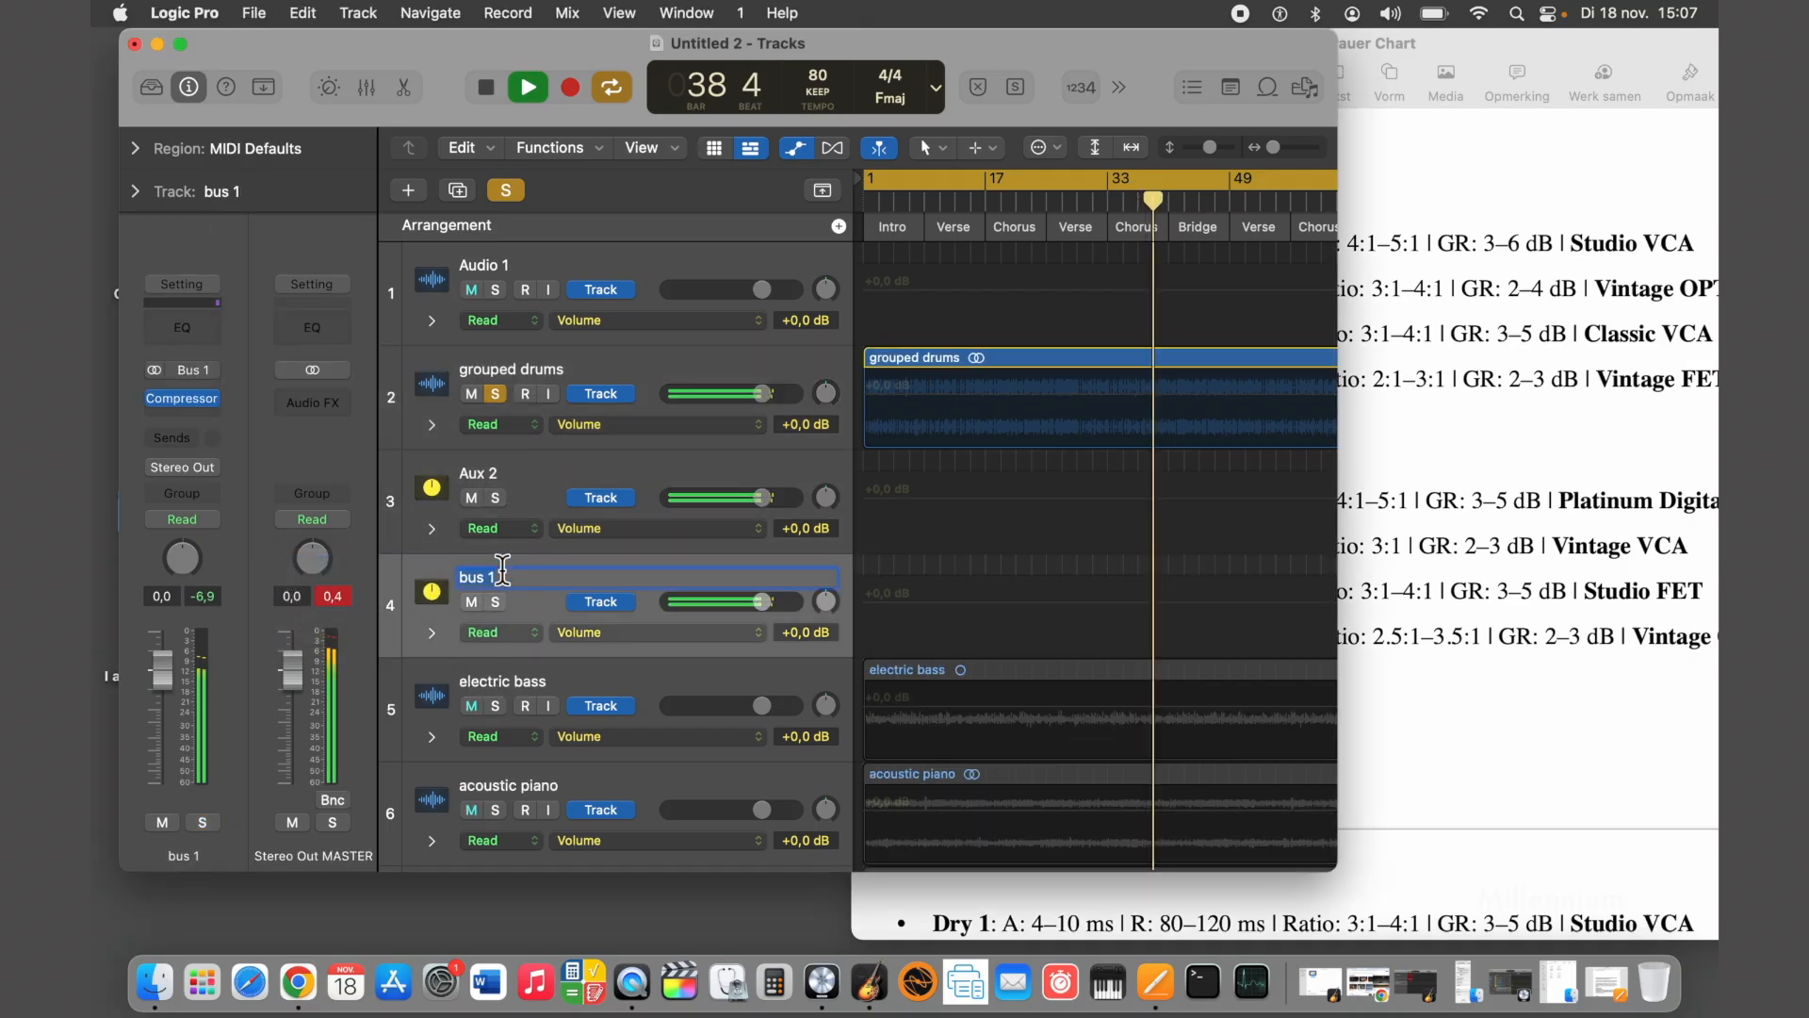
double_click(516, 474)
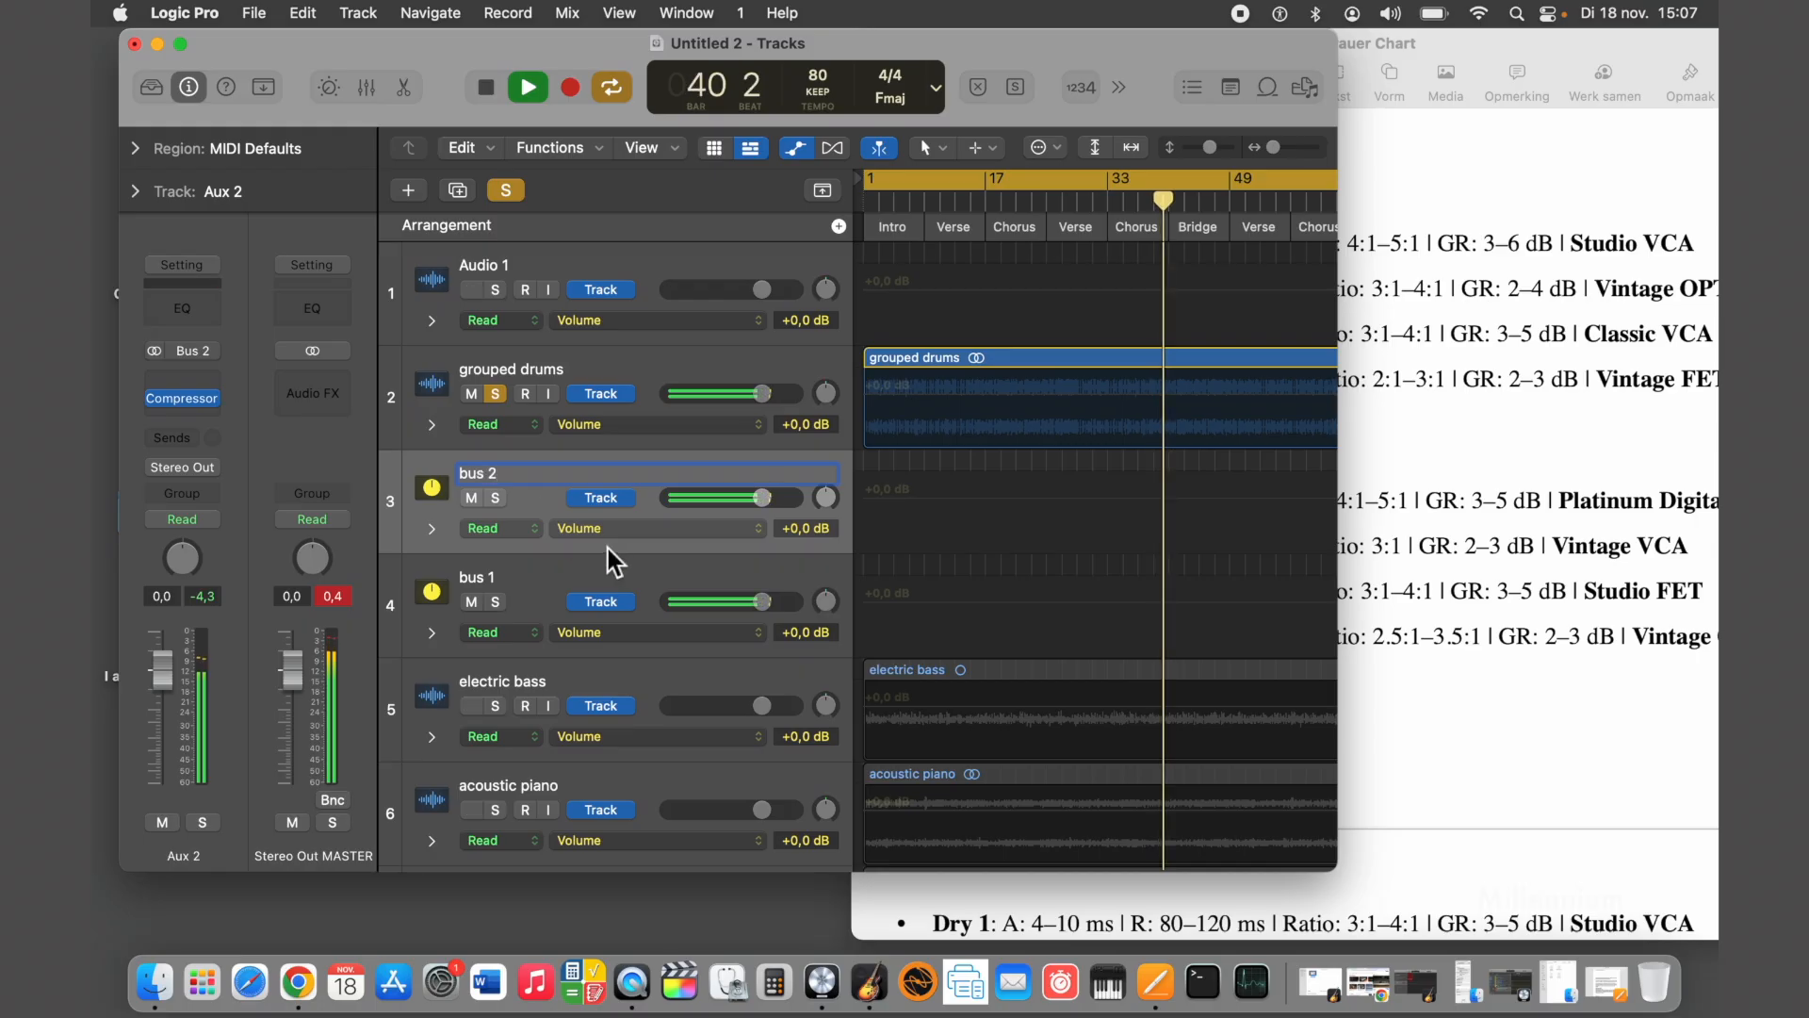
text(bus 2)
Move the bus 1 track above bus 2, directly below the grouped drums track
click(577, 582)
double_click(541, 581)
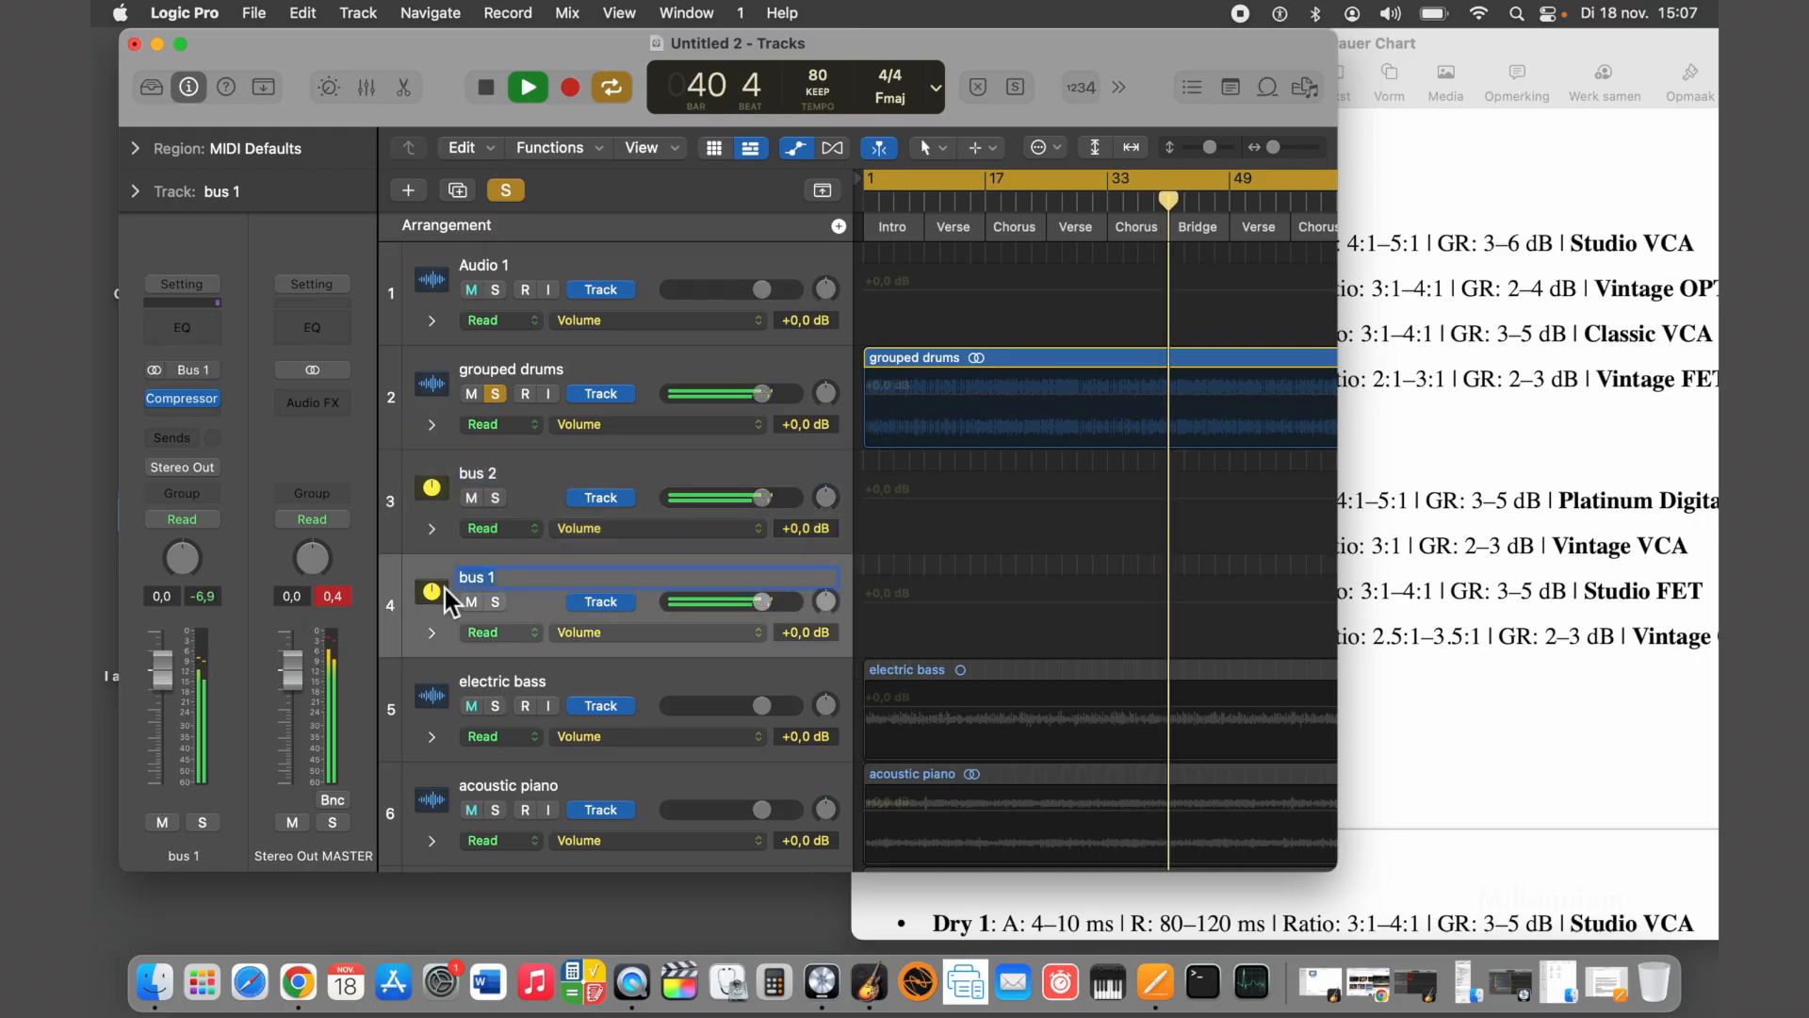
drag(436, 585, 437, 493)
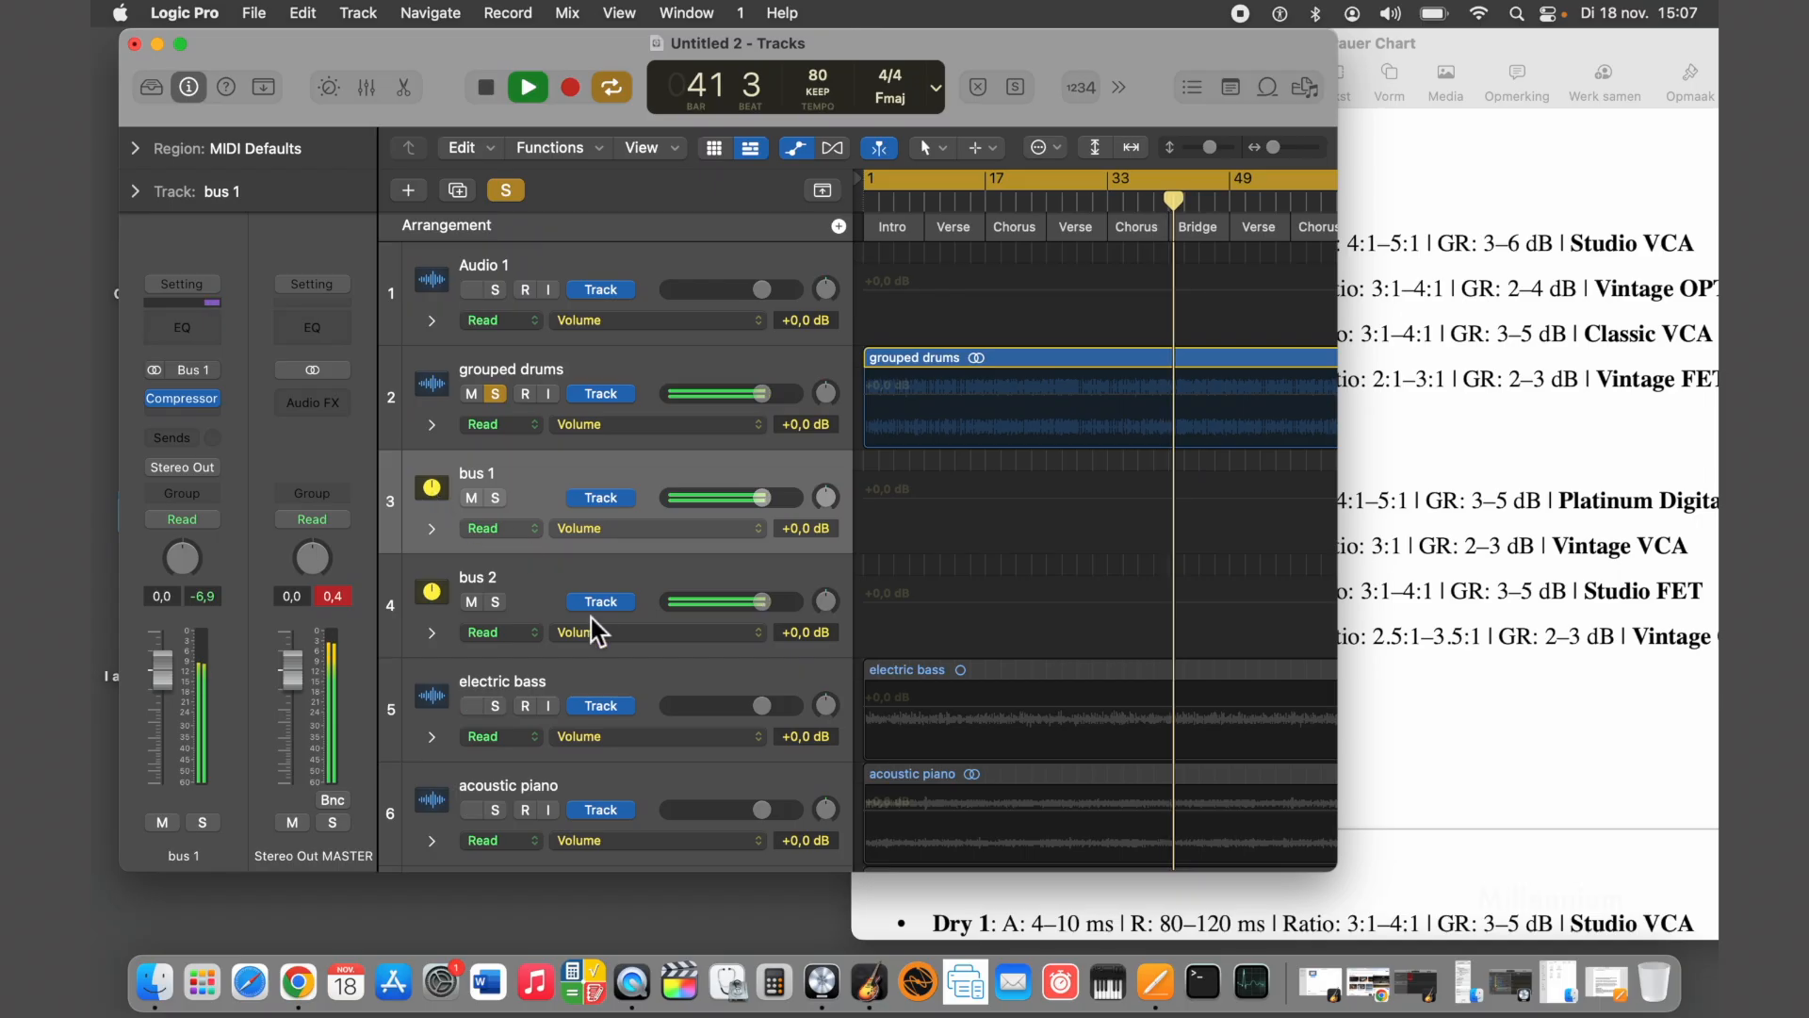
Compare the peak levels of bus 1, bus 2, the grouped drums track and Stereo Out MASTER during playback
click(570, 589)
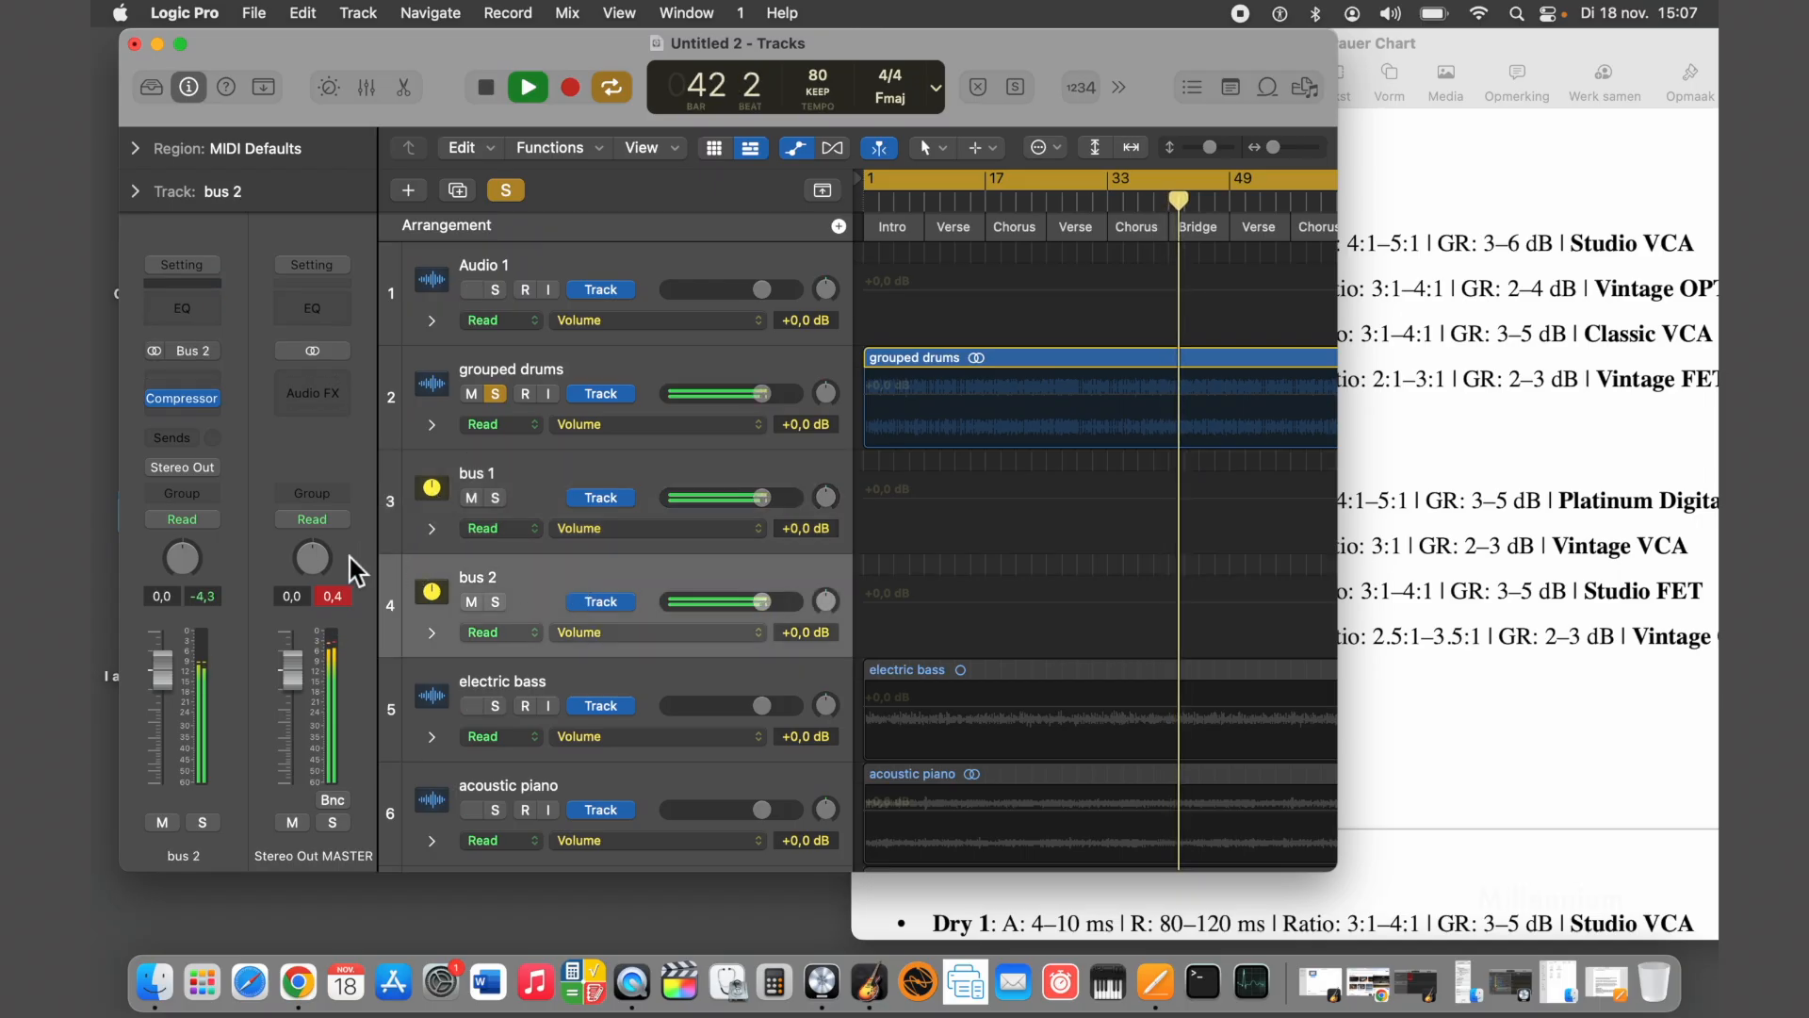
click(545, 477)
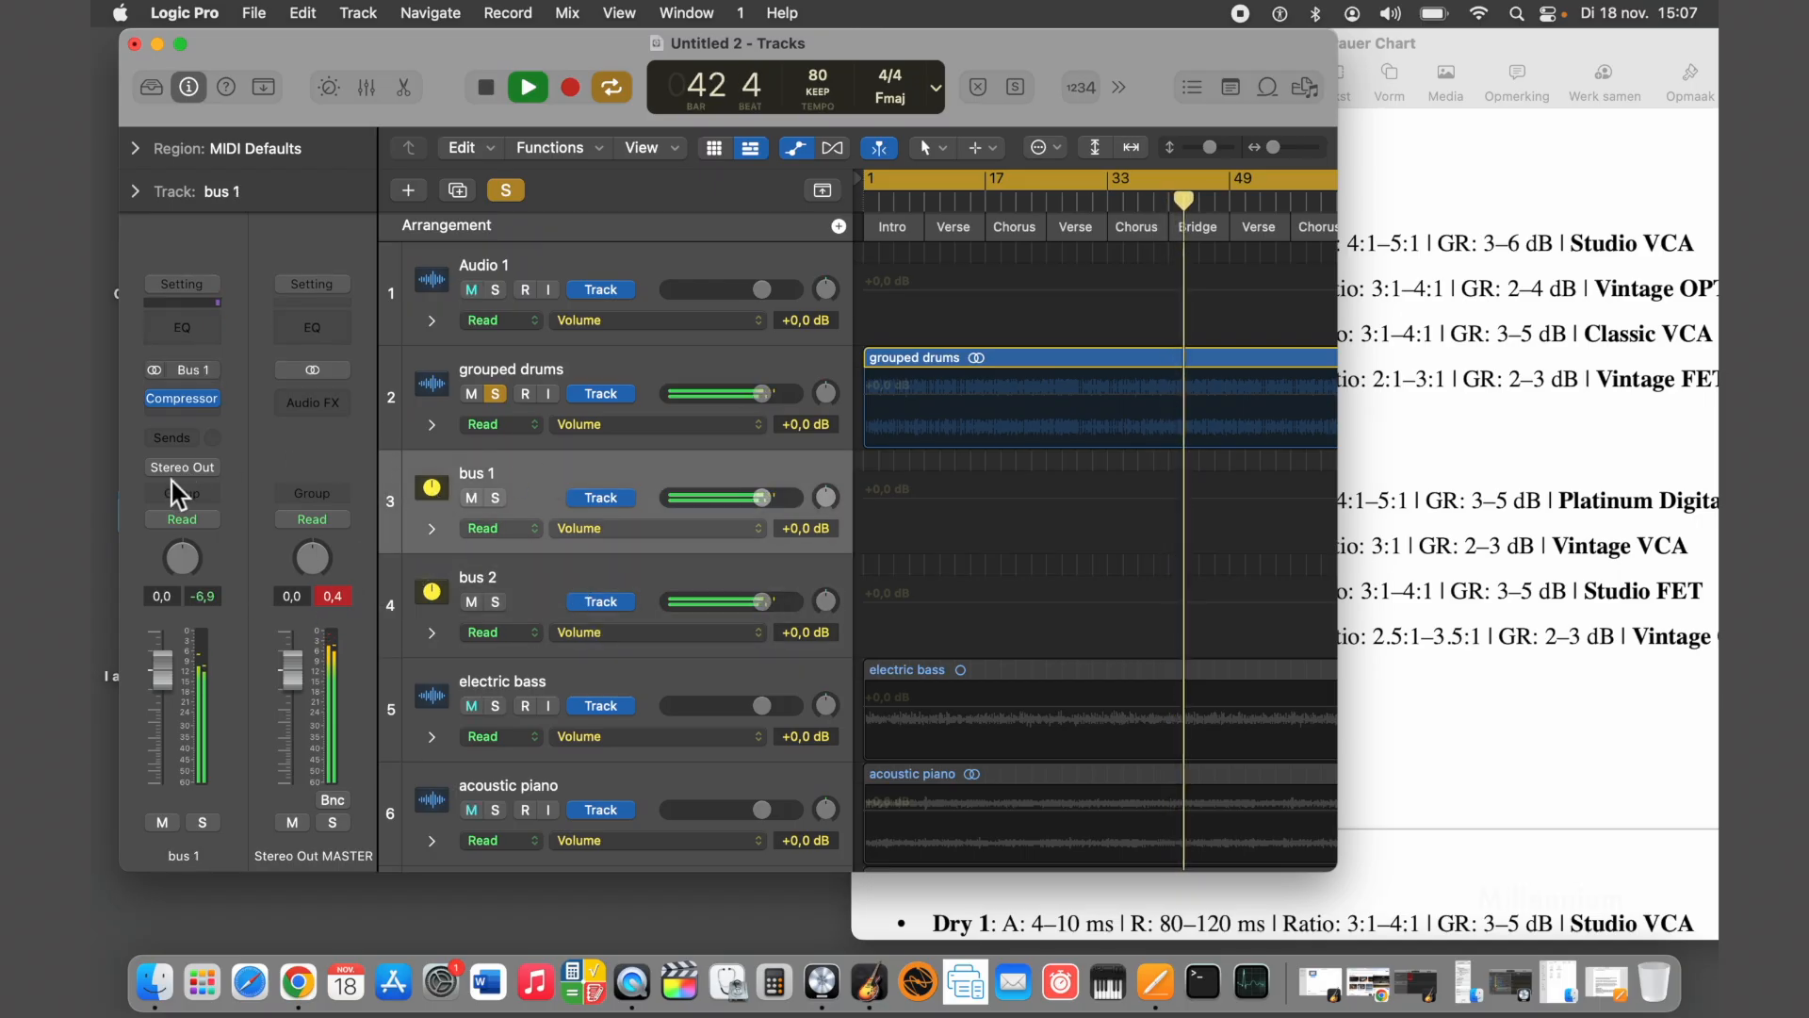
click(517, 581)
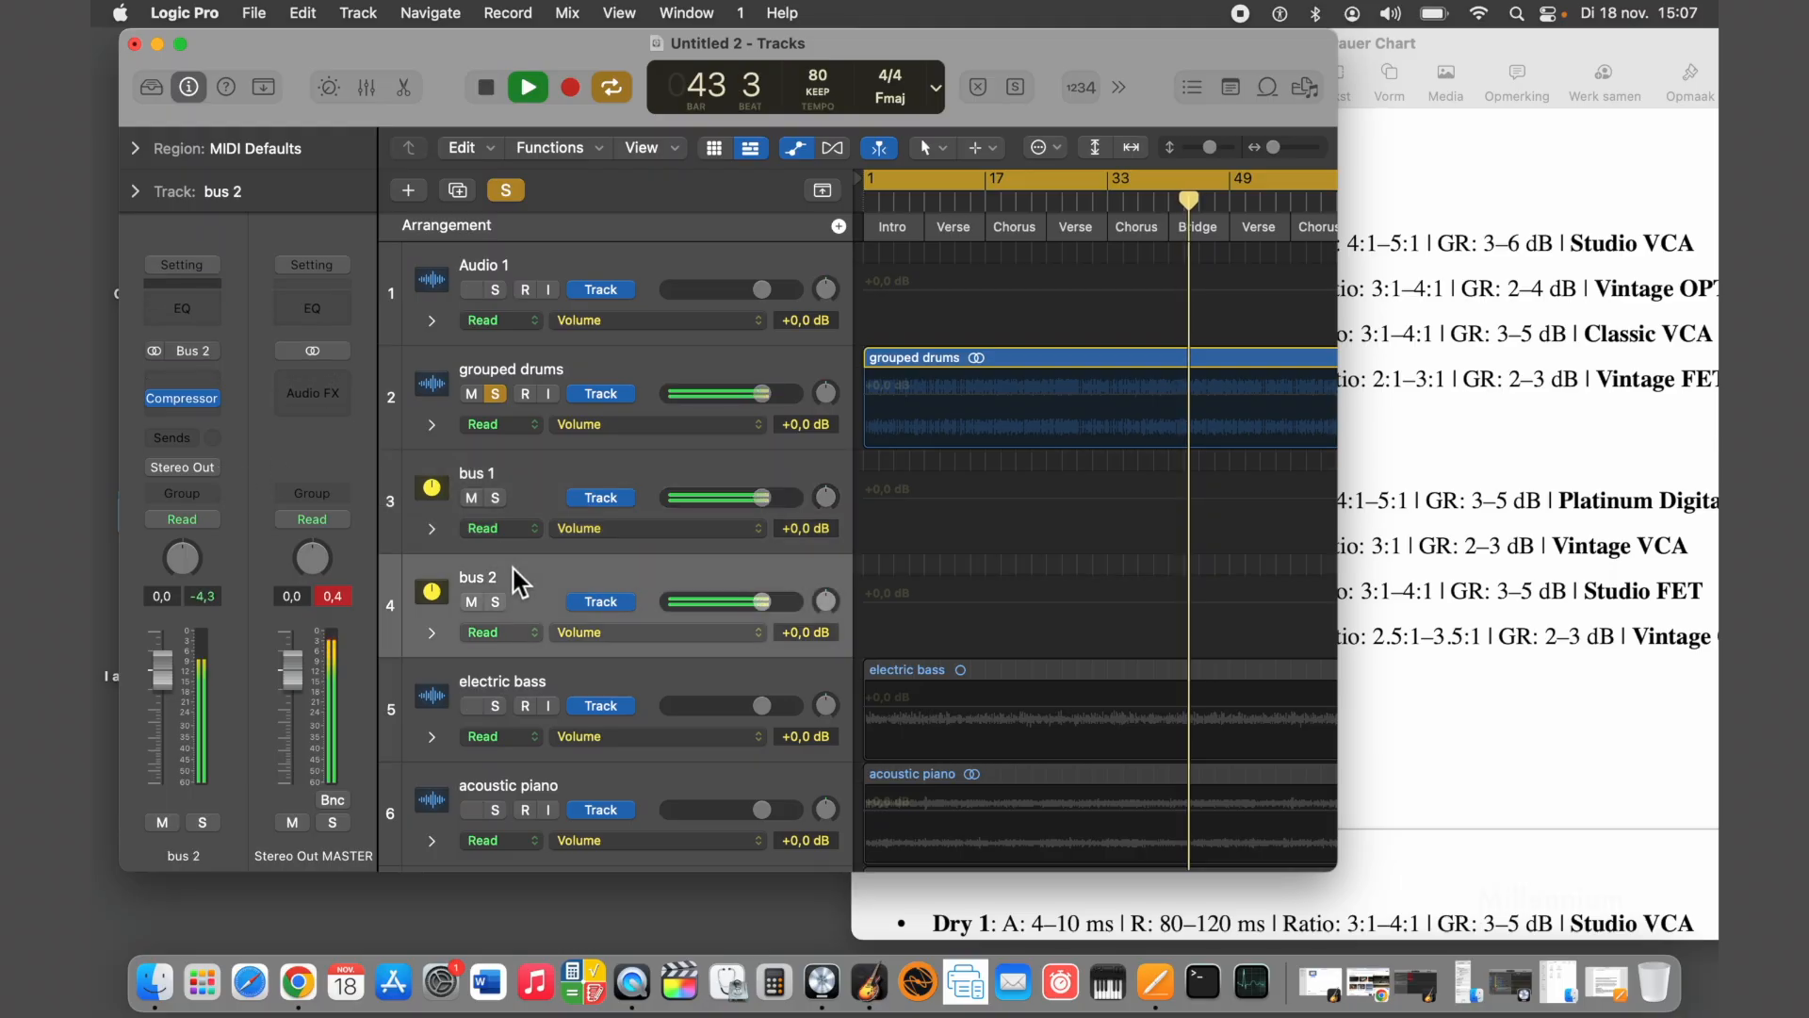
scroll(525, 659, down, 5)
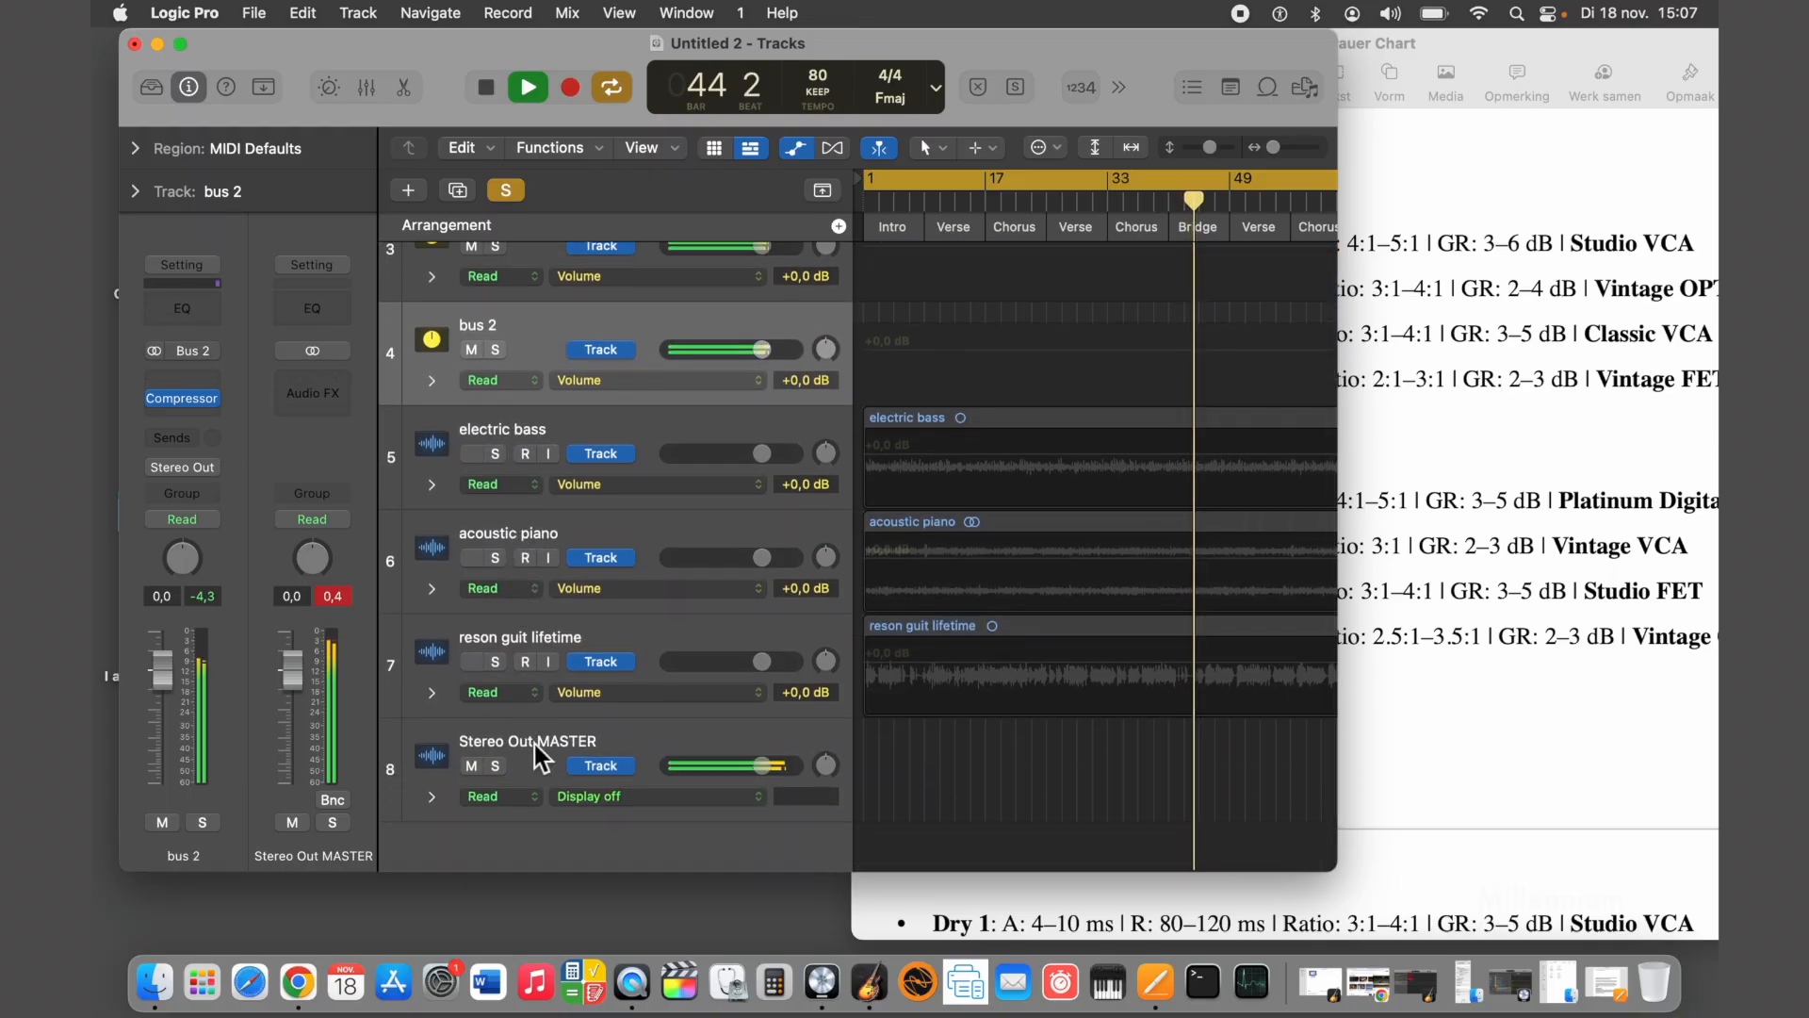
click(537, 754)
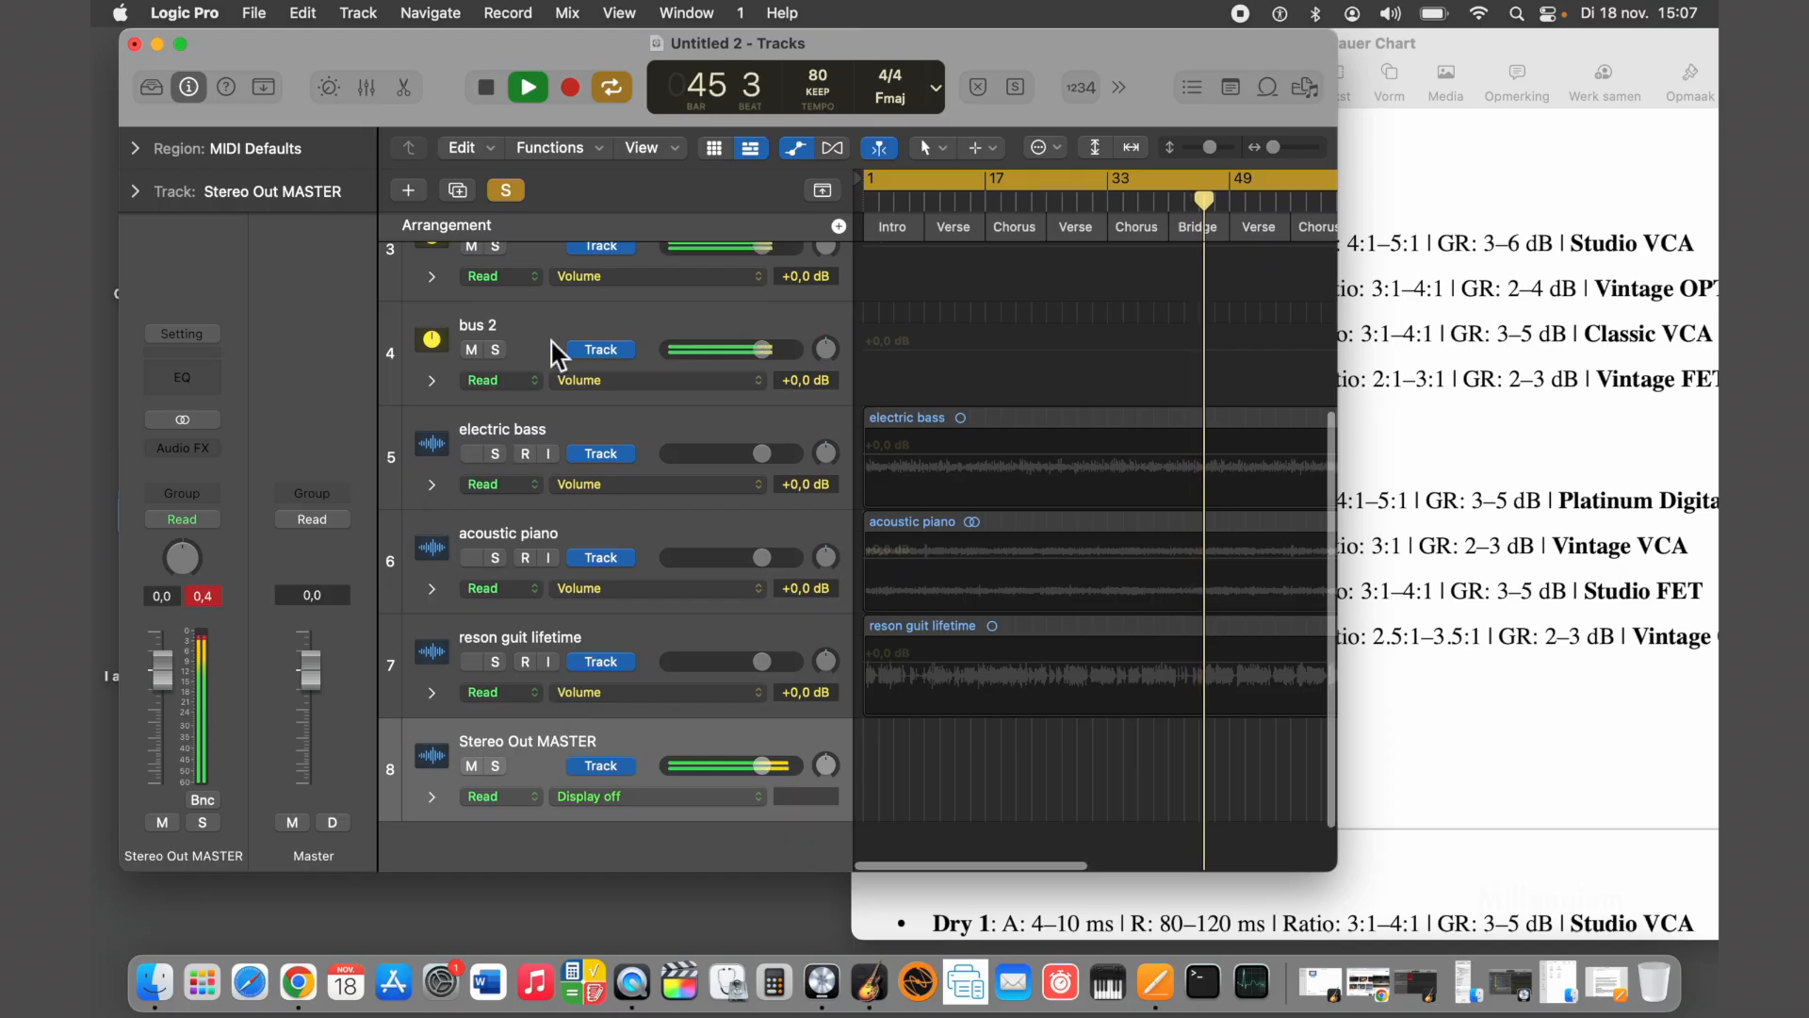
scroll(545, 320, up, 2)
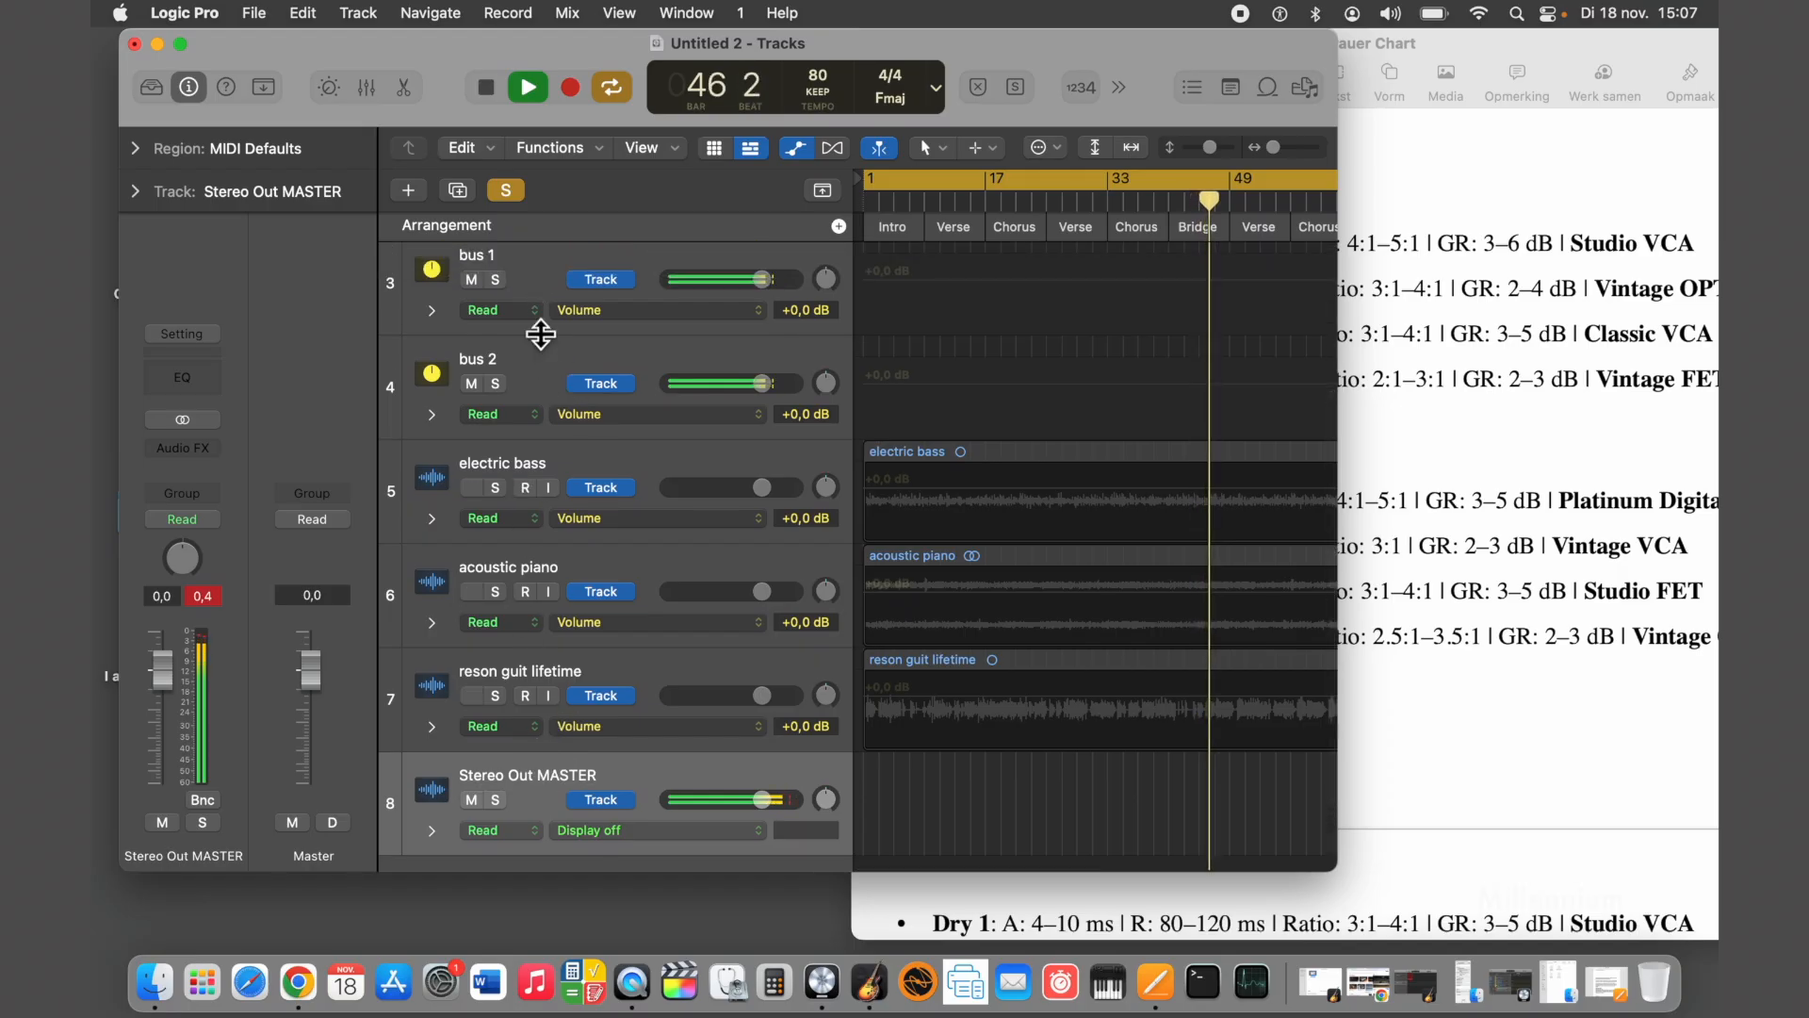
scroll(585, 801, up, 5)
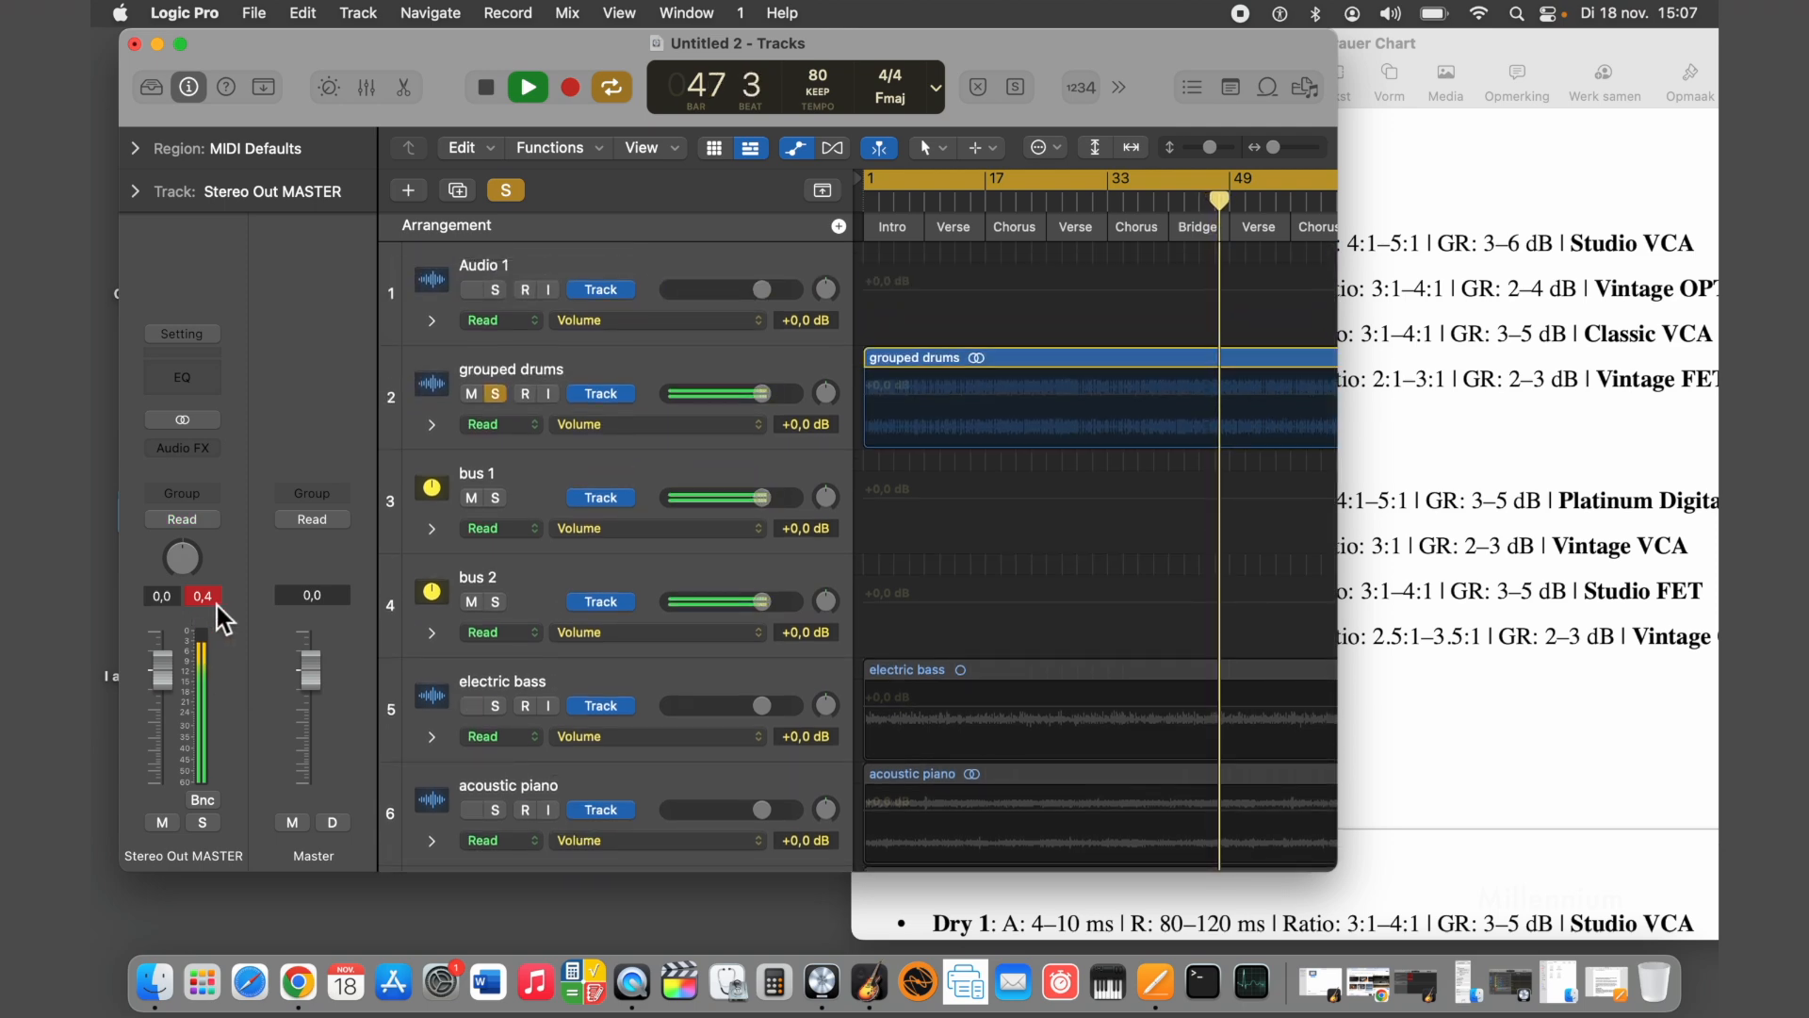
click(556, 372)
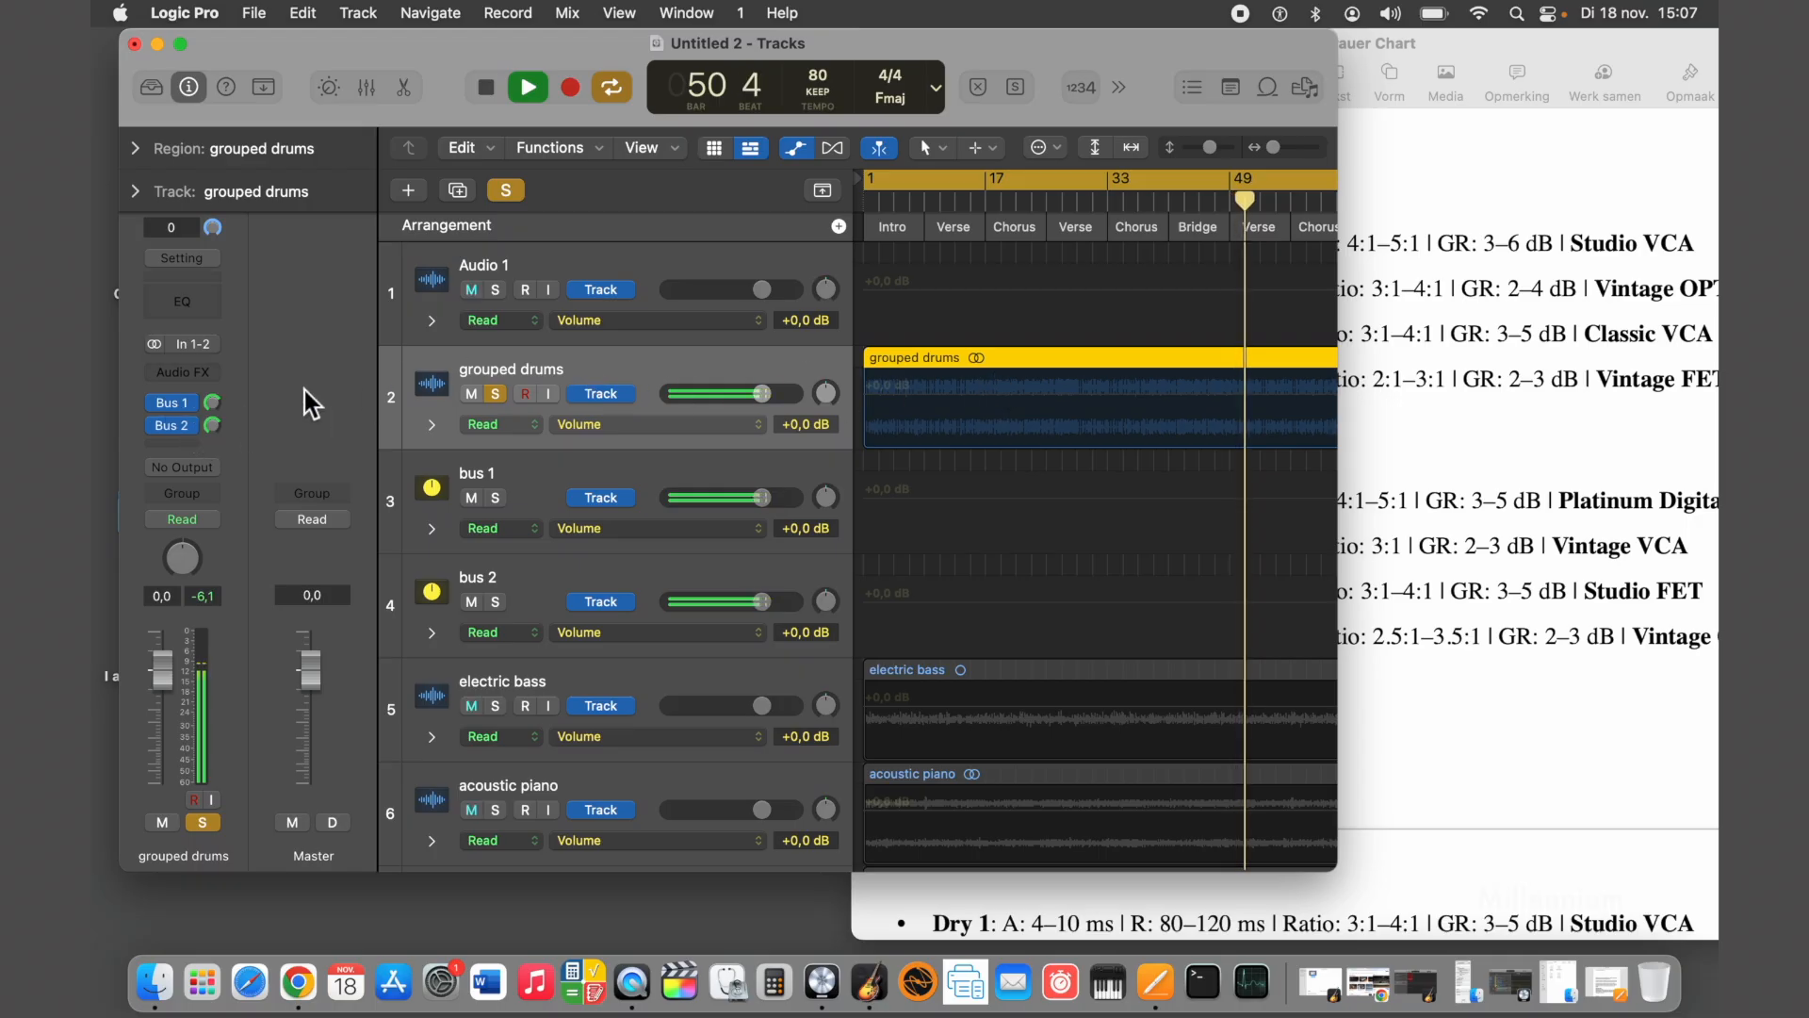
scroll(513, 557, down, 5)
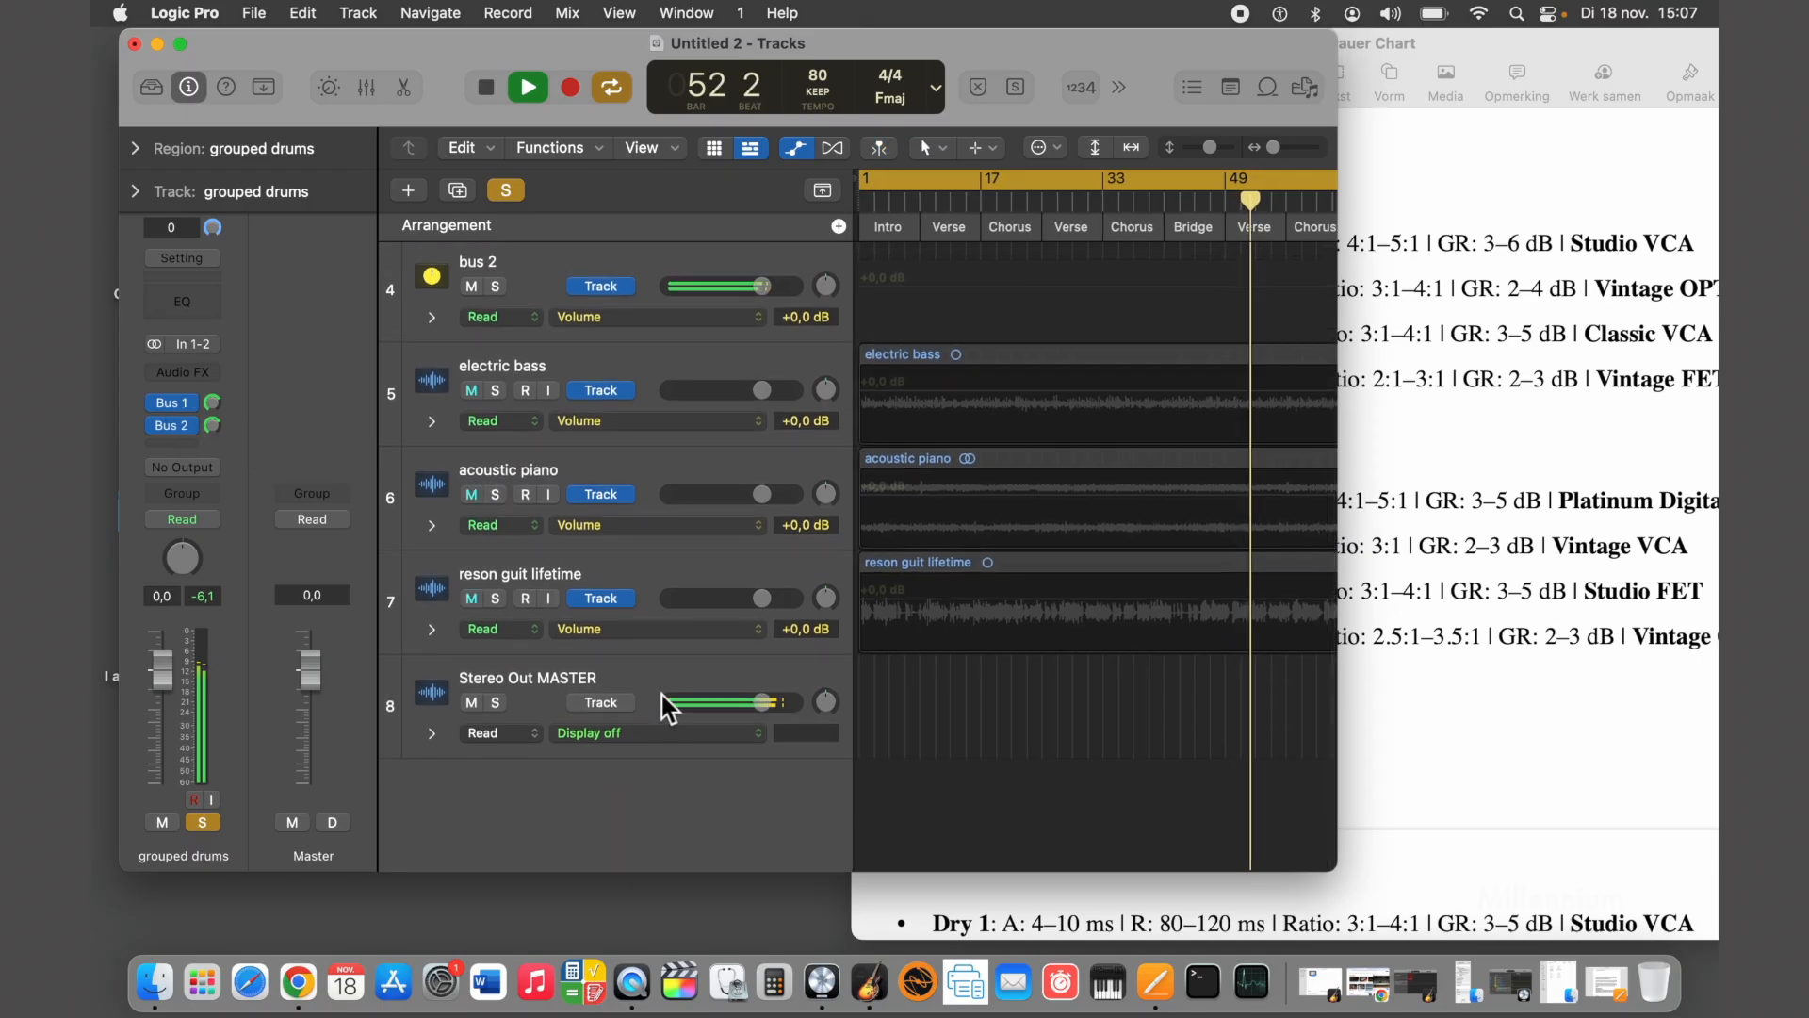
click(592, 685)
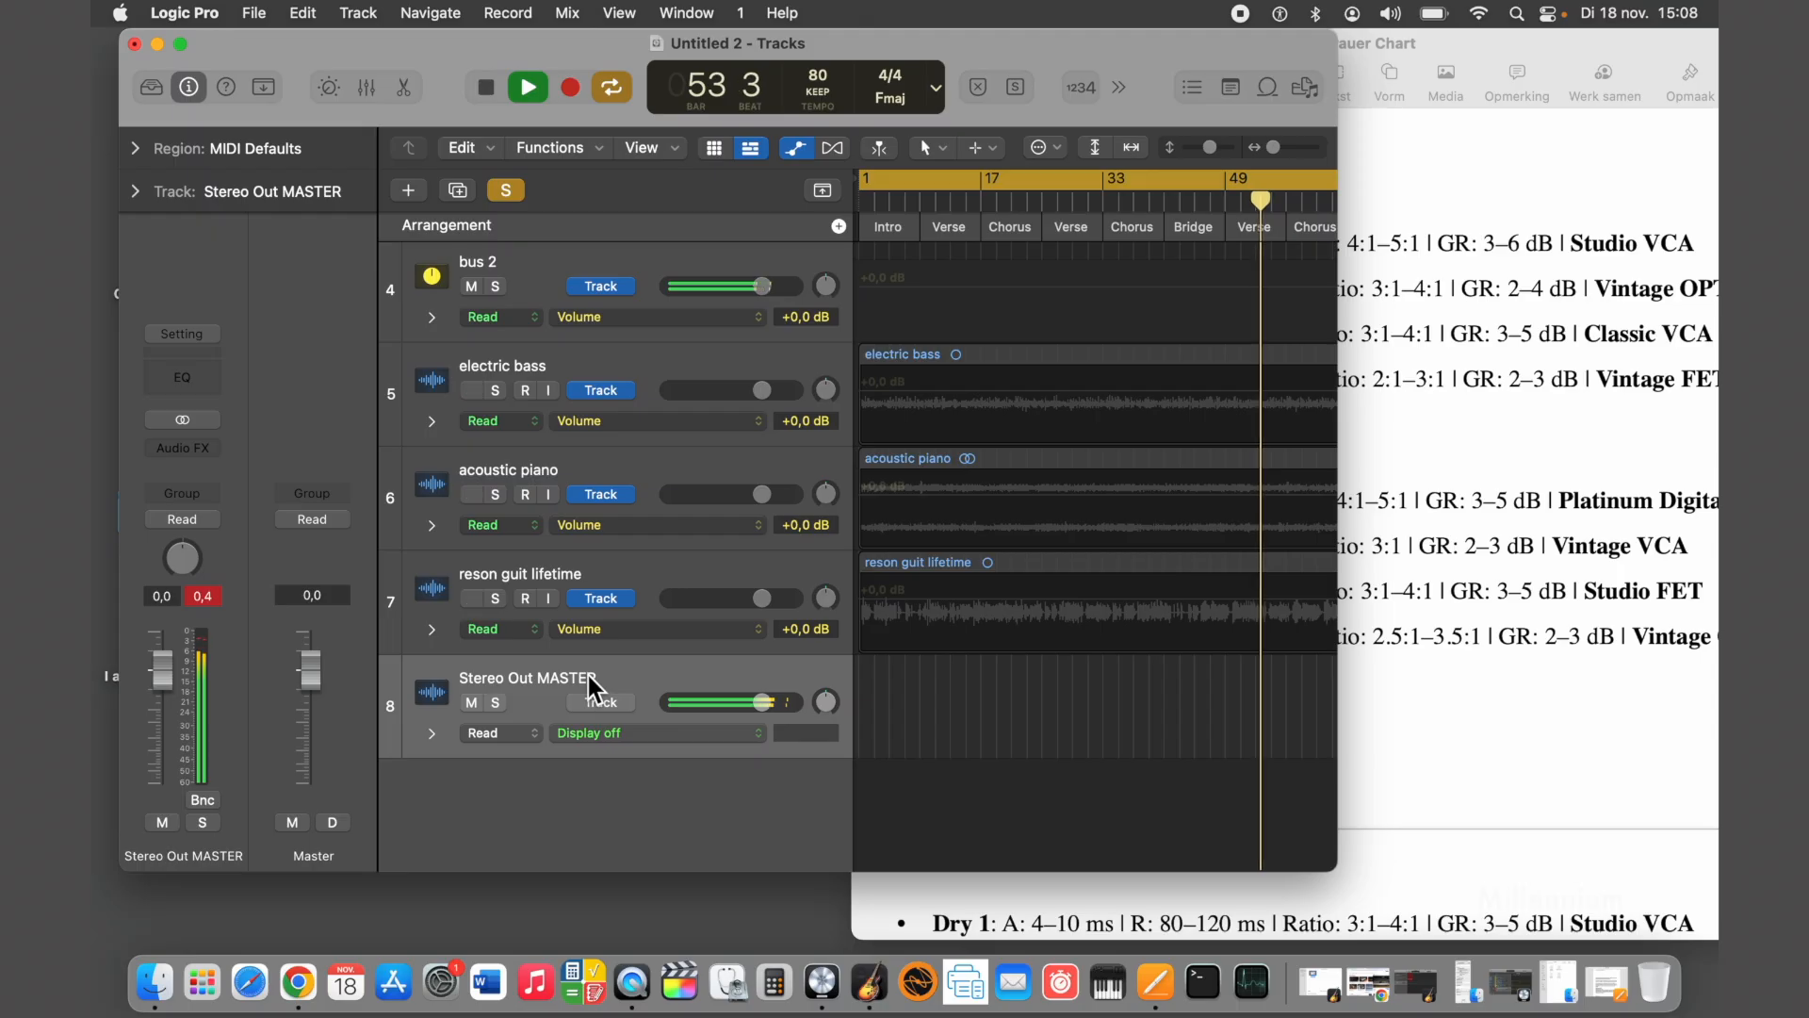
scroll(593, 685, up, 4)
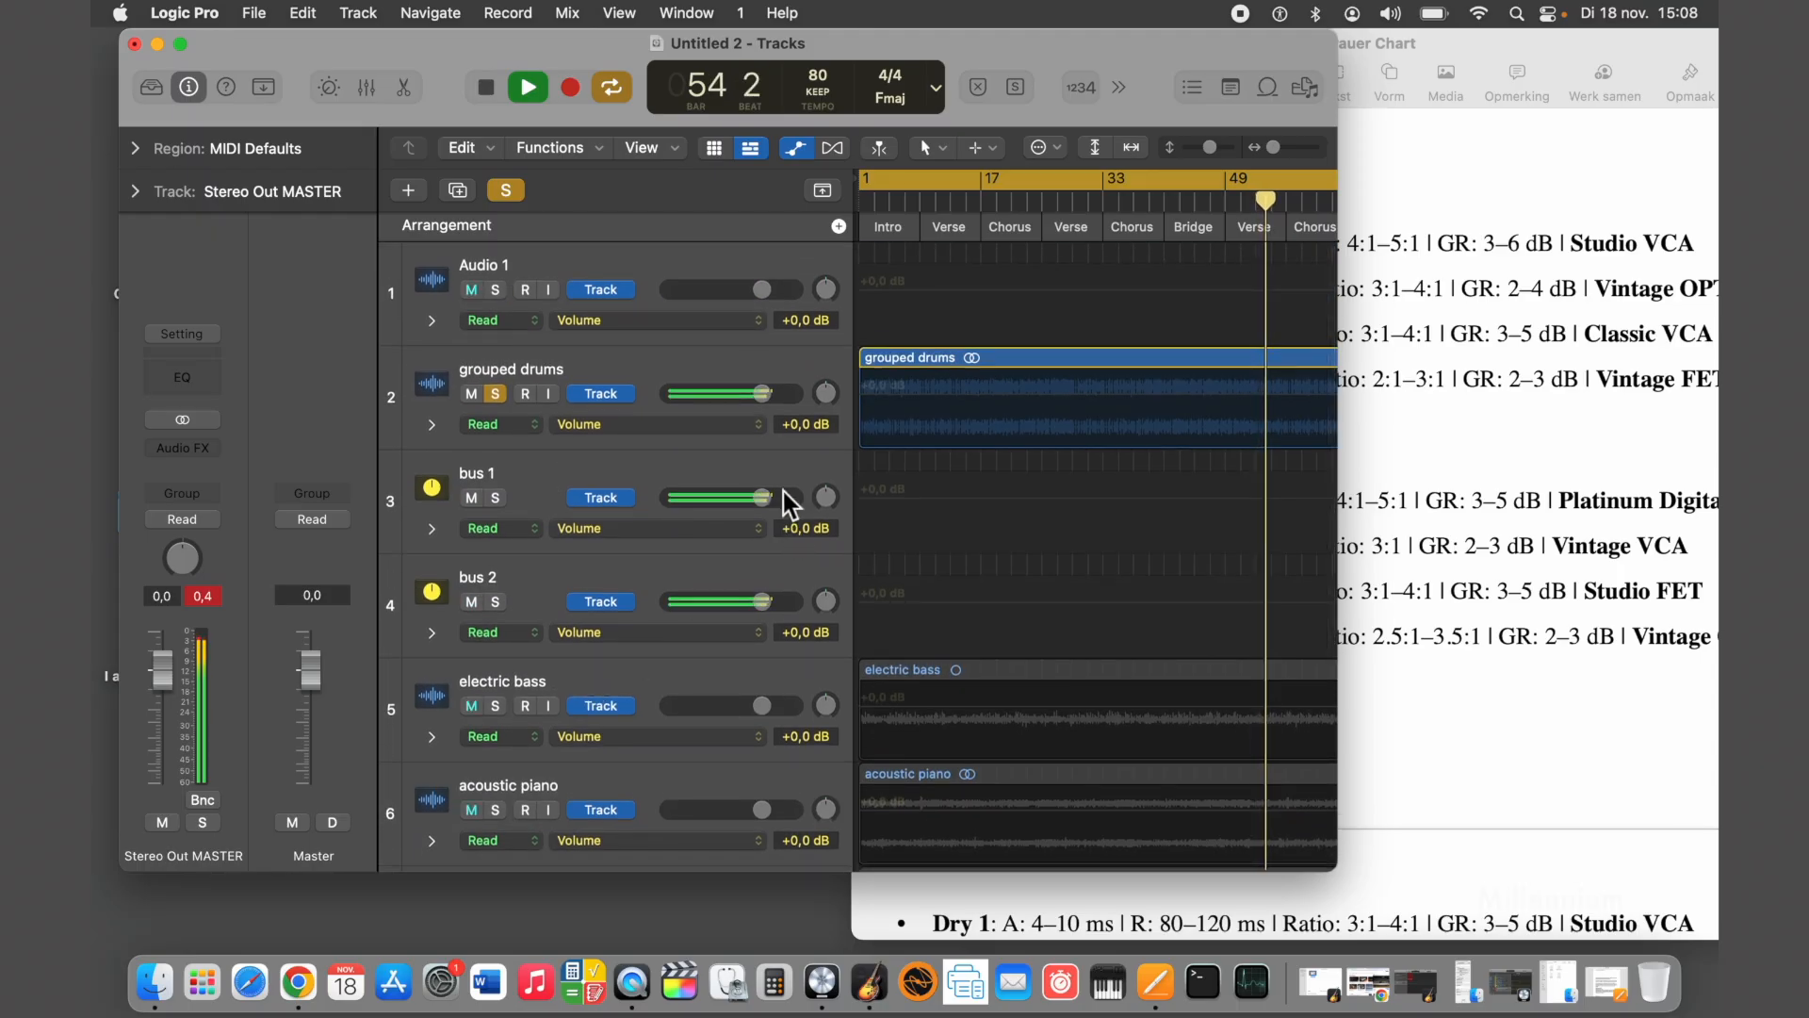
scroll(764, 519, down, 5)
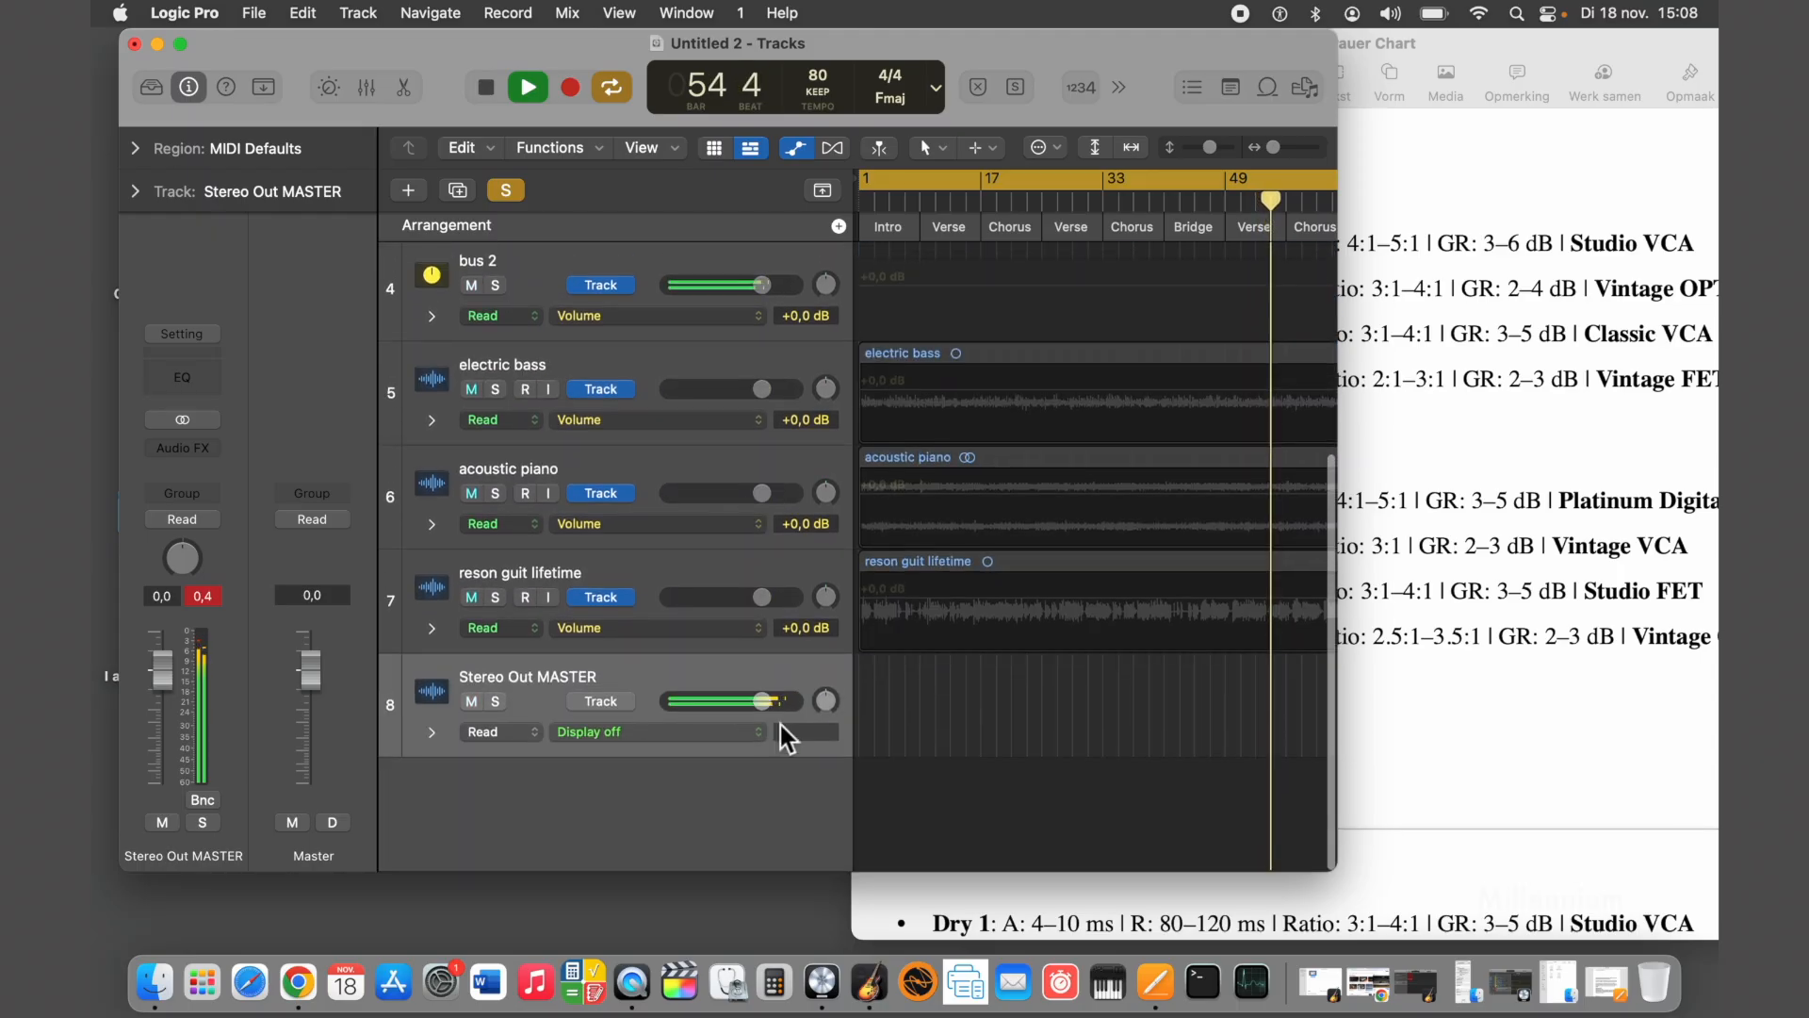
scroll(718, 511, up, 3)
scroll(660, 523, up, 2)
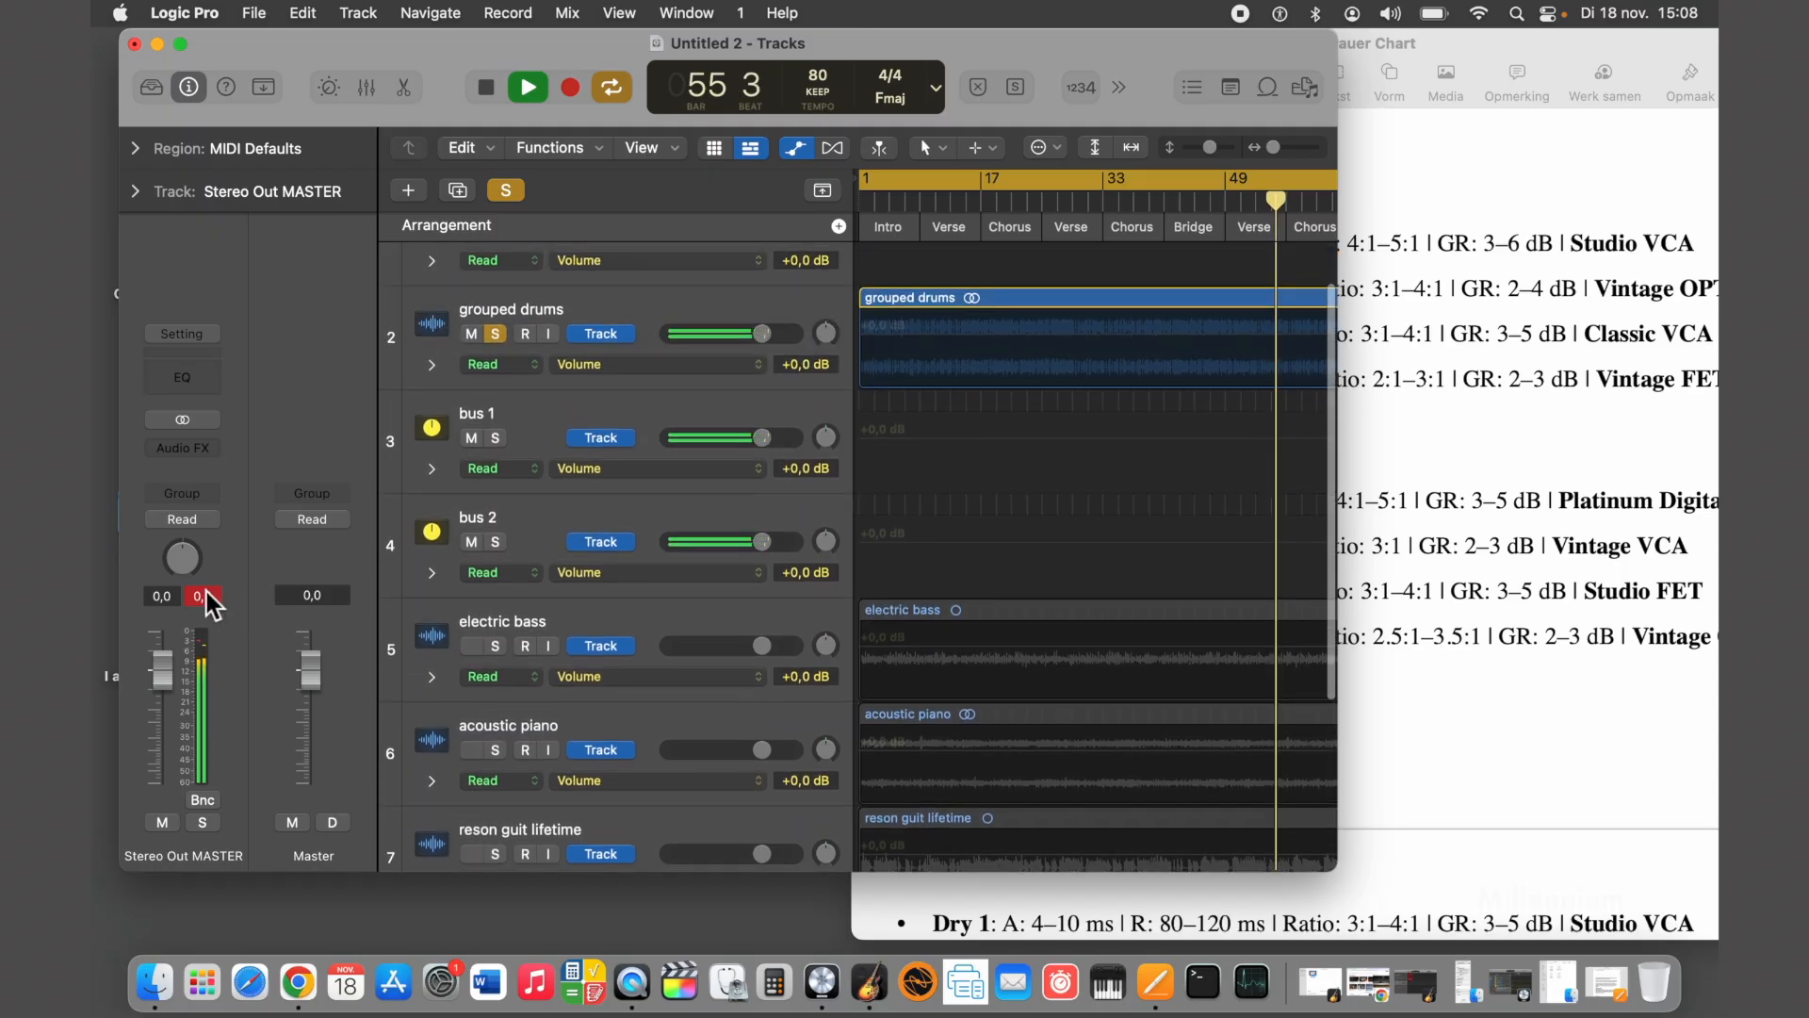
Lower the volumes of bus 1 and bus 2 to -5,0 dB each and reset the Stereo Out MASTER peak reading
scroll(764, 377, up, 1)
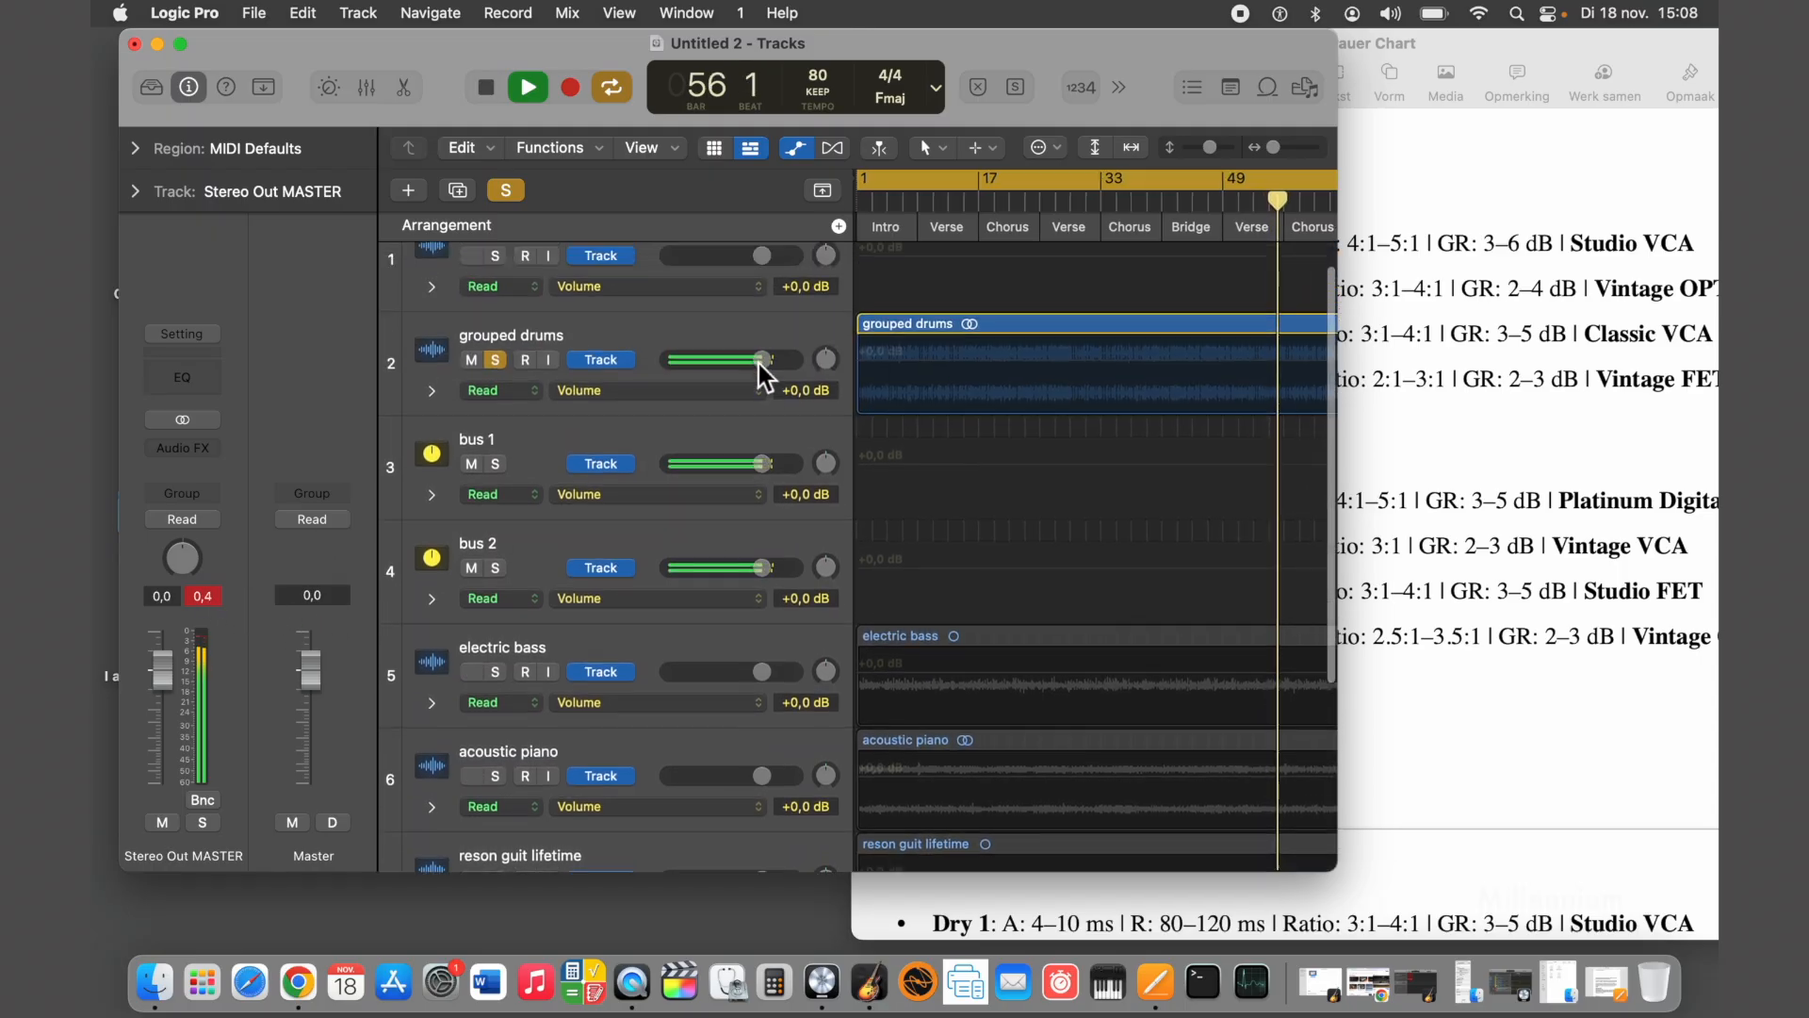
click(770, 465)
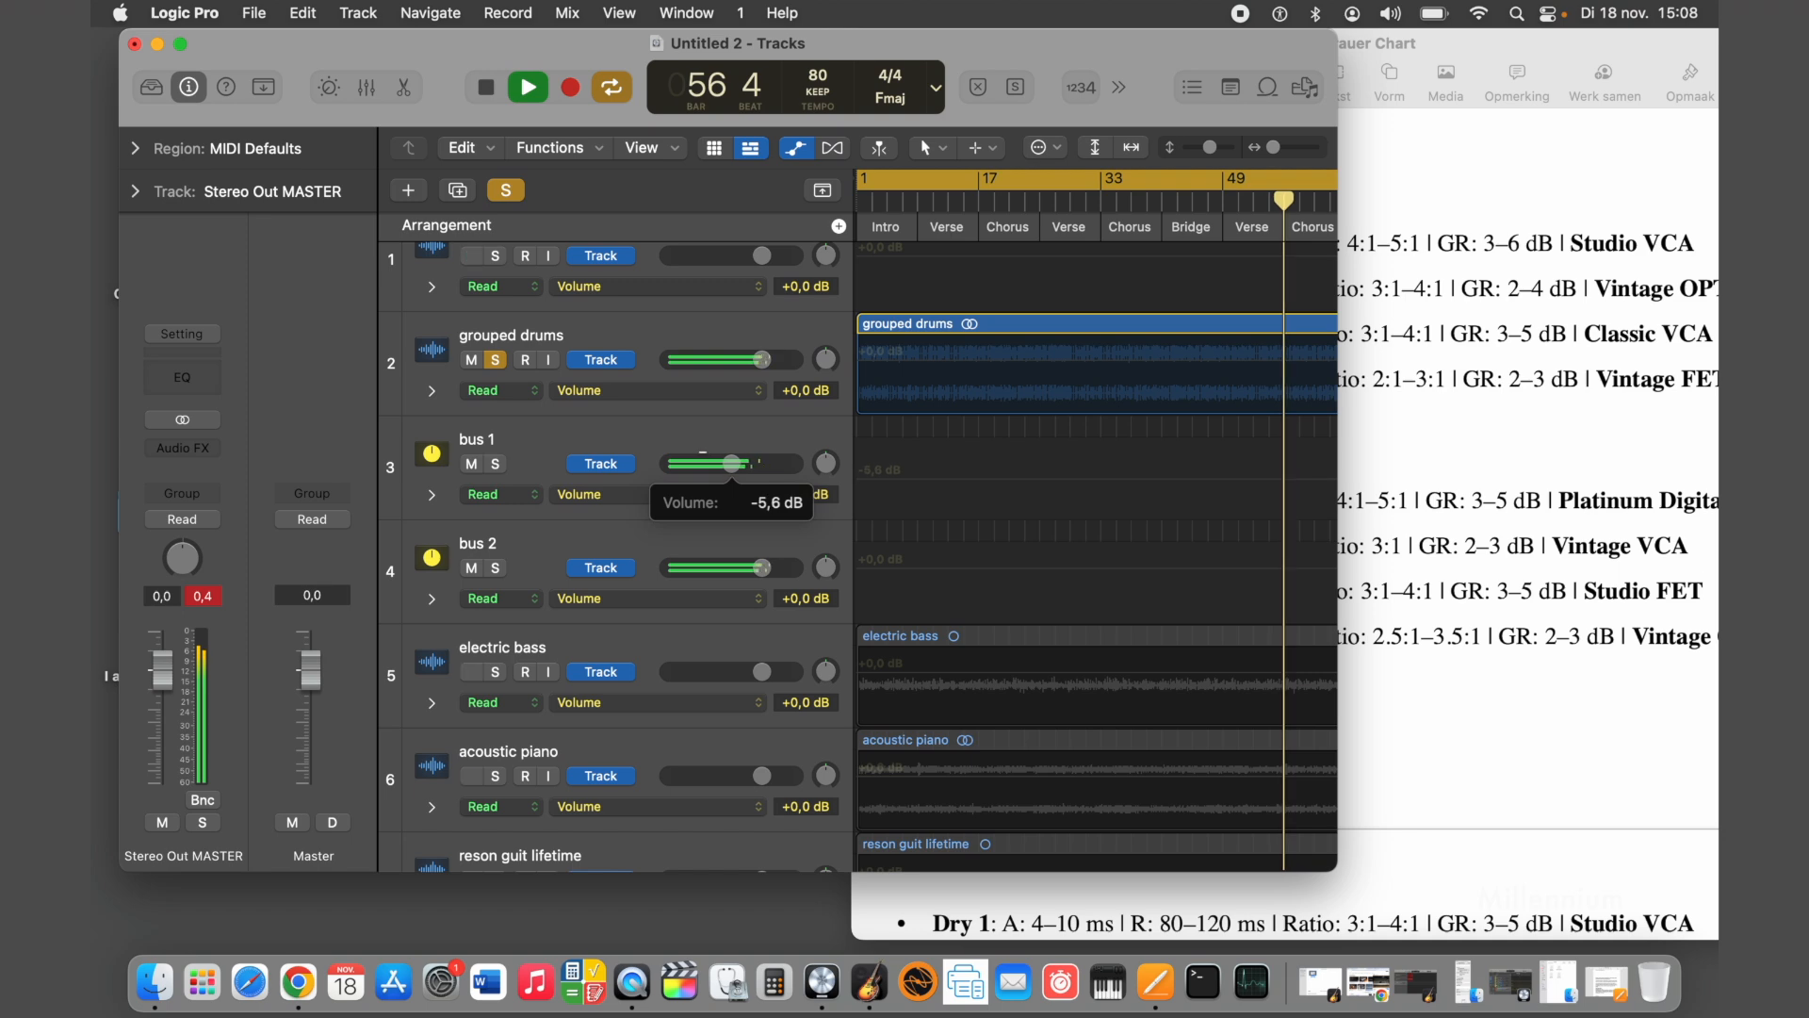
drag(735, 464, 735, 463)
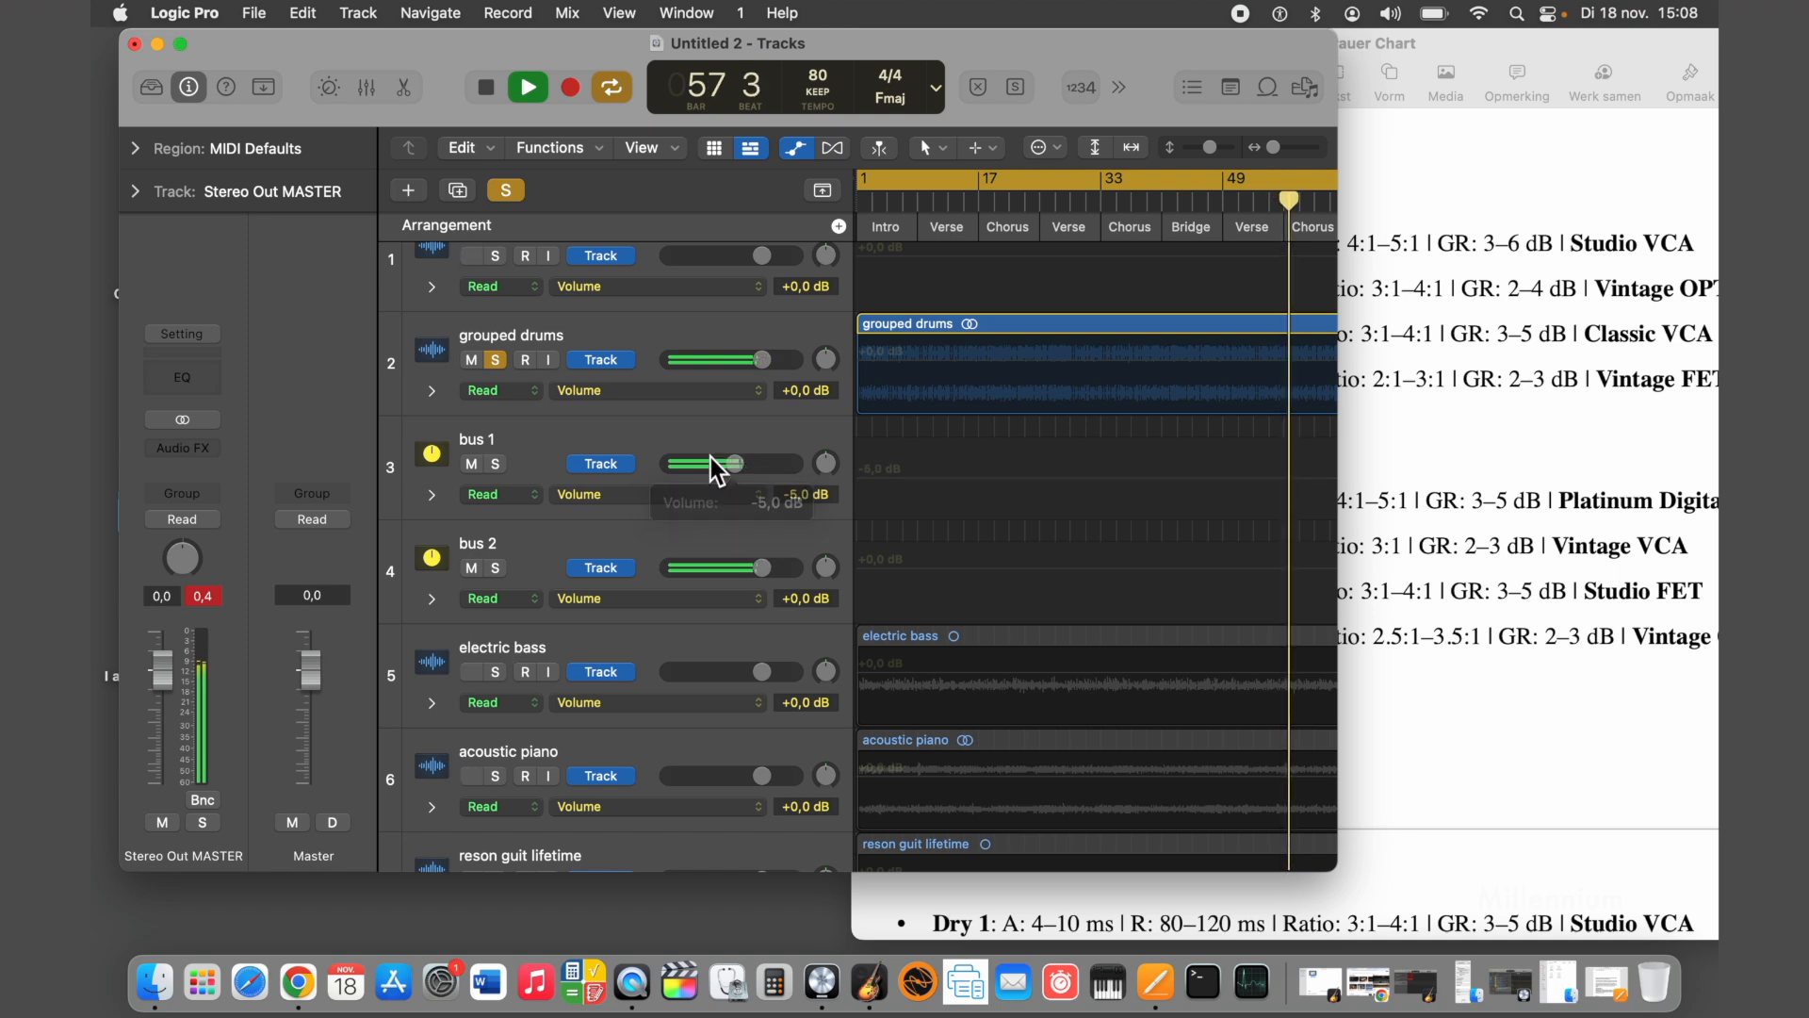
drag(765, 568, 749, 567)
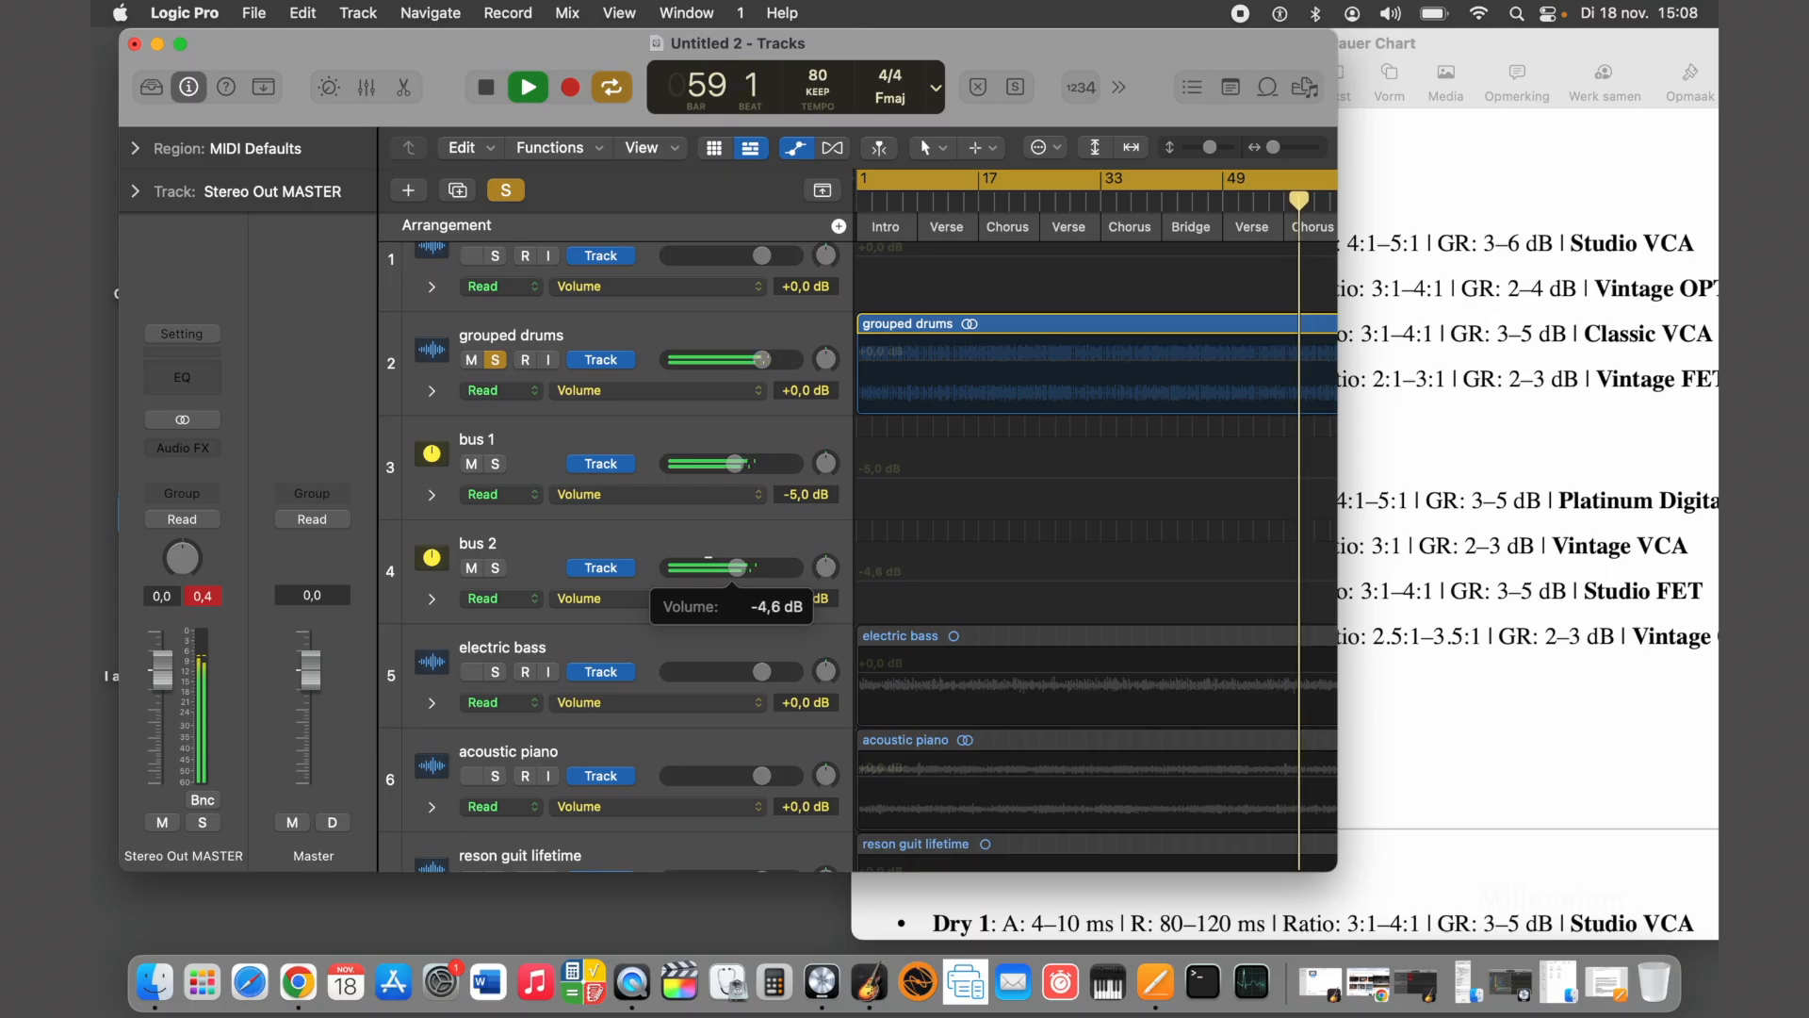
drag(735, 567, 735, 568)
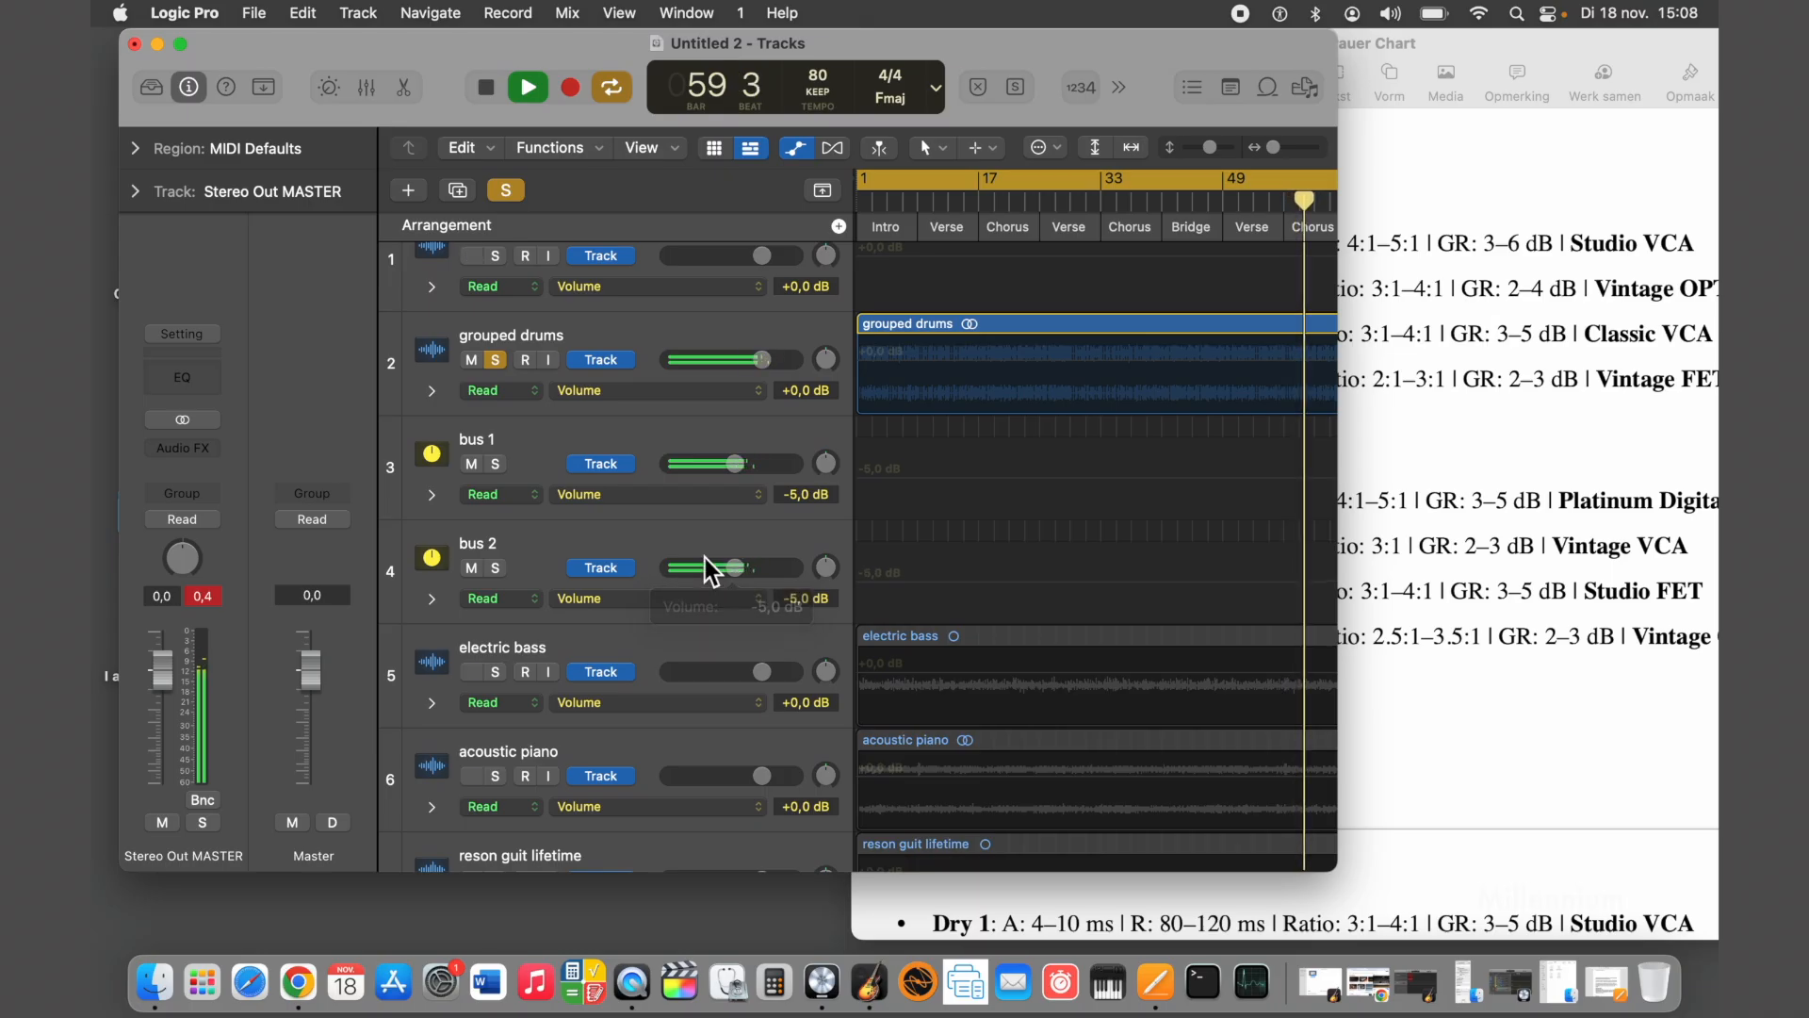
click(213, 603)
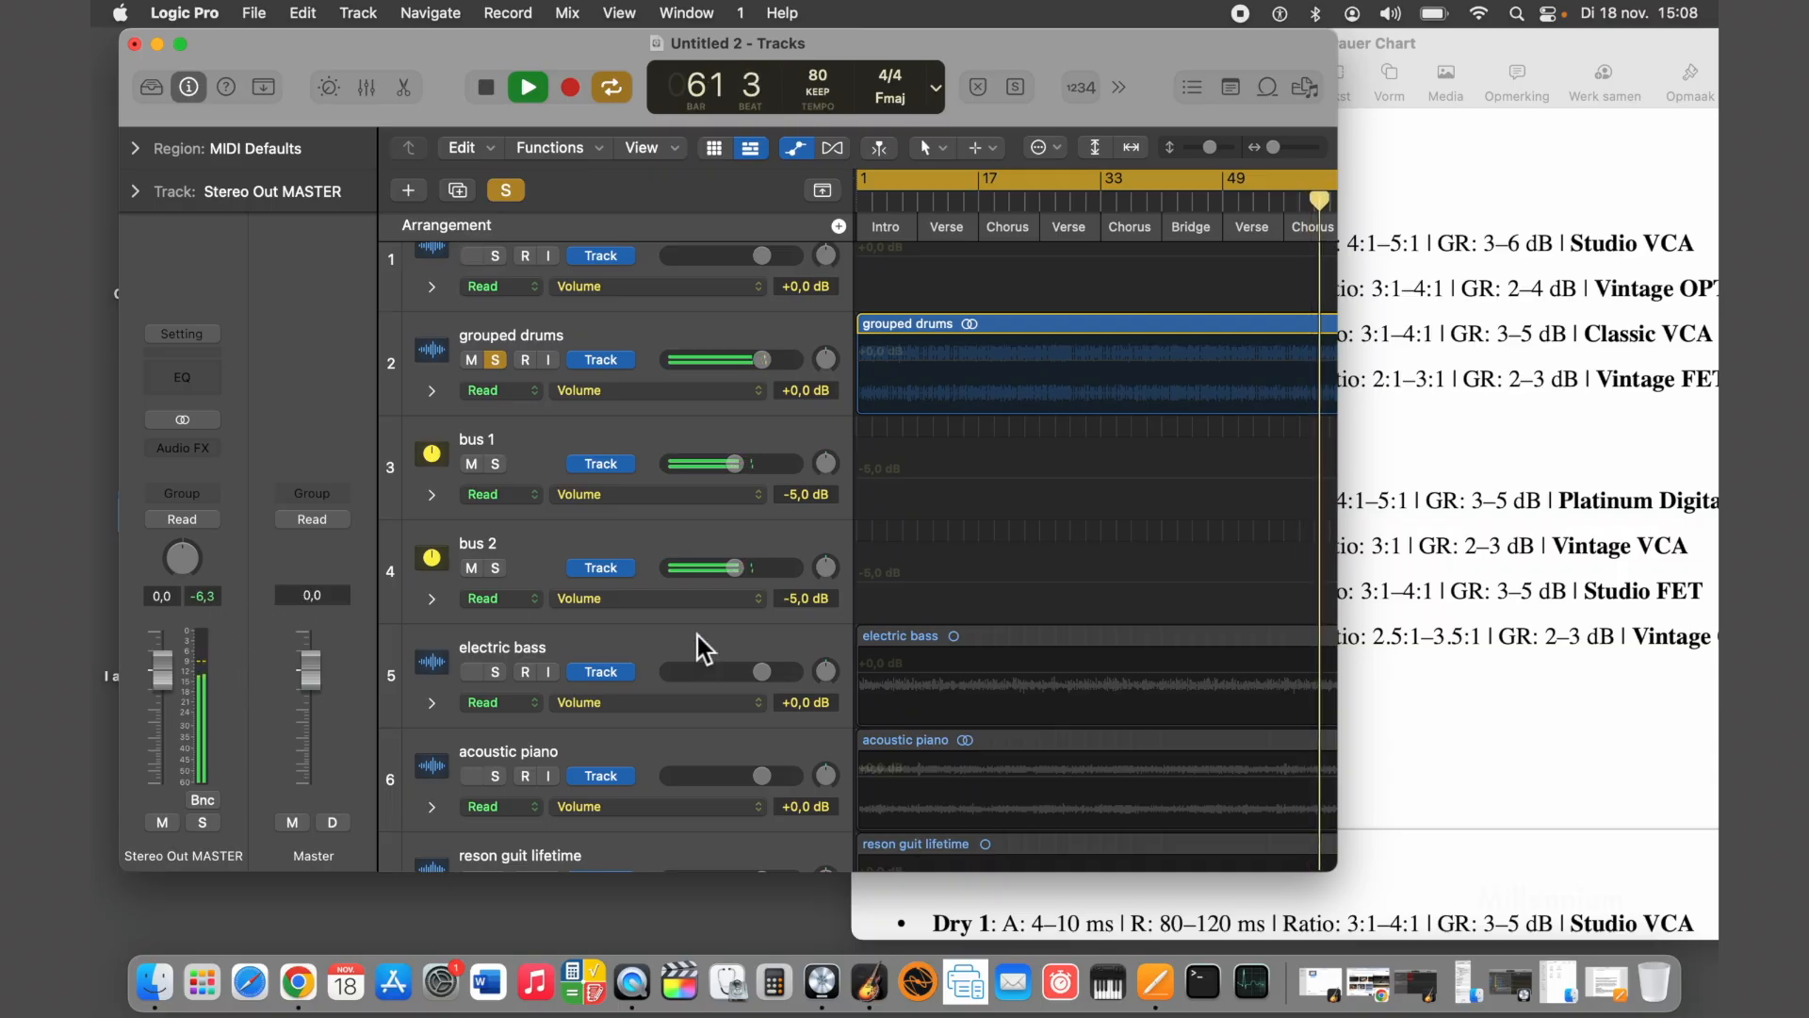
Route the output of the bus 1 channel to Bus 3
click(626, 430)
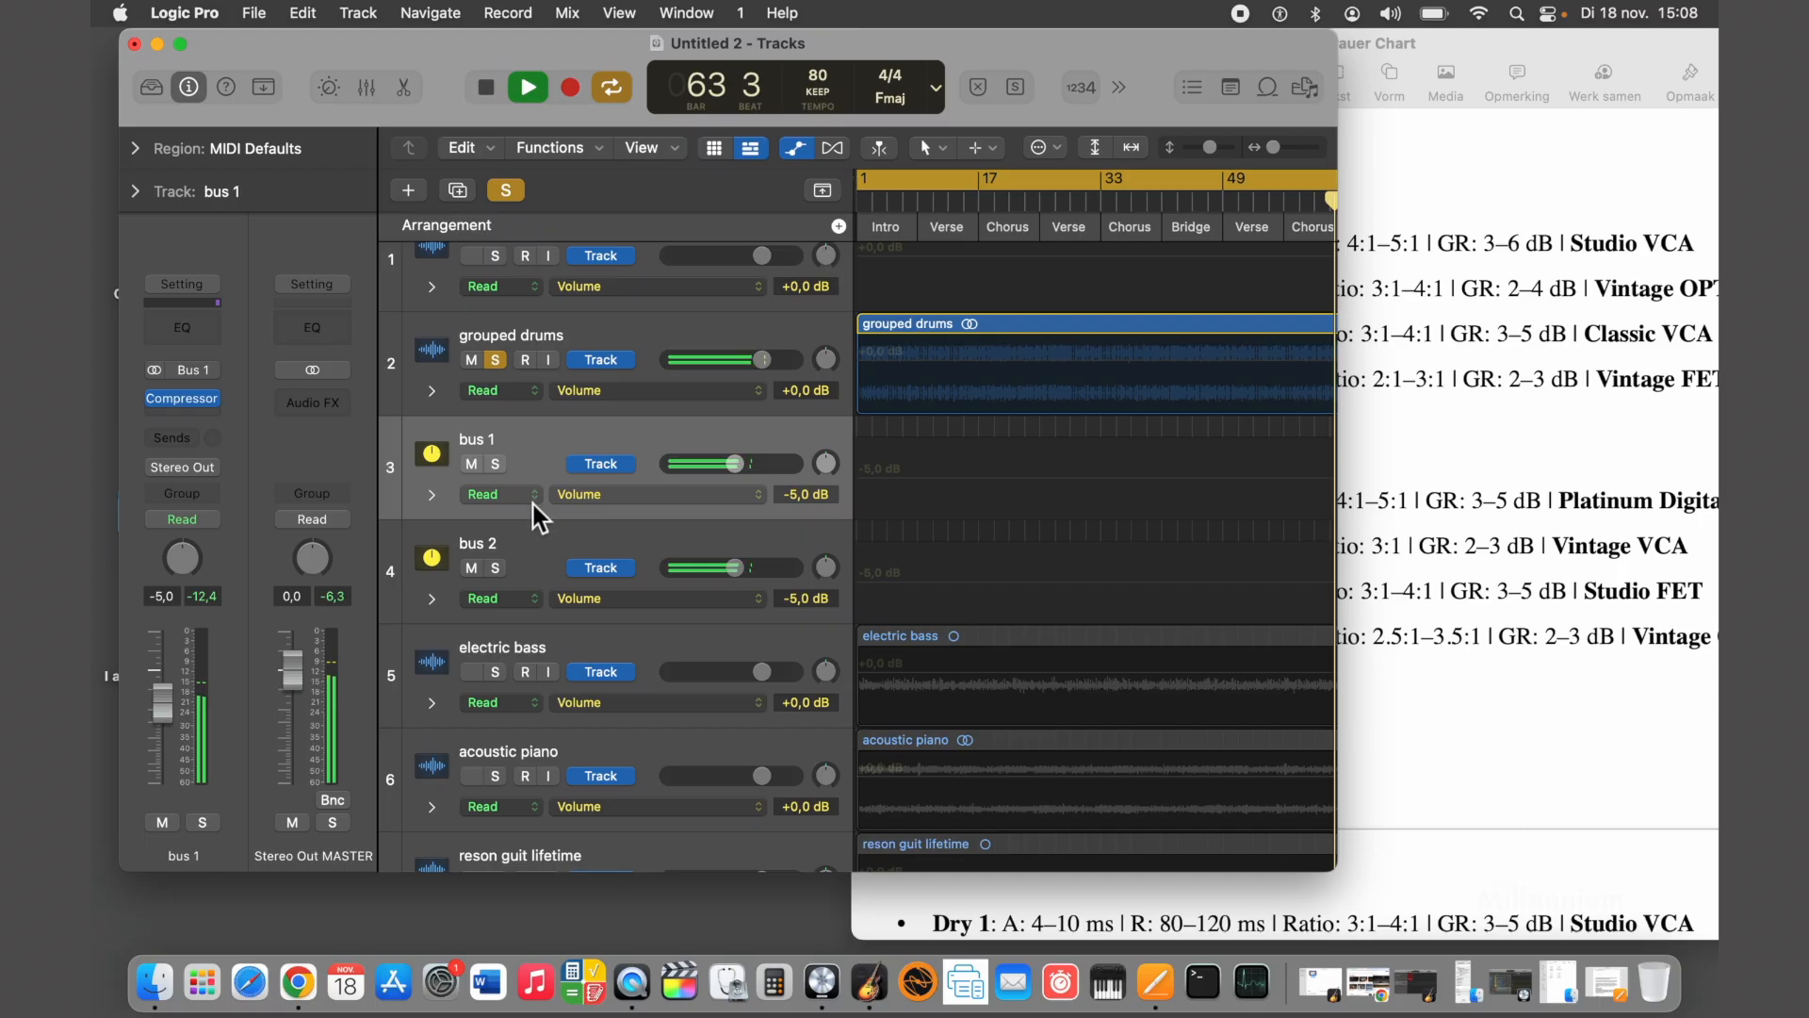
click(542, 540)
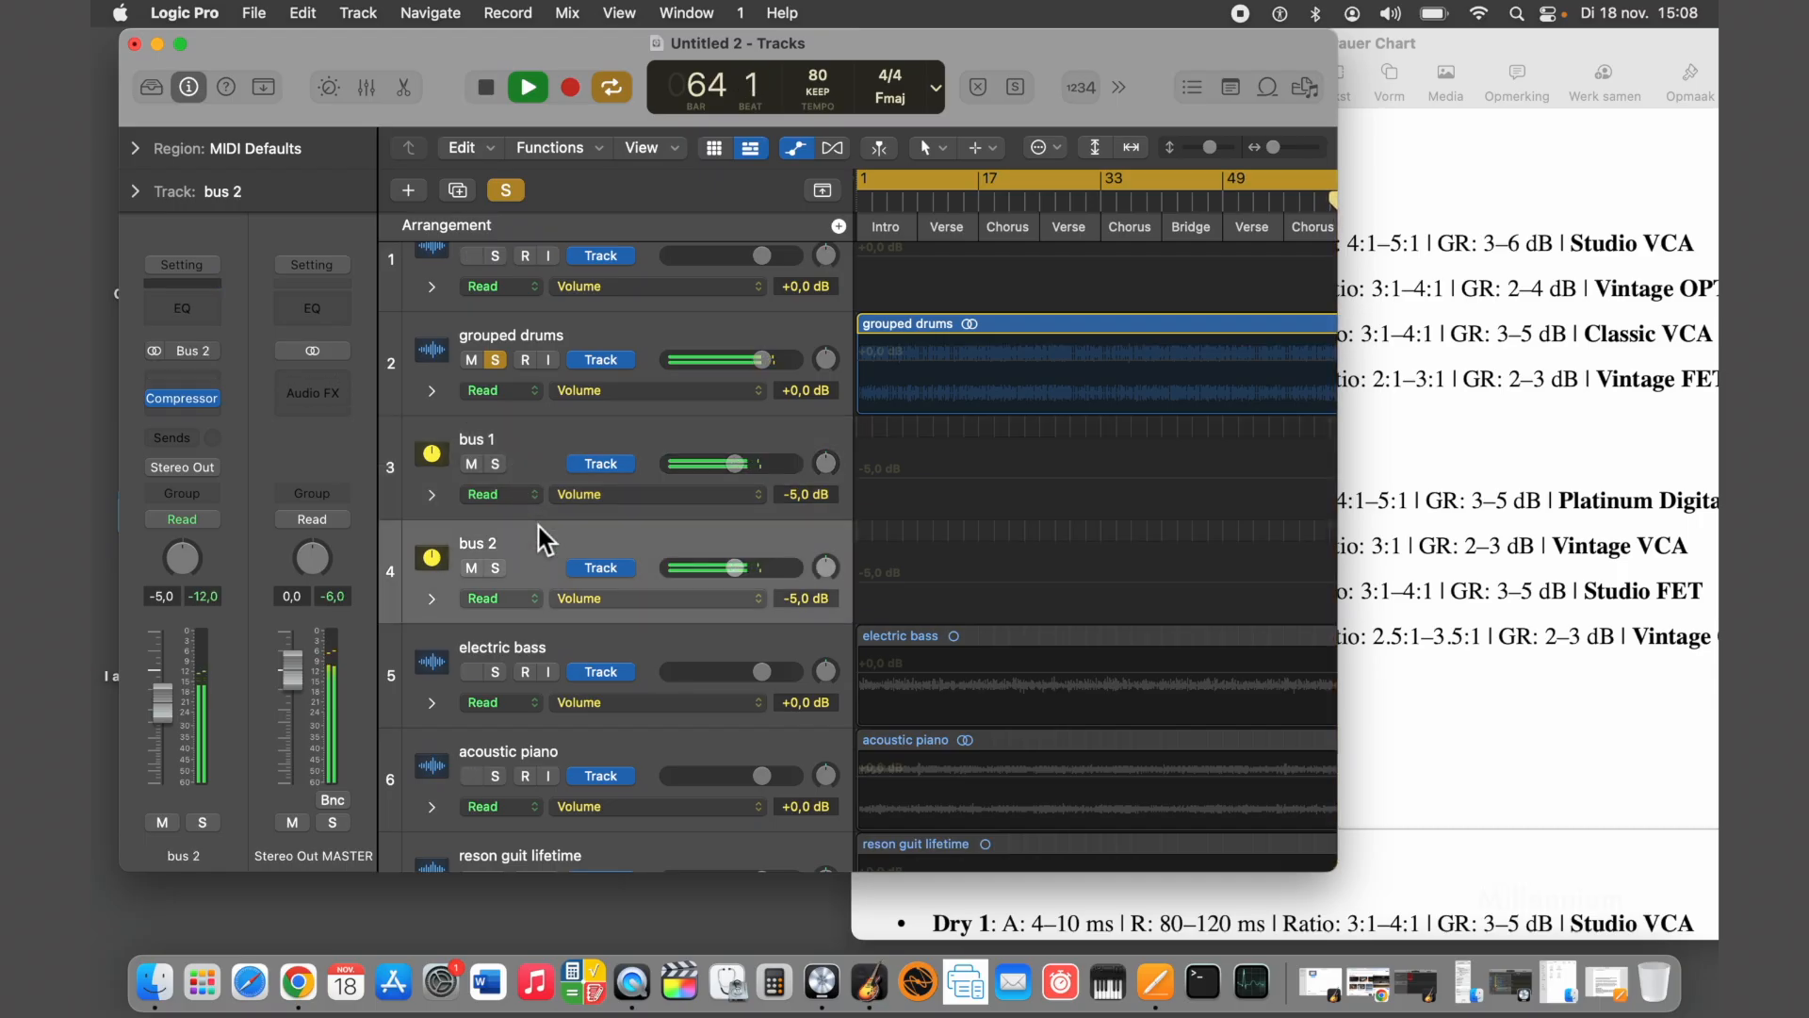
click(532, 452)
click(189, 486)
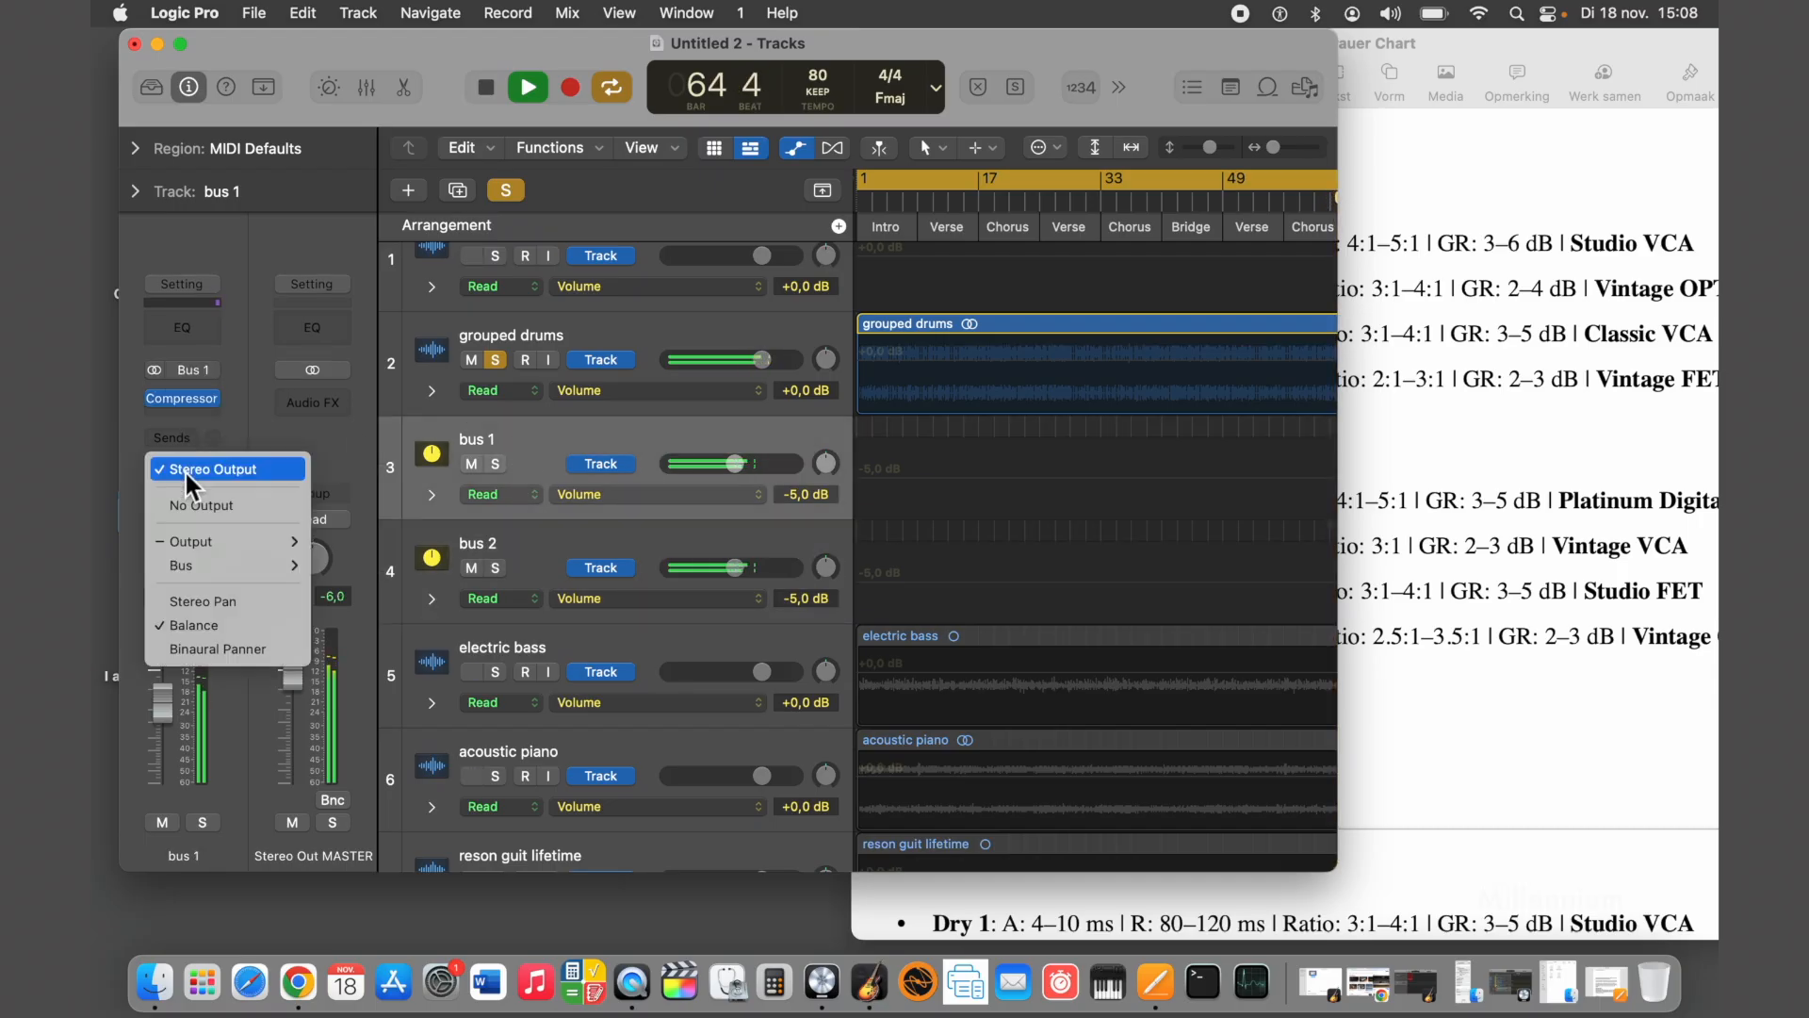
mouse_move(231, 565)
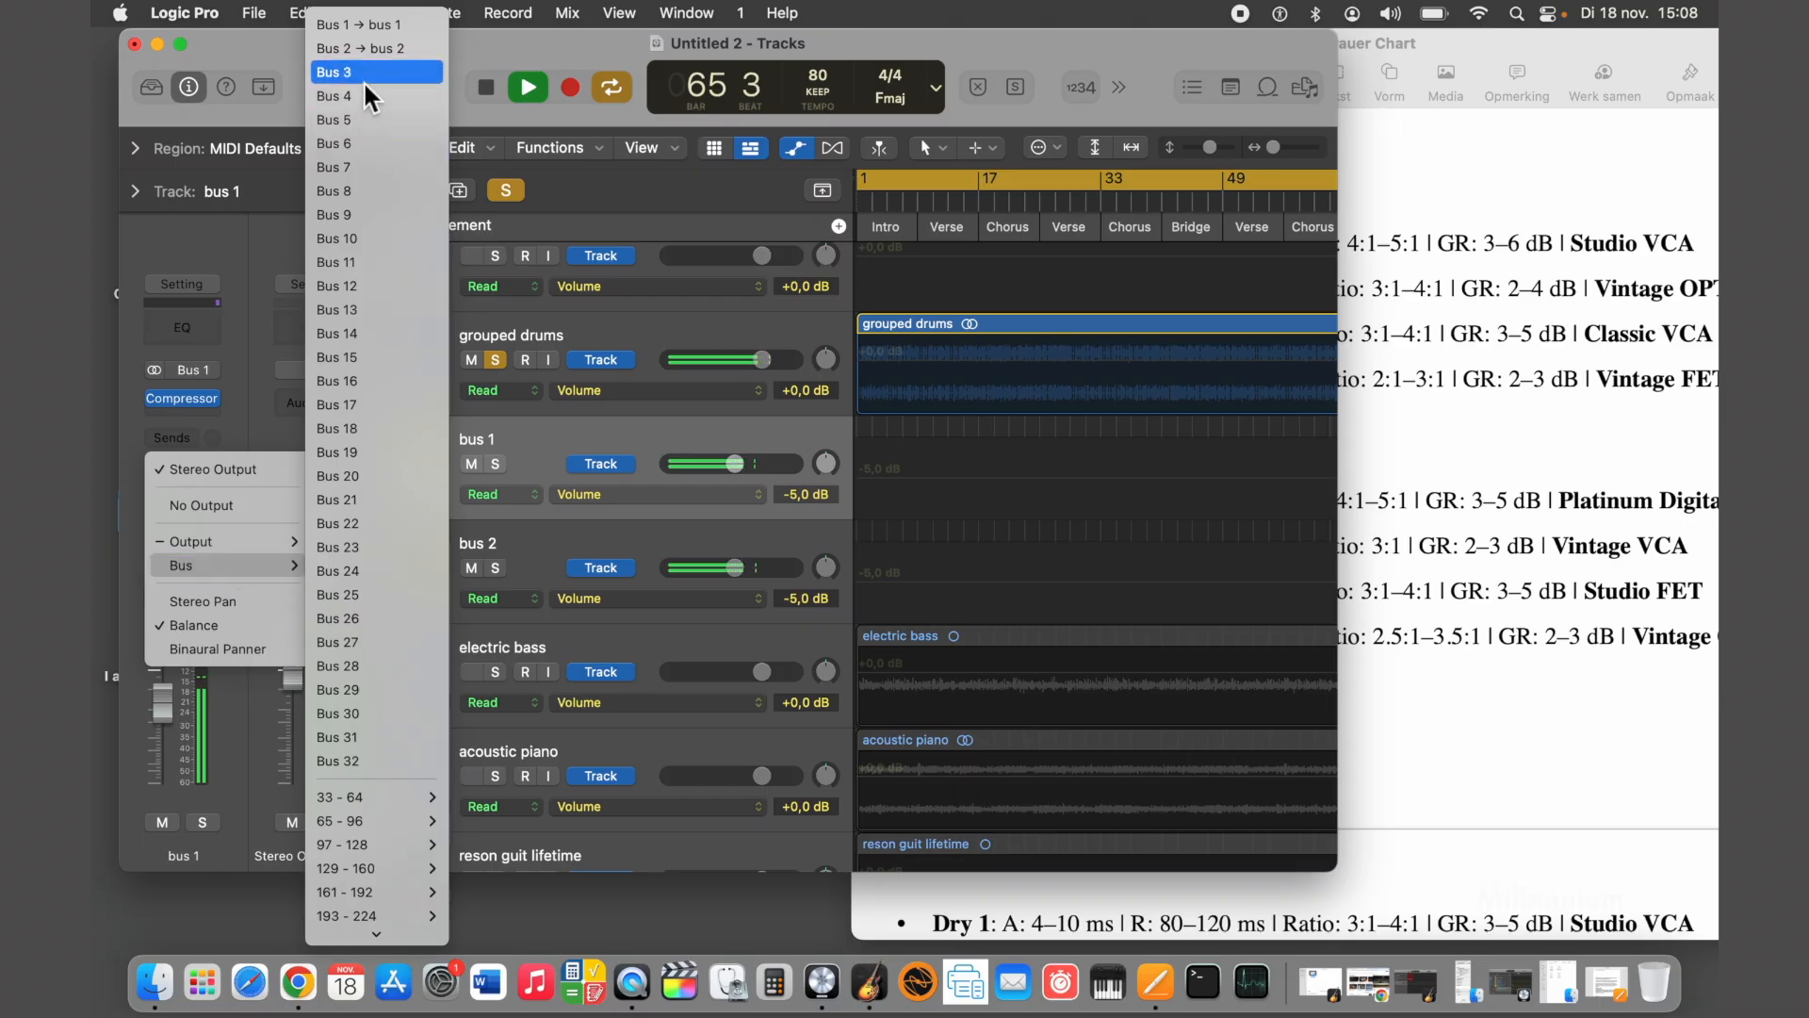
click(528, 448)
Route the output of the bus 2 channel to Bus 3 as well
click(560, 547)
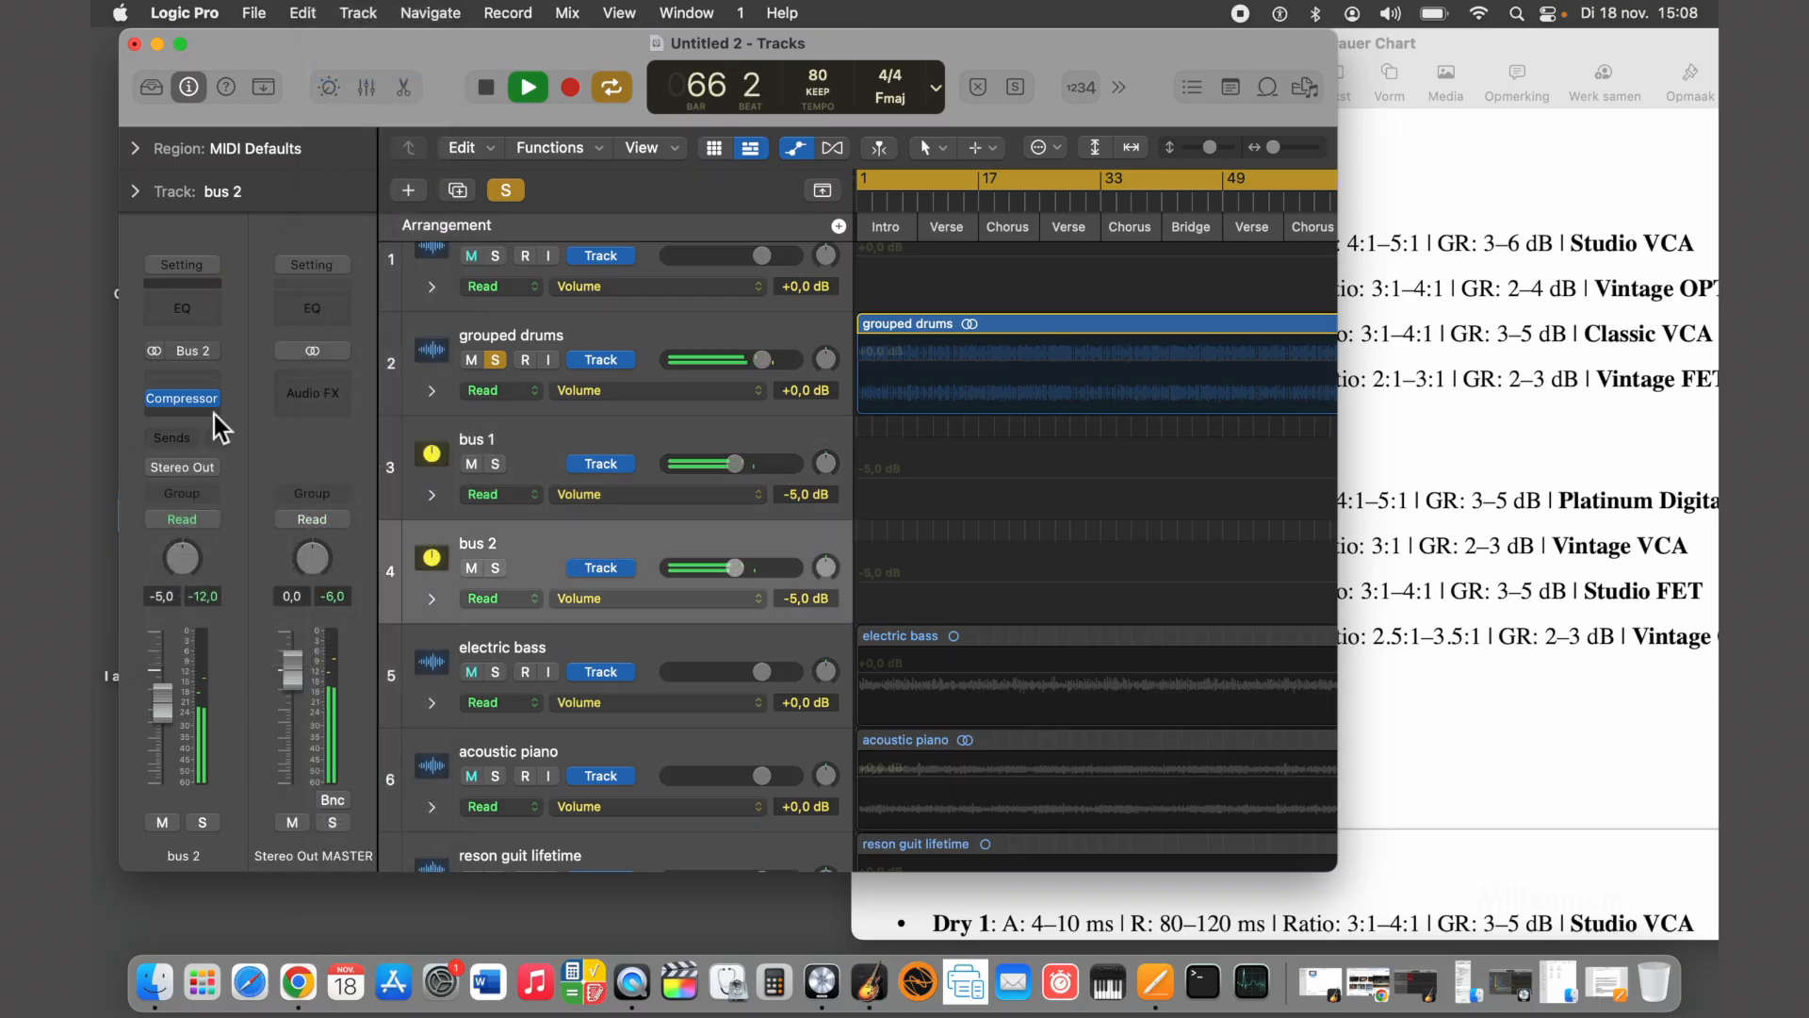
click(188, 469)
mouse_move(236, 567)
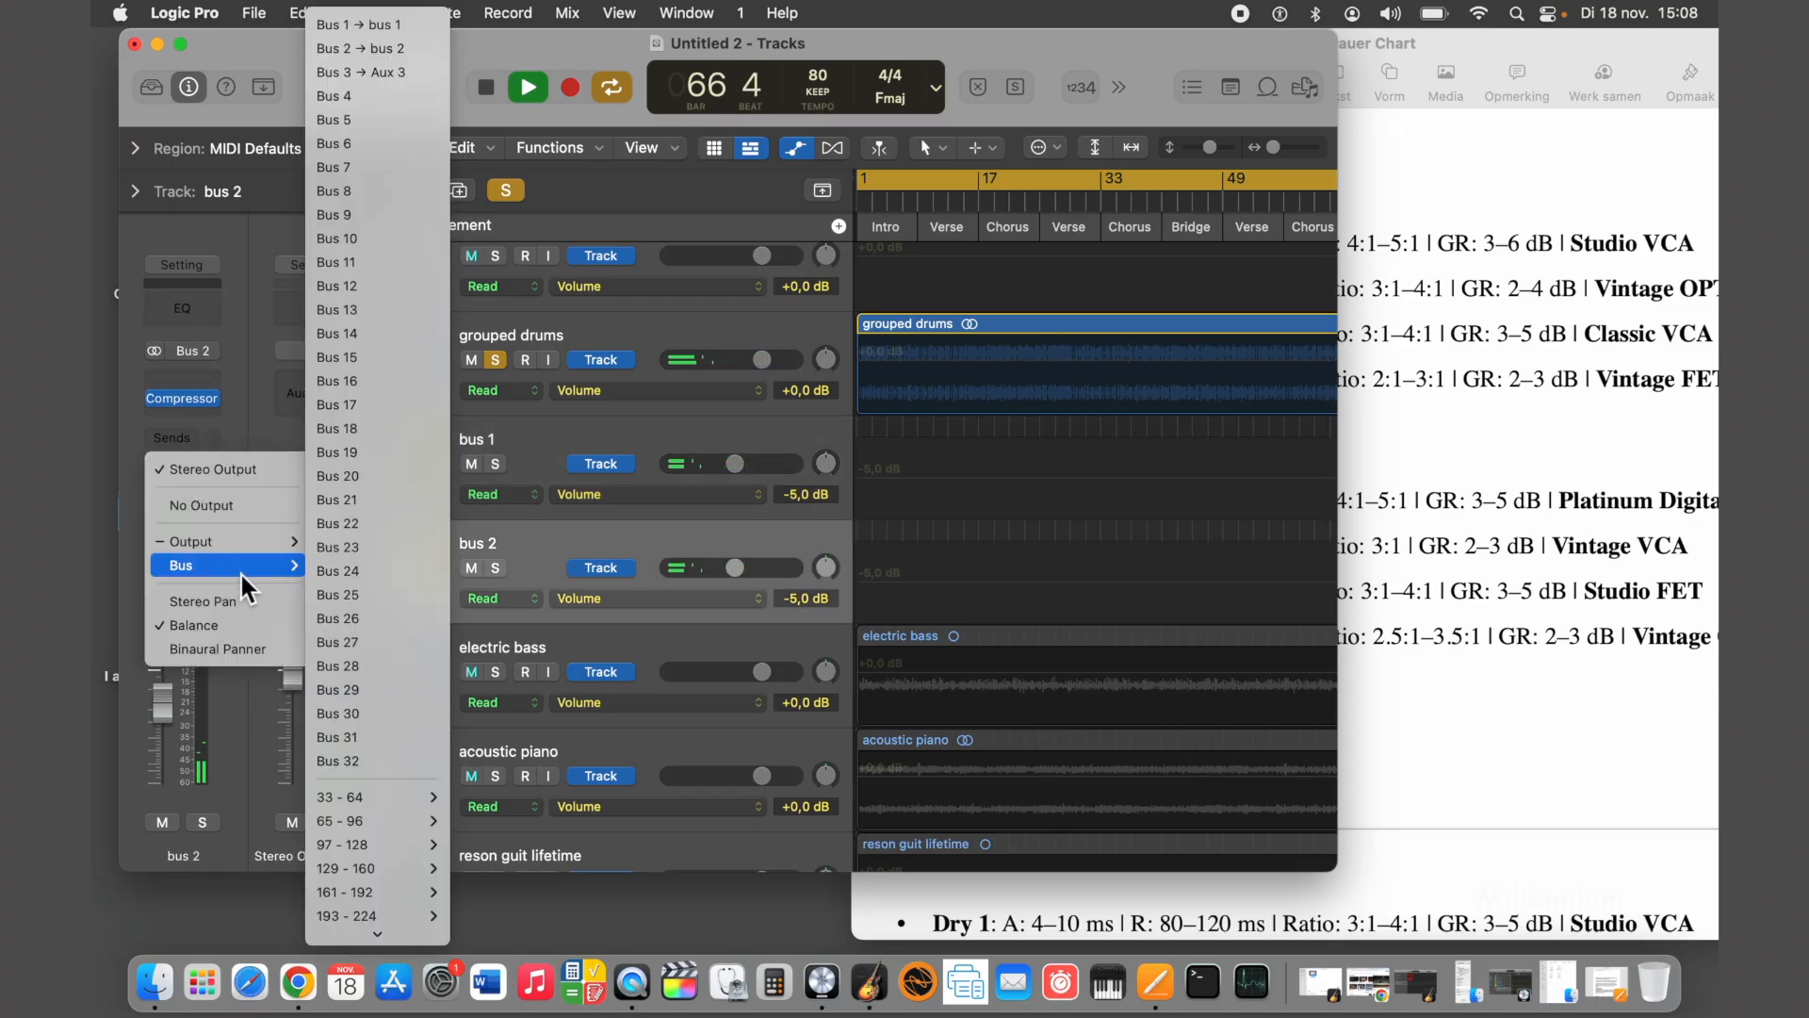
click(389, 73)
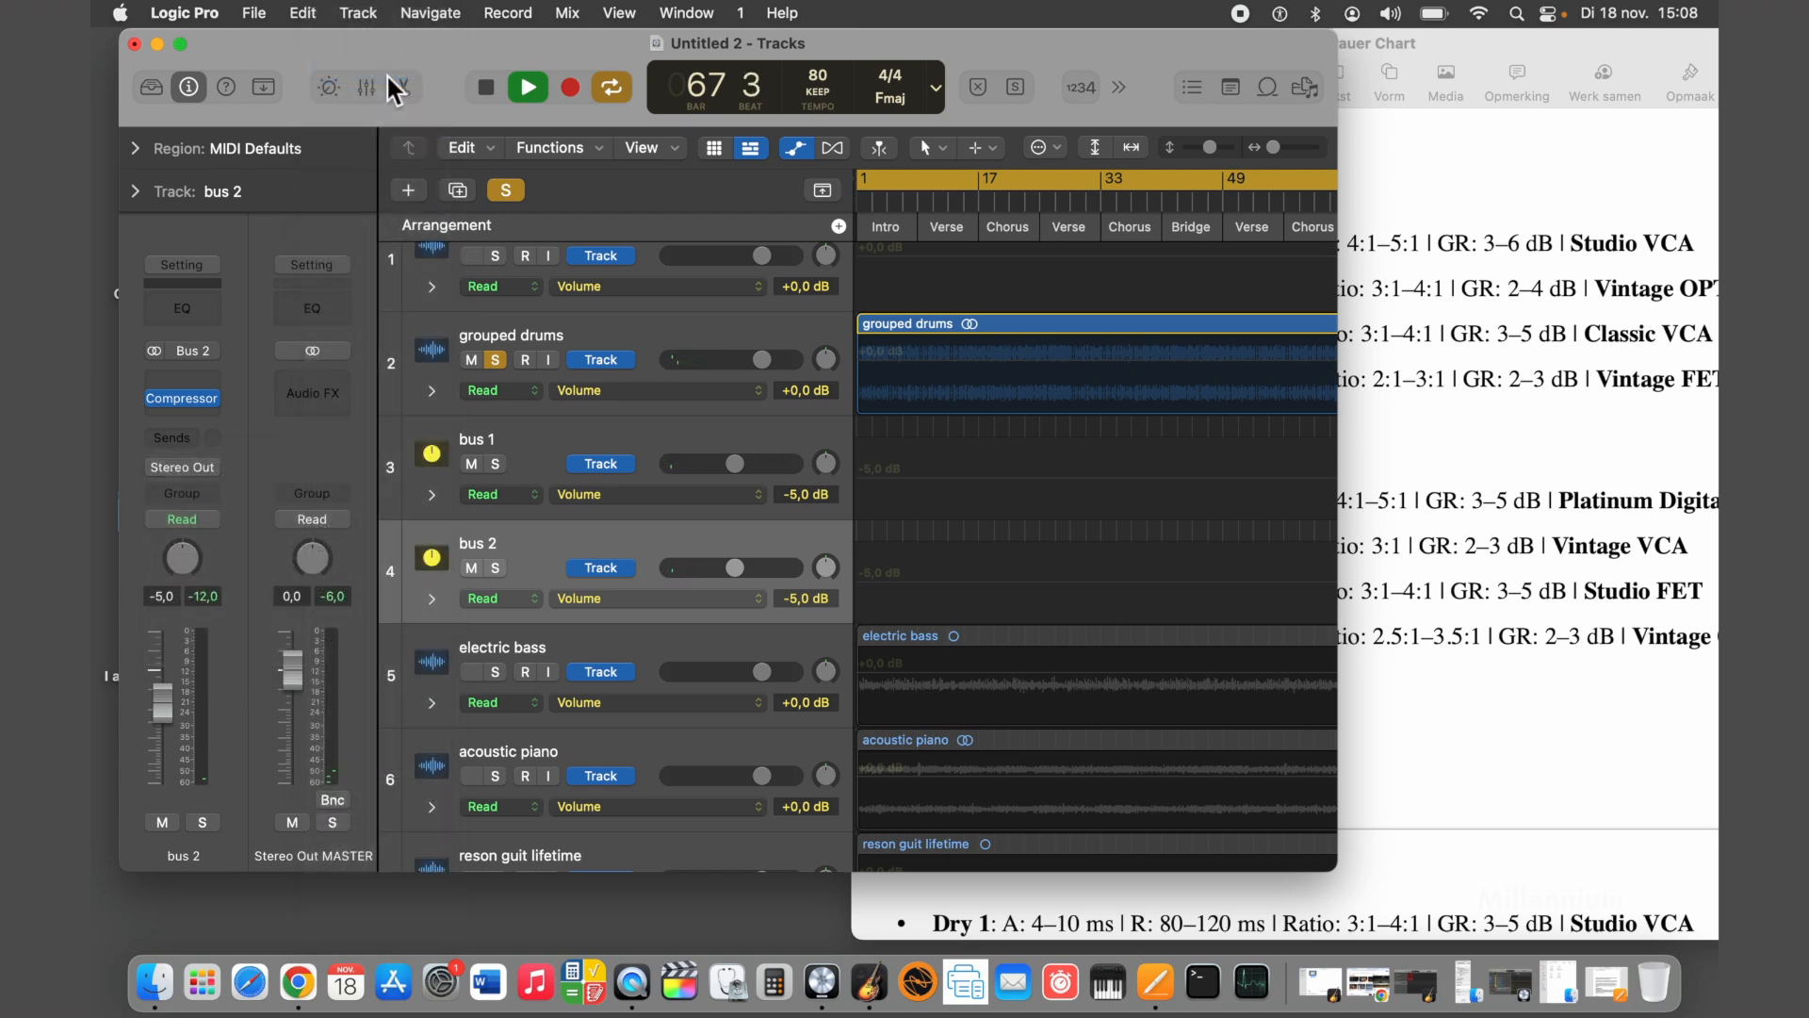
Create an arrangement track for the aux channel fed by Bus 3 and name it "bus 3 dry compressed drums"
right_click(301, 246)
click(321, 251)
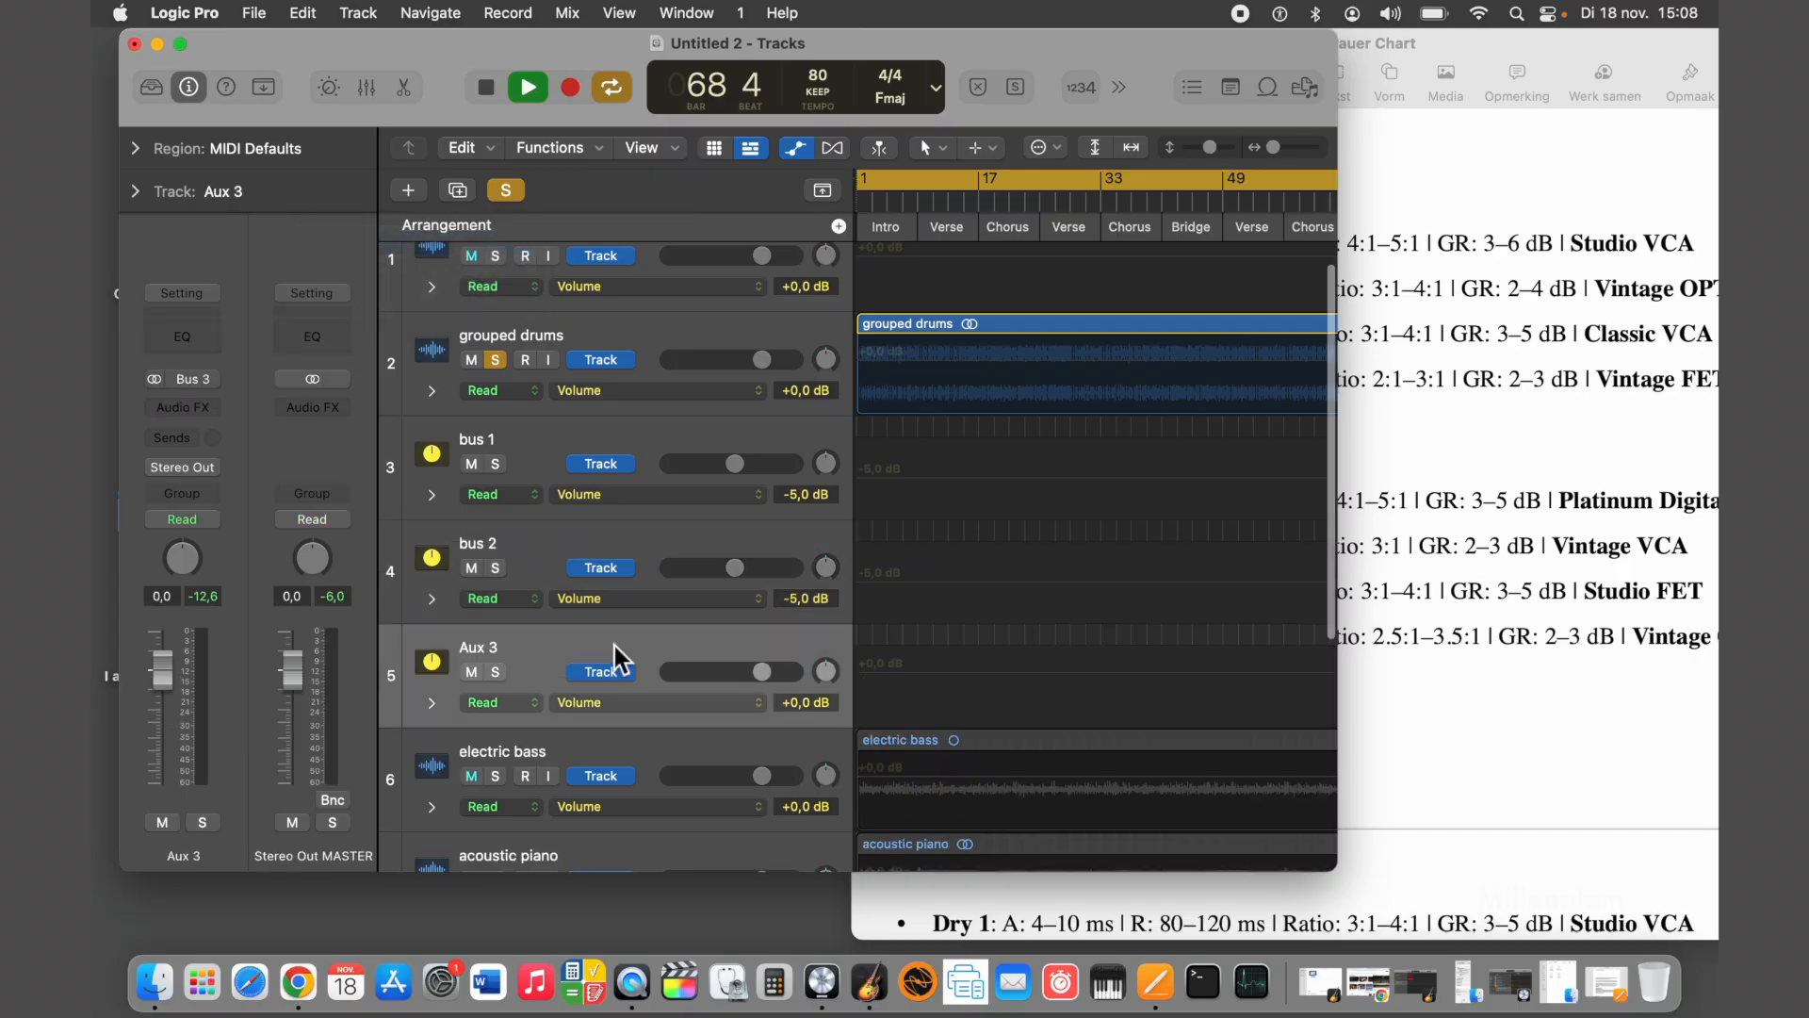
double_click(542, 649)
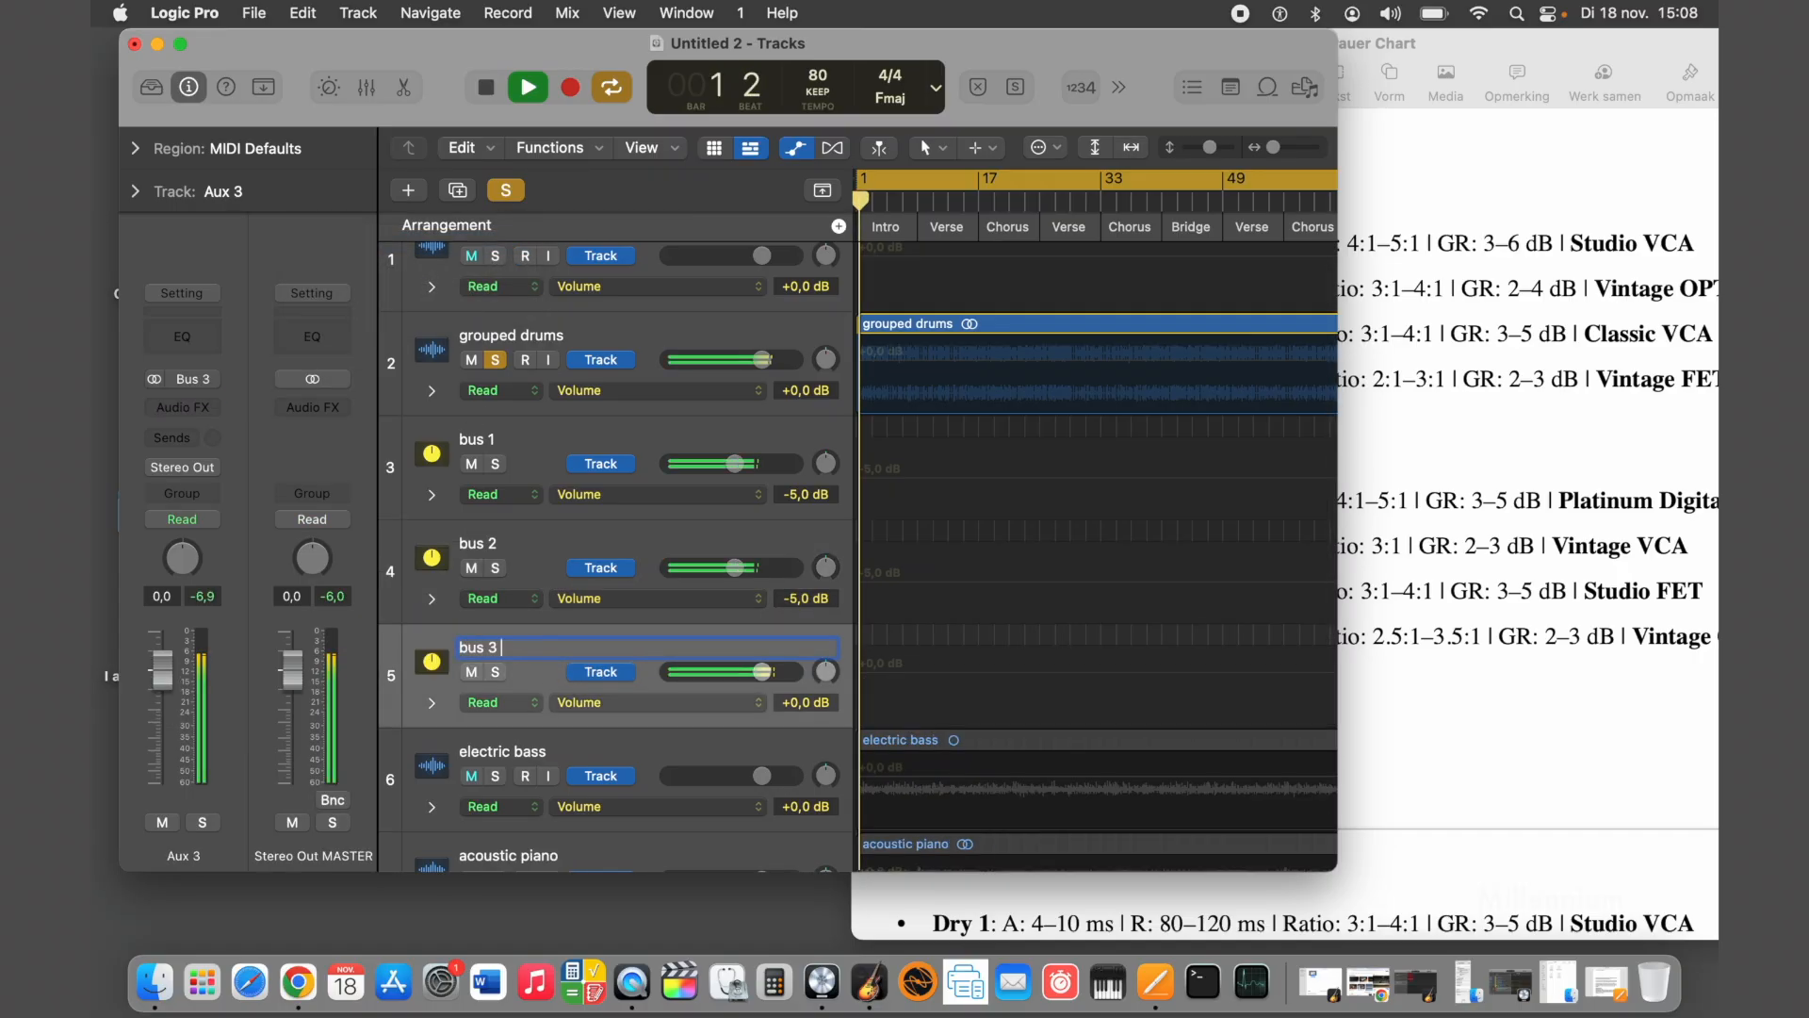
text(bus 3 dry)
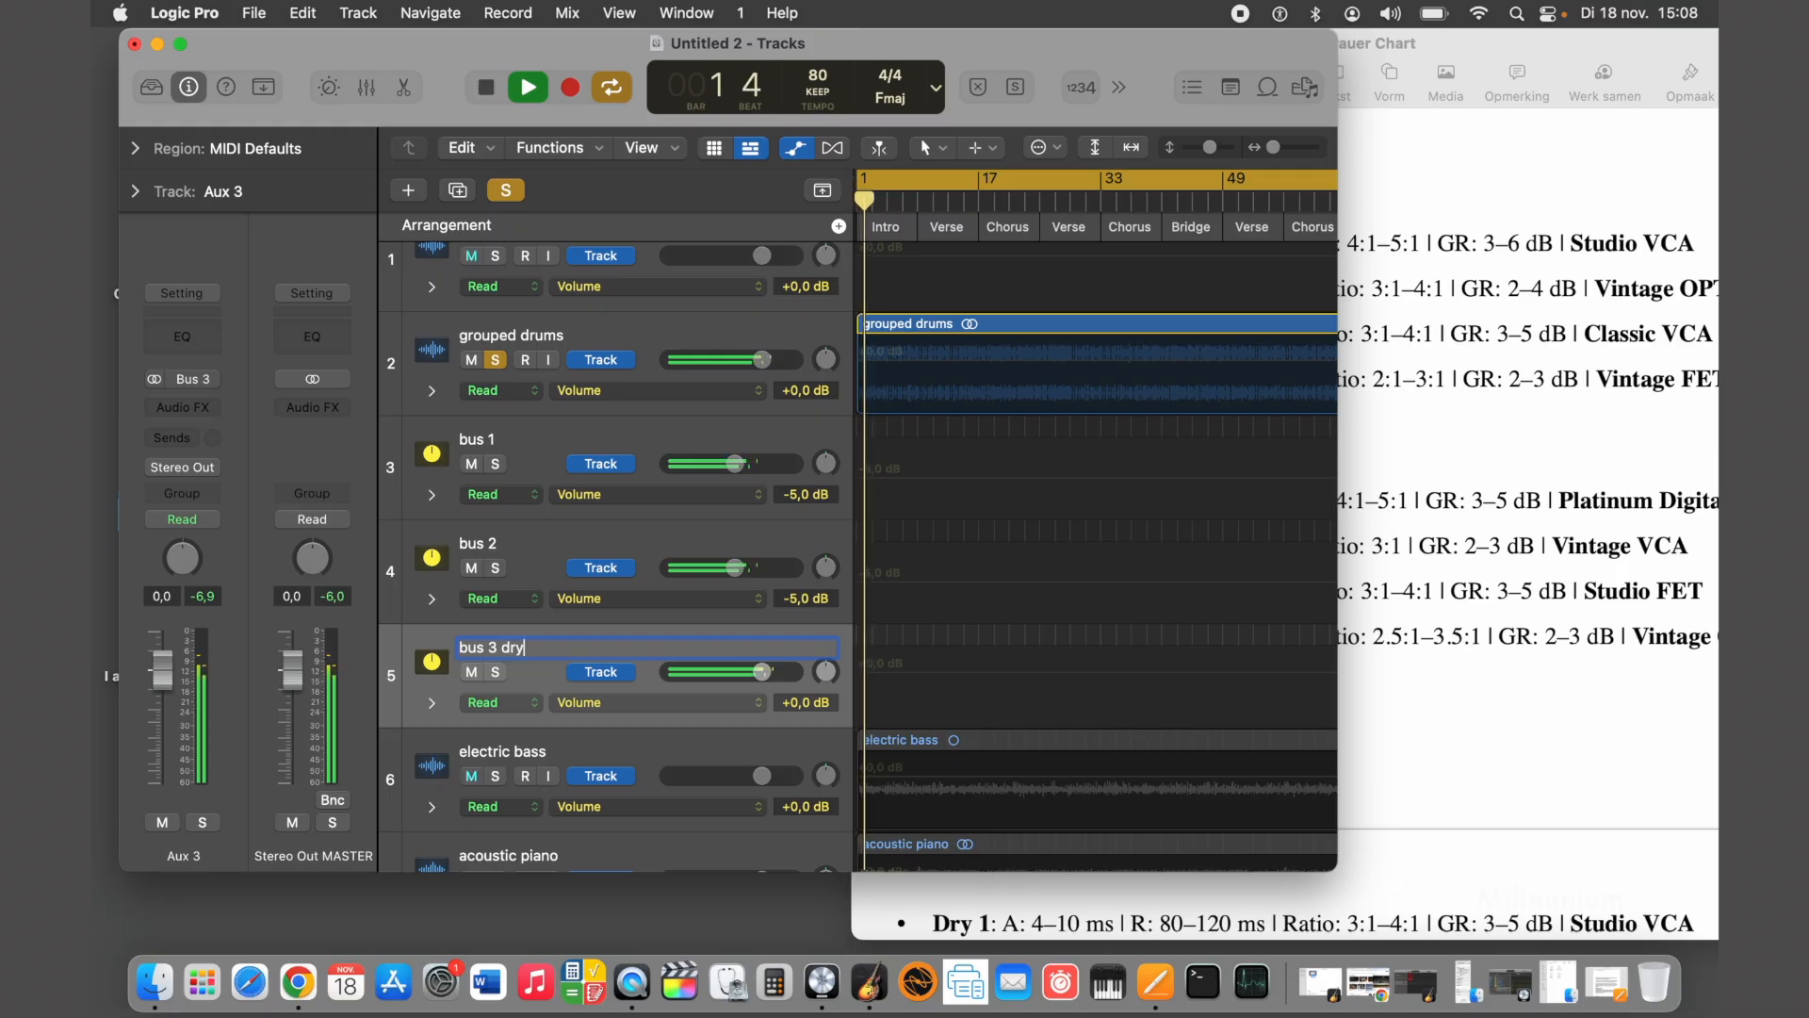
text( comps)
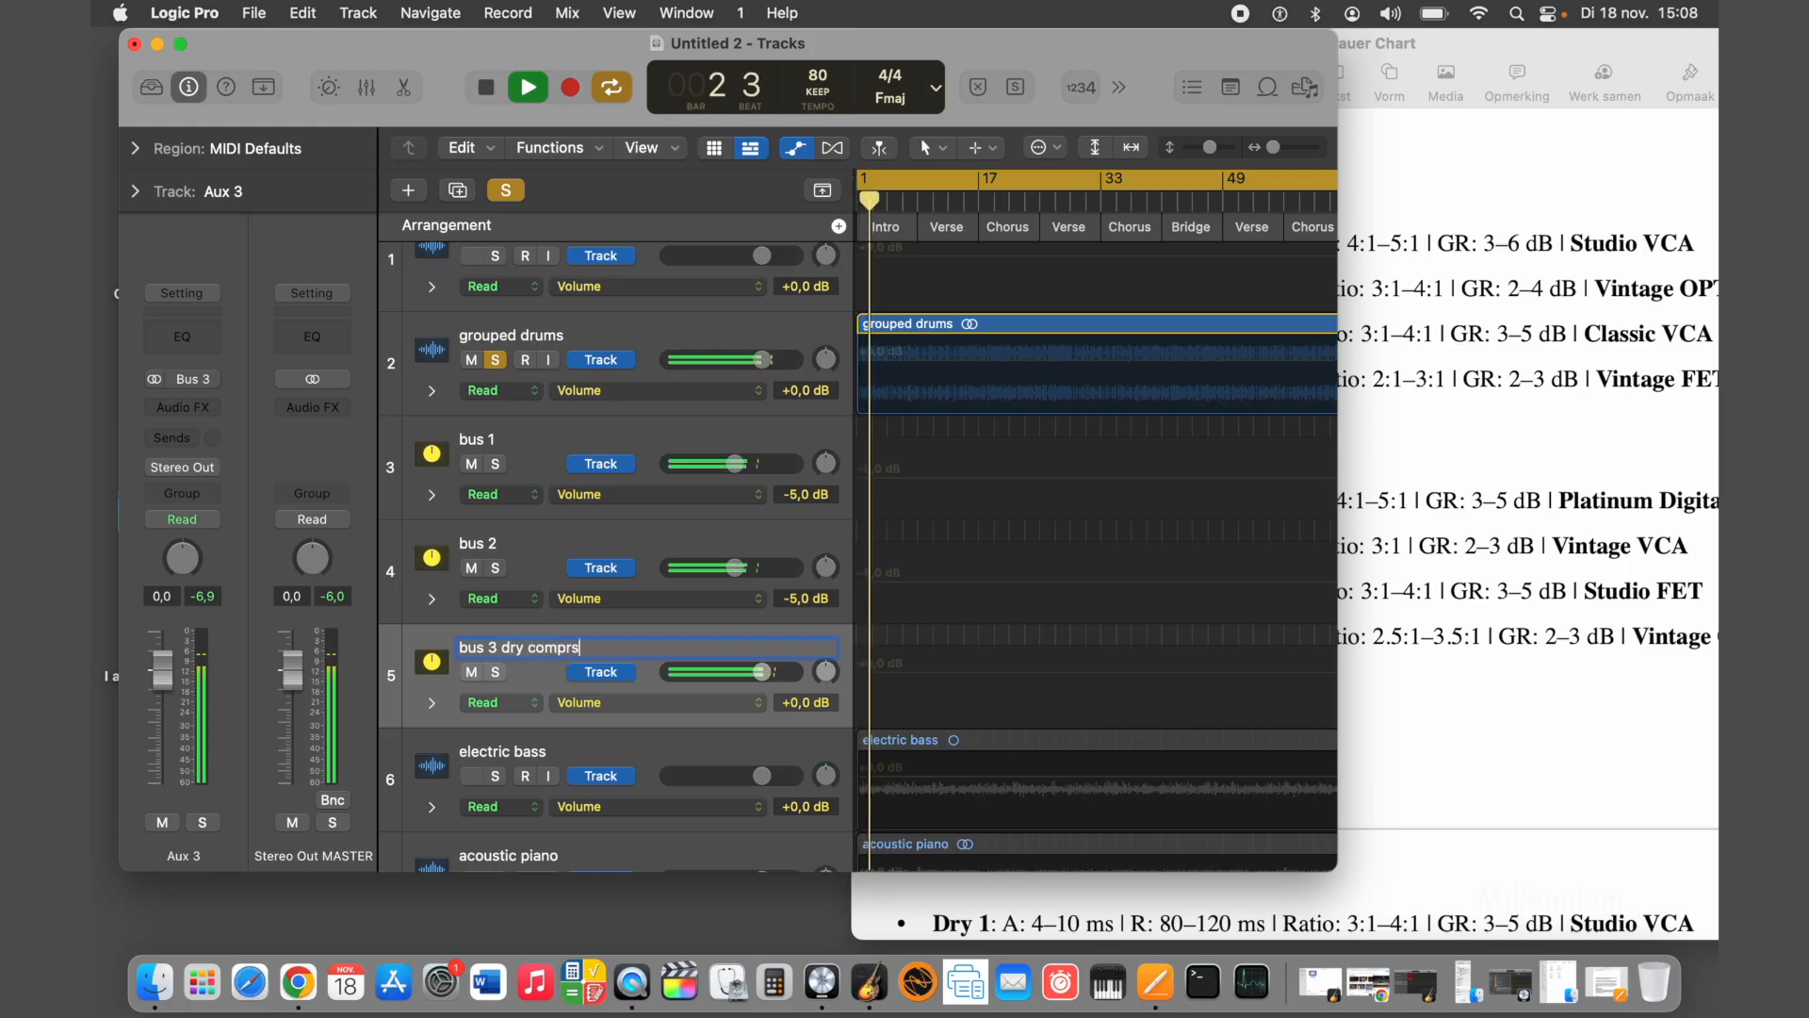
key(BackSpace)
text(ressed)
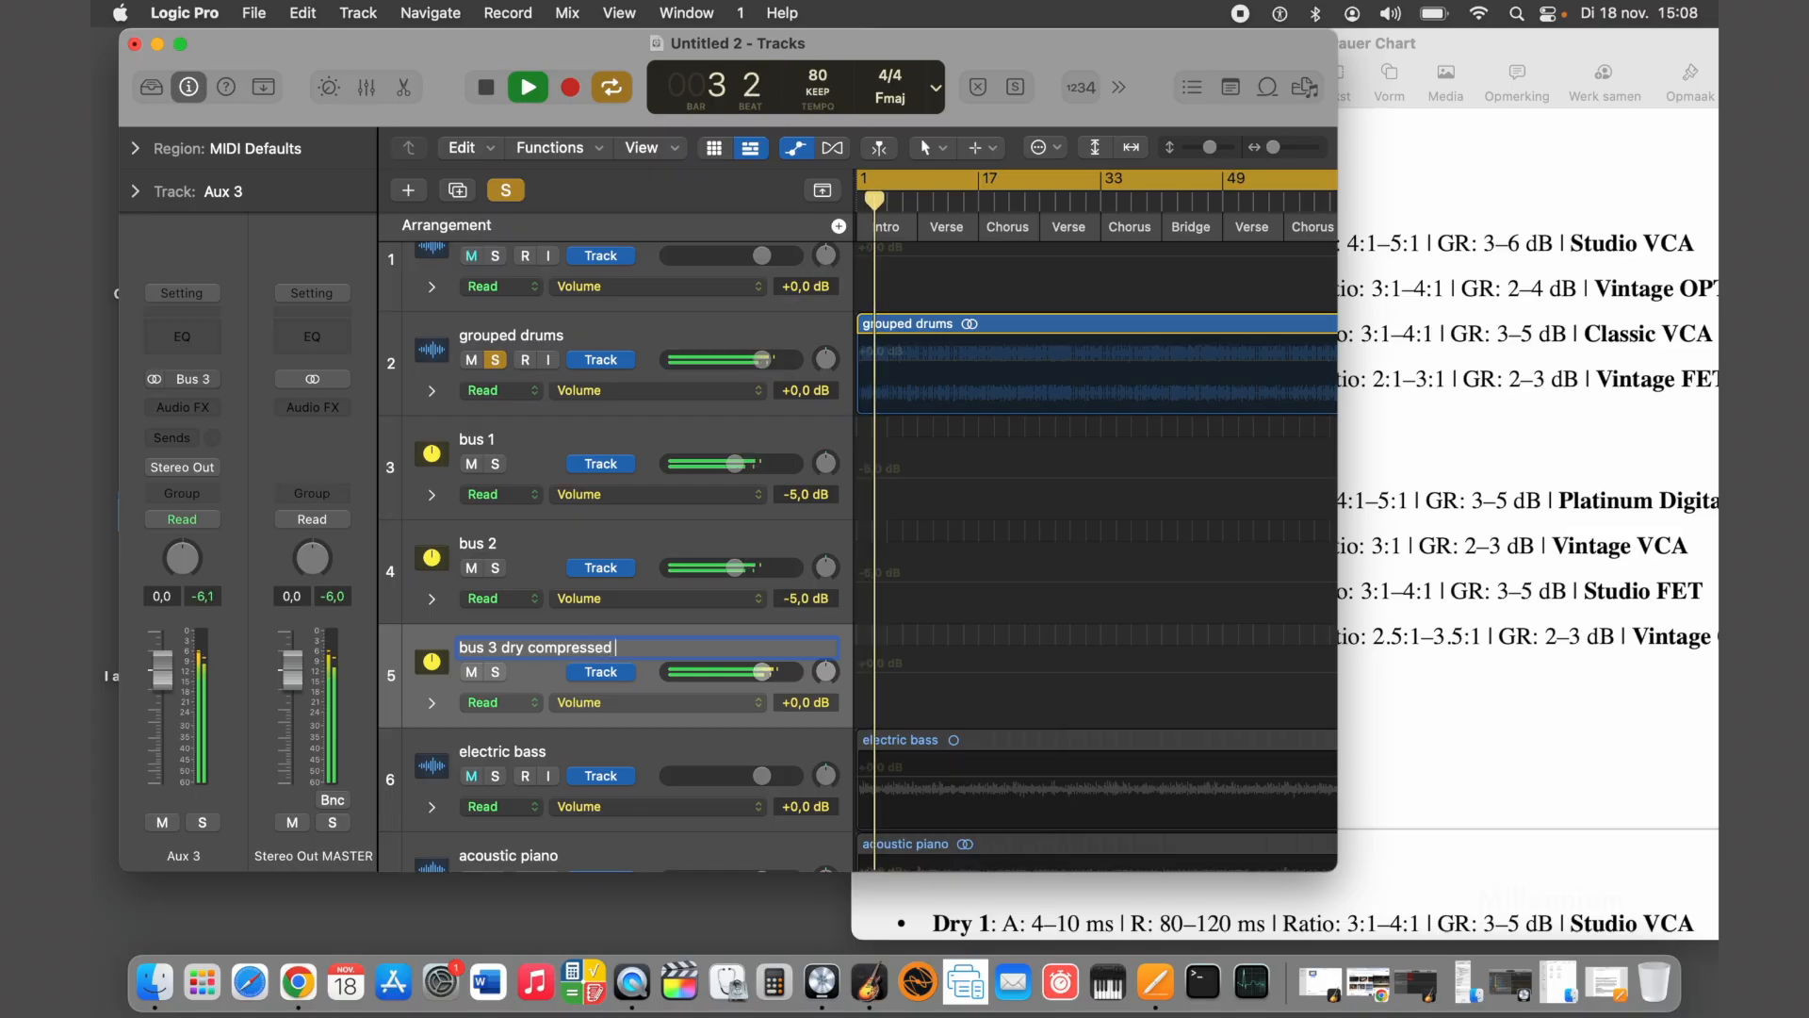
text( drums)
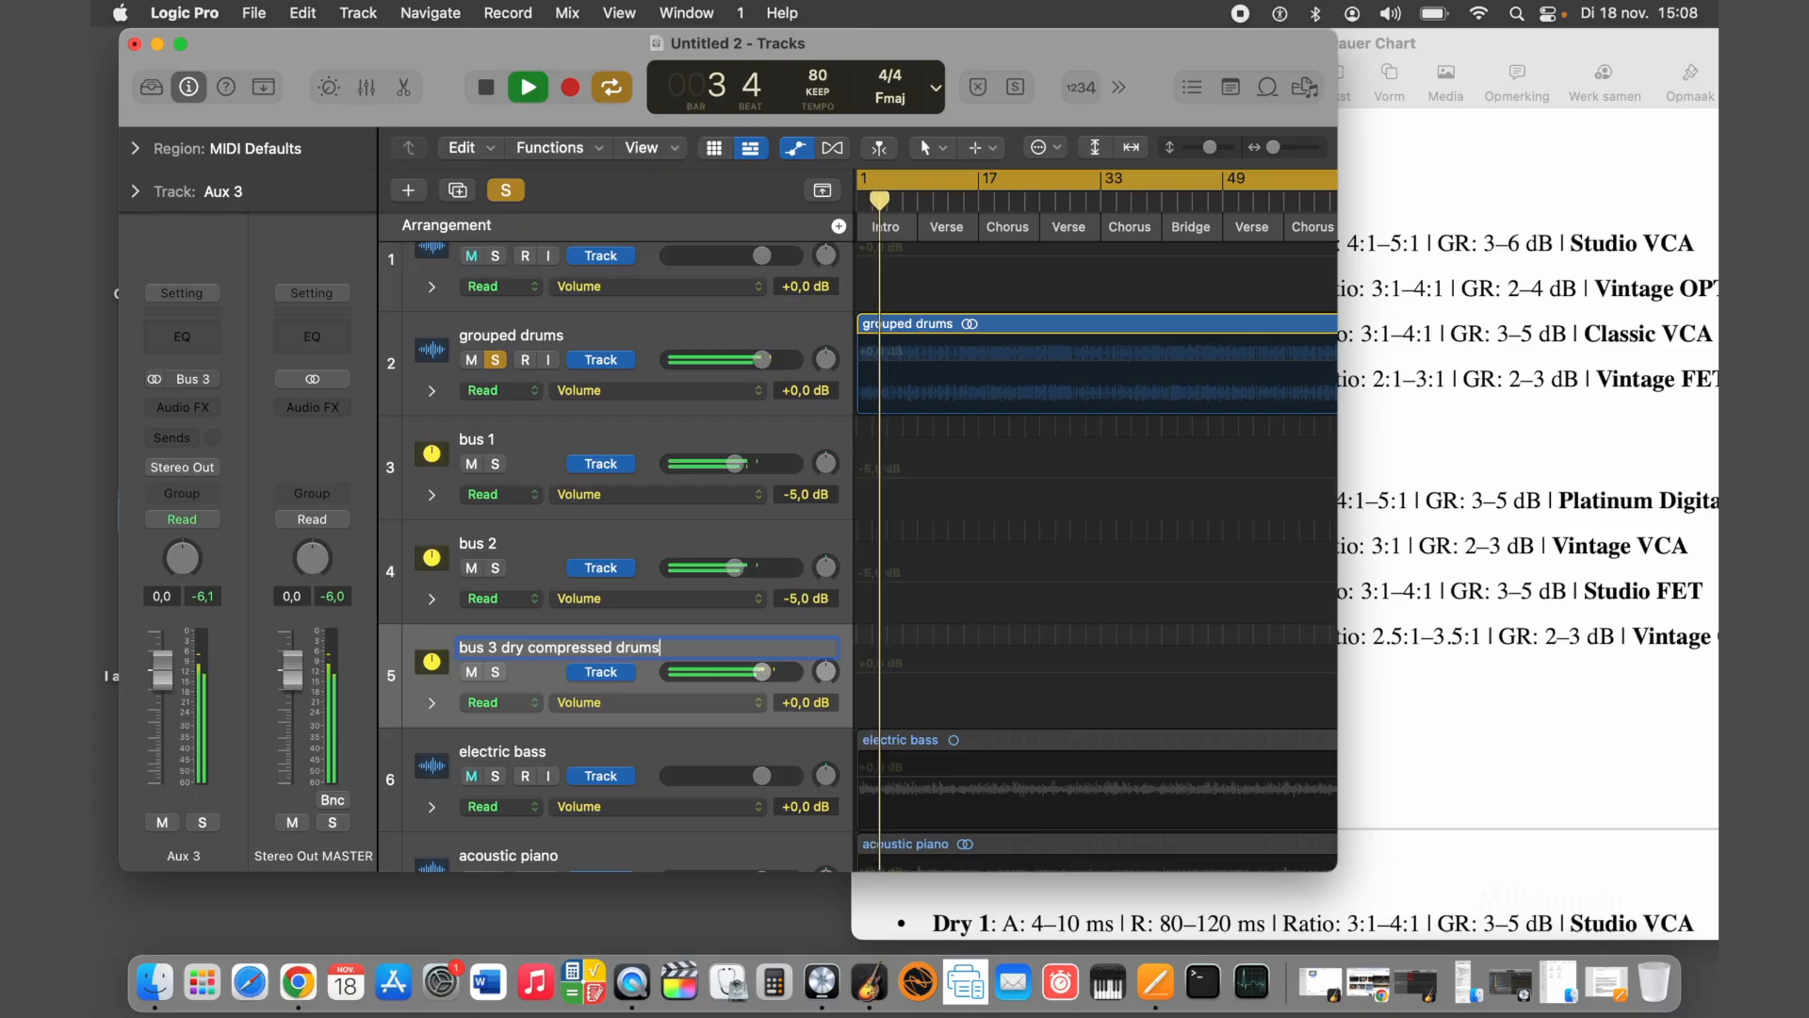
click(555, 457)
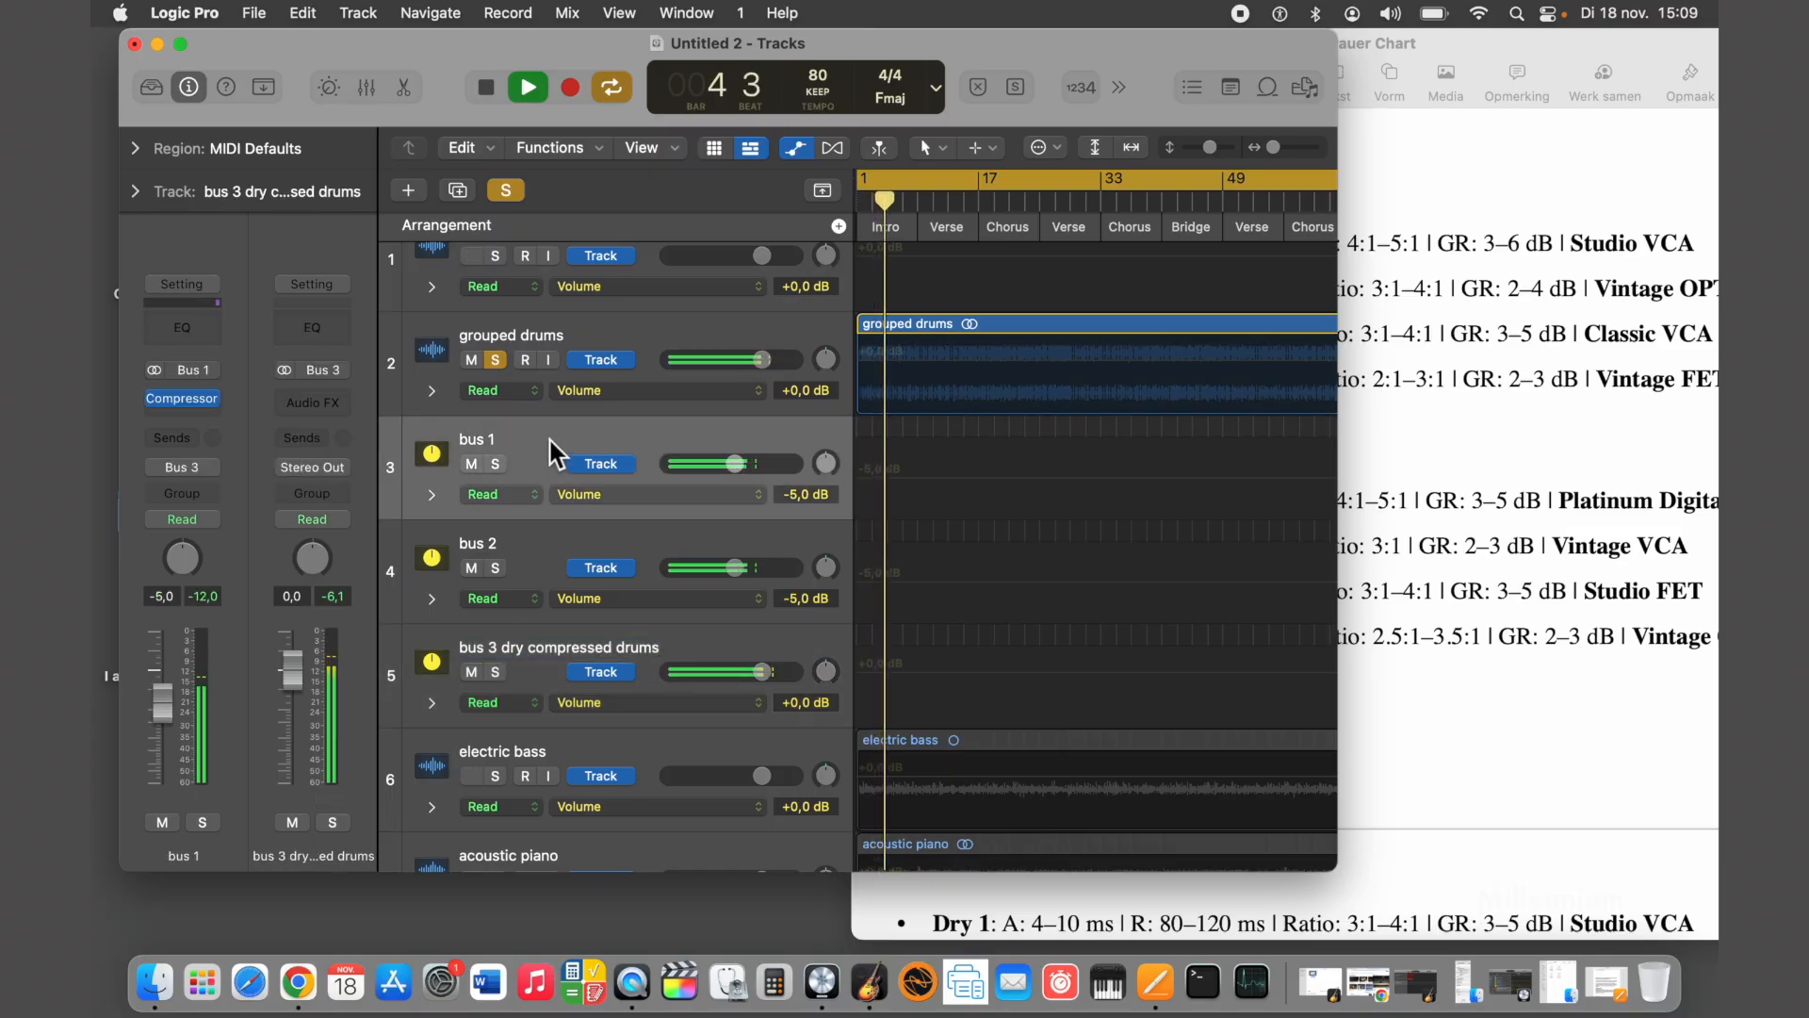
Check the signal routing on the grouped drums and bus 1 channel strips
click(556, 360)
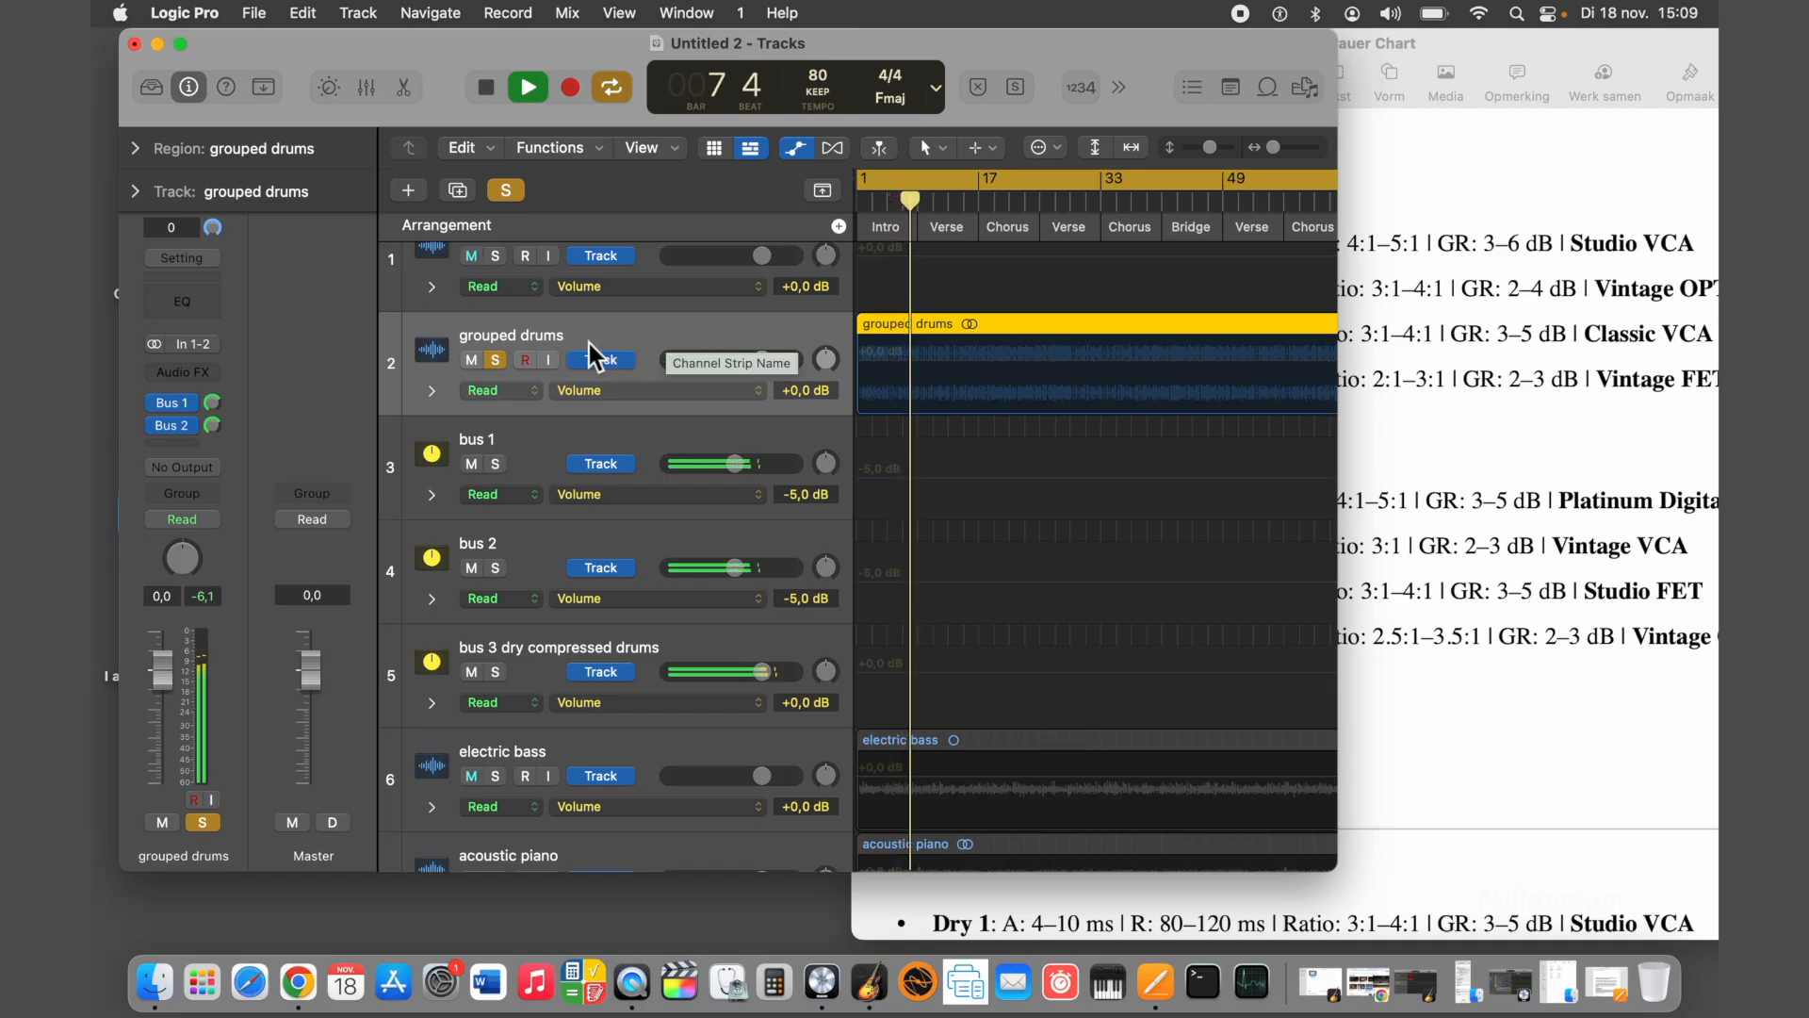
click(543, 462)
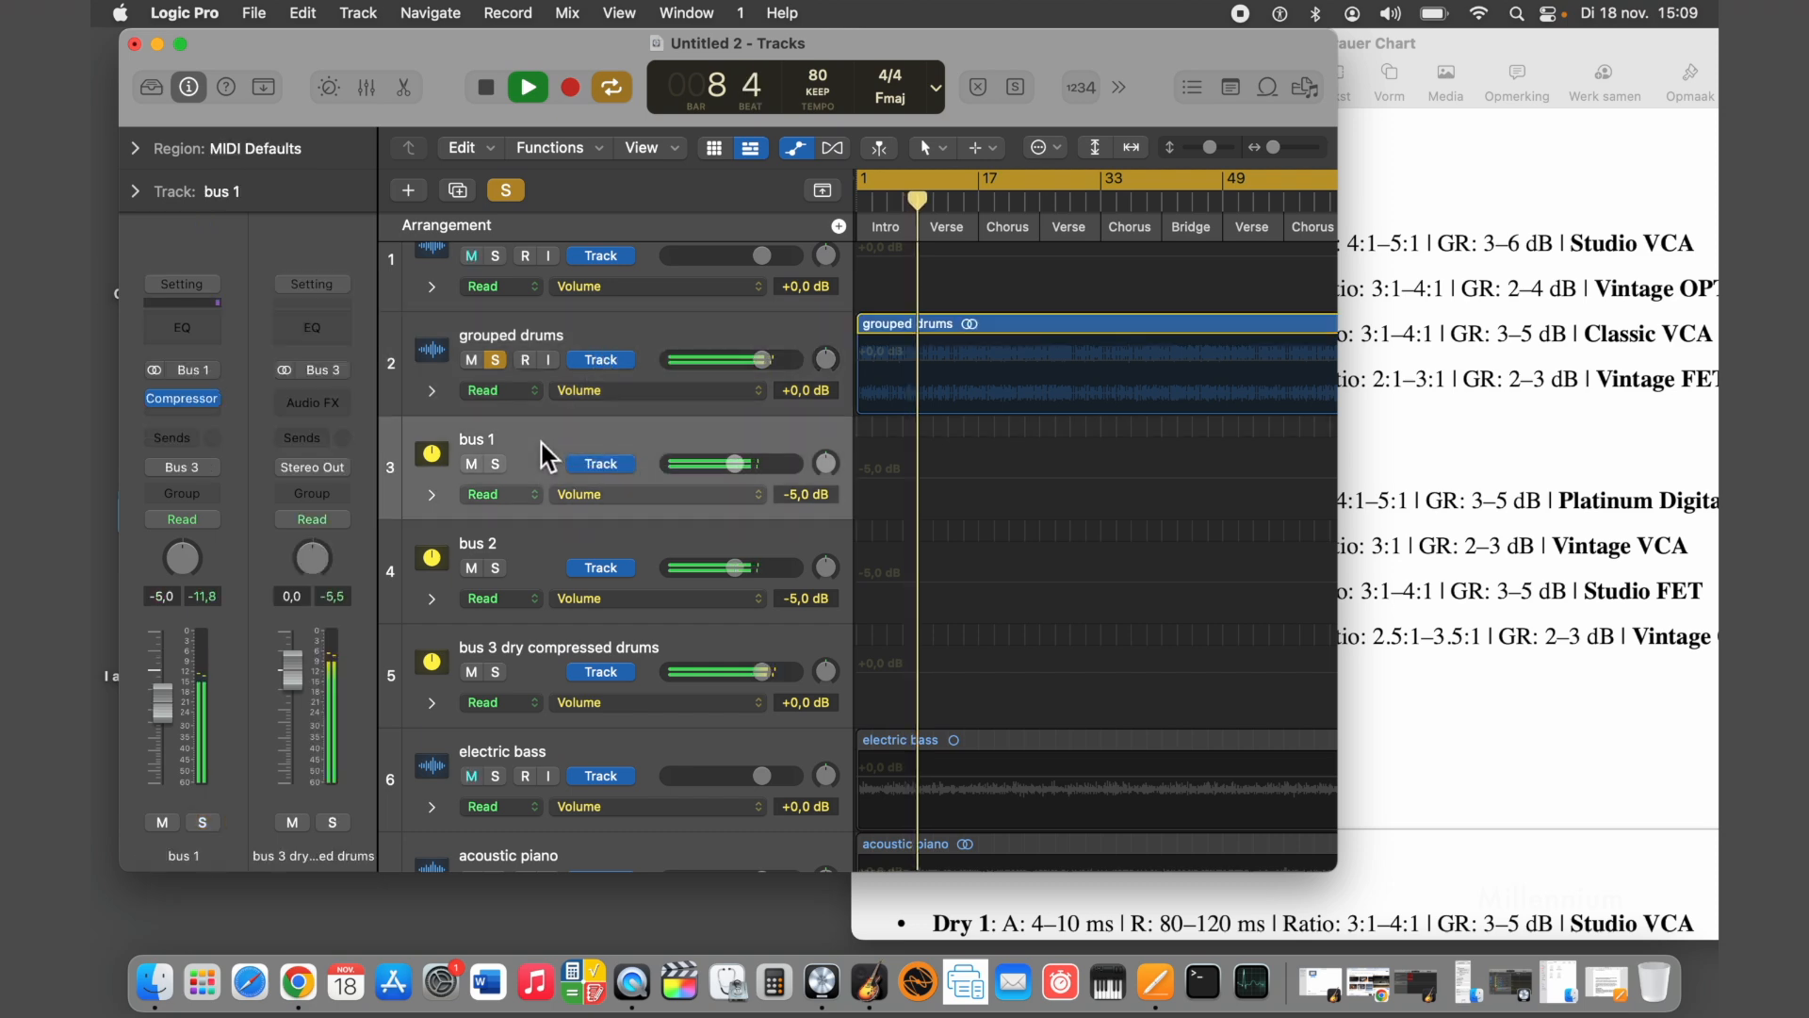
Change the bus 1 Compressor's model to Studio VCA and close the plug-in
click(496, 359)
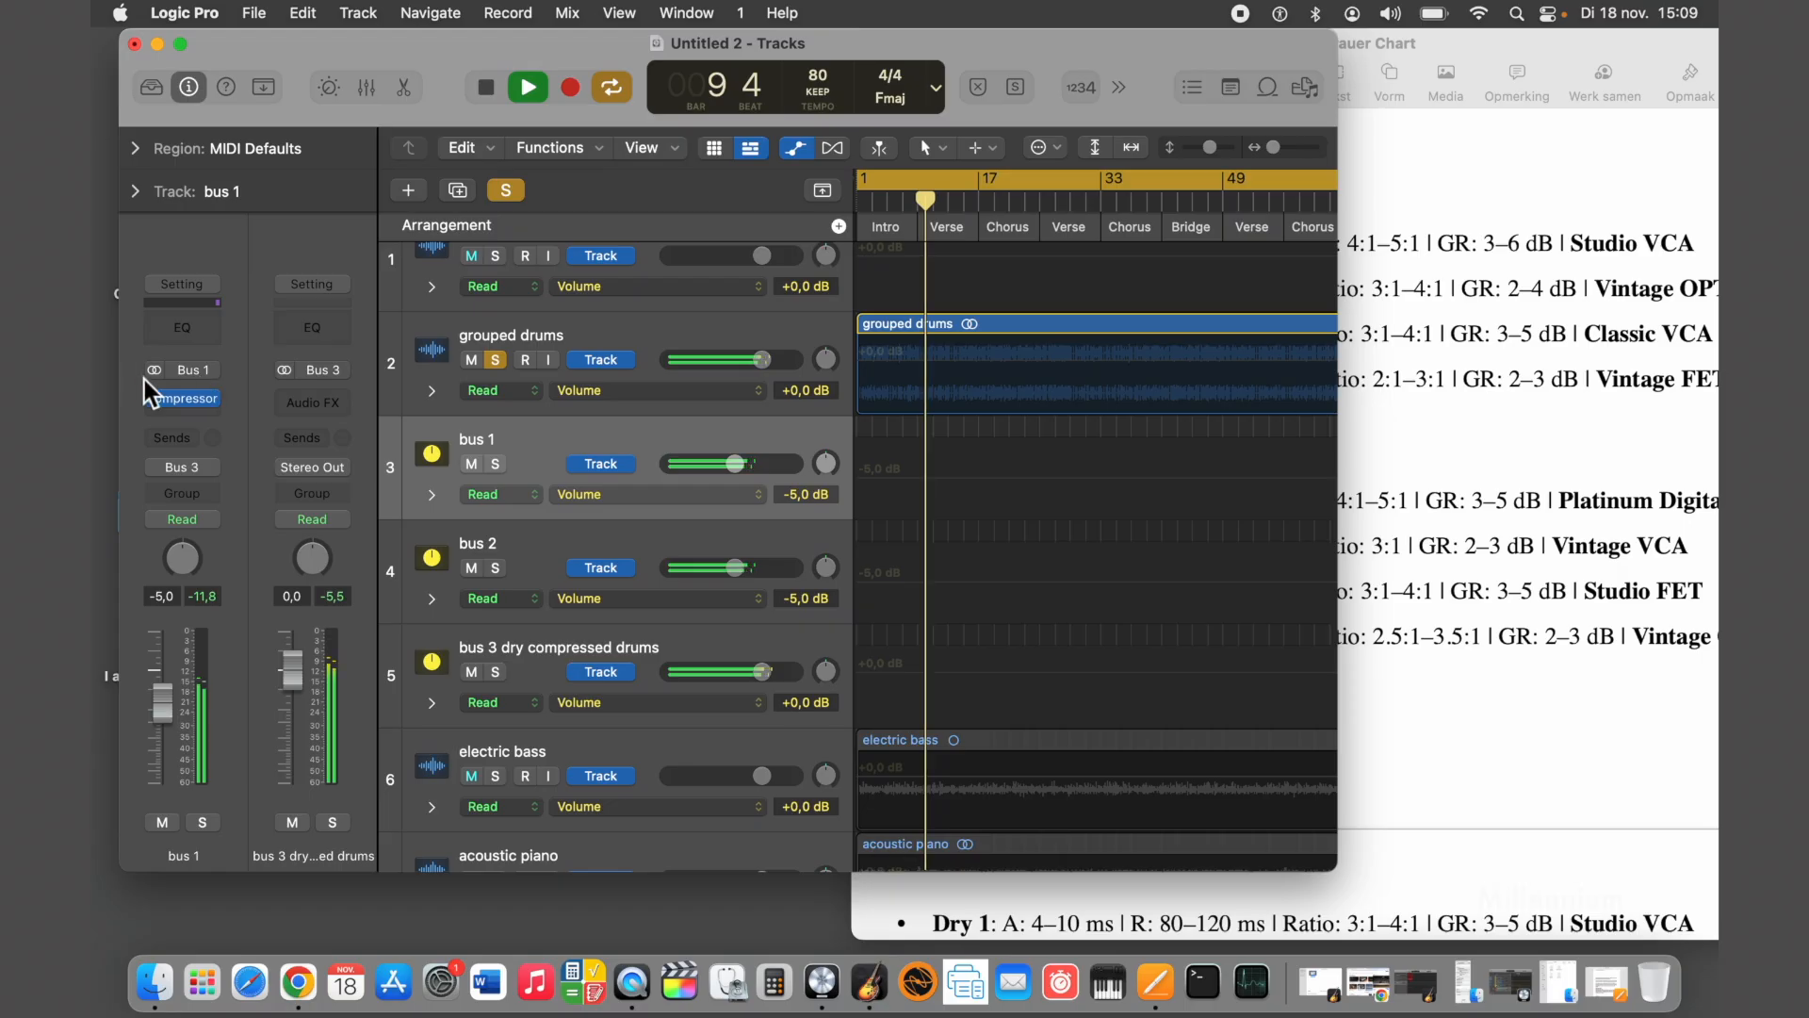
click(183, 398)
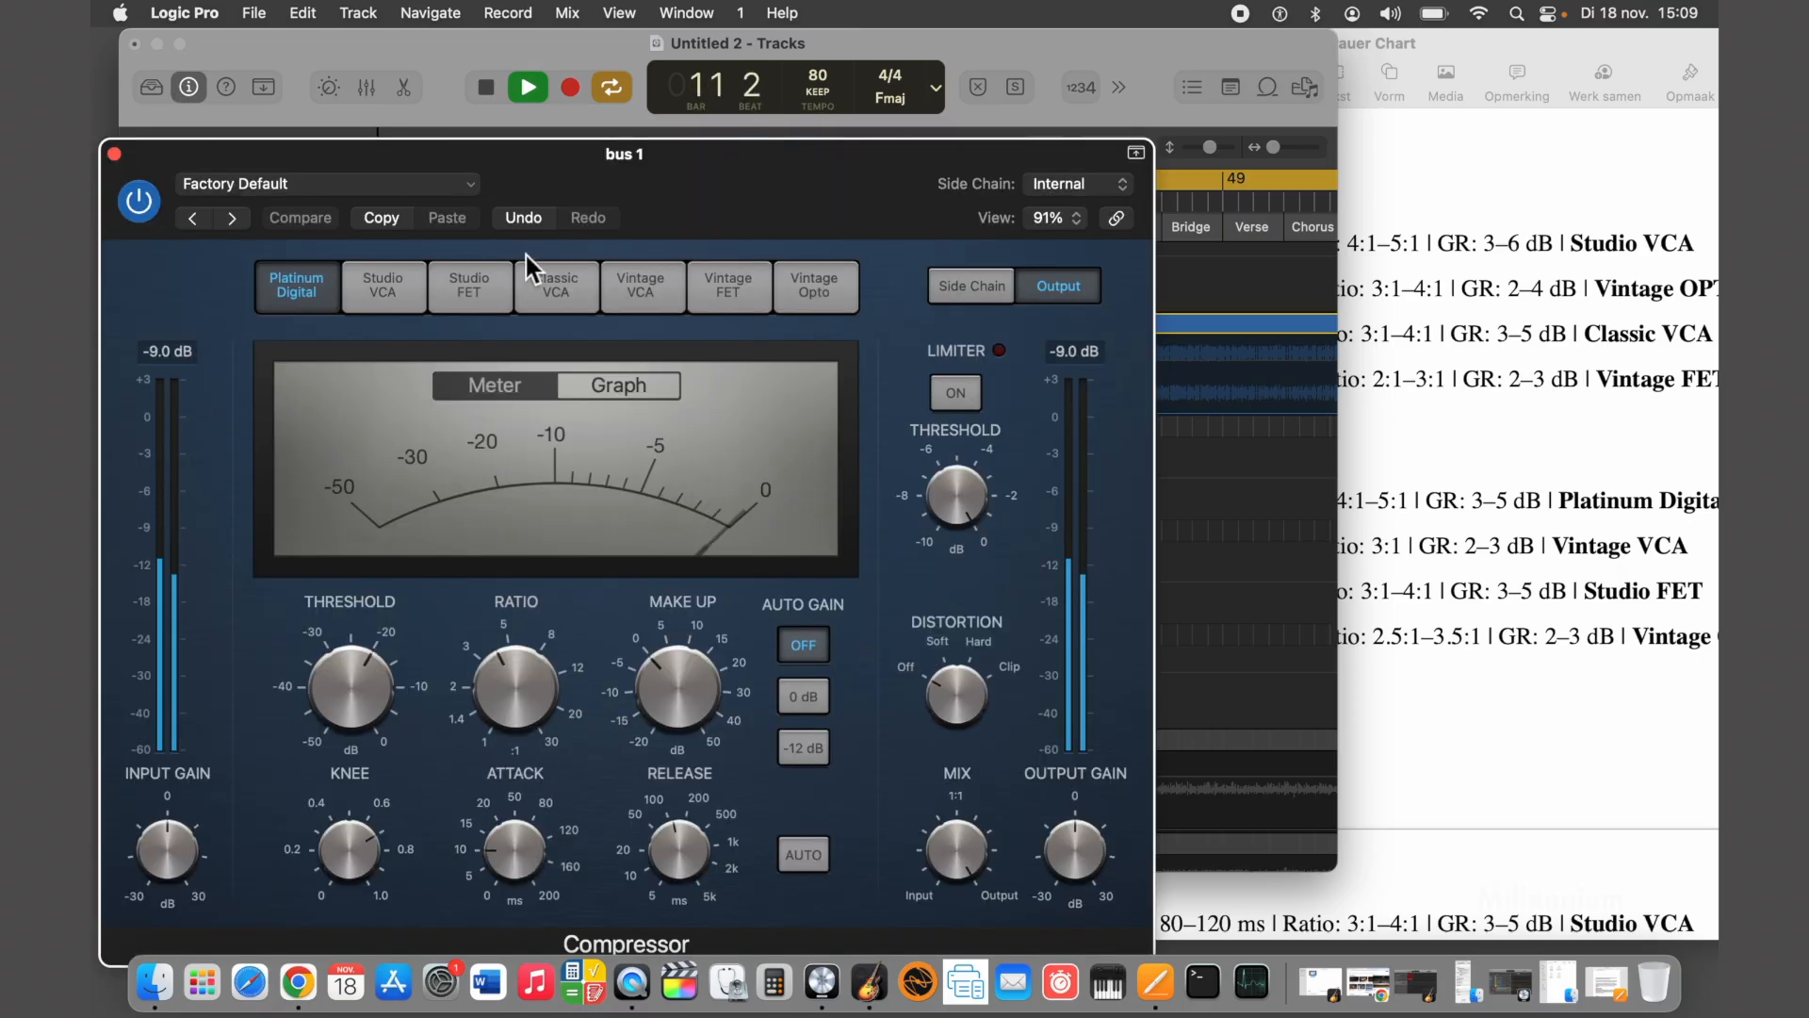
click(390, 293)
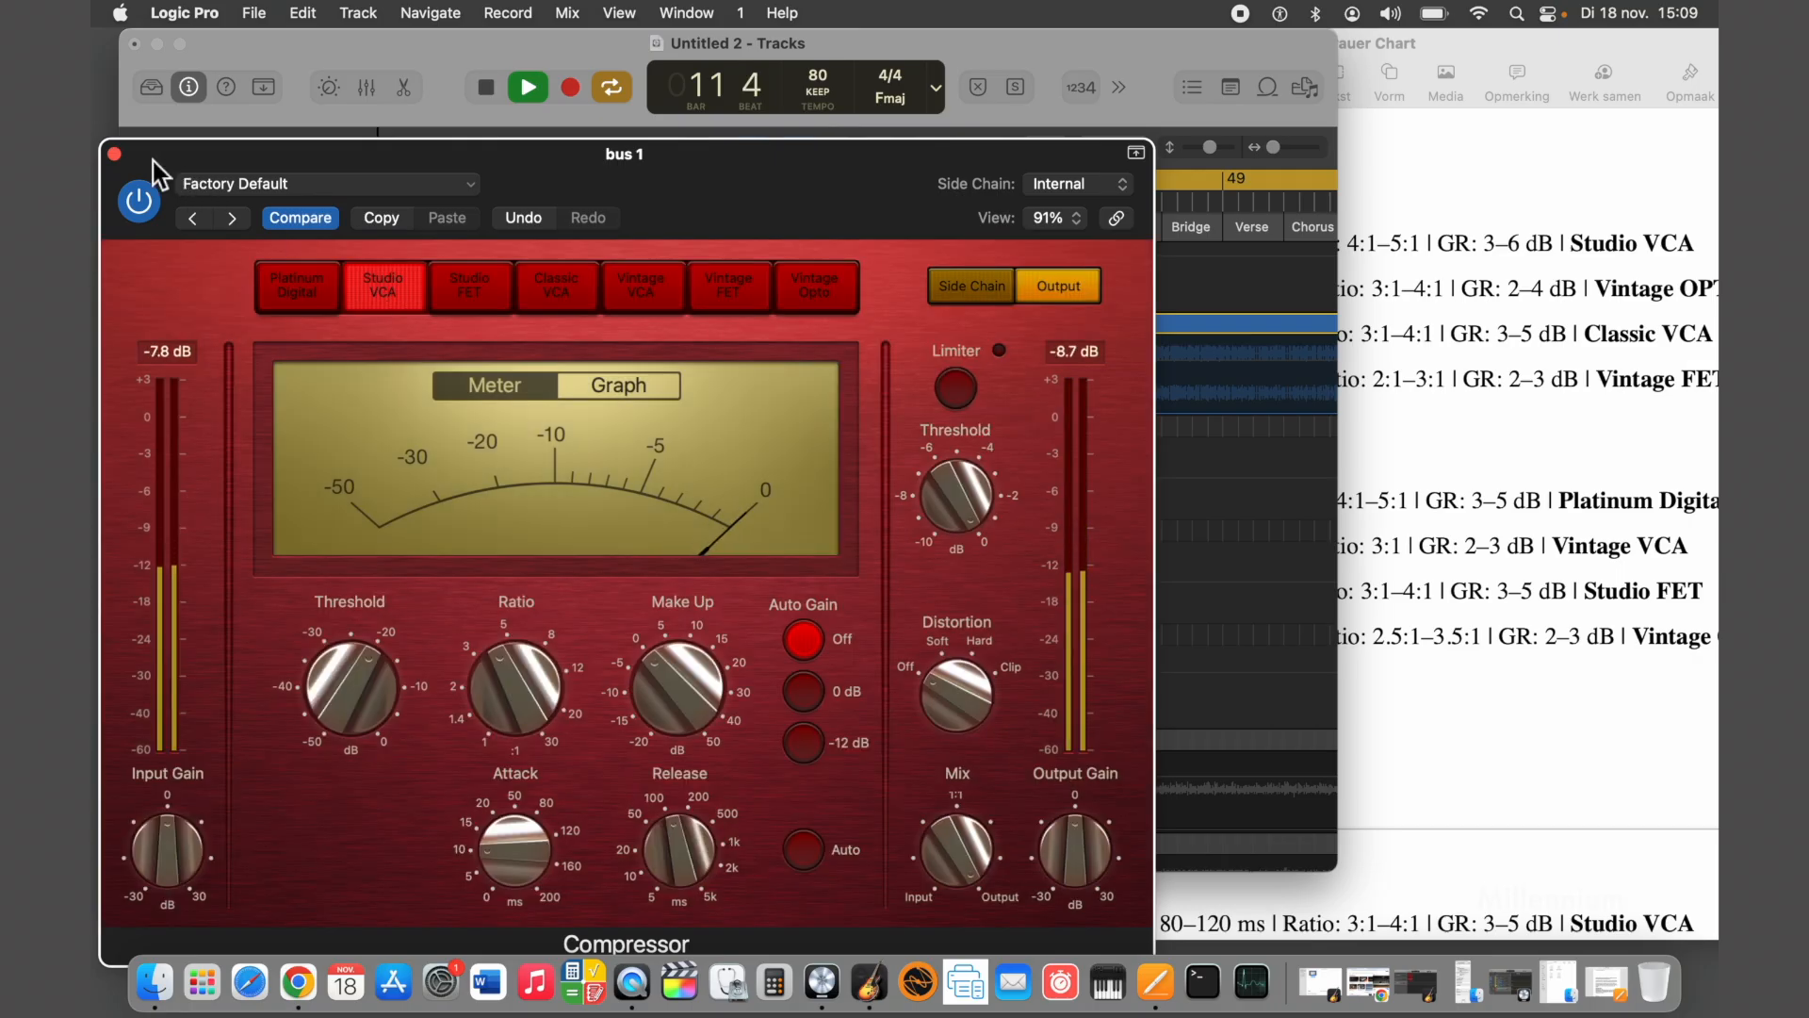
click(114, 154)
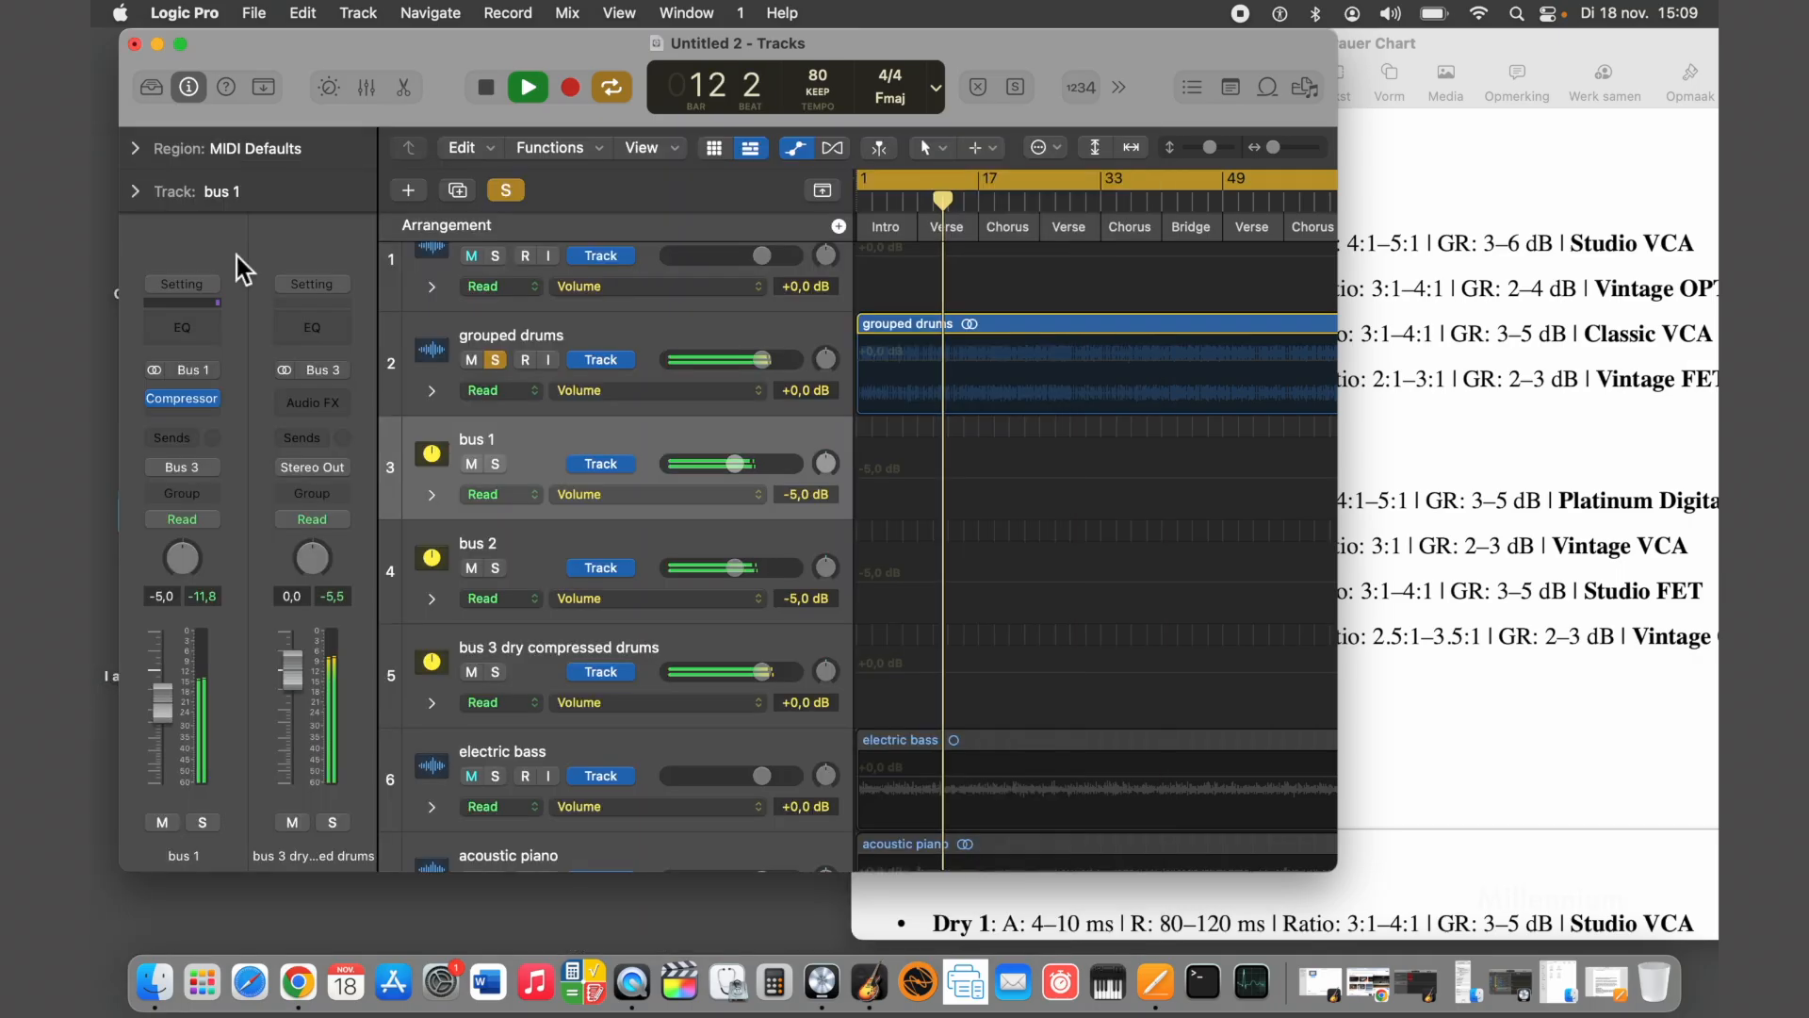
Review the Compressor settings on bus 2 and the channel strip of the bus 3 dry compressed drums track
click(566, 541)
click(198, 399)
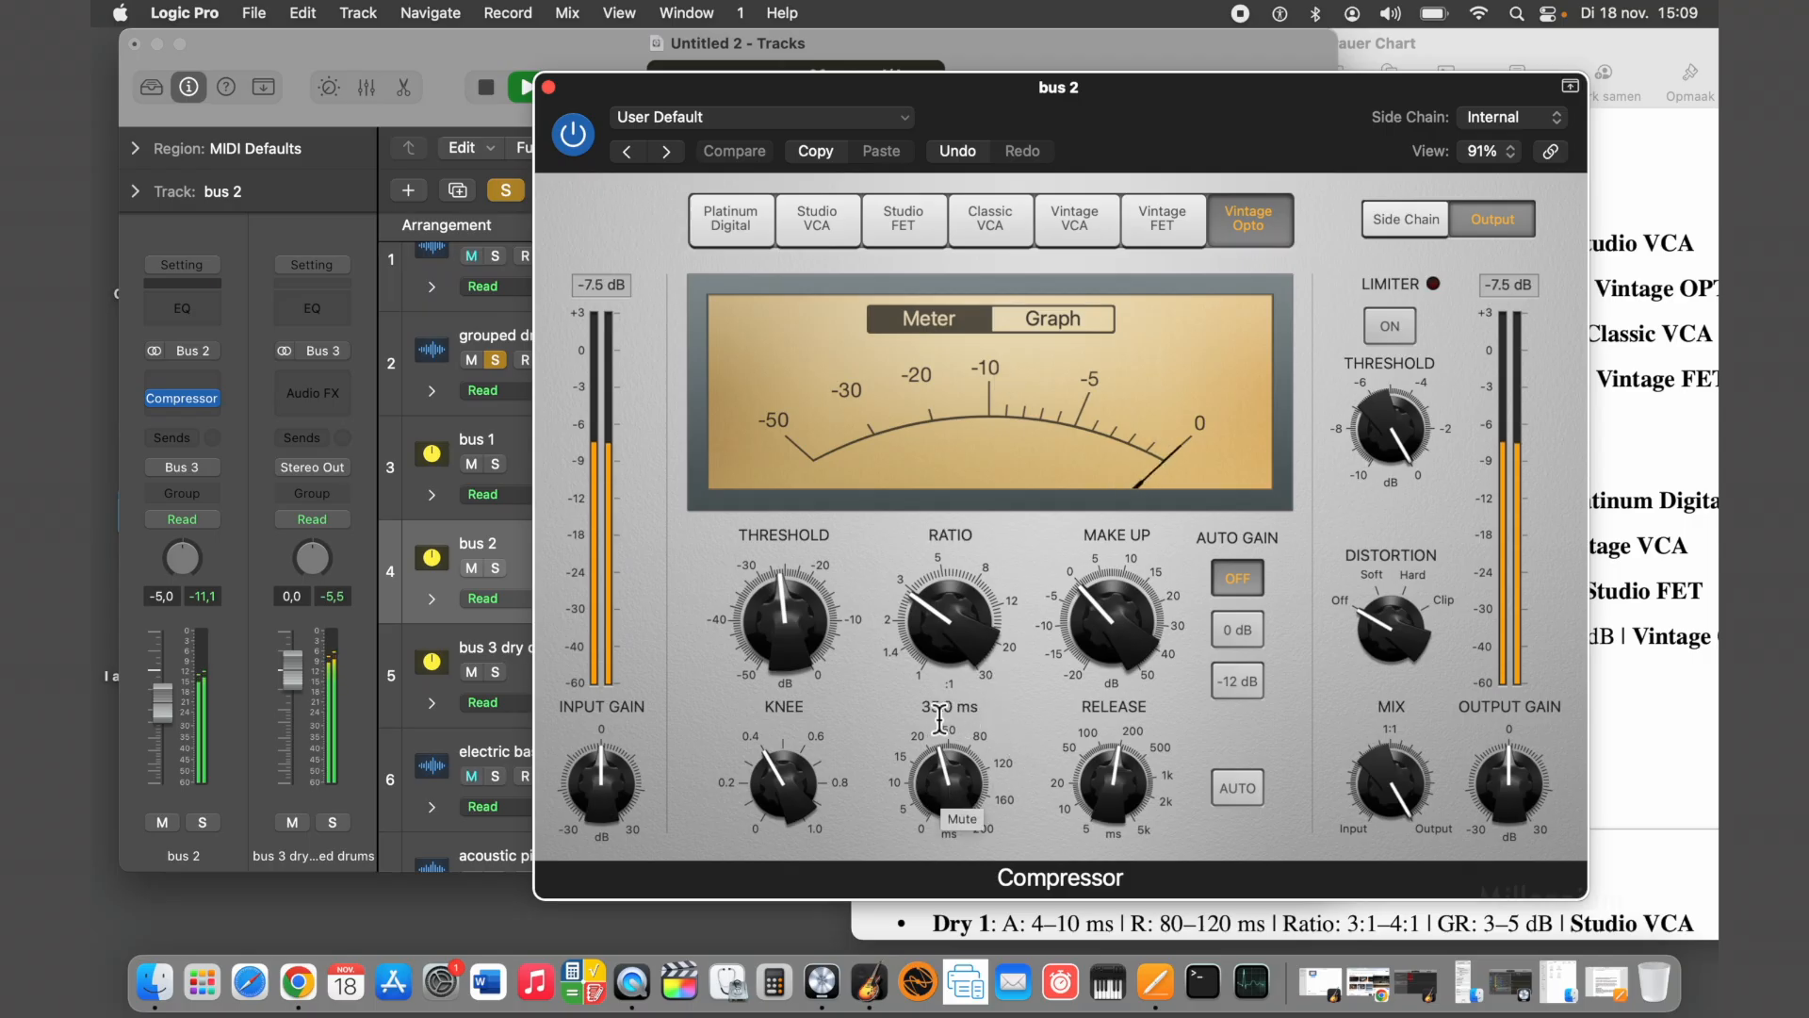
click(549, 86)
scroll(579, 539, down, 3)
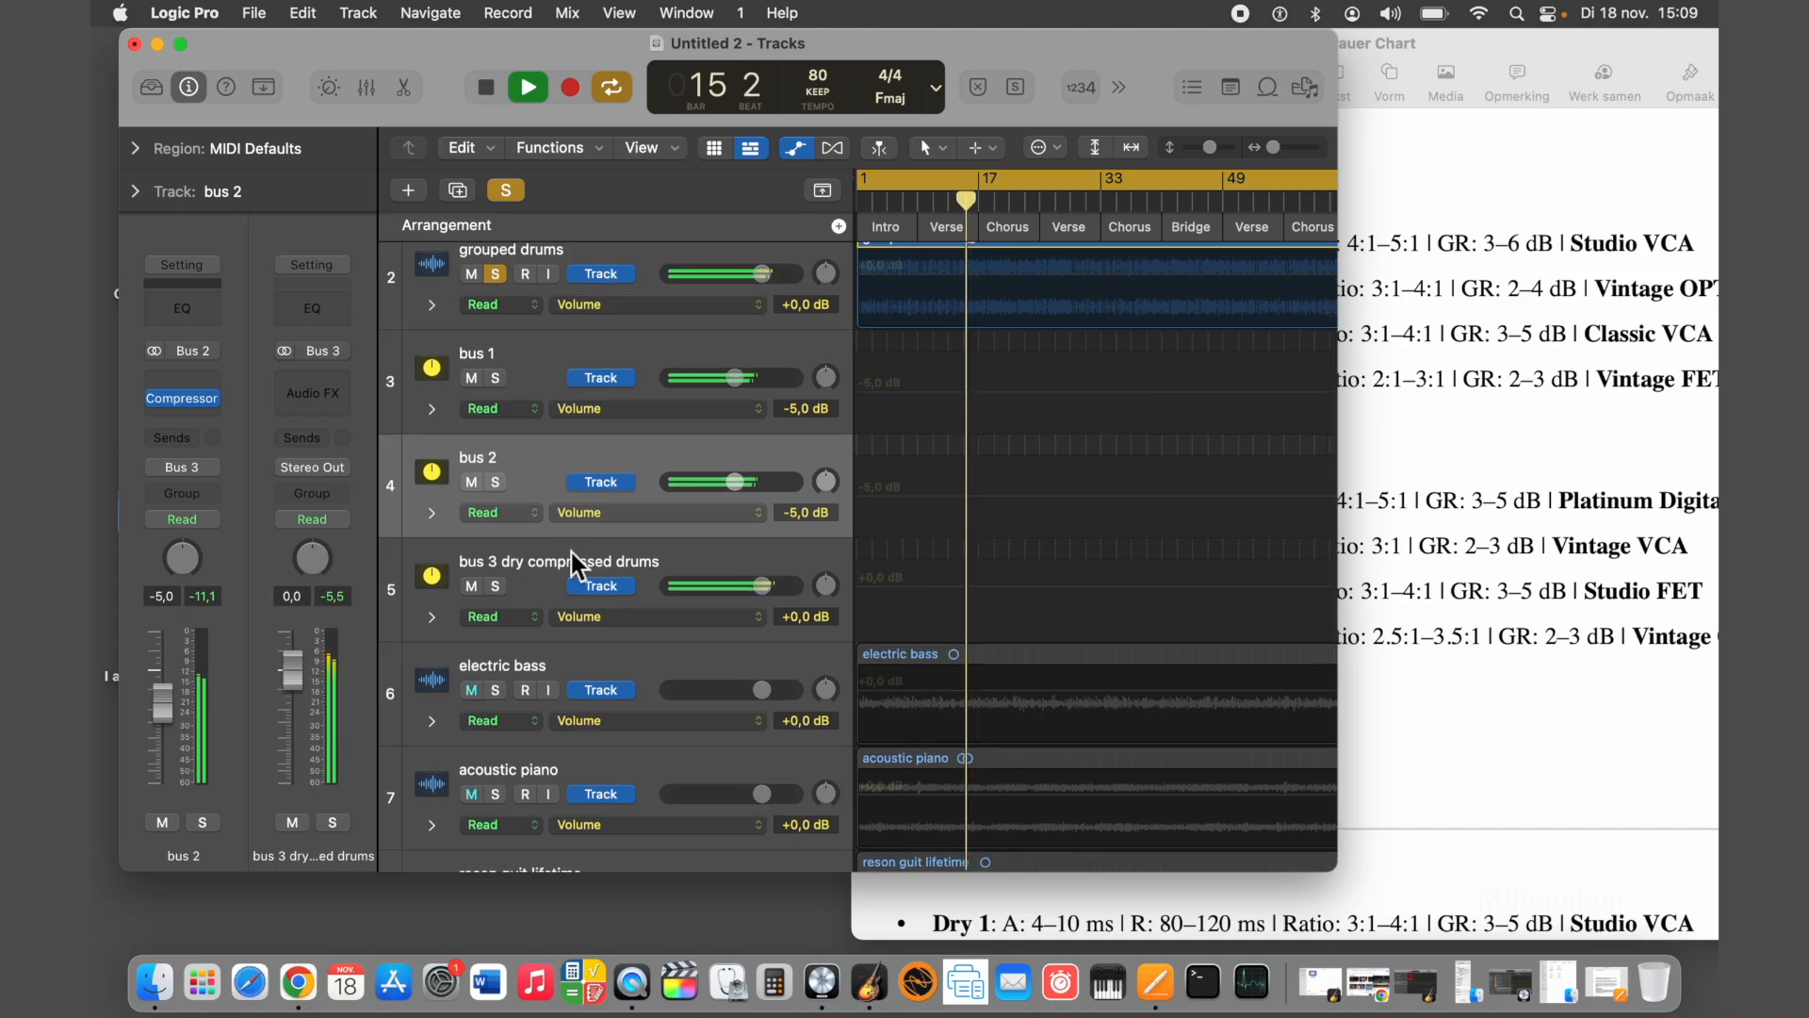
click(573, 562)
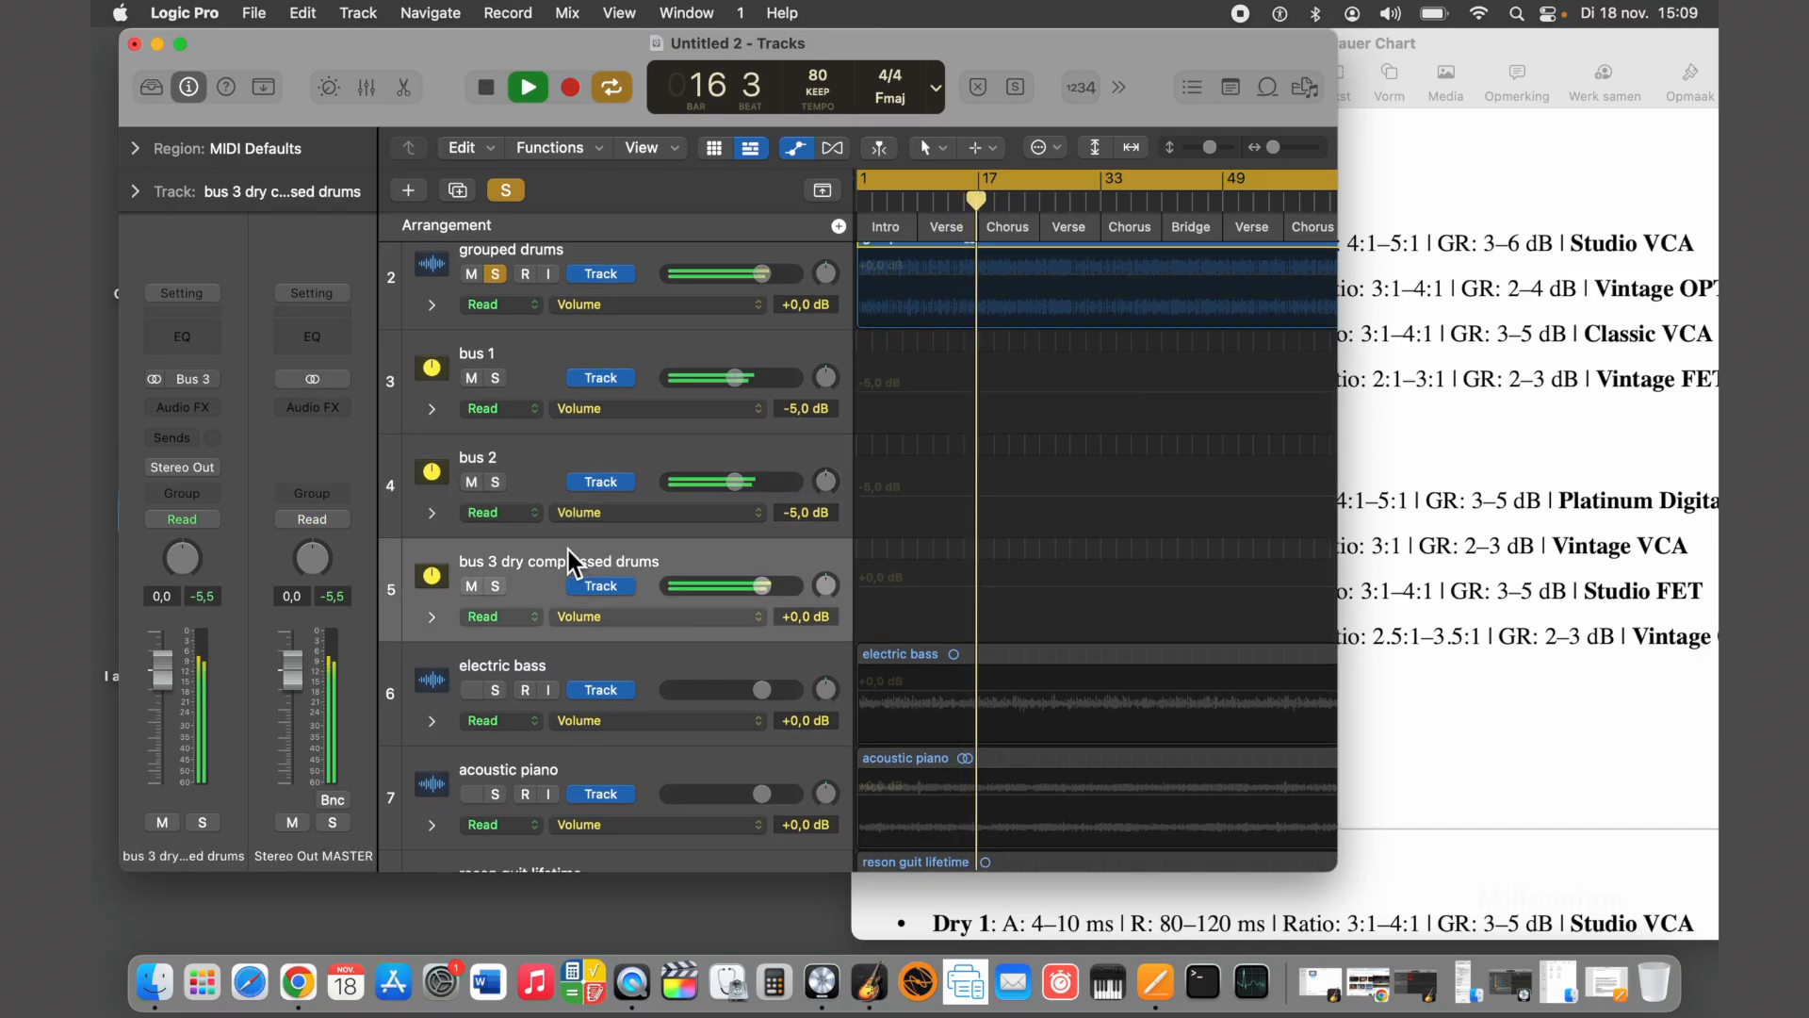
scroll(571, 563, up, 1)
scroll(571, 556, up, 1)
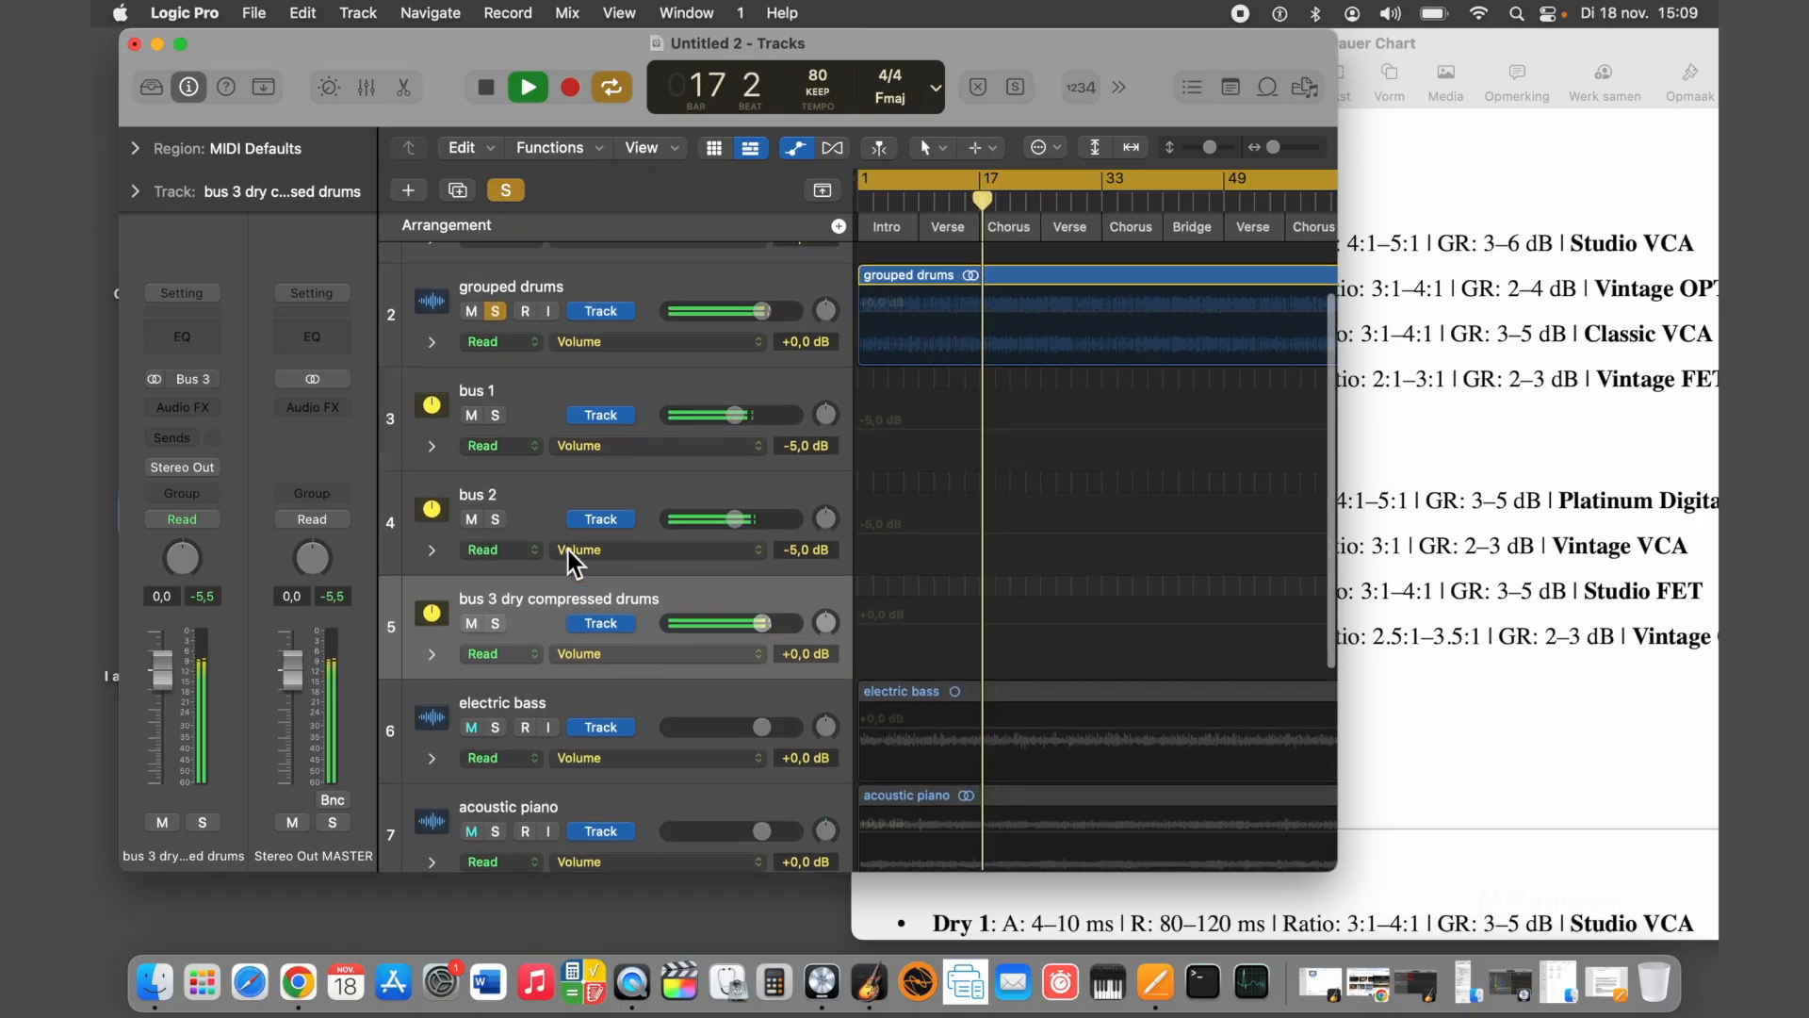
Add sends to Bus 4, Bus 5 and Bus 6 on the grouped drums channel
click(563, 283)
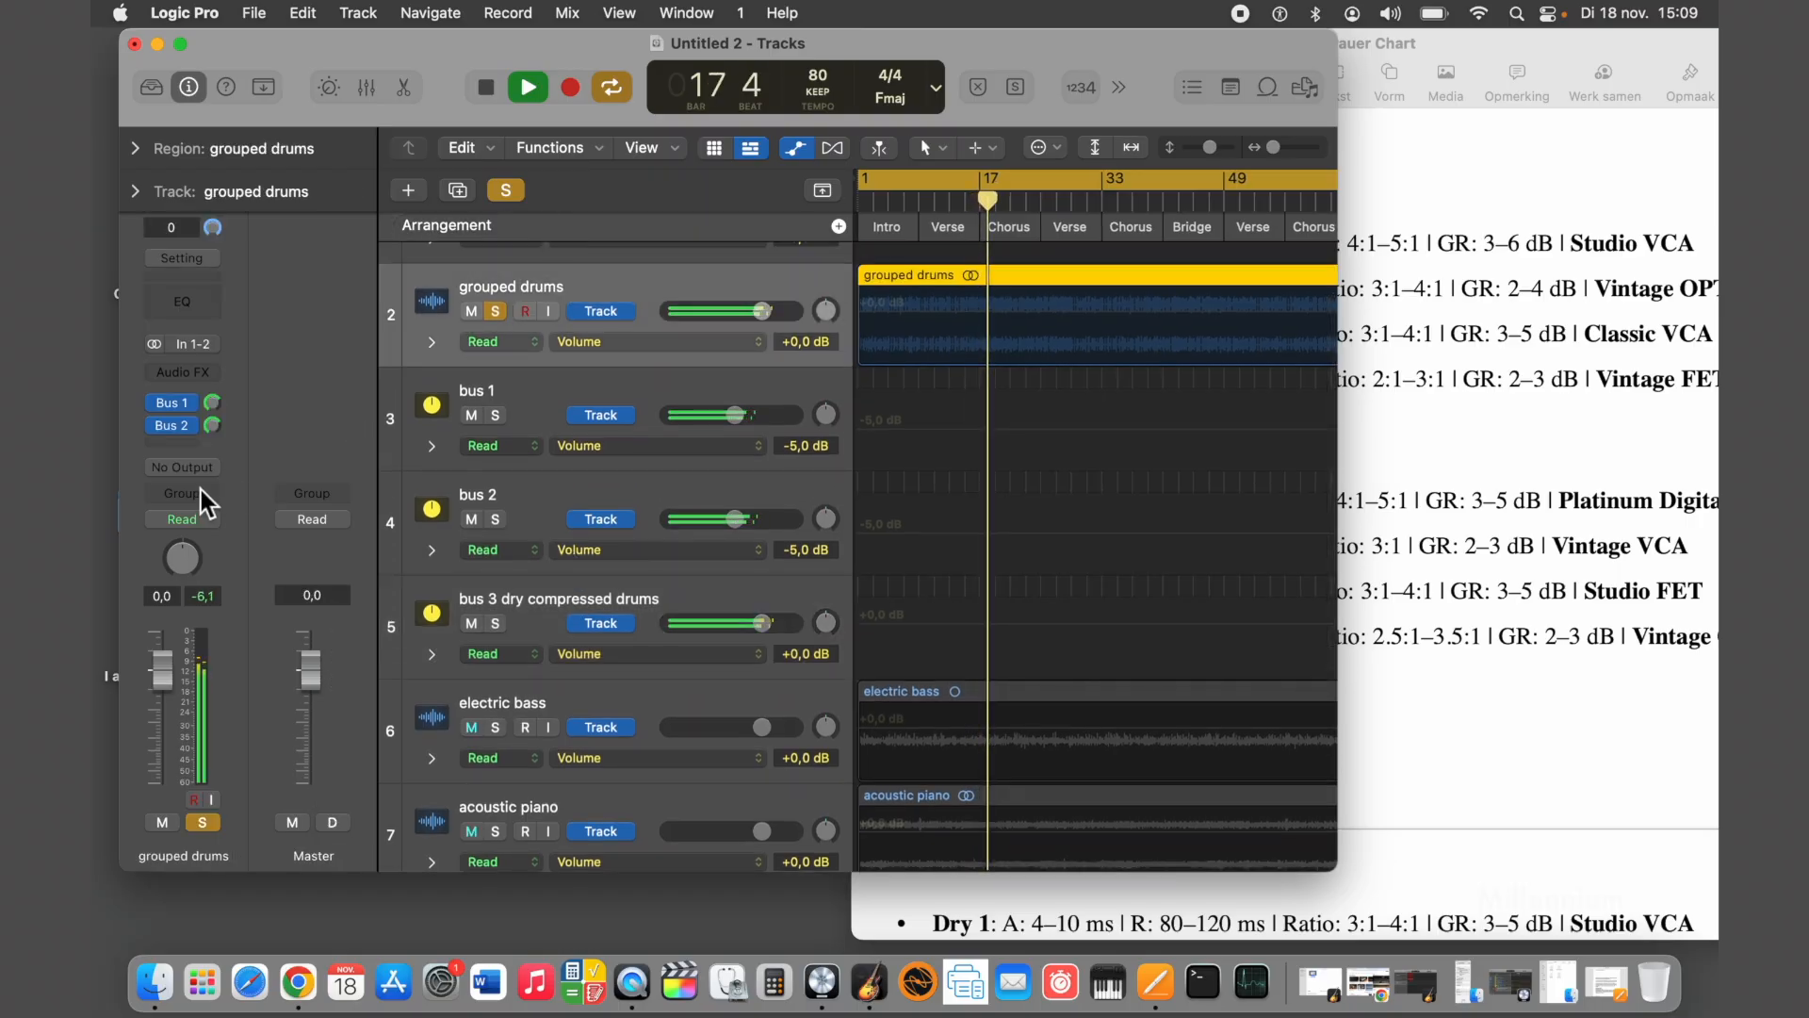
click(177, 451)
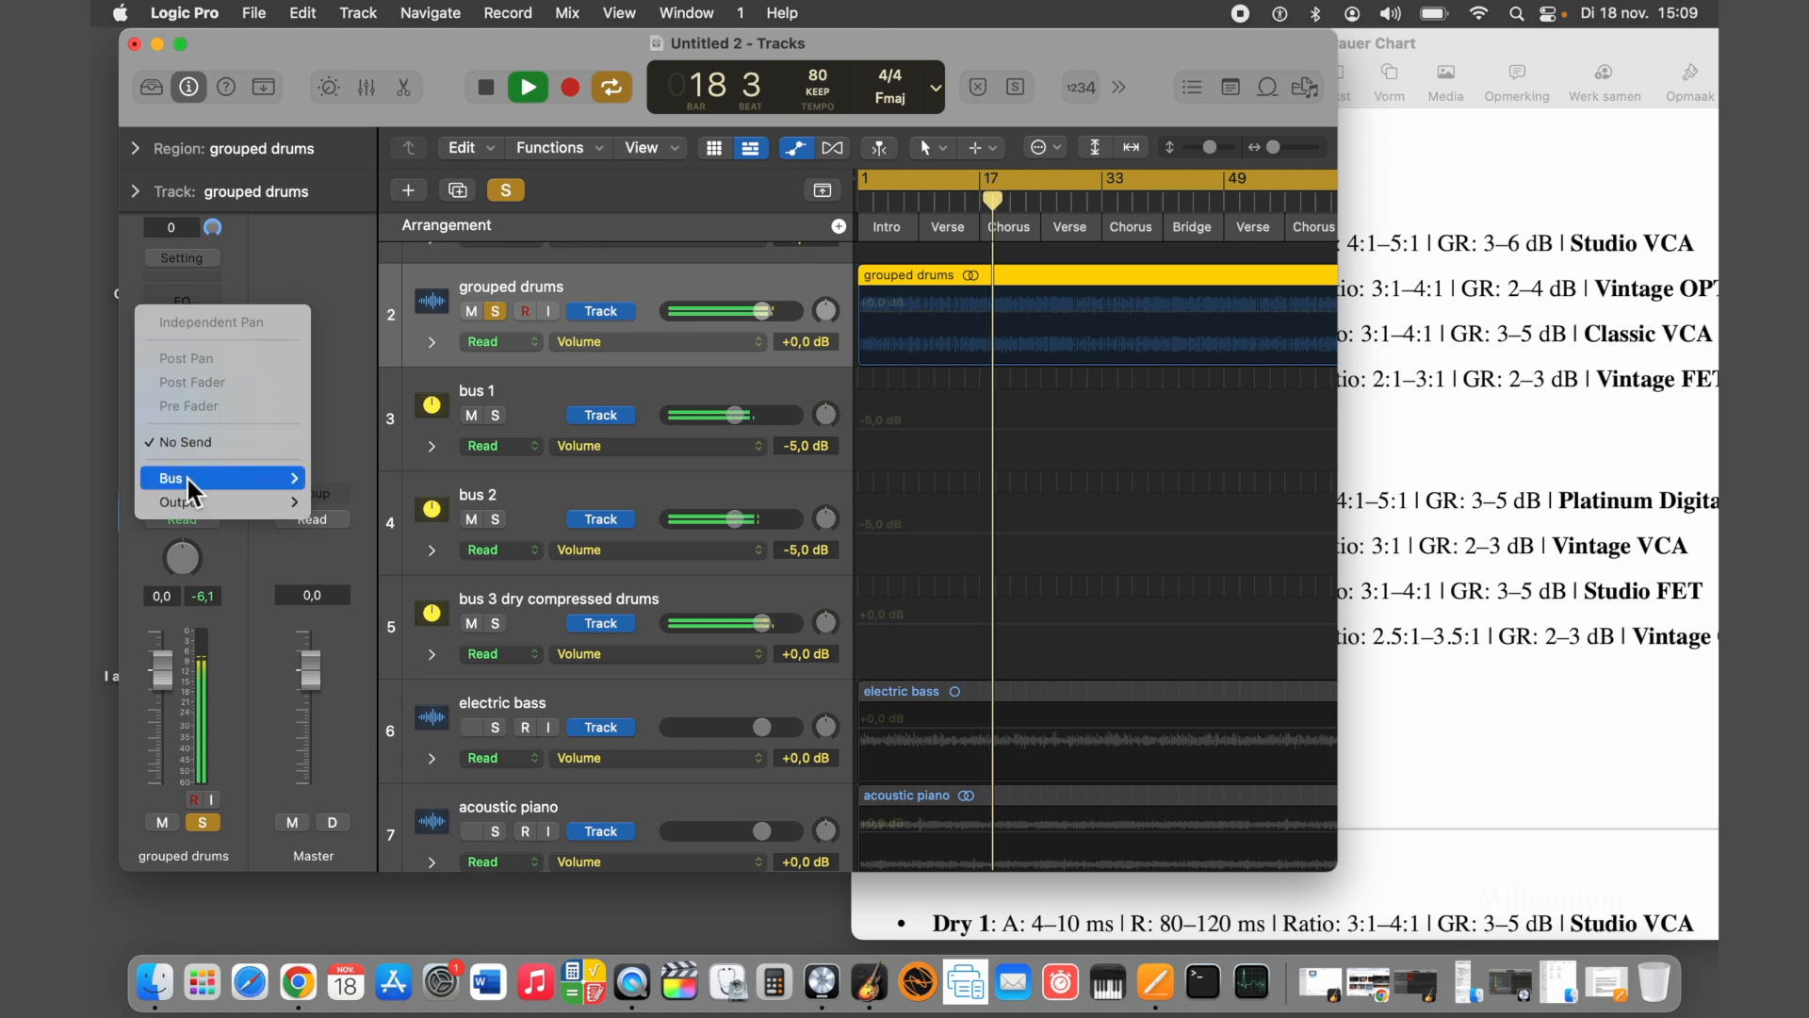
mouse_move(174, 479)
click(368, 96)
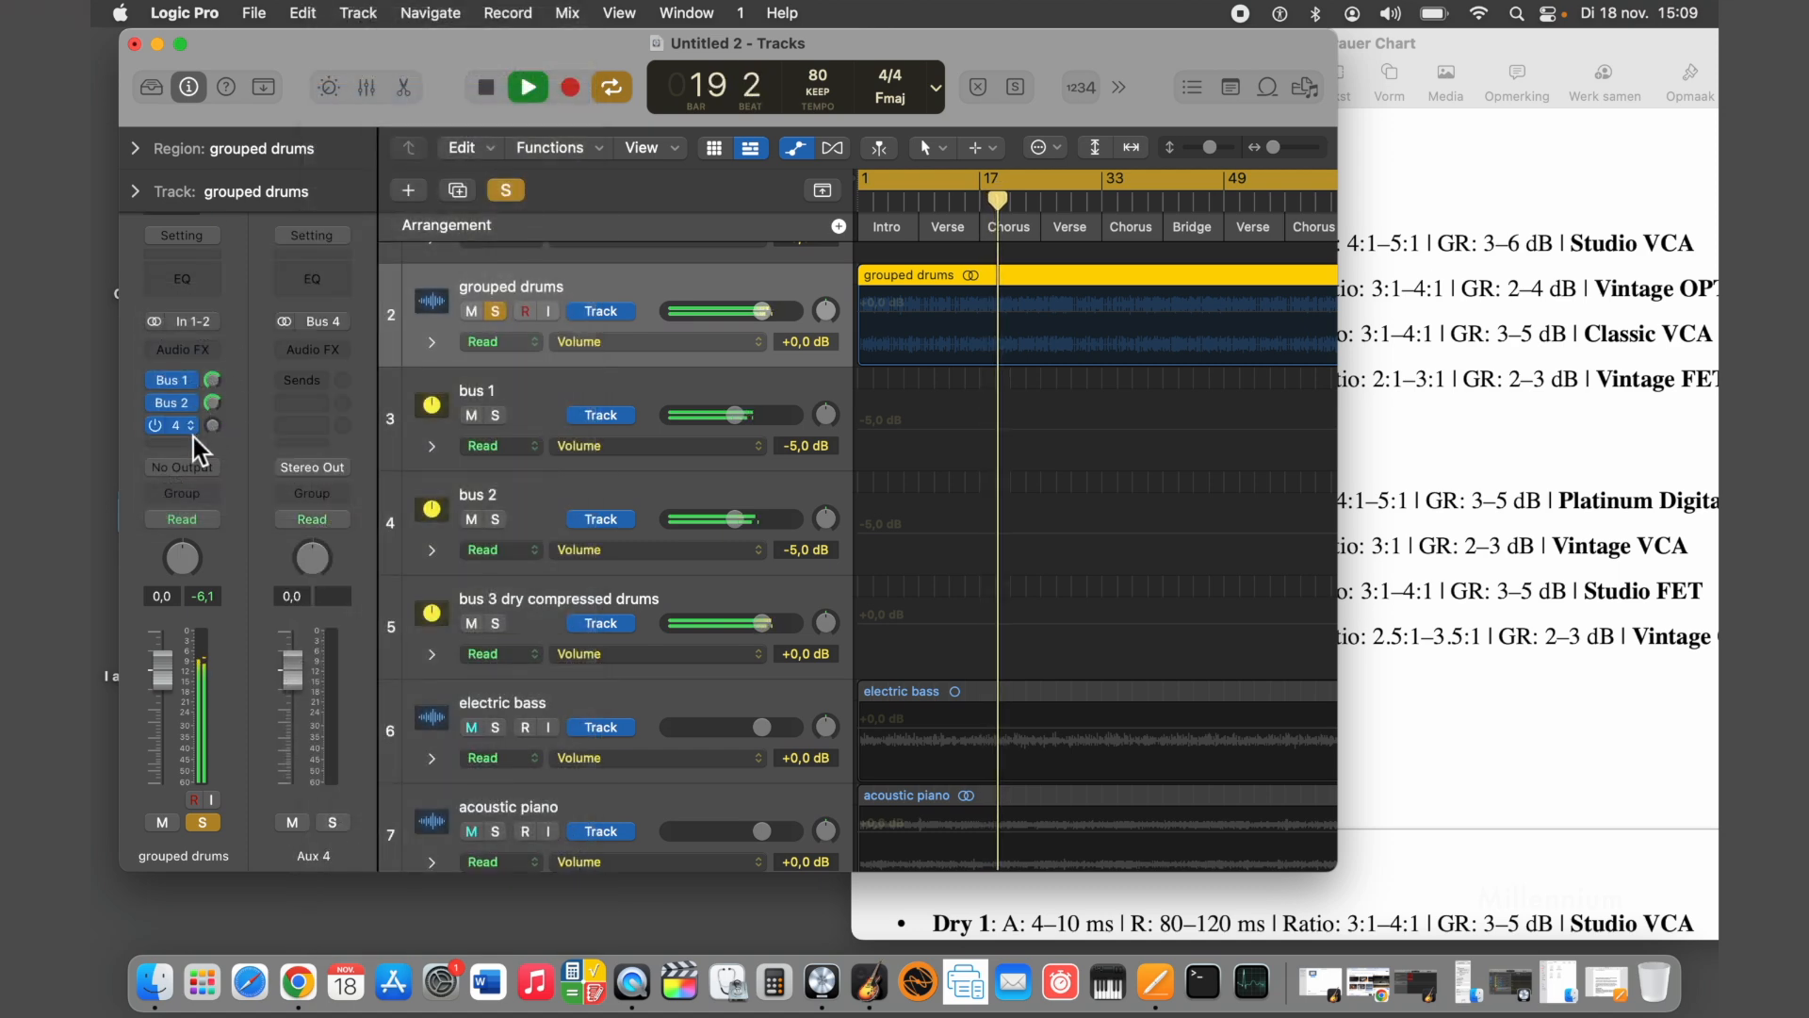
click(183, 443)
mouse_move(240, 468)
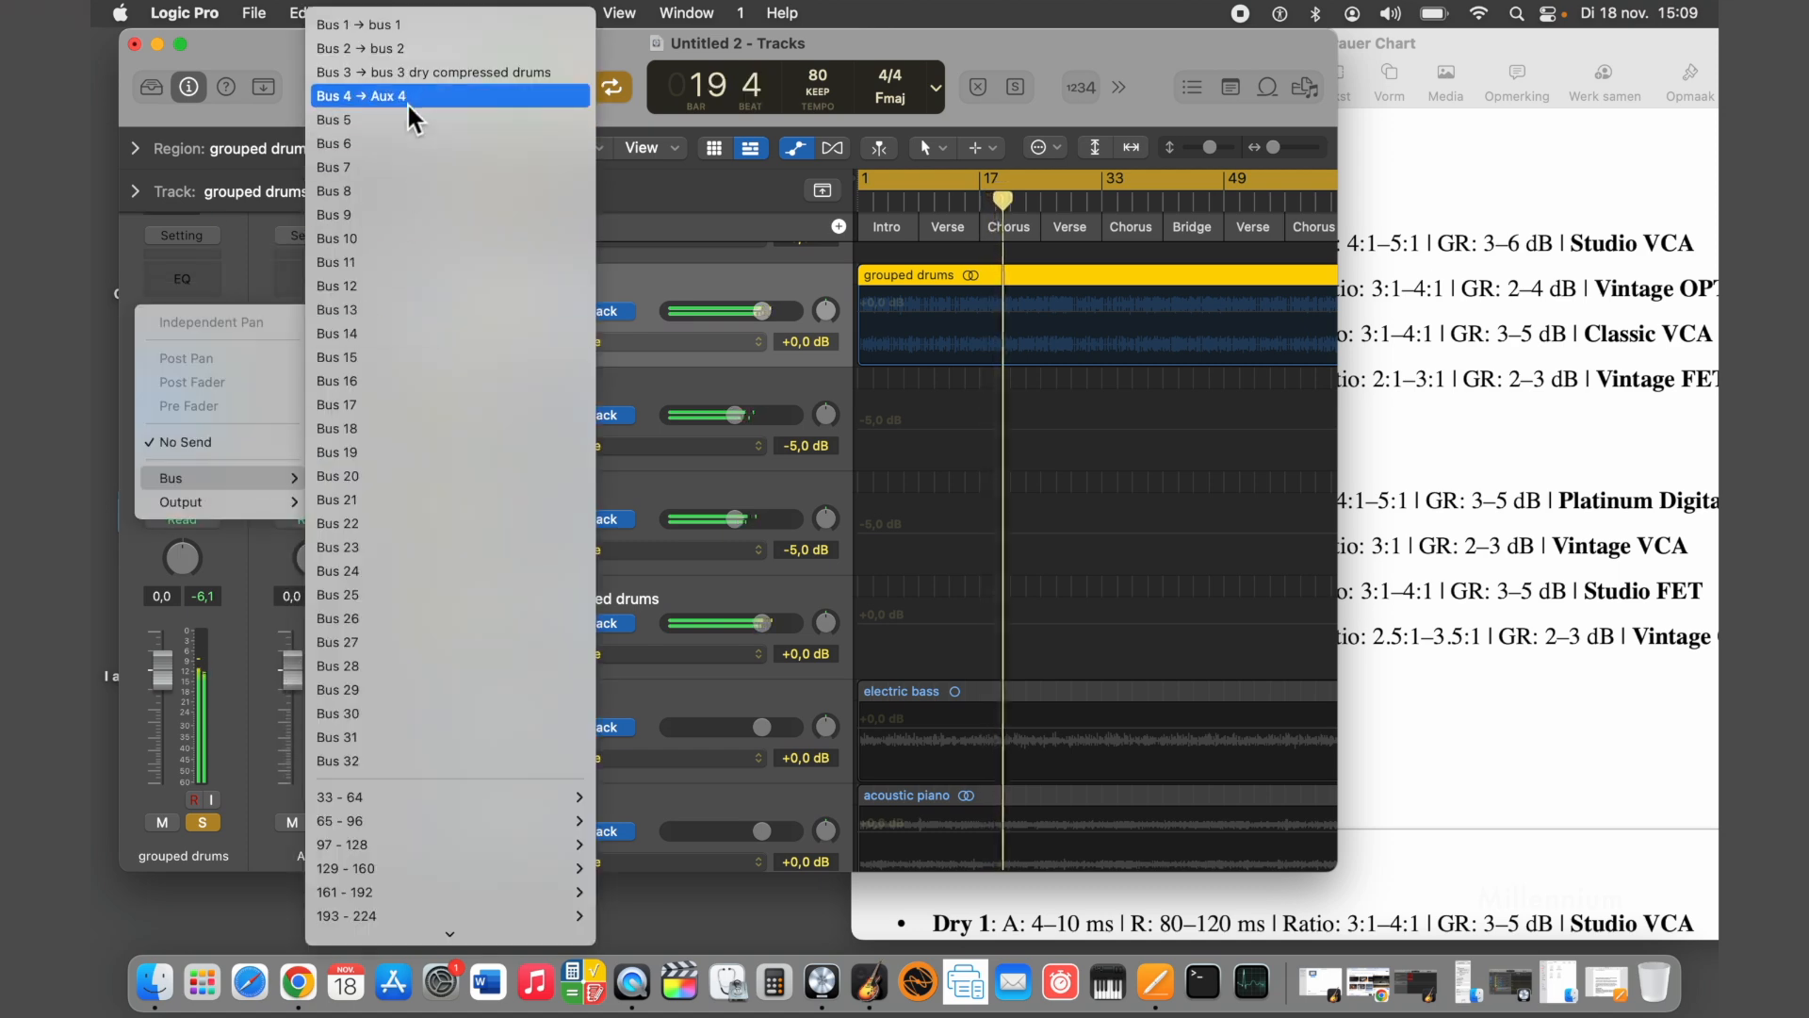
click(386, 120)
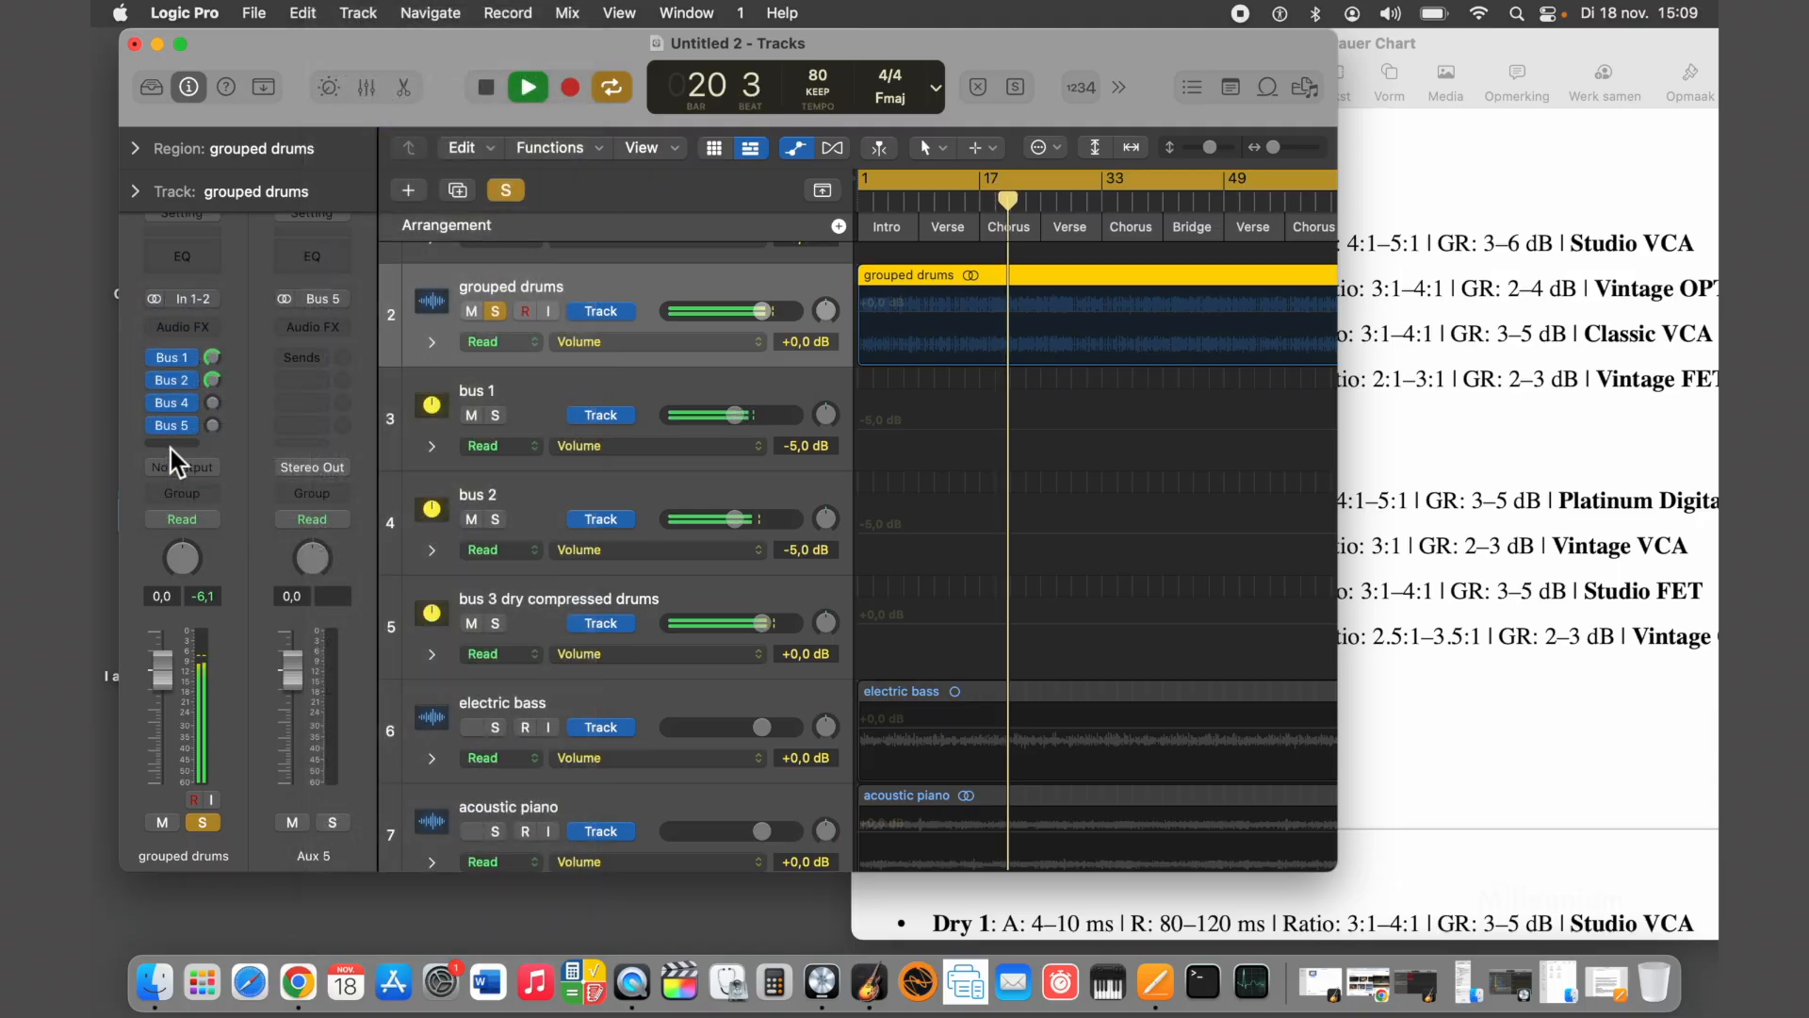
click(172, 443)
mouse_move(179, 478)
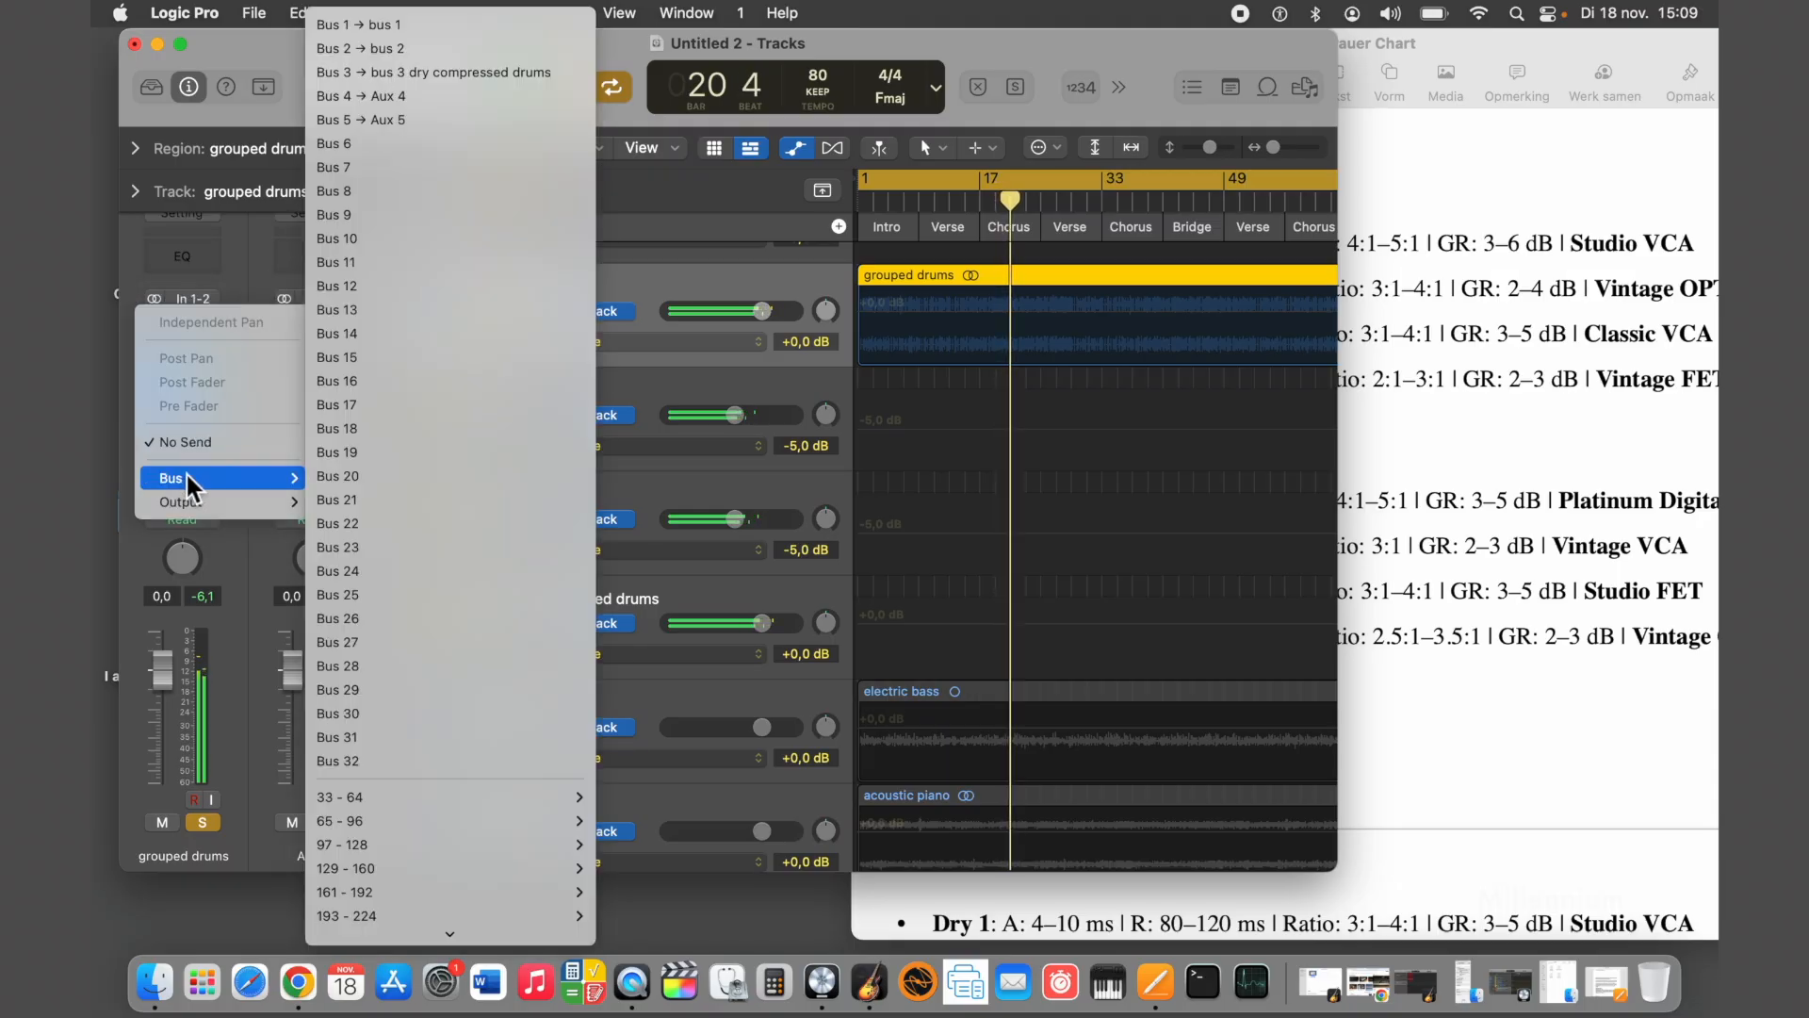
click(378, 144)
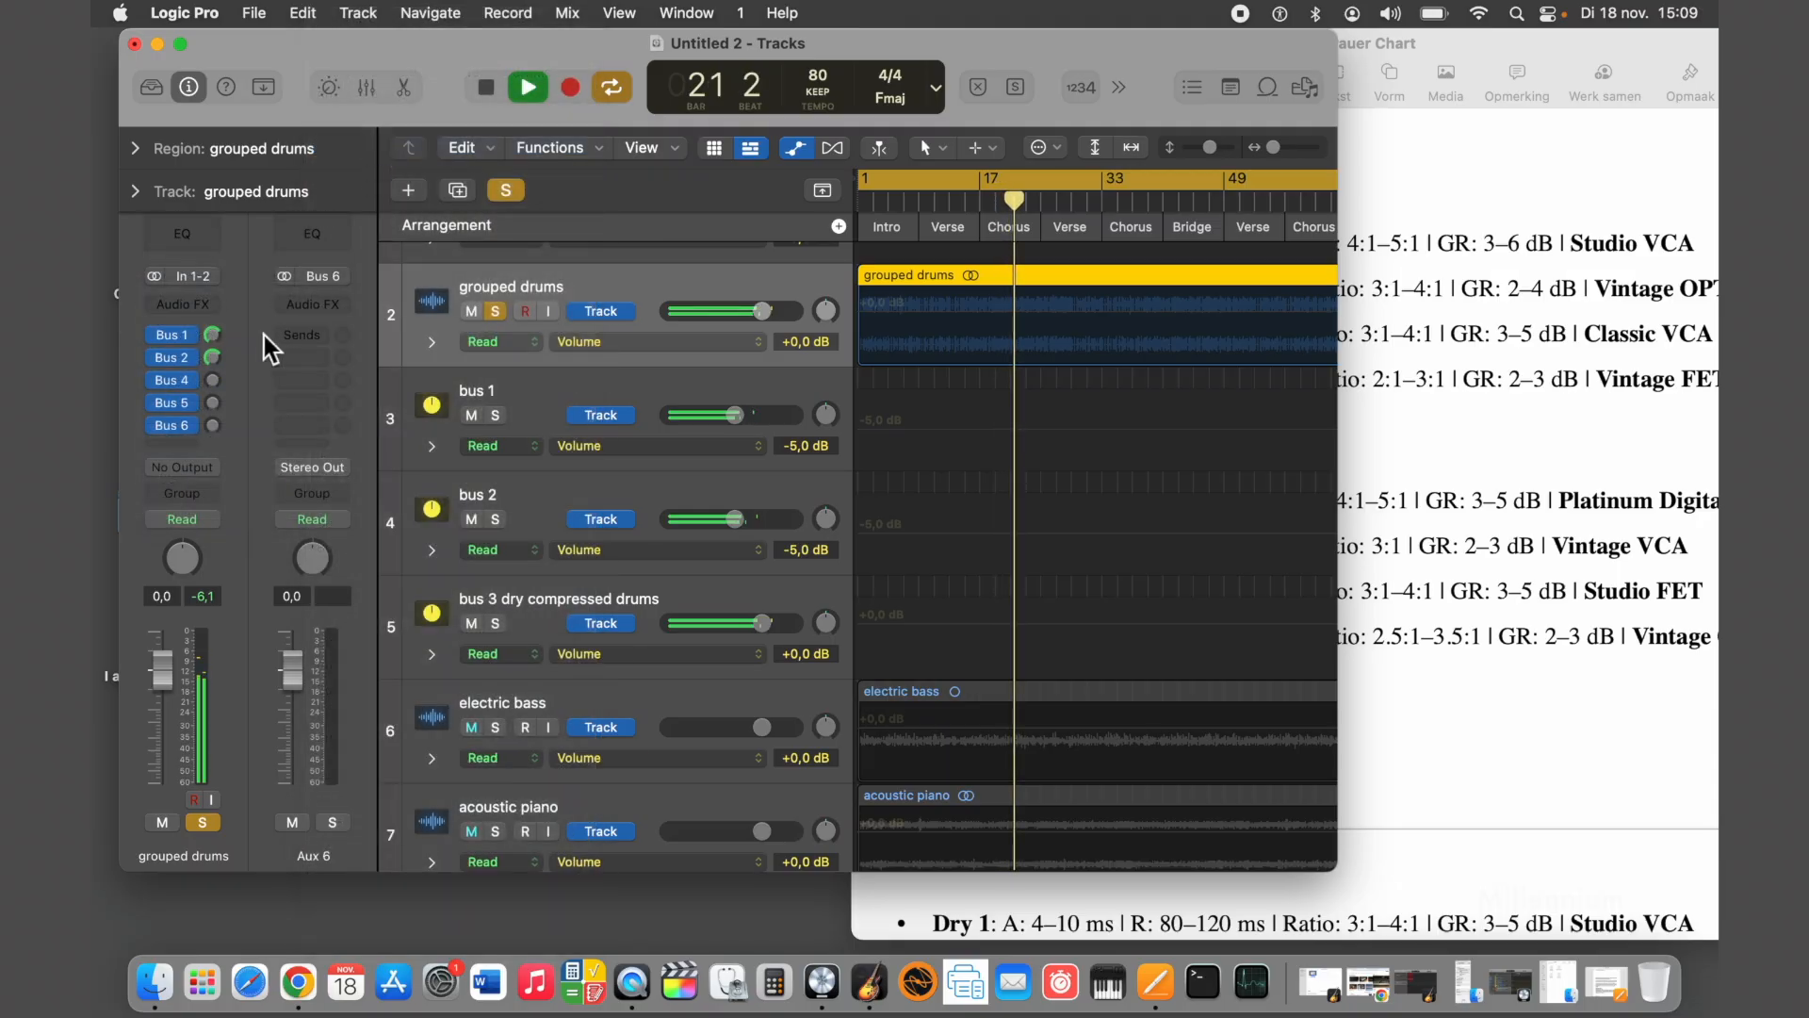
Inspect the options of the Bus 4 and Bus 5 sends on the grouped drums channel
click(181, 396)
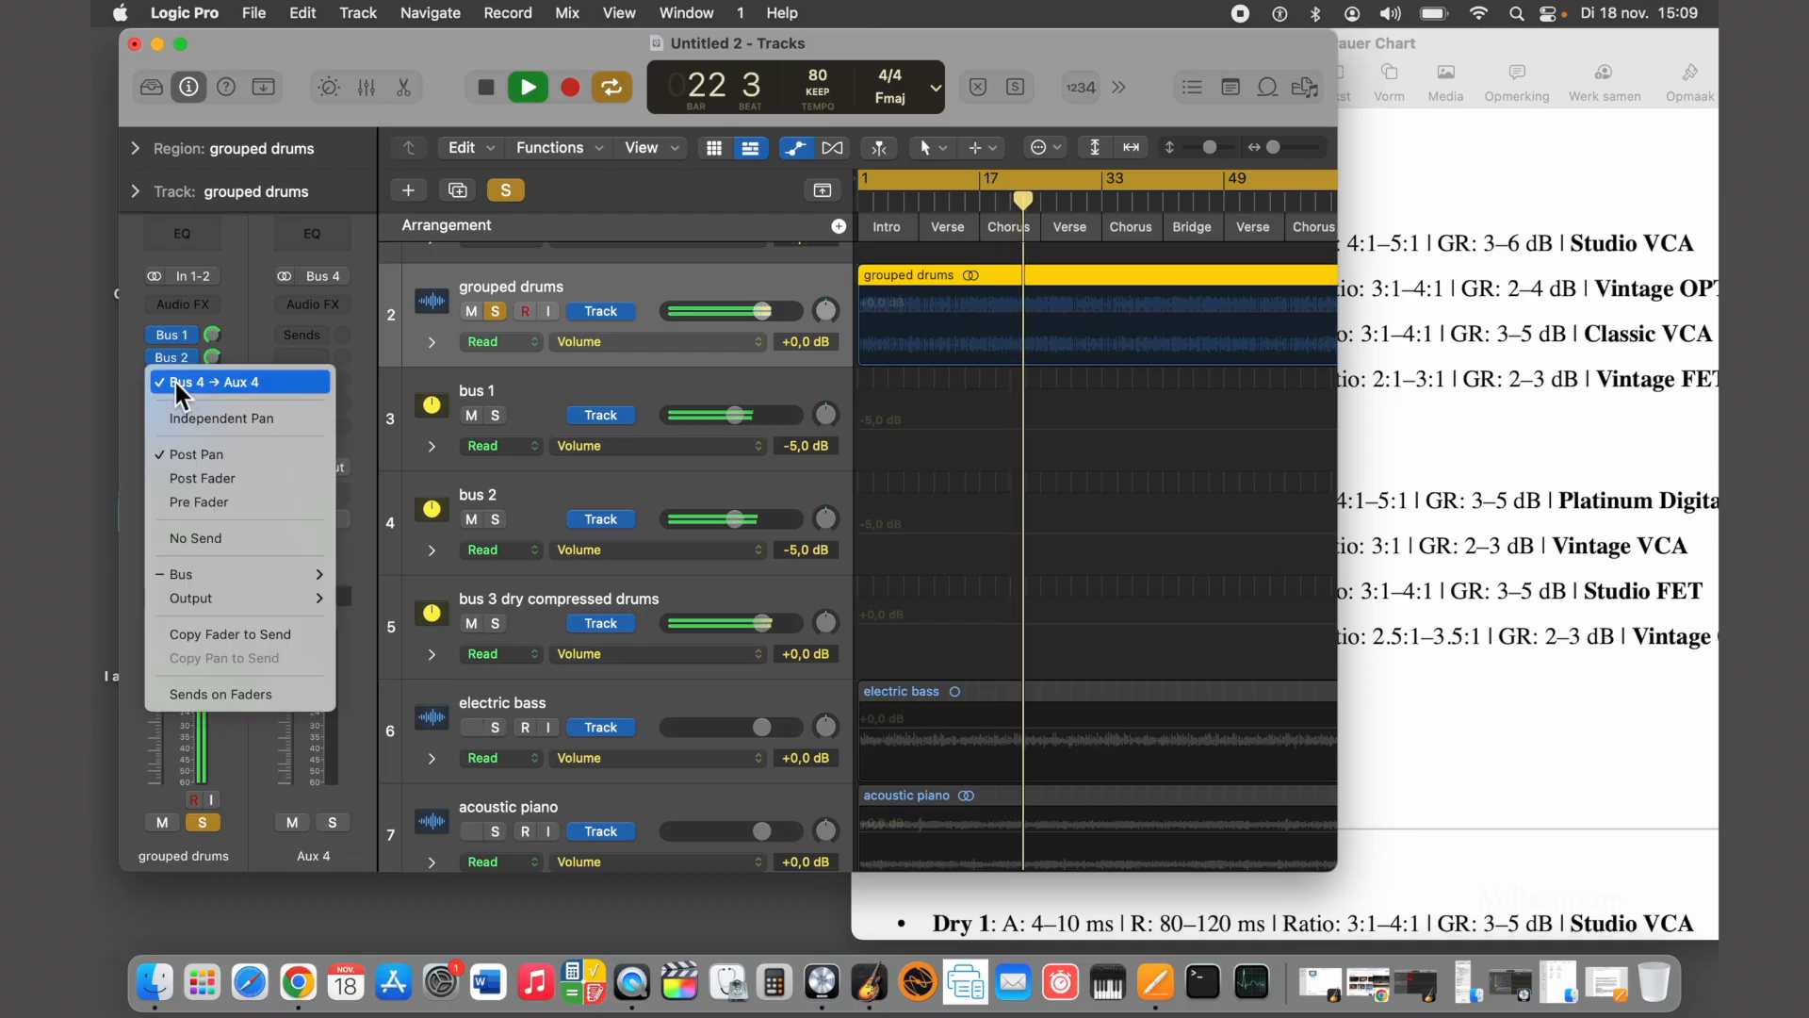
click(109, 414)
click(175, 403)
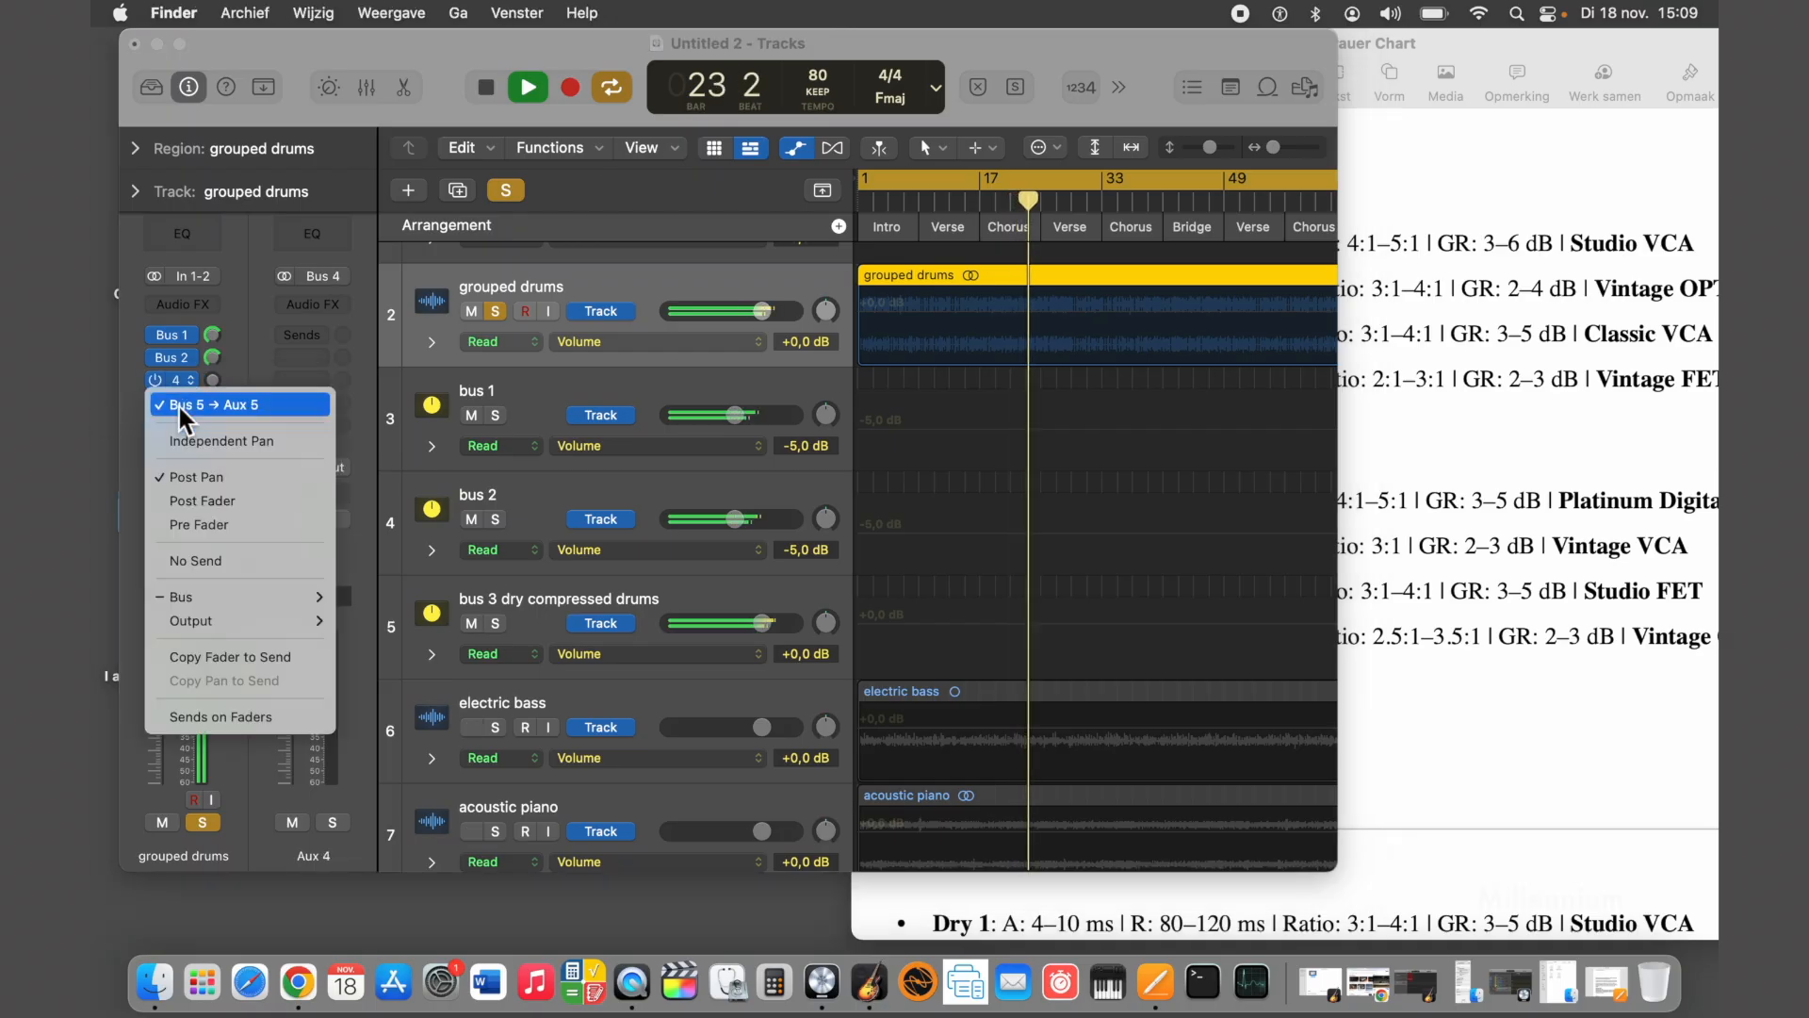
click(100, 422)
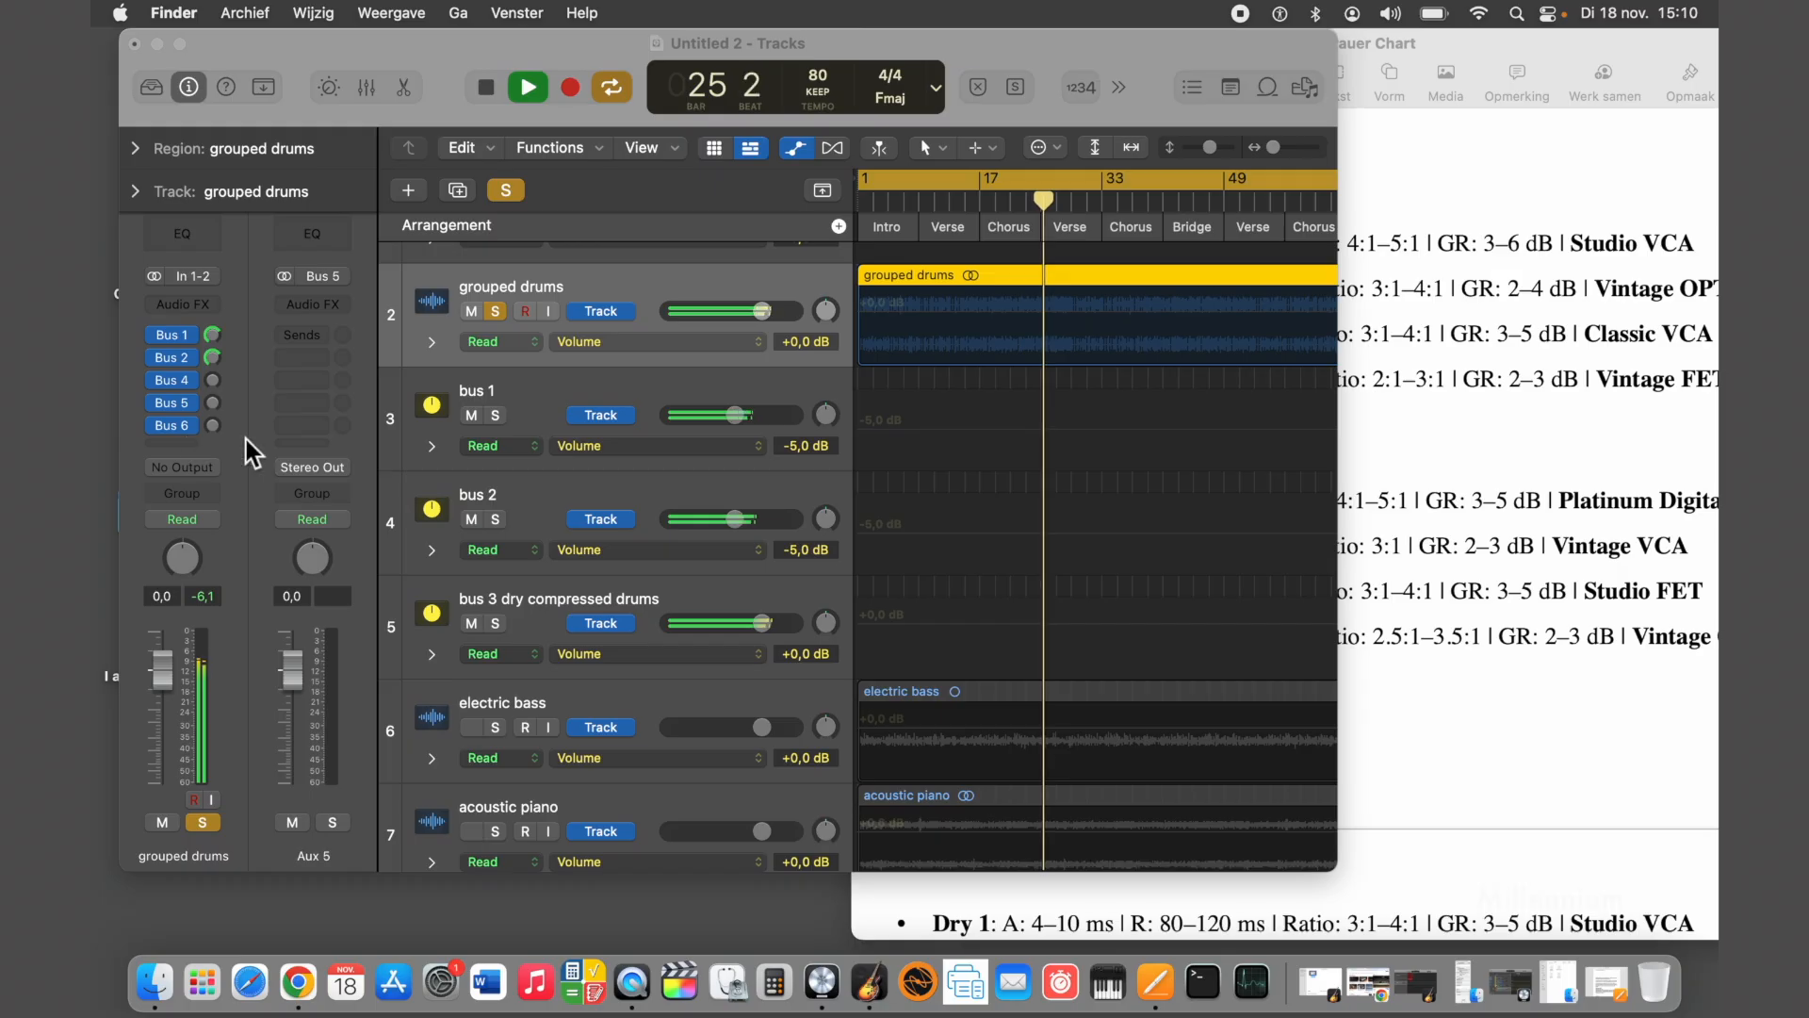
Switch to the "I am what I am" project and find its drum bus tracks in the track list
click(1513, 992)
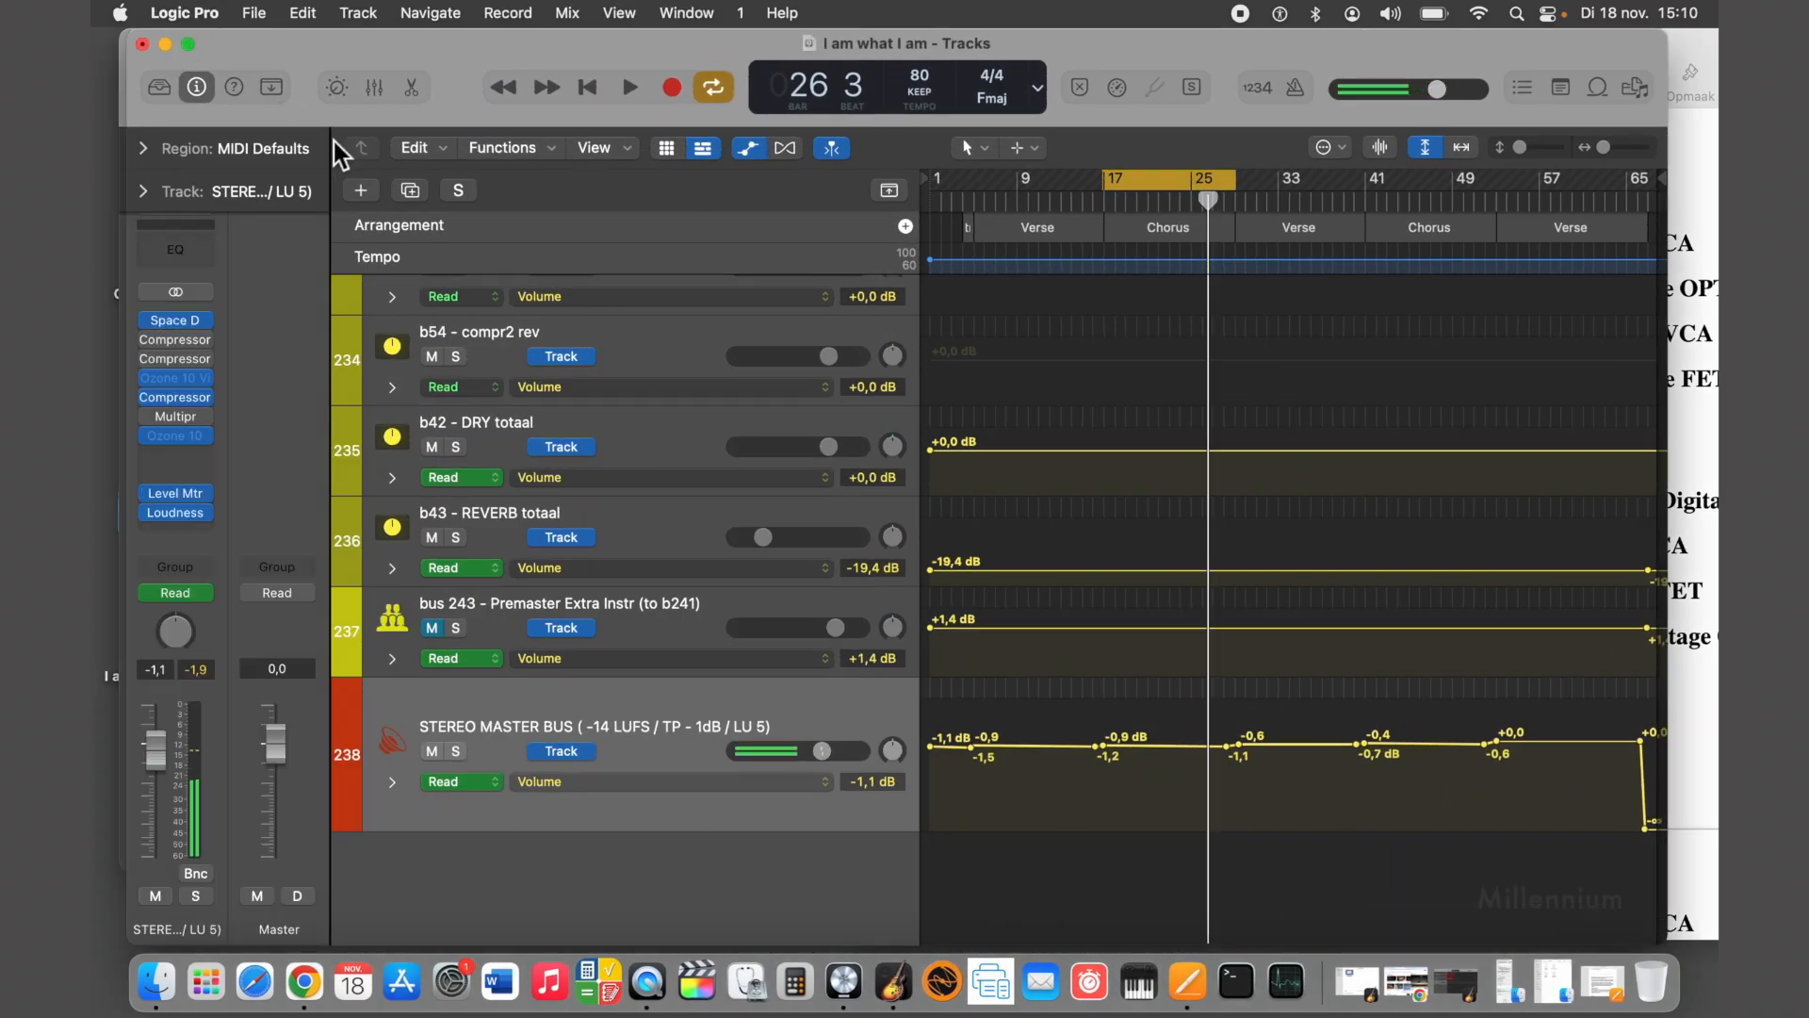
scroll(591, 489, up, 12)
scroll(591, 489, down, 11)
scroll(591, 488, up, 20)
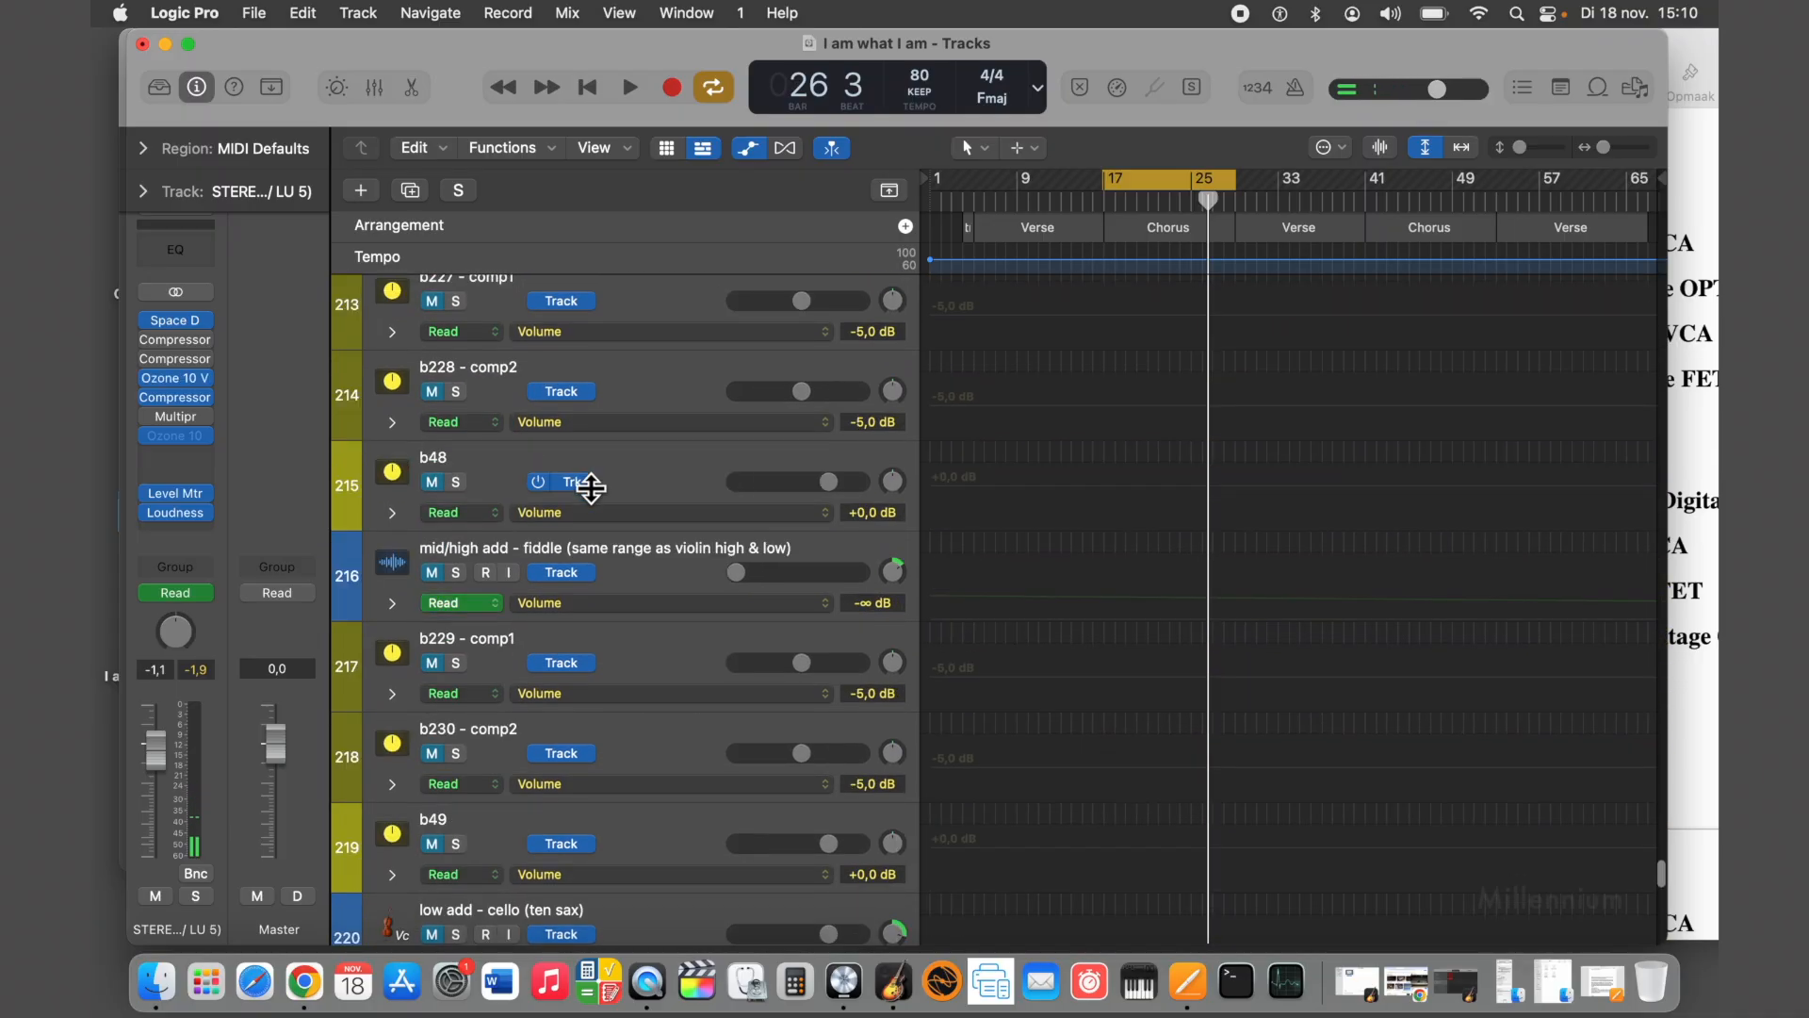
scroll(591, 487, up, 20)
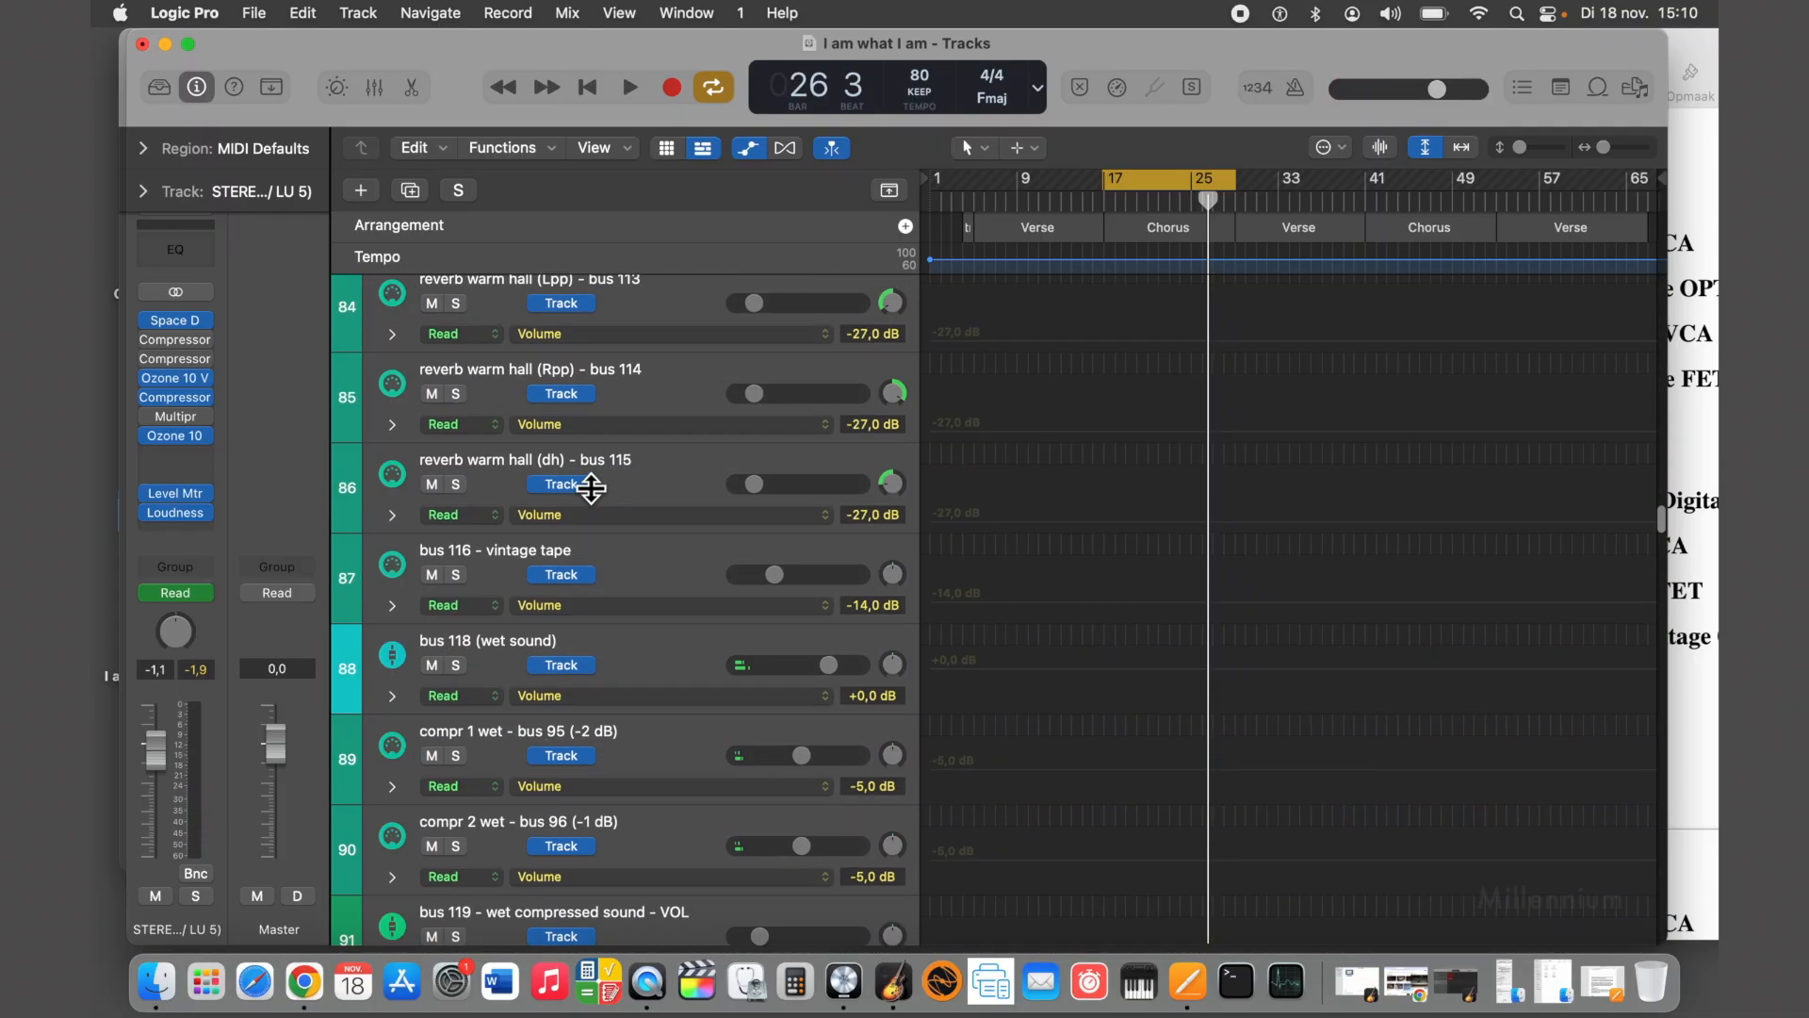
scroll(591, 488, down, 6)
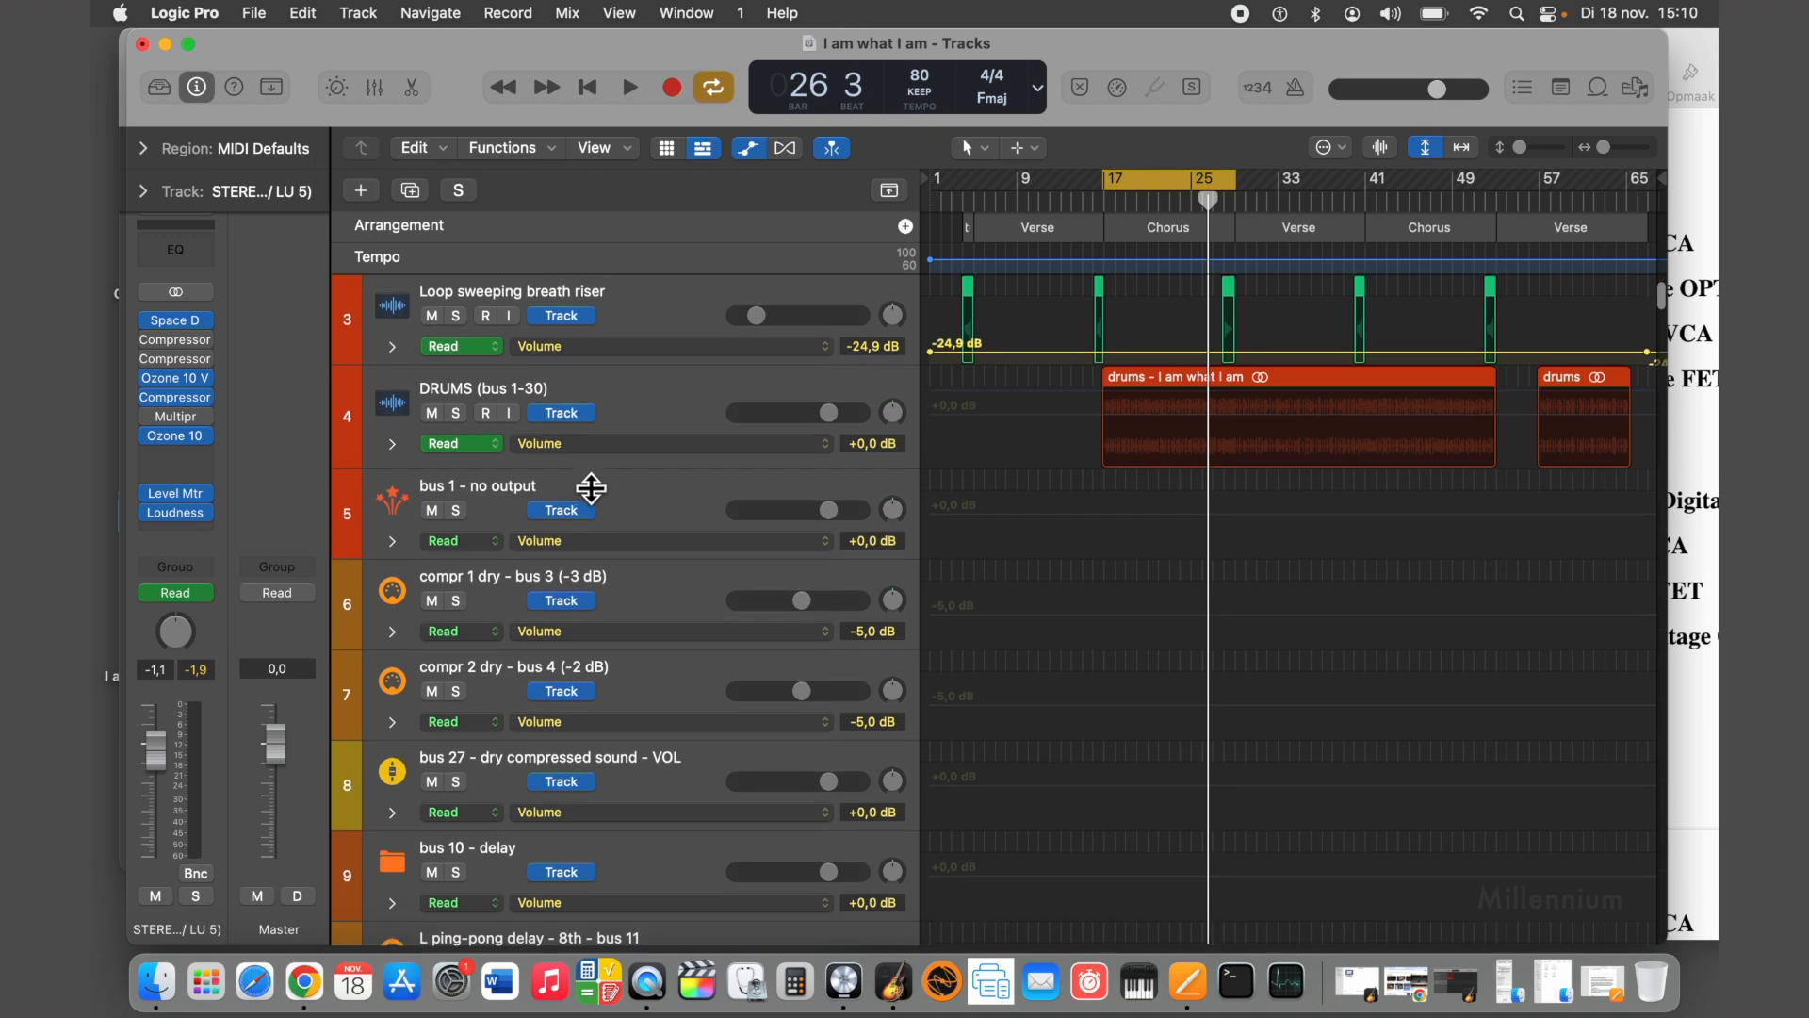
scroll(603, 485, down, 2)
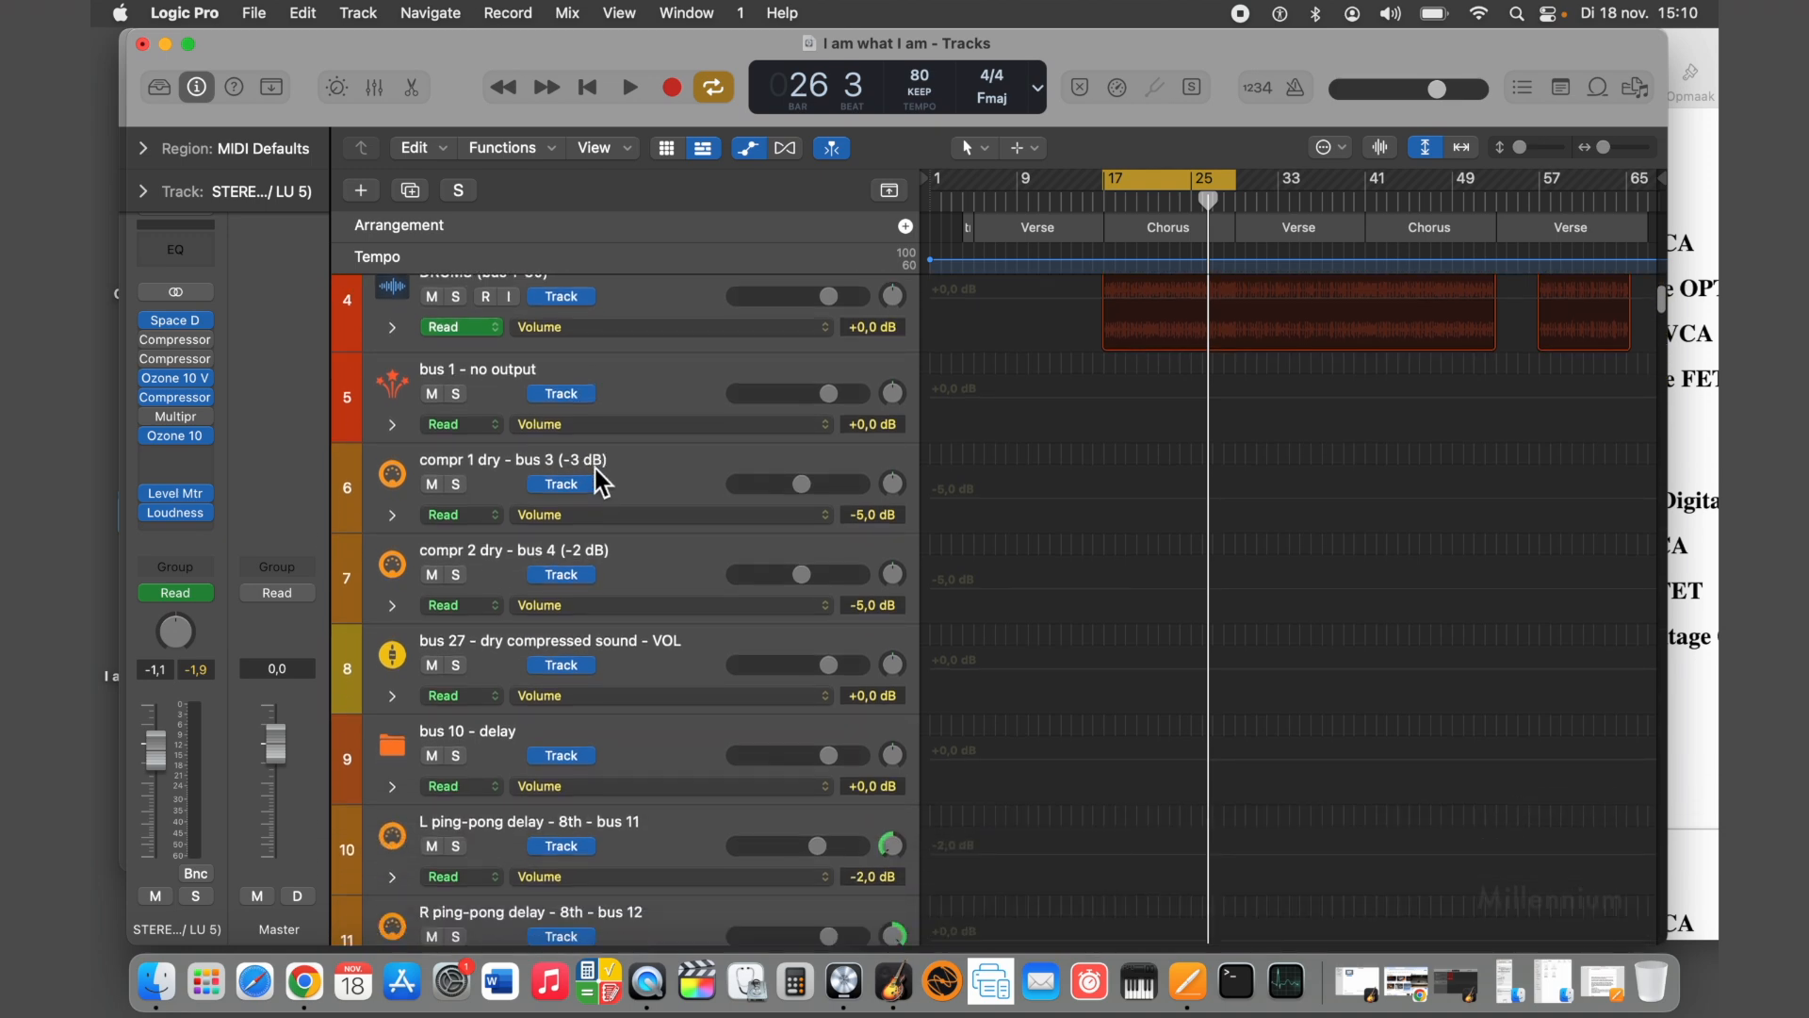
Examine the input and output routing of the compr 1 dry, compr 2 dry and bus 27 dry compressed sound tracks
click(631, 425)
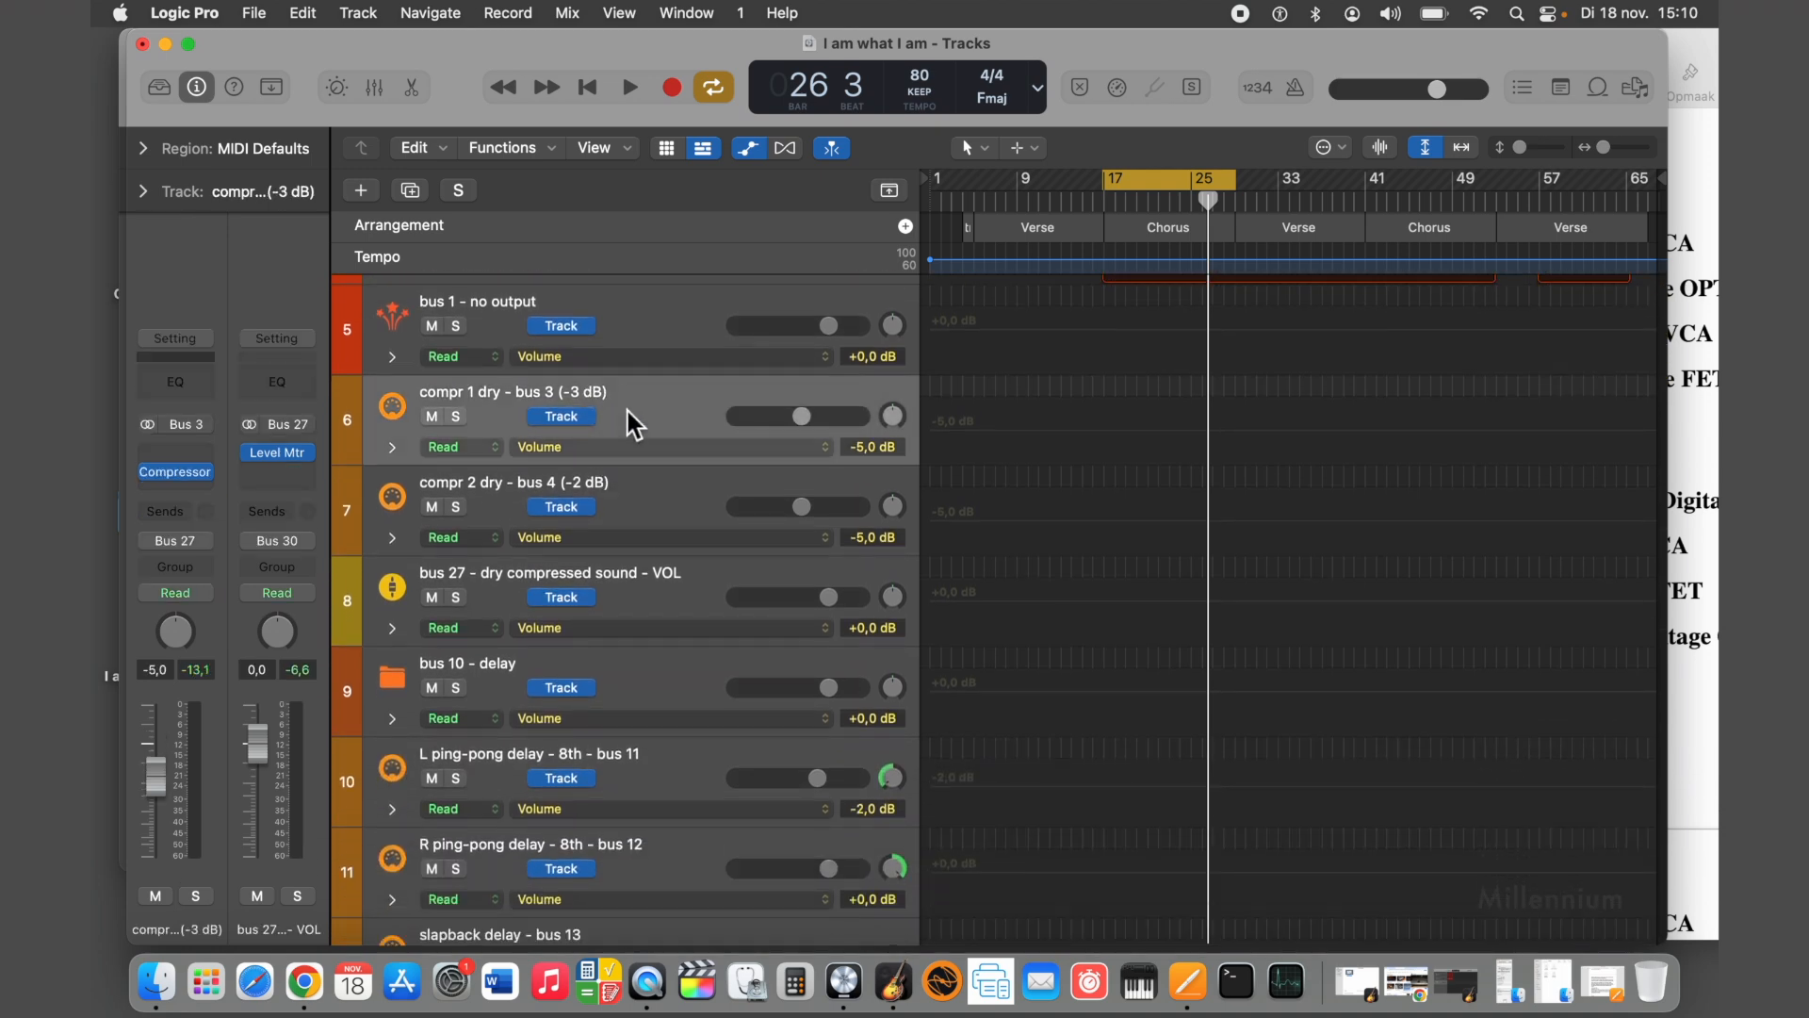
click(624, 498)
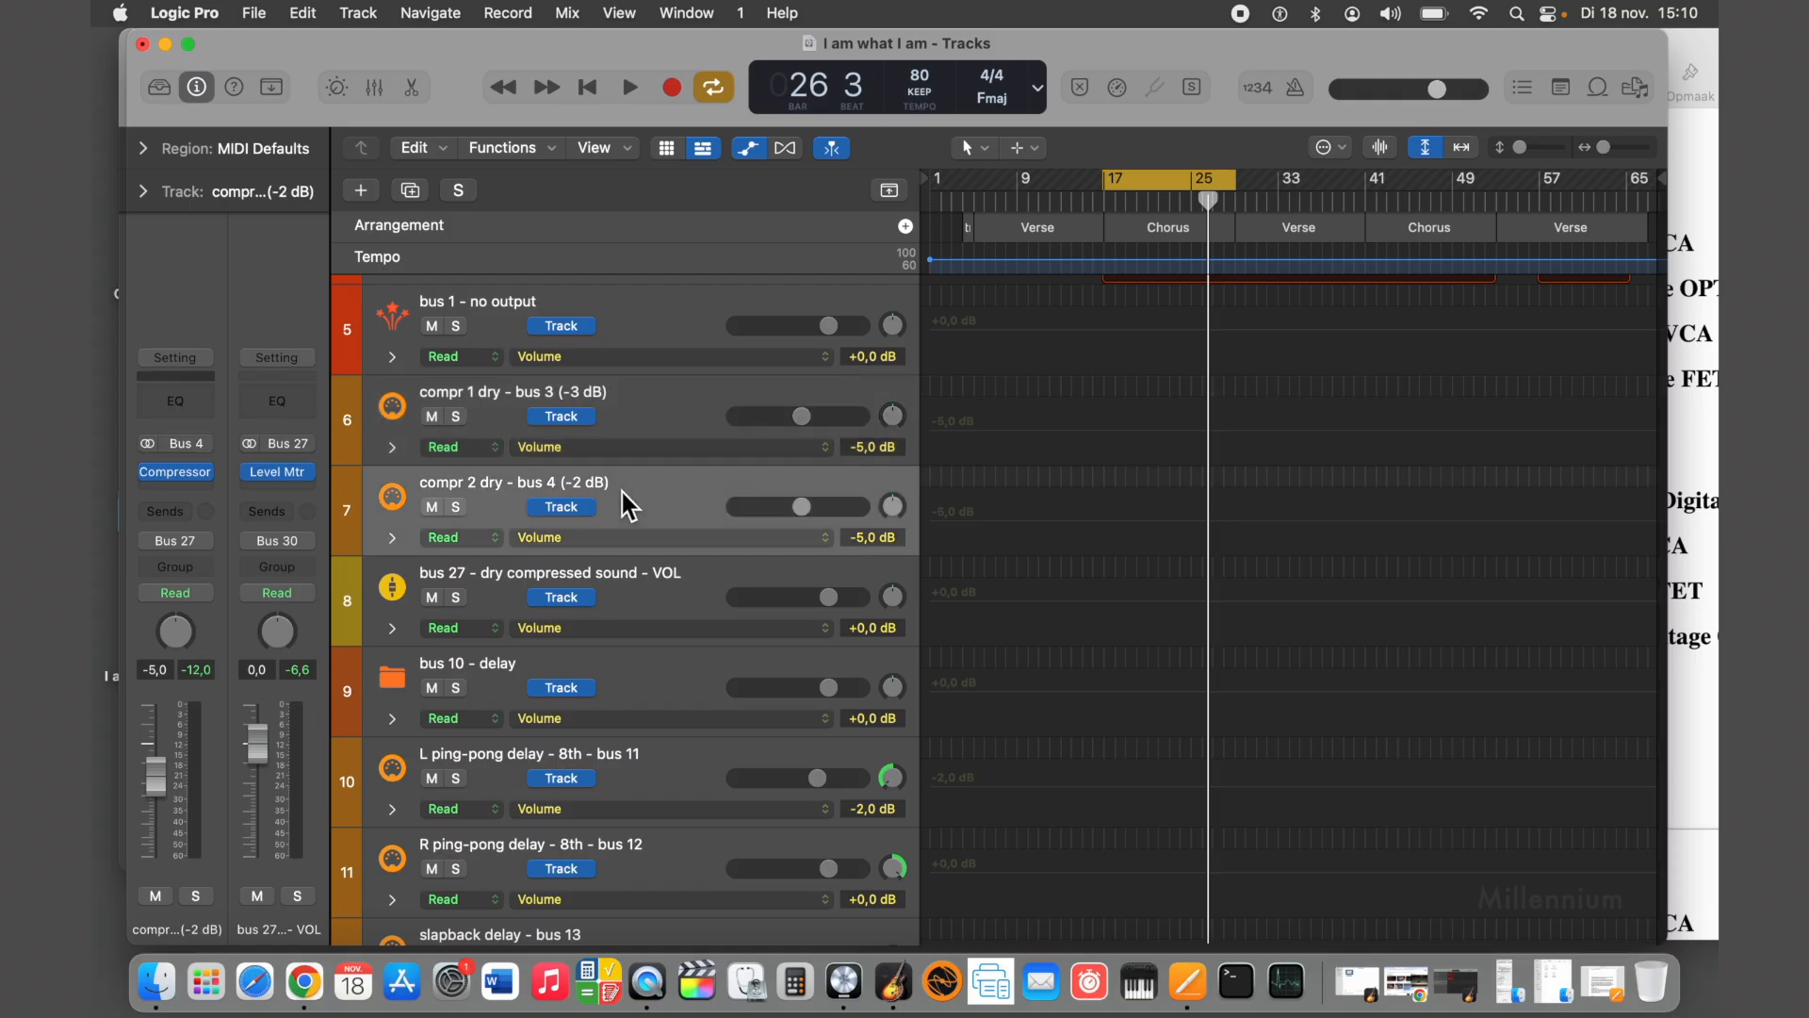
scroll(630, 506, down, 1)
click(468, 373)
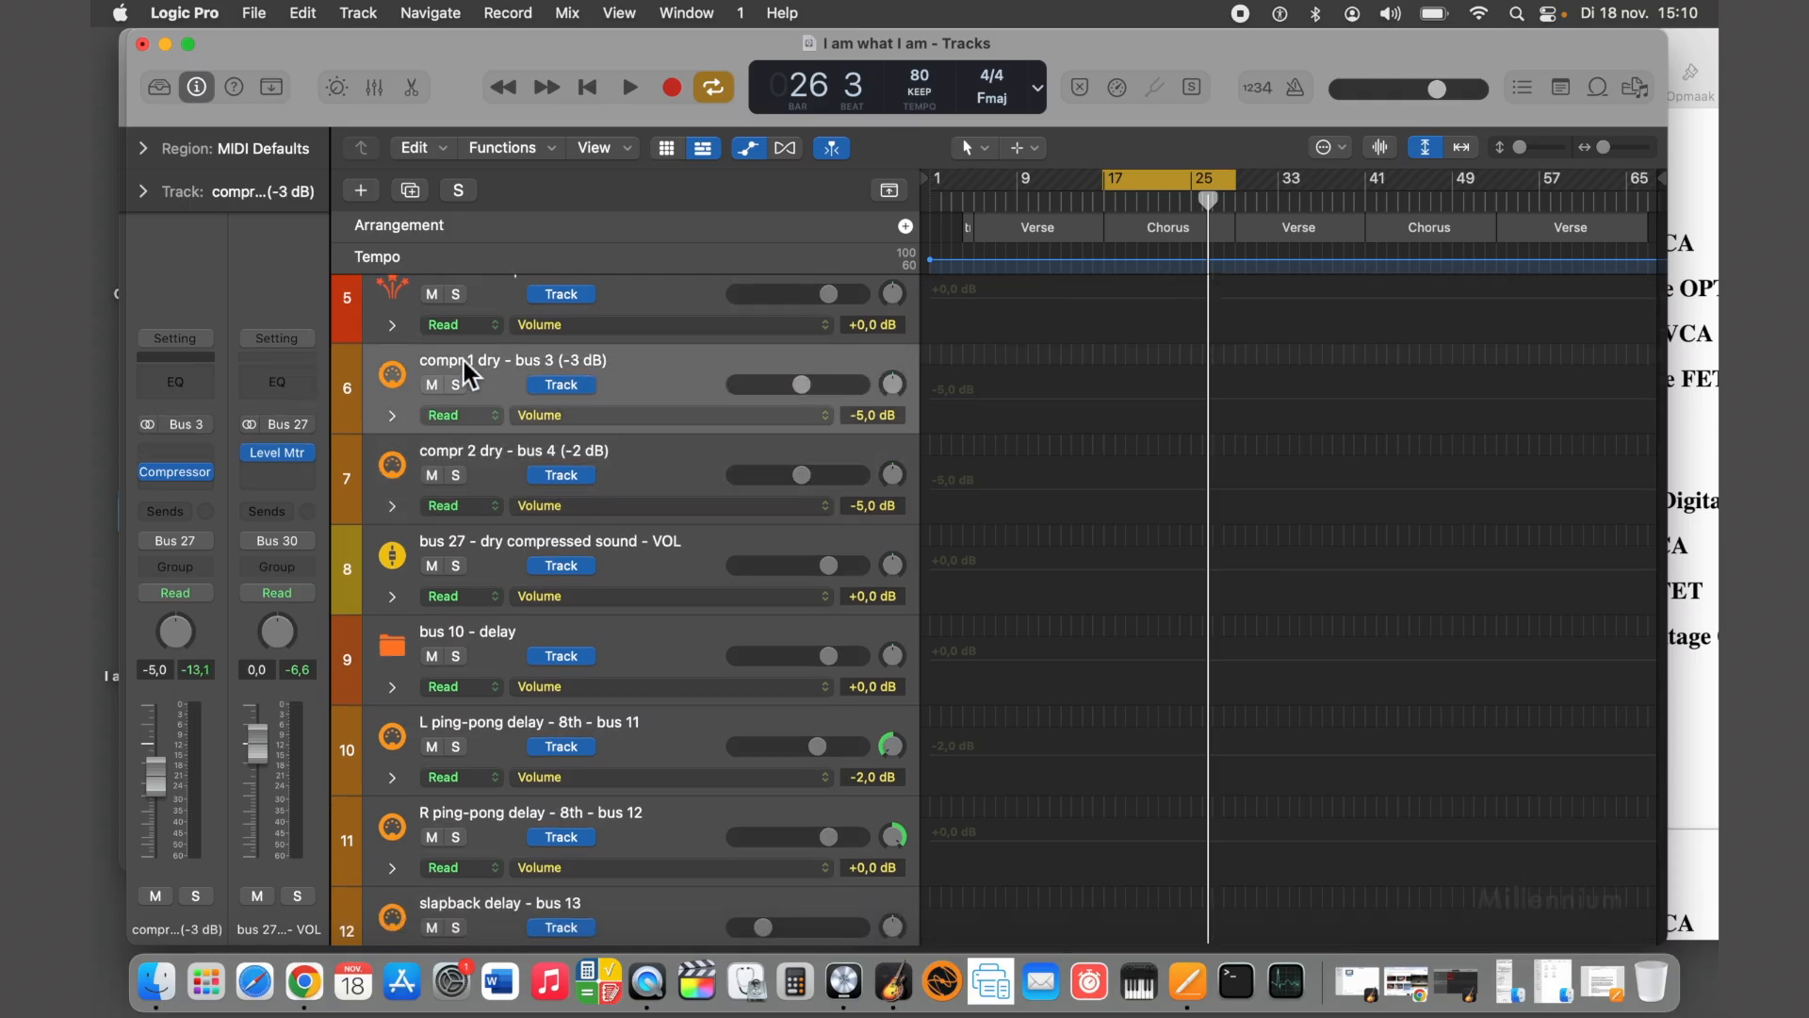
click(512, 449)
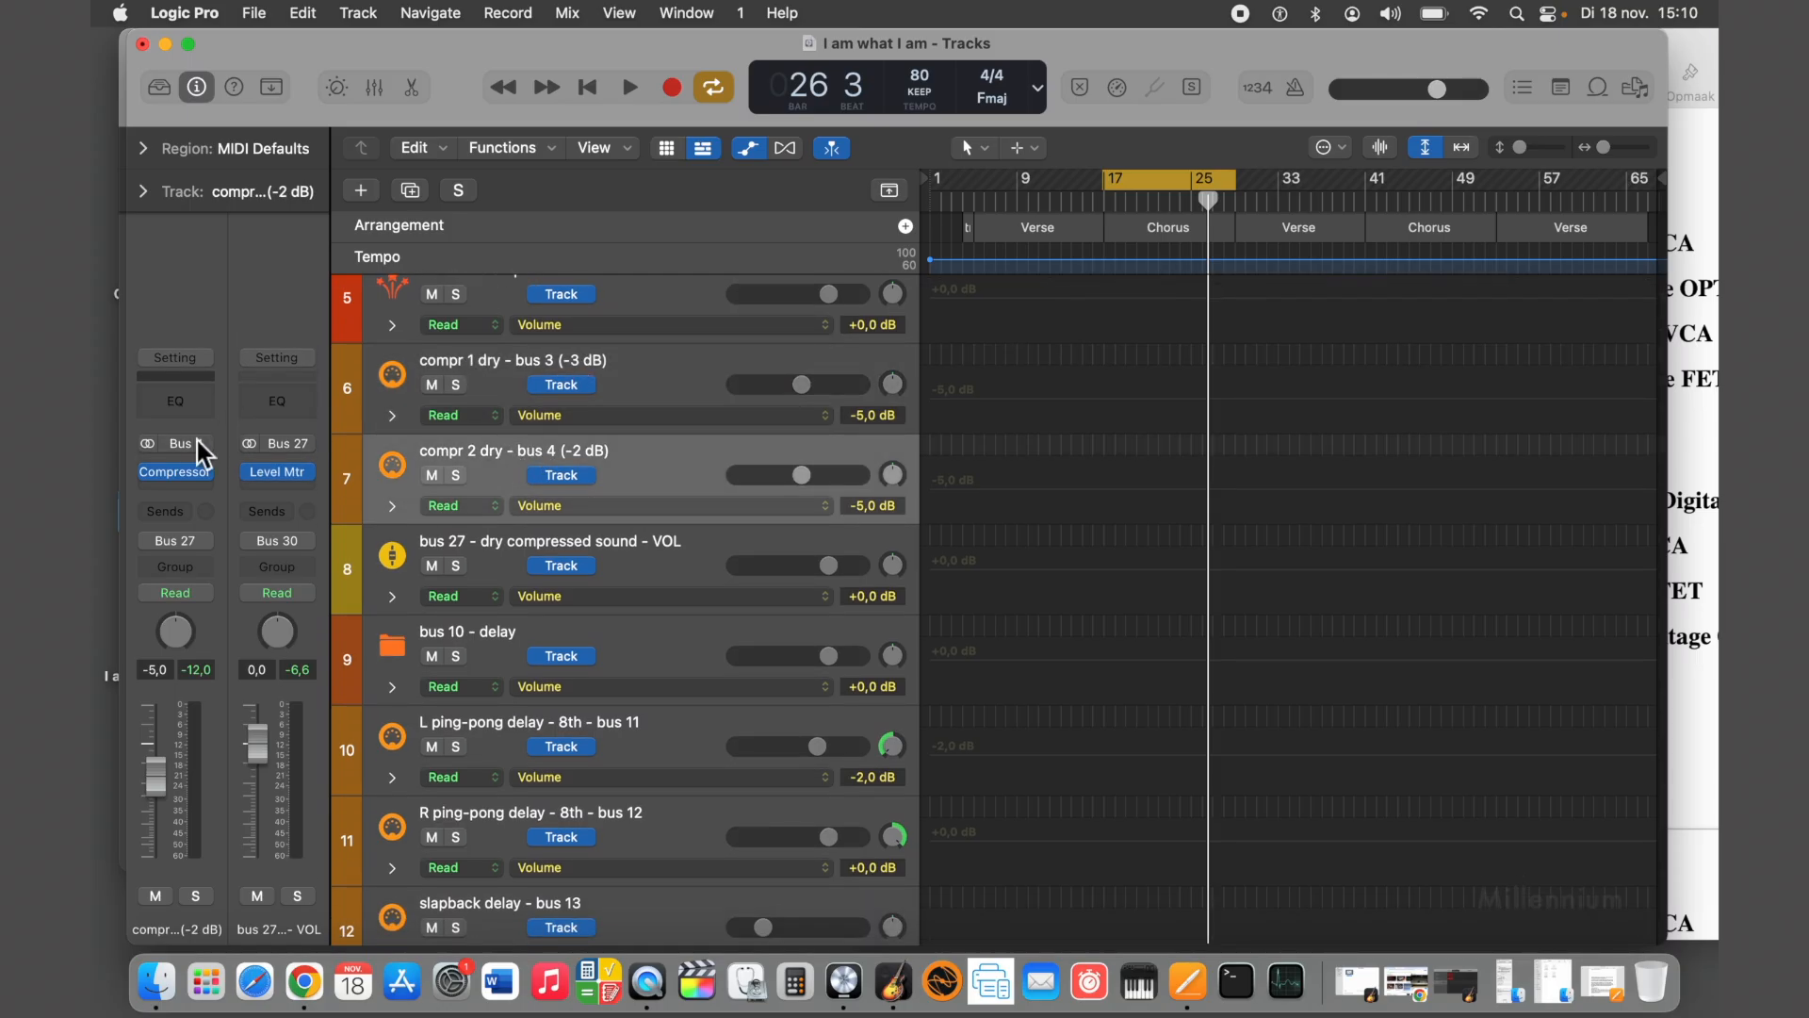
click(549, 535)
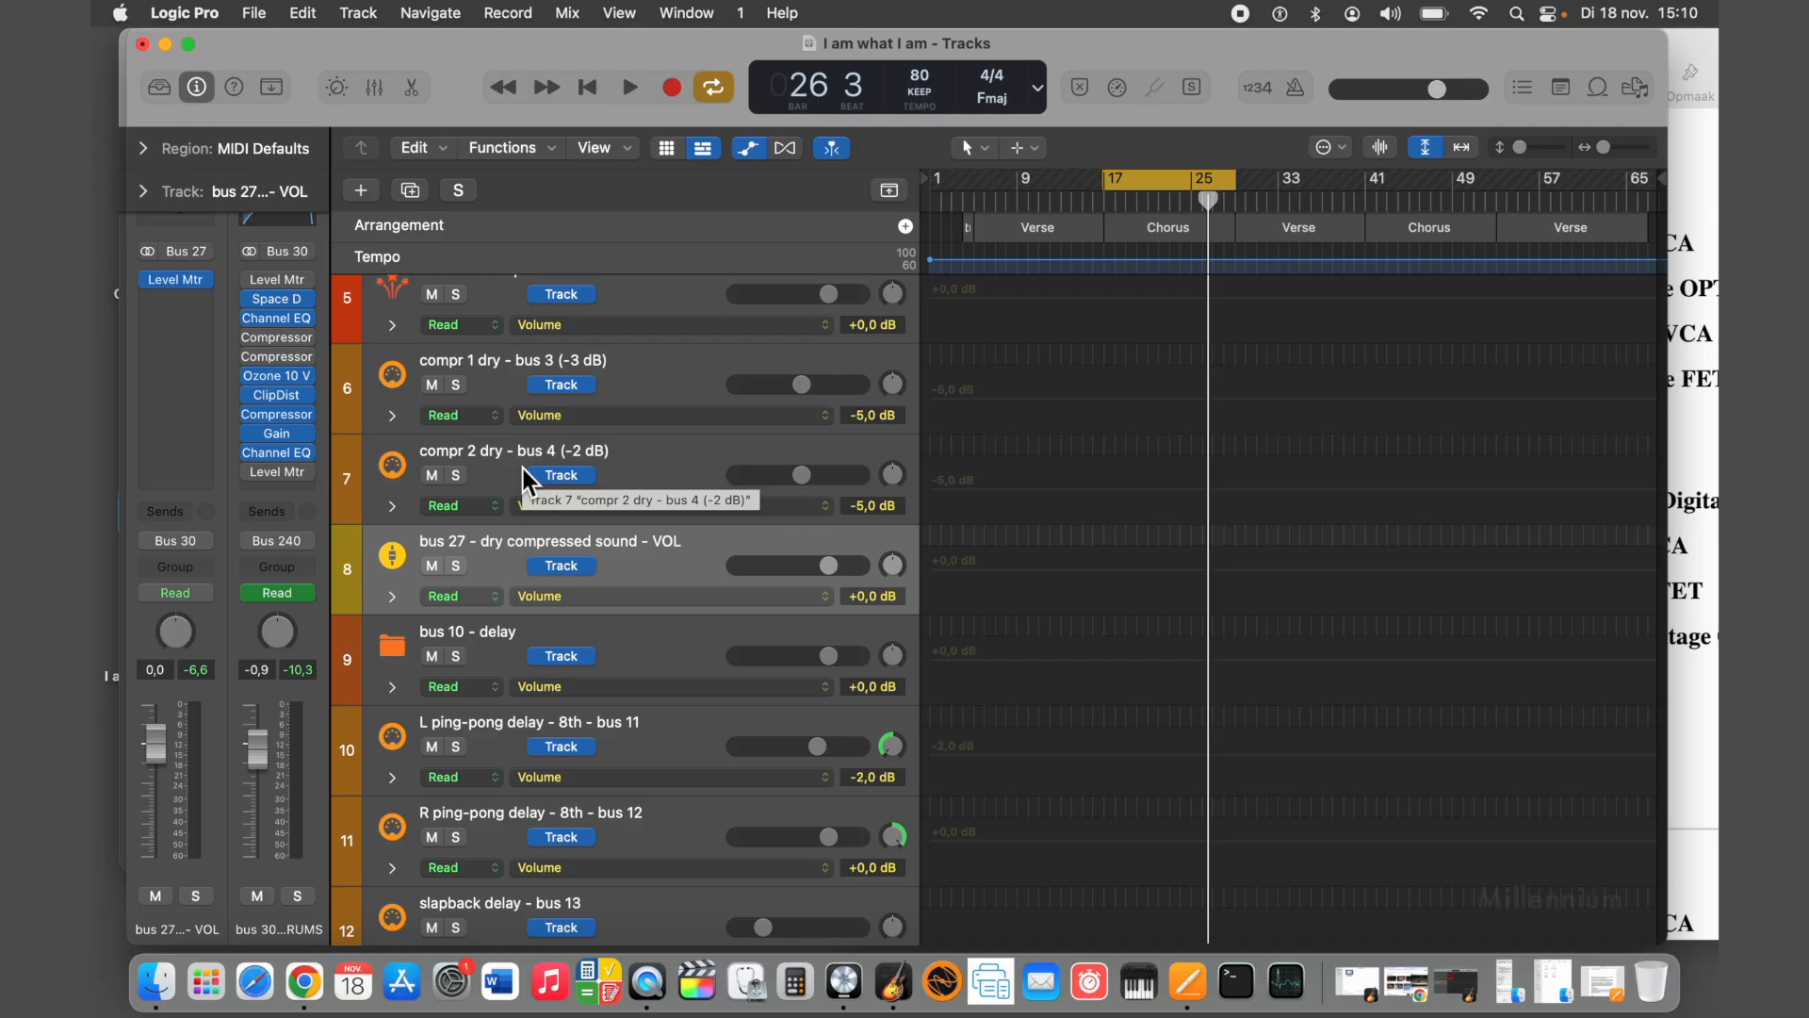
Examine the channel strips of the DRUMS, bus 30 - Premaster DRUMS and EL BASS tracks
scroll(525, 480, up, 8)
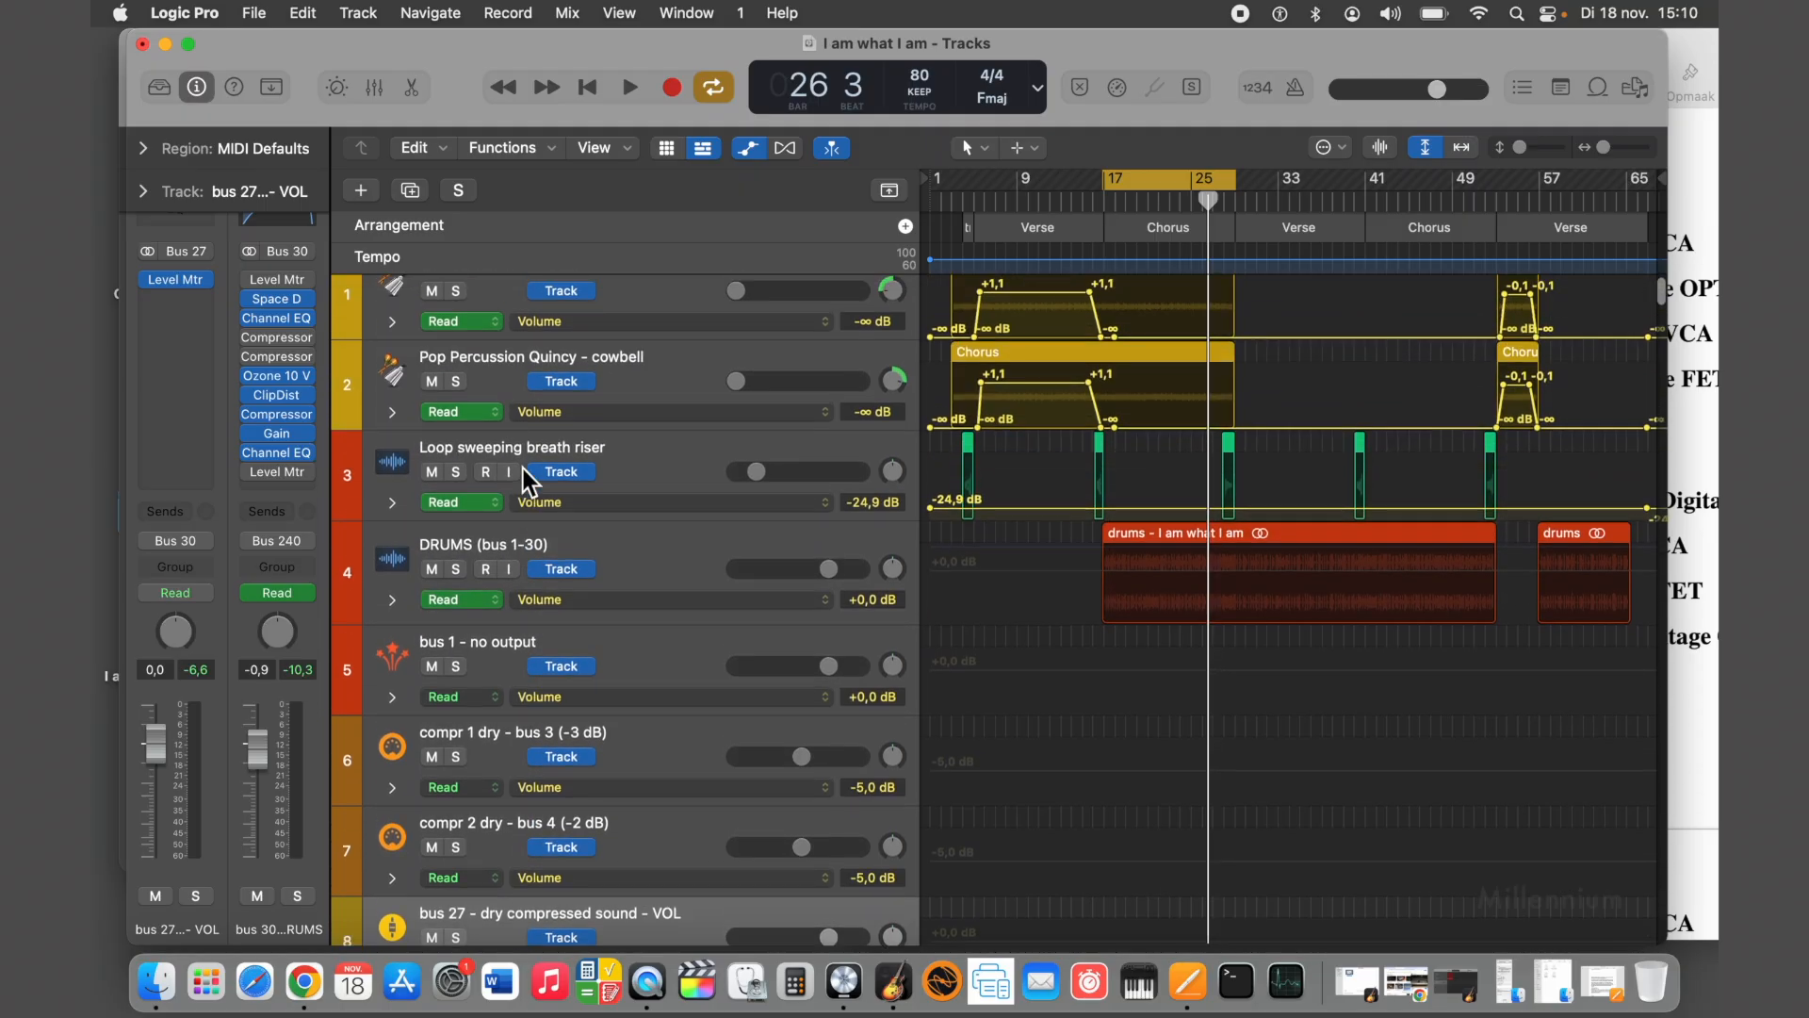
click(525, 560)
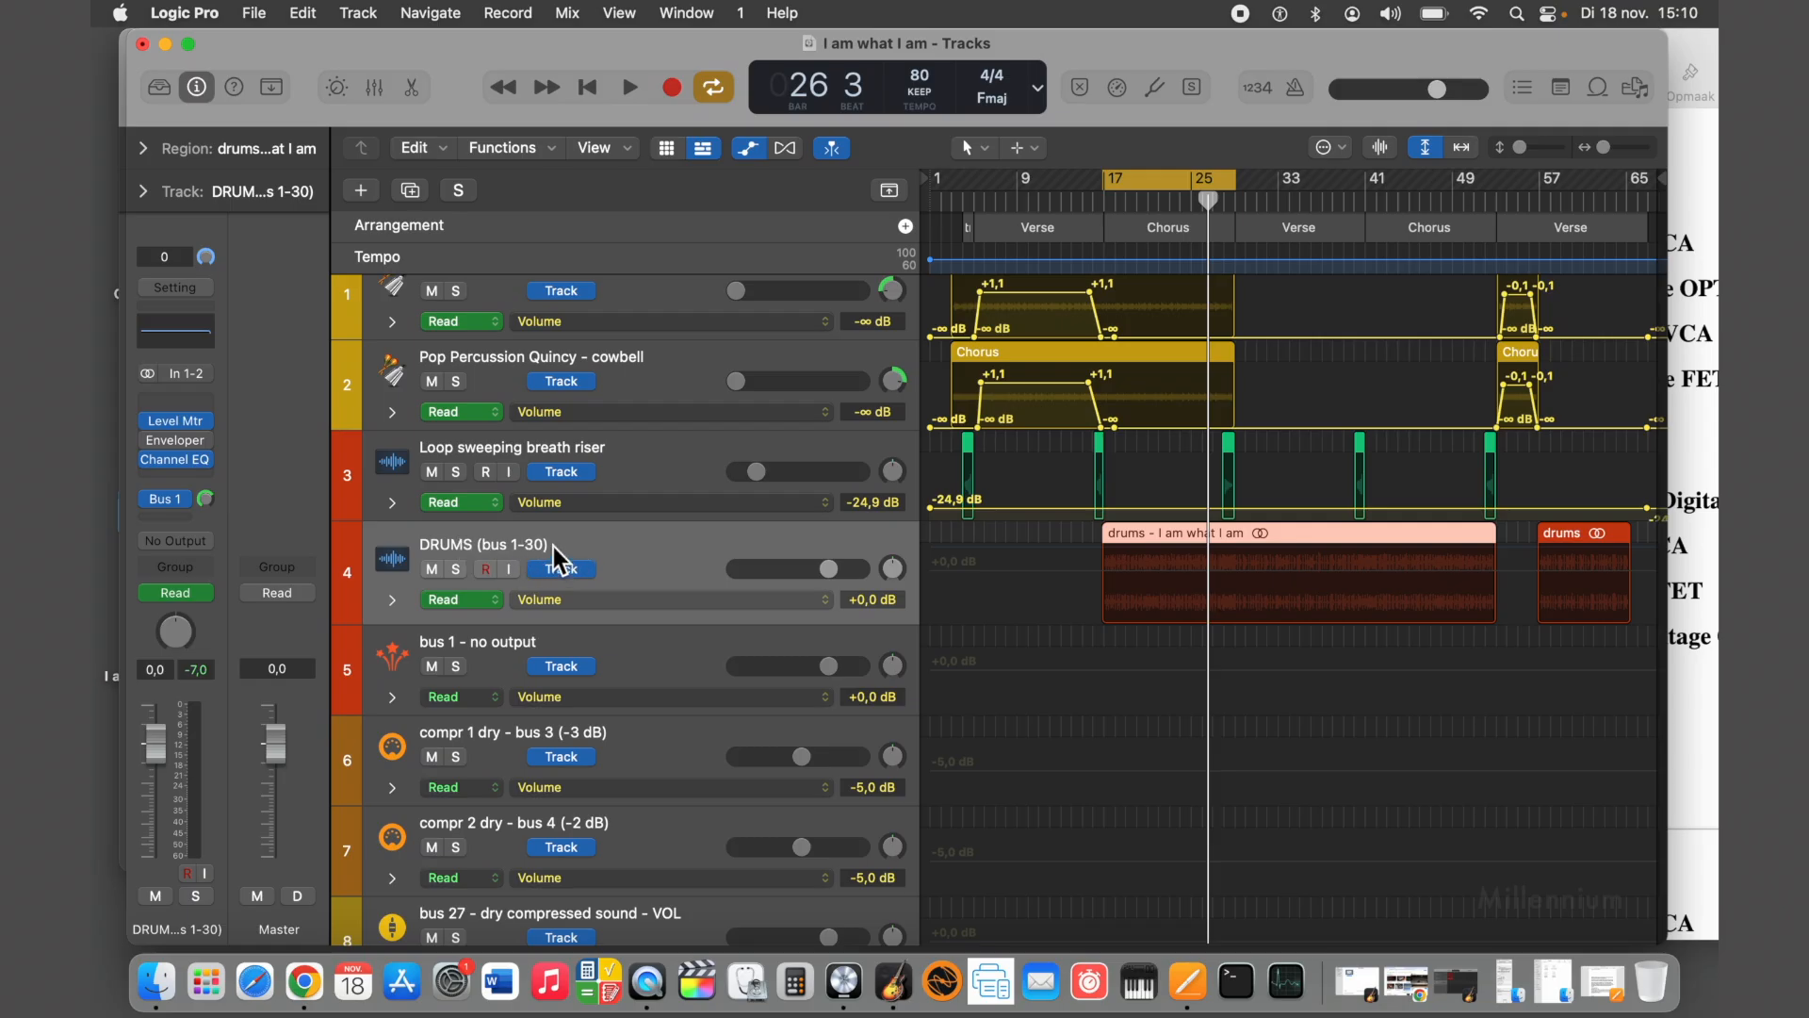
scroll(556, 555, down, 20)
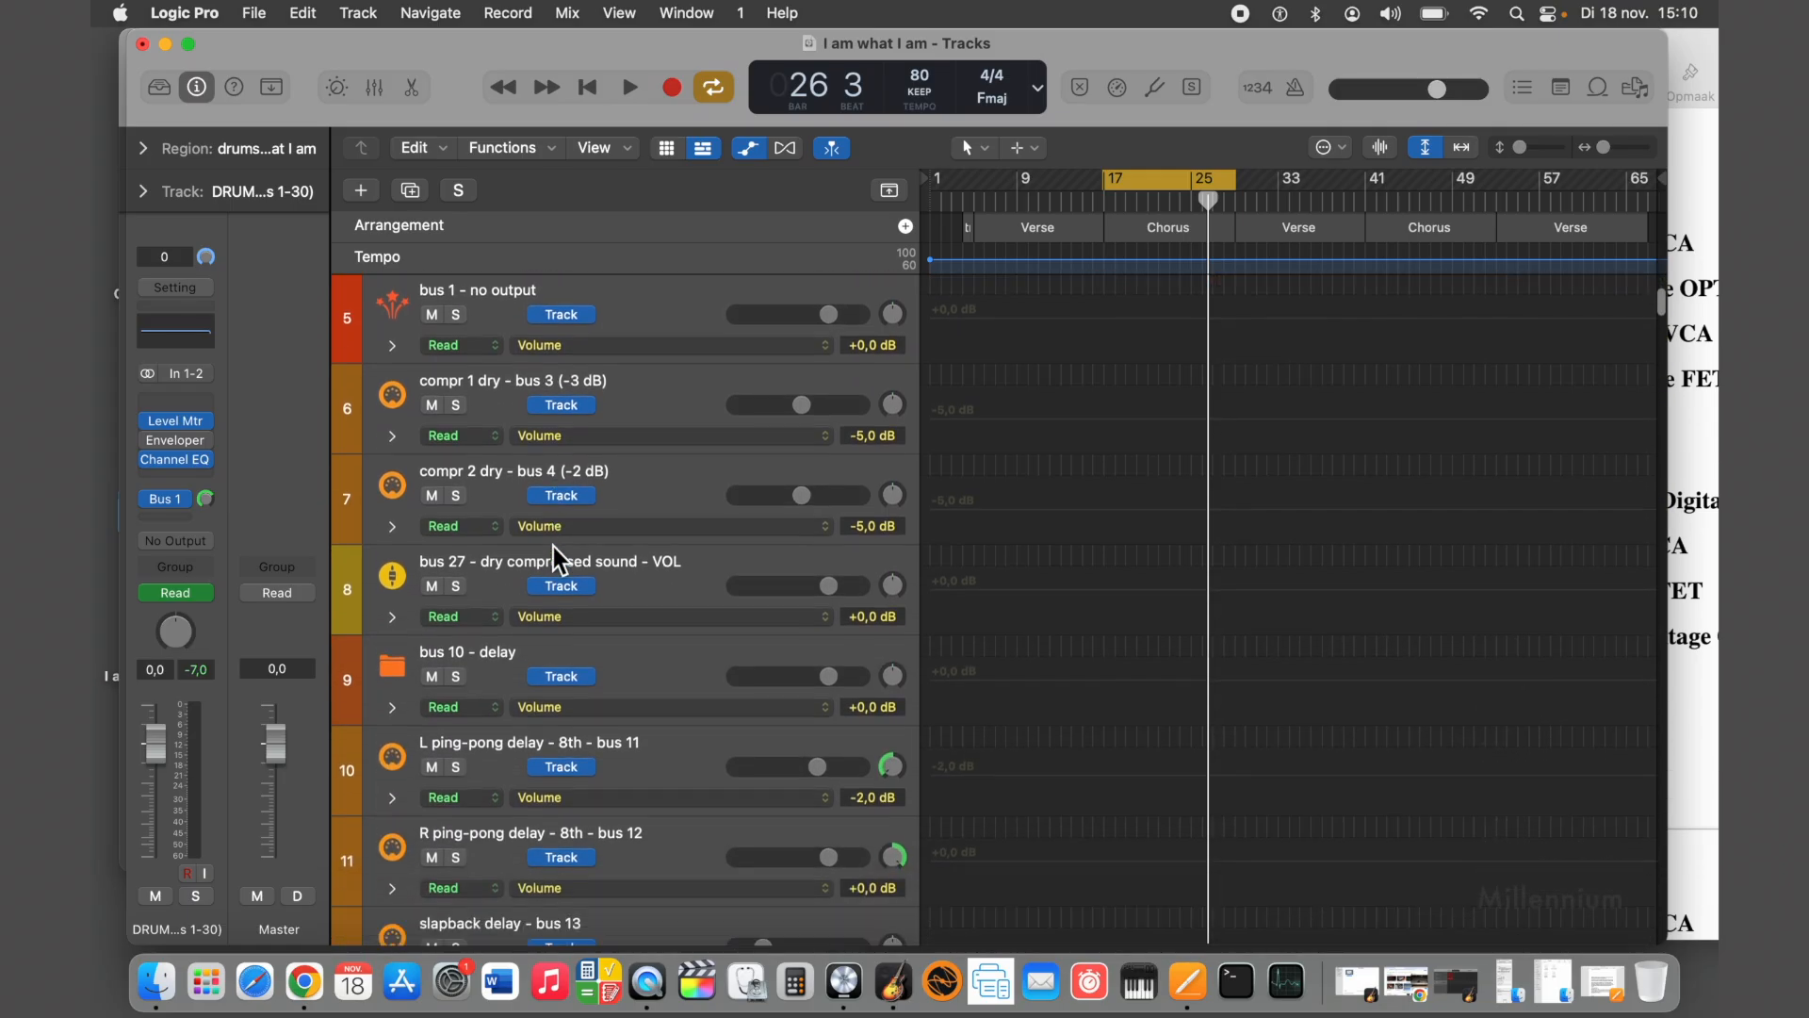
scroll(555, 558, down, 15)
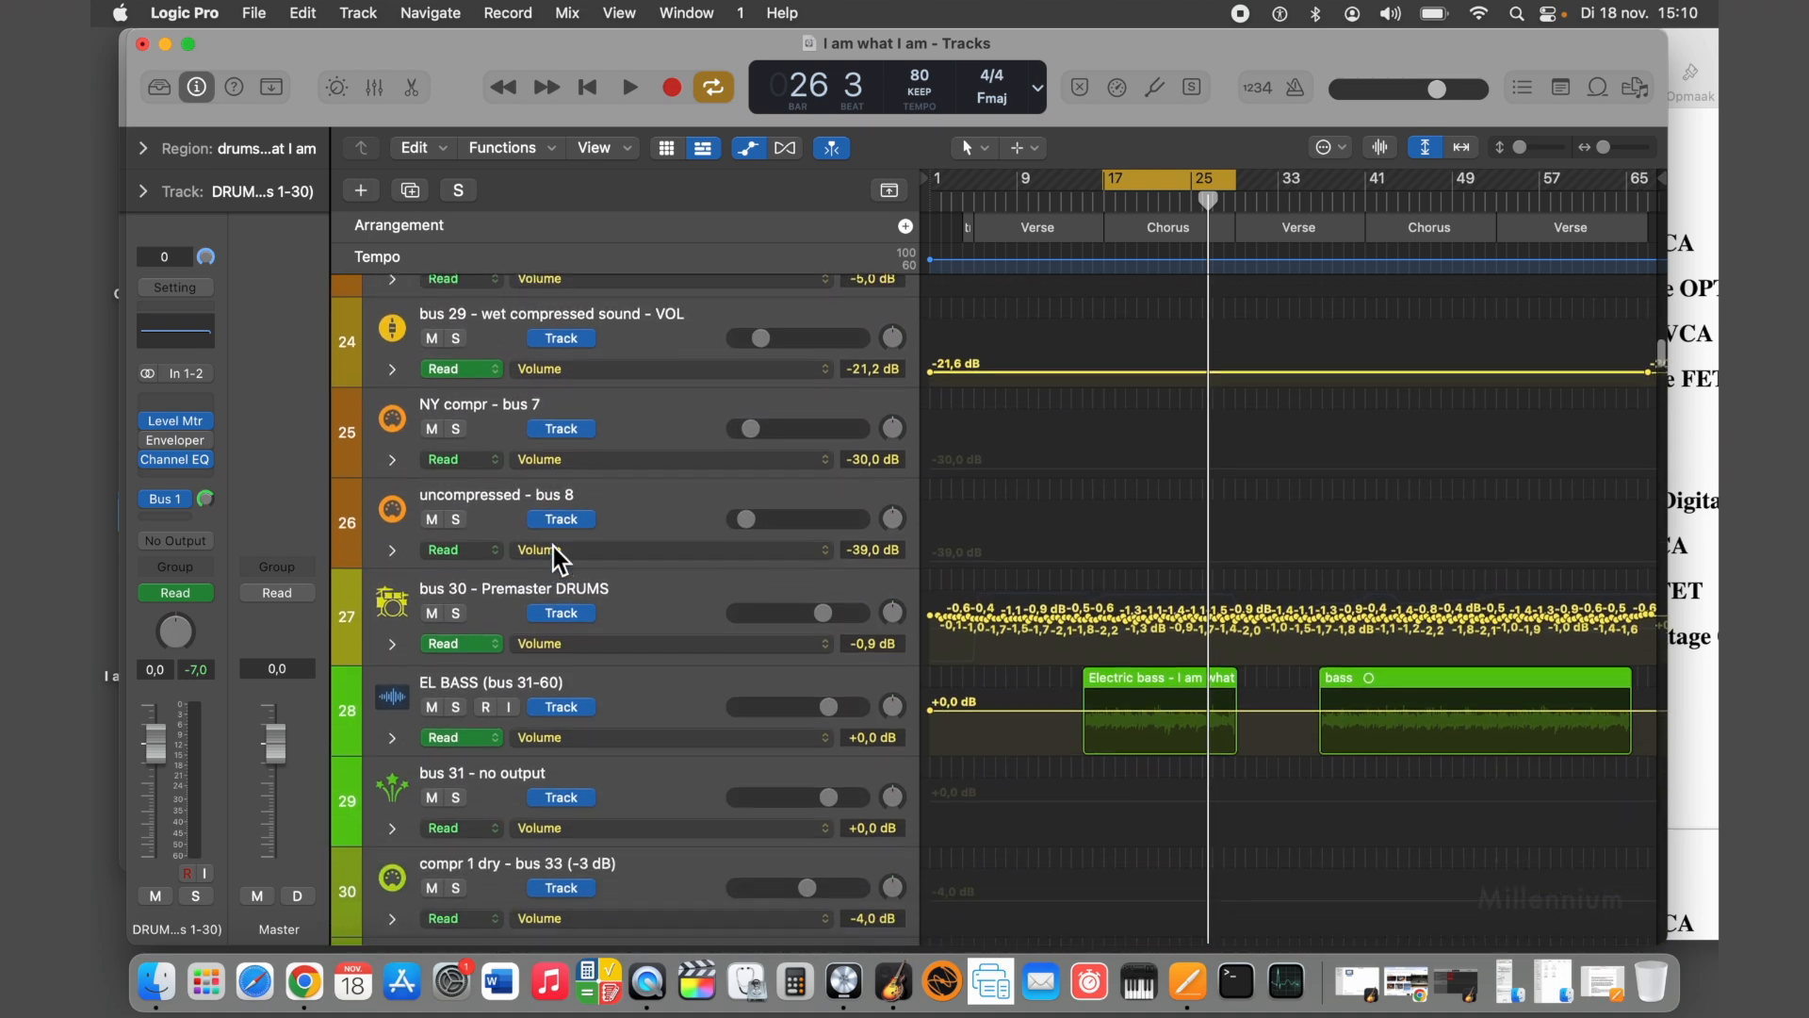
click(550, 556)
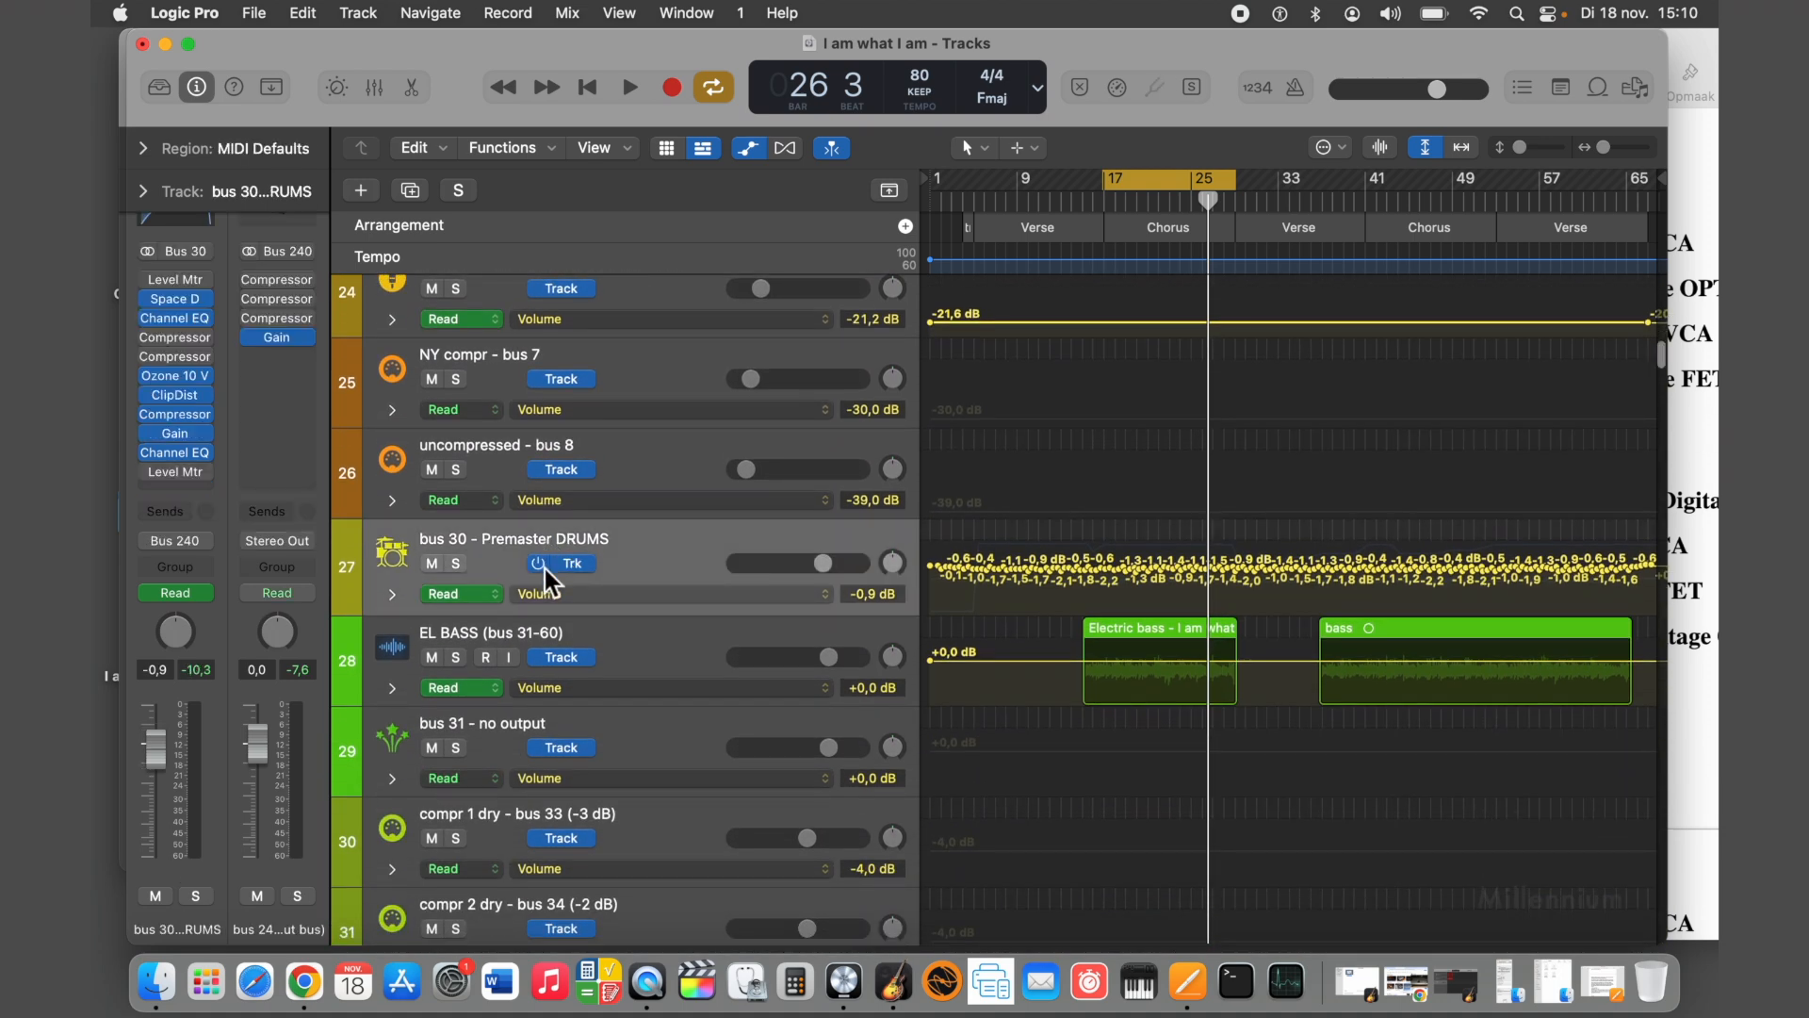
click(552, 639)
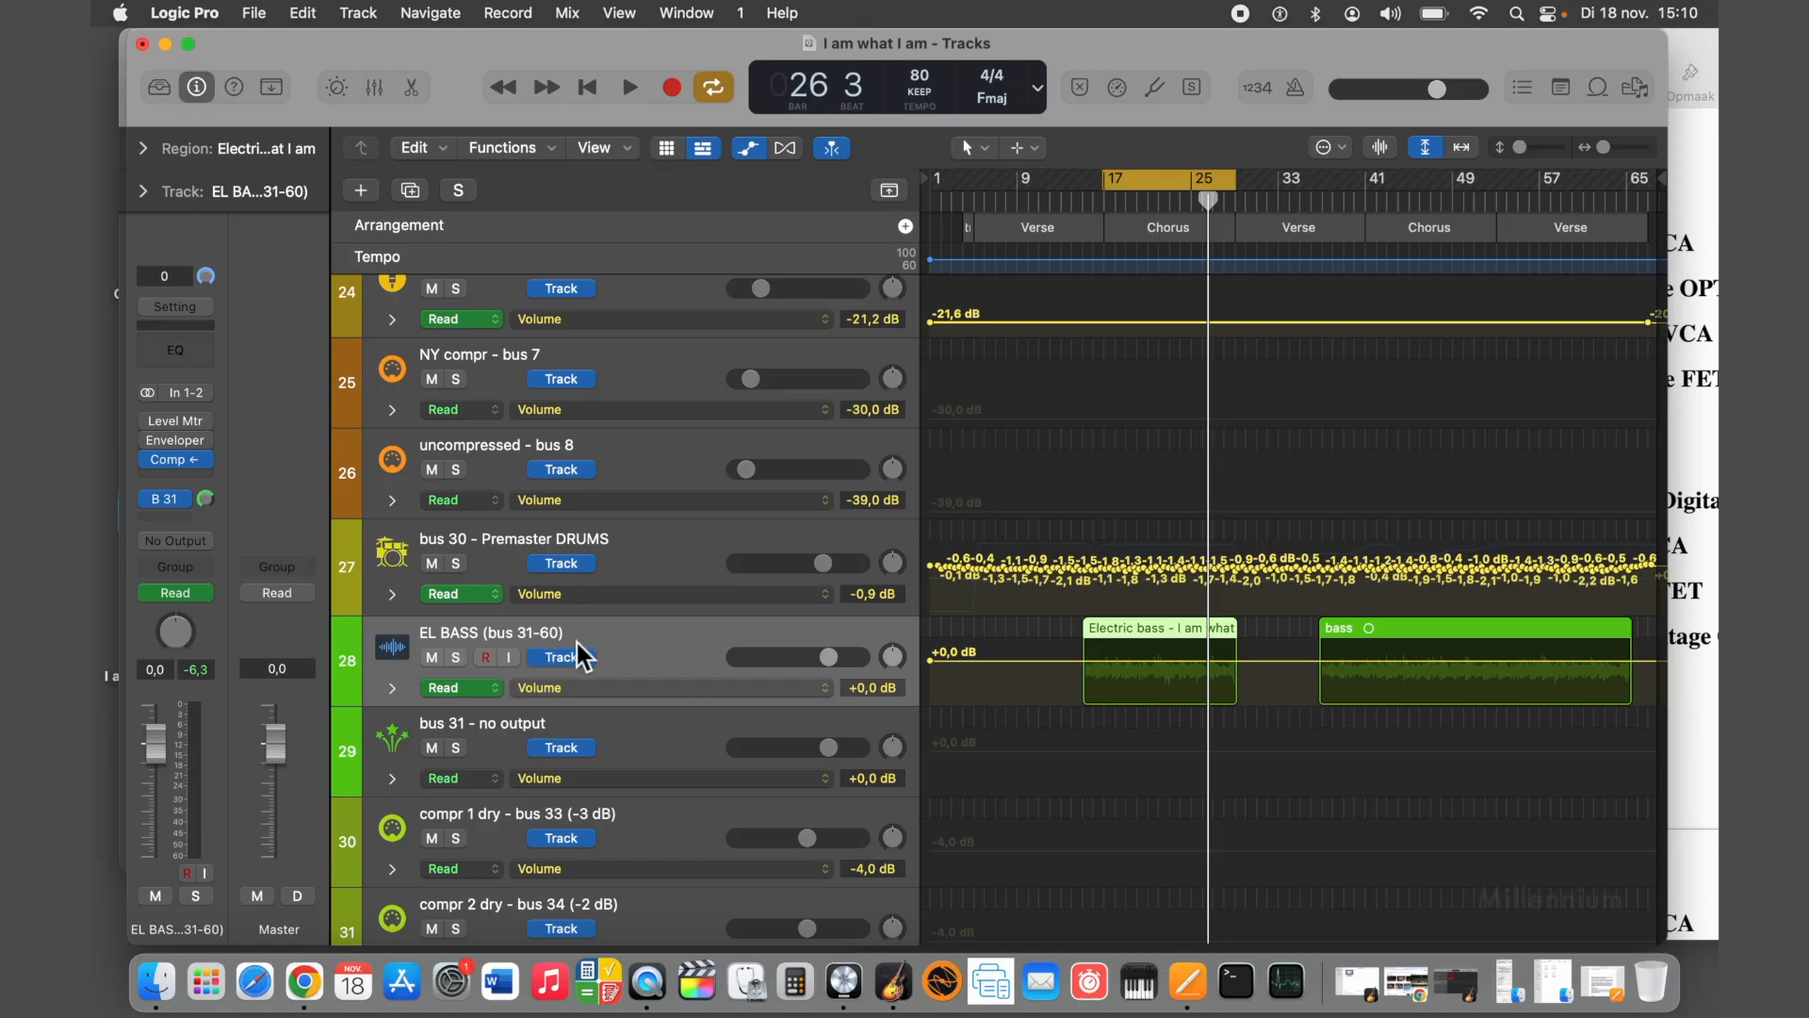
scroll(577, 657, up, 20)
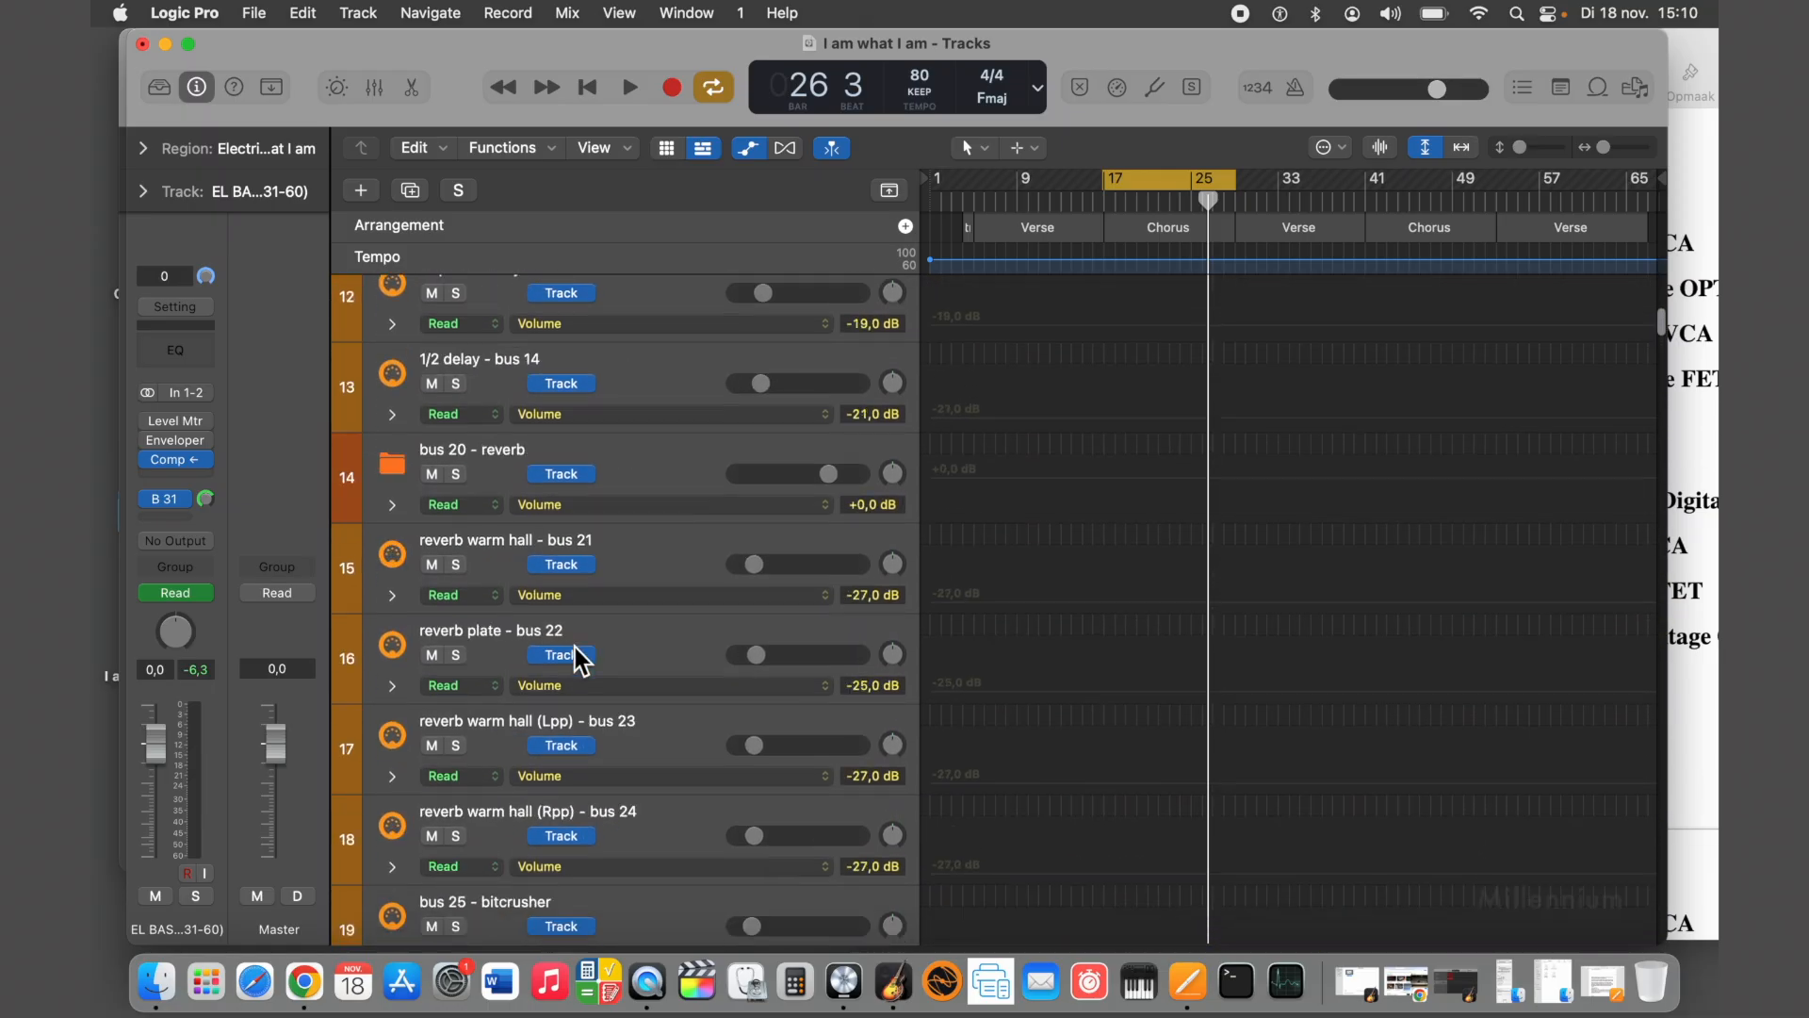
Examine the input and output routing of the compr 2 dry, bus 27 dry compressed sound and bus 10 - delay tracks
scroll(576, 652, up, 15)
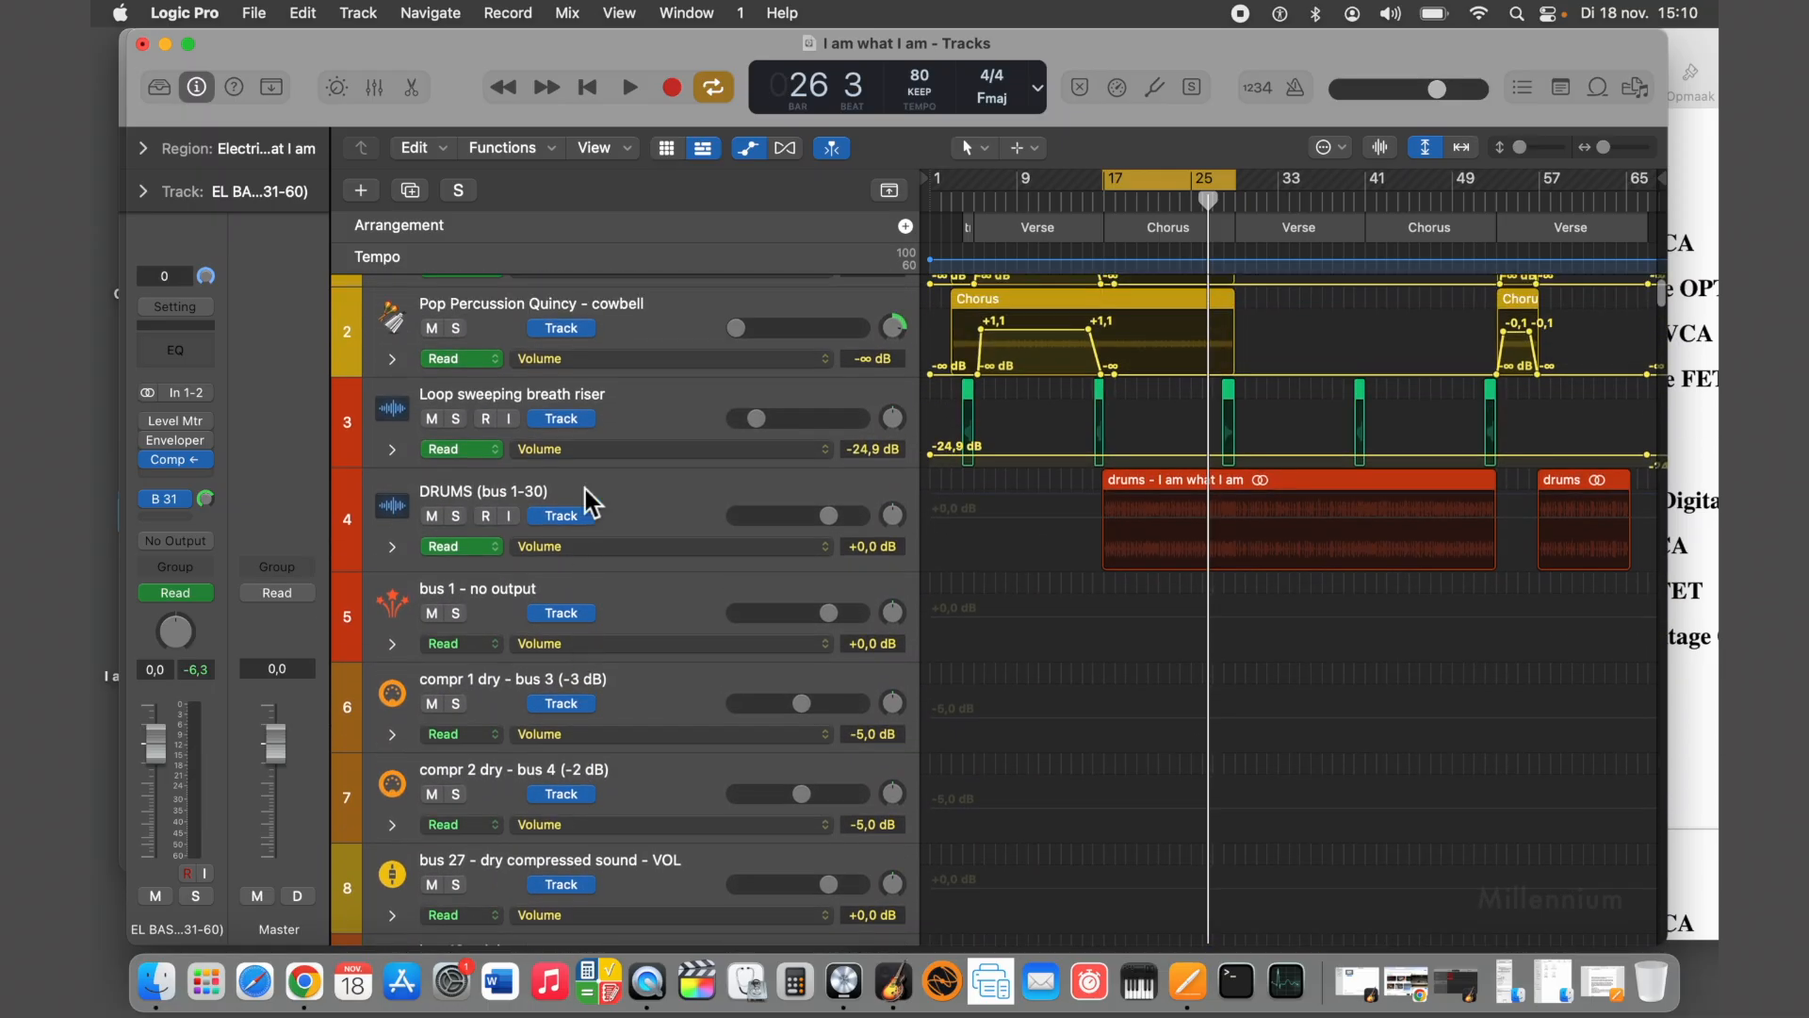
scroll(584, 592, down, 2)
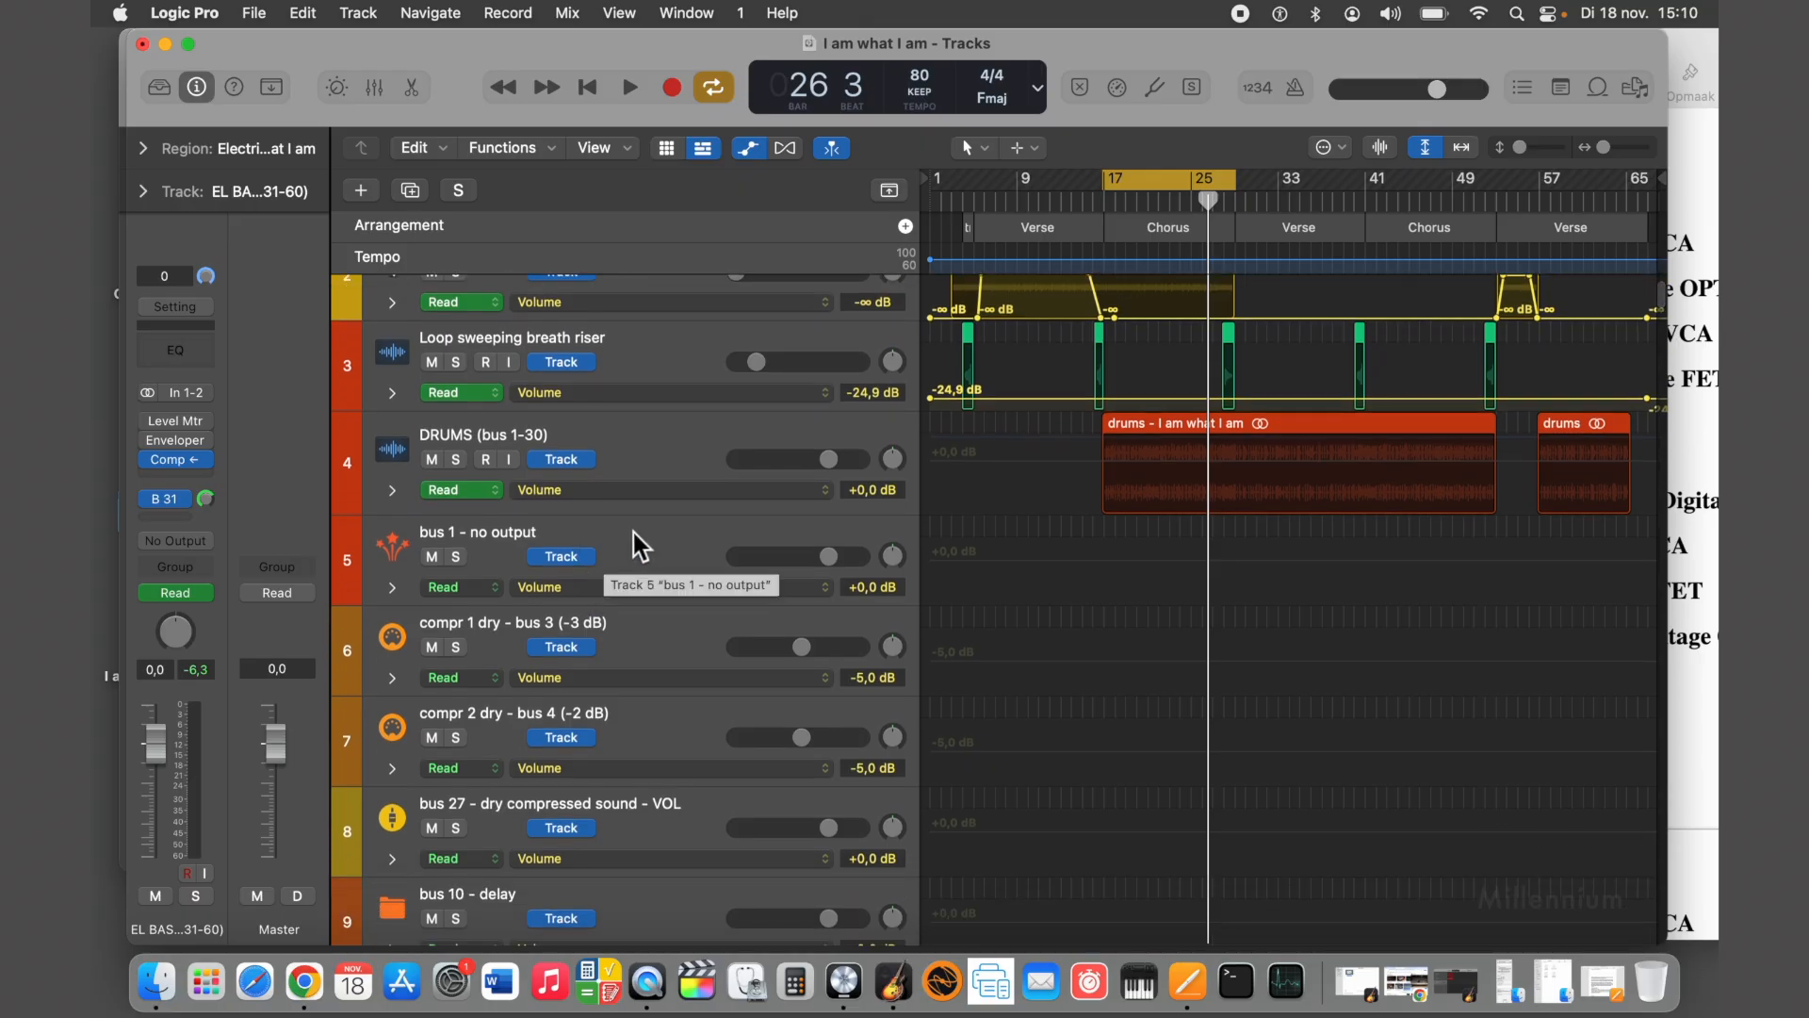
scroll(633, 542, down, 6)
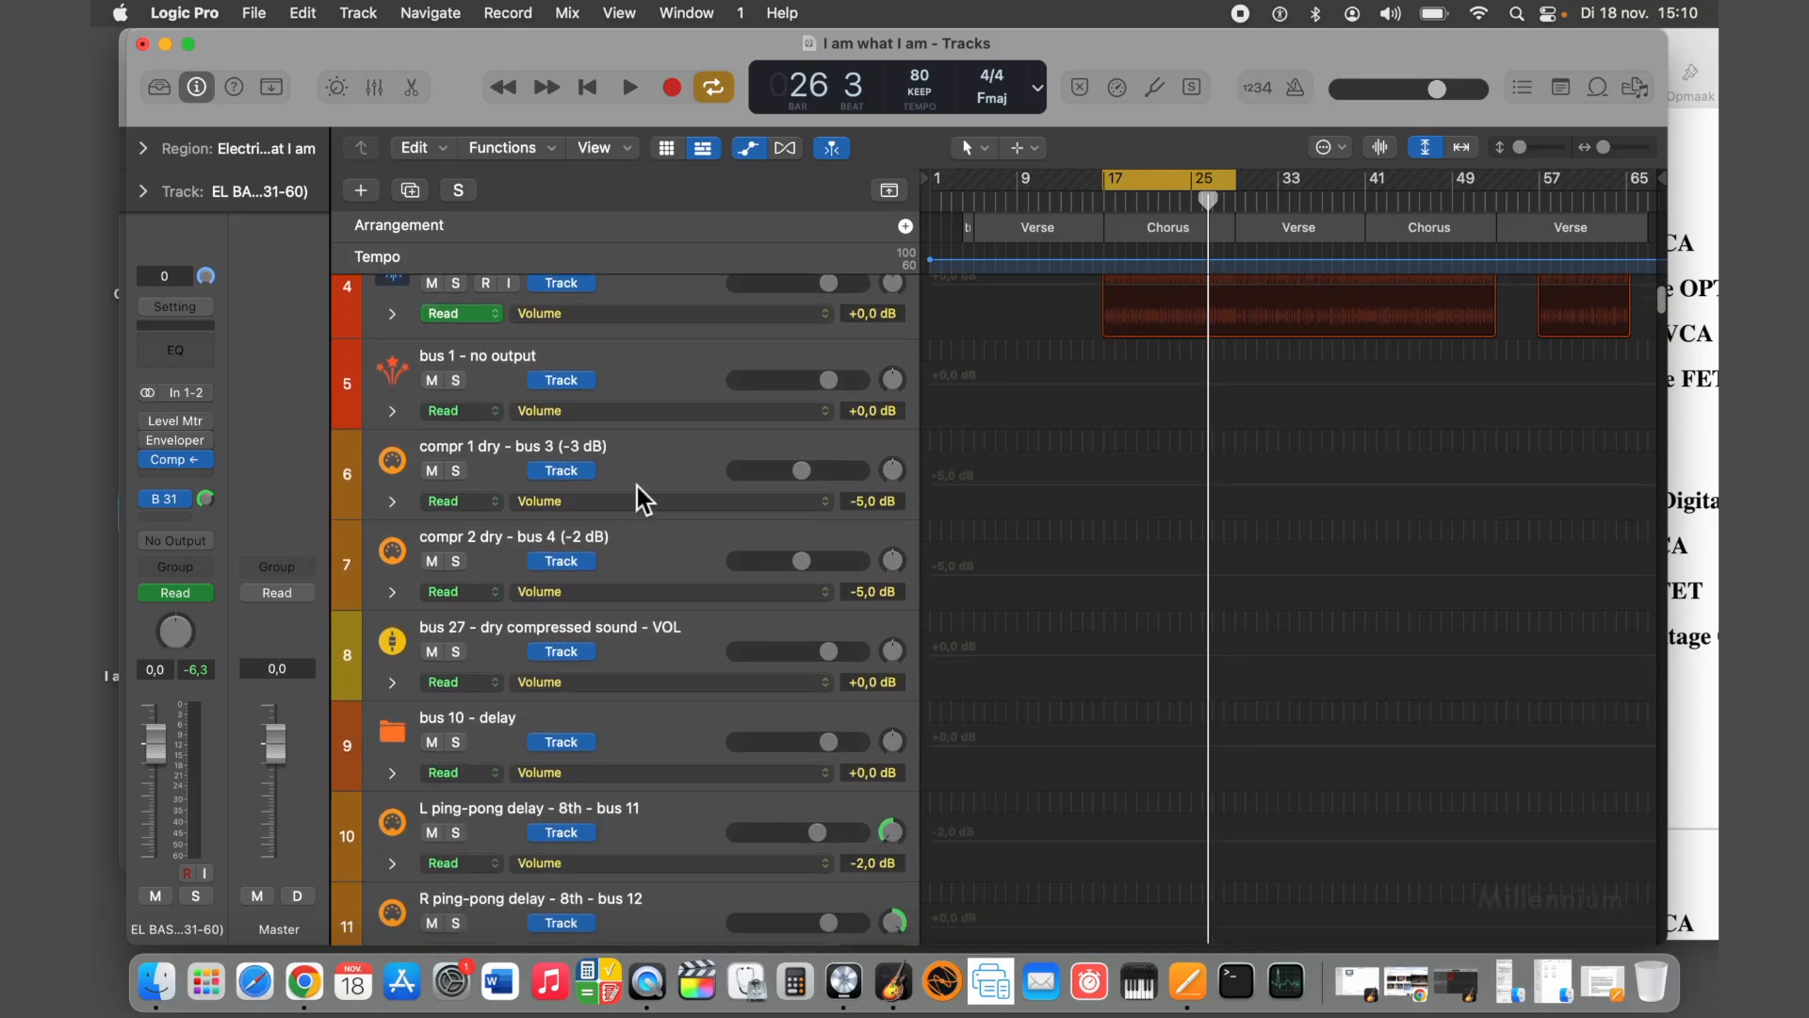
click(646, 530)
scroll(646, 545, down, 7)
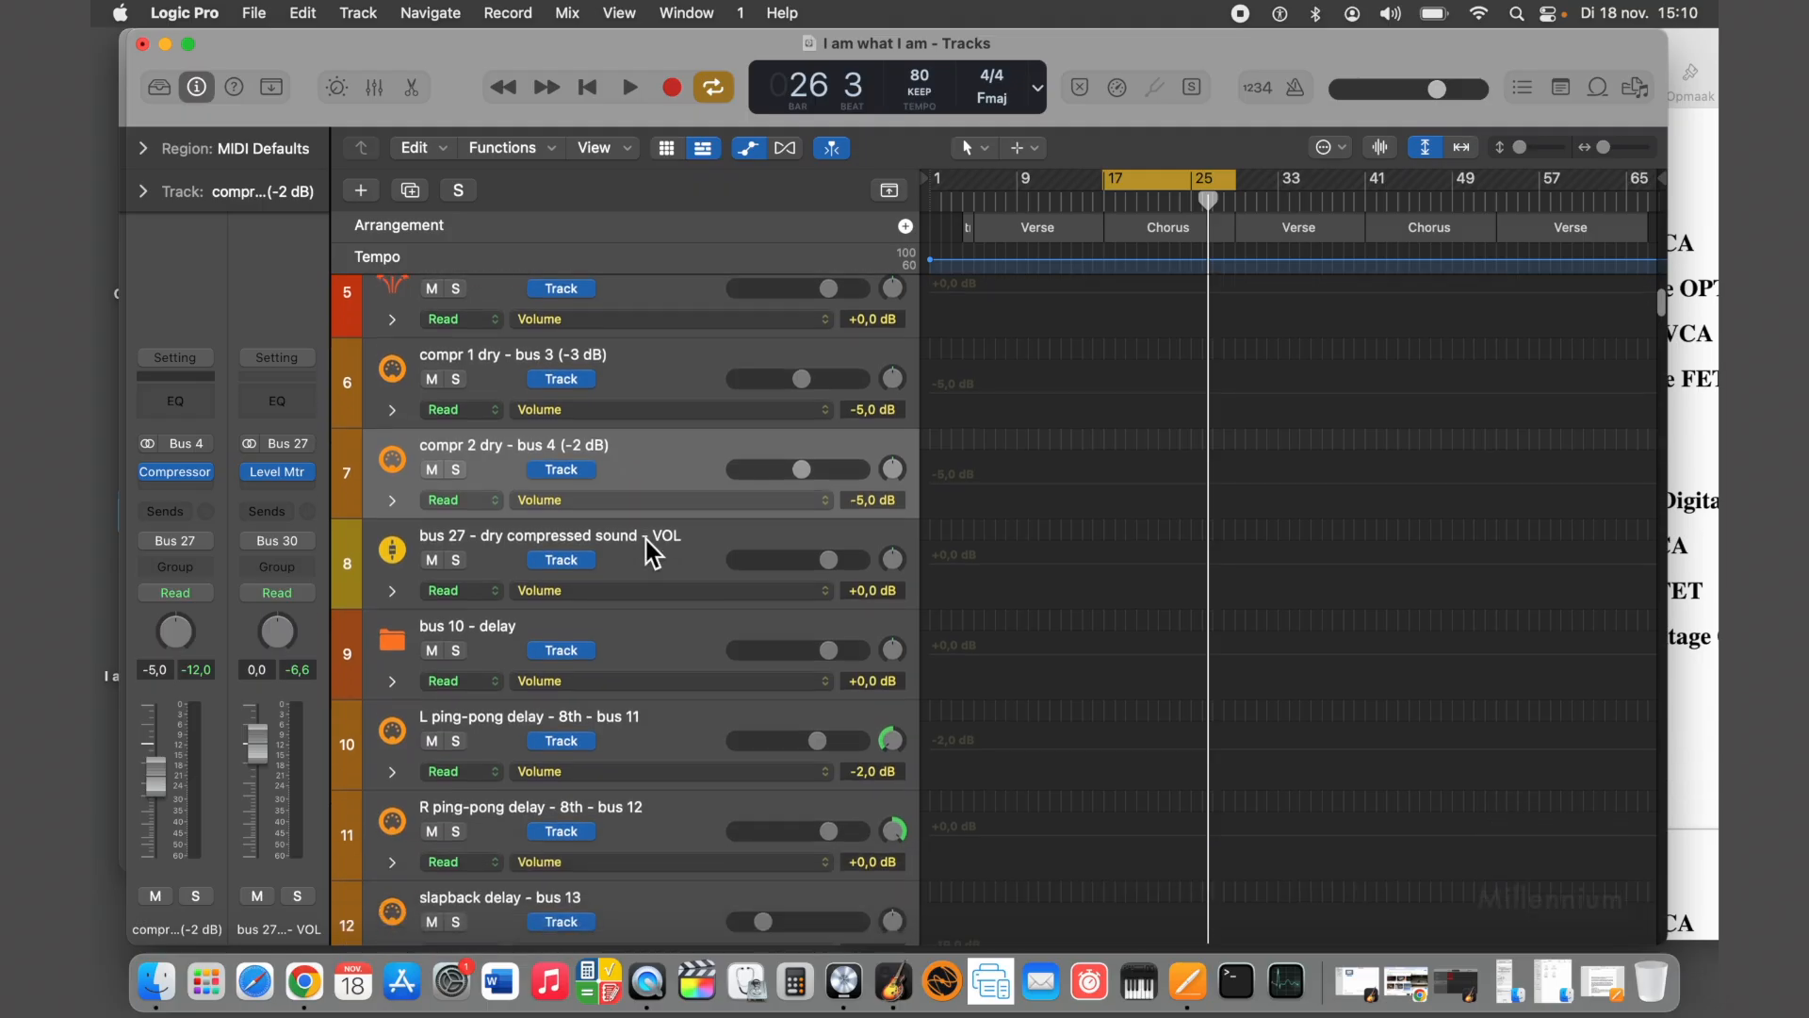
click(640, 424)
scroll(638, 419, down, 3)
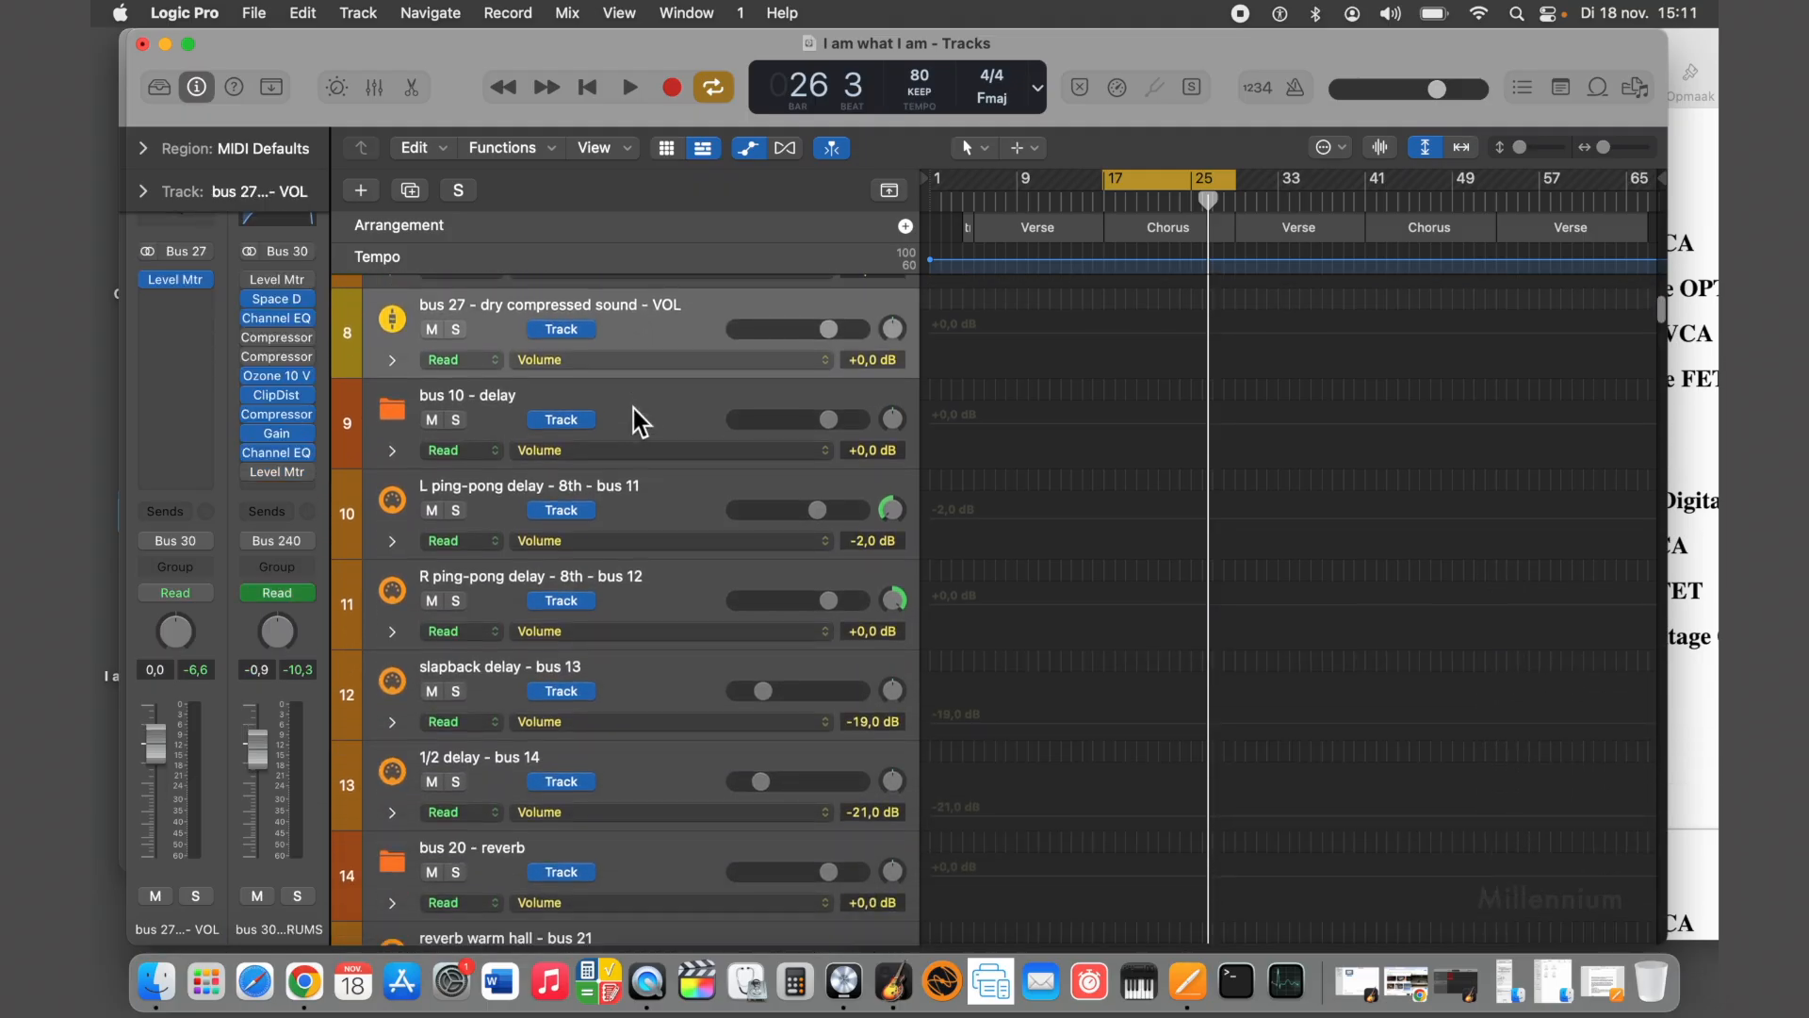
click(639, 419)
Inspect the bus 28 (wet sound) track and the destination channels of its Bus 5 and Bus 6 sends
scroll(650, 612, down, 20)
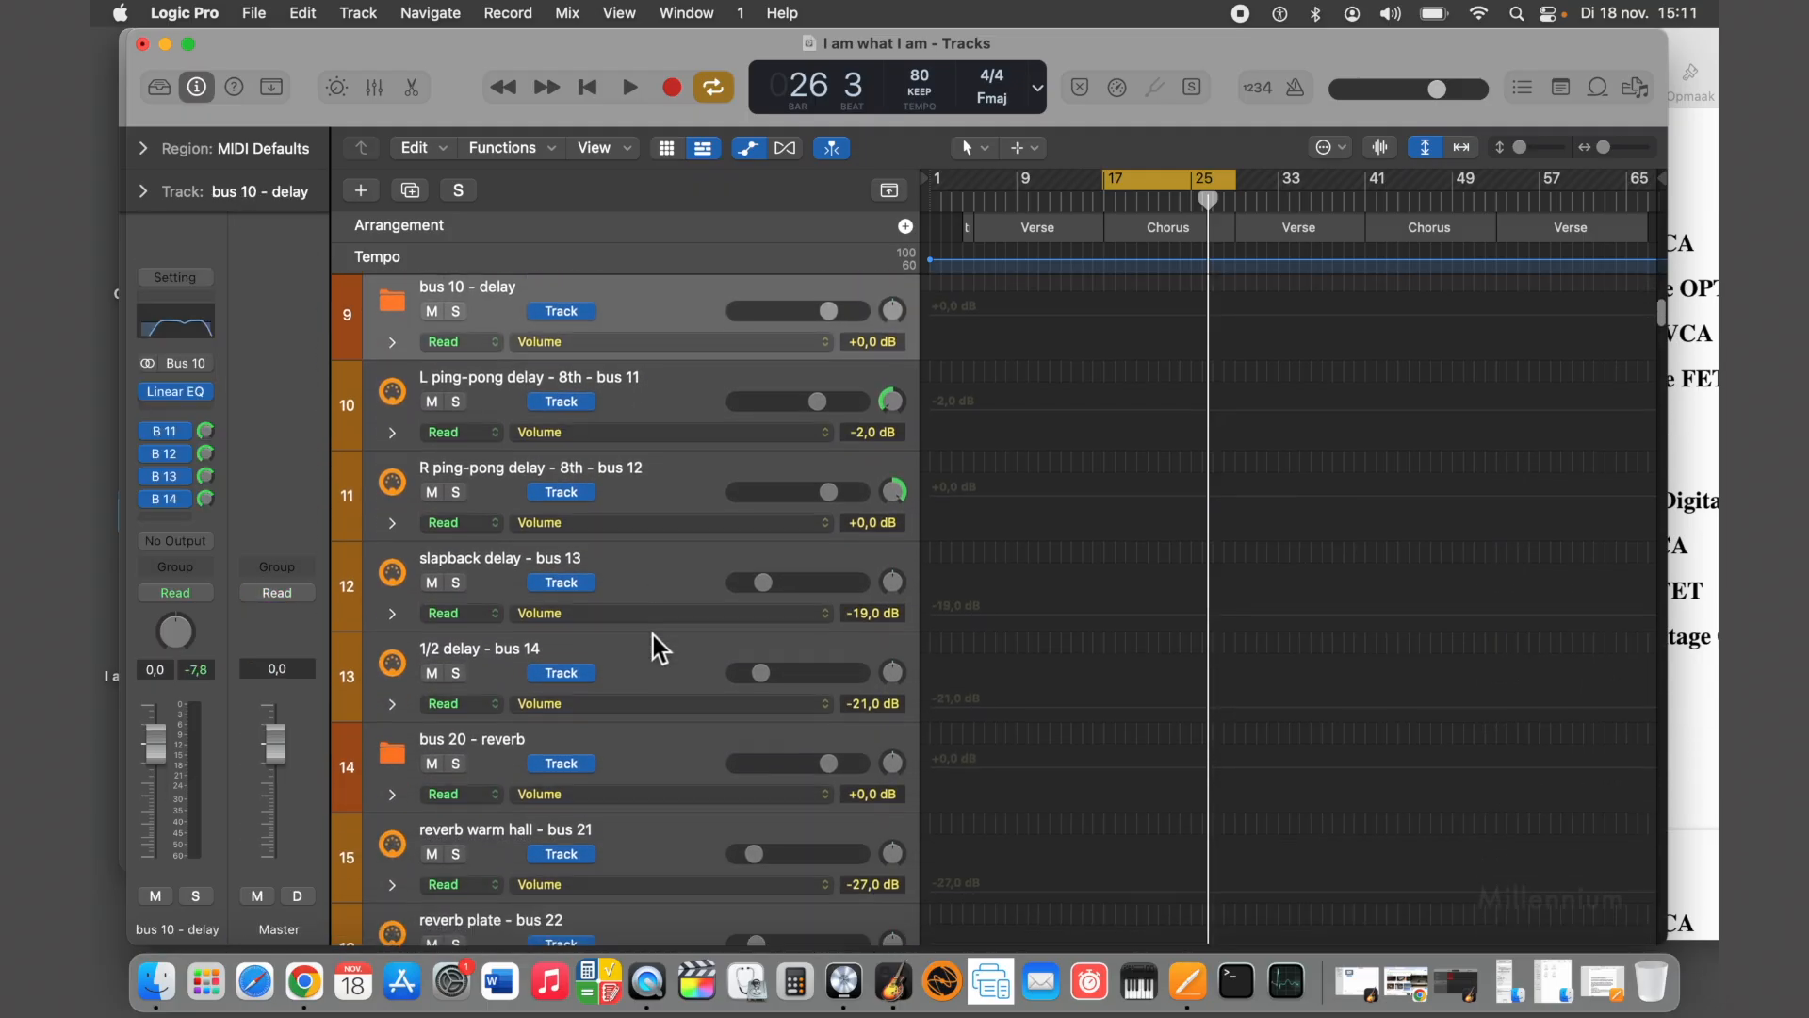
scroll(657, 641, down, 8)
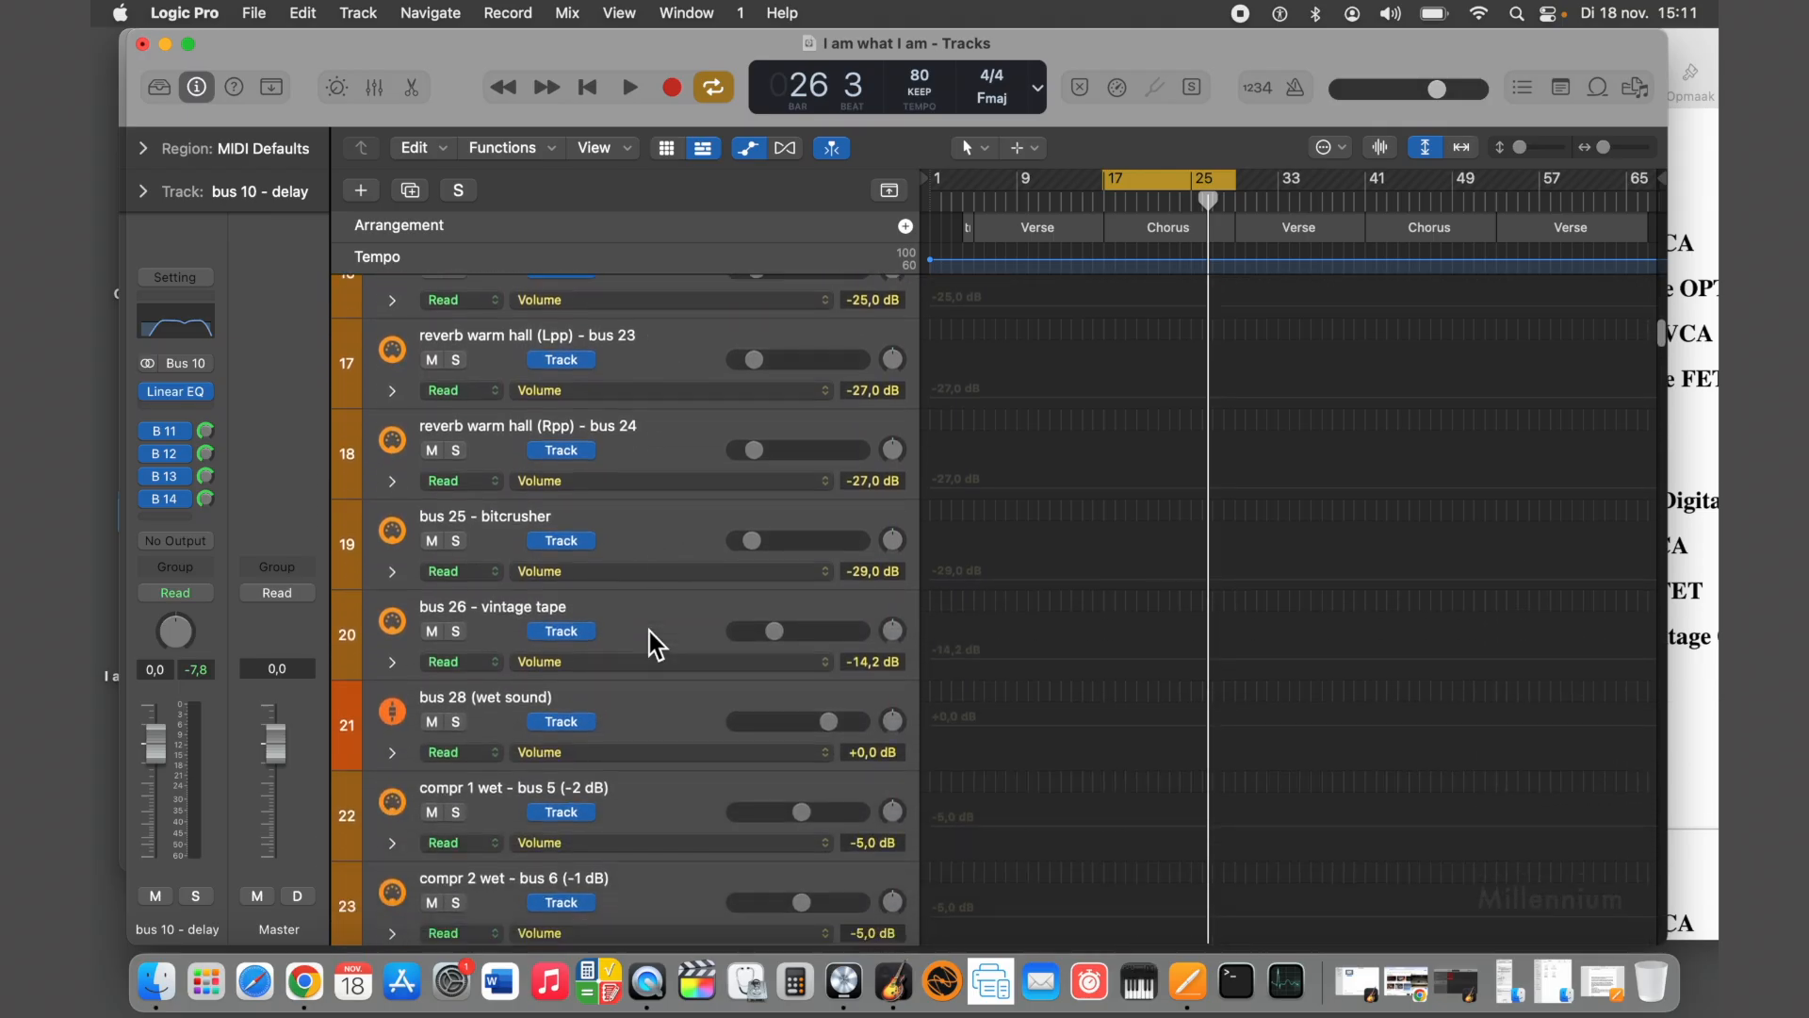
click(654, 617)
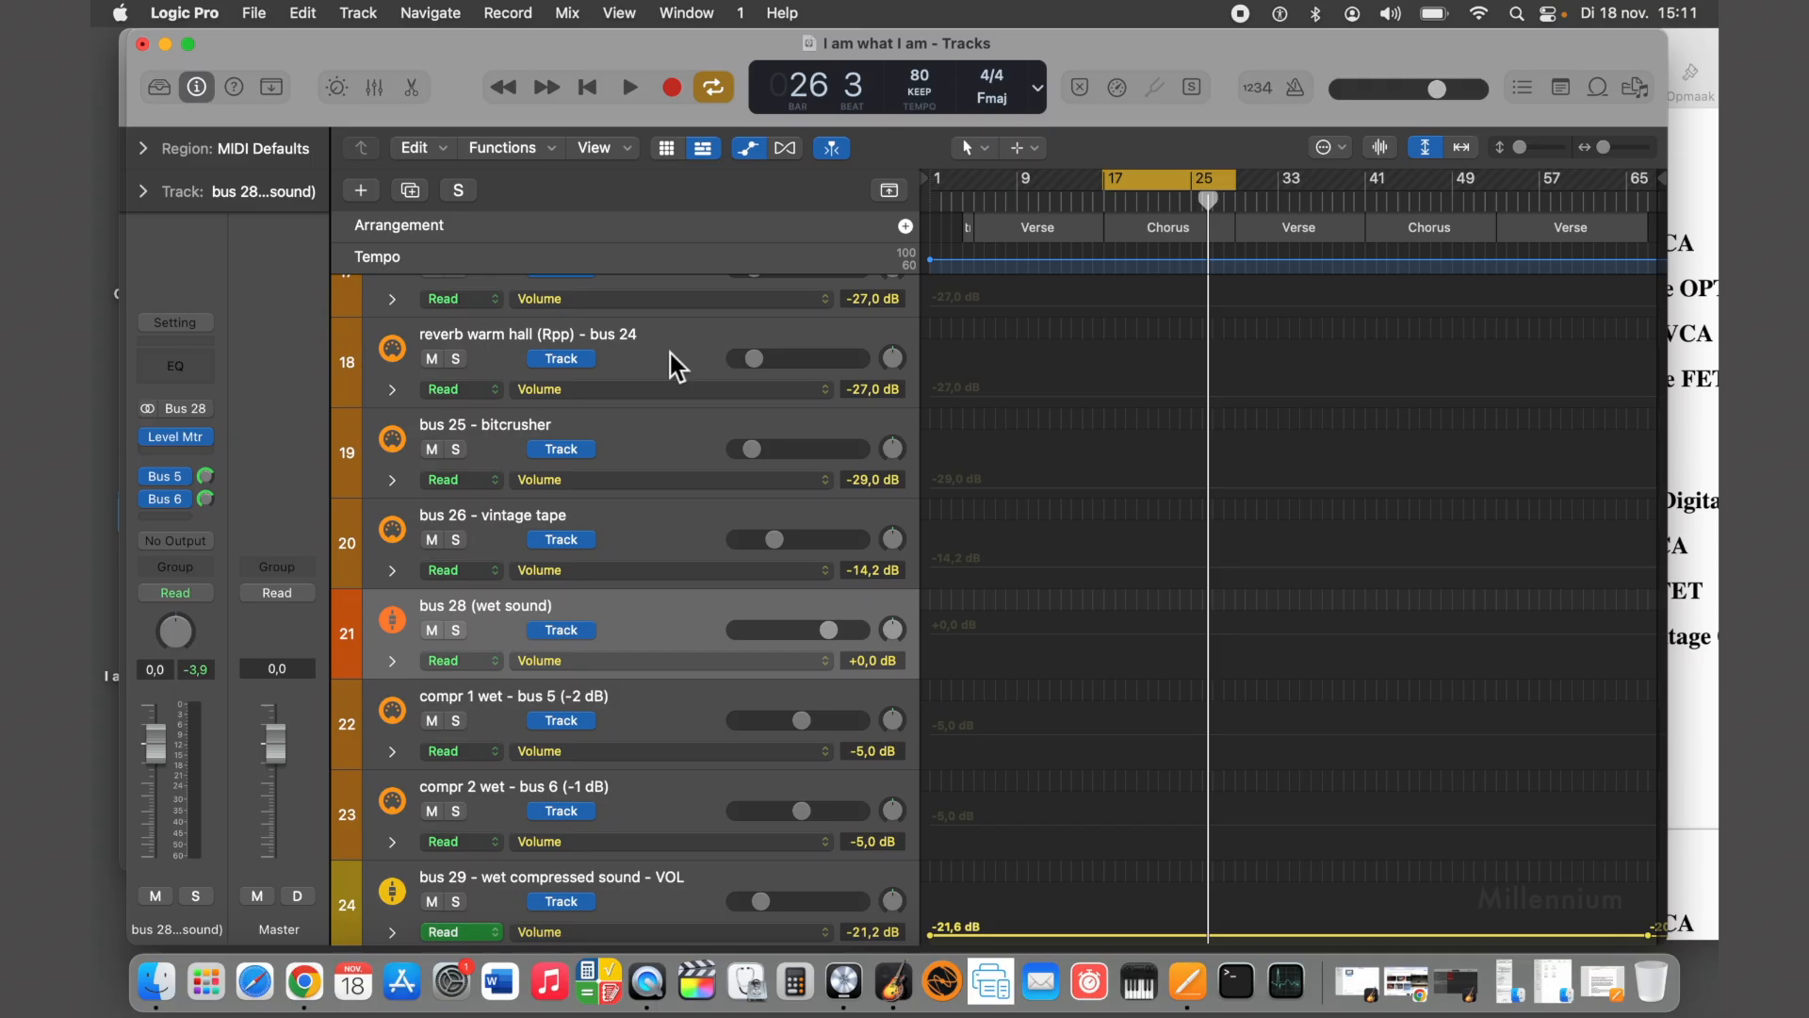
scroll(671, 368, up, 18)
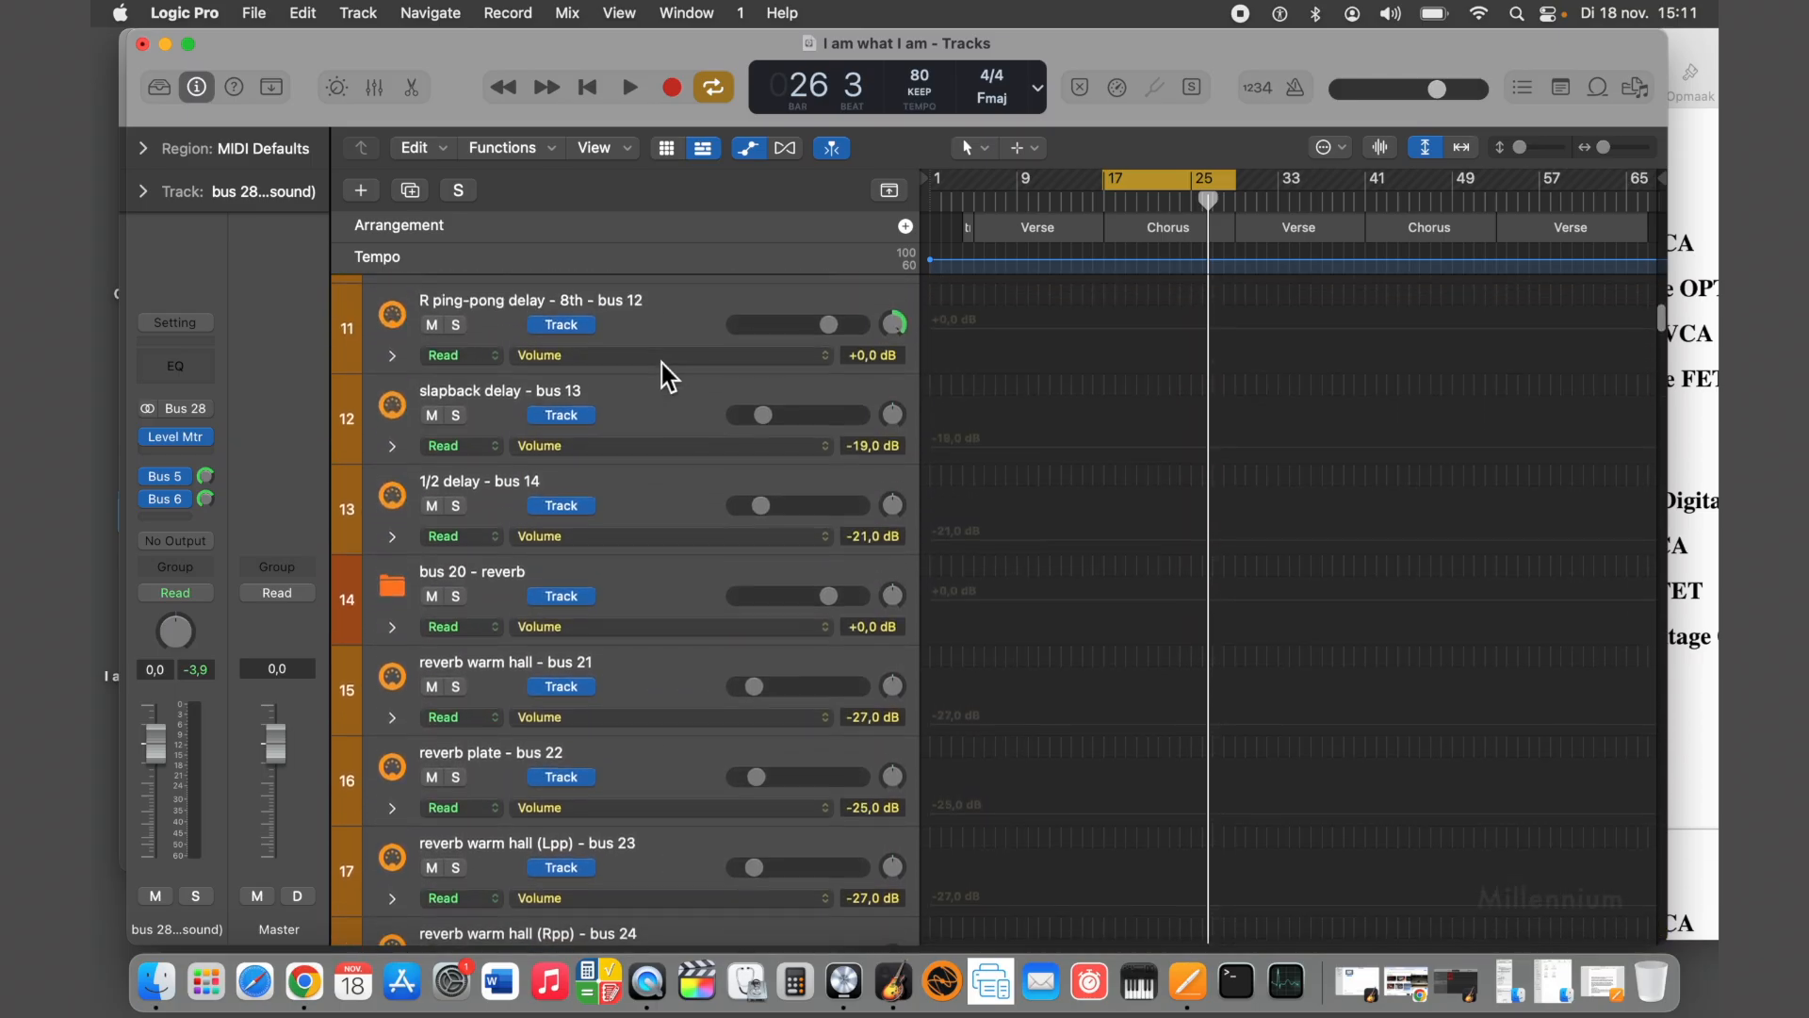
scroll(658, 695, down, 15)
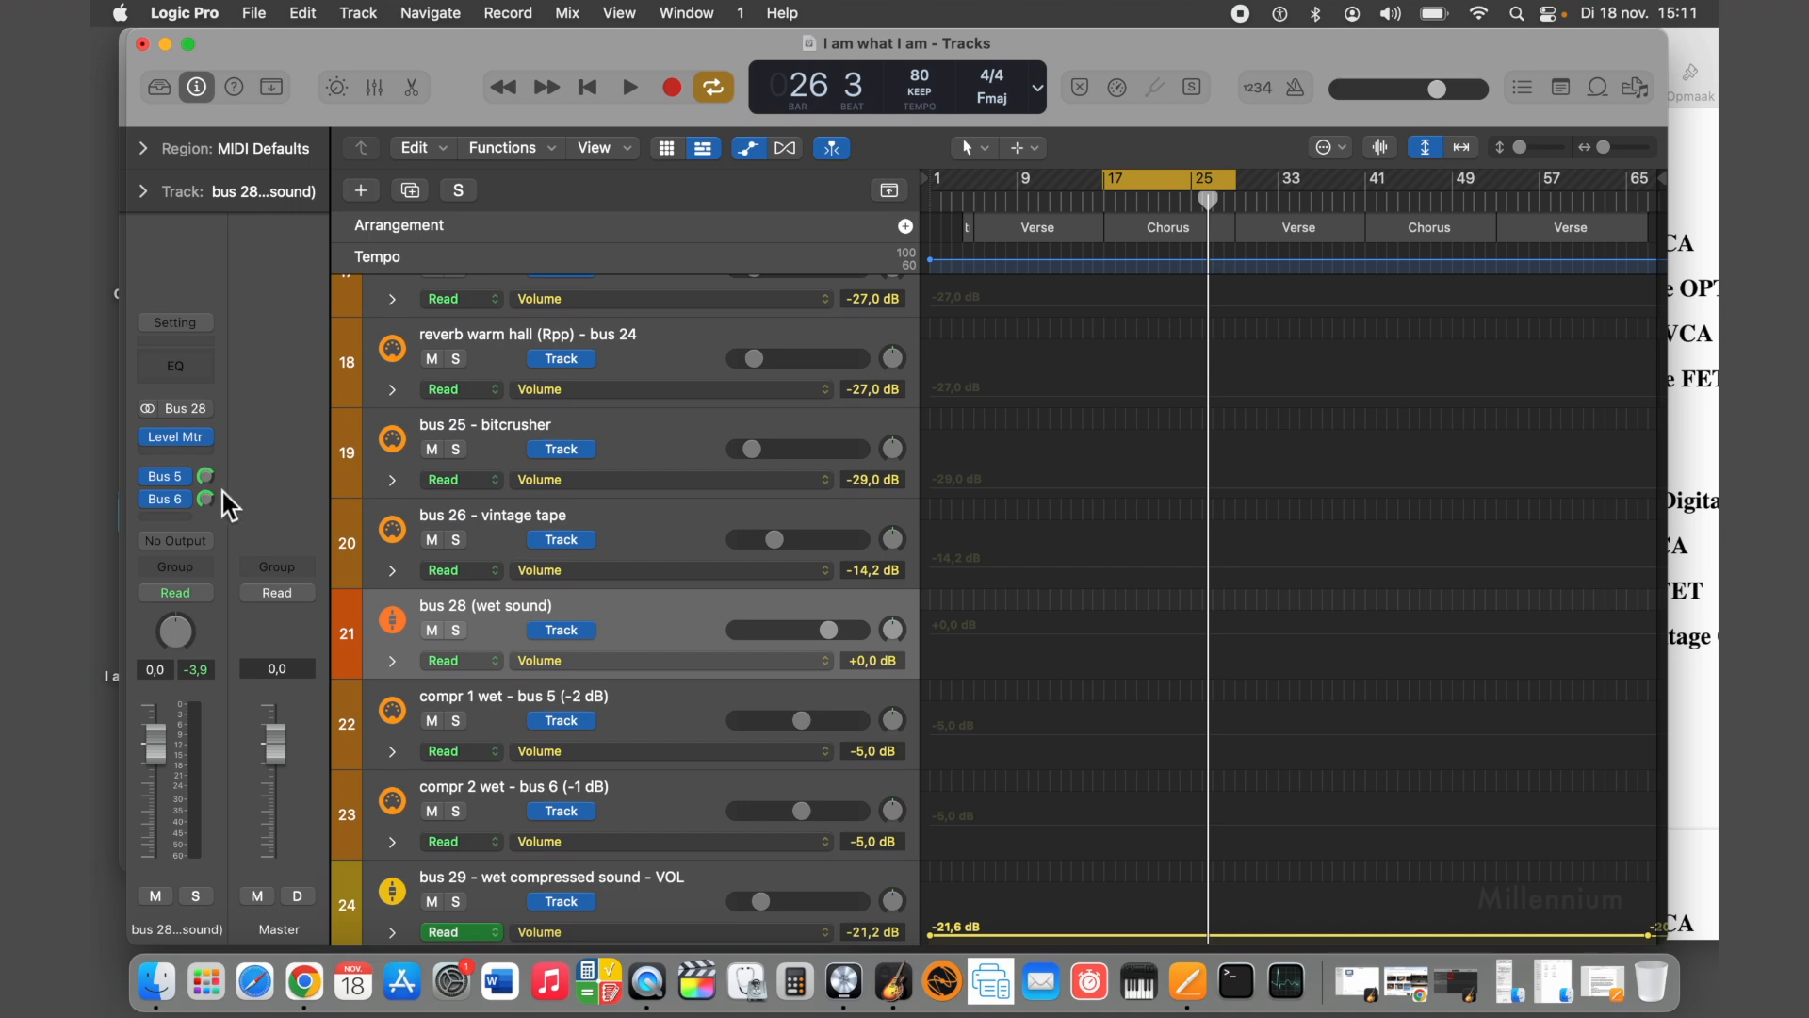
click(175, 486)
click(96, 482)
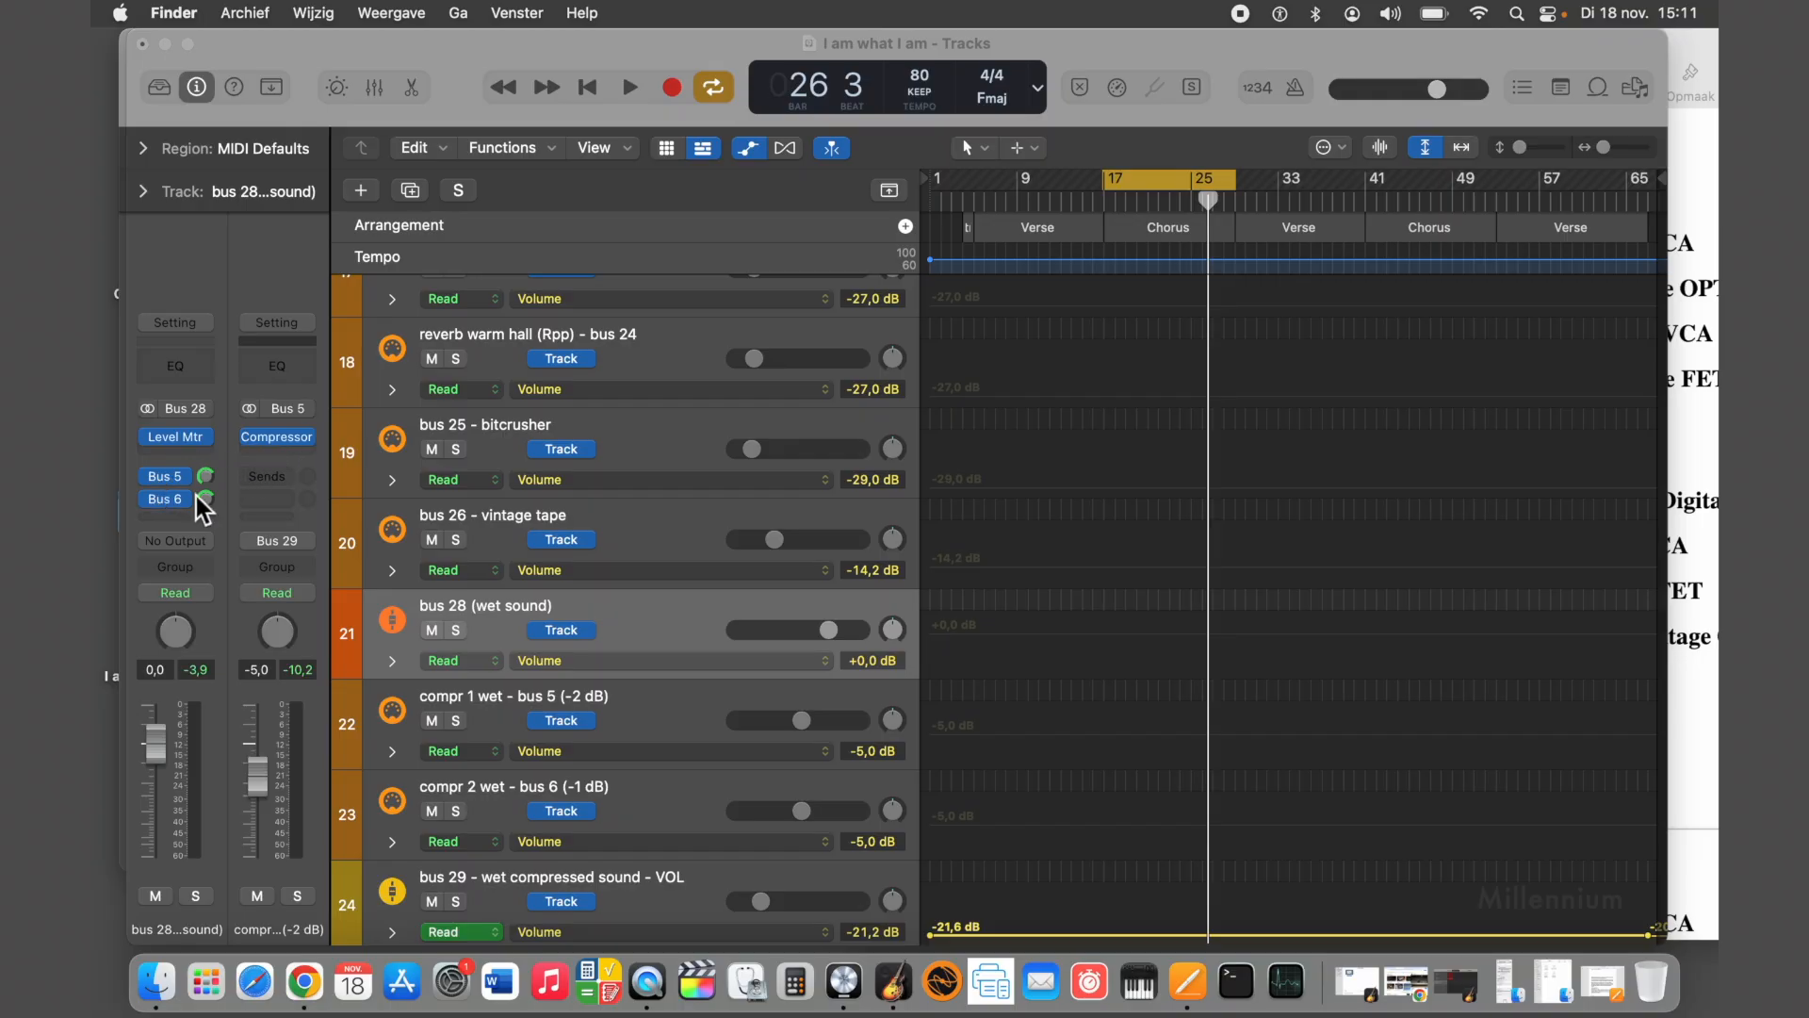
click(172, 501)
click(94, 505)
scroll(582, 603, up, 15)
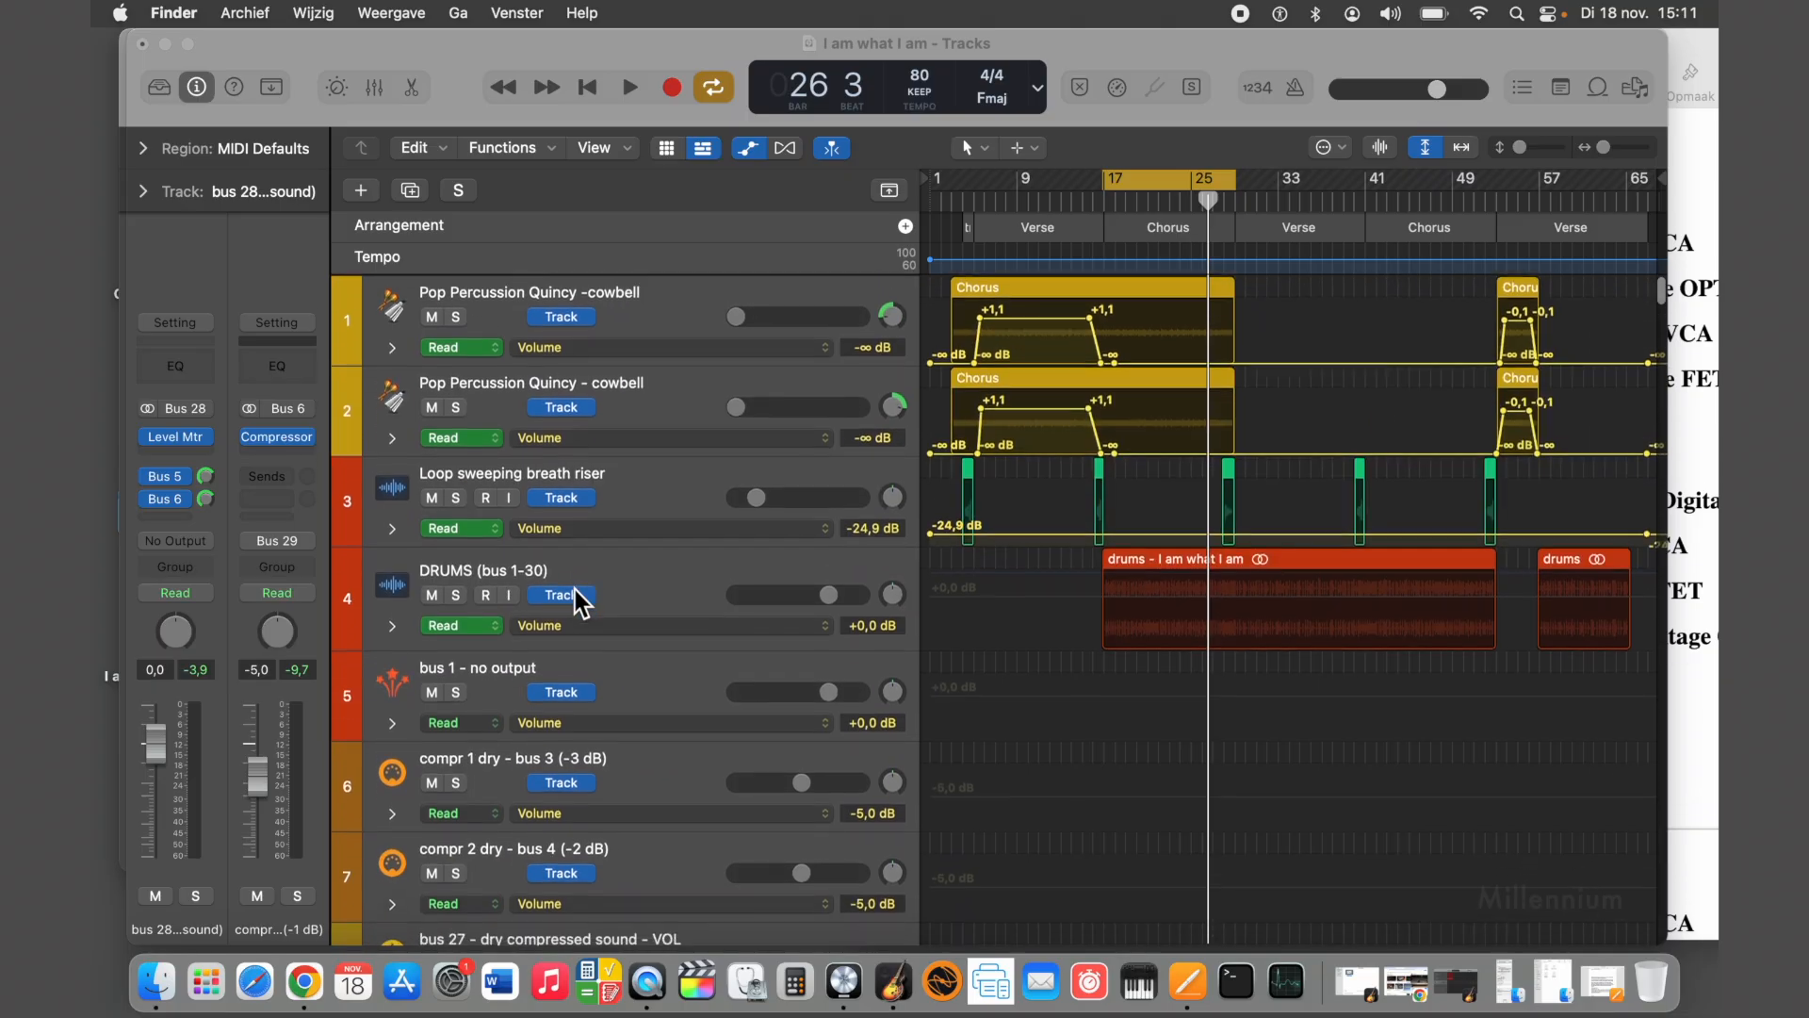
Recheck the channel strips of the compr 1 dry and compr 2 dry compressor tracks
click(603, 638)
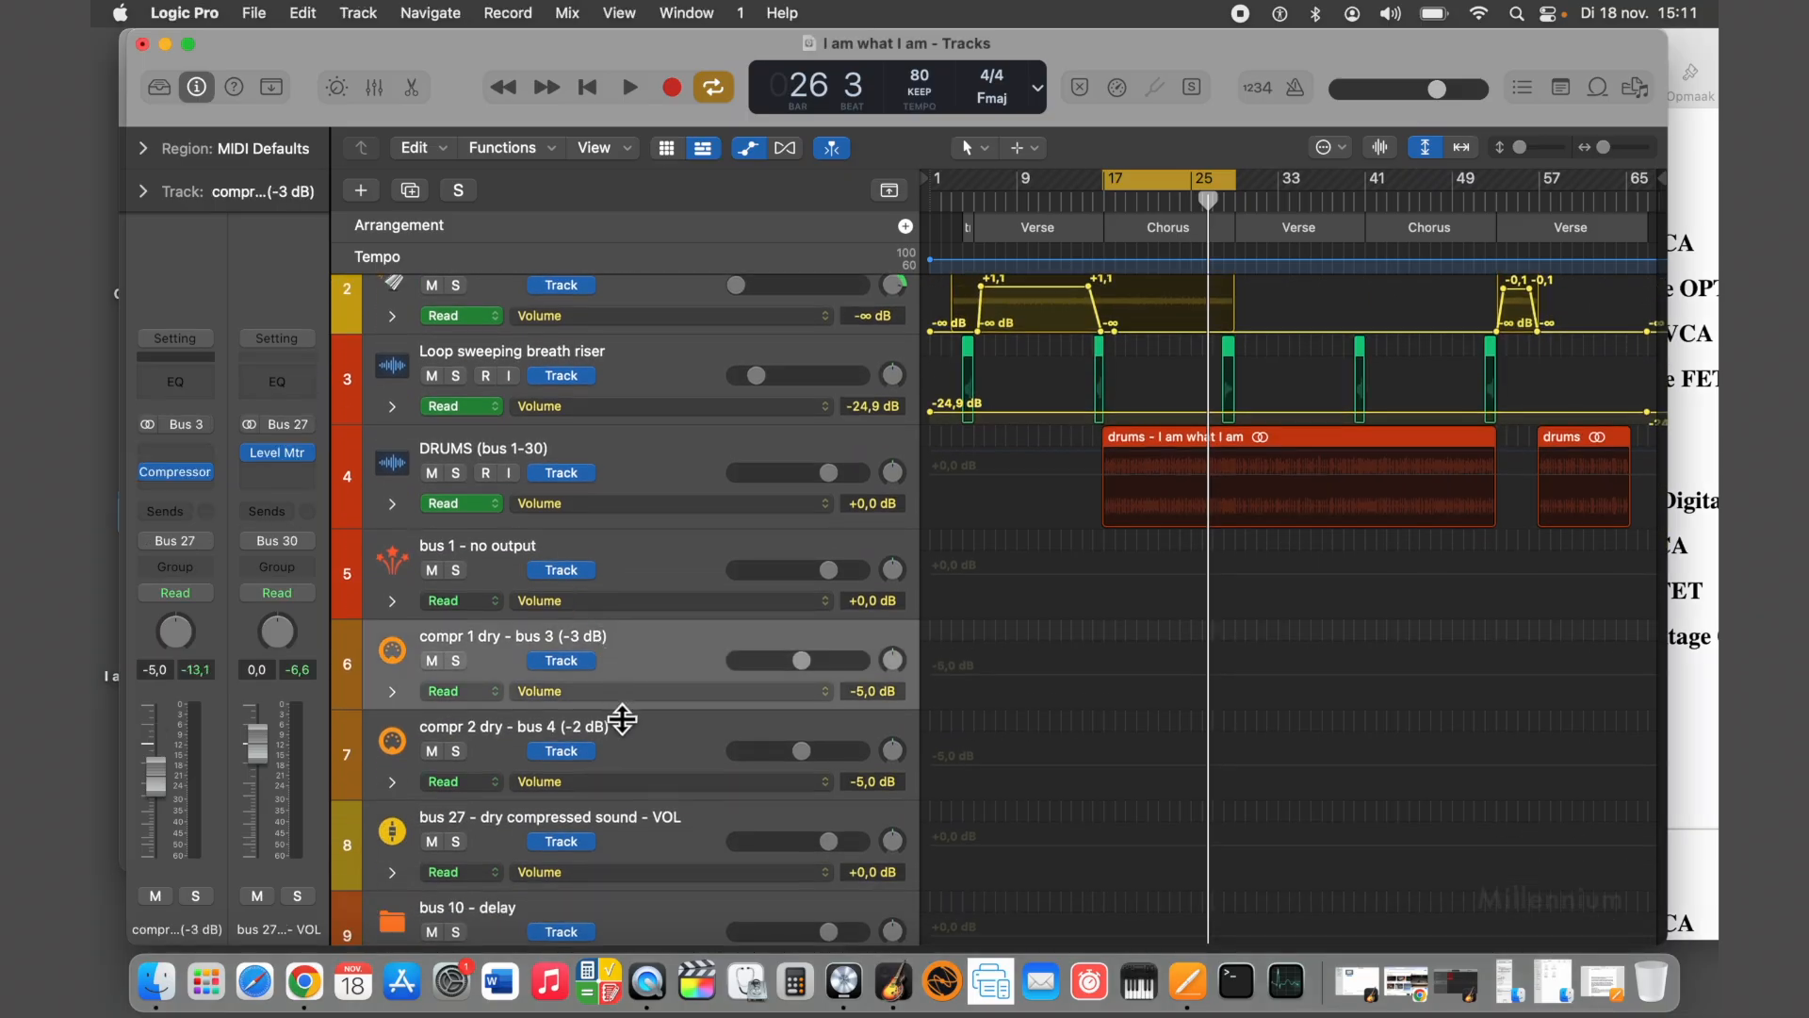
click(624, 725)
scroll(617, 725, down, 2)
scroll(619, 725, down, 8)
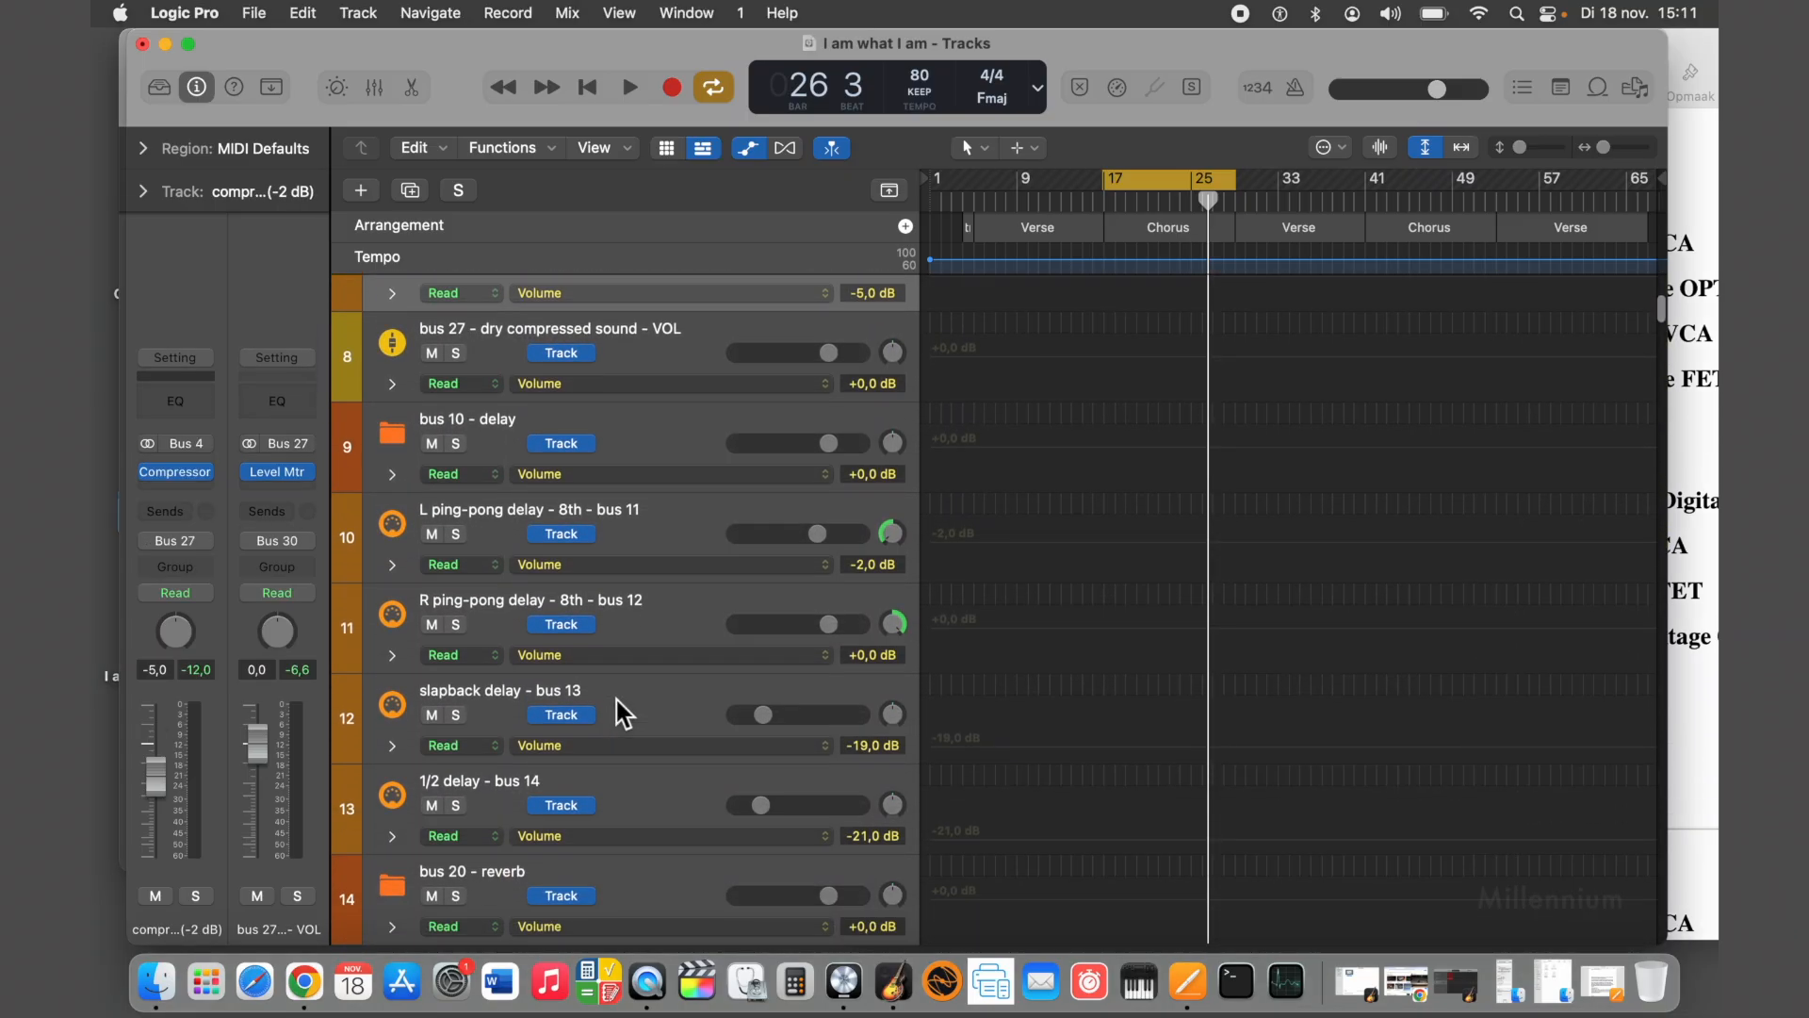
Compare the channel strips and bus routing of the compr 1 wet and compr 2 wet tracks
scroll(640, 822, down, 20)
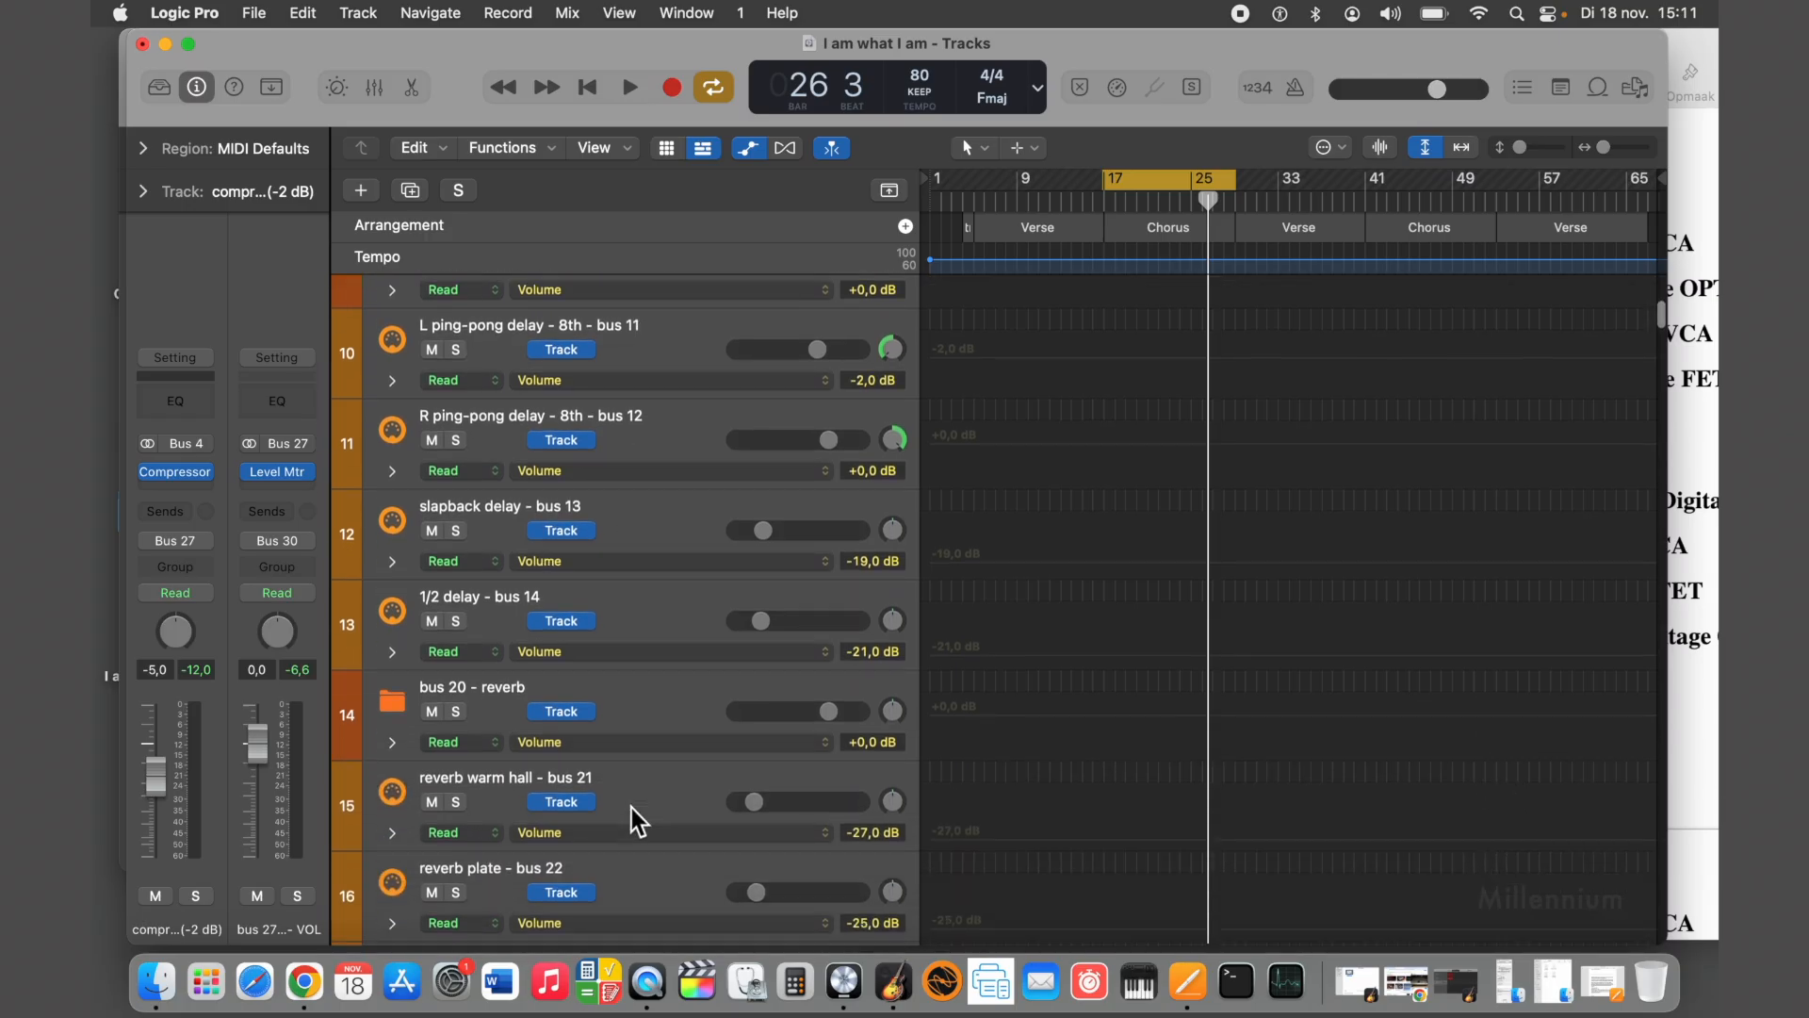
scroll(631, 782, down, 2)
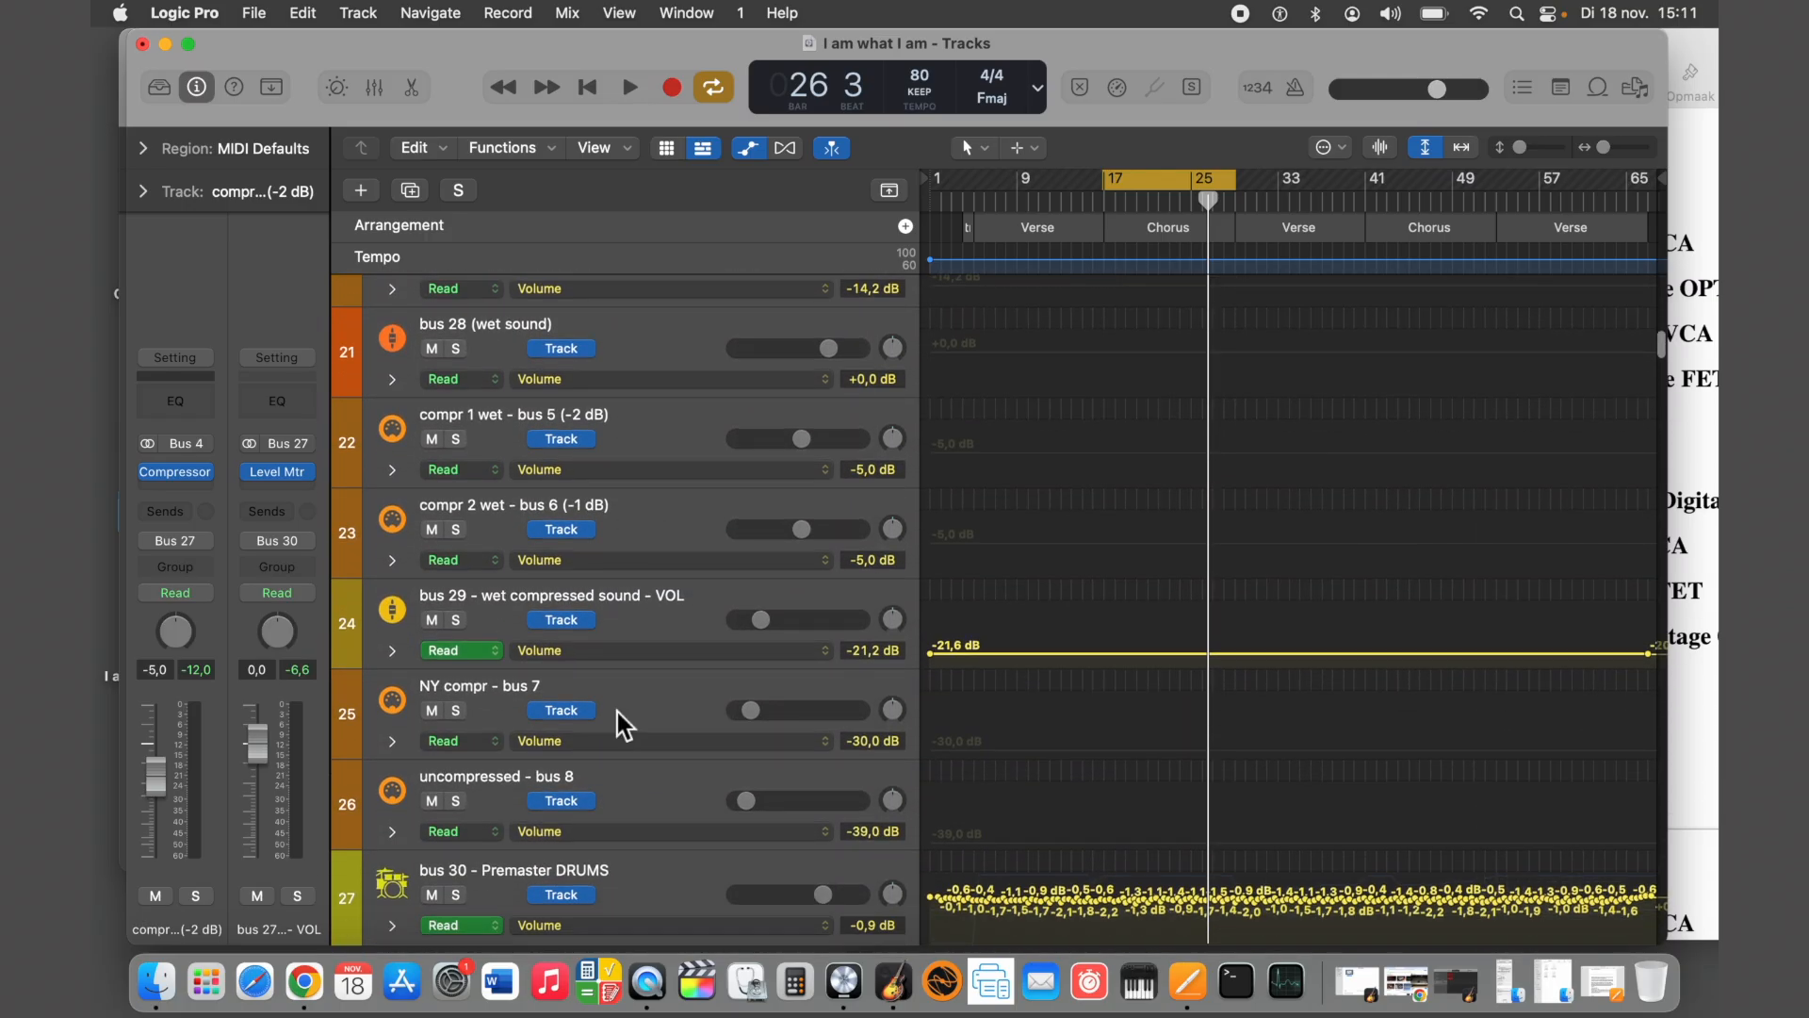
click(664, 351)
click(622, 436)
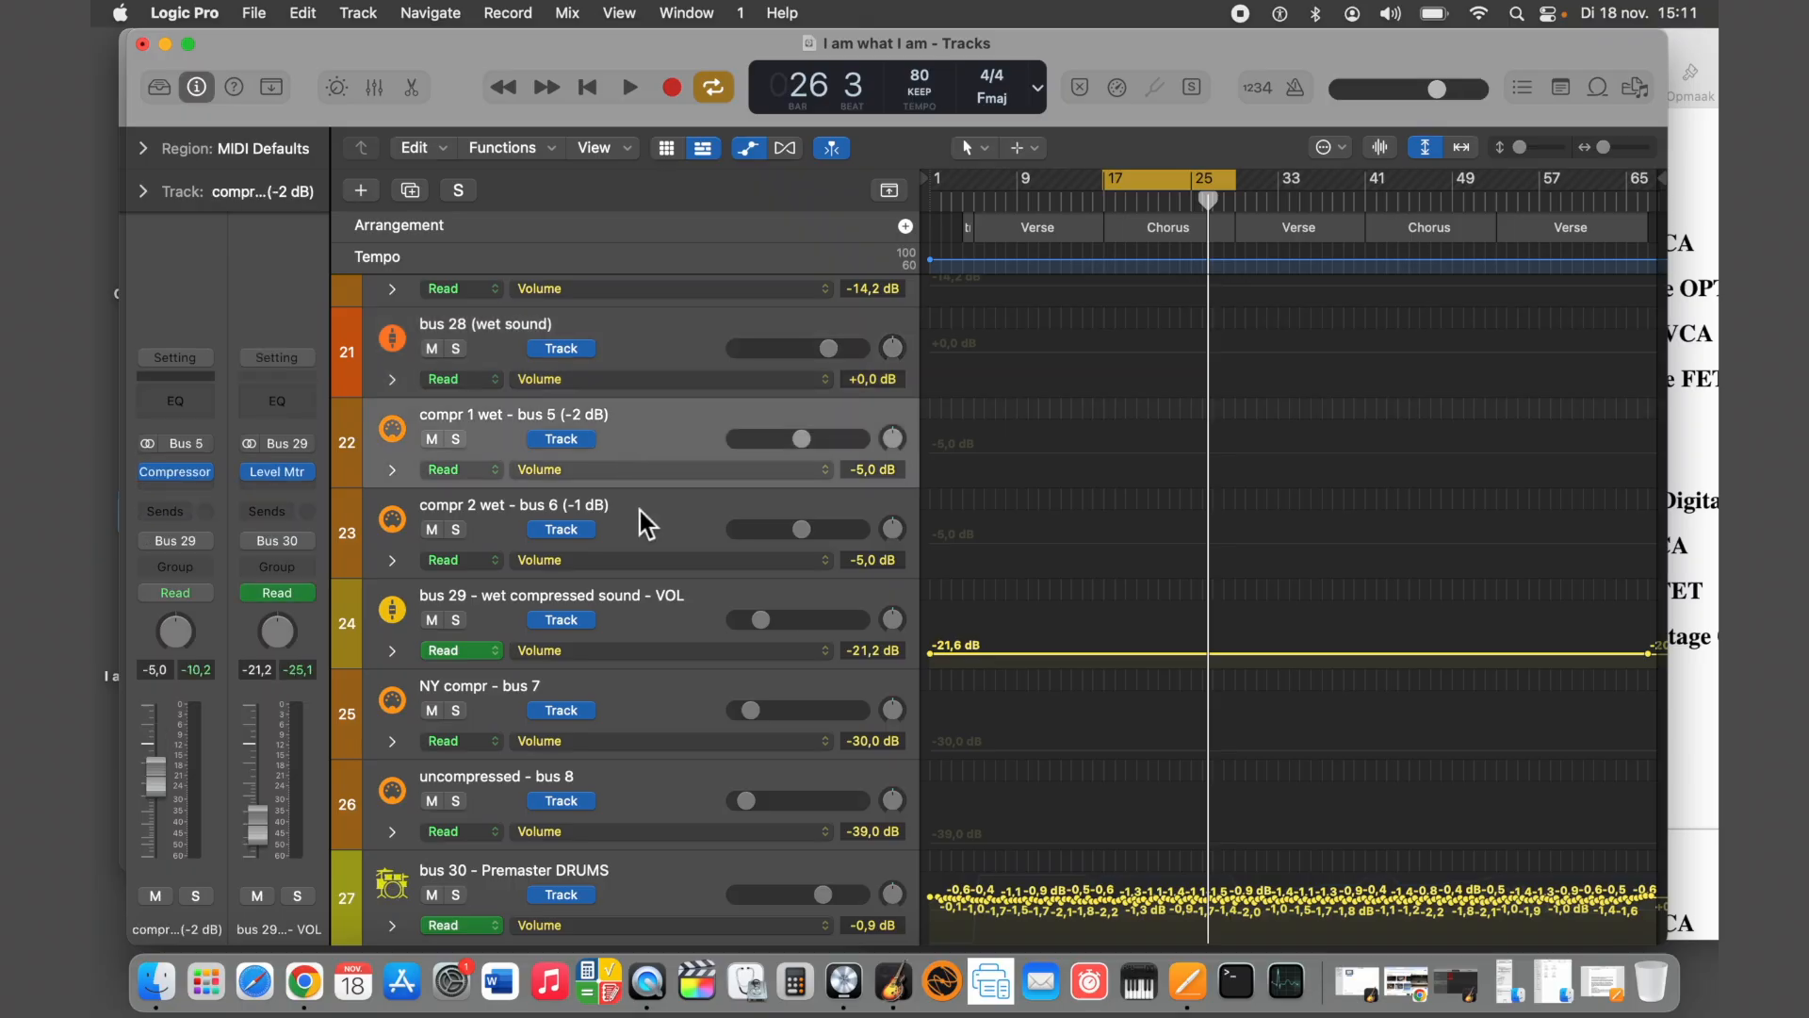
click(645, 523)
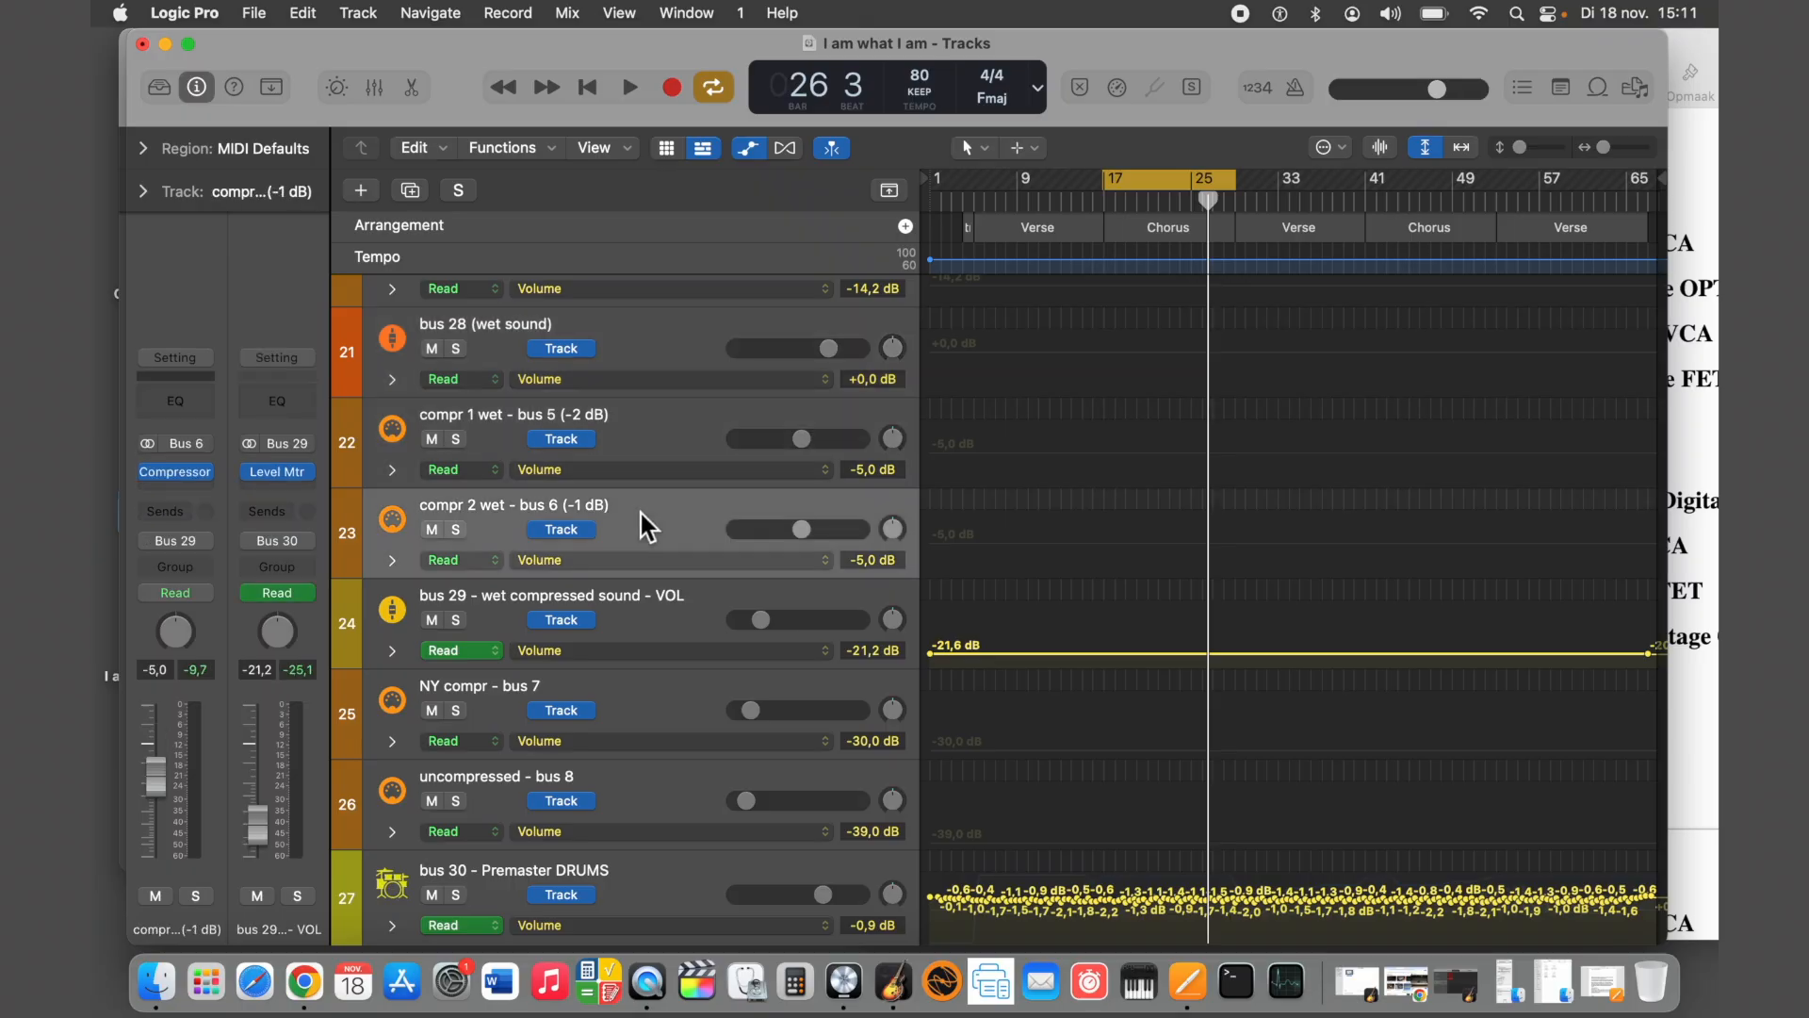
click(647, 445)
click(649, 532)
click(648, 448)
Review the dry, delay and reverb bus tracks, and display the channel strip of the DRUMS (bus 1-30) track
scroll(648, 445, up, 15)
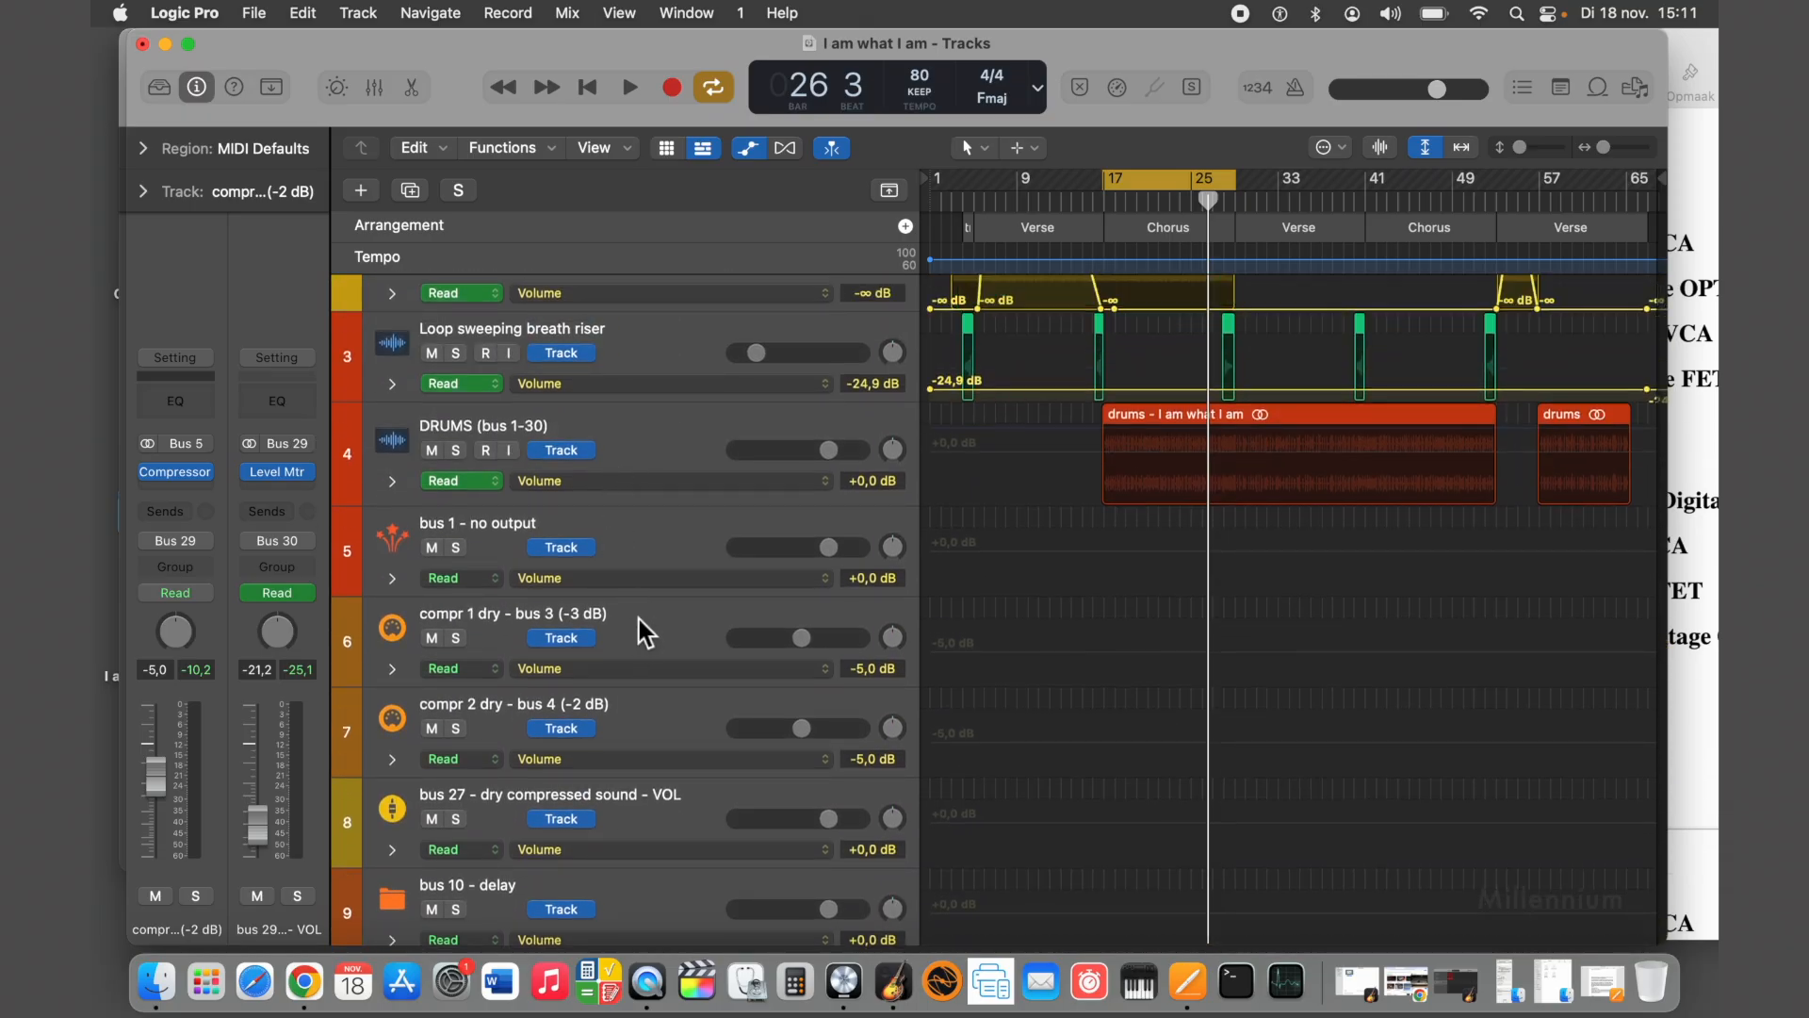
scroll(641, 649, down, 13)
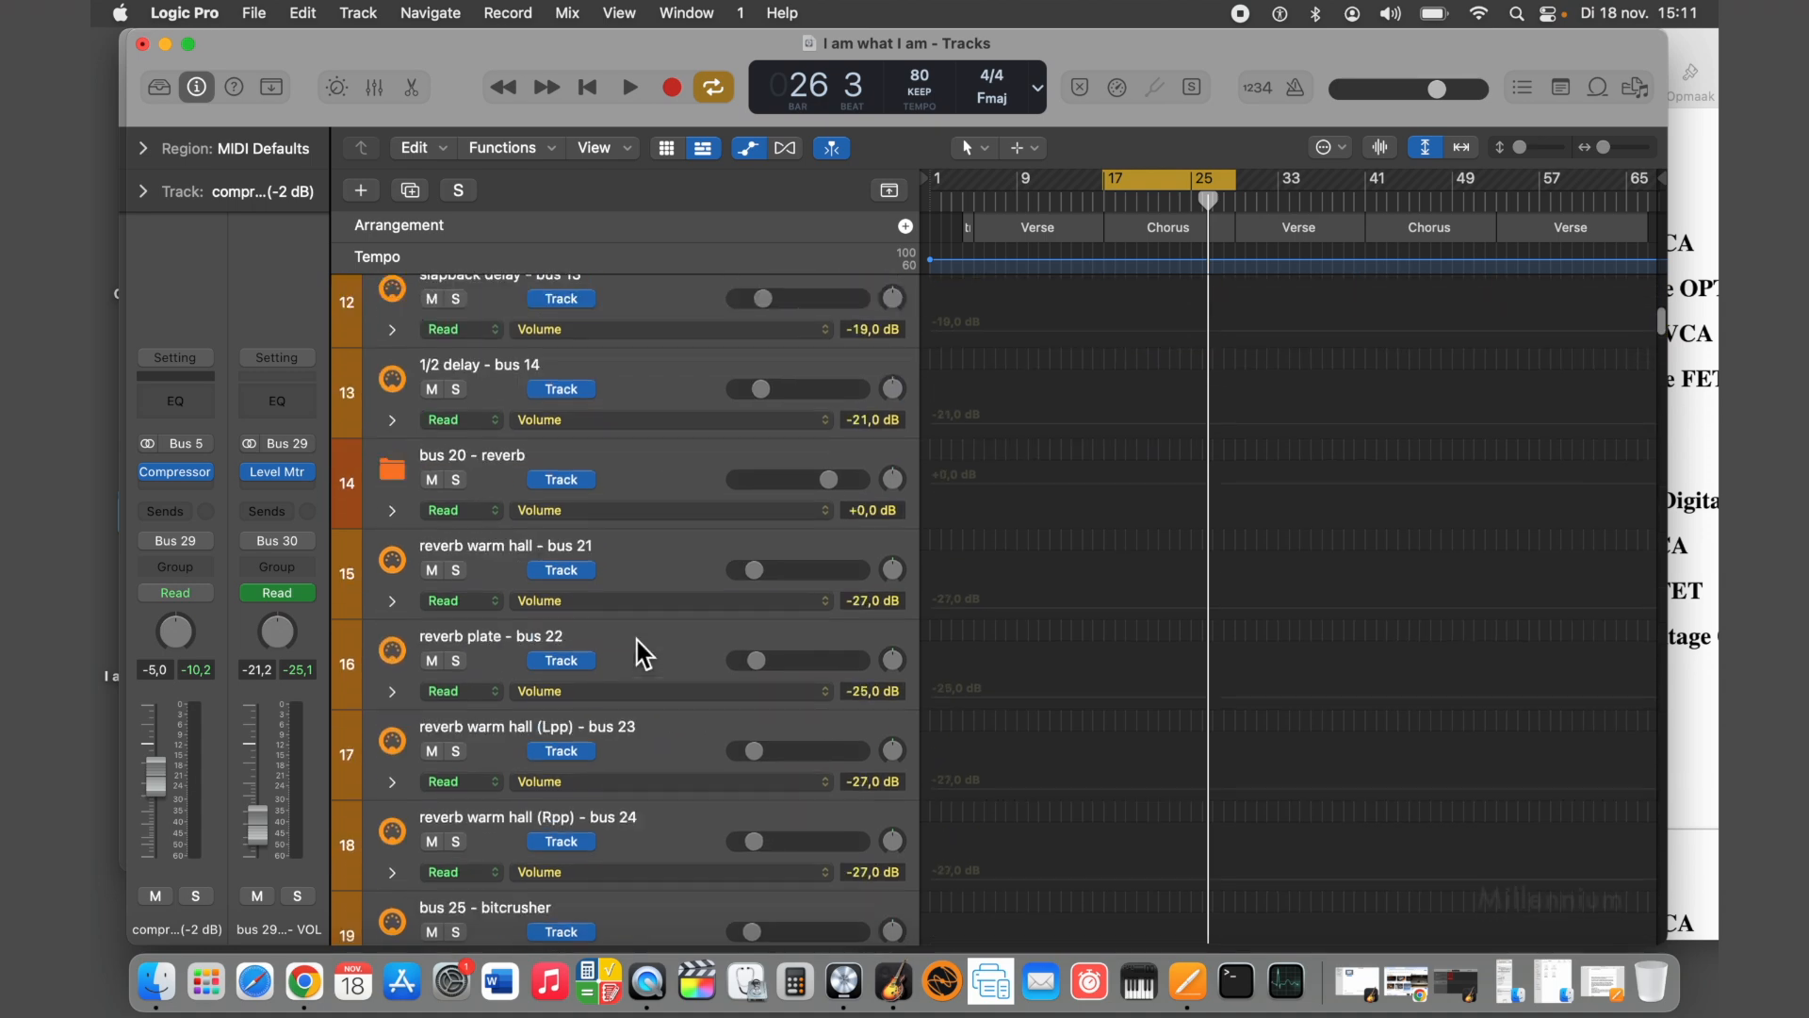
scroll(665, 534, up, 15)
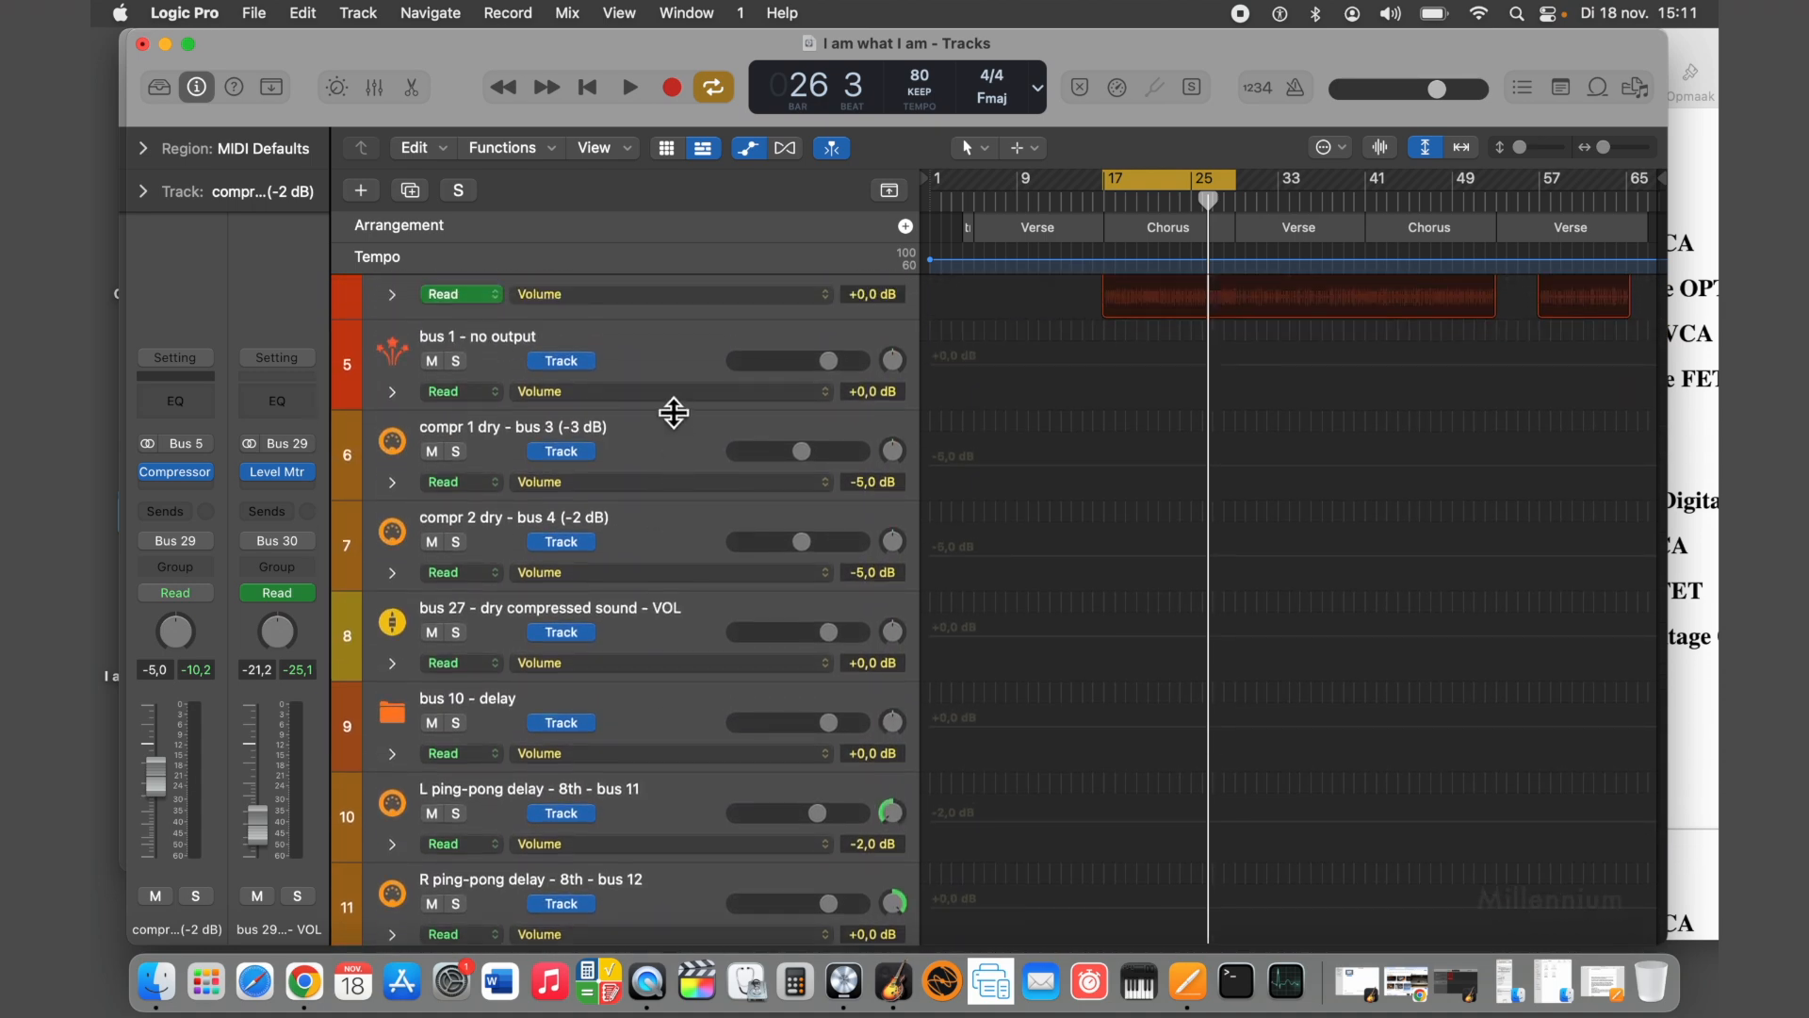
scroll(660, 763, down, 1)
scroll(654, 759, up, 3)
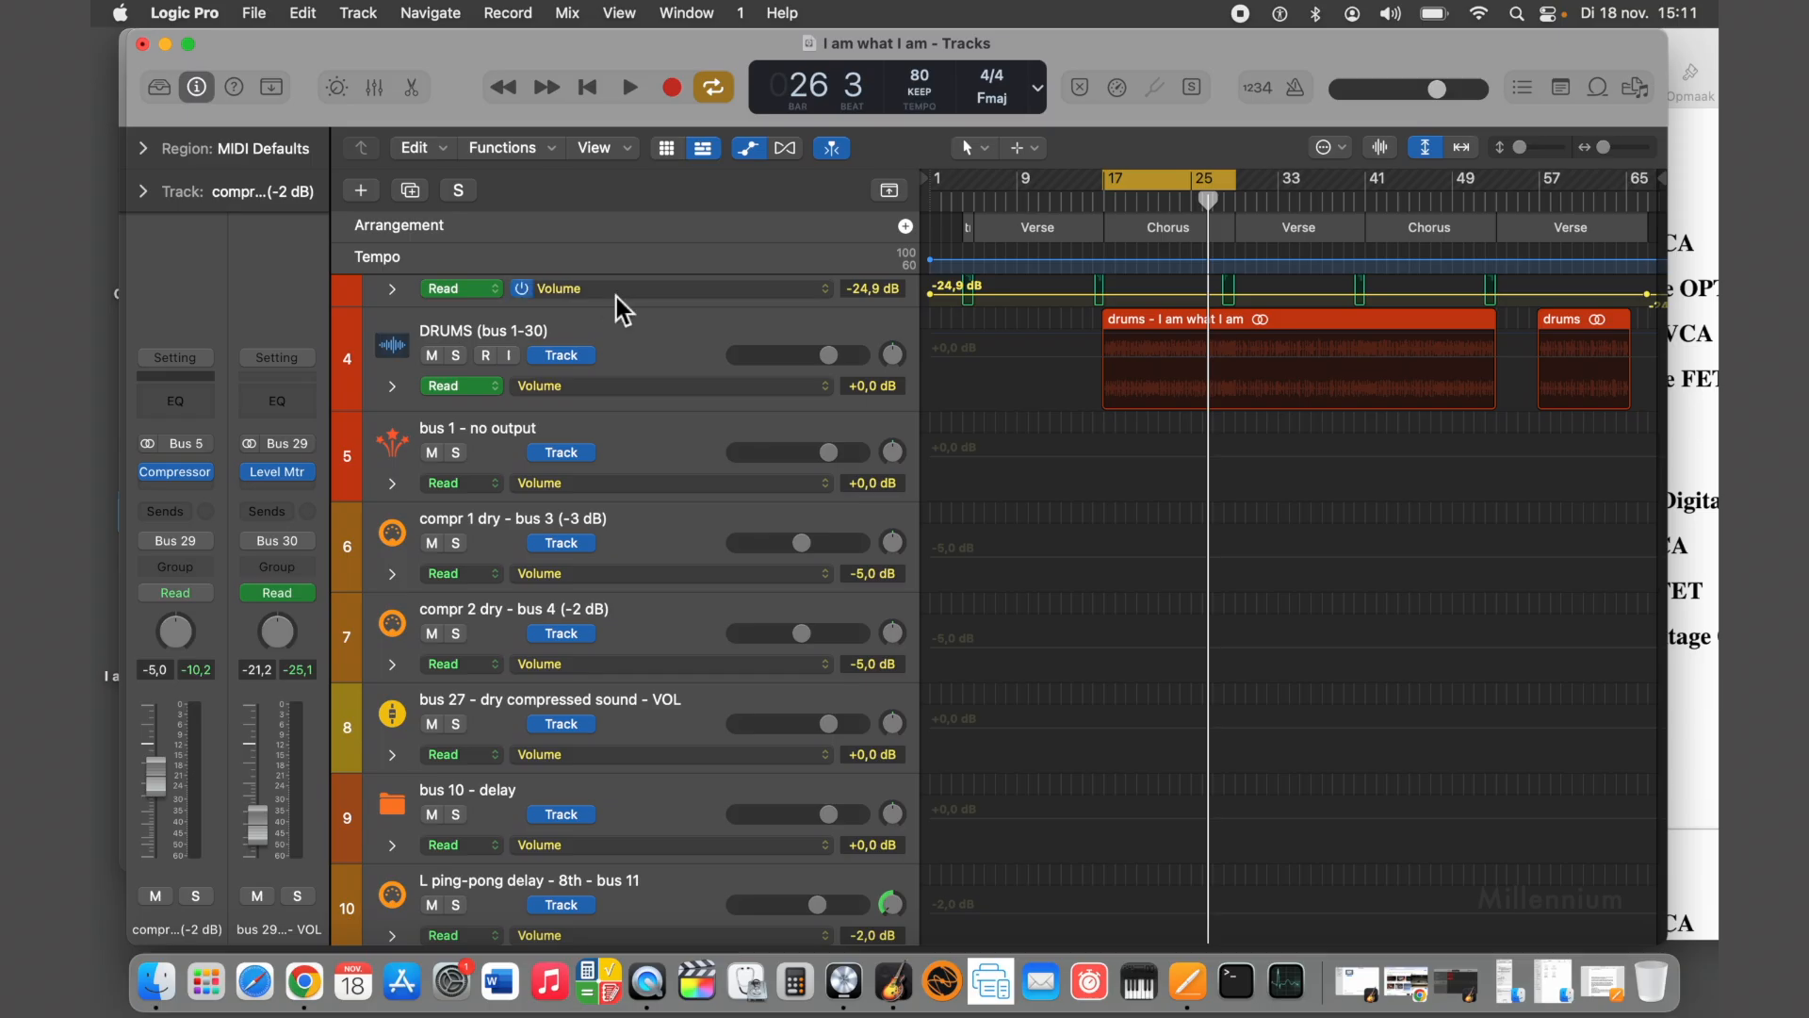
click(626, 348)
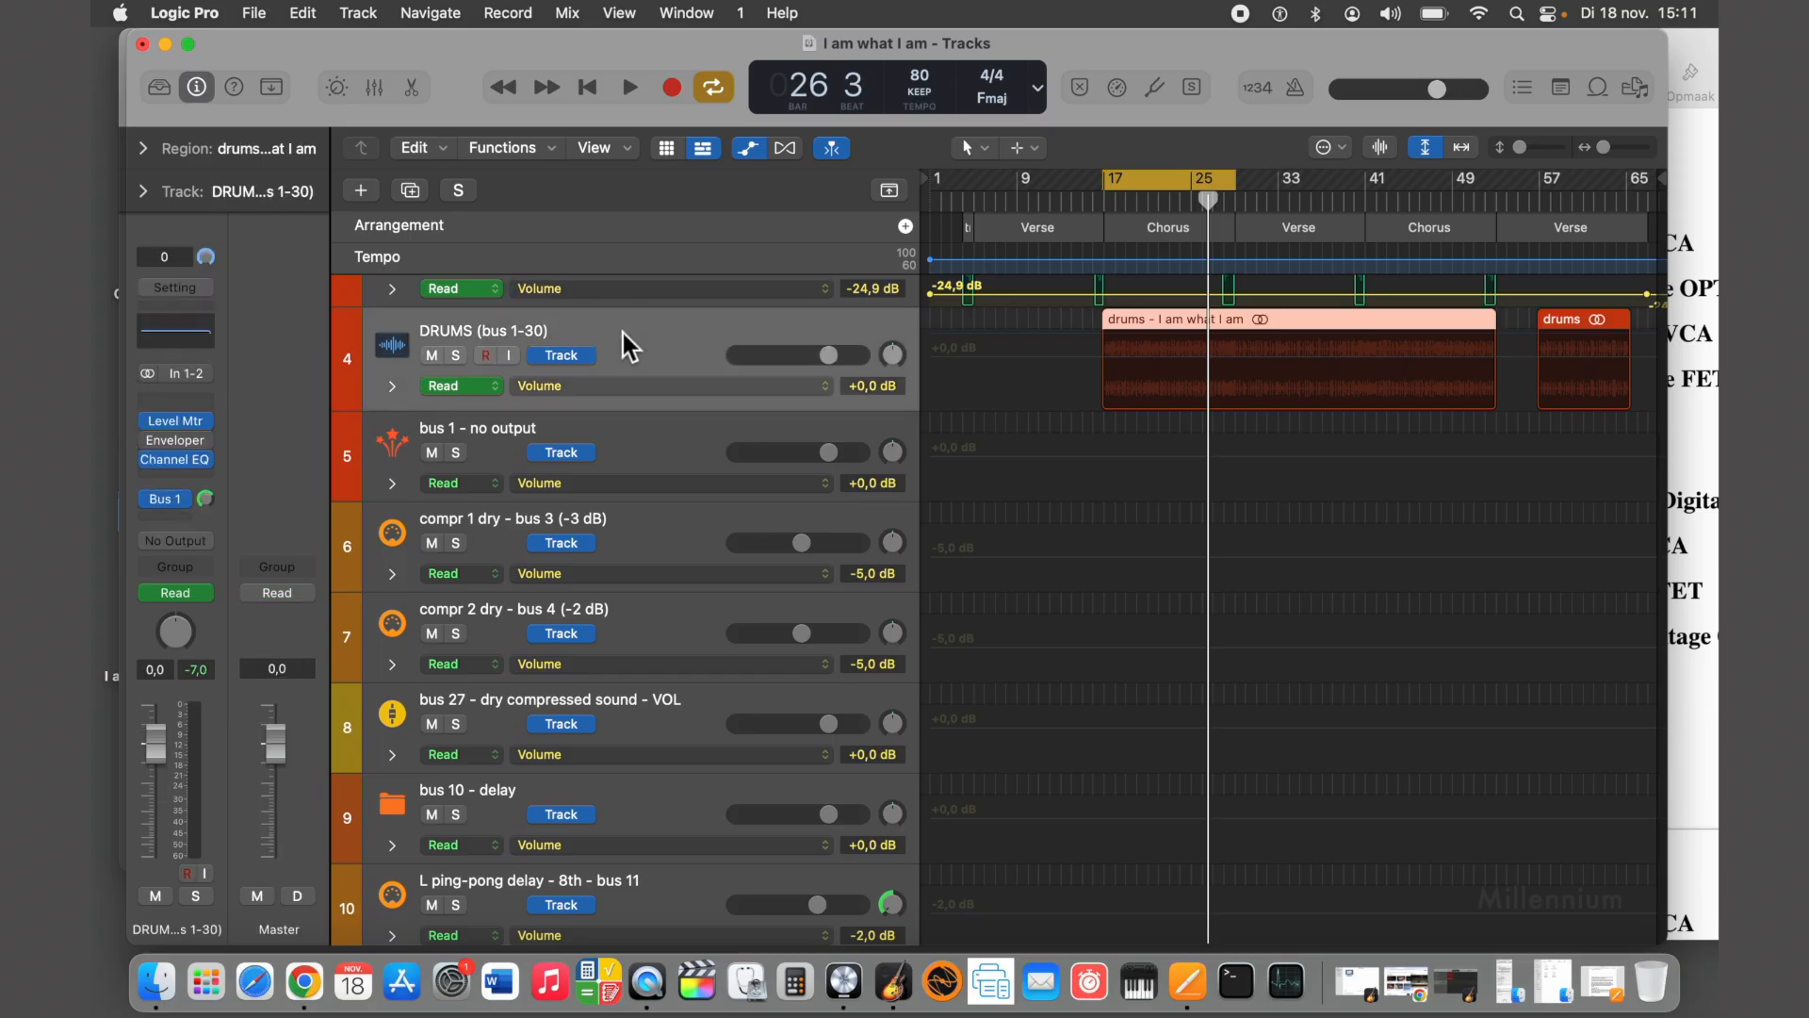
Switch to the Michael Brauer Chart document in Pages, read the grouped drums' dry and wet attack settings, and minimize it
click(1696, 677)
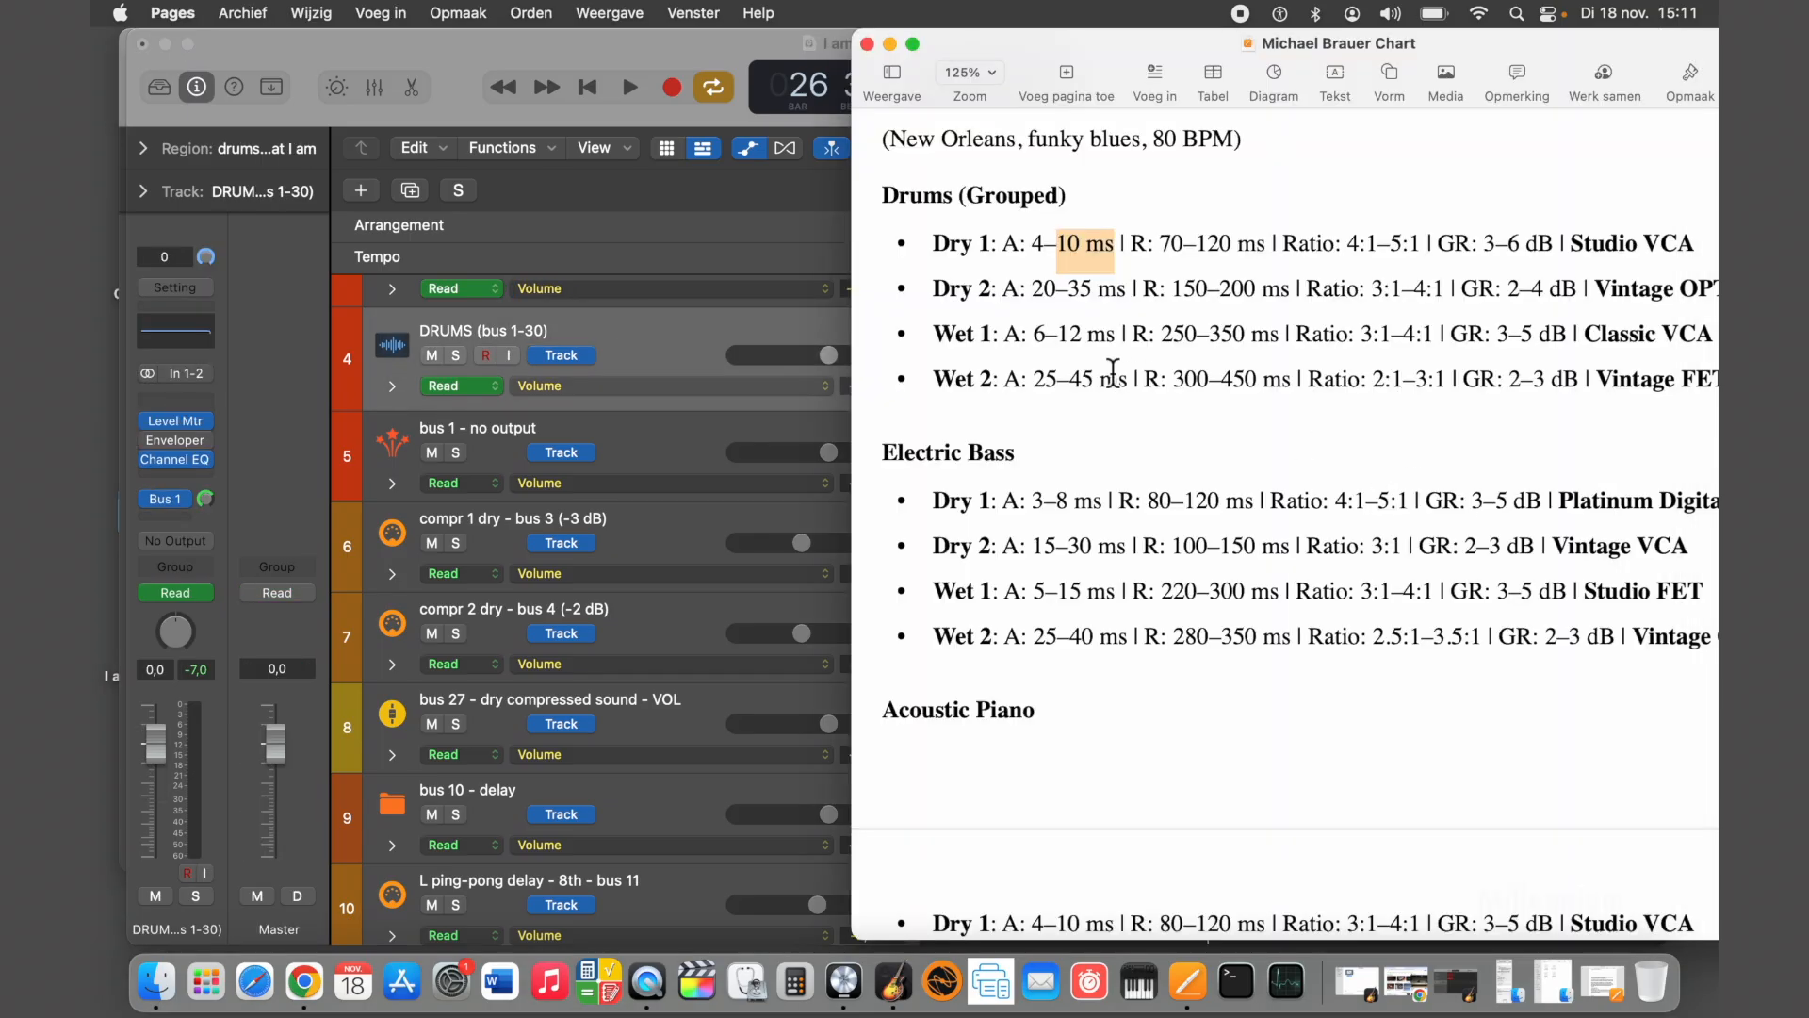
click(1060, 259)
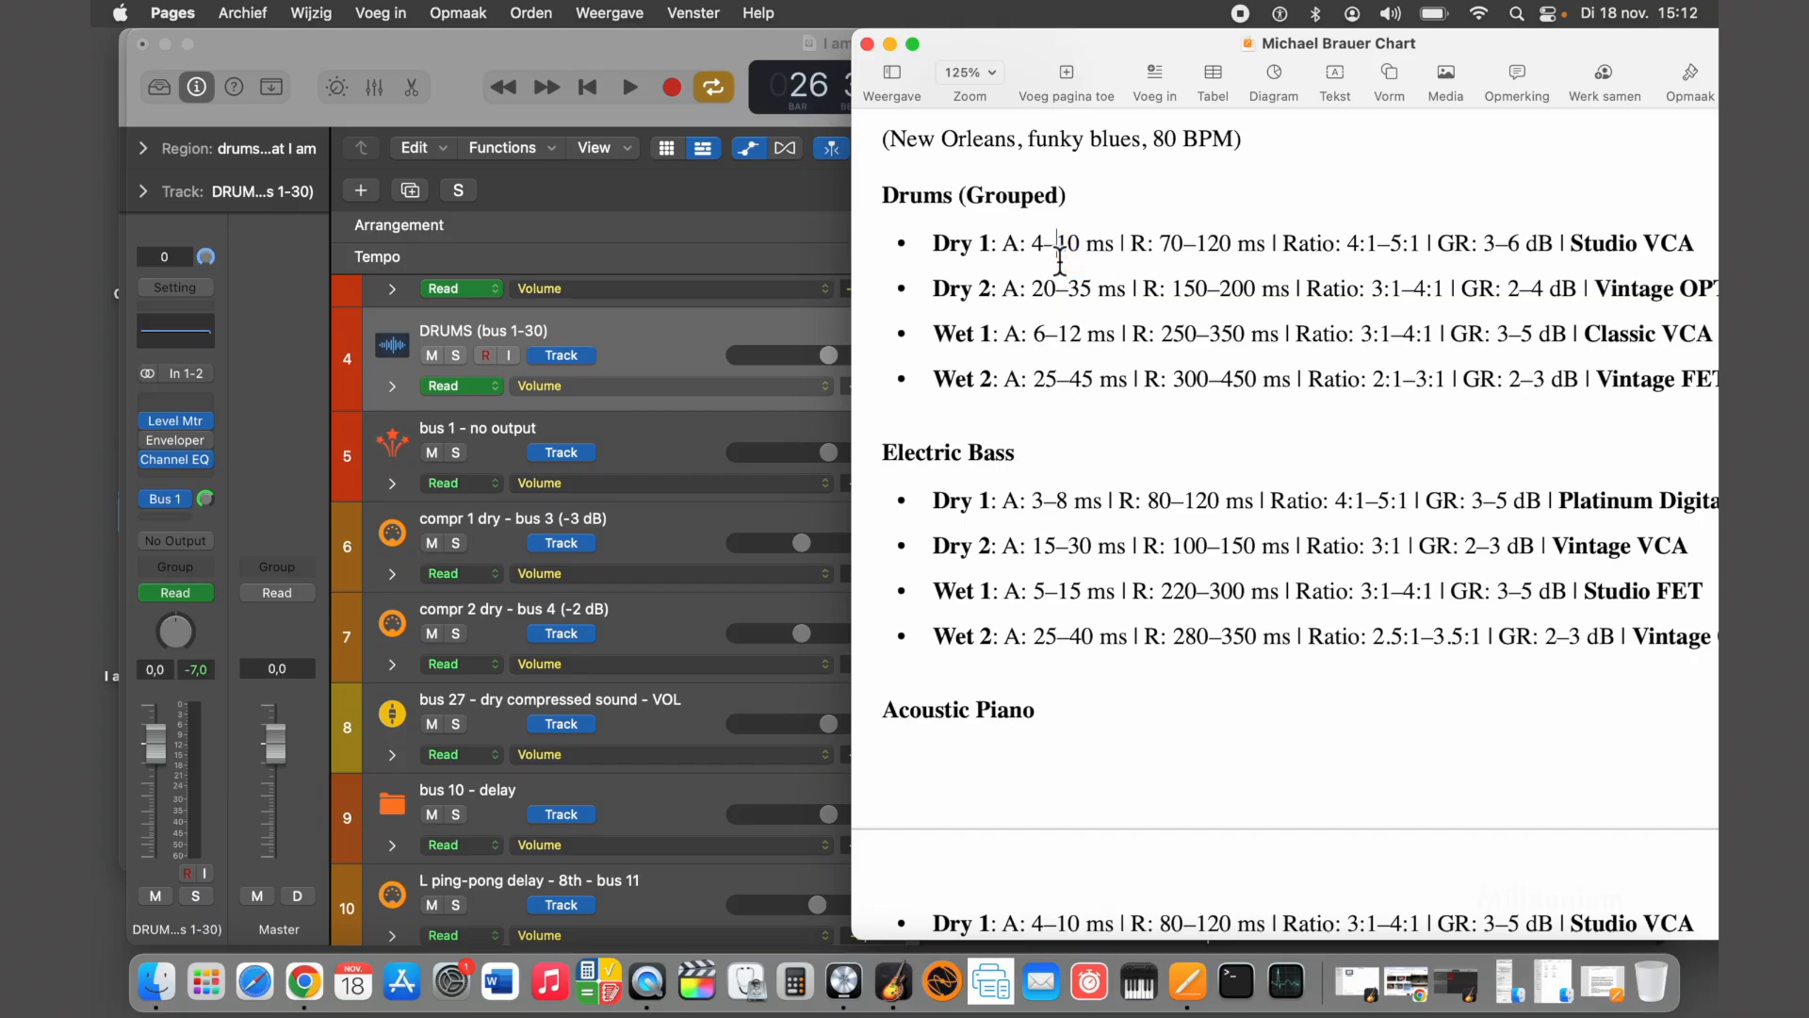
drag(939, 344, 1076, 345)
click(1065, 344)
click(1074, 379)
click(891, 43)
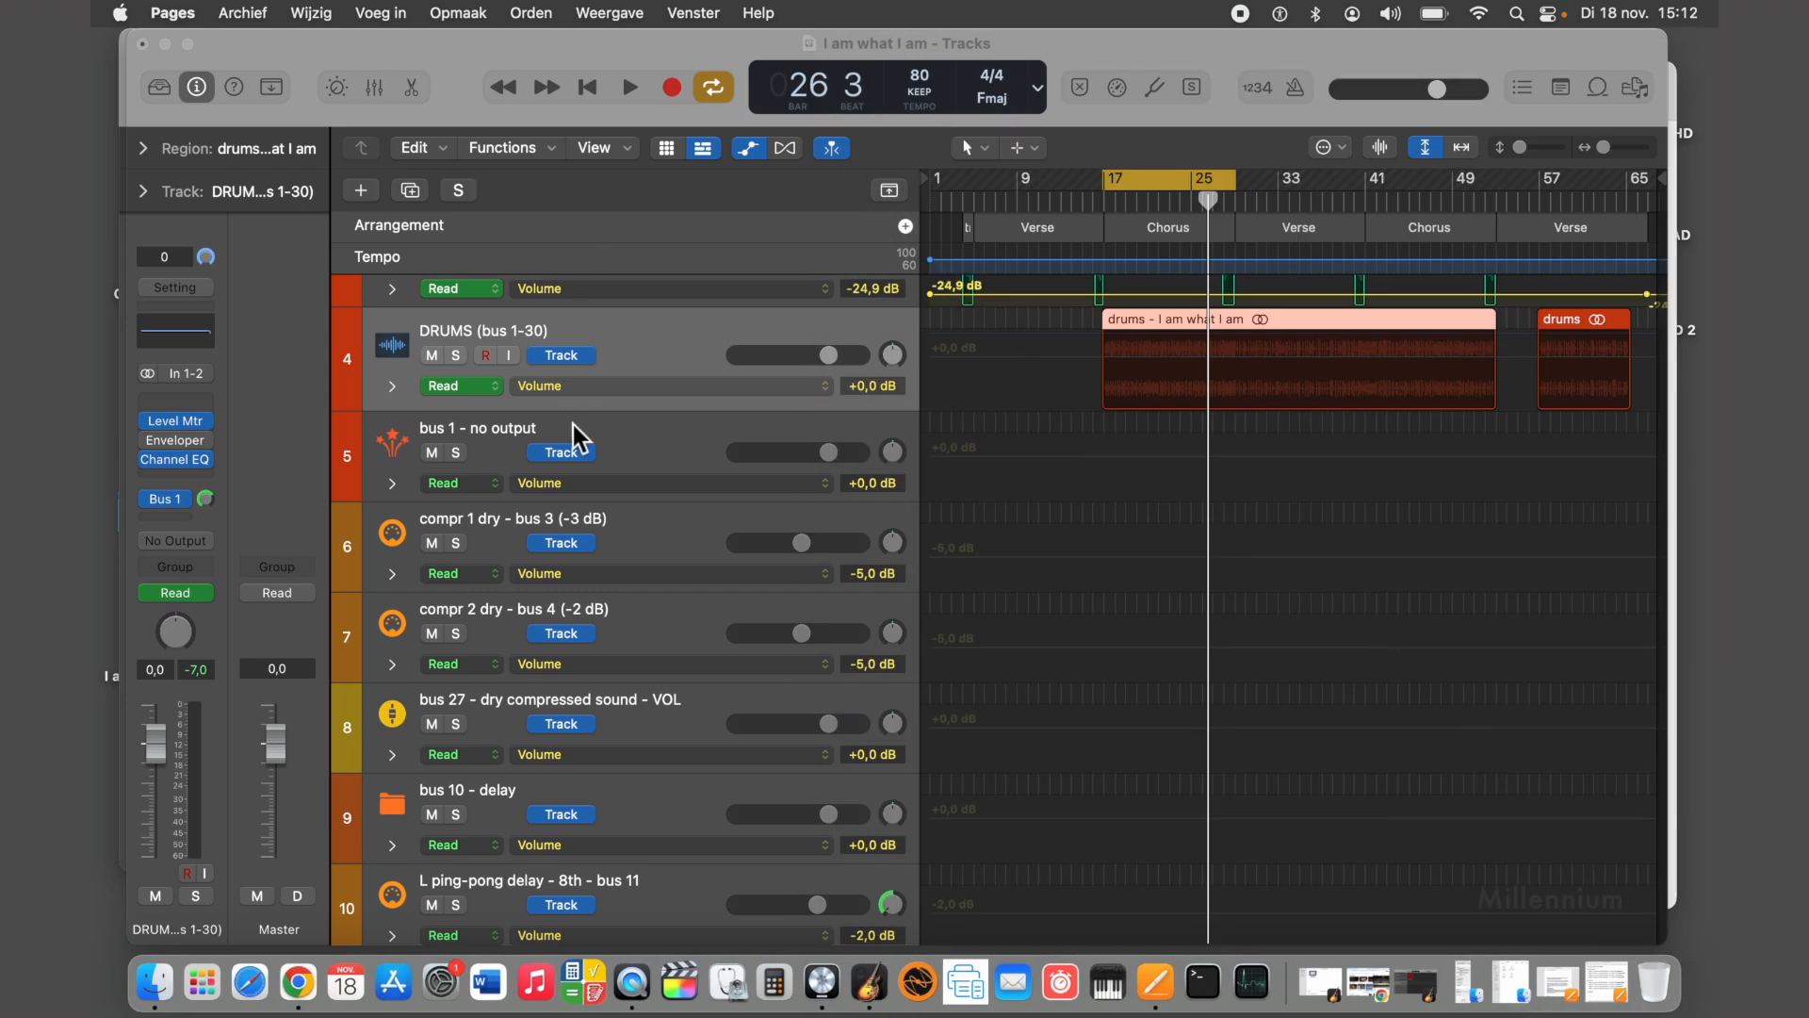
Look through the "I am what I am" track list from the delay and reverb buses down to the wet compressors
scroll(580, 433, down, 10)
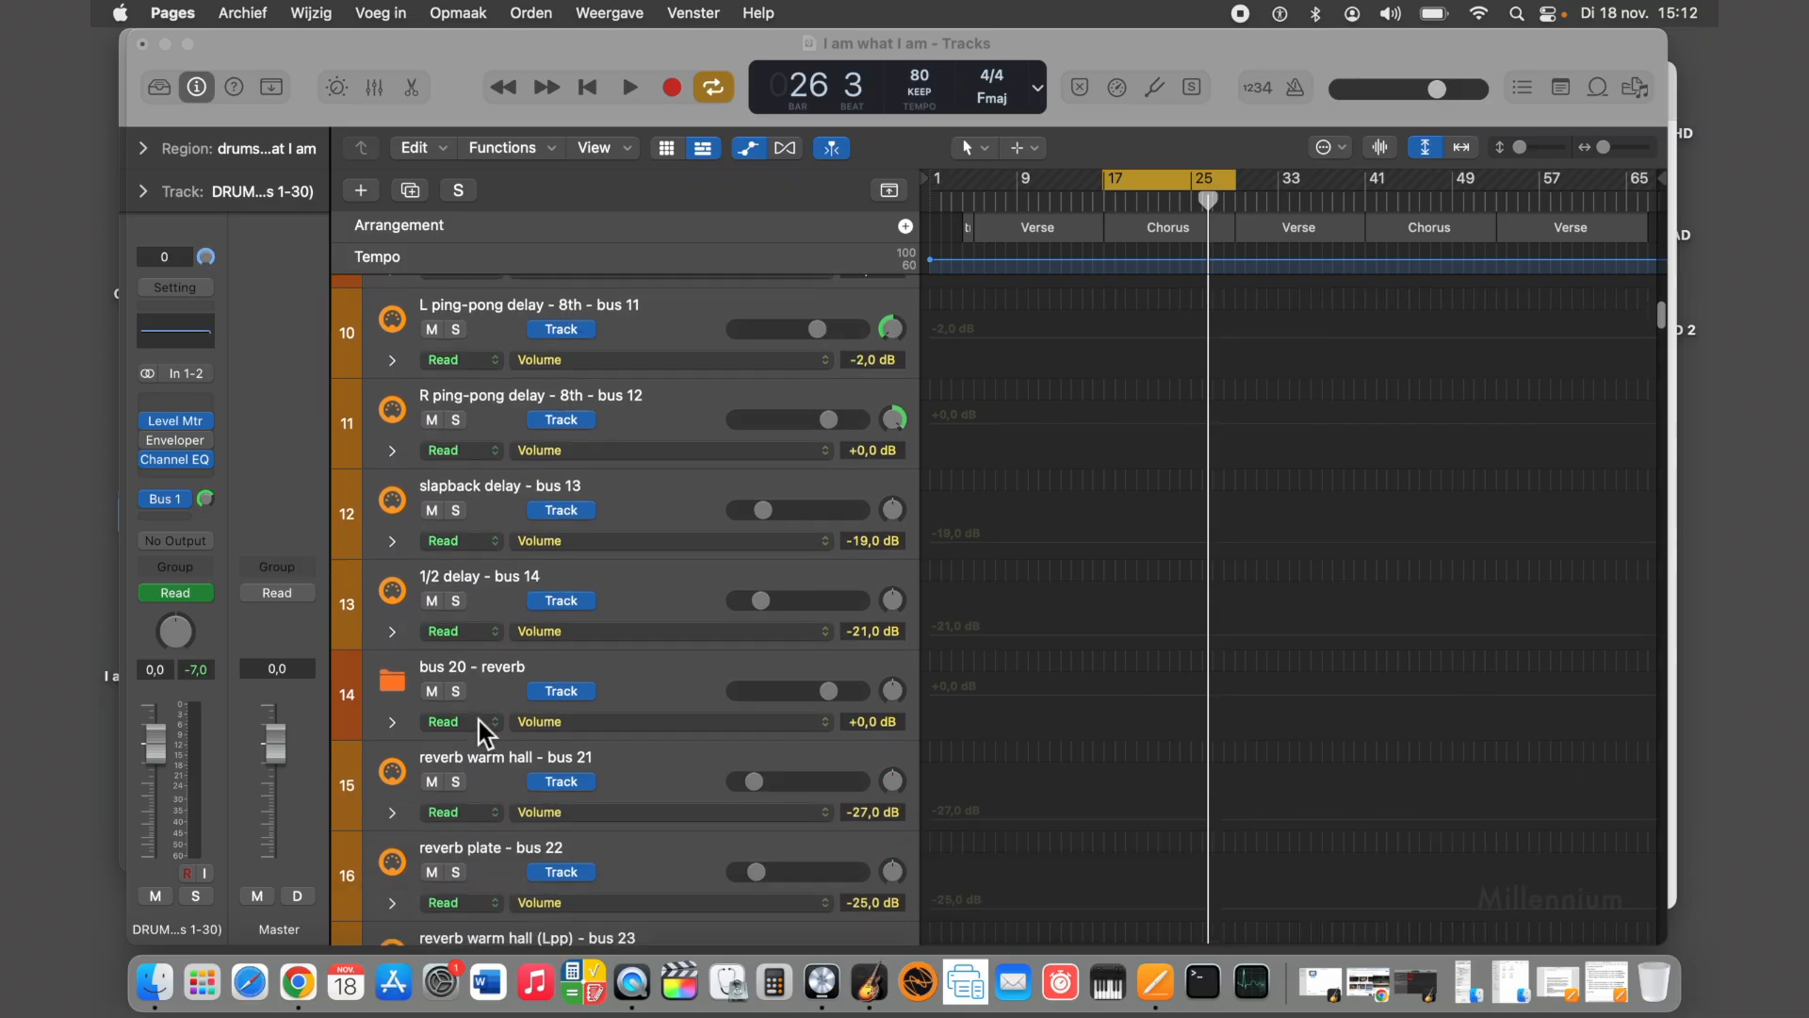
scroll(481, 730, down, 10)
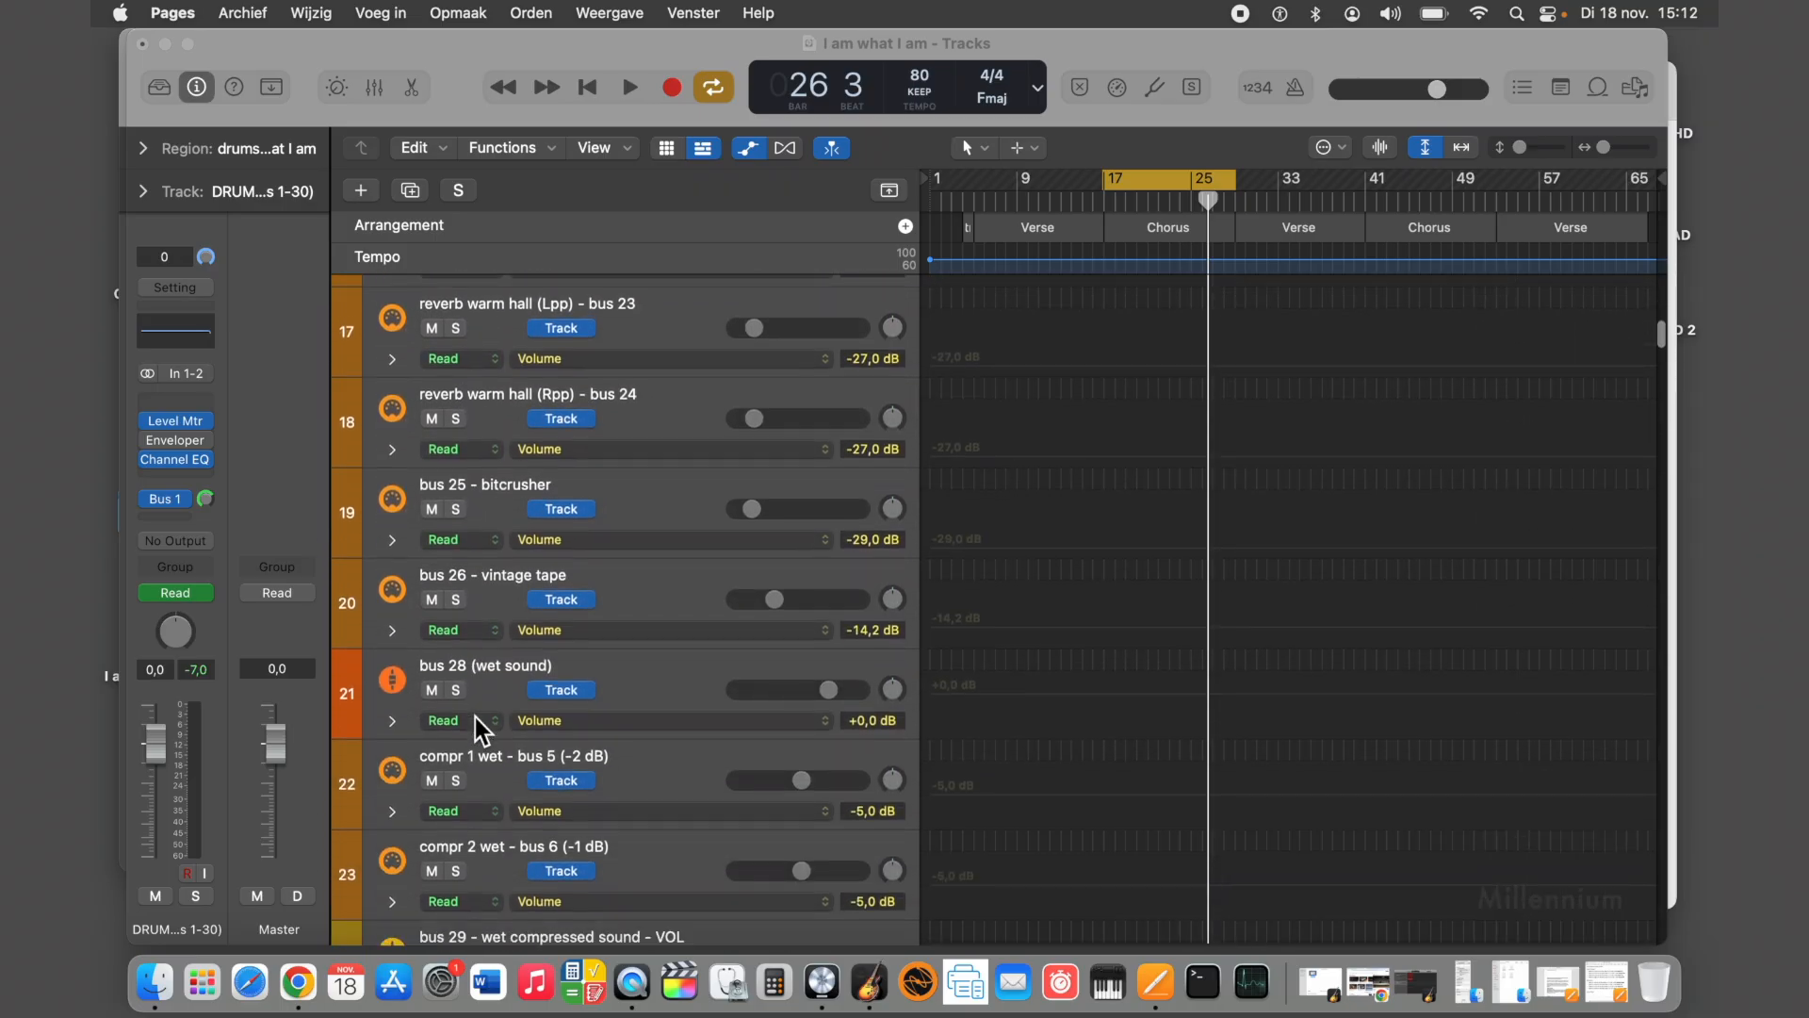
scroll(480, 730, up, 20)
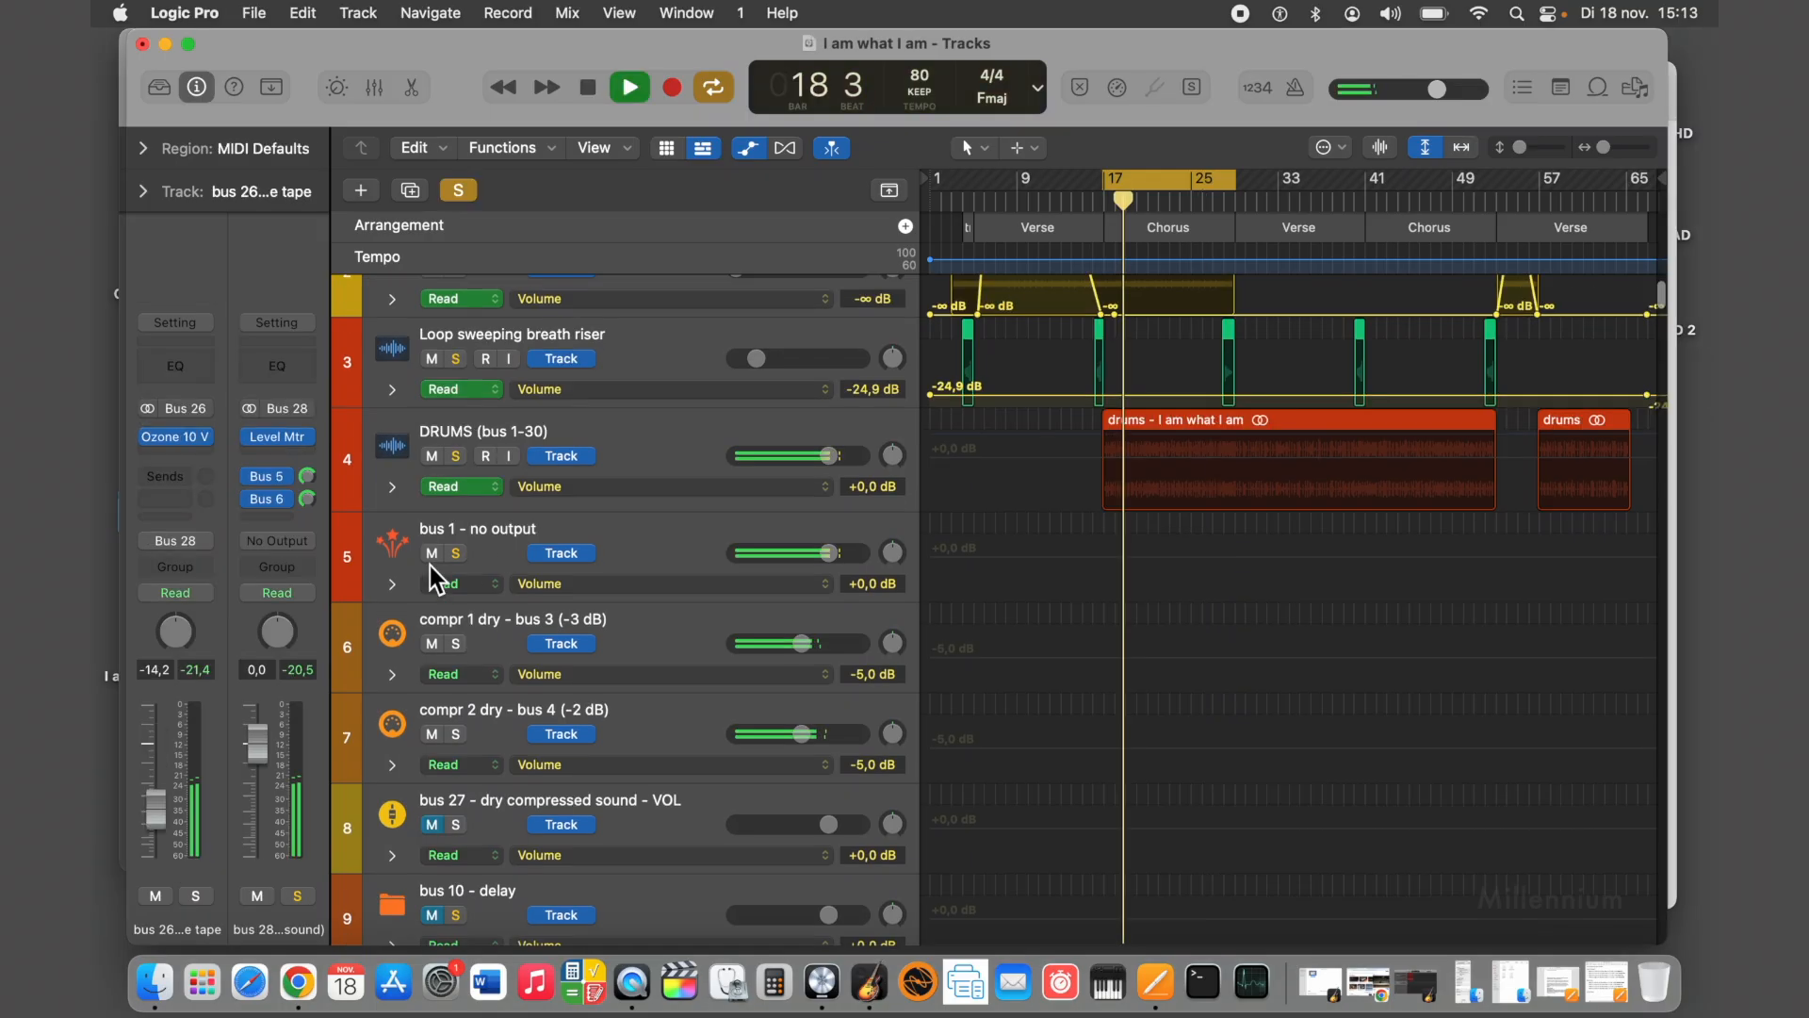
Unmute the bus 27 - dry compressed sound track during playback and display its channel strip
scroll(432, 571, down, 3)
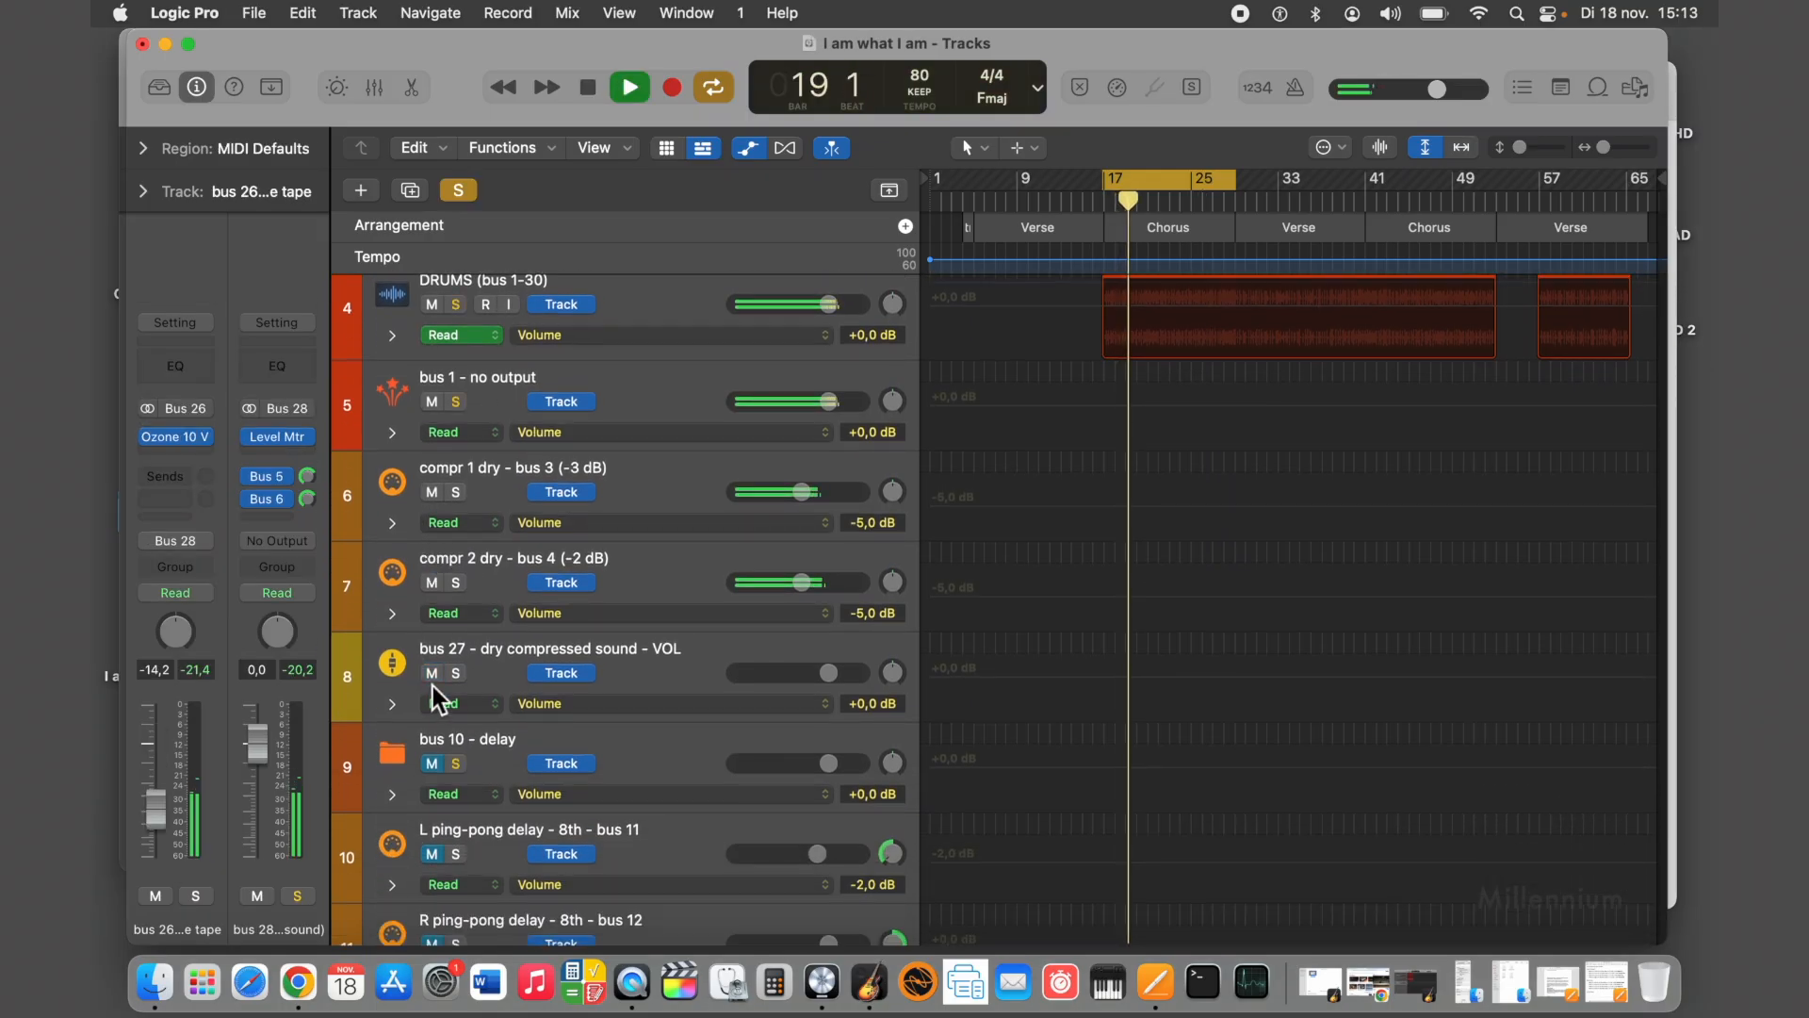
click(431, 674)
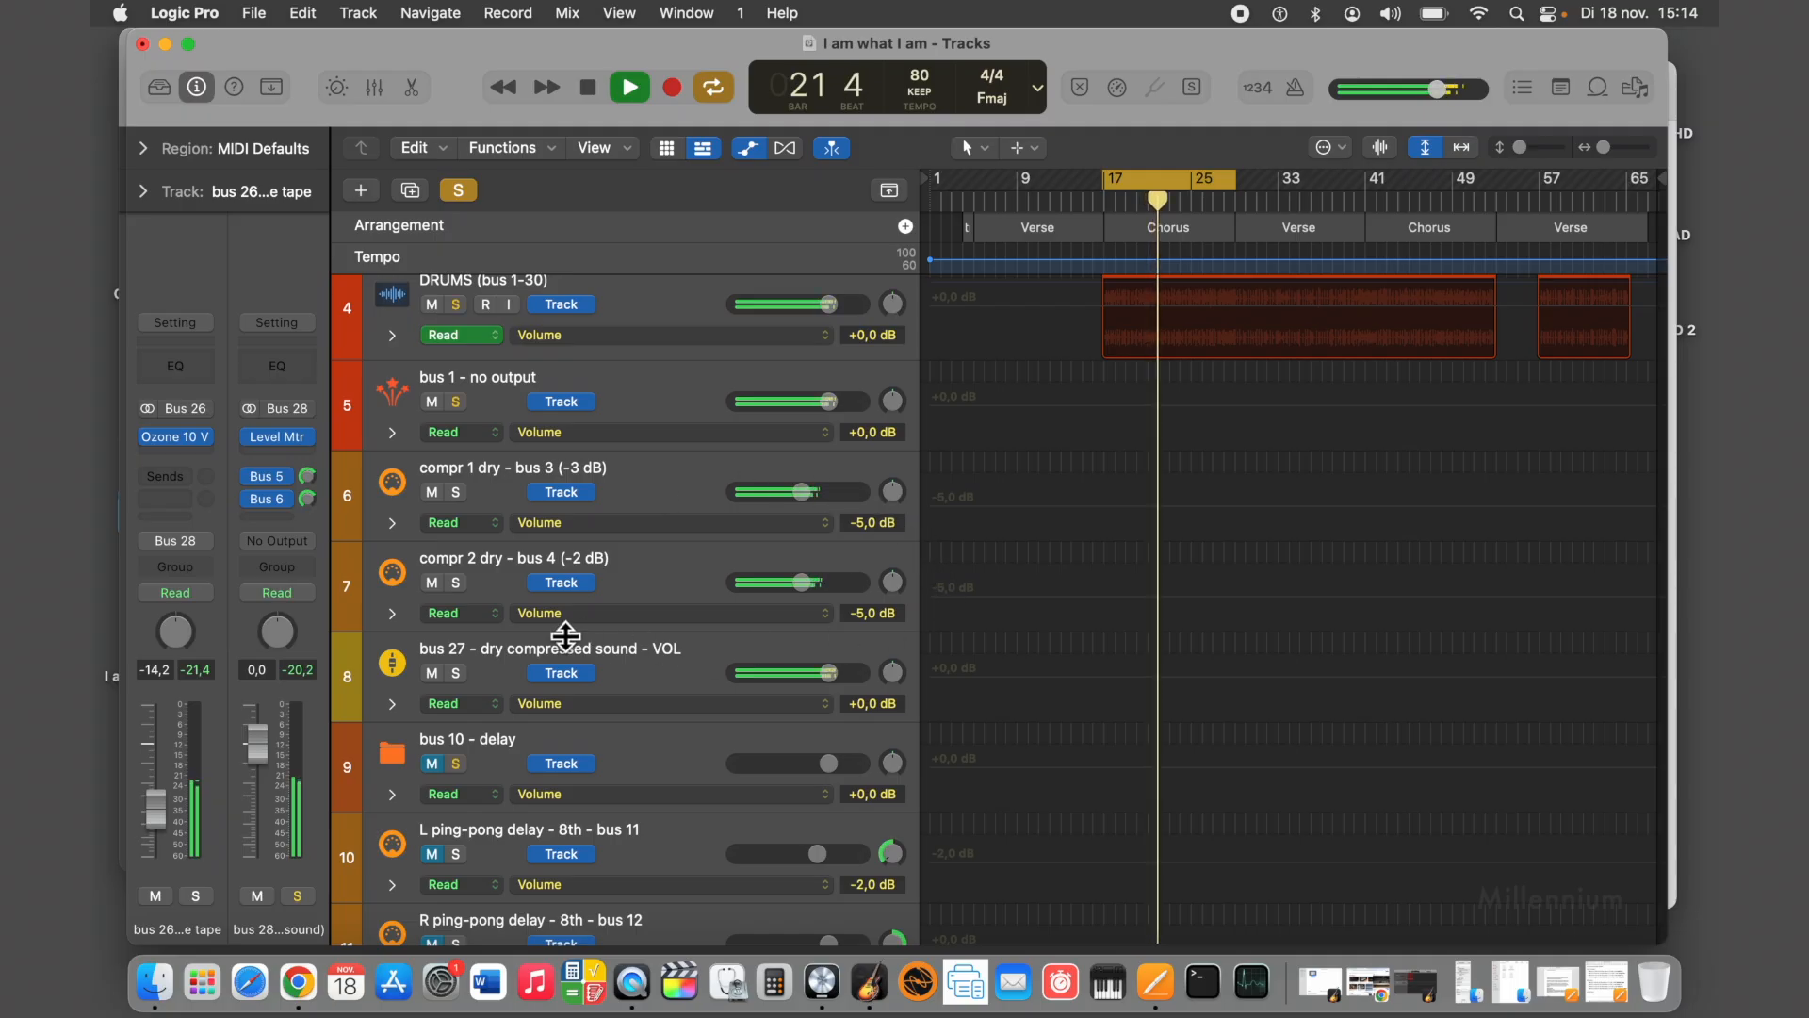
click(478, 658)
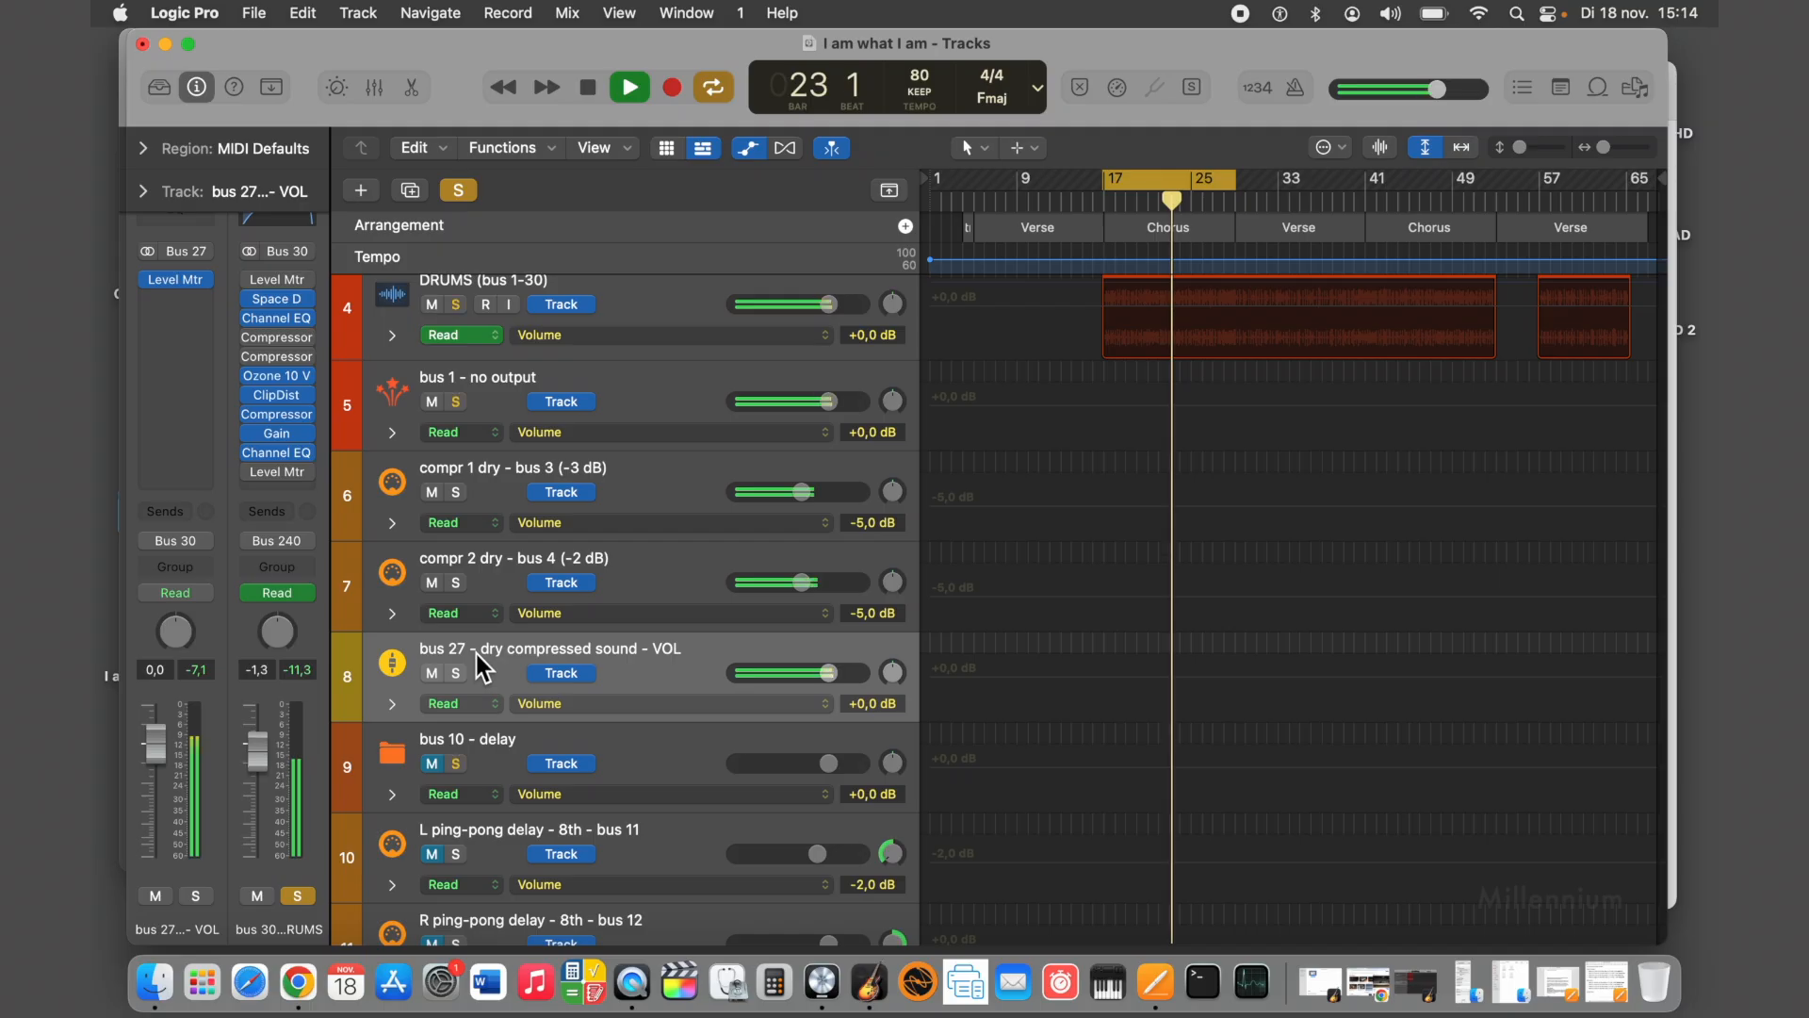
Unmute the delay tracks on buses 10 to 14, the bus 20 - reverb track and reverb warm hall - bus 21 during playback
scroll(477, 653, down, 5)
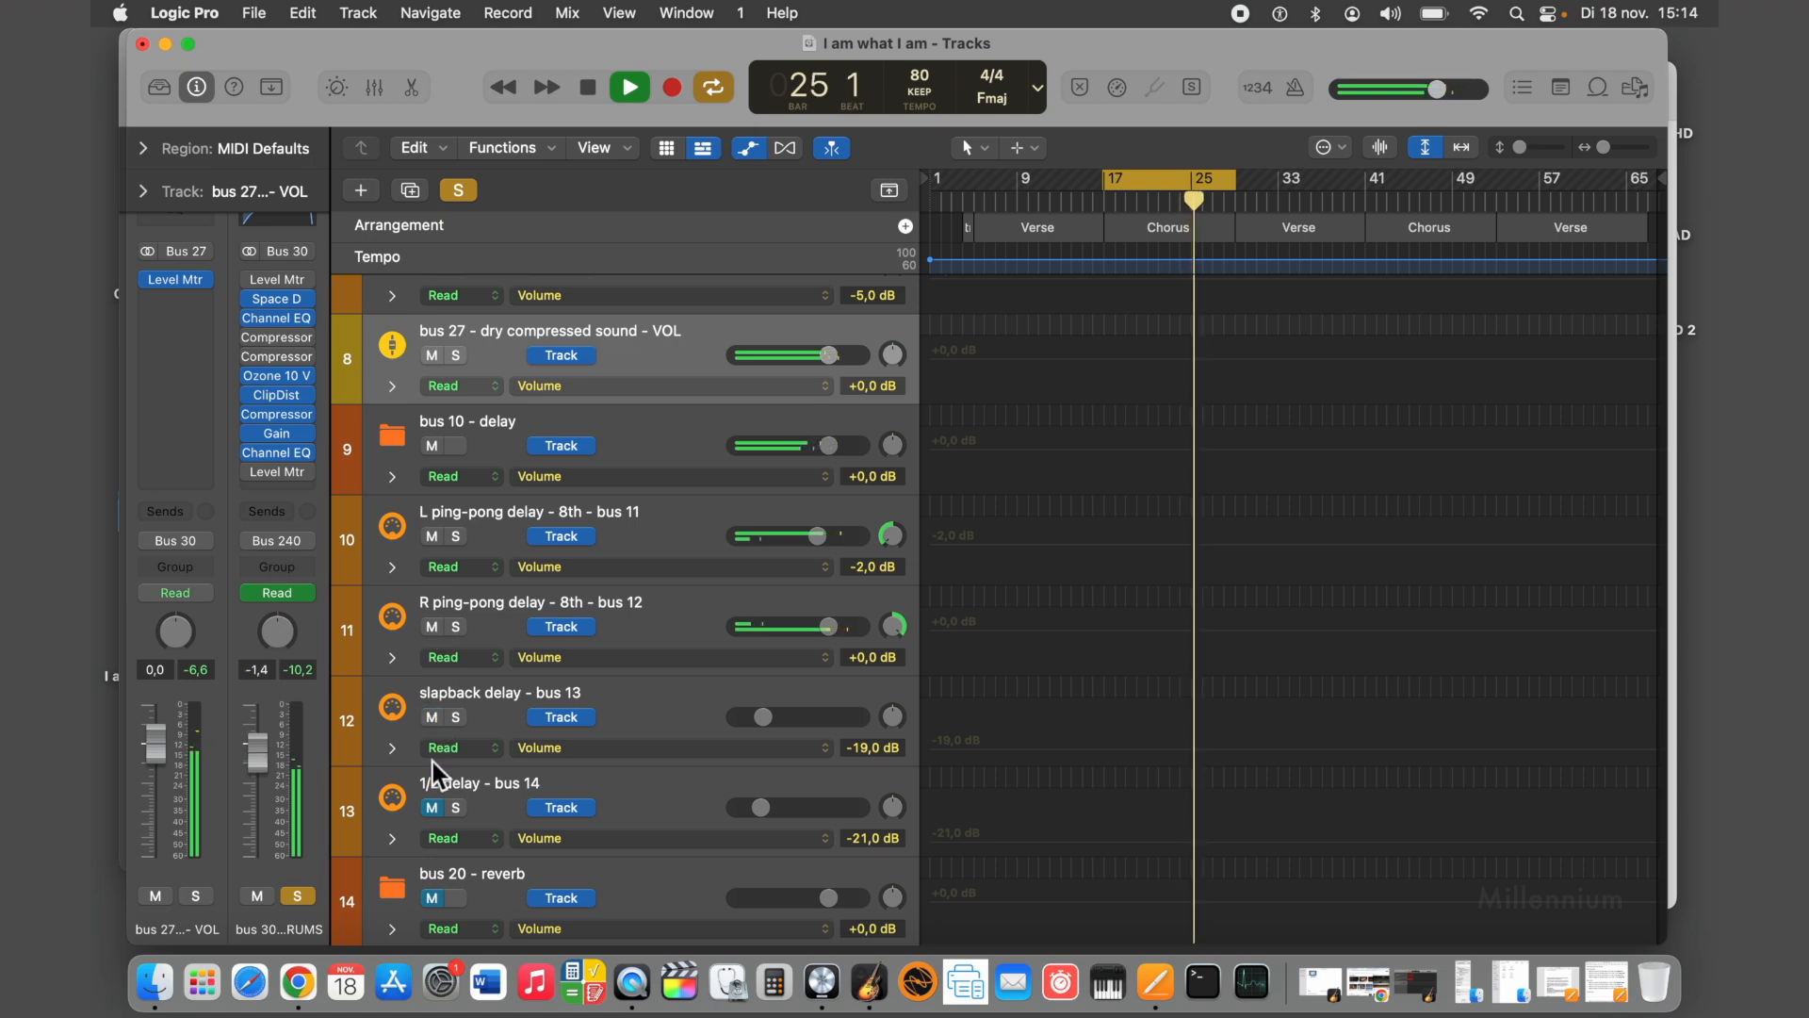
scroll(428, 808, down, 4)
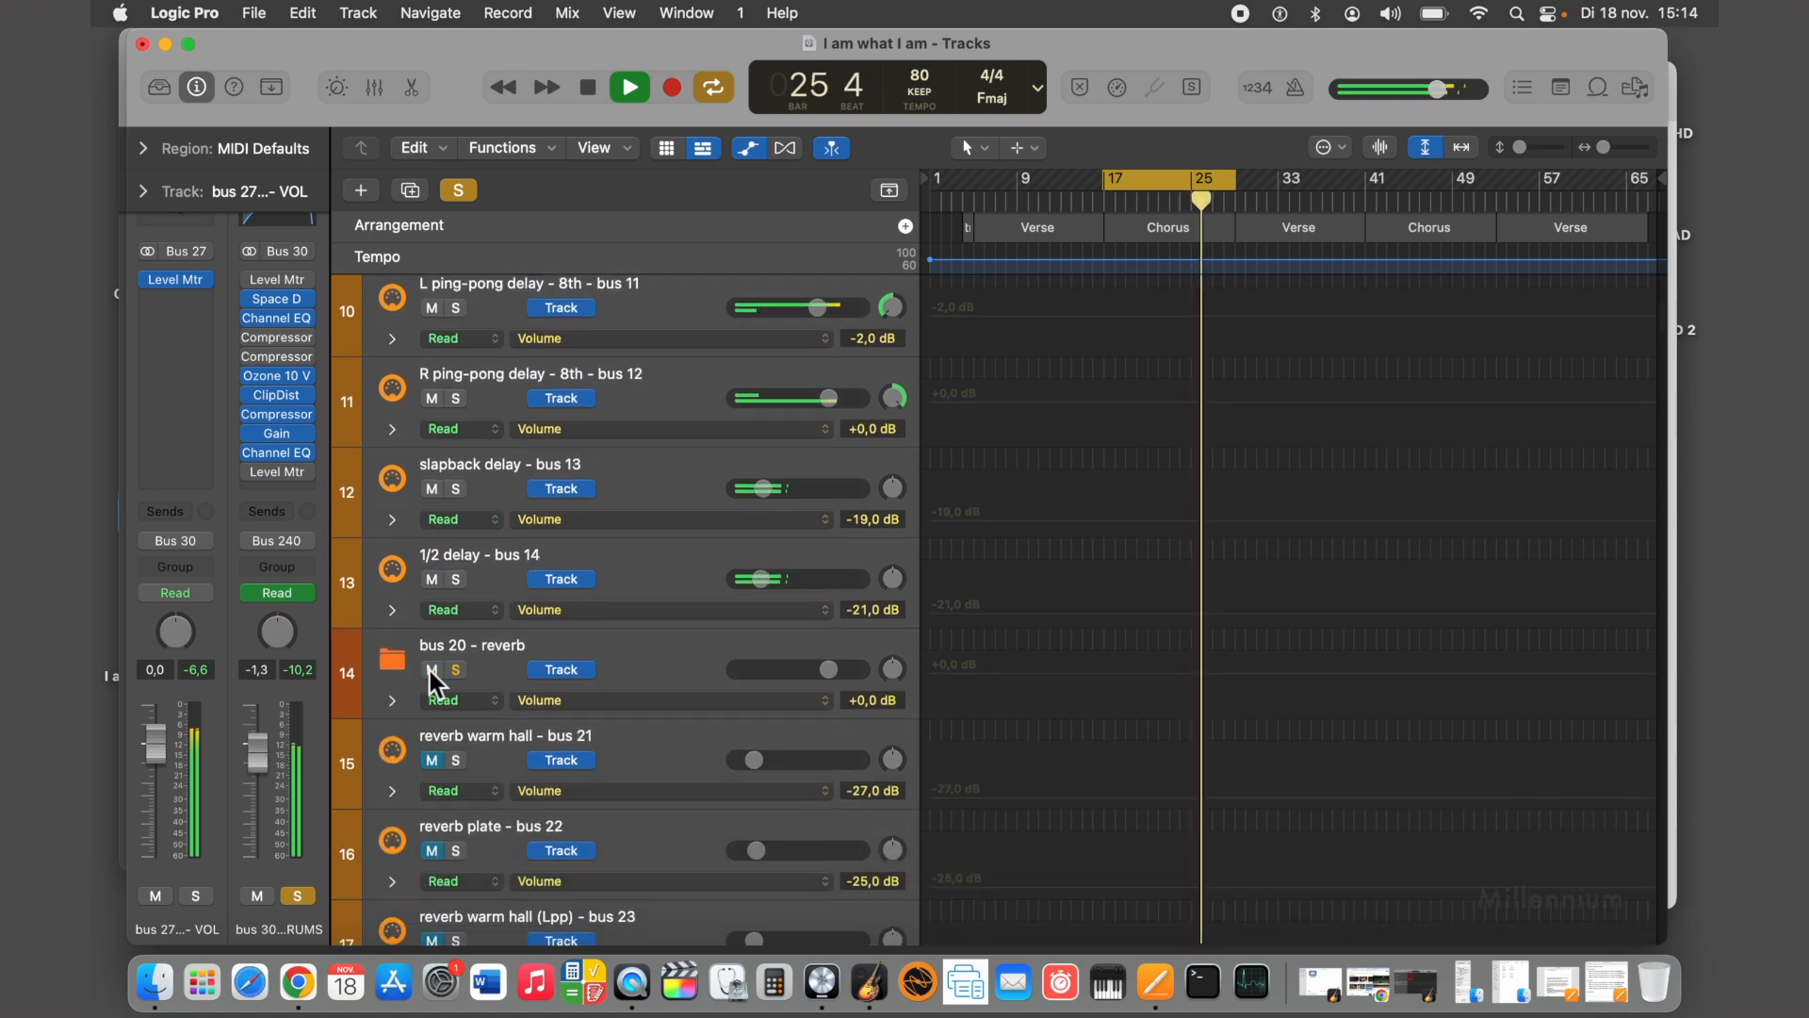
scroll(433, 759, down, 5)
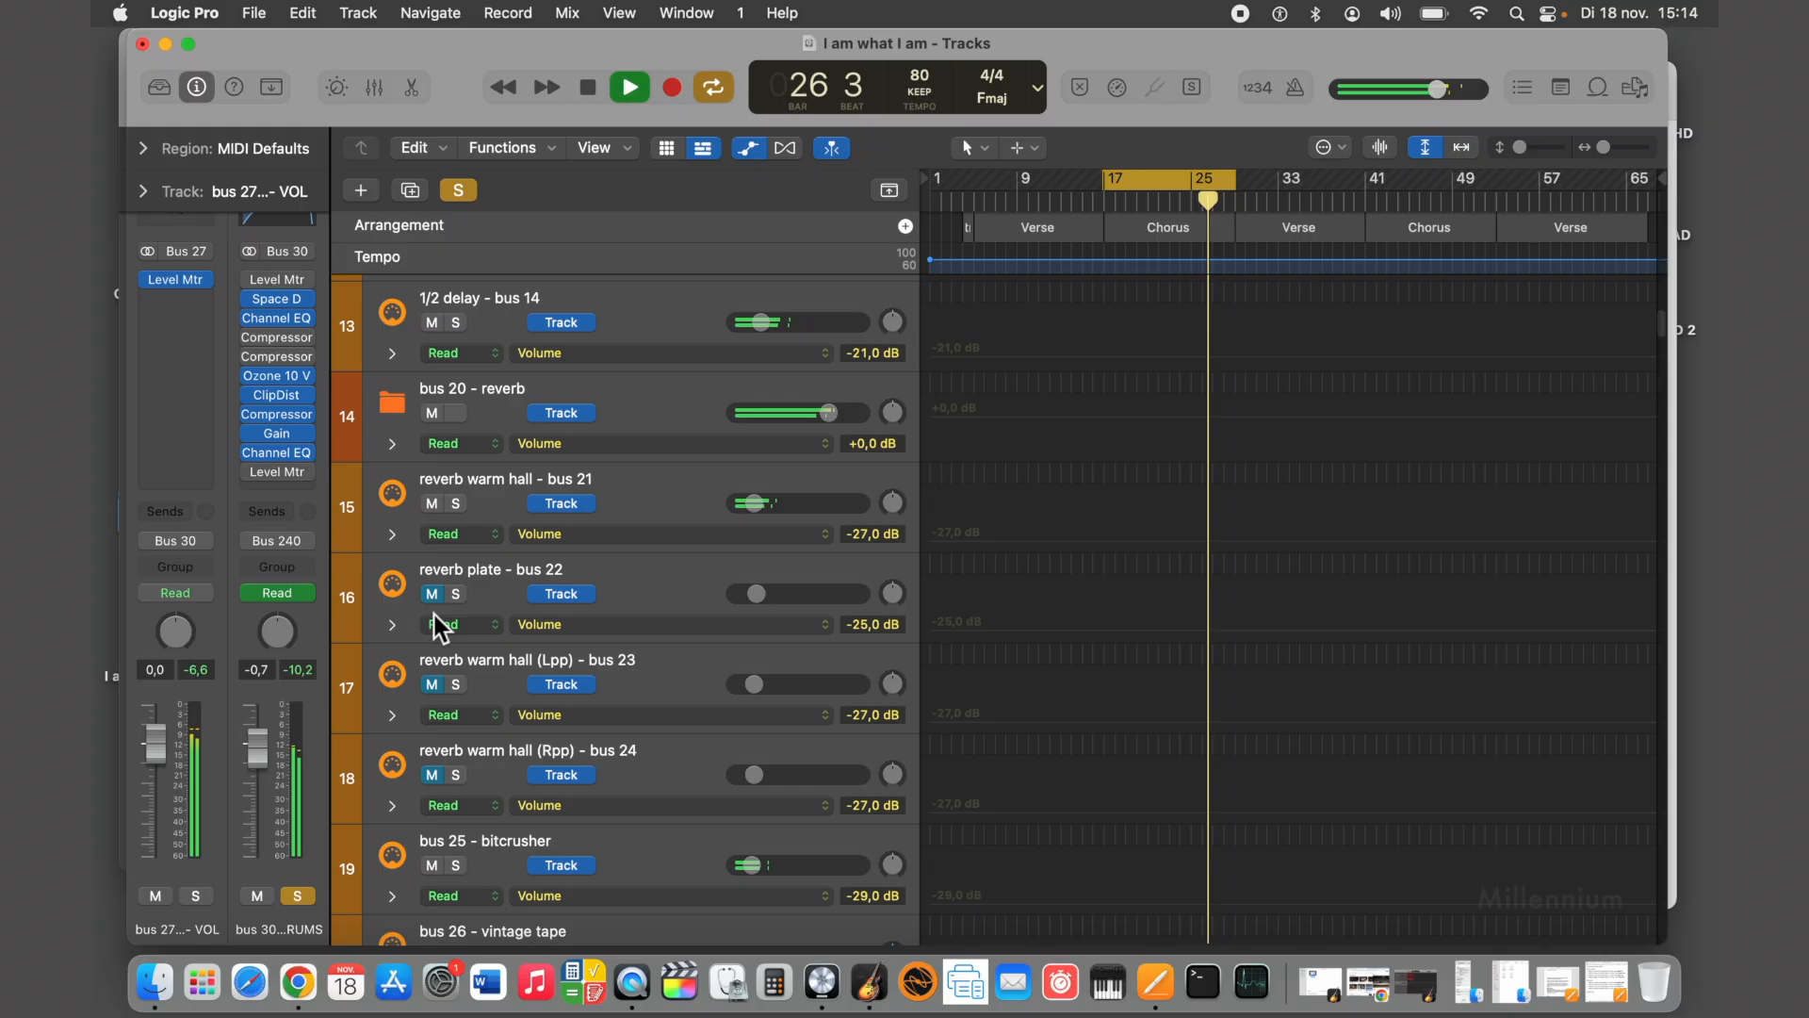
Unmute reverb plate - bus 22, reverb warm hall (Lpp) - bus 23 and reverb warm hall (Rpp) - bus 24
click(433, 615)
click(433, 688)
click(432, 593)
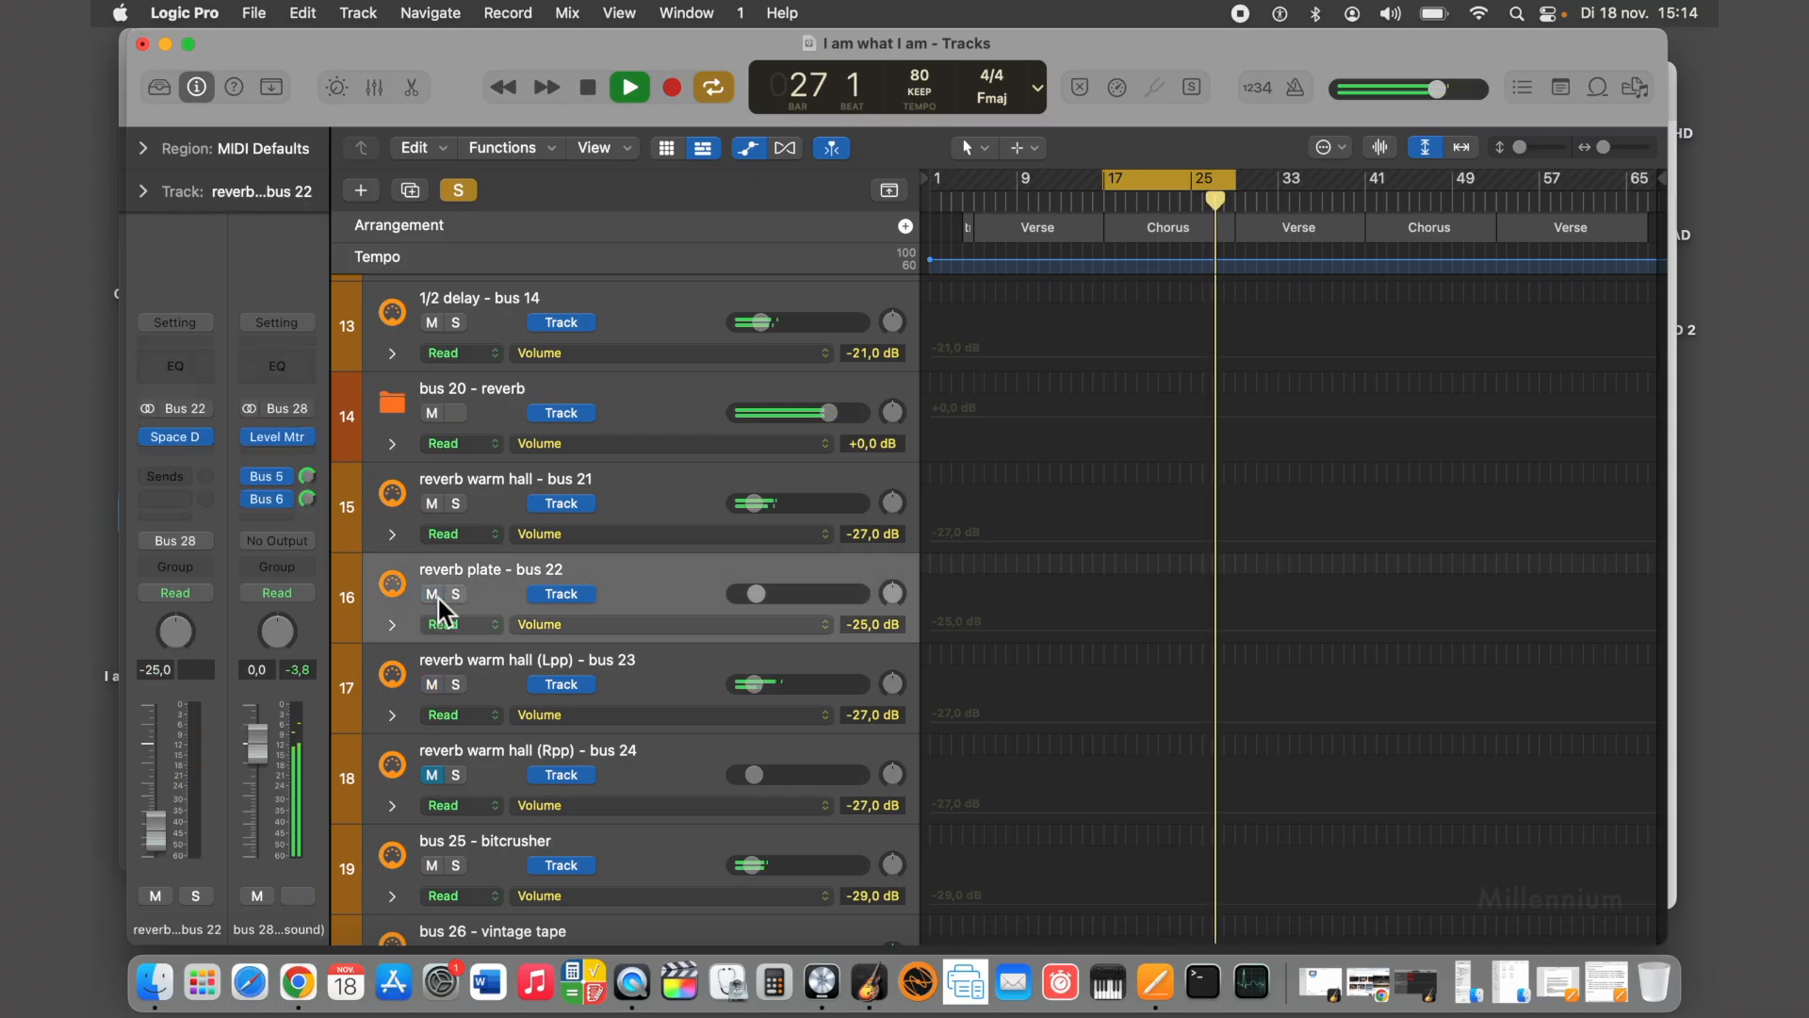
scroll(439, 599, down, 3)
click(433, 647)
scroll(434, 647, down, 6)
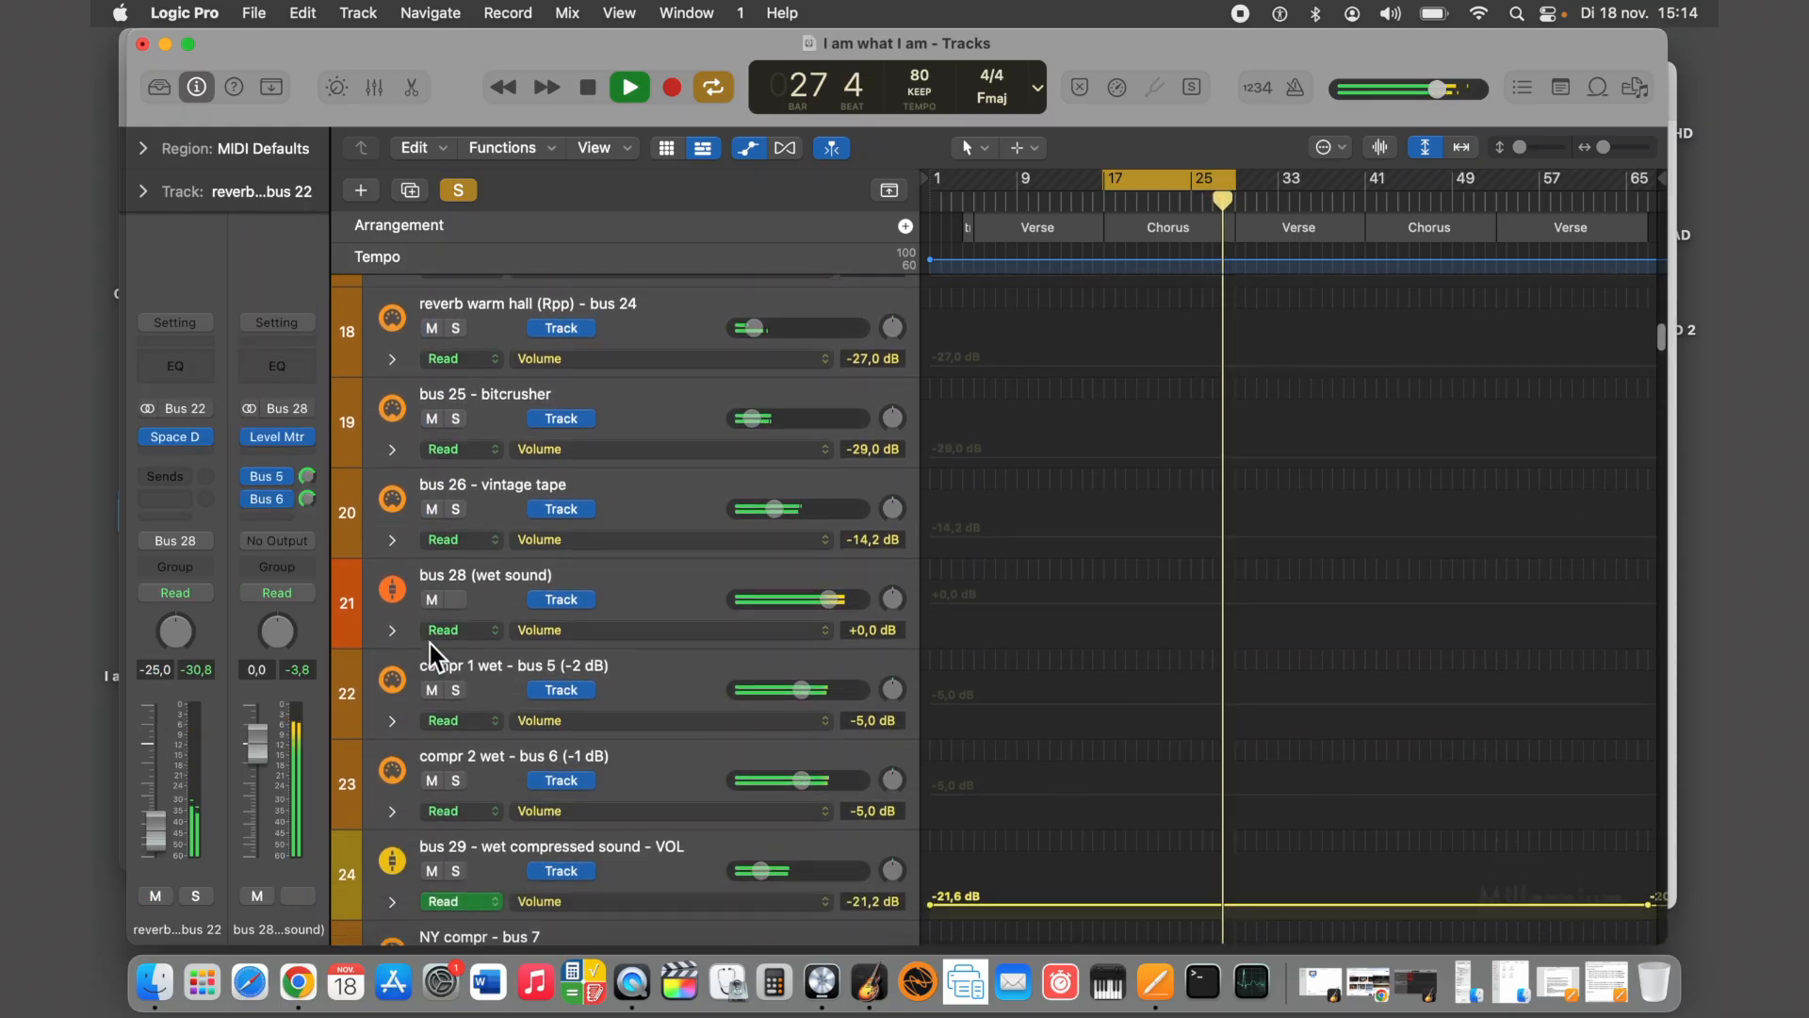
scroll(430, 643, down, 1)
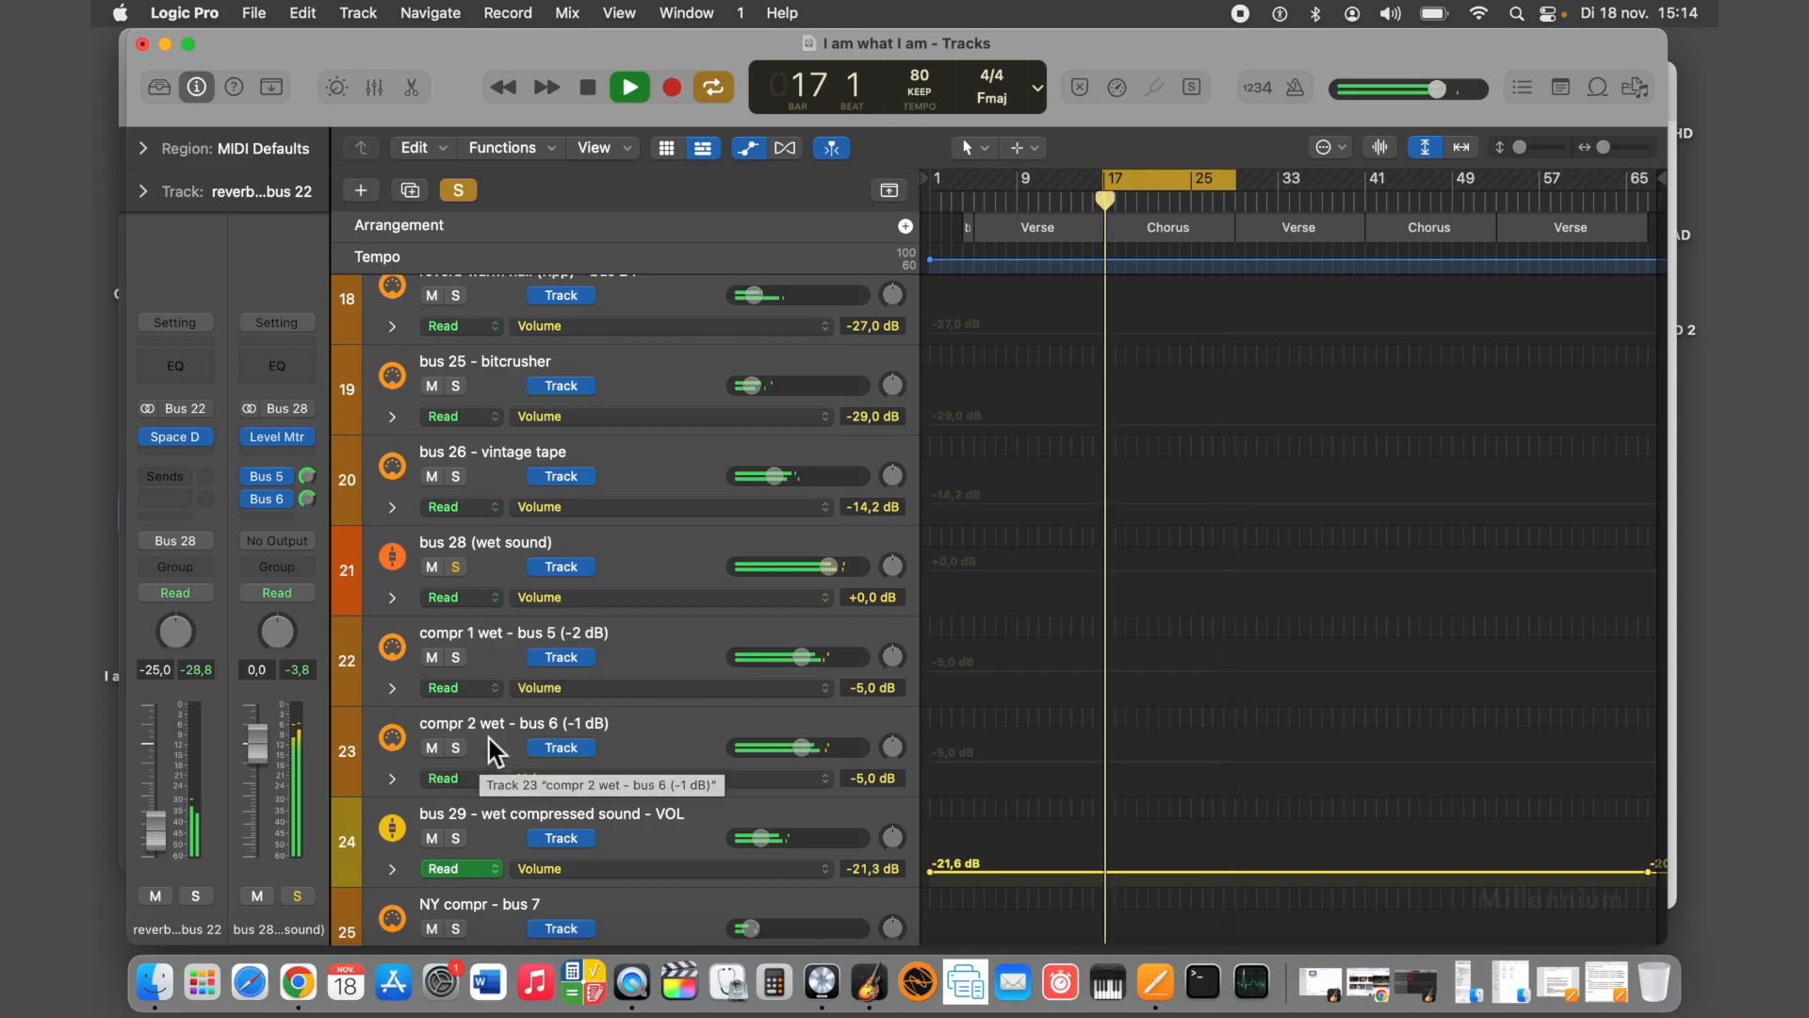
Clear all existing solos and solo the bus 30 - Premaster DRUMS track to audition the drum mix
click(455, 568)
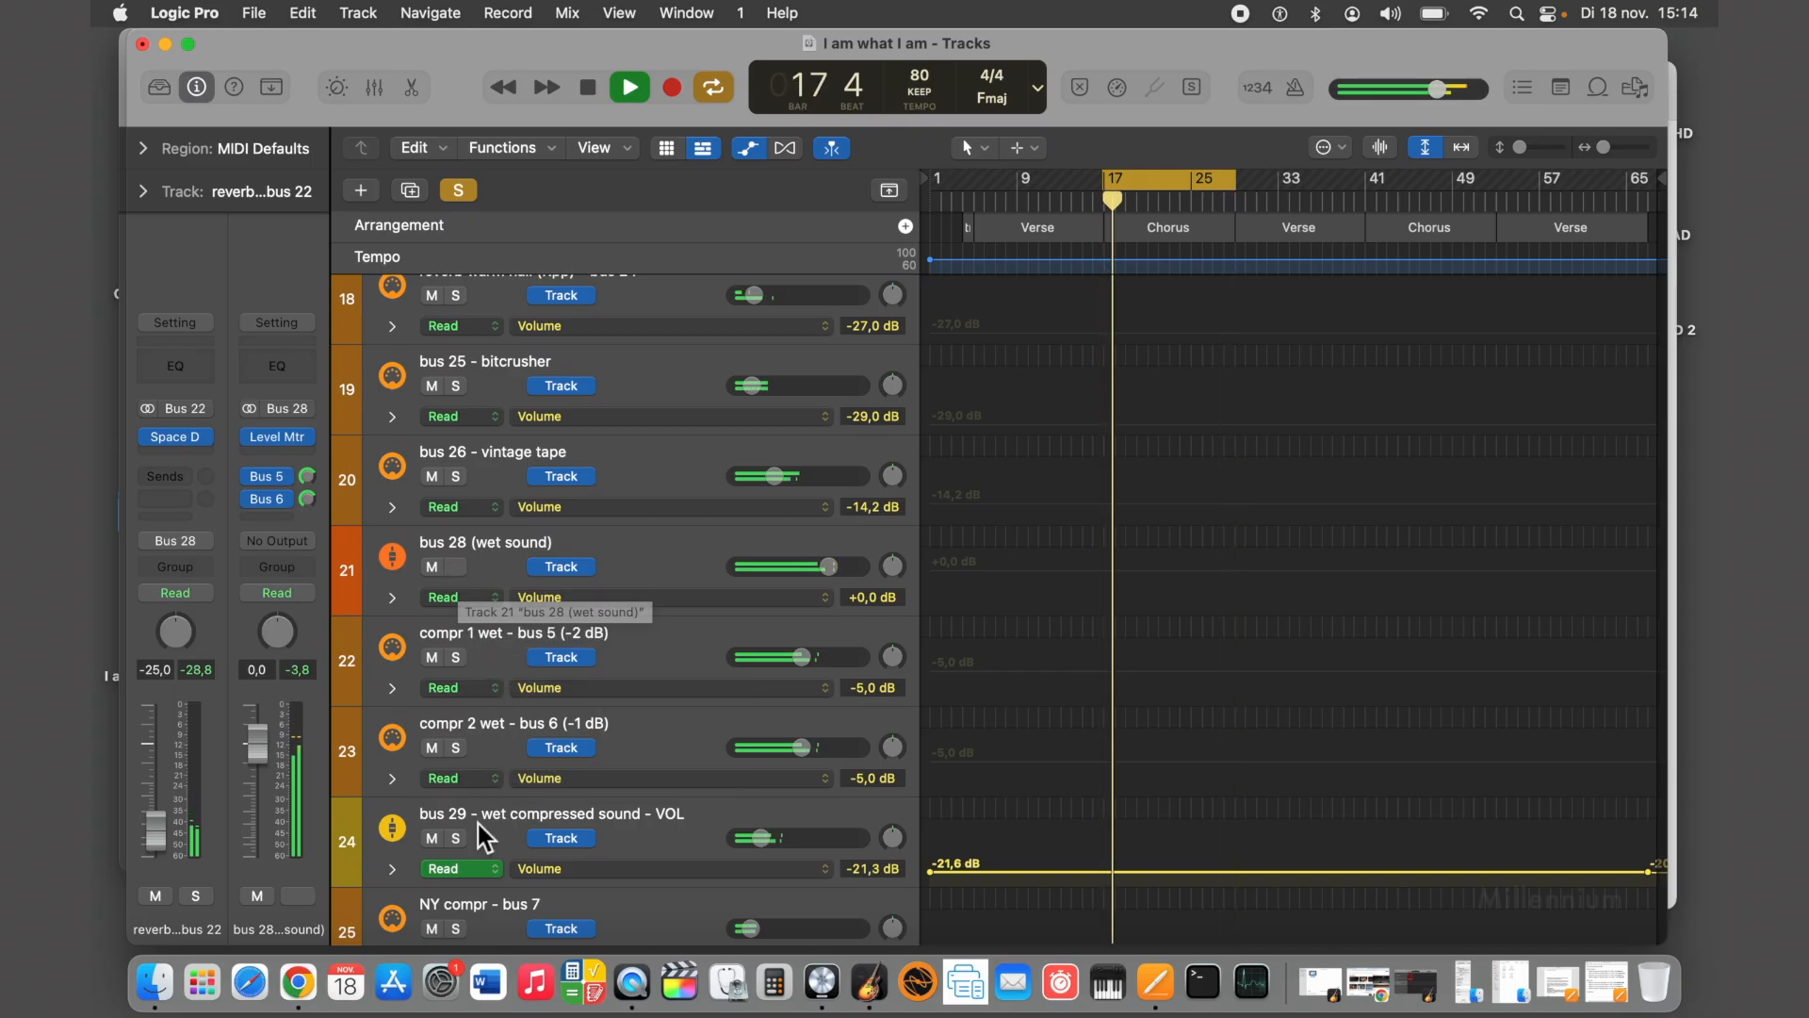
click(459, 190)
scroll(507, 388, down, 3)
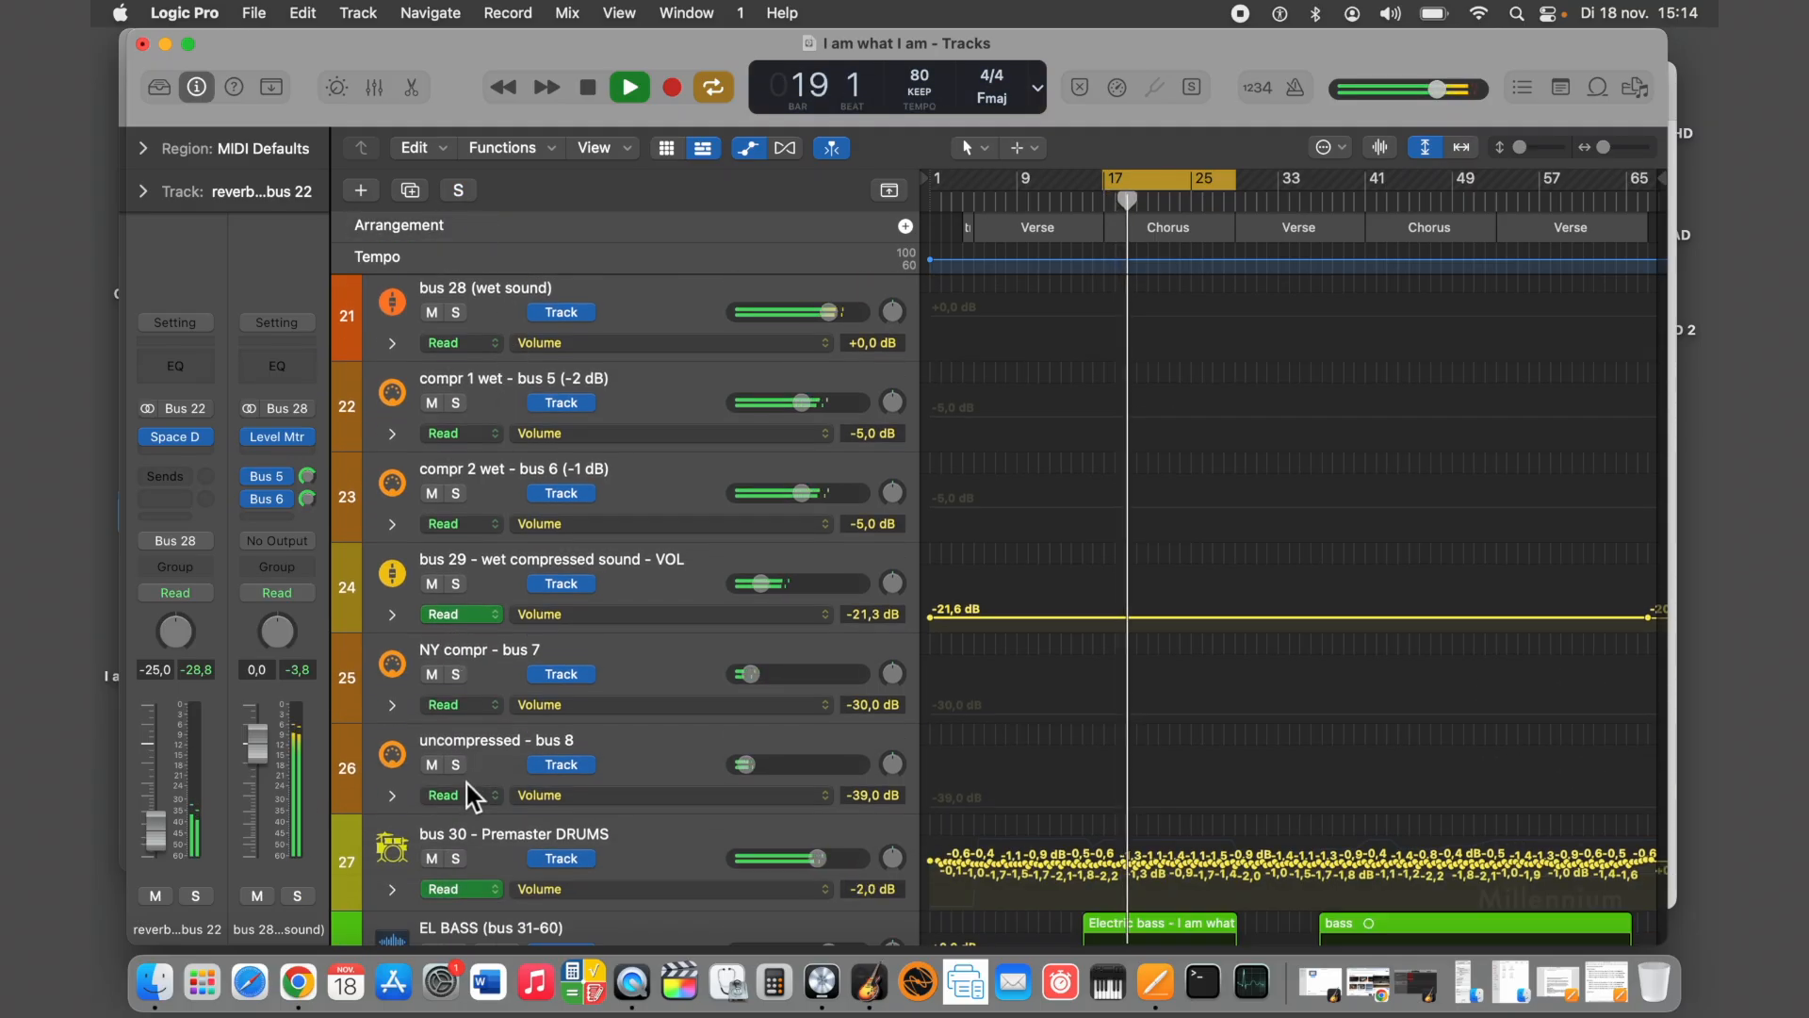
click(458, 860)
scroll(462, 554, up, 1)
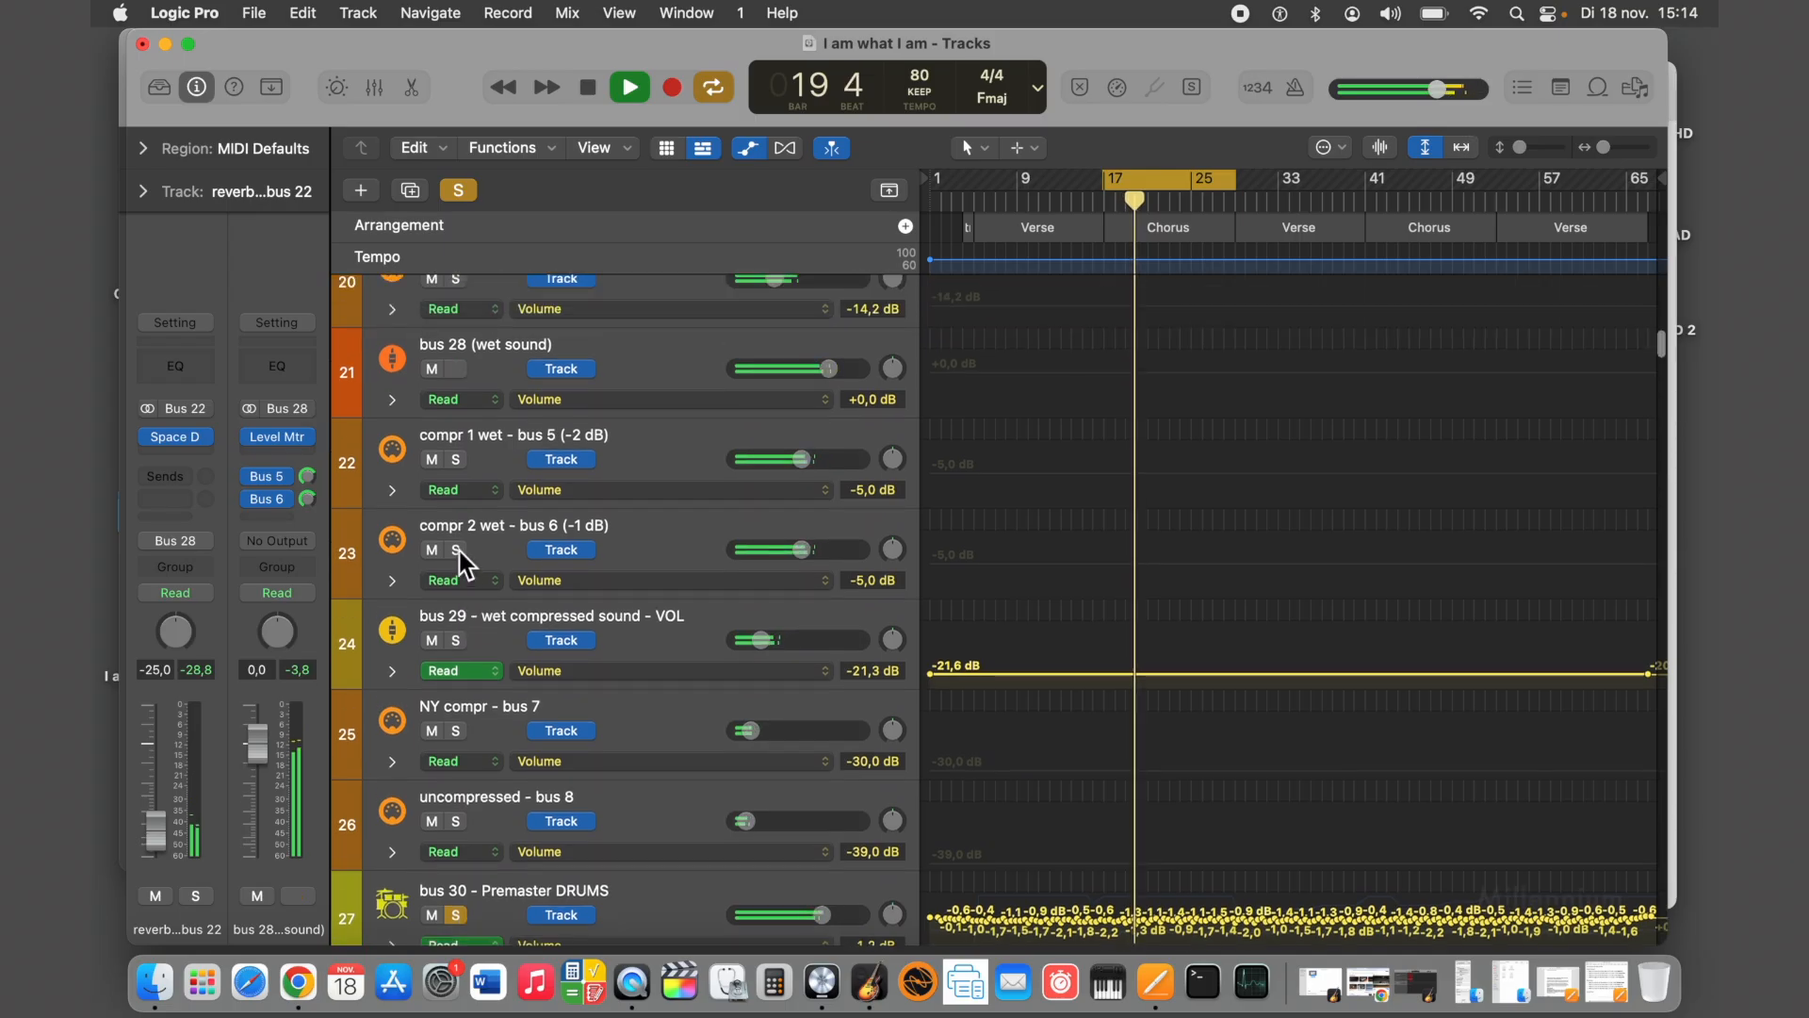
Solo bus 29 - wet compressed sound instead of the premaster, try raising its volume automation to about -3,6 dB, and undo that change
click(456, 640)
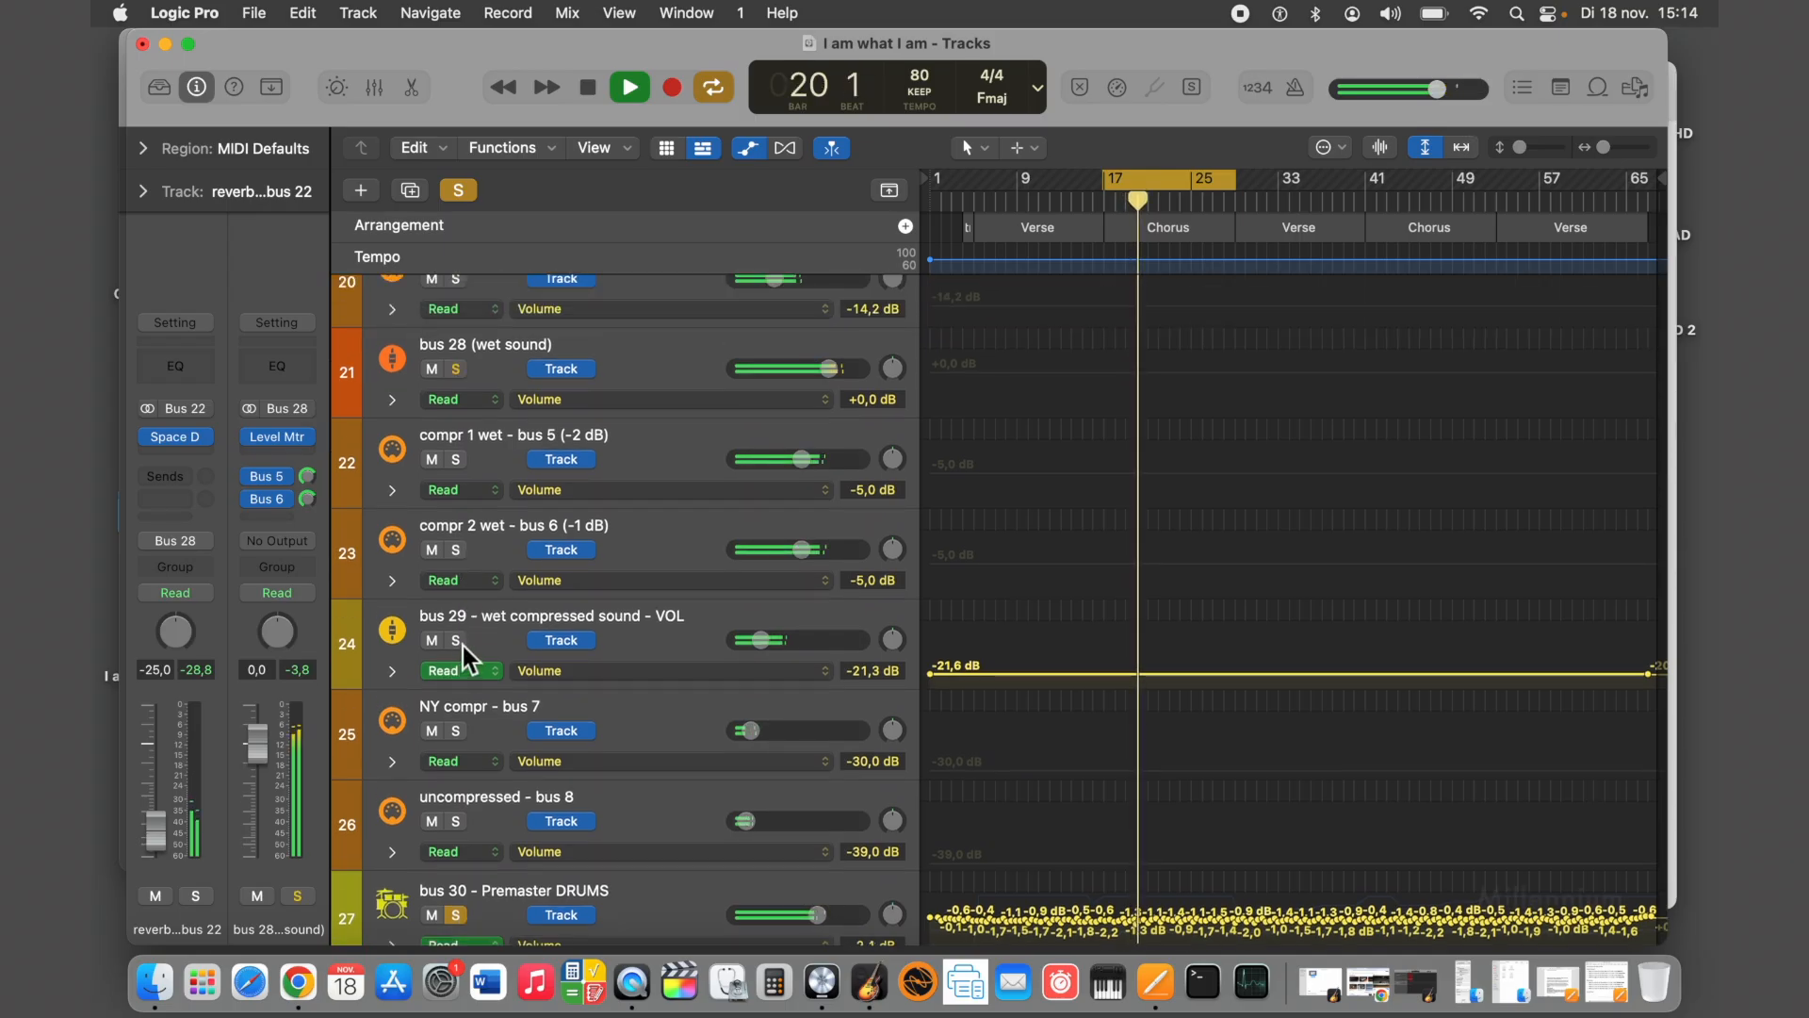
click(456, 914)
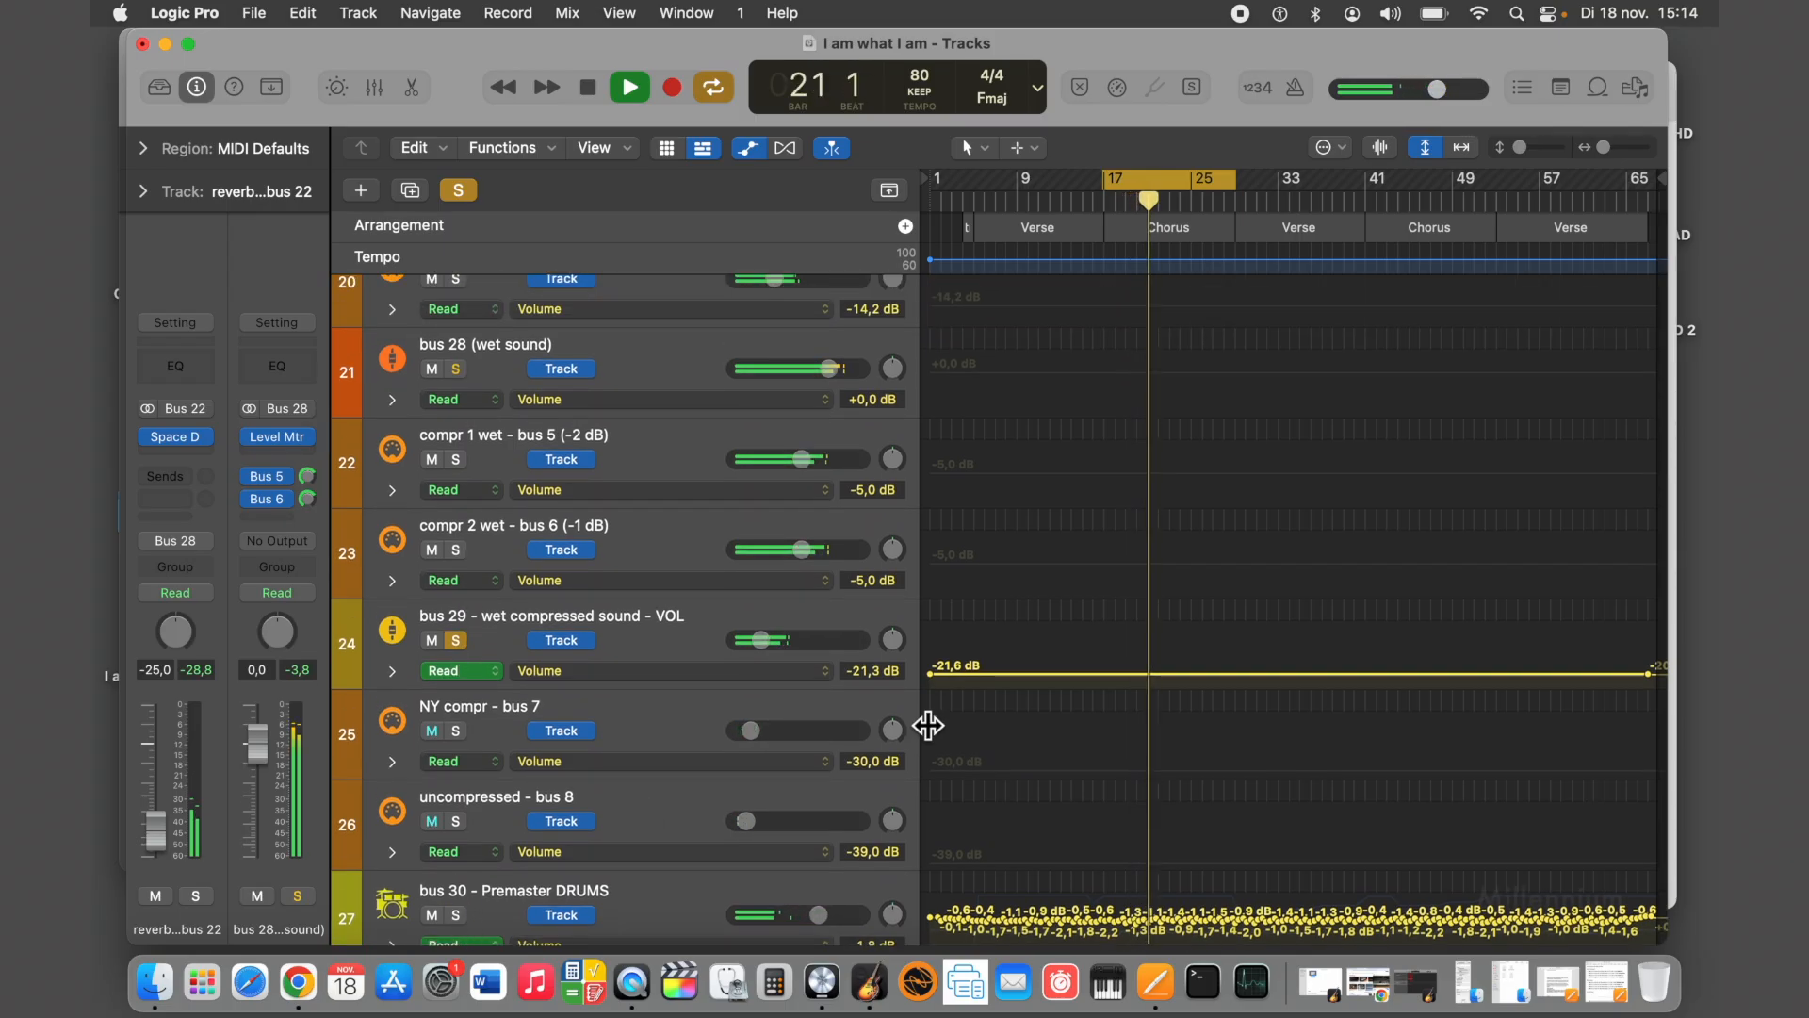
drag(1005, 674, 1003, 647)
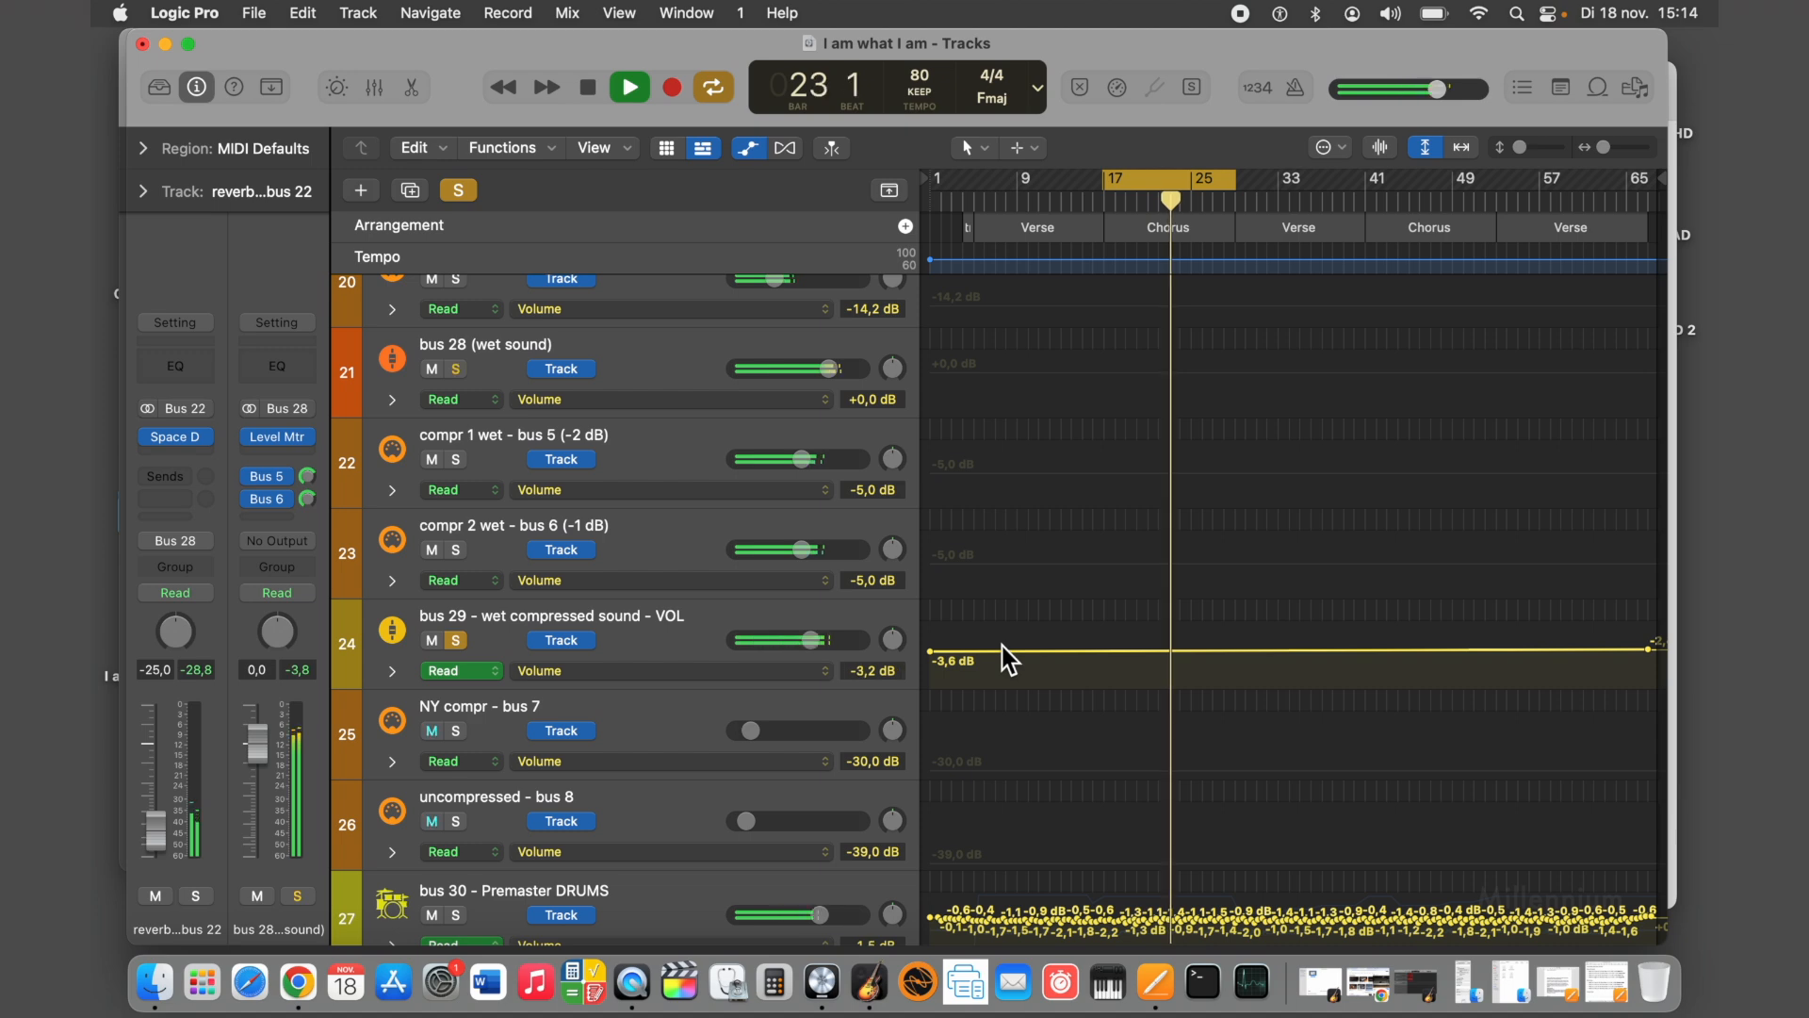
key(super+z)
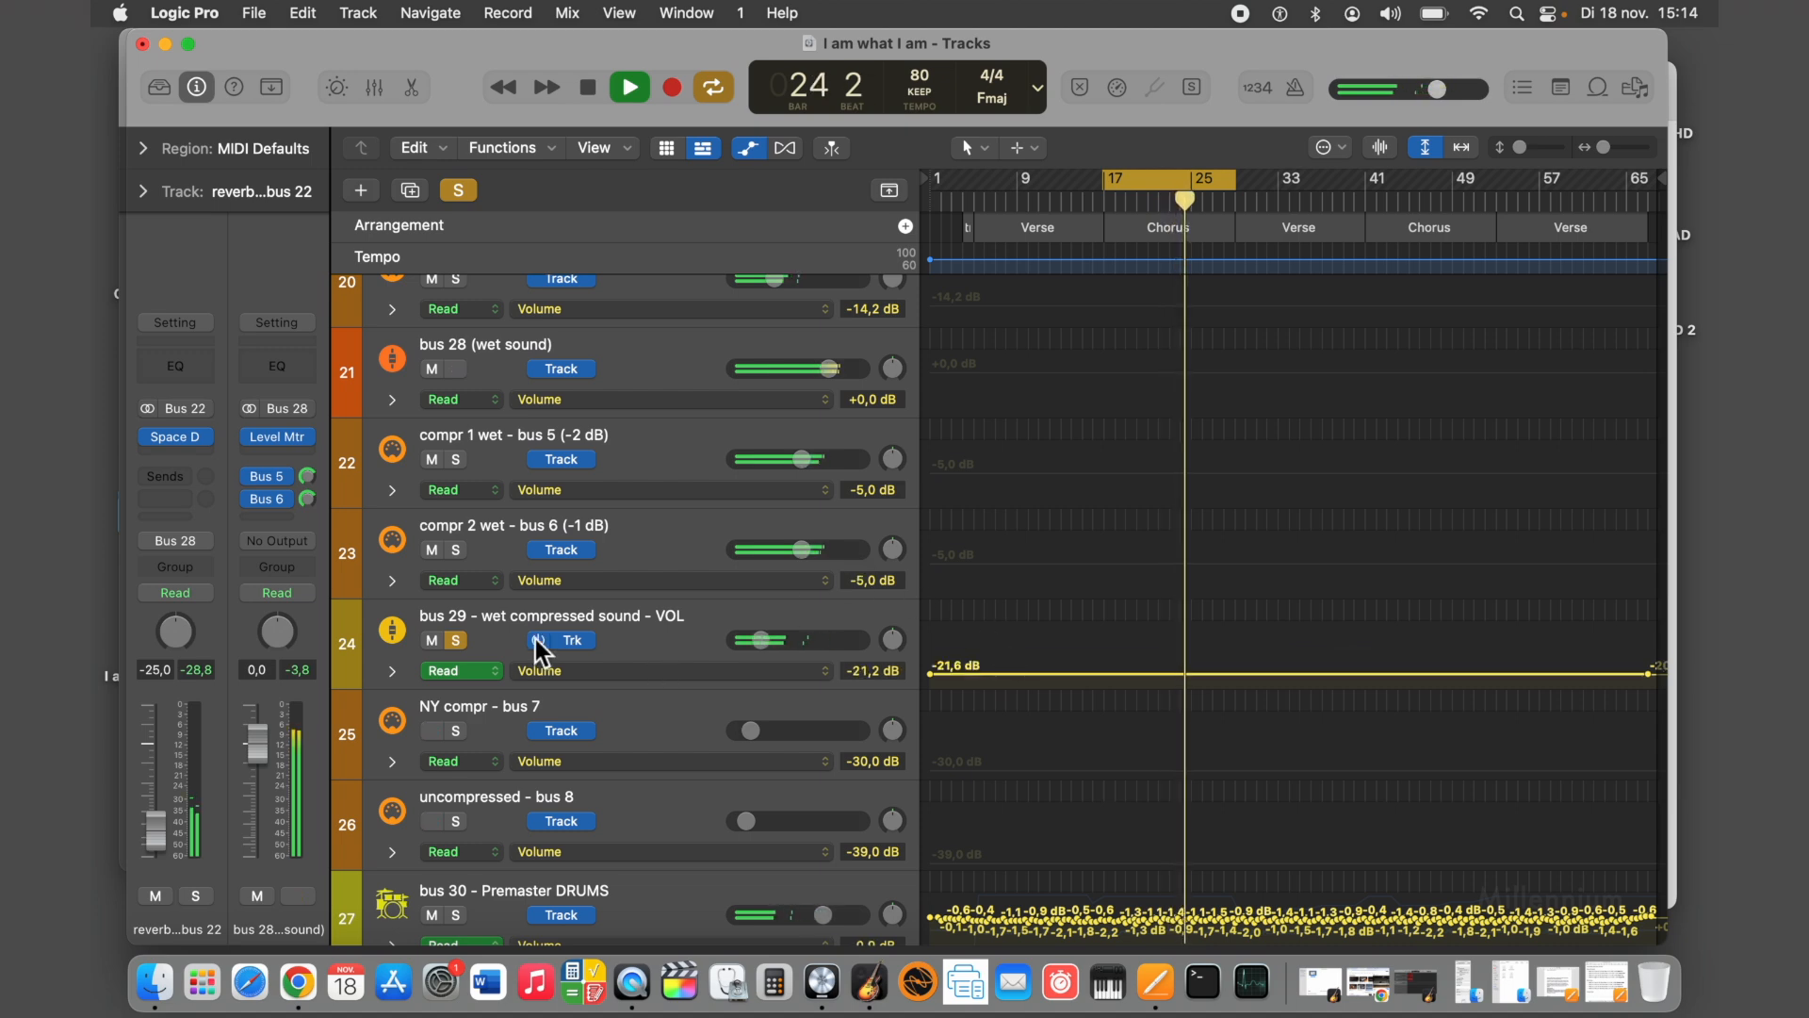
Solo the bus 27 - dry compressed sound track as well, stop playback, and clear all solos
scroll(459, 641, up, 5)
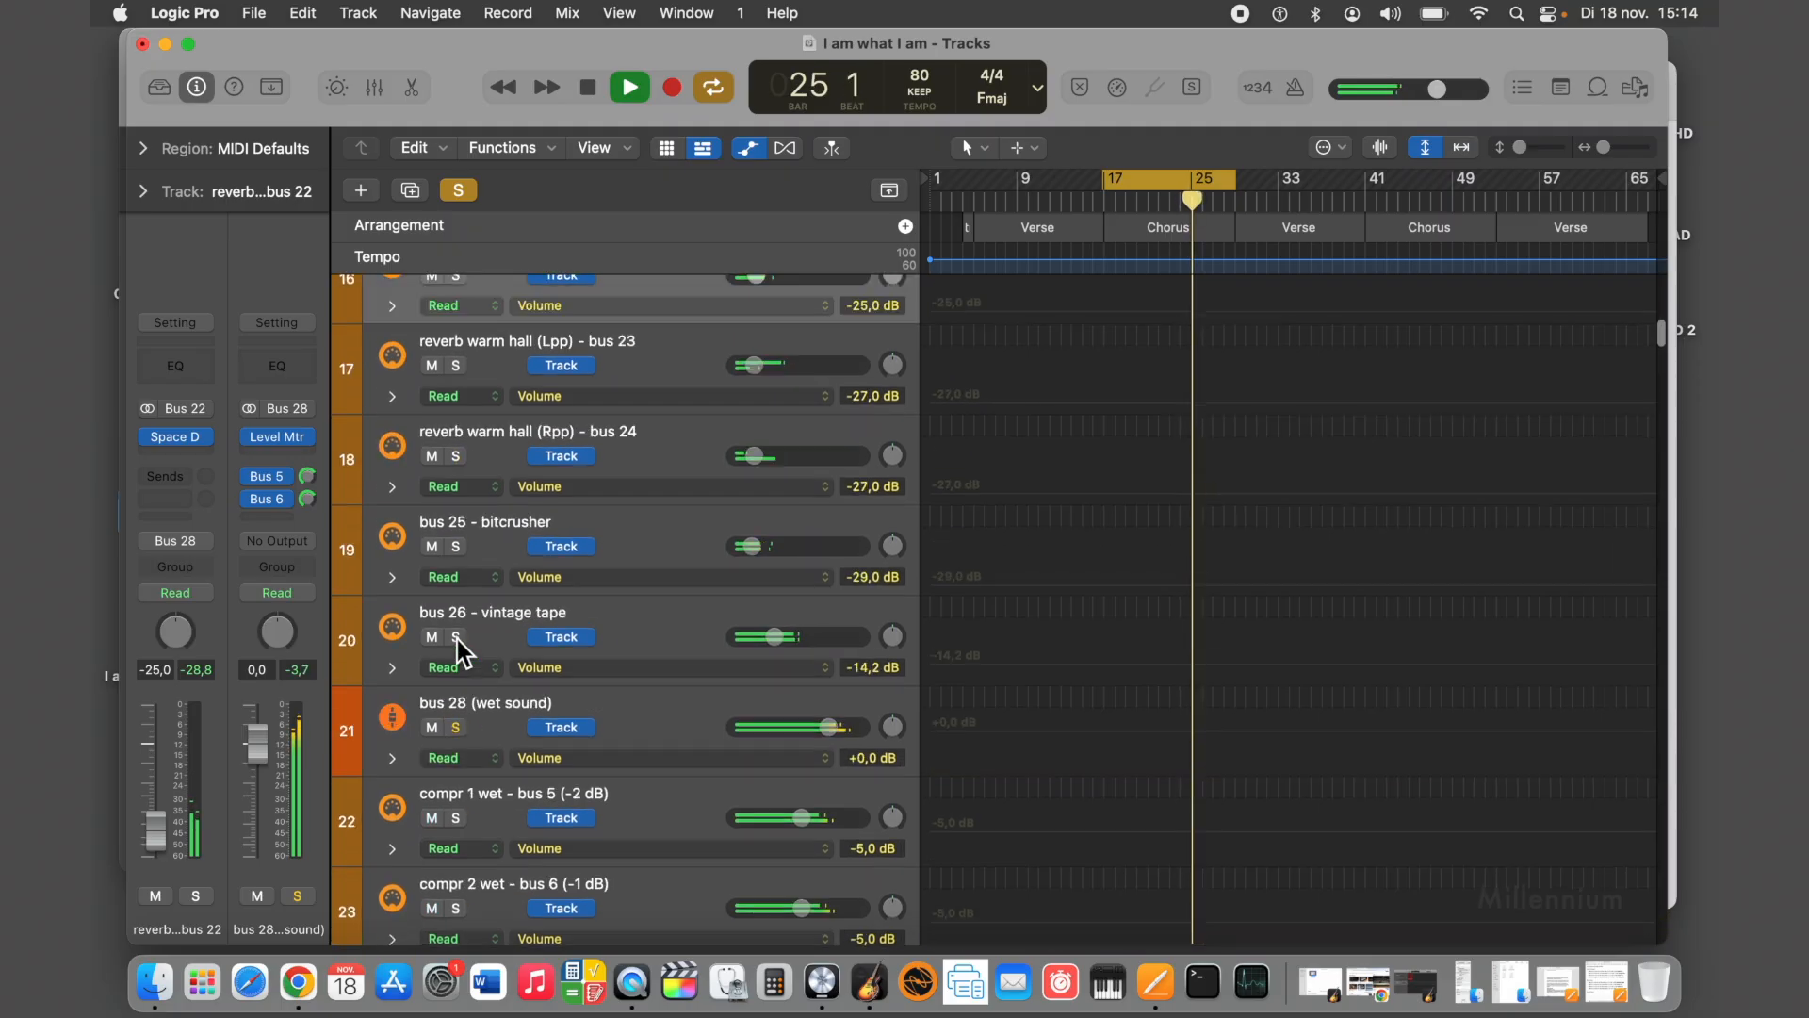
scroll(457, 639, up, 12)
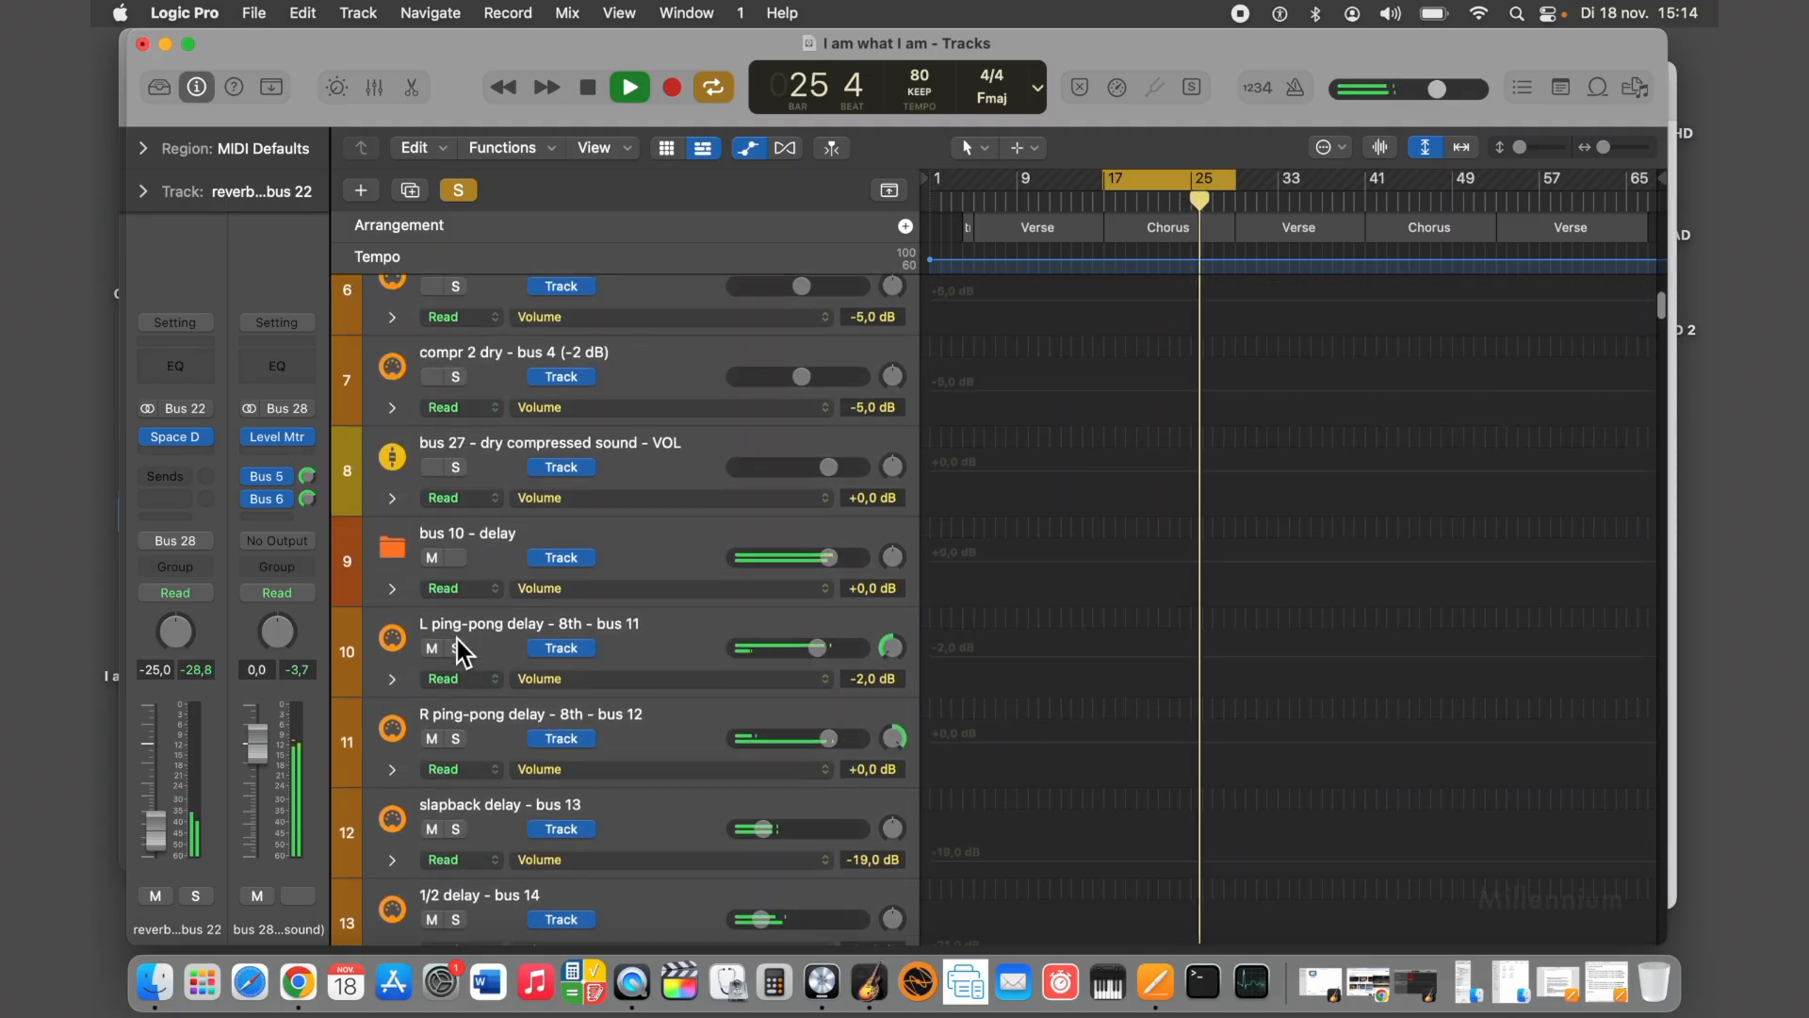
scroll(456, 639, up, 4)
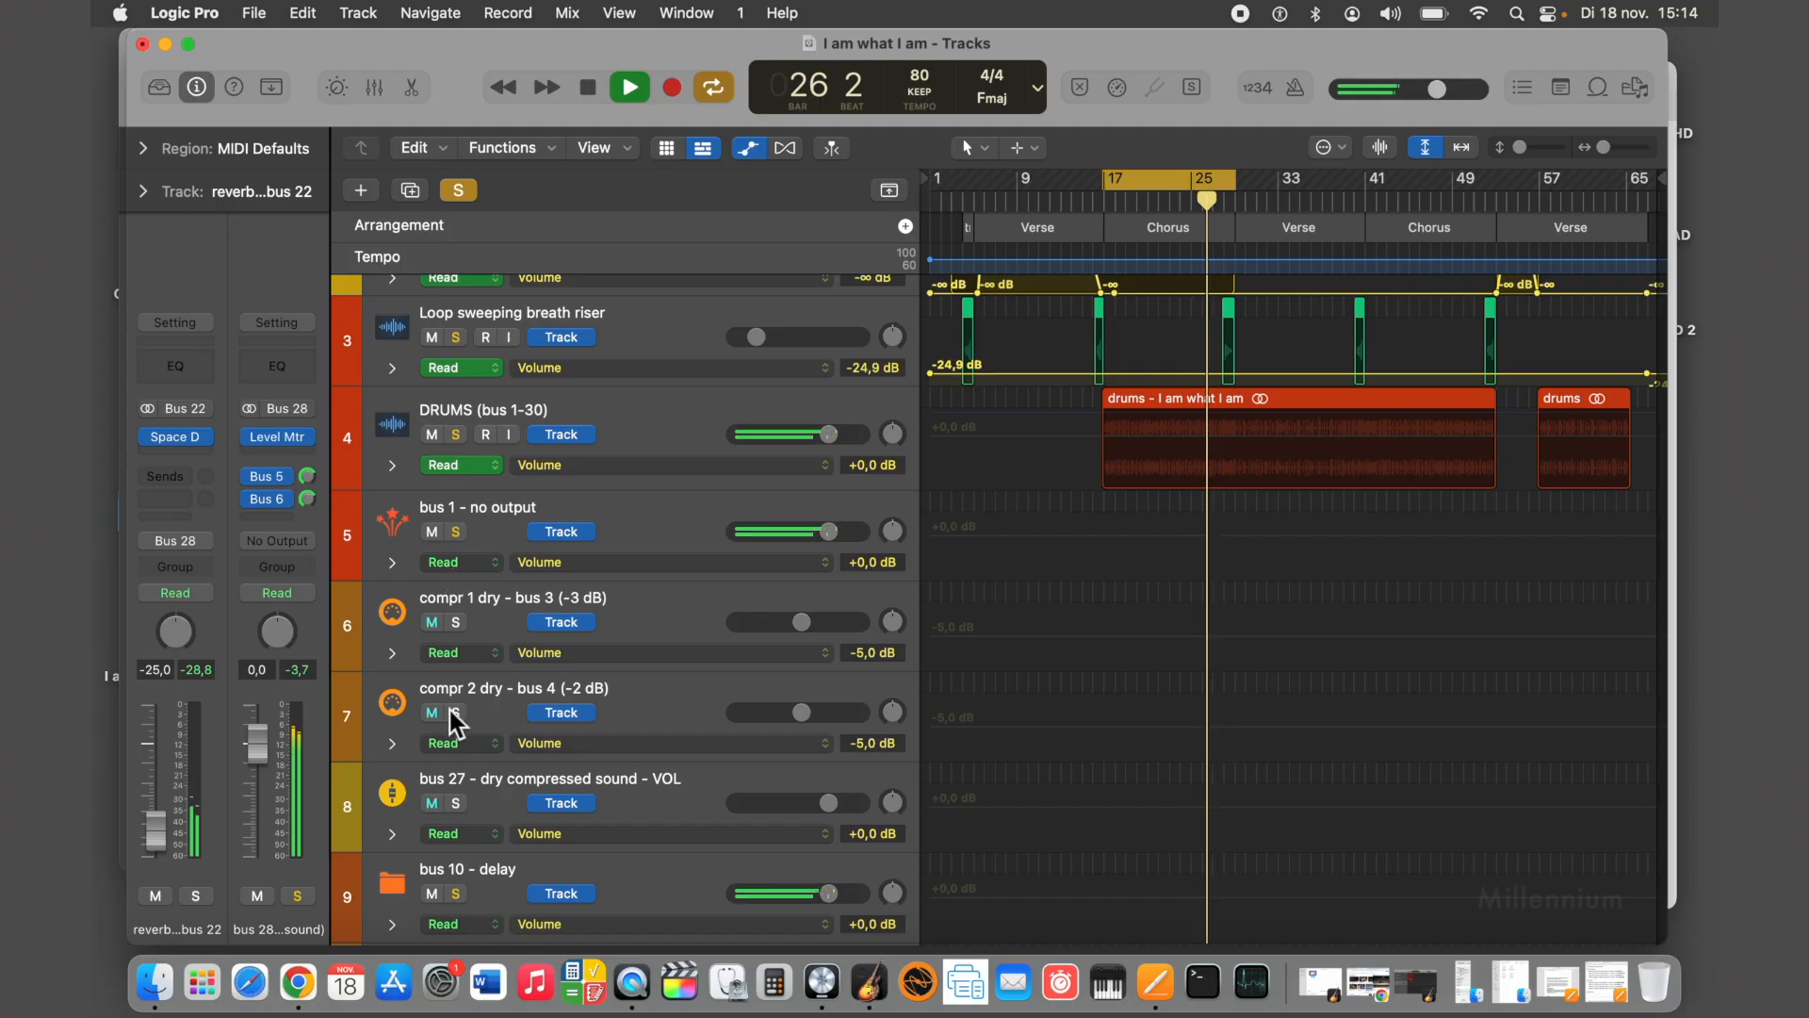
click(456, 803)
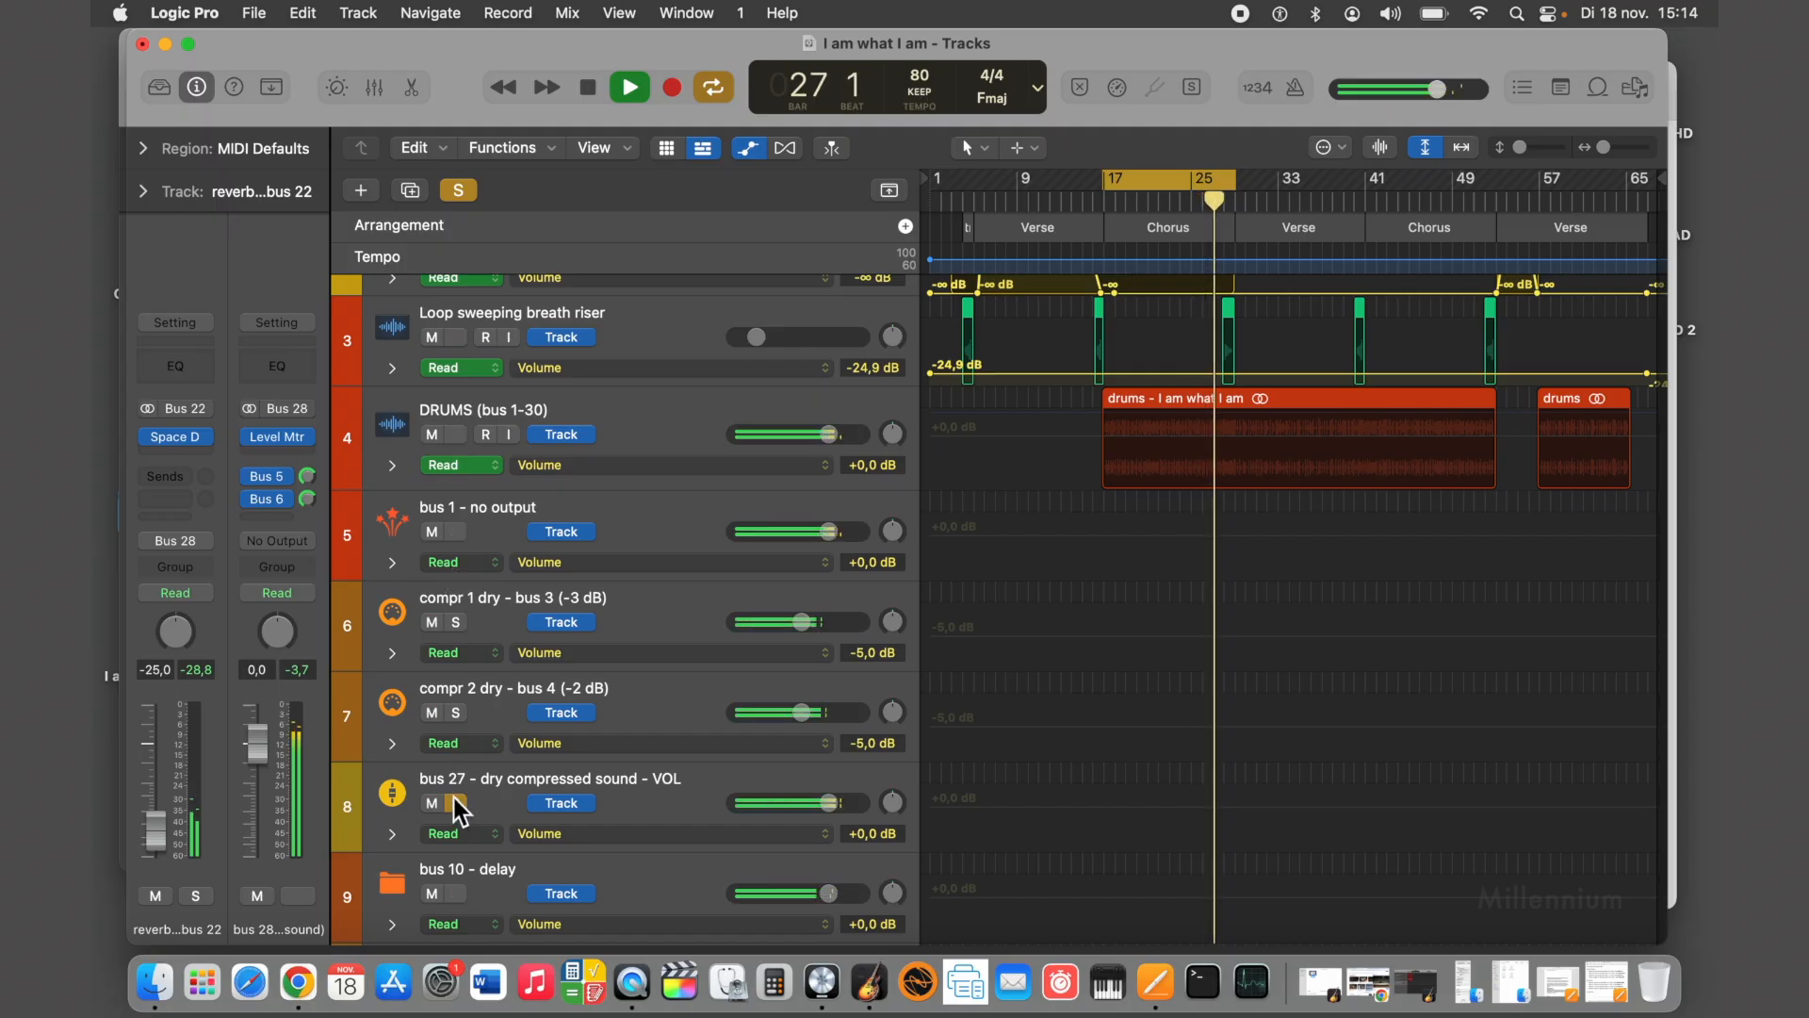
click(585, 94)
click(460, 196)
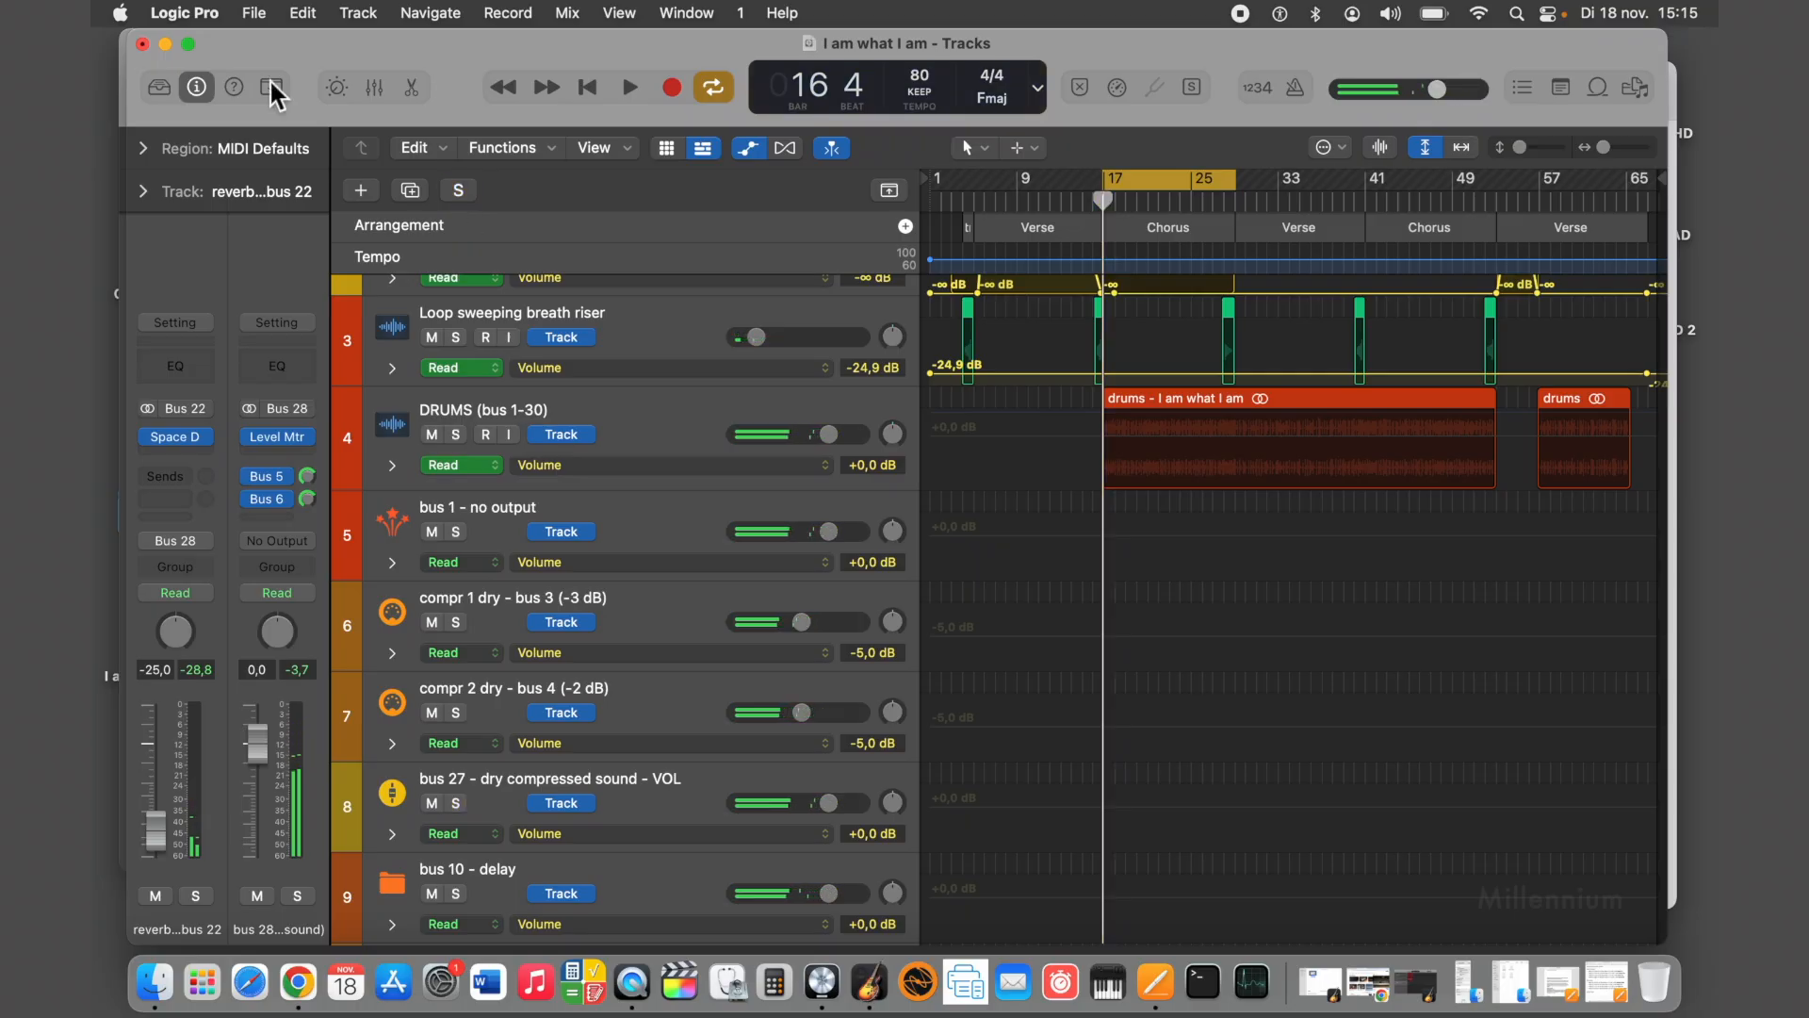
Minimize the I am what I am project, stop playback in the Untitled 2 project, and return its playhead to the start
click(165, 45)
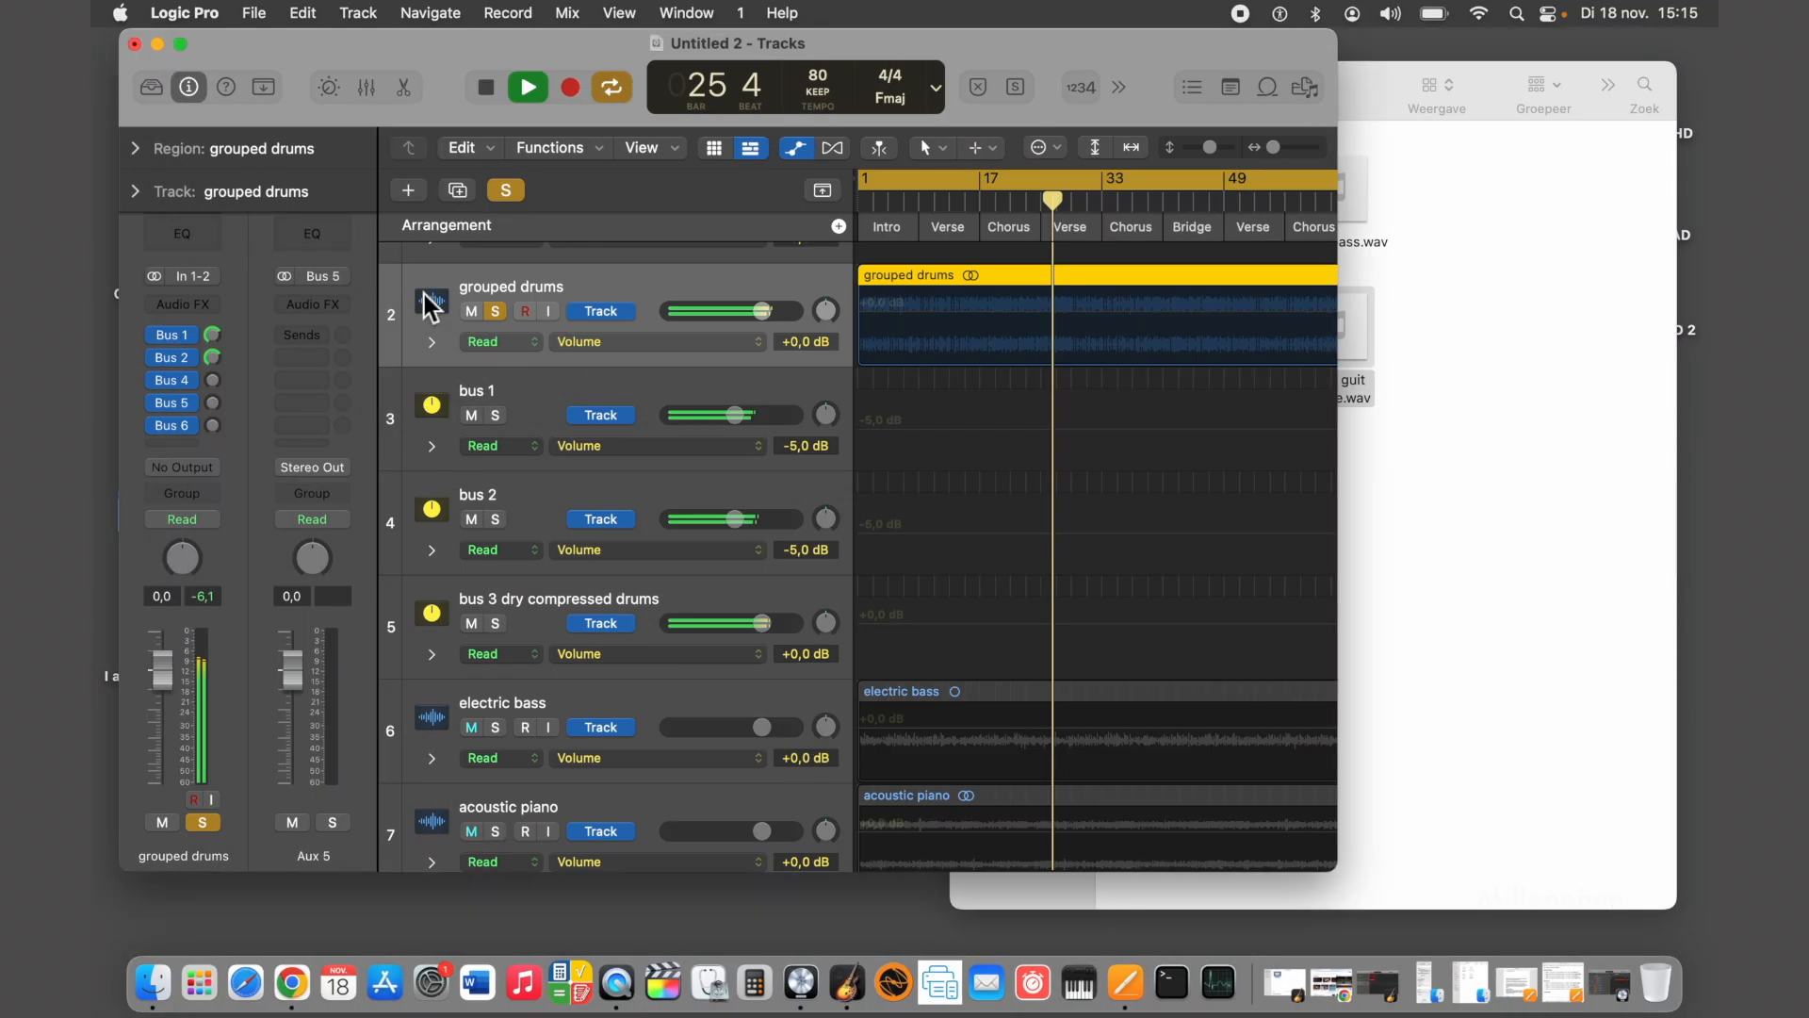
click(492, 88)
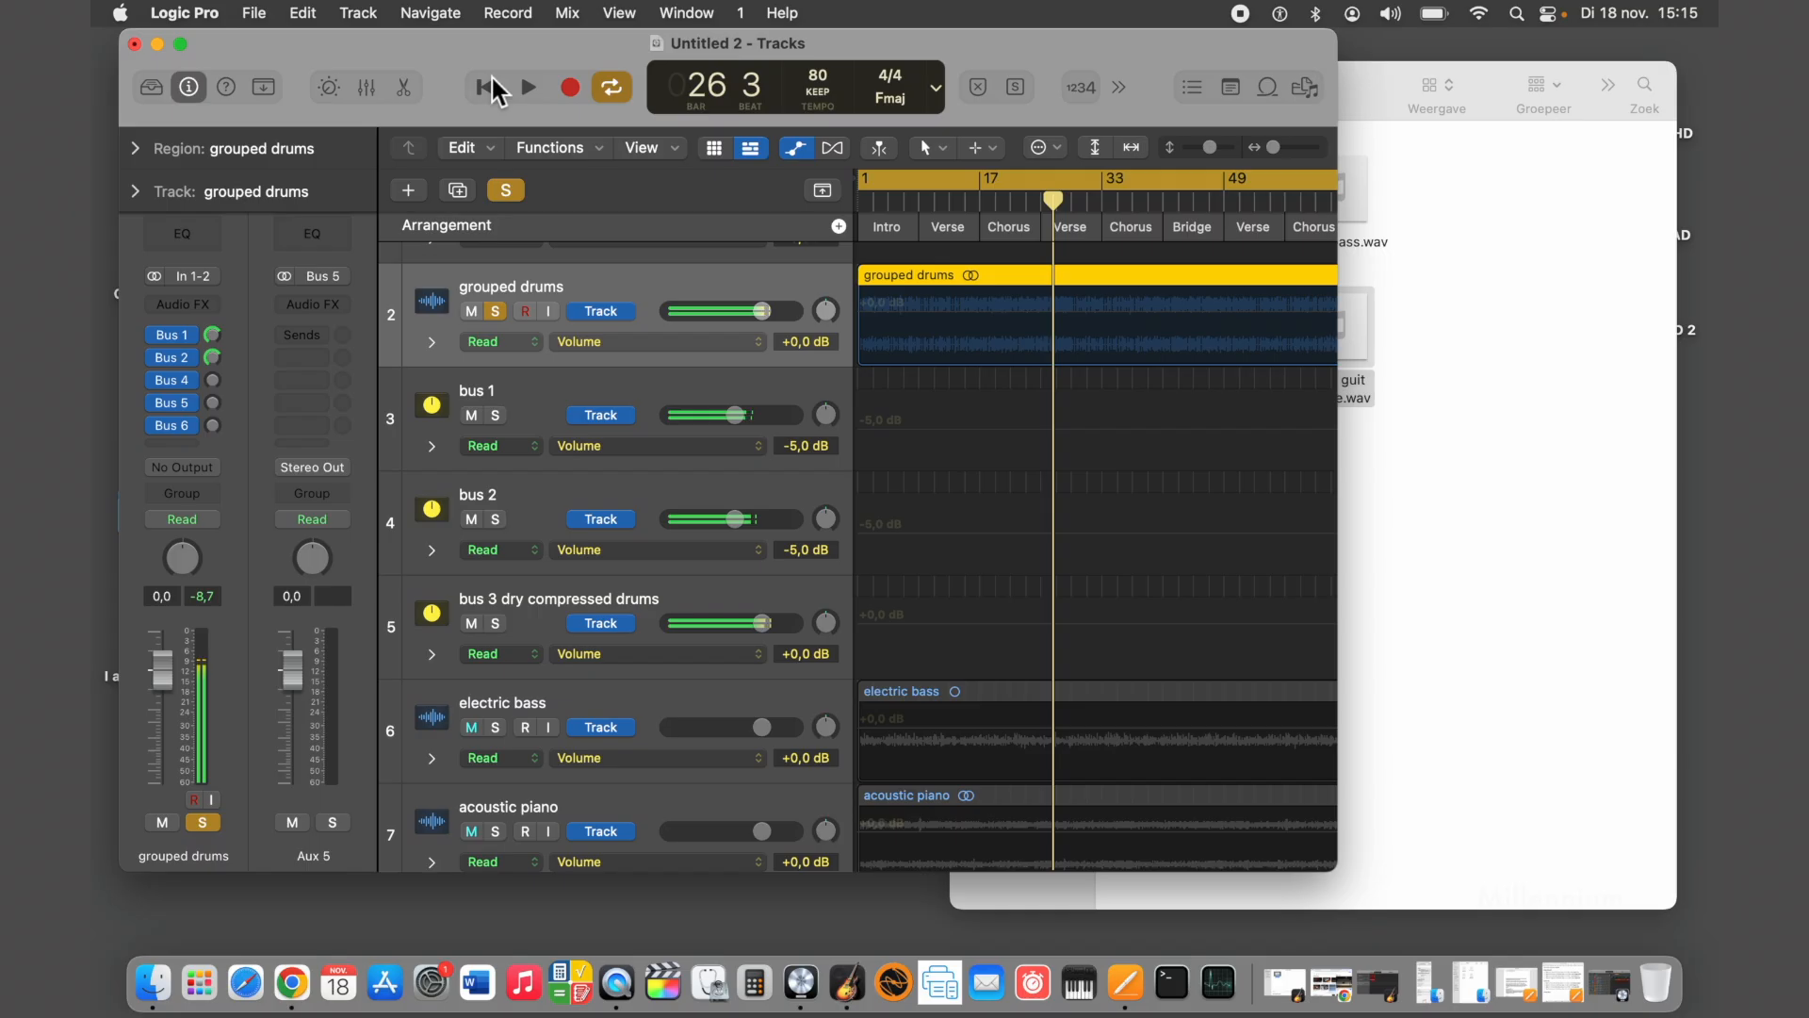
click(492, 88)
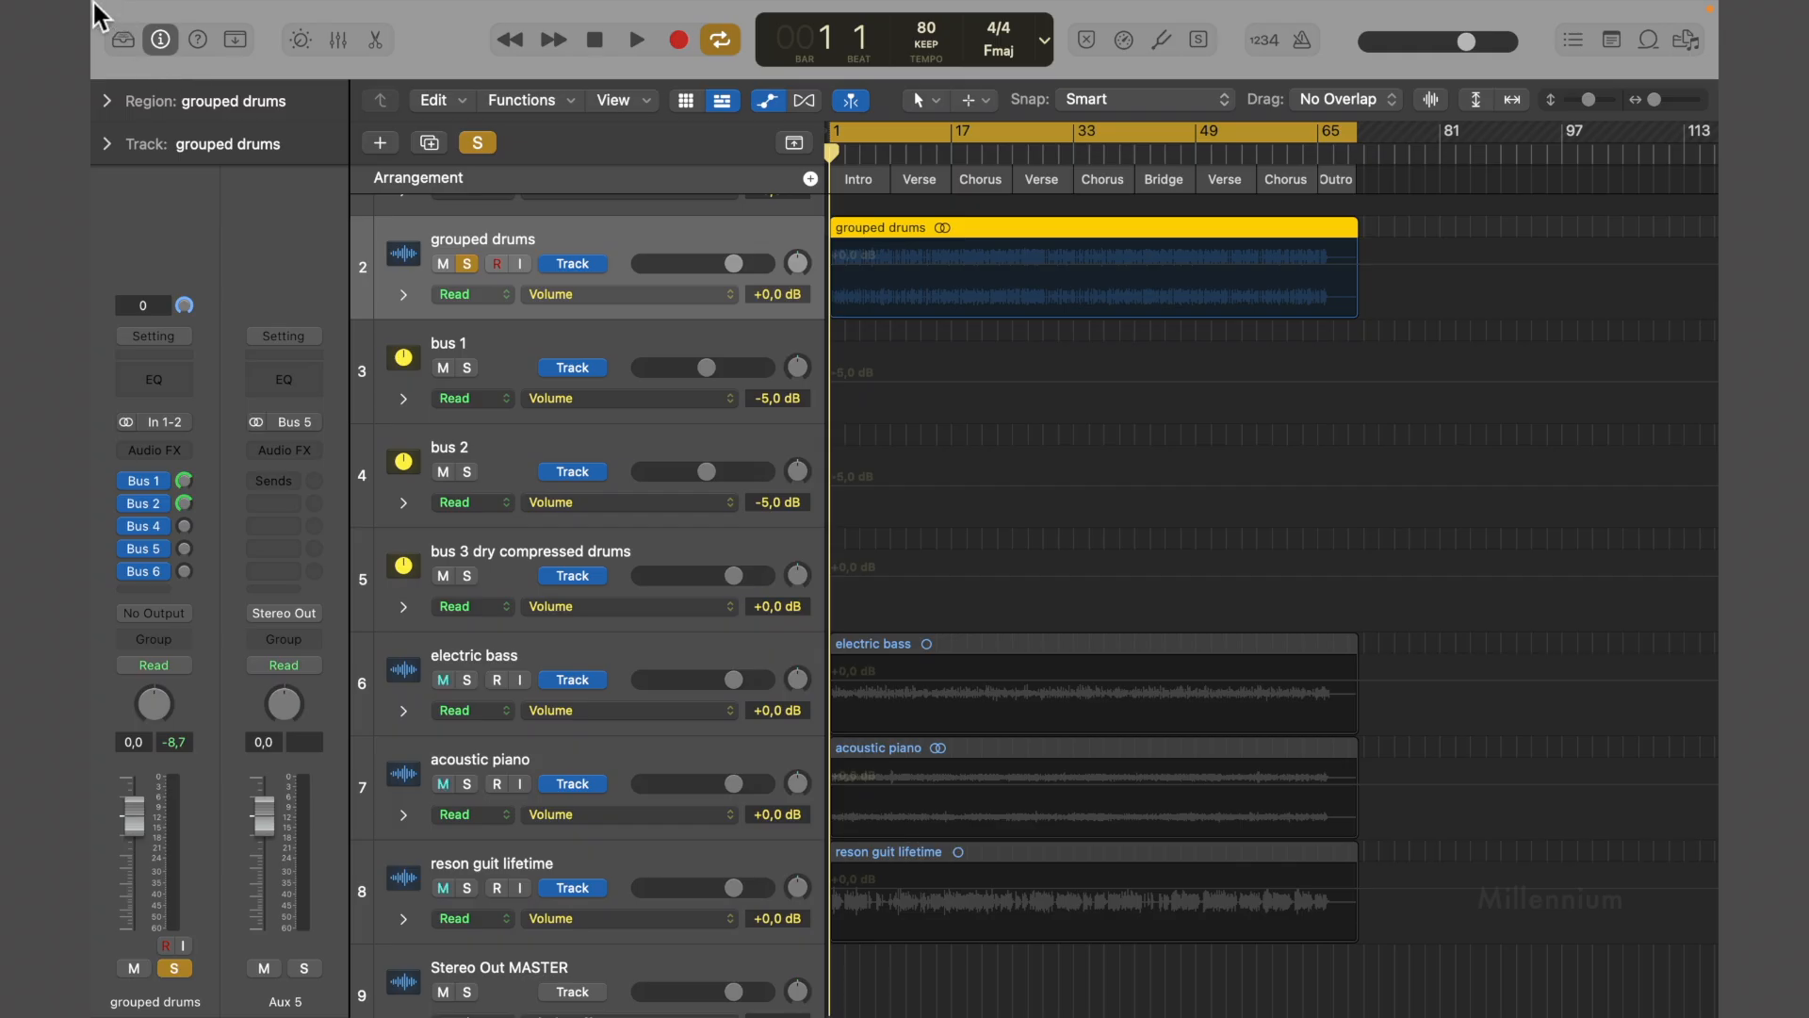
Close the Untitled 2 project without saving it and restore the I am what I am project window
click(106, 44)
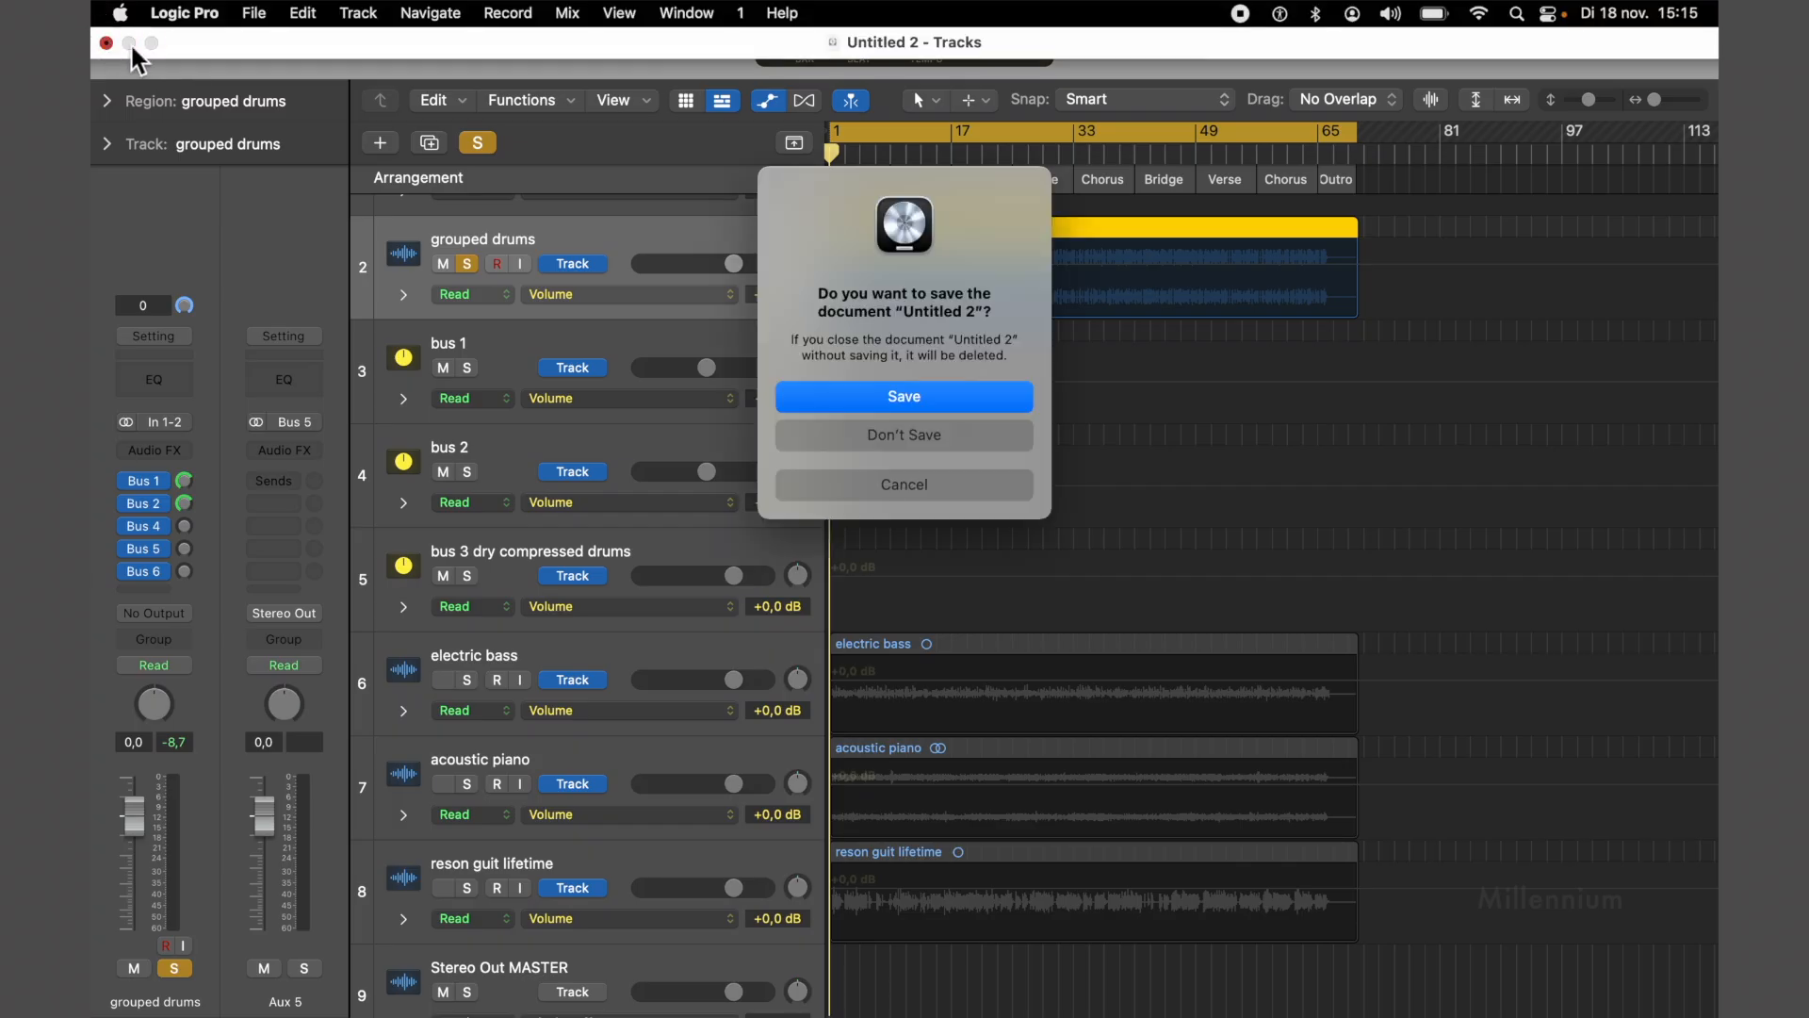
click(818, 439)
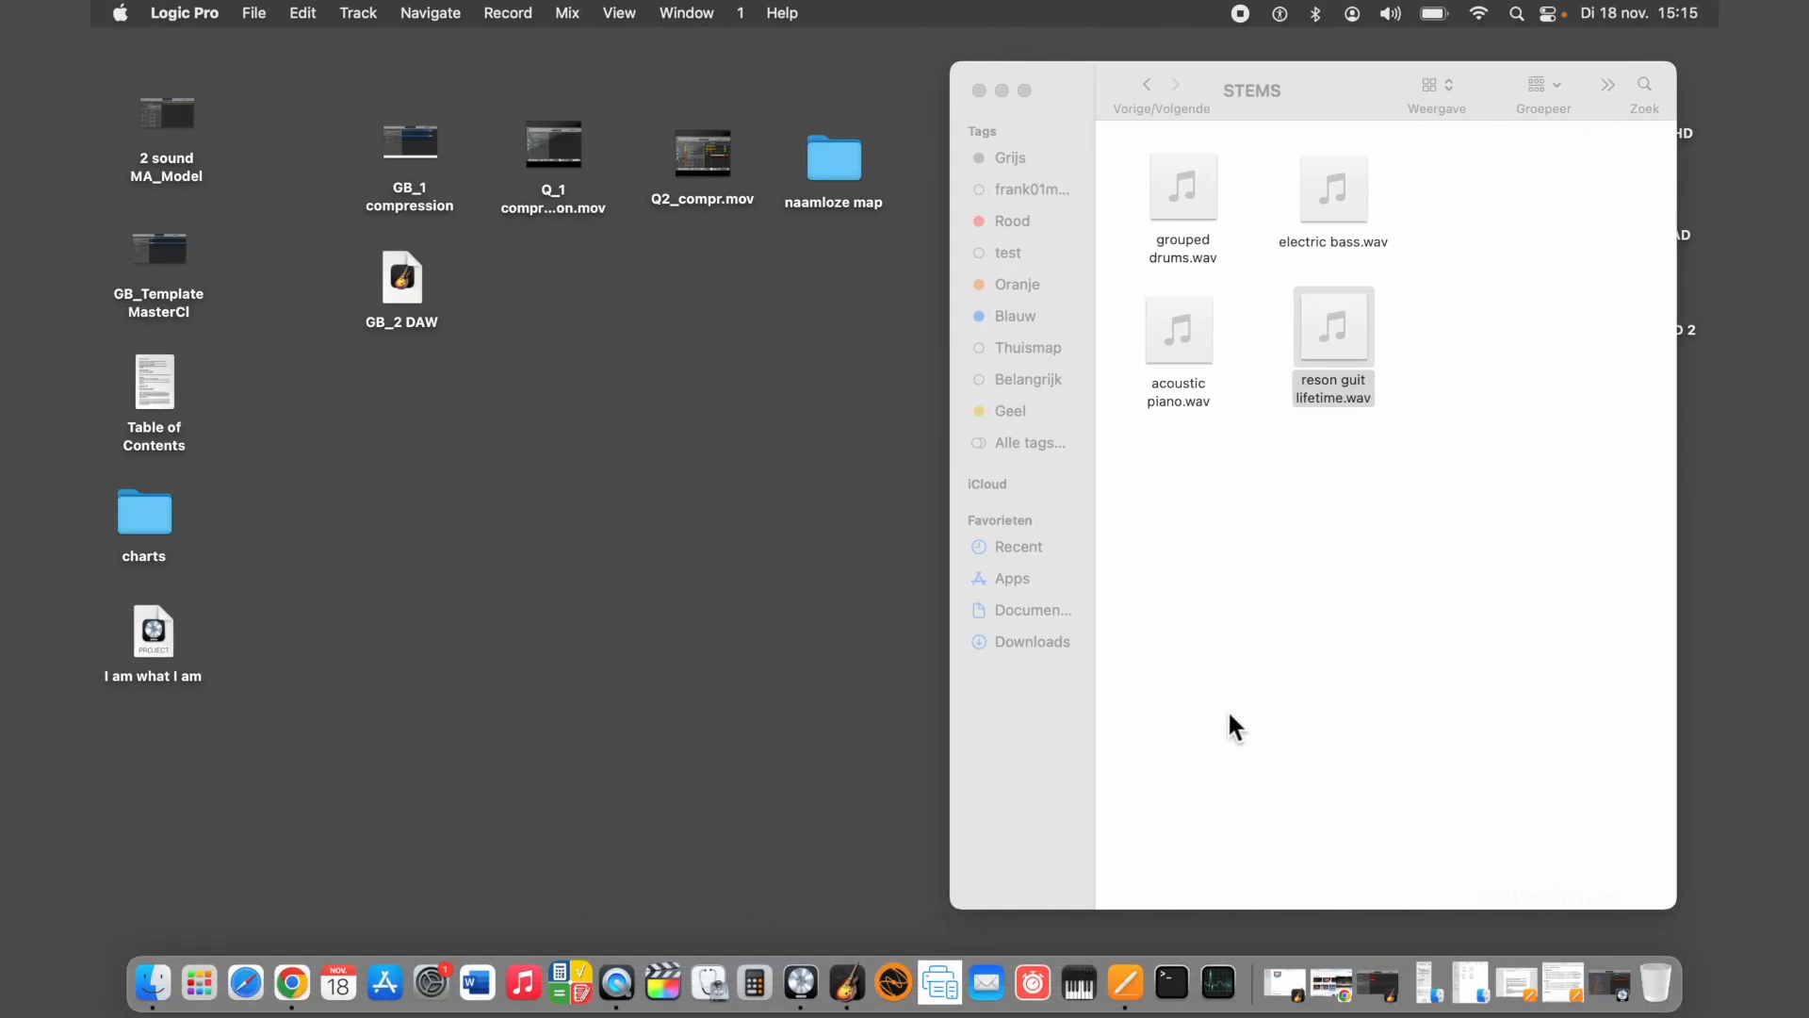
click(1611, 986)
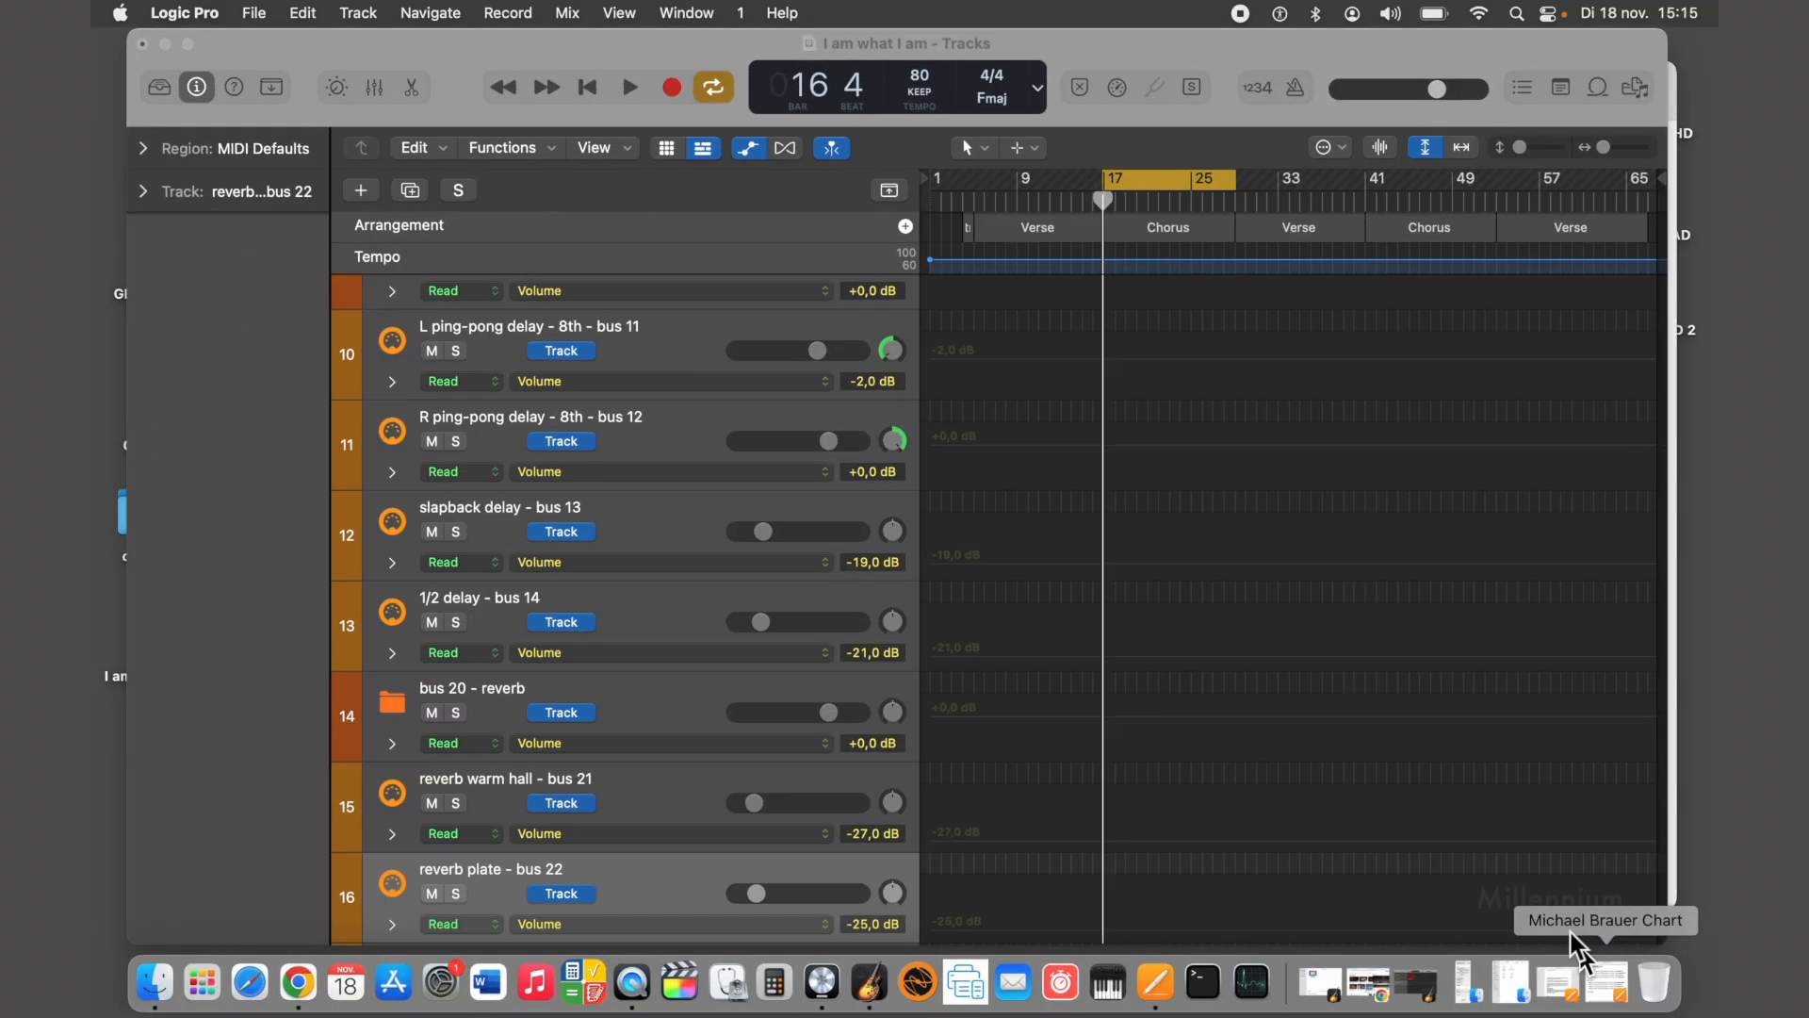
Display the channel strip of the bus 30 - Premaster DRUMS track
scroll(687, 458, down, 10)
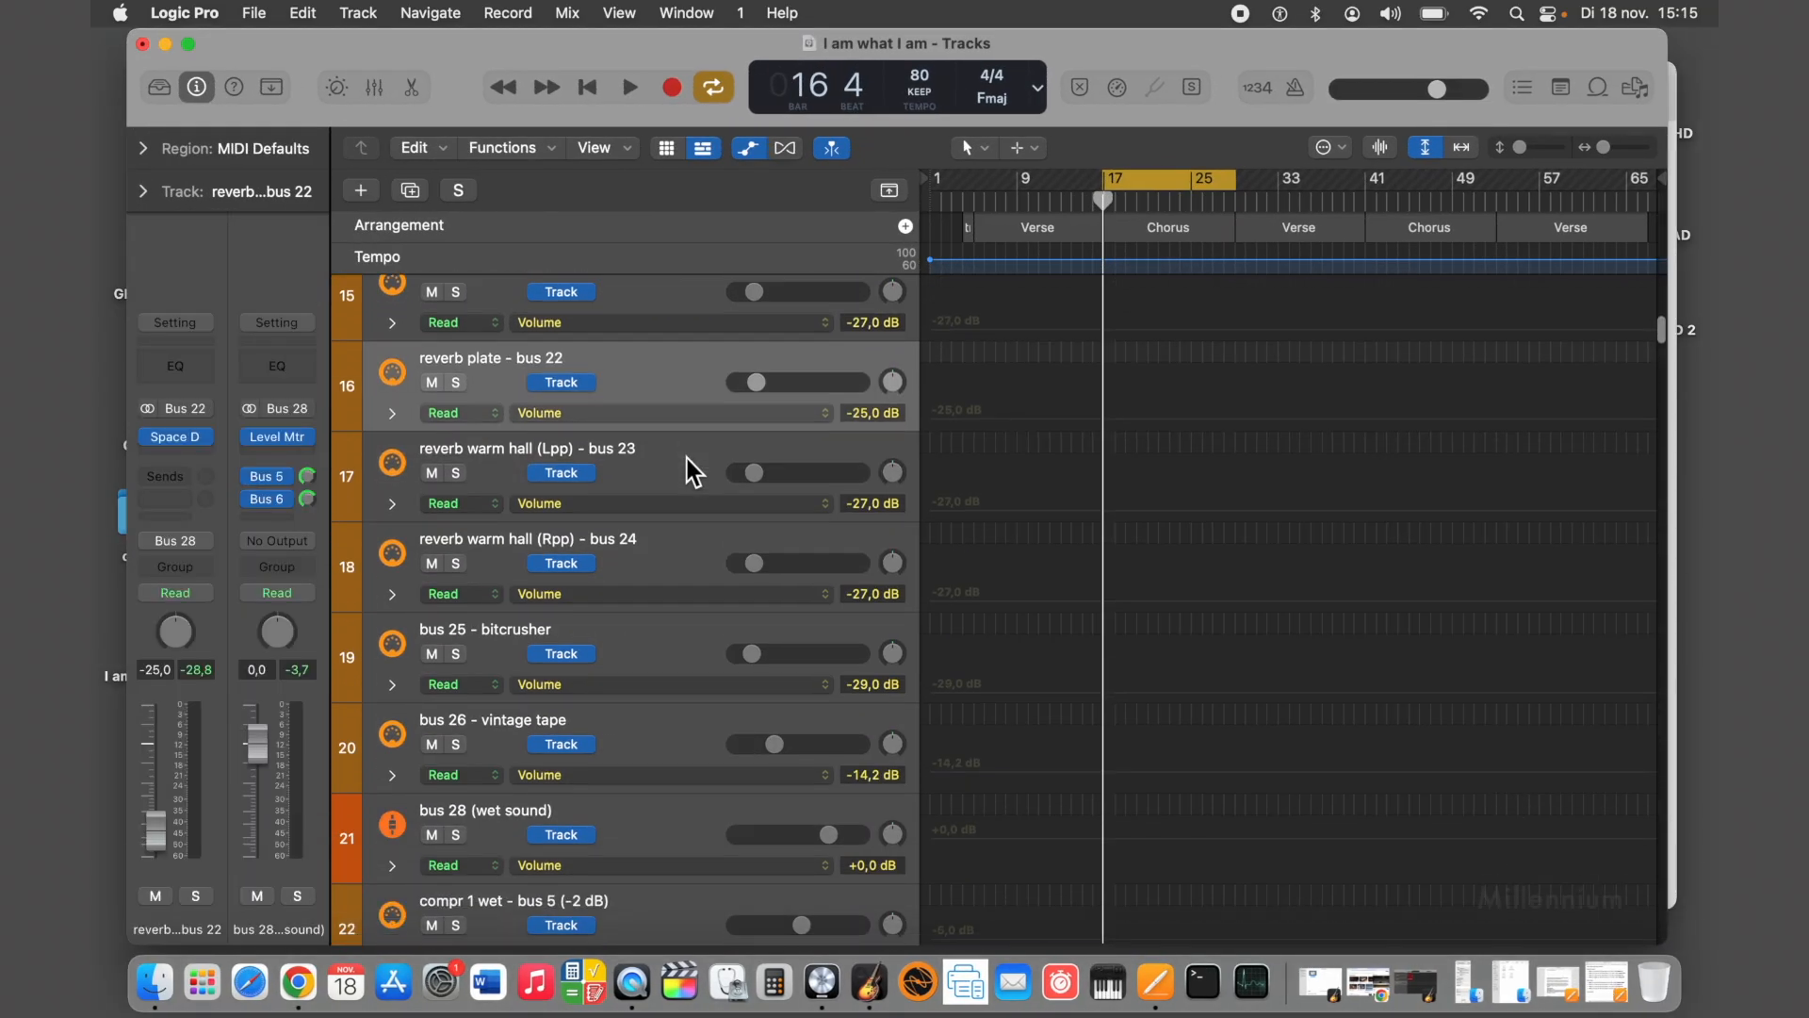
scroll(687, 458, down, 10)
scroll(687, 458, down, 3)
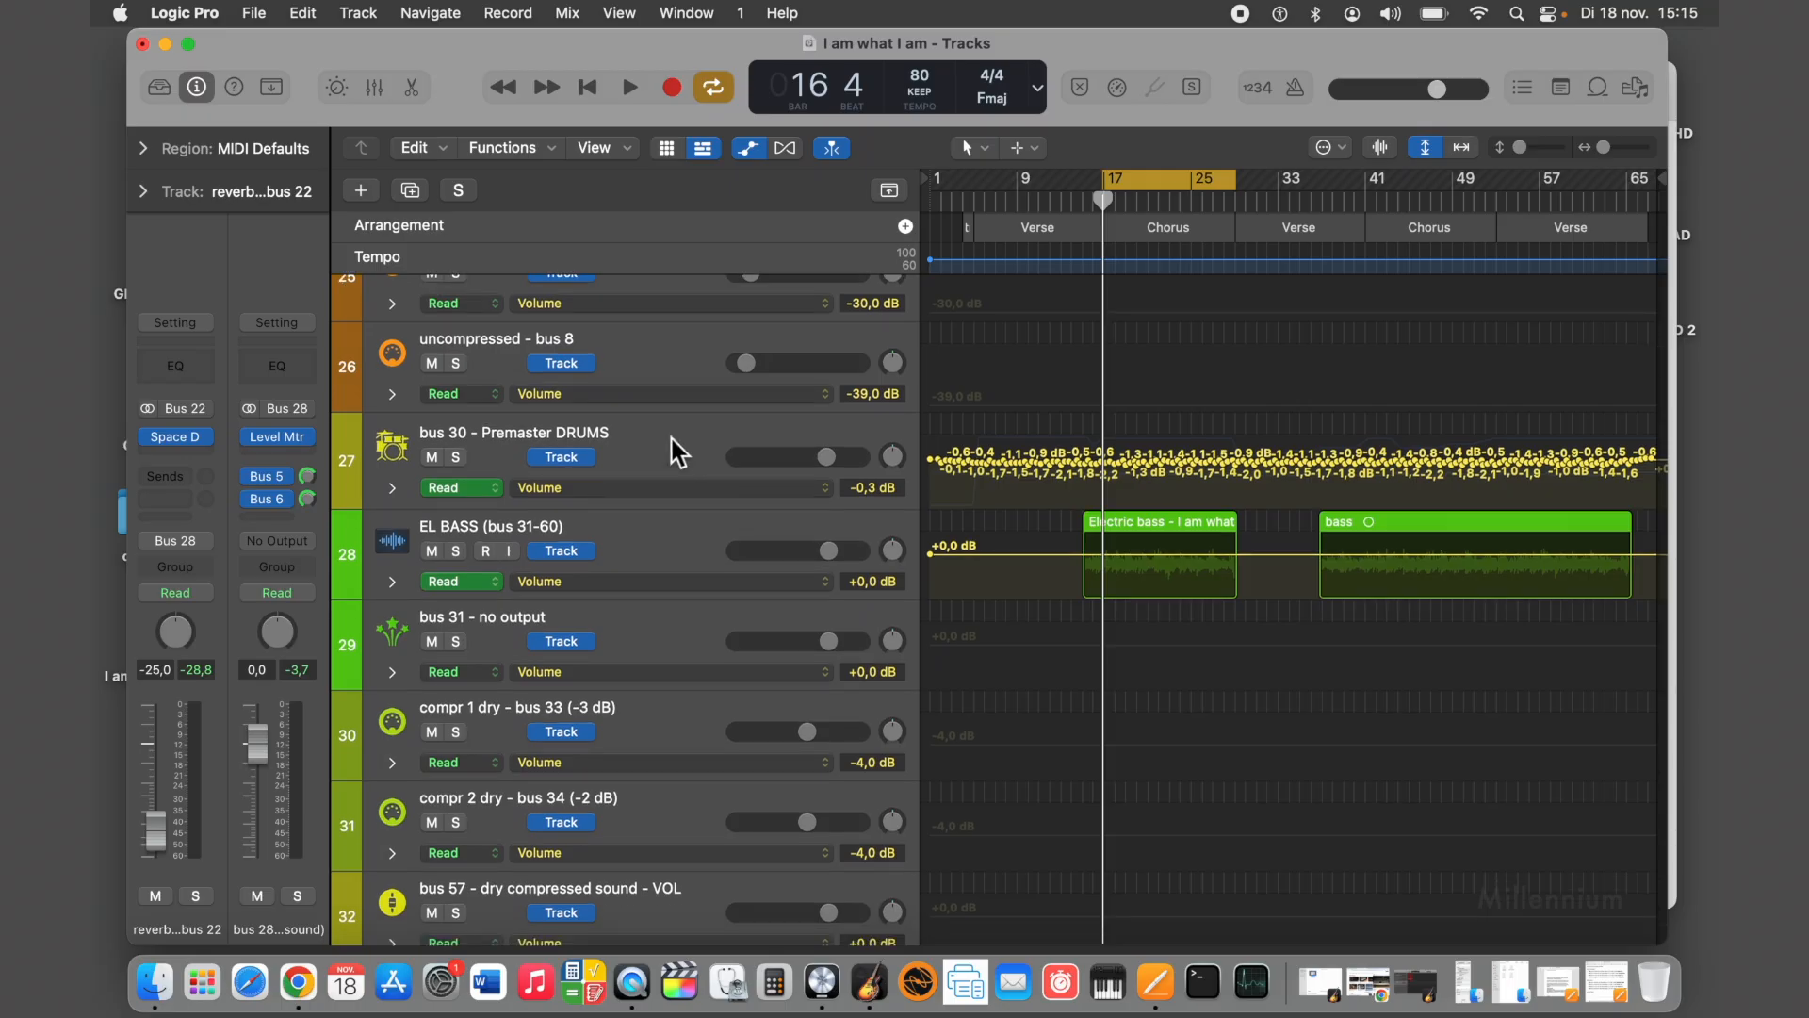
click(670, 437)
Look through the project's track list from the bass buses down past the bus 181 tracks and back up to the percussion tracks
scroll(669, 437, down, 20)
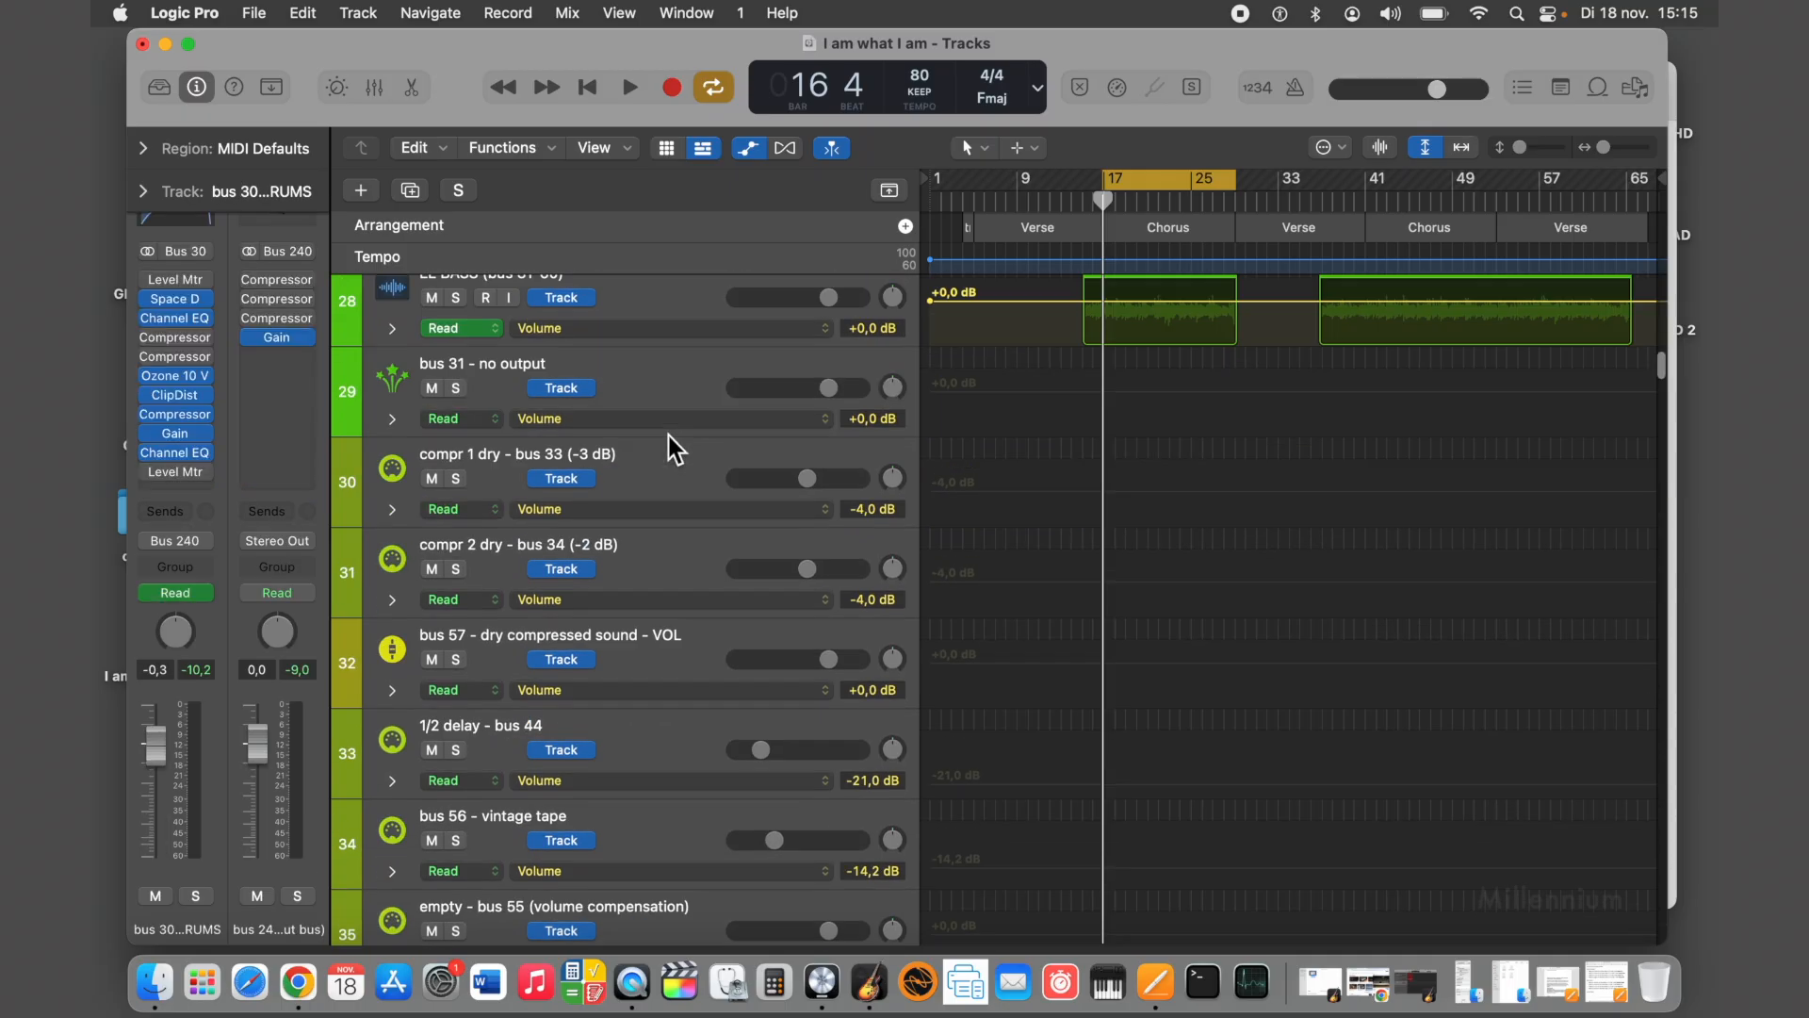
scroll(670, 435, down, 20)
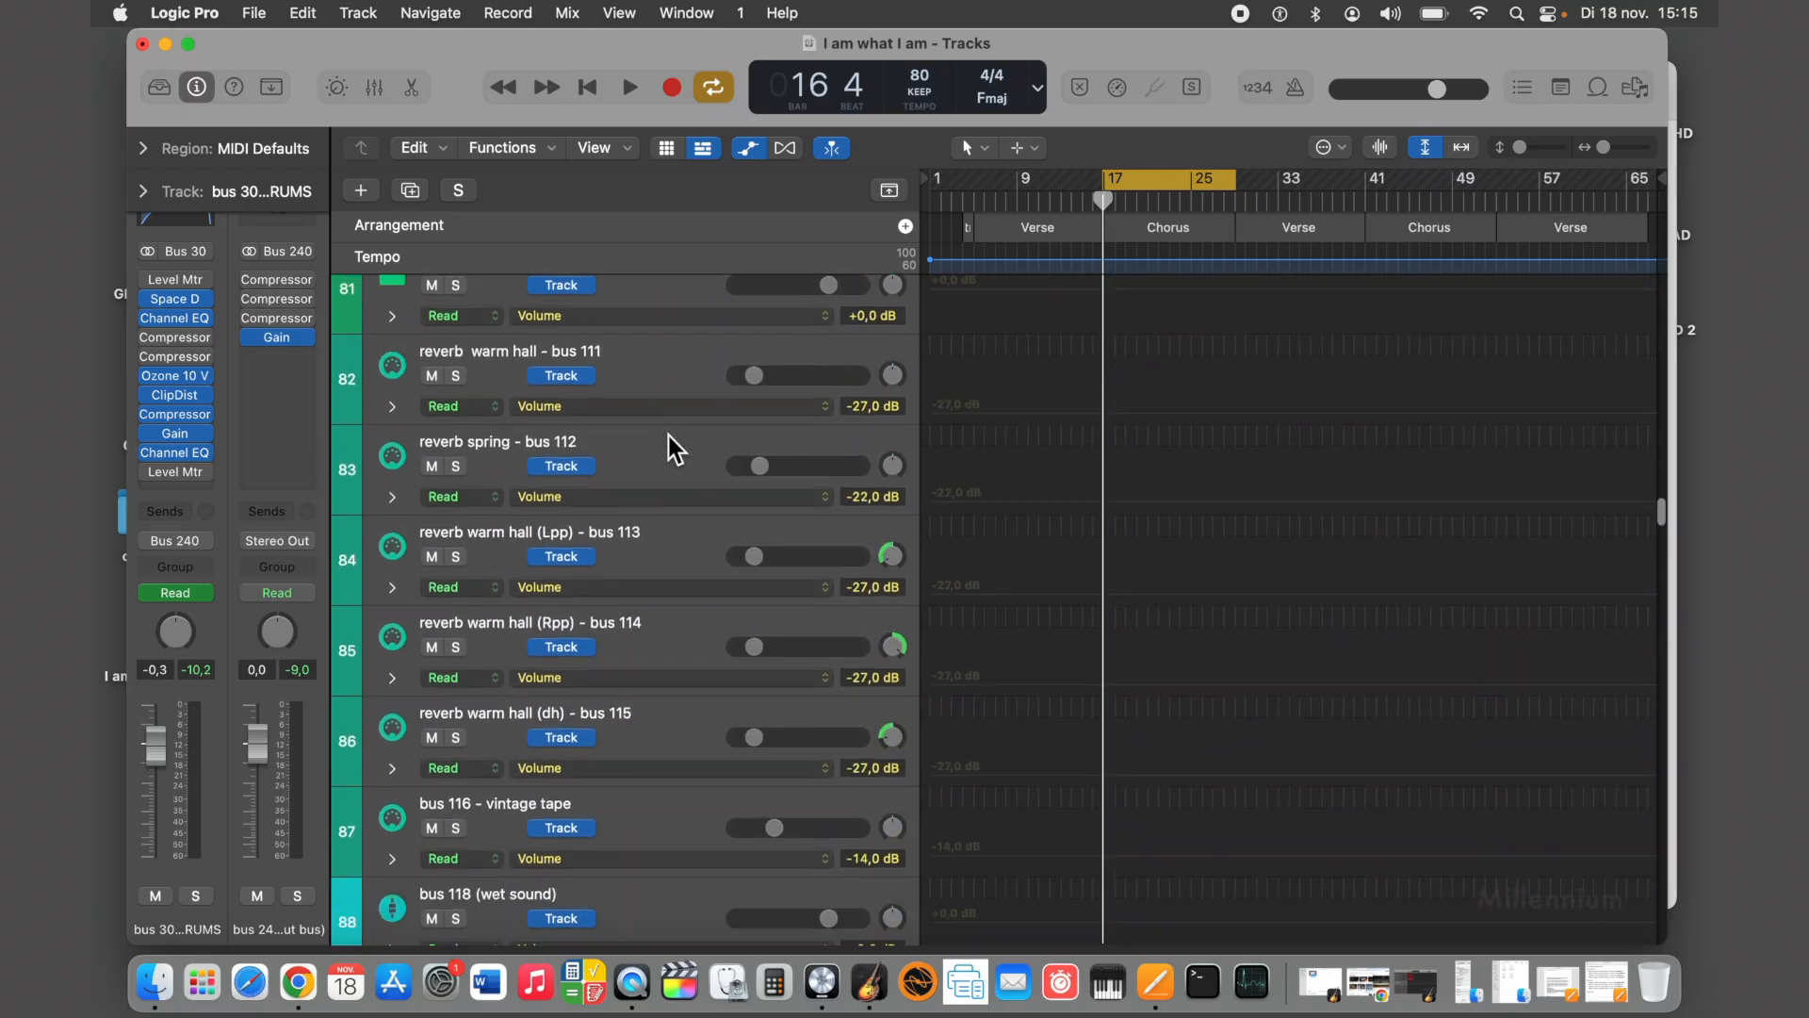
scroll(669, 436, down, 20)
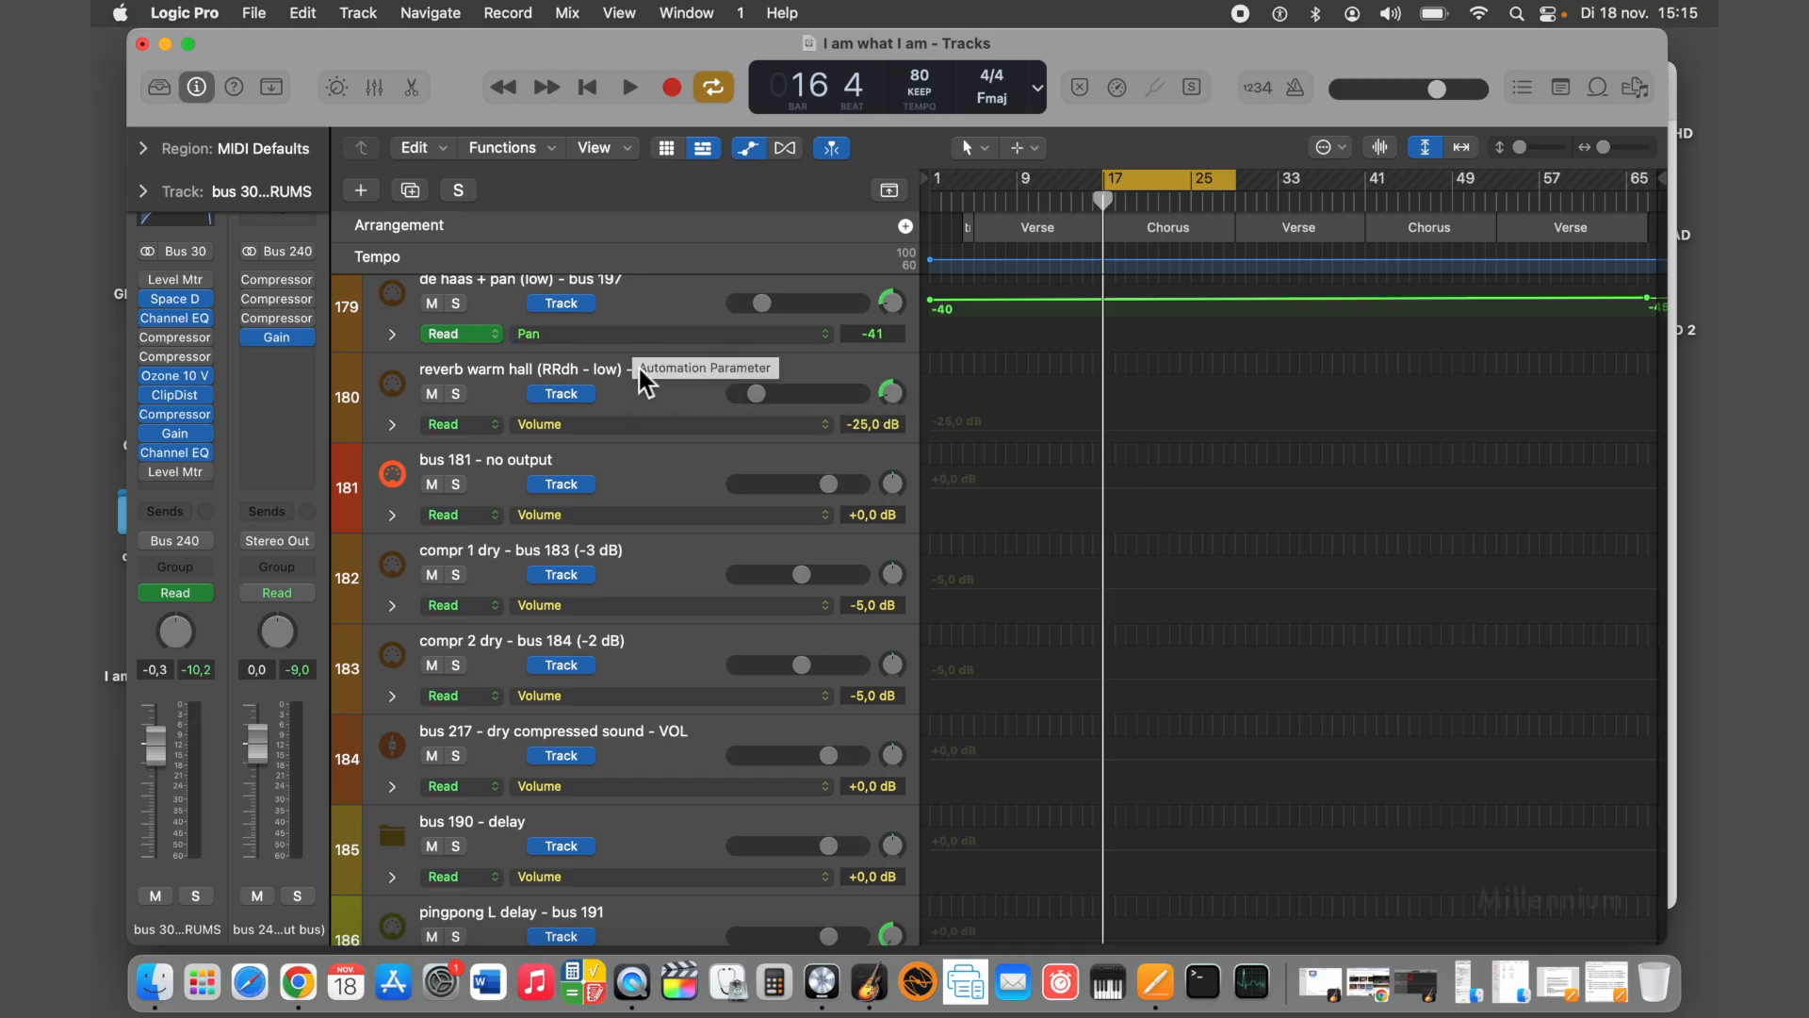
scroll(639, 369, up, 5)
scroll(637, 368, up, 20)
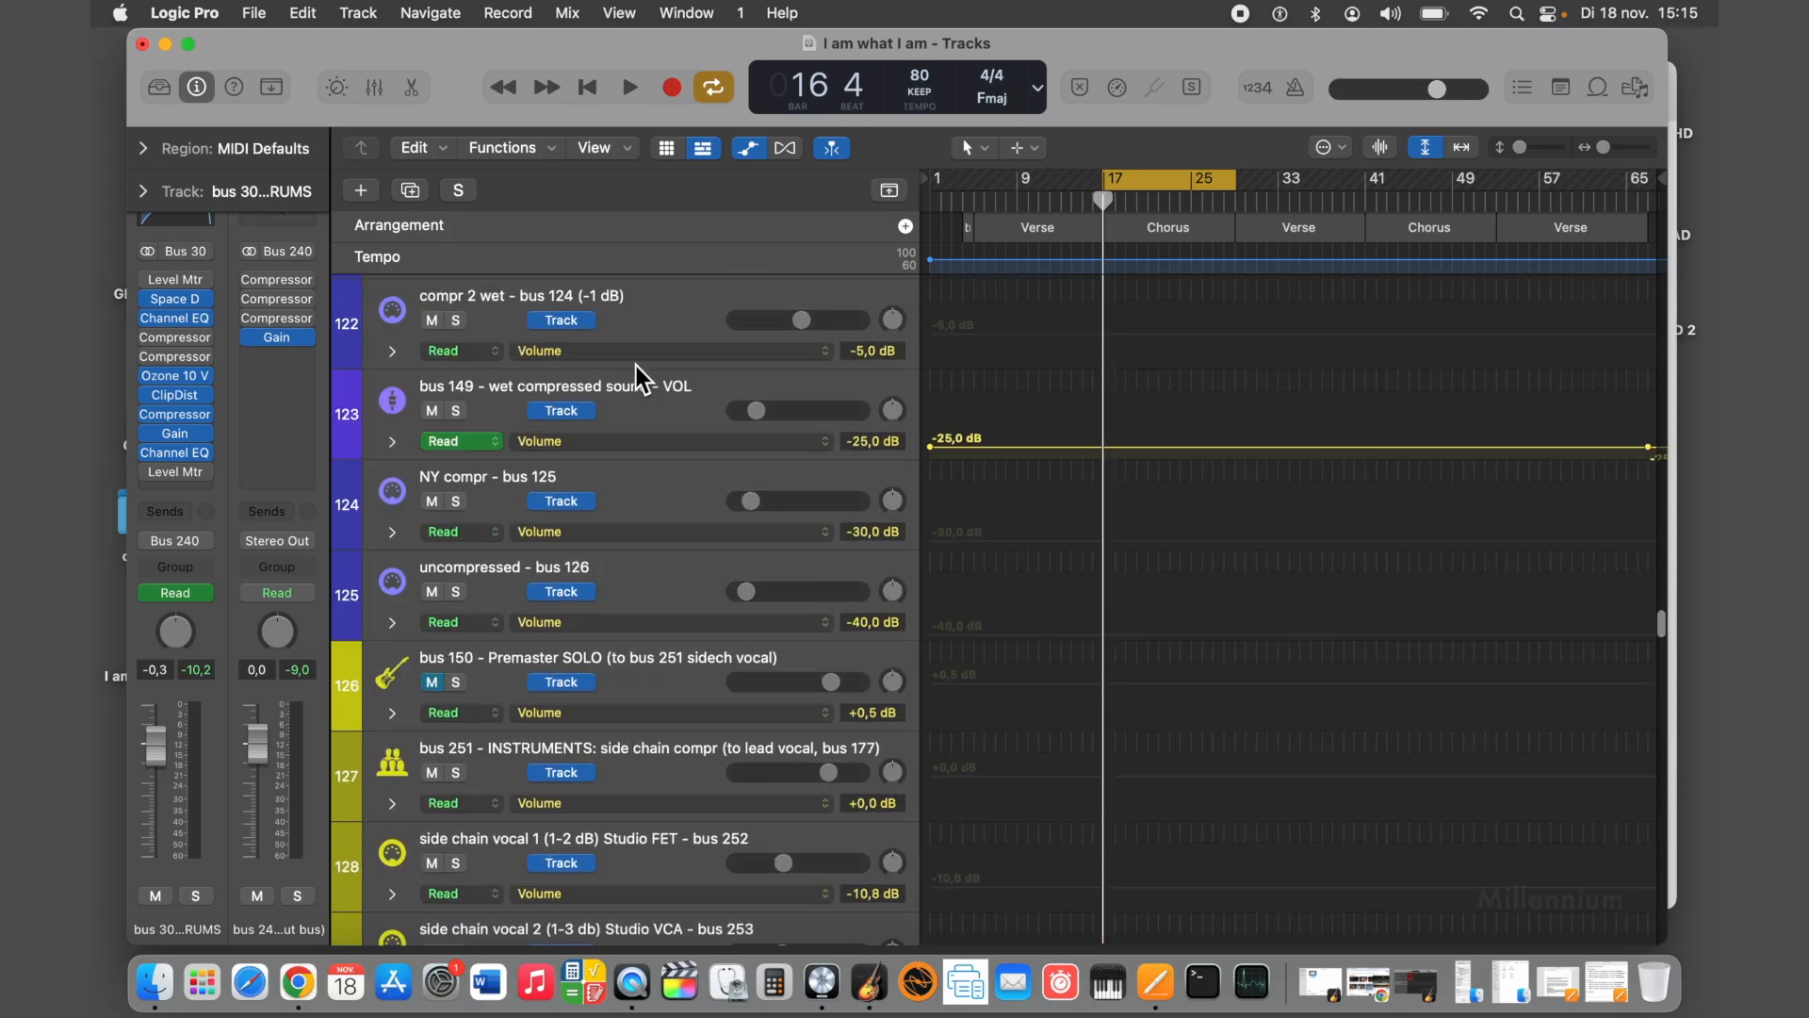
scroll(636, 367, up, 20)
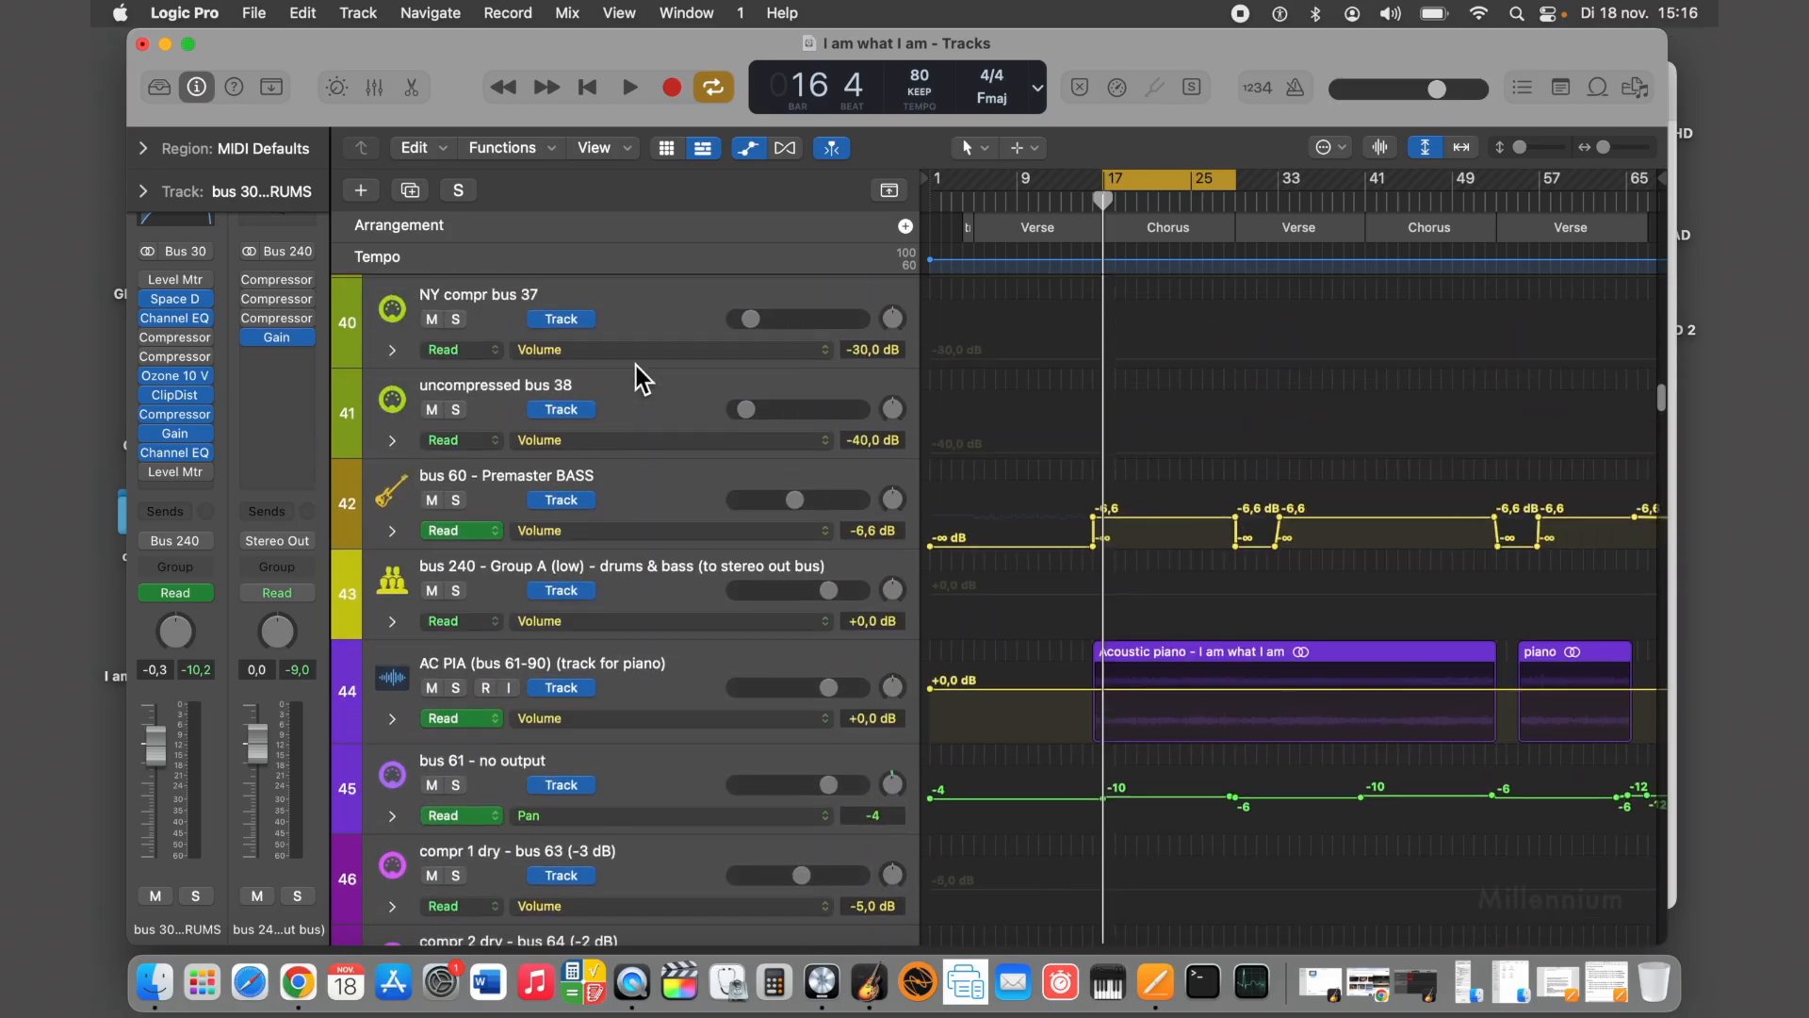
scroll(636, 368, up, 8)
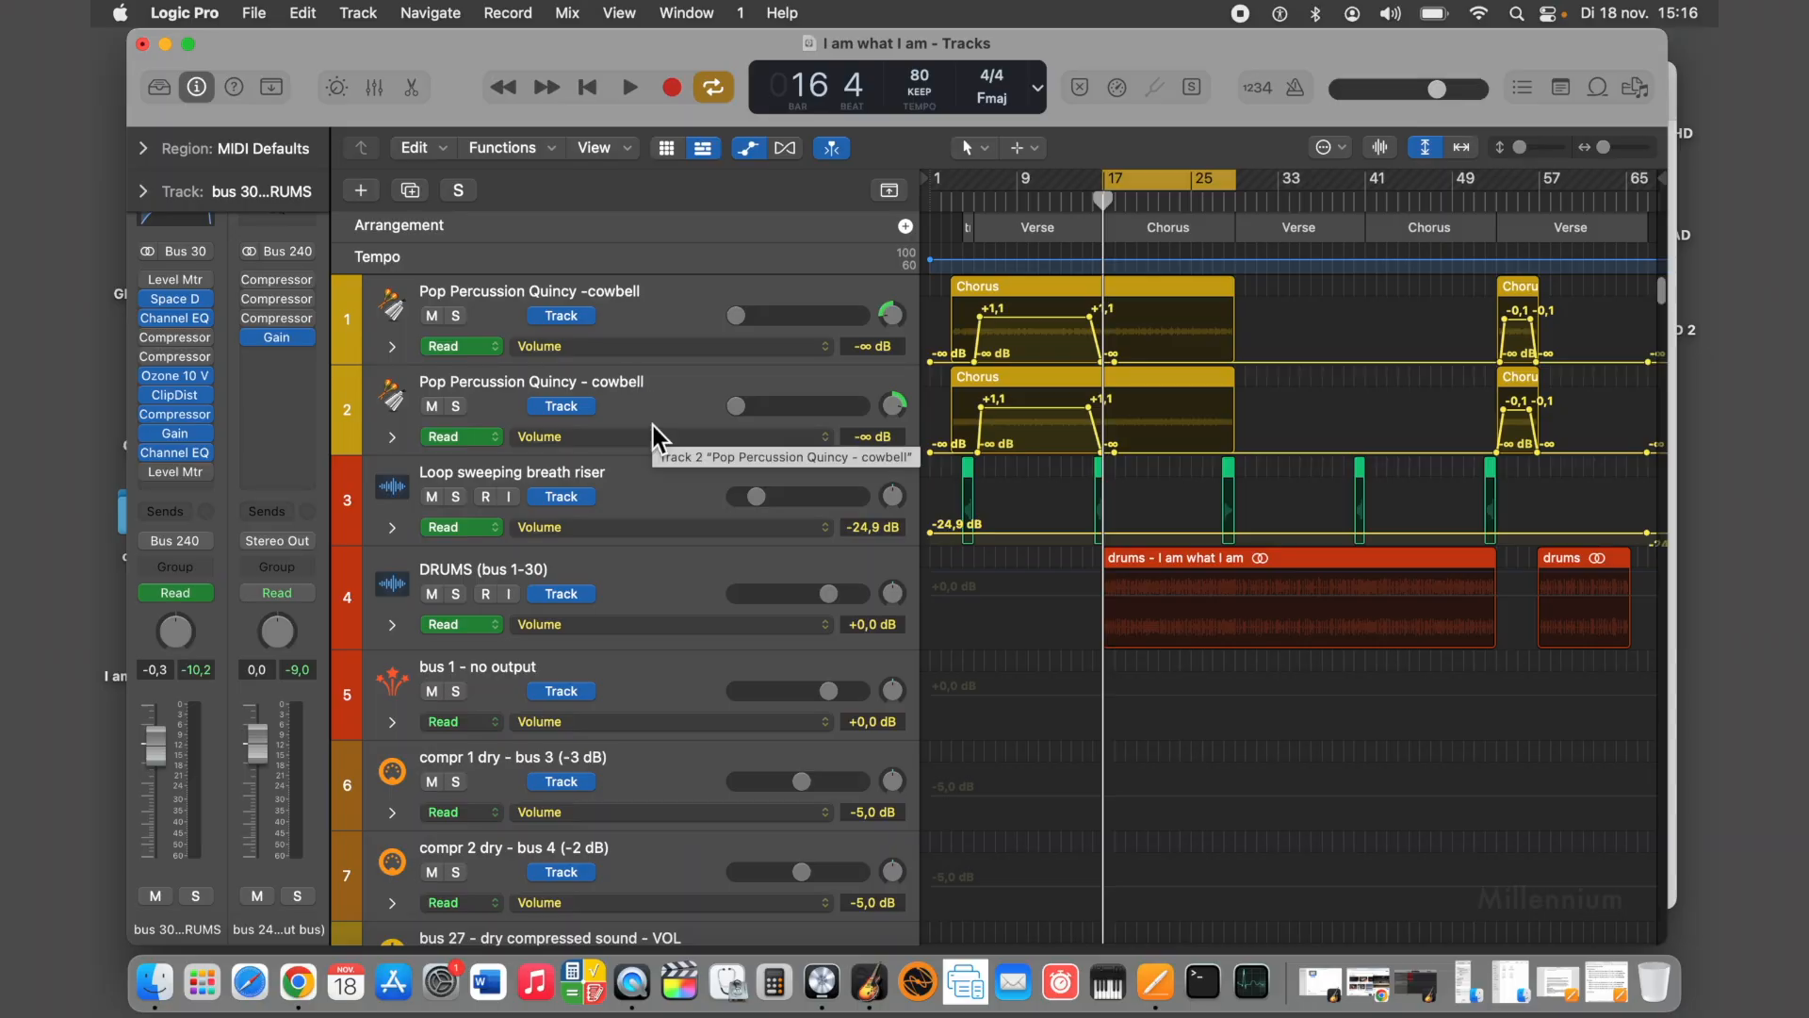
Display the channel strips of DRUMS (bus 1-30) and bus 1 - no output, and review the dry compression and delay tracks below
scroll(654, 426, down, 3)
click(656, 450)
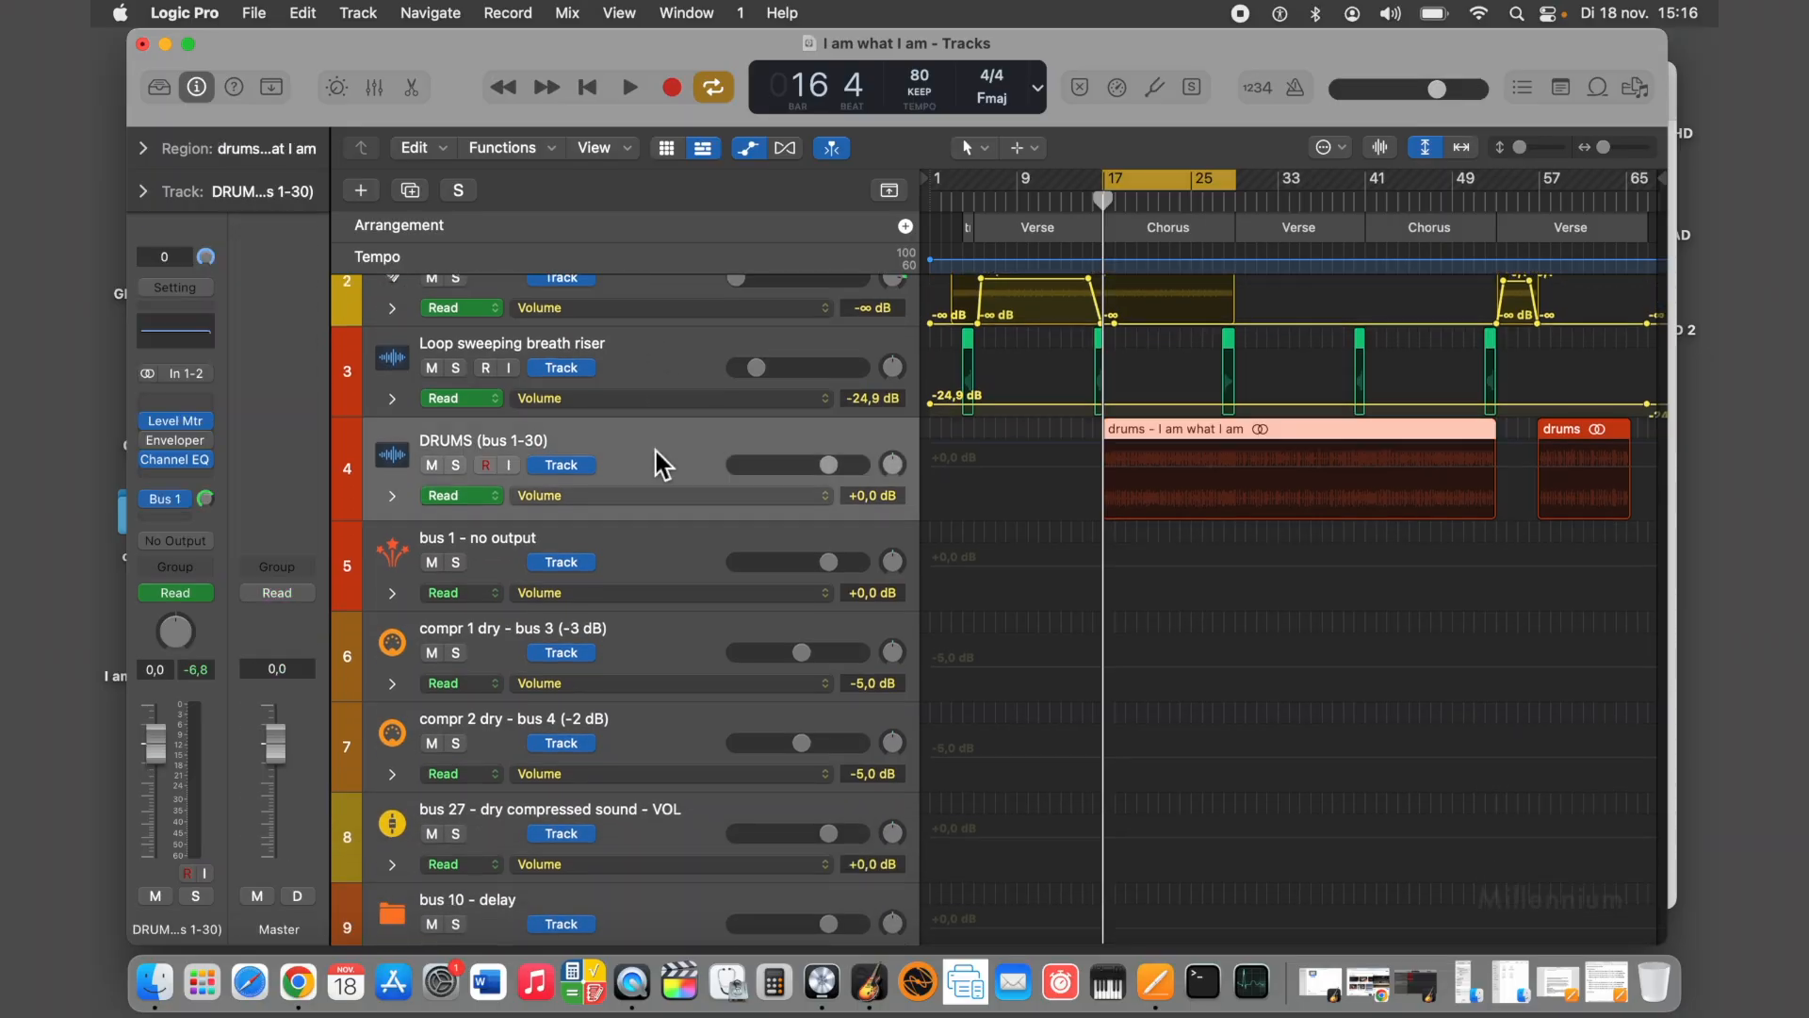
click(637, 537)
scroll(637, 537, down, 2)
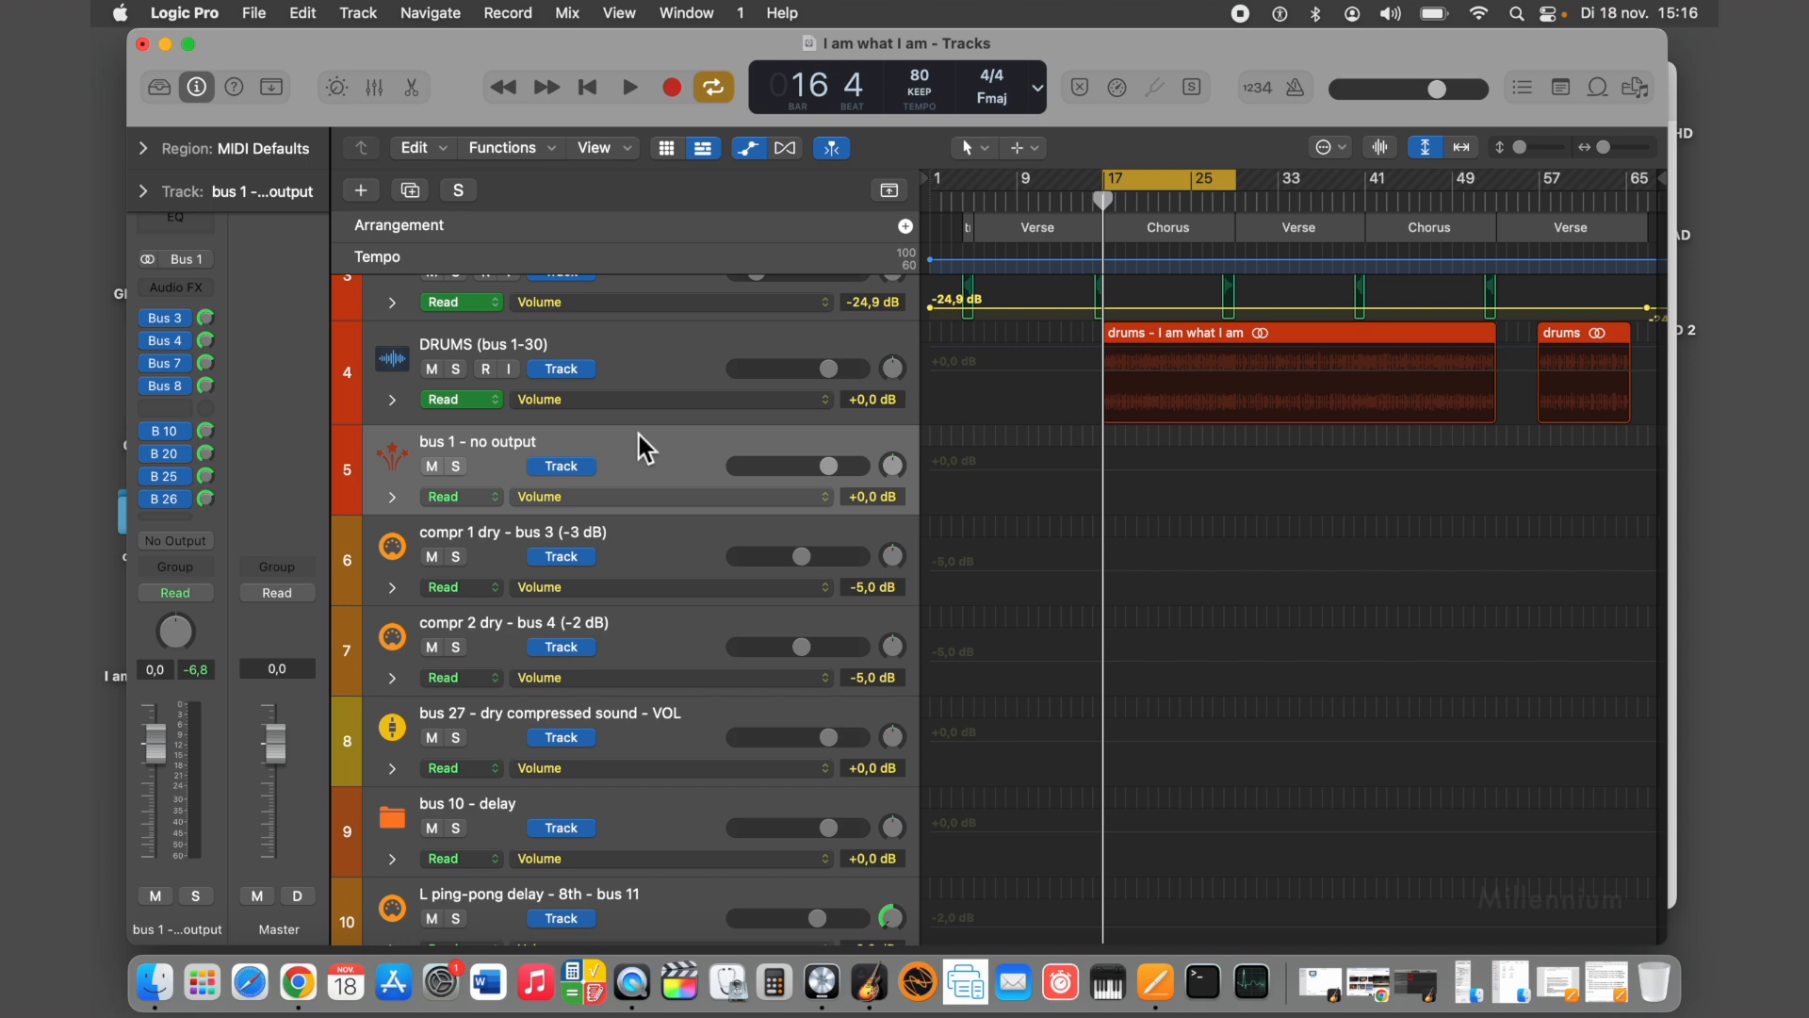
scroll(638, 434, down, 3)
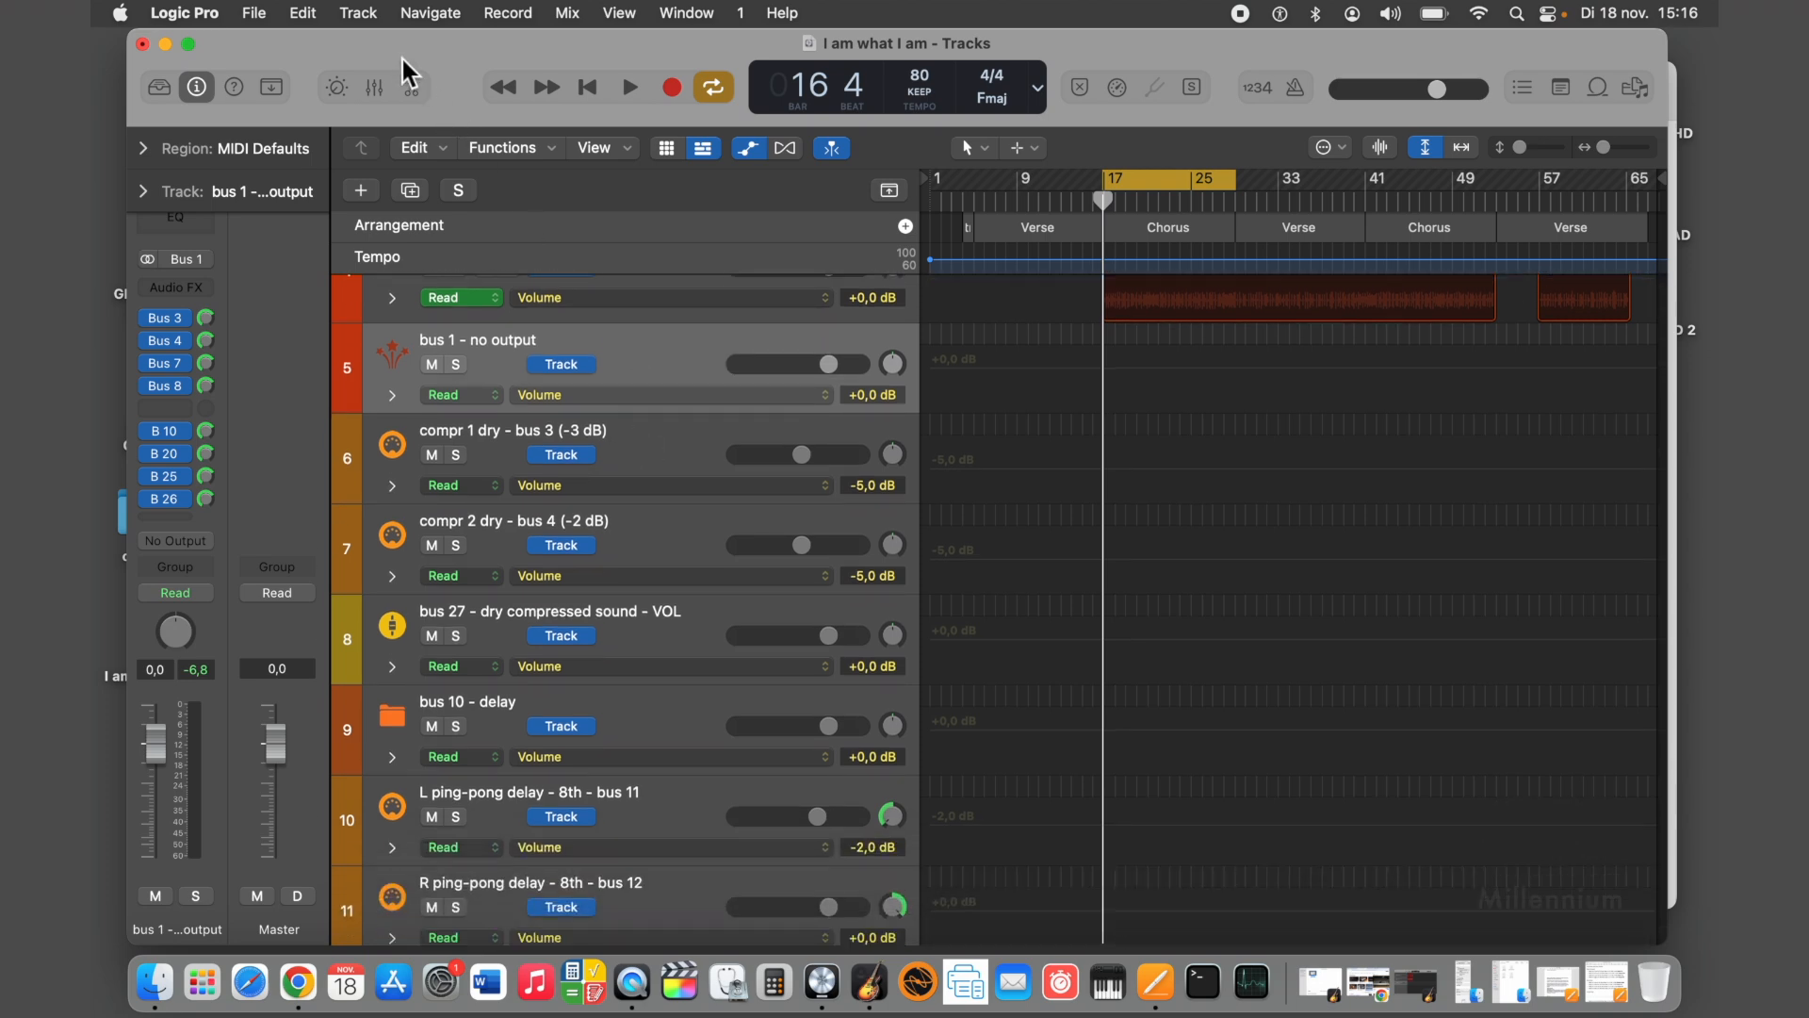
Check the running GB_2 DAW recording in GarageBand and minimize its window to return to the I am what I am project
click(1415, 984)
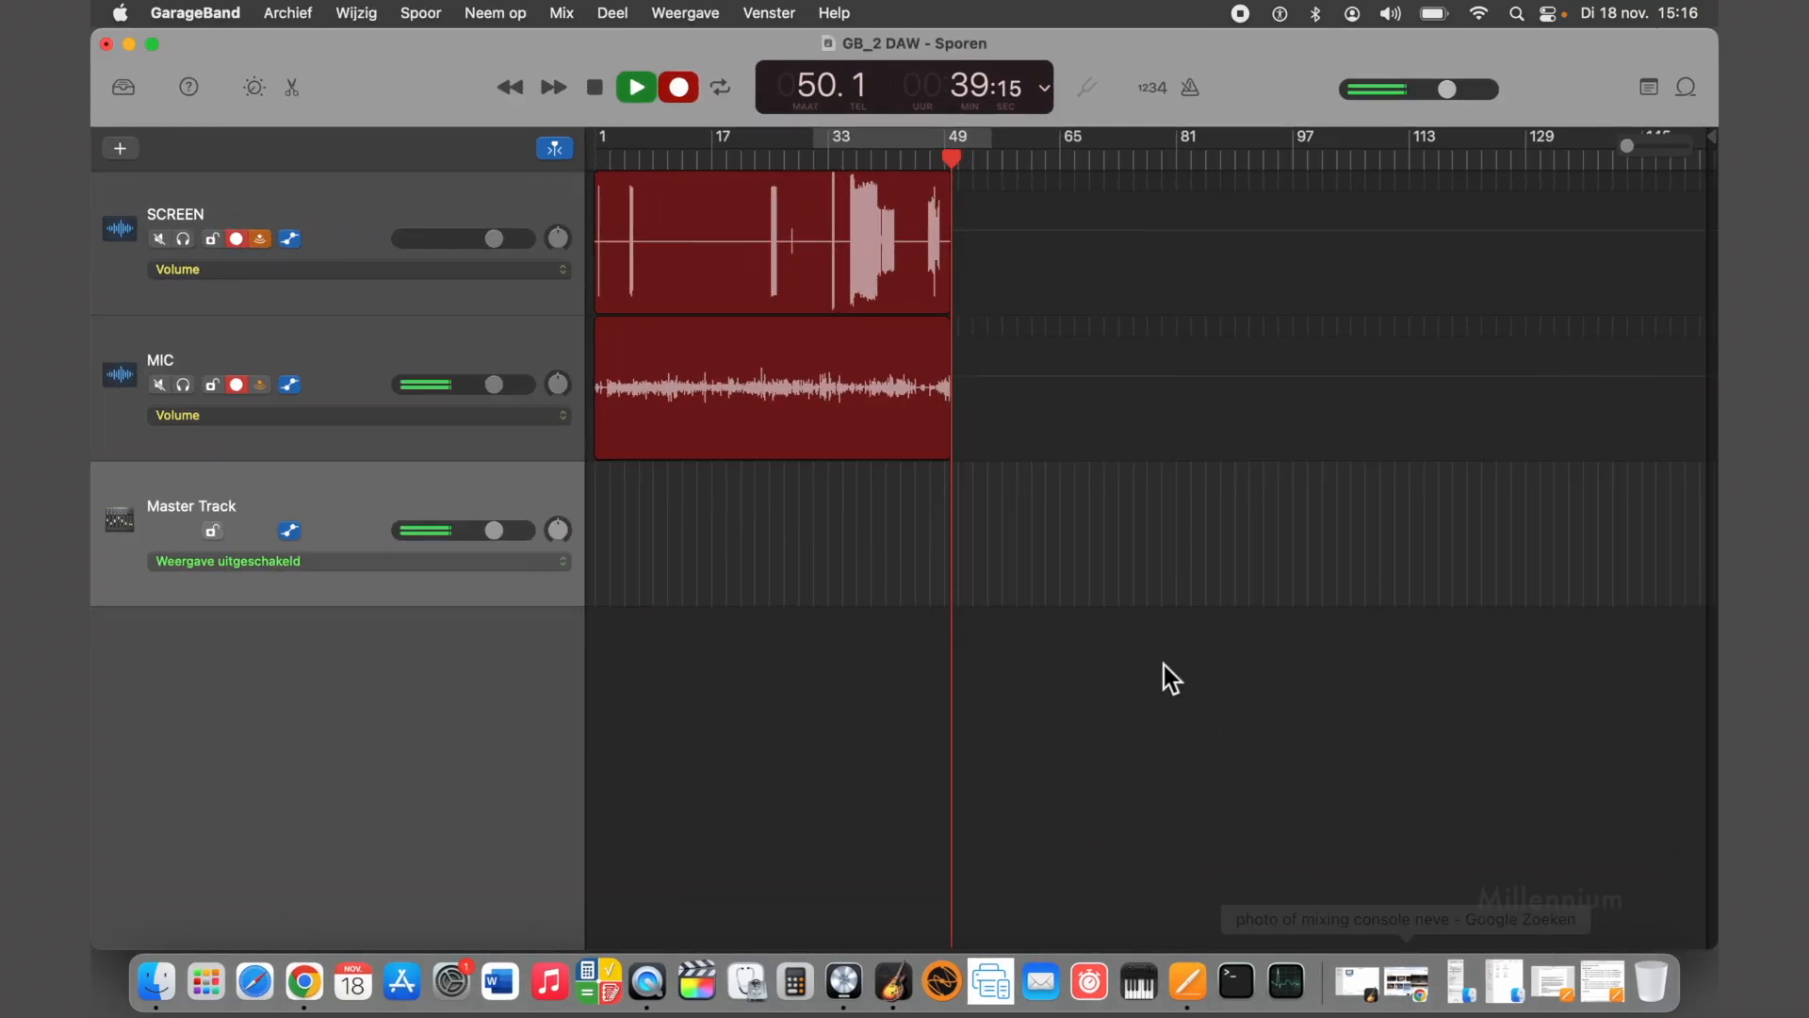
click(134, 49)
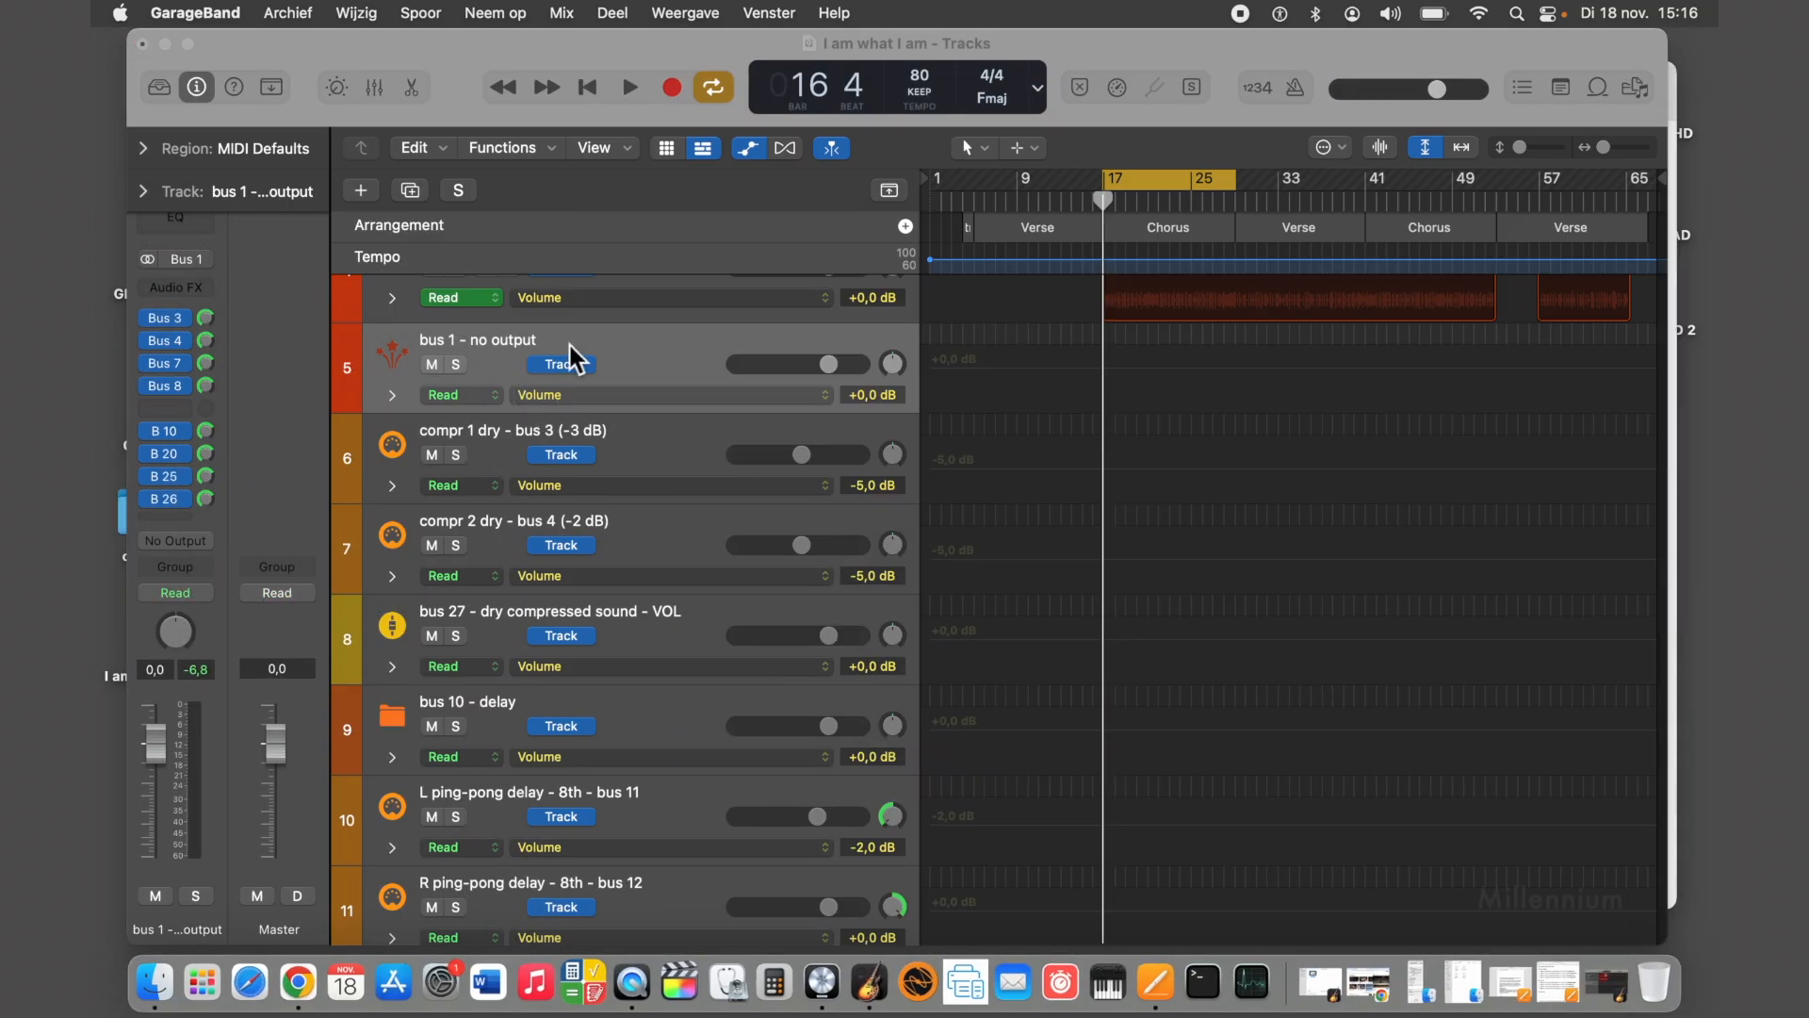
Display the channel strip of the bus 10 - delay track
scroll(570, 347, down, 3)
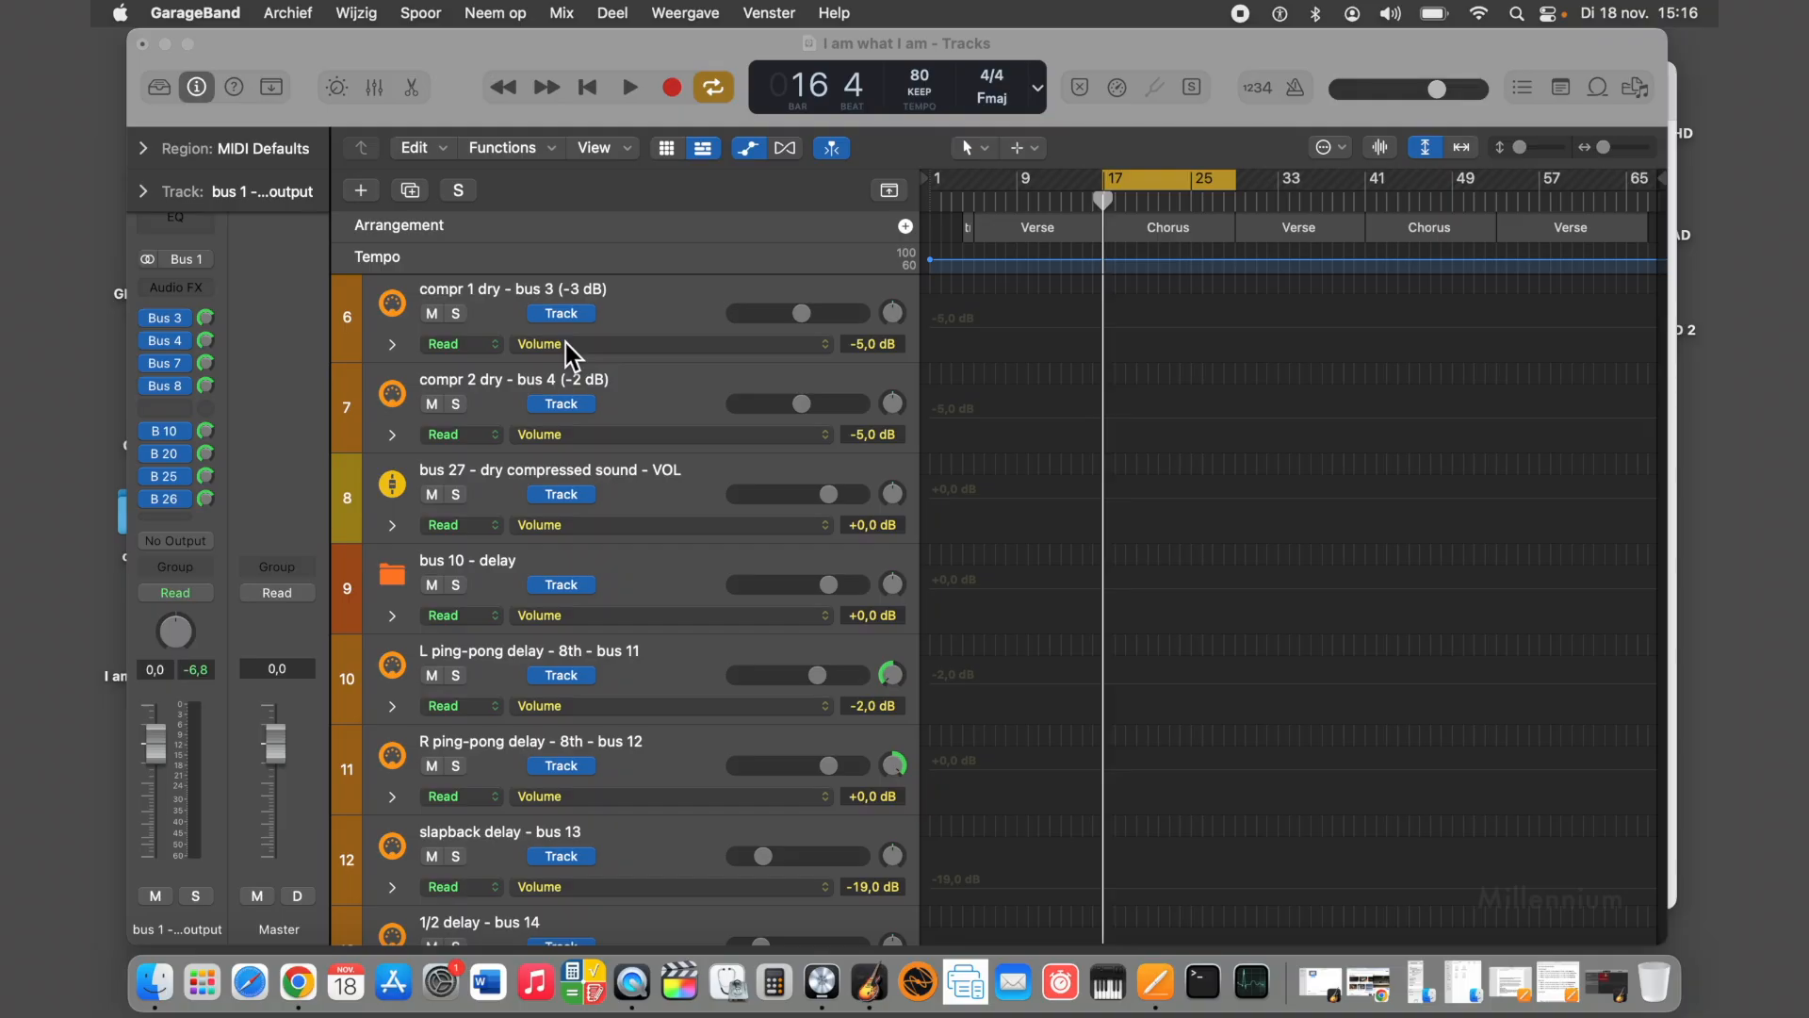
scroll(565, 343, down, 5)
click(632, 318)
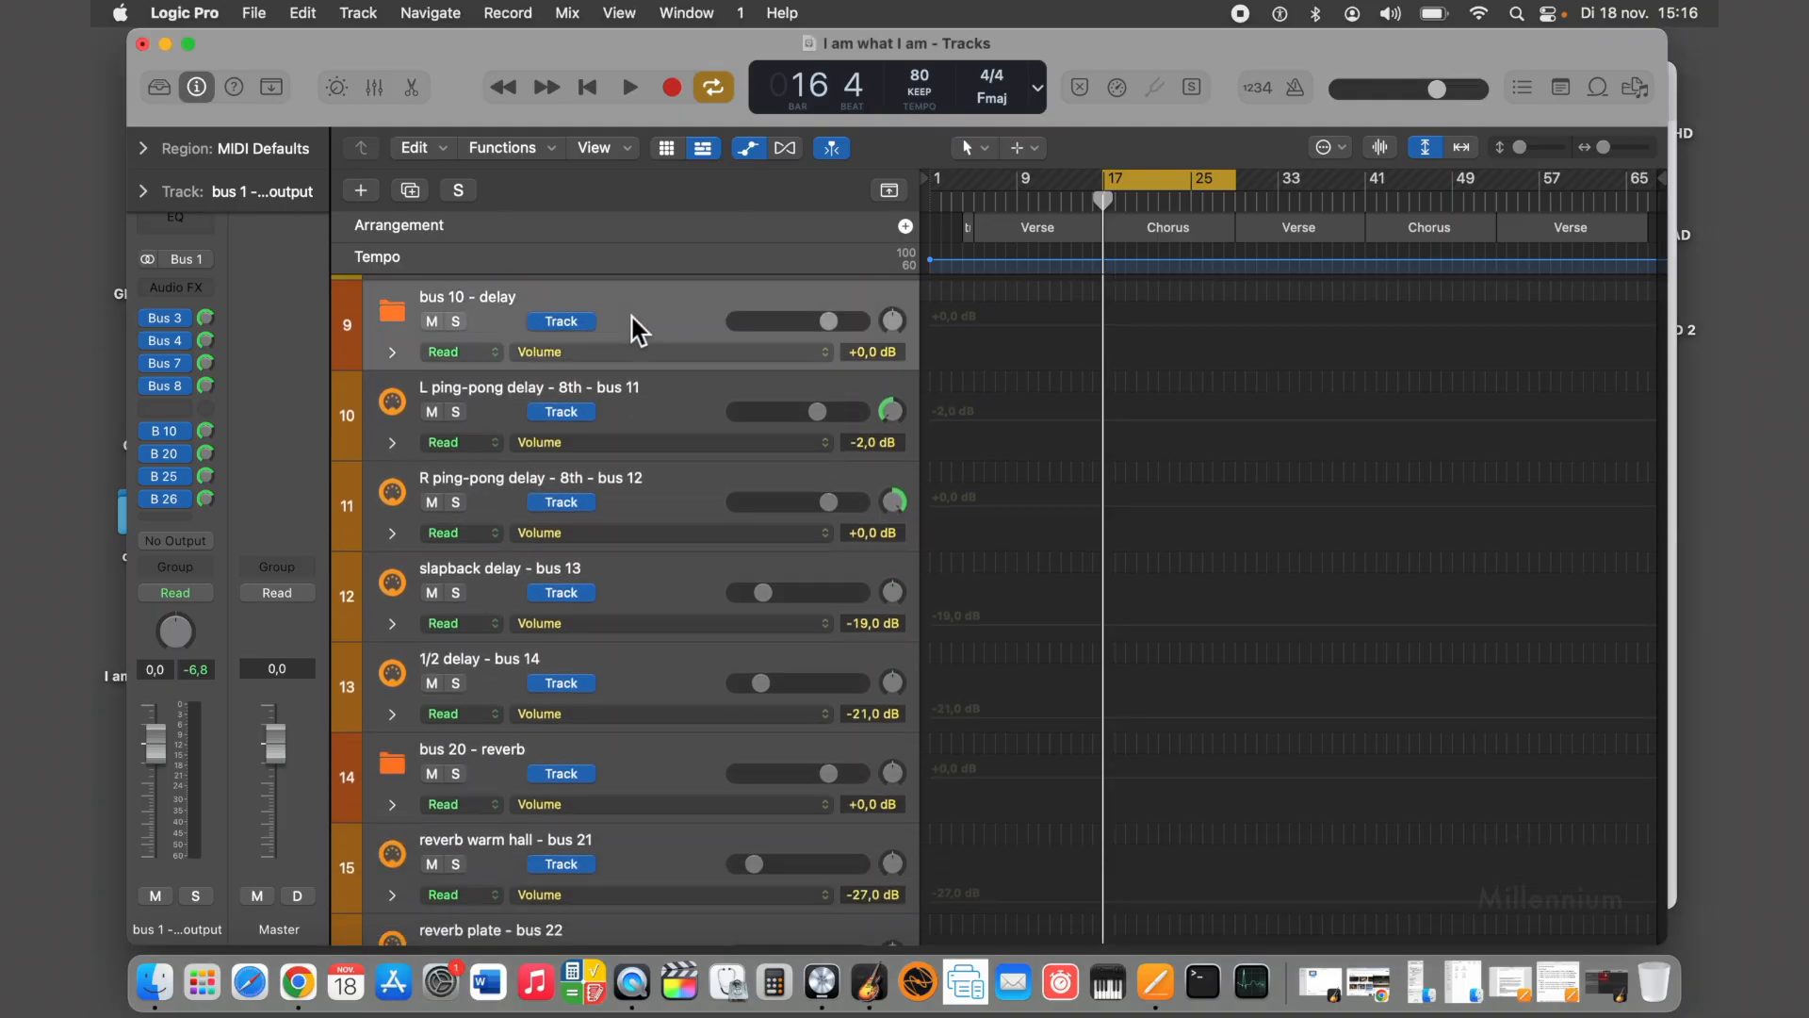
scroll(631, 318, up, 4)
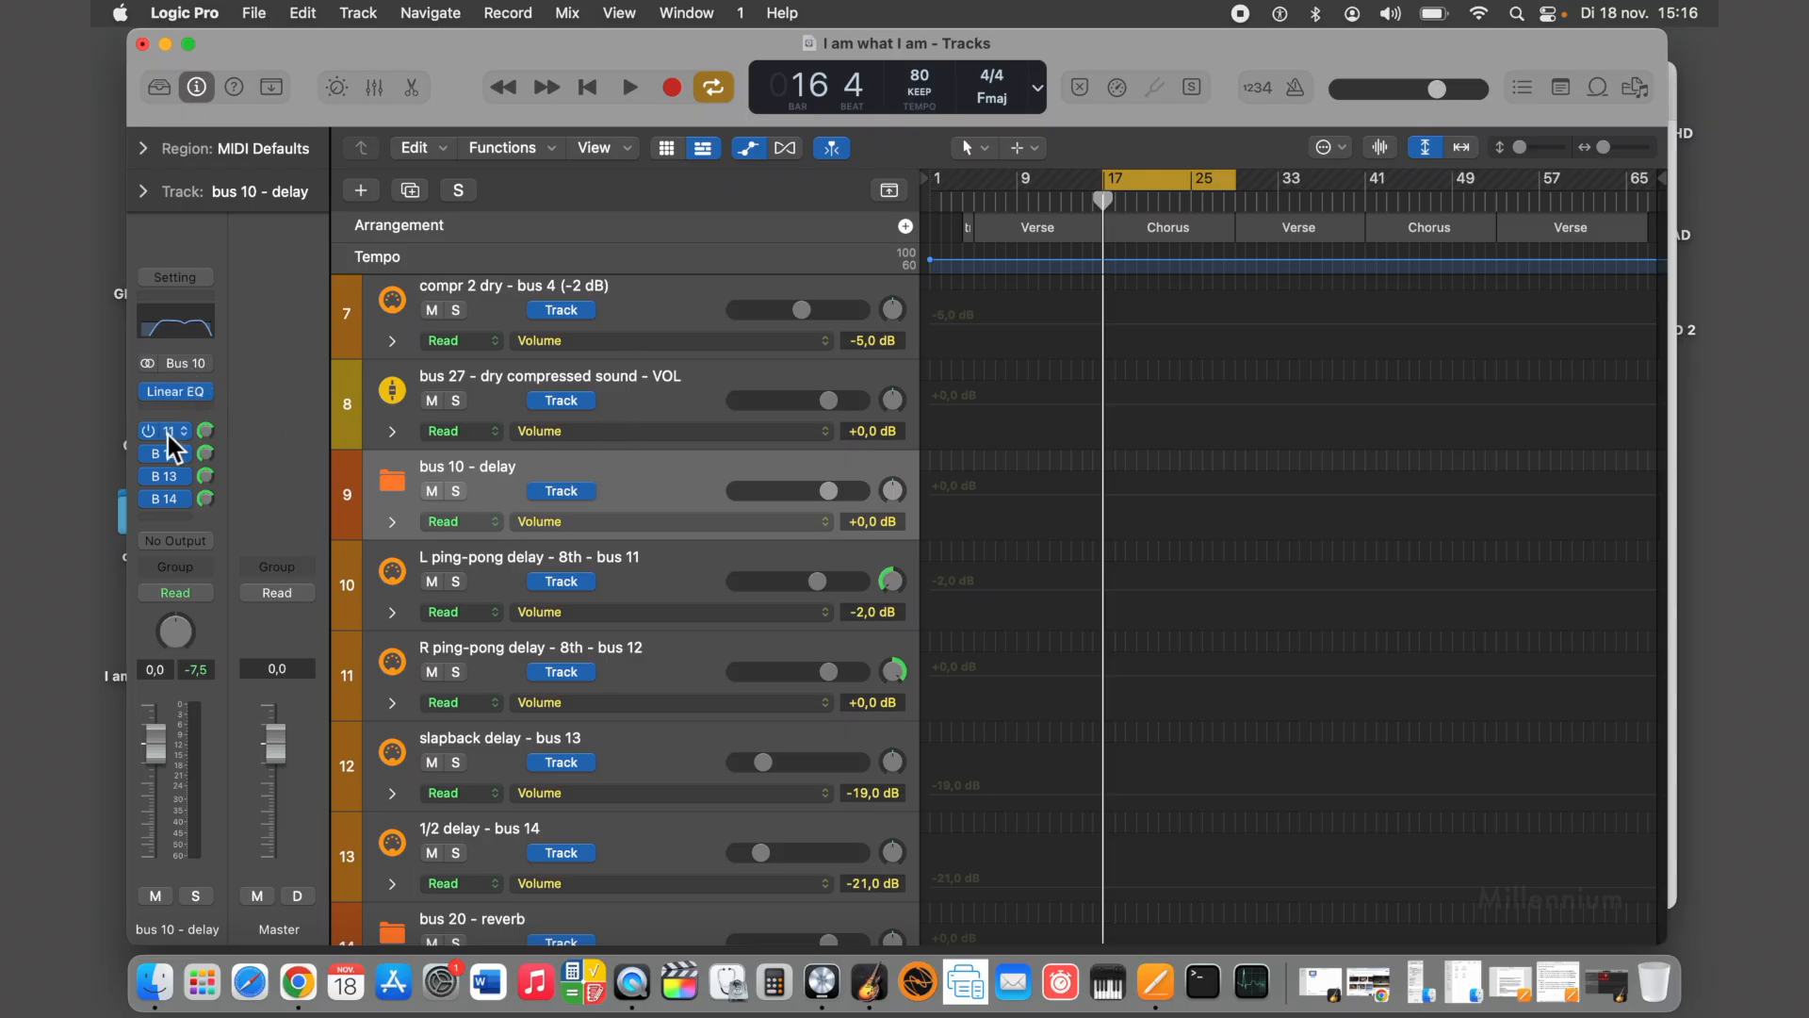
Try routing bus 10 - delay to Stereo Output to view the master plug-in chain, and restore its output to No Output
click(156, 543)
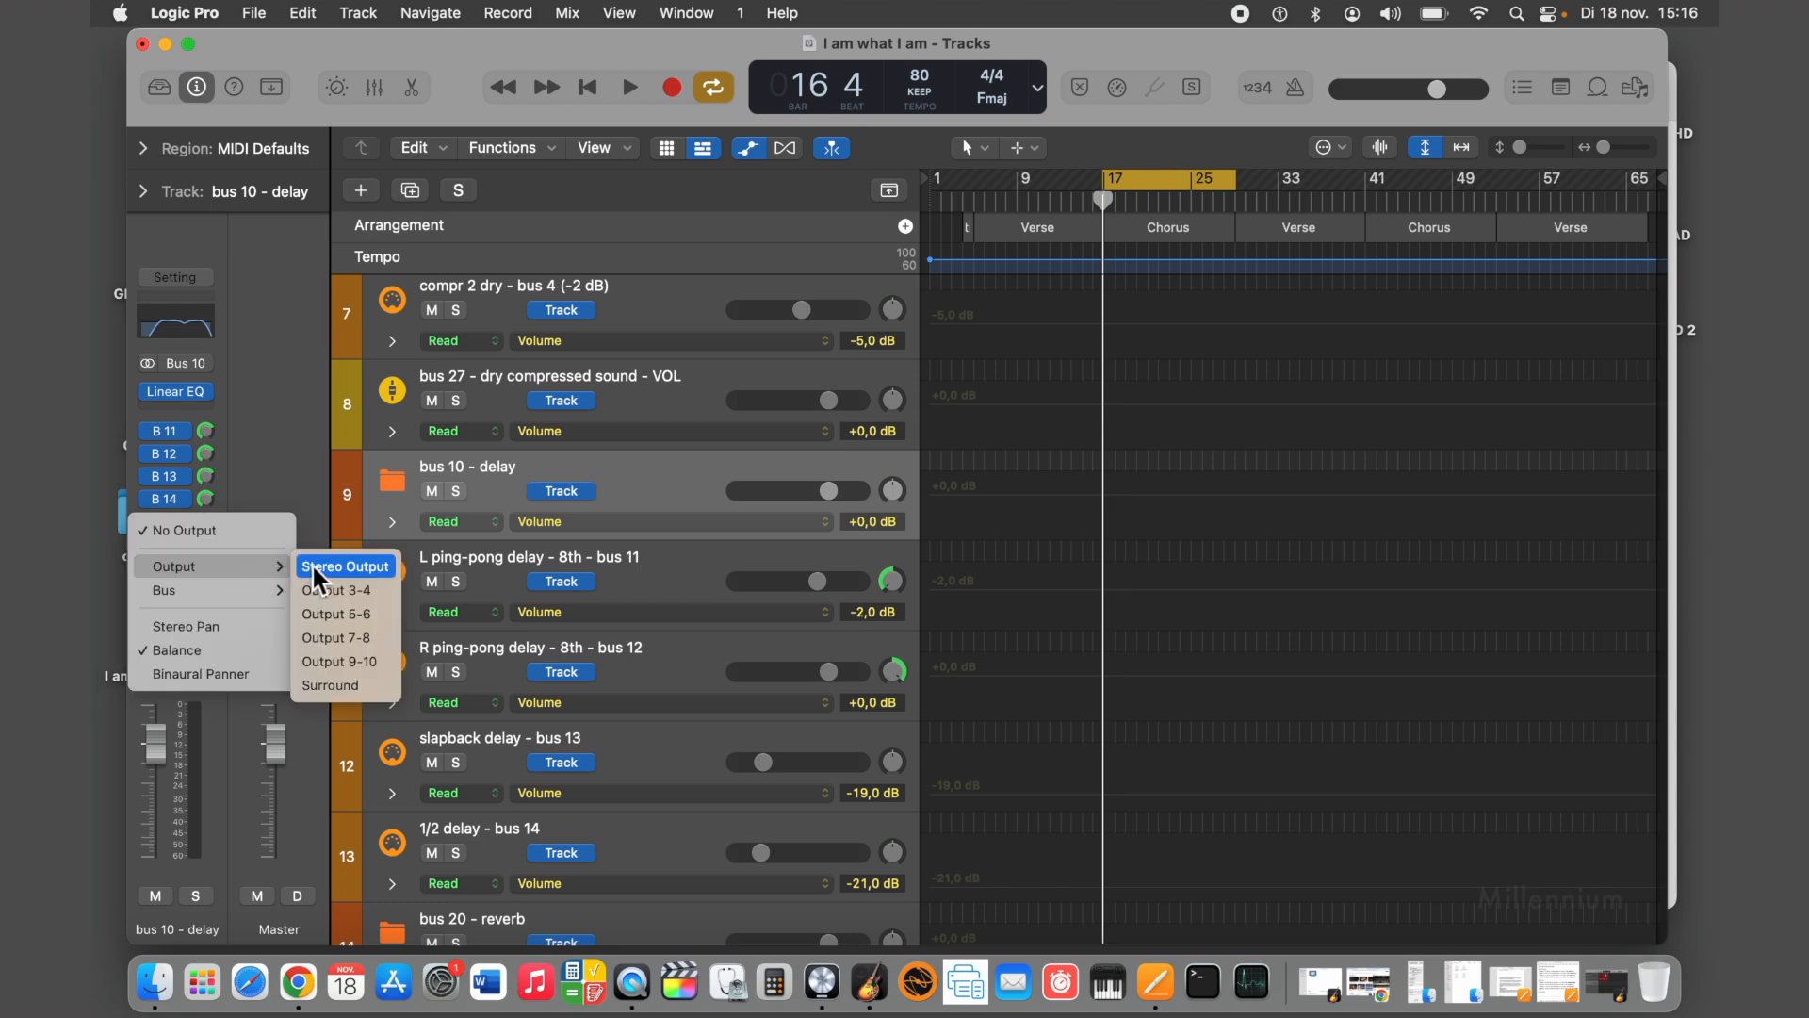
click(313, 565)
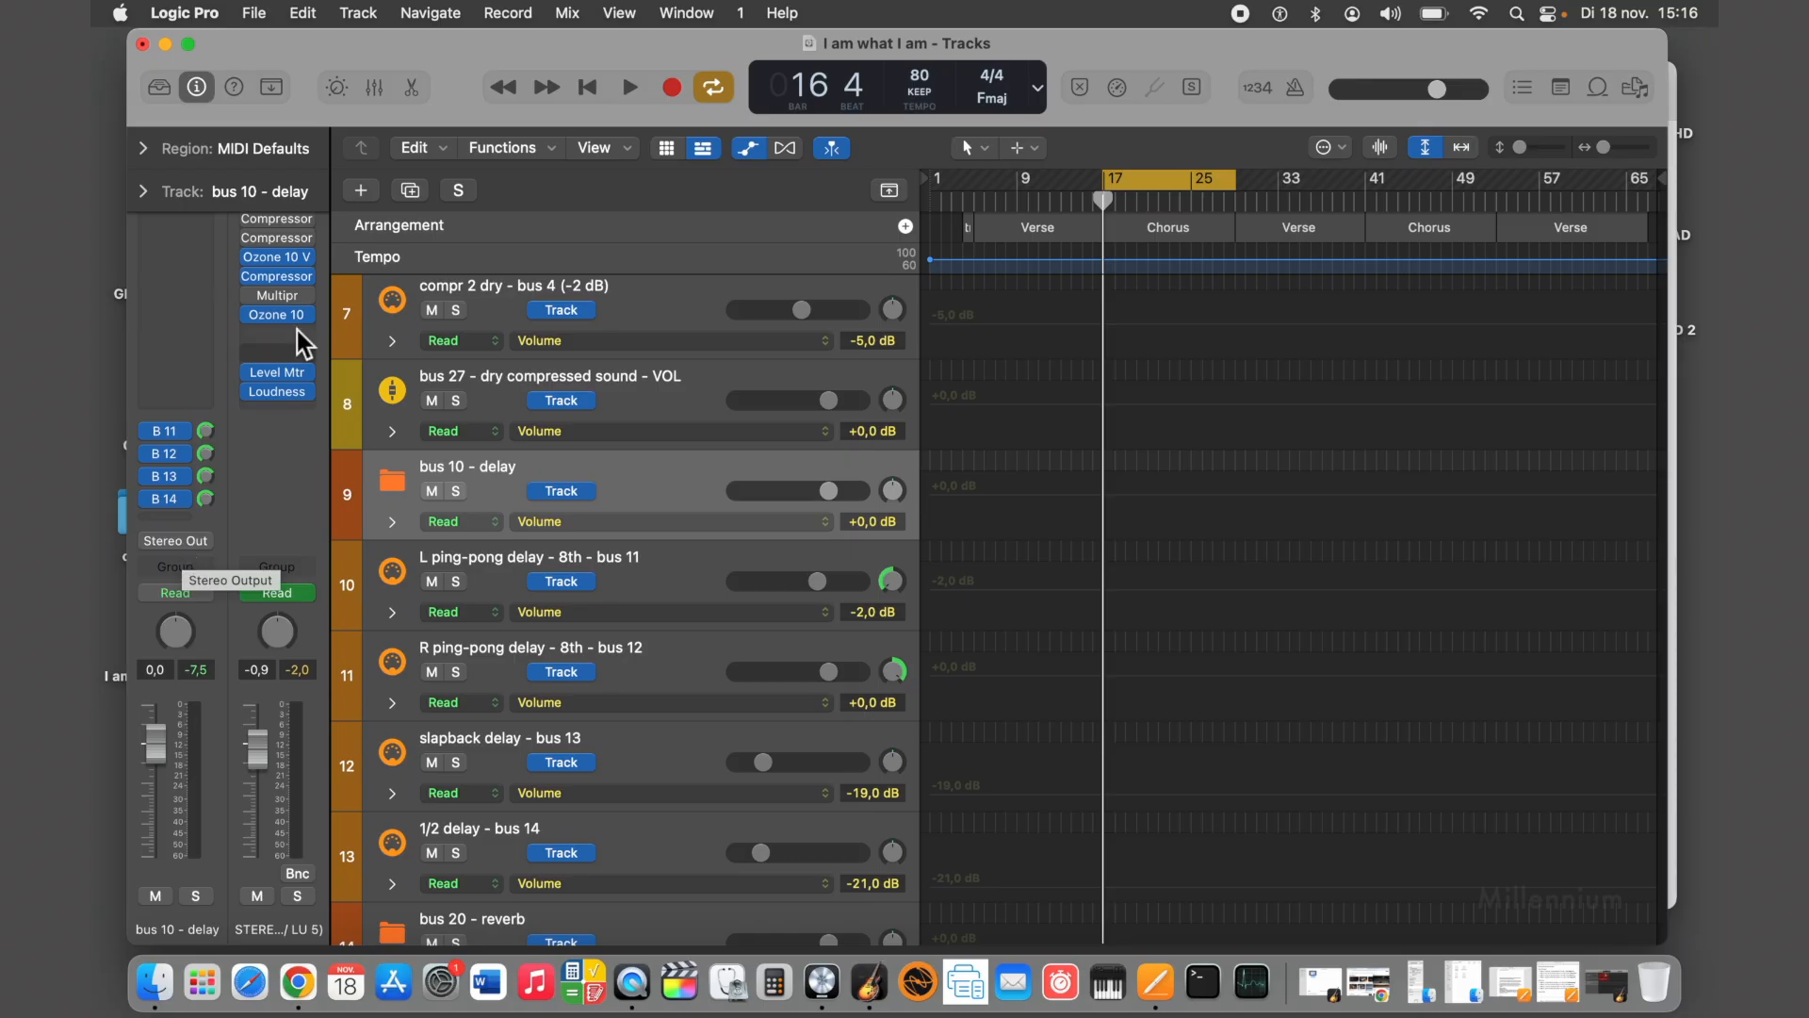
mouse_move(283, 396)
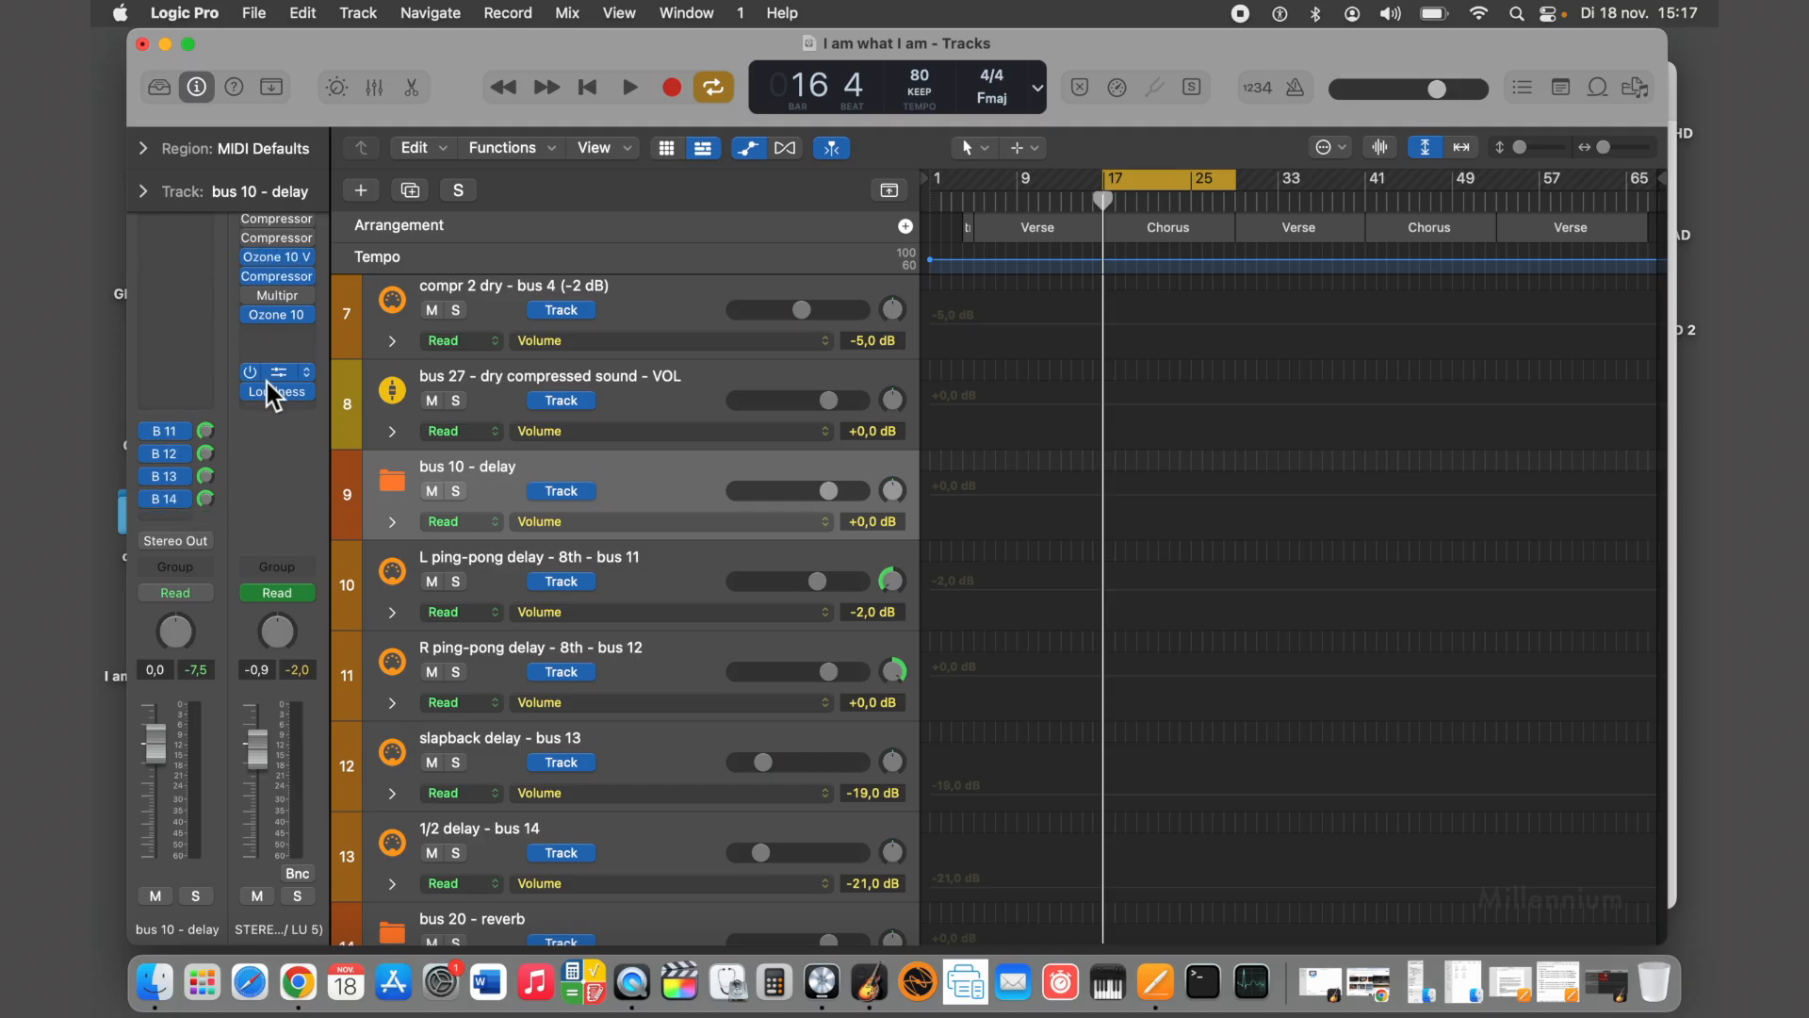
click(189, 543)
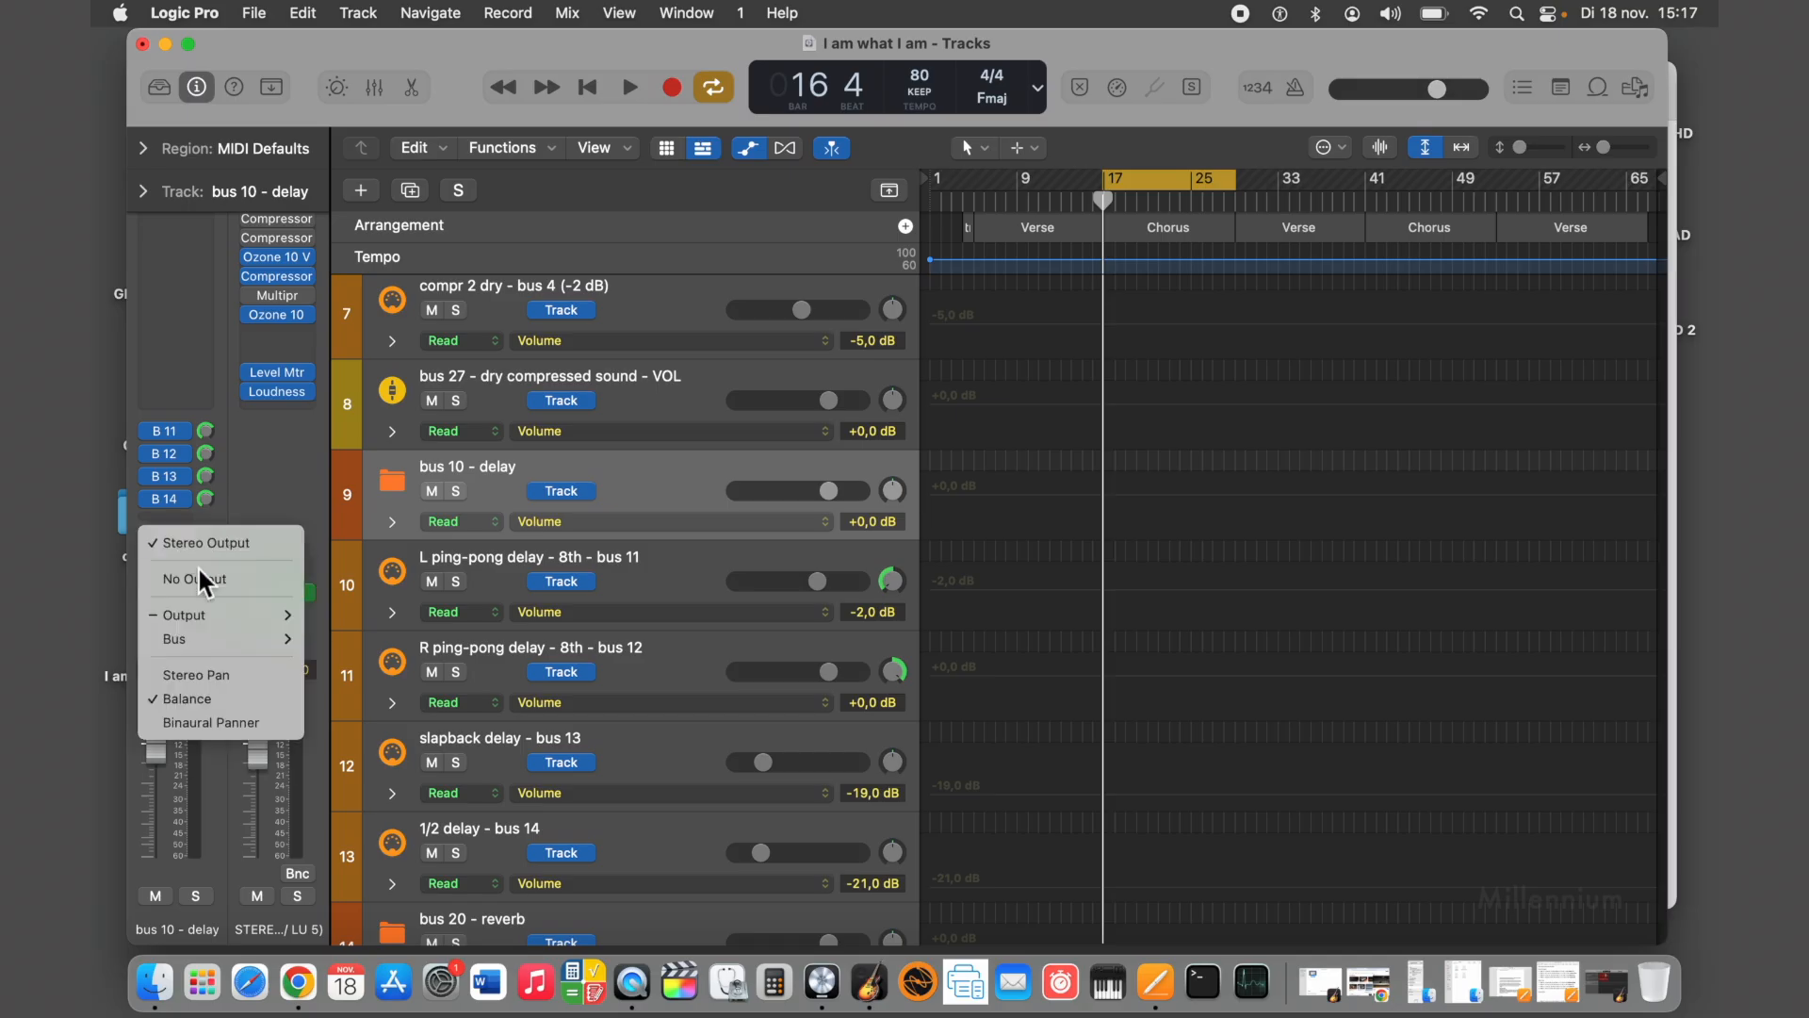
click(200, 579)
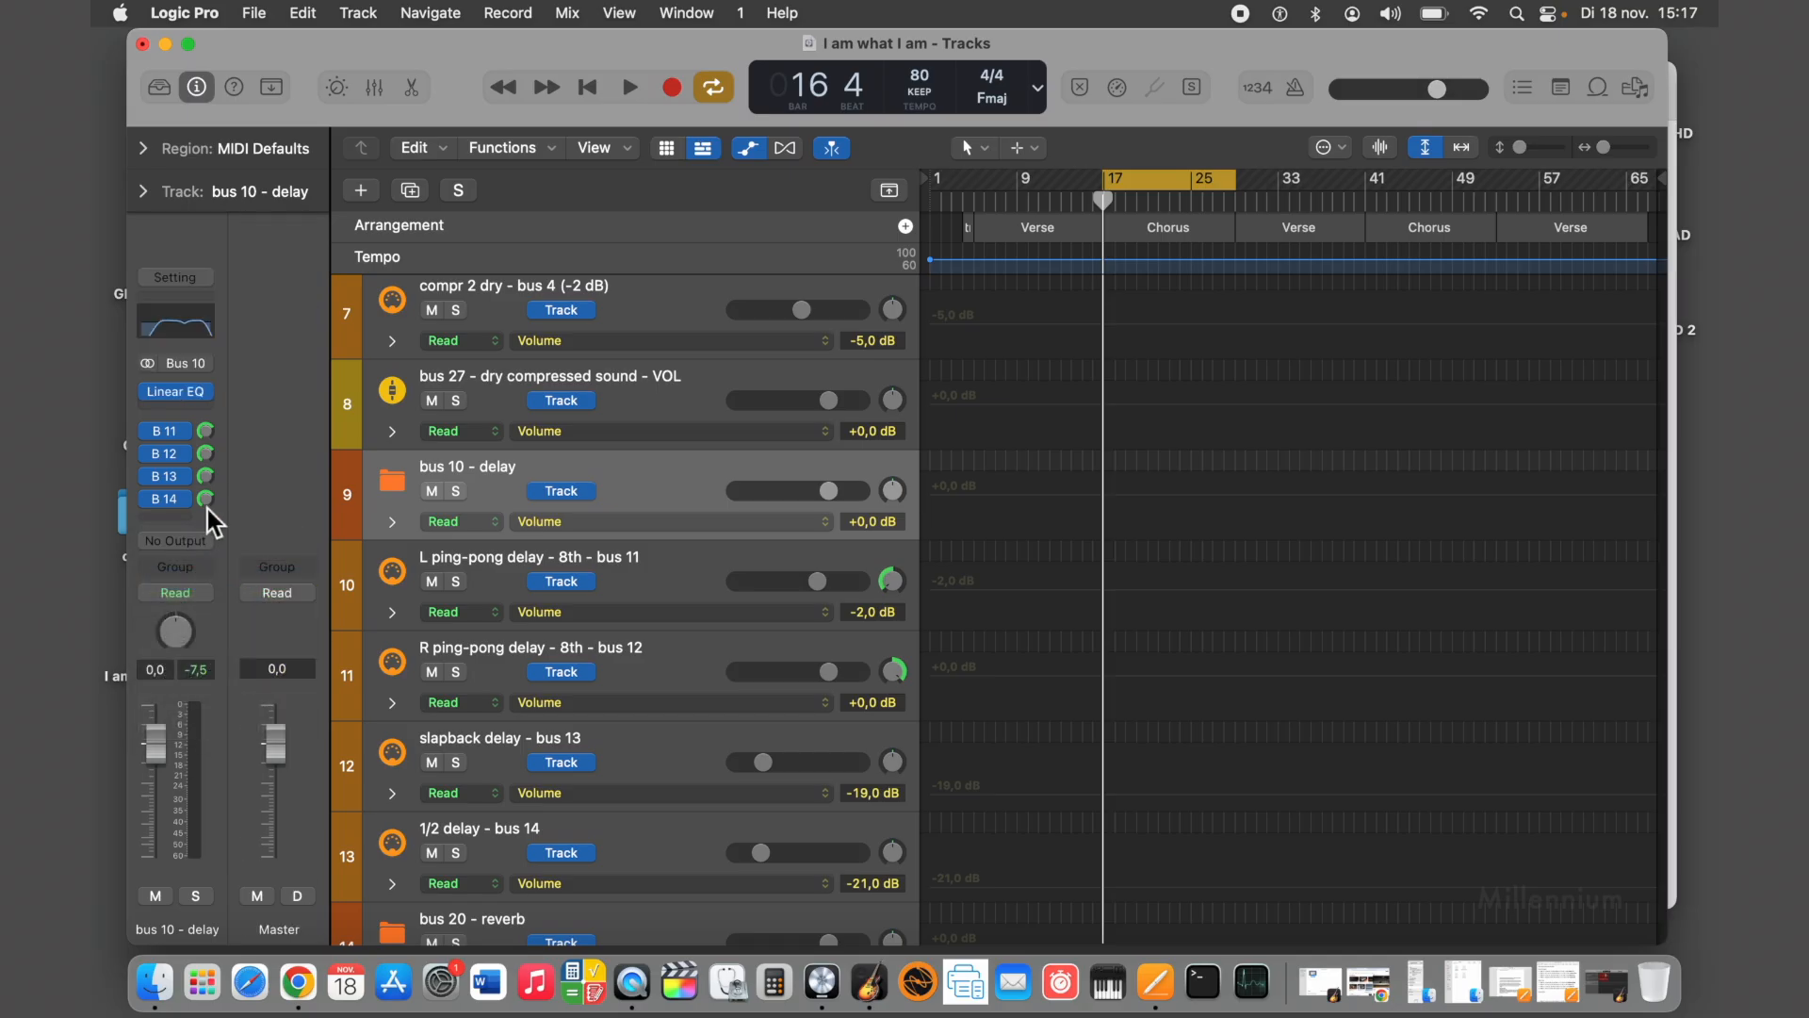
Display the bus 11 and bus 12 ping-pong delay channel strips through the sends of bus 10 - delay
click(179, 436)
click(108, 448)
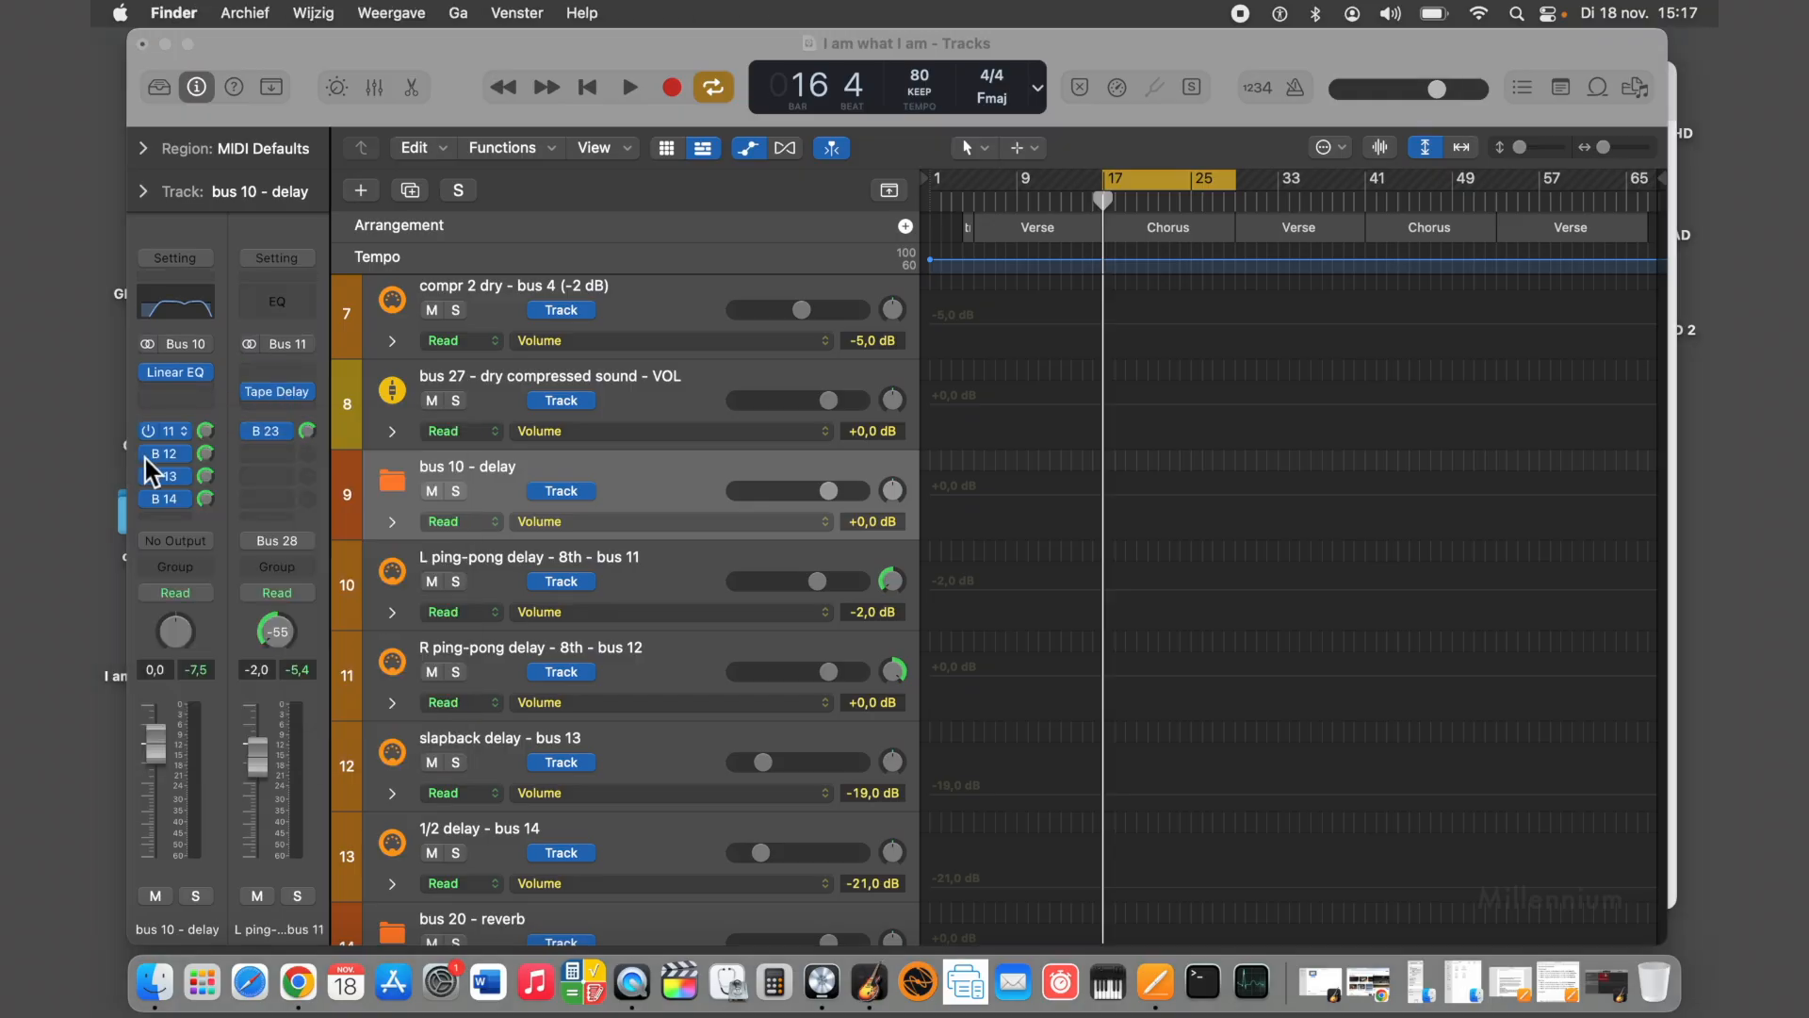
click(175, 458)
click(115, 448)
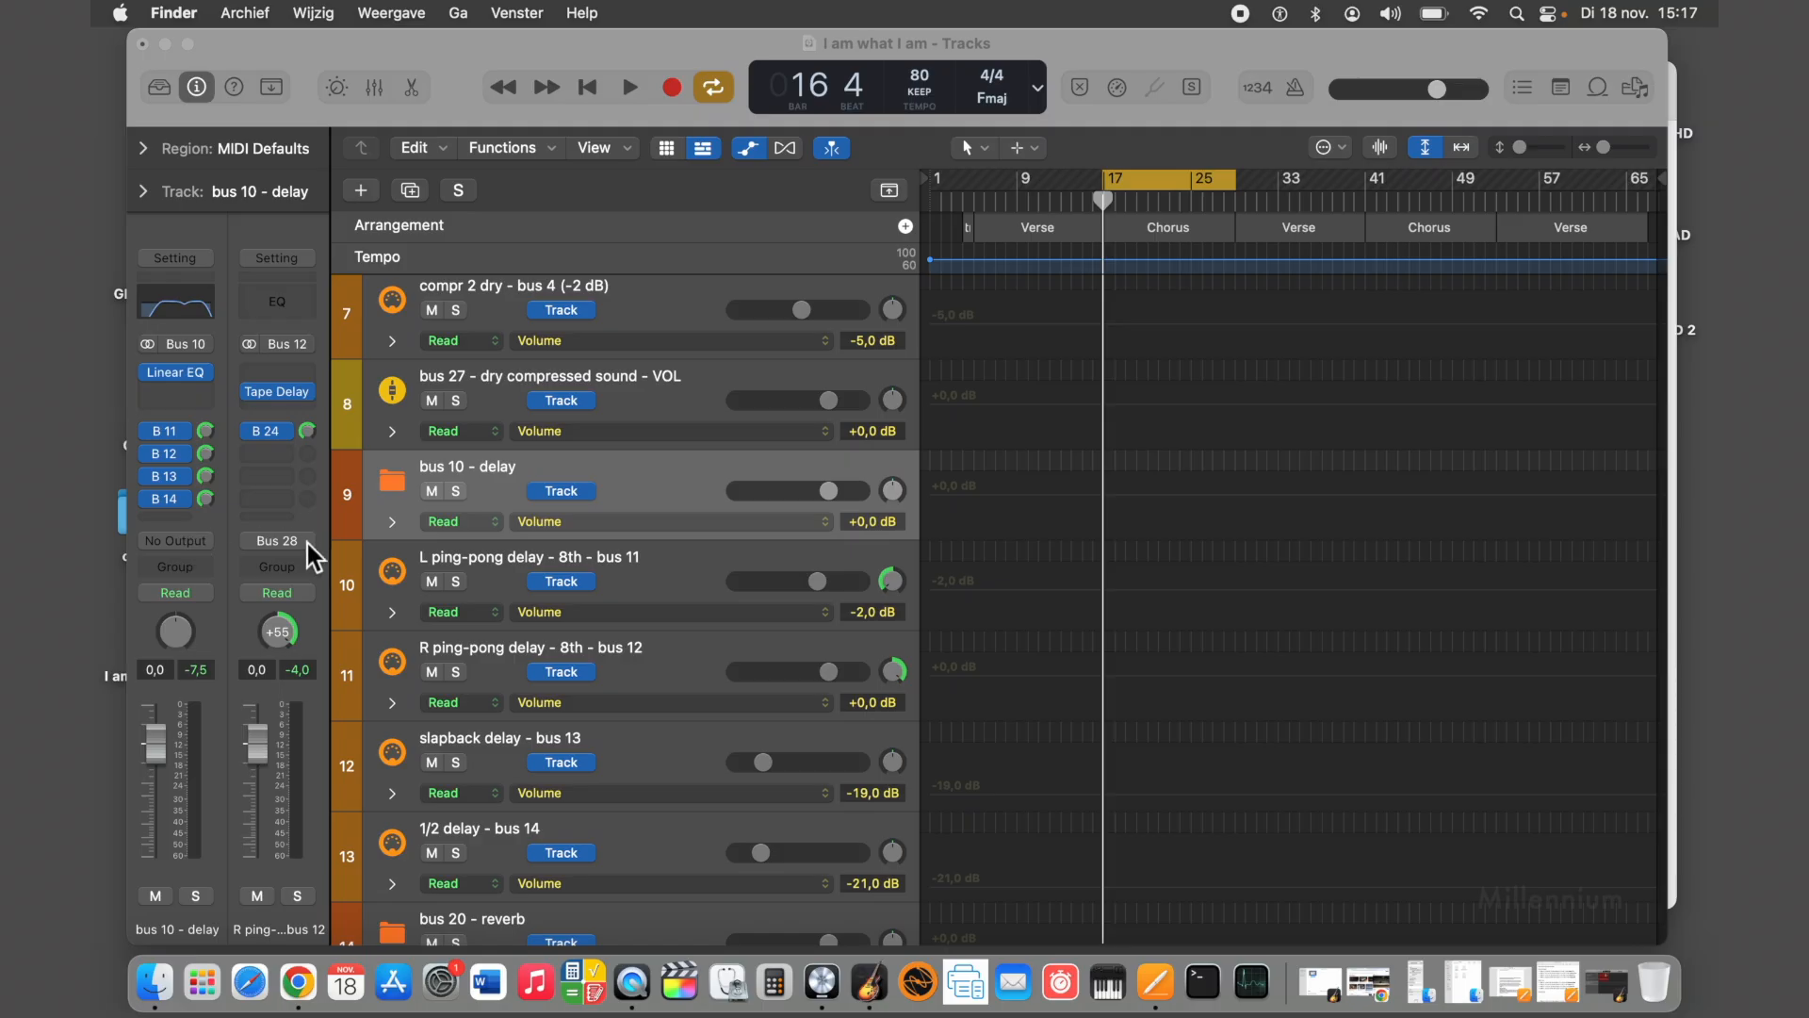
Look past the reverb and wet compression tracks and display the channel strip of bus 30 - Premaster DRUMS
scroll(524, 576, down, 3)
scroll(523, 575, down, 15)
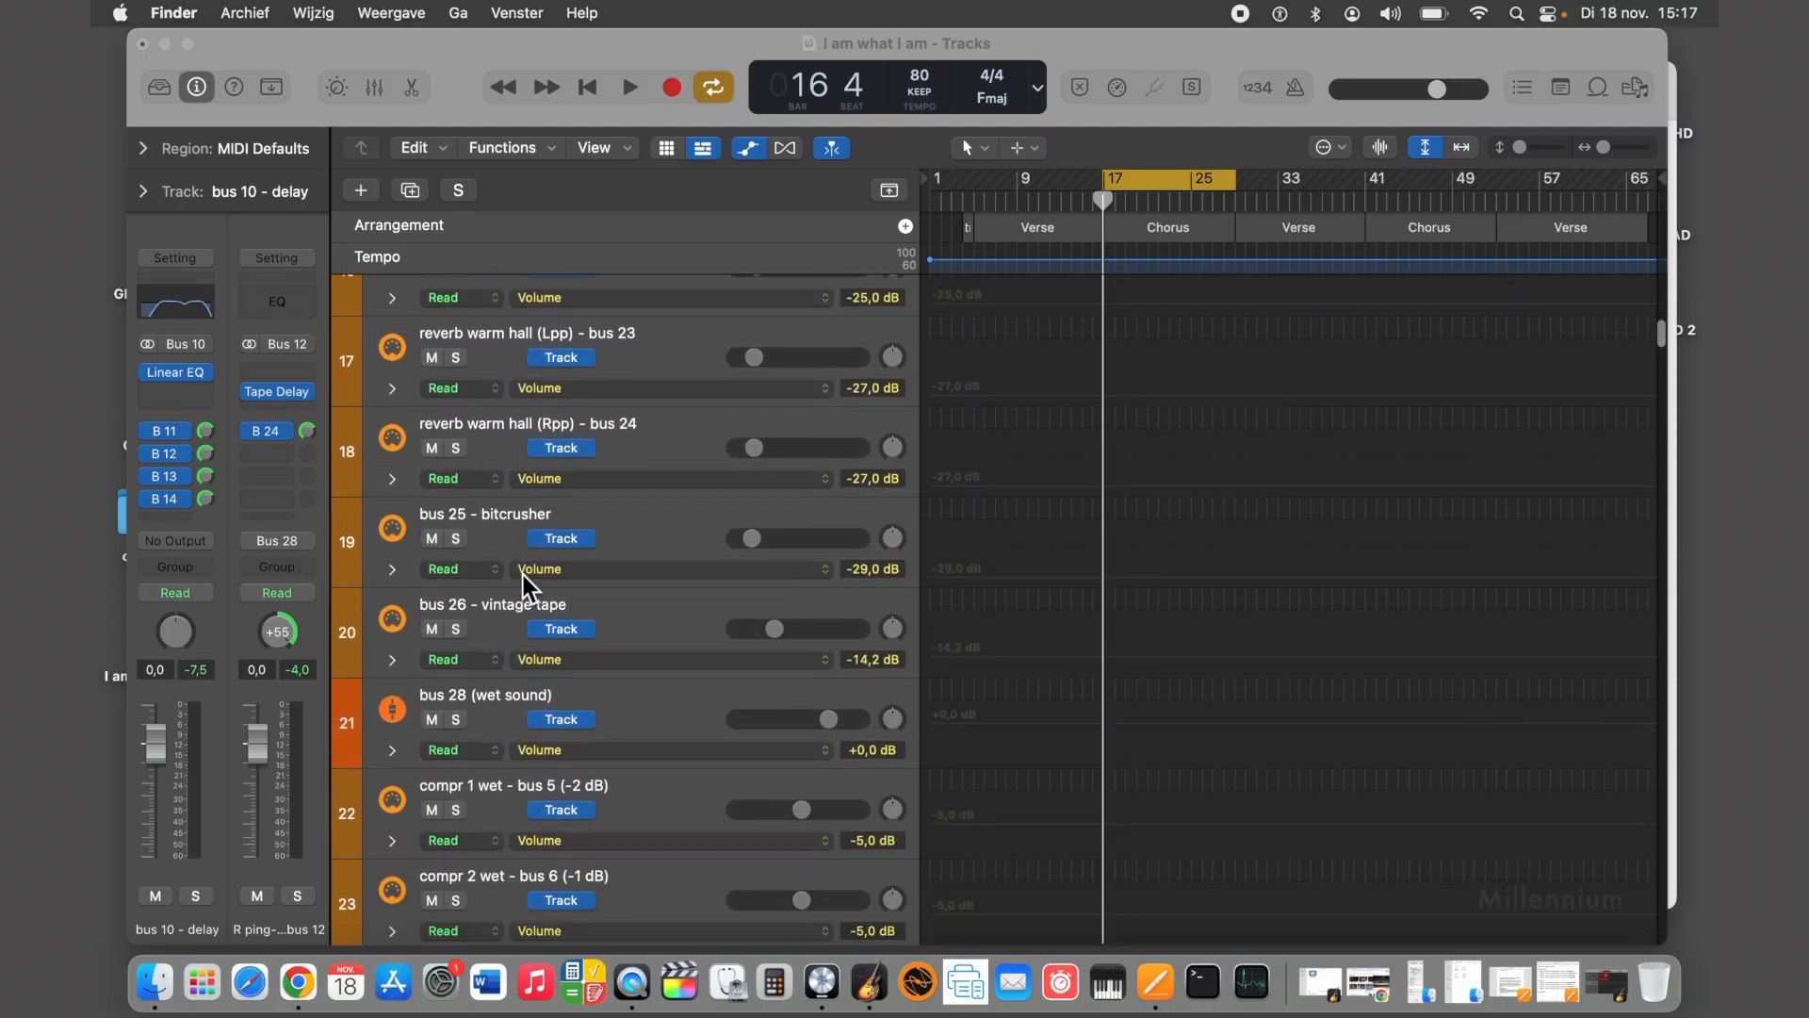
click(535, 589)
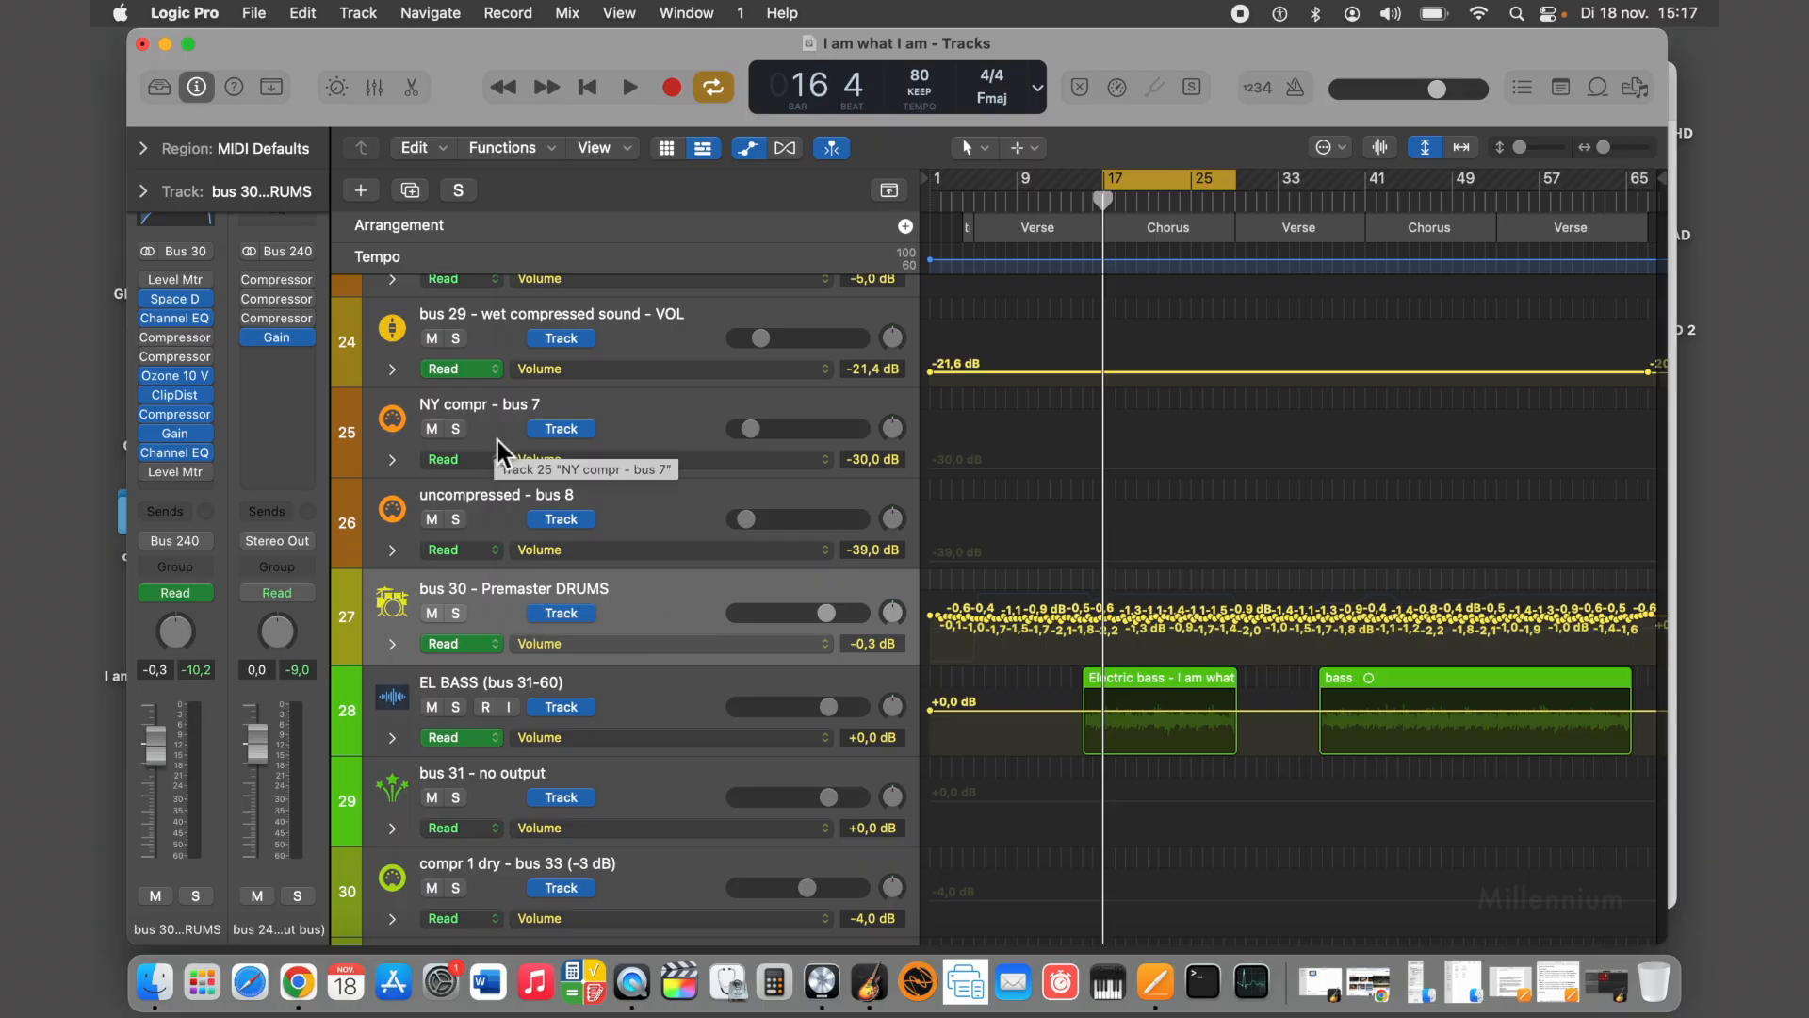
scroll(497, 439, up, 2)
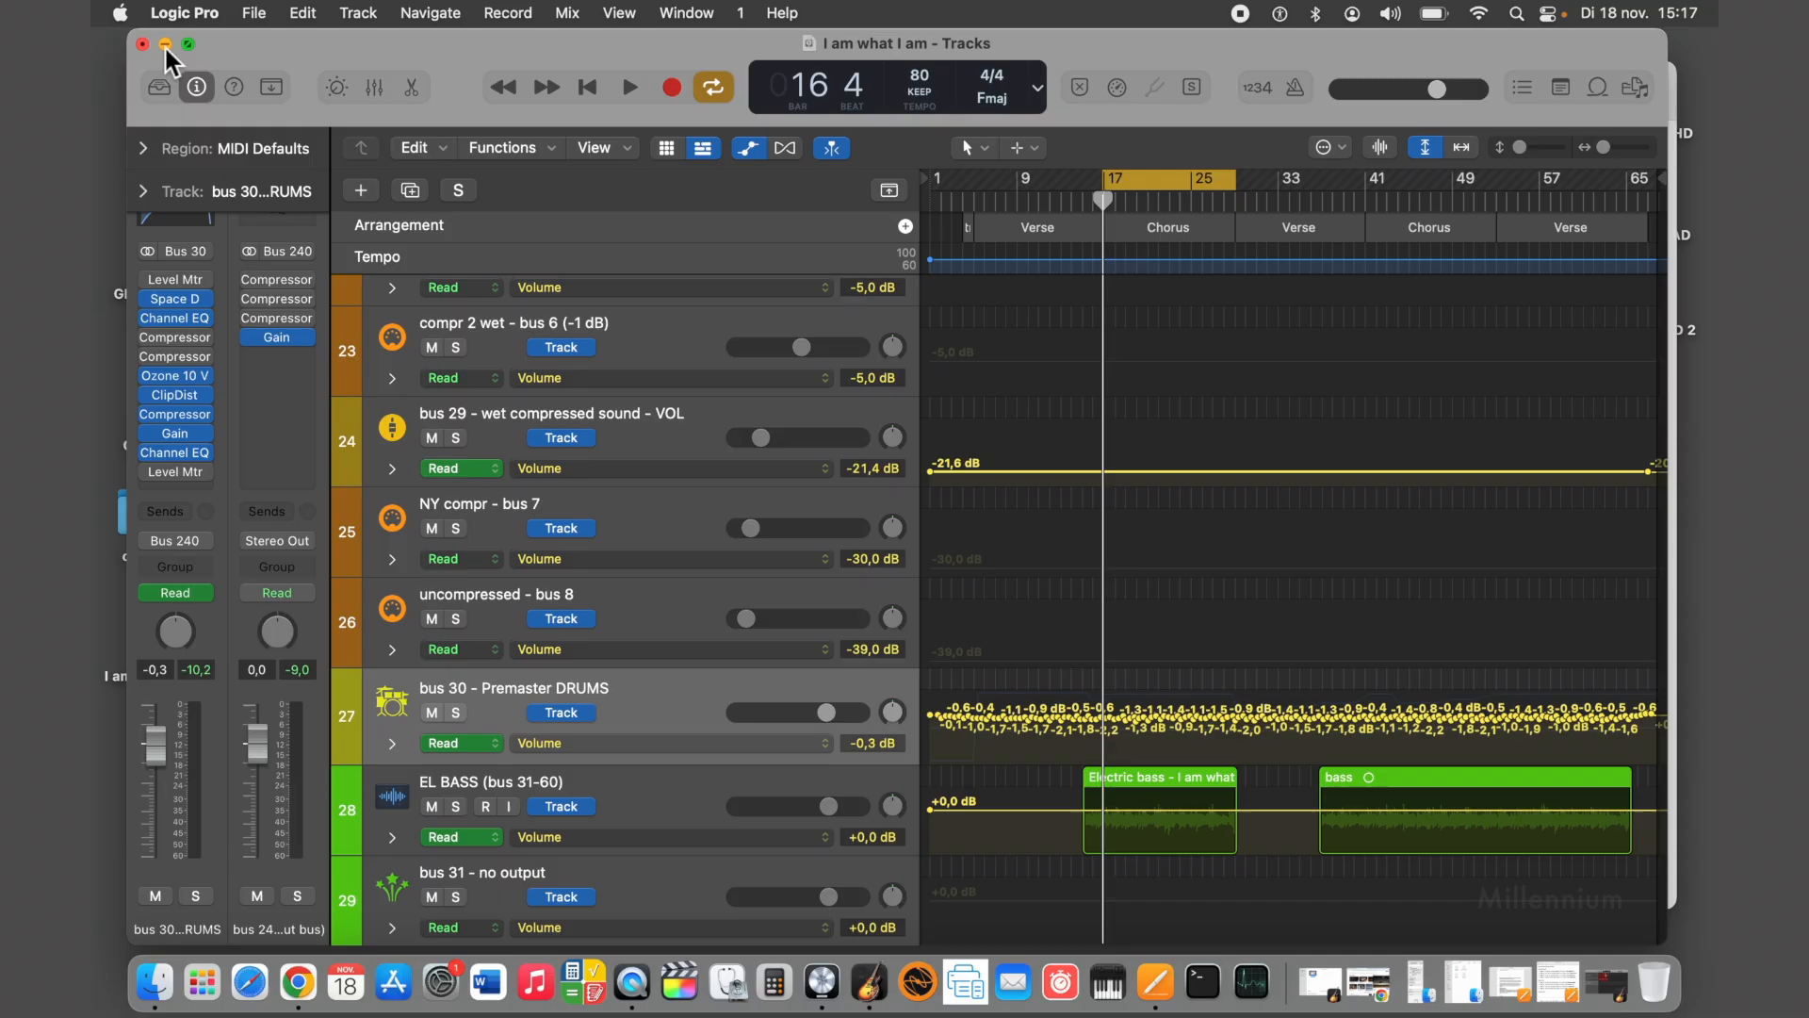
Inspect the Space Designer reverb settings on bus 30 - Premaster DRUMS and close the plug-in window
click(182, 319)
click(532, 323)
click(183, 303)
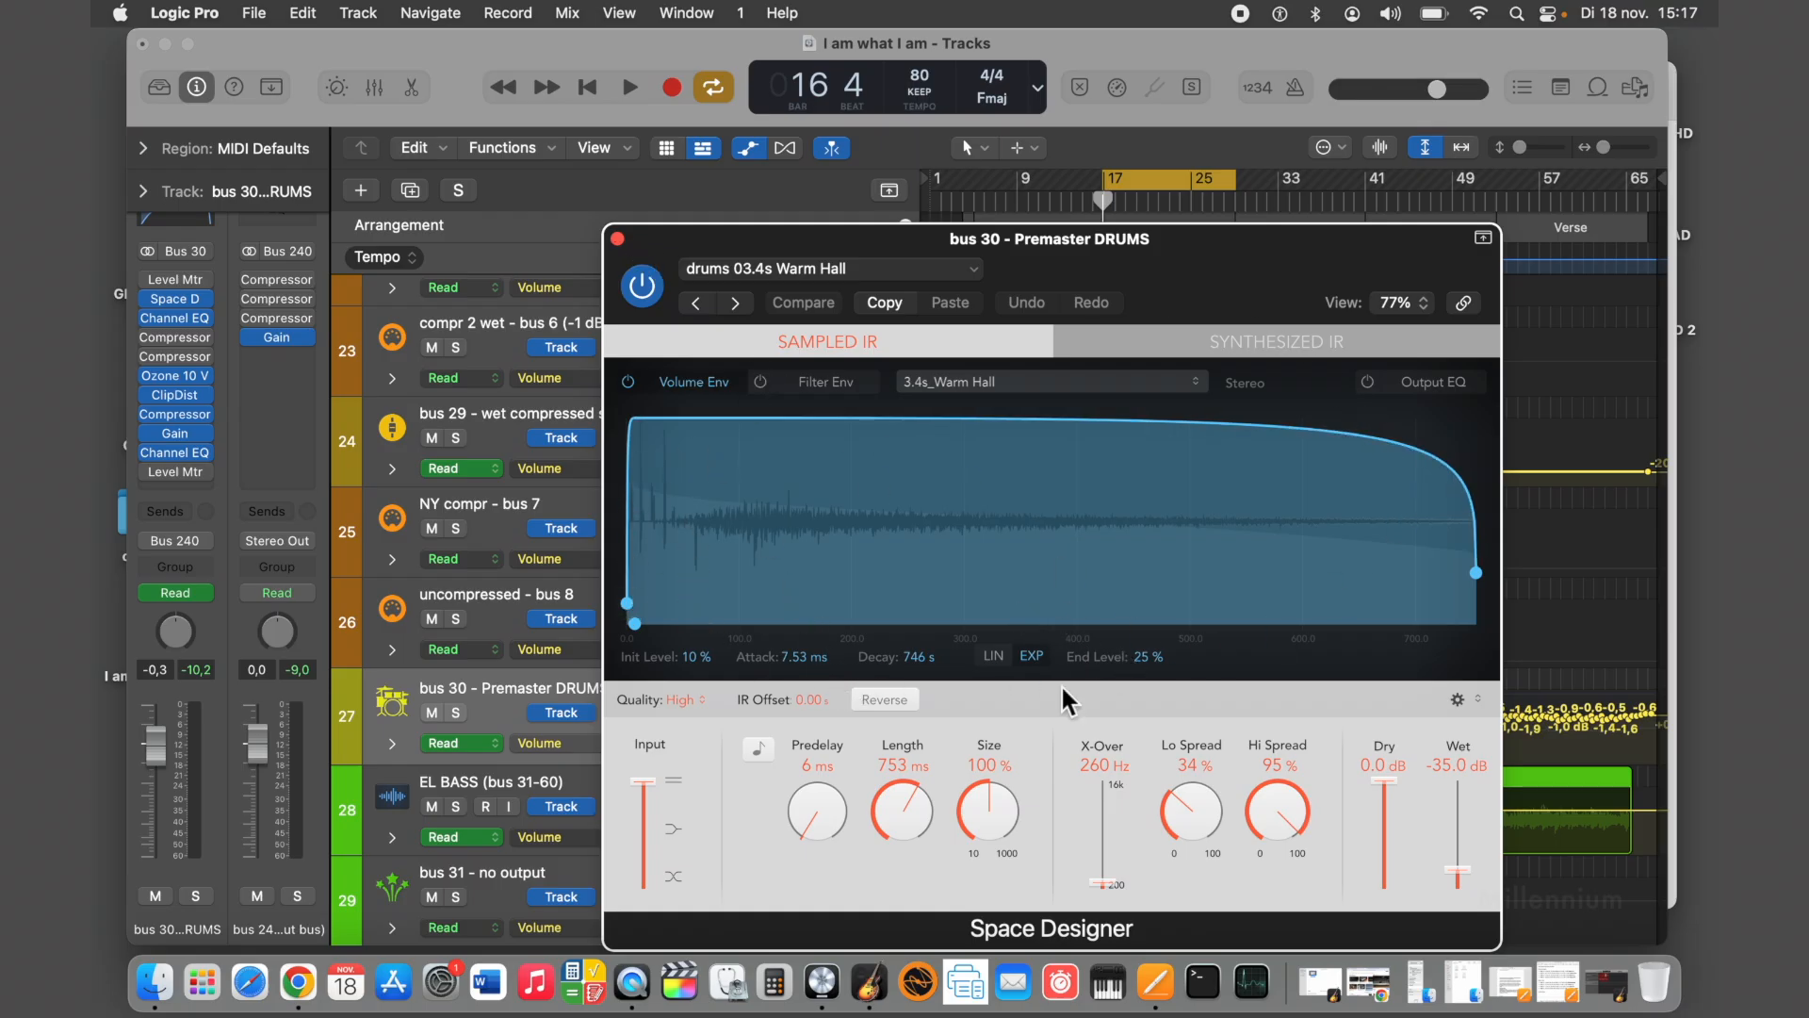
click(618, 238)
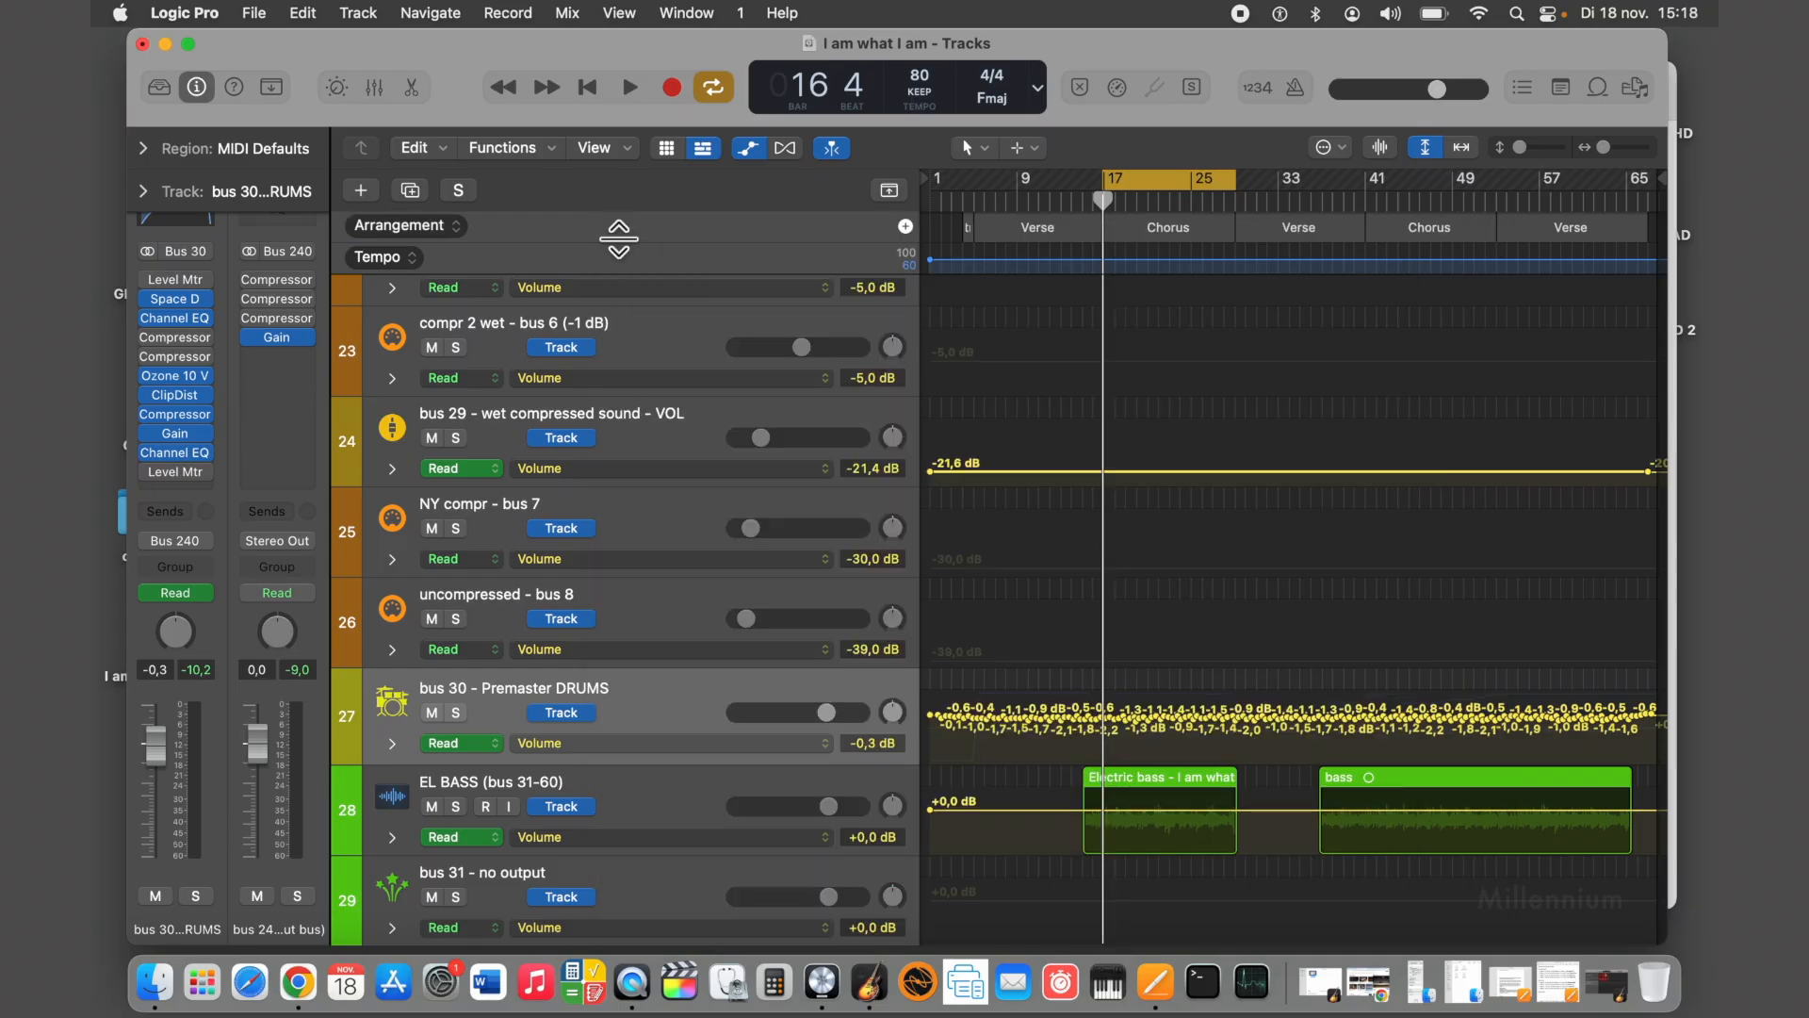
Review the drum tracks and browse the bus destinations for an empty send on bus 30 - Premaster DRUMS without assigning one
scroll(585, 436, up, 10)
scroll(581, 428, up, 5)
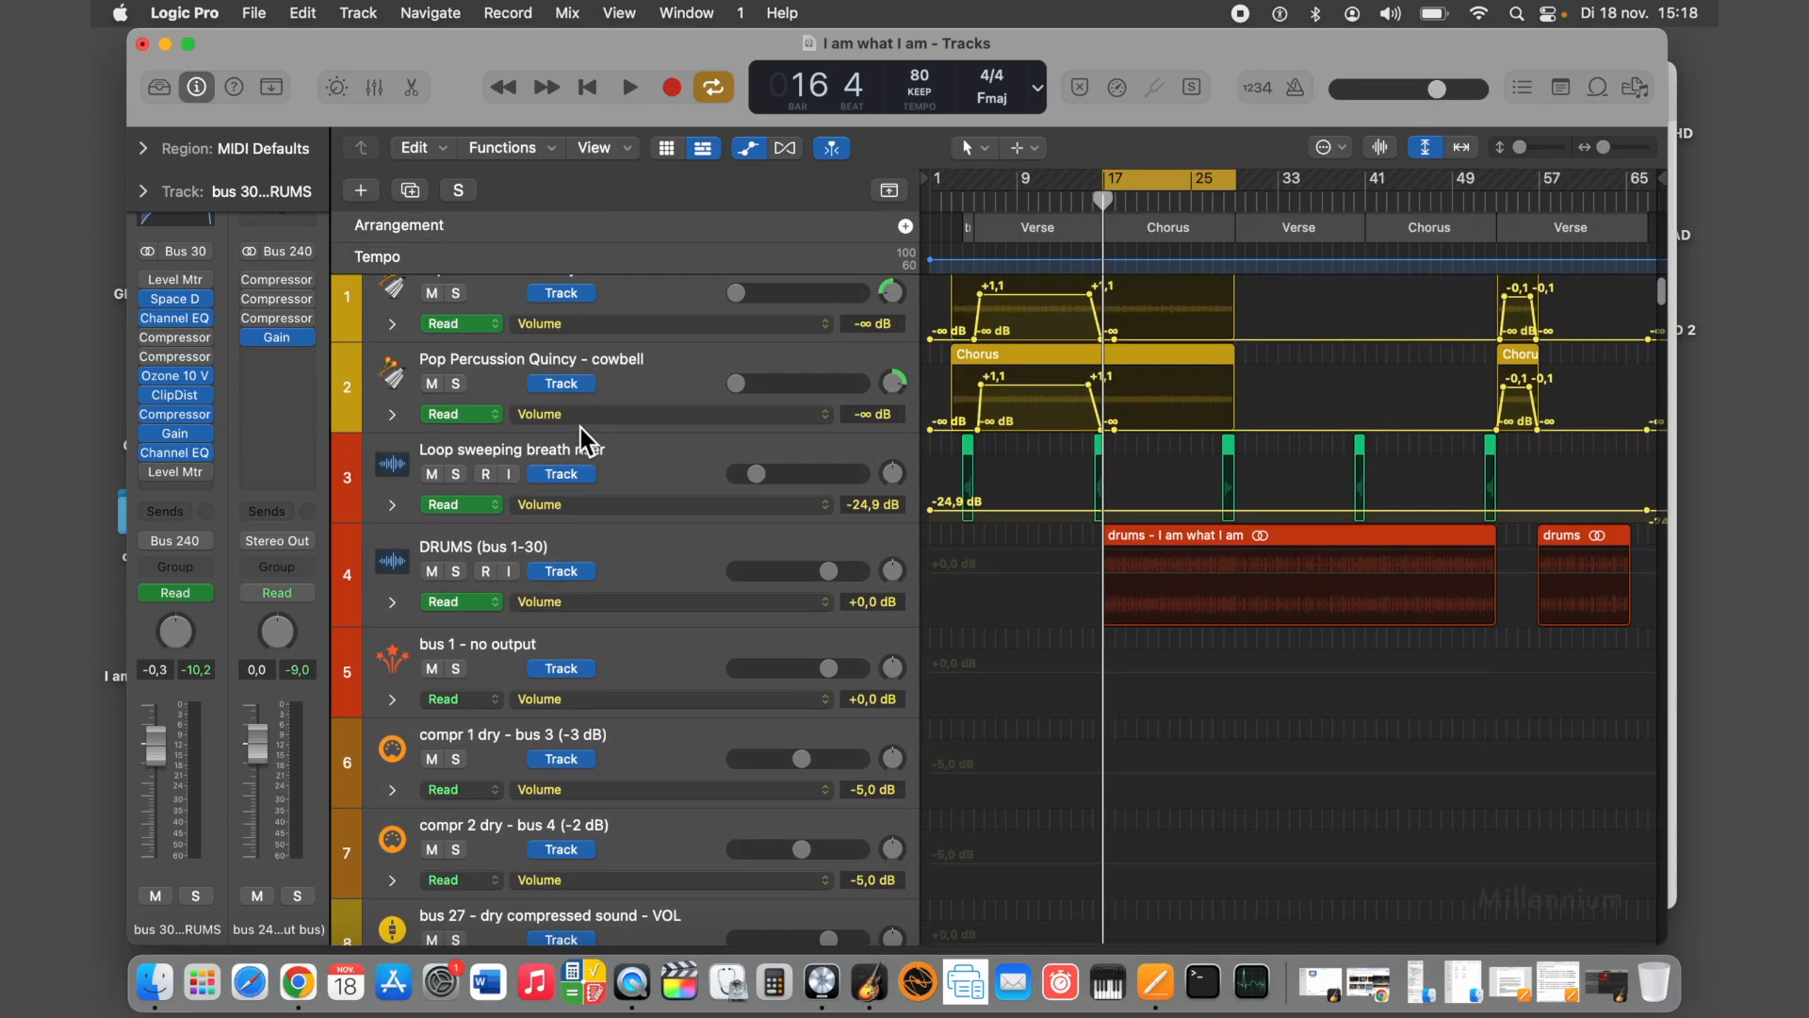
scroll(581, 428, down, 1)
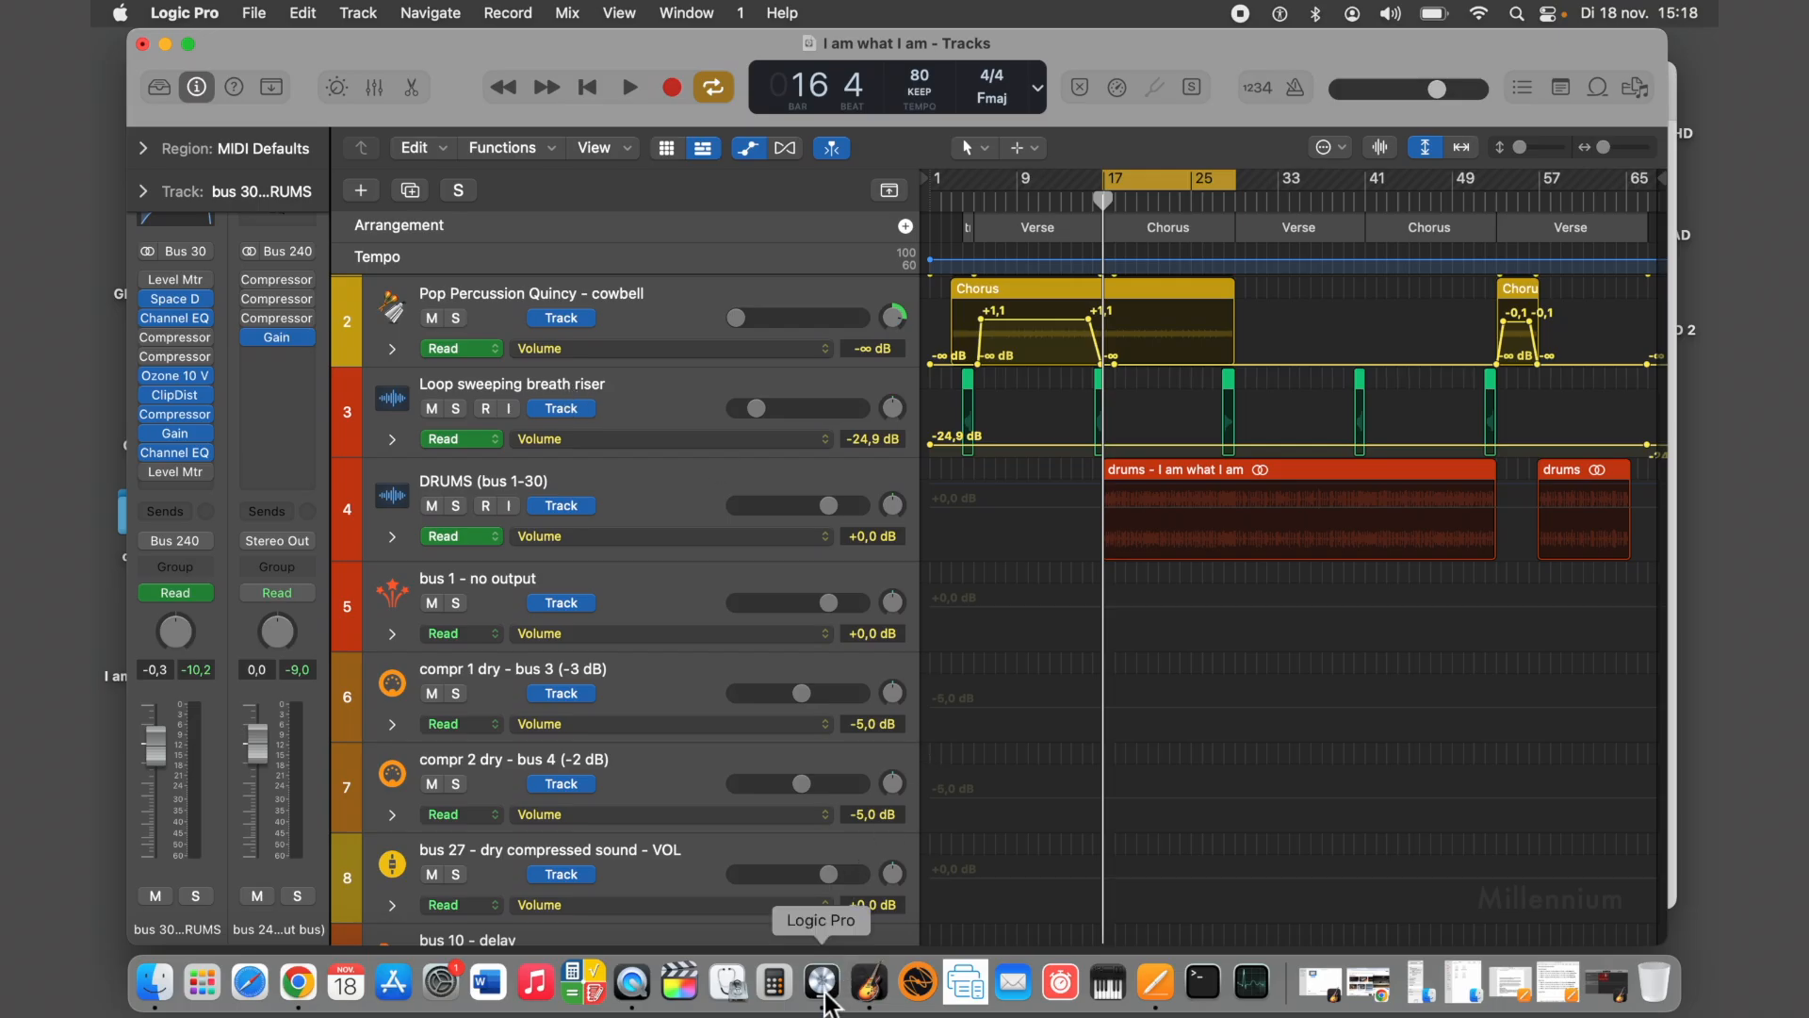
drag(171, 319, 172, 420)
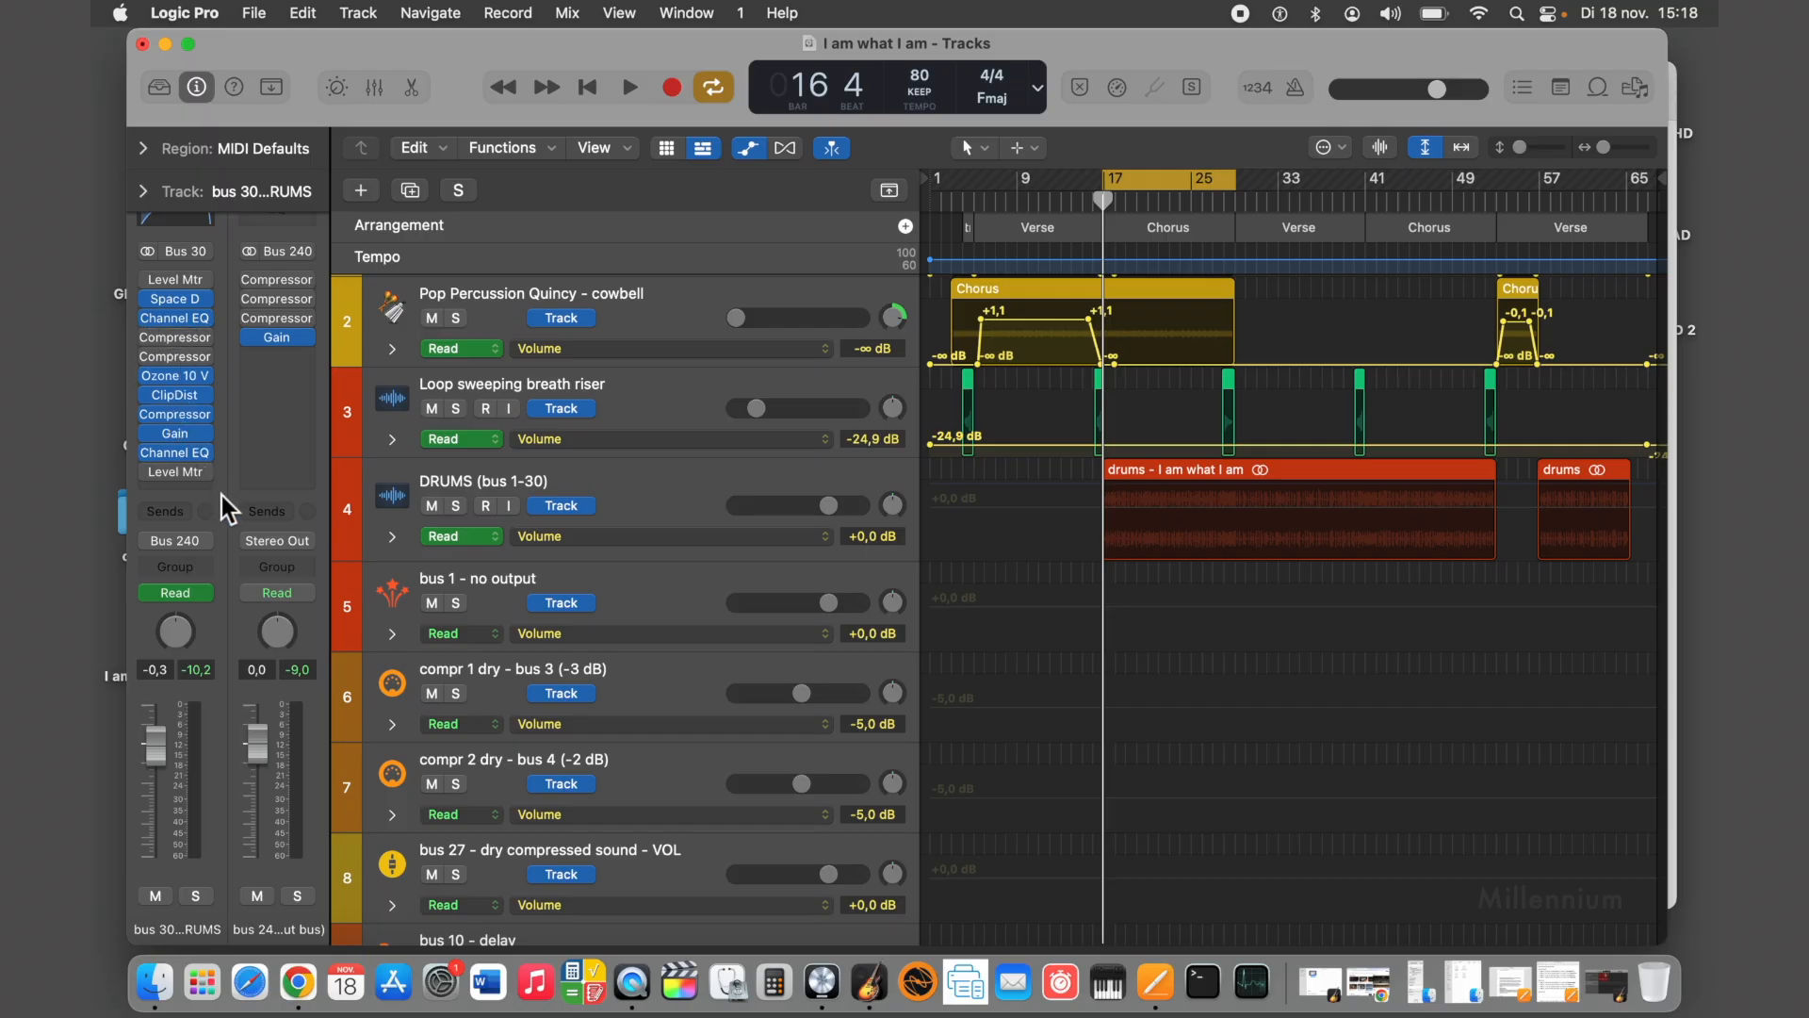
click(871, 997)
click(188, 514)
mouse_move(198, 544)
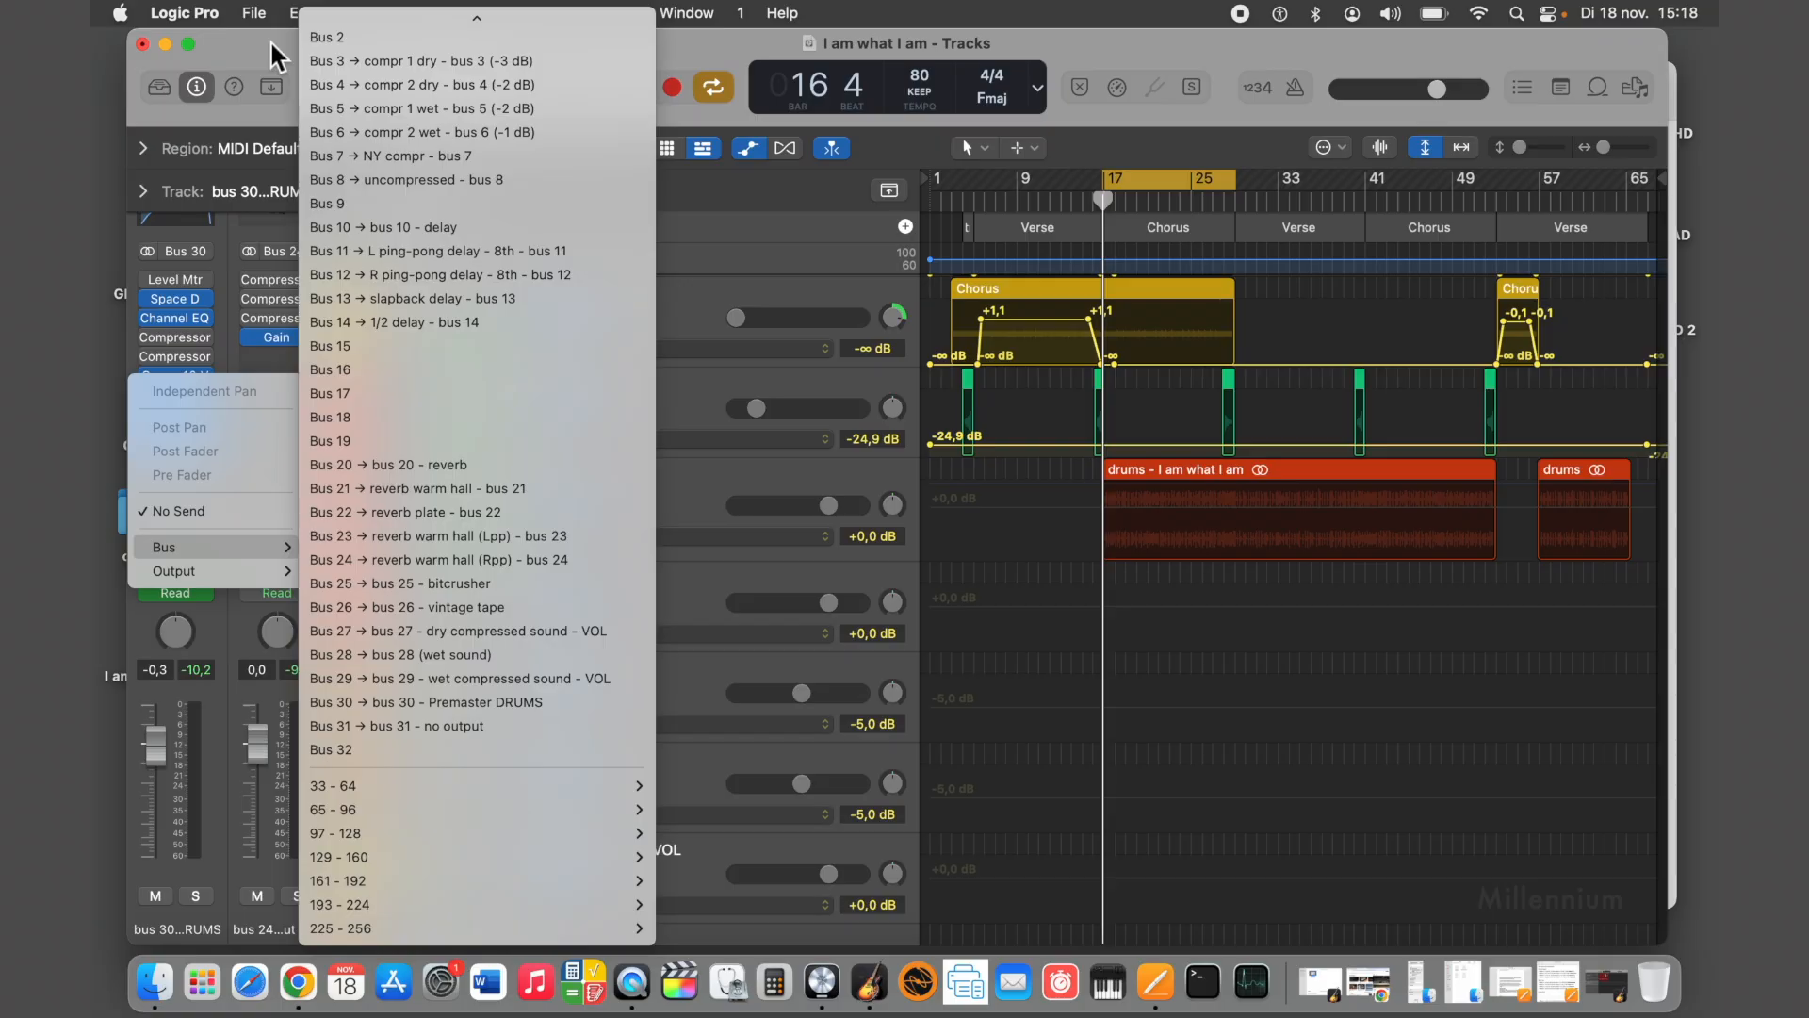
click(269, 39)
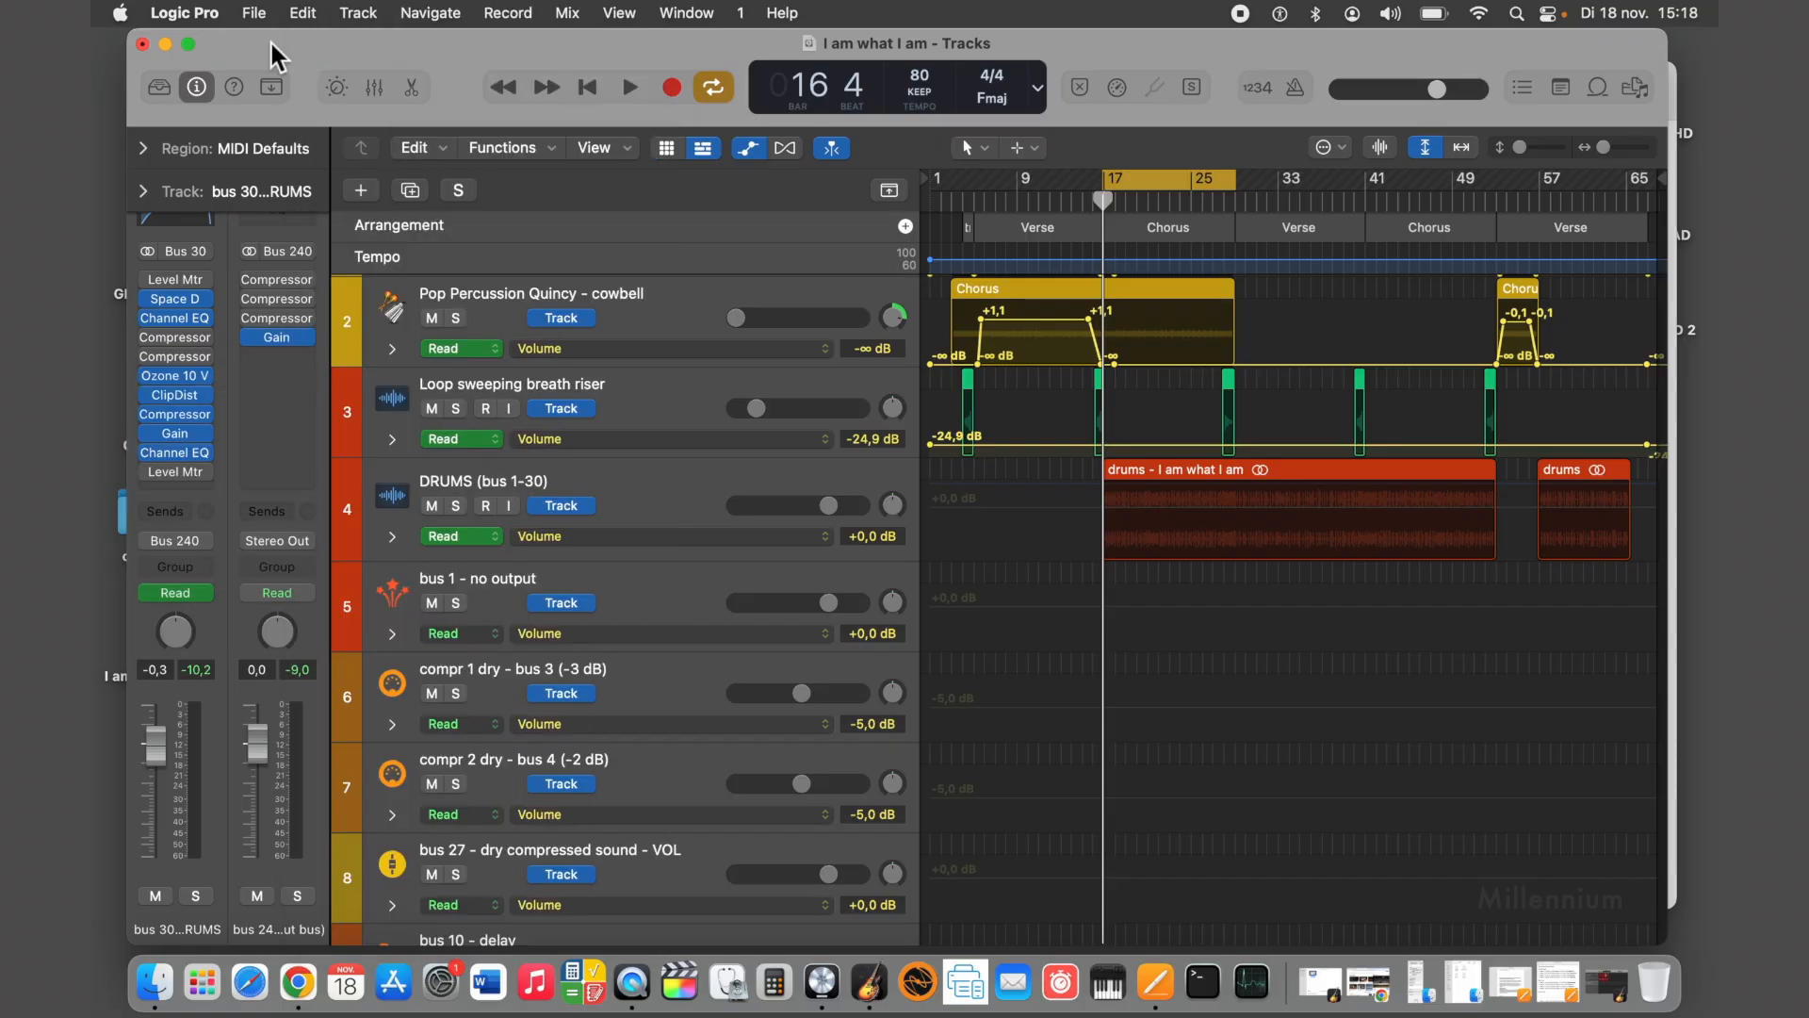
Display the channel strips of DRUMS (bus 1-30) and EL BASS (bus 31-60), comparing their bus track ranges
click(554, 484)
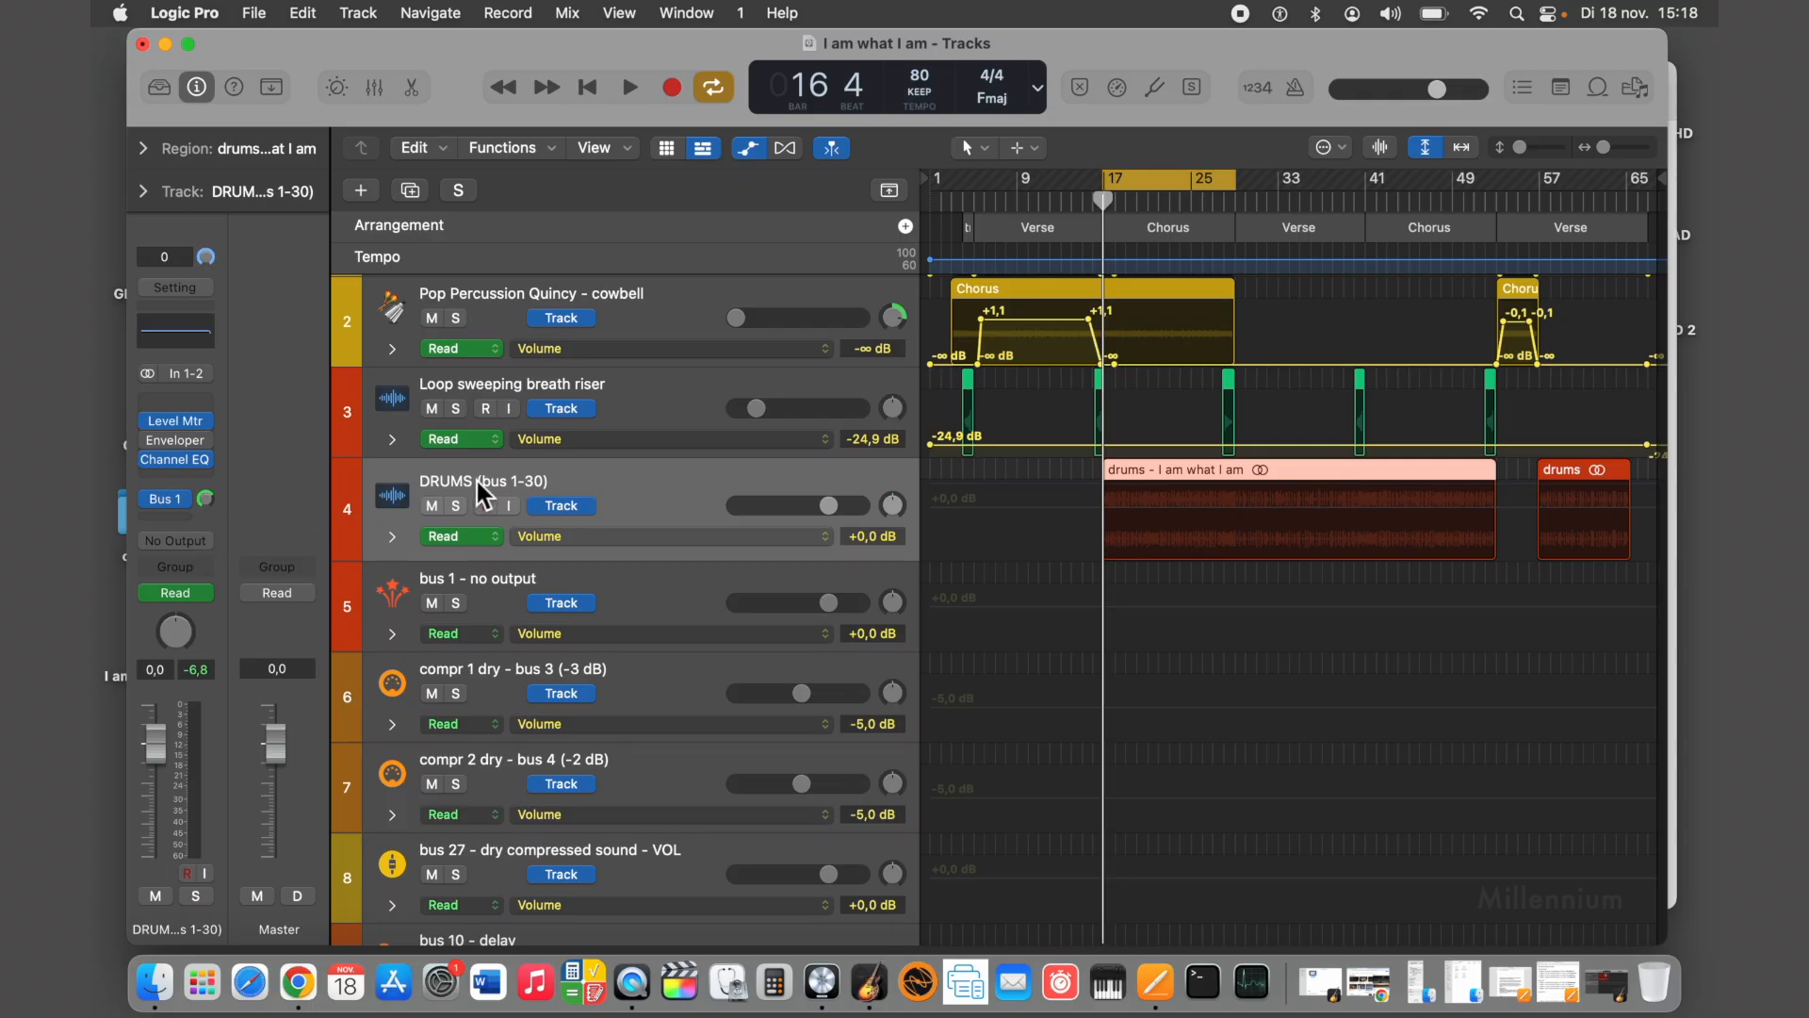
mouse_move(169, 441)
scroll(609, 494, down, 20)
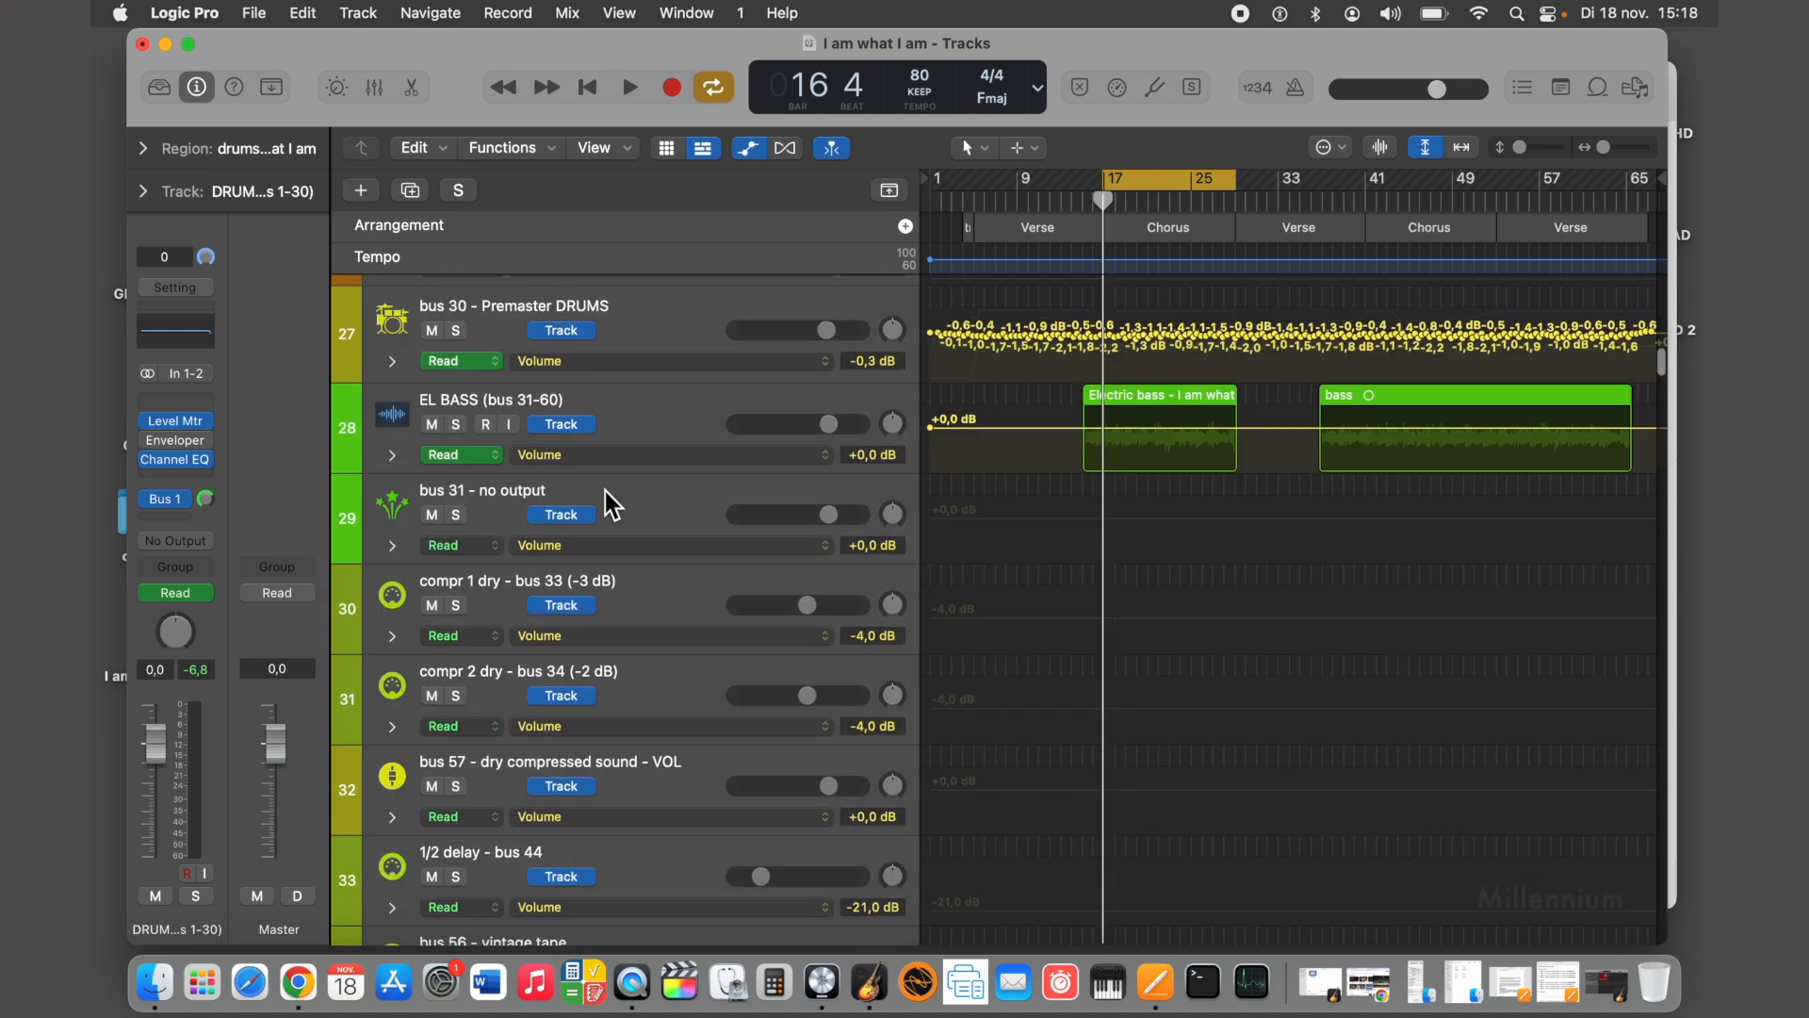
click(614, 409)
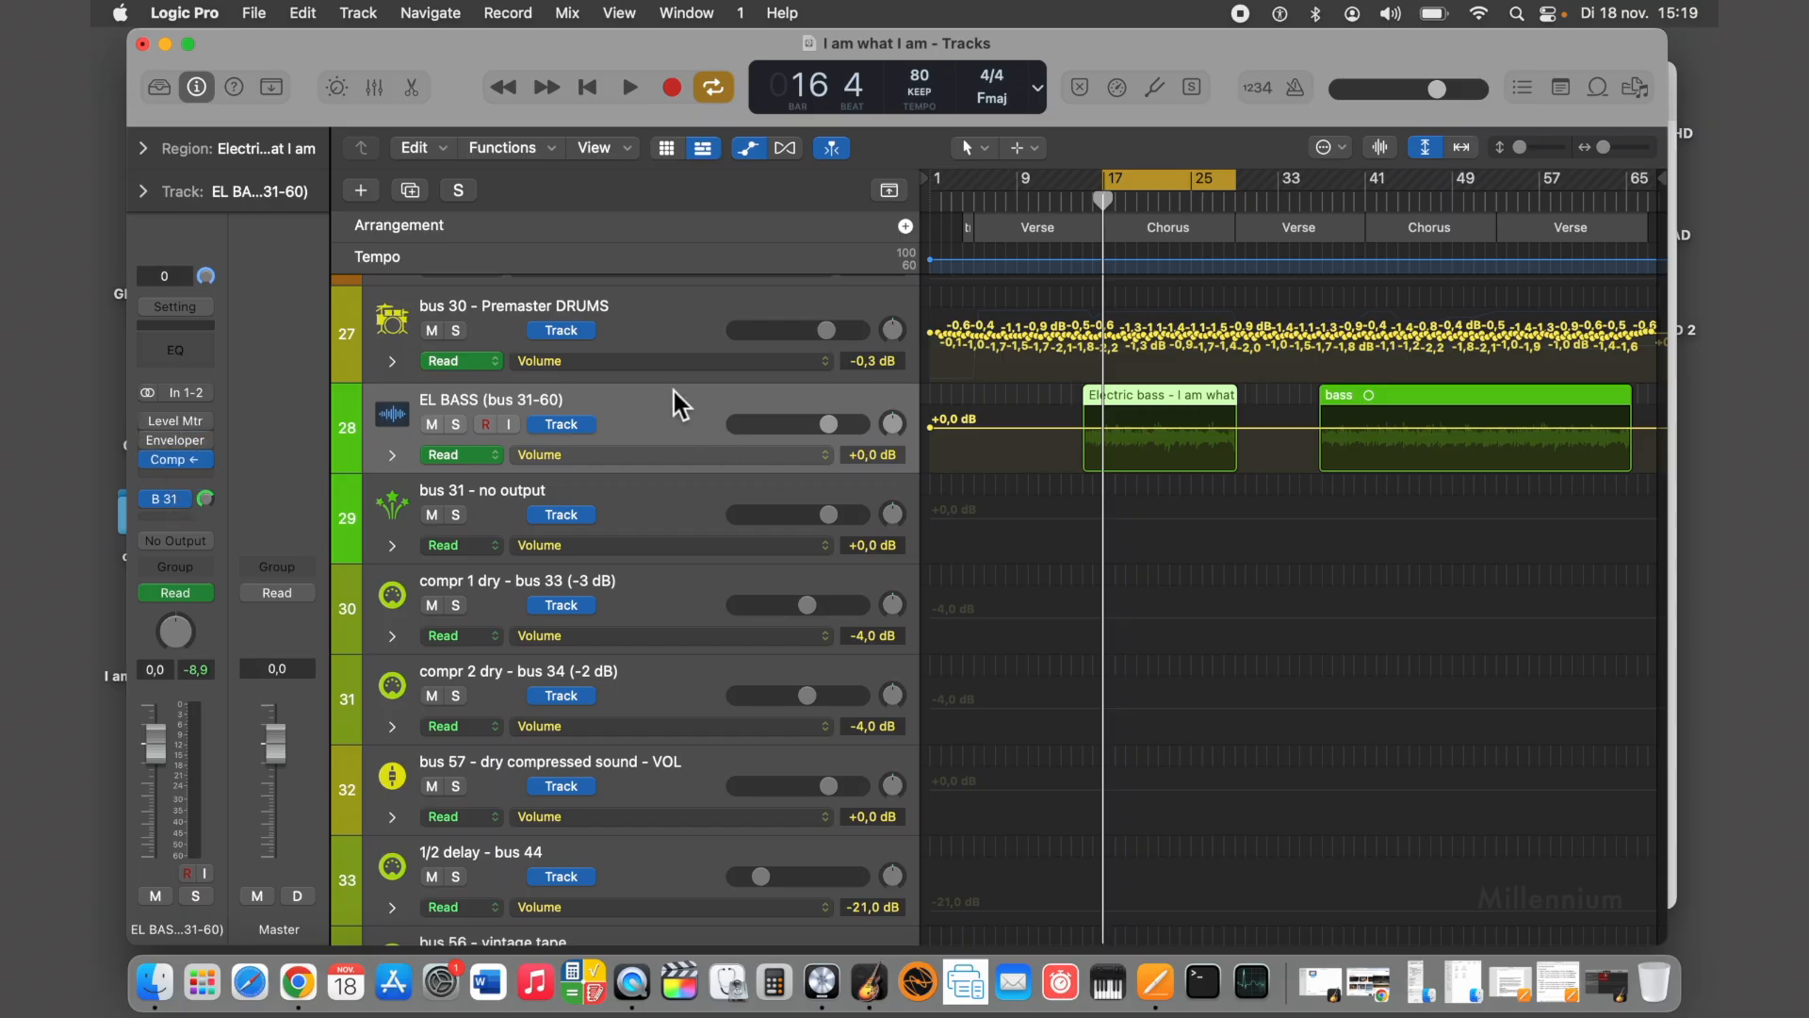
scroll(675, 392, up, 10)
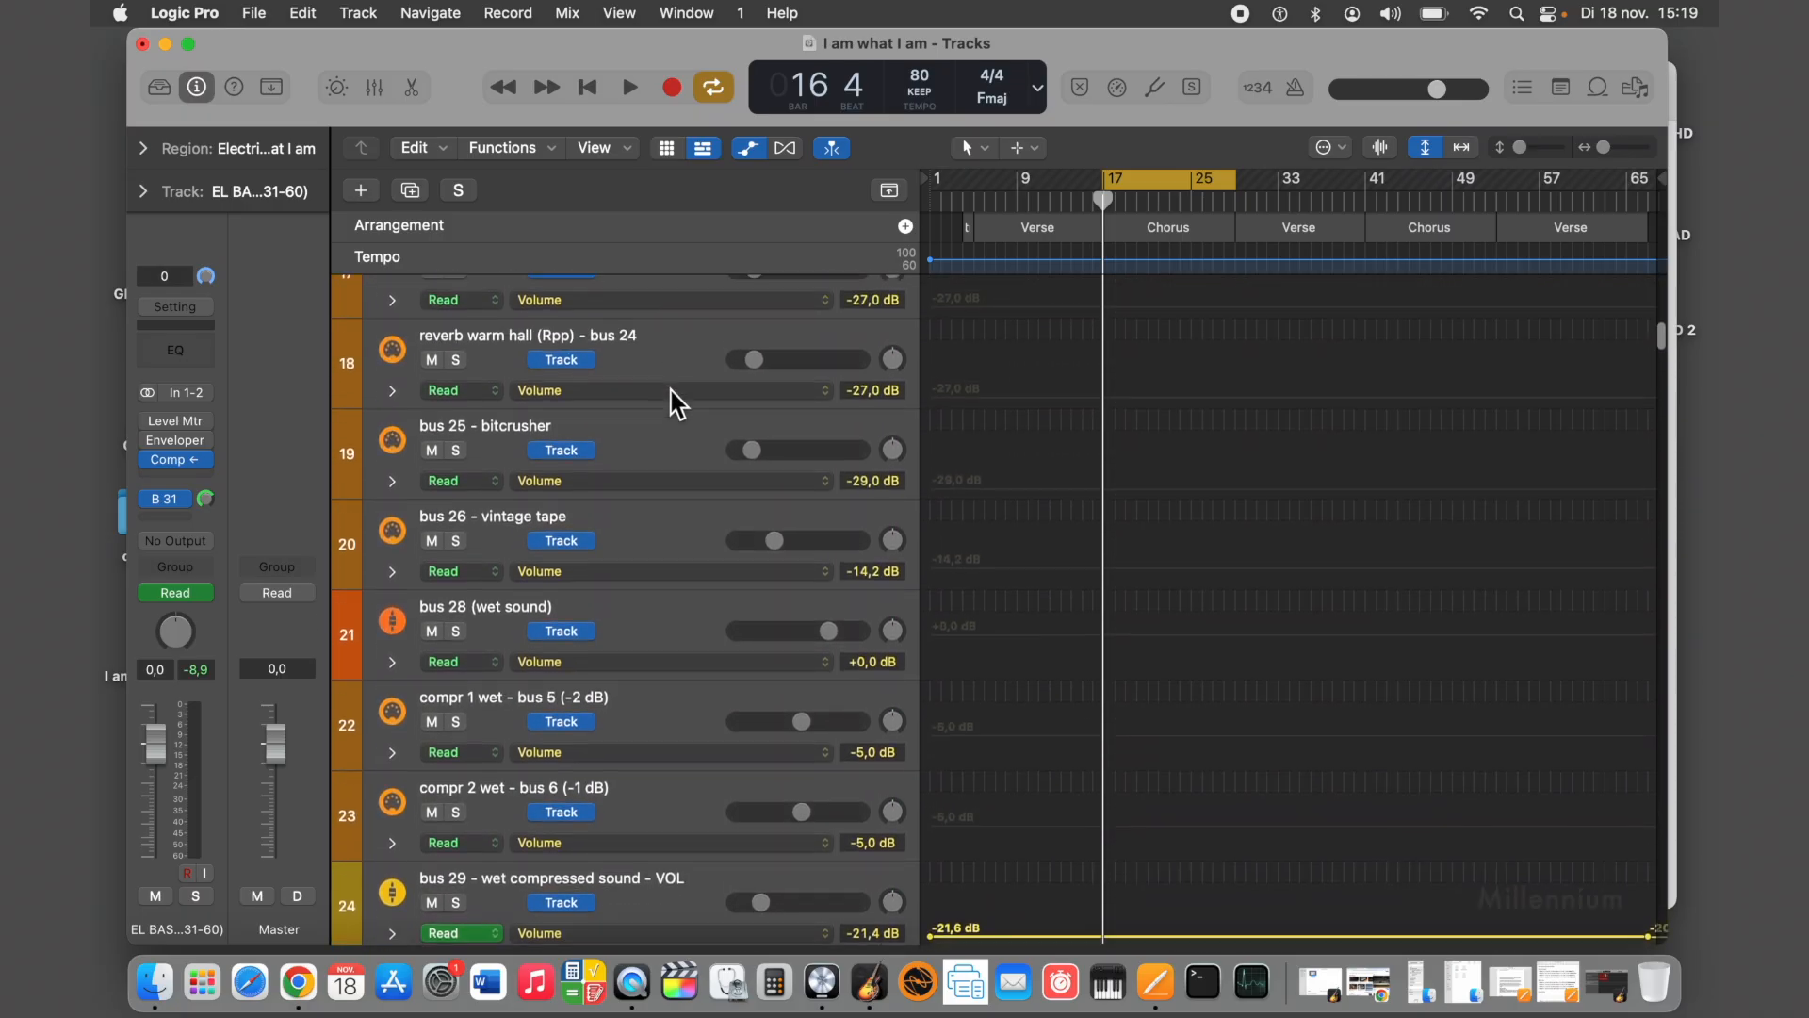
scroll(931, 419, down, 9)
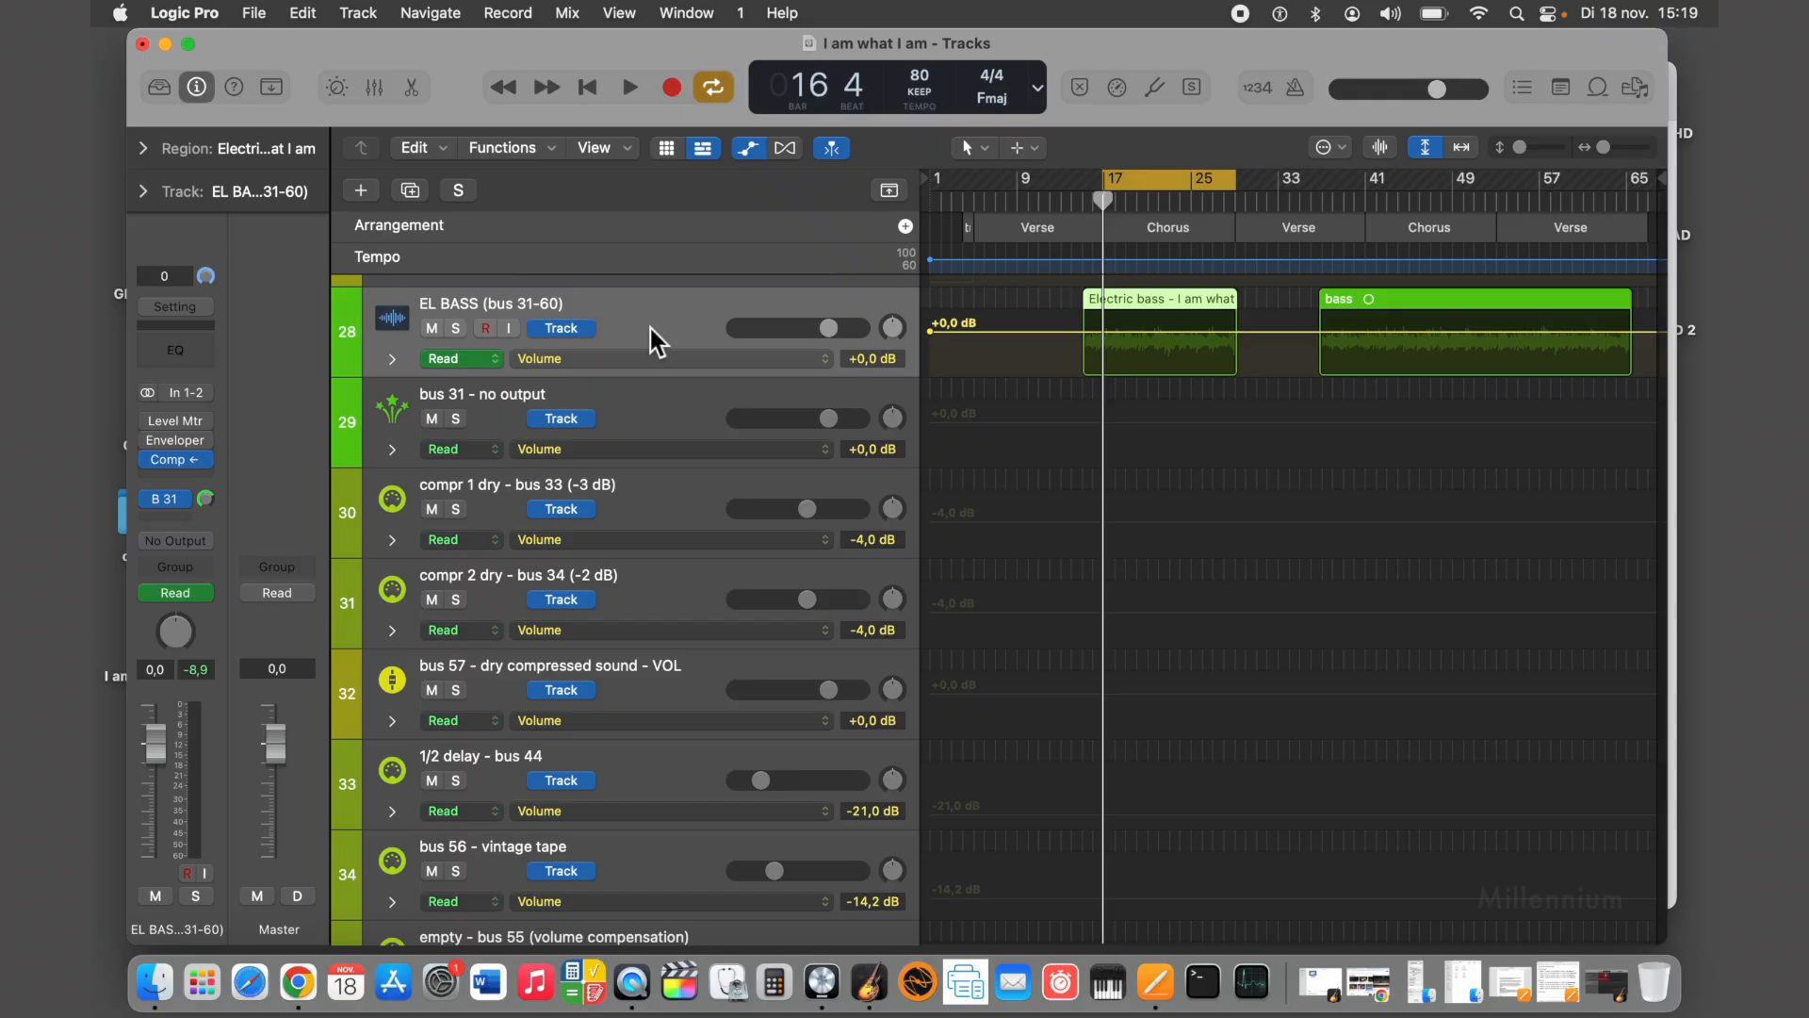
Display the channel strips of AC PIA (bus 61-90) and RES GUITAR (bus 91-120)
scroll(648, 327, down, 15)
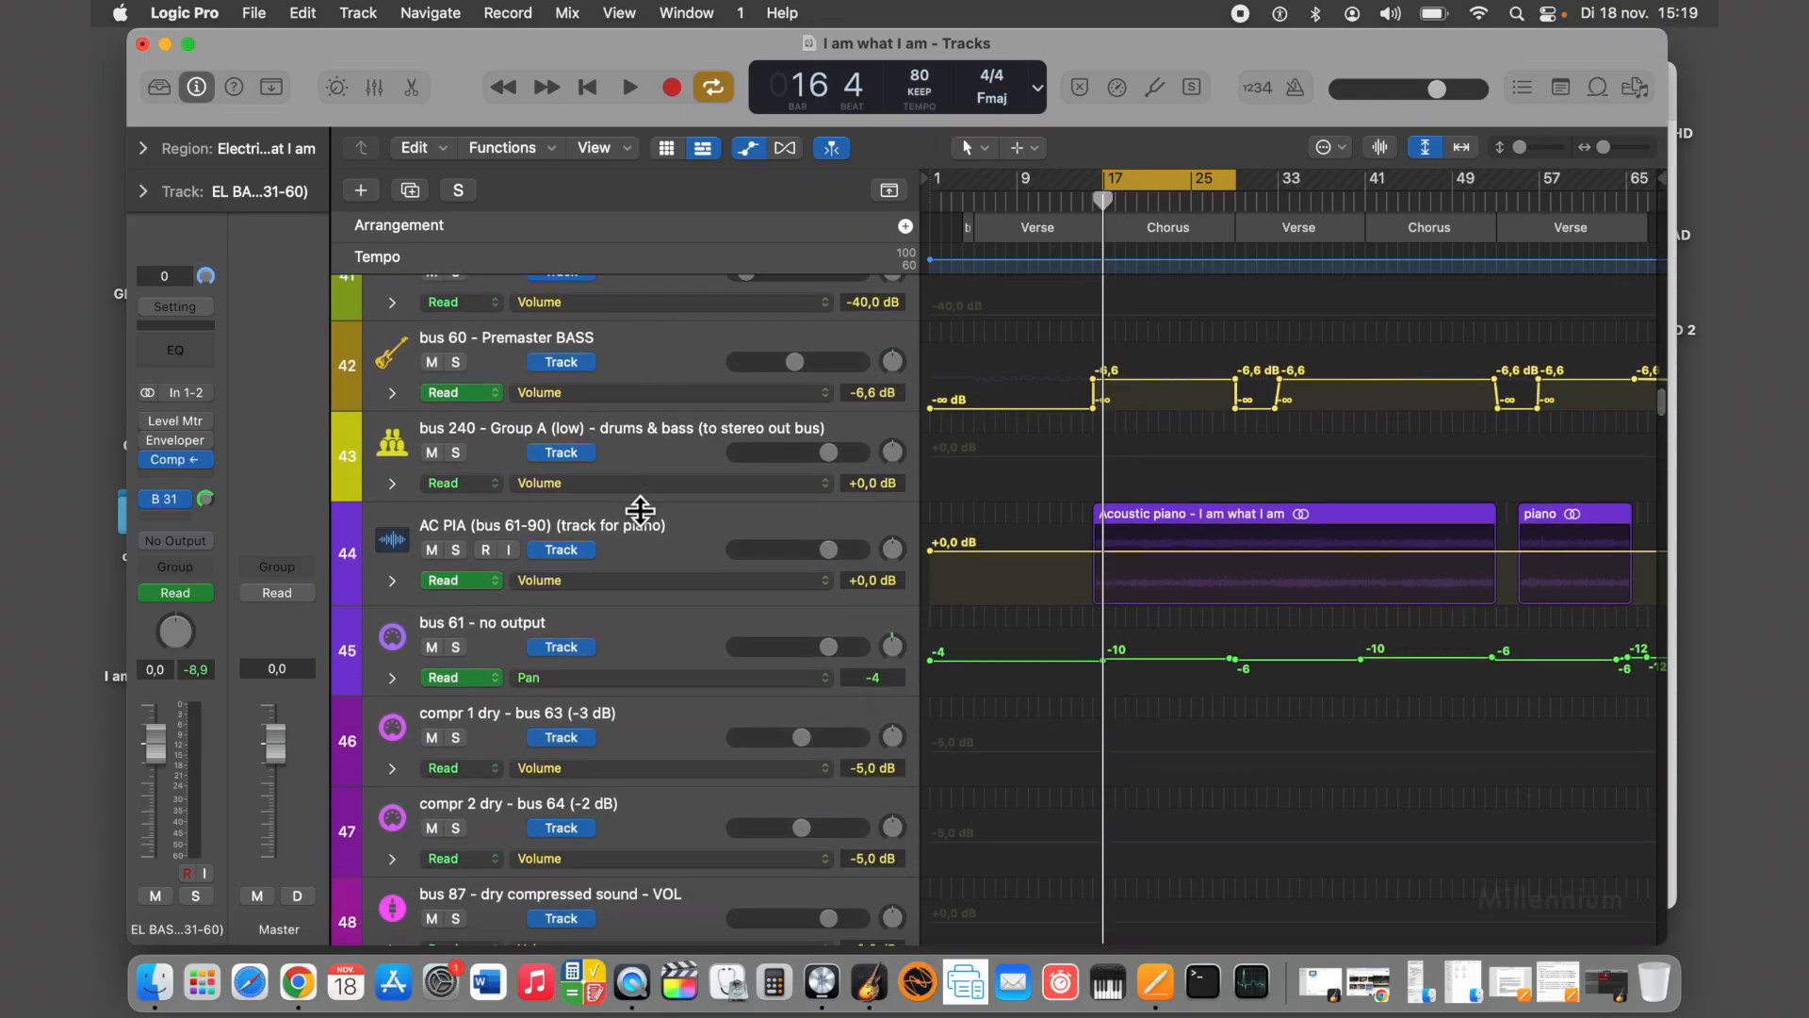
click(635, 522)
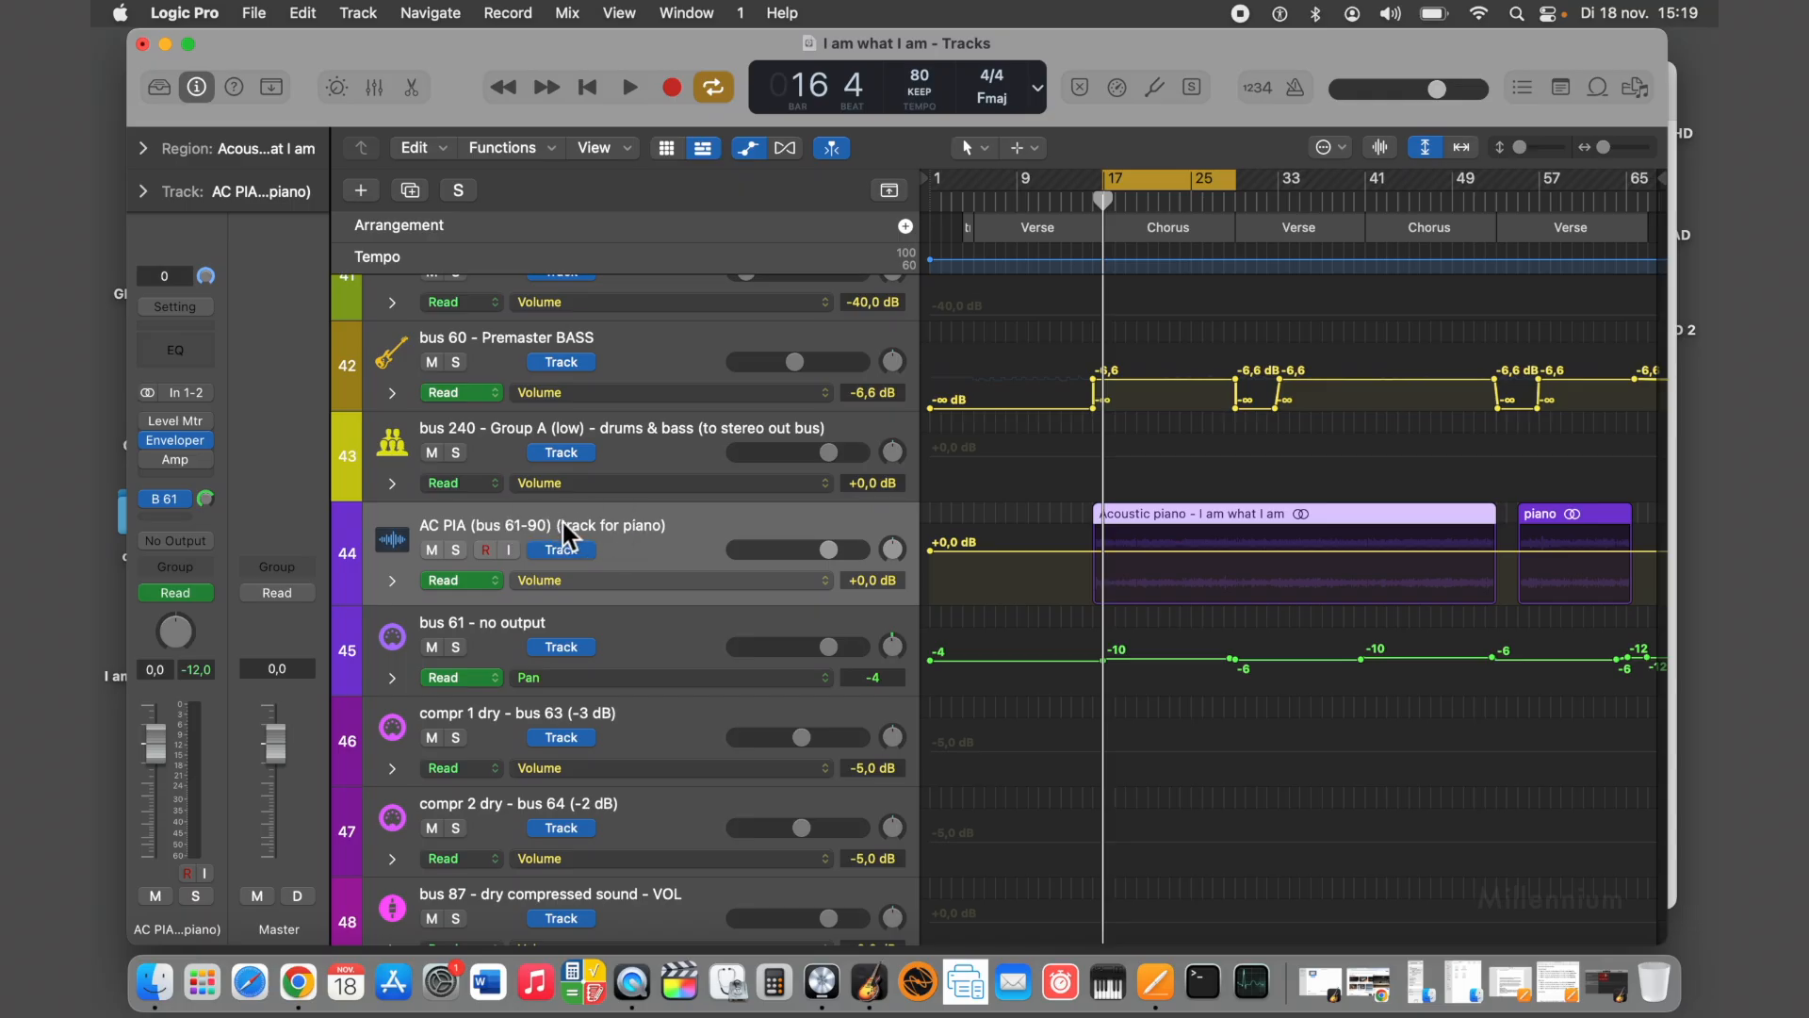
scroll(622, 526, down, 15)
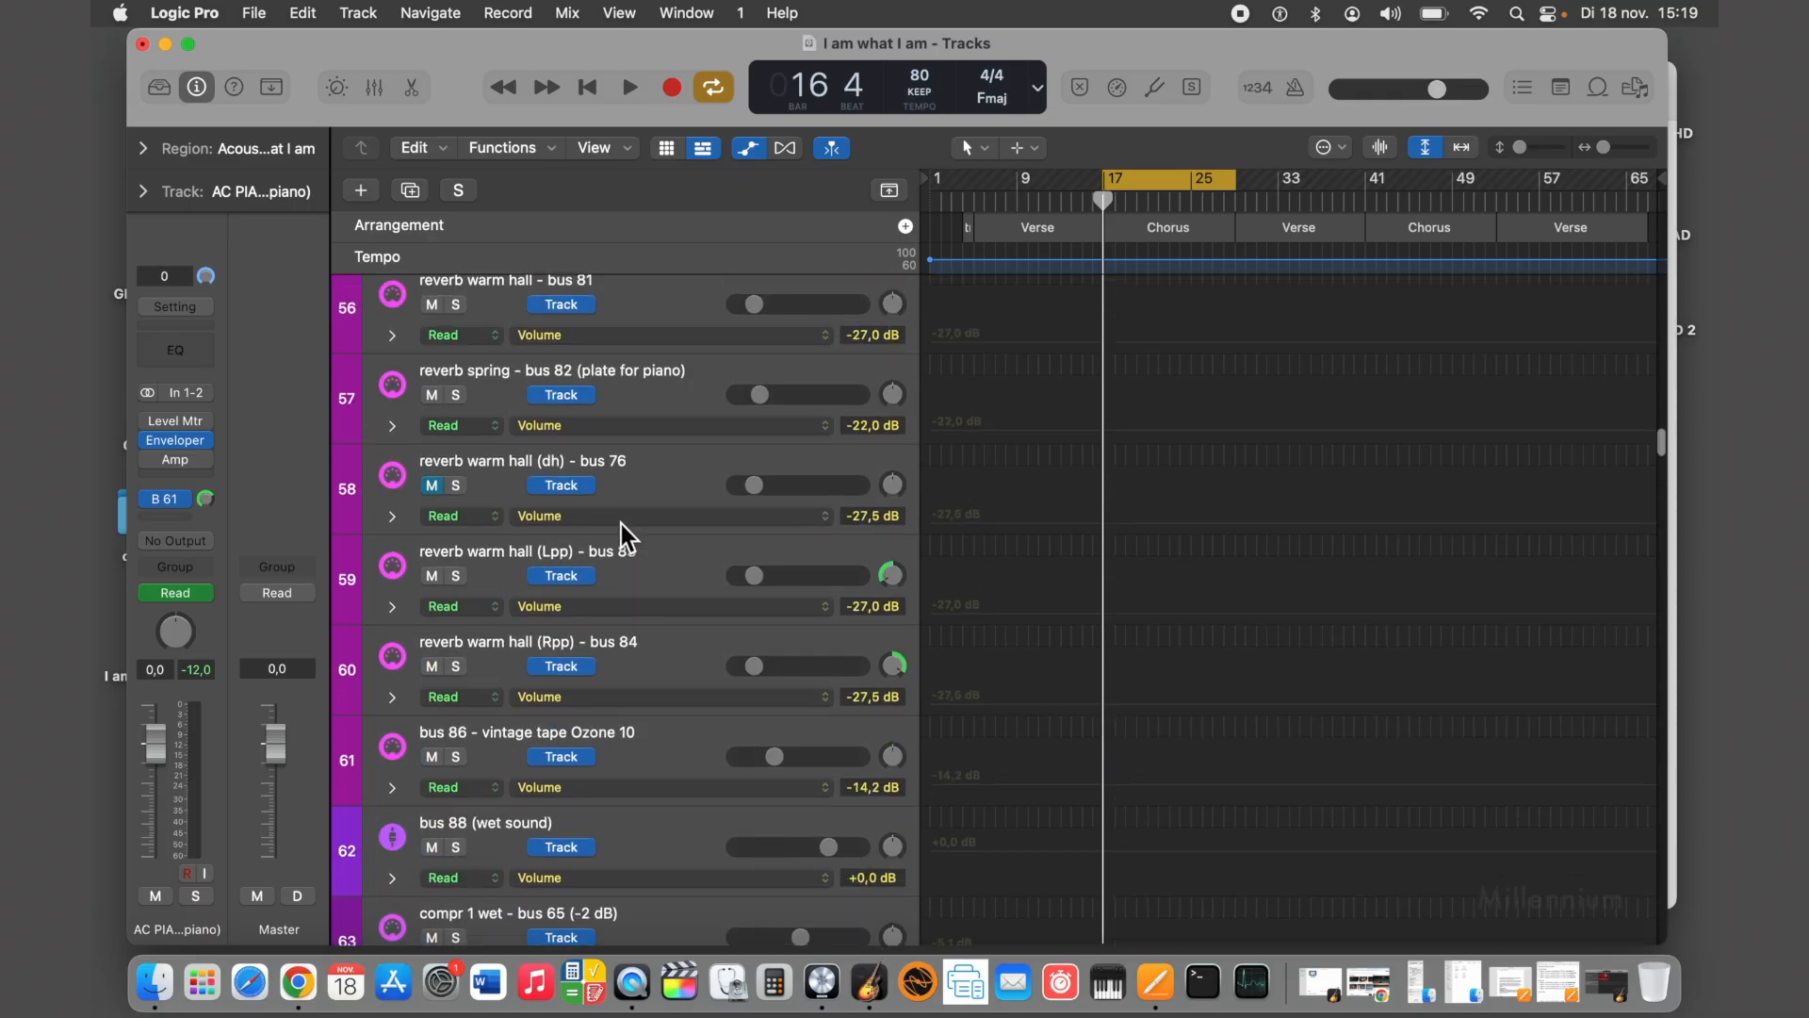
scroll(620, 524, down, 15)
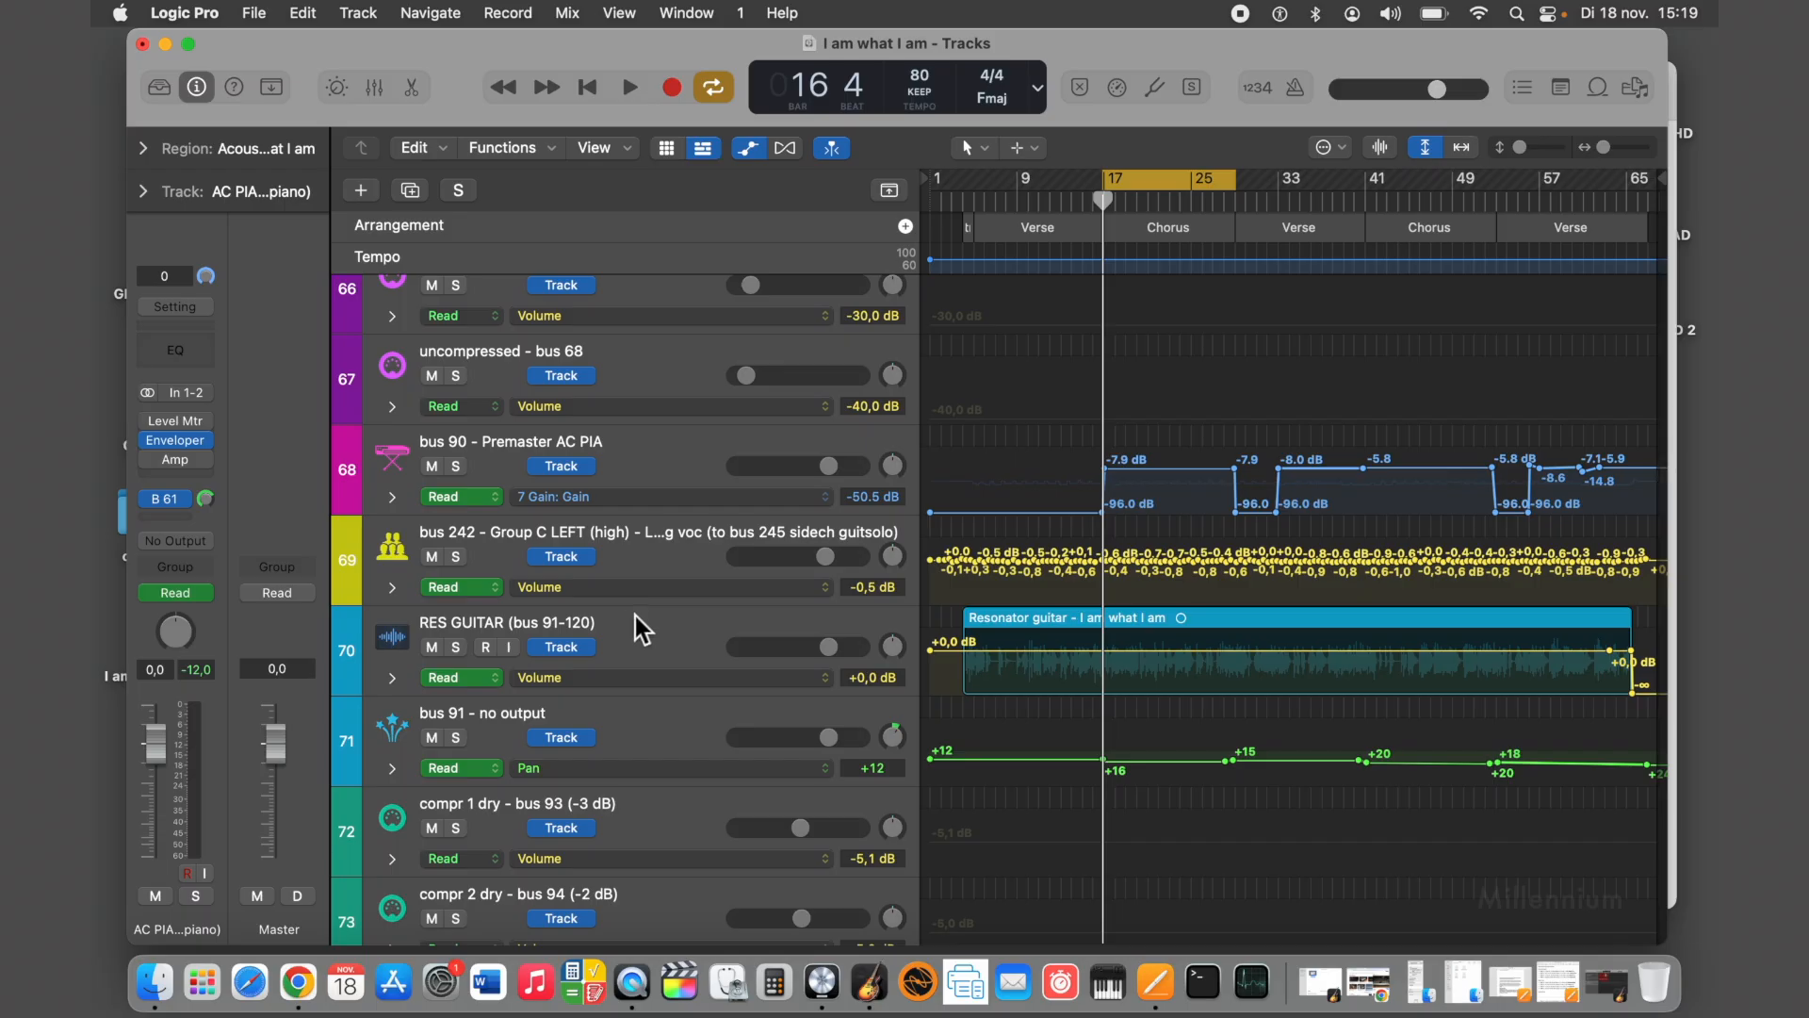
click(635, 627)
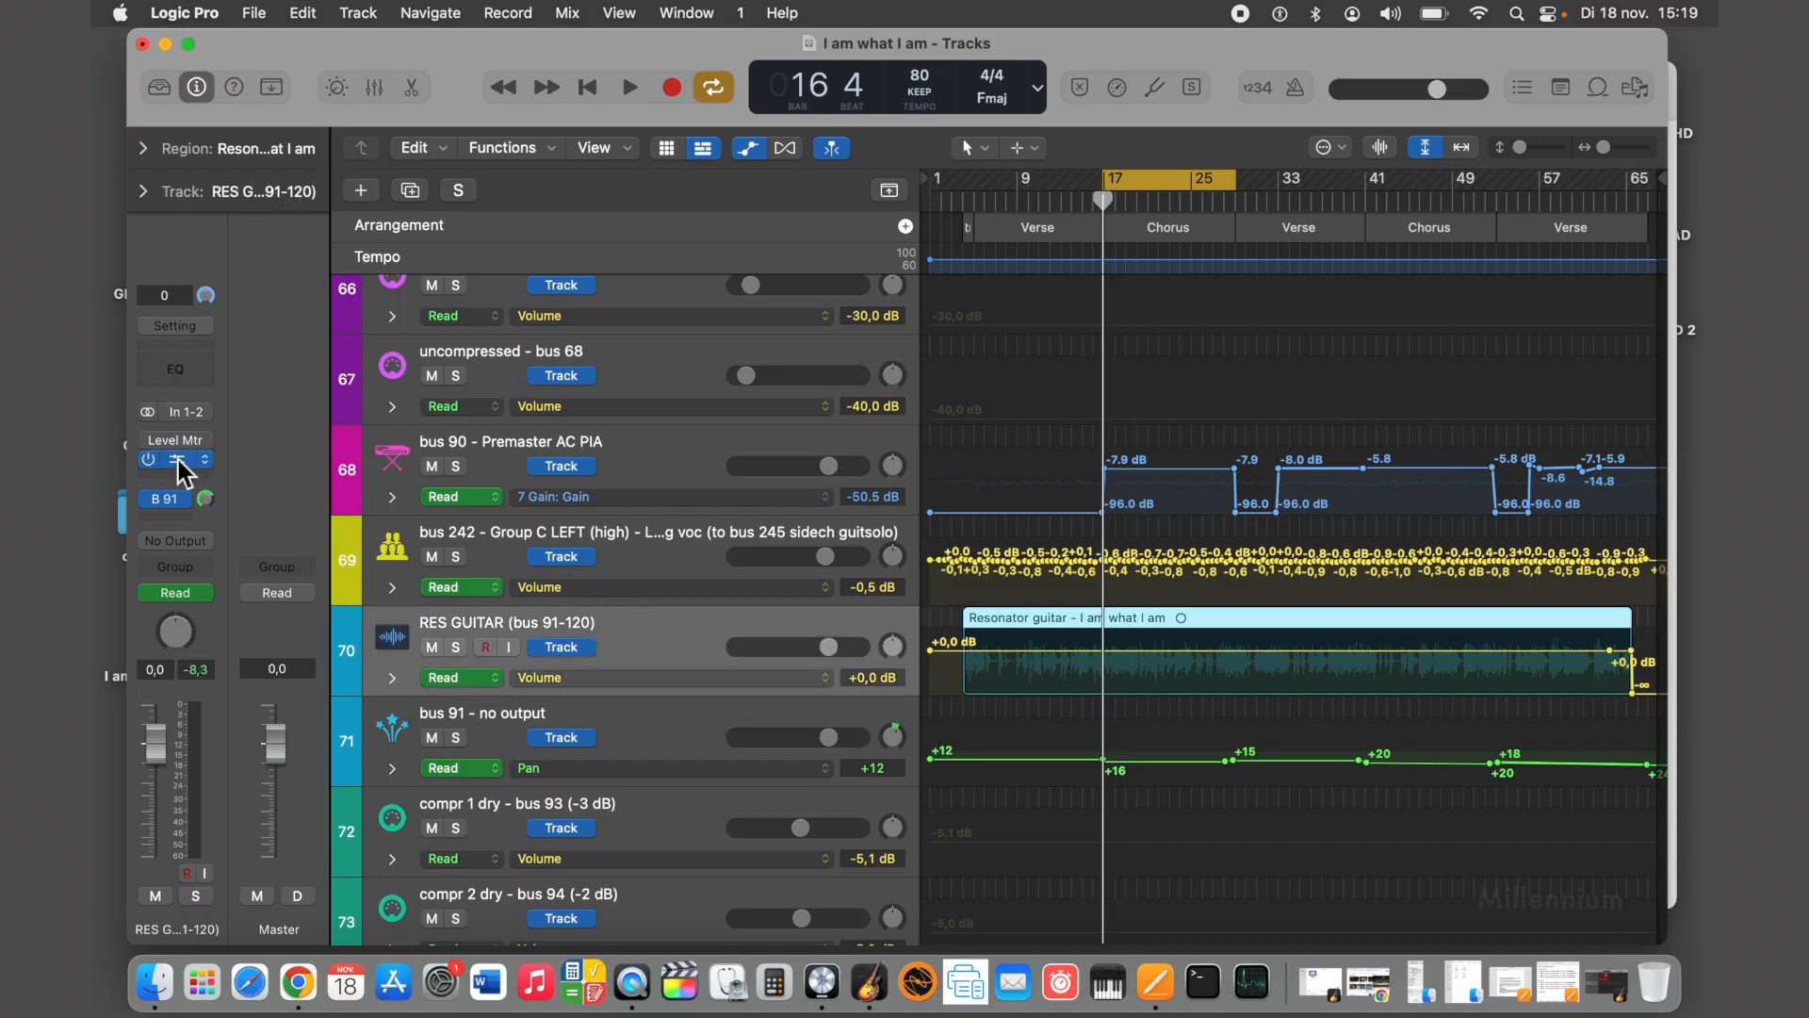
Bypass the Enveloper on RES GUITAR (bus 91-120) and view the options of its bus 91 send without changing them
mouse_move(170, 502)
click(149, 459)
click(174, 505)
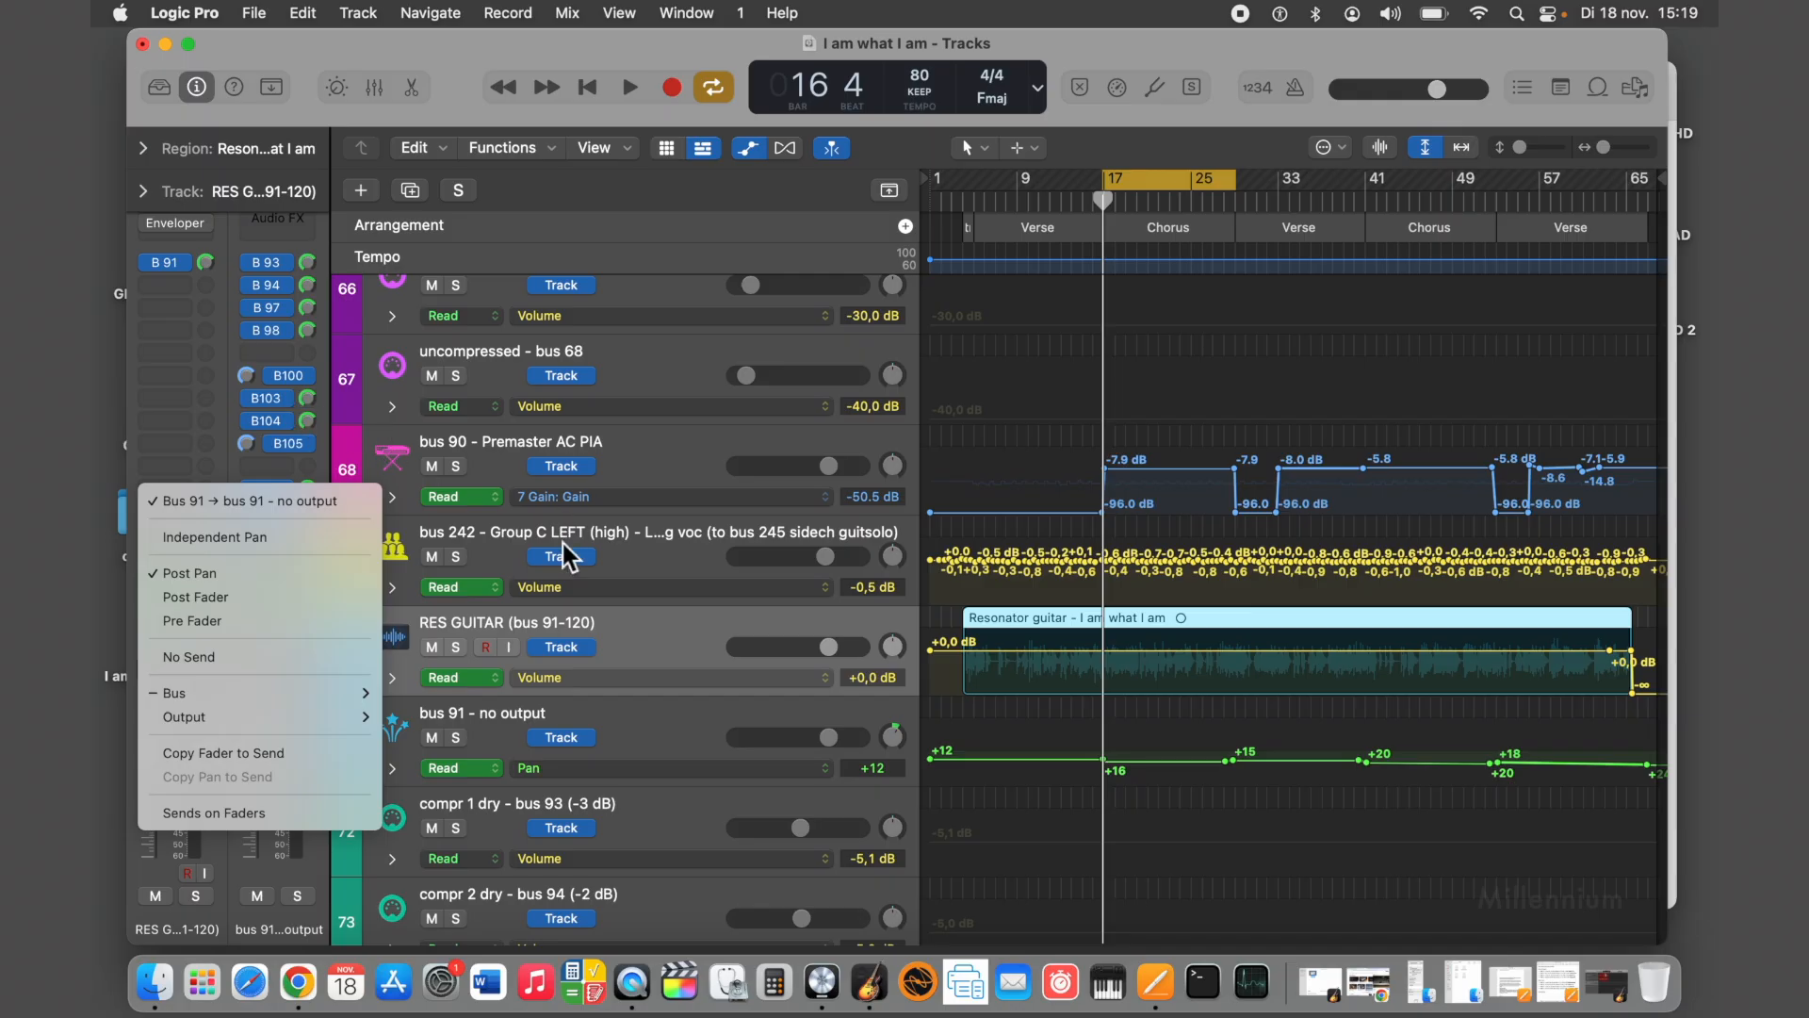
click(580, 522)
Display the channel strip of bus 242 - Group C LEFT (high), and return to the RES GUITAR (bus 91-120) strip
click(597, 549)
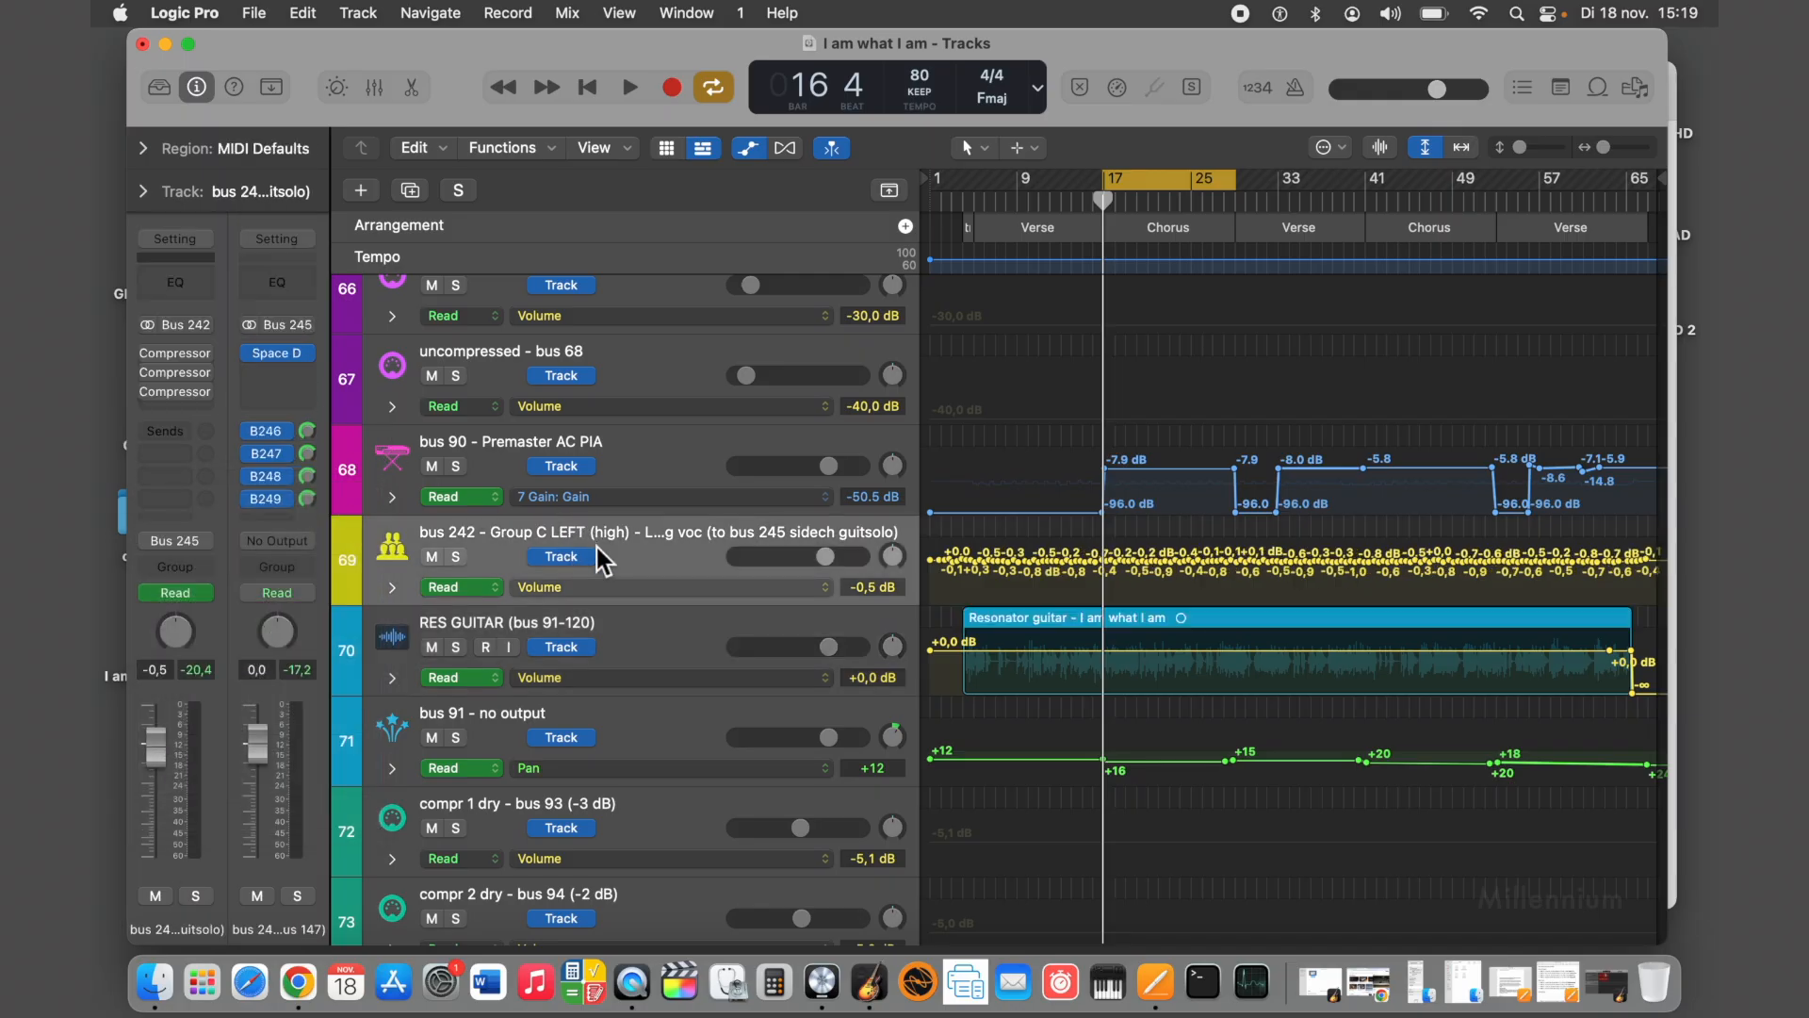
click(624, 625)
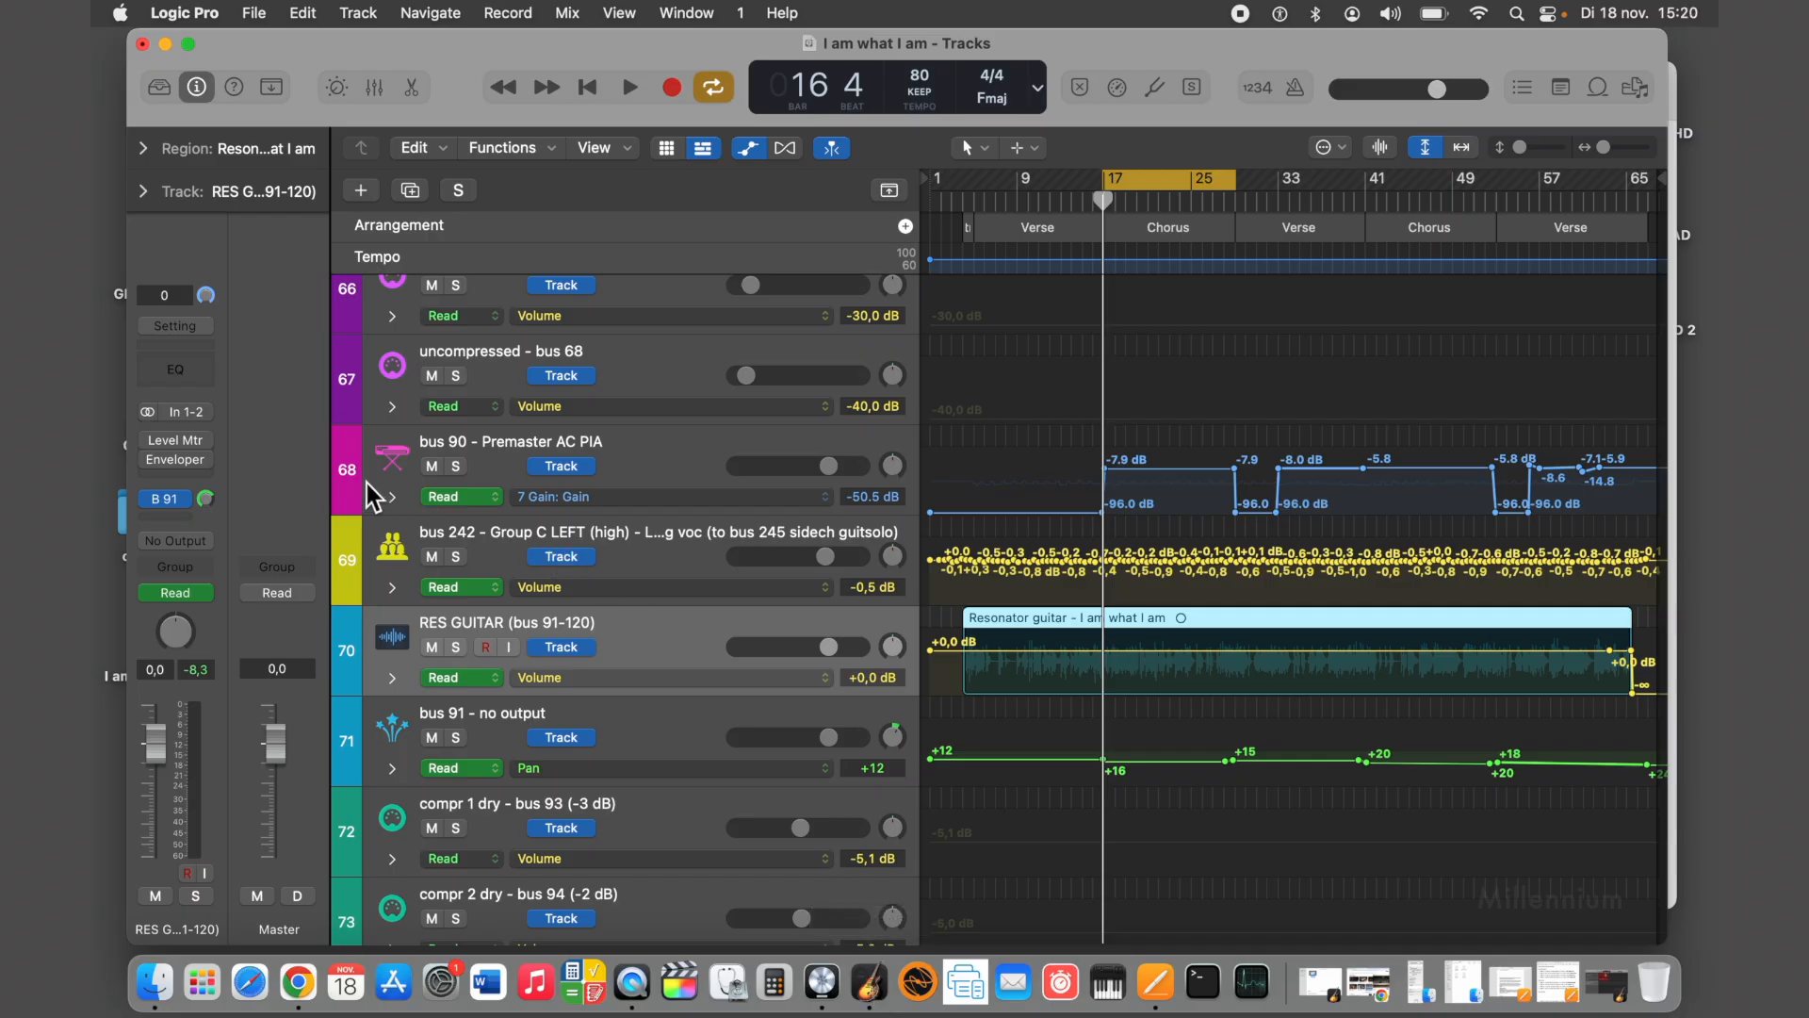
View the options of the RES GUITAR bus 91 send and the bus 93 send on bus 91, without changing them
click(172, 501)
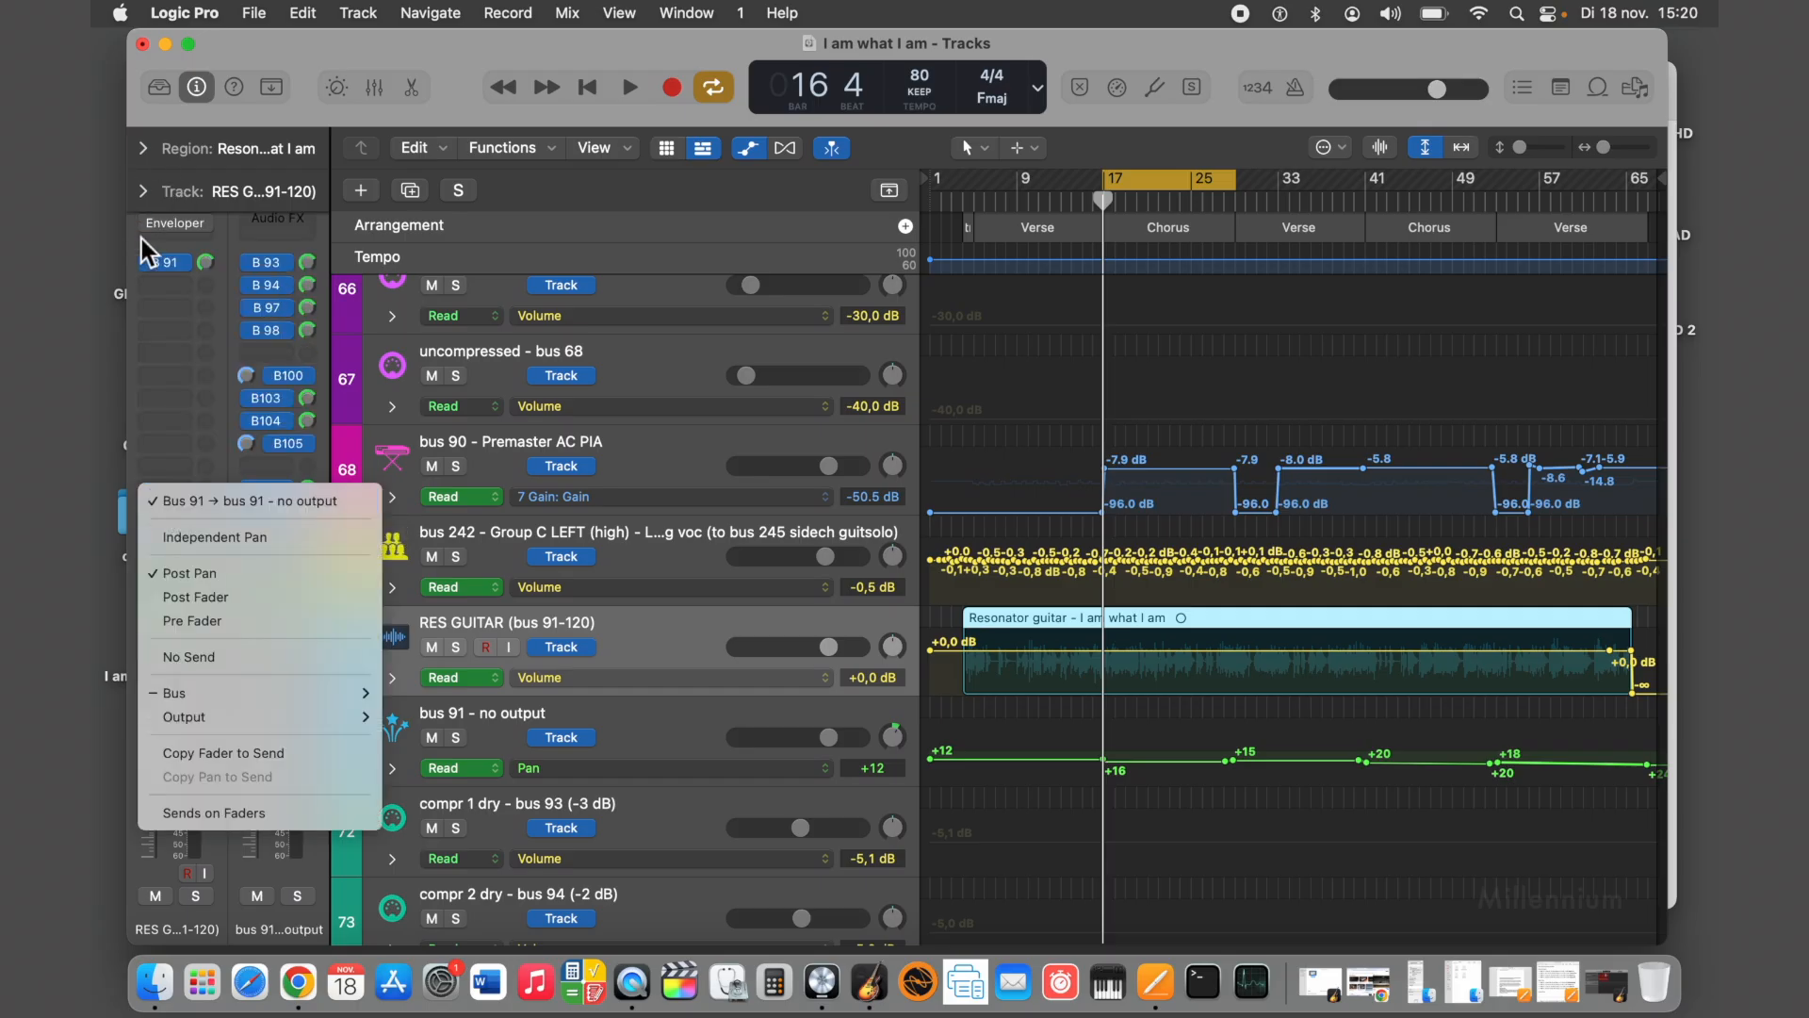
click(579, 588)
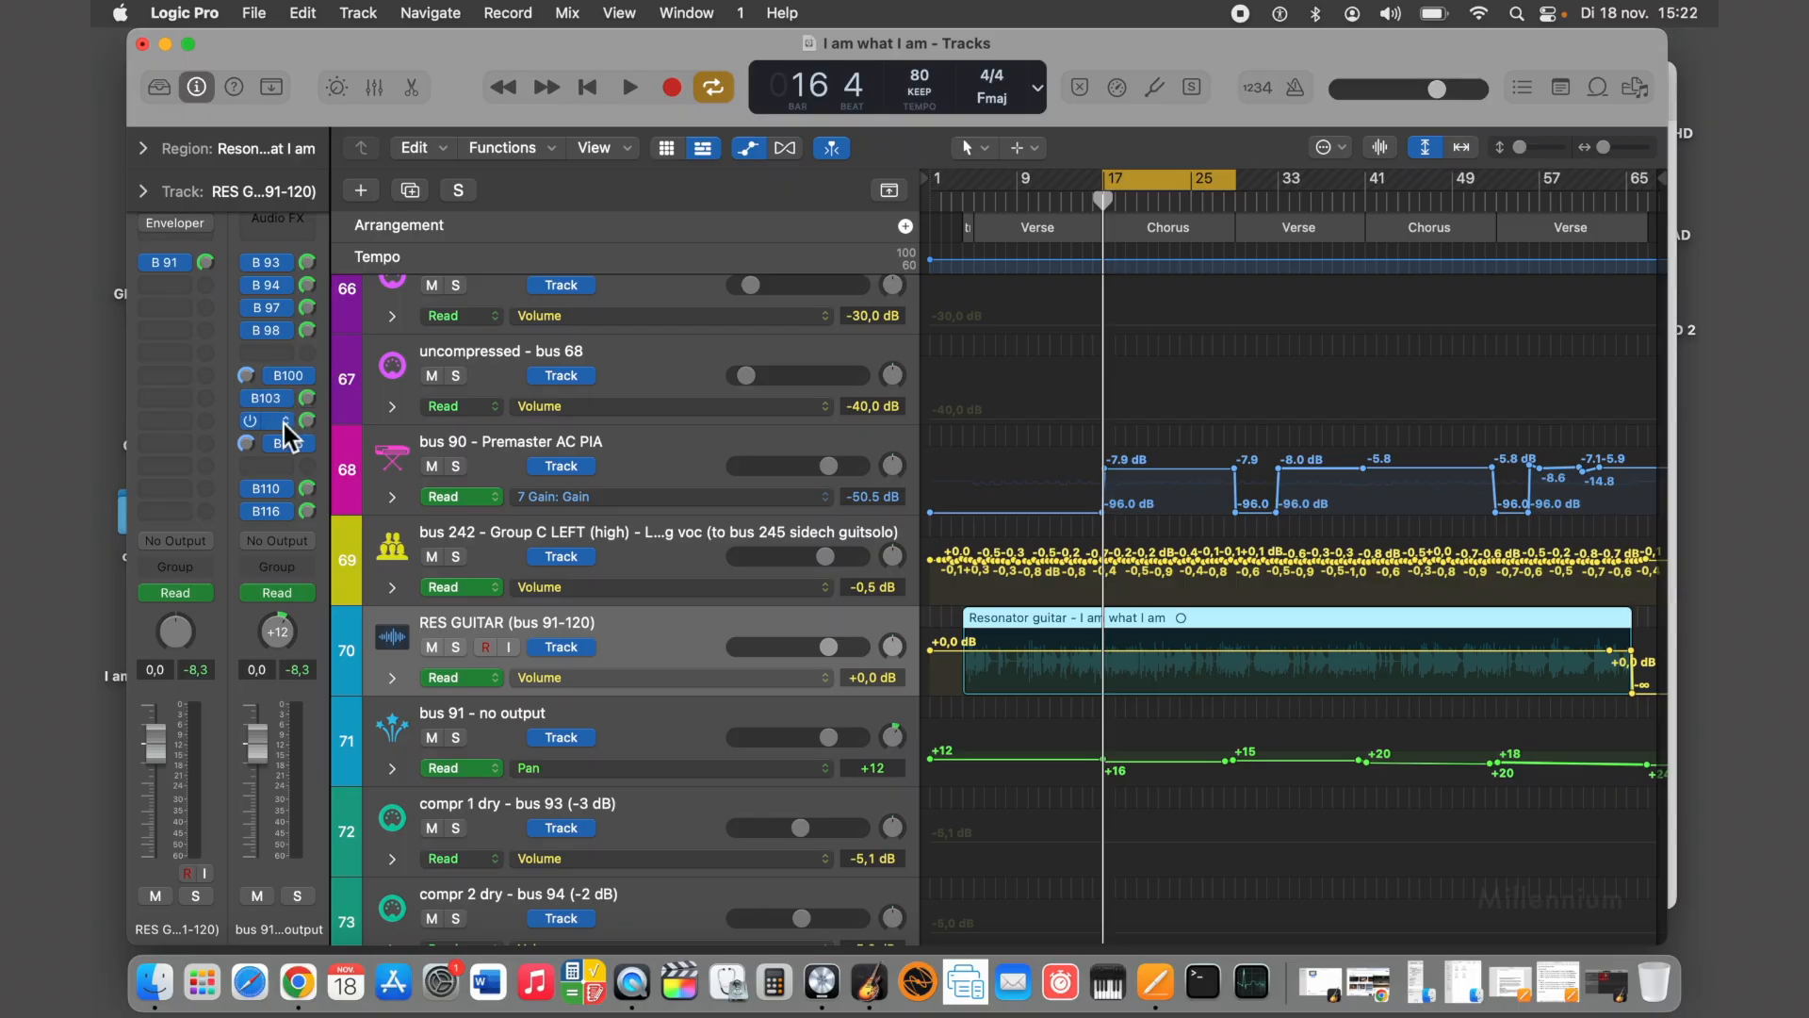
click(279, 262)
click(612, 352)
Show the drums' bus 1 - no output strip and check the destinations of its sends to buses 3, 4, 7 and 8
scroll(615, 352, up, 20)
scroll(613, 351, up, 12)
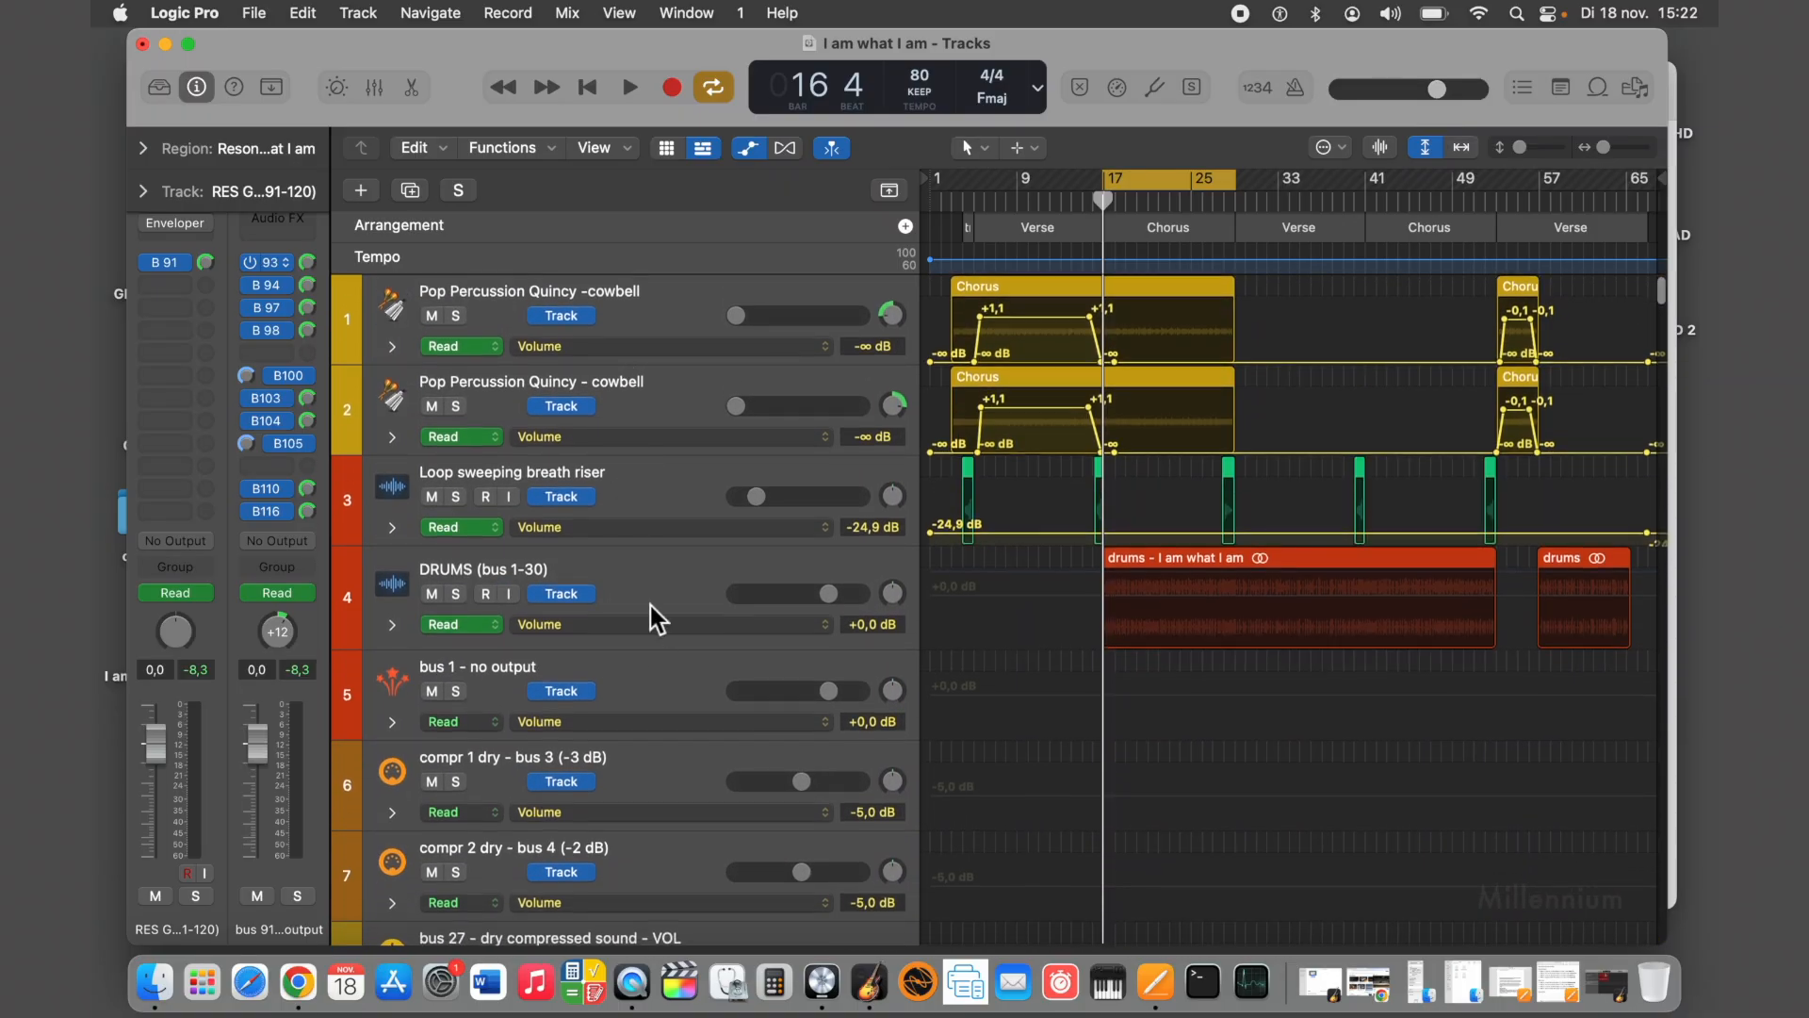
click(663, 696)
click(180, 320)
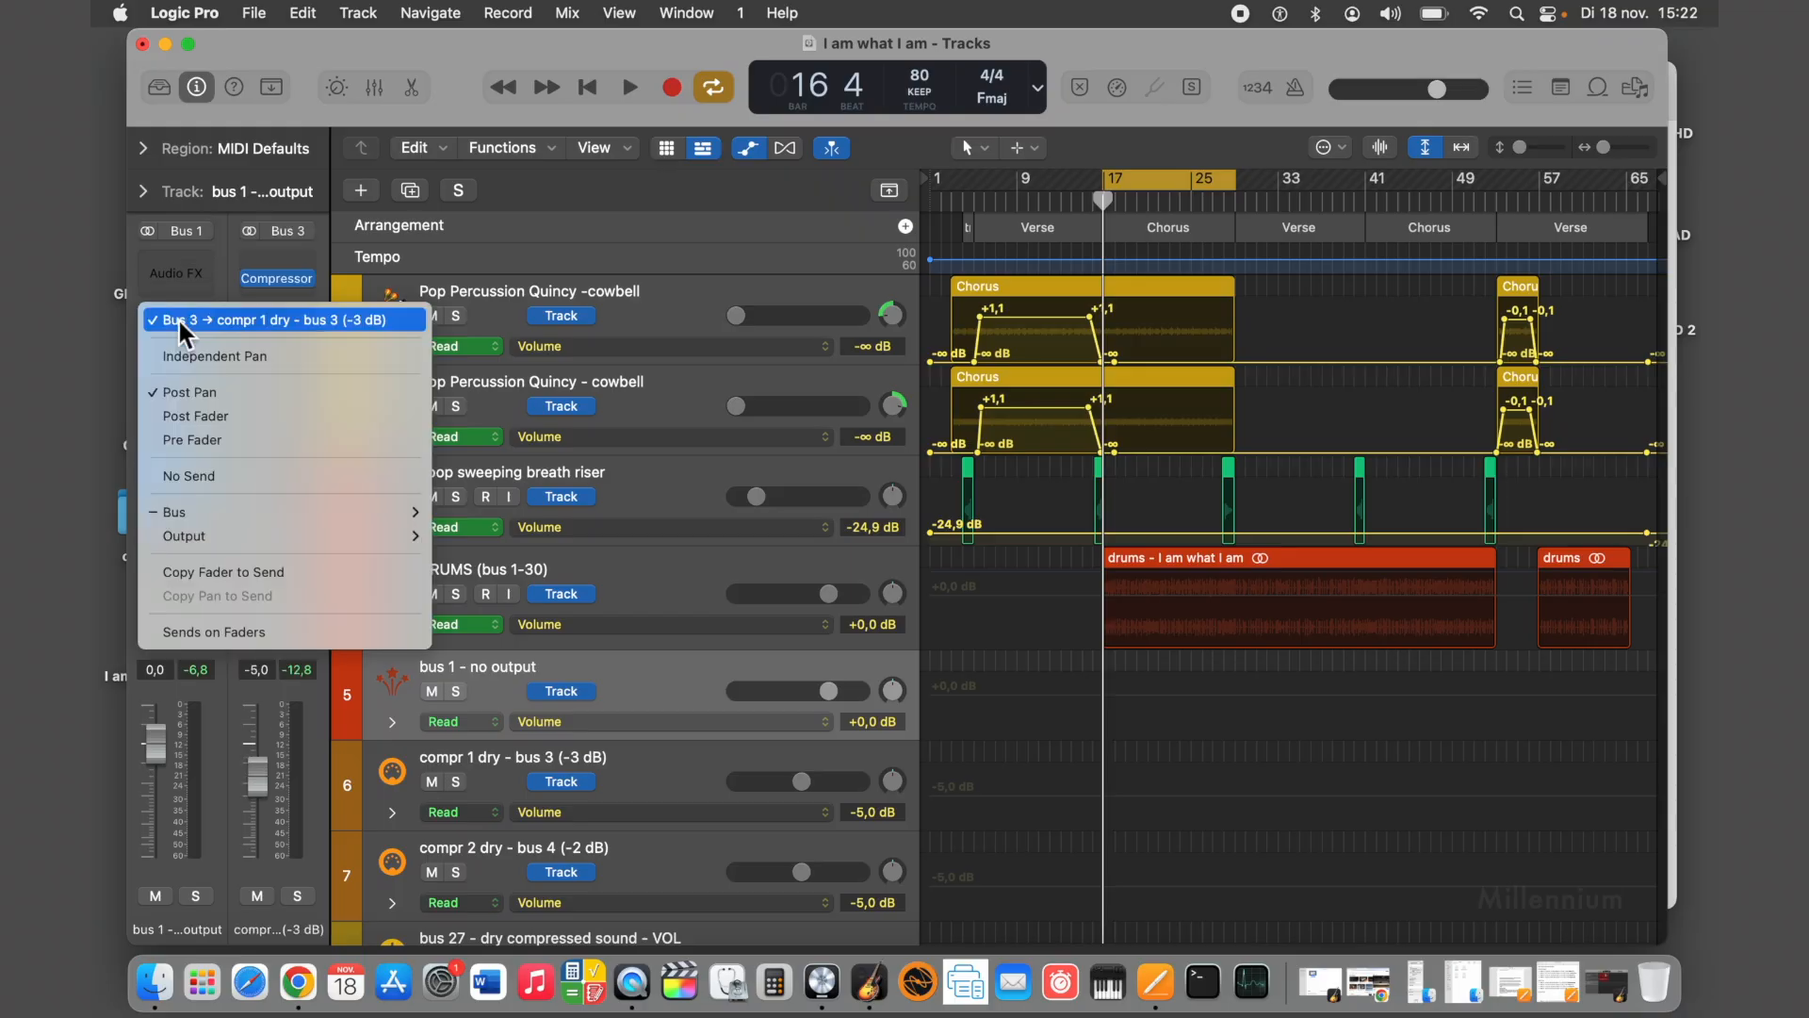
click(94, 316)
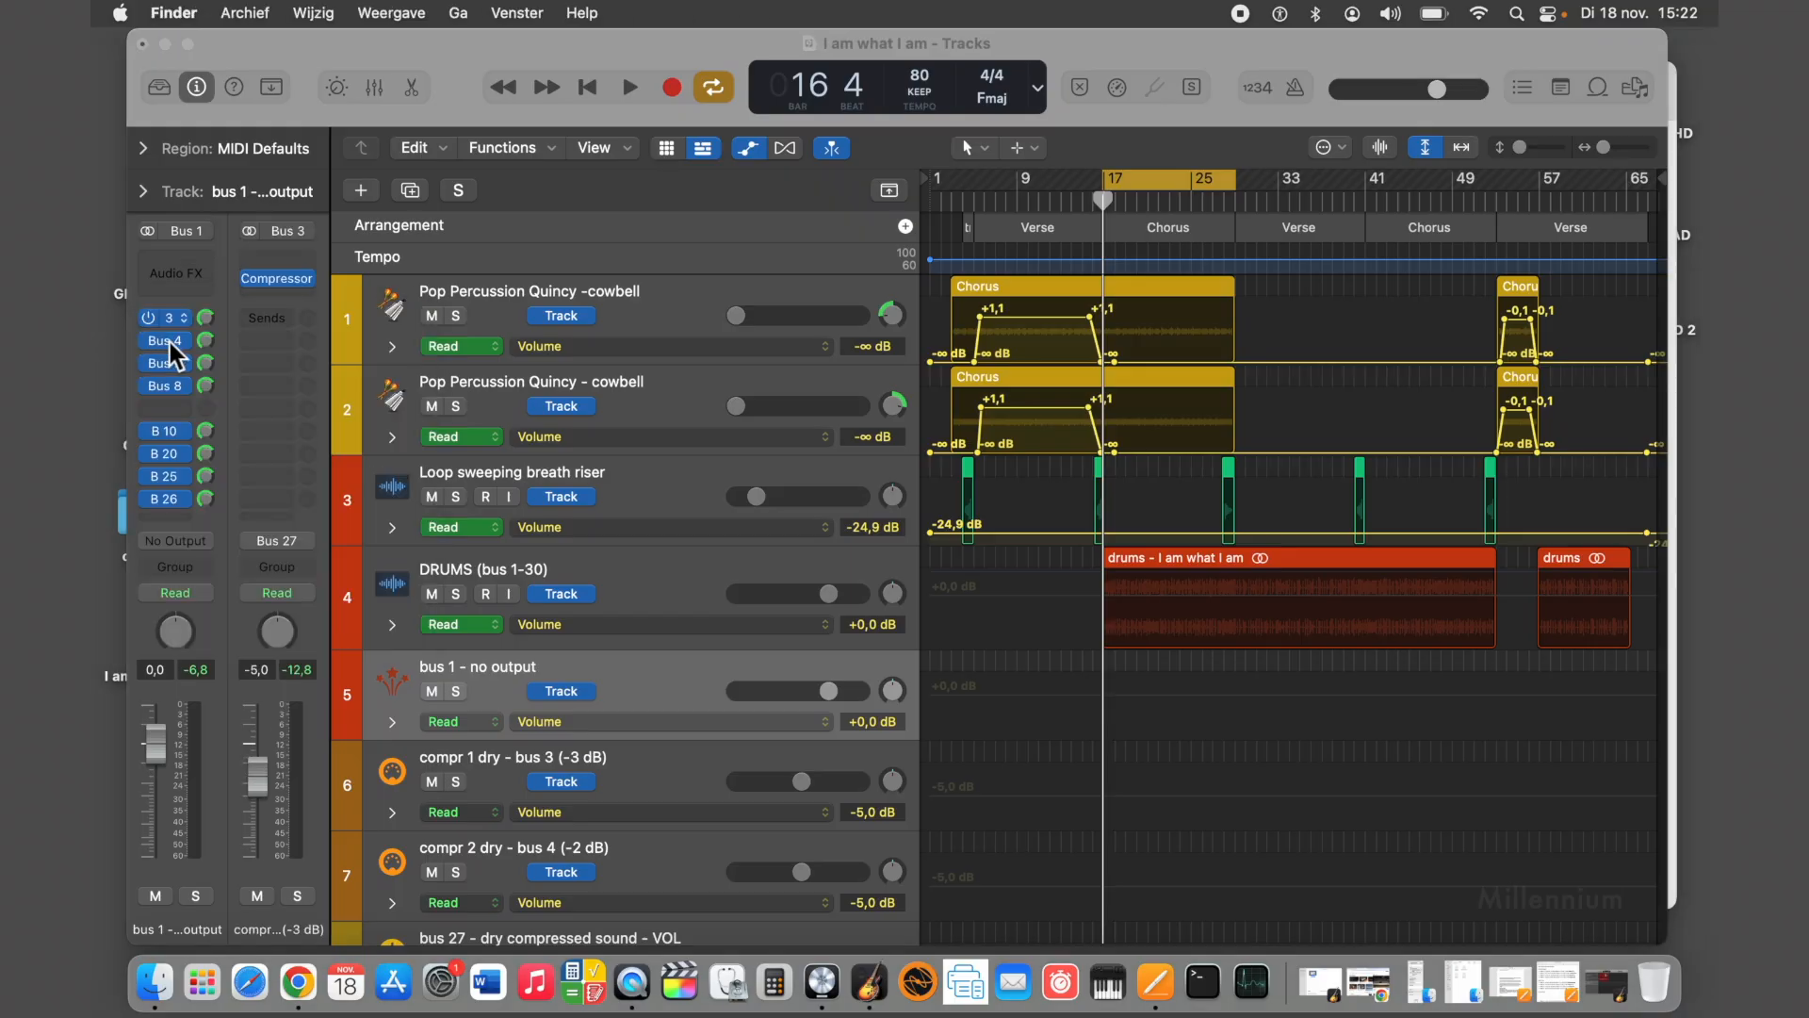
click(170, 341)
click(97, 345)
click(171, 364)
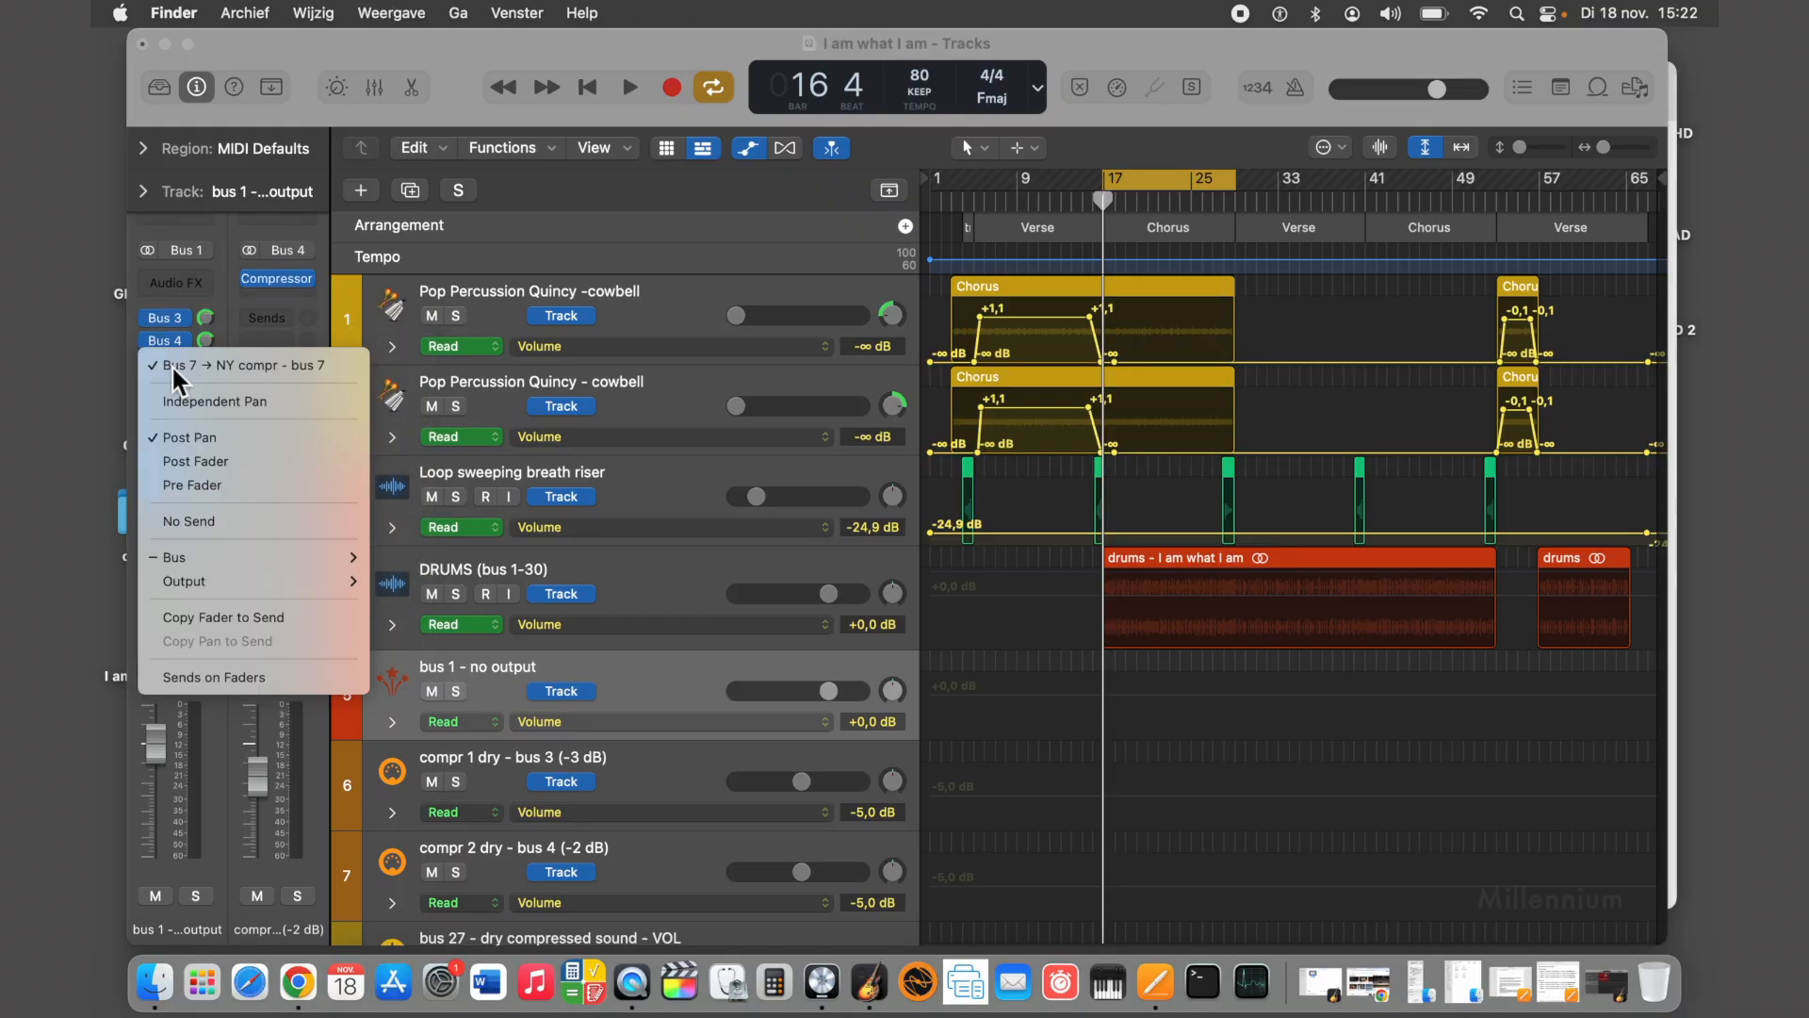
click(95, 369)
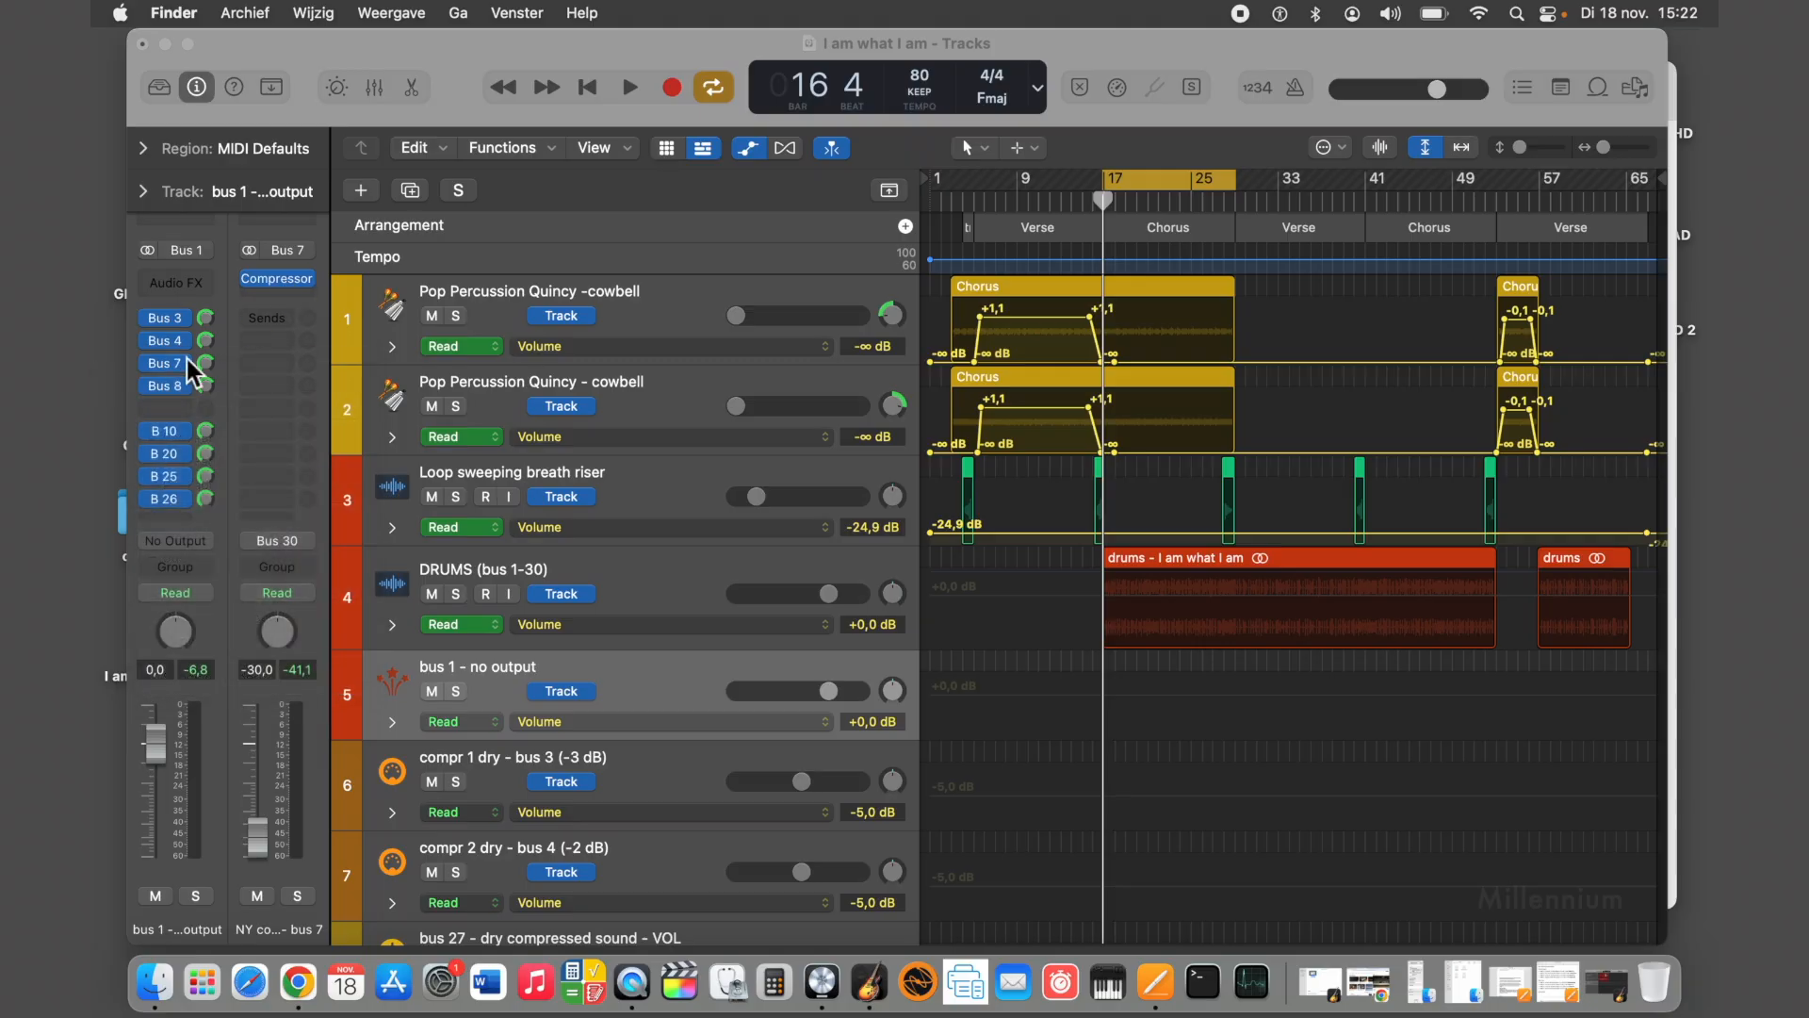
click(172, 386)
click(93, 387)
Check the destinations of bus 1's delay send to bus 10 and reverb send to bus 20, displaying their channel strips
click(173, 432)
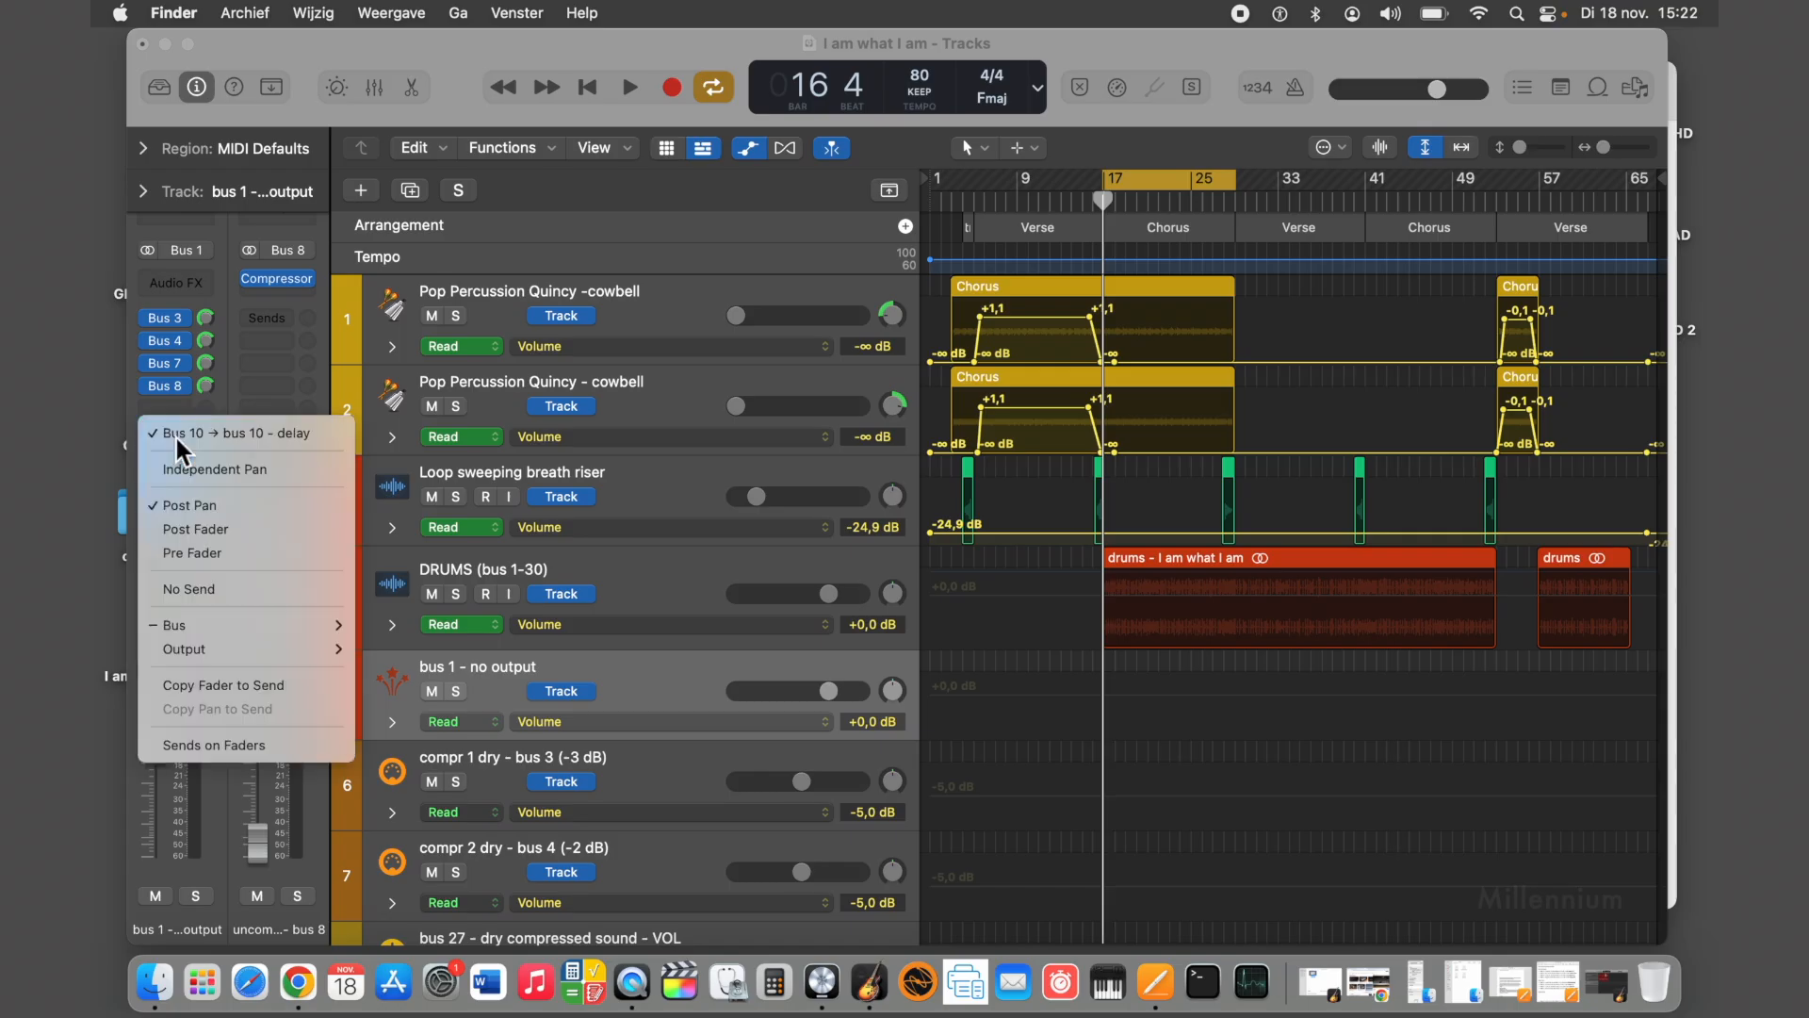
click(102, 424)
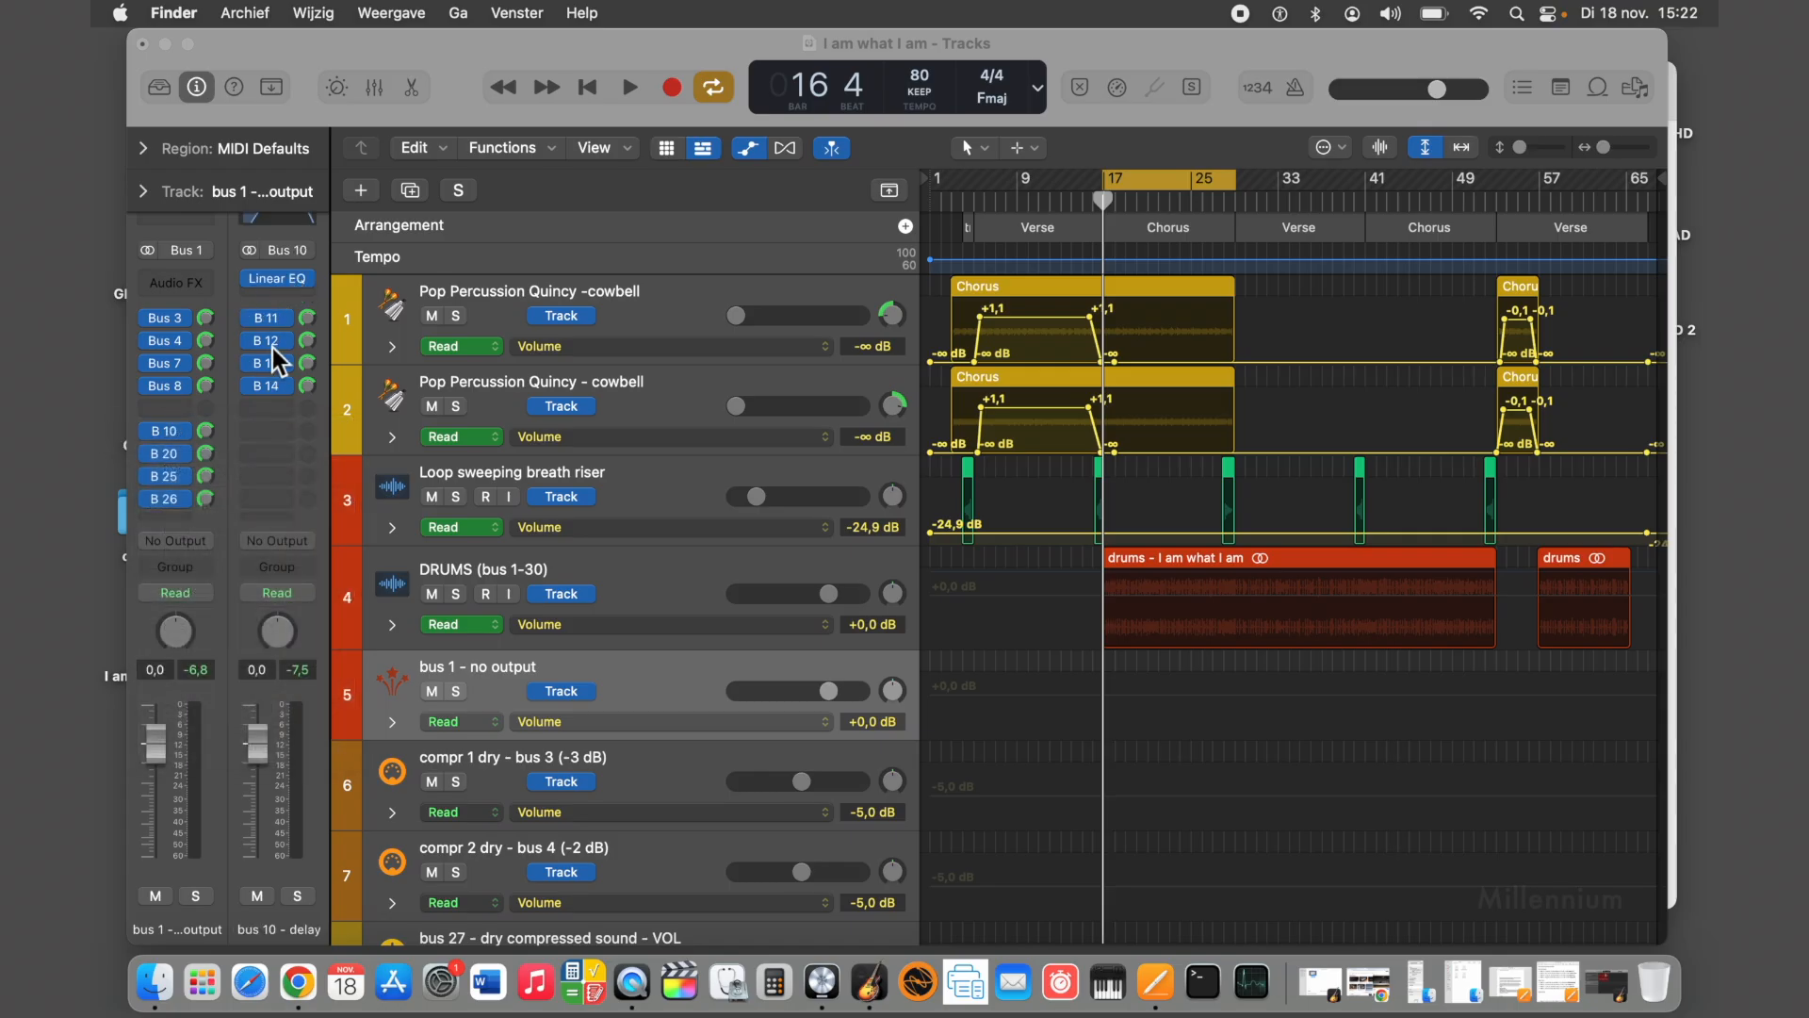
click(169, 454)
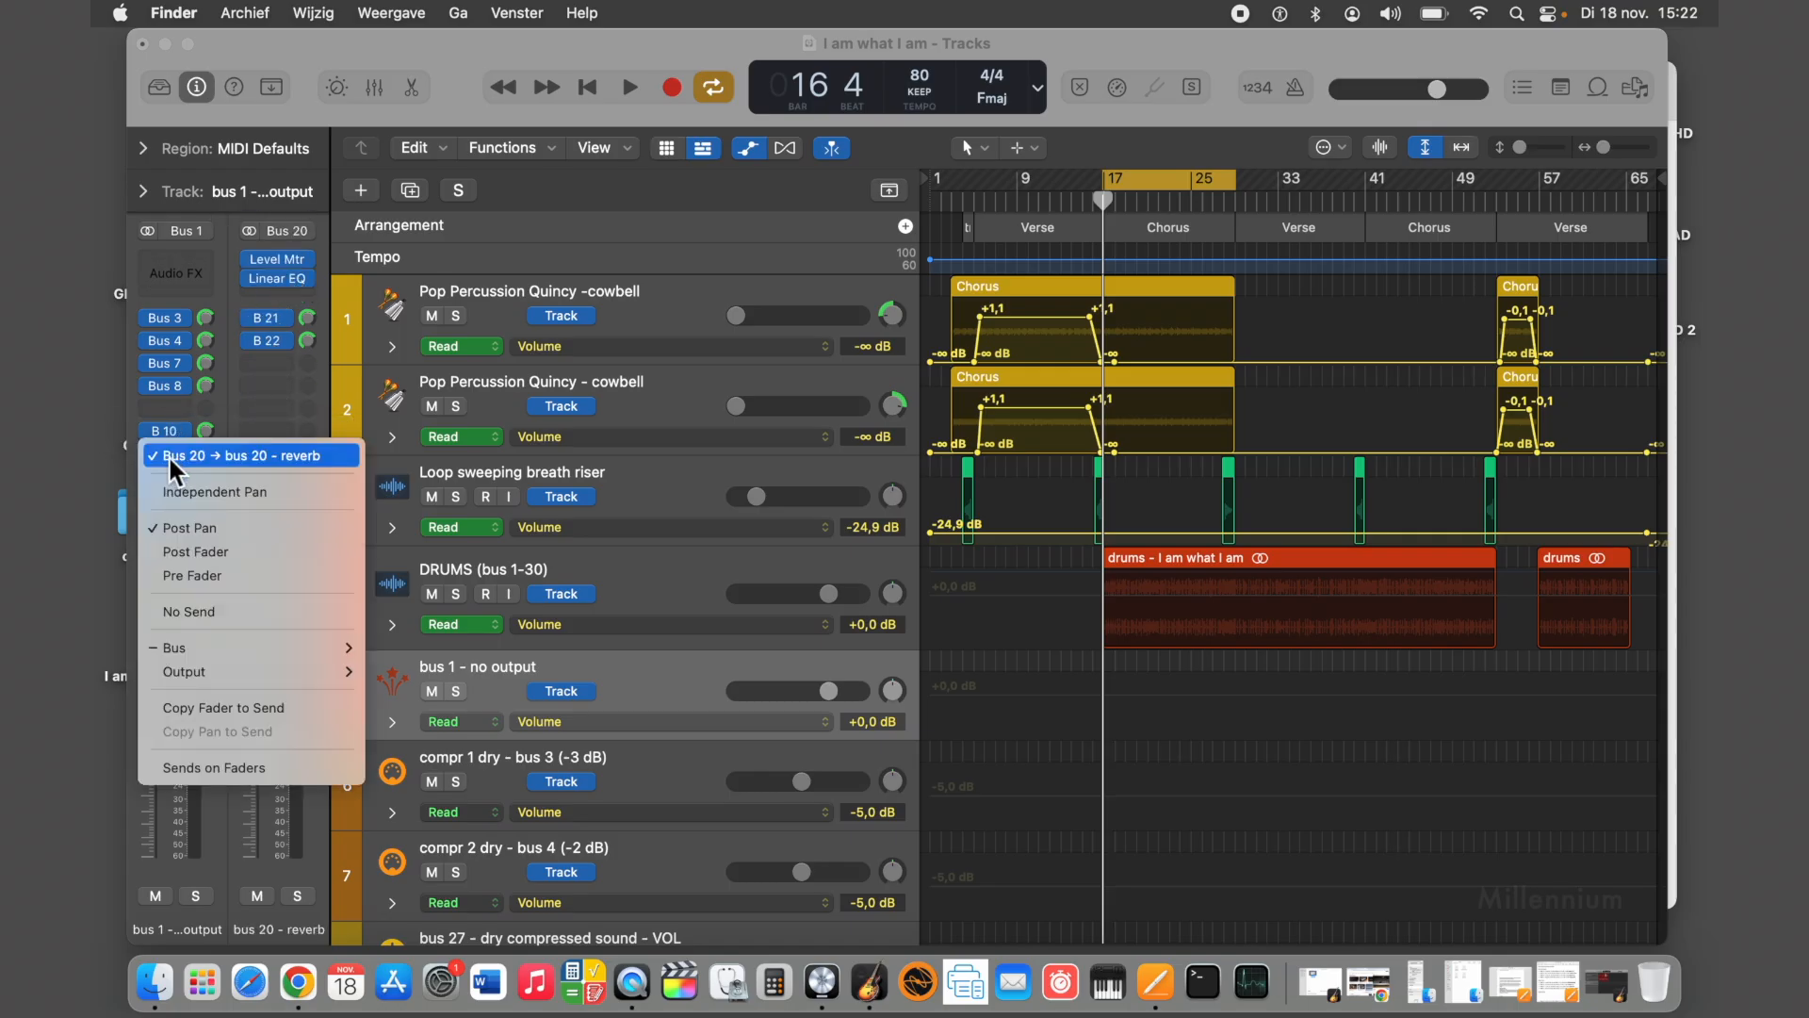
click(95, 442)
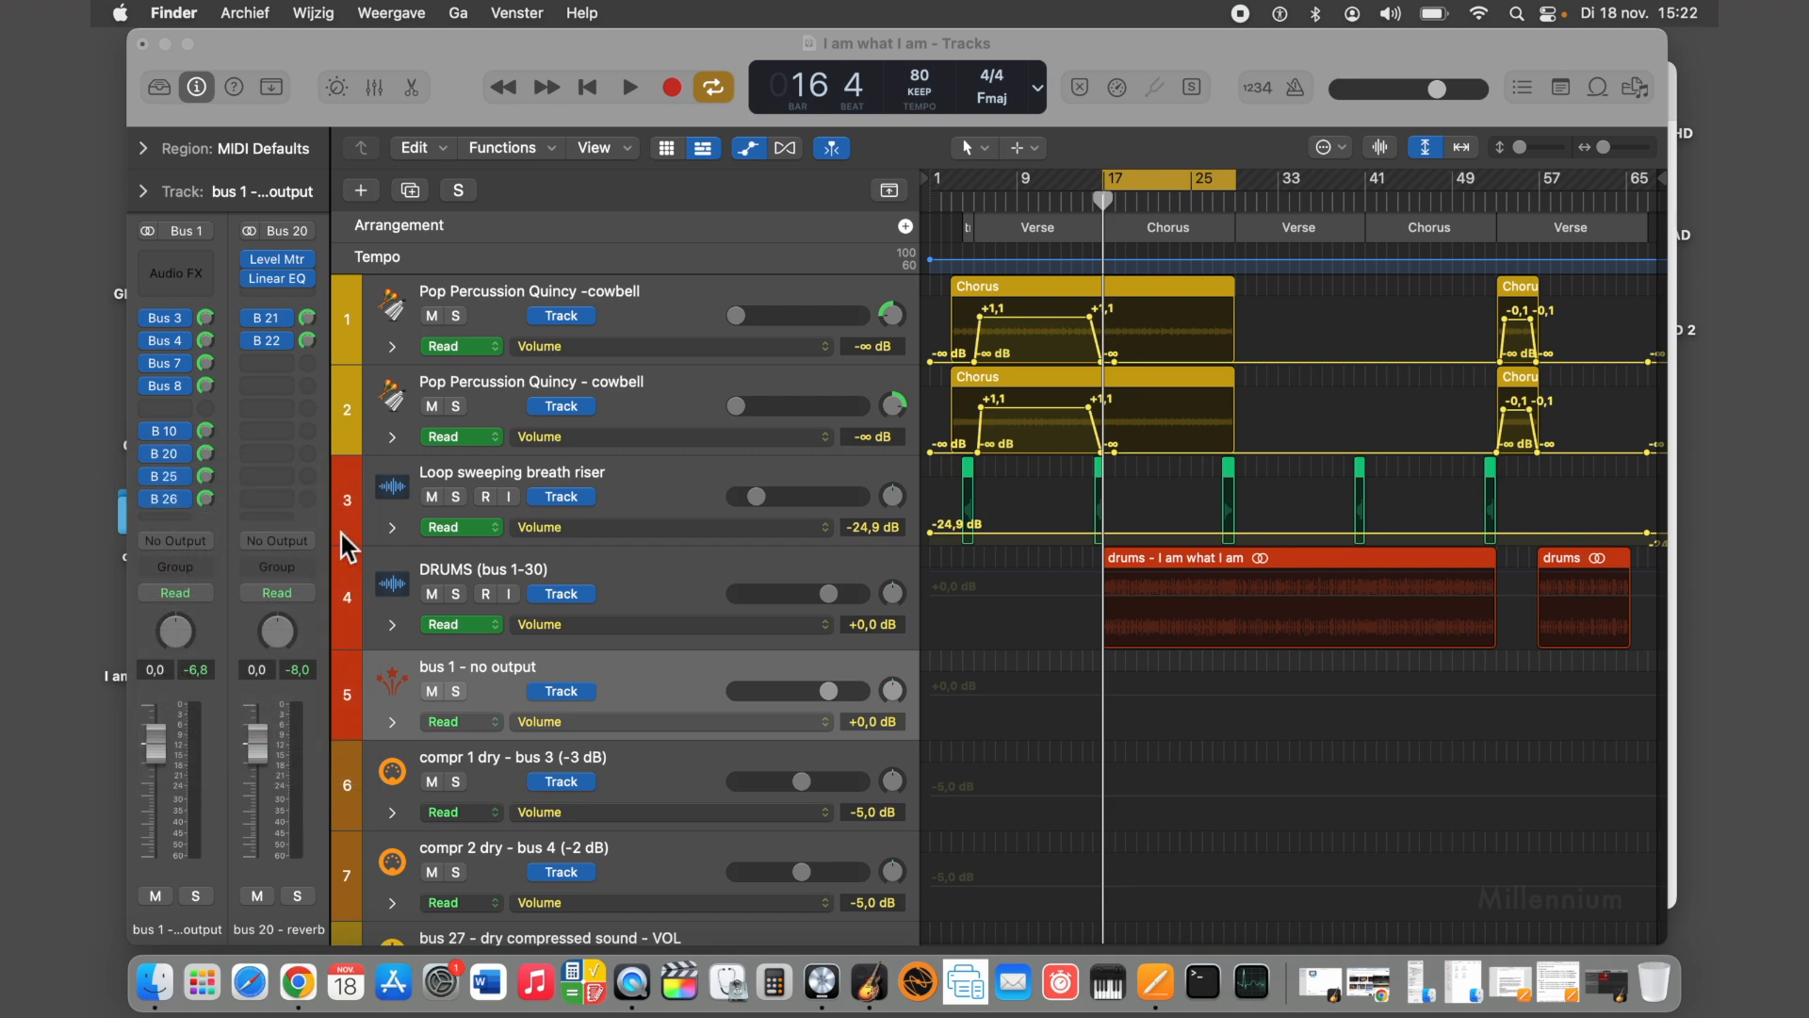
Display the channel strips of the drums' reverb buses 23 and 24, bus 25 - bitcrusher and bus 30 - Premaster DRUMS
scroll(630, 592, down, 9)
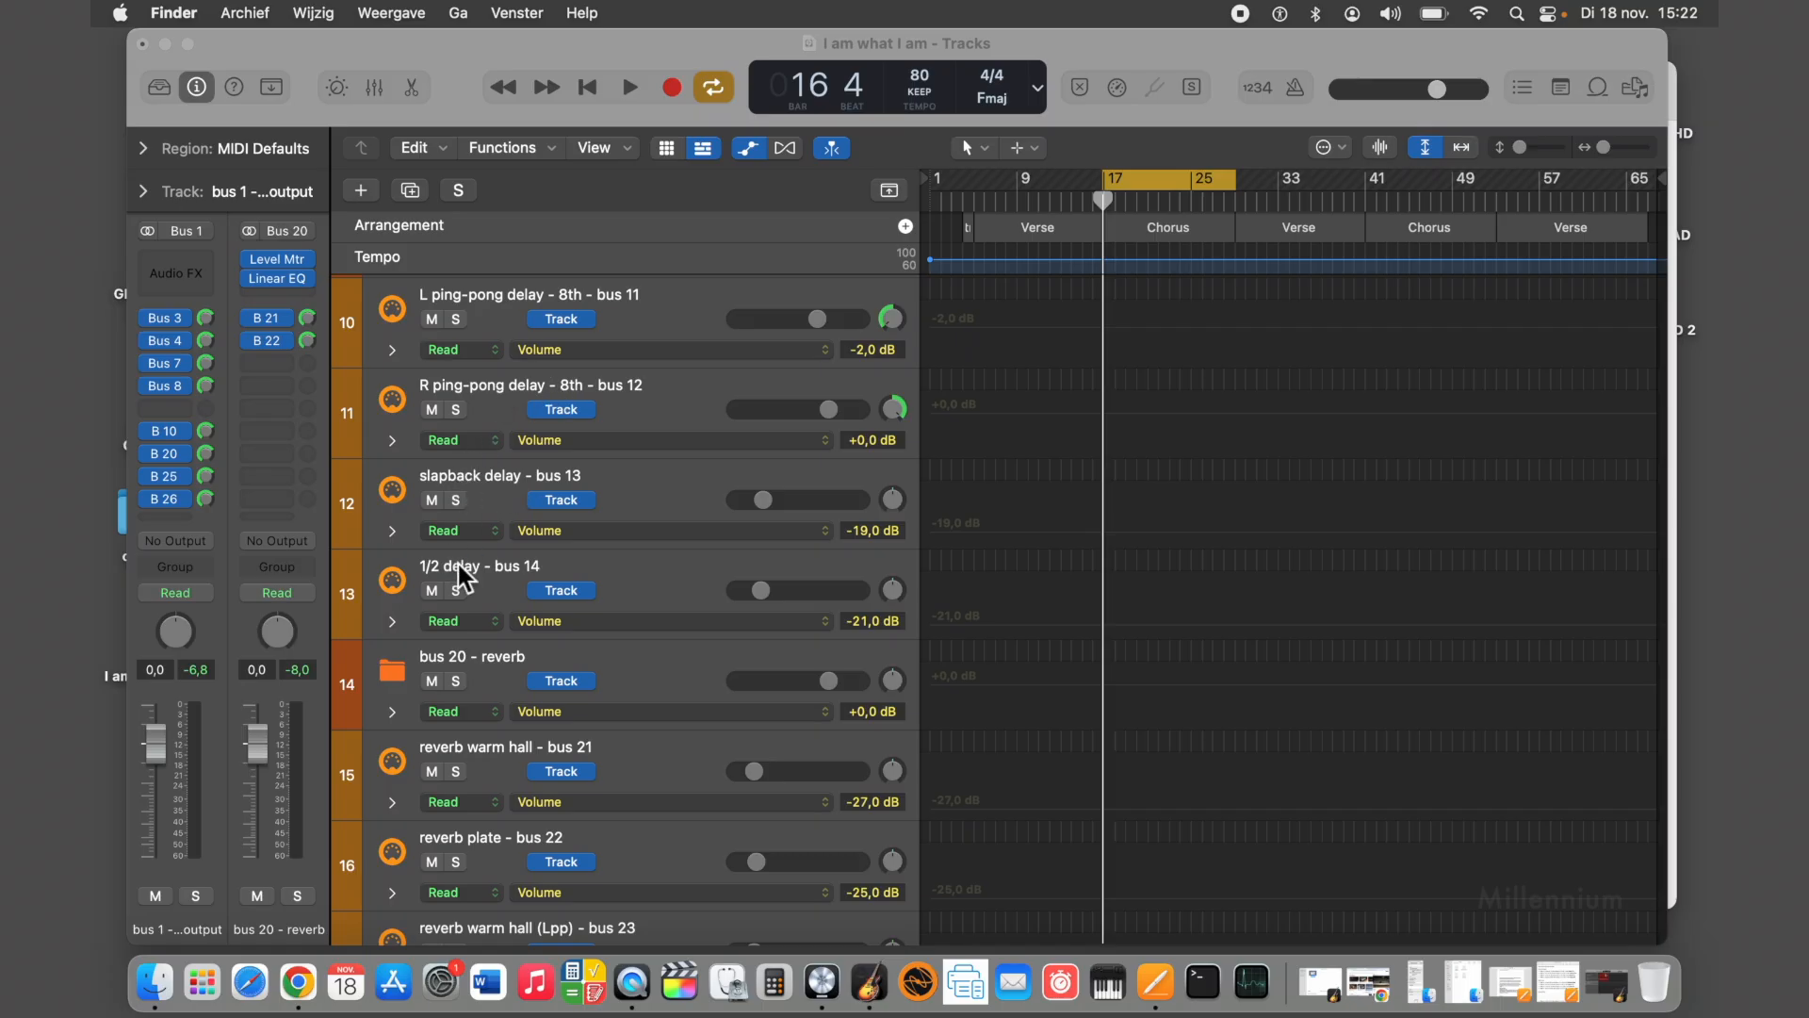
scroll(458, 564, down, 2)
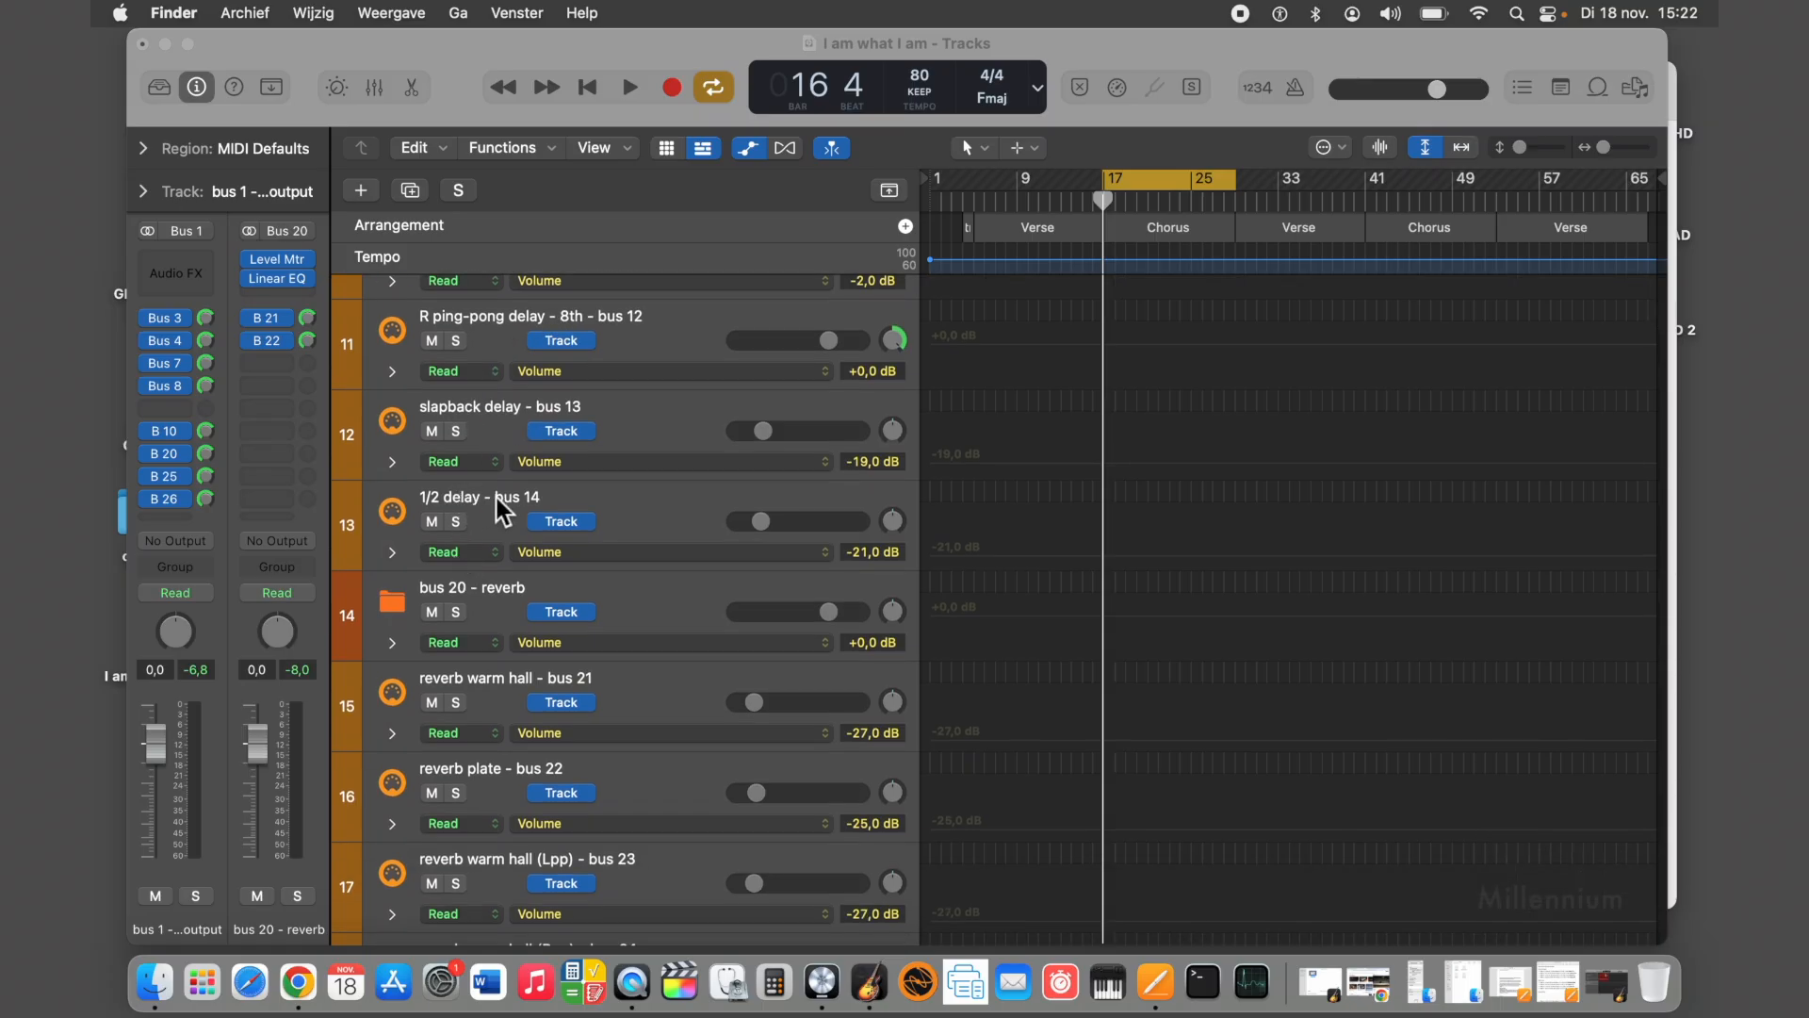
scroll(492, 495, down, 4)
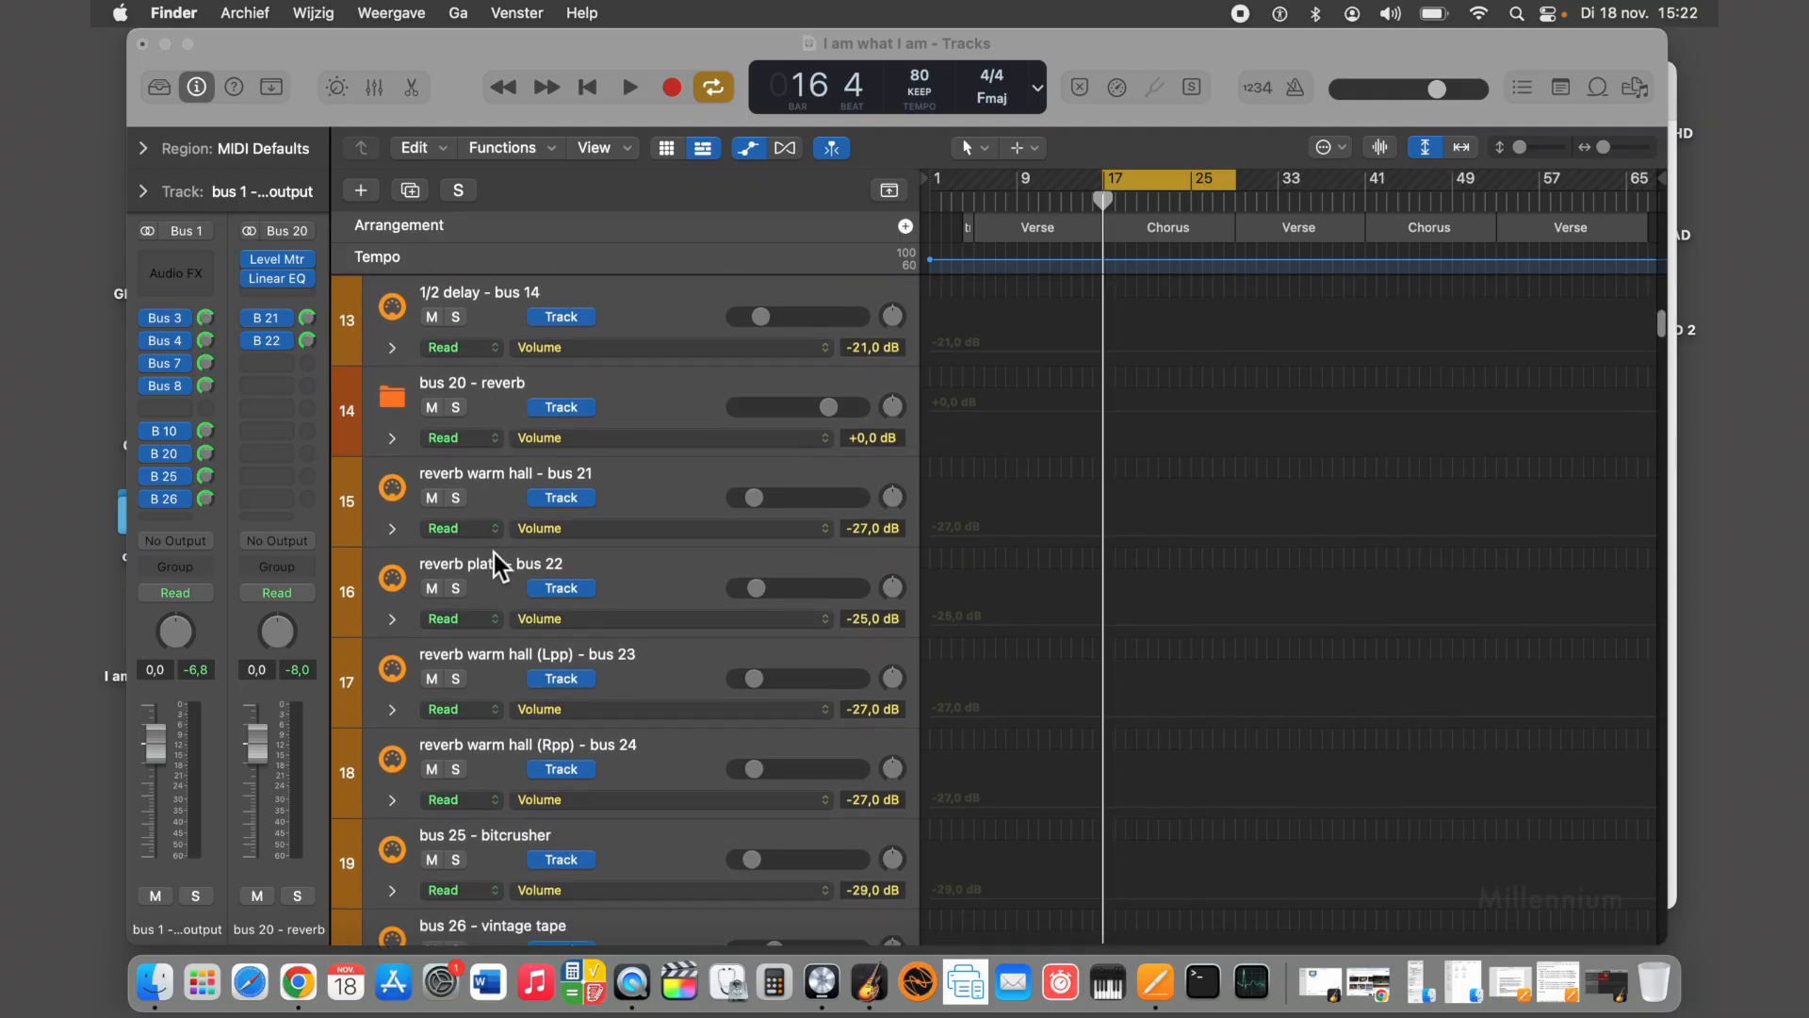
scroll(491, 550, down, 2)
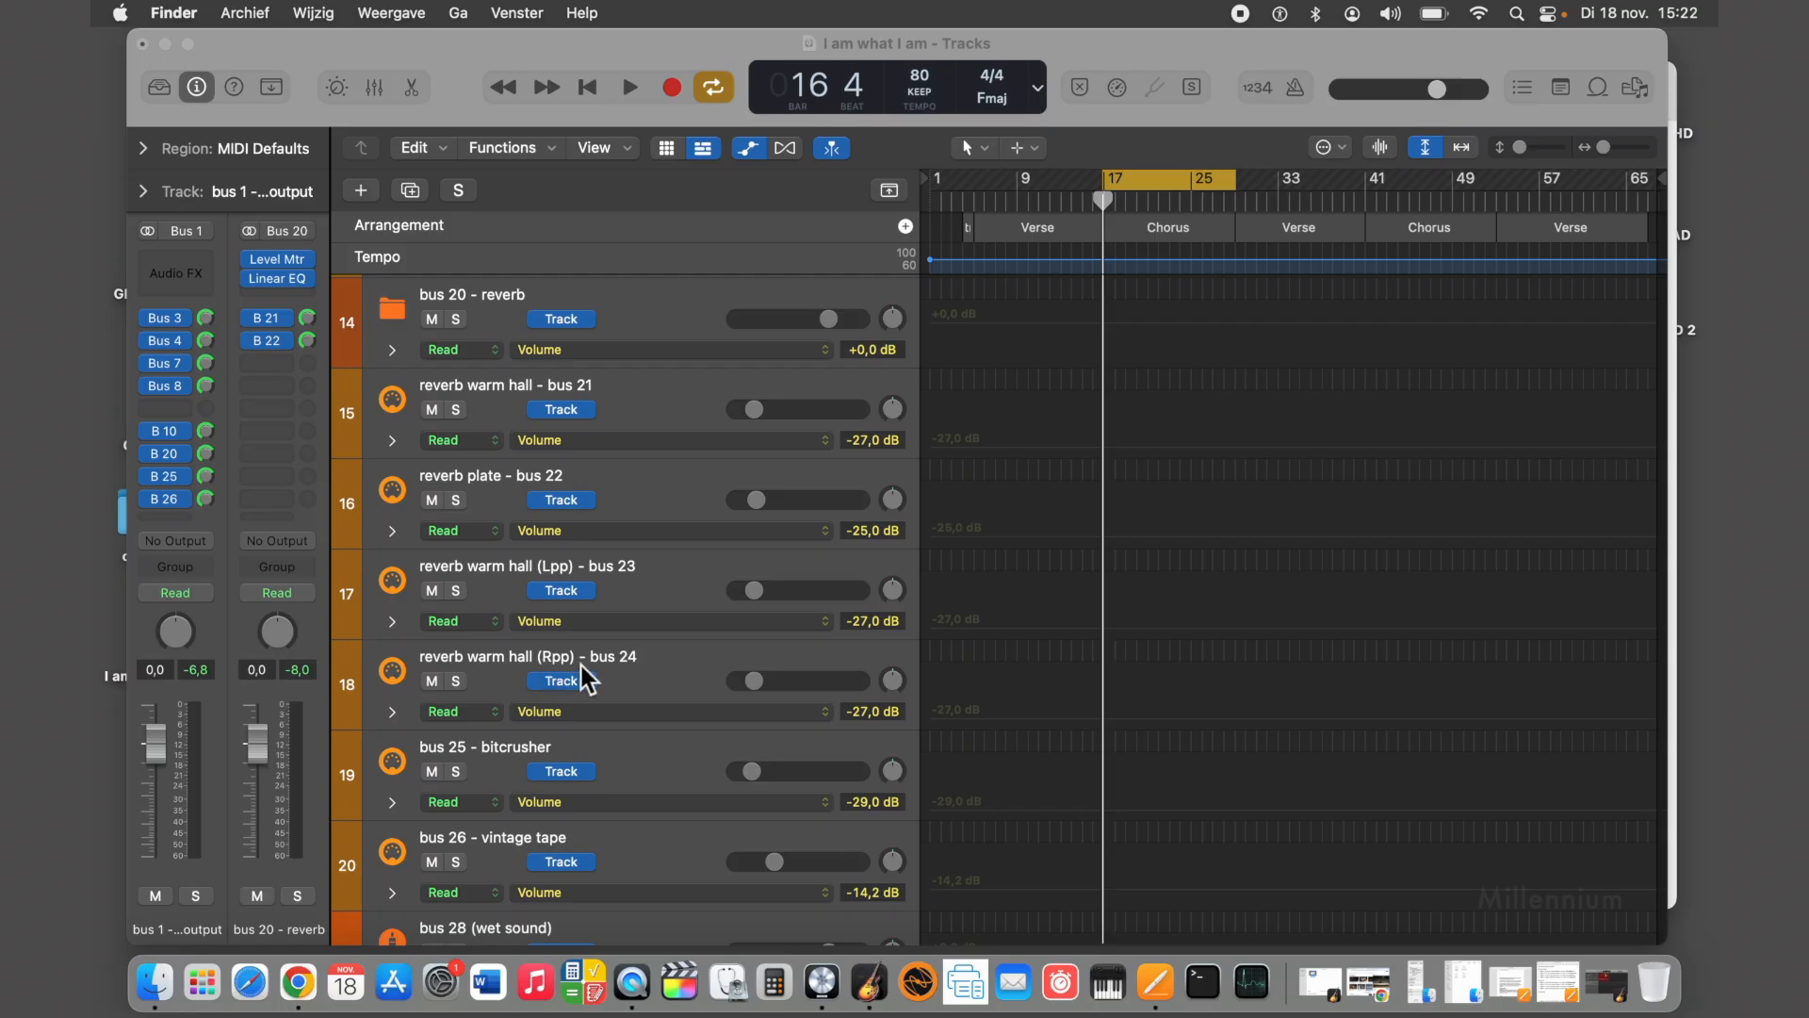
click(531, 566)
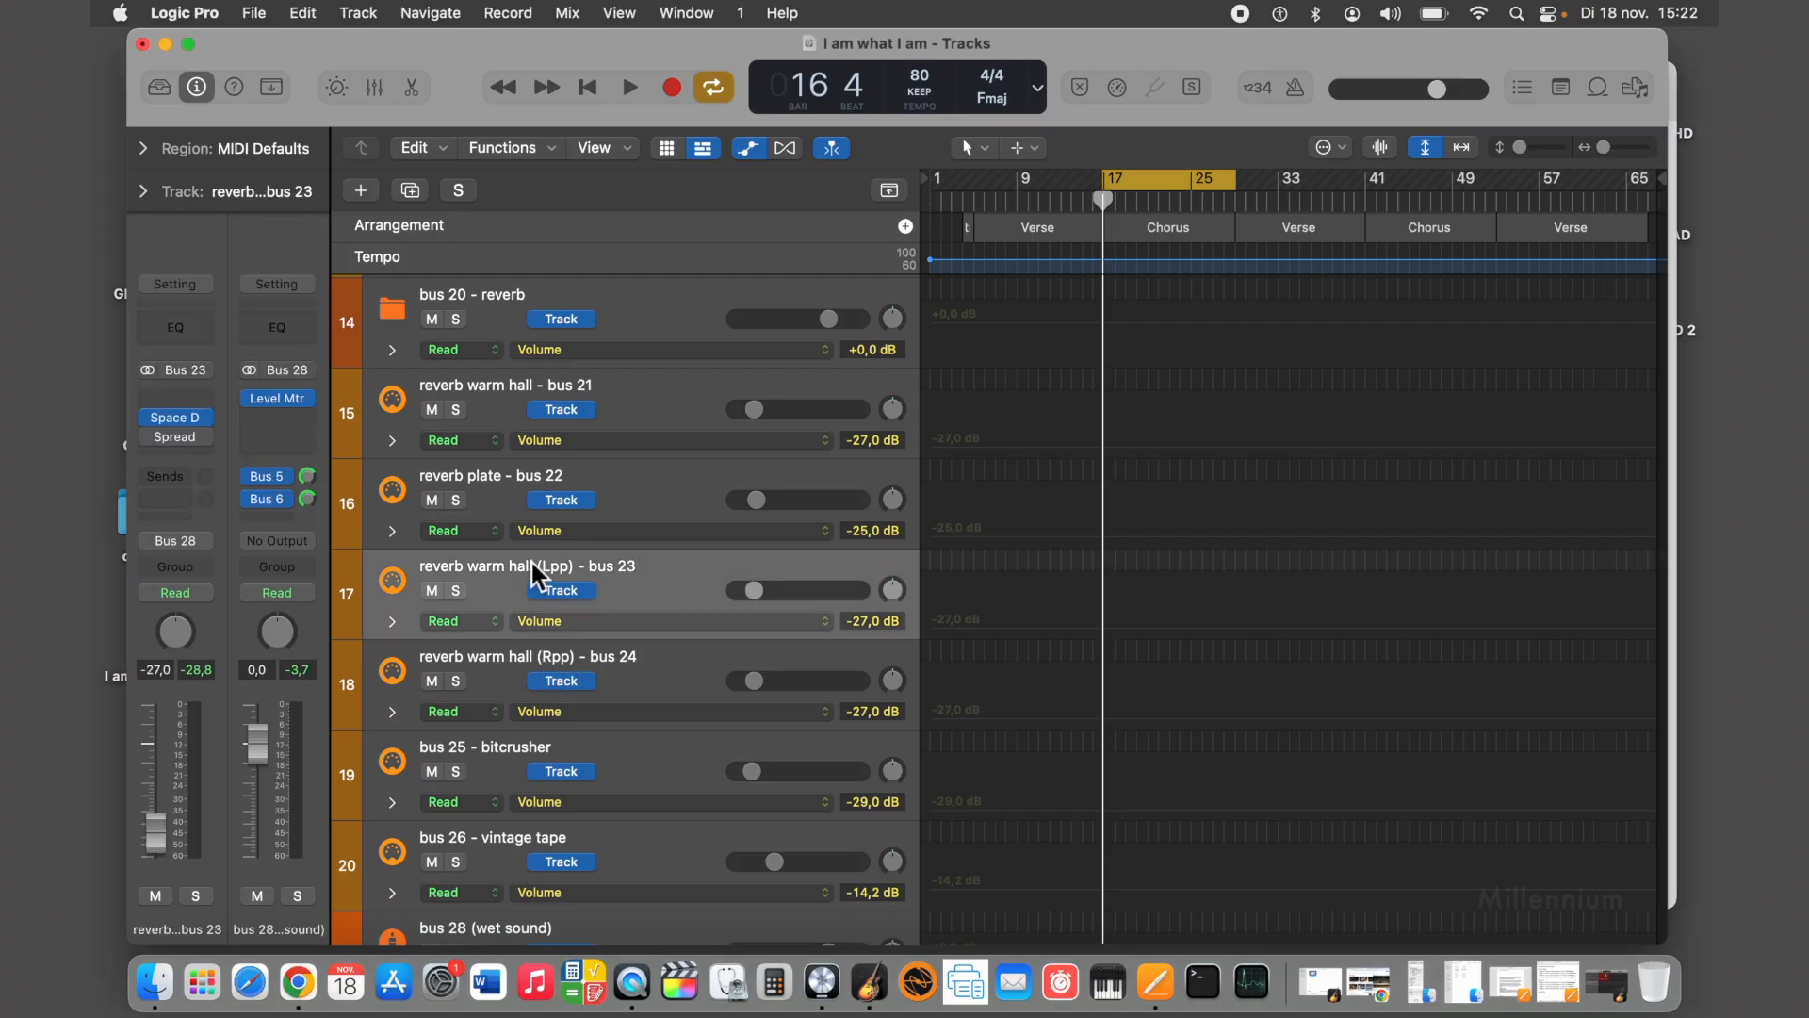
click(511, 656)
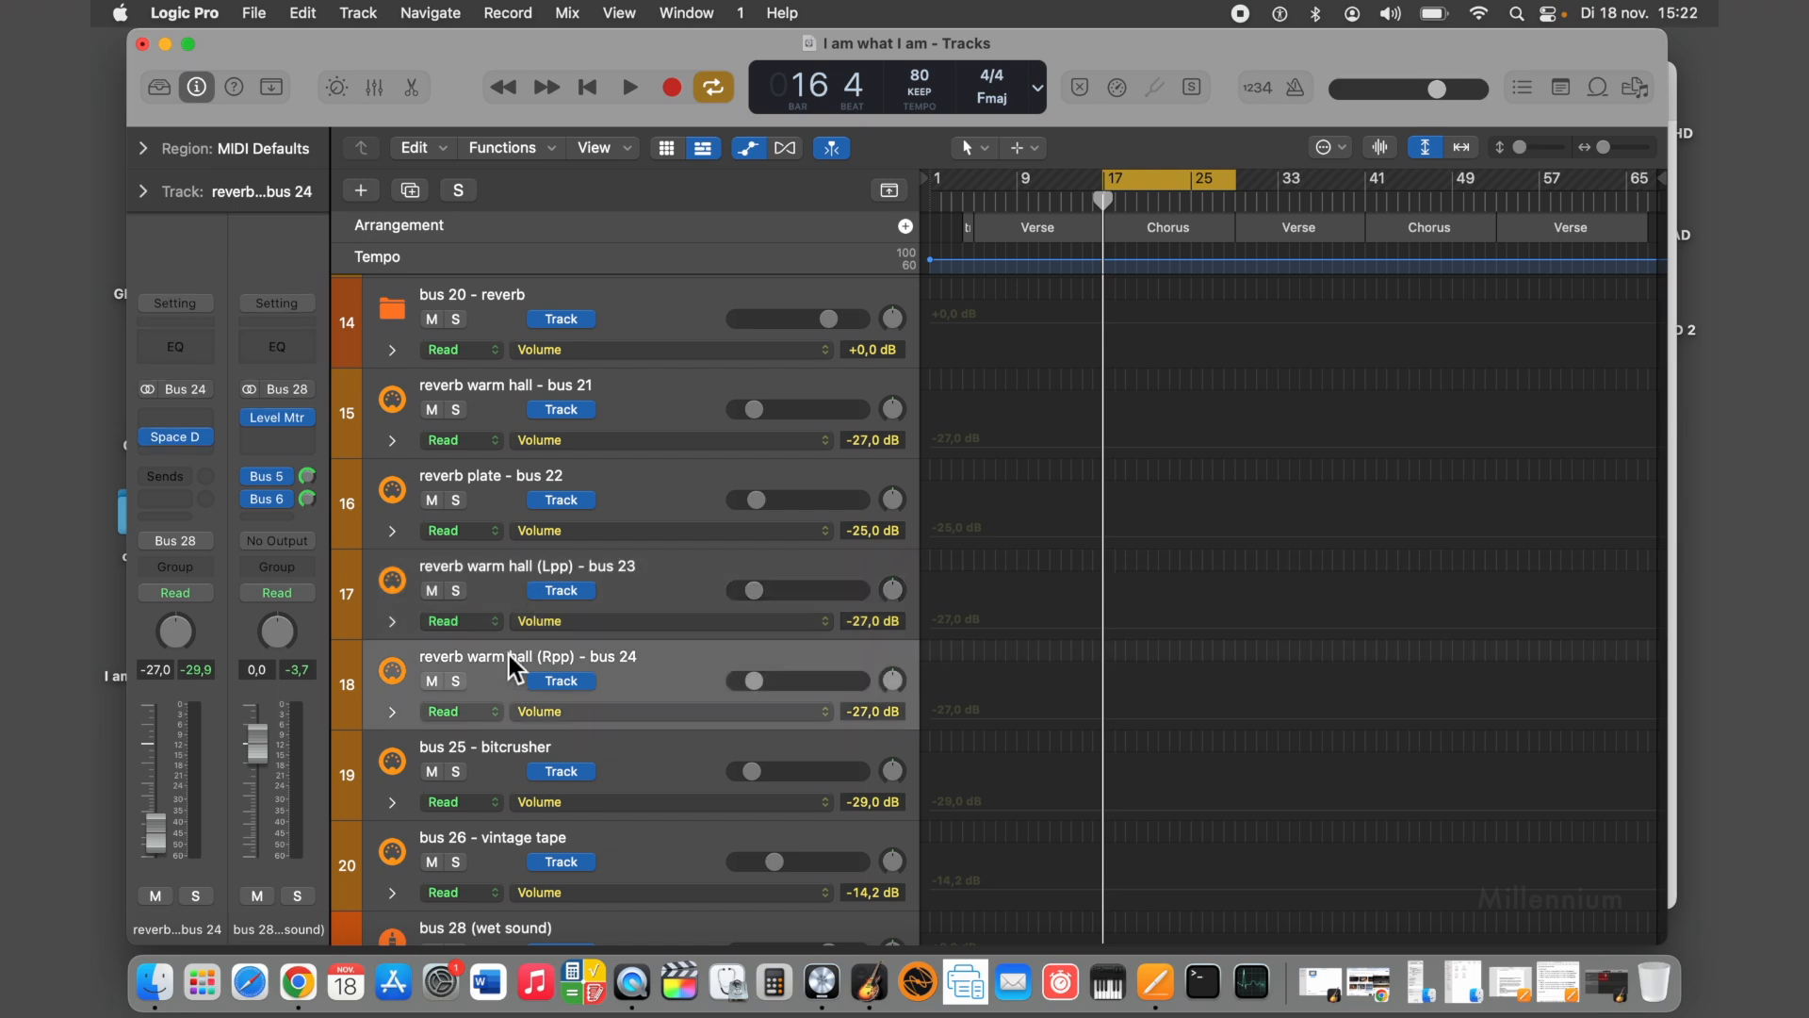
click(501, 751)
scroll(501, 750, down, 10)
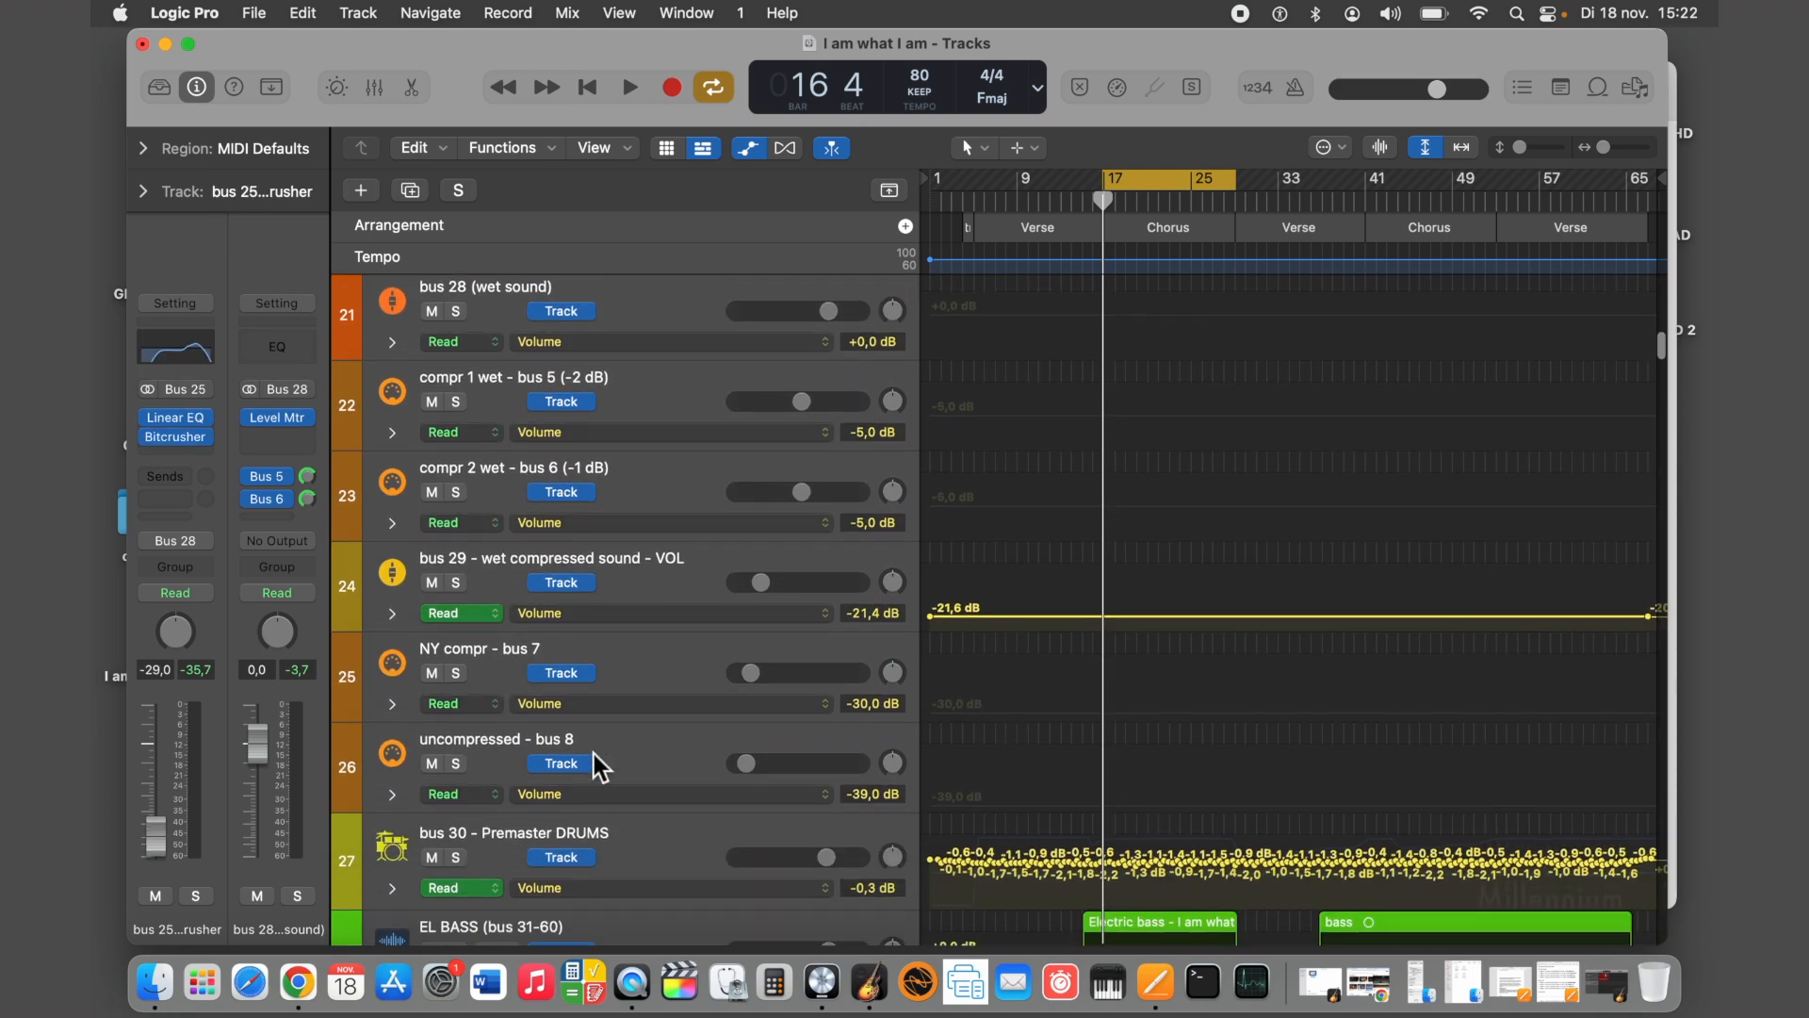
click(591, 823)
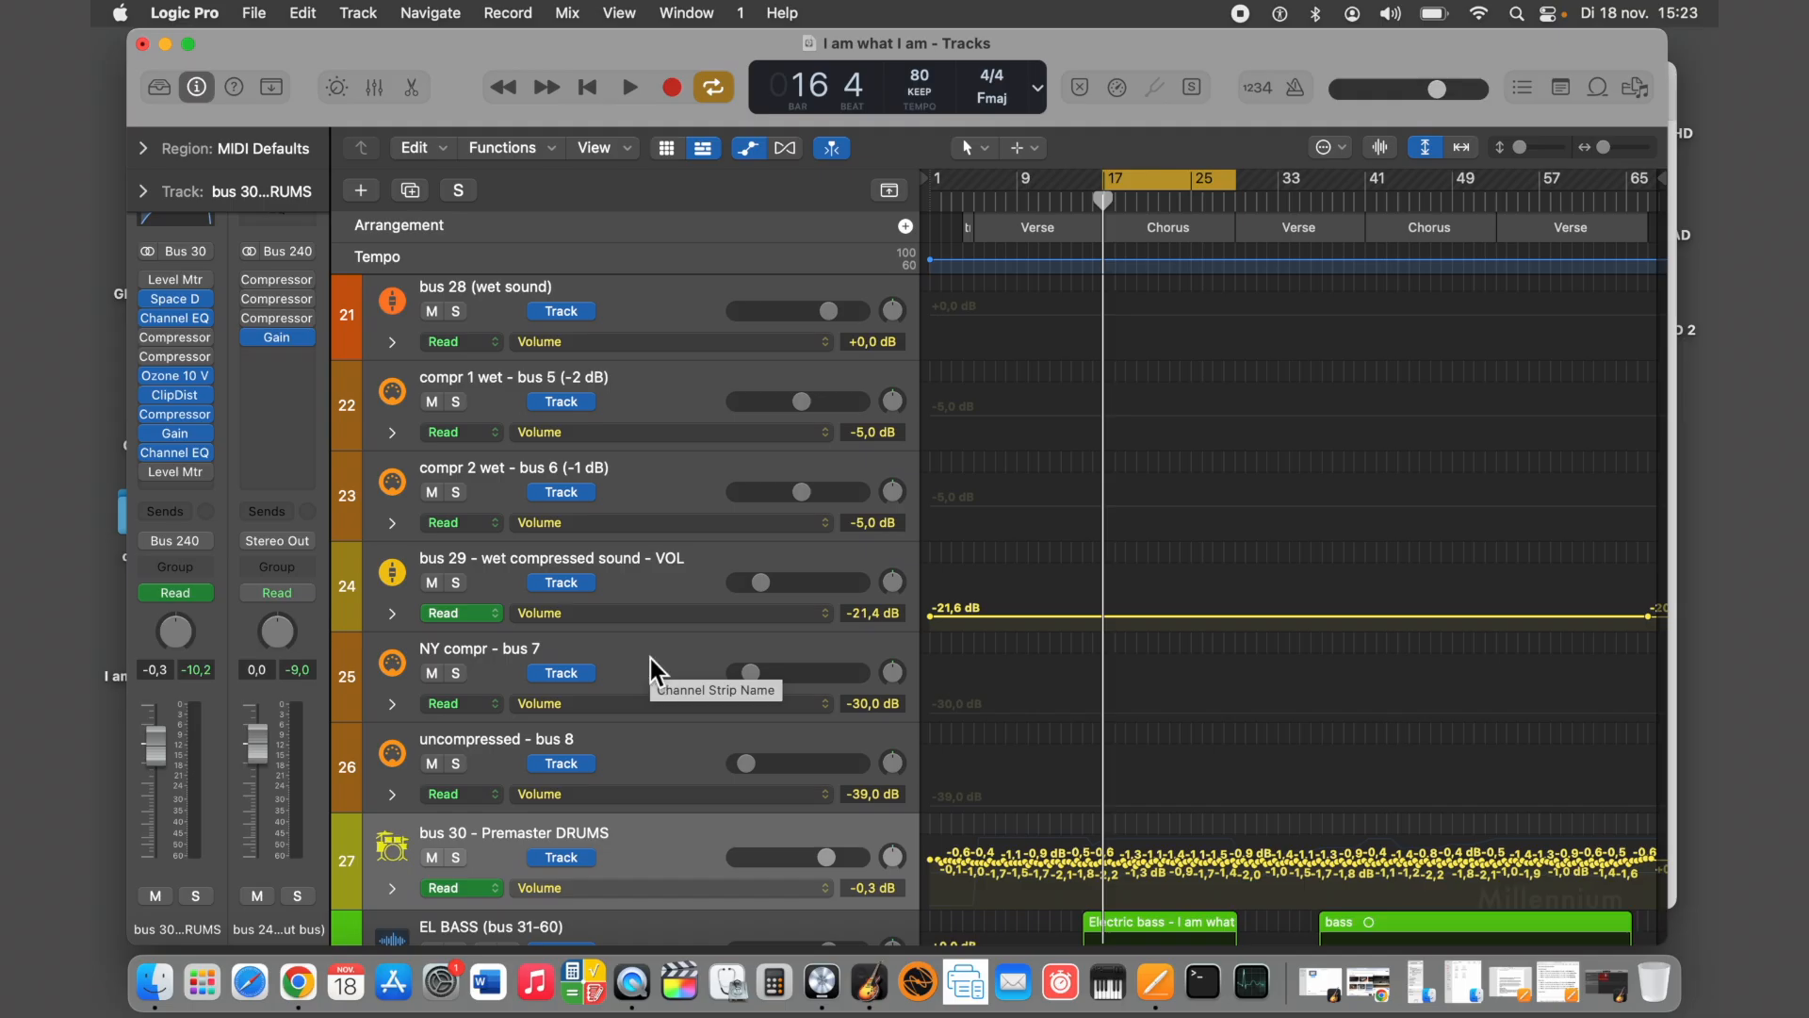
Look through the bass, piano, guitar and vocal bus tracks down to the 2nd lead vocal and copy lead tracks
scroll(650, 659, down, 15)
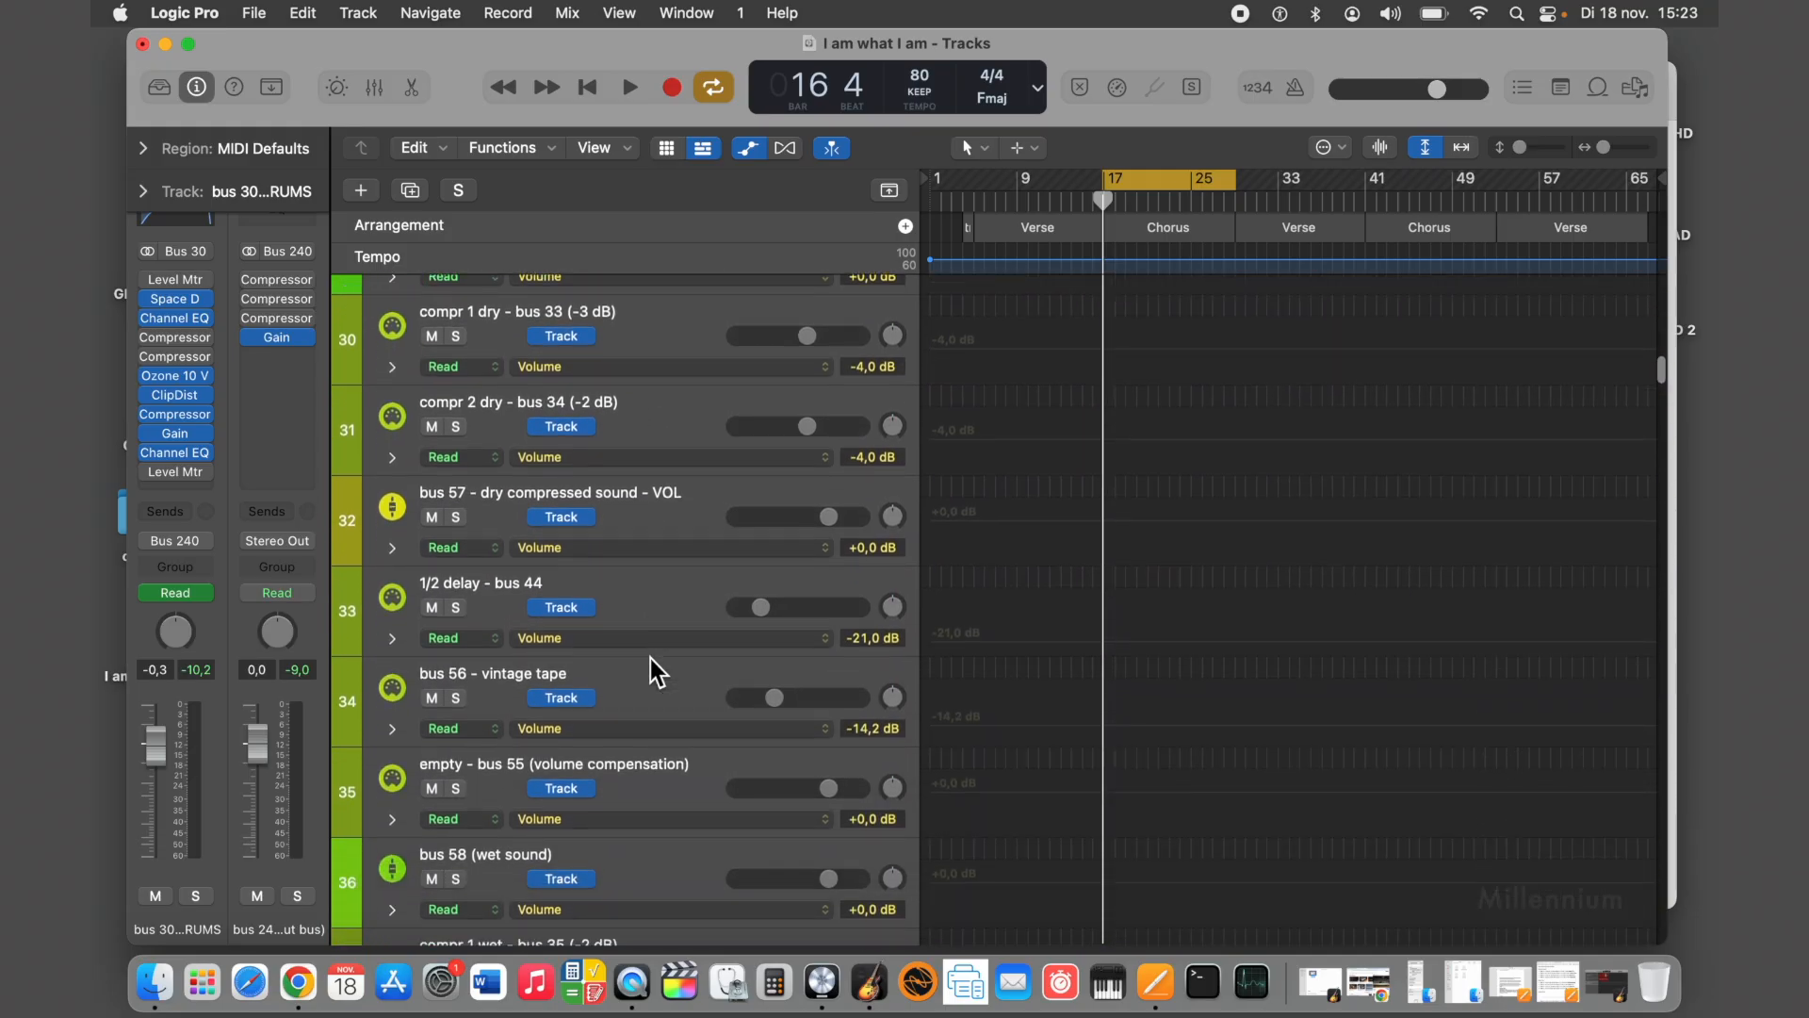
scroll(650, 660, down, 12)
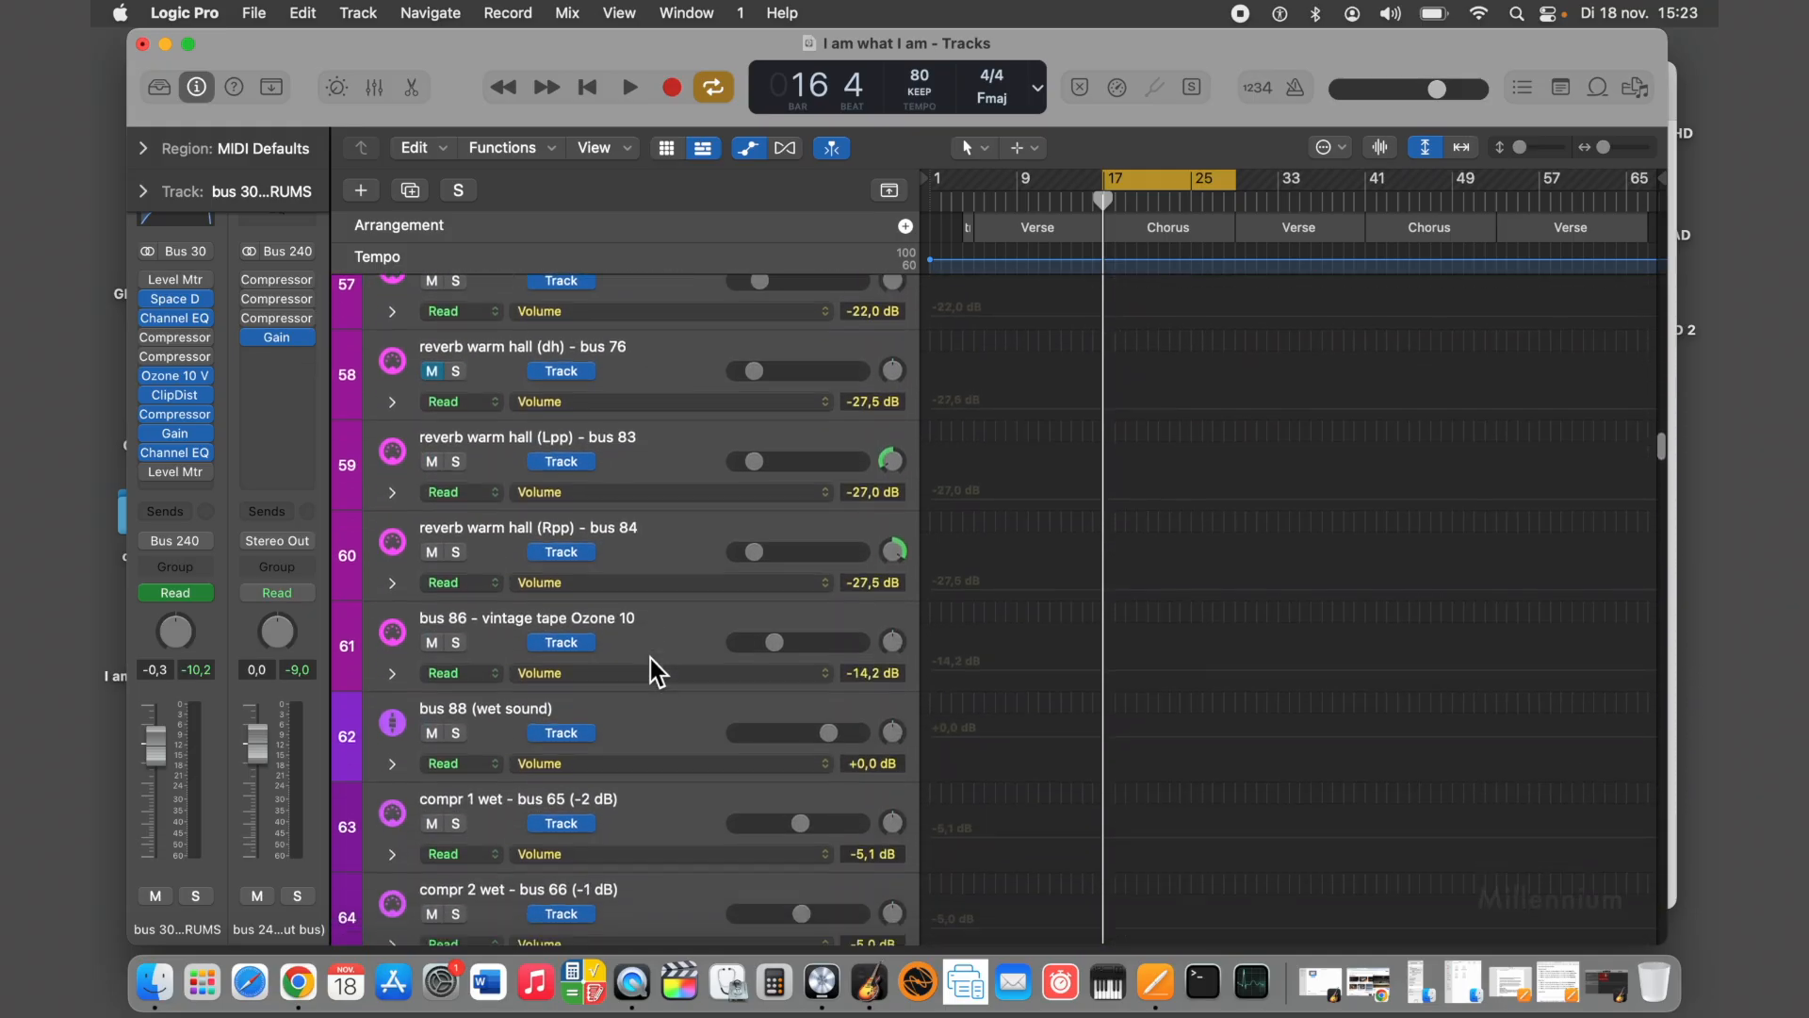
scroll(651, 659, down, 10)
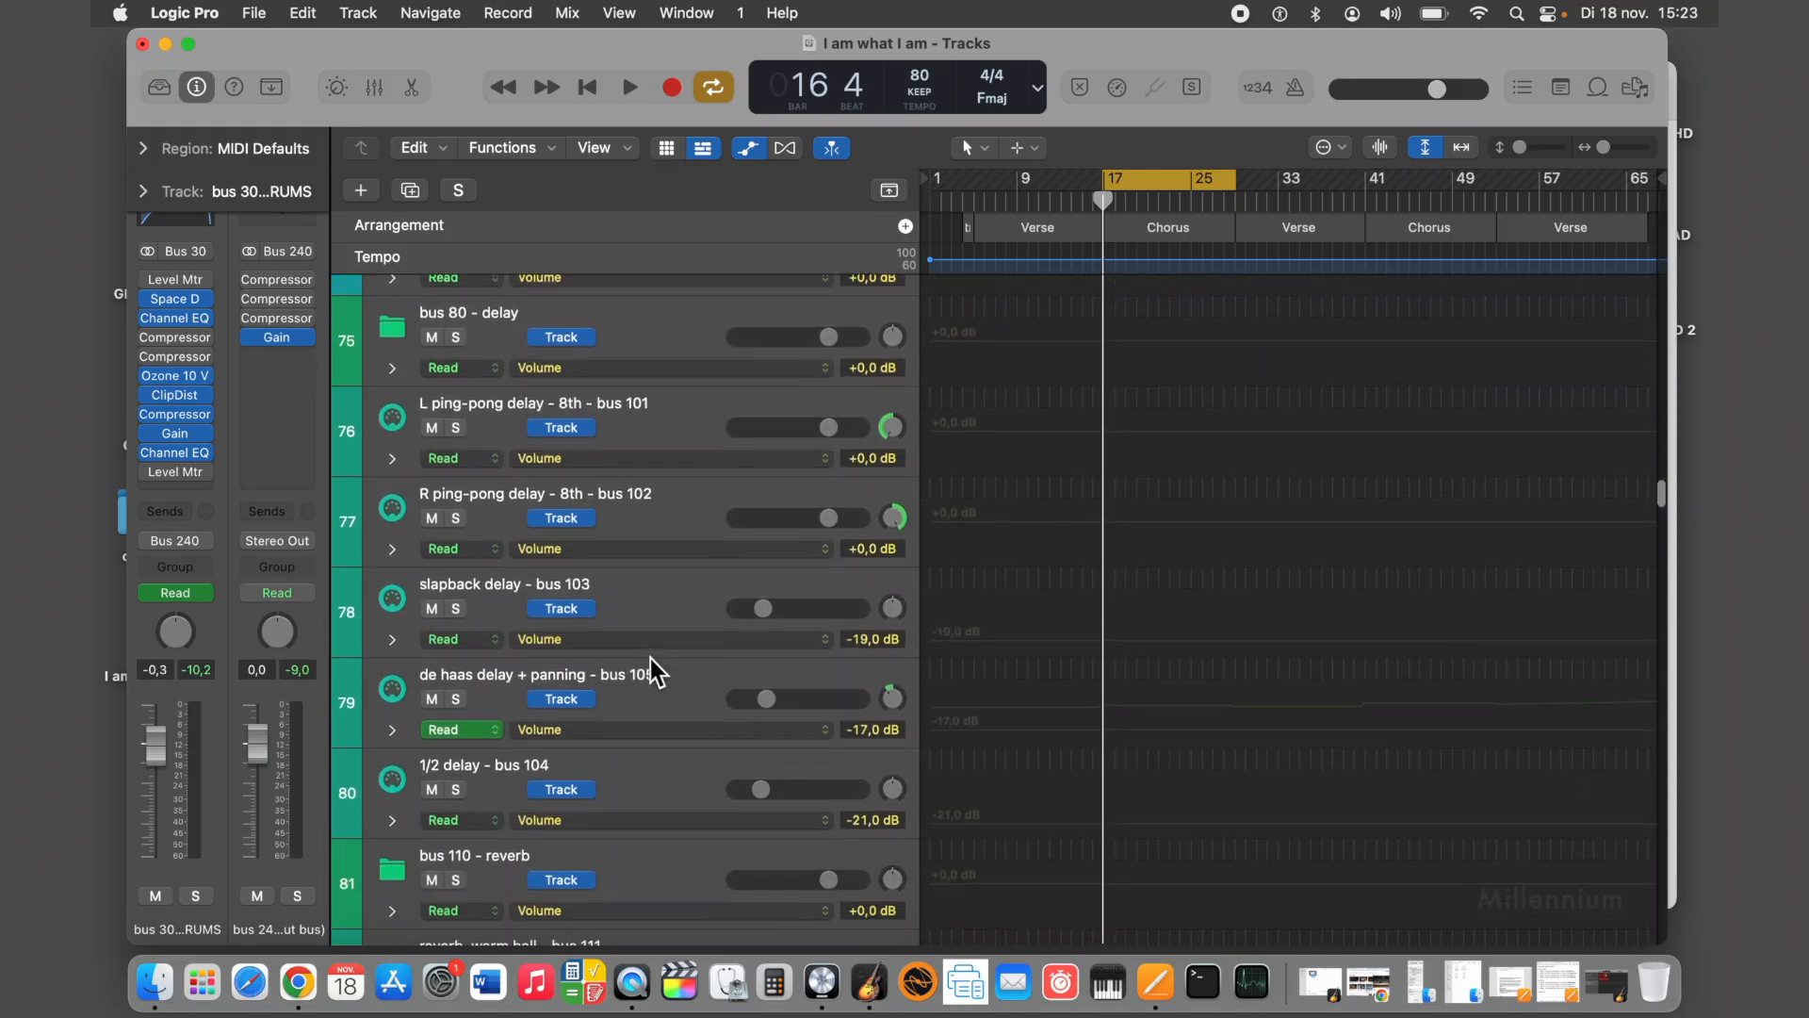
scroll(650, 659, down, 14)
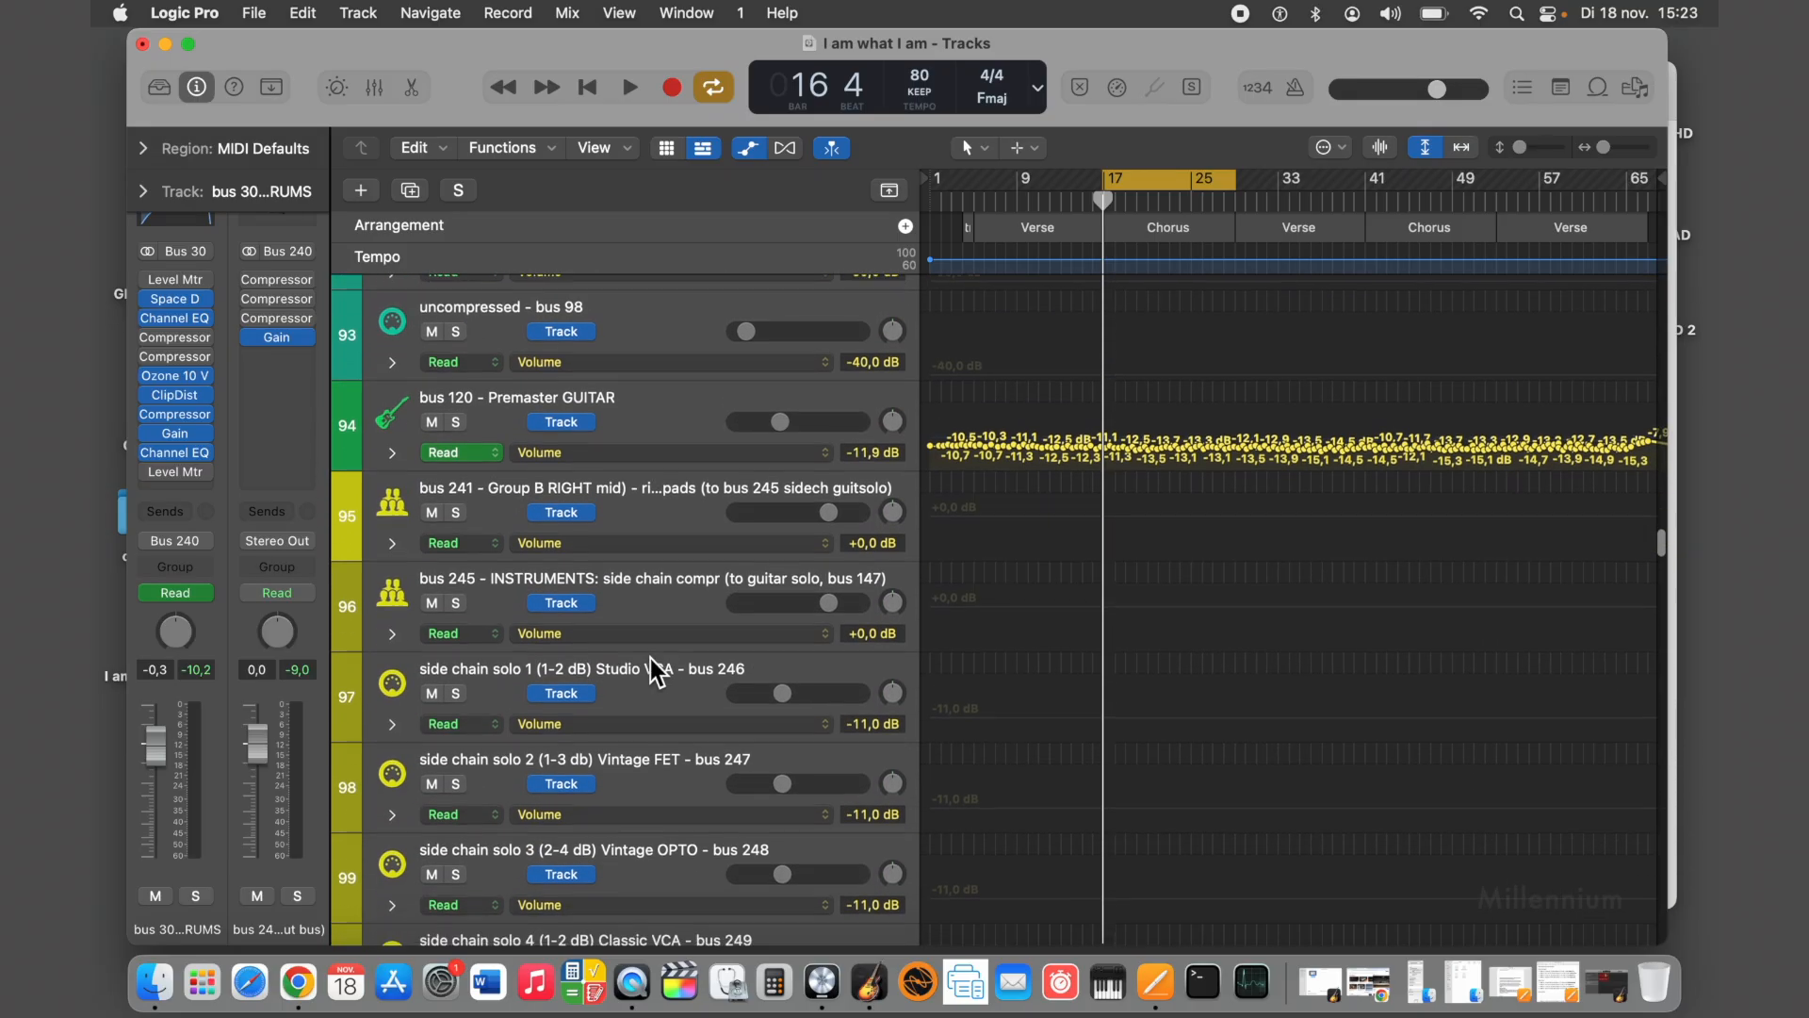
scroll(650, 659, down, 14)
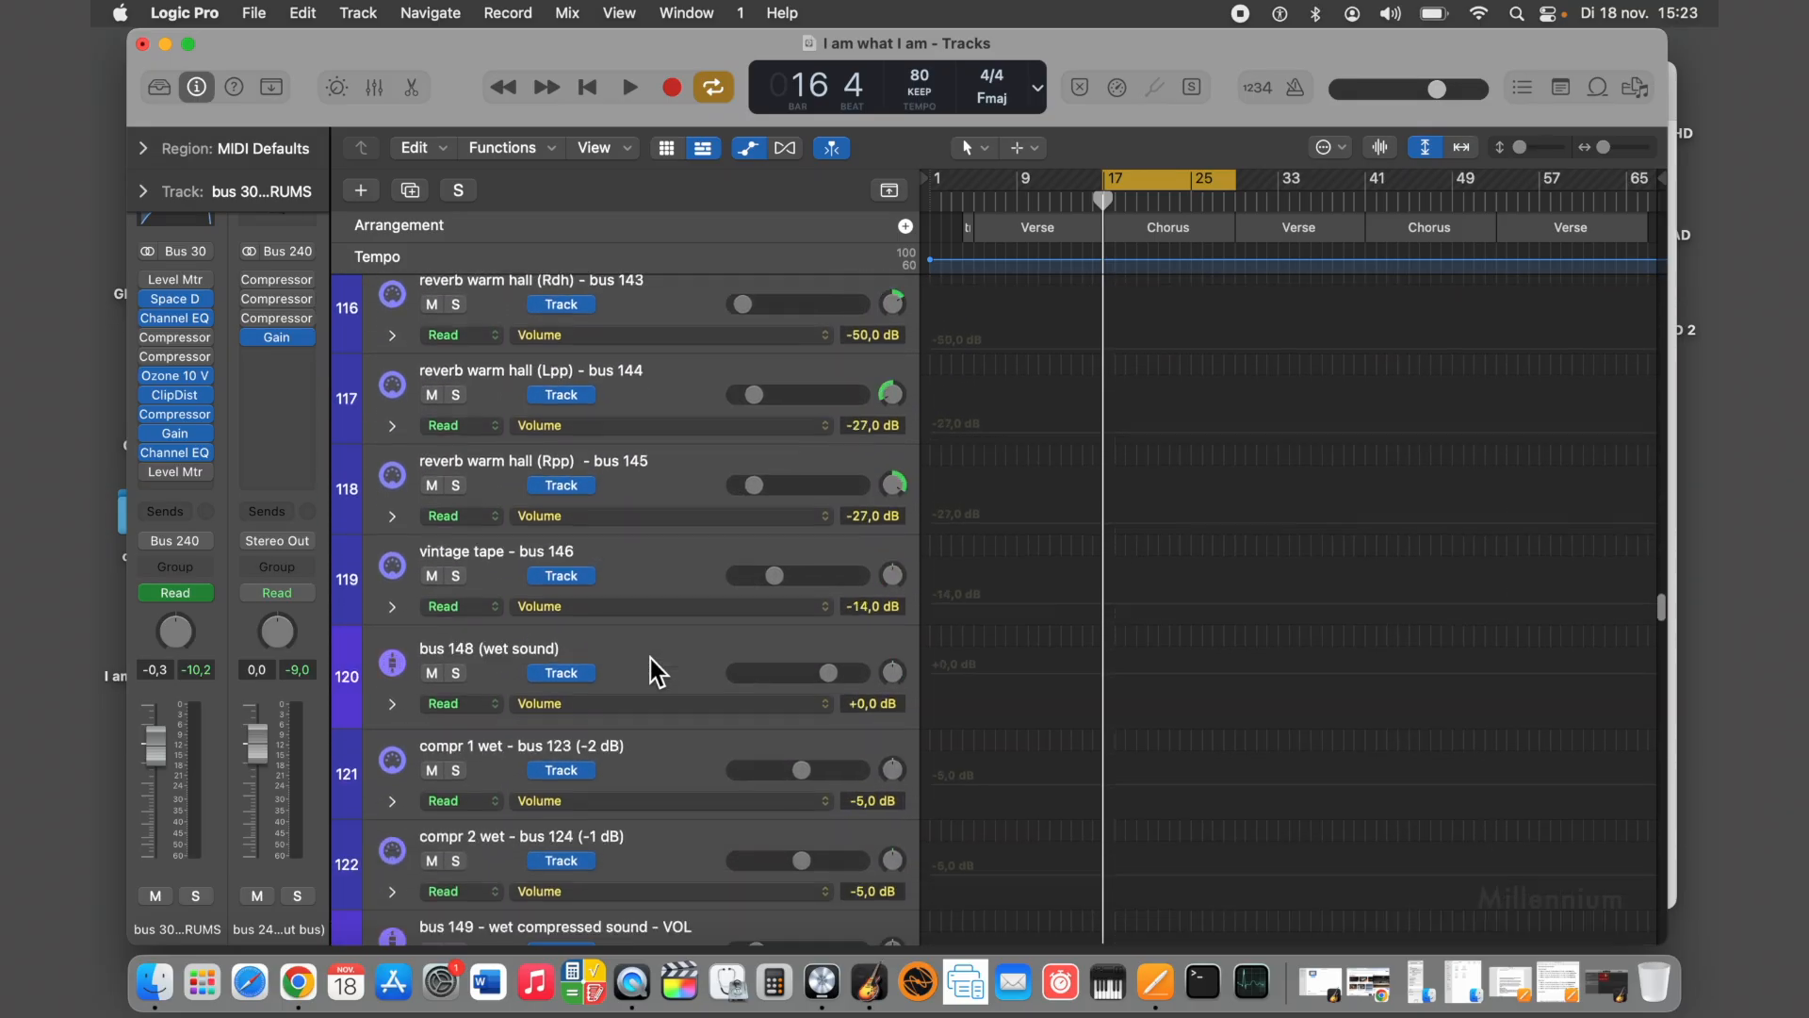
scroll(650, 659, down, 17)
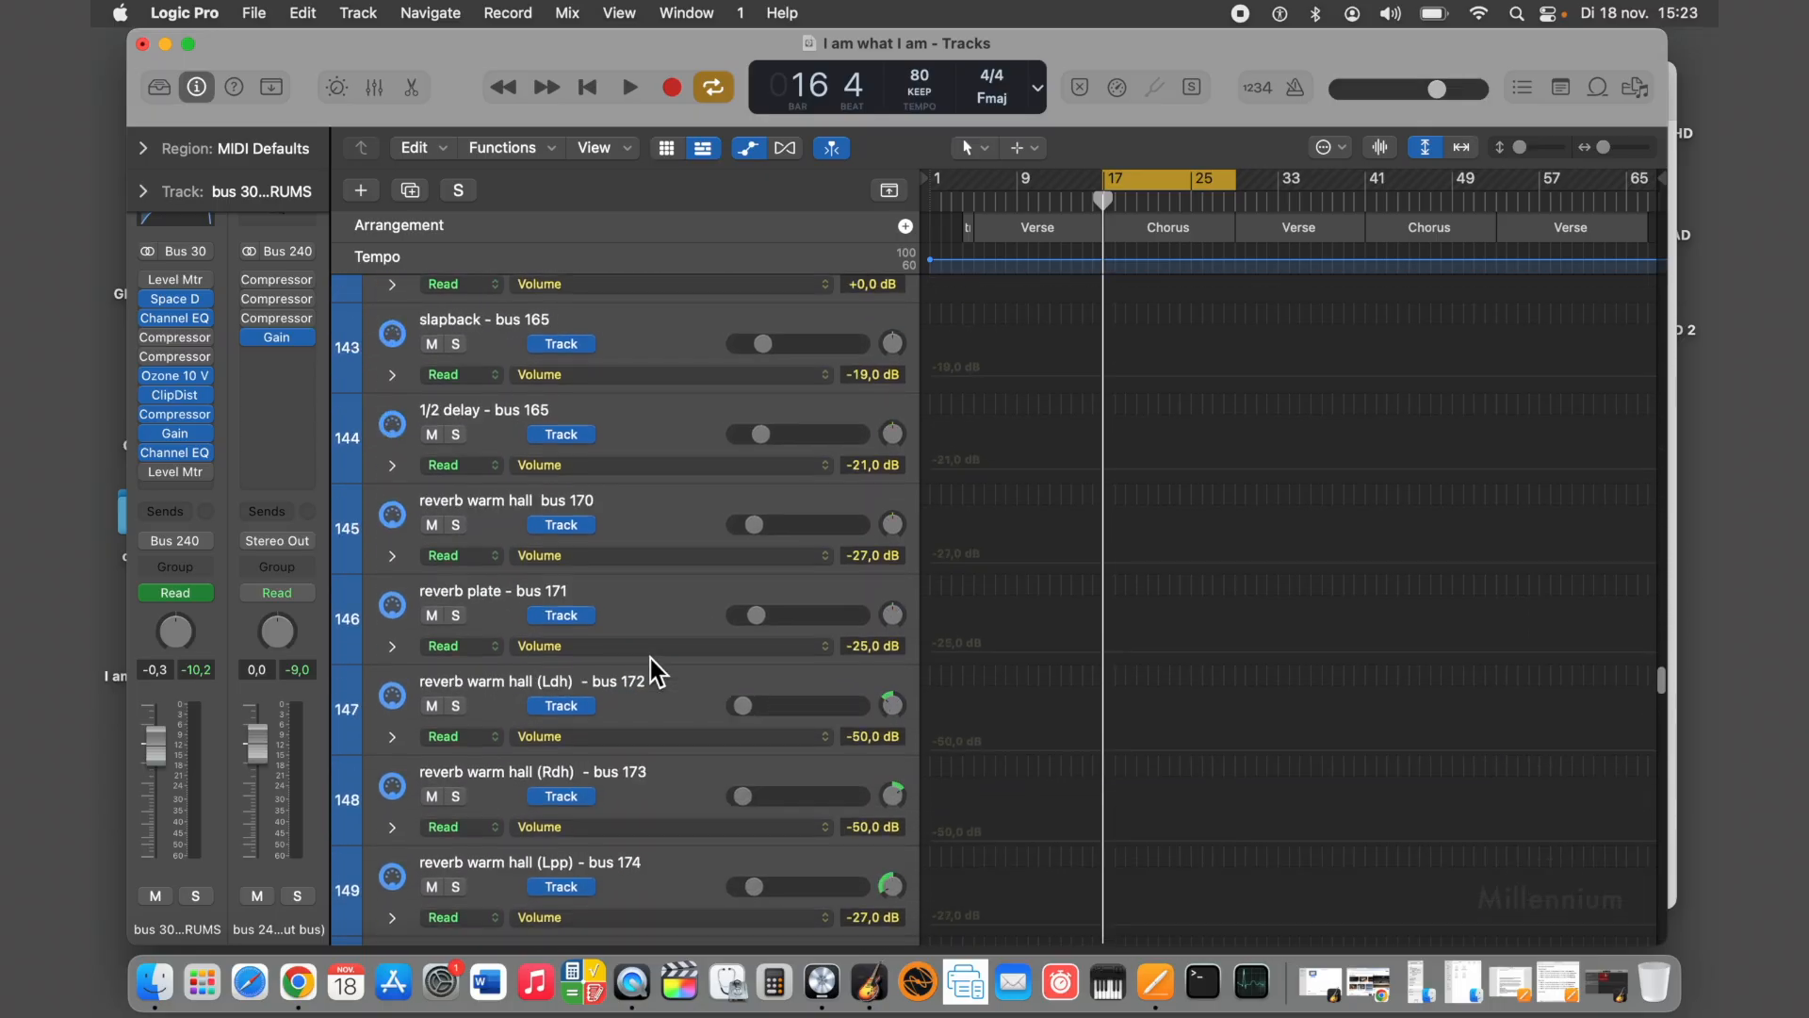
scroll(650, 658, down, 10)
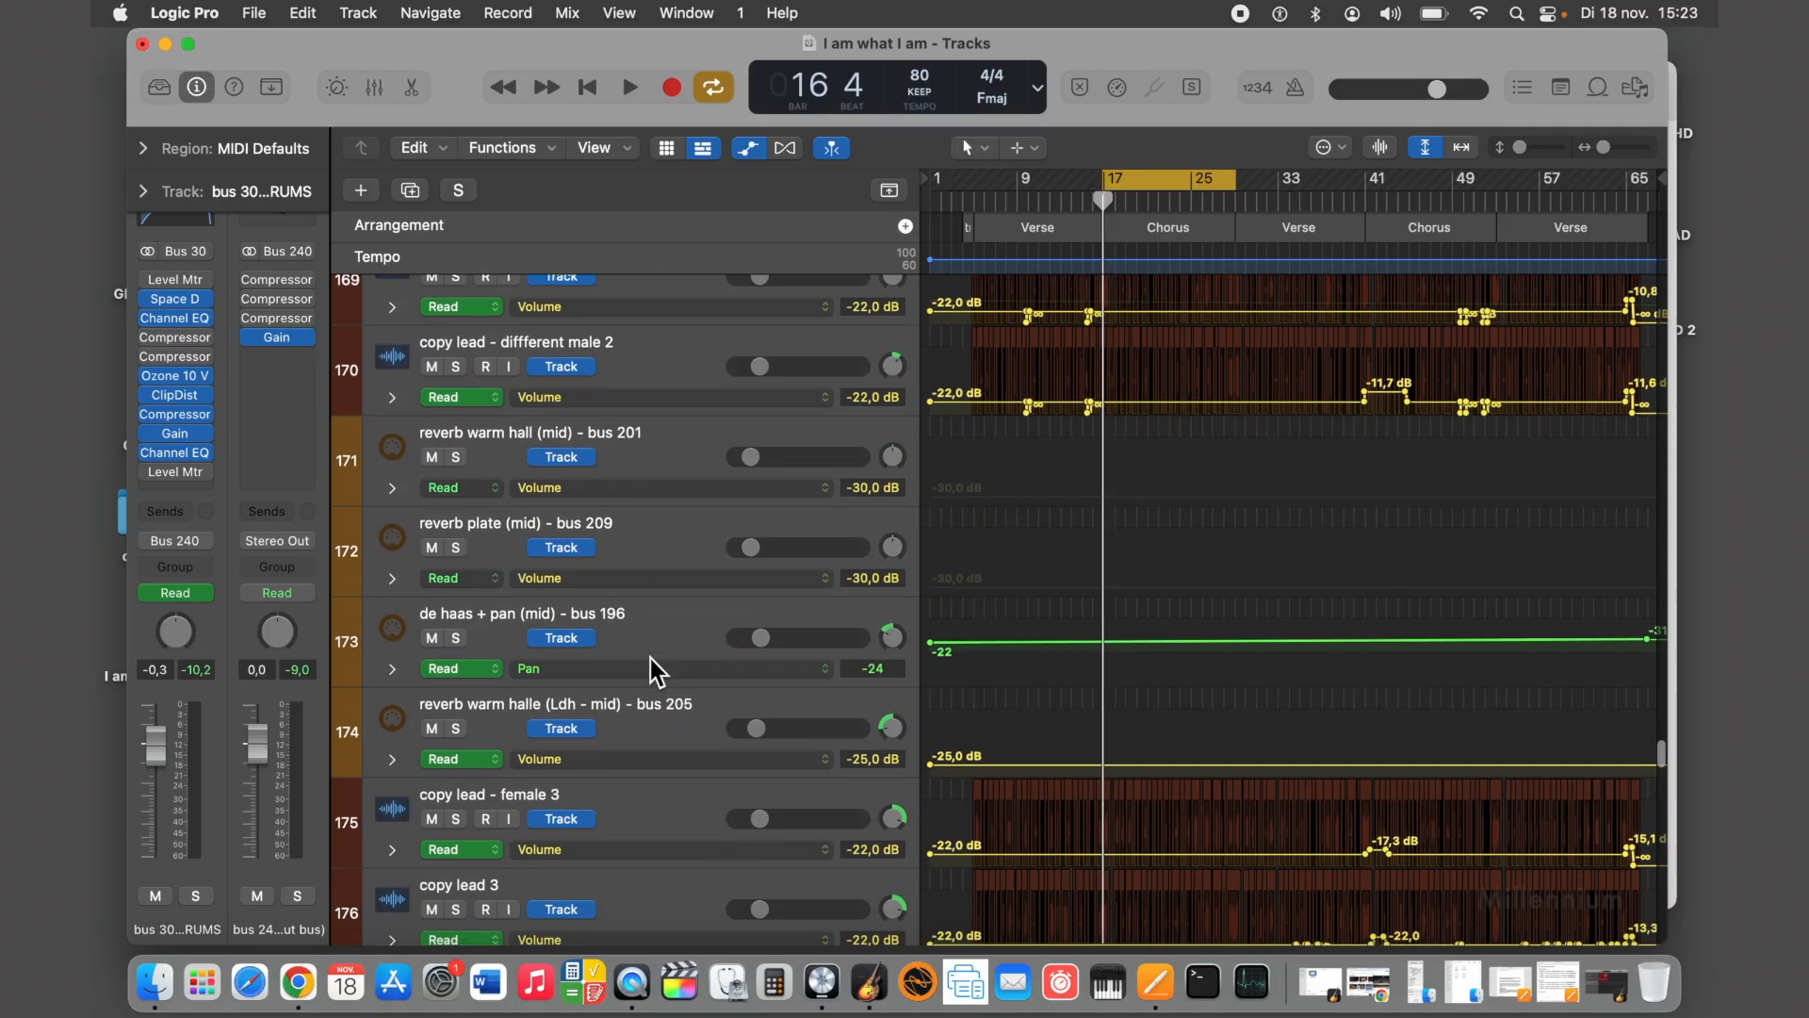
scroll(651, 659, up, 3)
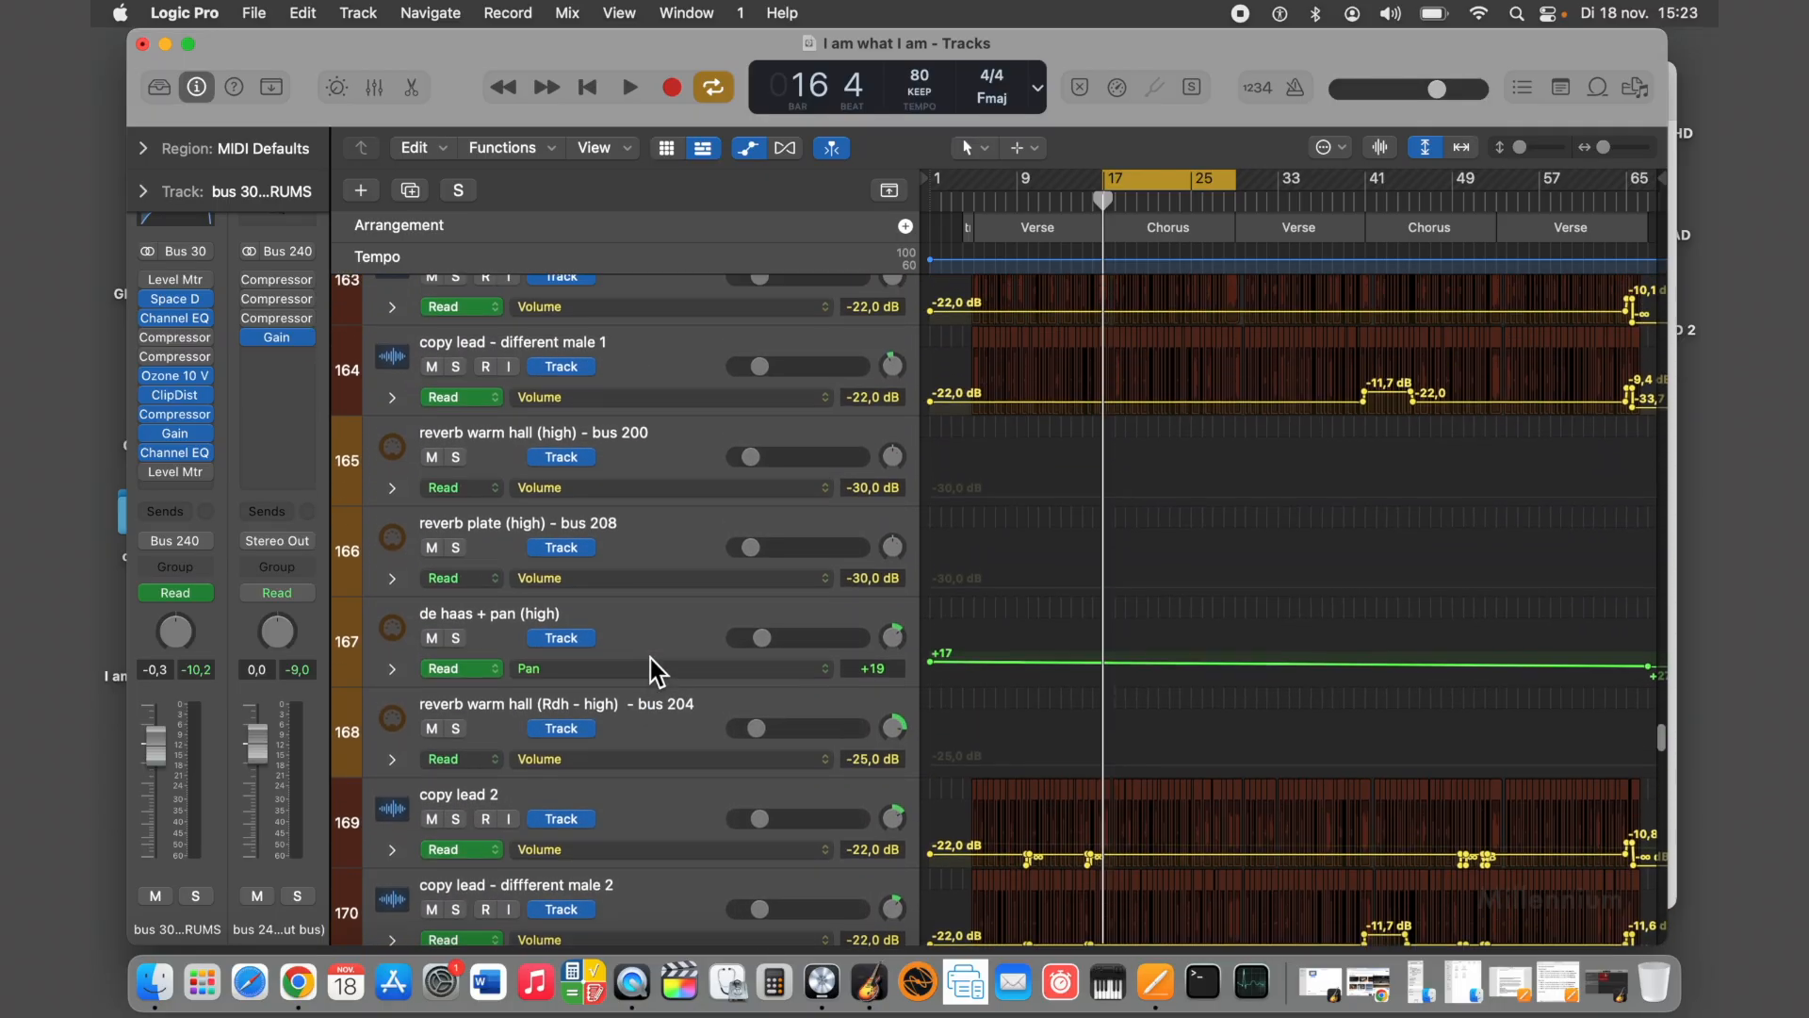
scroll(651, 659, up, 2)
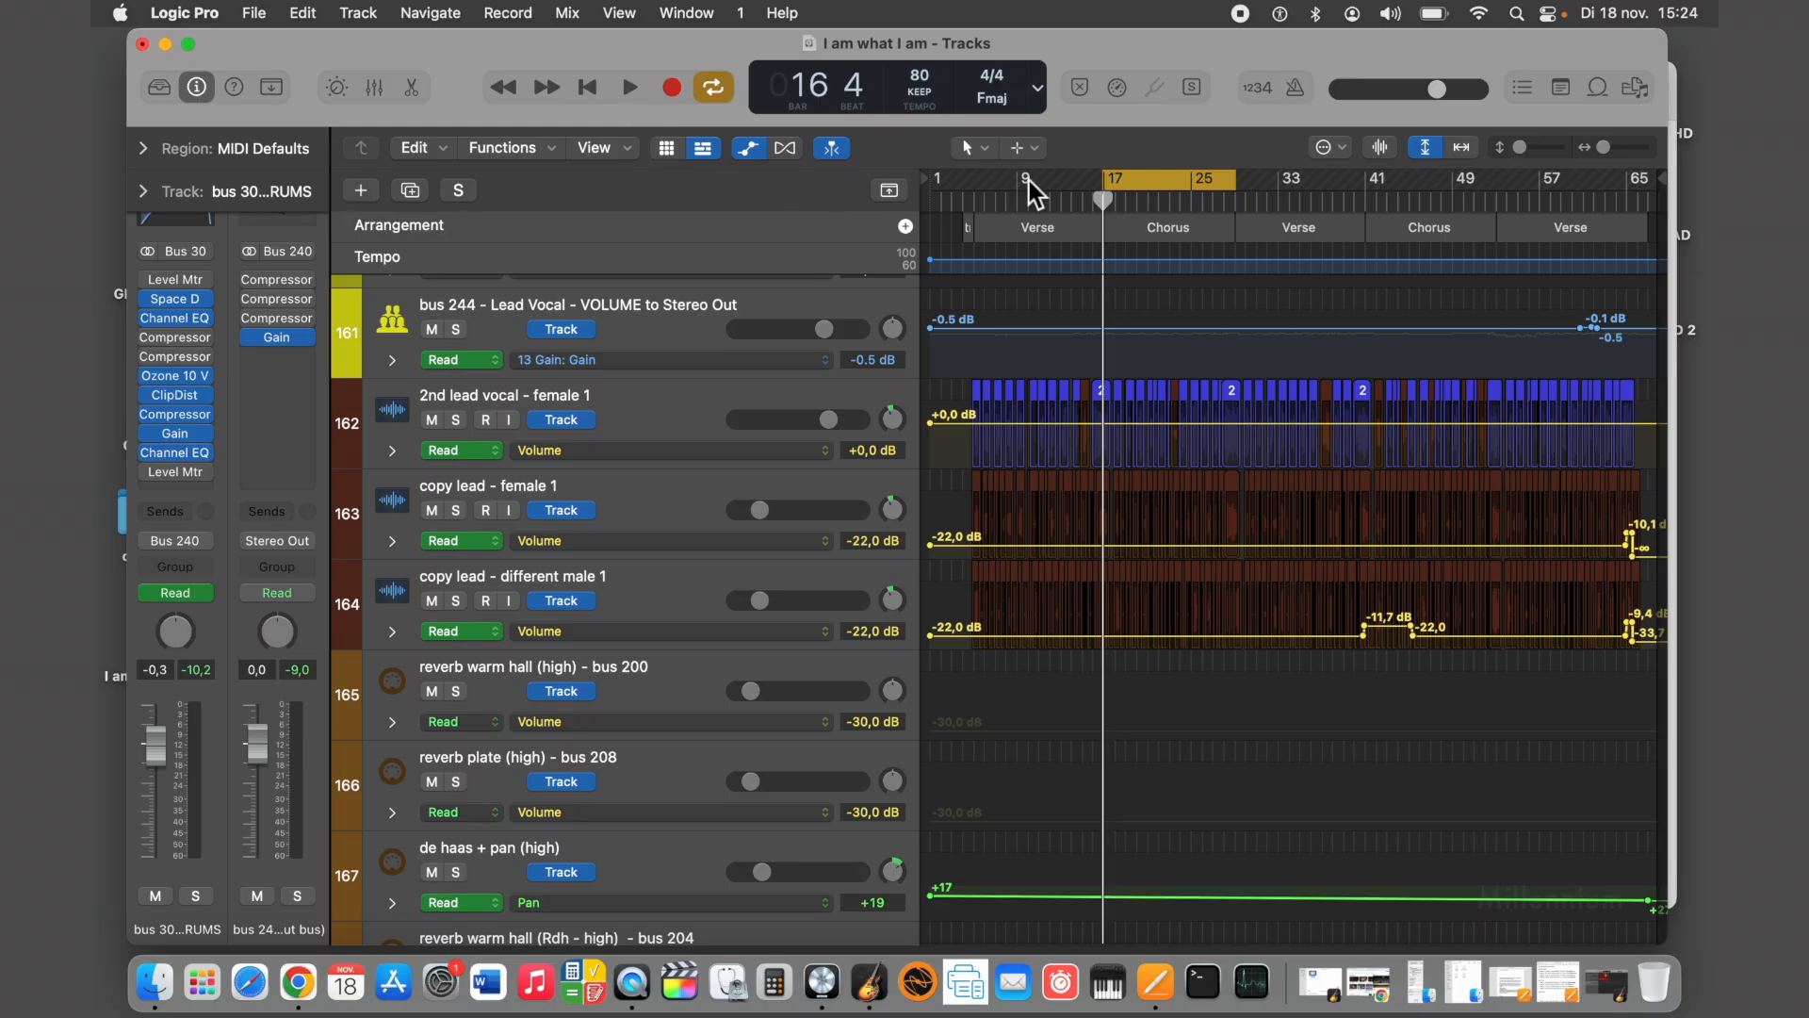
Move the cycle range to the first verse, about bars 5 to 16, and play it while reviewing the backing vocal buses down to bus 220
drag(977, 179, 1099, 190)
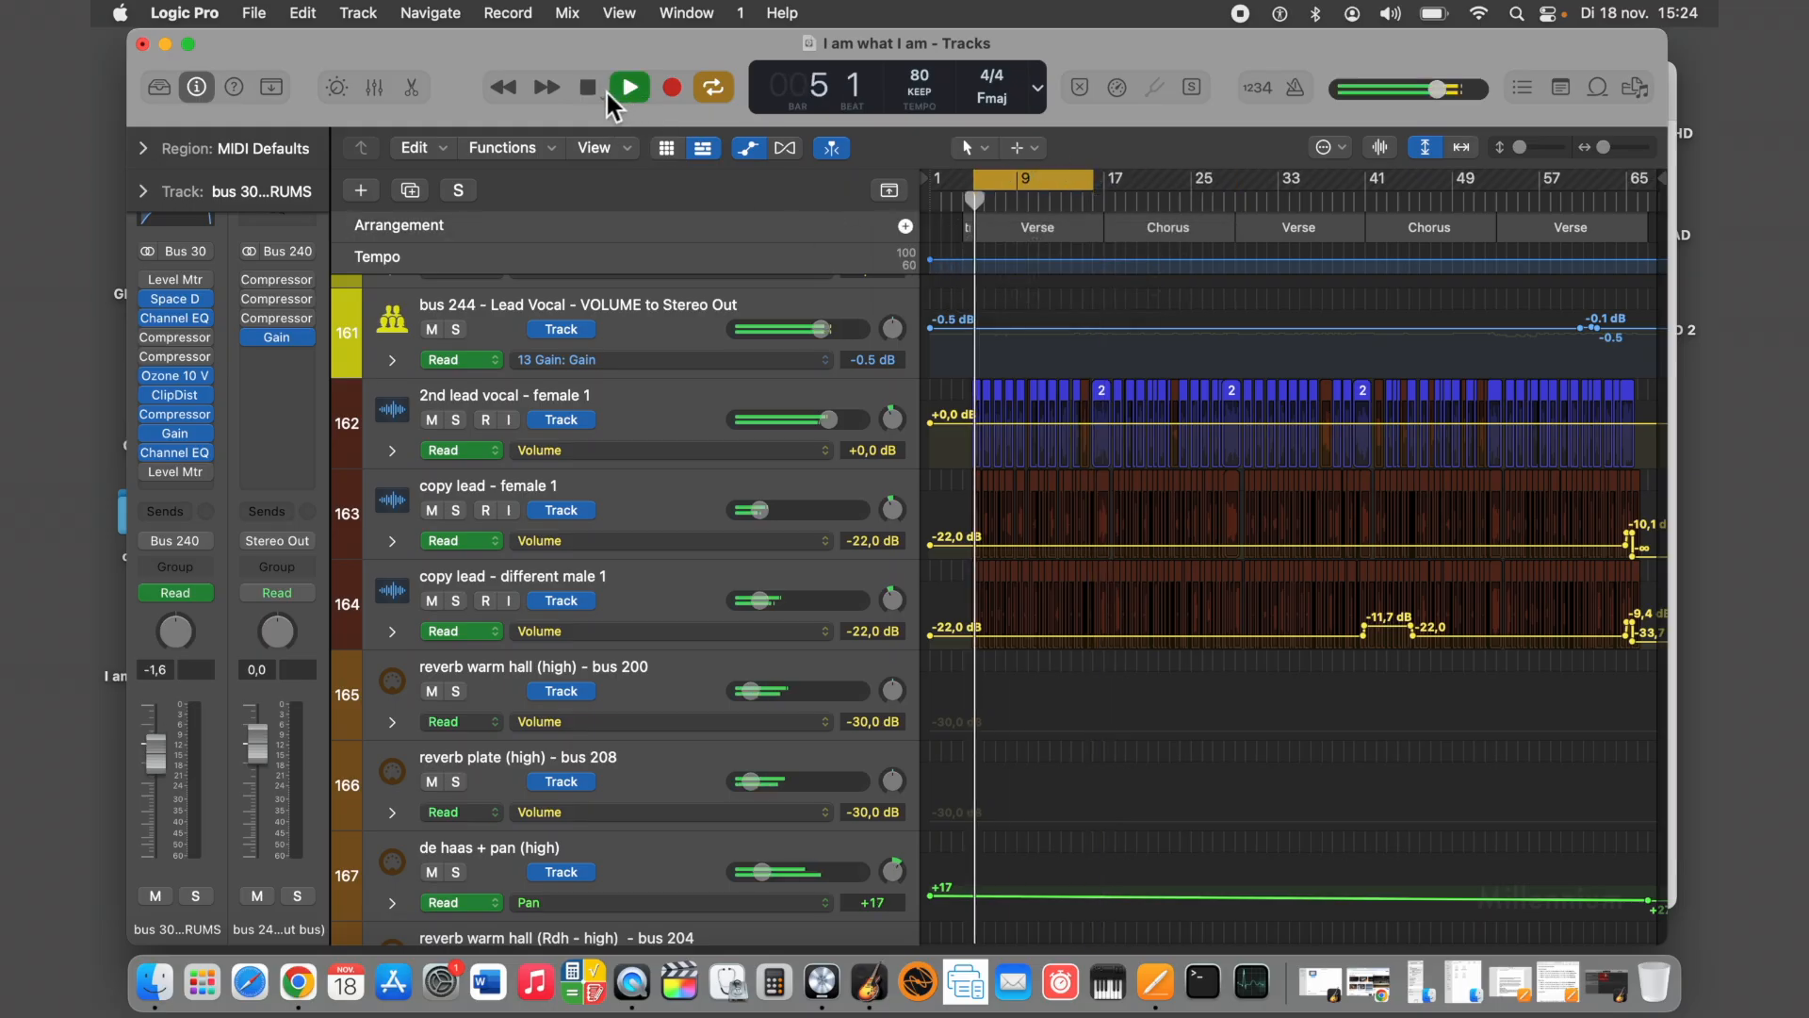
scroll(579, 413, down, 7)
scroll(579, 430, down, 20)
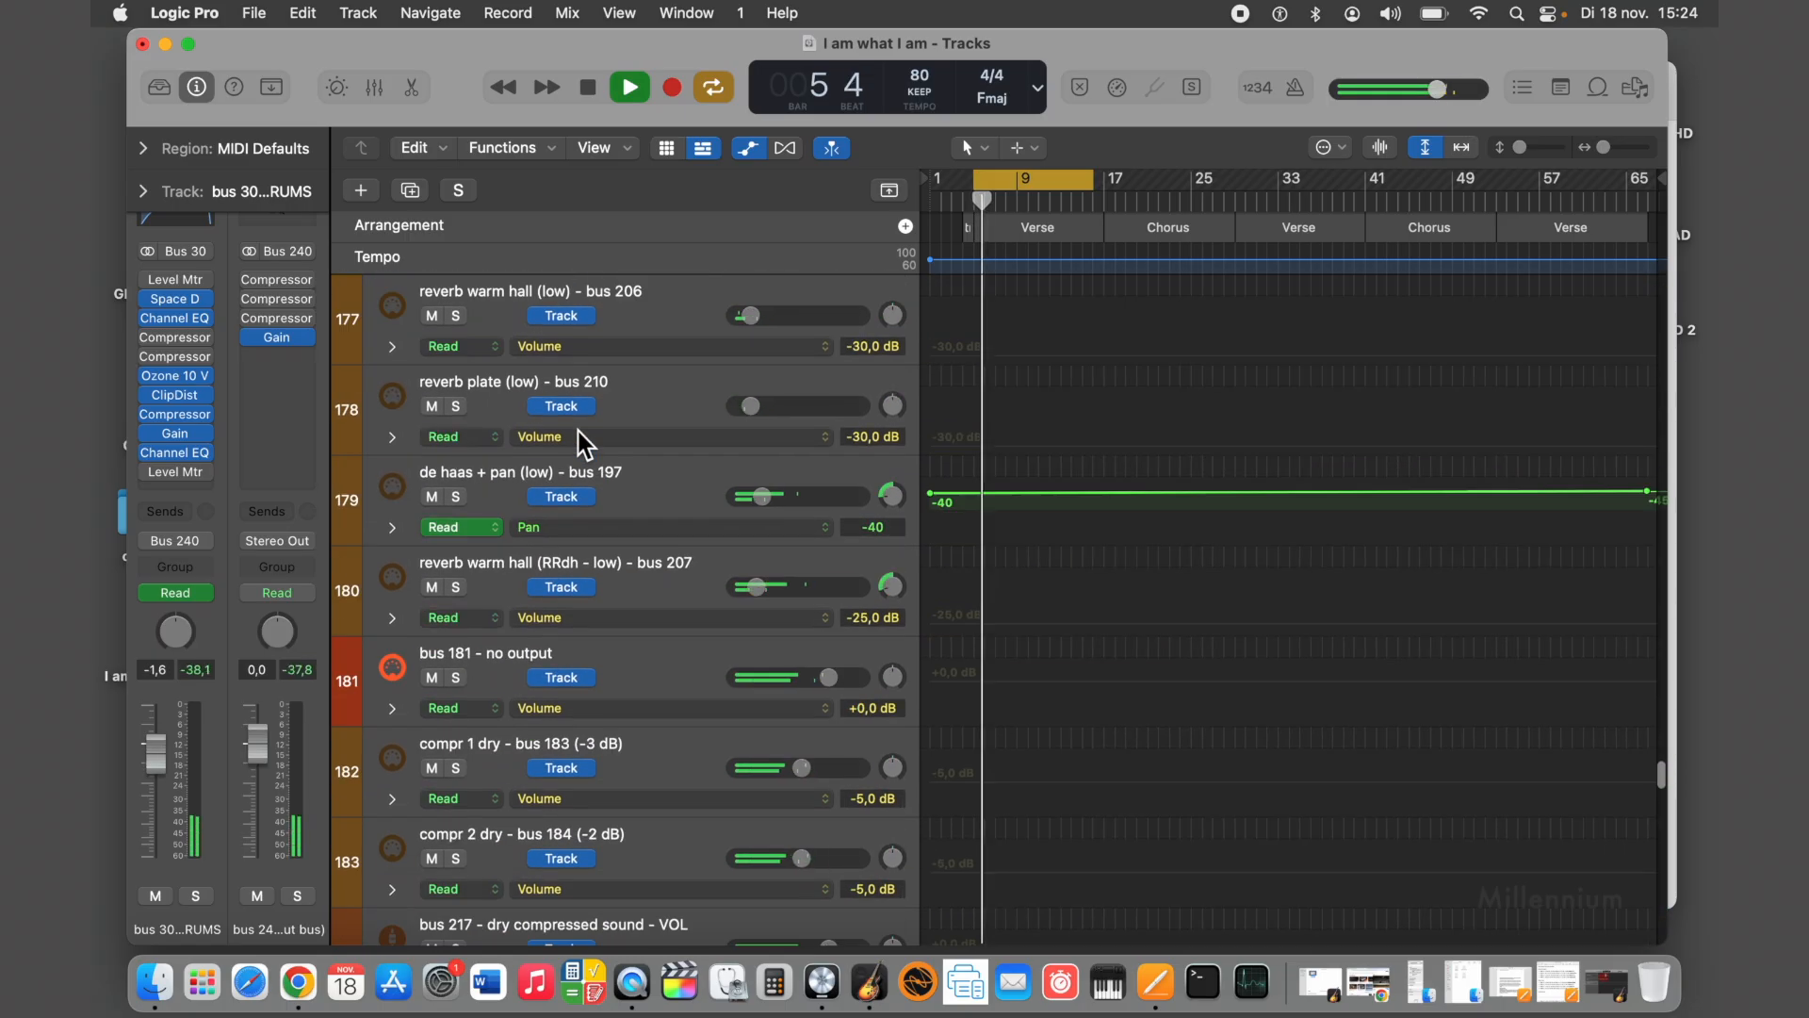
scroll(578, 432, down, 6)
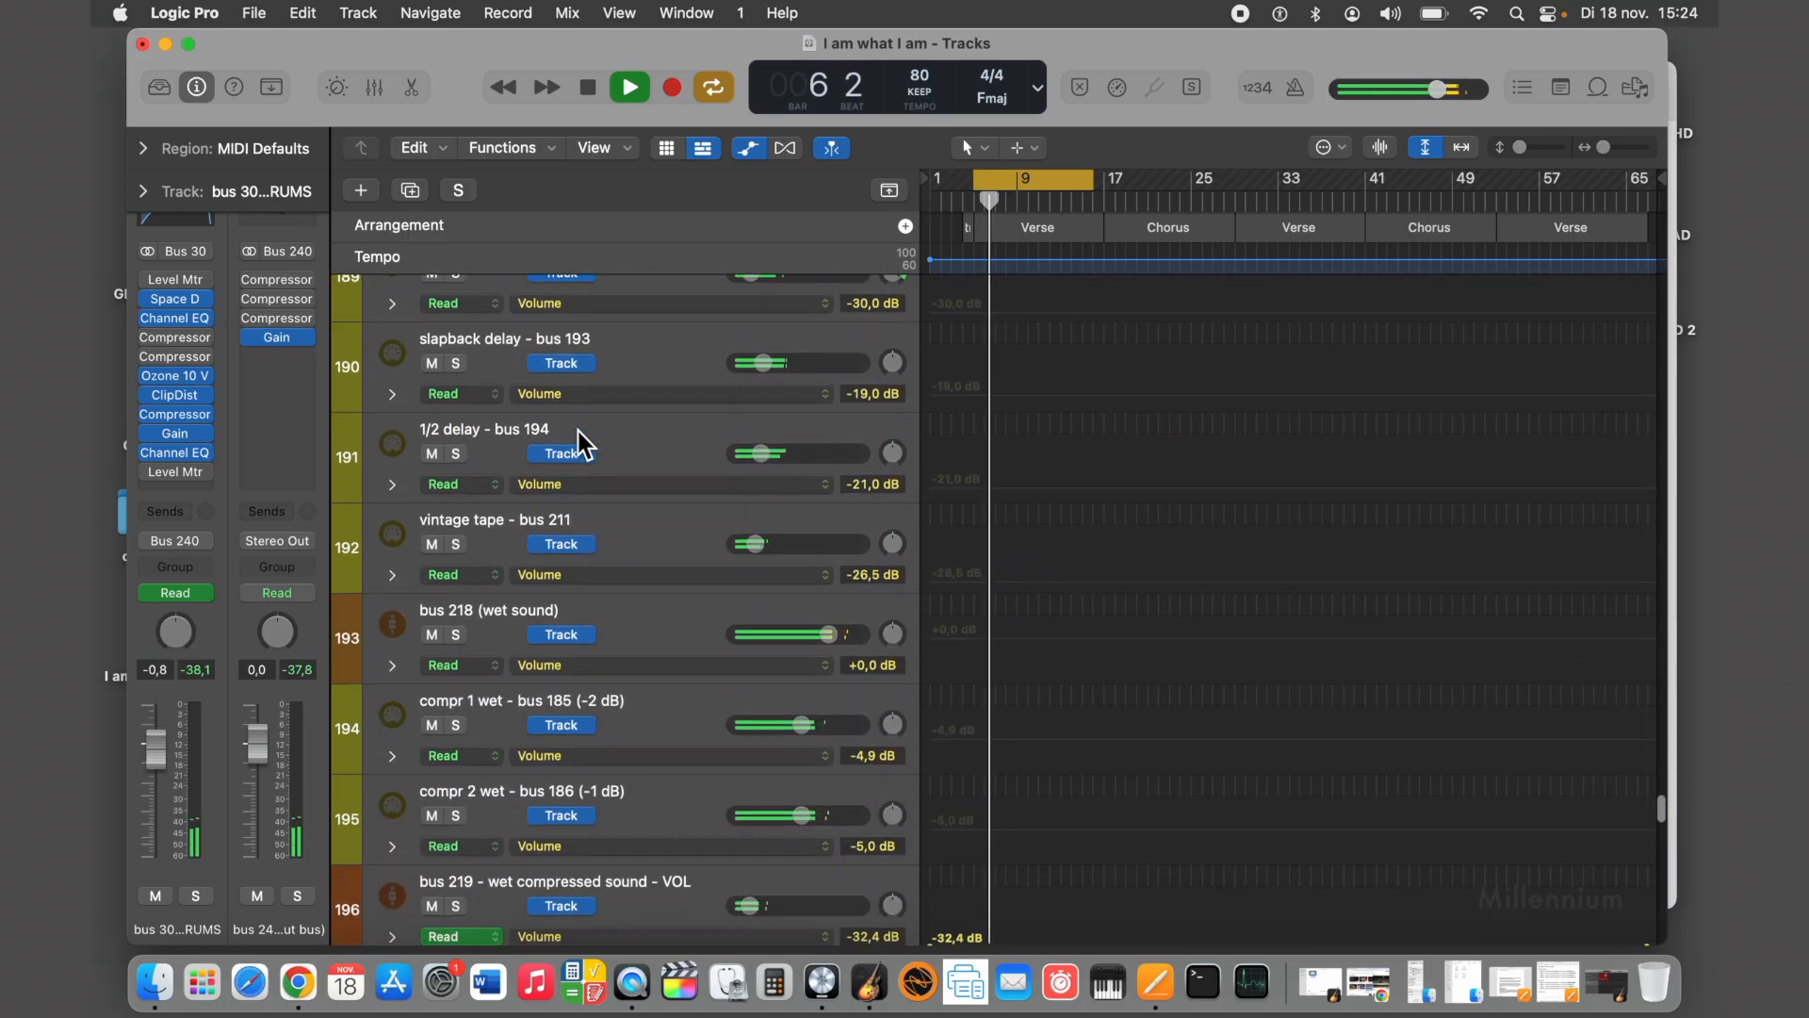
scroll(577, 432, down, 1)
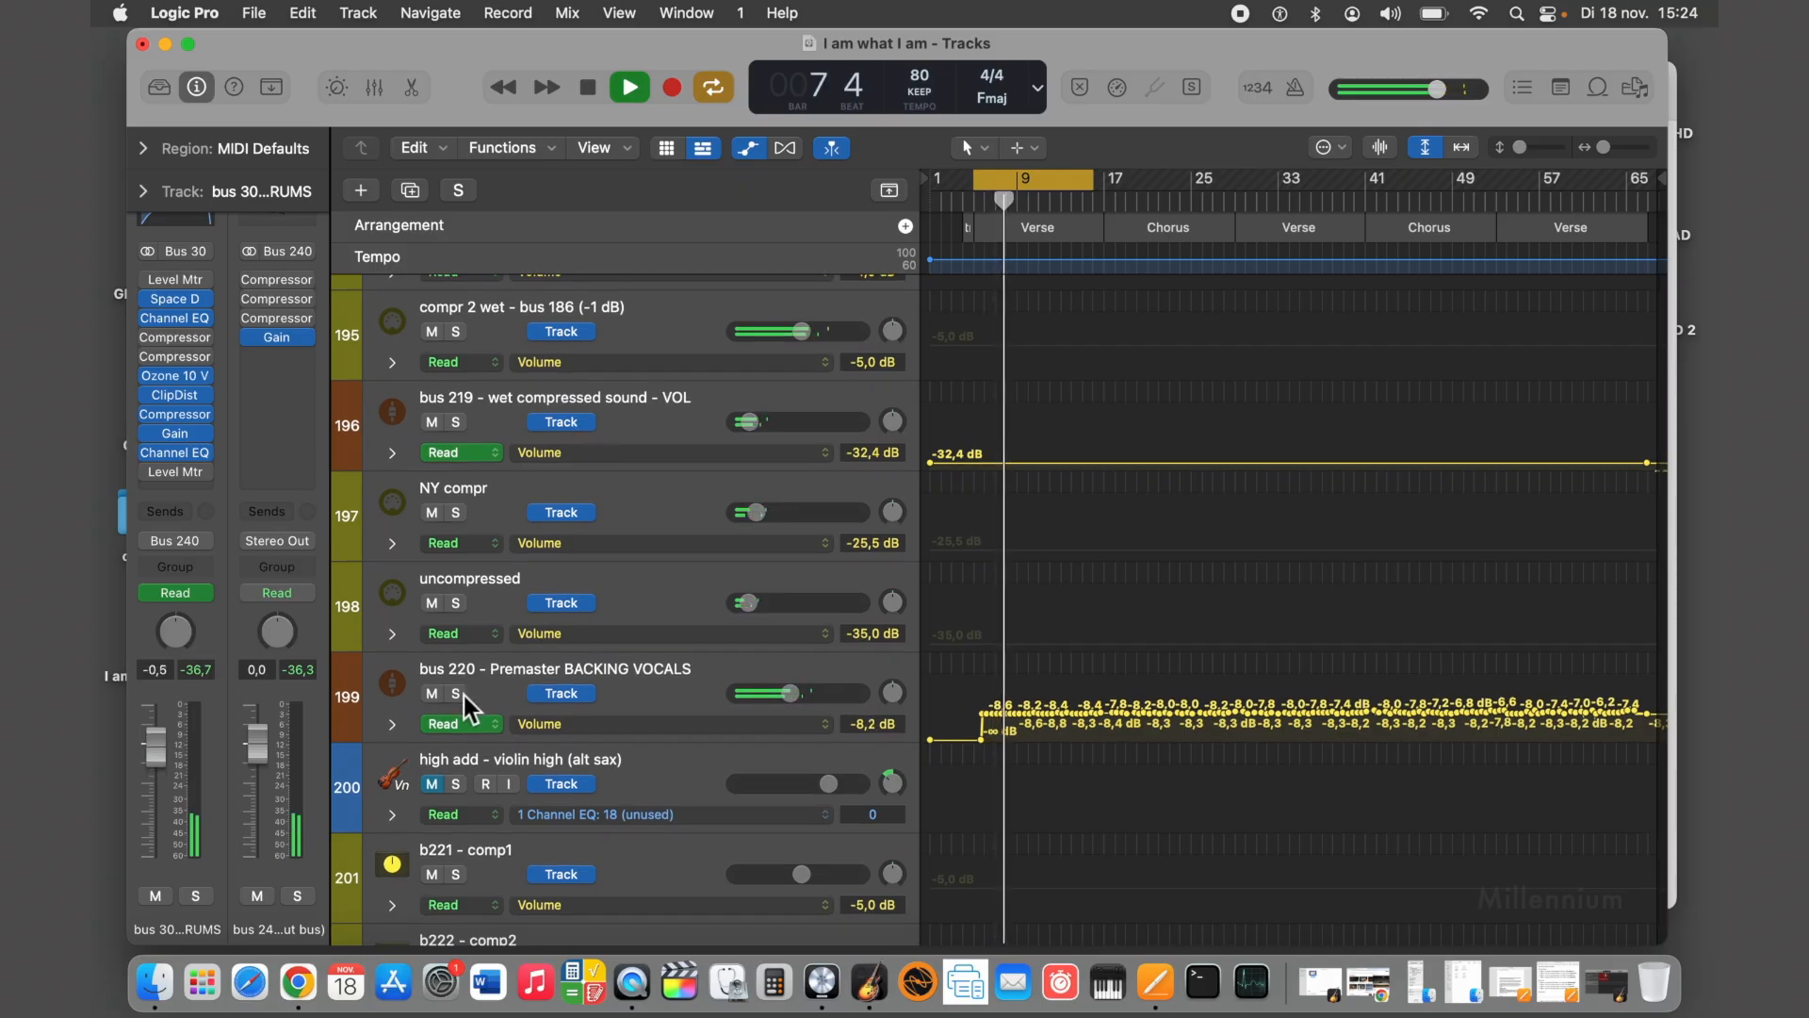
click(587, 88)
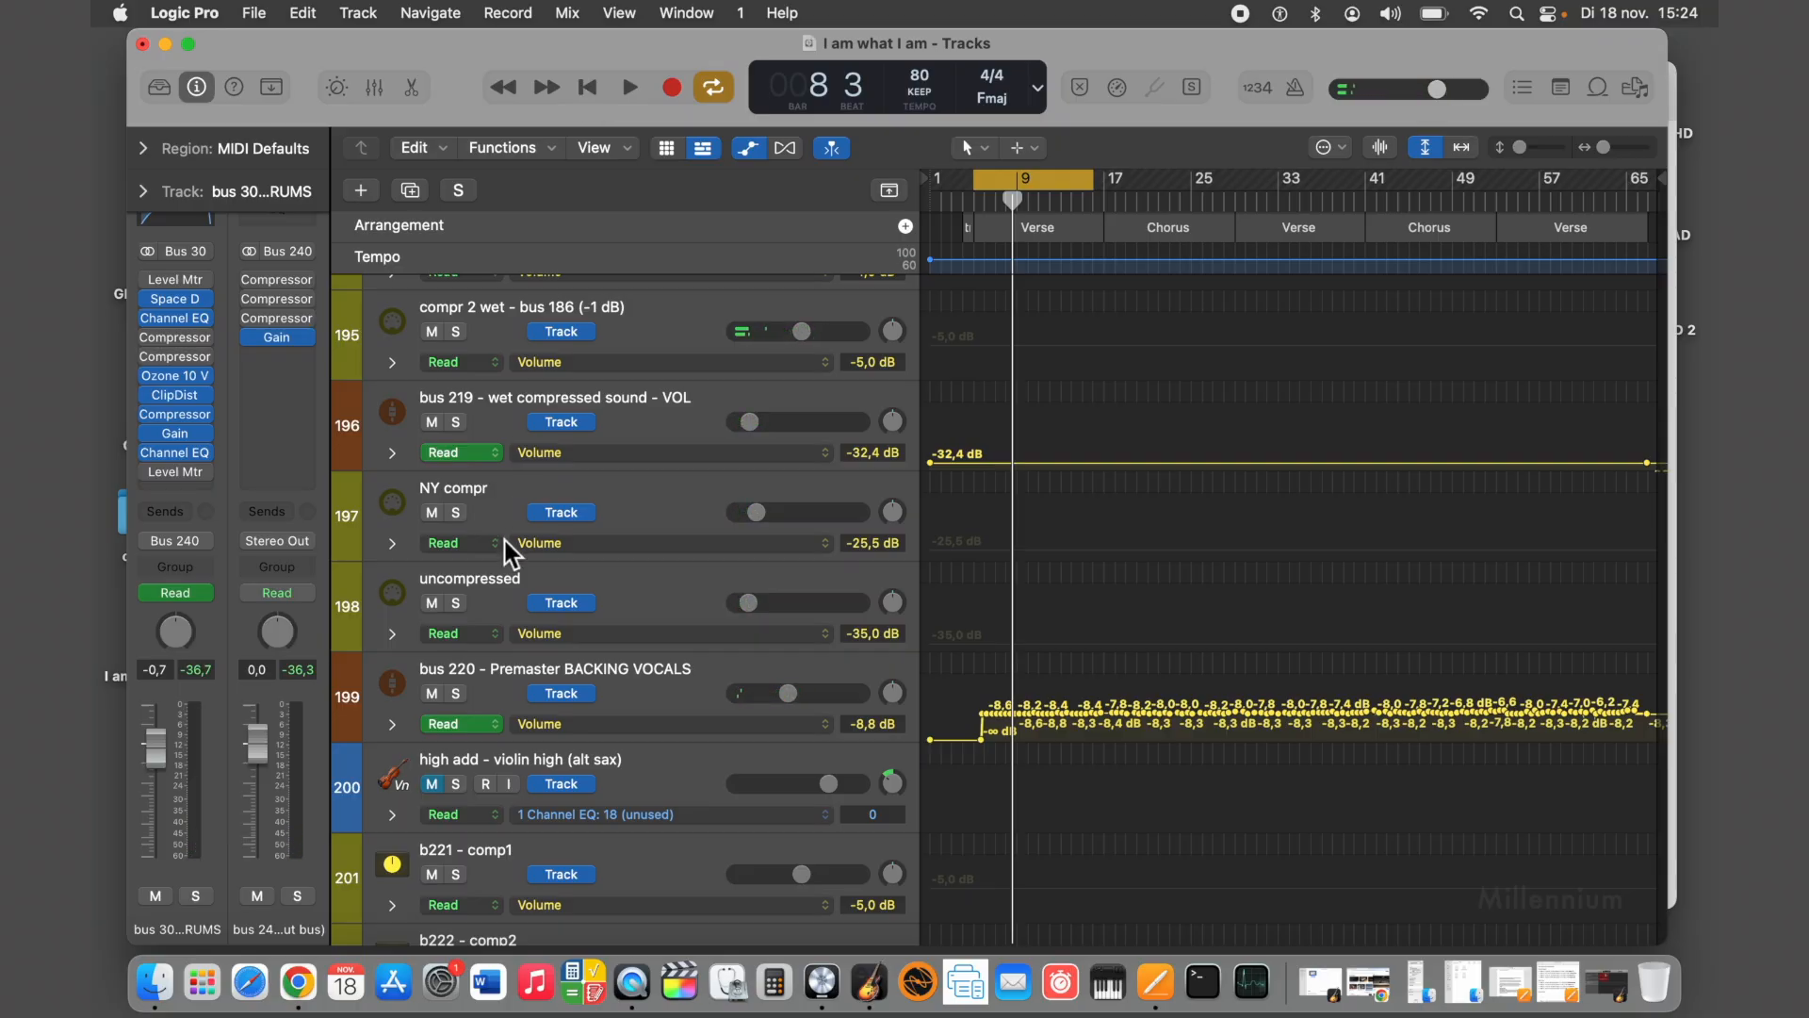
Solo bus 220 - Premaster BACKING VOCALS and play the cycled verse while viewing its wet effect buses
click(456, 697)
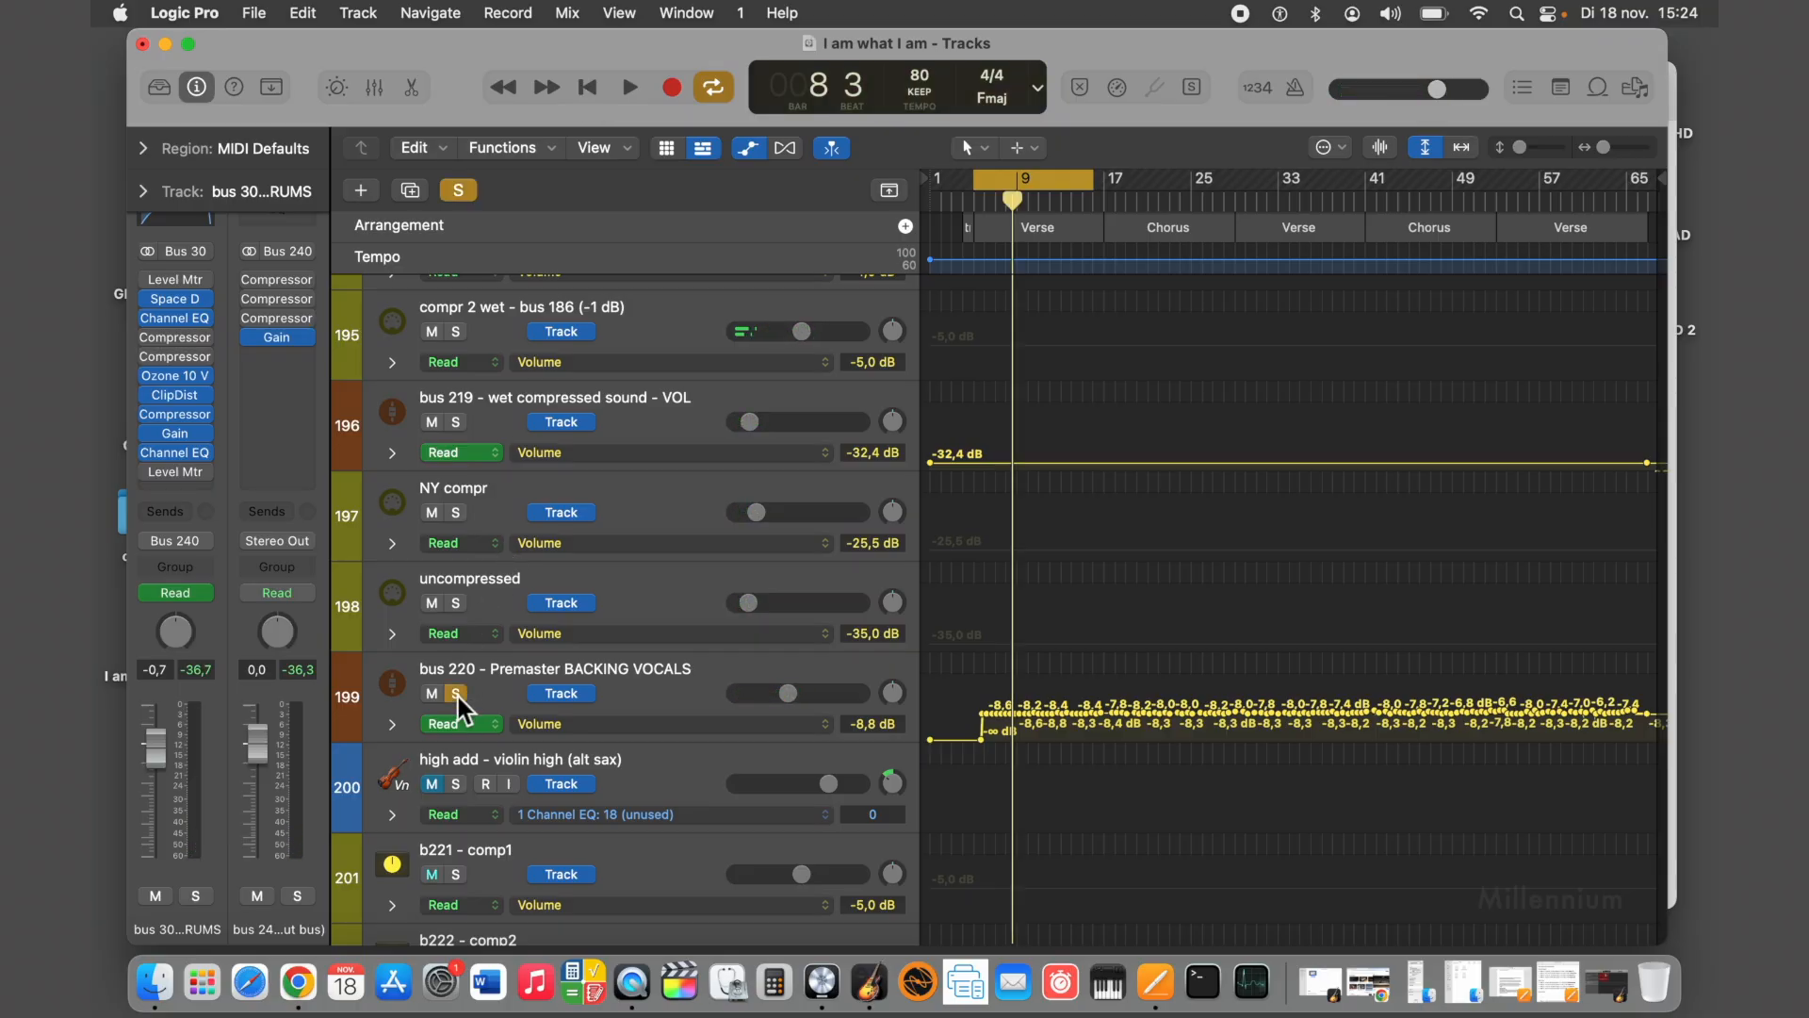
click(633, 90)
scroll(633, 607, up, 5)
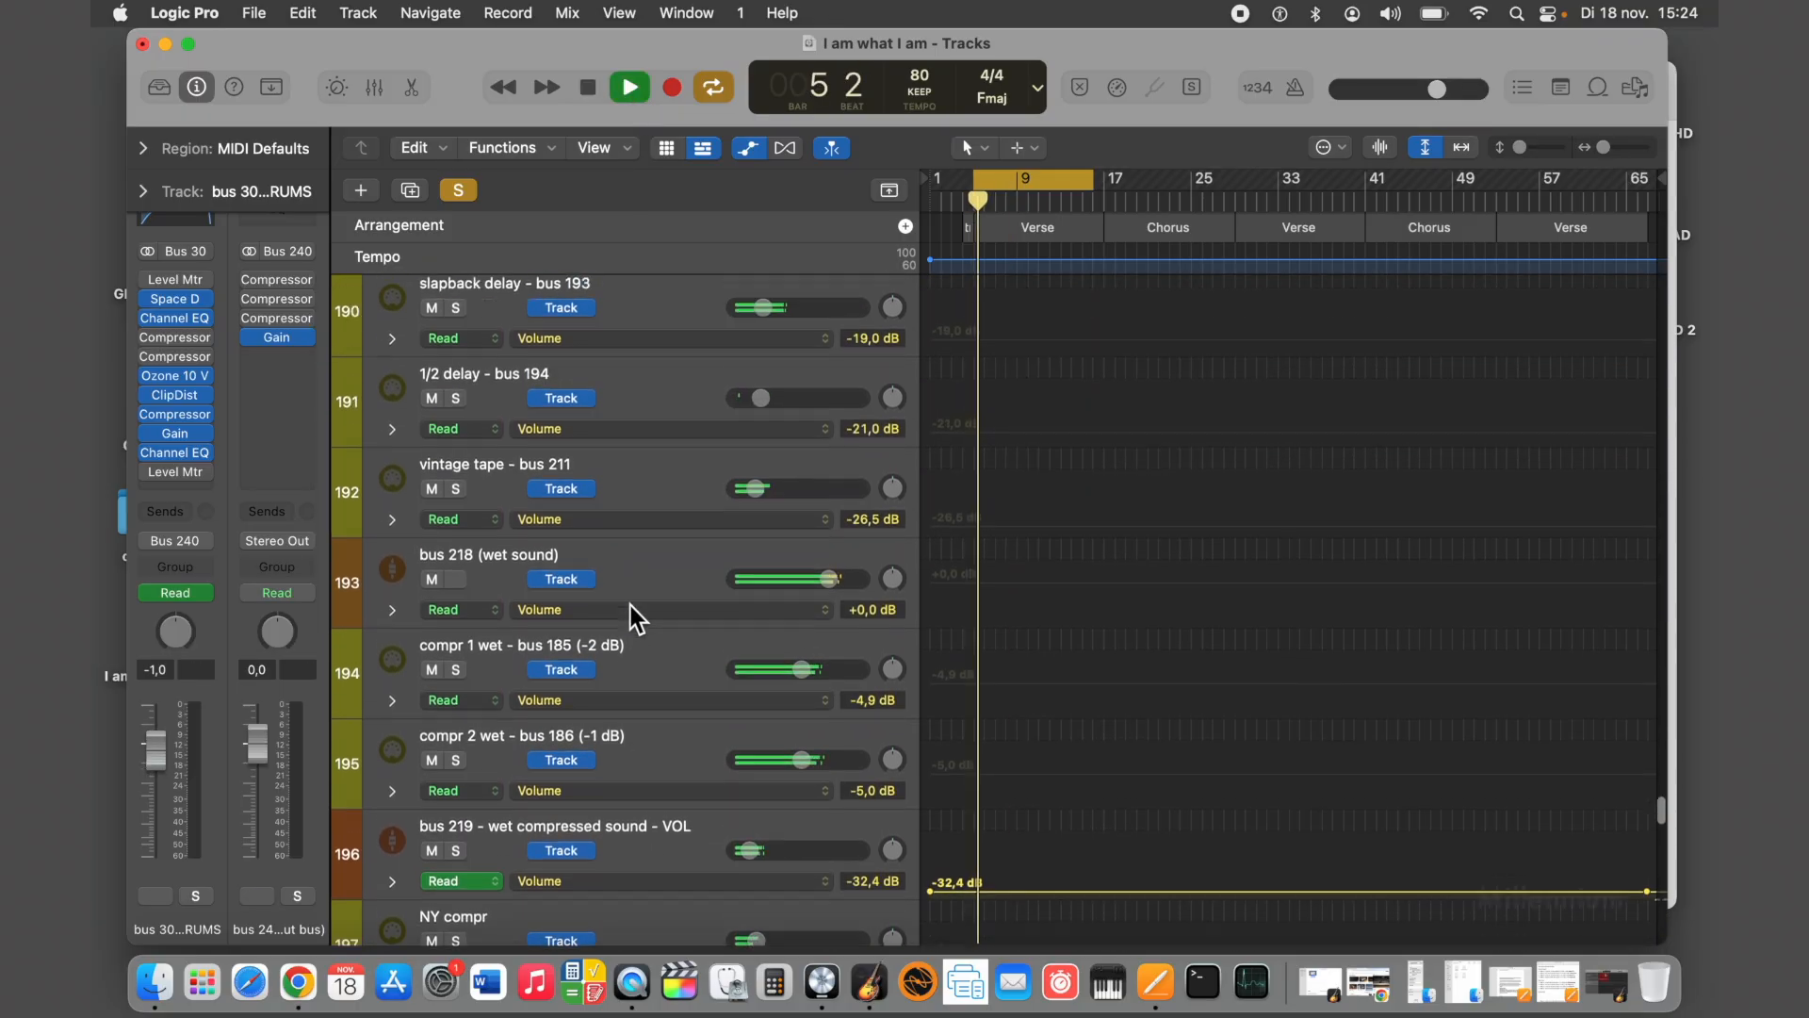
Mute the 2nd lead vocal - female 1 track while the cycled verse keeps playing
scroll(630, 606, up, 15)
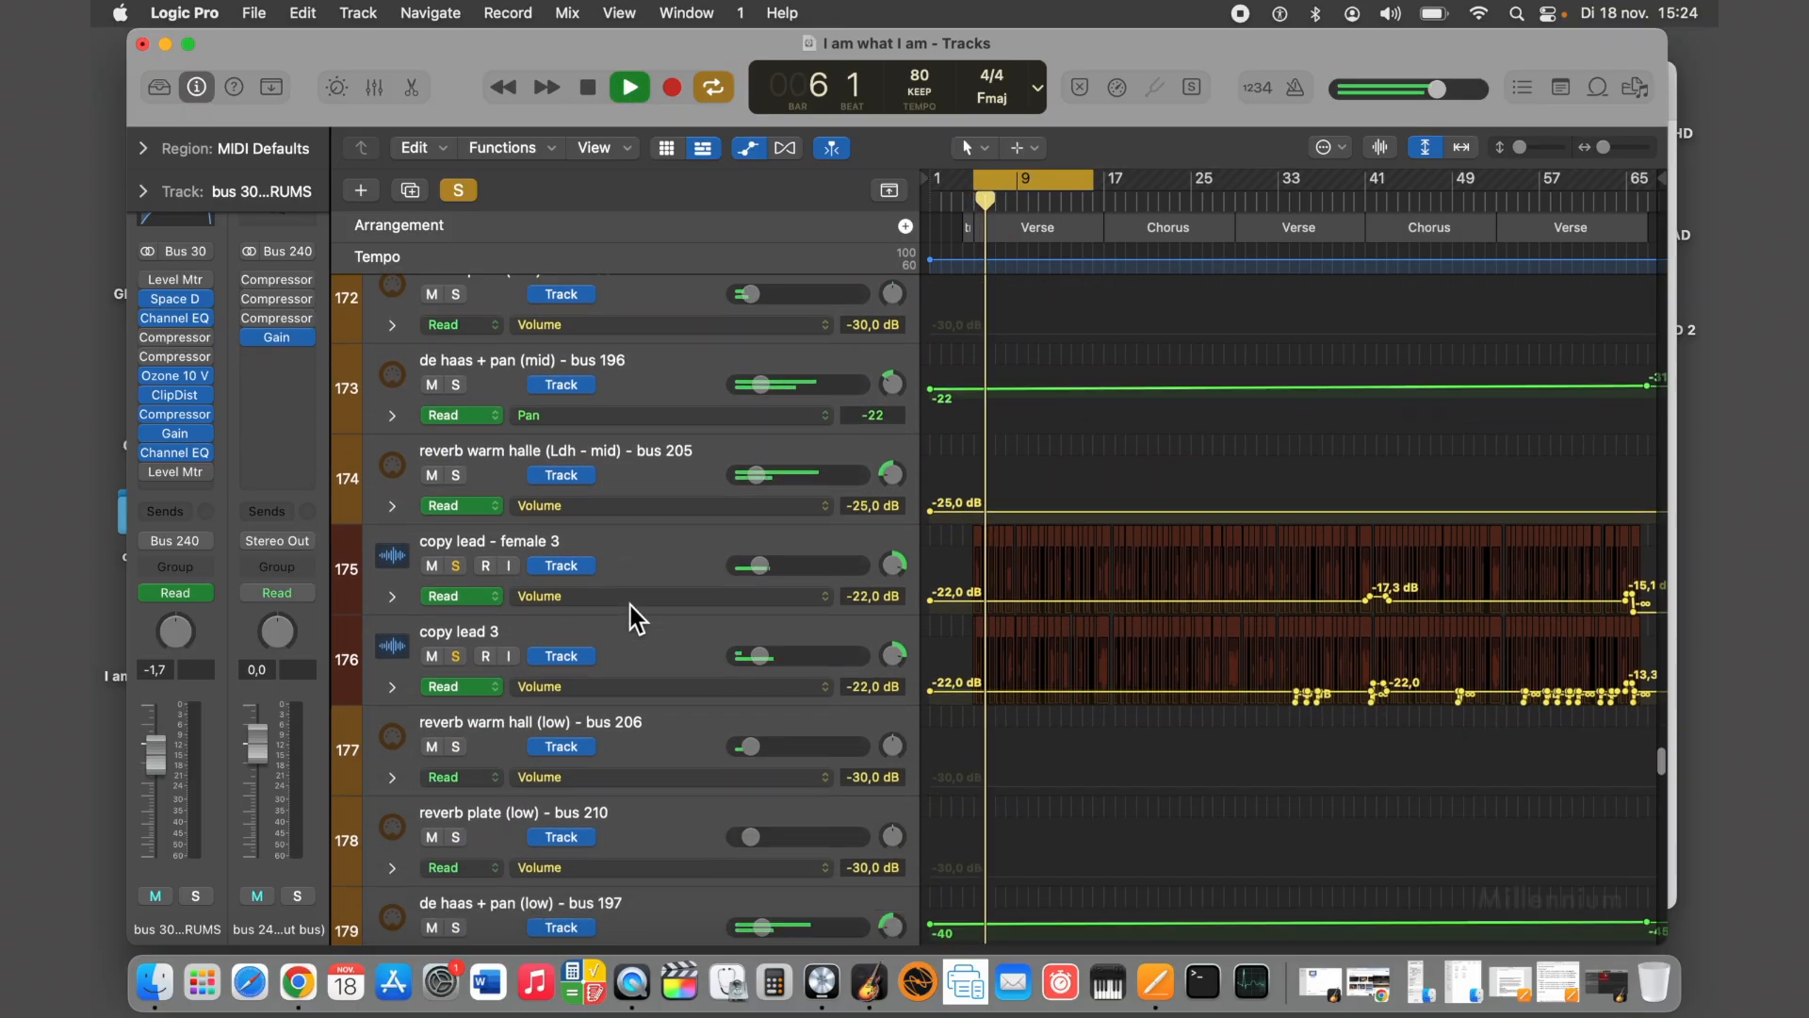
scroll(631, 605, up, 8)
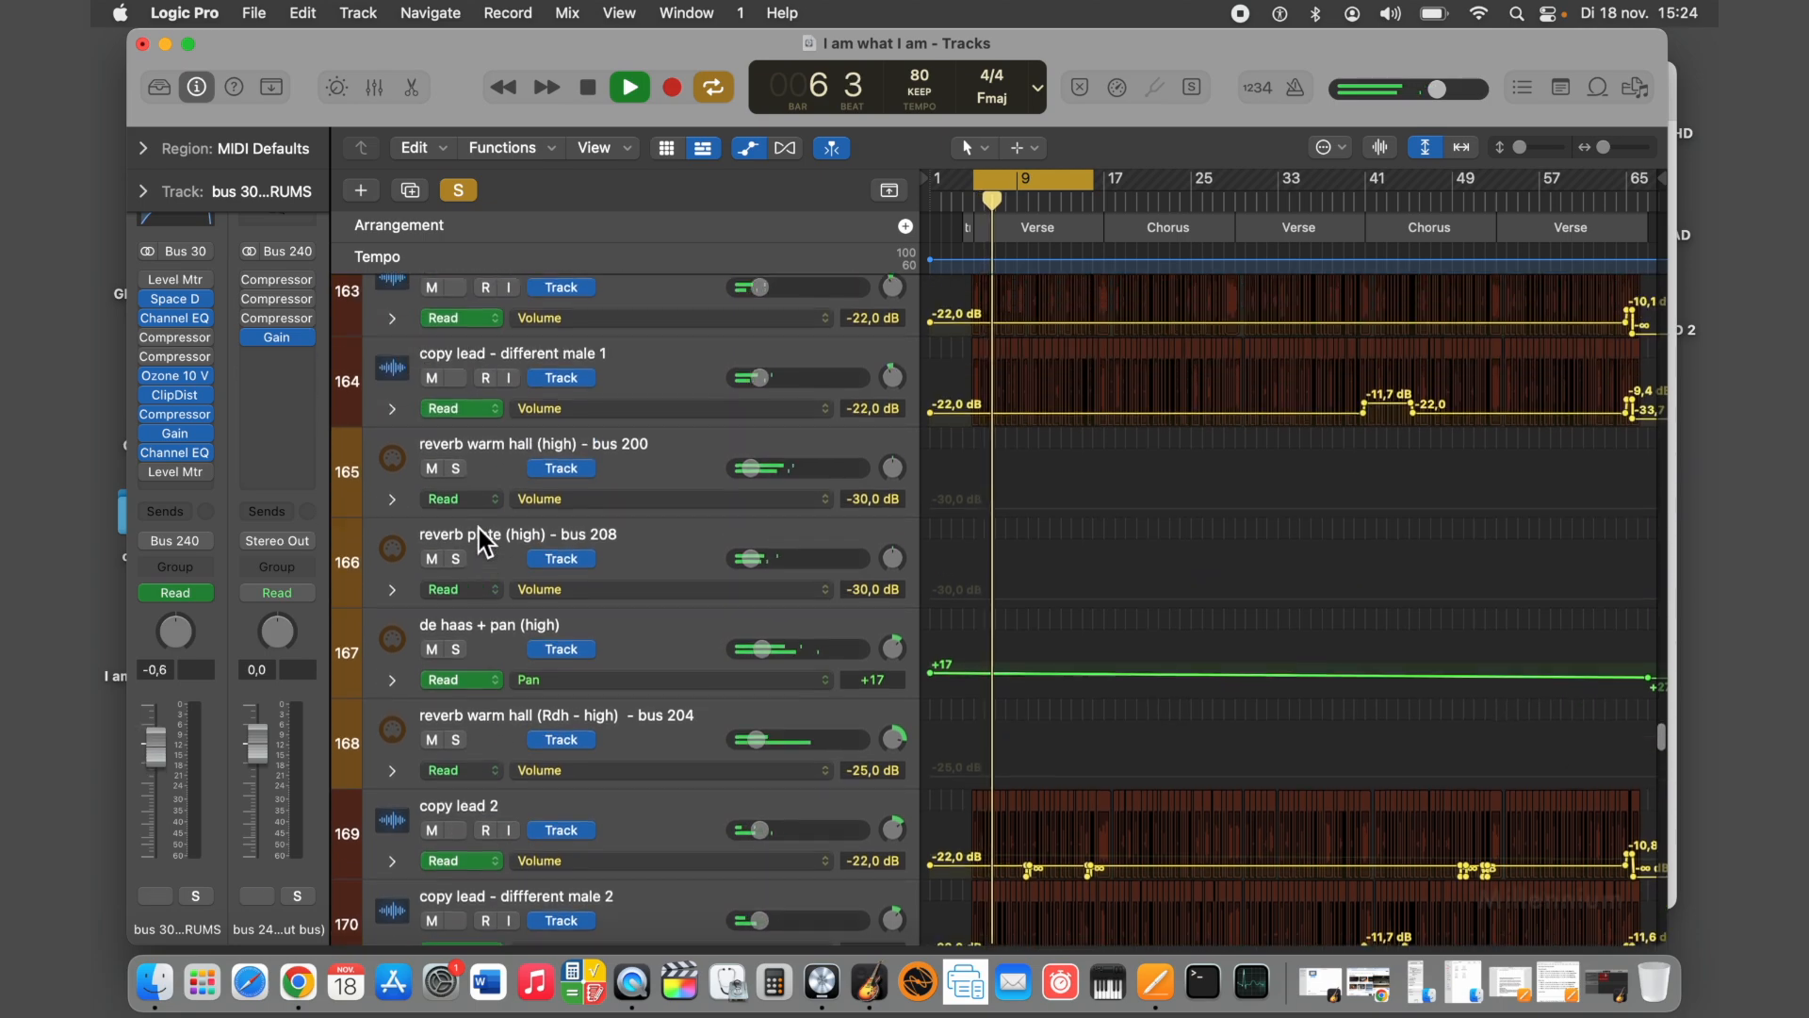
scroll(480, 528, up, 3)
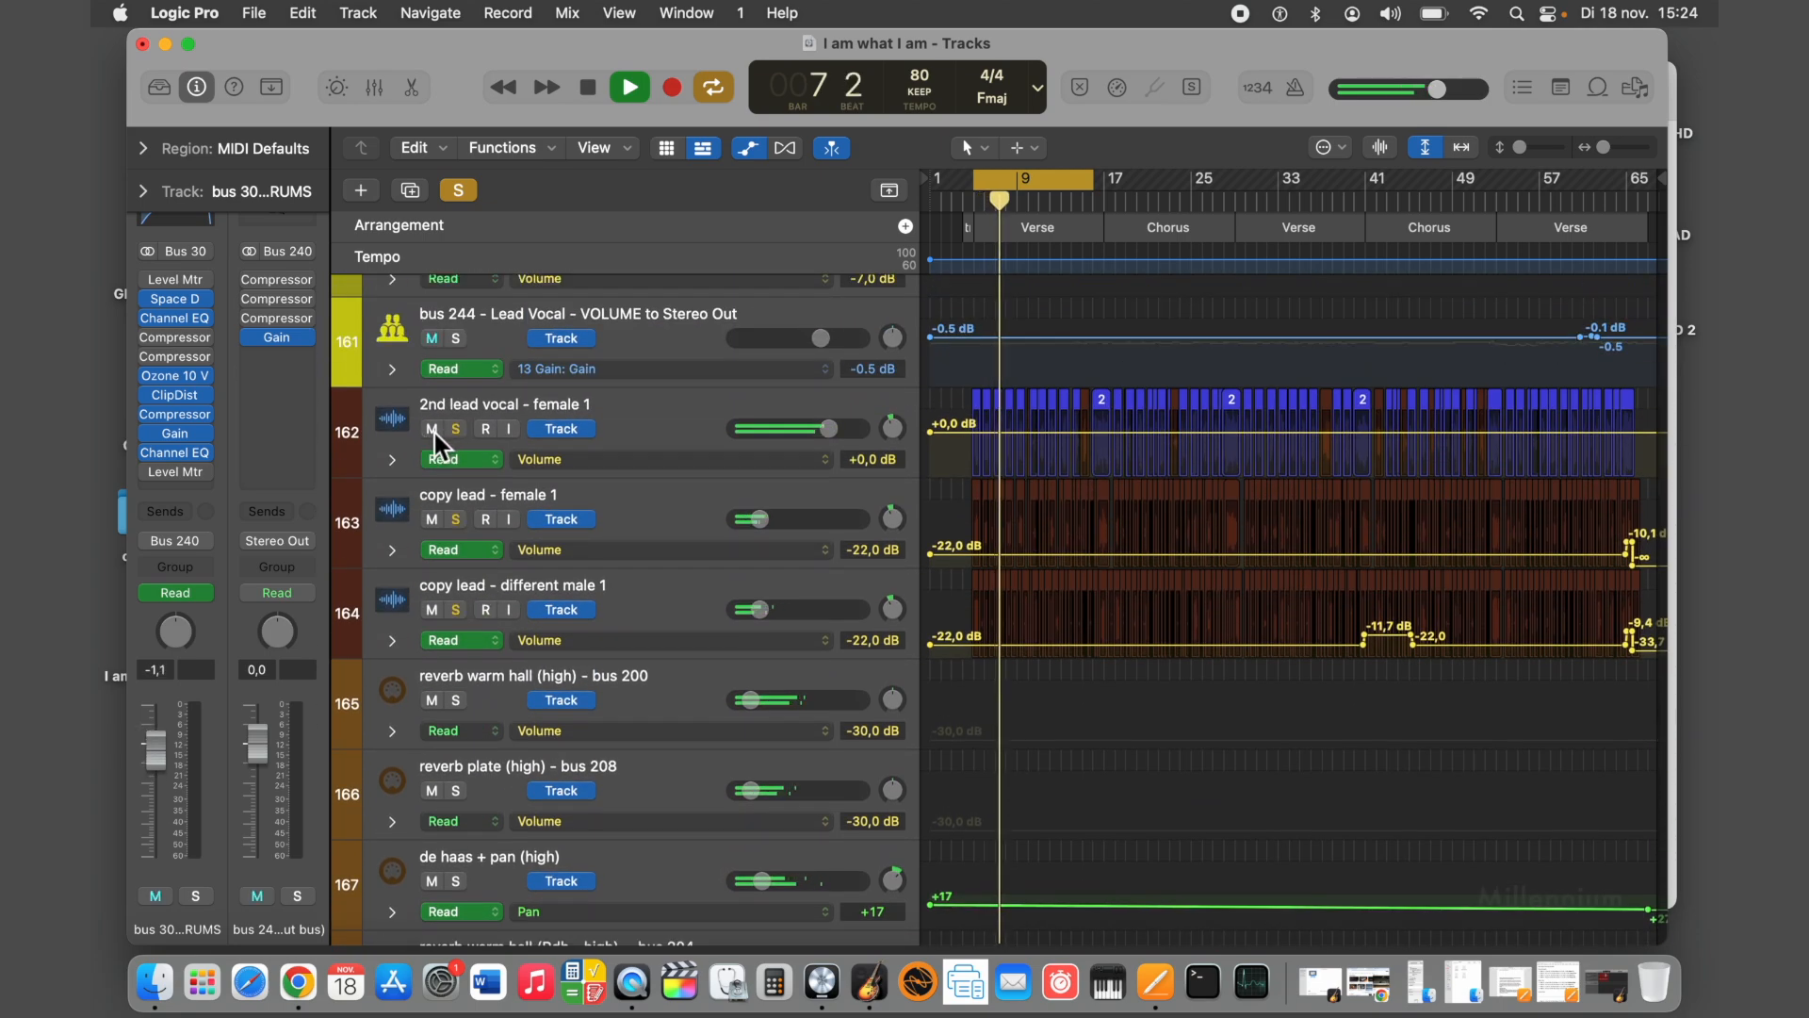
Raise the whole volume automation curve of bus 220 - Premaster BACKING VOCALS to about -1.1 dB in the verse
scroll(650, 578, down, 20)
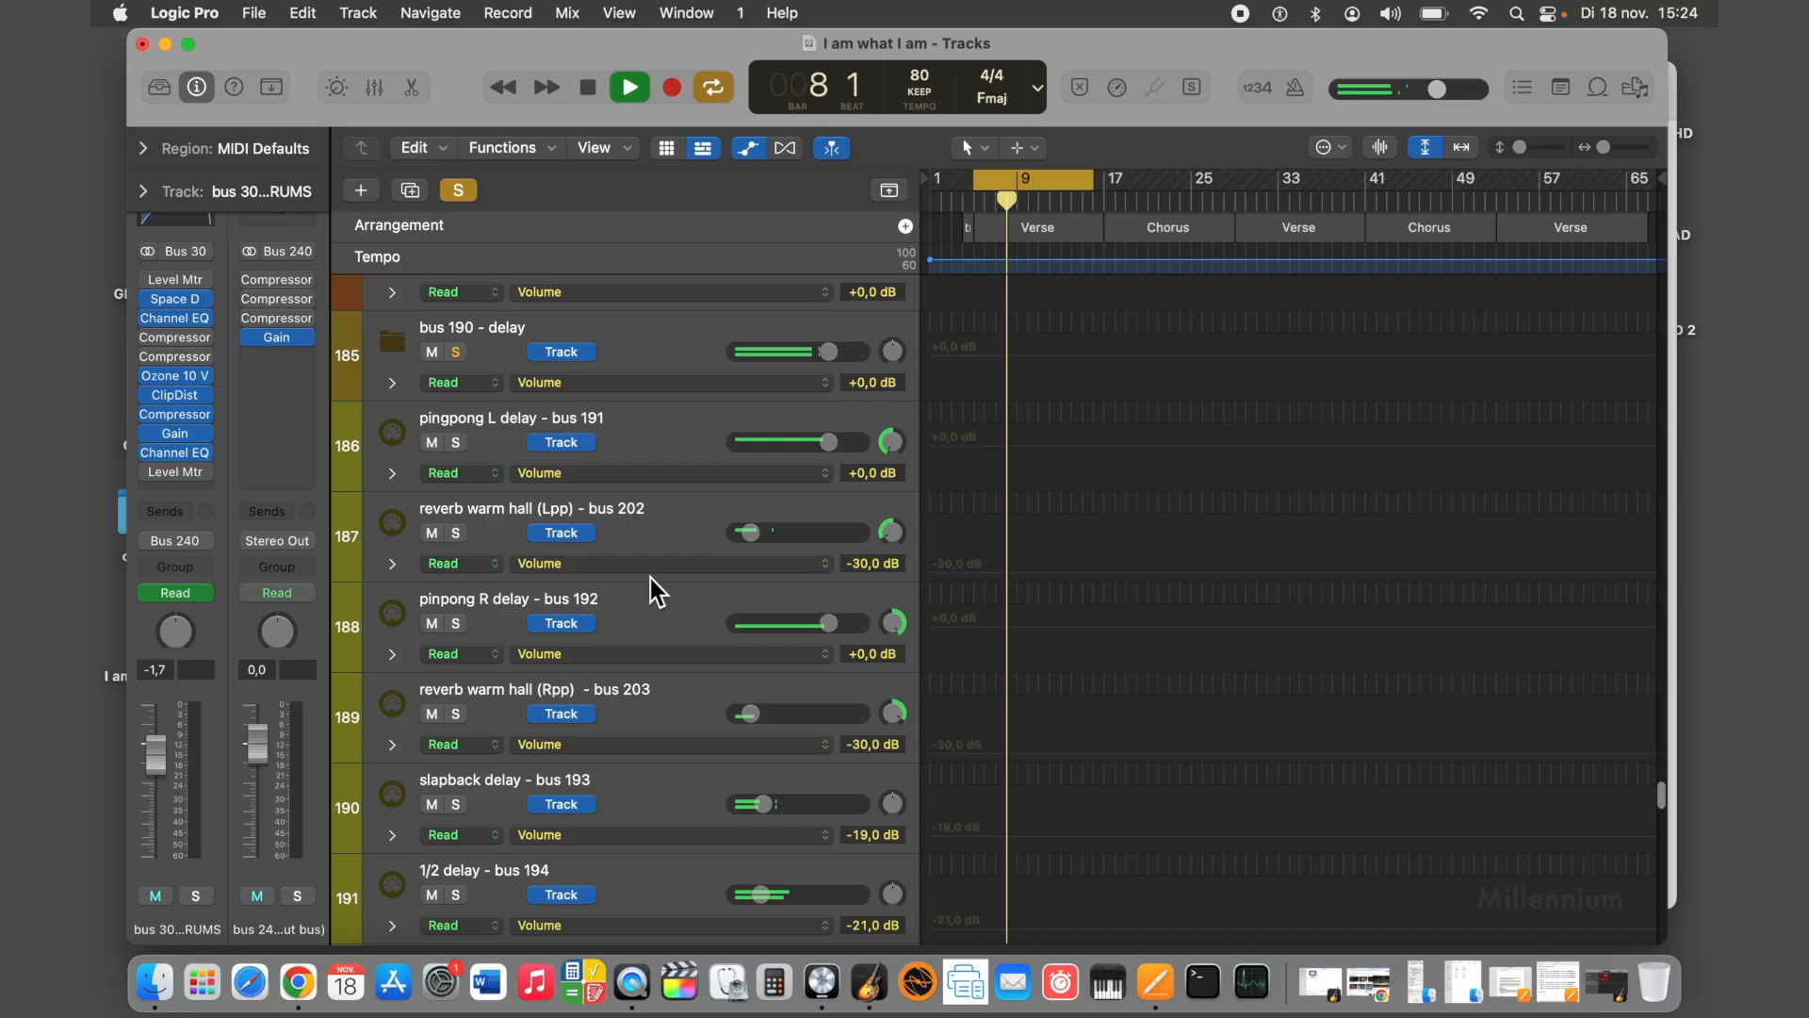
scroll(652, 579, down, 12)
scroll(726, 566, up, 1)
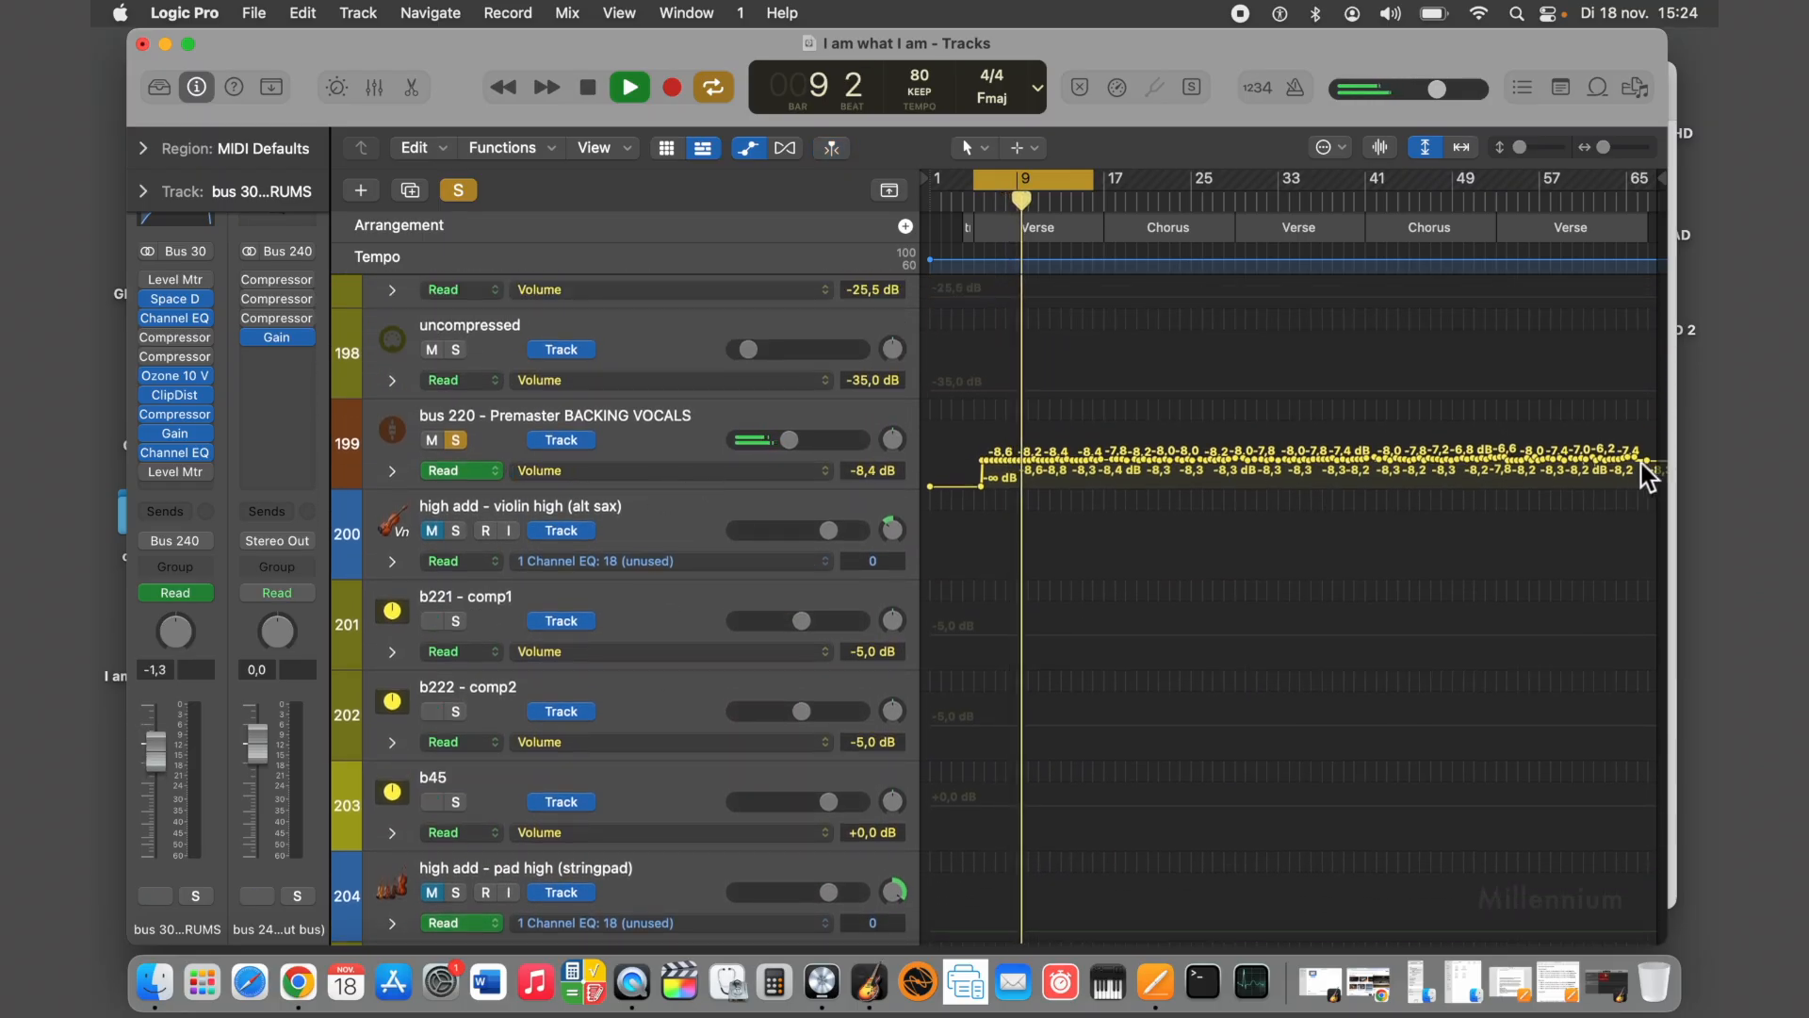
drag(1641, 464, 949, 442)
Examine the 2nd lead vocal and first copy lead regions at the start of the first verse in close view
scroll(731, 438, up, 15)
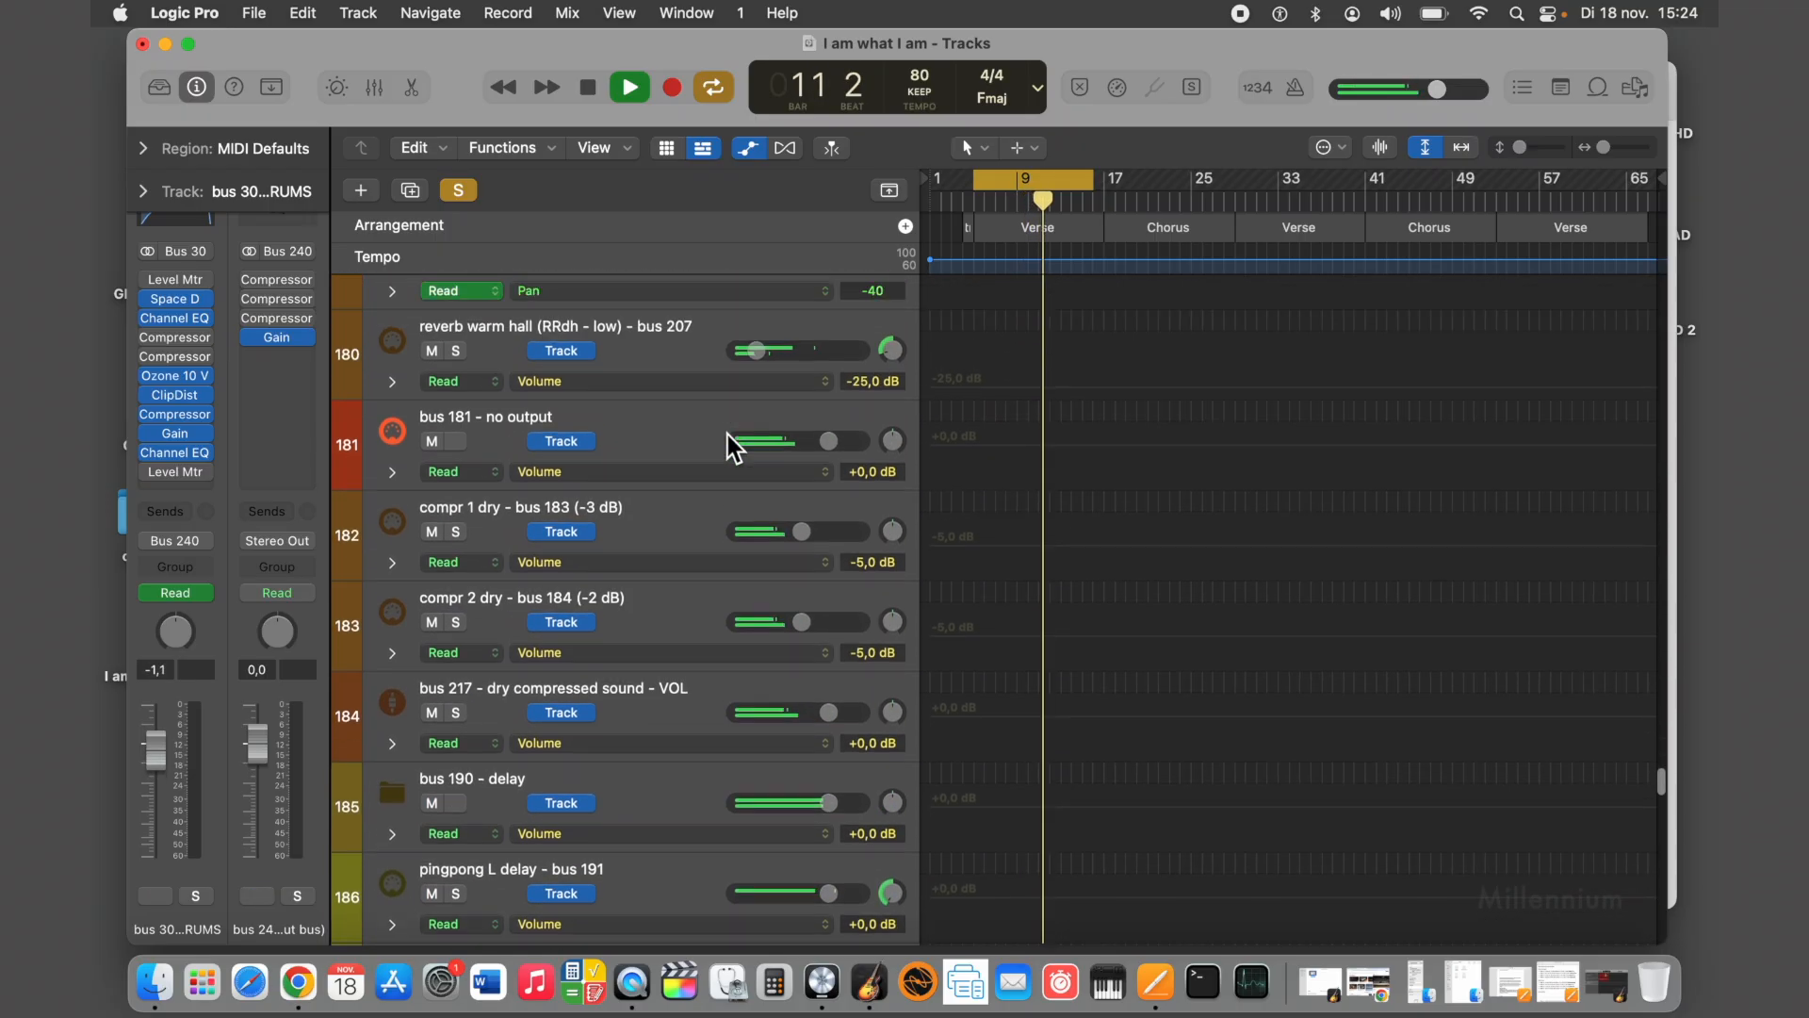
scroll(728, 433, up, 17)
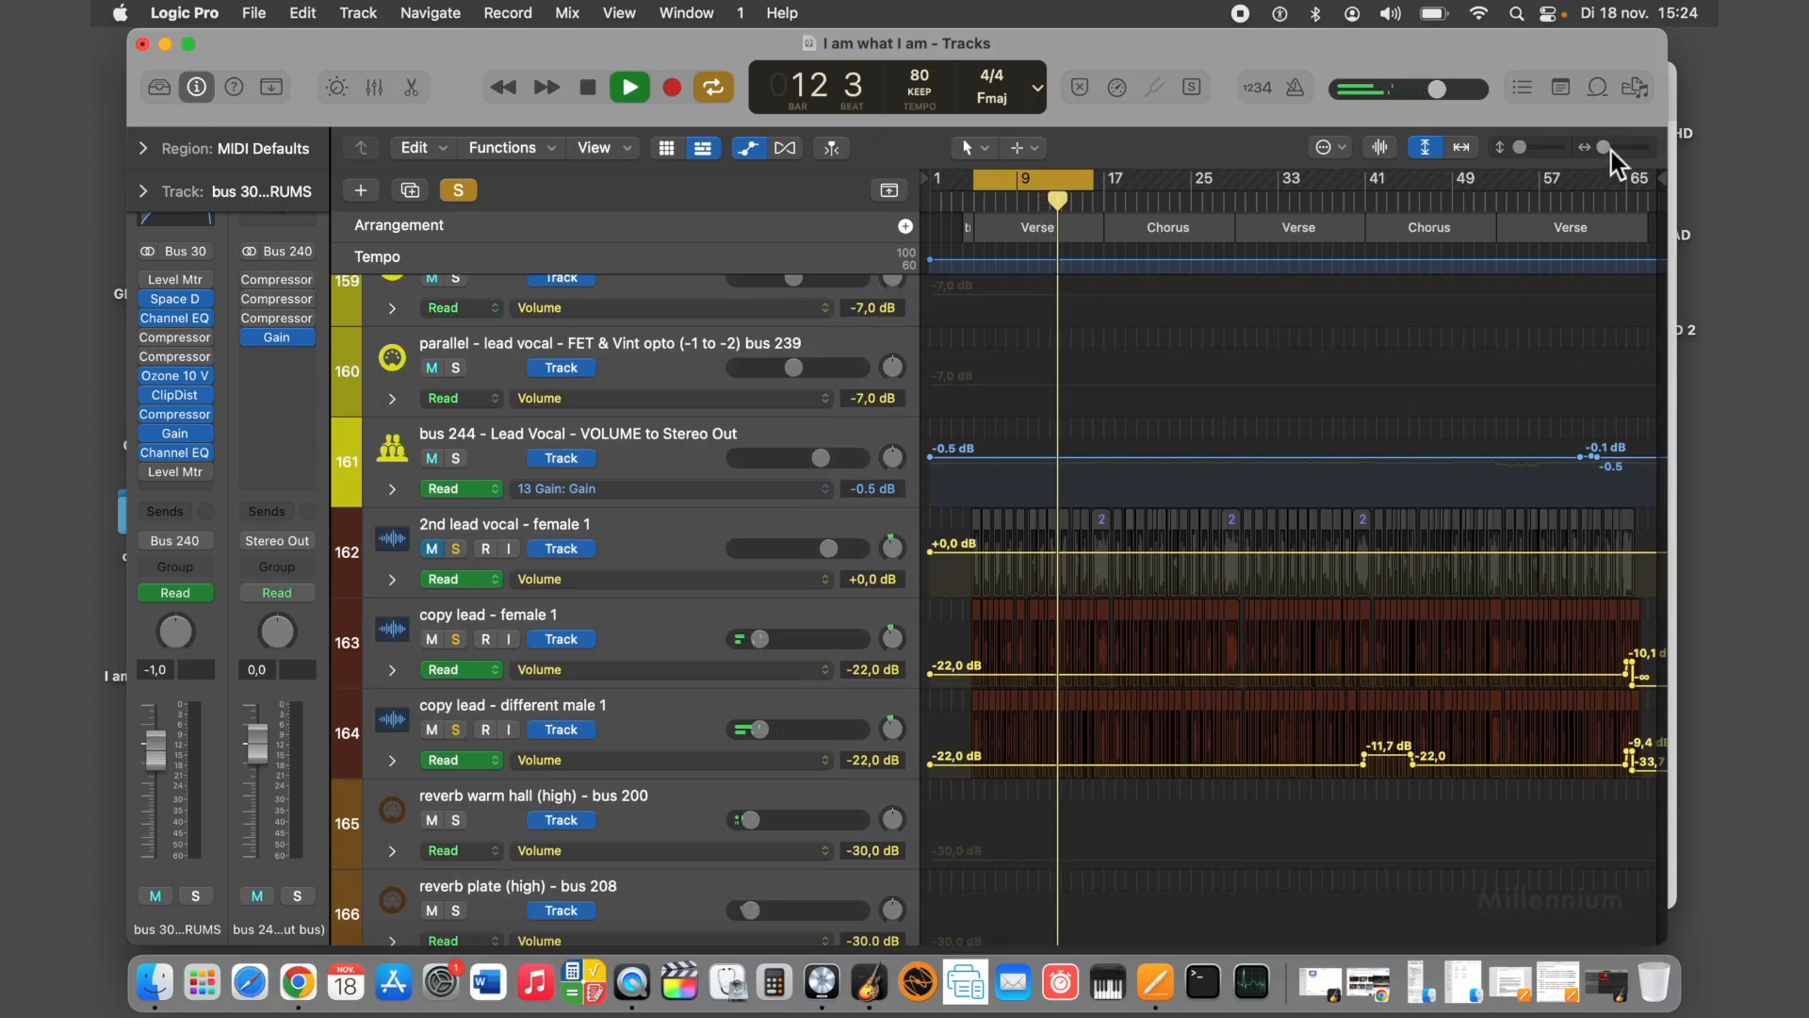
drag(1612, 152, 1627, 151)
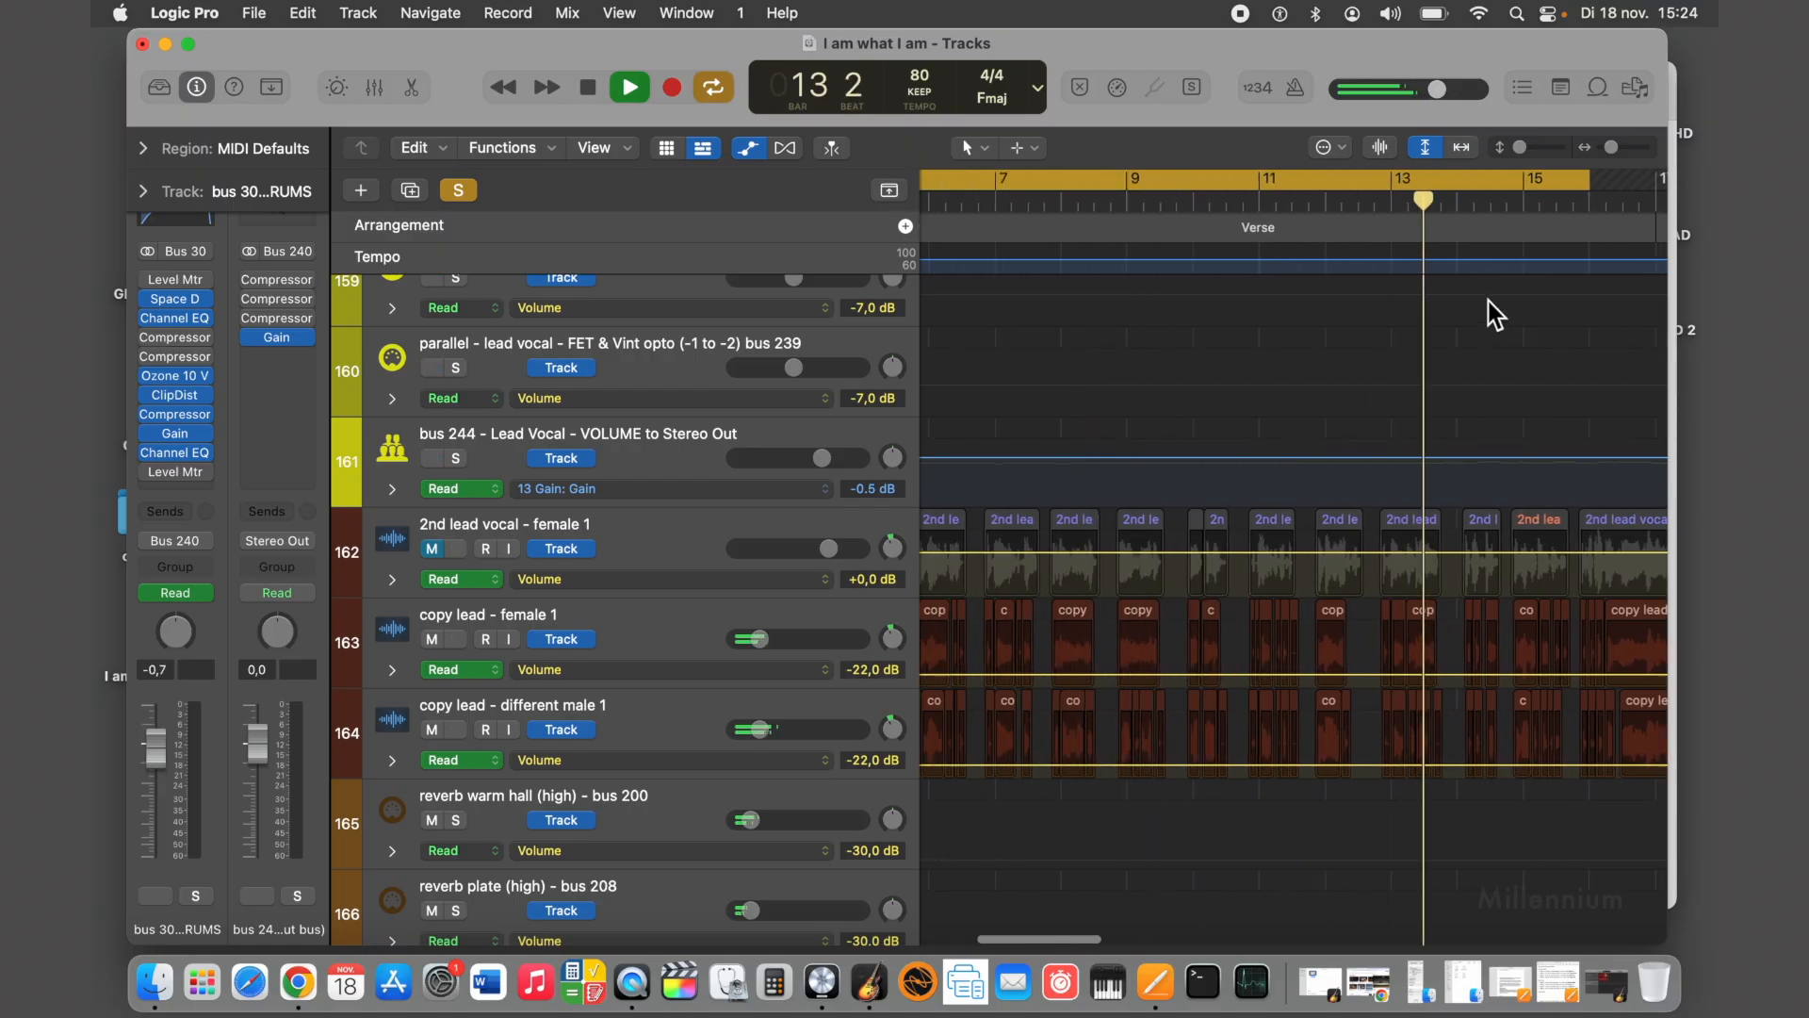
scroll(1485, 313, left, 8)
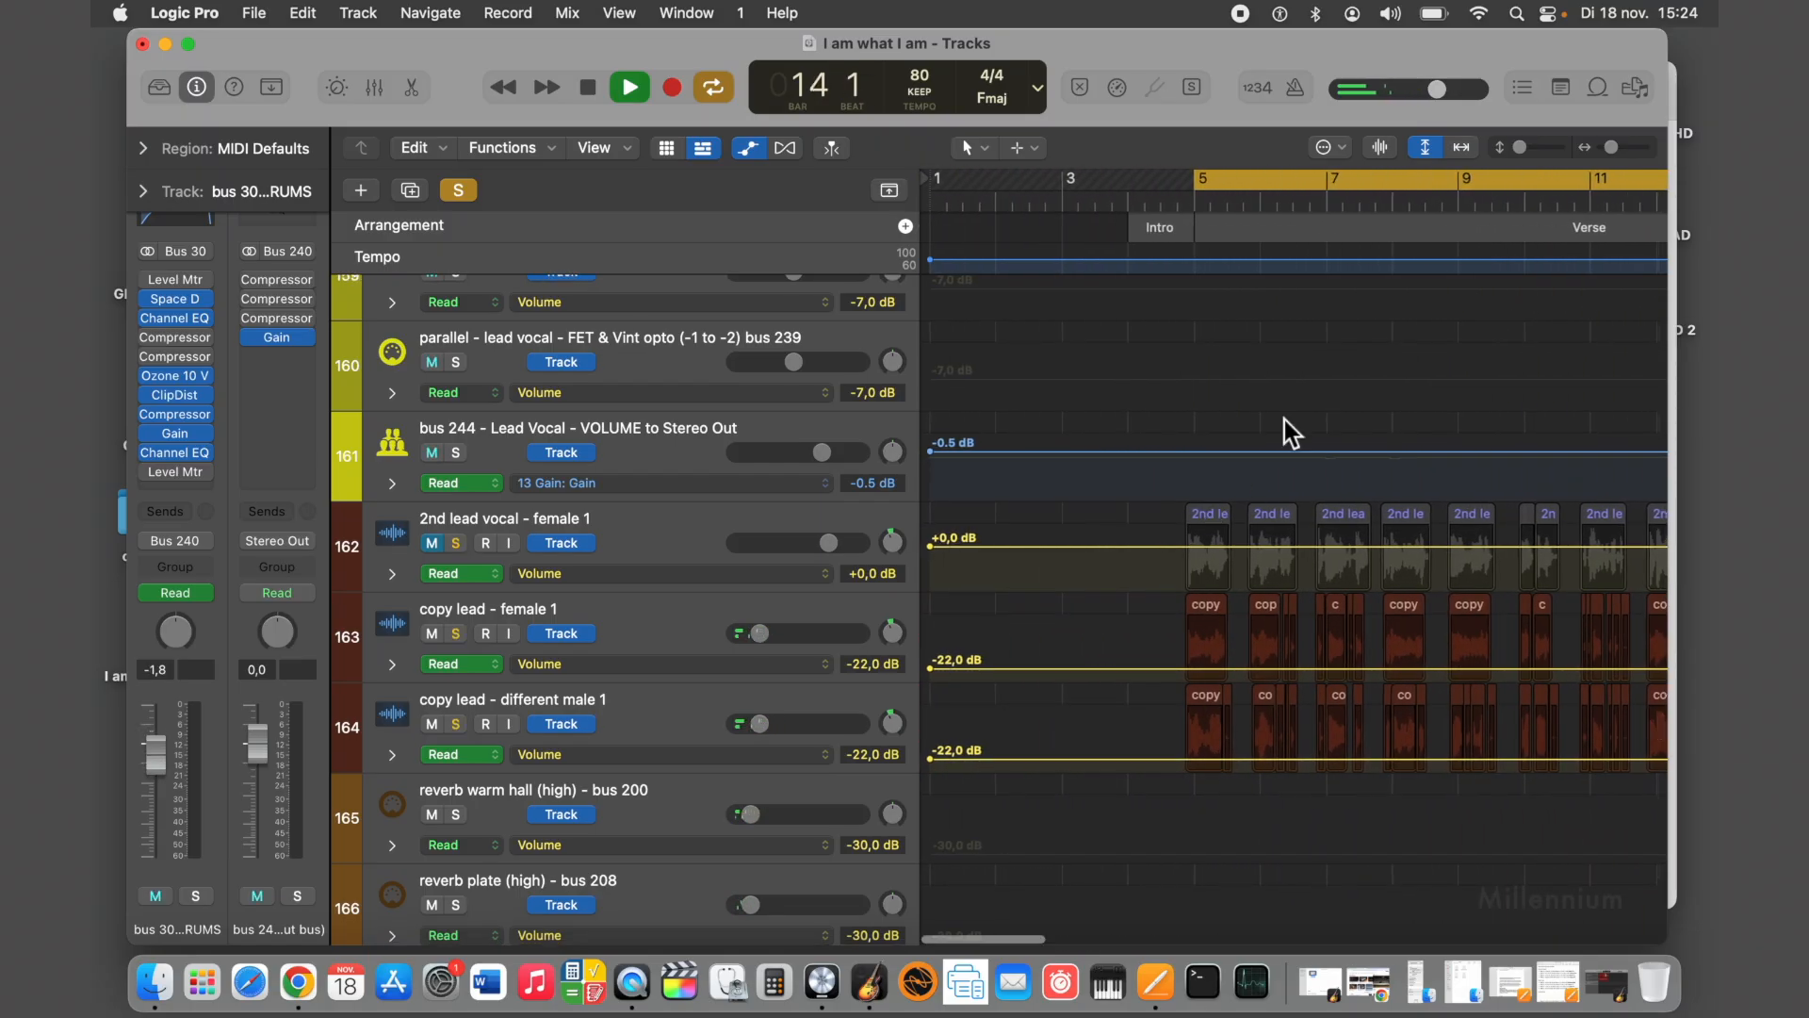
drag(1617, 156, 1626, 157)
scroll(1379, 491, down, 3)
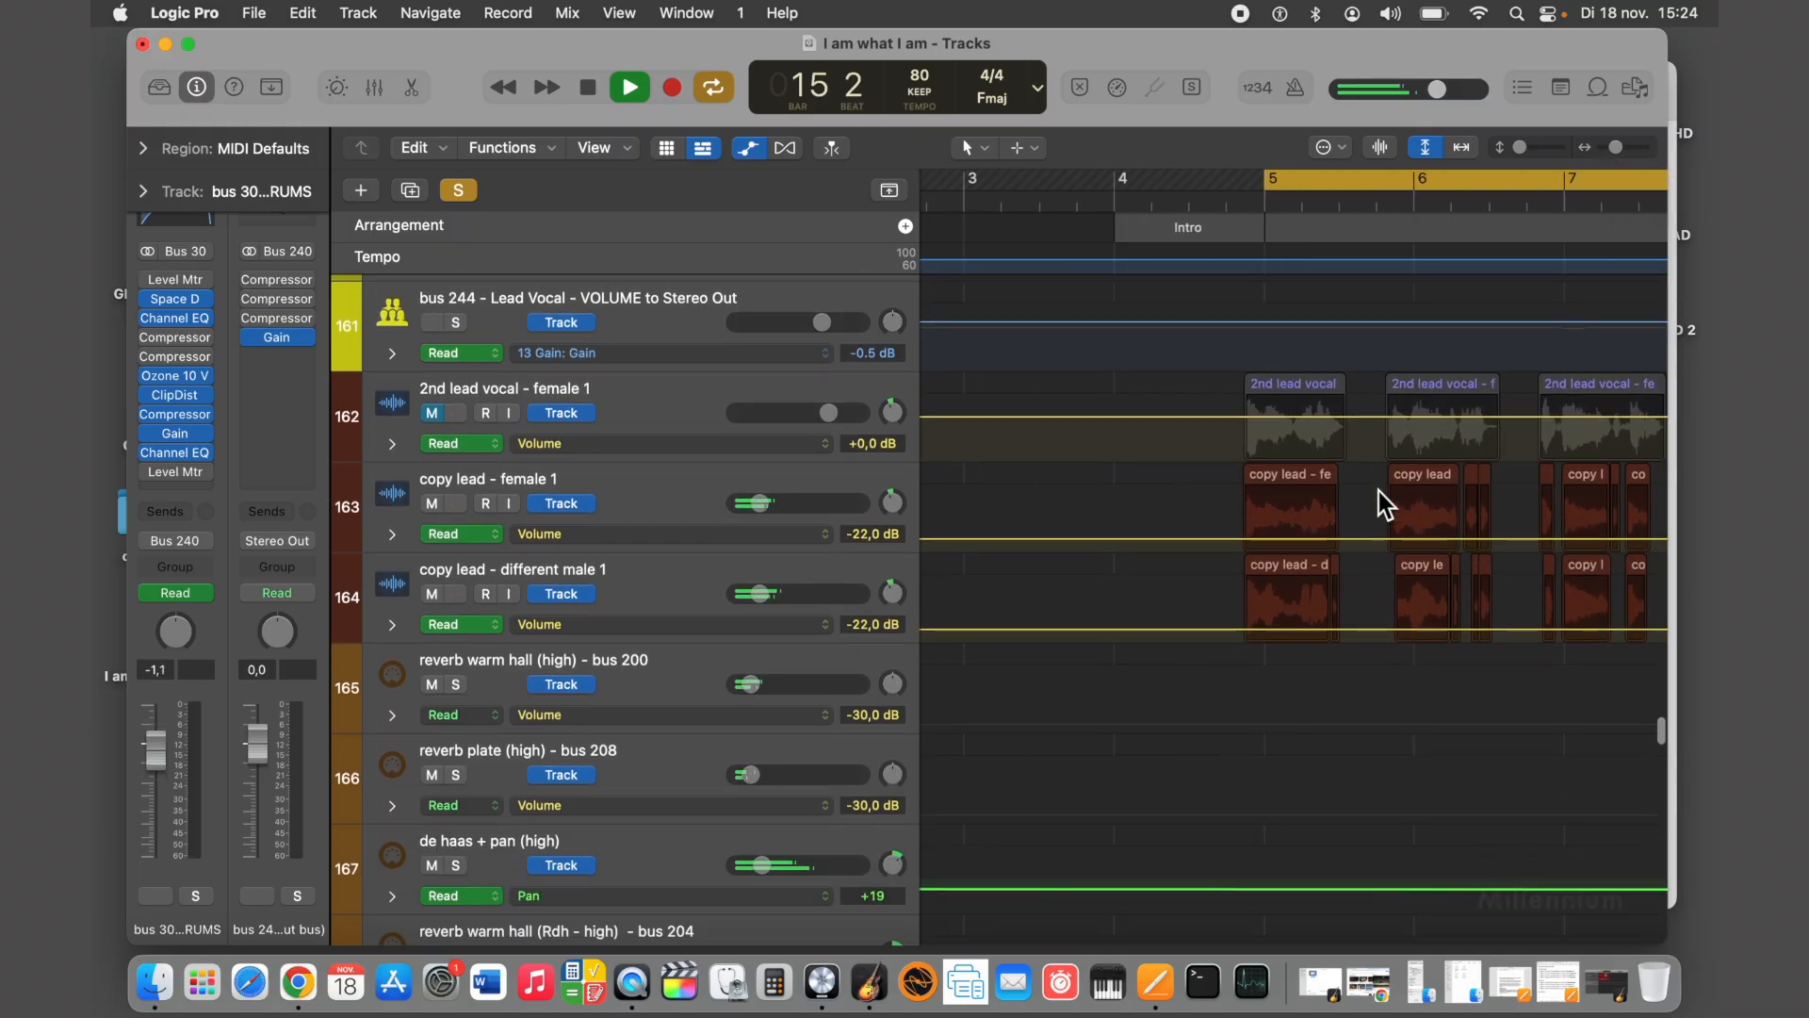
scroll(1378, 490, down, 2)
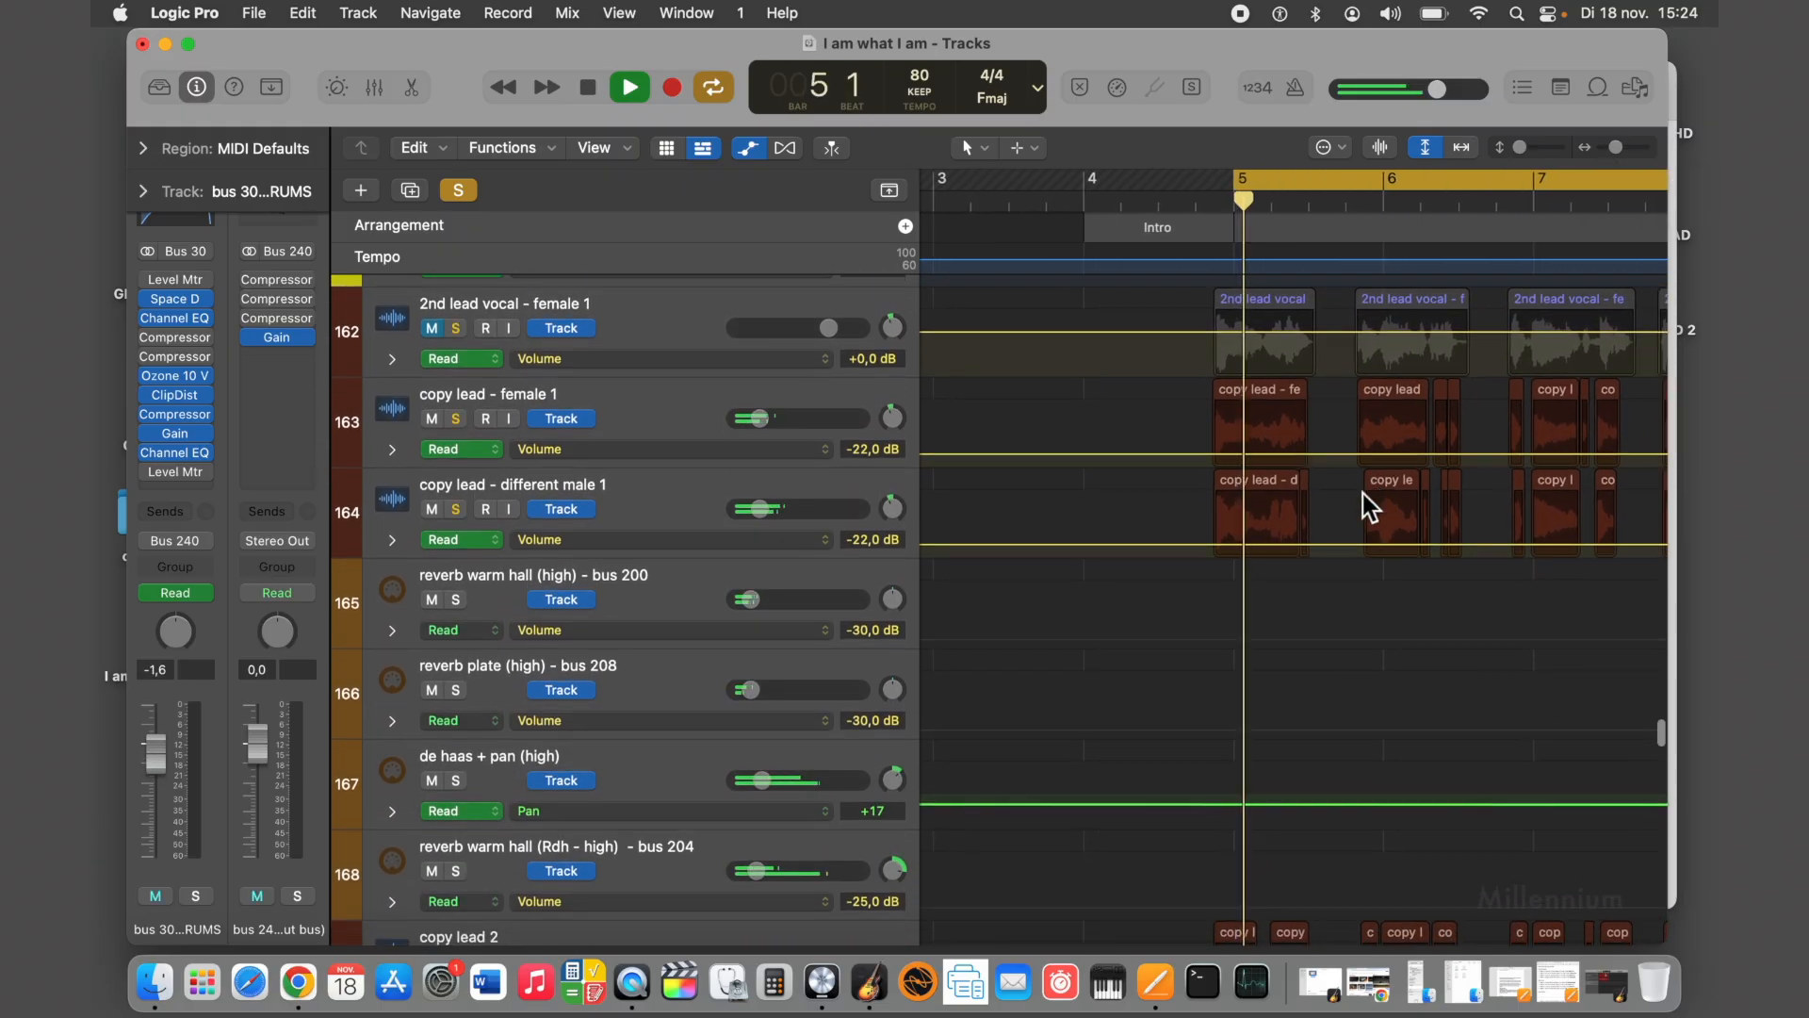
Solo the copy lead - different male 1 track and follow its signal through the backing vocal buses to bus 220
click(667, 491)
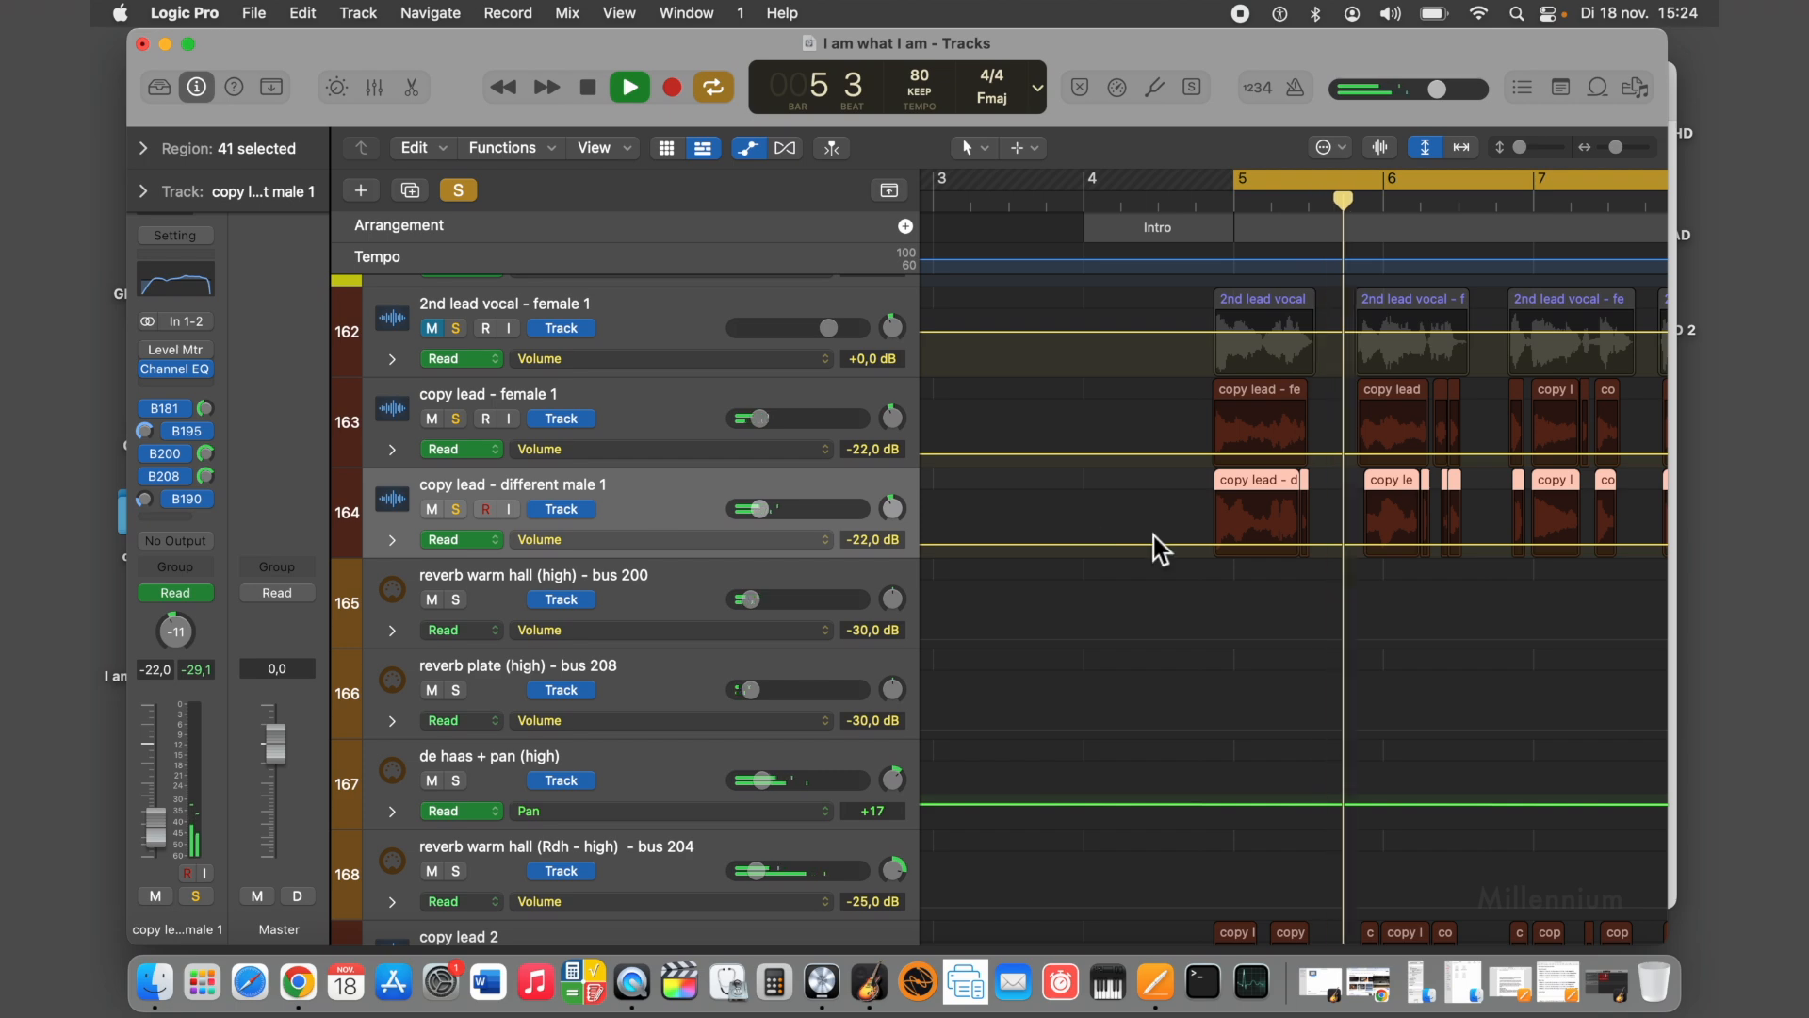
click(462, 515)
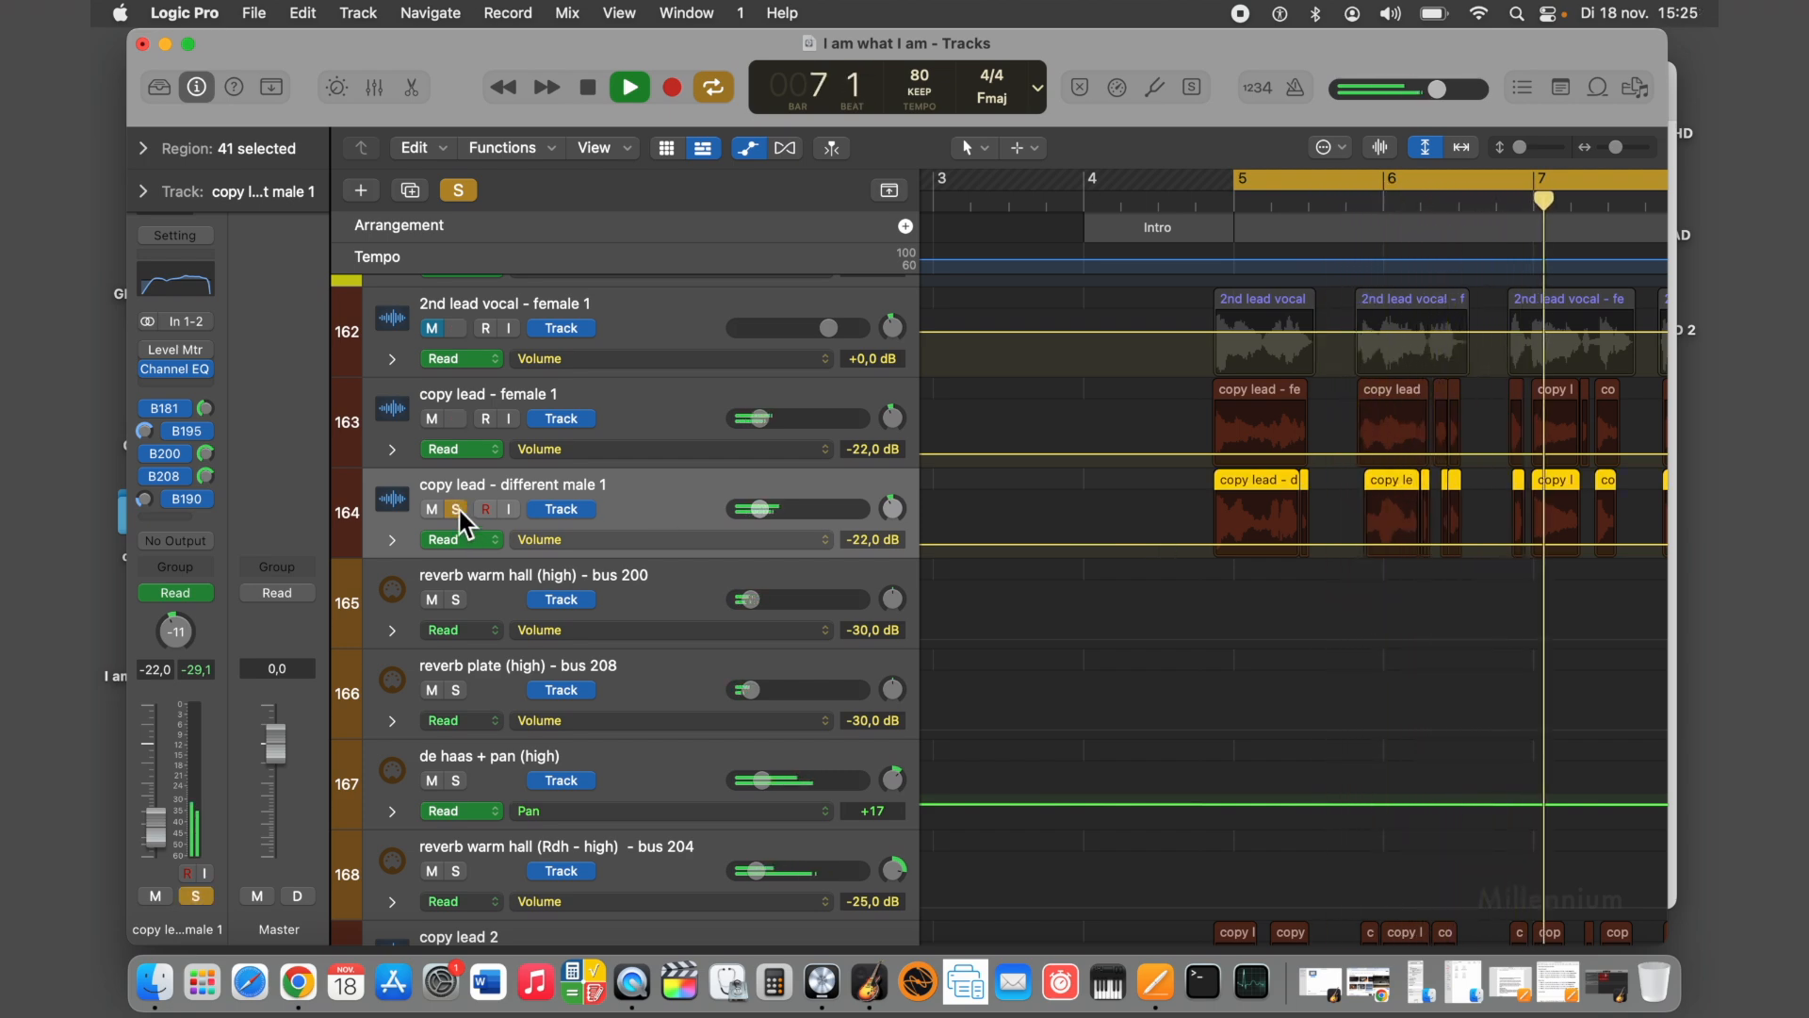
scroll(487, 532, down, 10)
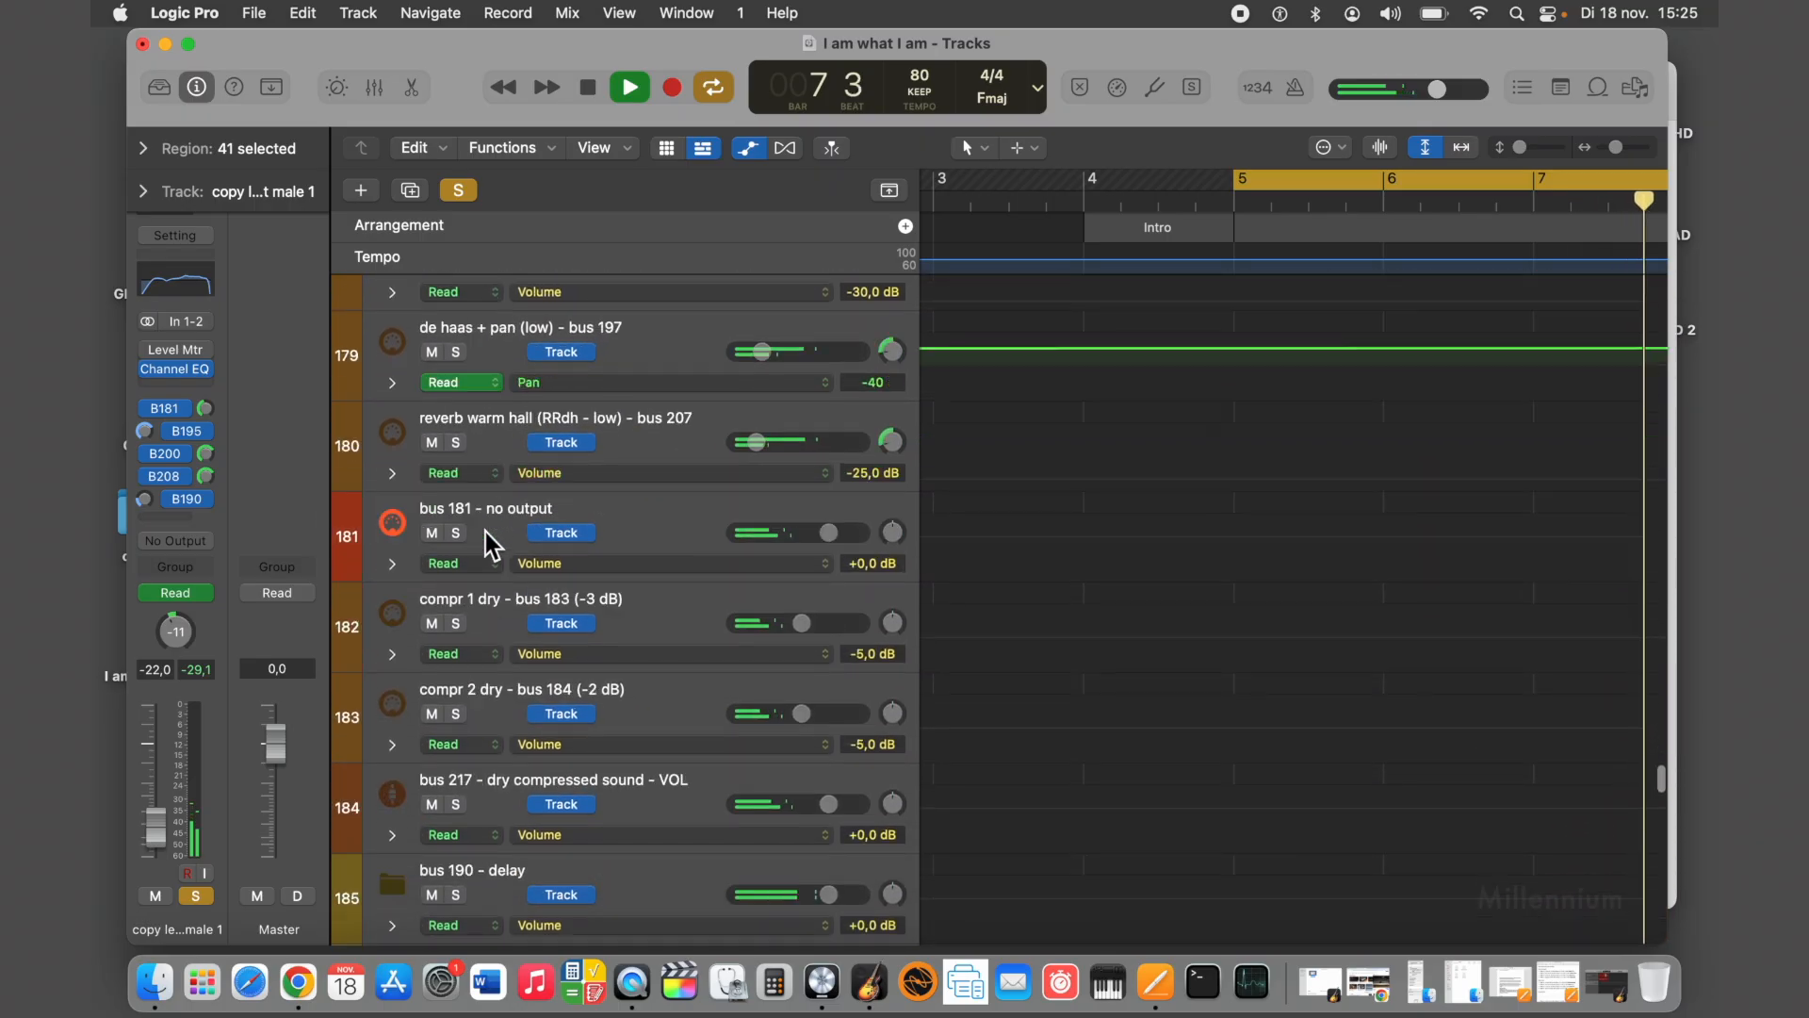
scroll(485, 532, down, 10)
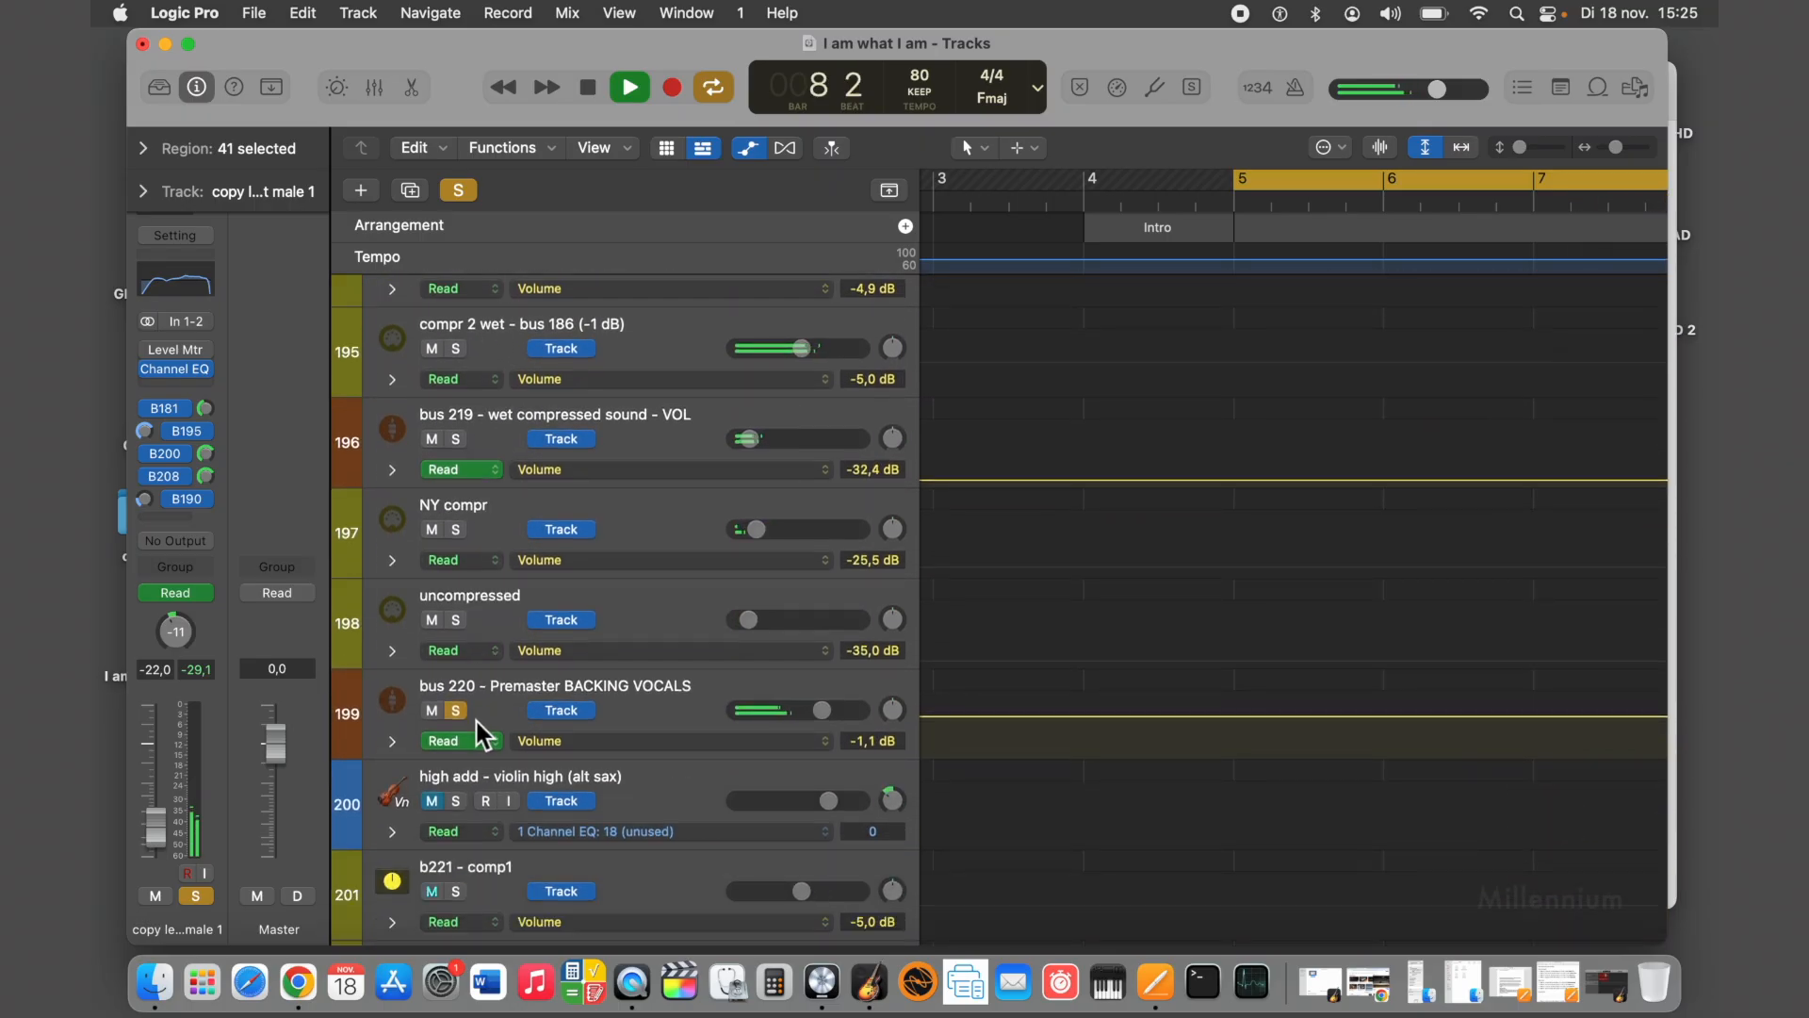
scroll(583, 378, up, 13)
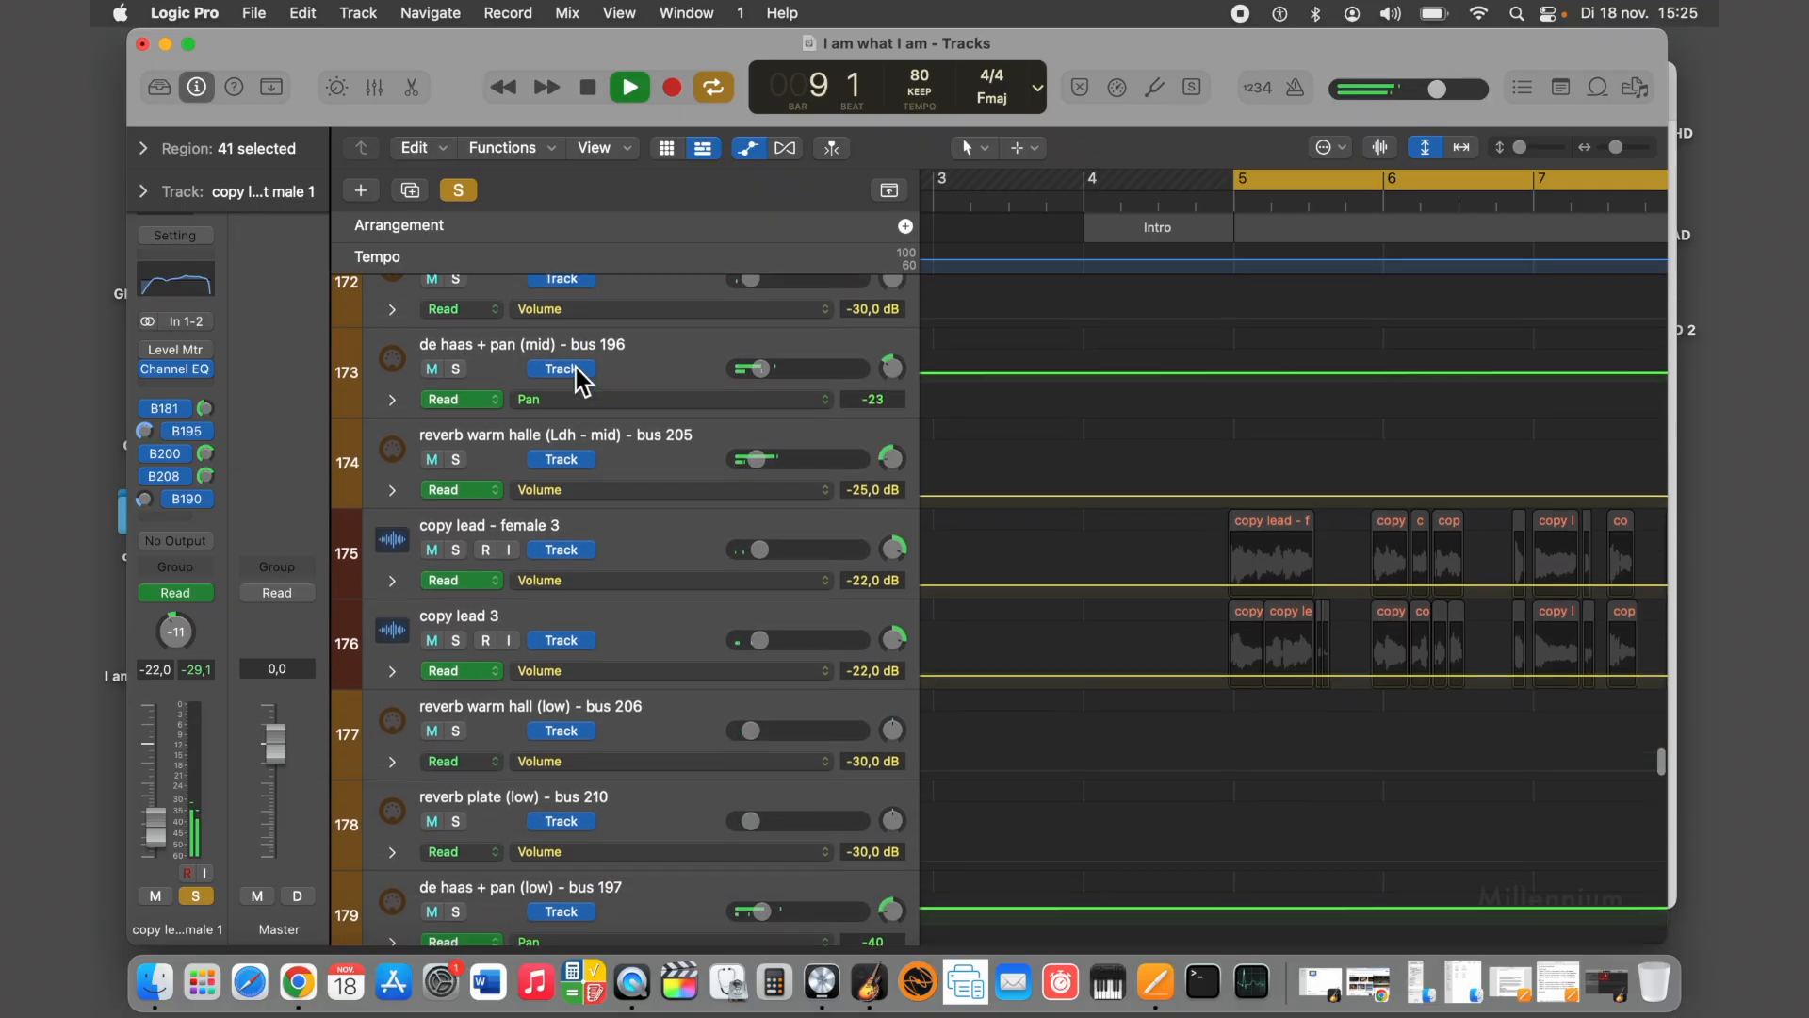
scroll(576, 368, up, 7)
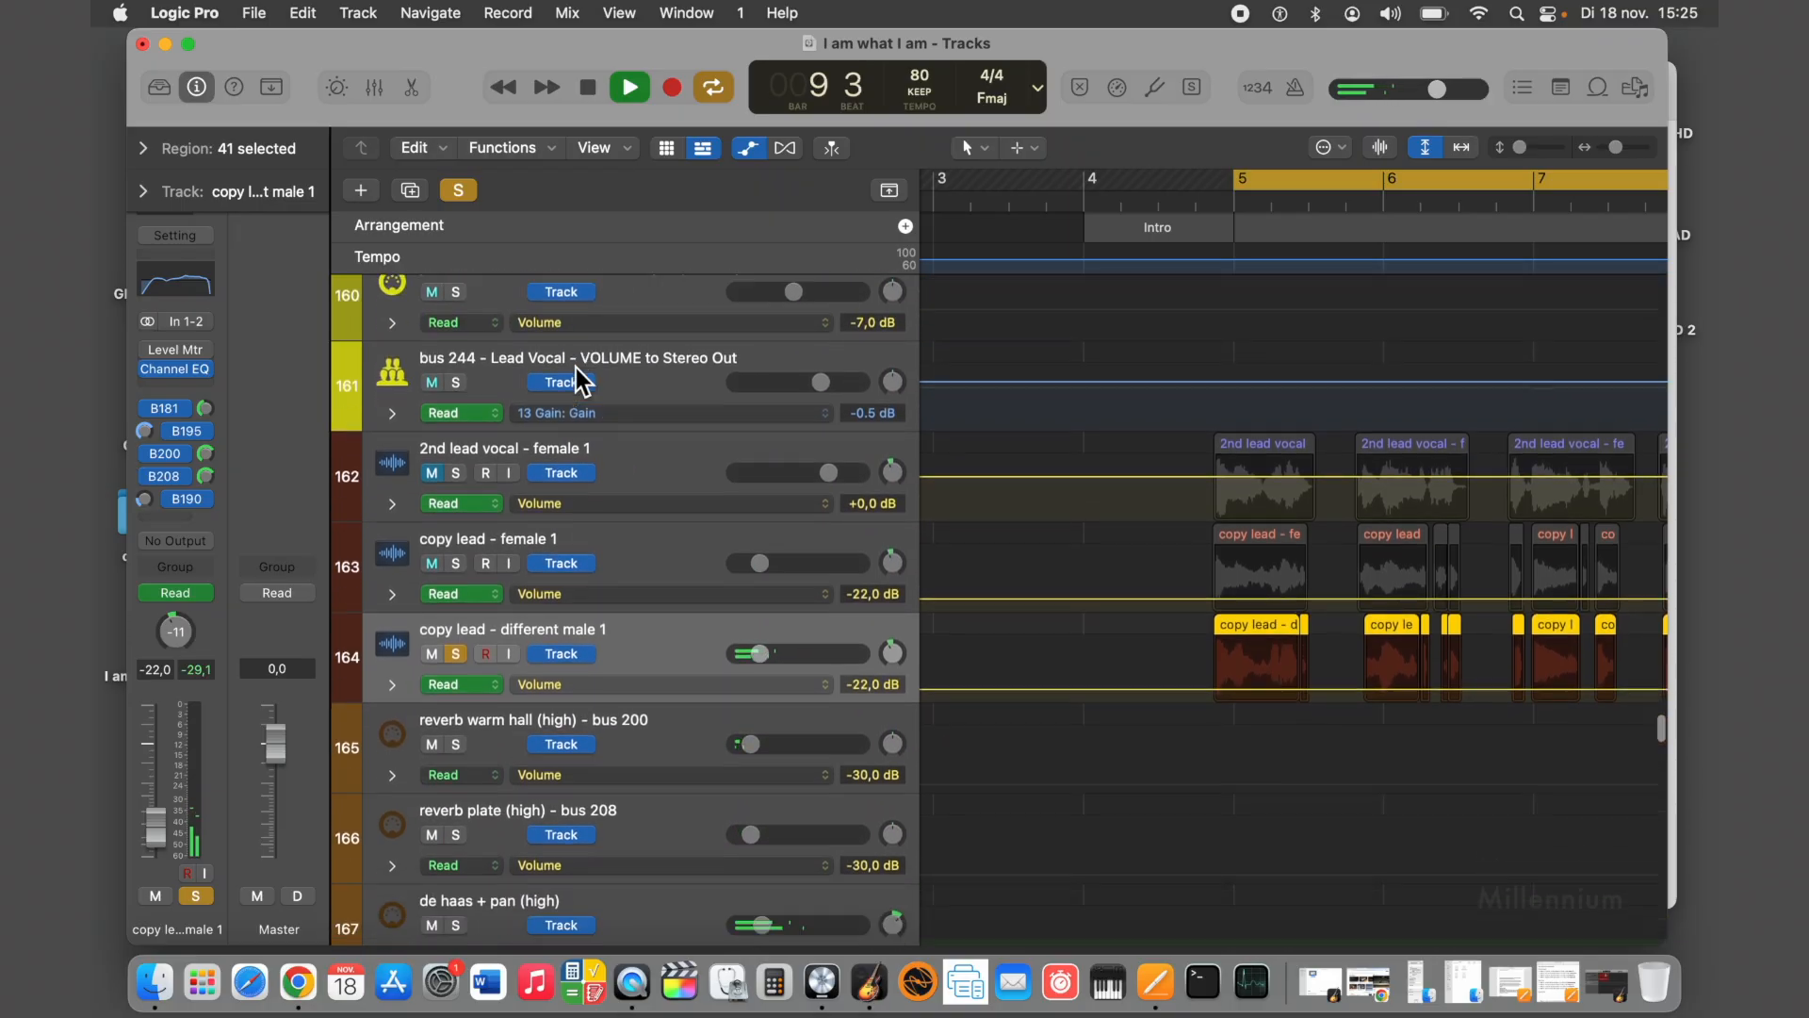
Try the volume of copy lead - different male 1 at -14.1 dB and undo the recent volume changes
scroll(575, 378, down, 1)
mouse_move(973, 627)
mouse_down()
mouse_move(969, 571)
mouse_move(965, 618)
mouse_up()
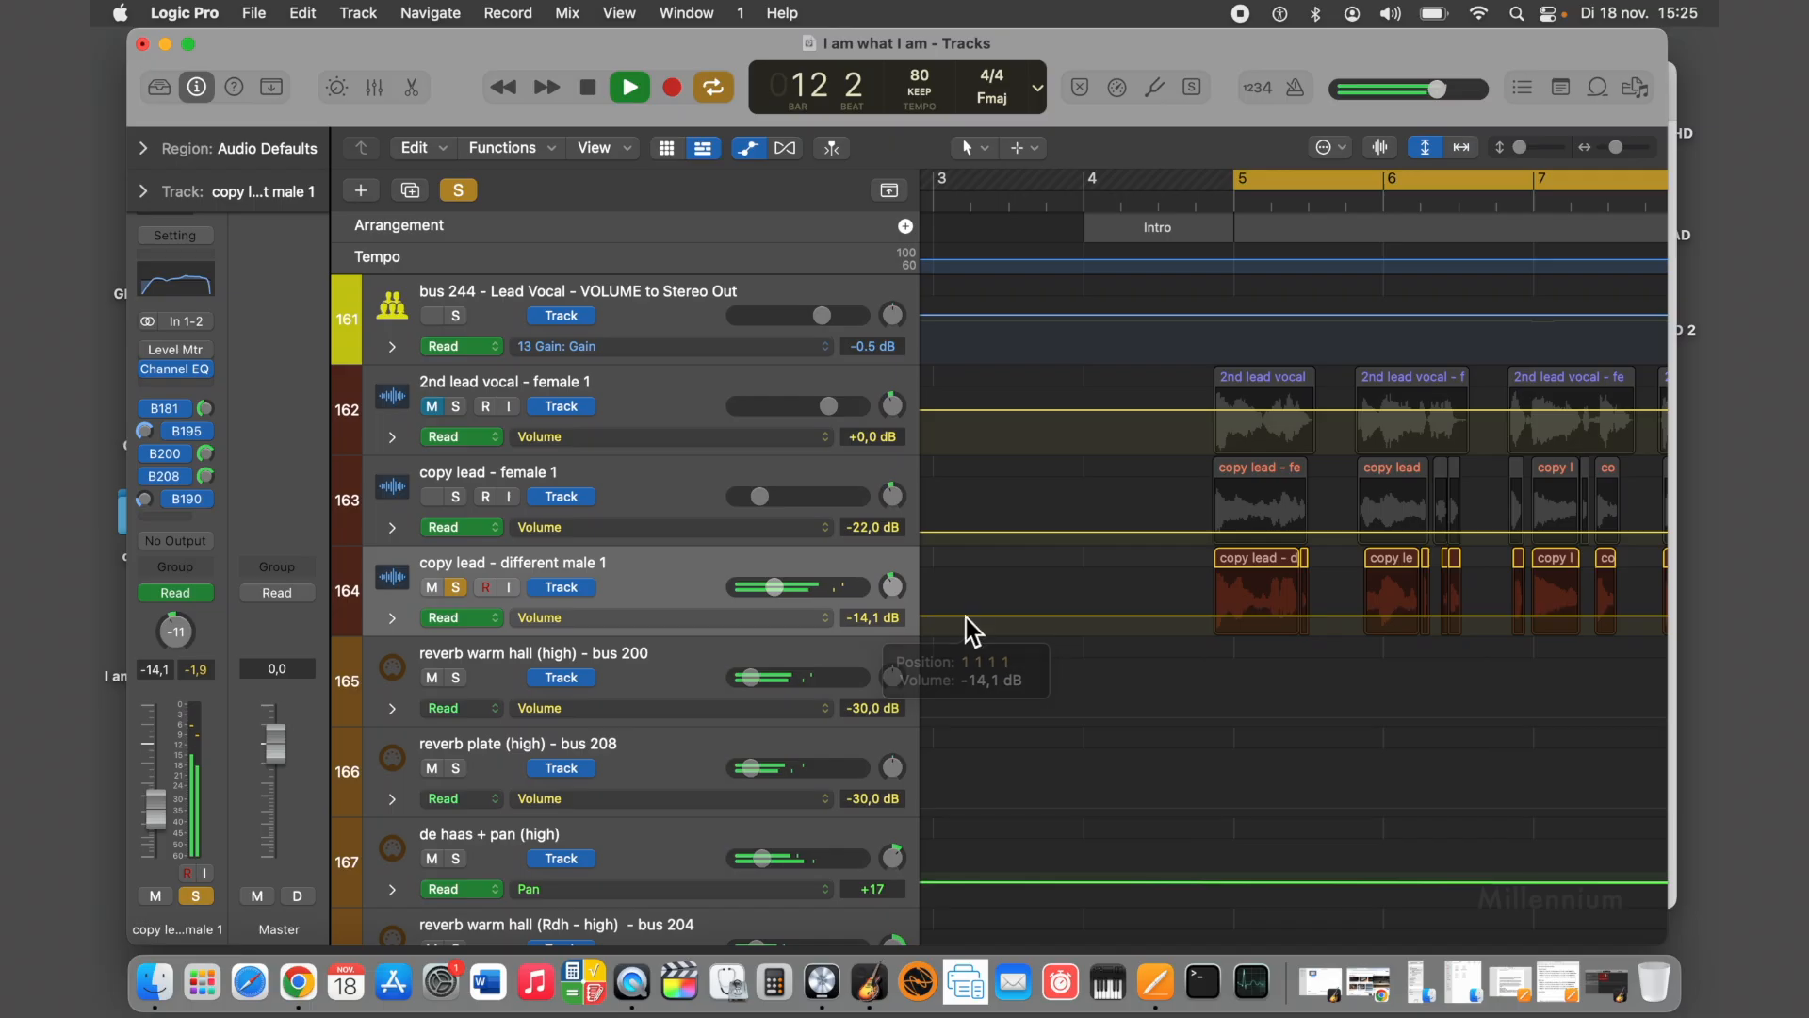
key(super+z)
key(super+z)
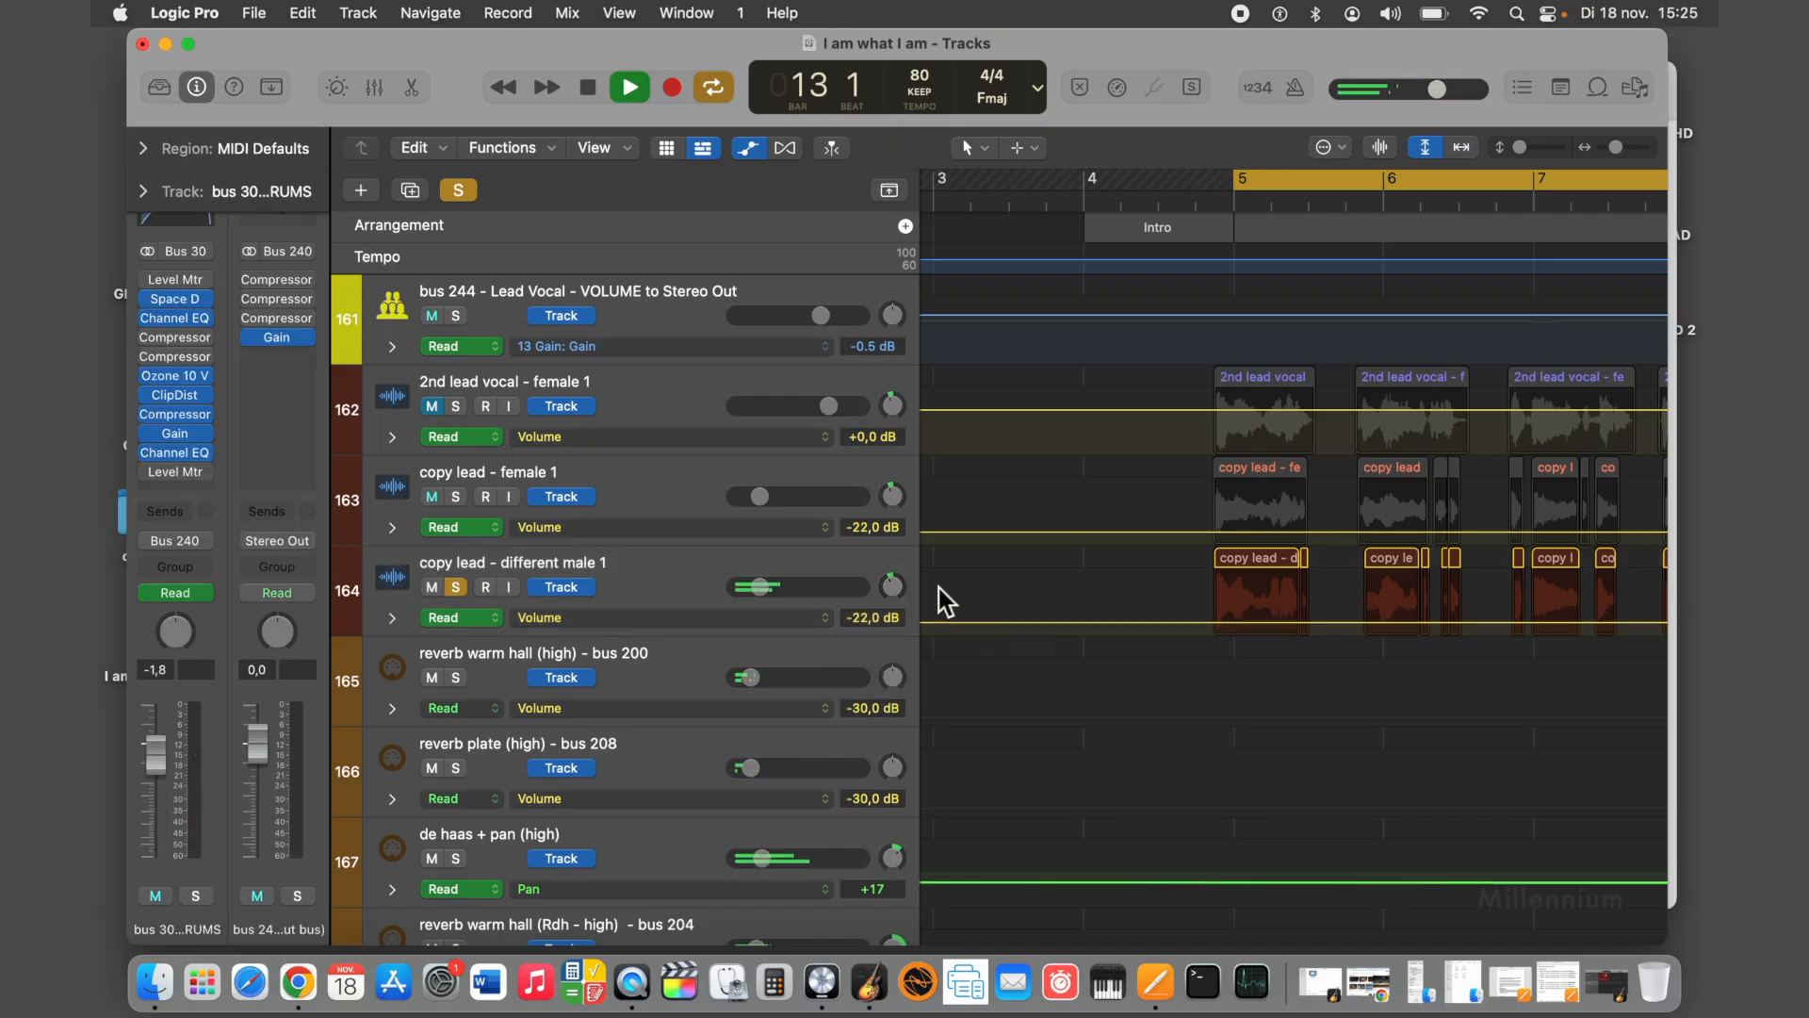
Solo the copy lead - female 1, copy lead 2 and second different male tracks, displaying the female 1 and male 2 channel strips
click(457, 496)
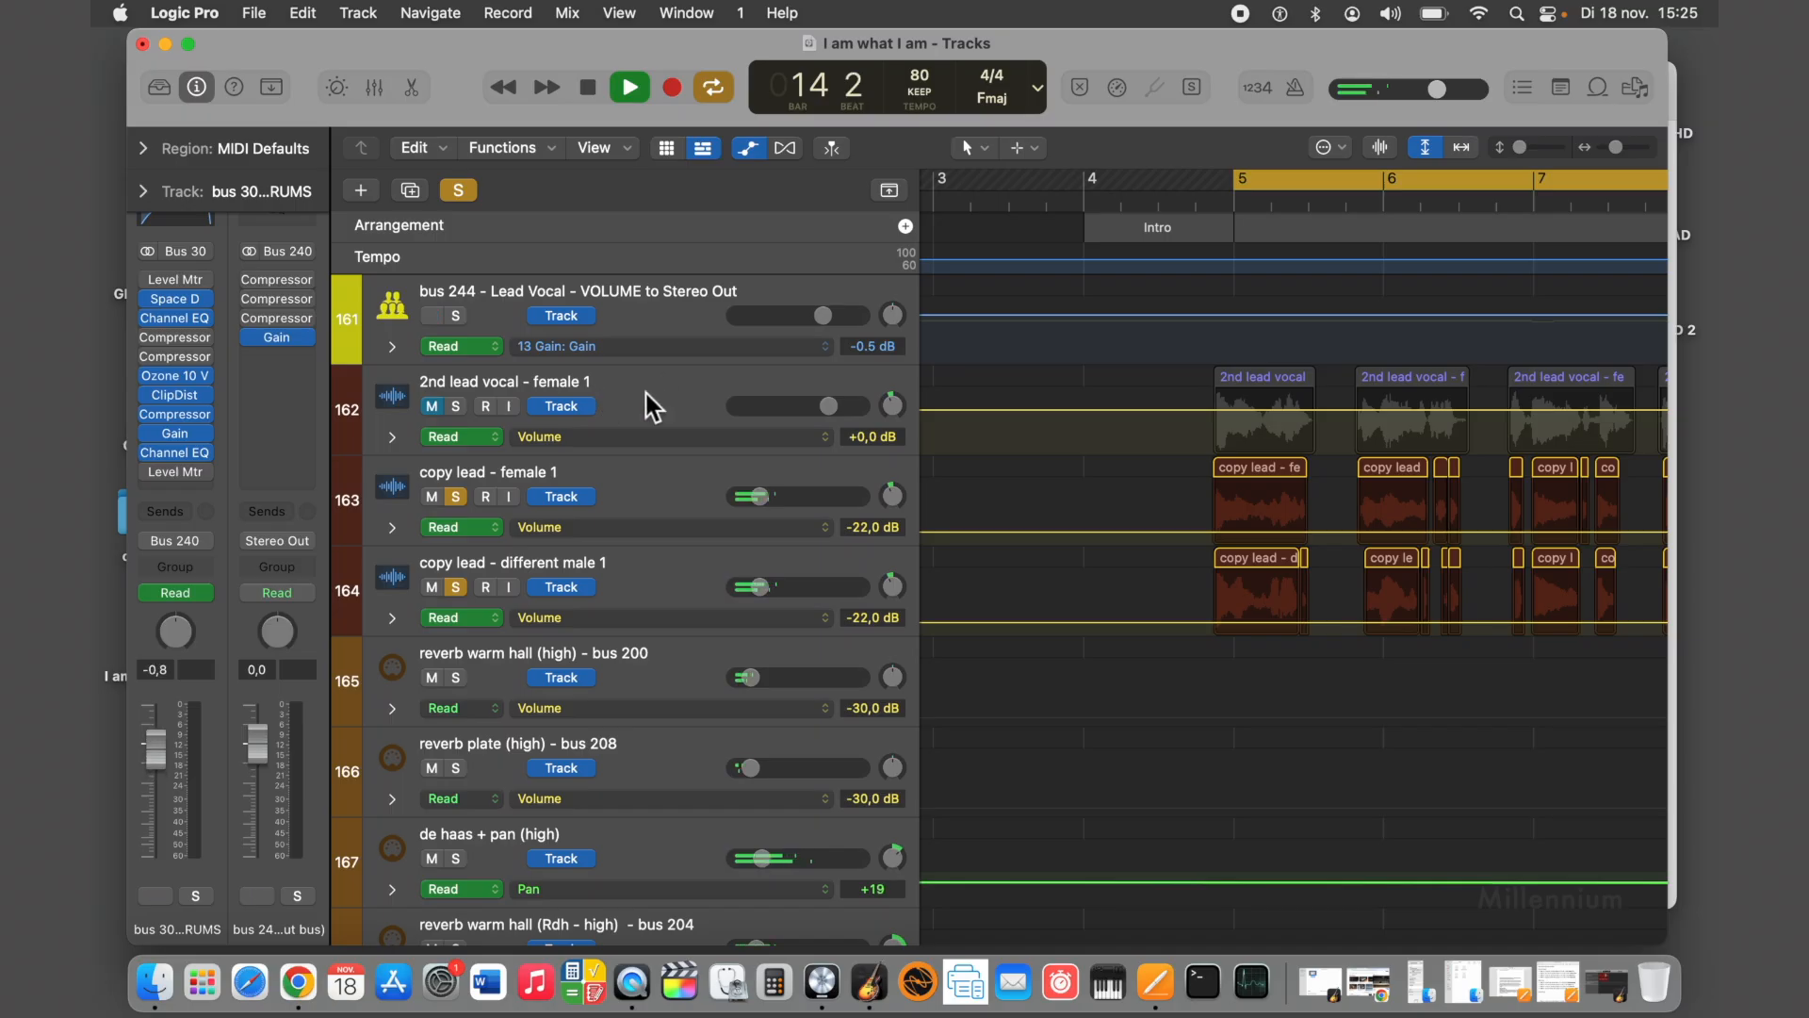
click(599, 478)
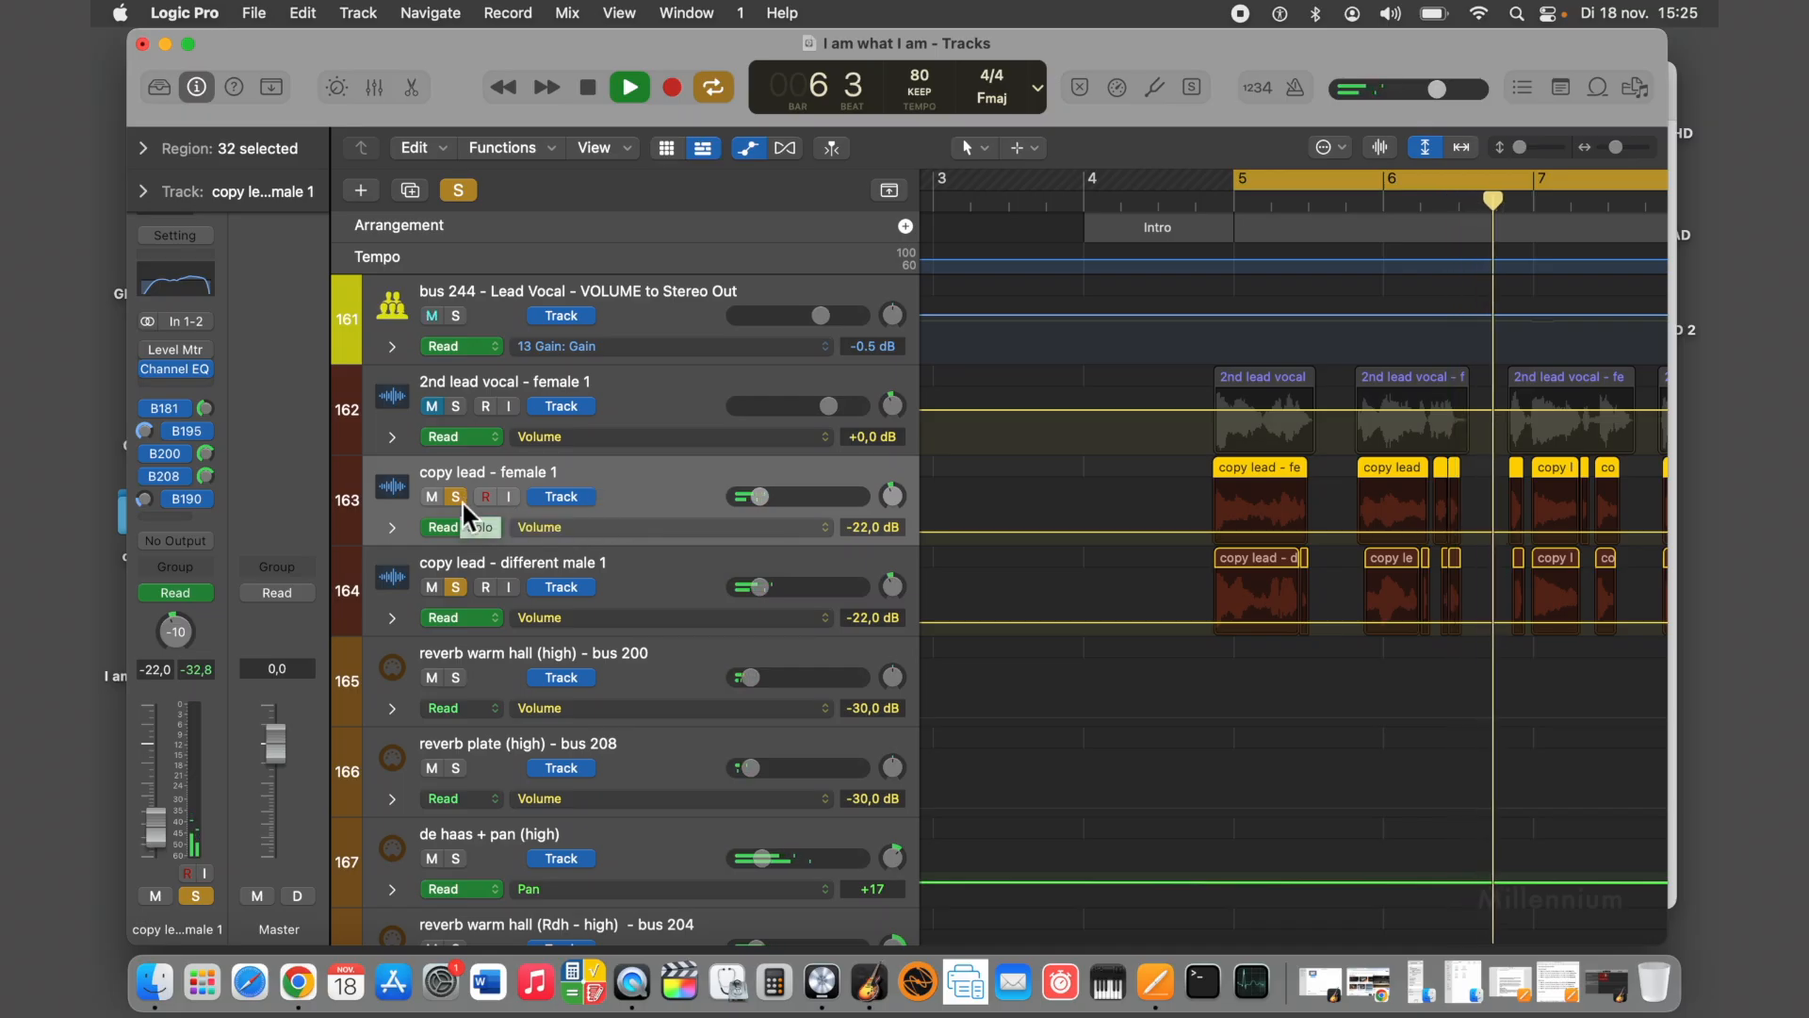
scroll(525, 564, down, 10)
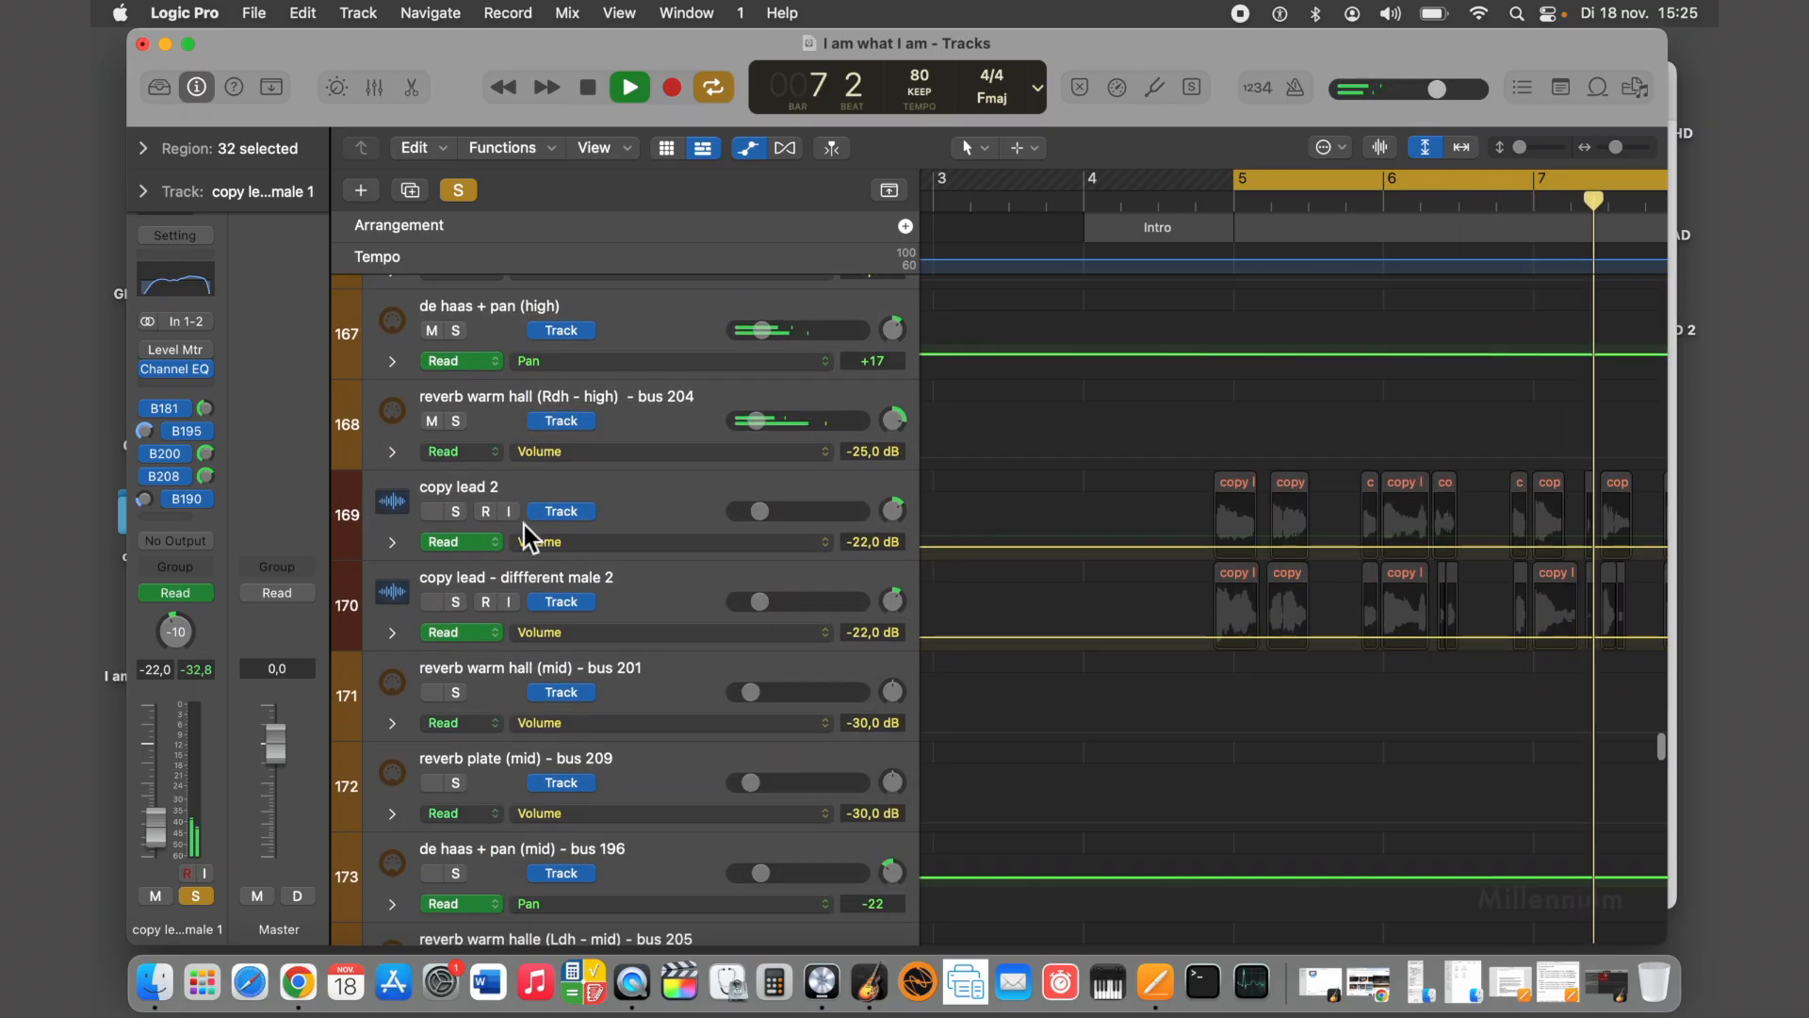
click(457, 512)
click(455, 603)
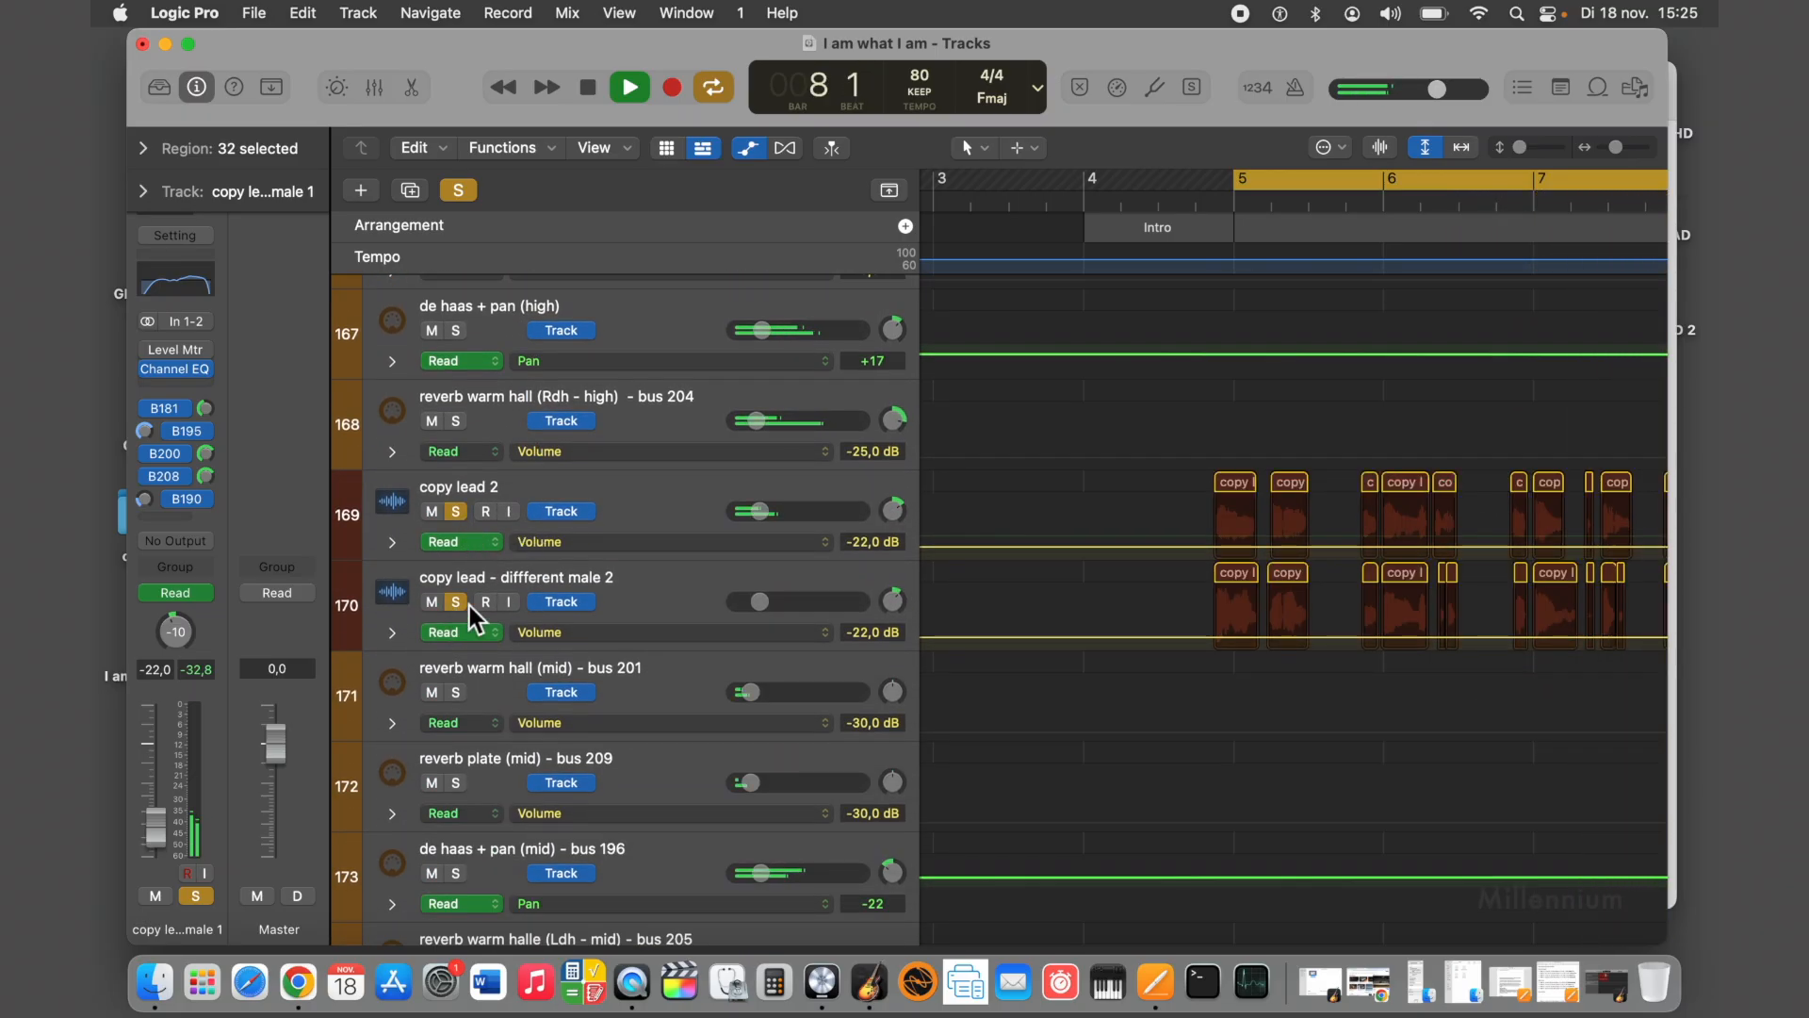
click(612, 593)
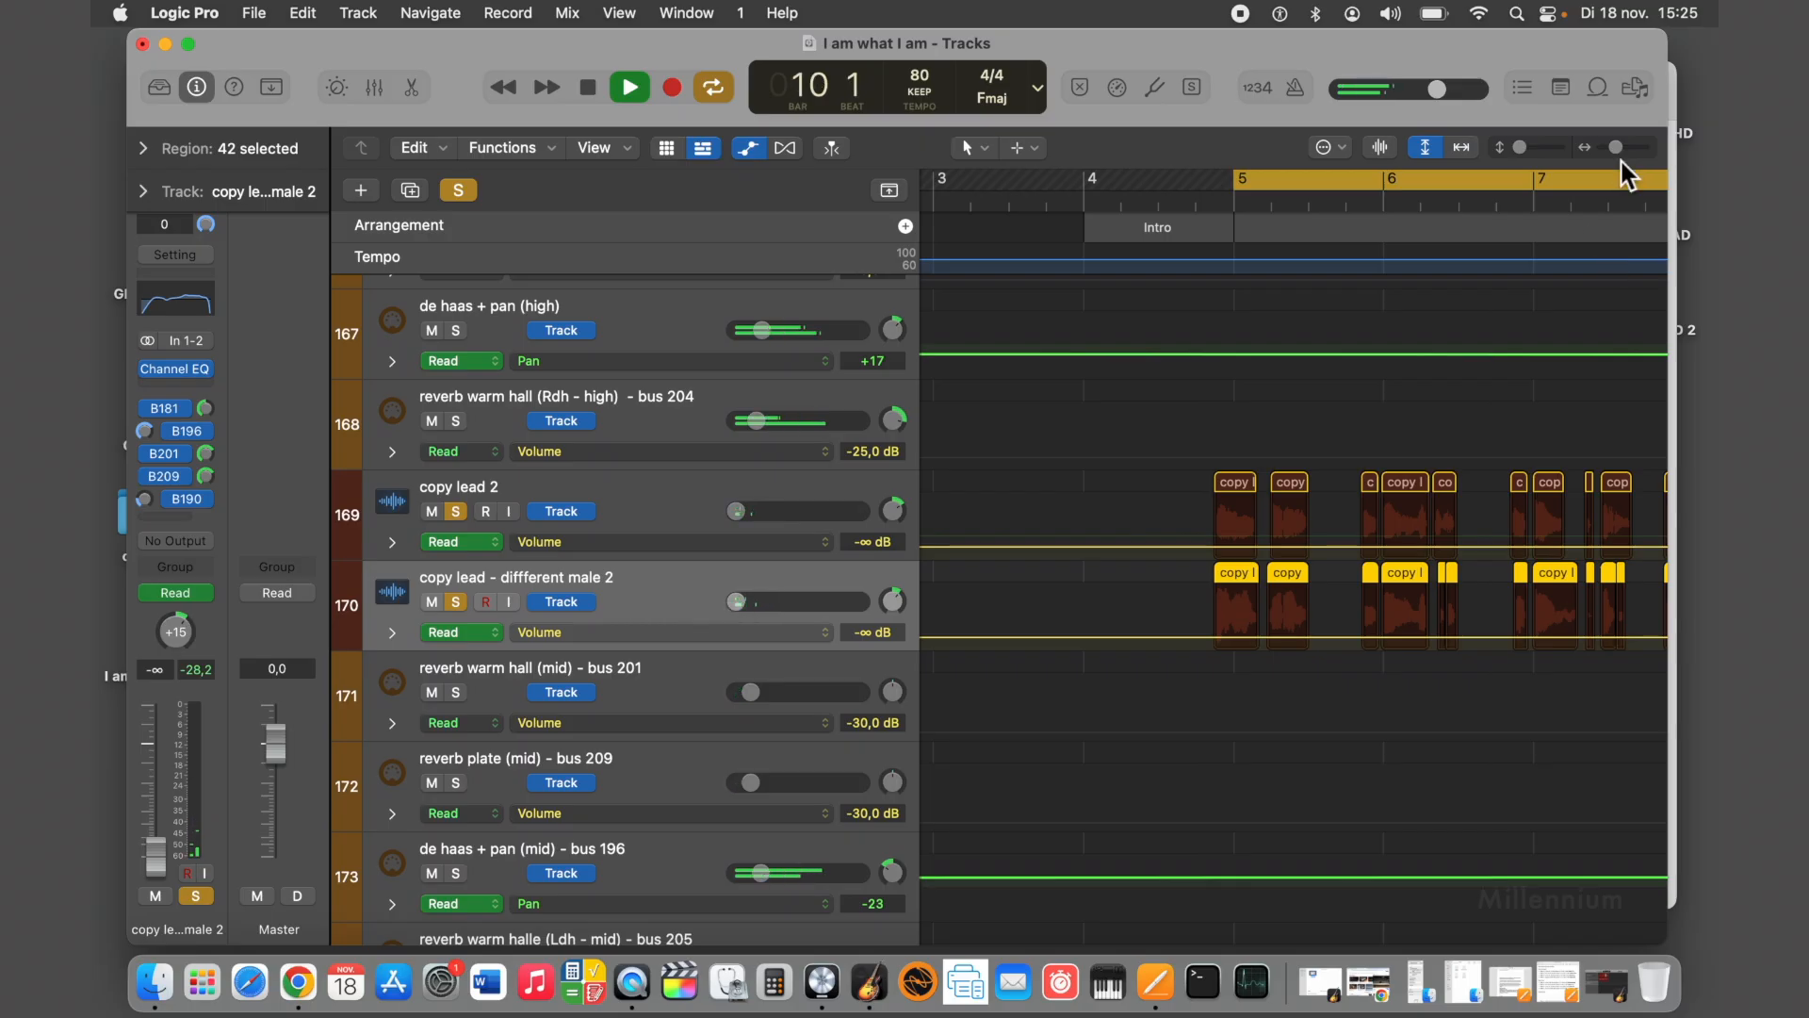
drag(1617, 151, 1621, 151)
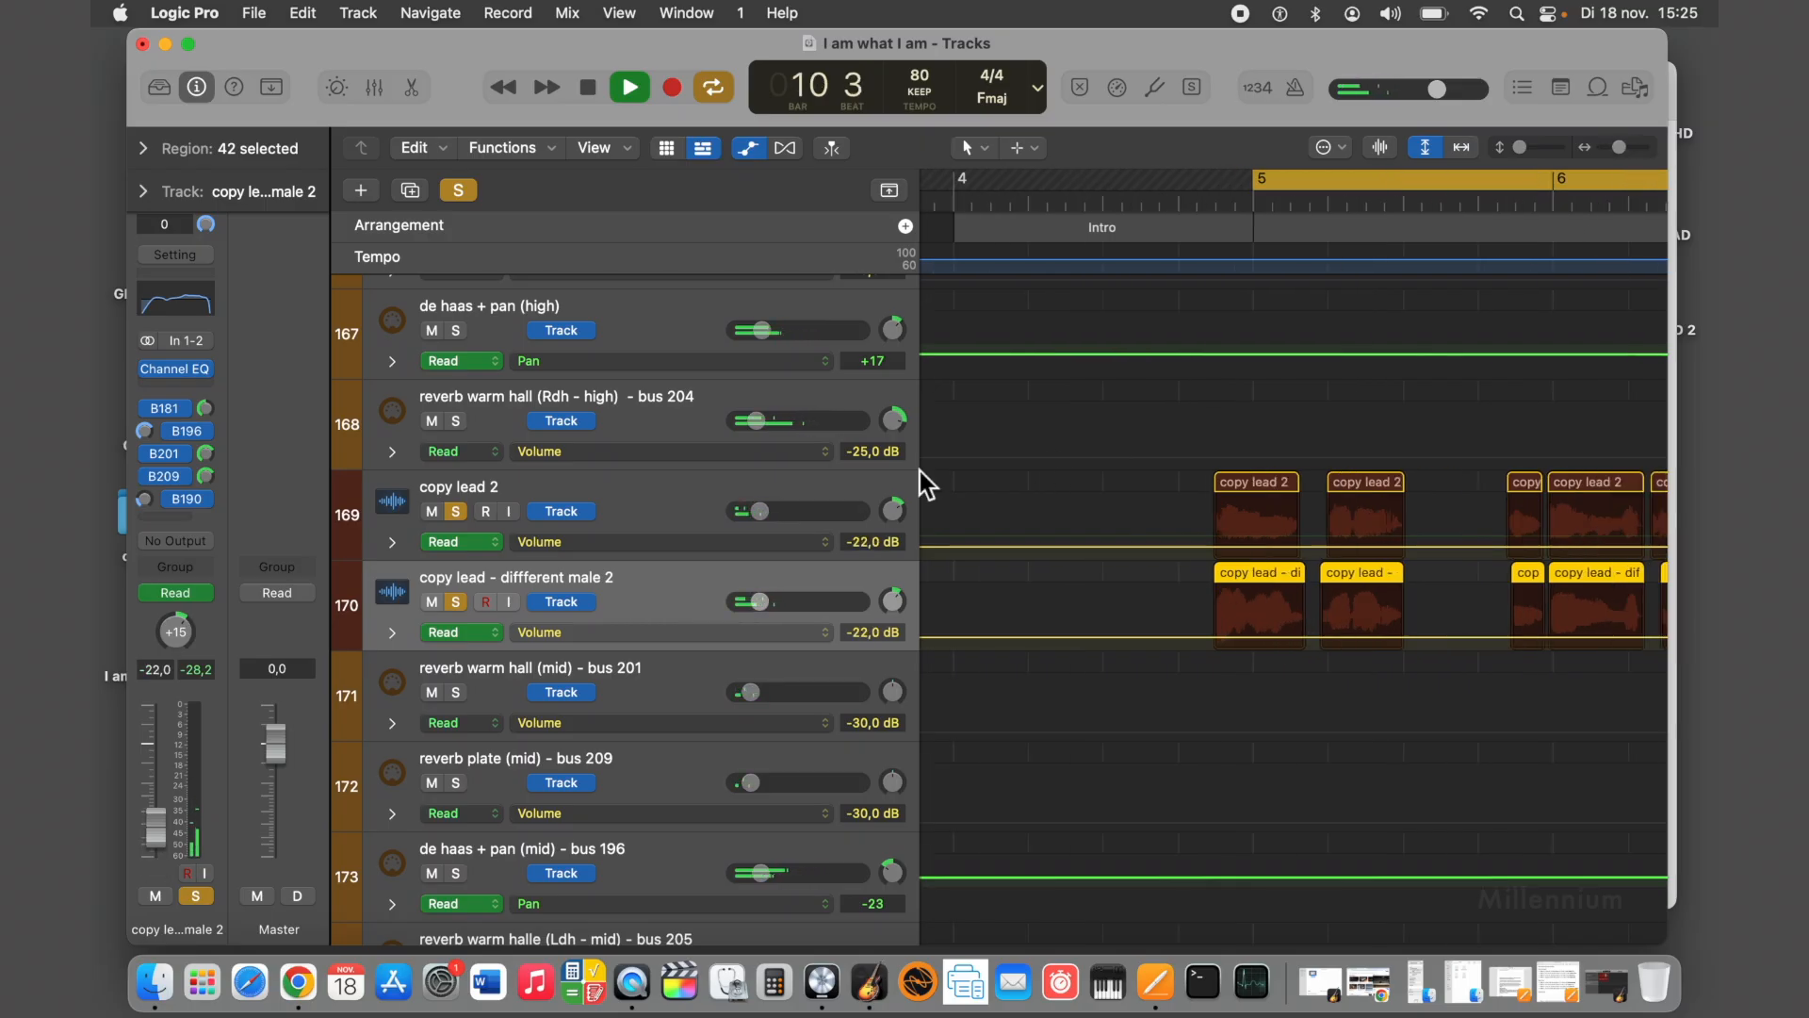
Compare the channel strip bus sends and panning of copy lead - female 1 and copy lead - female 3
scroll(641, 575, up, 5)
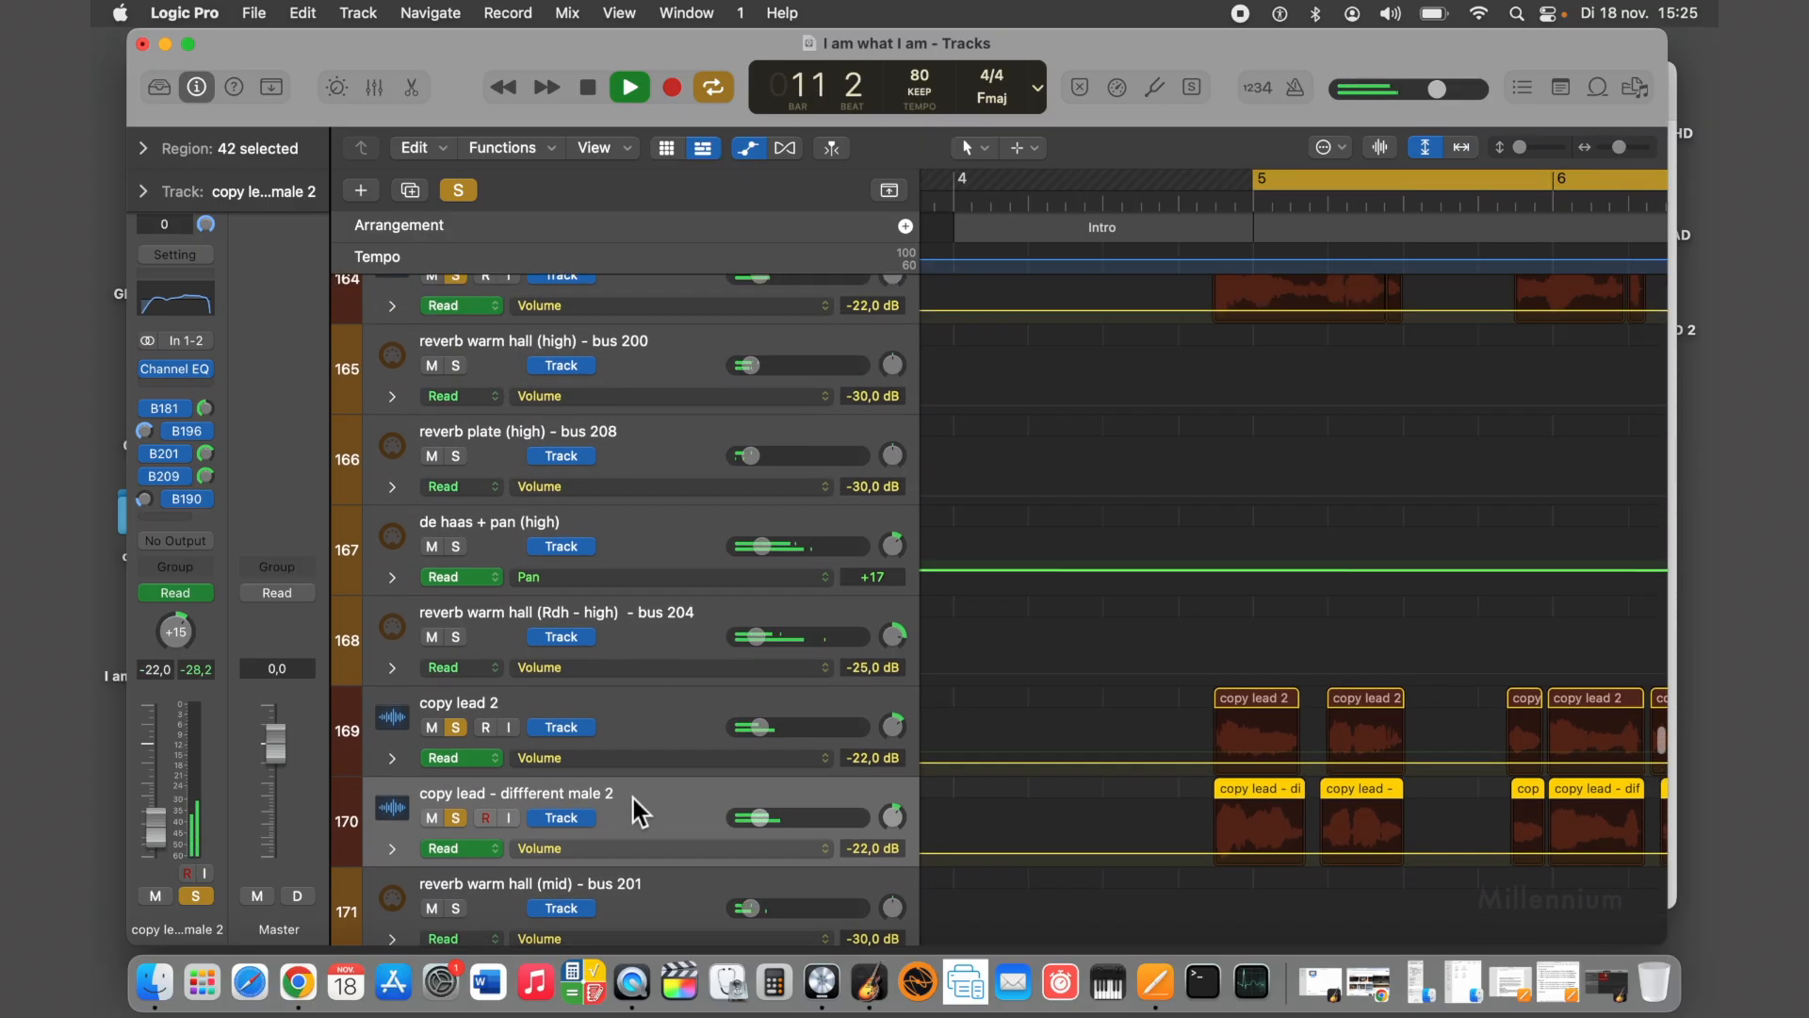
scroll(634, 799, up, 1)
scroll(630, 833, up, 1)
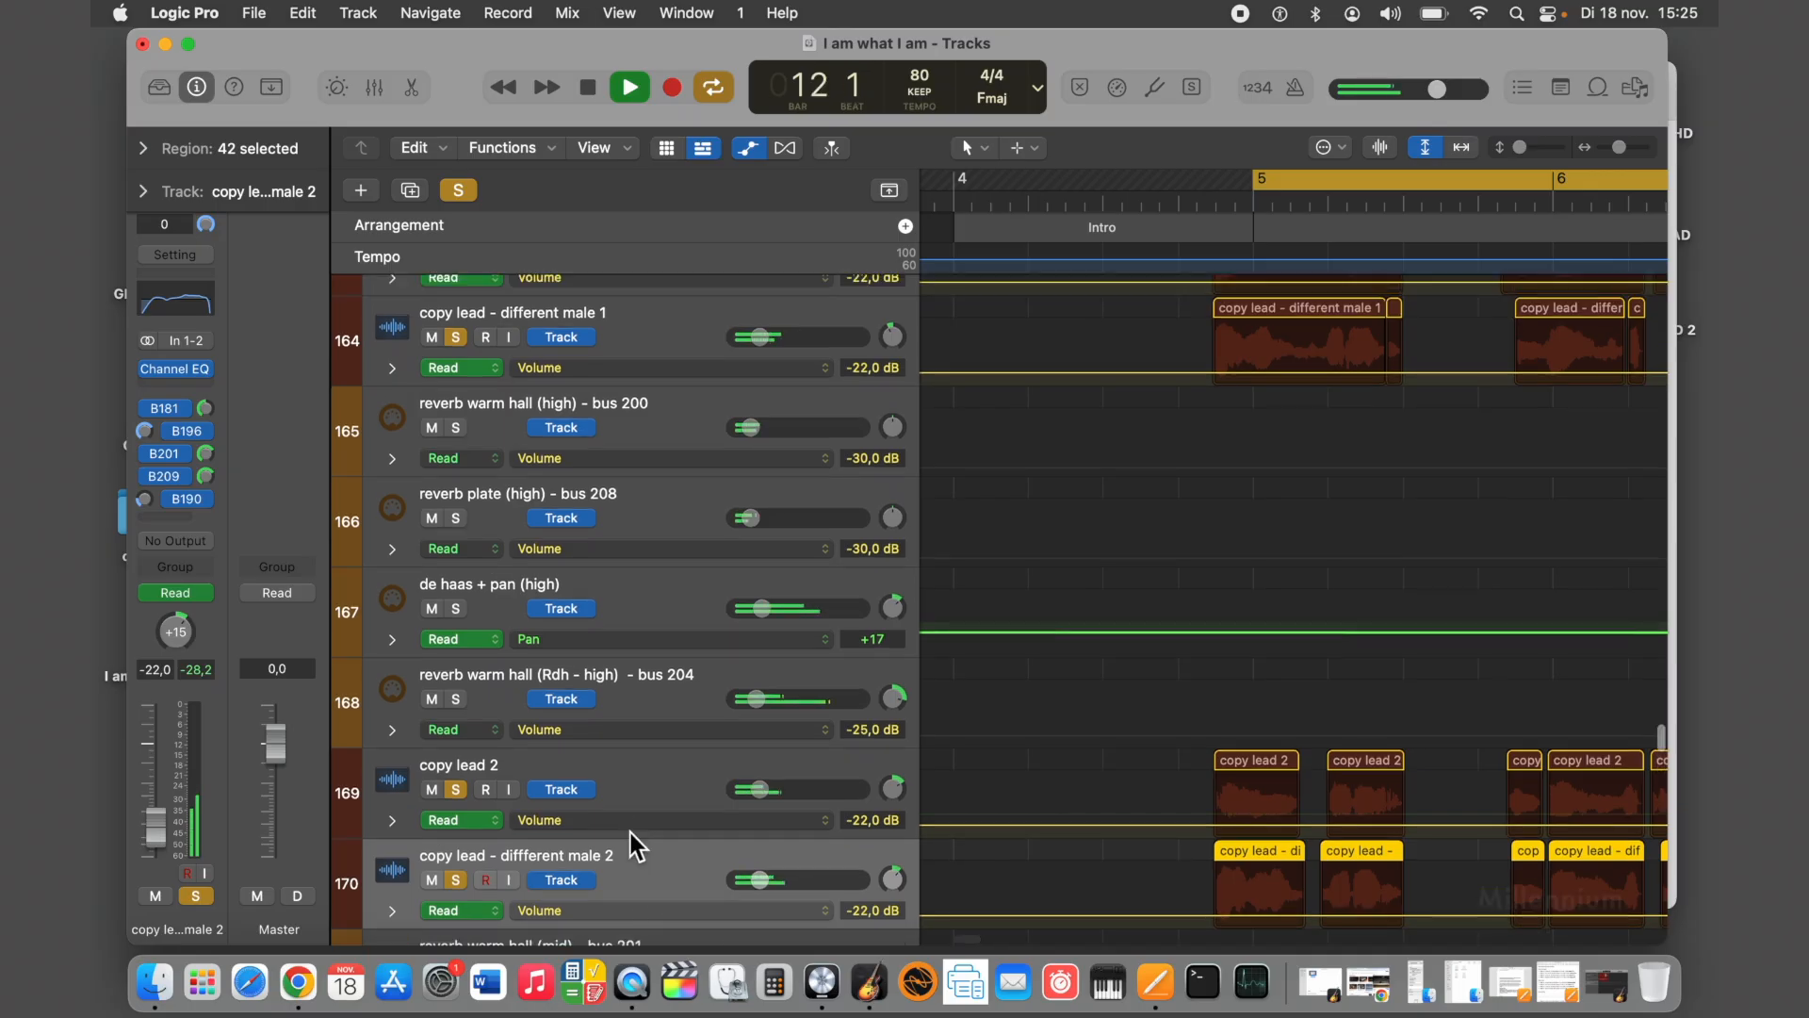
scroll(641, 332, up, 2)
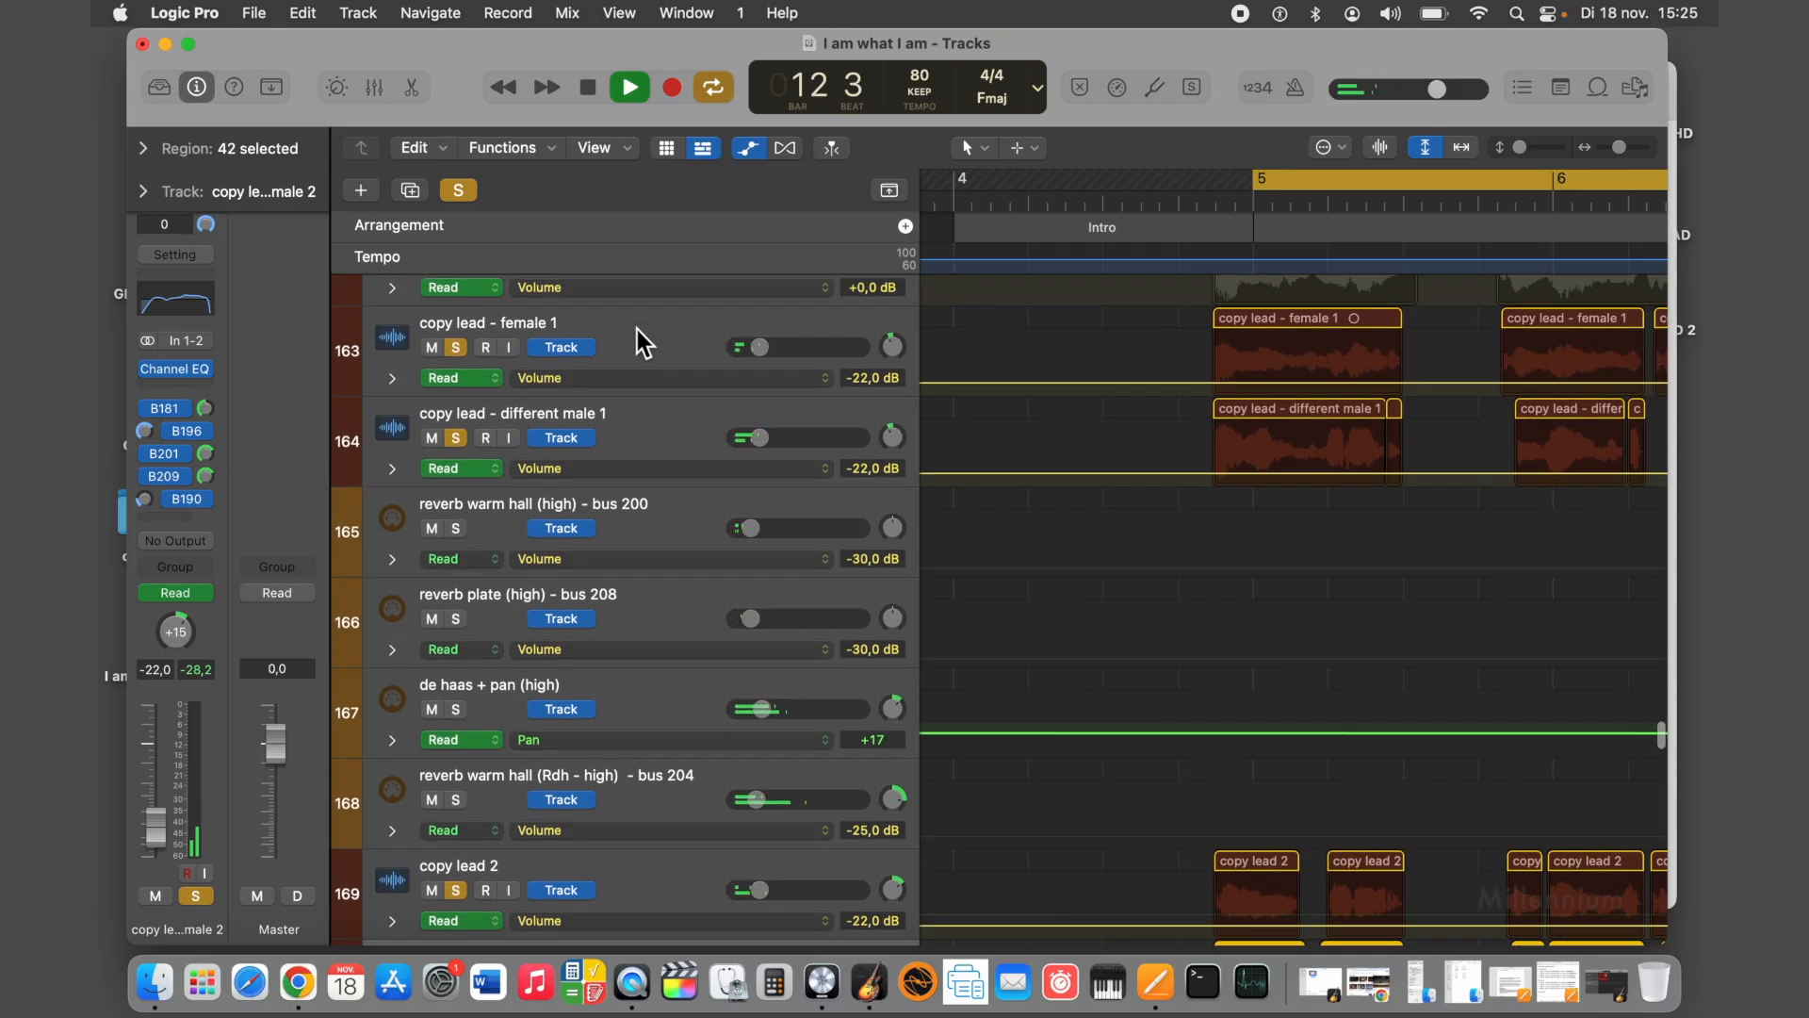
click(626, 328)
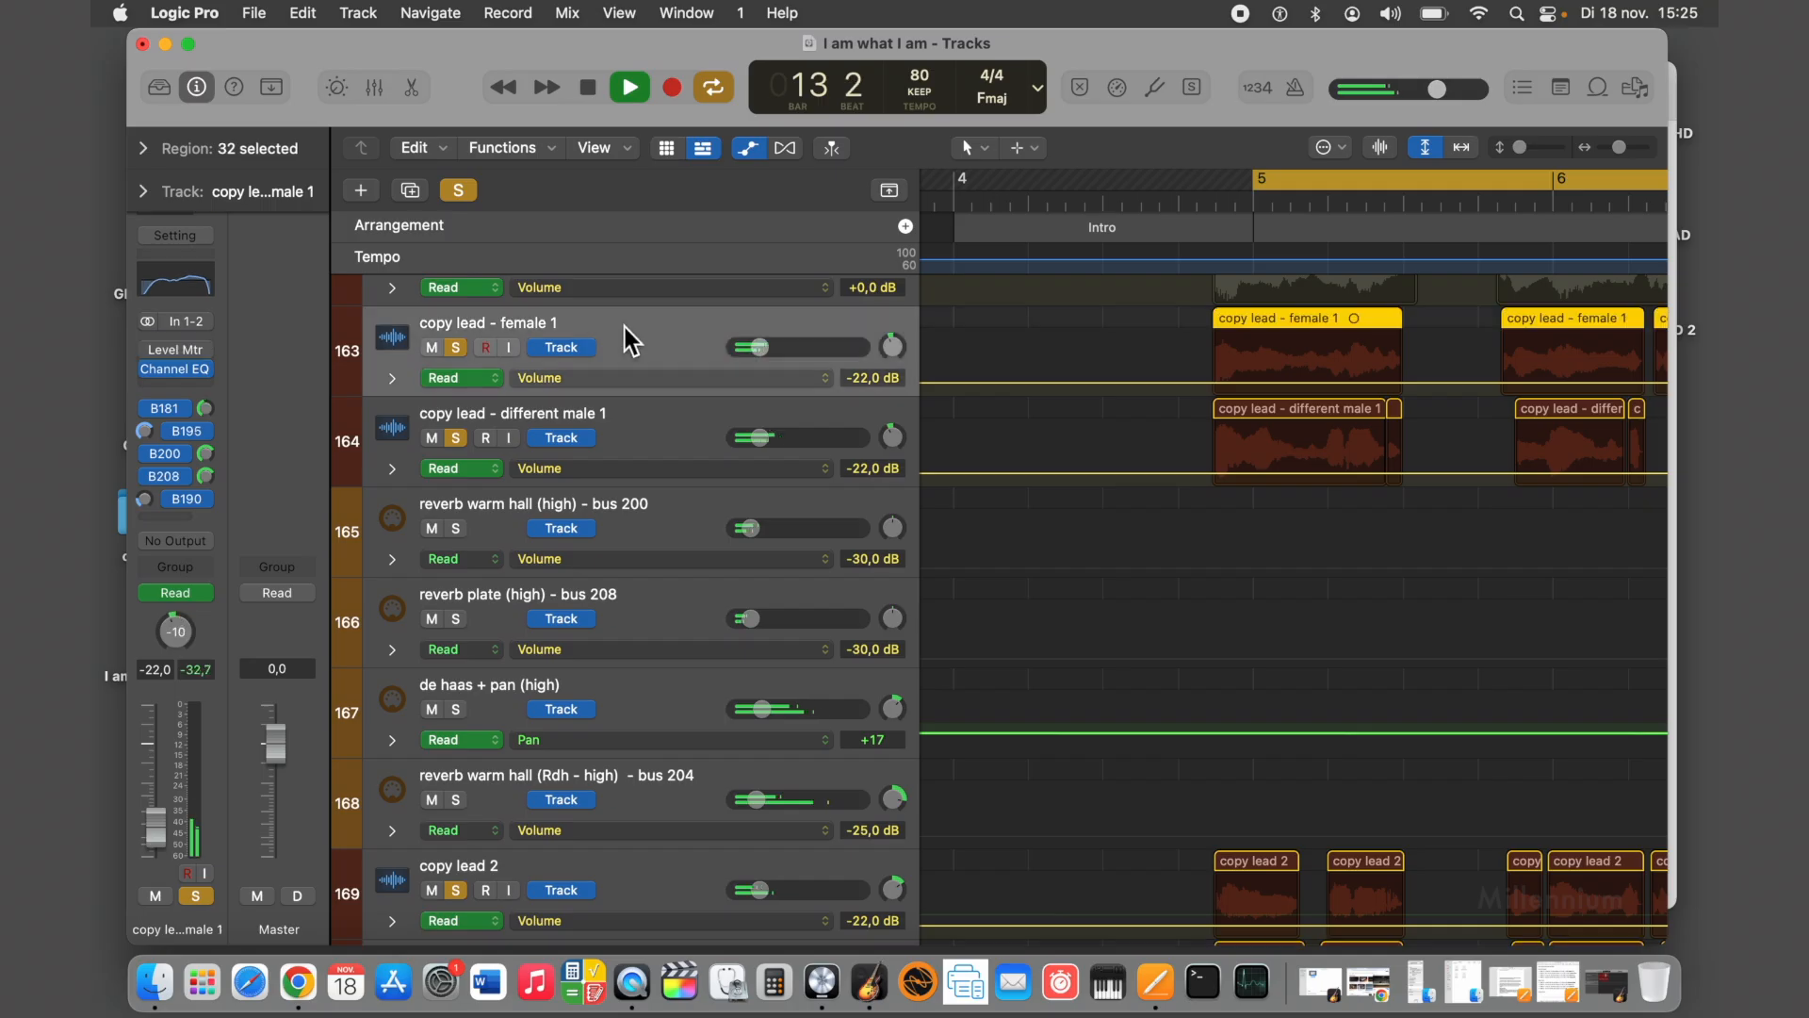
scroll(625, 327, down, 2)
scroll(629, 334, down, 7)
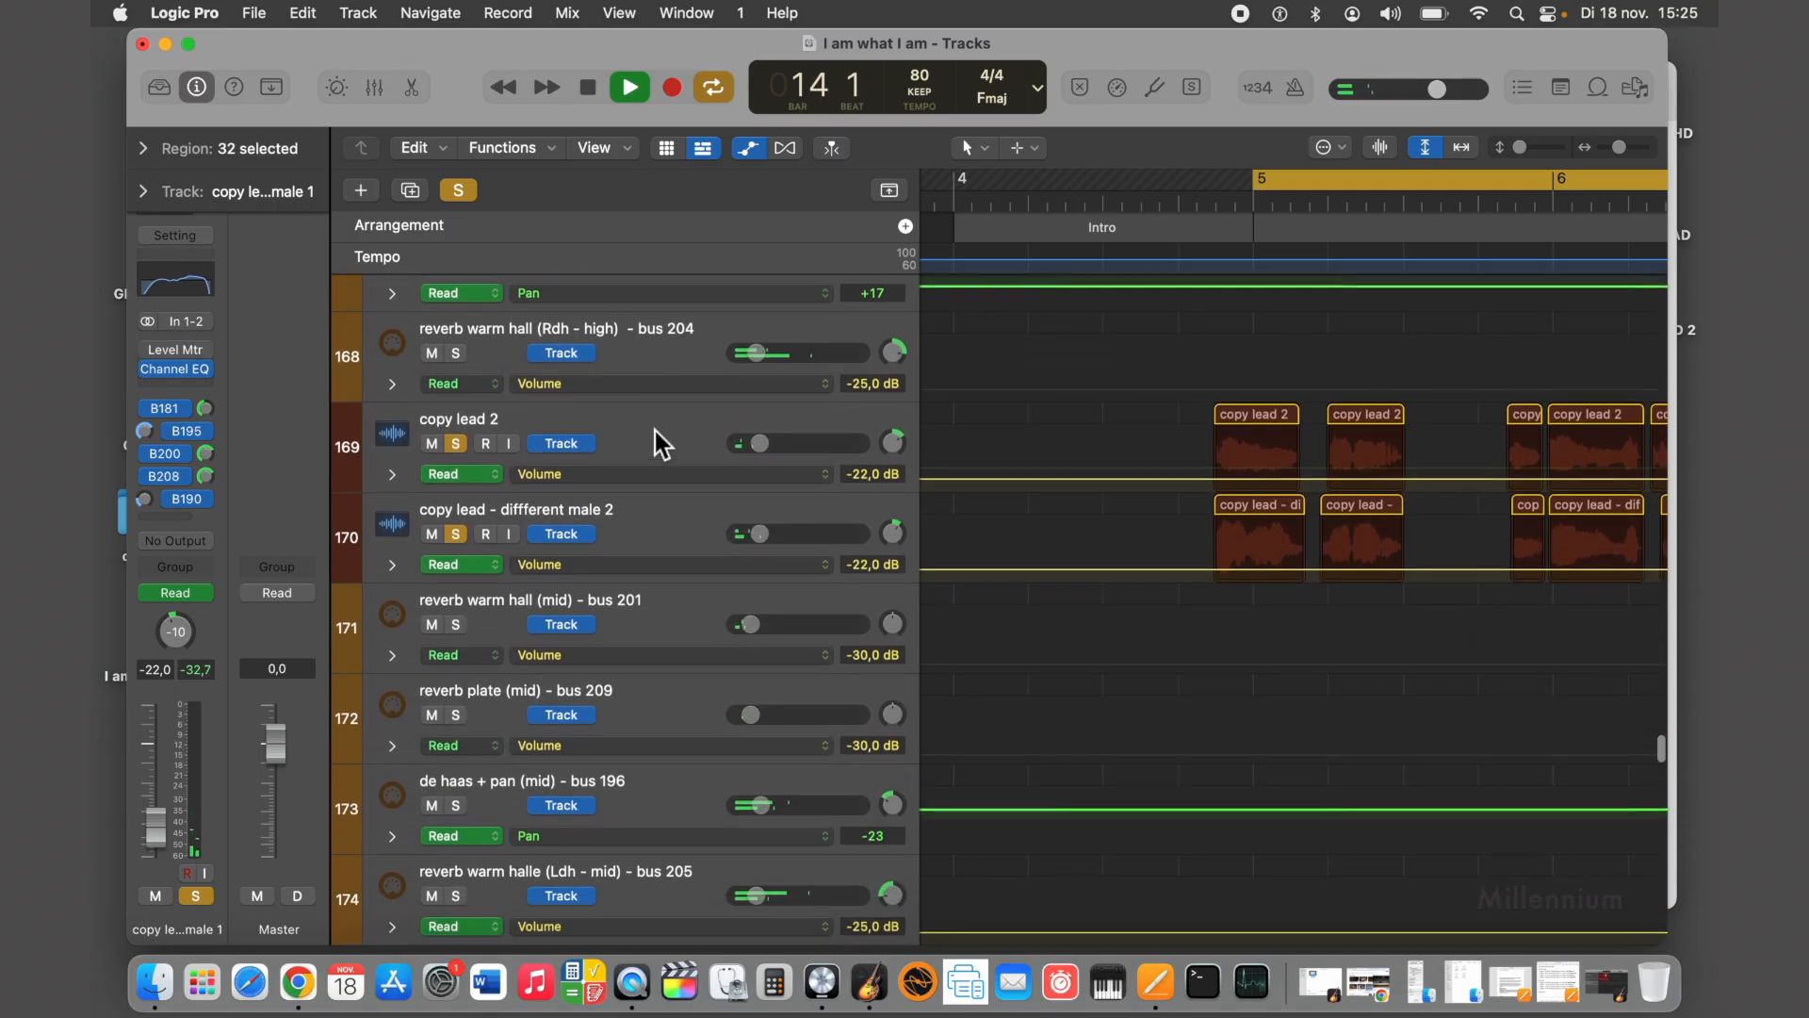
scroll(660, 445, down, 5)
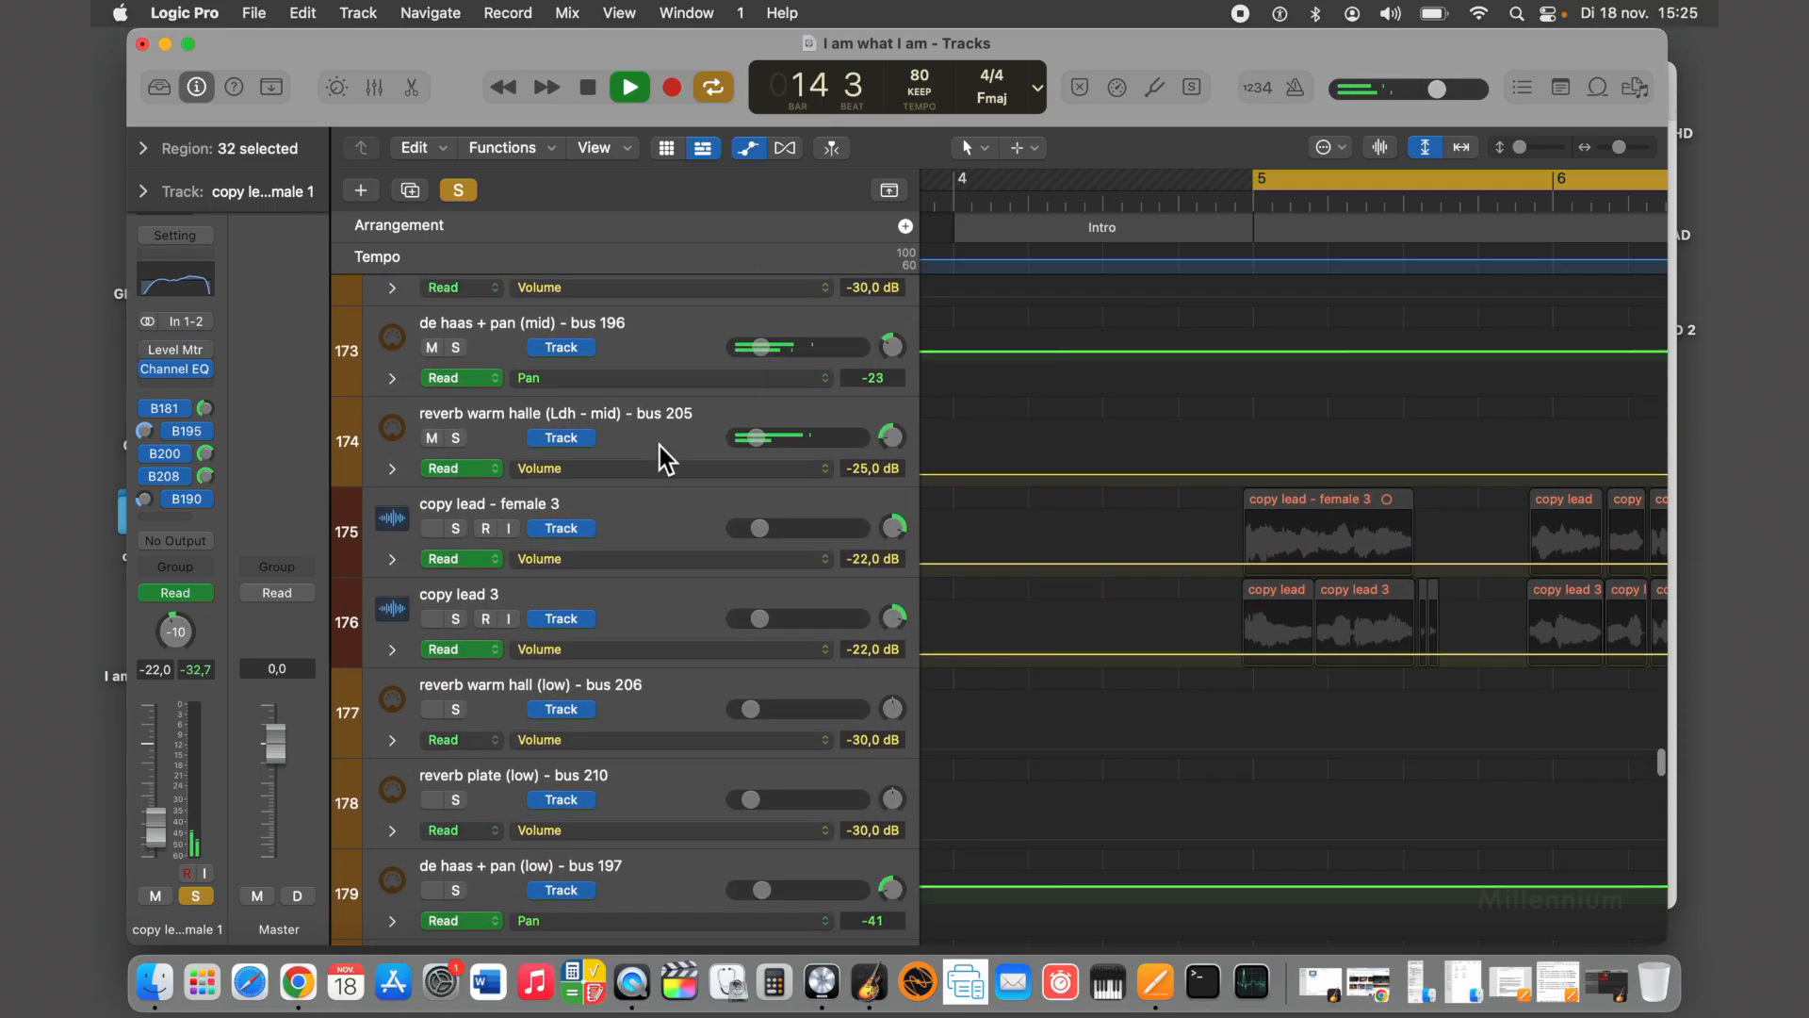
scroll(661, 444, down, 1)
click(653, 479)
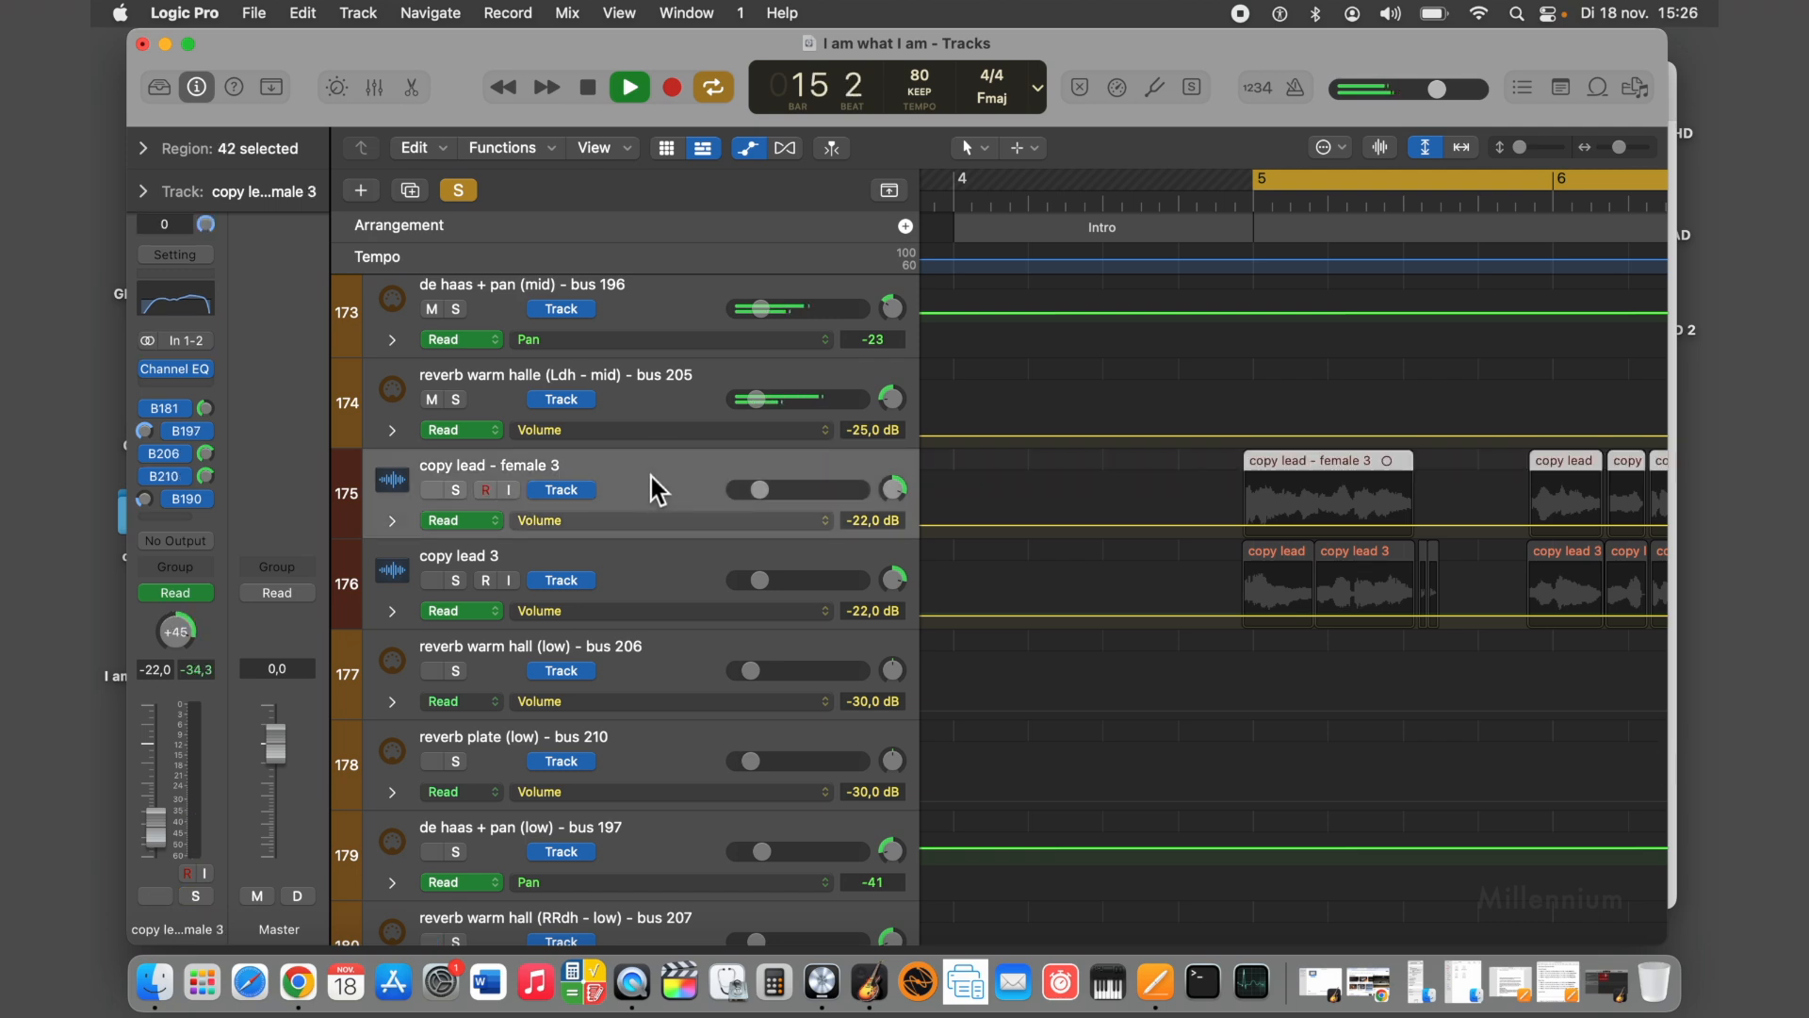
scroll(650, 475, down, 1)
Clear all solos, stop playback and return to the bus 220 - Premaster BACKING VOCALS track
click(460, 191)
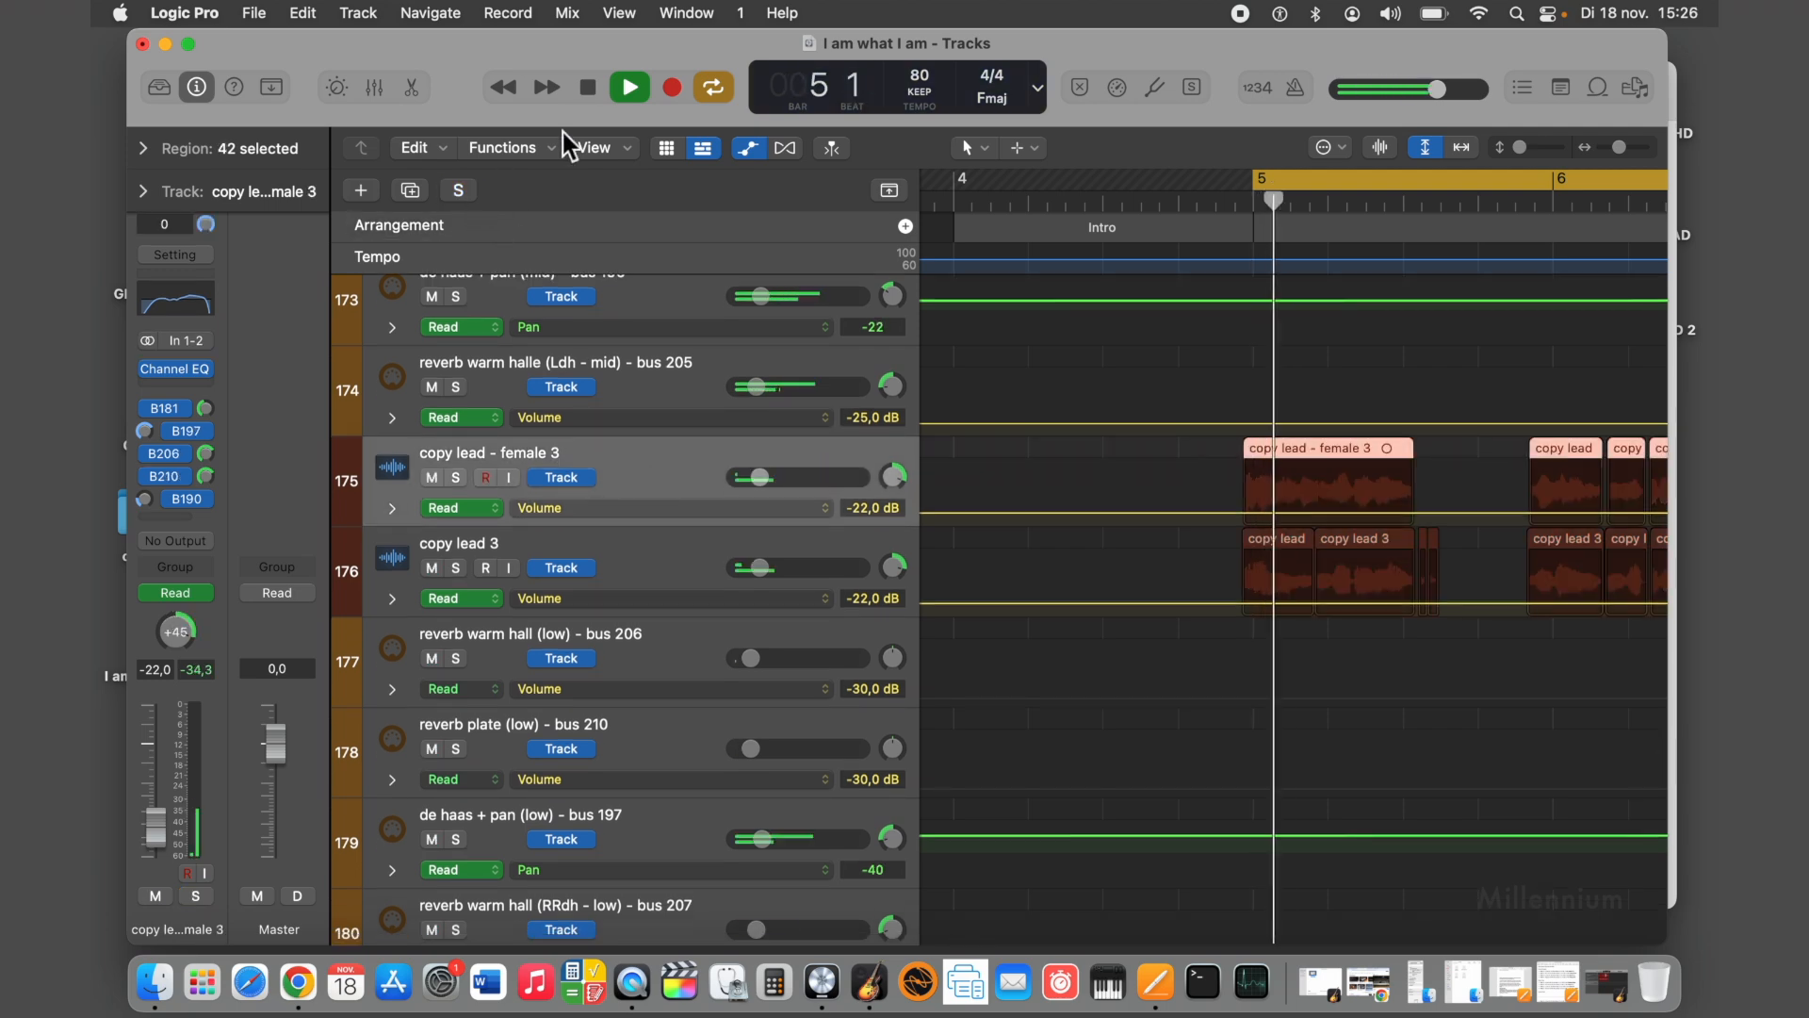
click(590, 89)
scroll(666, 576, down, 6)
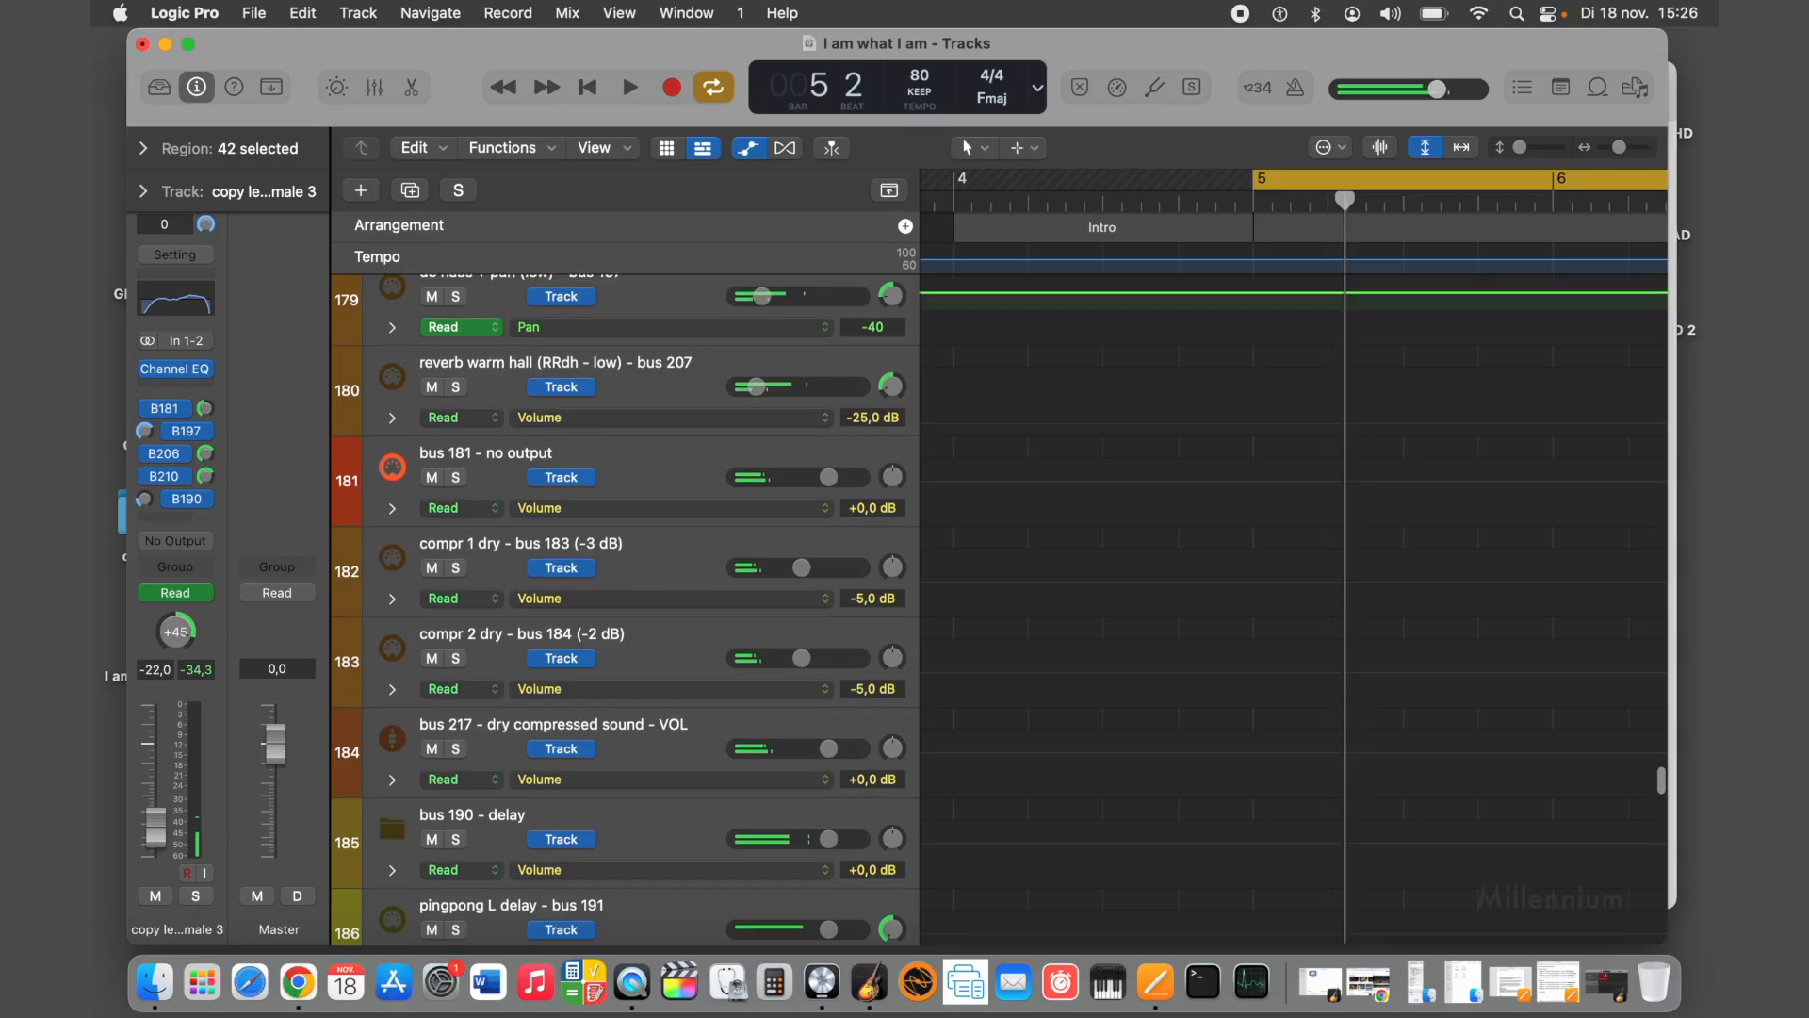
scroll(666, 576, down, 18)
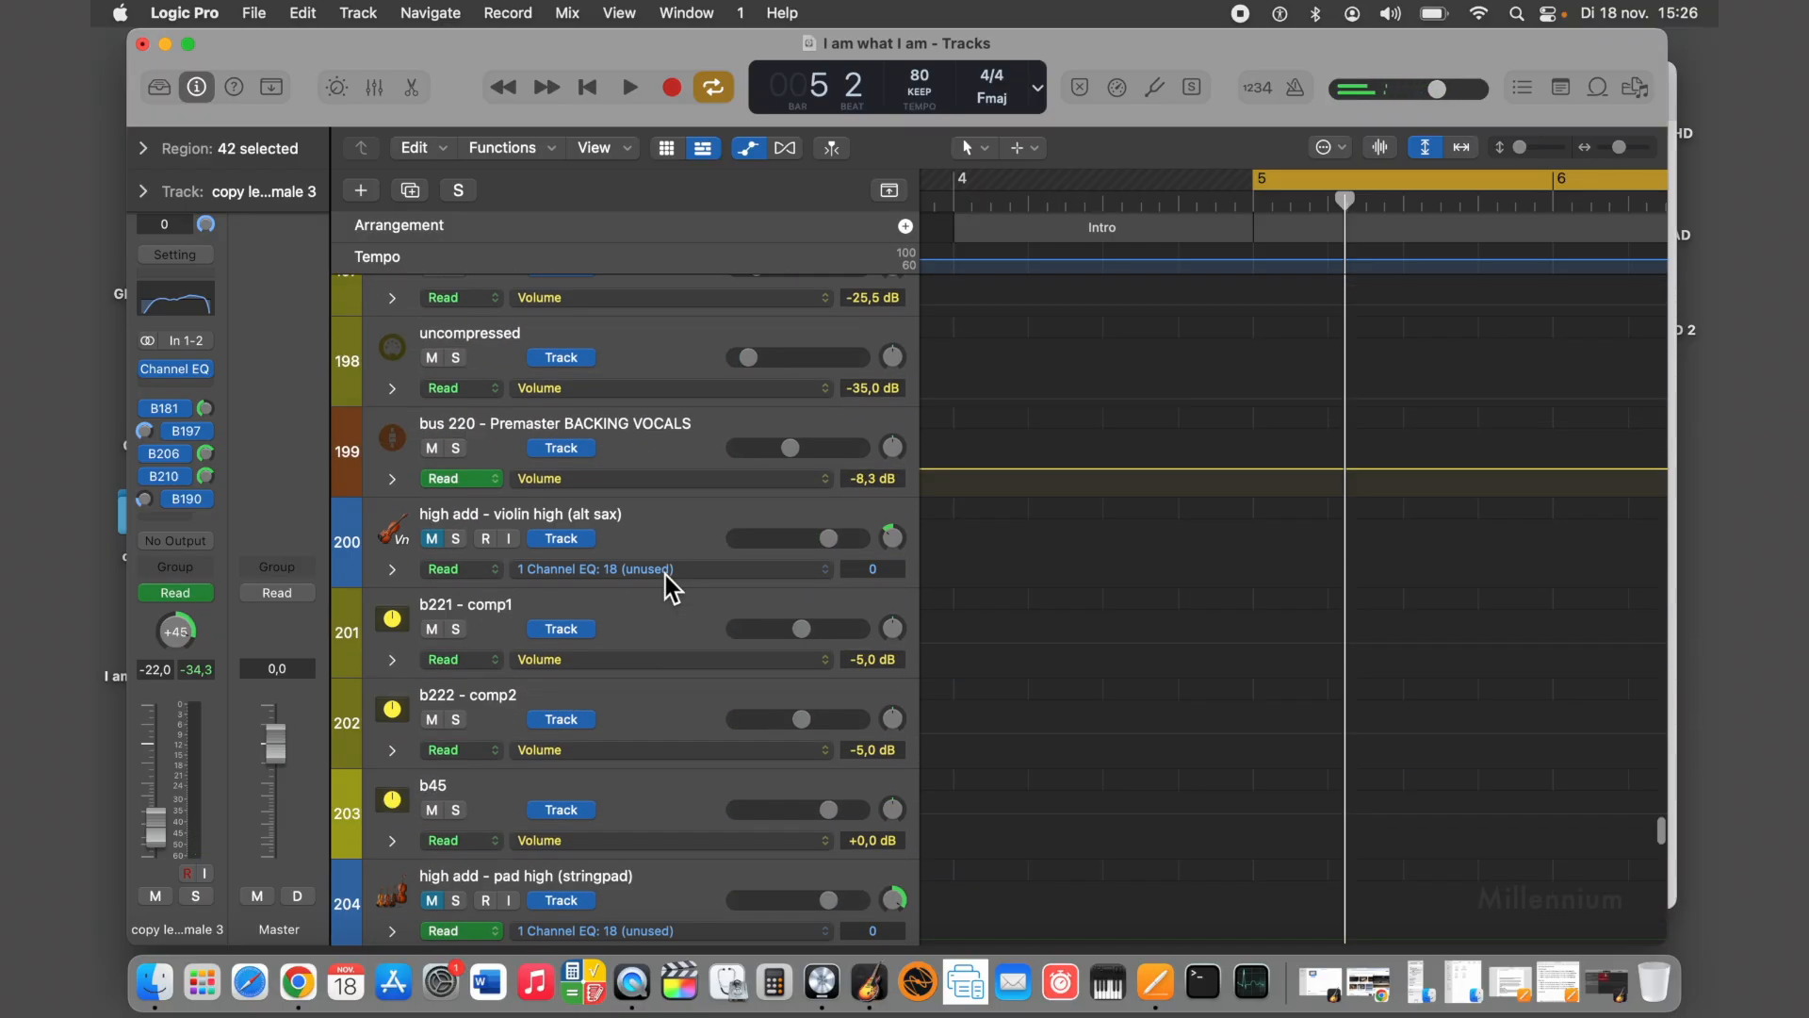
Solo bus 220 - Premaster BACKING VOCALS, audition it from bar 5 and clear its solo while playback continues
scroll(665, 575, down, 13)
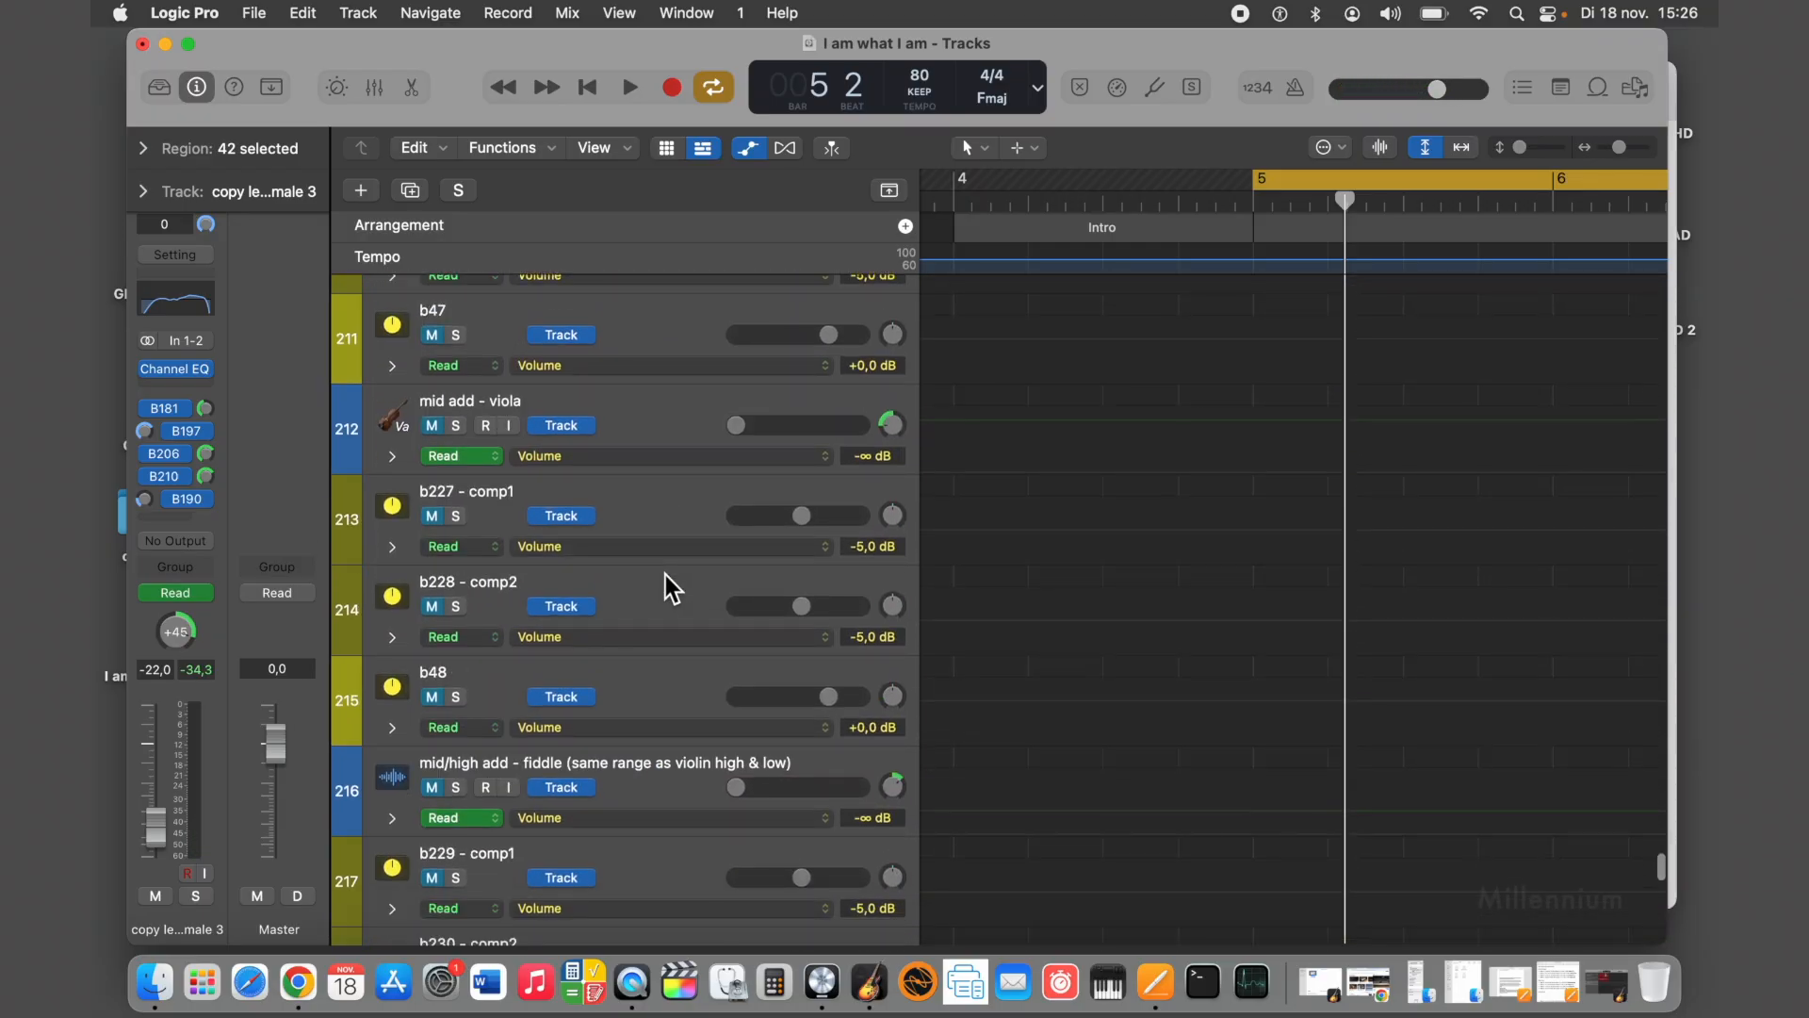
scroll(667, 576, up, 5)
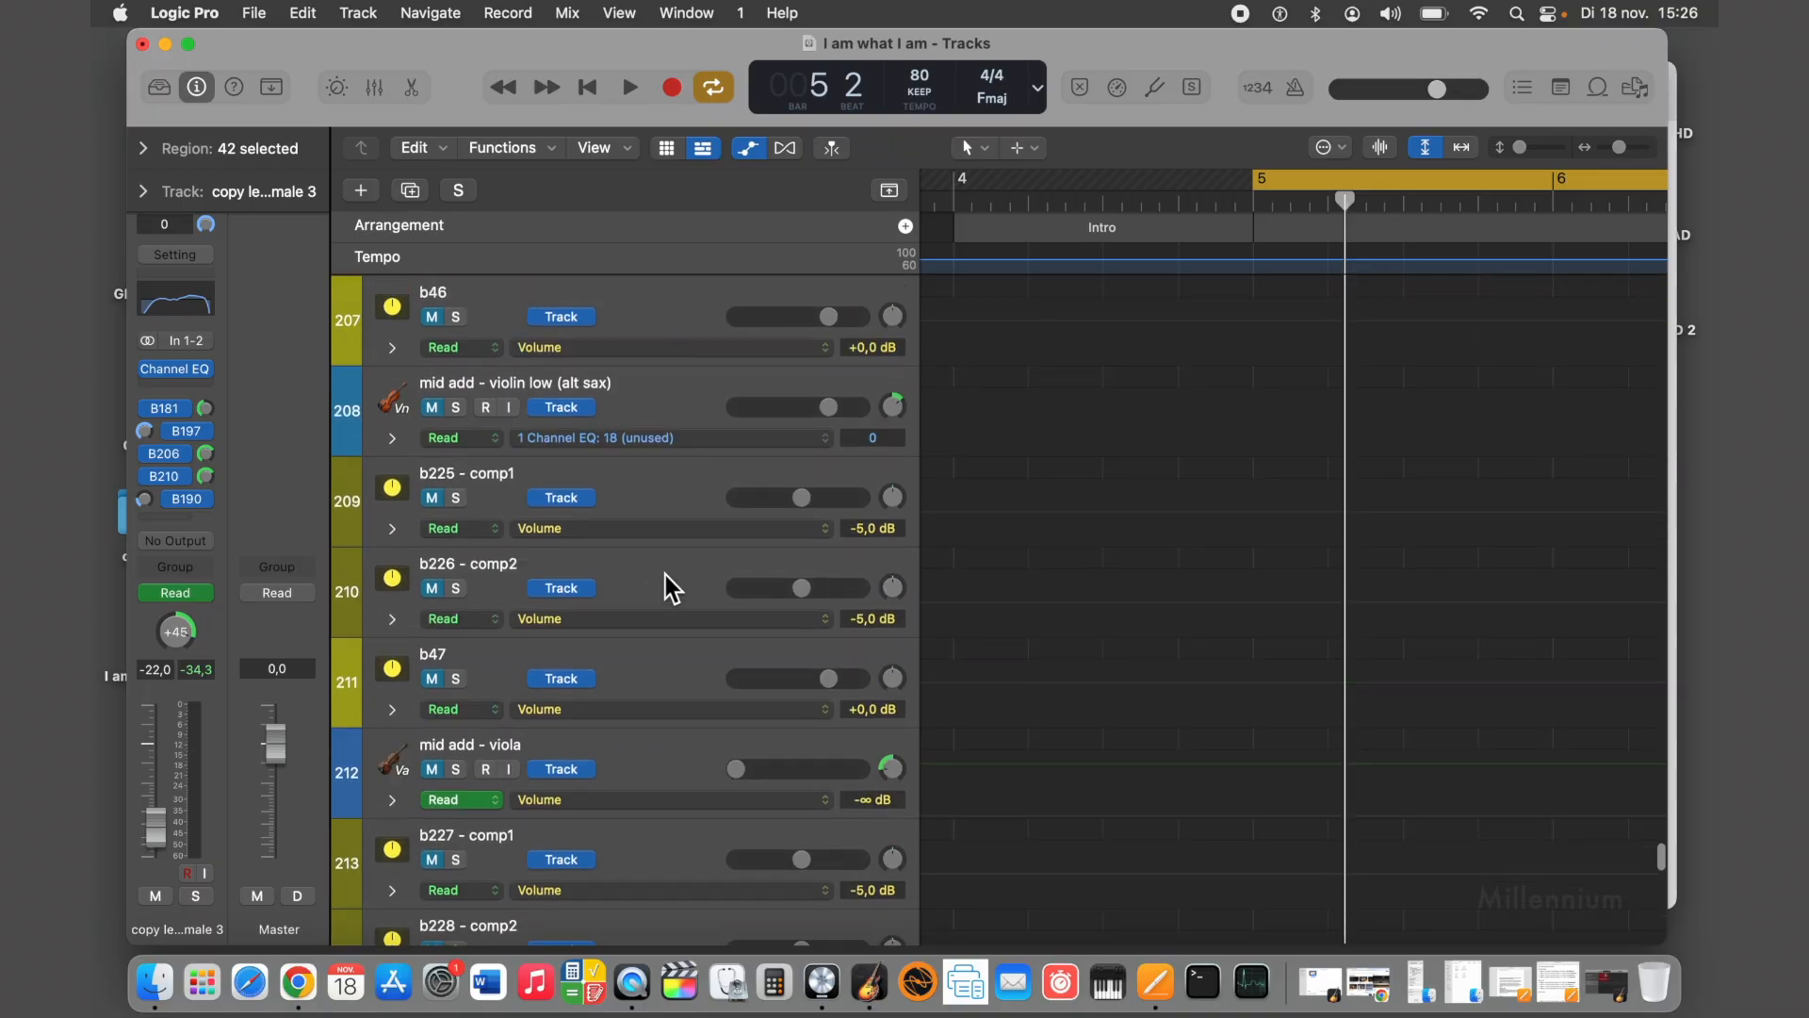
scroll(666, 576, up, 13)
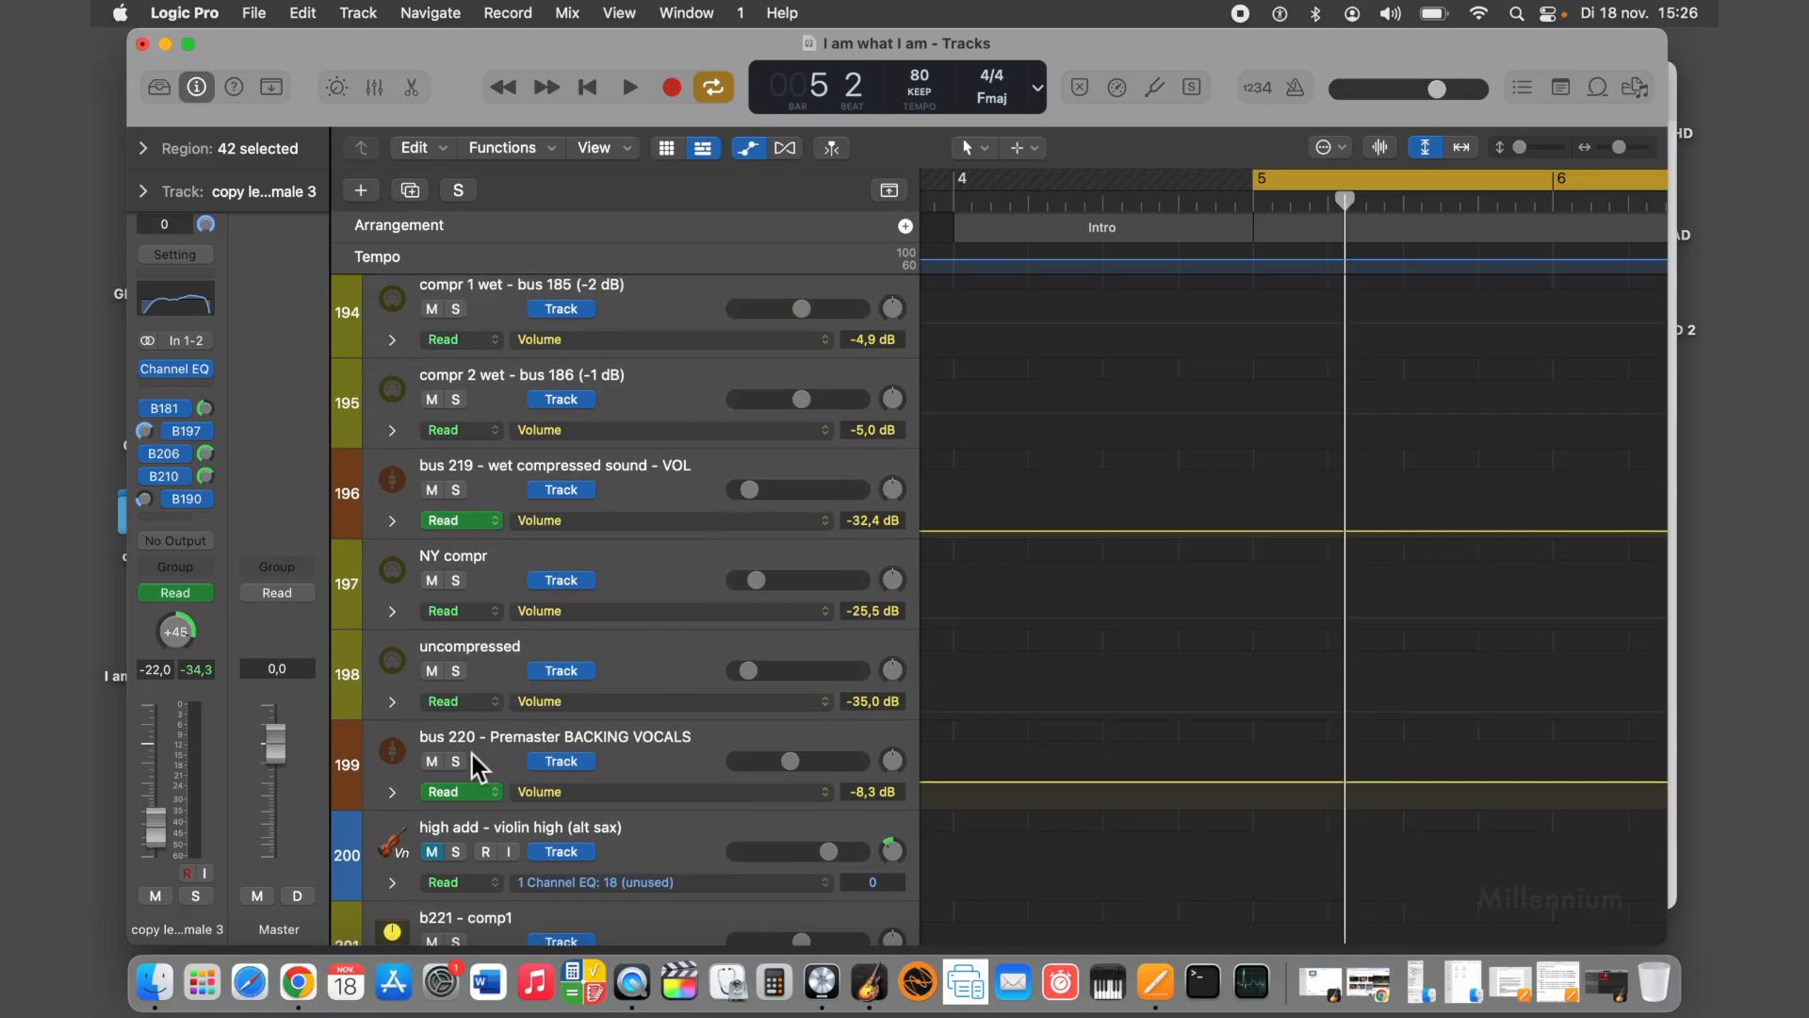
click(457, 762)
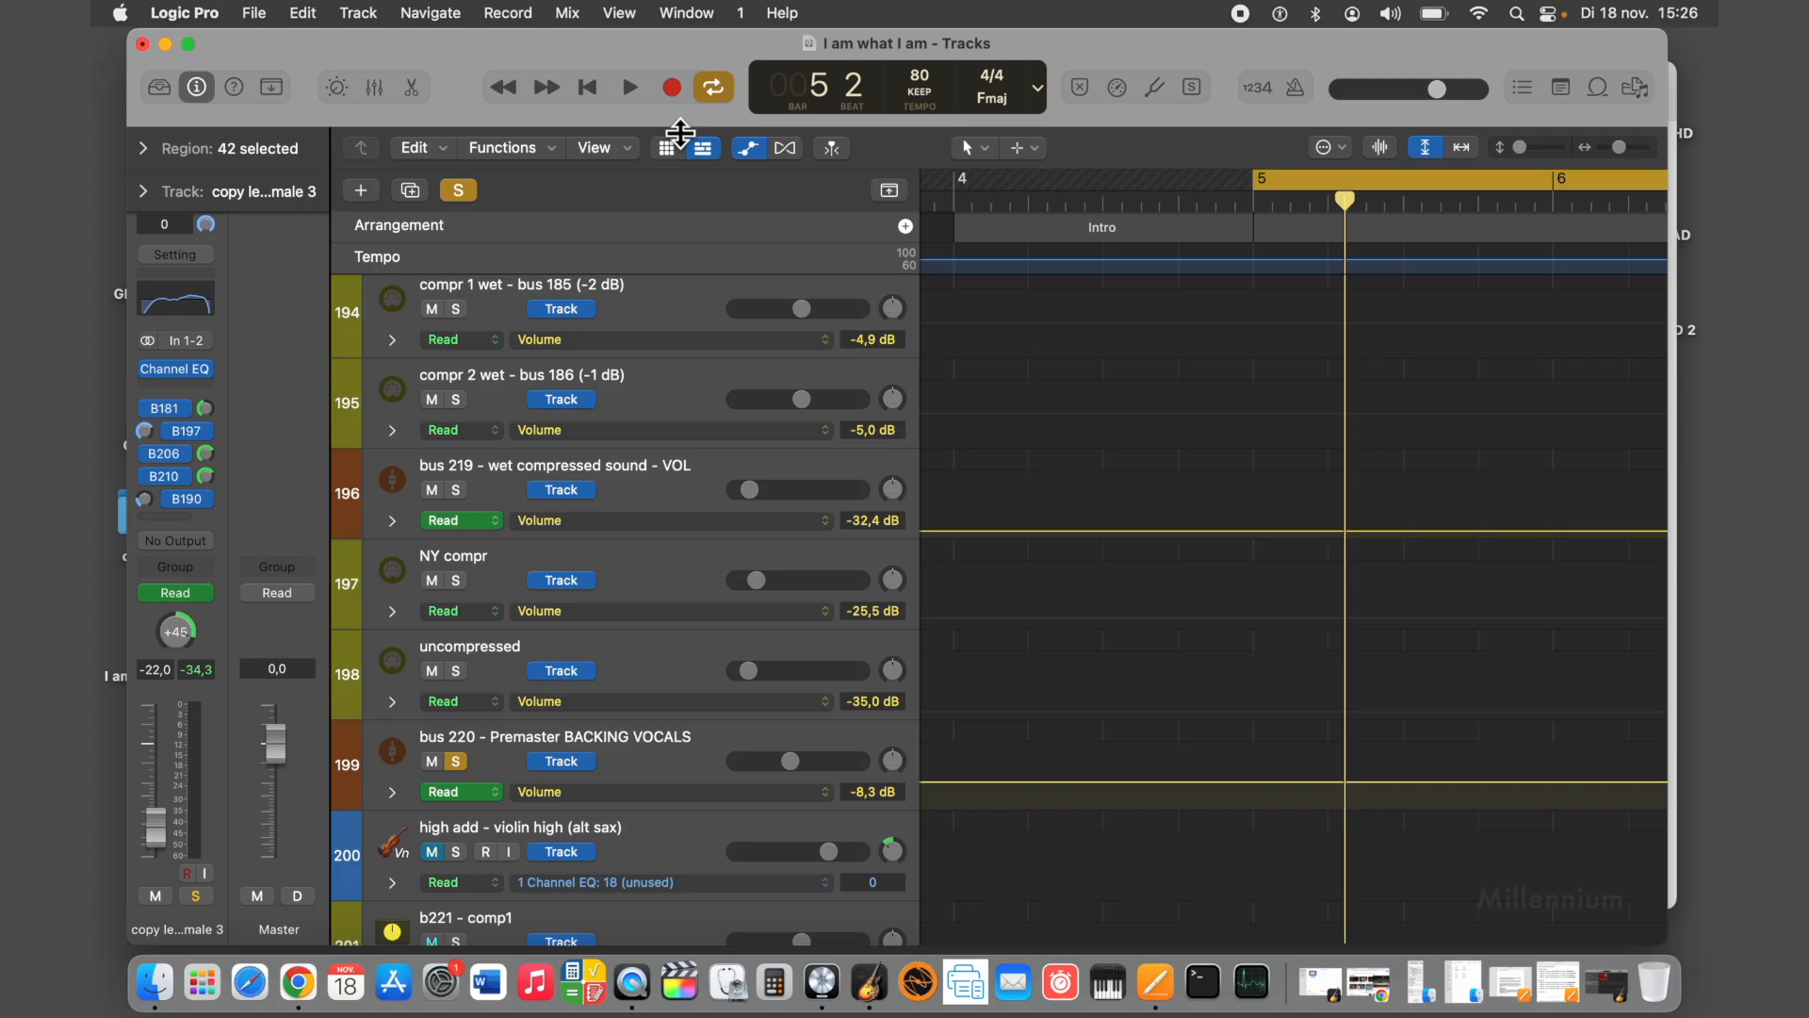
click(630, 90)
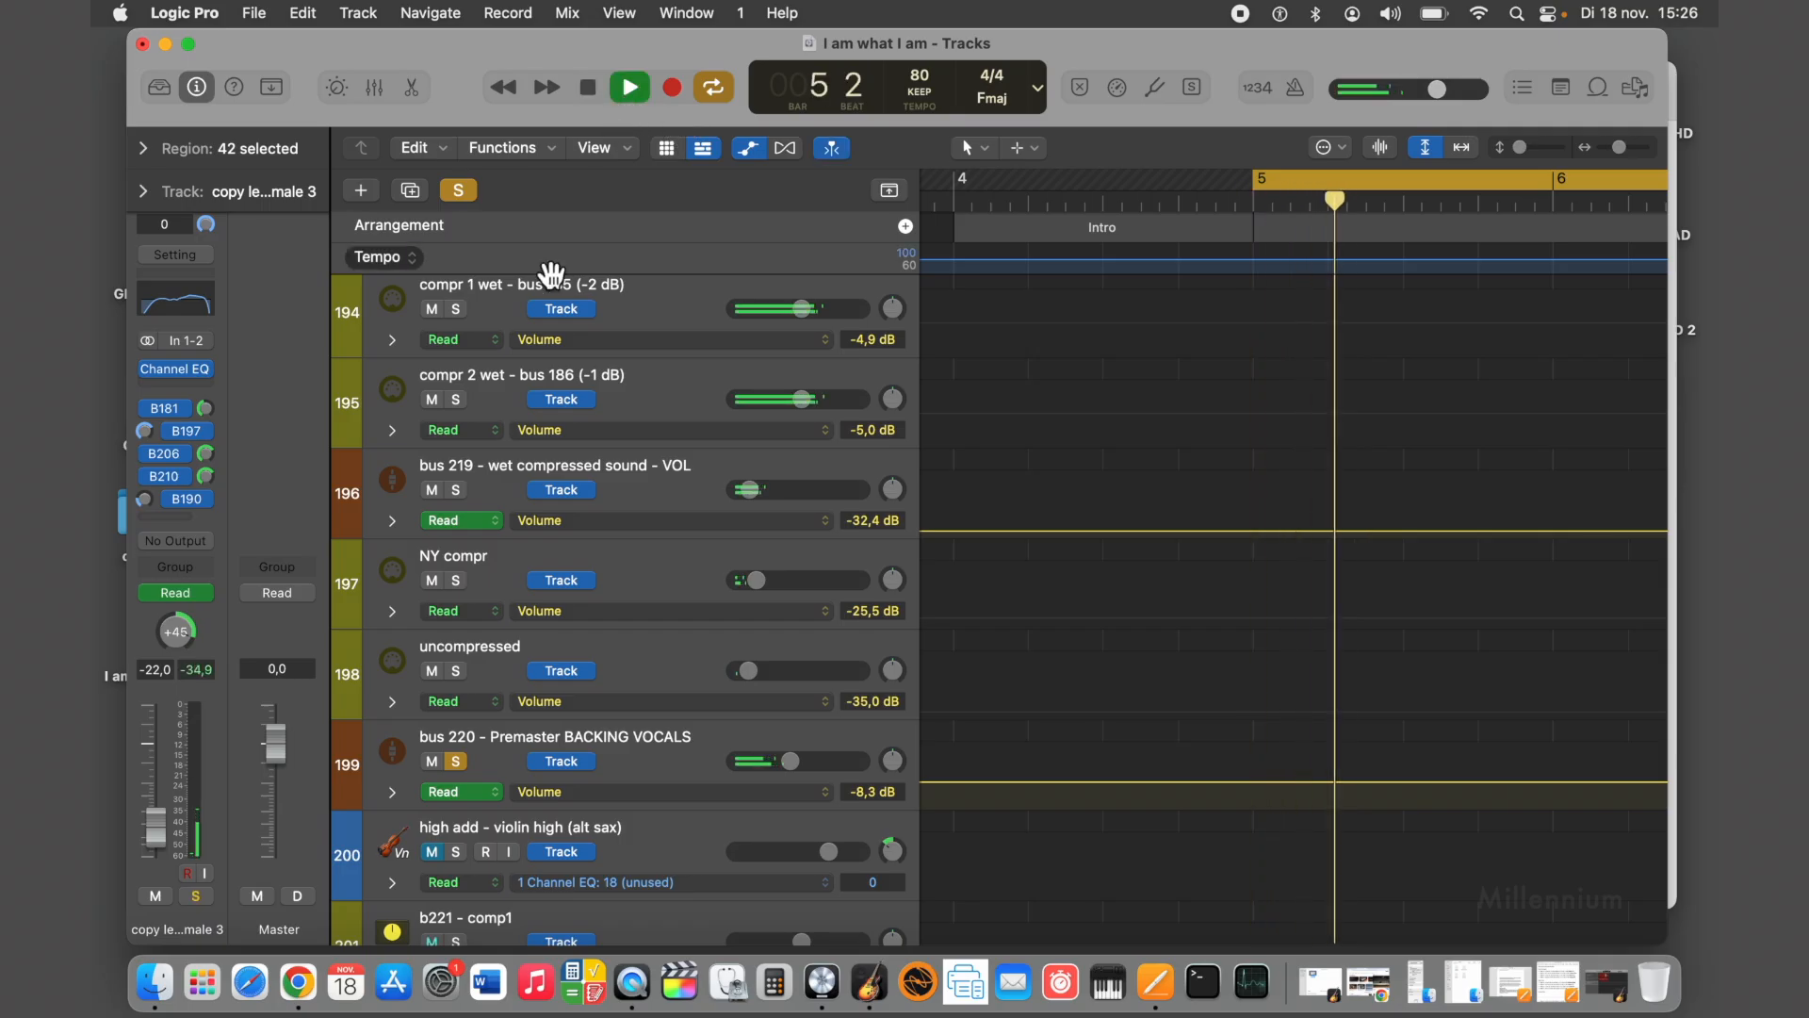
click(458, 764)
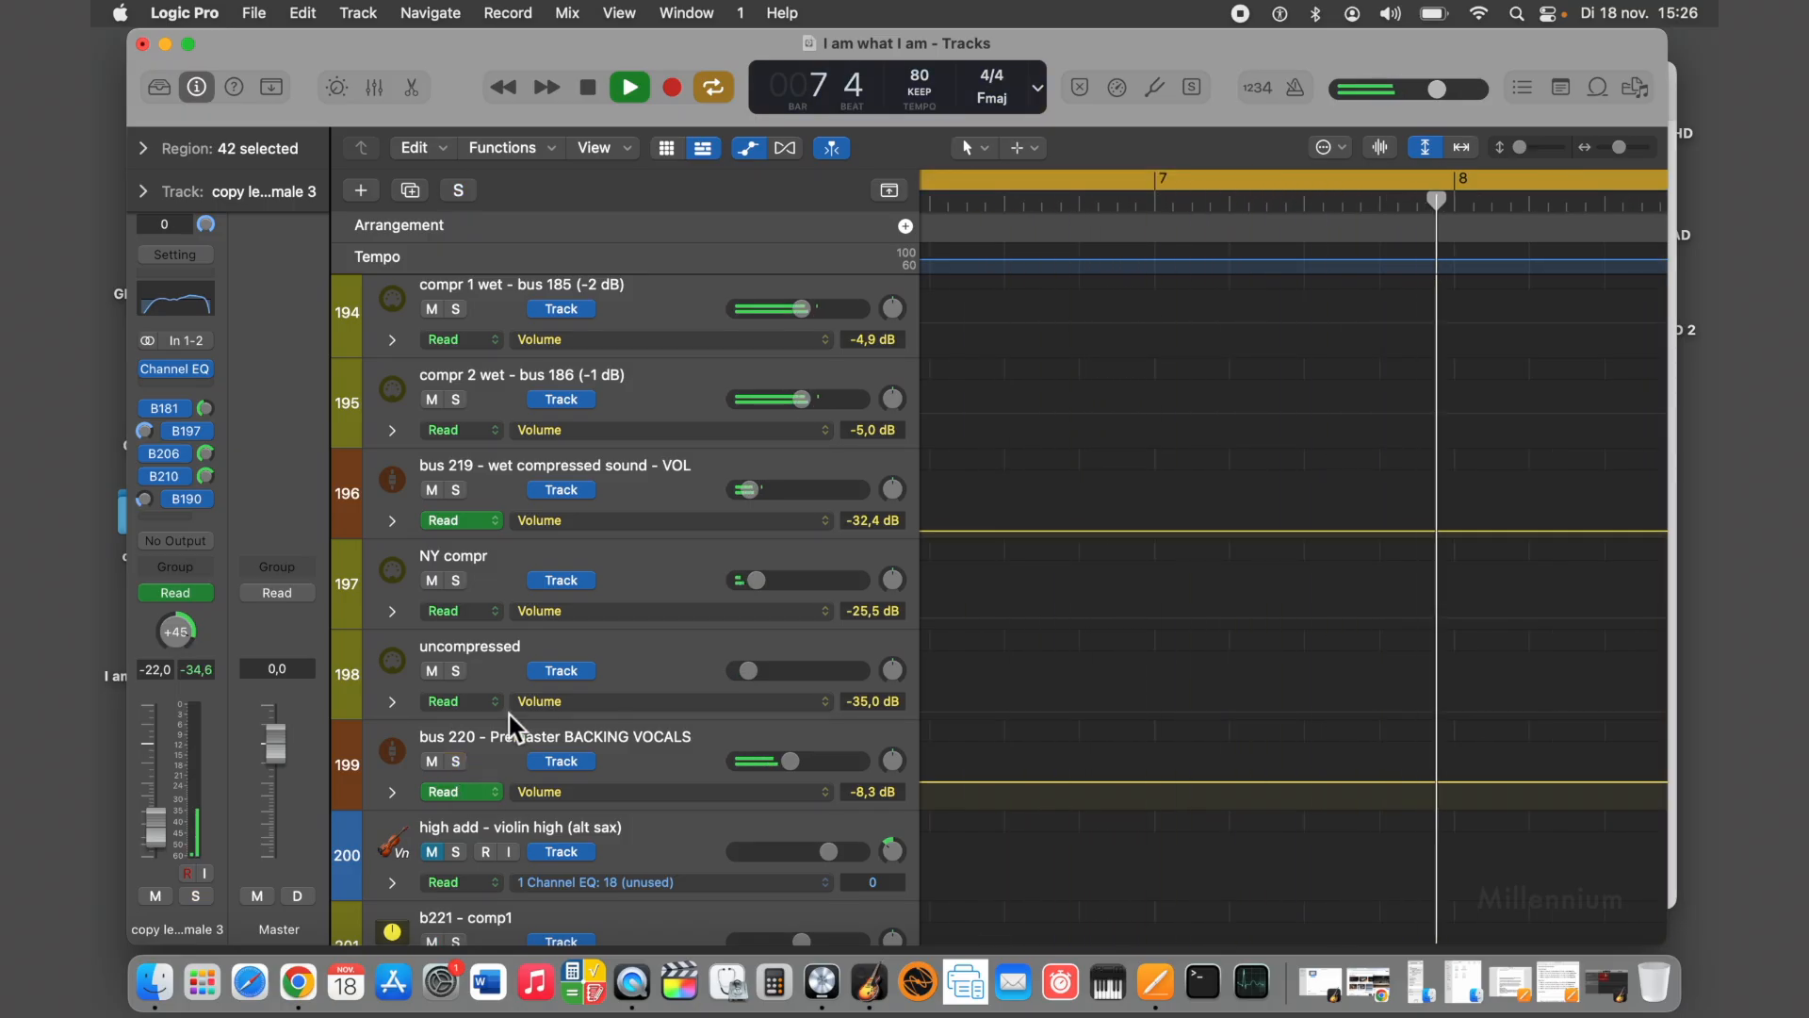
Look through the lead vocal, copy lead and muted additional instrument tracks with their buses during playback
scroll(583, 565, up, 20)
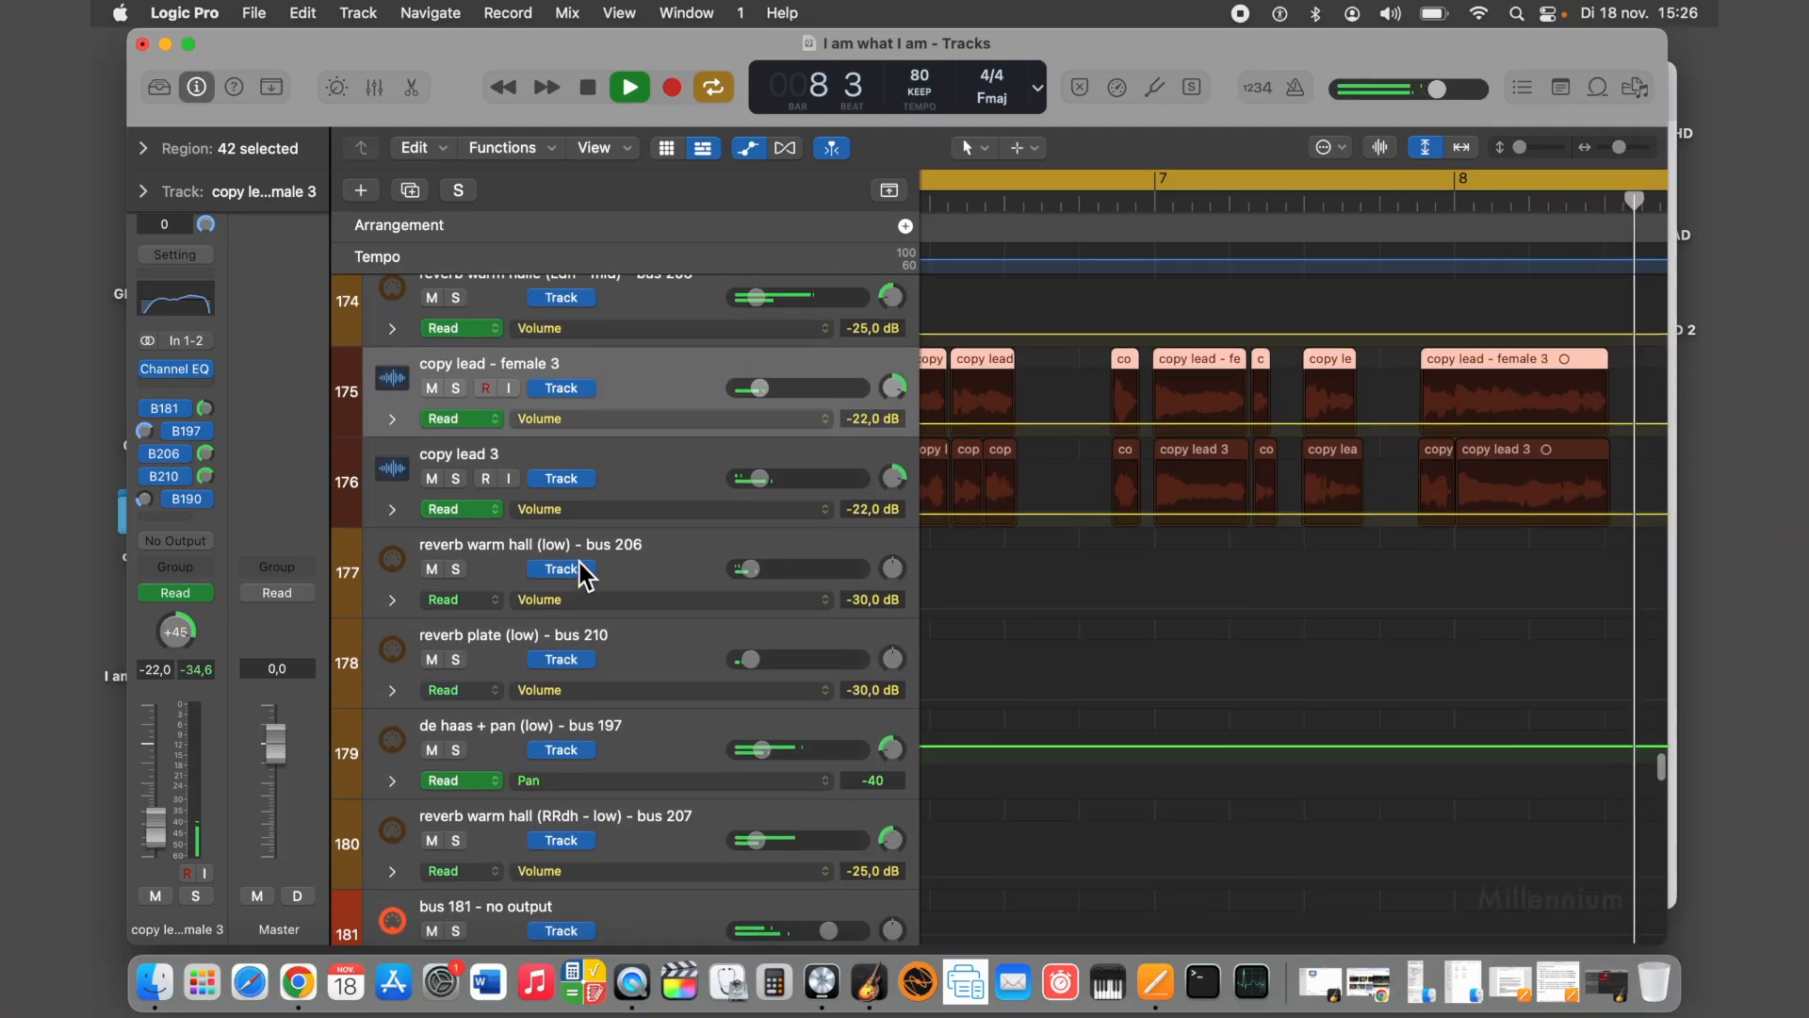
scroll(580, 563, up, 12)
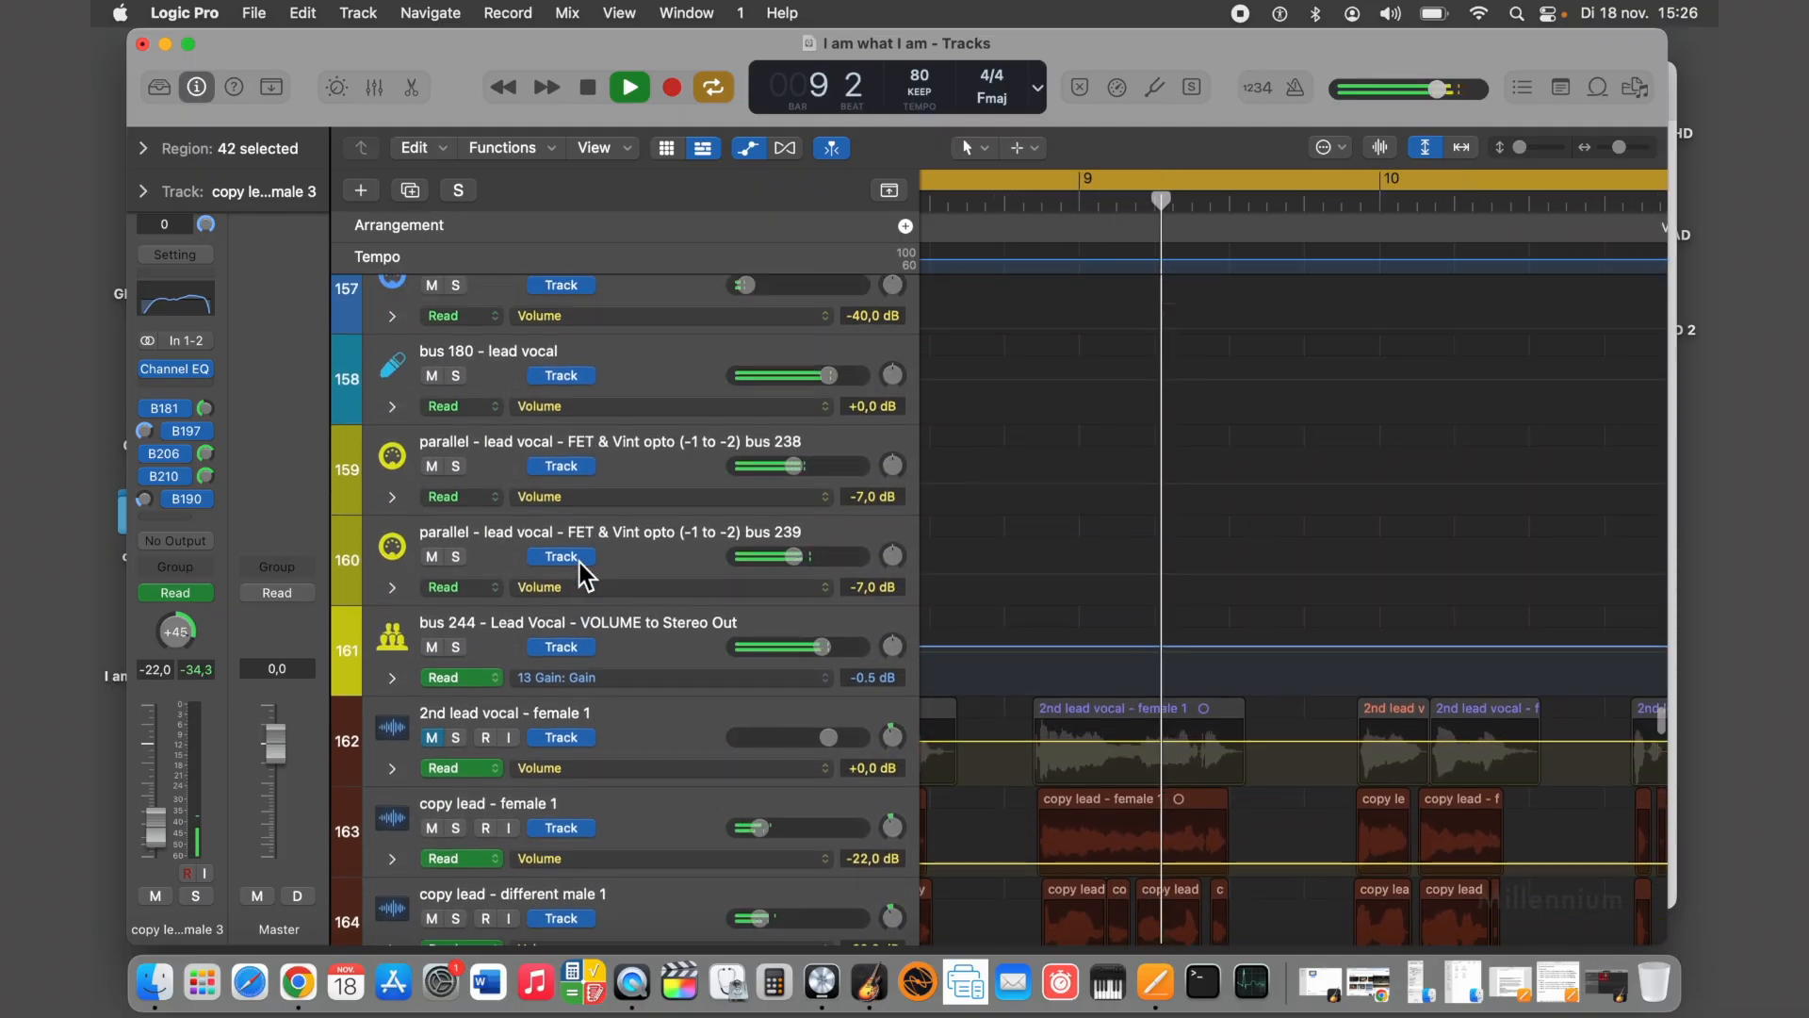
scroll(434, 743, down, 20)
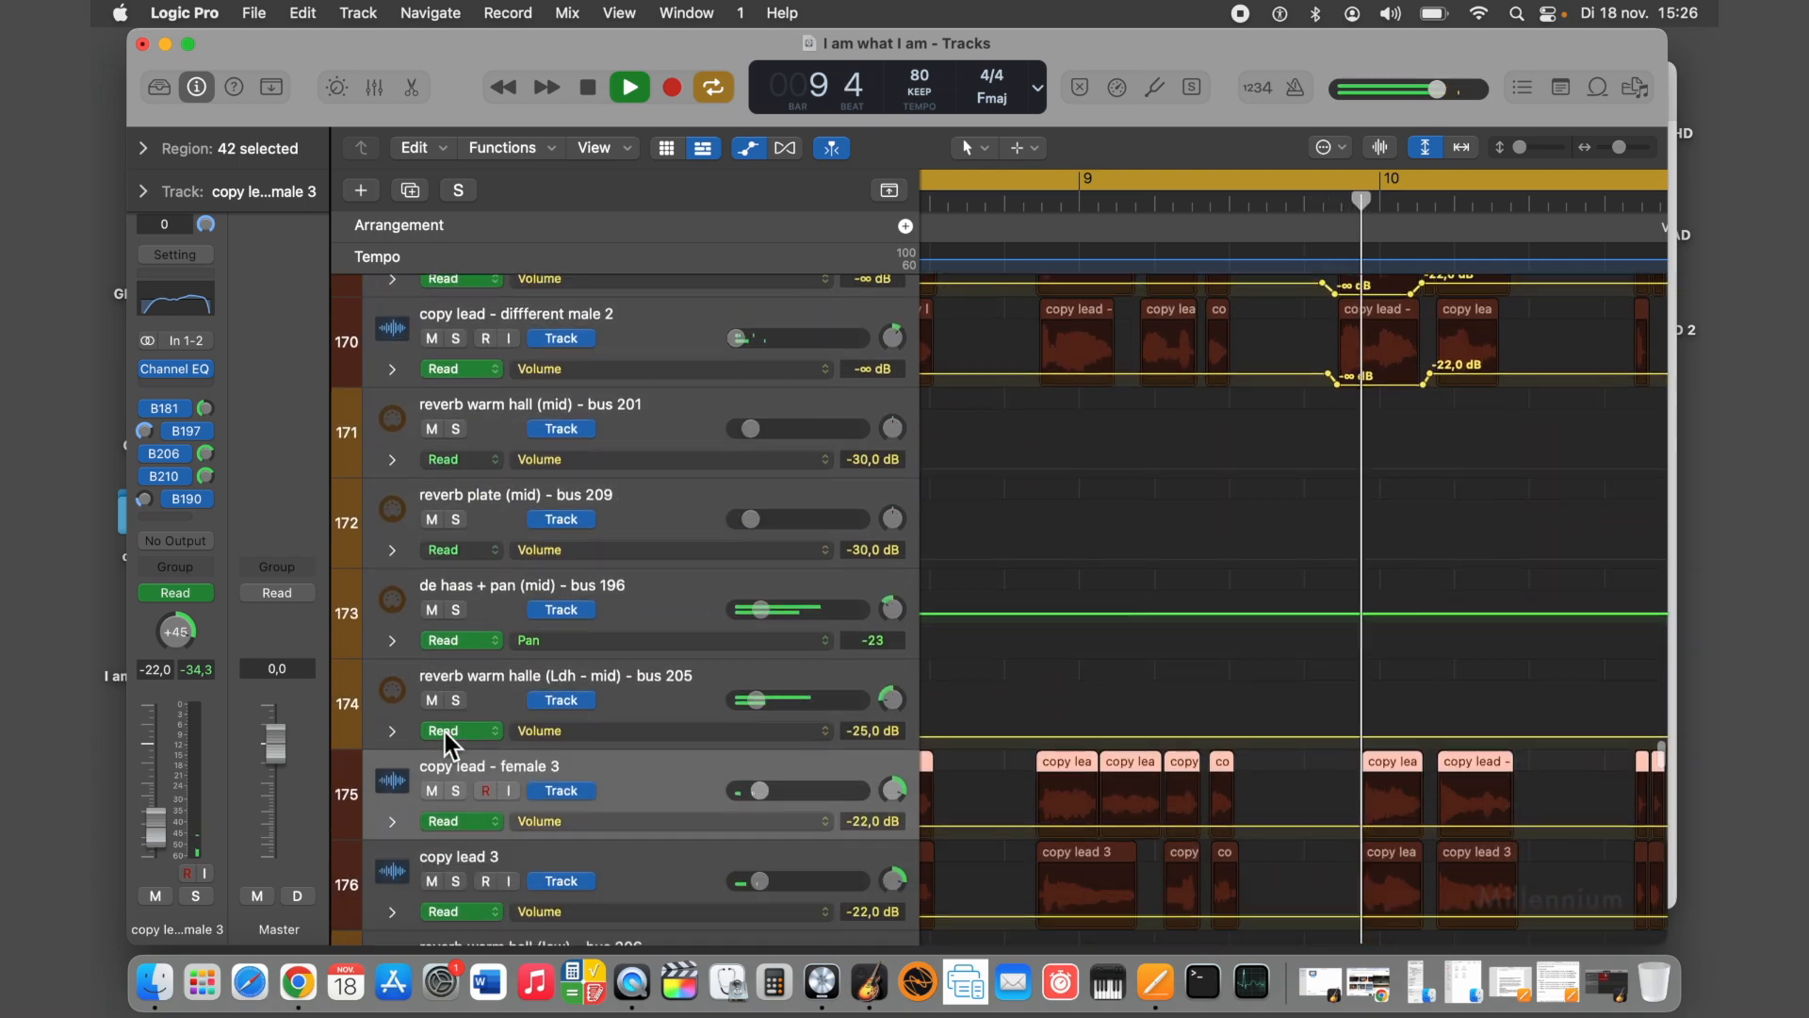
scroll(446, 732, down, 20)
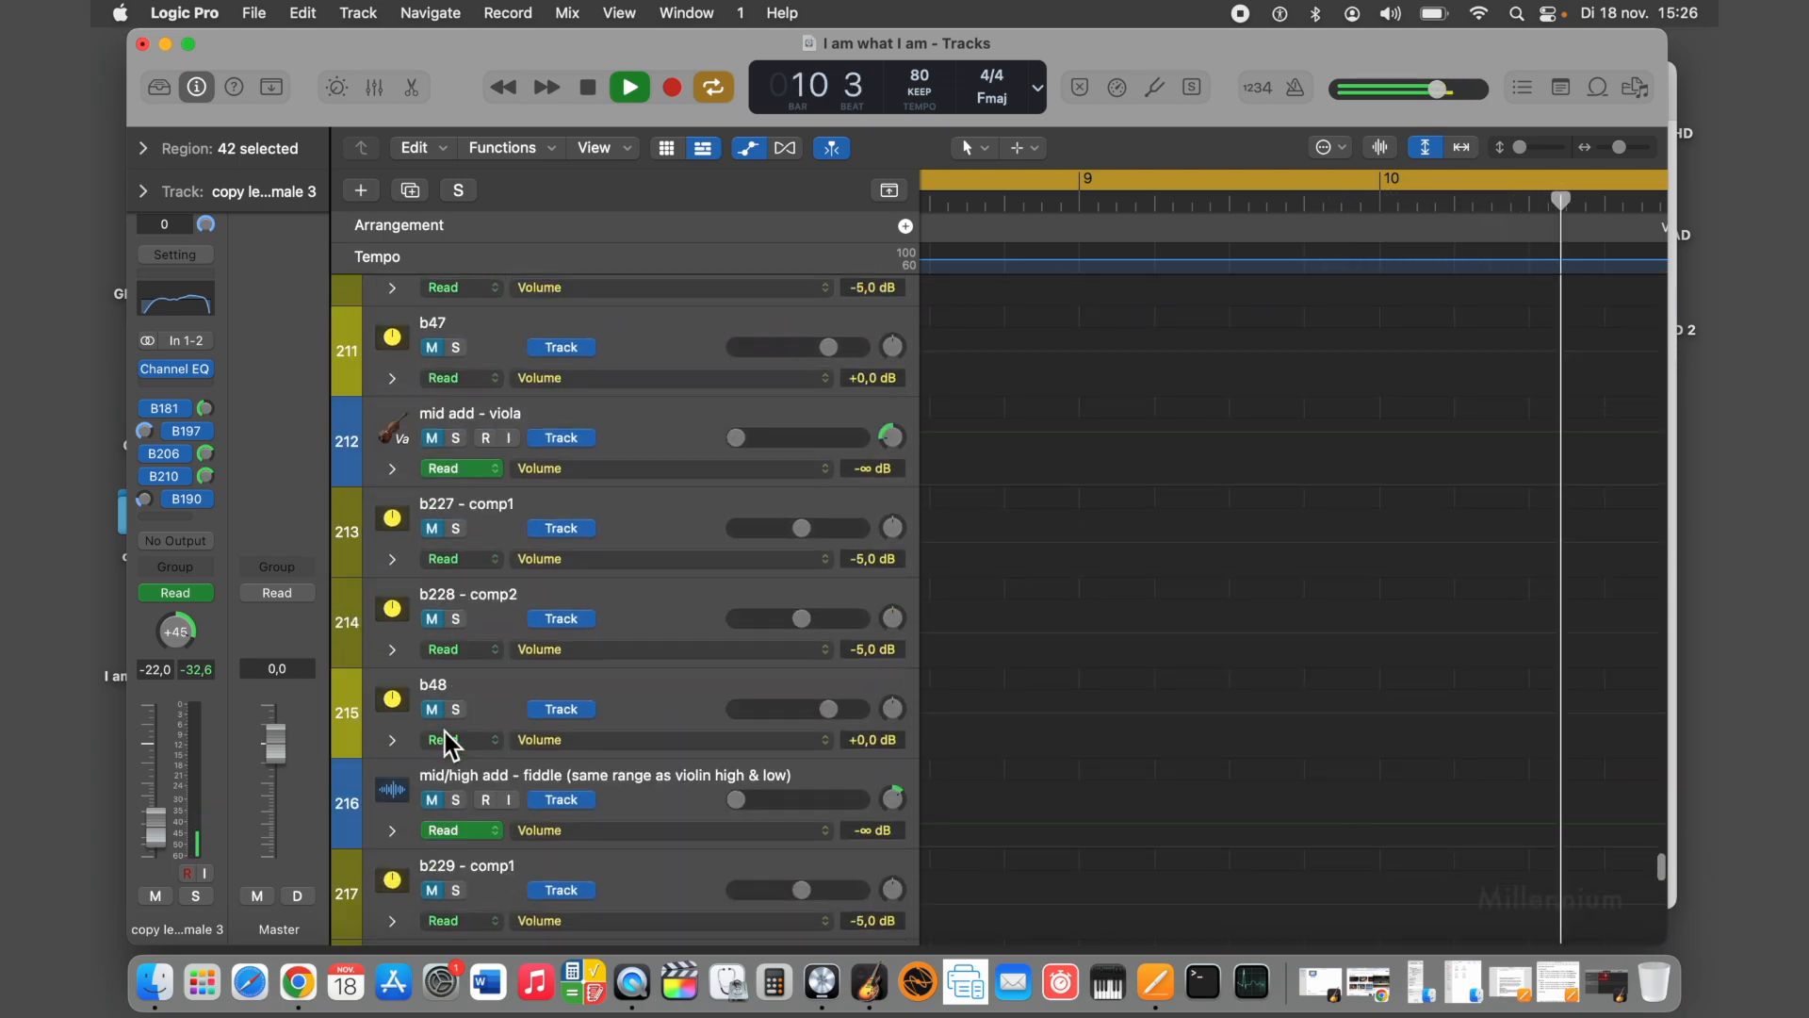
scroll(445, 735, down, 11)
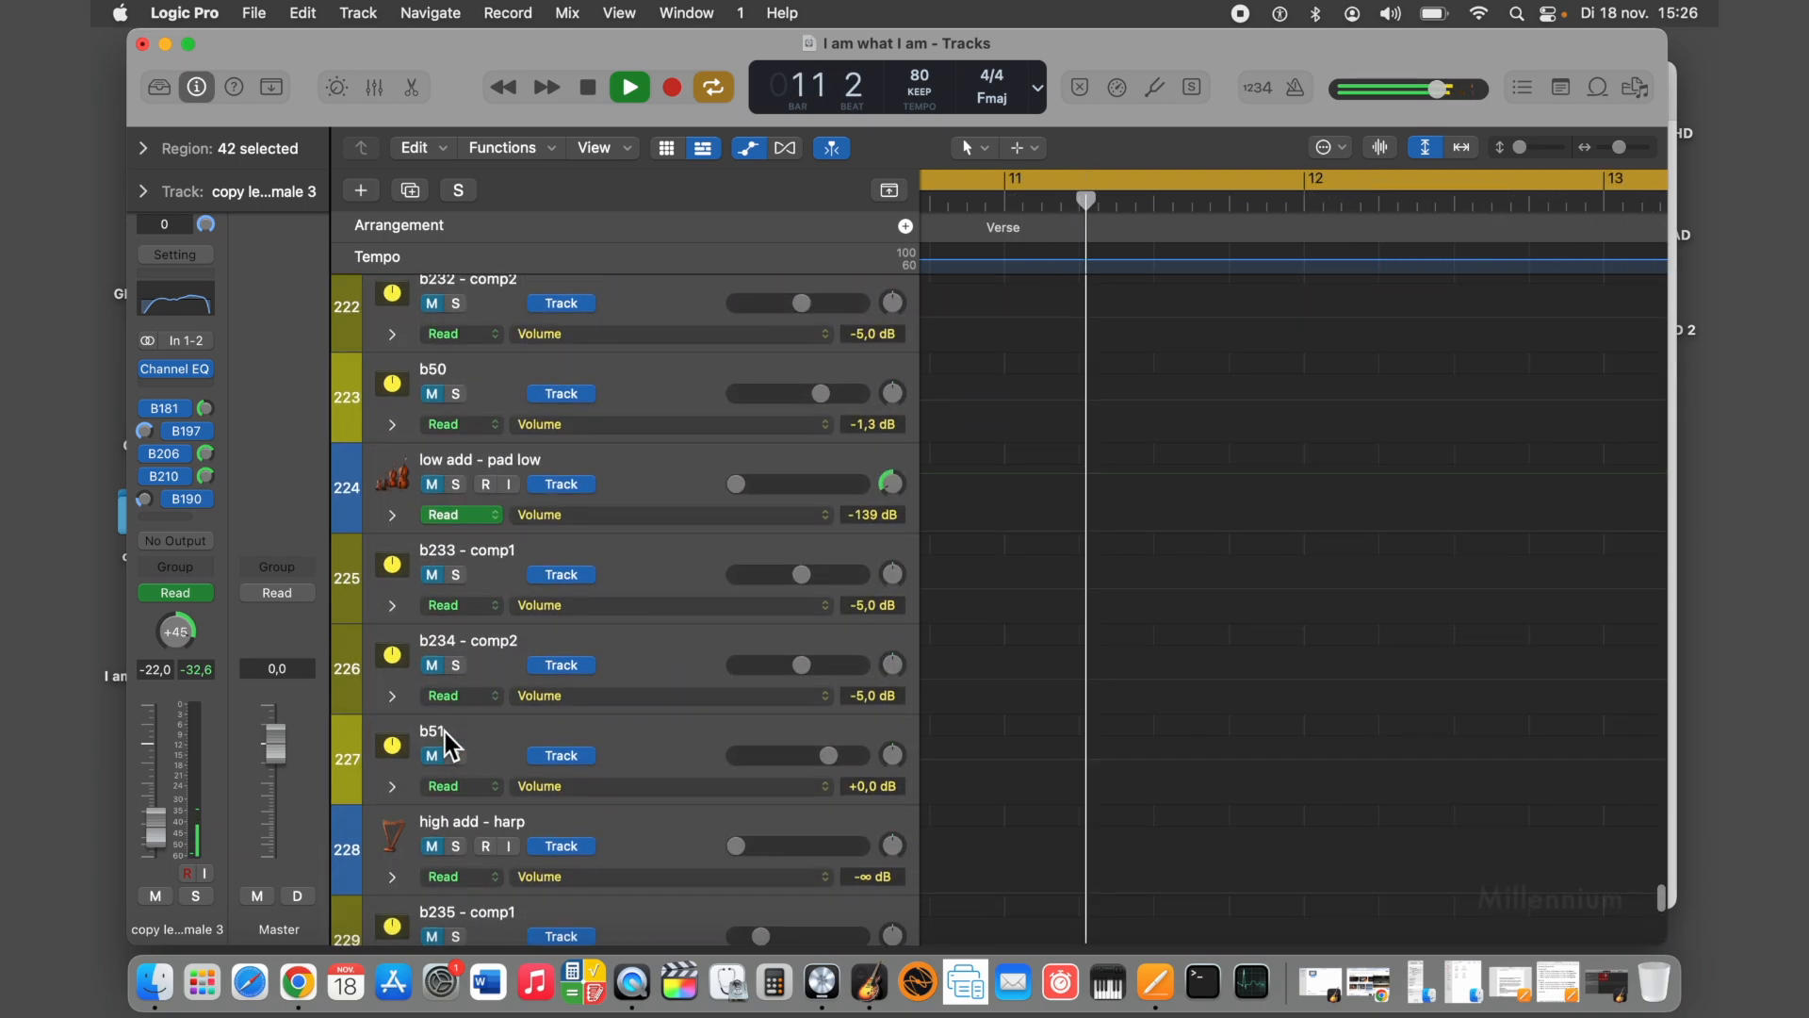
scroll(446, 738, down, 6)
scroll(445, 732, up, 20)
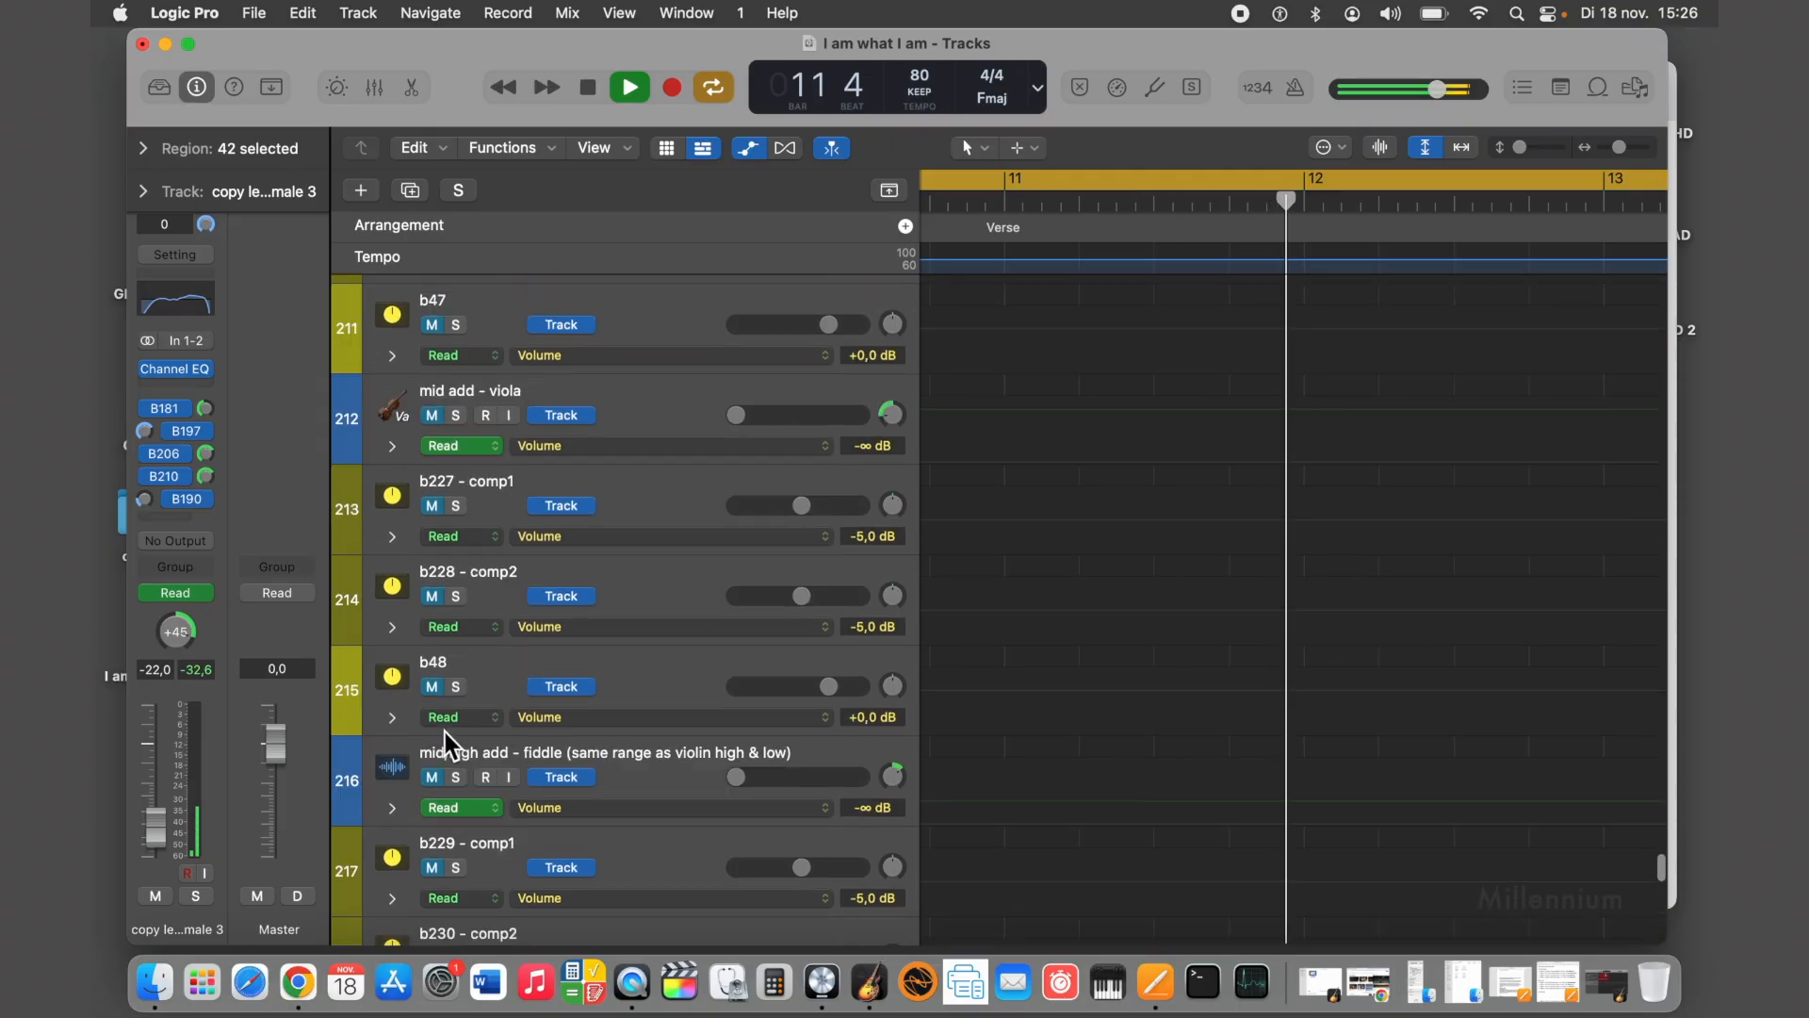
Mute bus 220 - Premaster BACKING VOCALS during playback, stop, and return the playhead to bar 5
scroll(445, 733, up, 8)
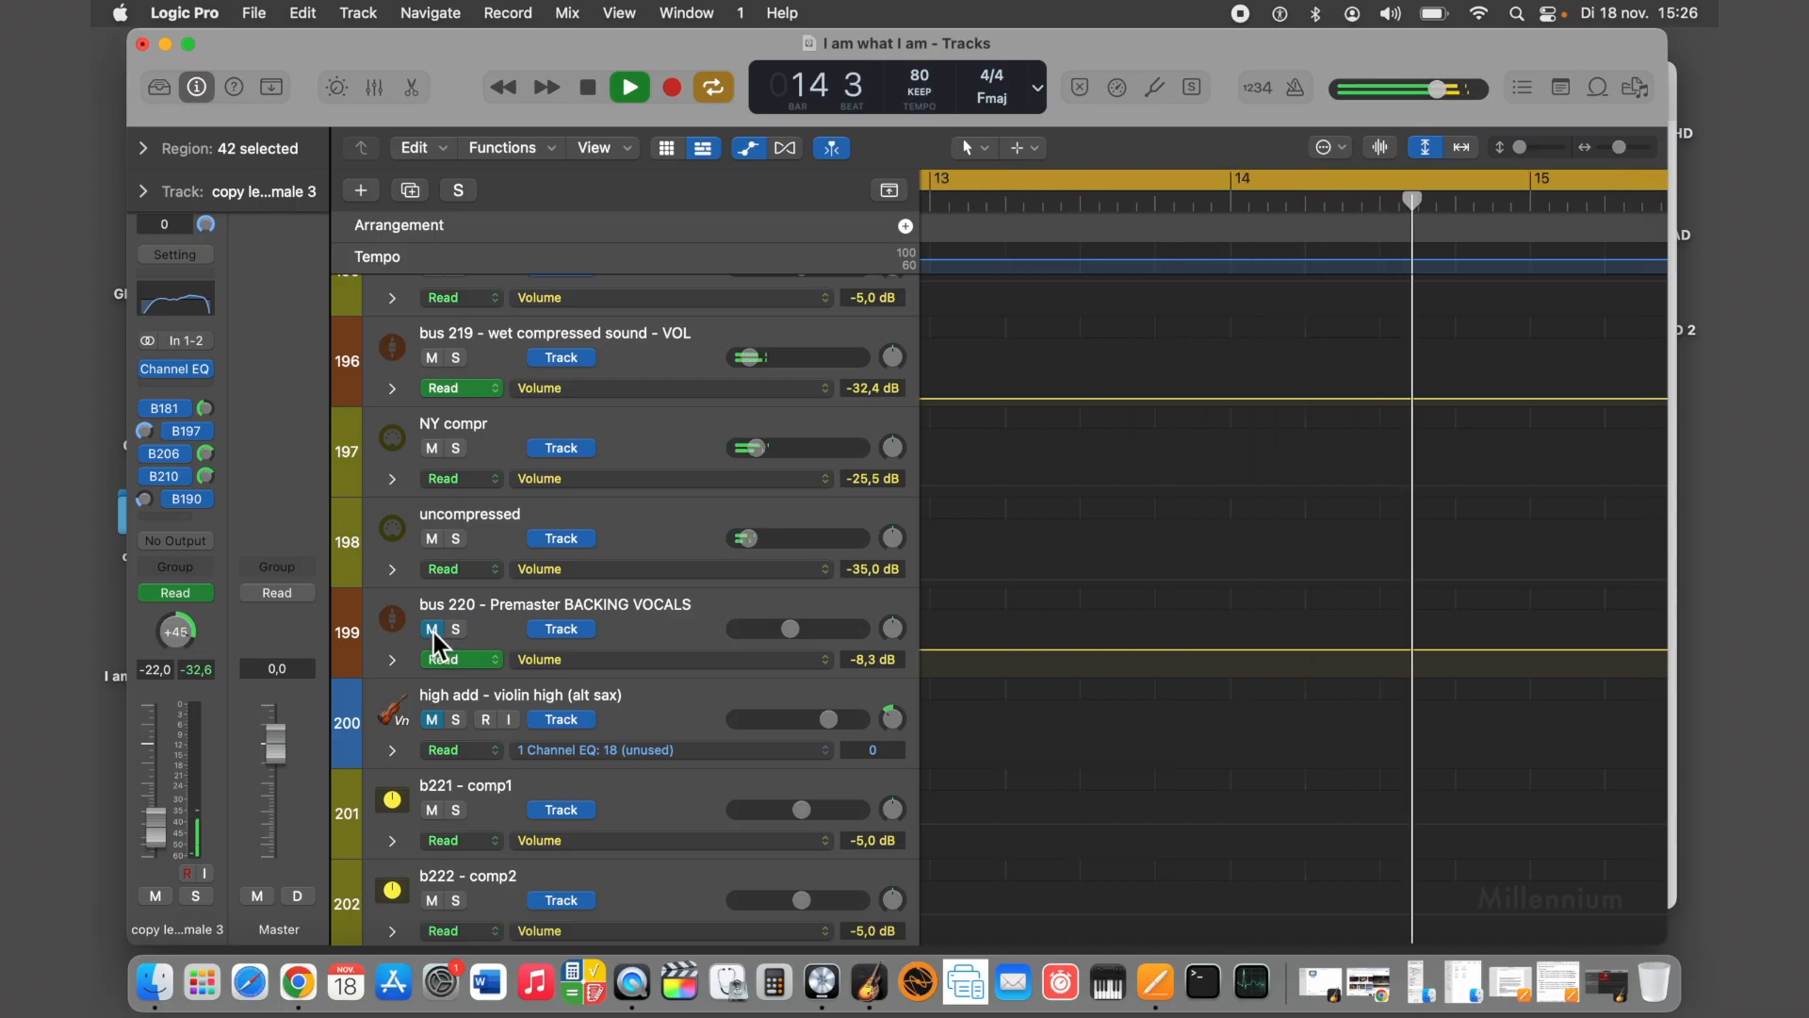
click(586, 89)
scroll(950, 256, left, 10)
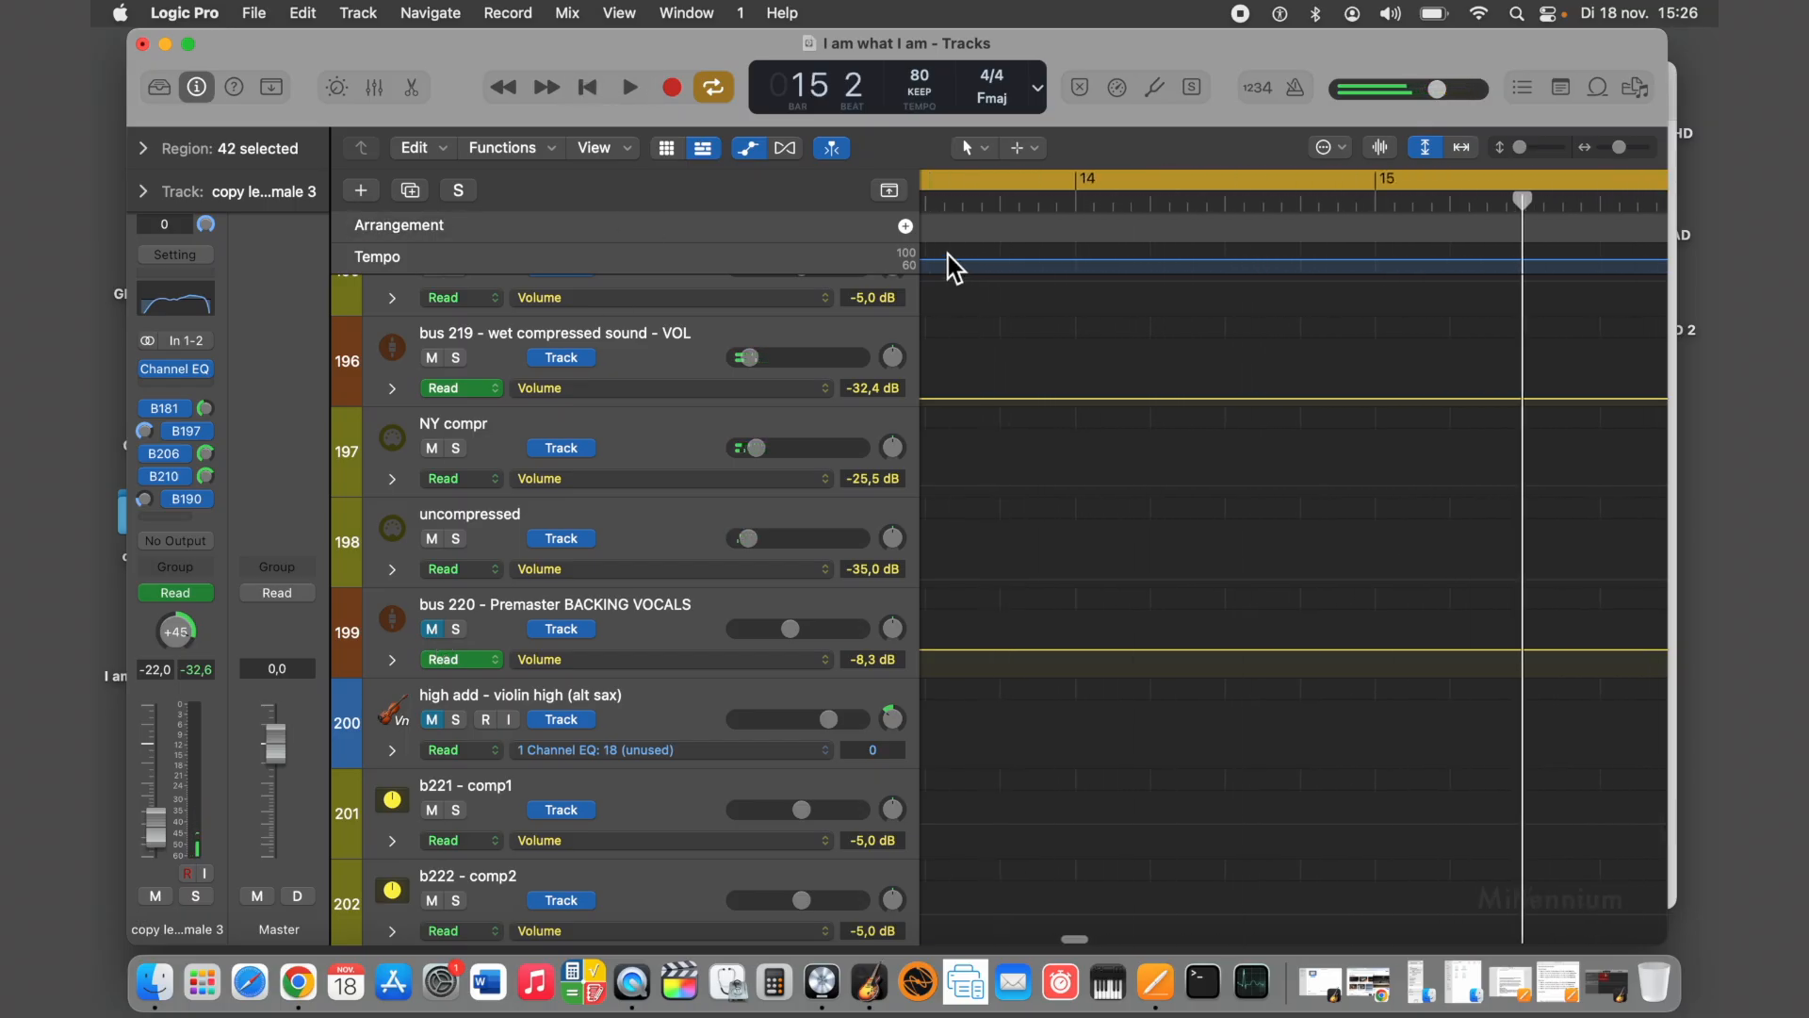
click(962, 199)
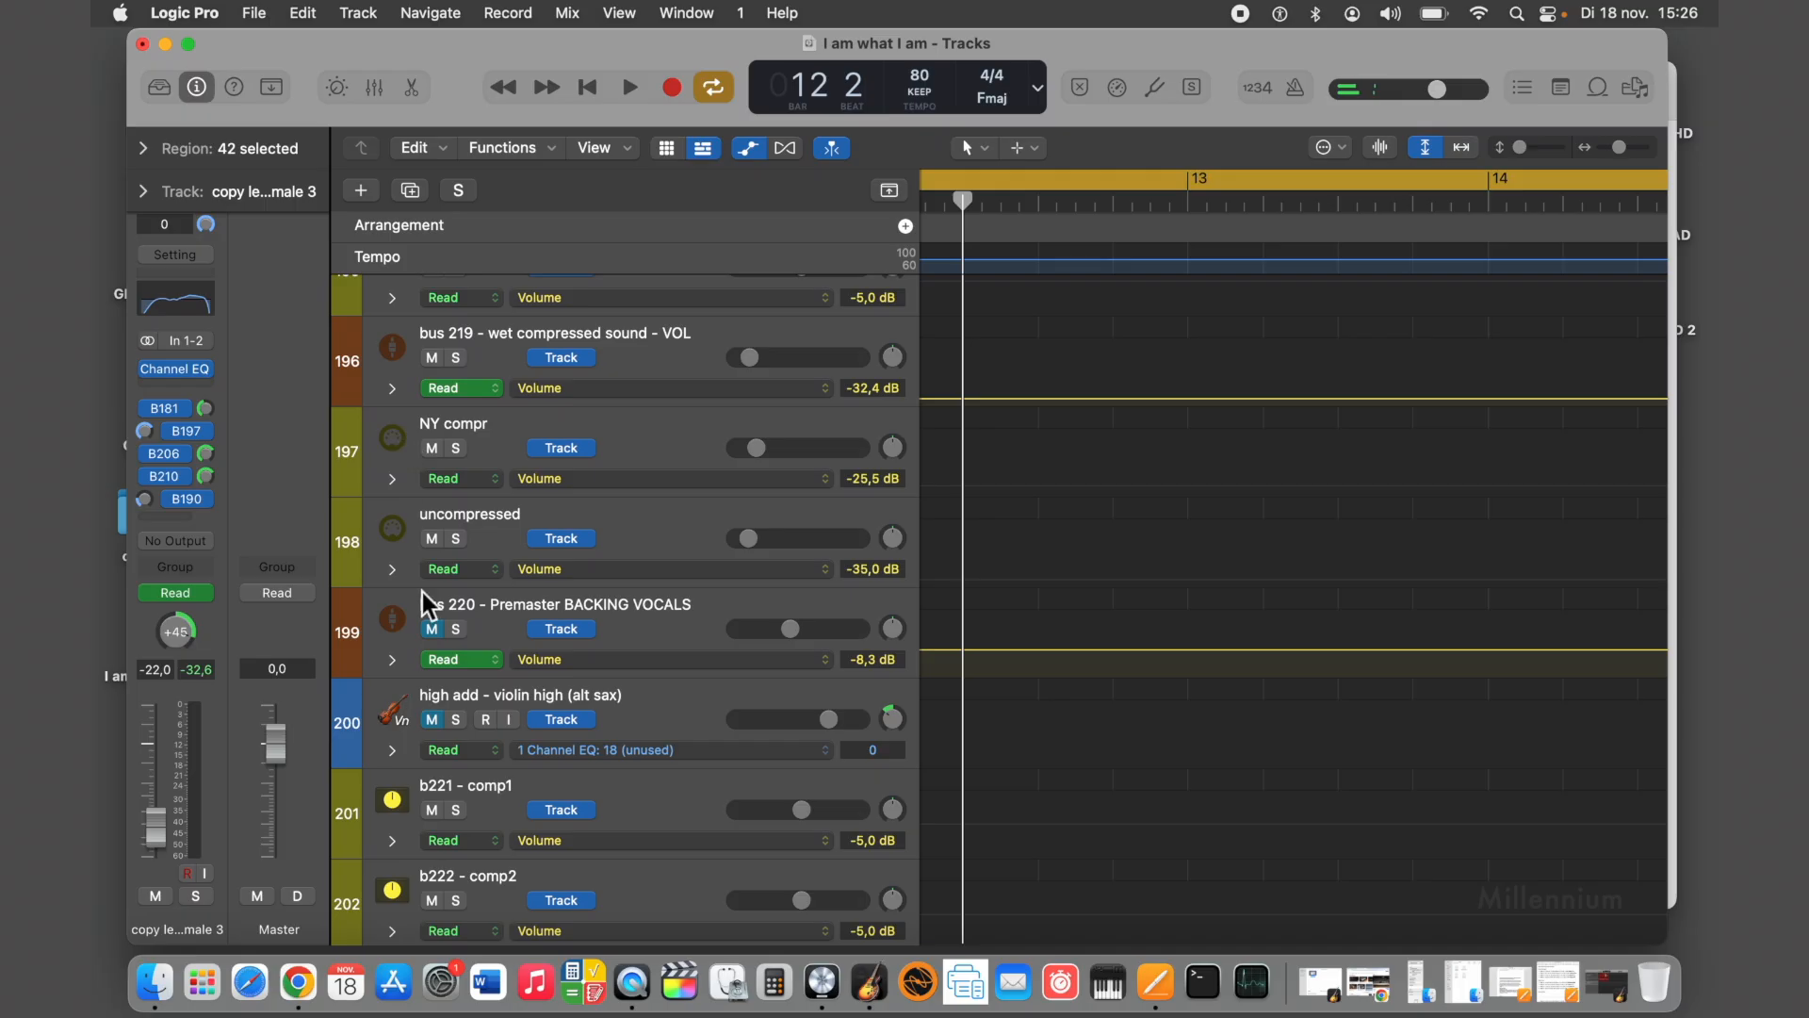
click(589, 88)
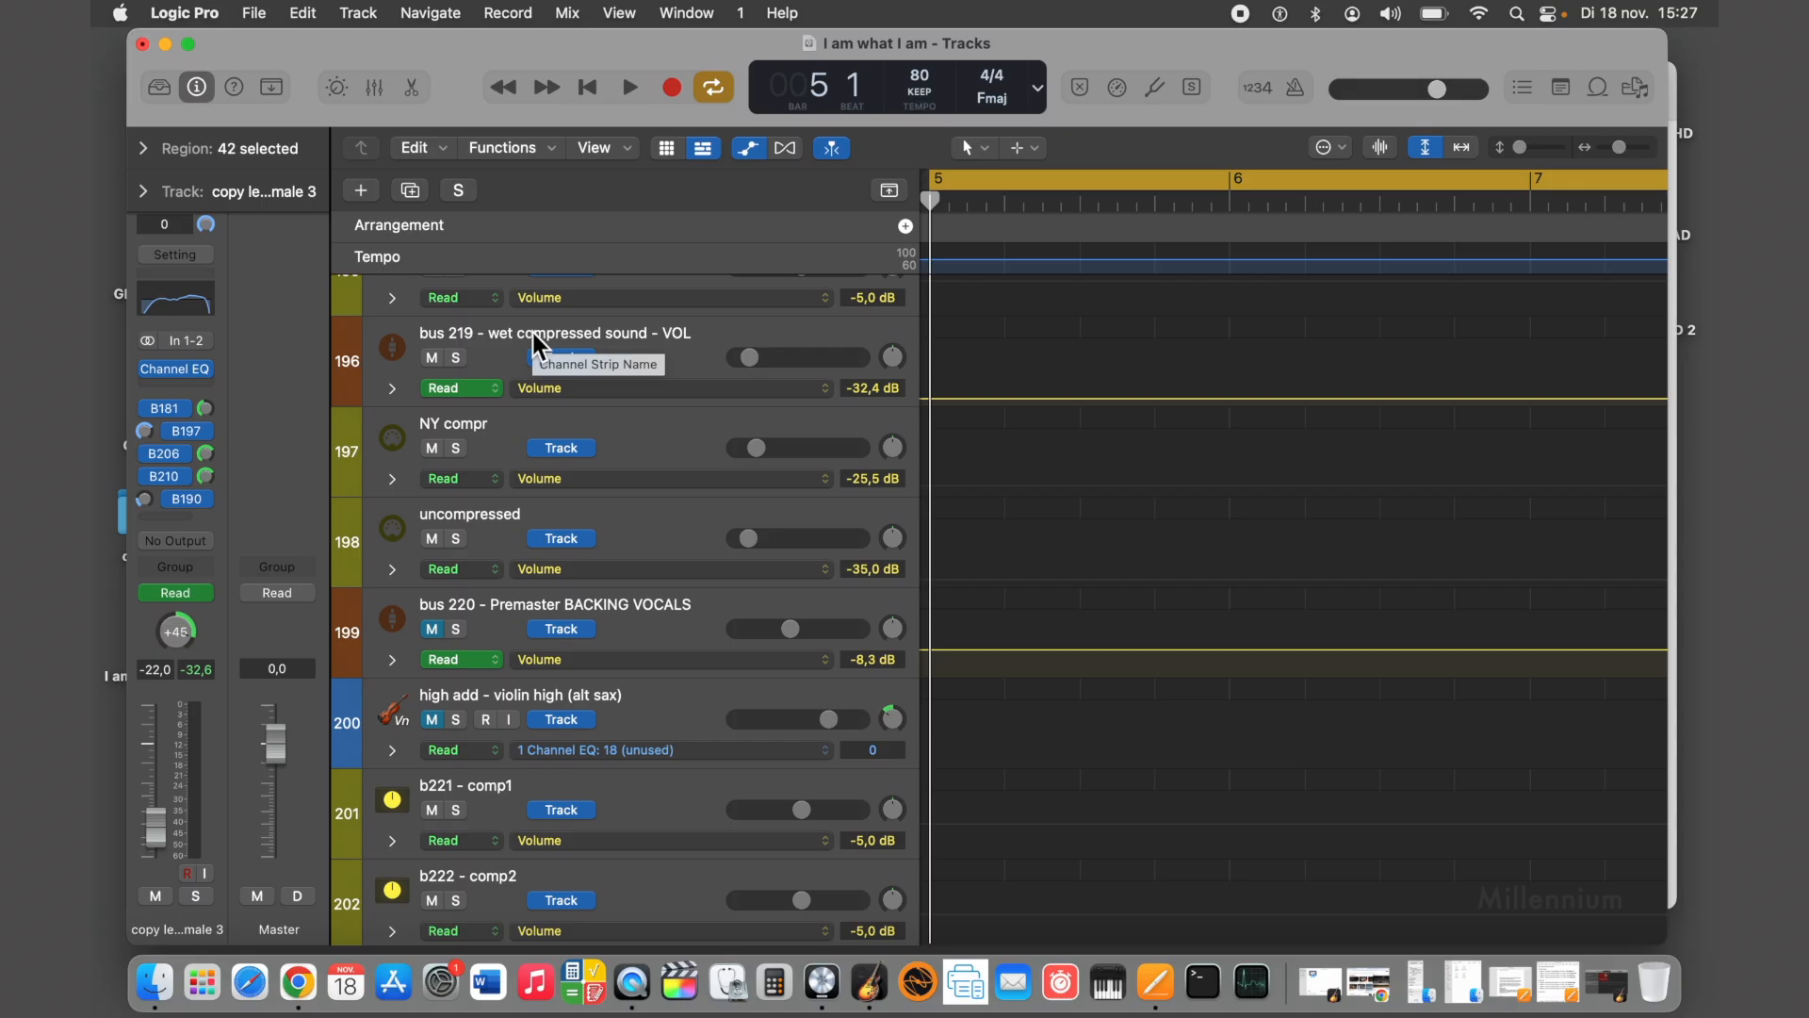
Inspect the bus 181 and bus 197 sends of copy lead - female 3, leaving the bus 197 channel strip displayed
scroll(534, 340, up, 15)
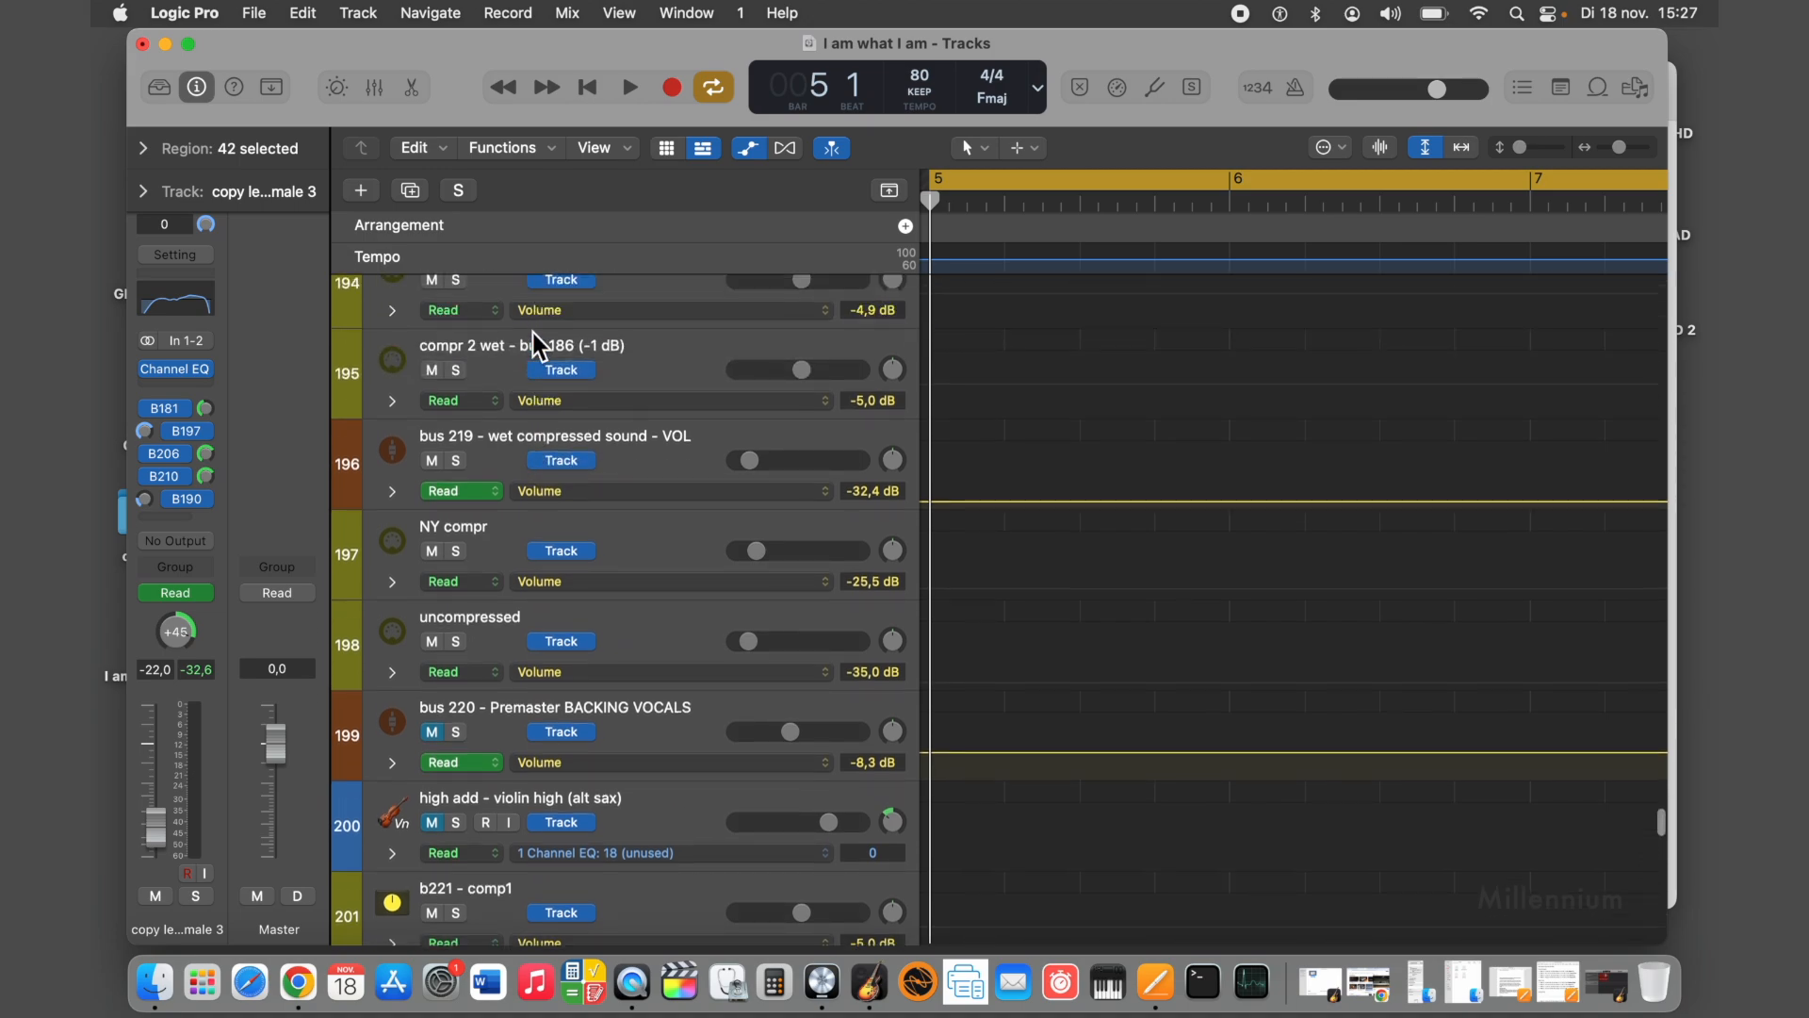
scroll(533, 333, up, 20)
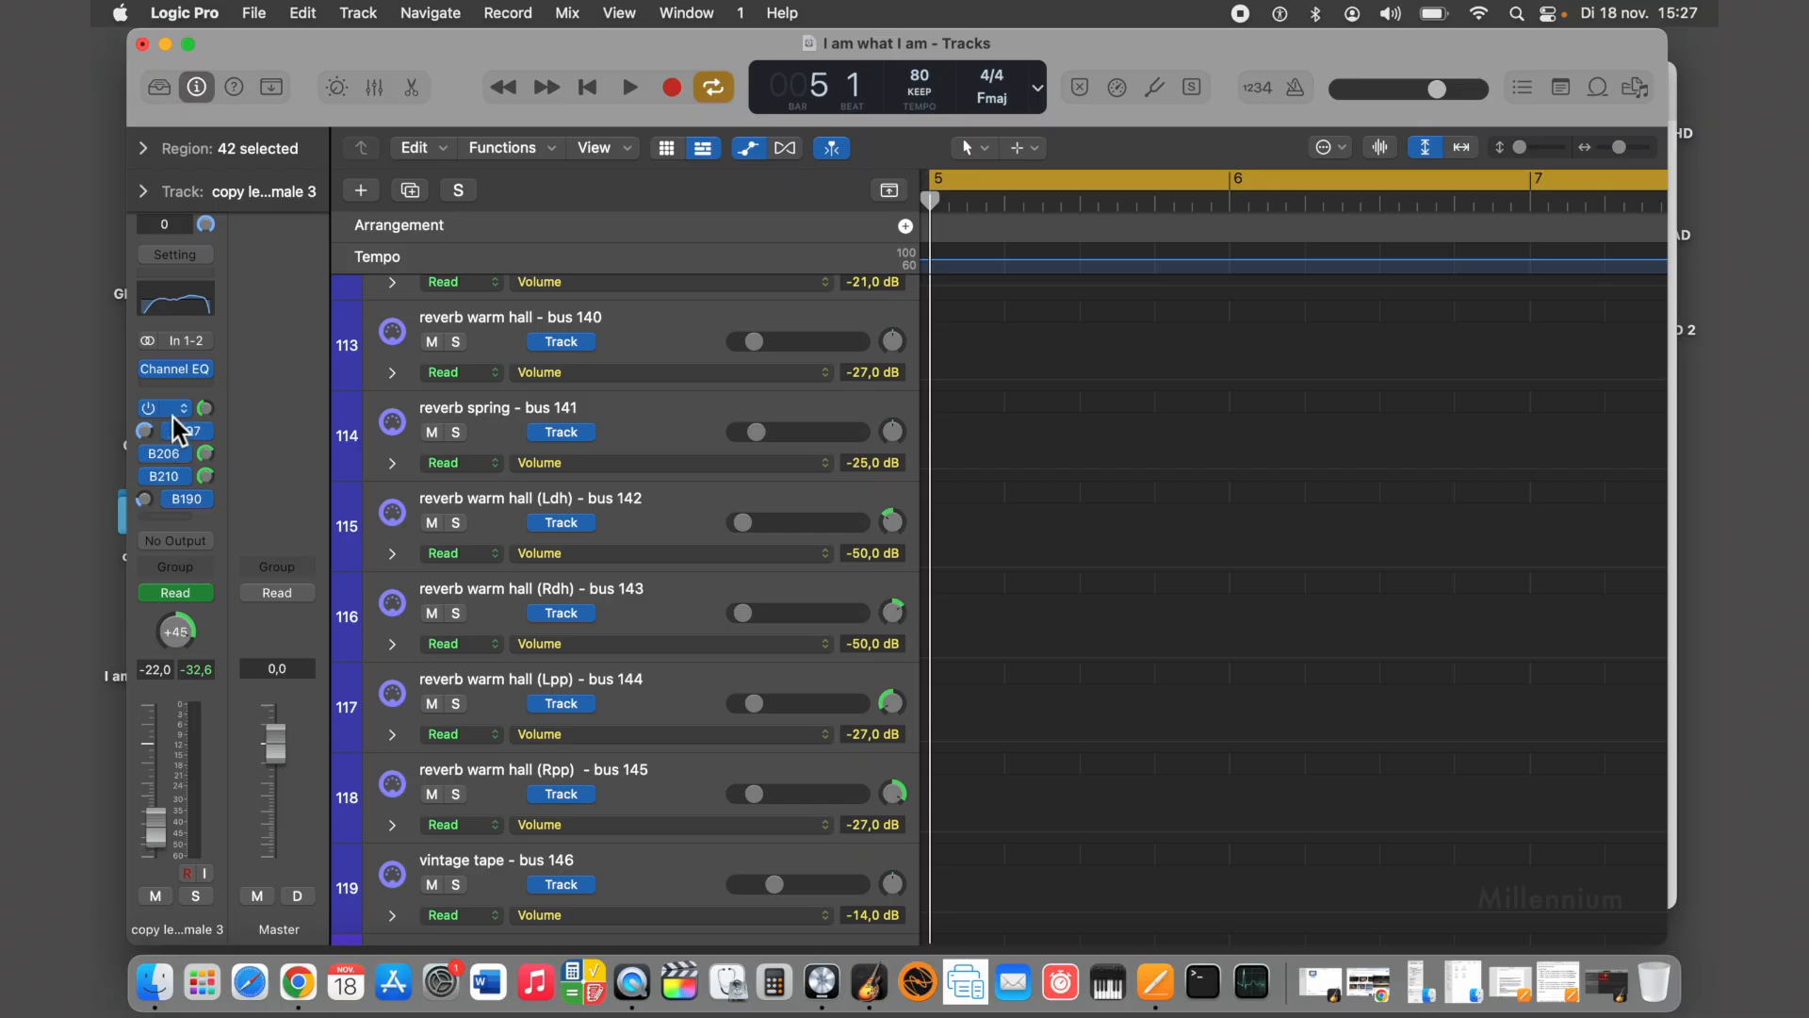
click(172, 418)
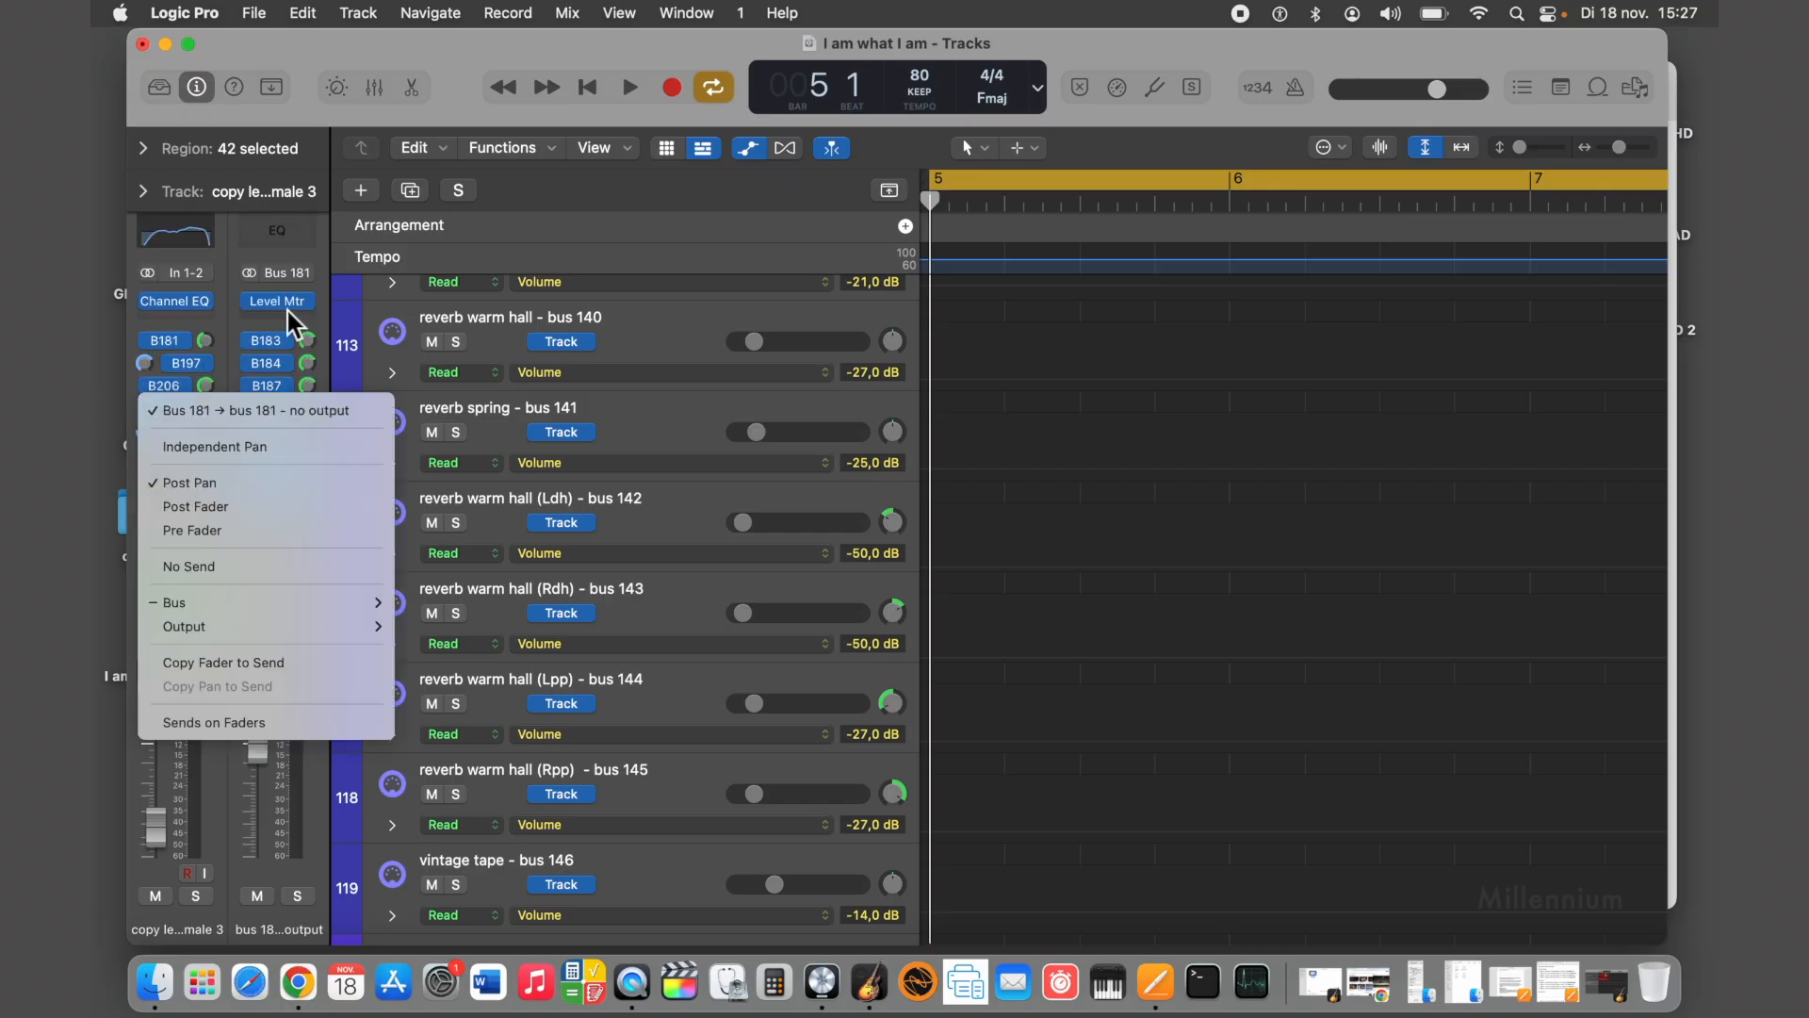
click(189, 367)
click(185, 364)
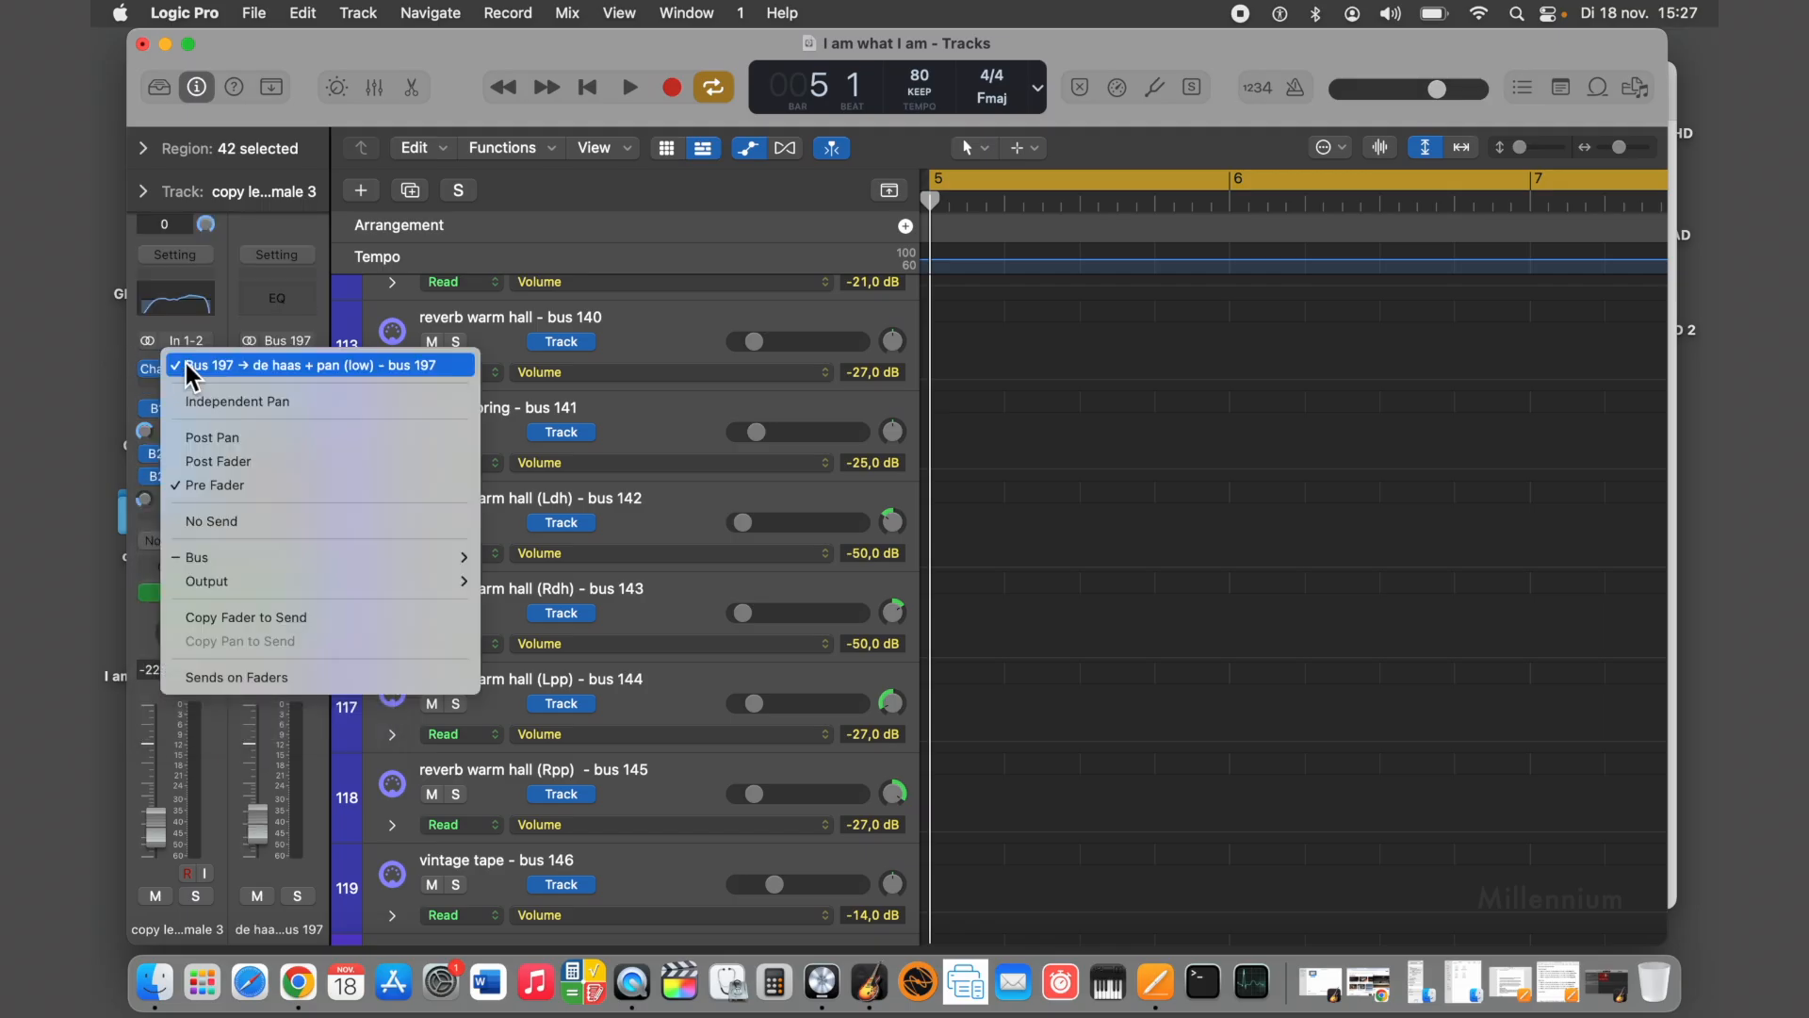
click(354, 45)
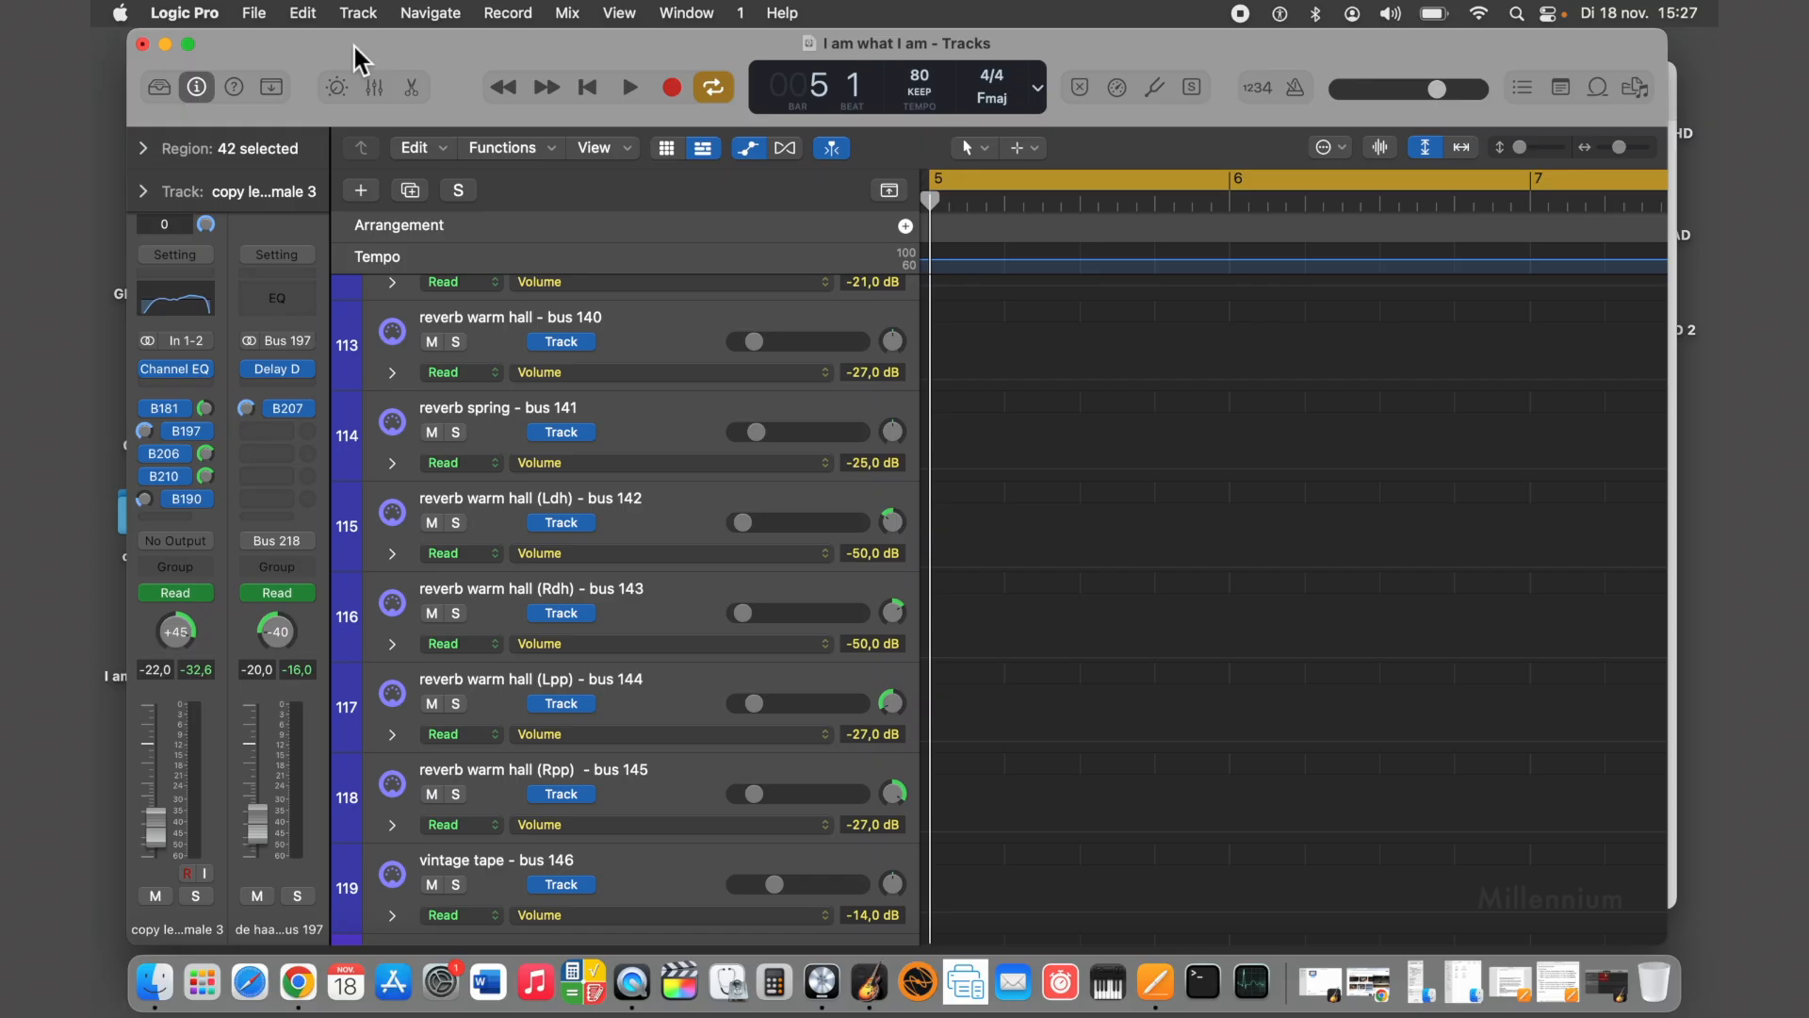
Show the whole song's copy lead automation and place the playhead at bar 29, then at the second chorus at bar 41
click(588, 97)
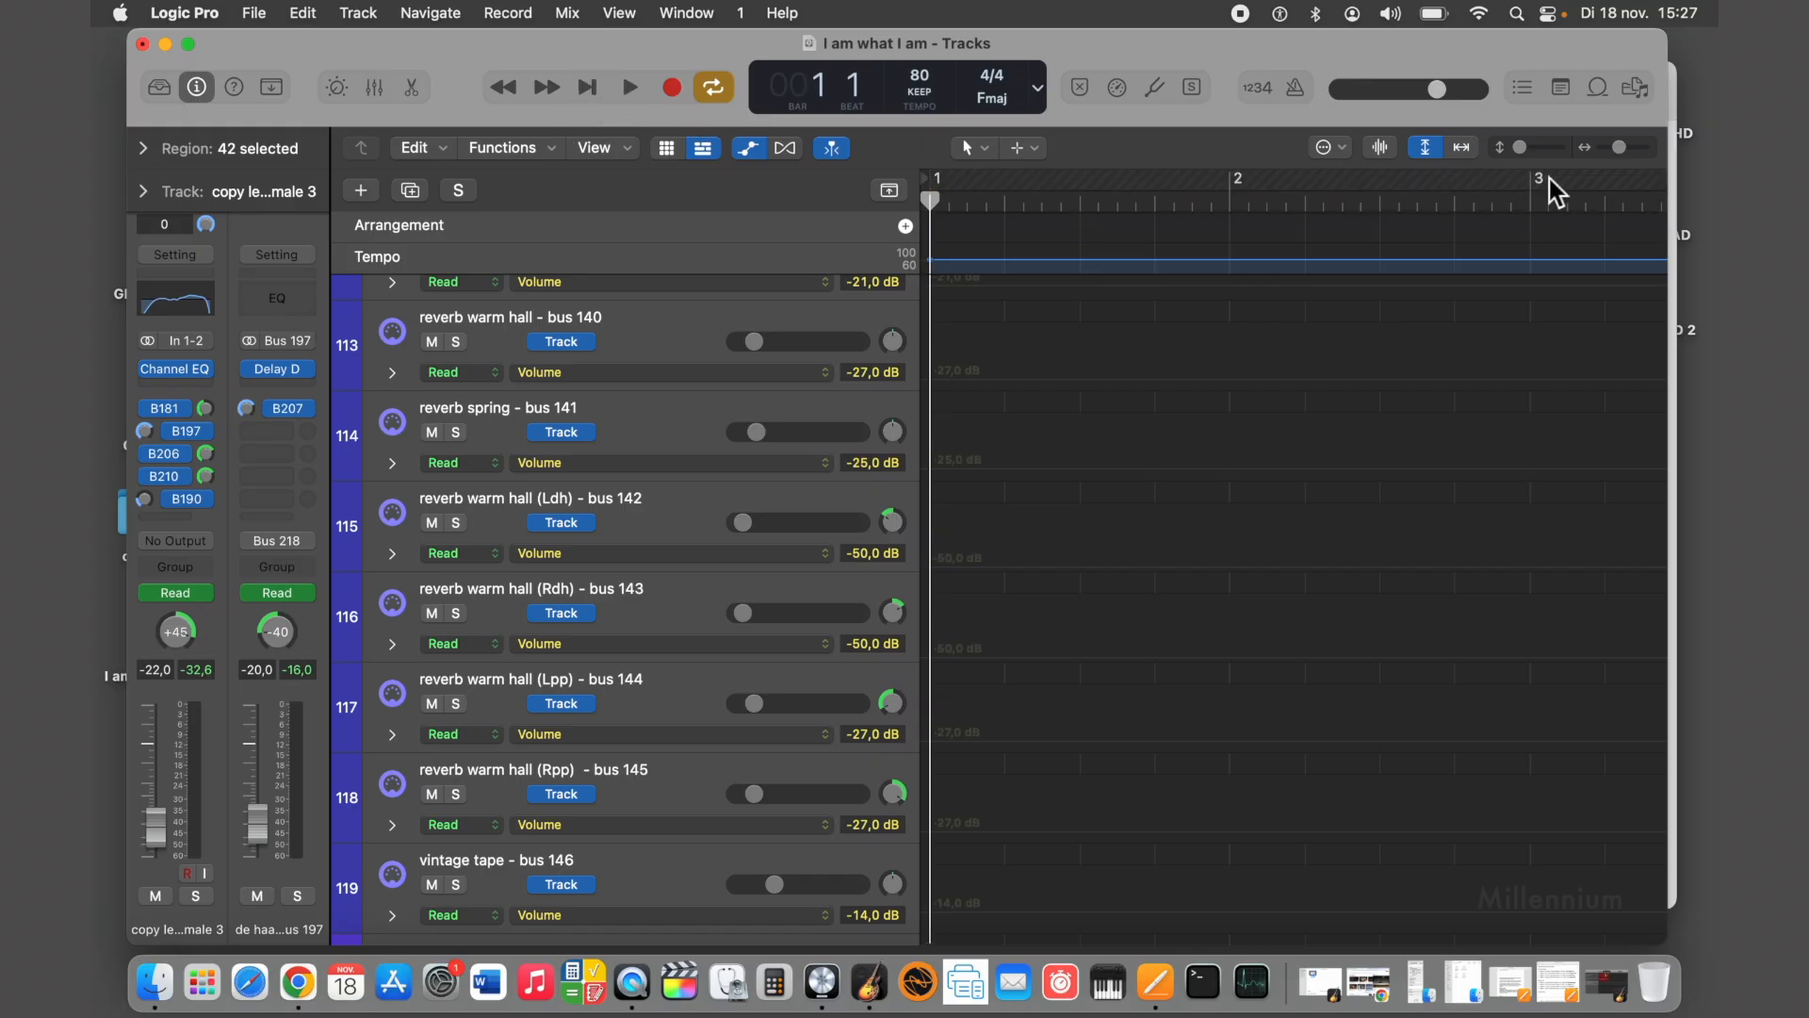
drag(1619, 148, 1604, 149)
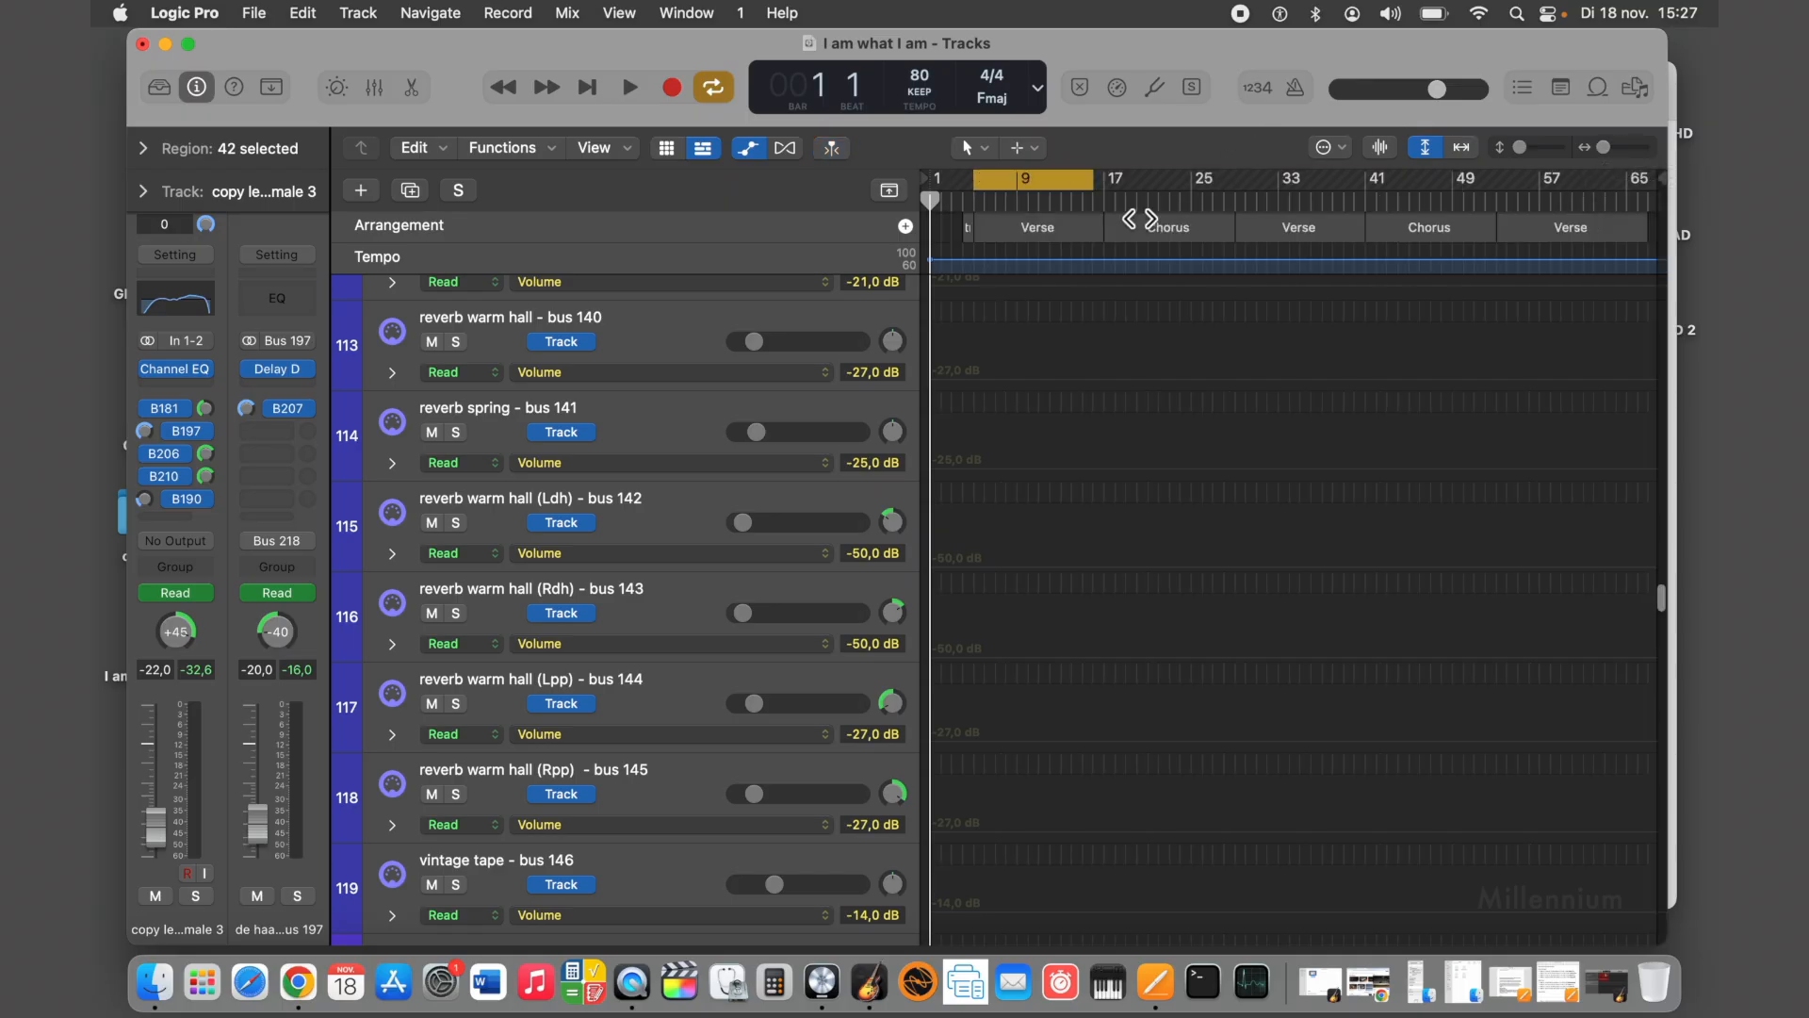
scroll(1141, 223, down, 20)
scroll(1141, 222, down, 20)
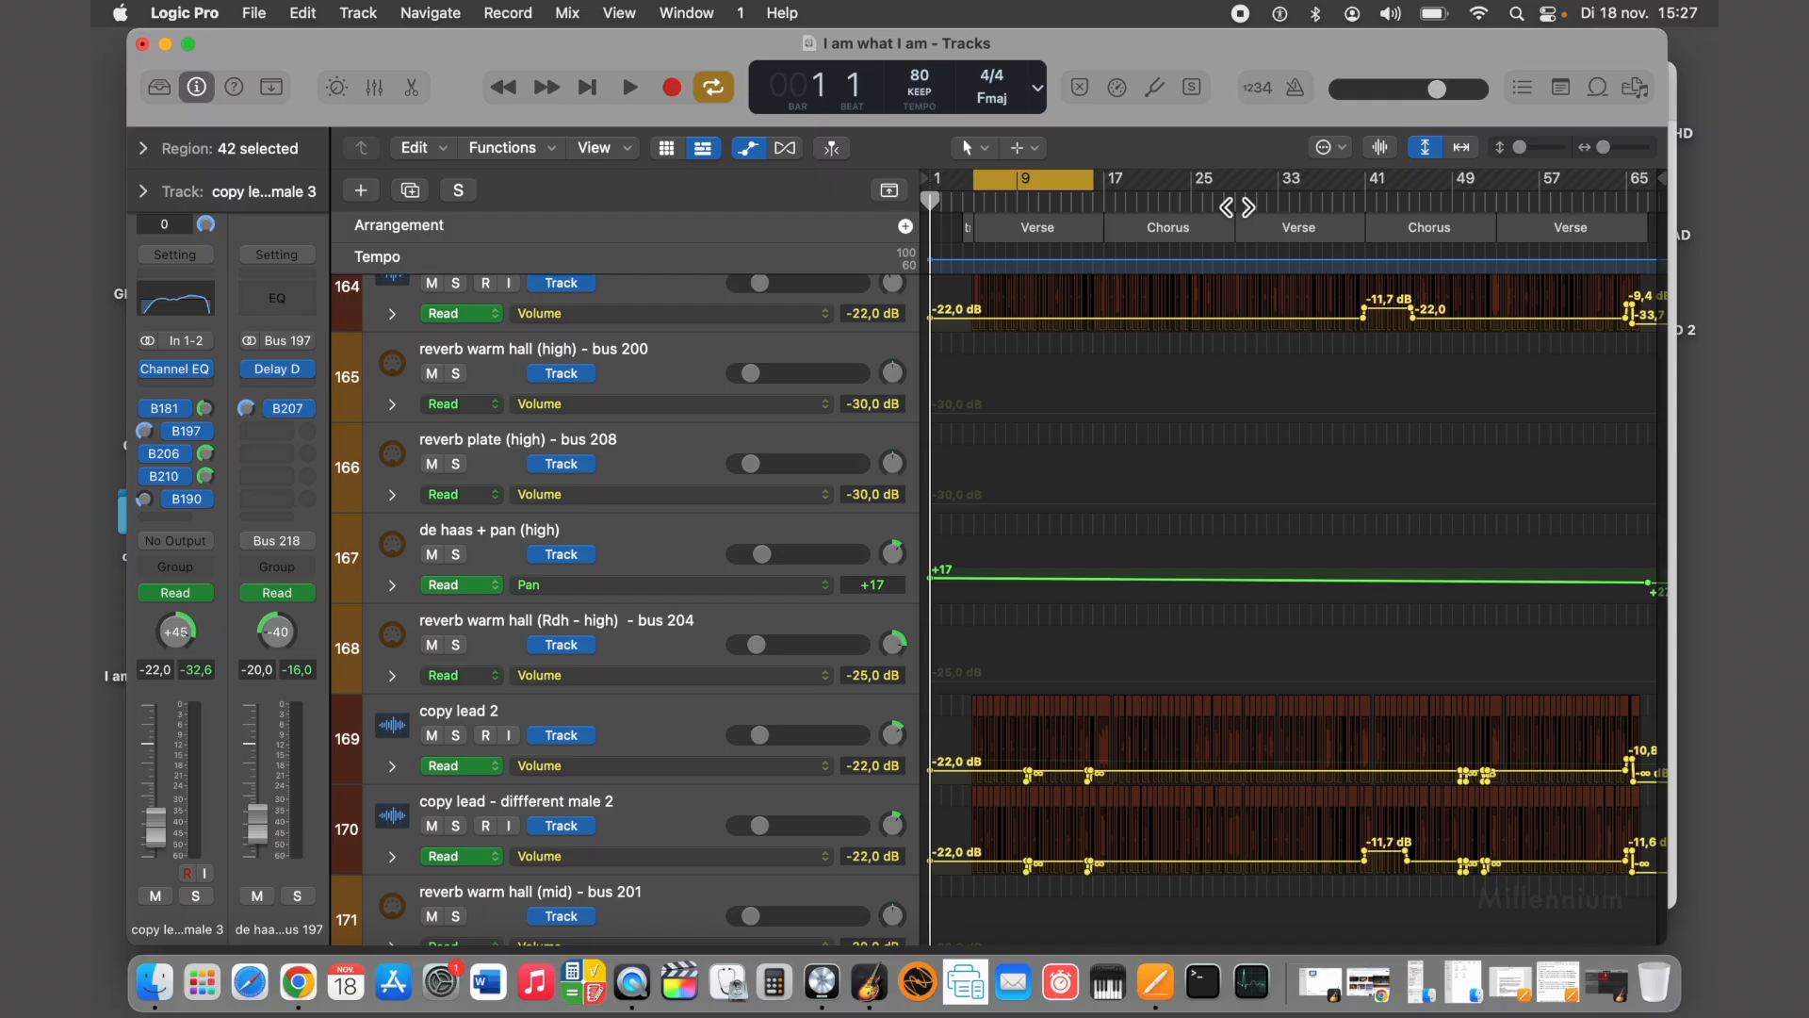
click(1236, 200)
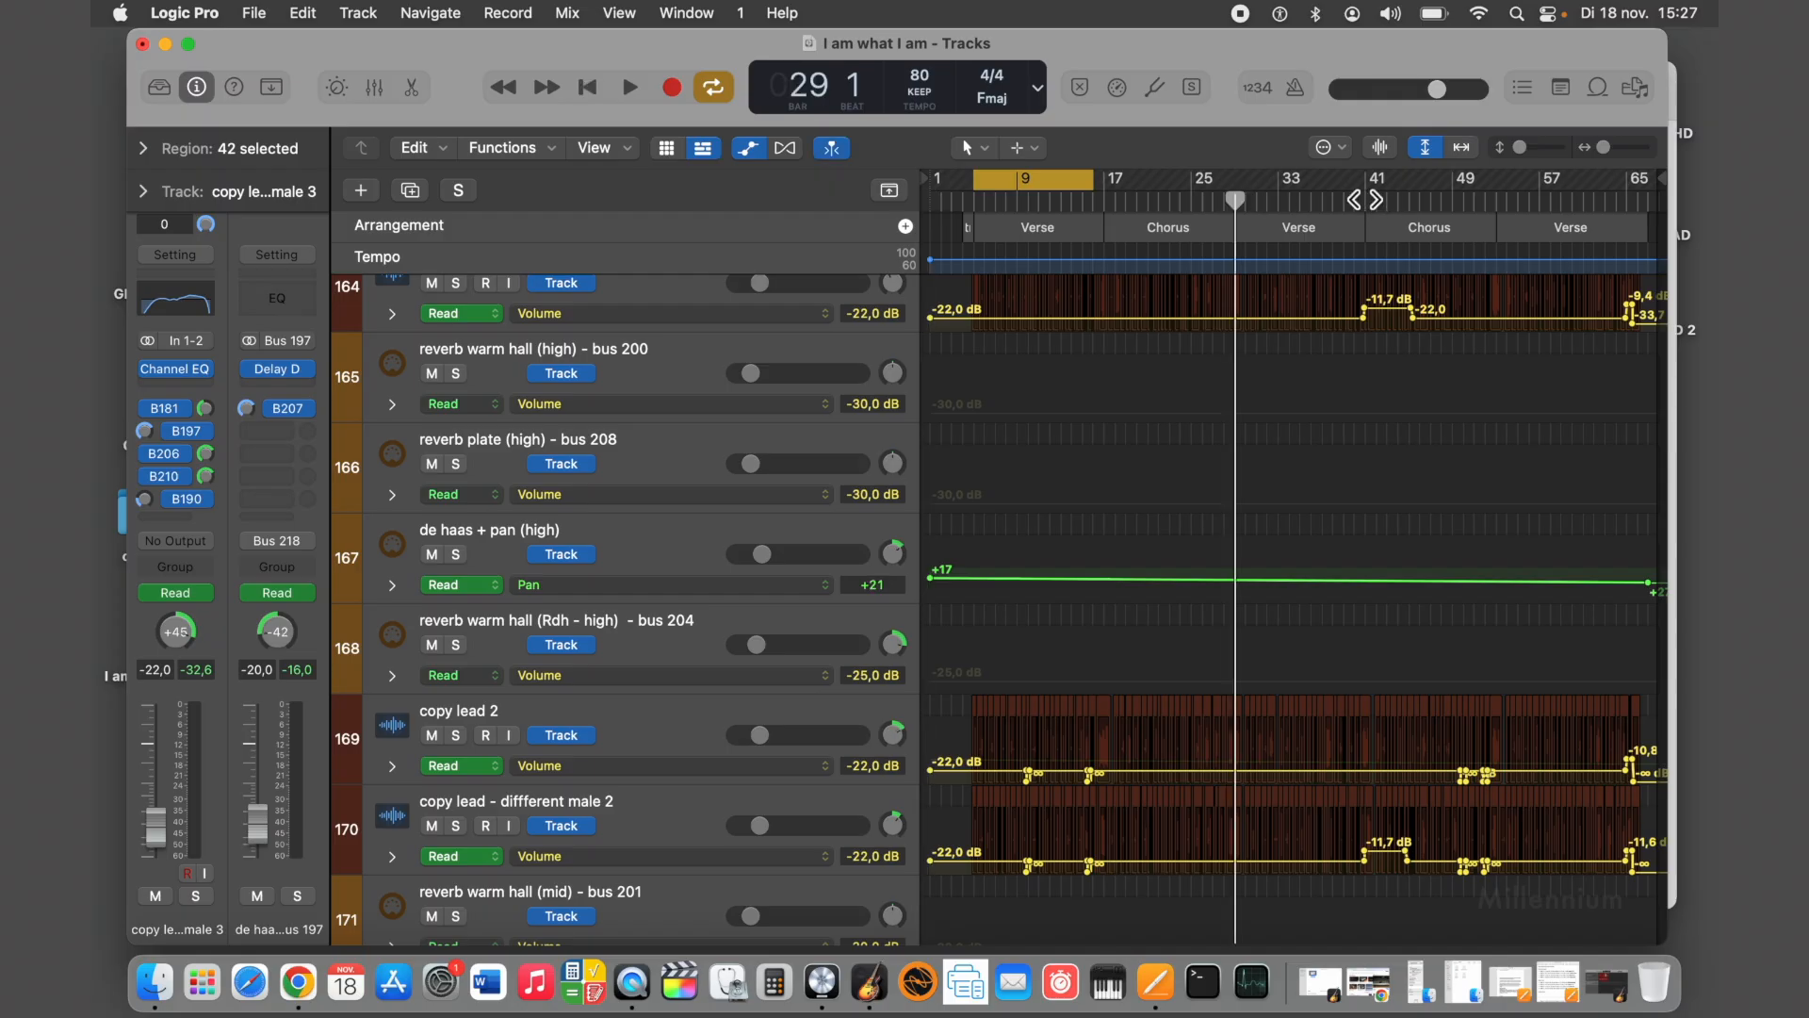
click(1365, 201)
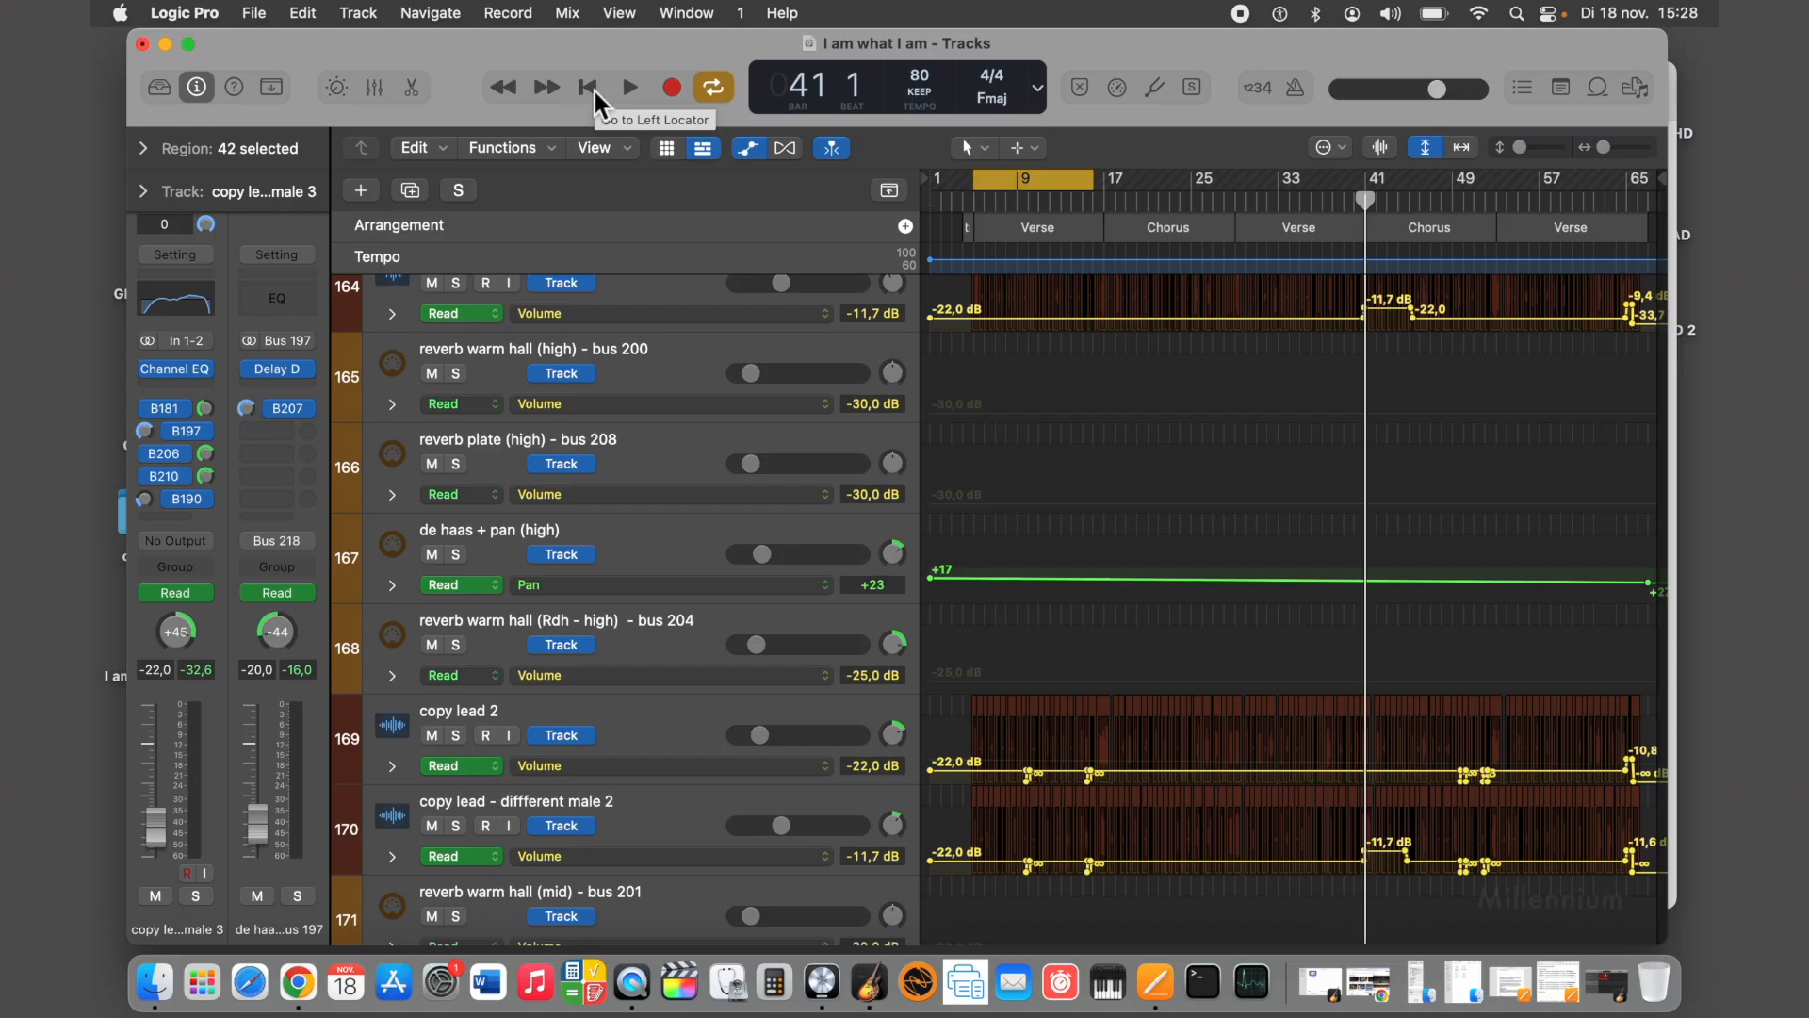
Turn off the cycle range and play the second chorus from bar 41 to about bar 44
click(1015, 179)
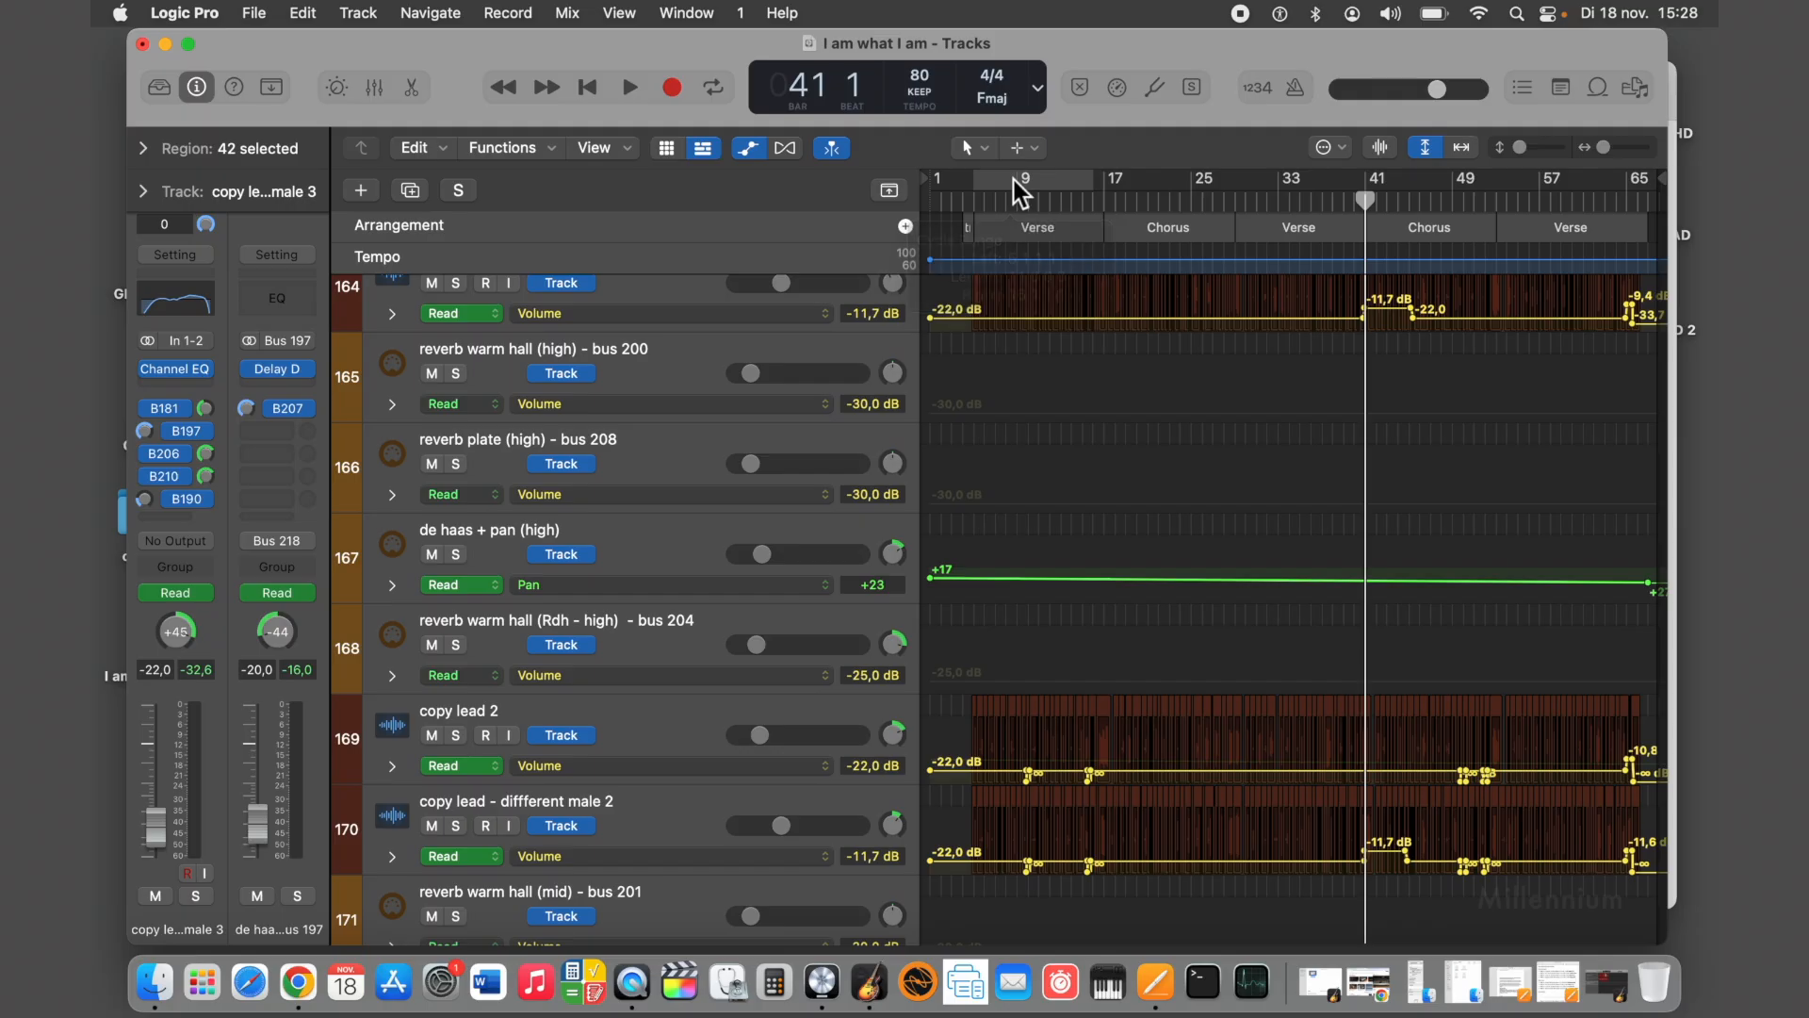
click(629, 90)
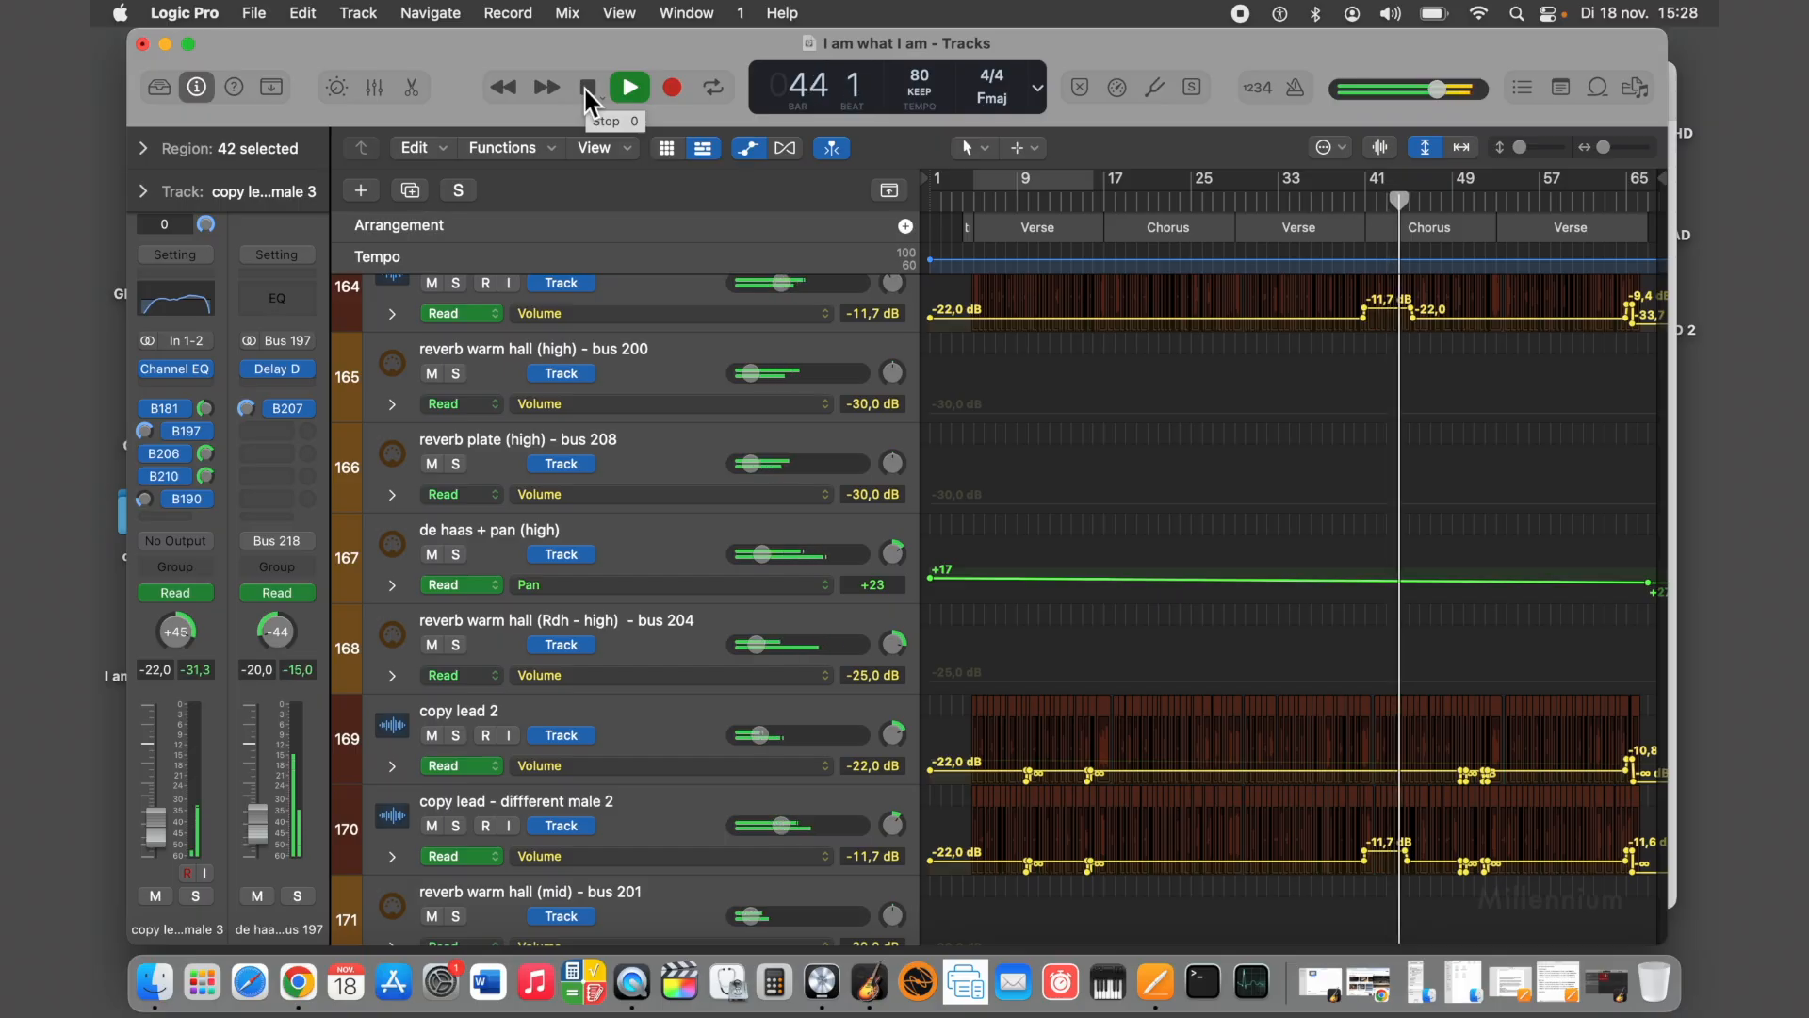
click(586, 90)
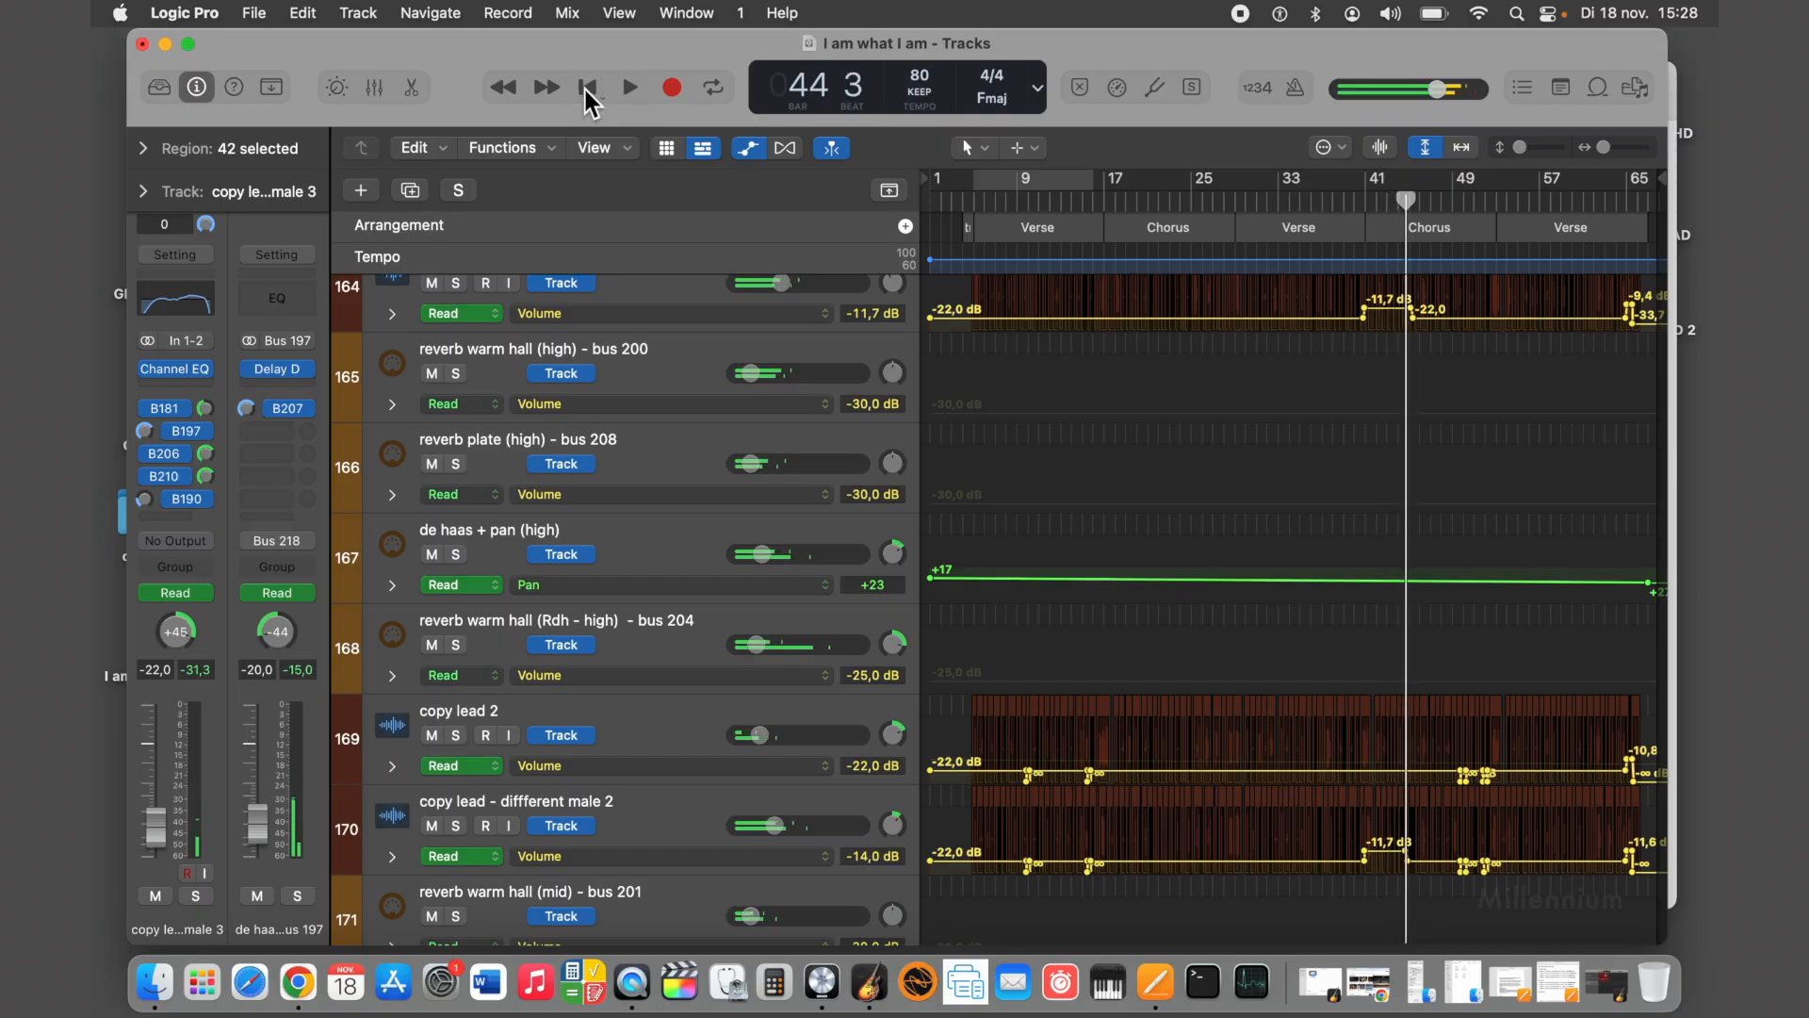
Examine the AC PIA piano track's bus chain, including its dry compression, delay, reverb, vintage tape and wet compression buses
scroll(717, 463, down, 10)
scroll(712, 459, down, 16)
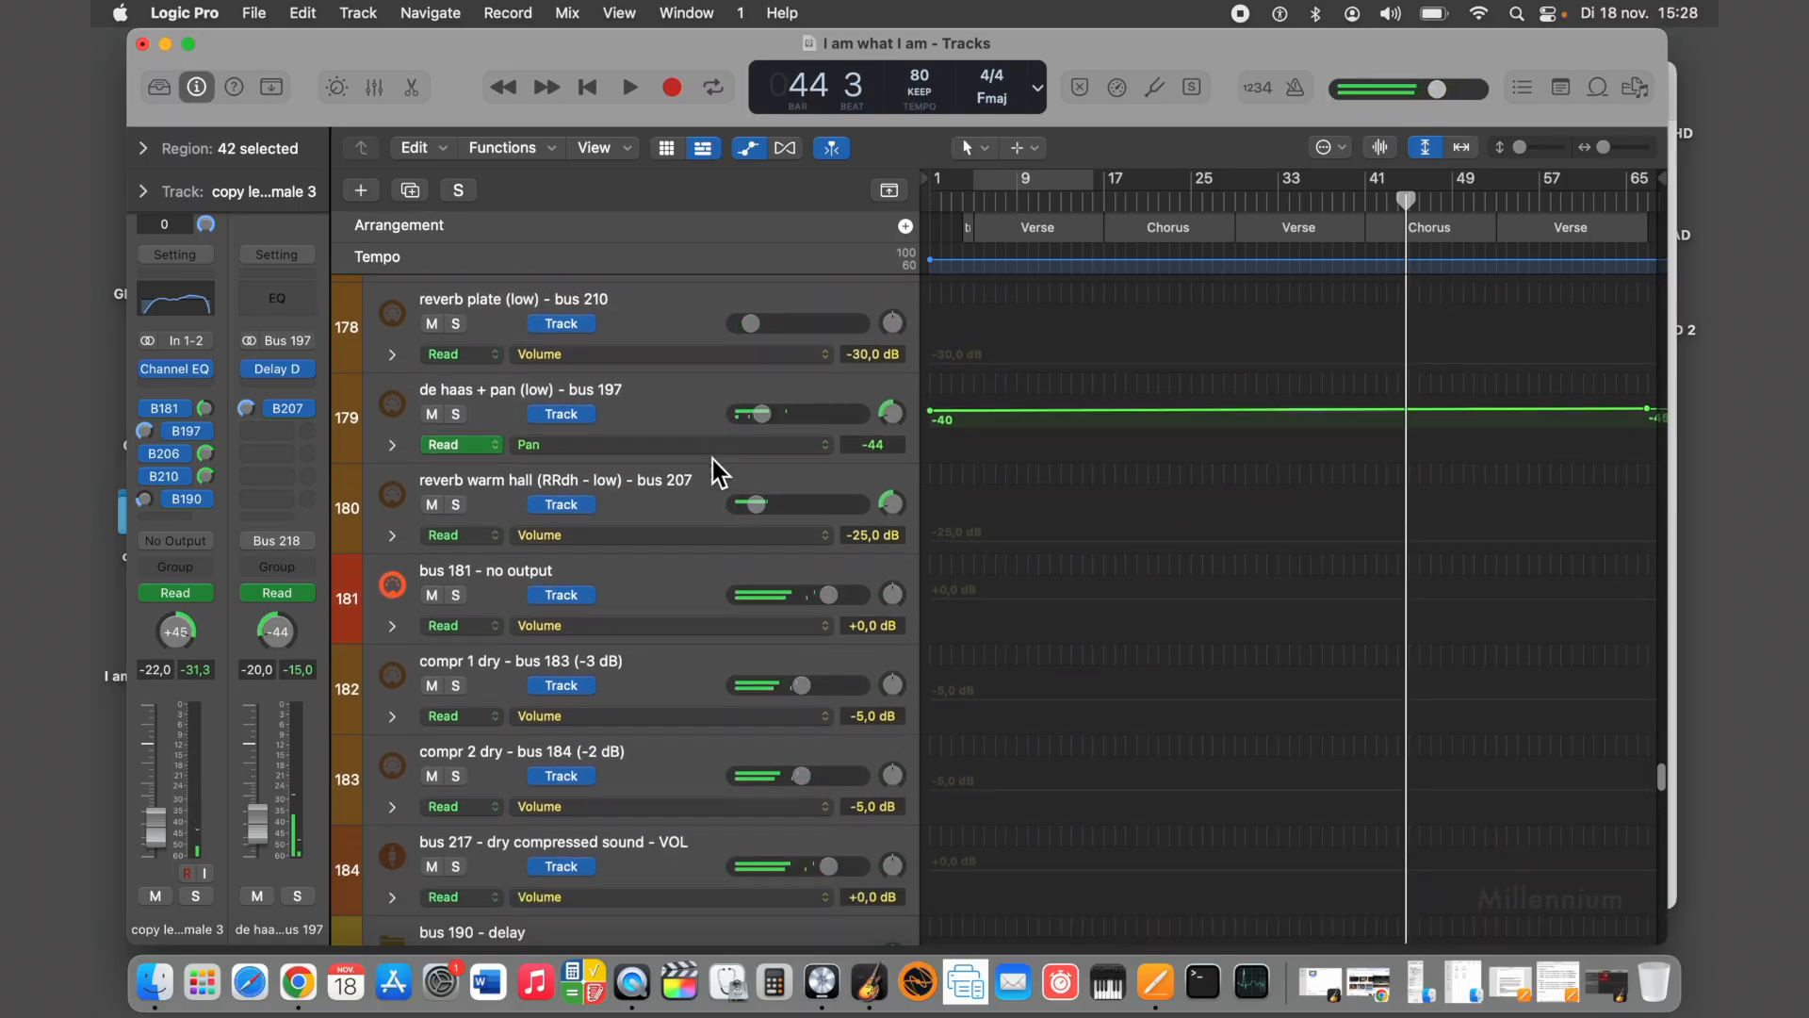
scroll(712, 460, up, 20)
scroll(714, 460, up, 20)
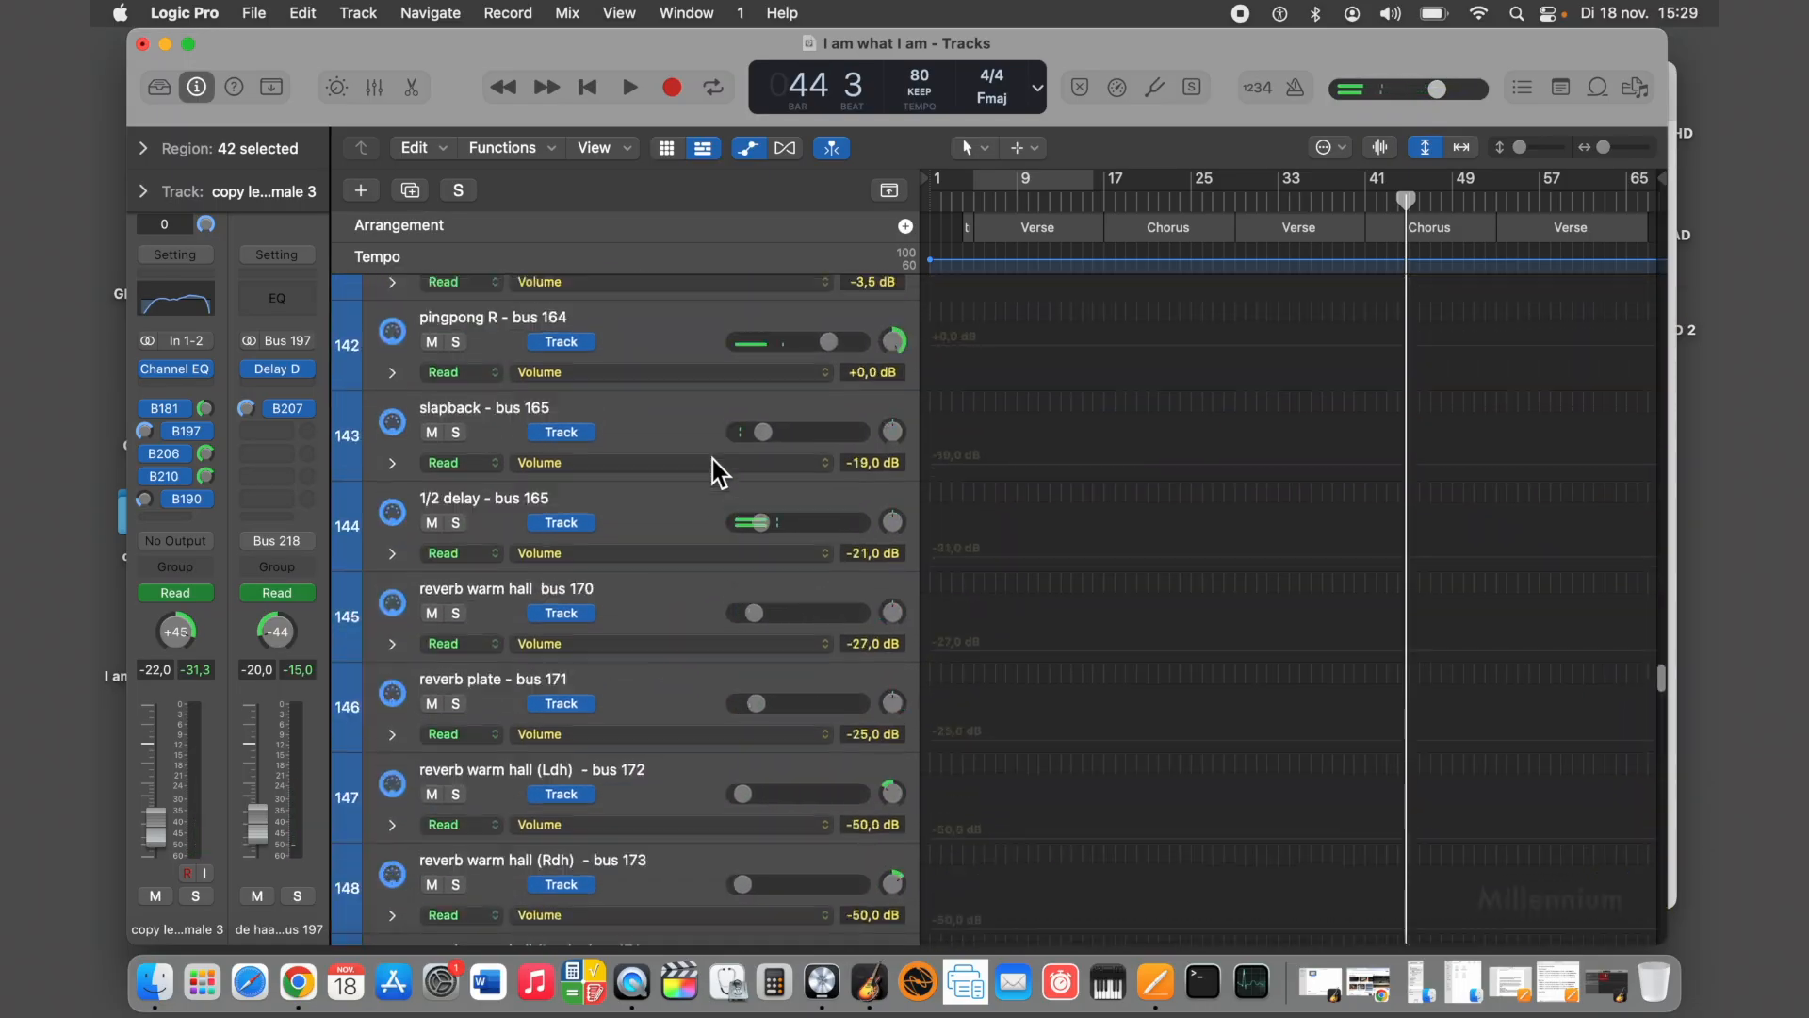
scroll(713, 458, up, 18)
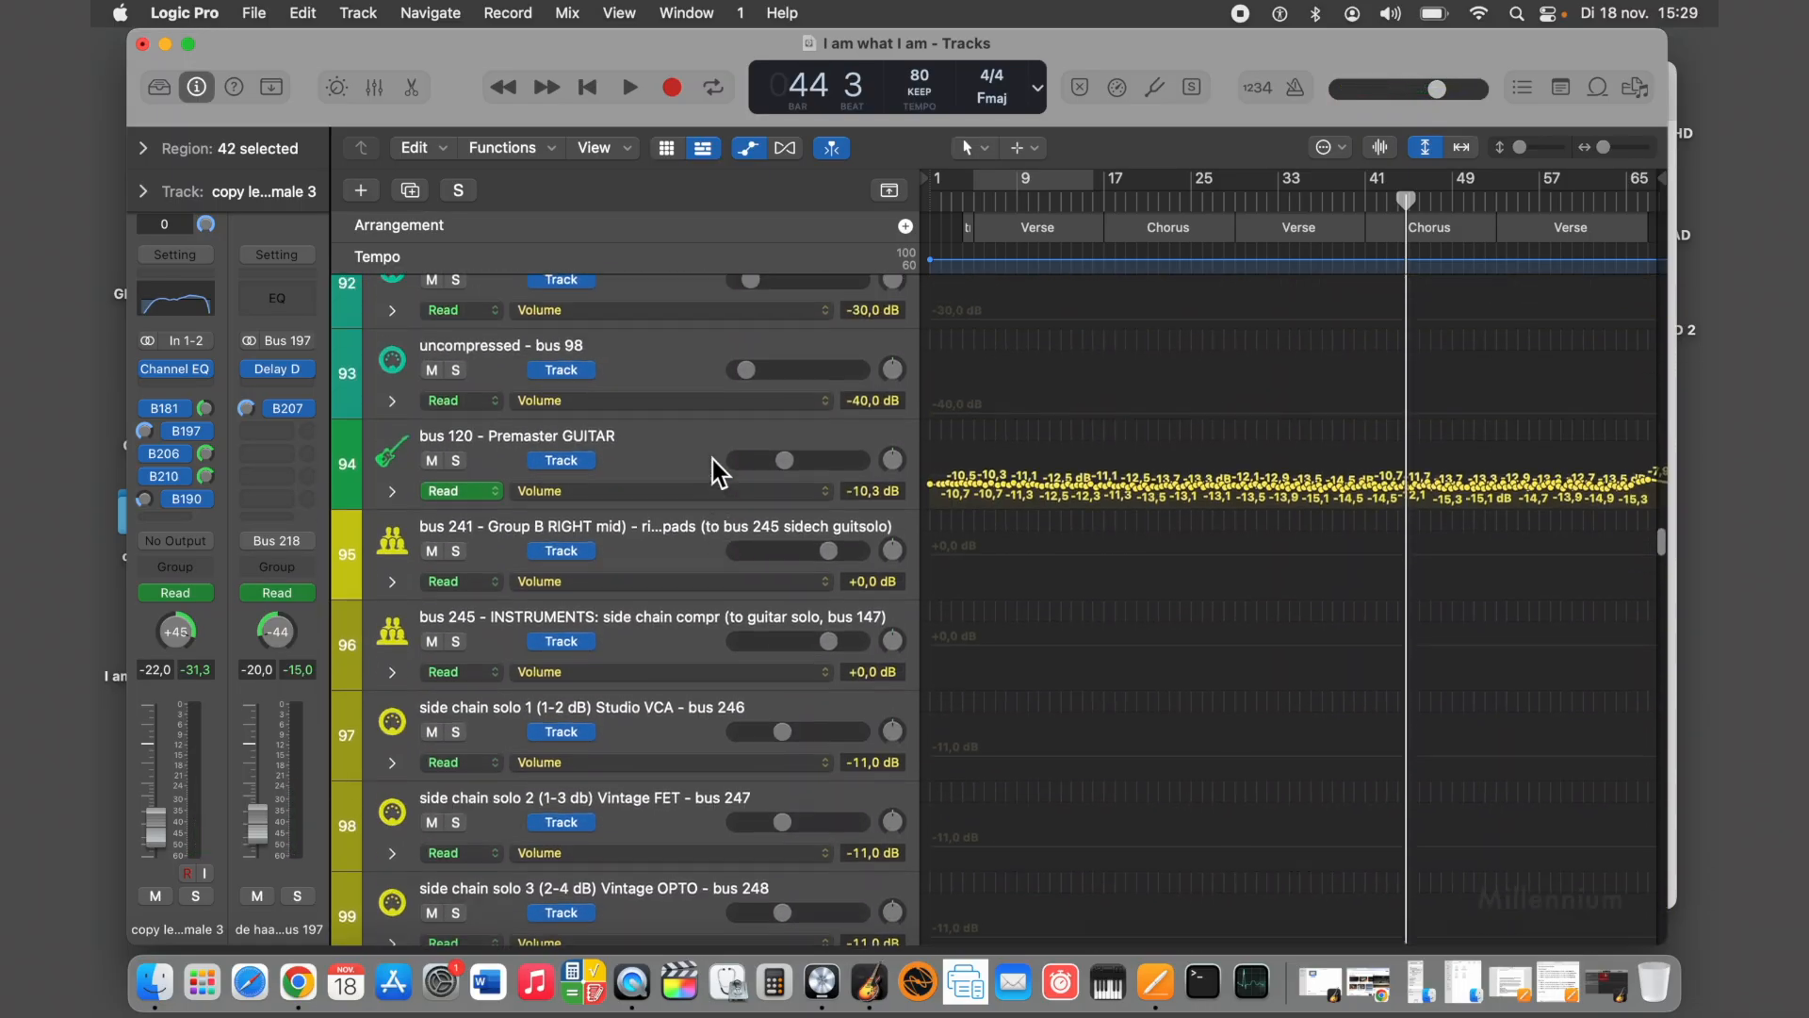
scroll(713, 459, up, 10)
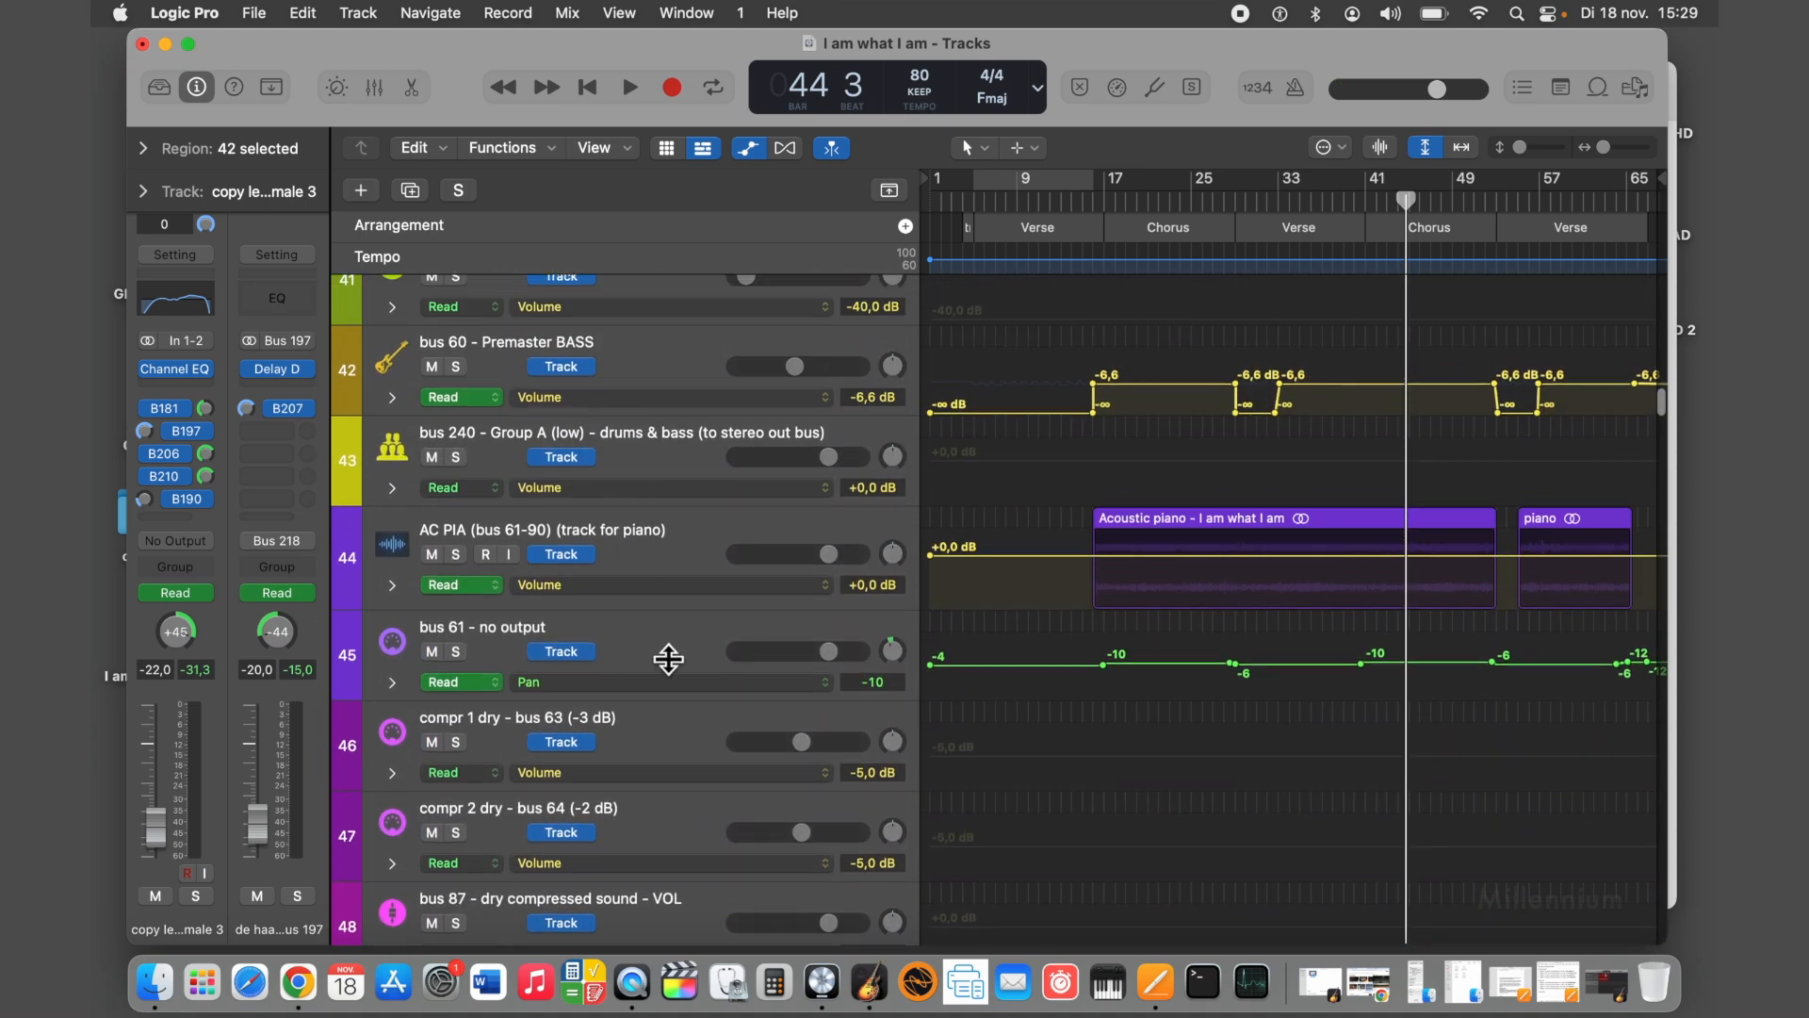
scroll(677, 731, down, 5)
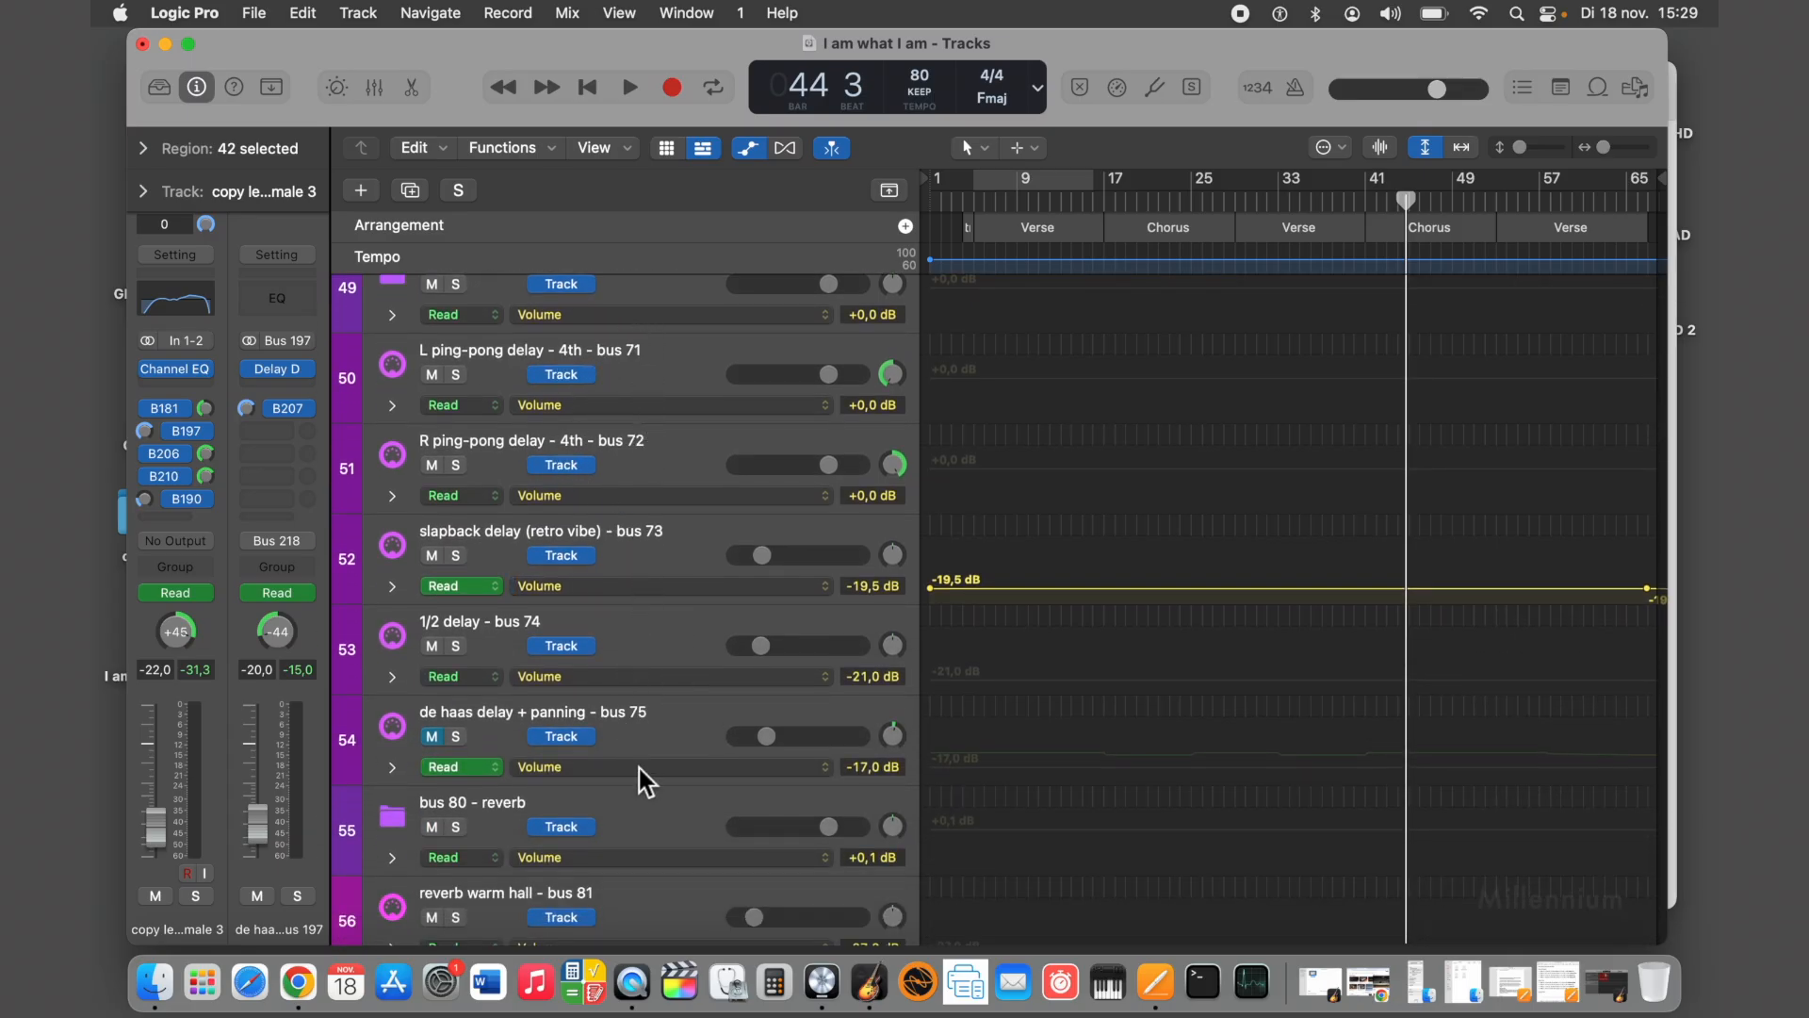
scroll(646, 771, down, 5)
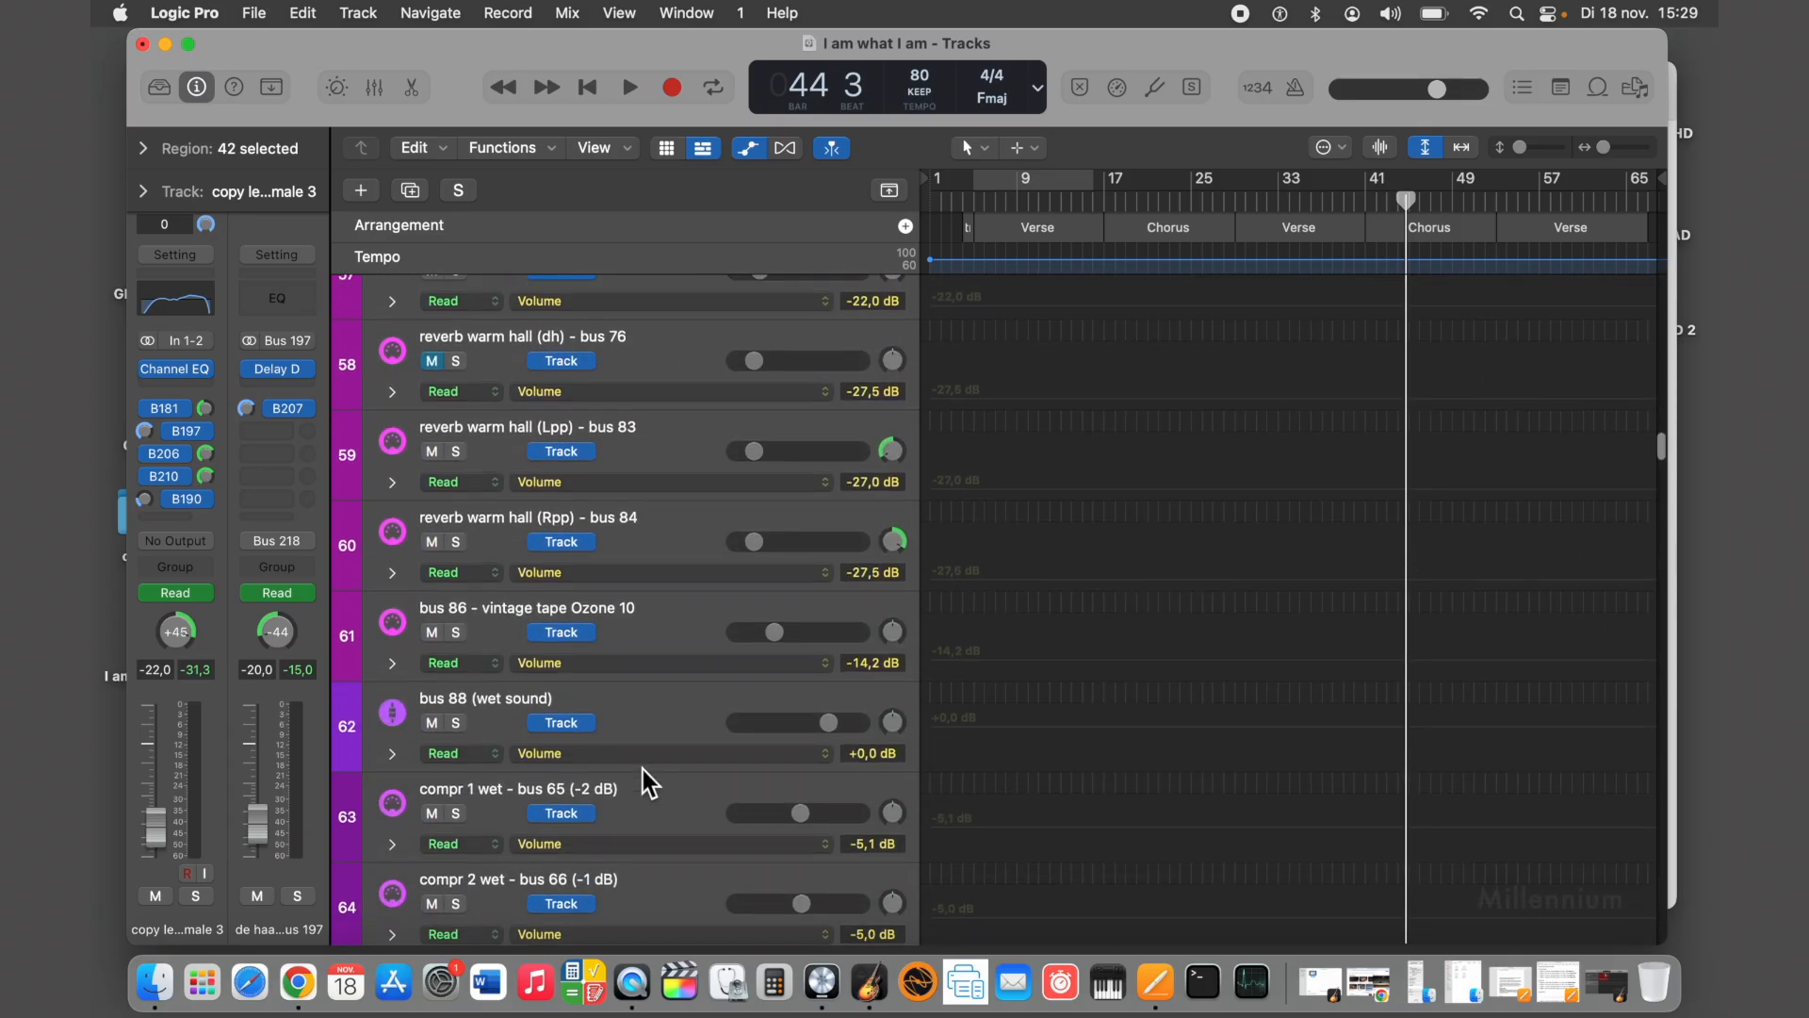
Follow the piano's wet compression buses to the end and display the channel strip of bus 90 - Premaster AC PIA
scroll(643, 770, down, 2)
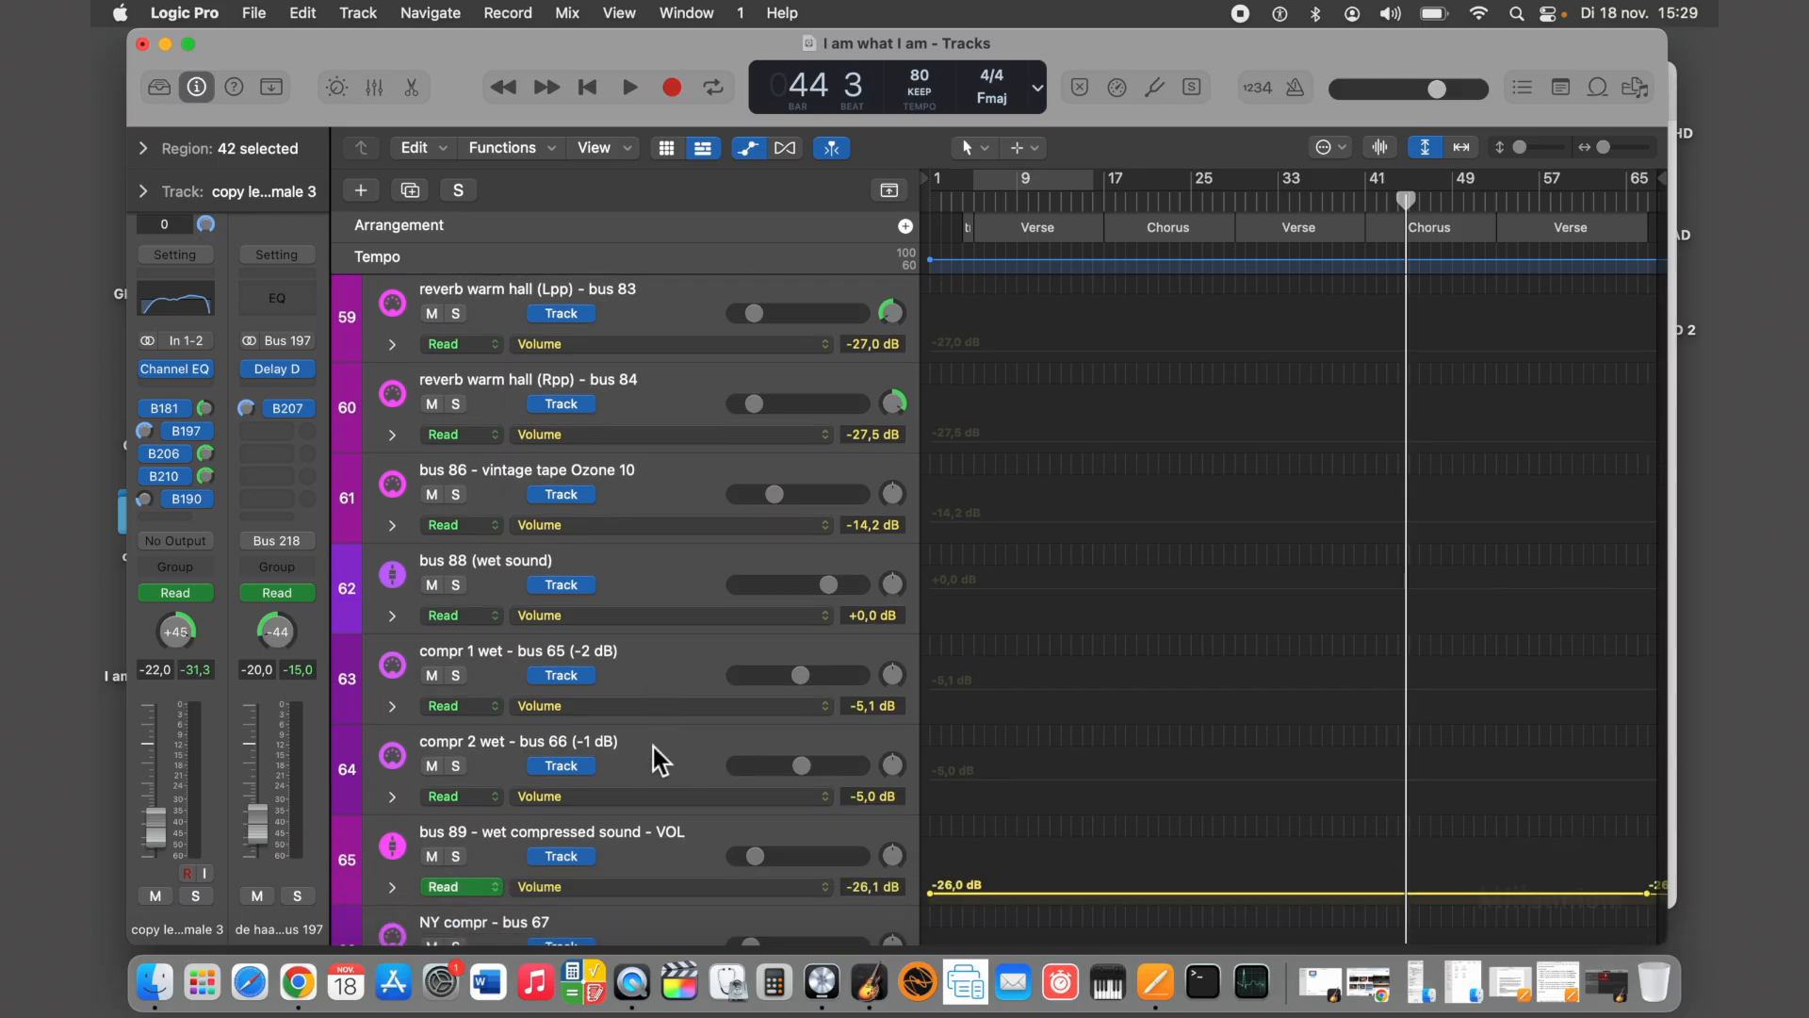
scroll(653, 746, down, 5)
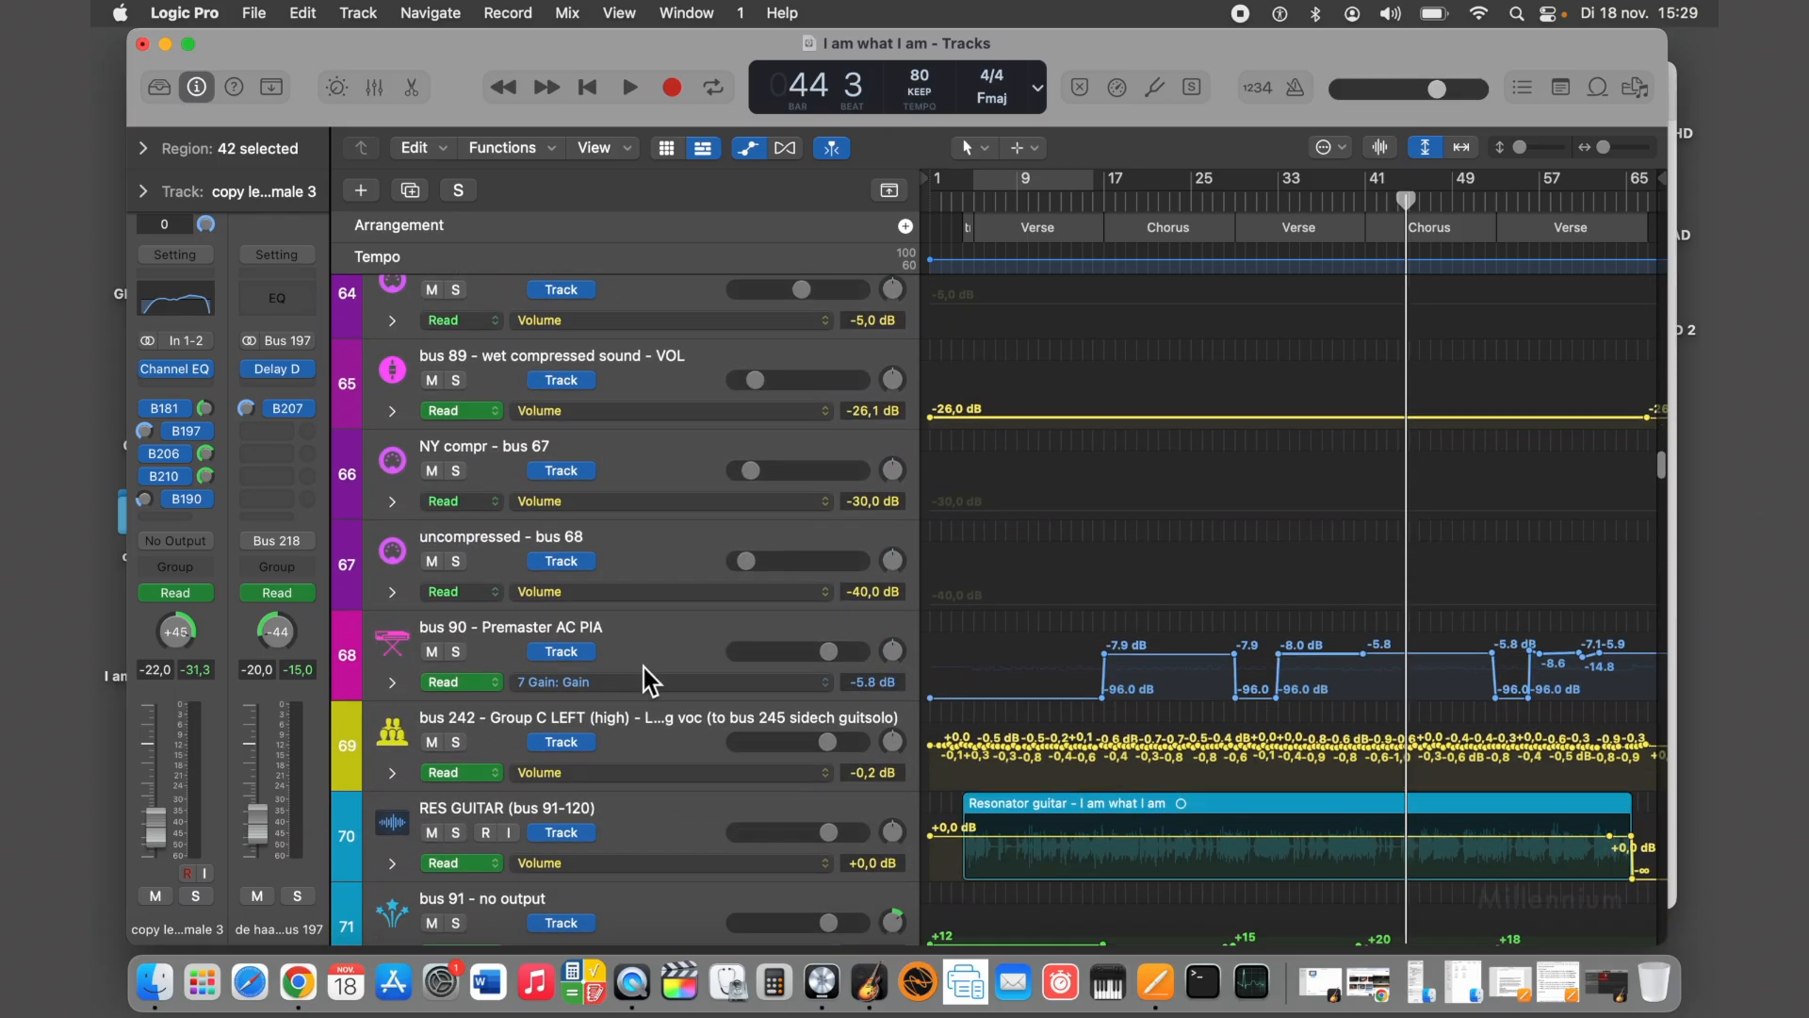
click(643, 713)
click(640, 644)
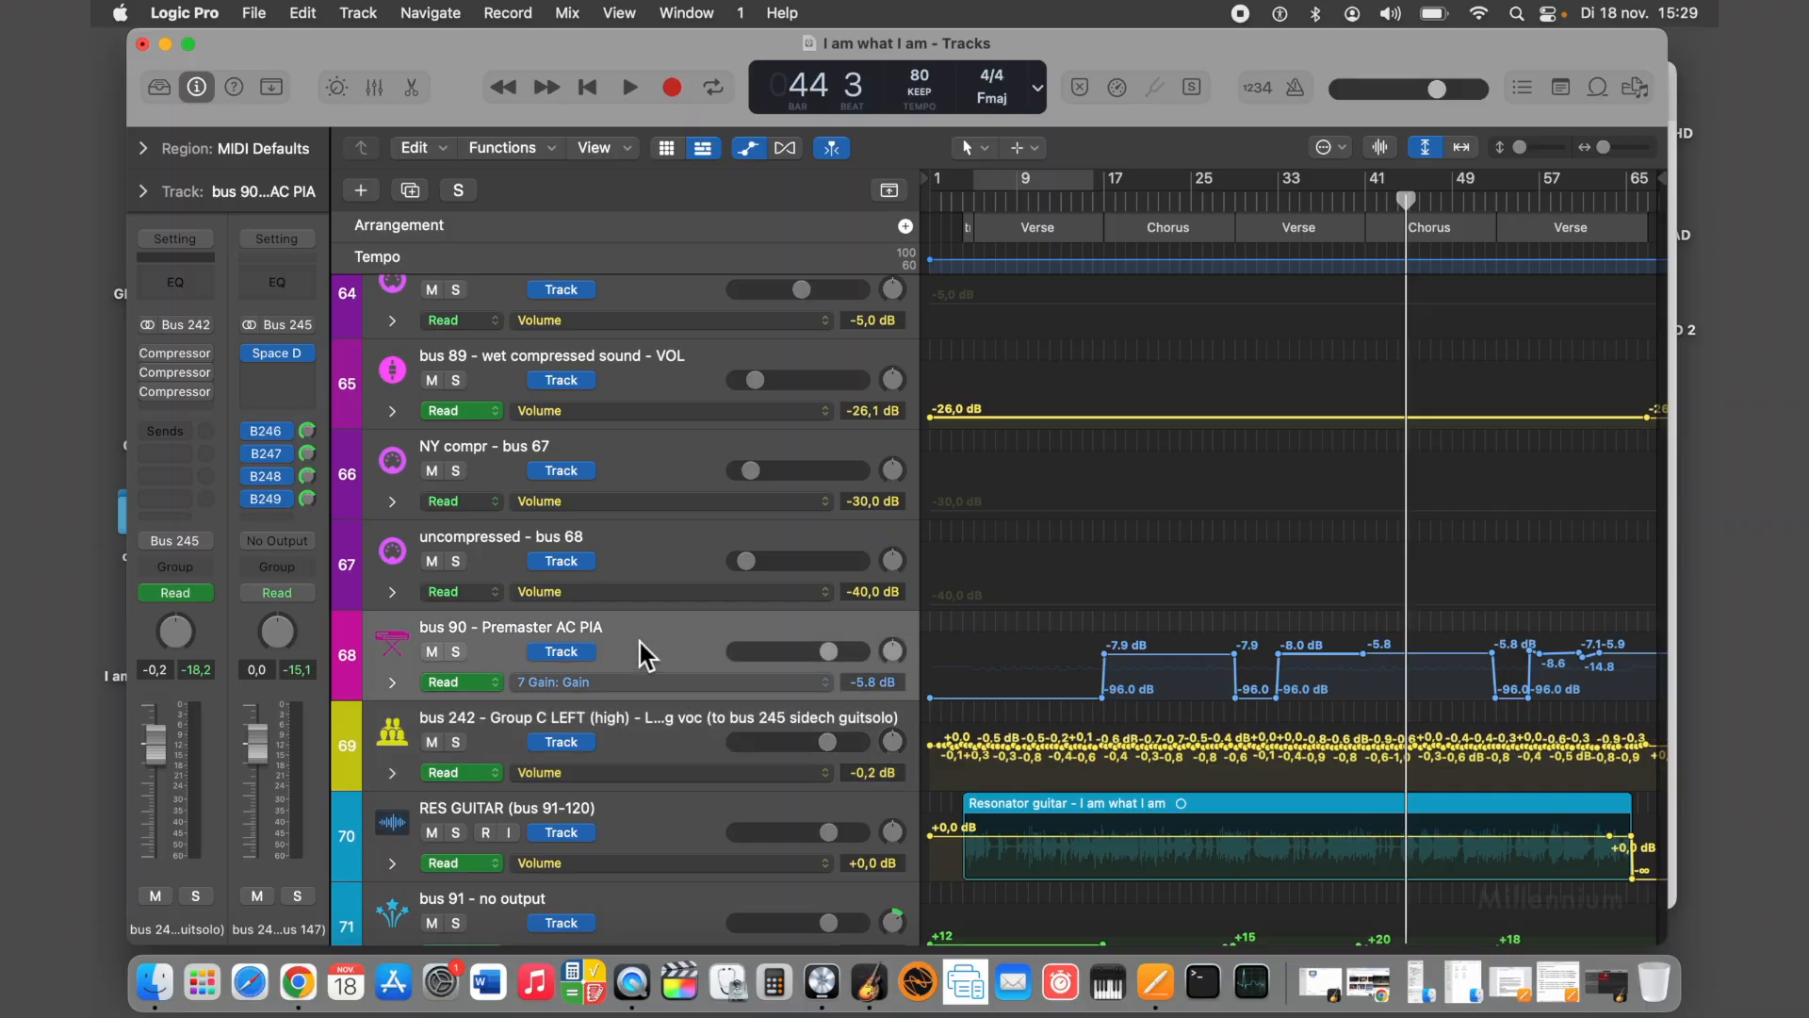
Go through the resonator guitar's bus chain and display the channel strip of bus 120 - Premaster GUITAR
scroll(640, 641, down, 20)
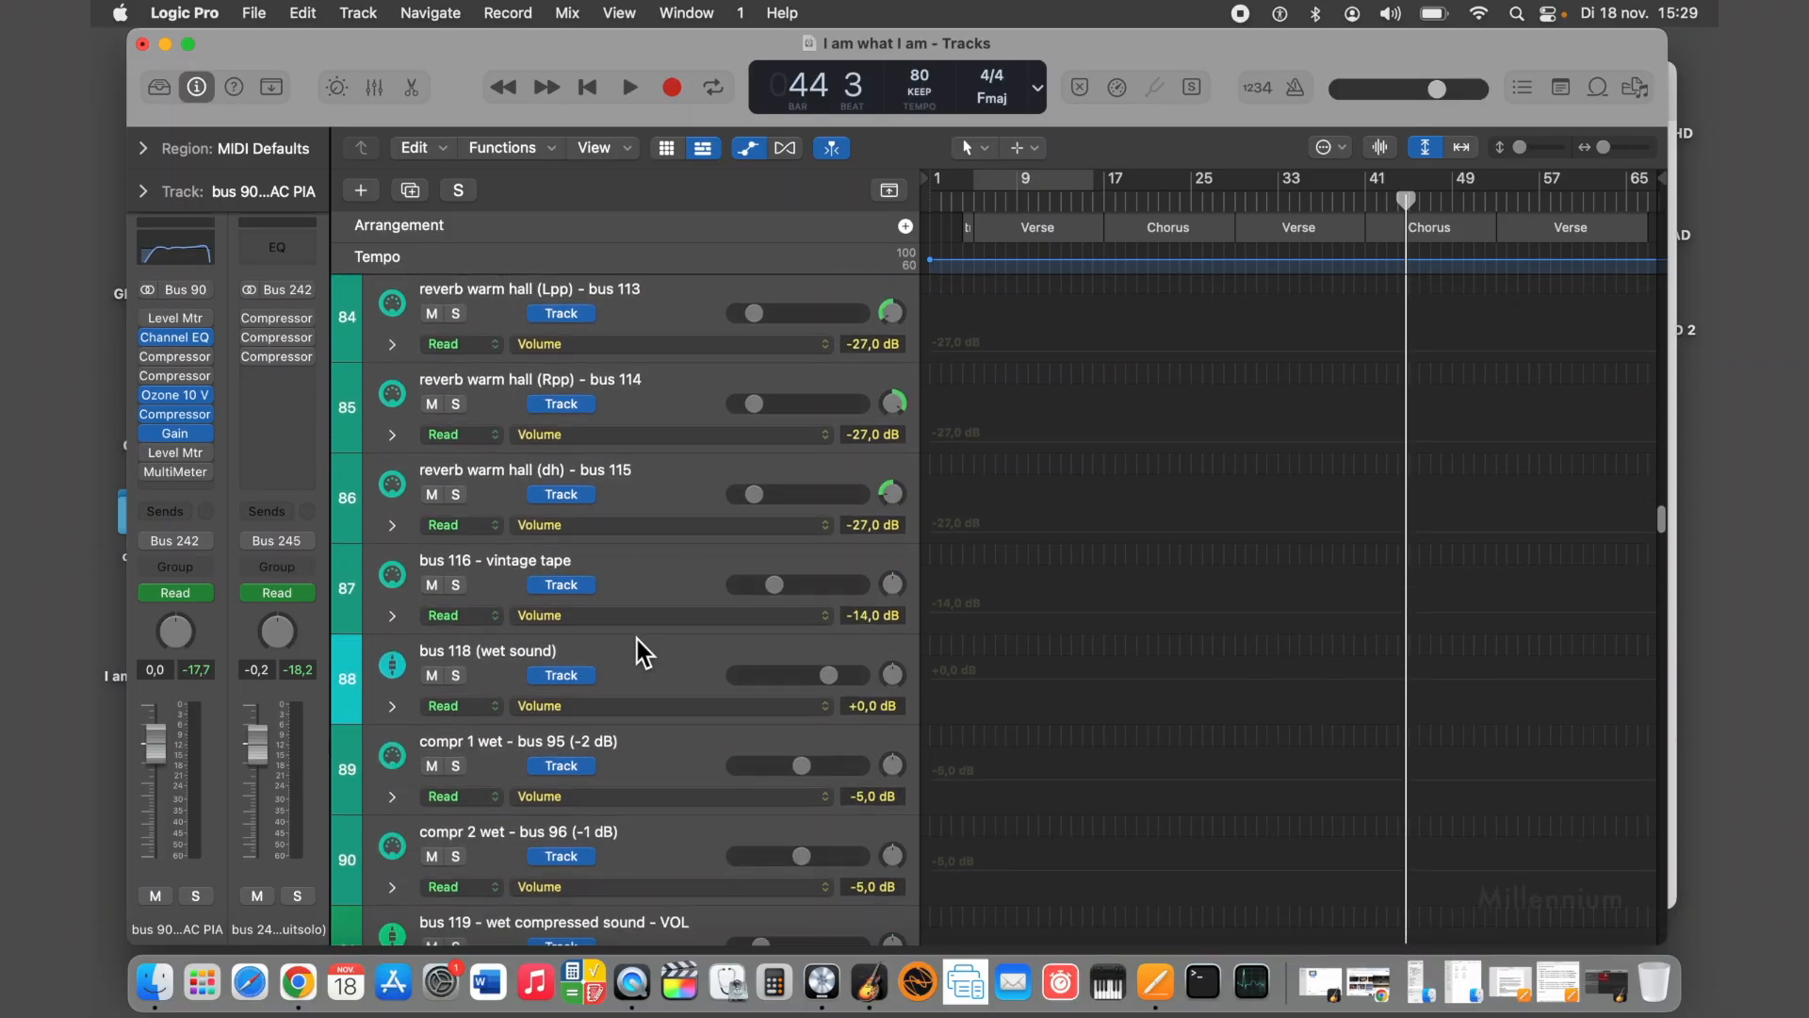
scroll(637, 640, down, 1)
click(648, 577)
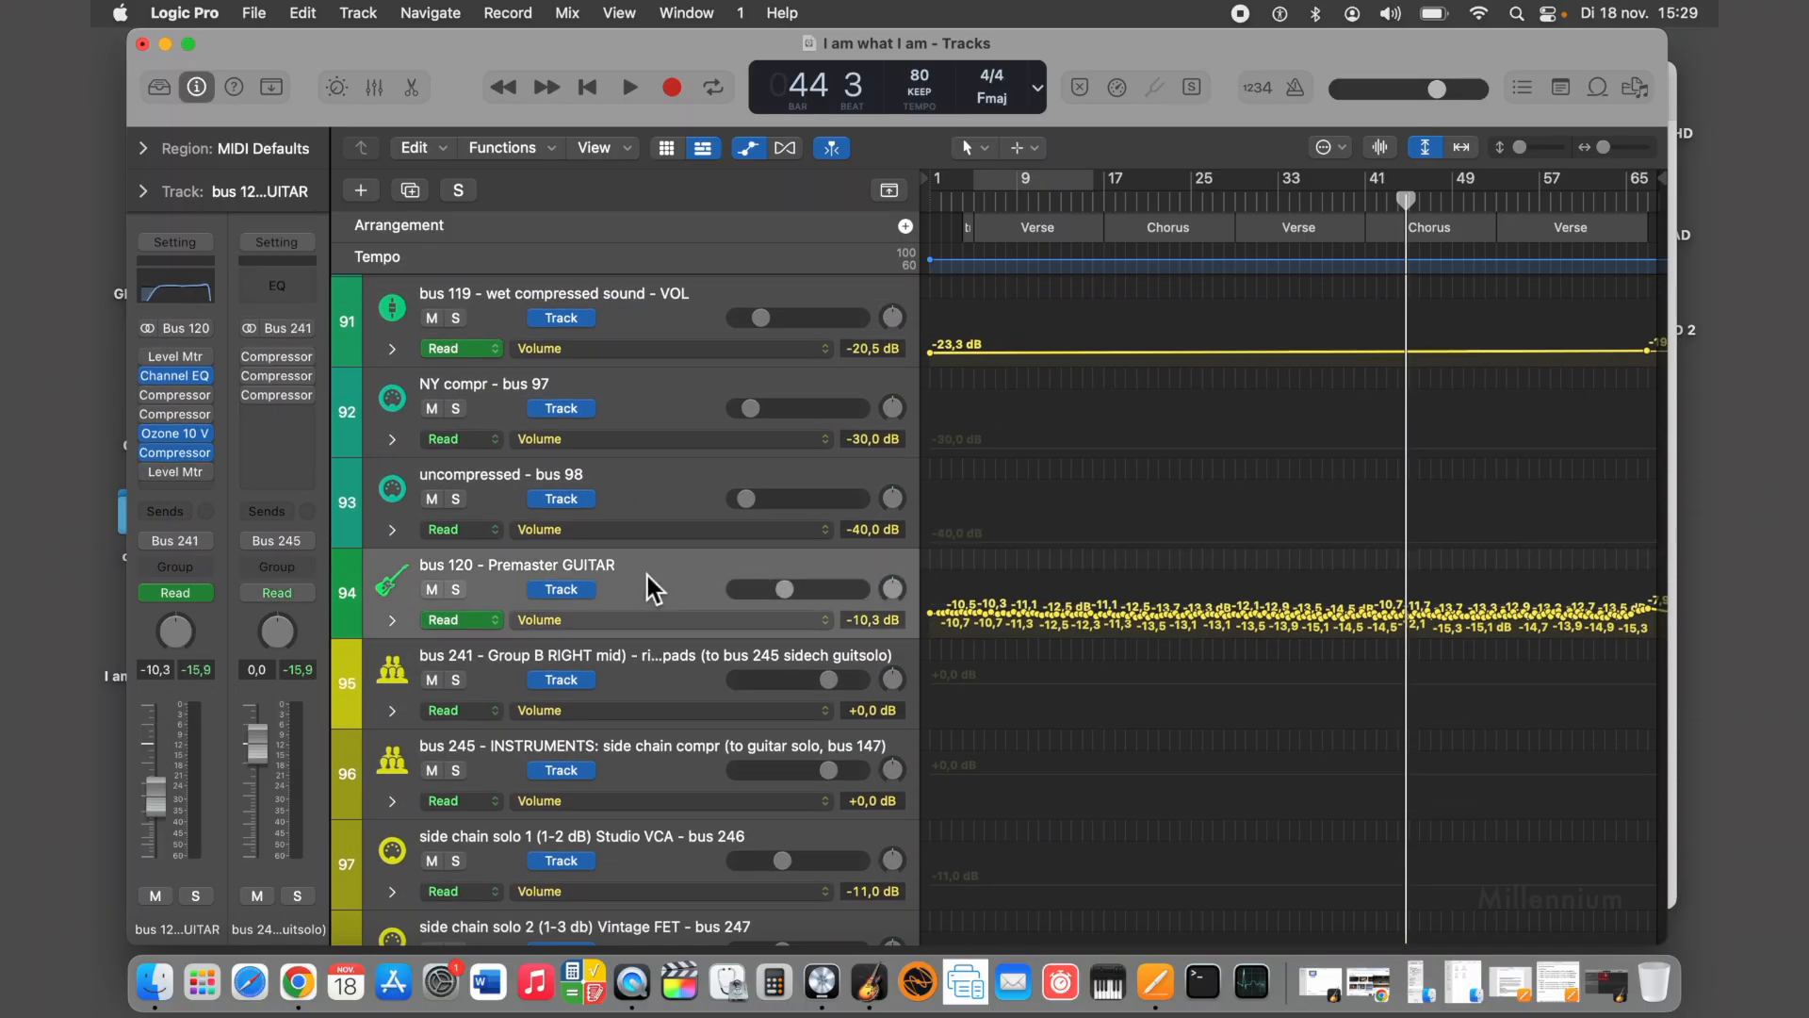
Go past the remaining instrument and vocal buses to the last track and display the STEREO MASTER BUS channel strip
scroll(641, 781, down, 20)
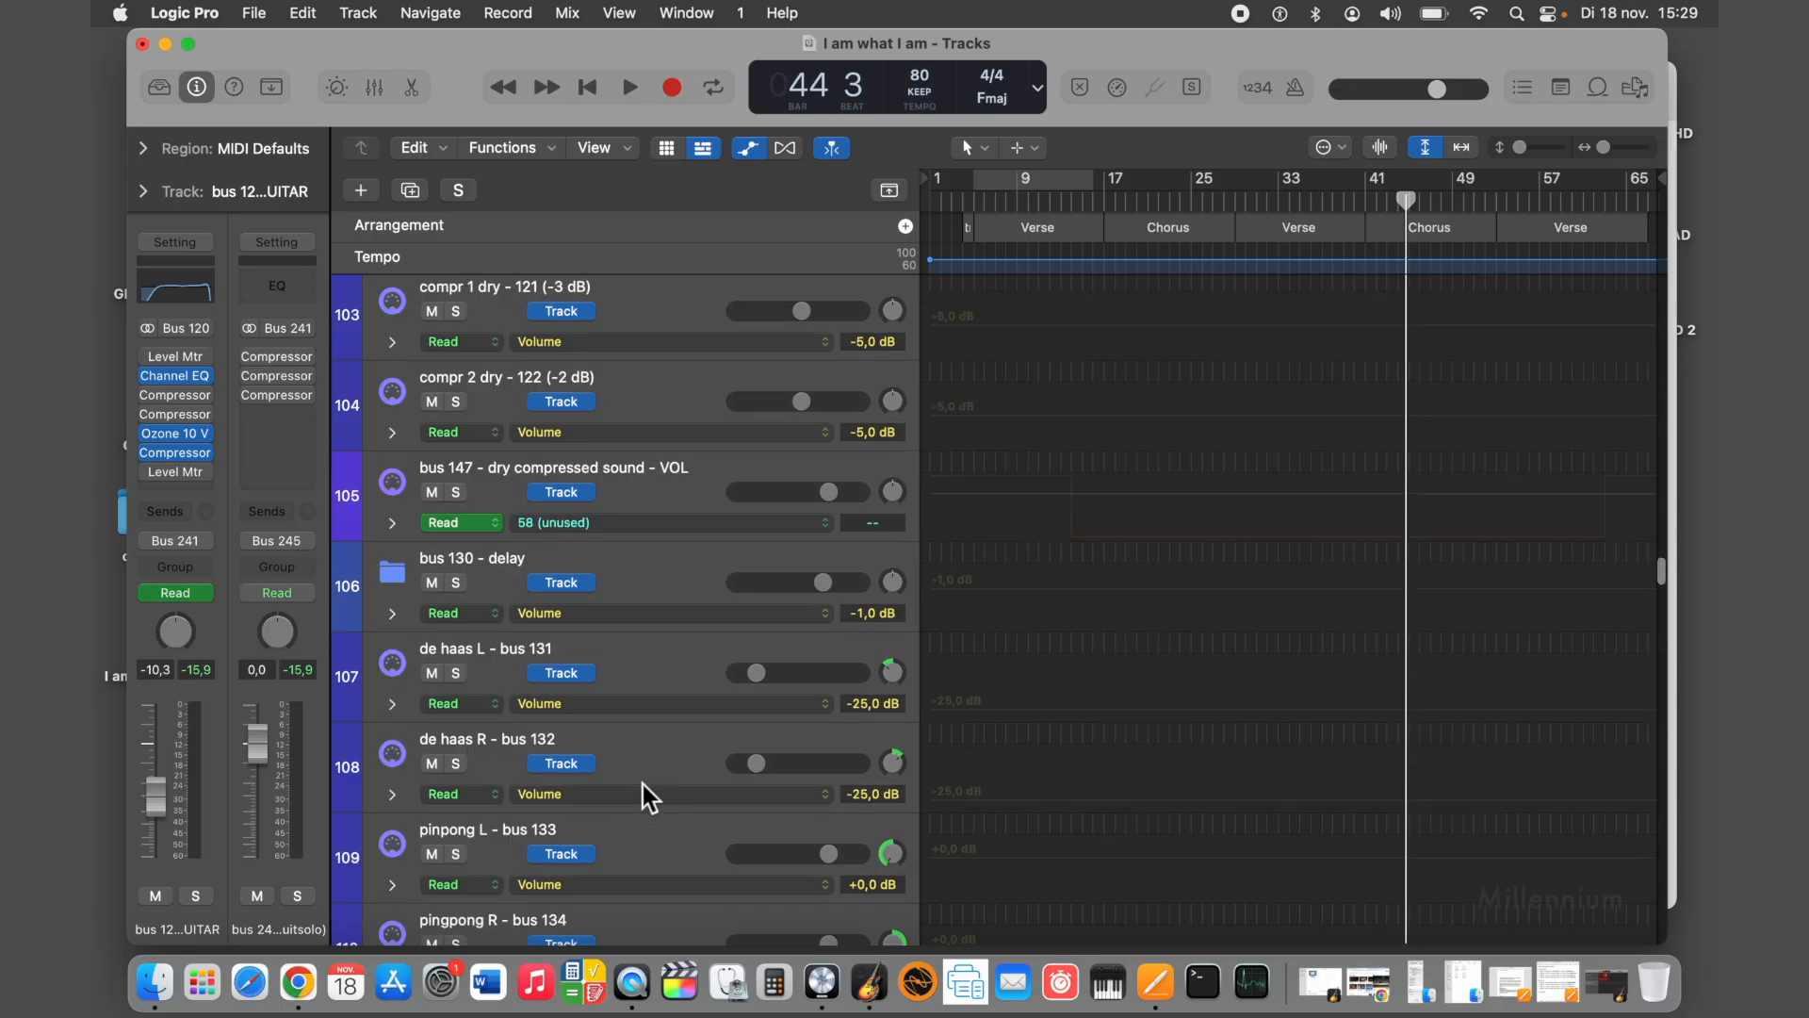
scroll(640, 780, down, 20)
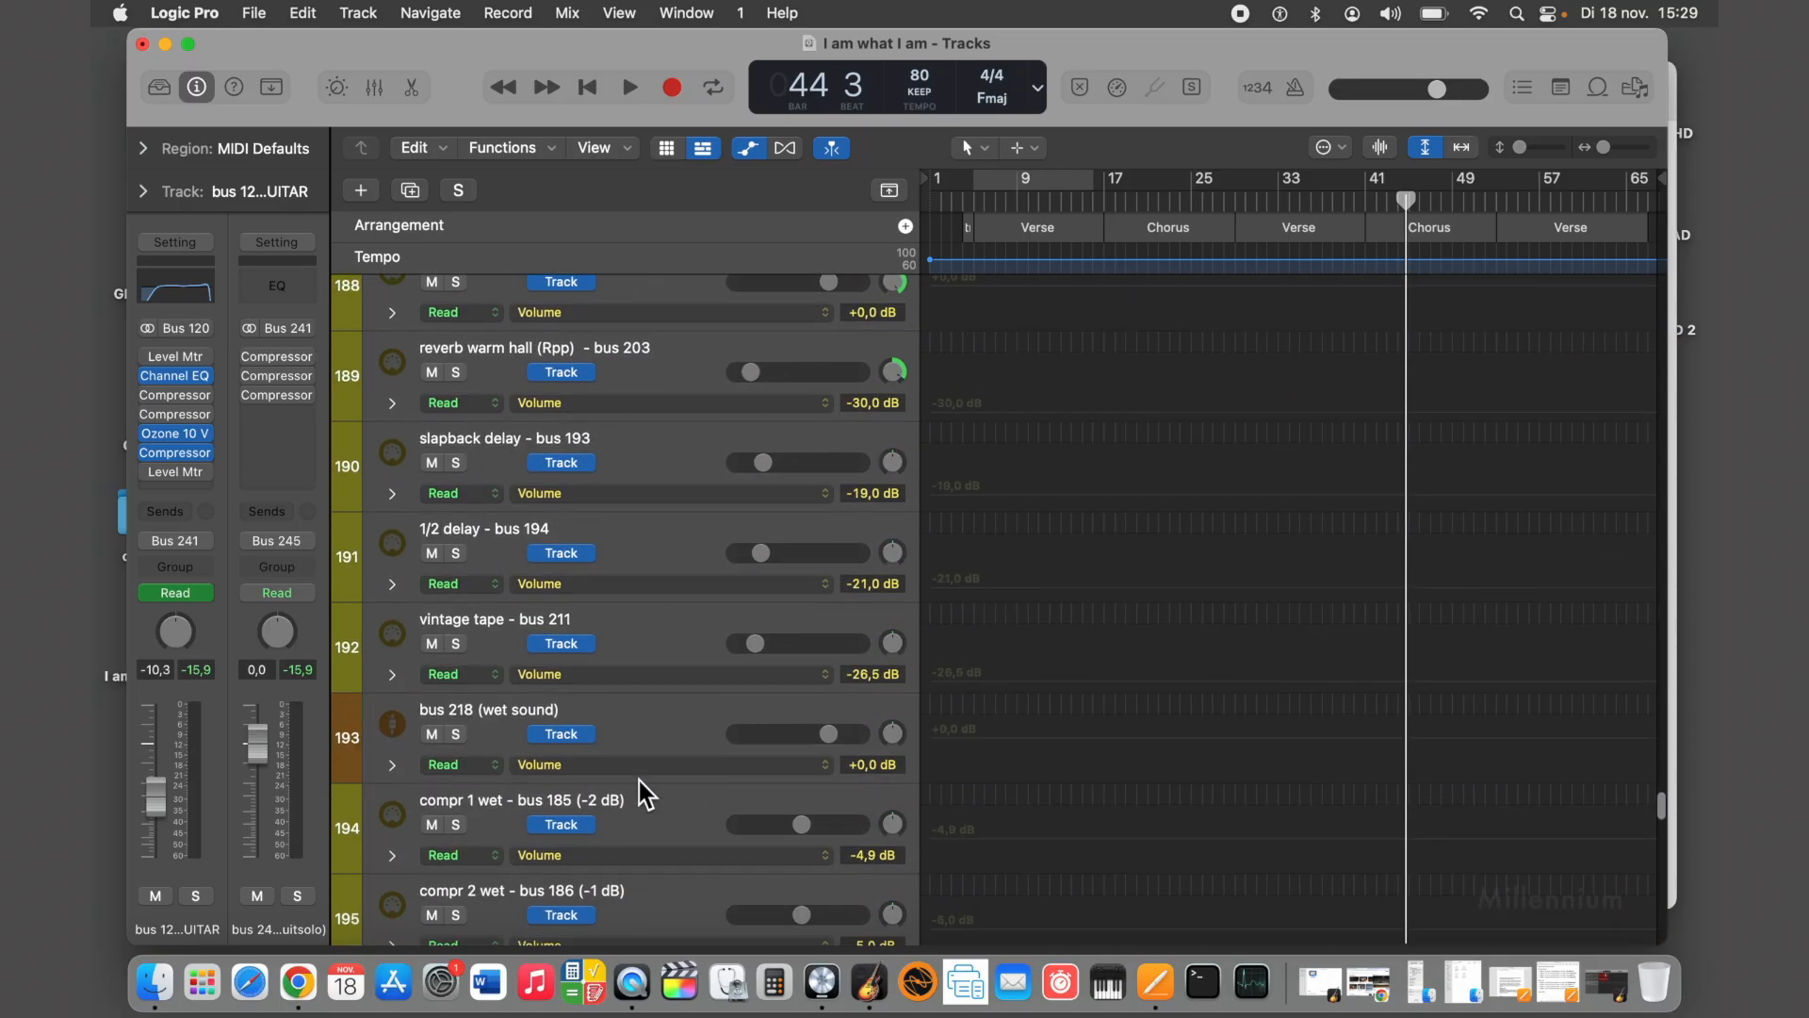
scroll(639, 781, down, 5)
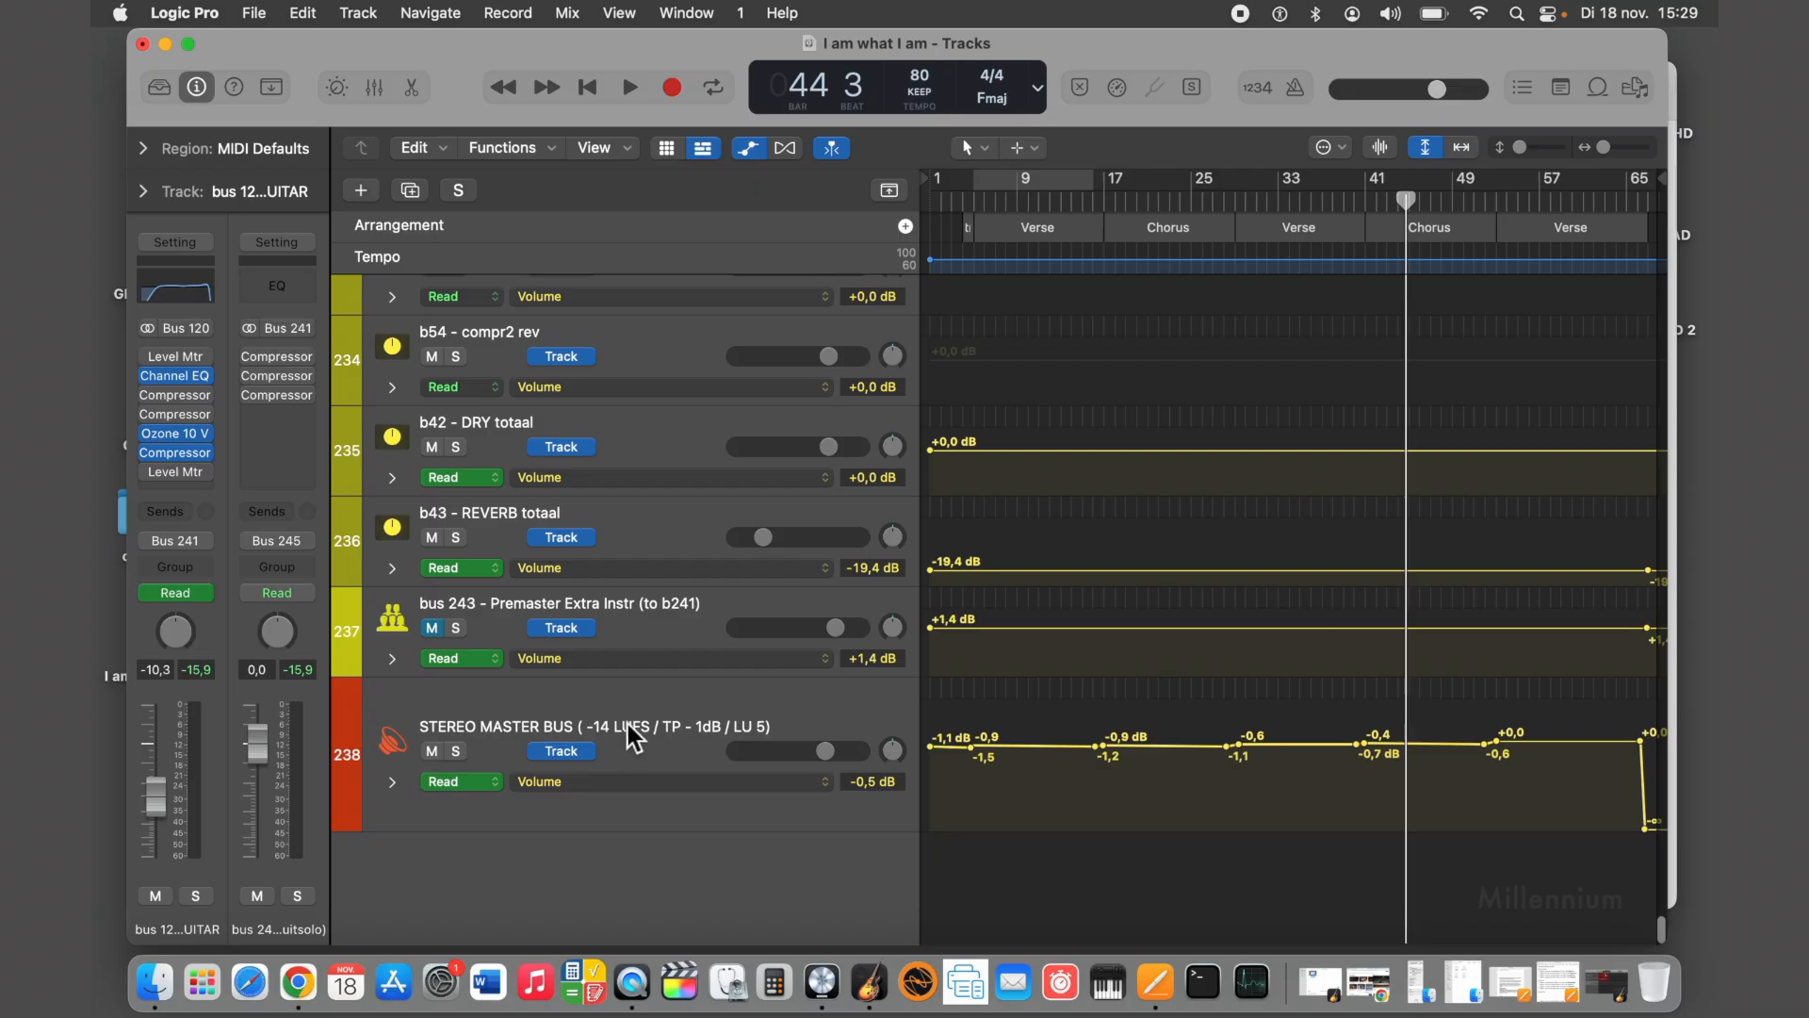
click(629, 722)
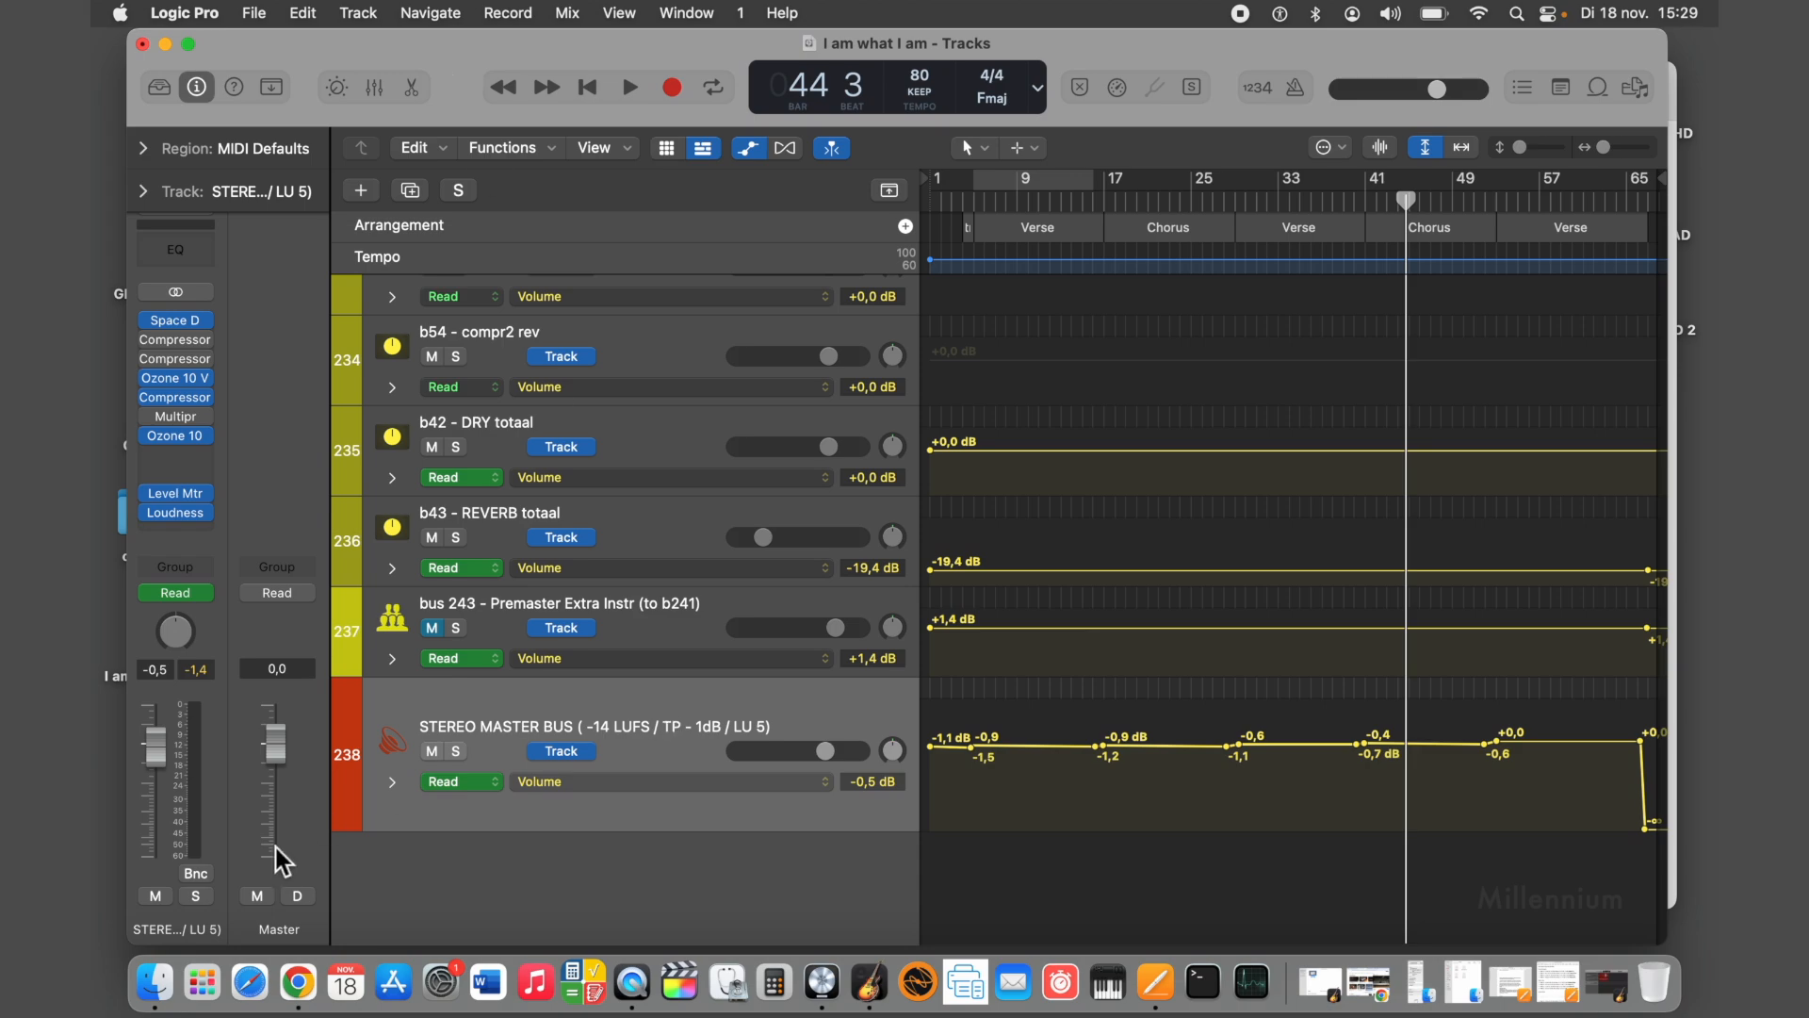
Switch to Chrome and compare the Neve mixing console photo with the compressor and reverb rack results, ending on the DAW list search
click(300, 983)
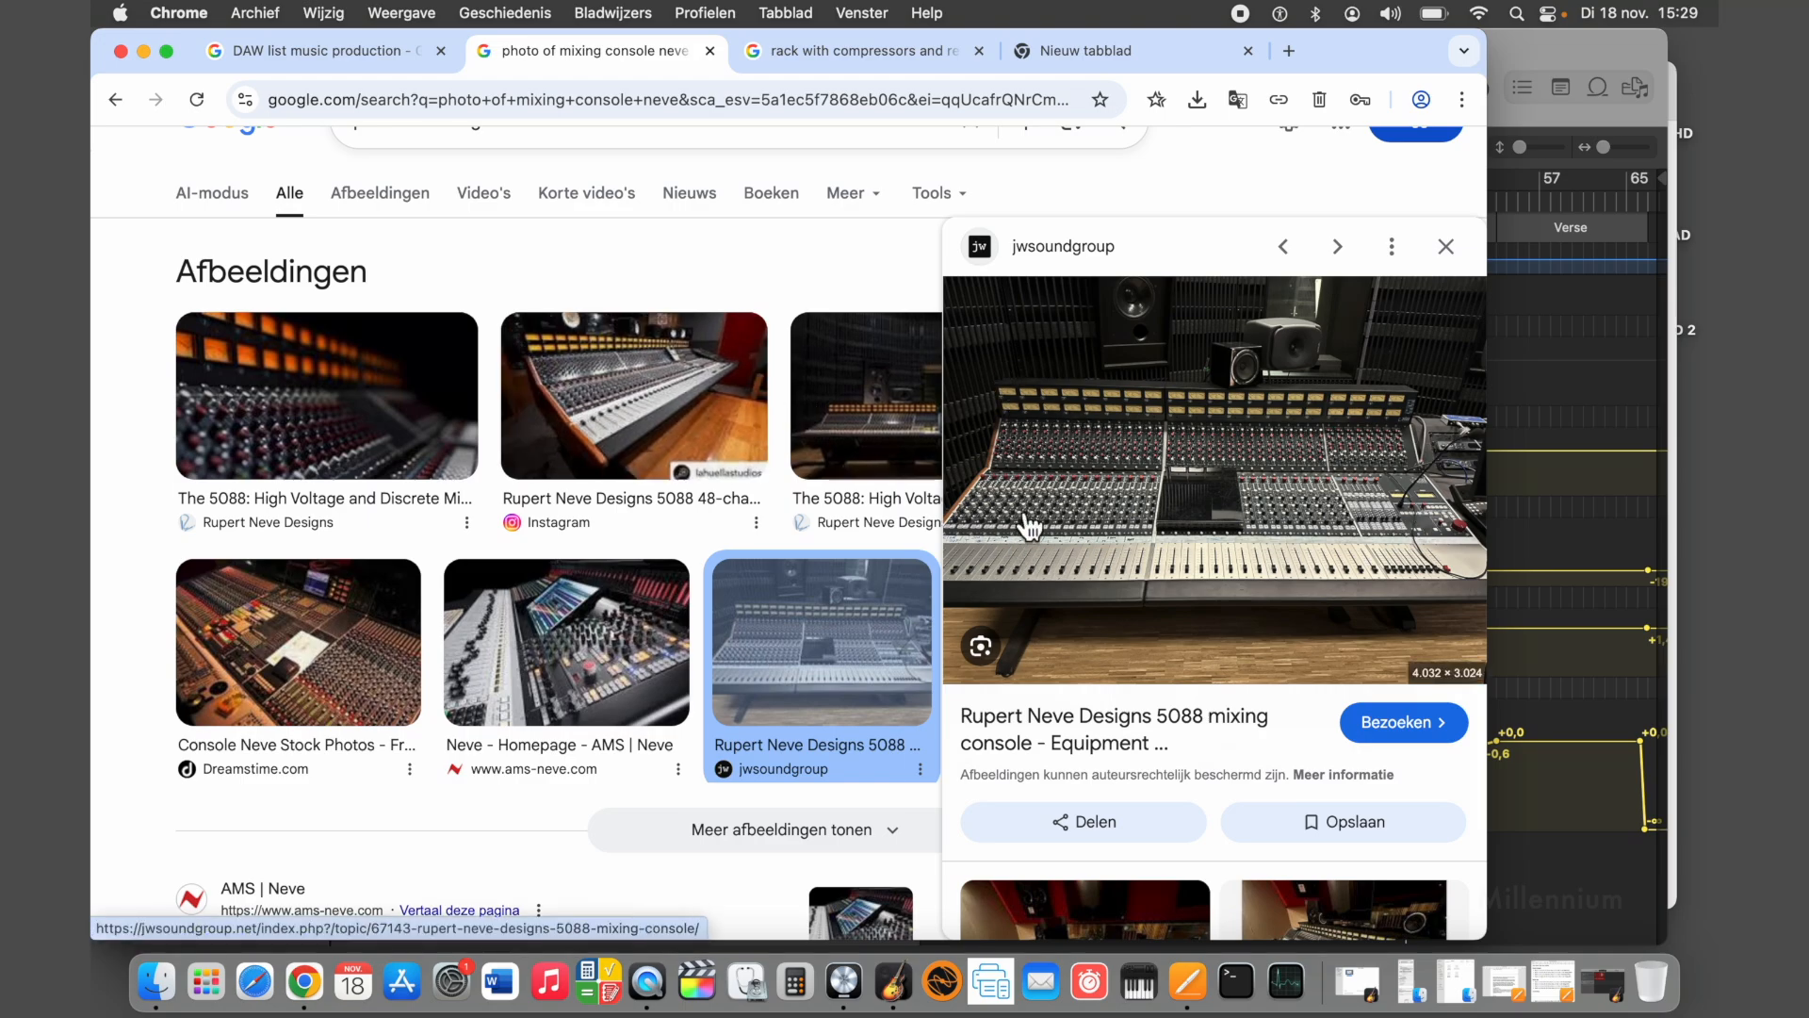
click(890, 50)
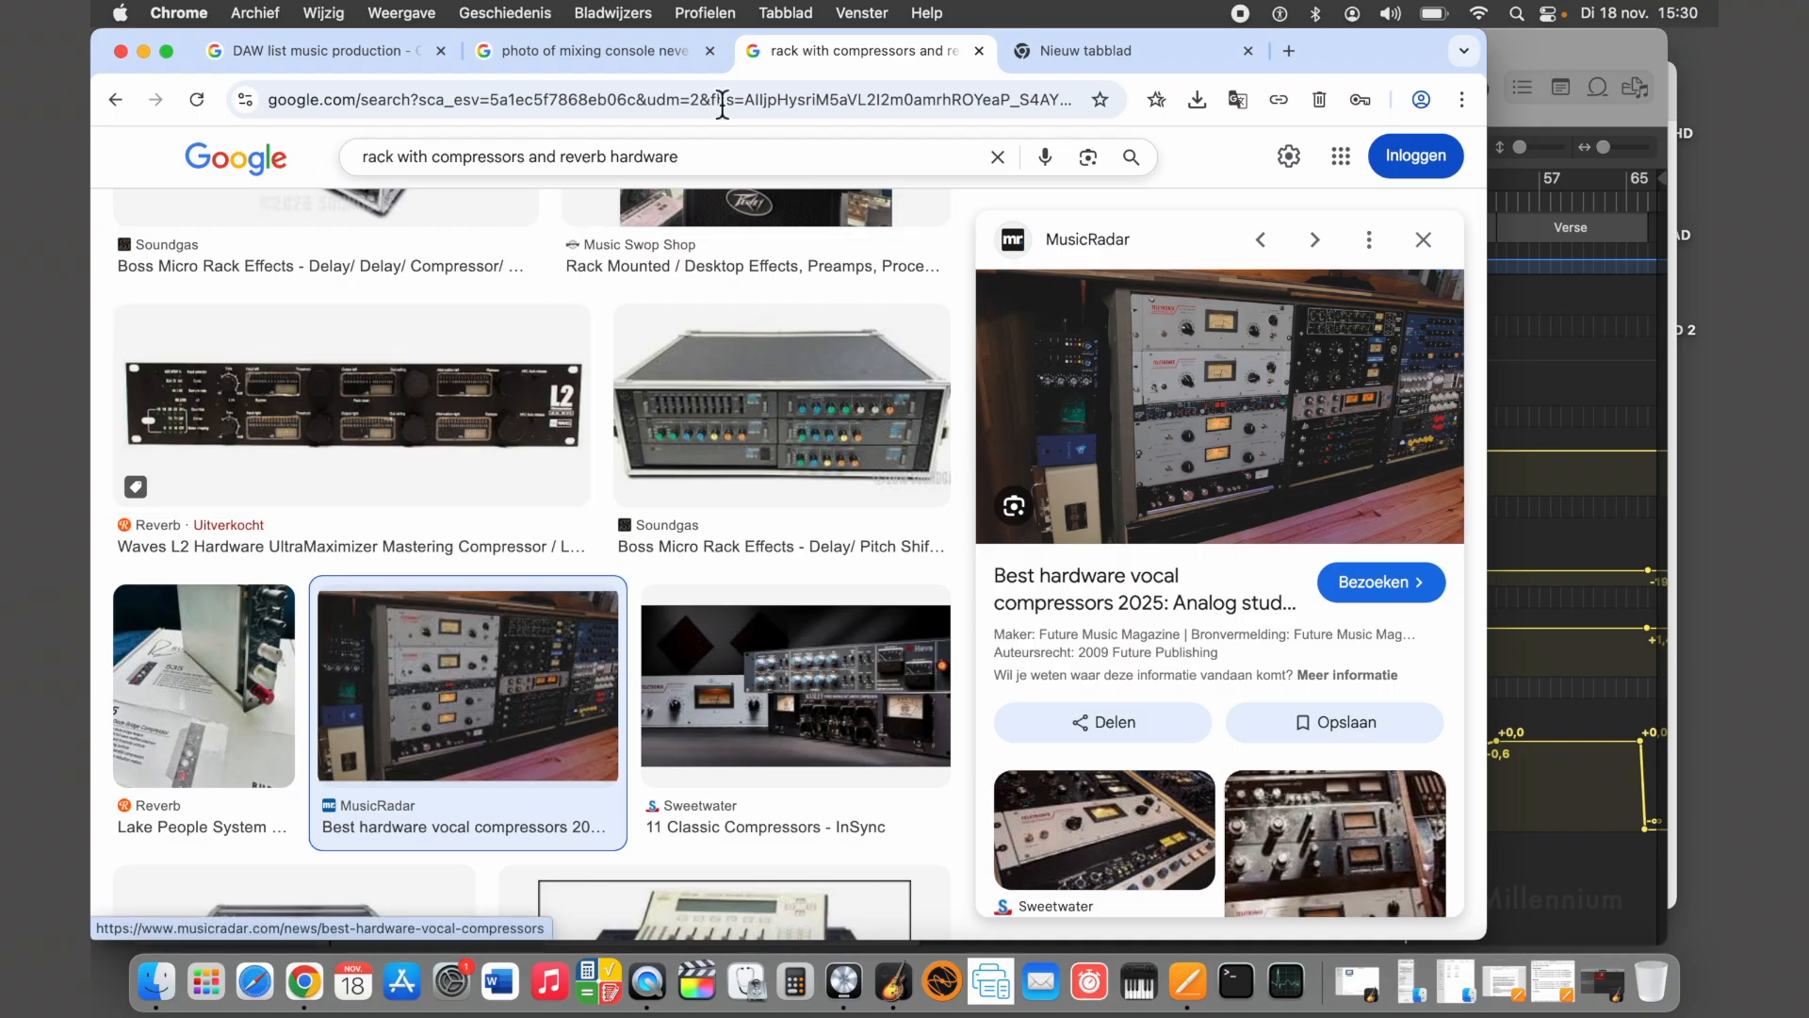
click(1093, 50)
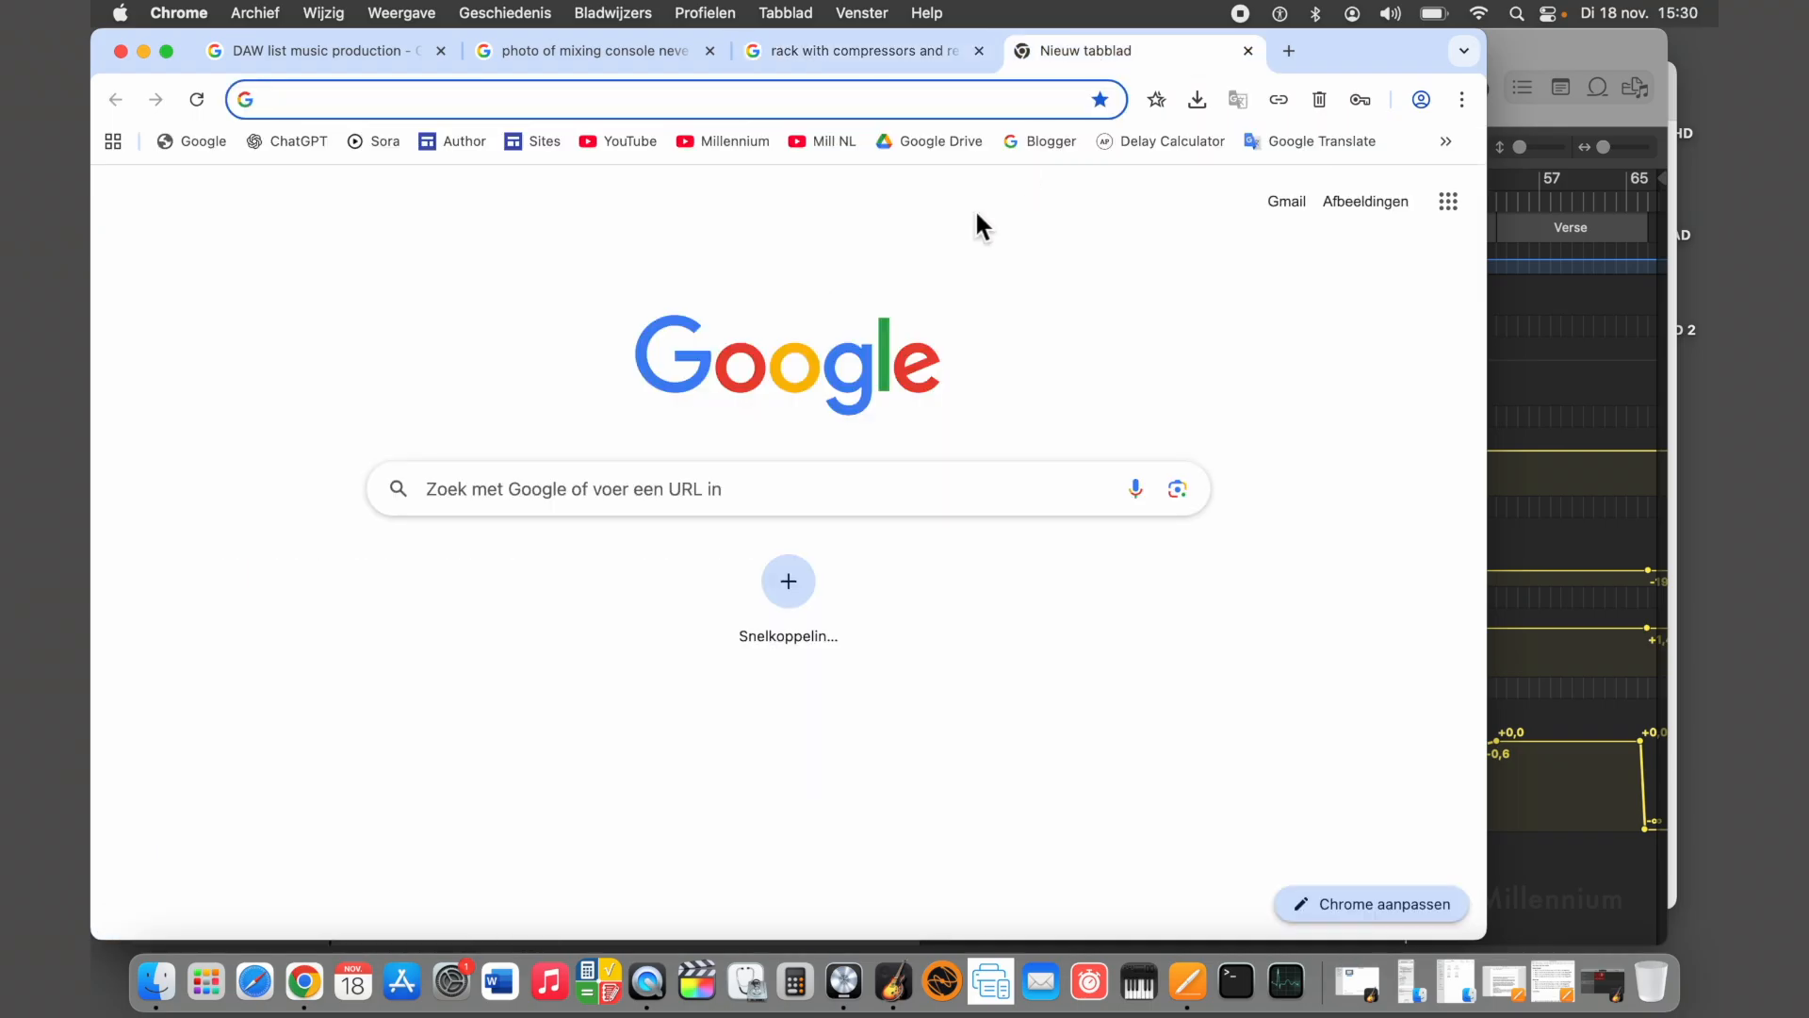
click(831, 58)
click(630, 57)
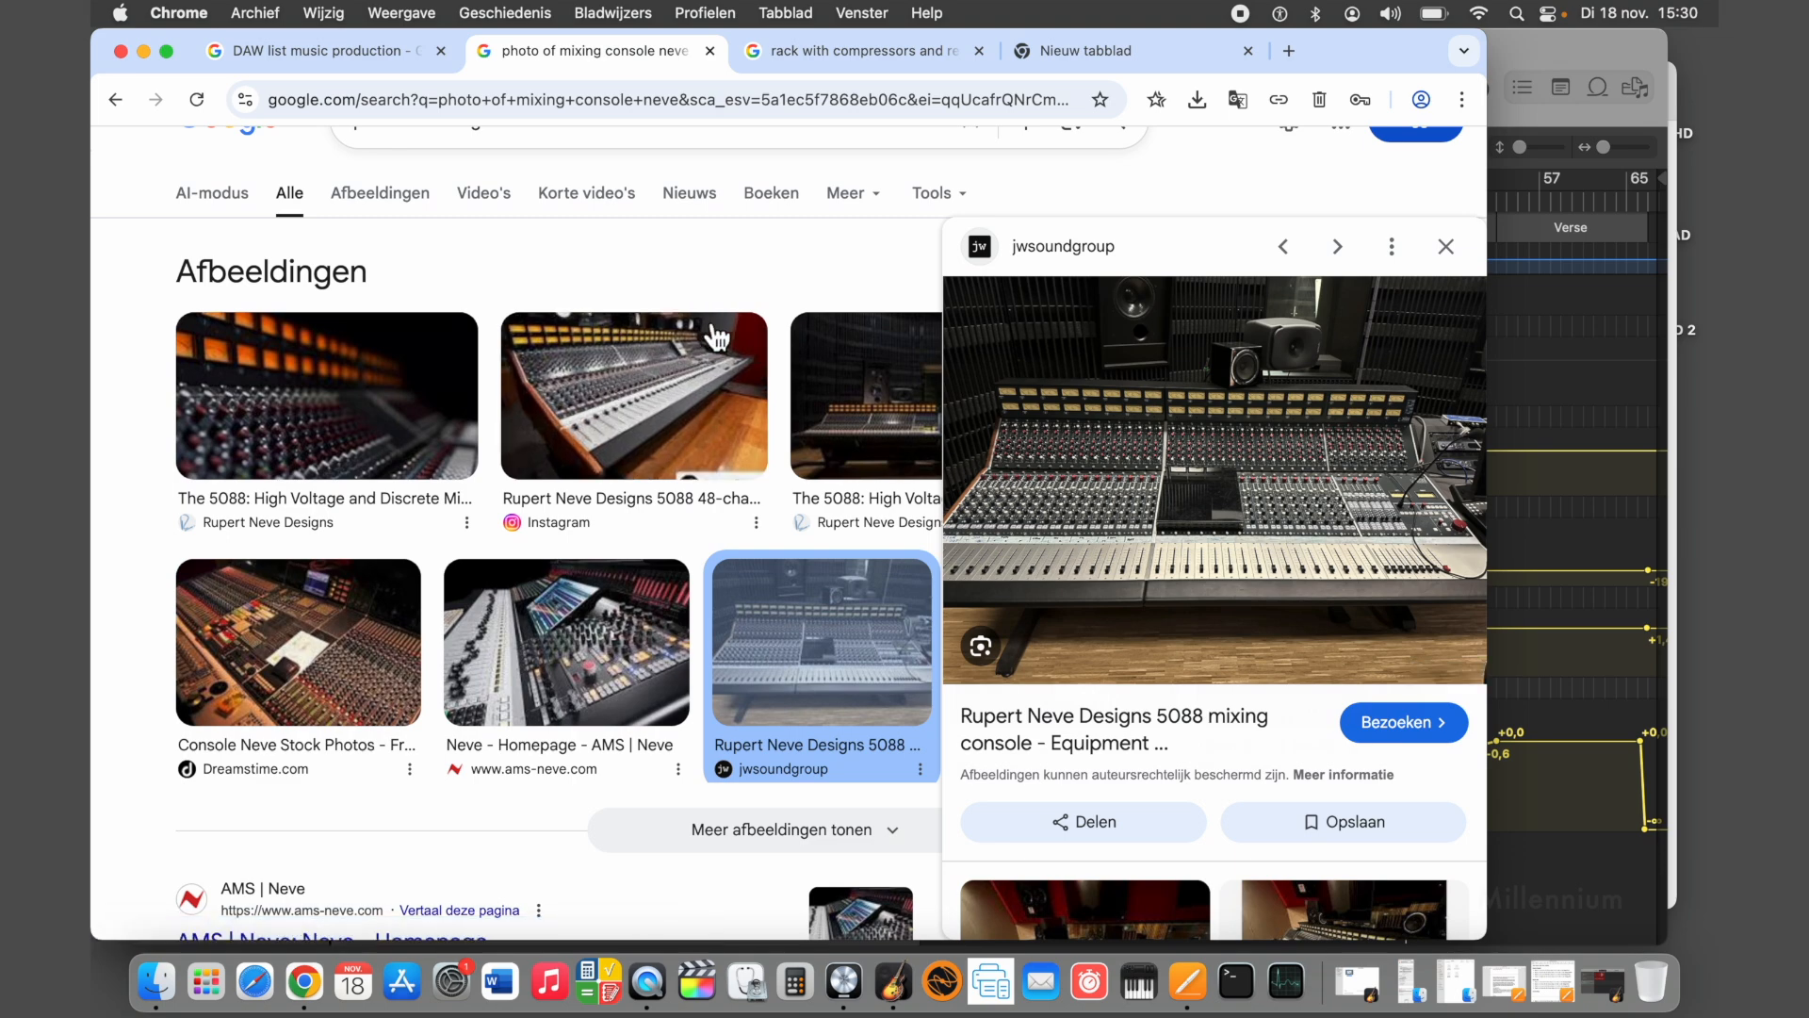
click(1042, 46)
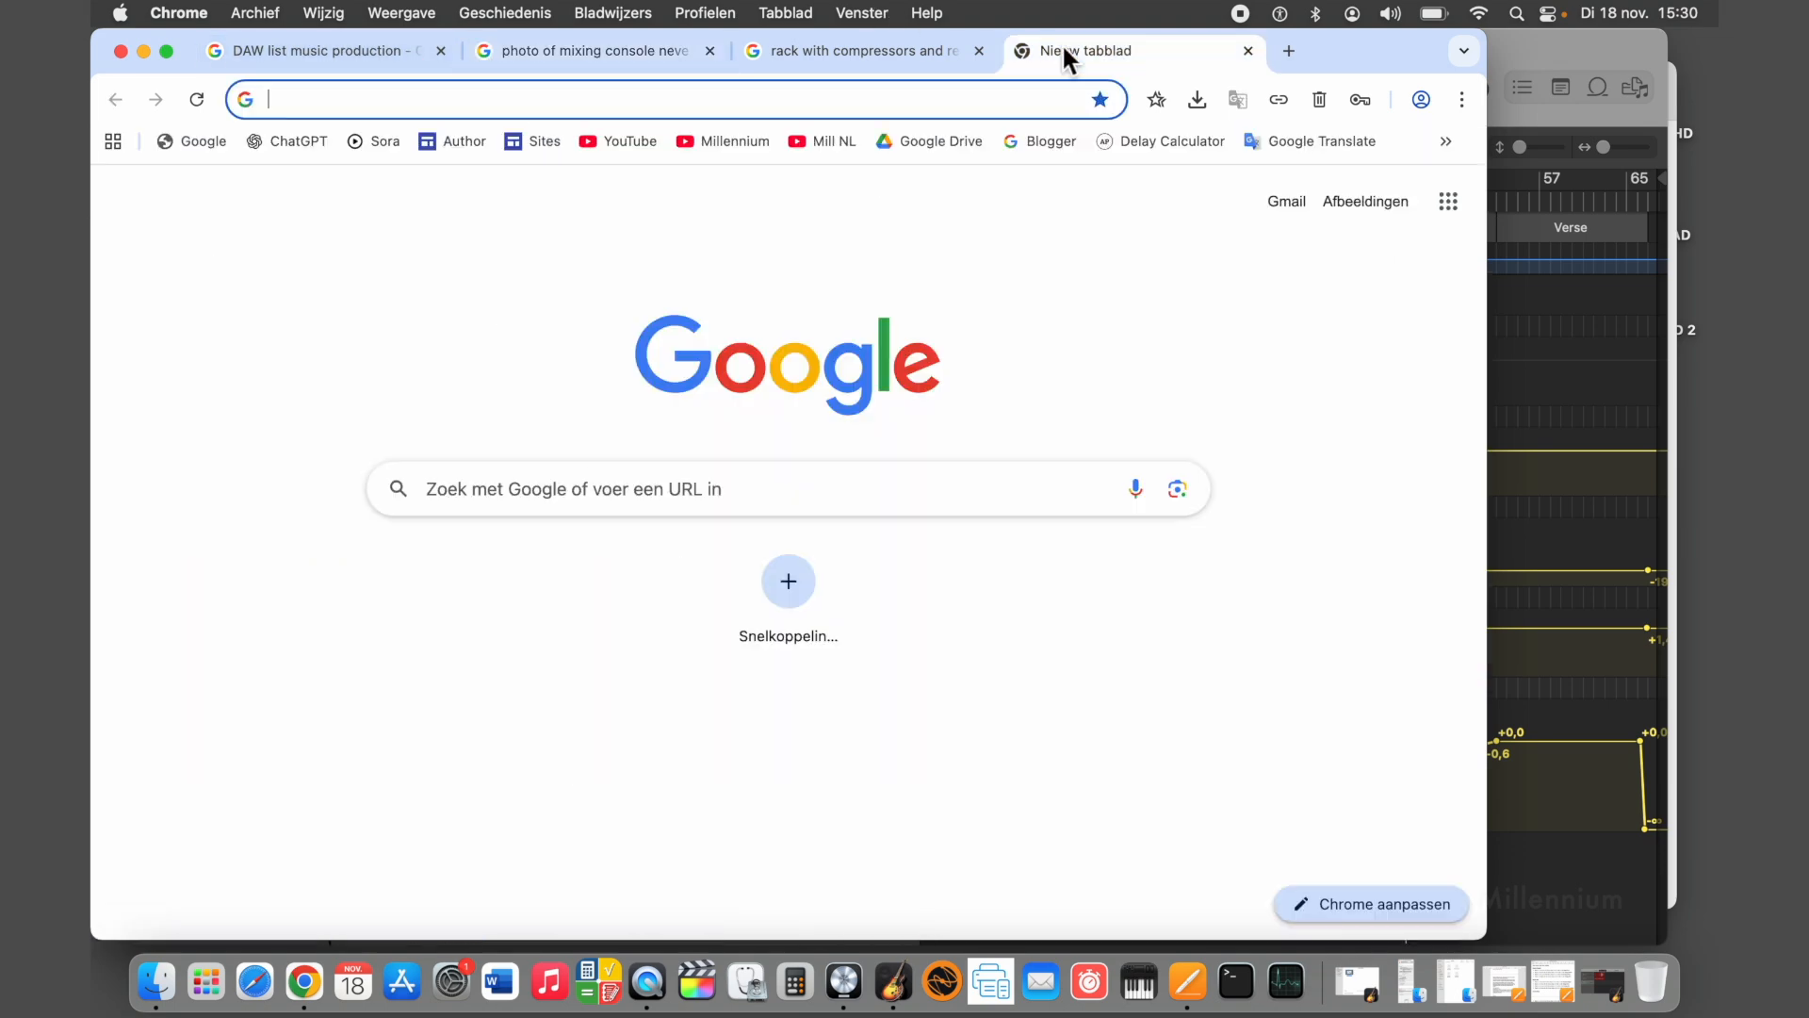
click(950, 47)
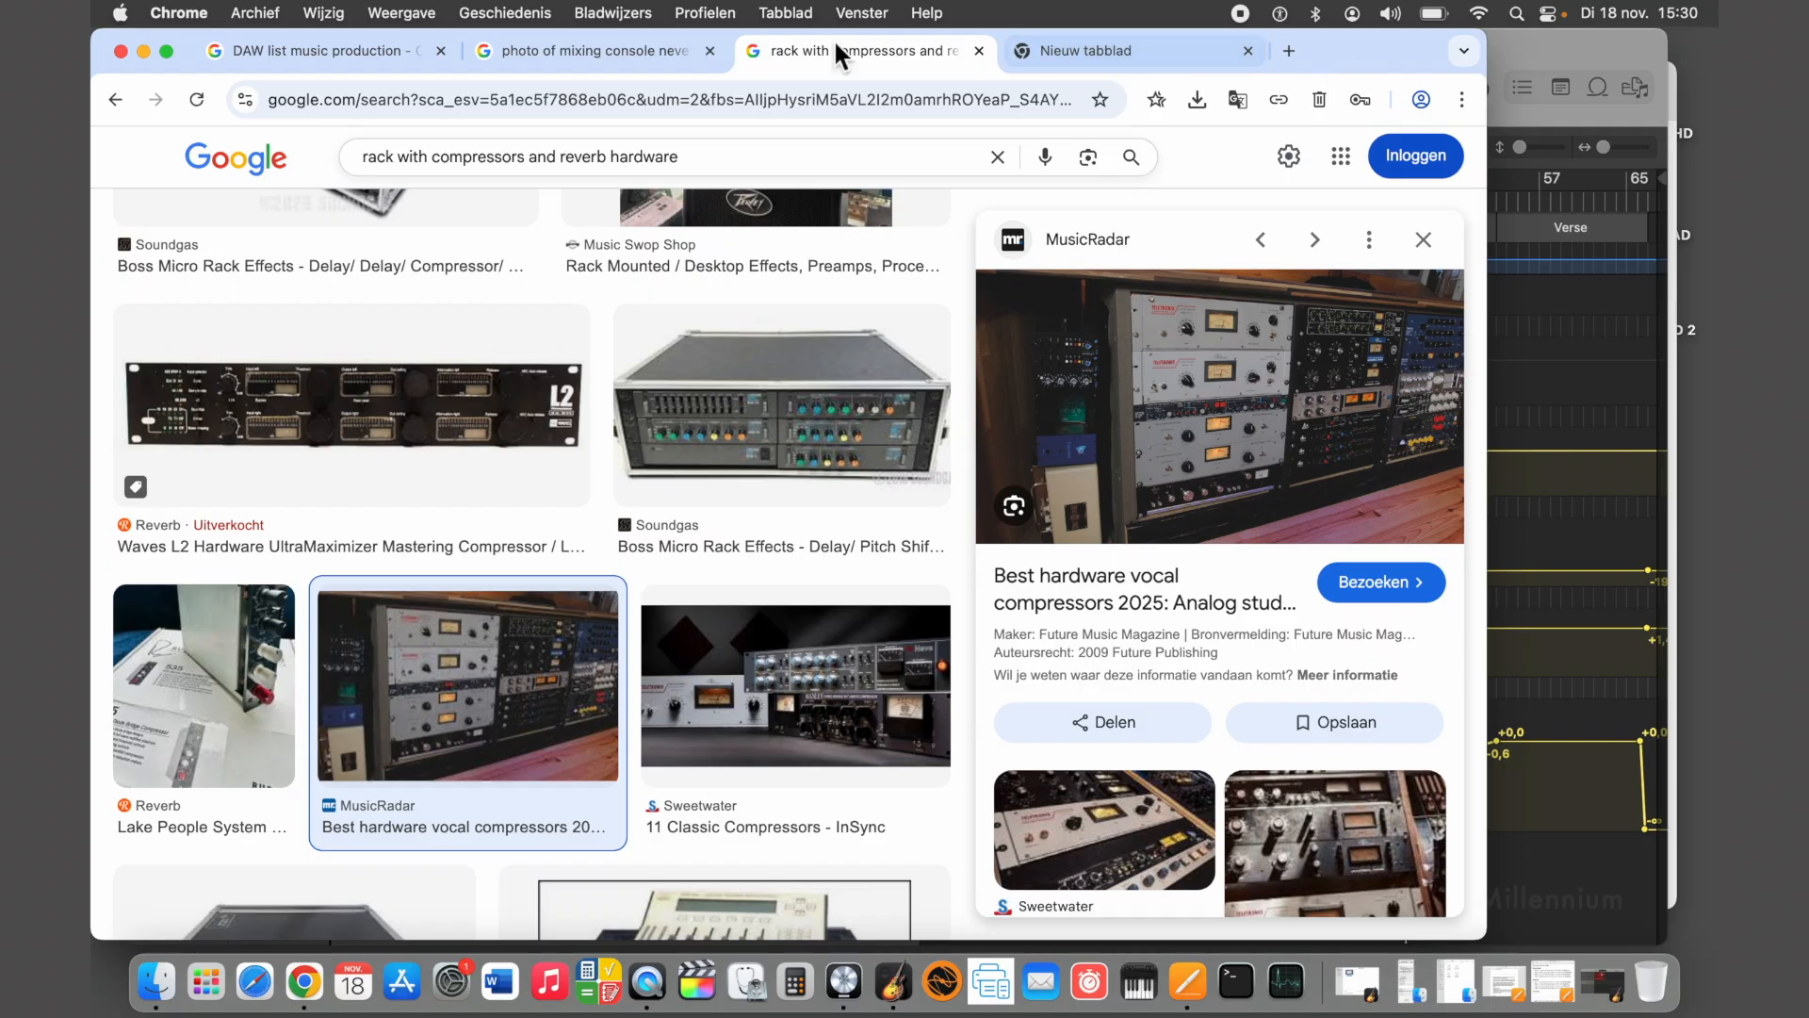
click(625, 53)
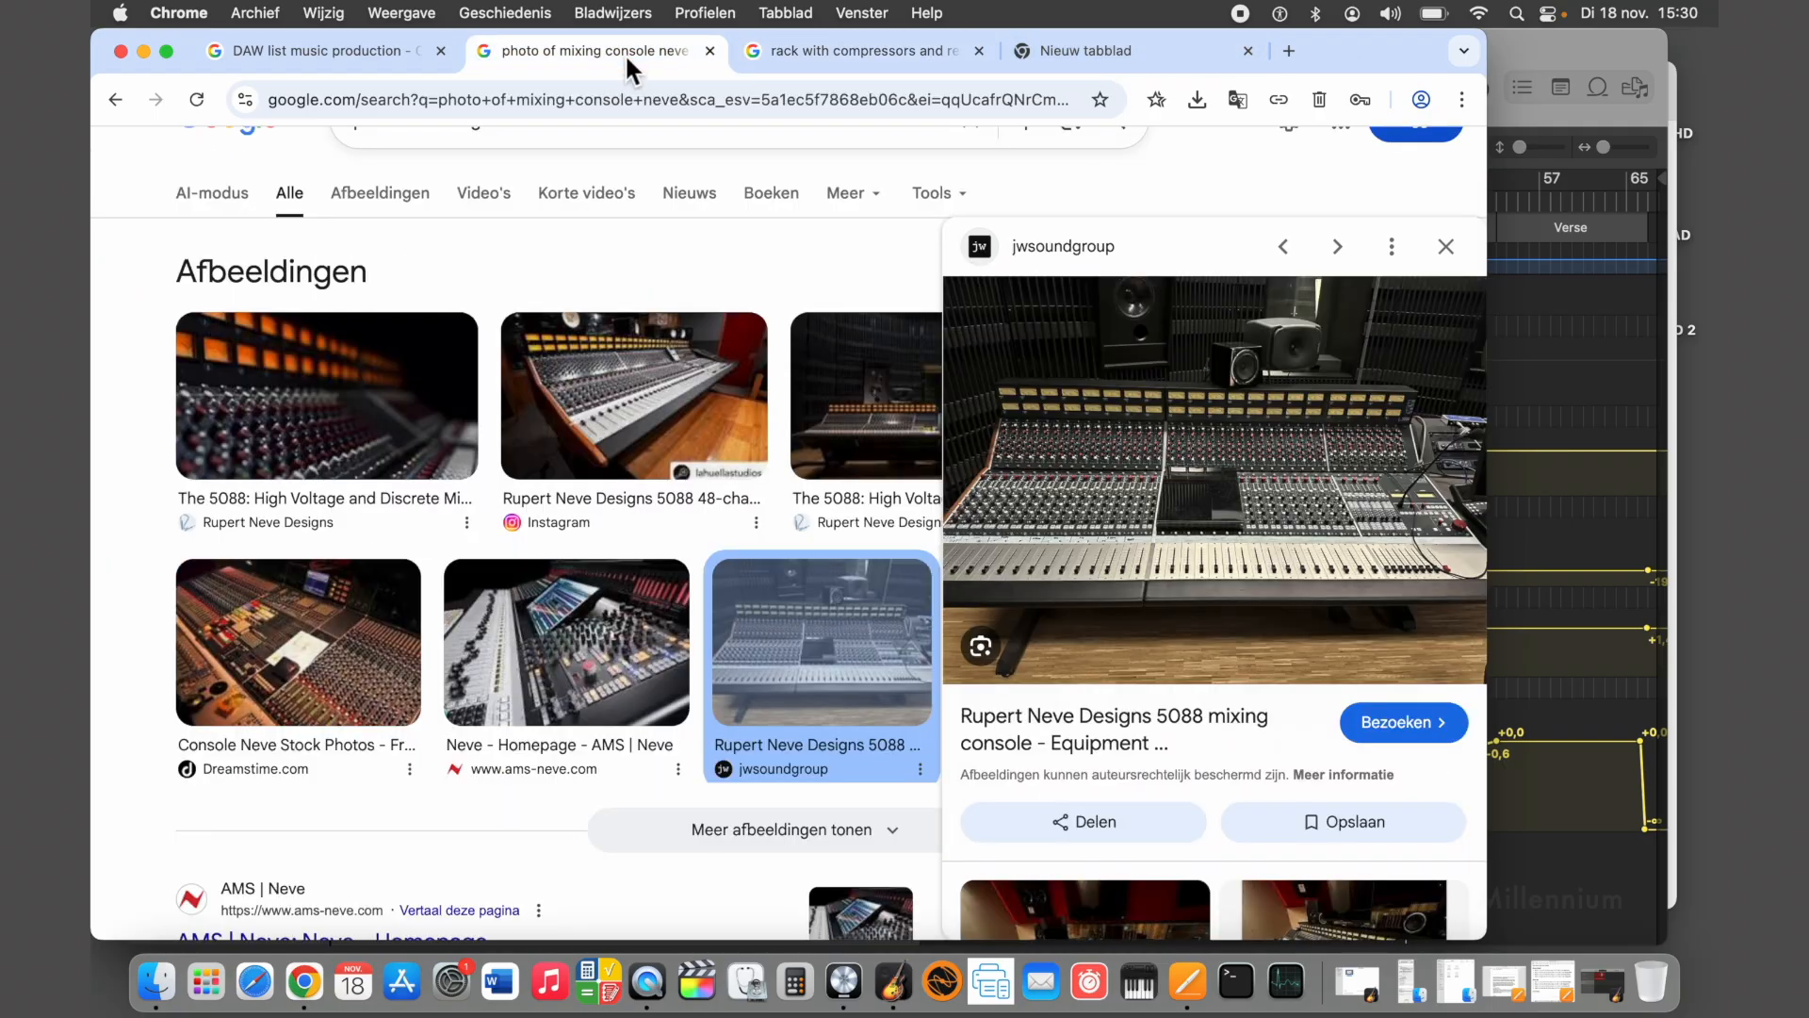
click(392, 62)
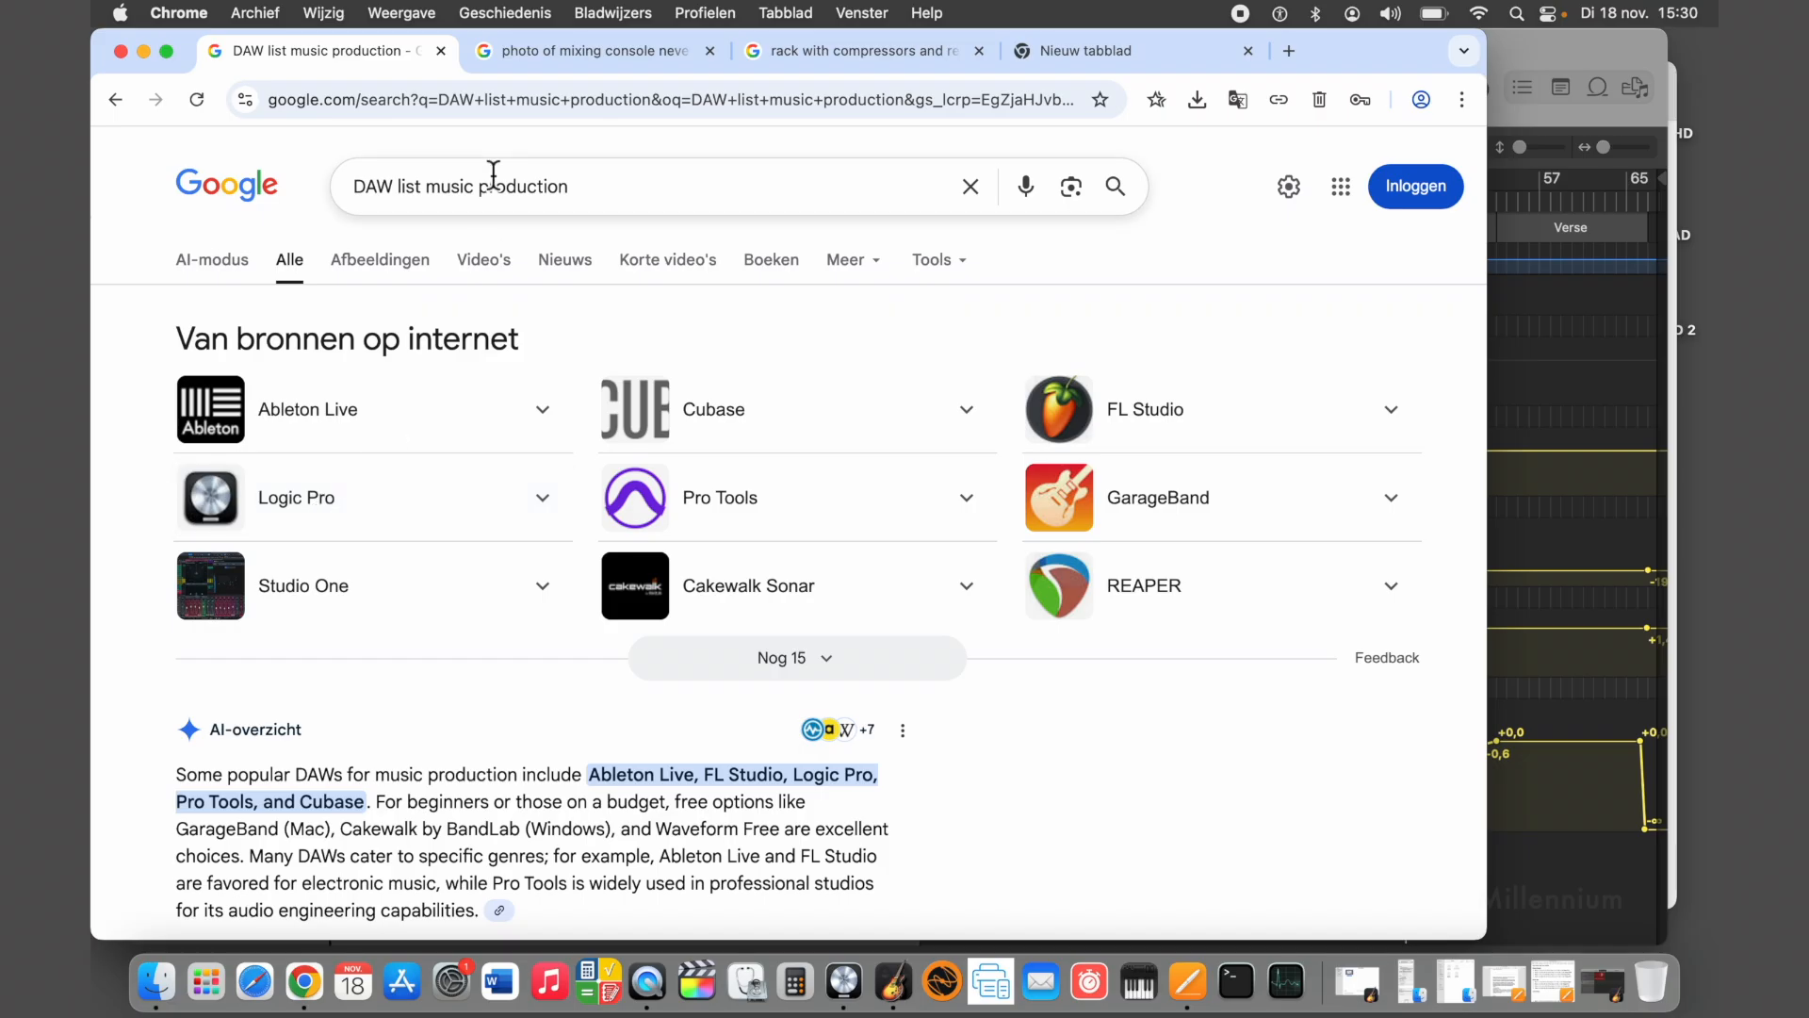
Minimize Chrome to return to Logic Pro, then review the vocal buses around buses 174 to 180 and return to the STEREO MASTER BUS
click(144, 51)
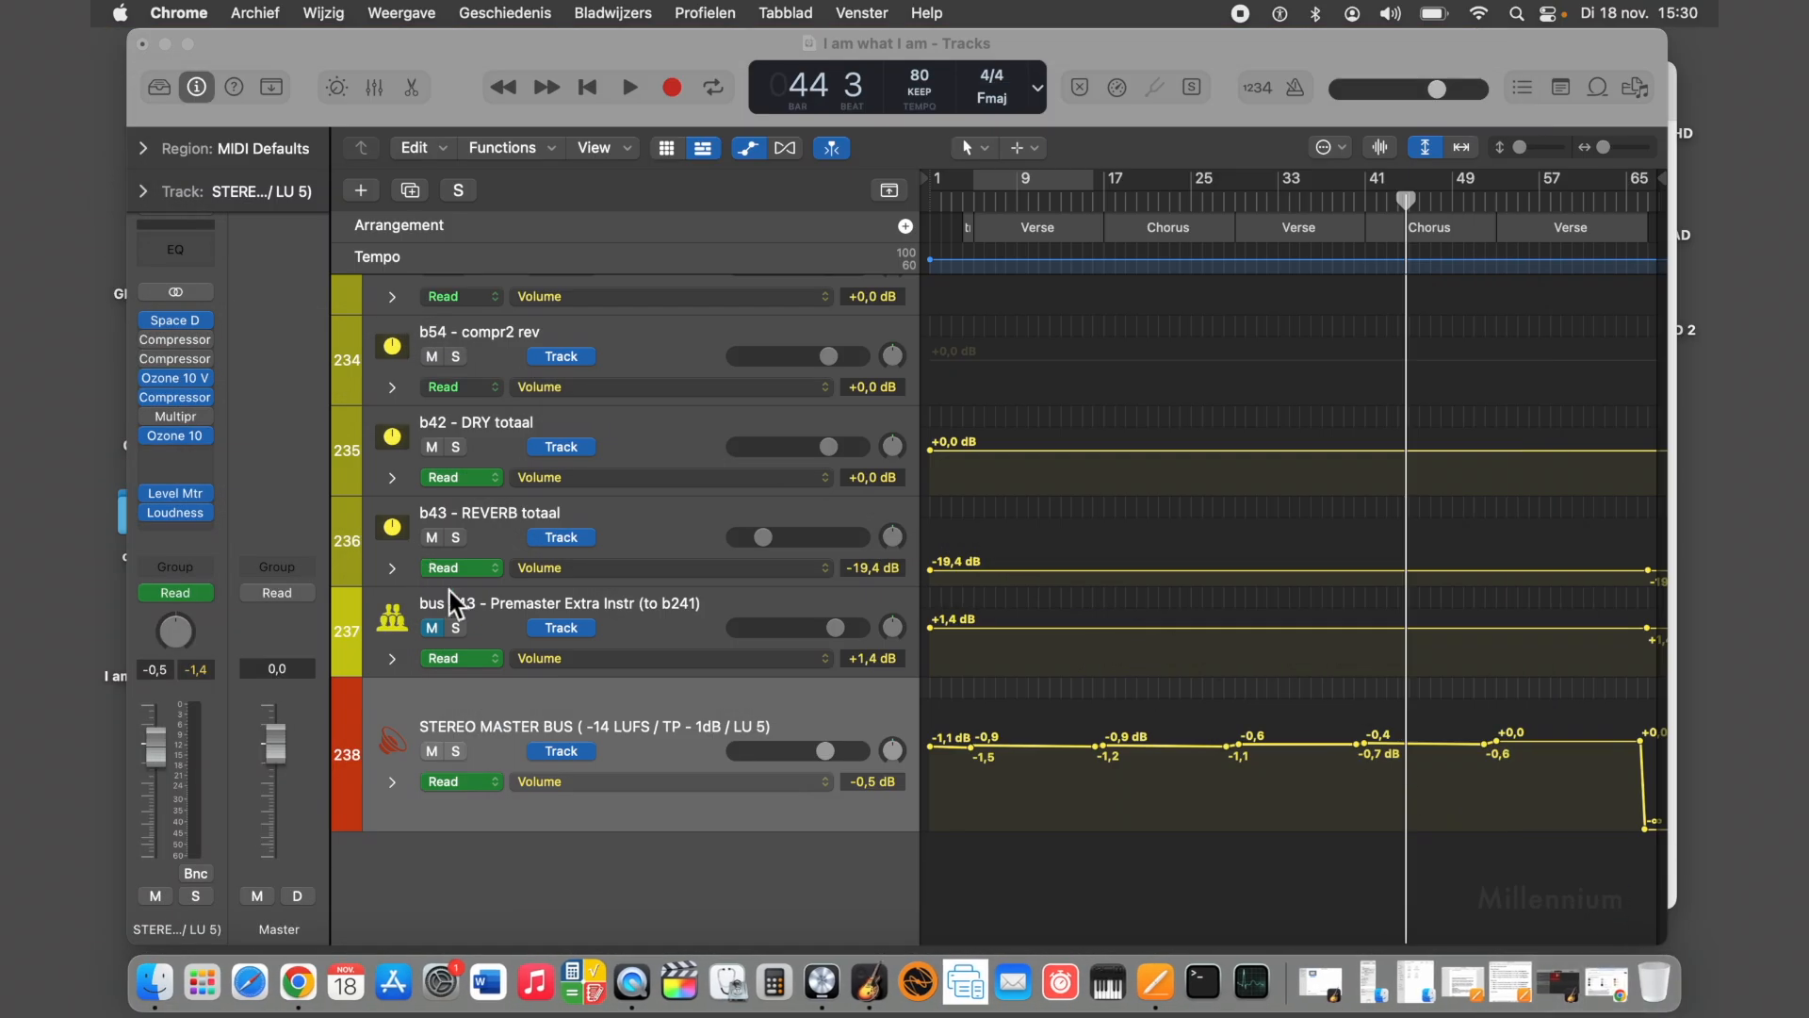
scroll(464, 587, up, 3)
scroll(465, 587, up, 20)
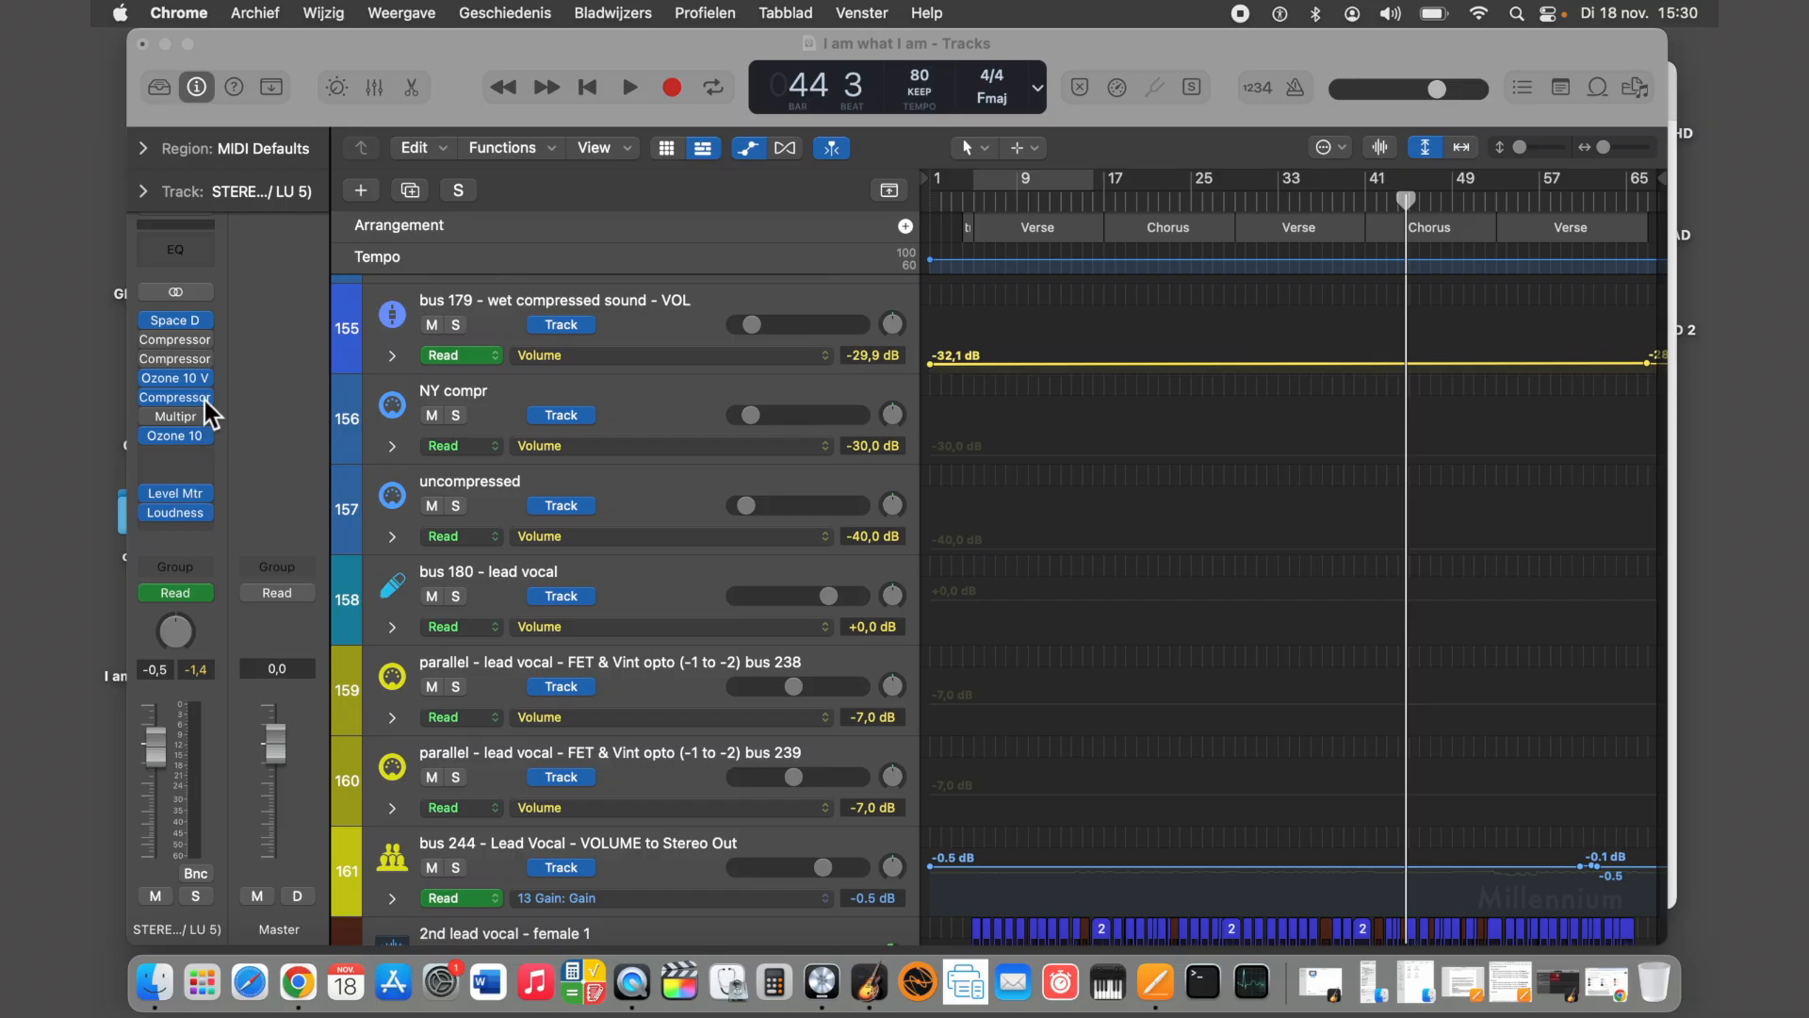
scroll(572, 503, up, 5)
scroll(571, 502, up, 1)
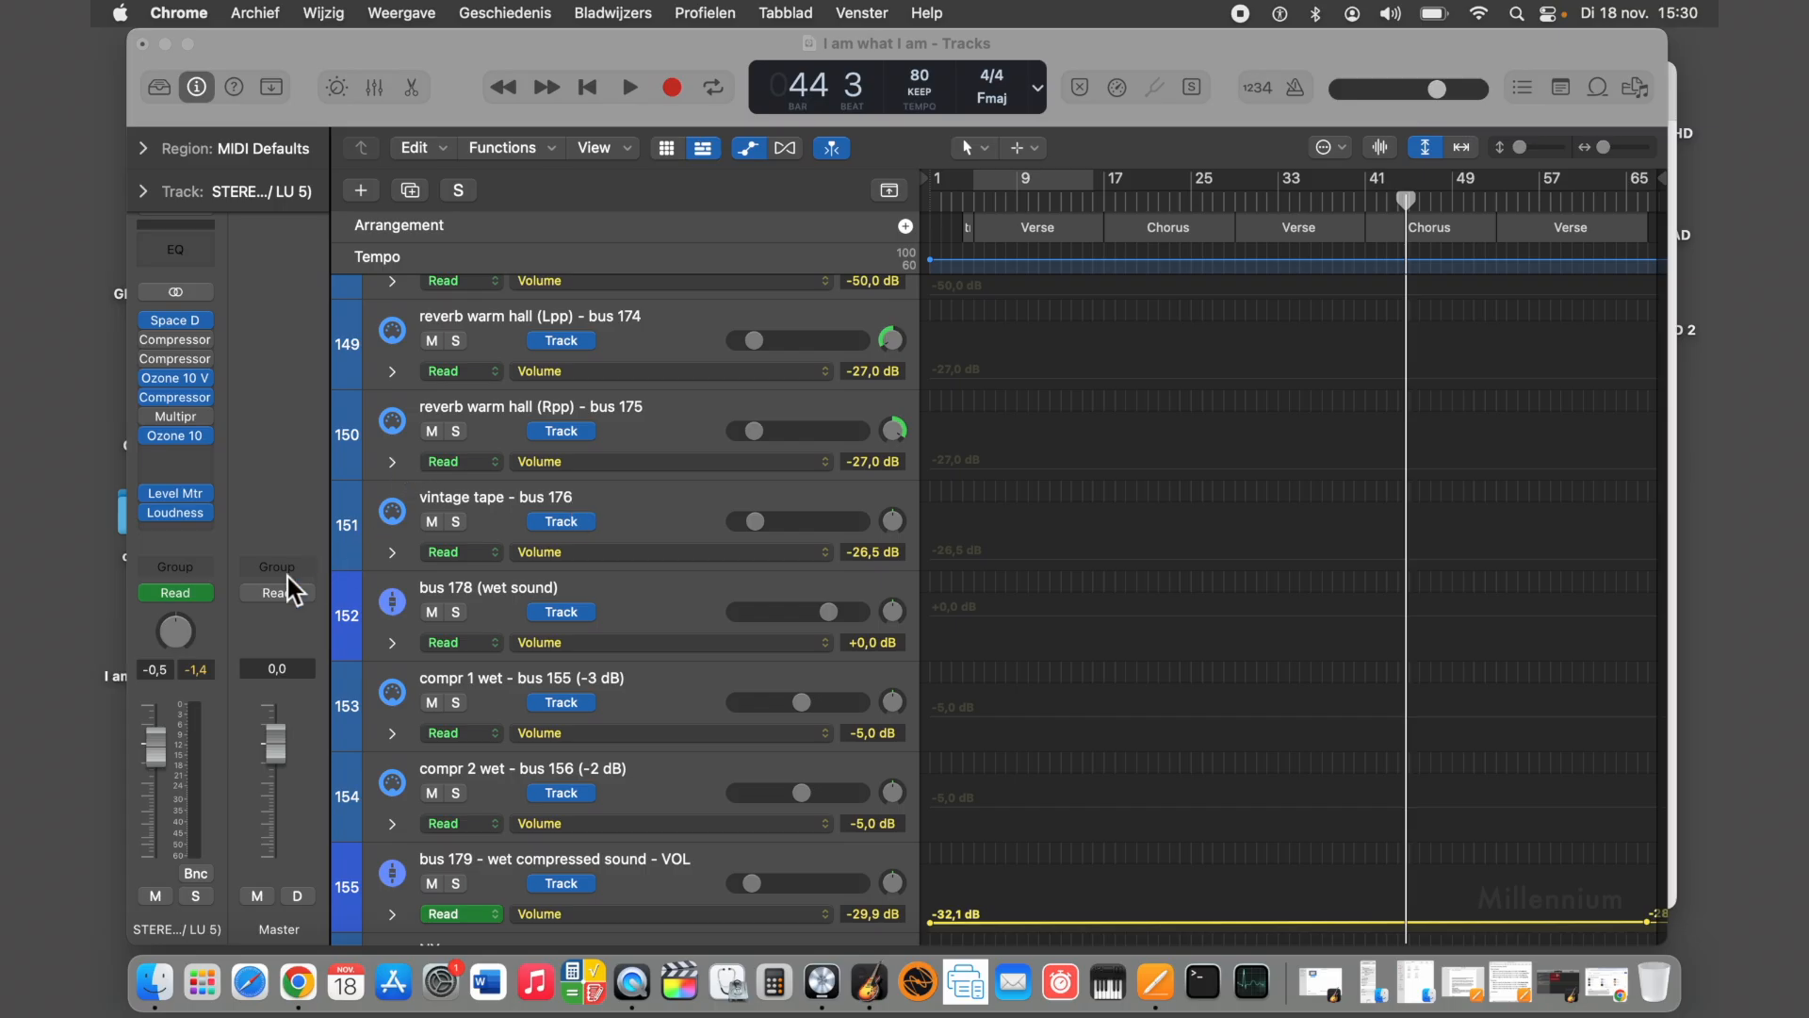
scroll(538, 803, down, 20)
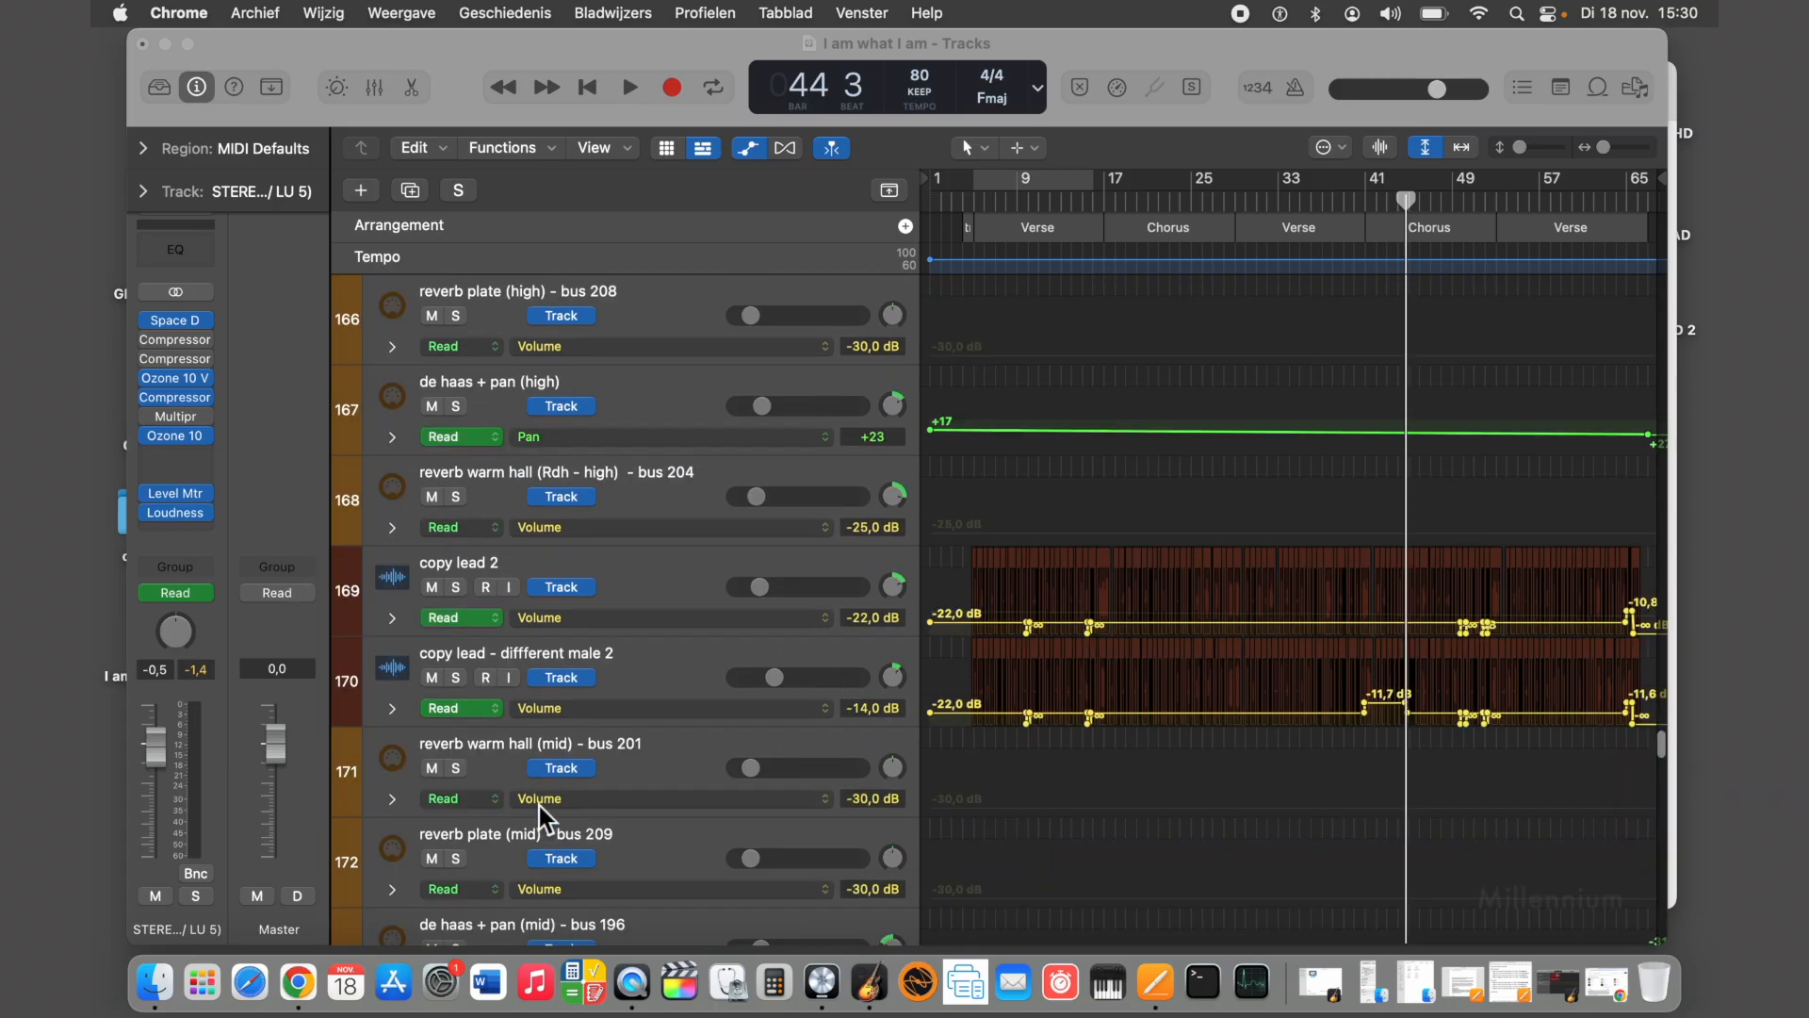
scroll(536, 802, down, 8)
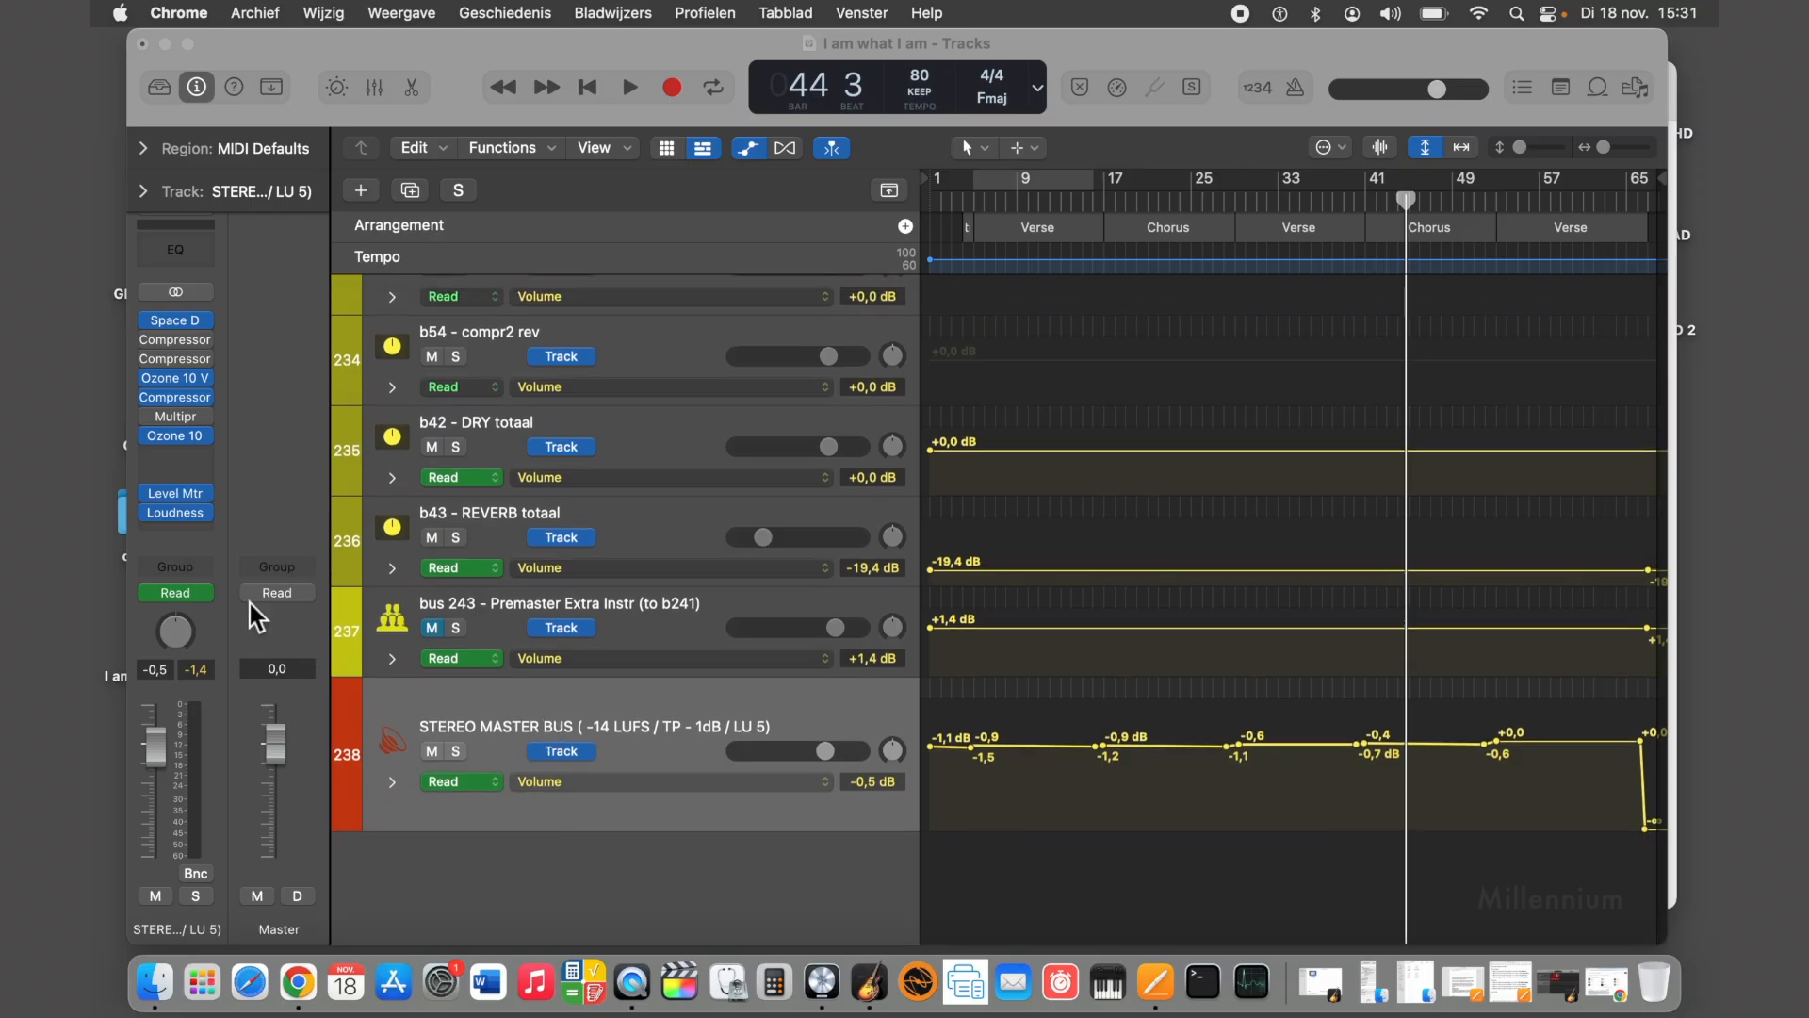
Browse the iZotope Audio Units plug-ins for the stereo master's empty slot without choosing one, and return the playhead to bar 1
click(180, 532)
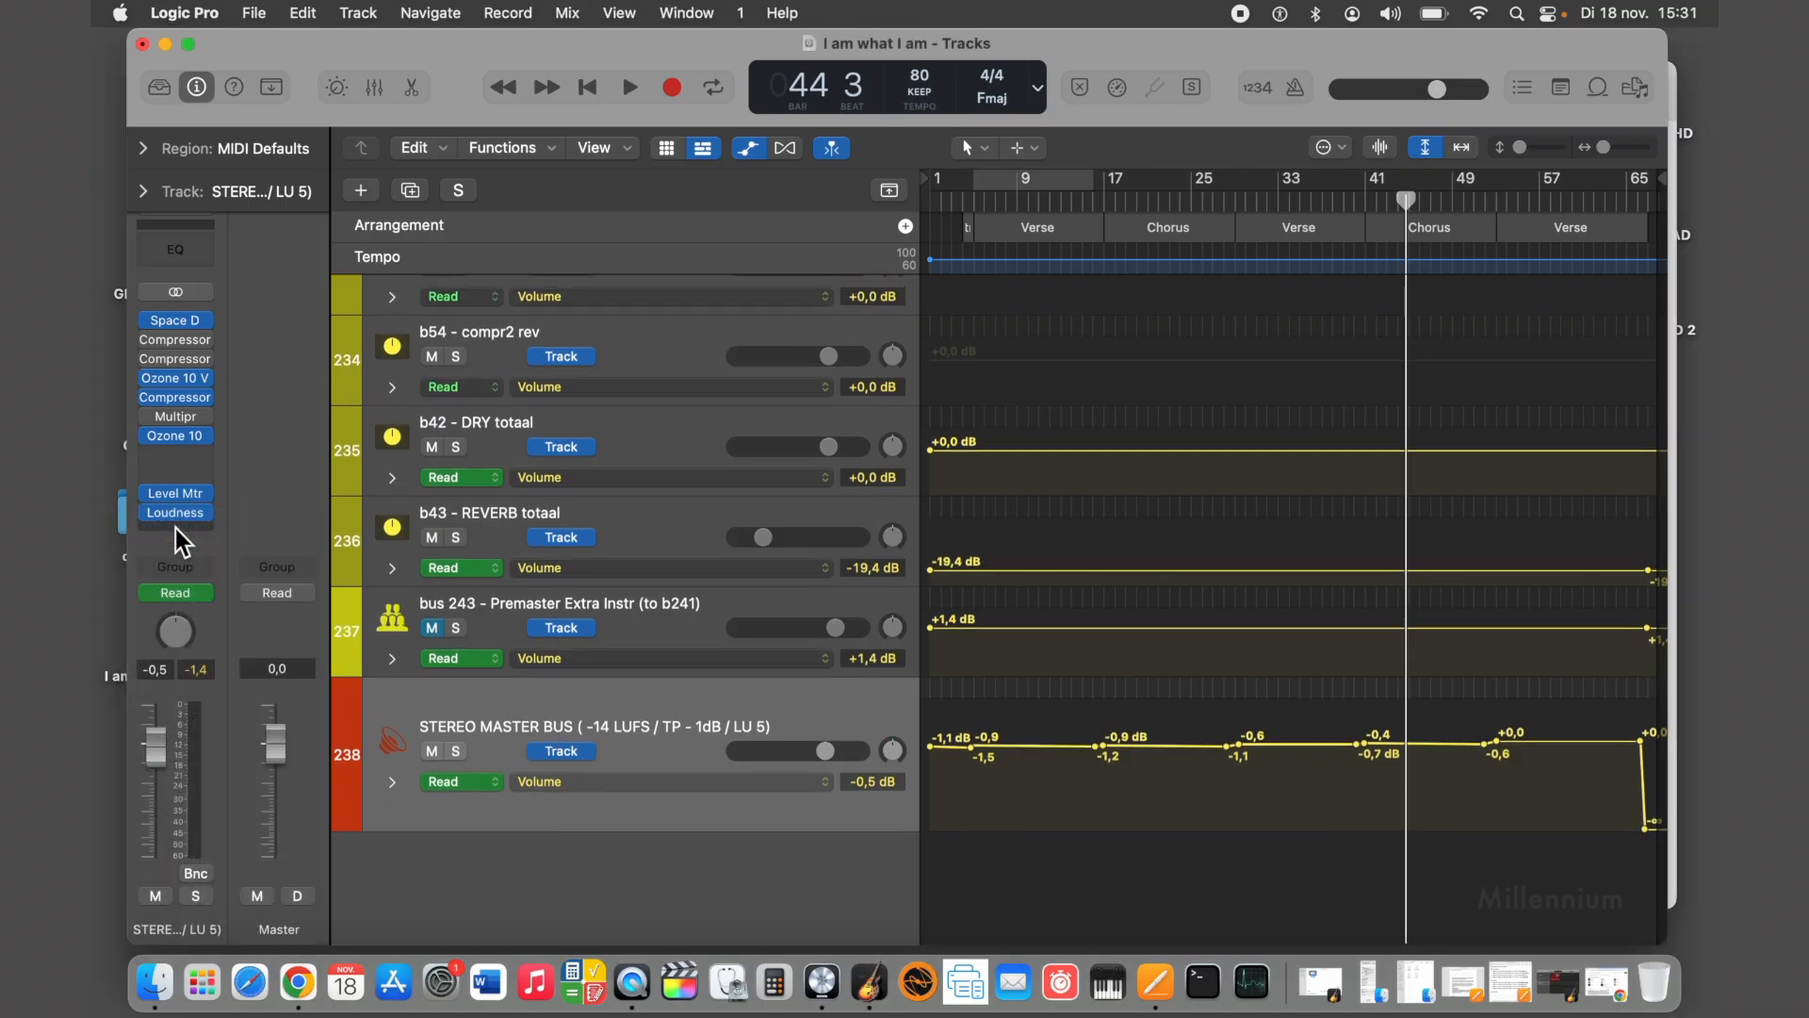
click(177, 529)
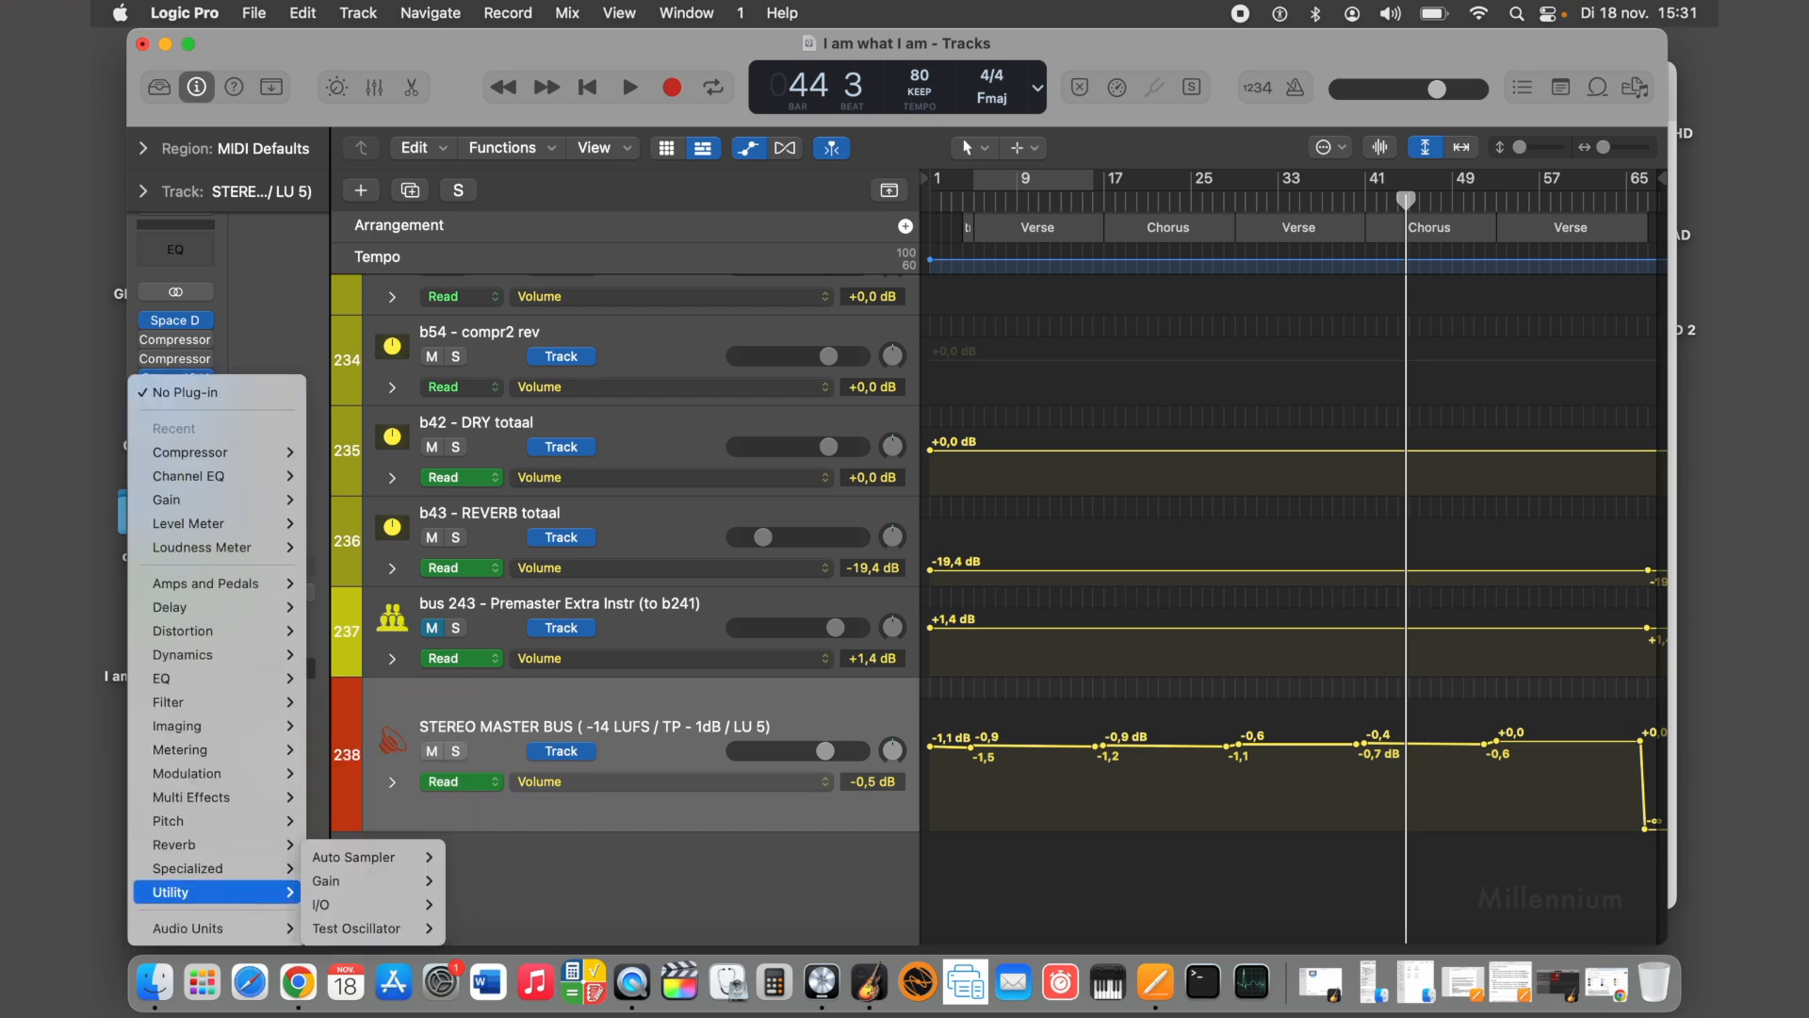
mouse_move(248, 934)
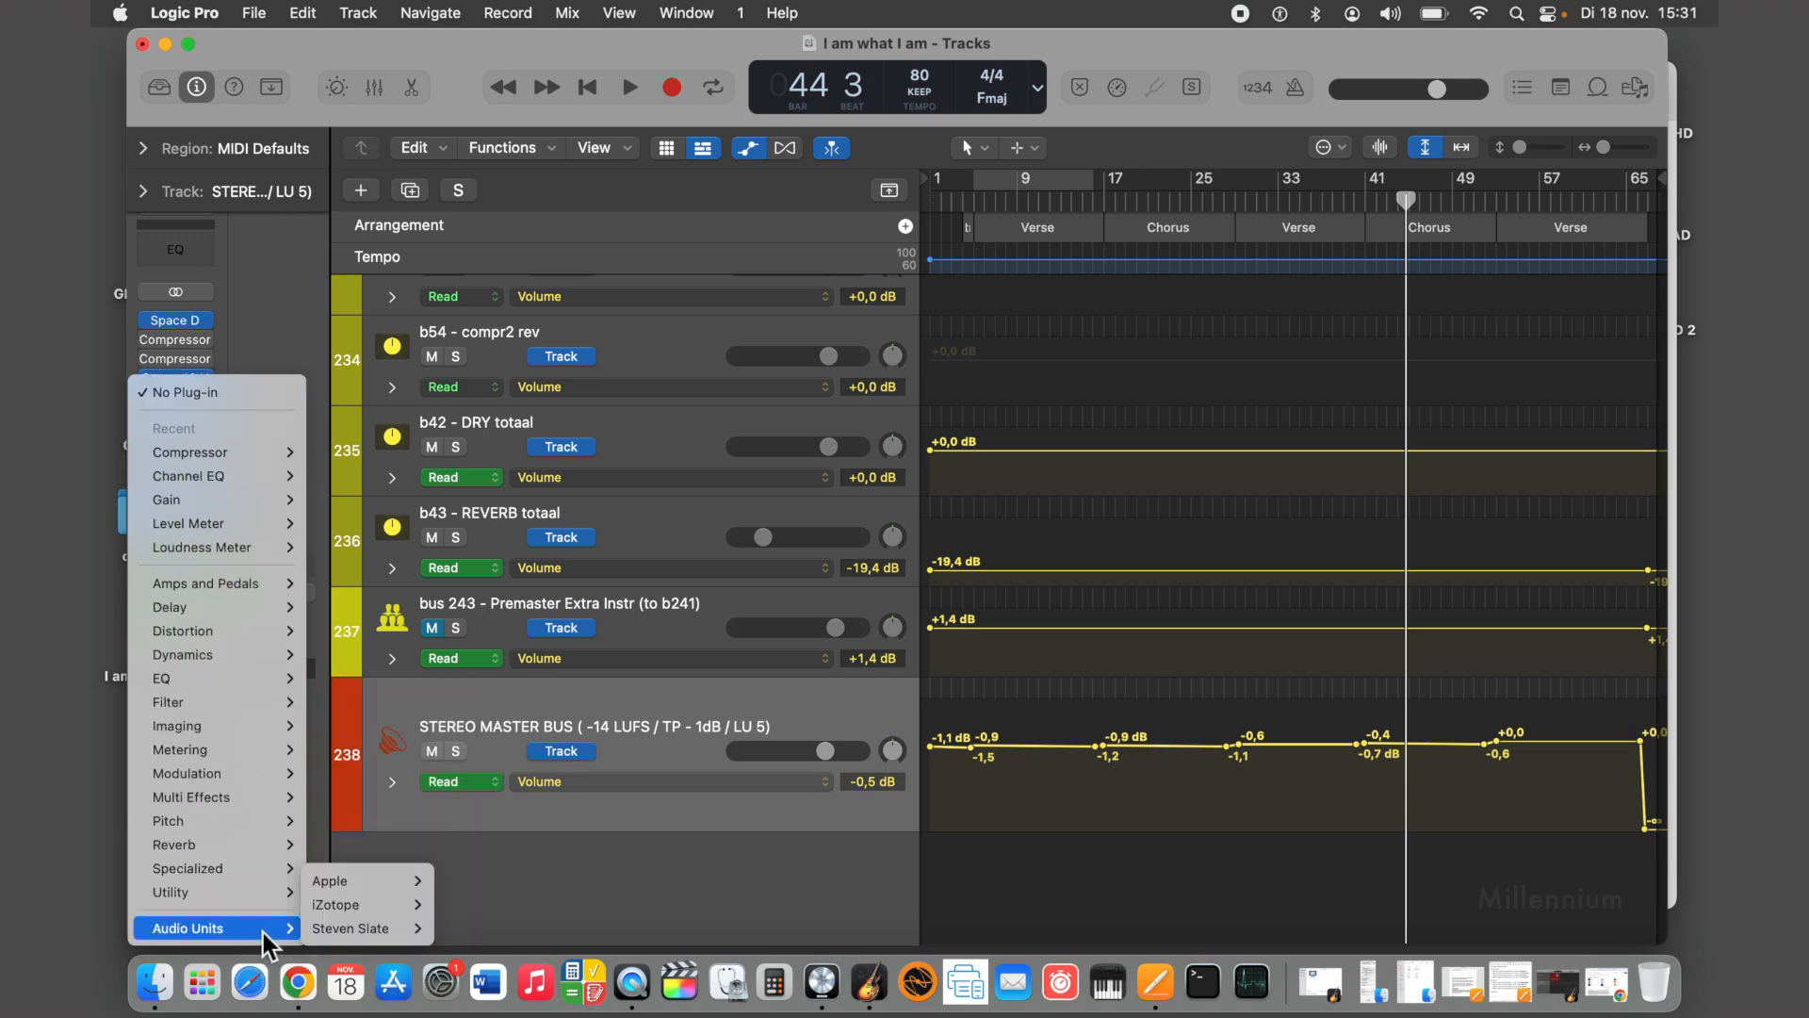
mouse_move(344, 905)
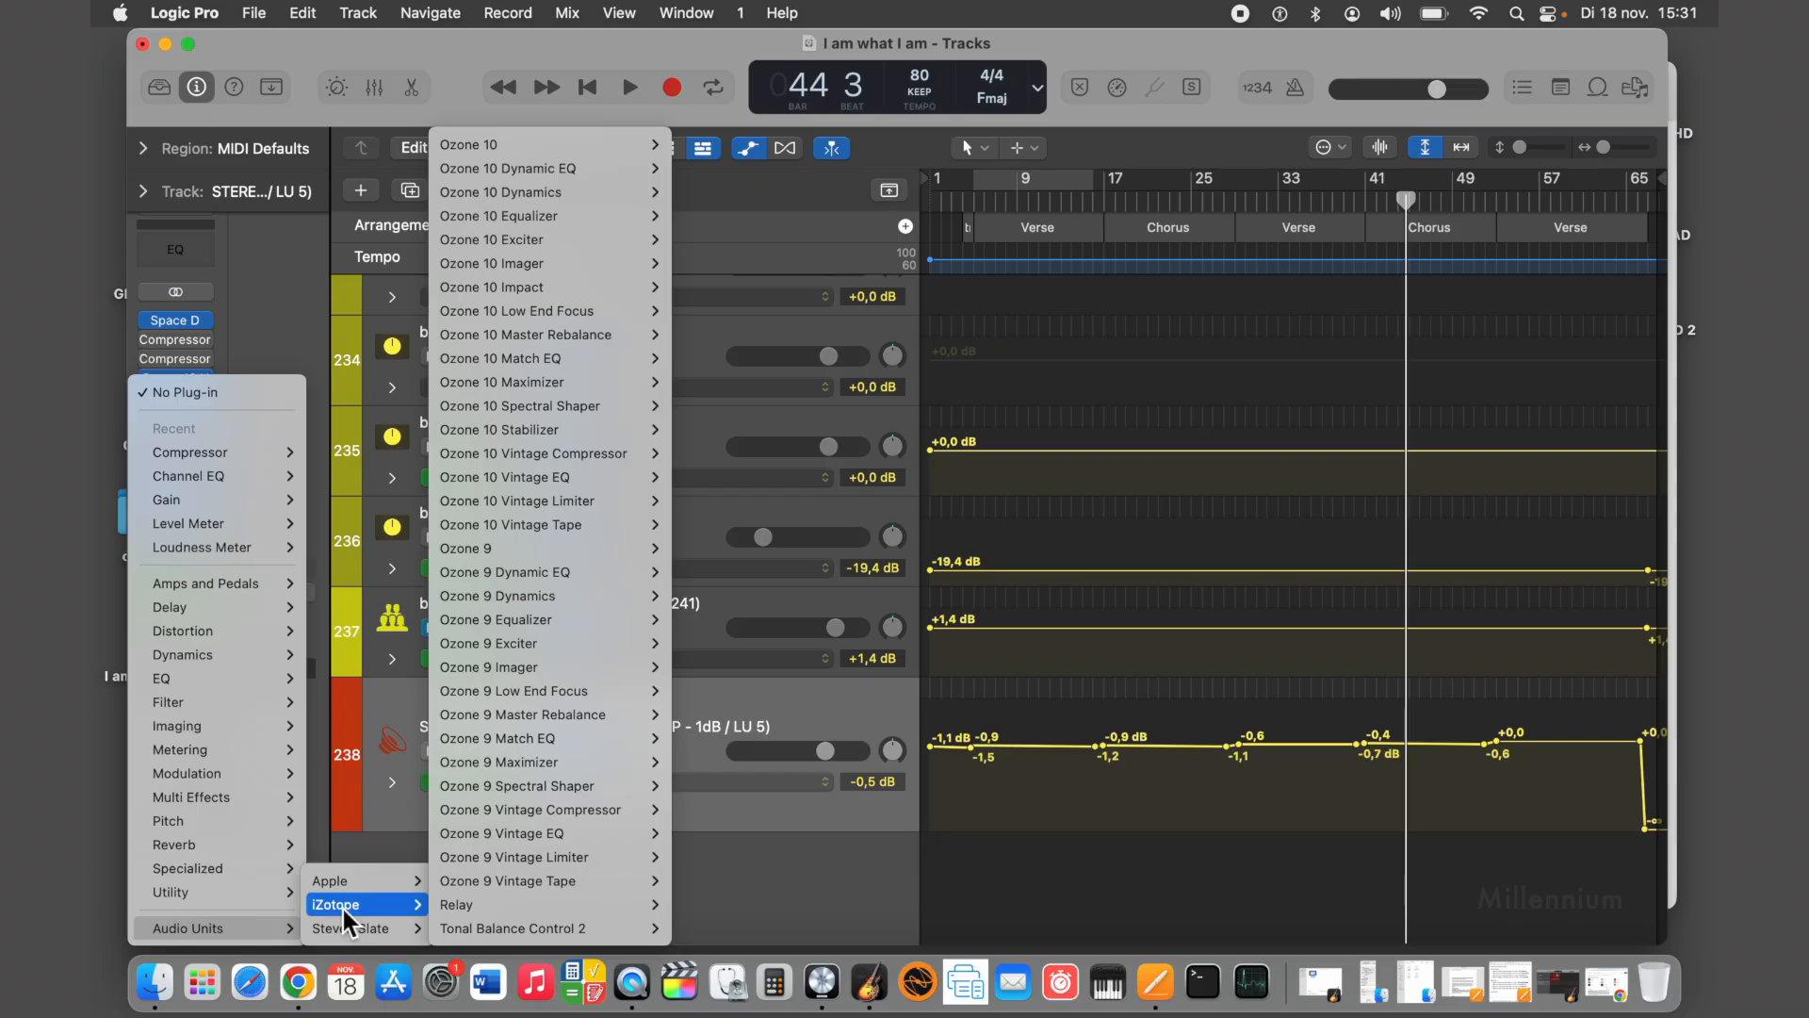
key(Escape)
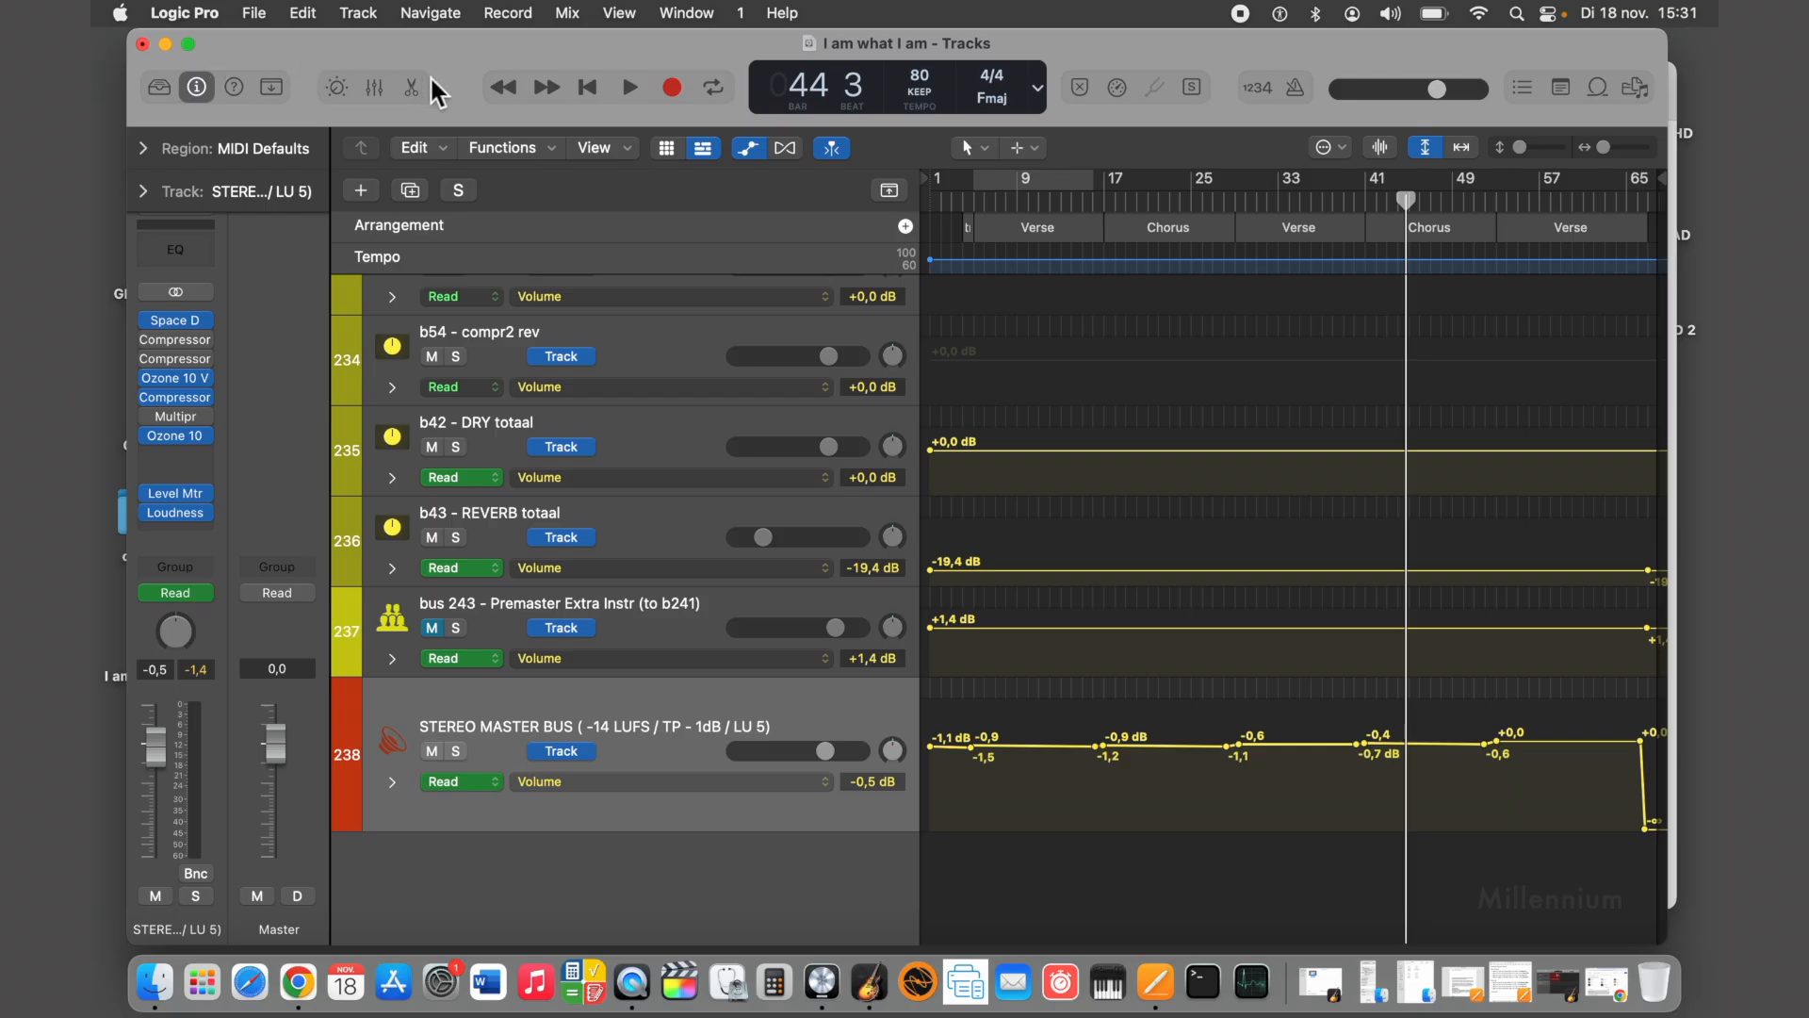
click(587, 86)
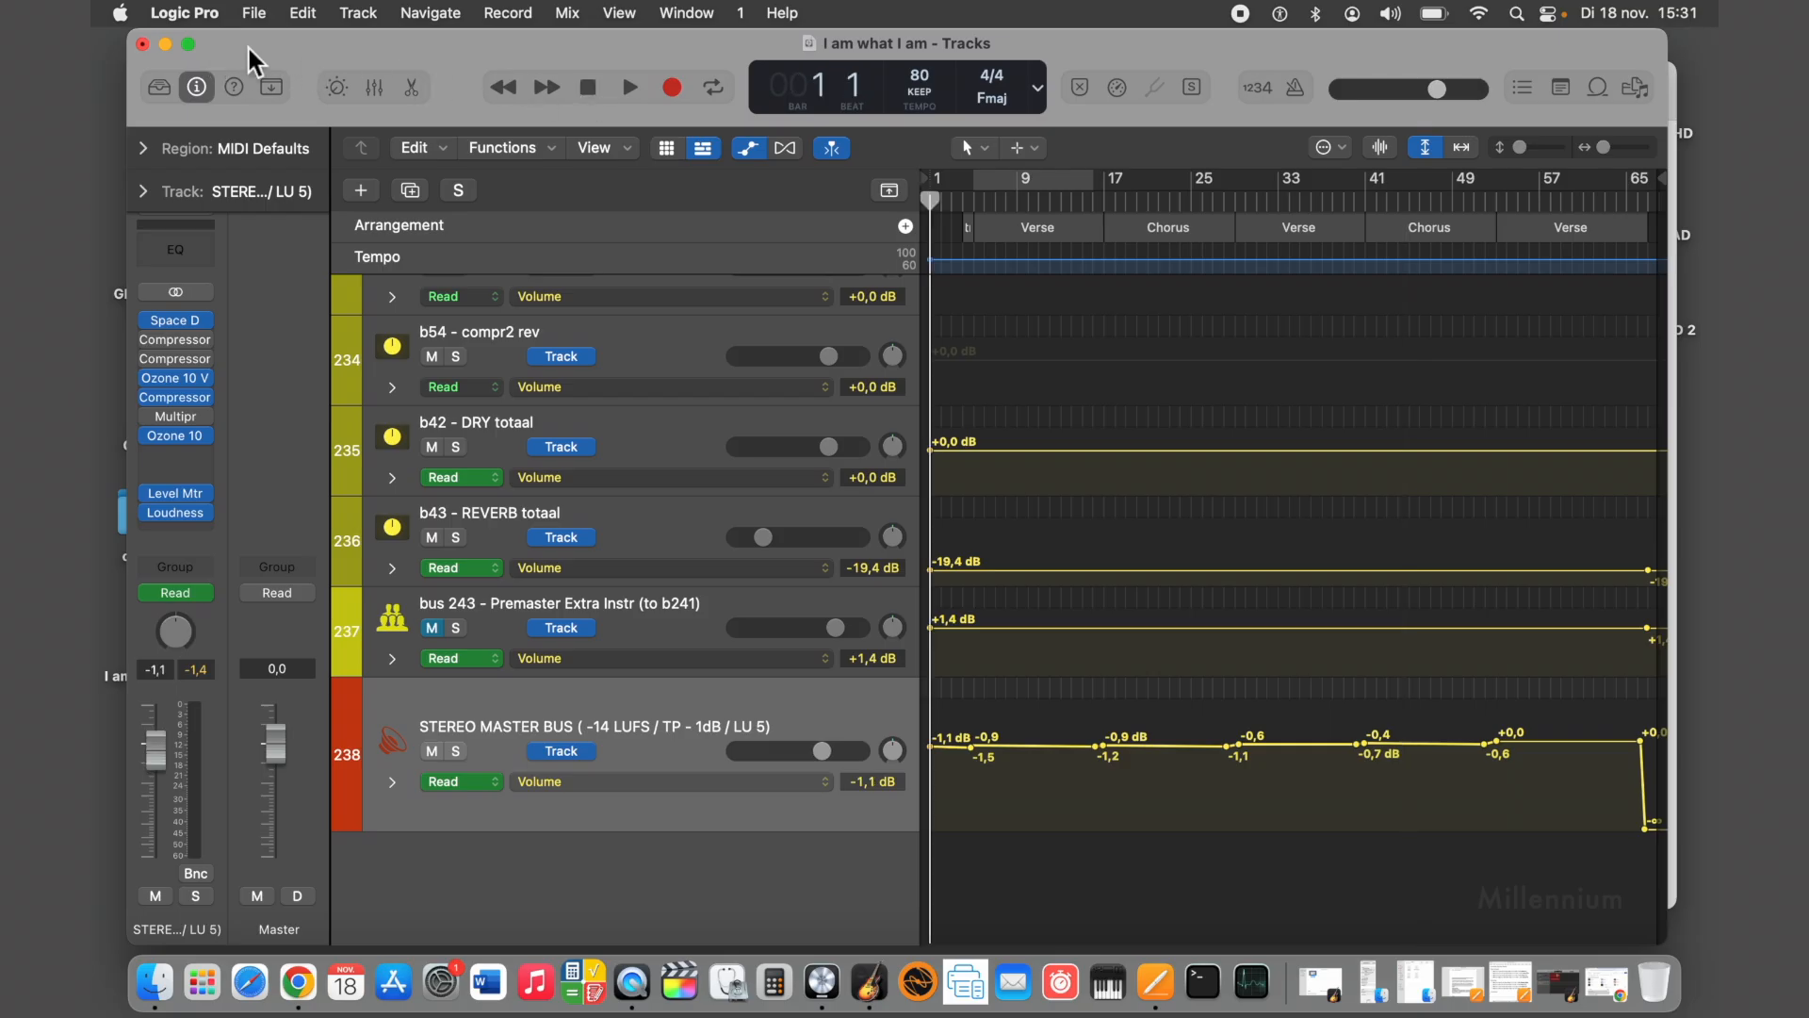